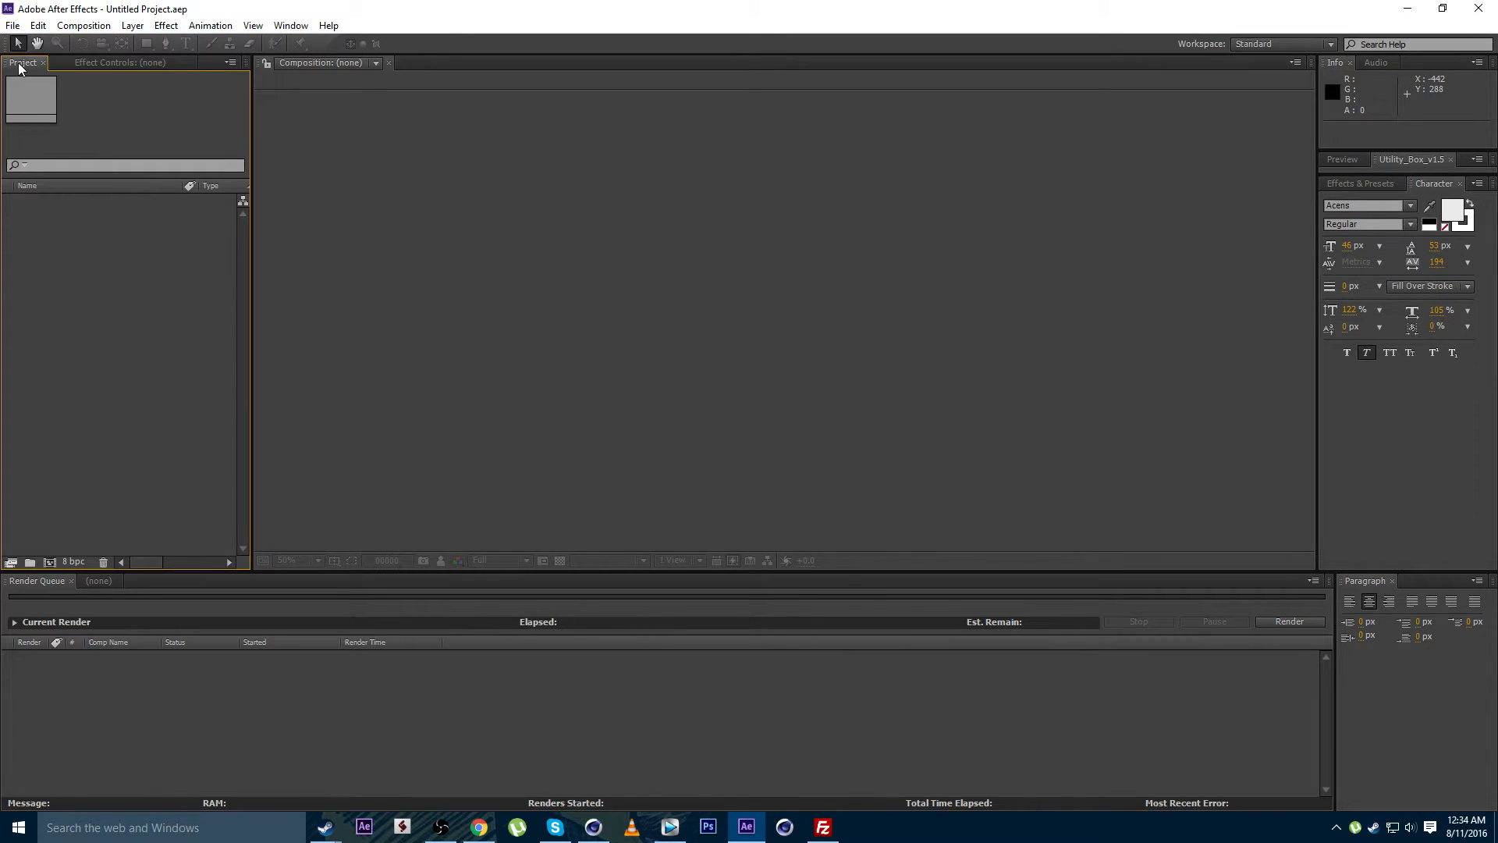
# Import the Fire PNG sequence from the Fire folder inside Render_passes
pyautogui.rightClick(88, 284)
pyautogui.moveTo(139, 339)
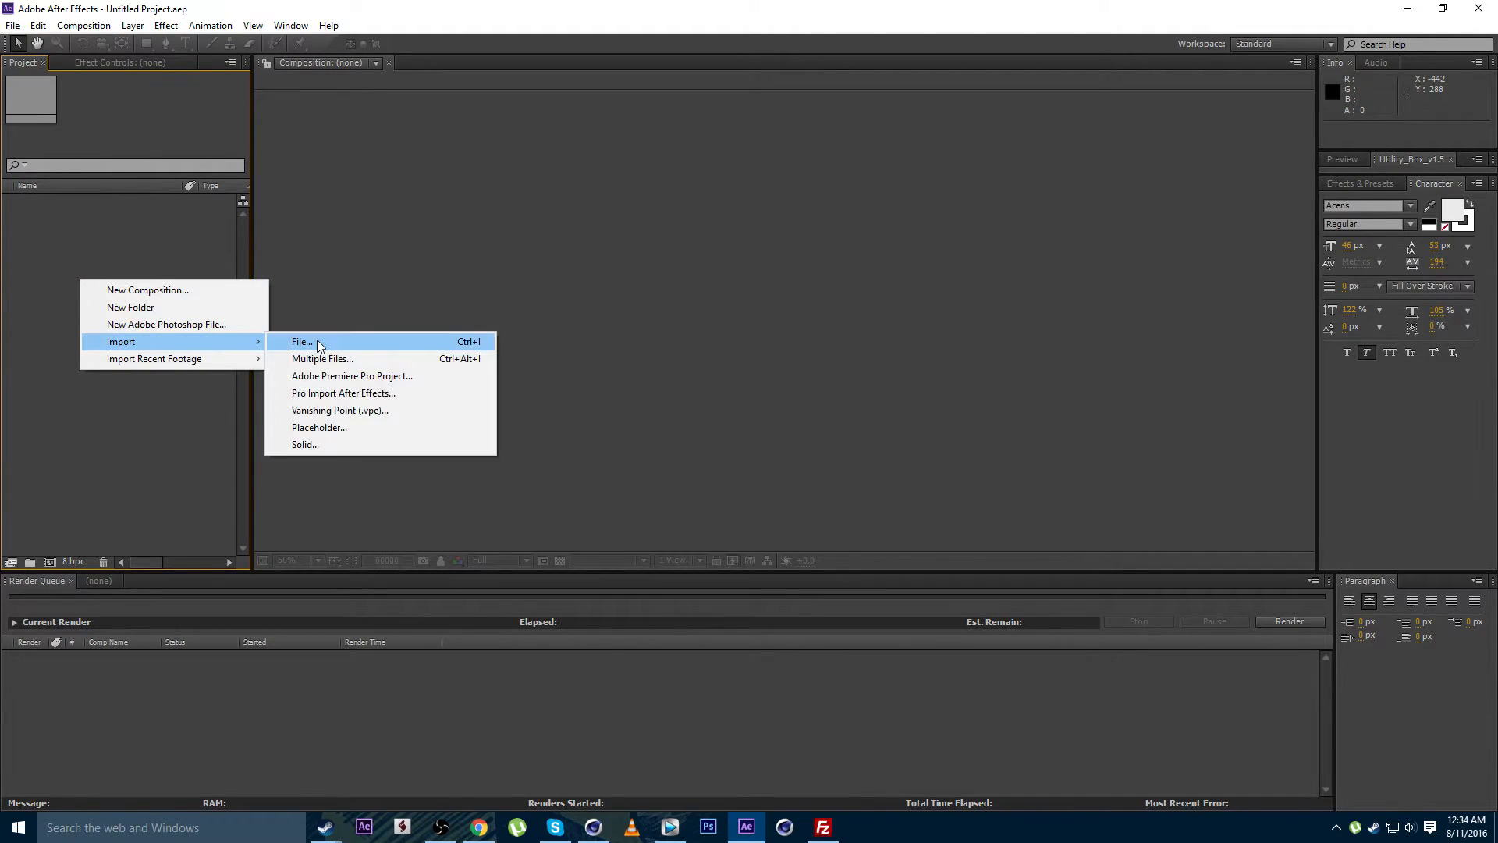
pyautogui.click(335, 341)
pyautogui.click(569, 126)
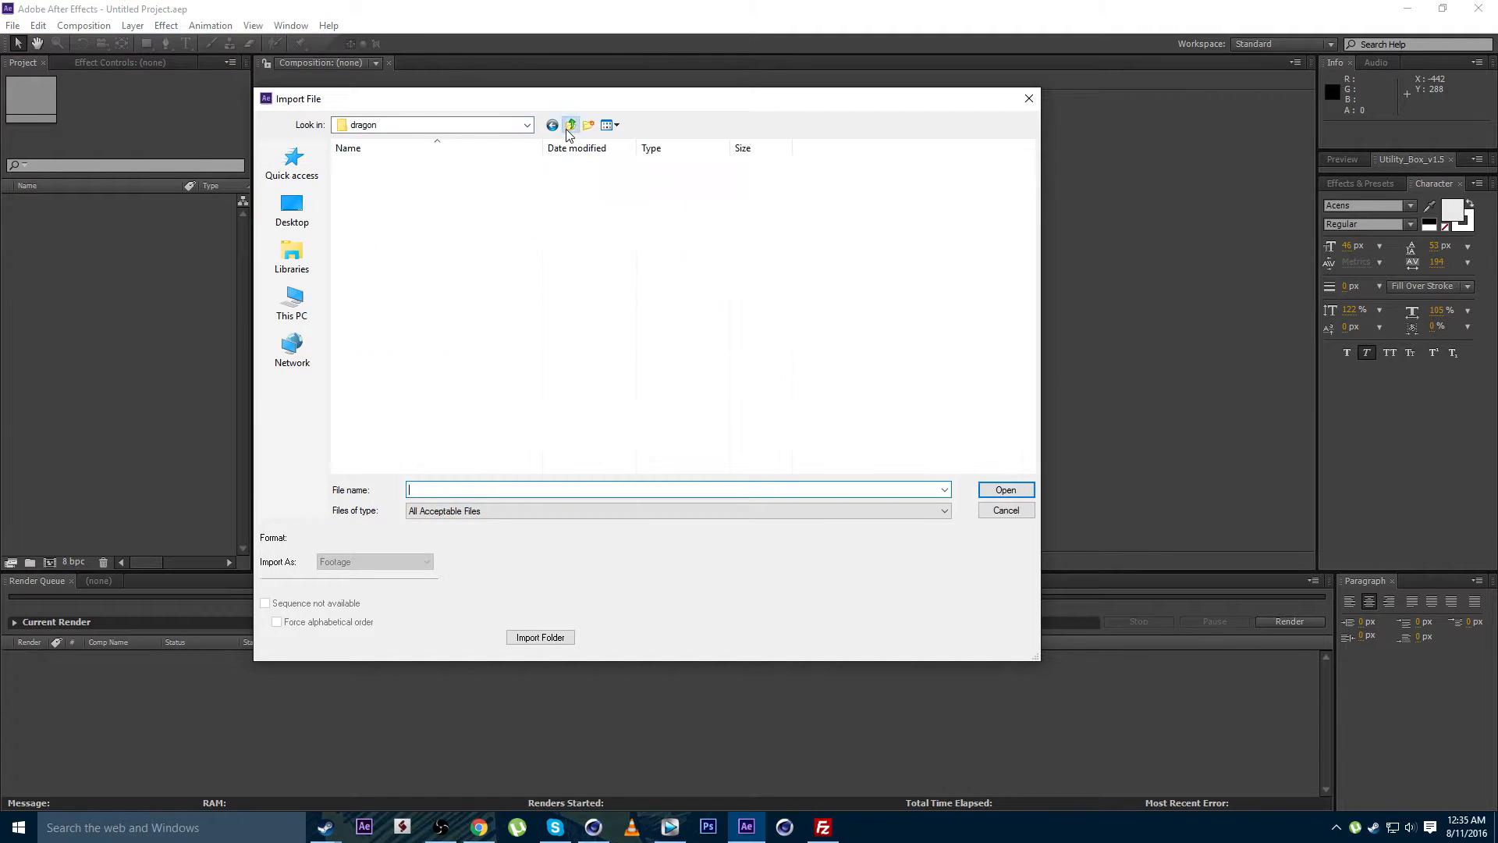
pyautogui.doubleClick(386, 209)
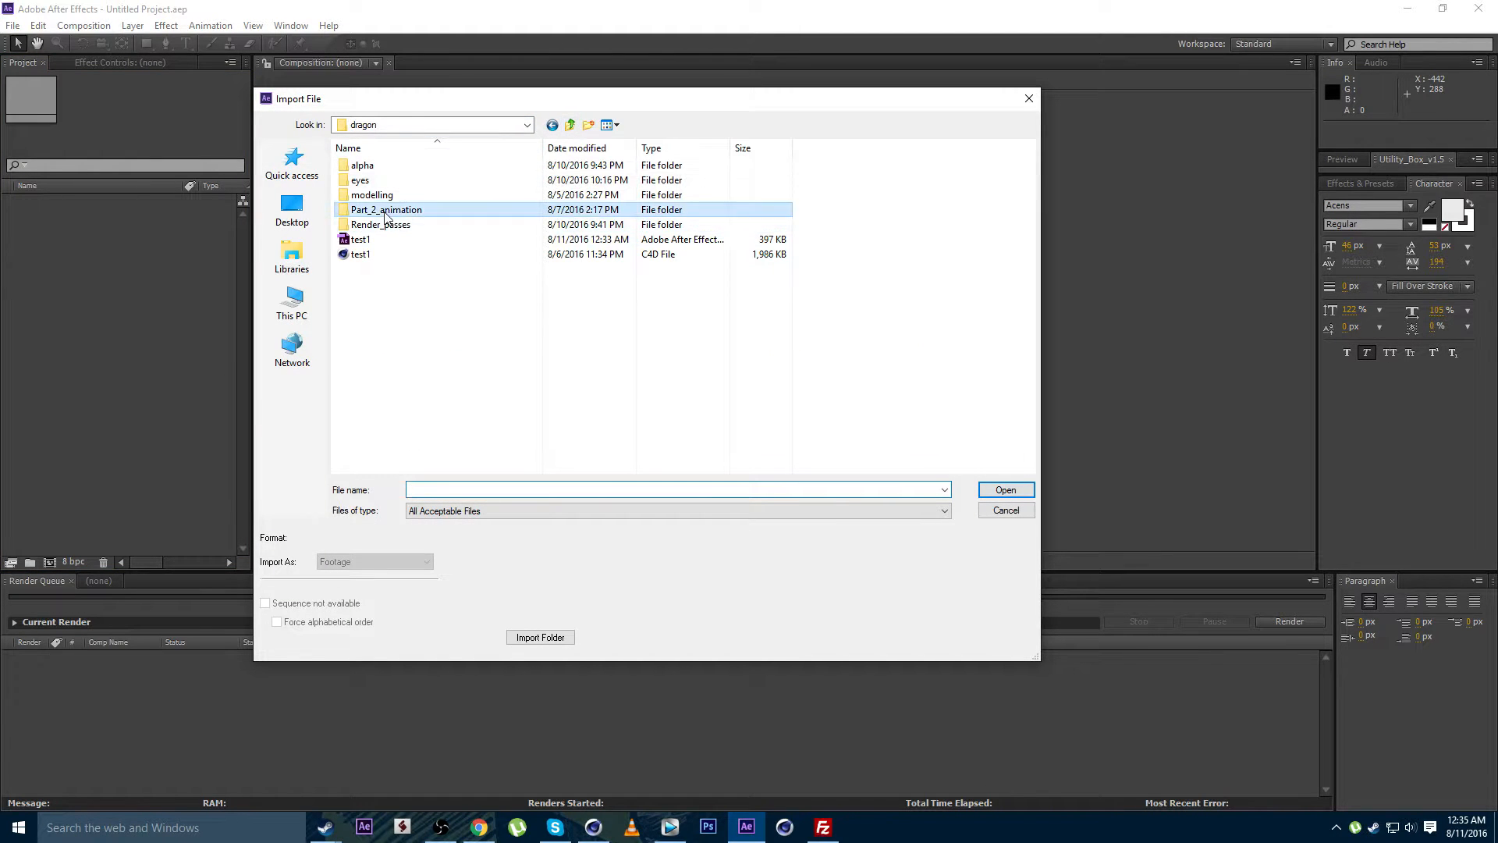
pyautogui.click(572, 126)
pyautogui.doubleClick(403, 228)
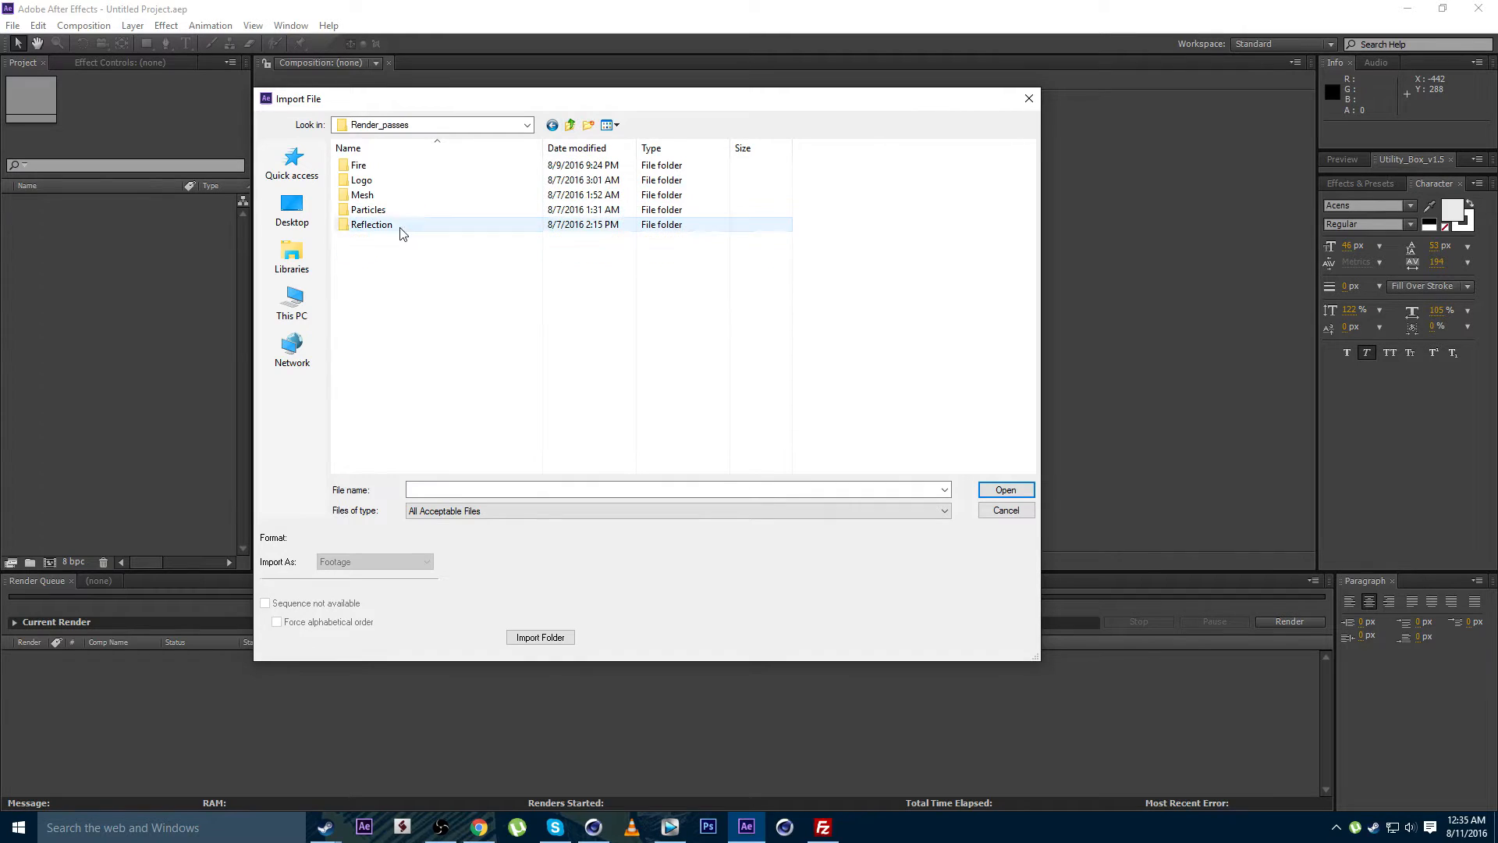
pyautogui.moveTo(427, 308); pyautogui.dragTo(387, 261)
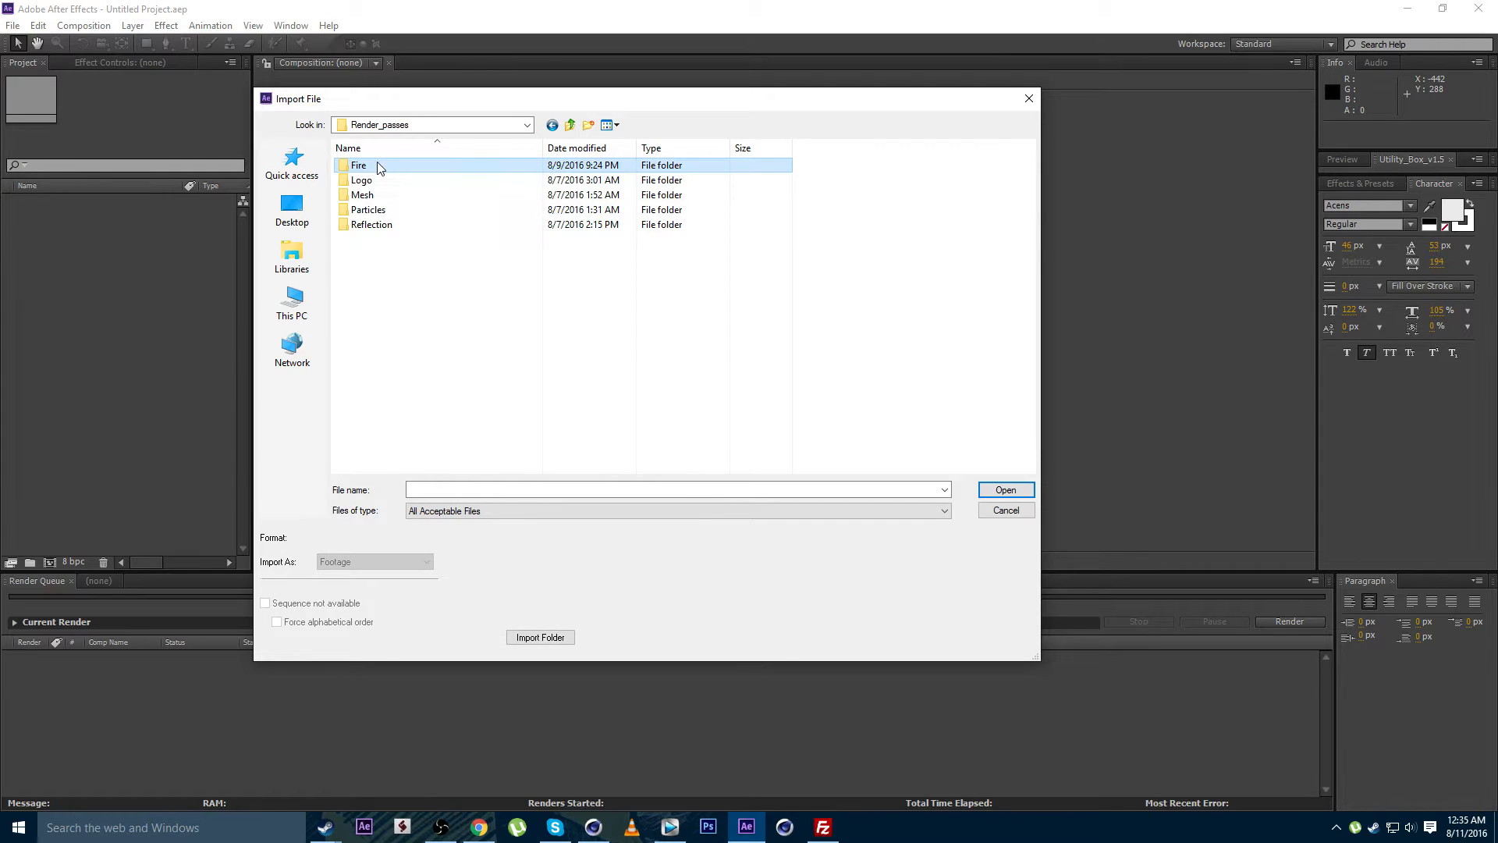
pyautogui.doubleClick(377, 165)
pyautogui.click(384, 202)
pyautogui.doubleClick(384, 201)
# Import the Logo PNG sequence, starting at Logo0000, from the Logo folder inside Render_passes
pyautogui.rightClick(123, 289)
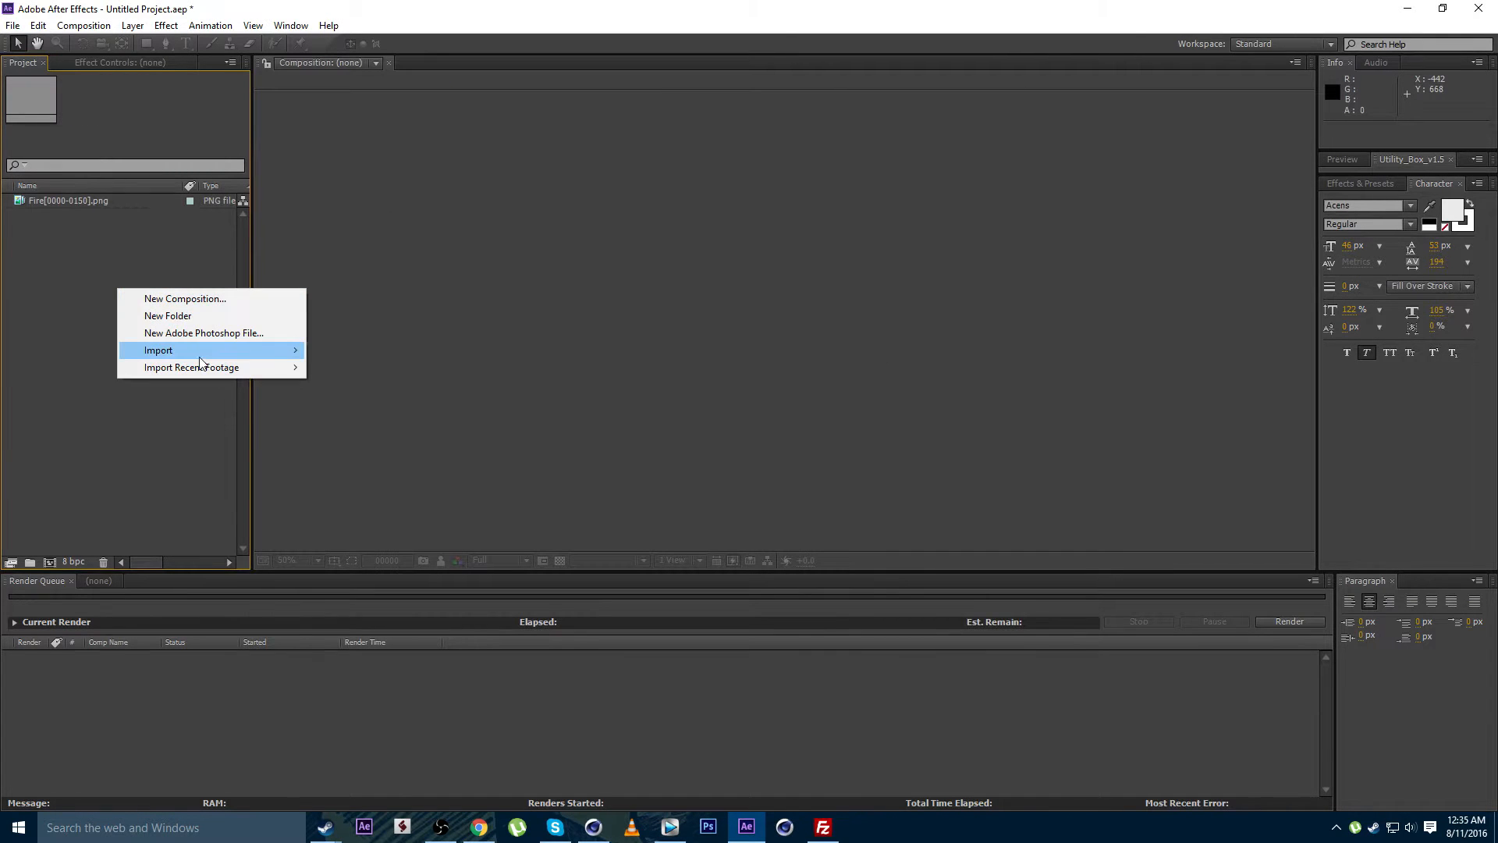
pyautogui.moveTo(218, 348)
pyautogui.click(359, 345)
pyautogui.click(569, 125)
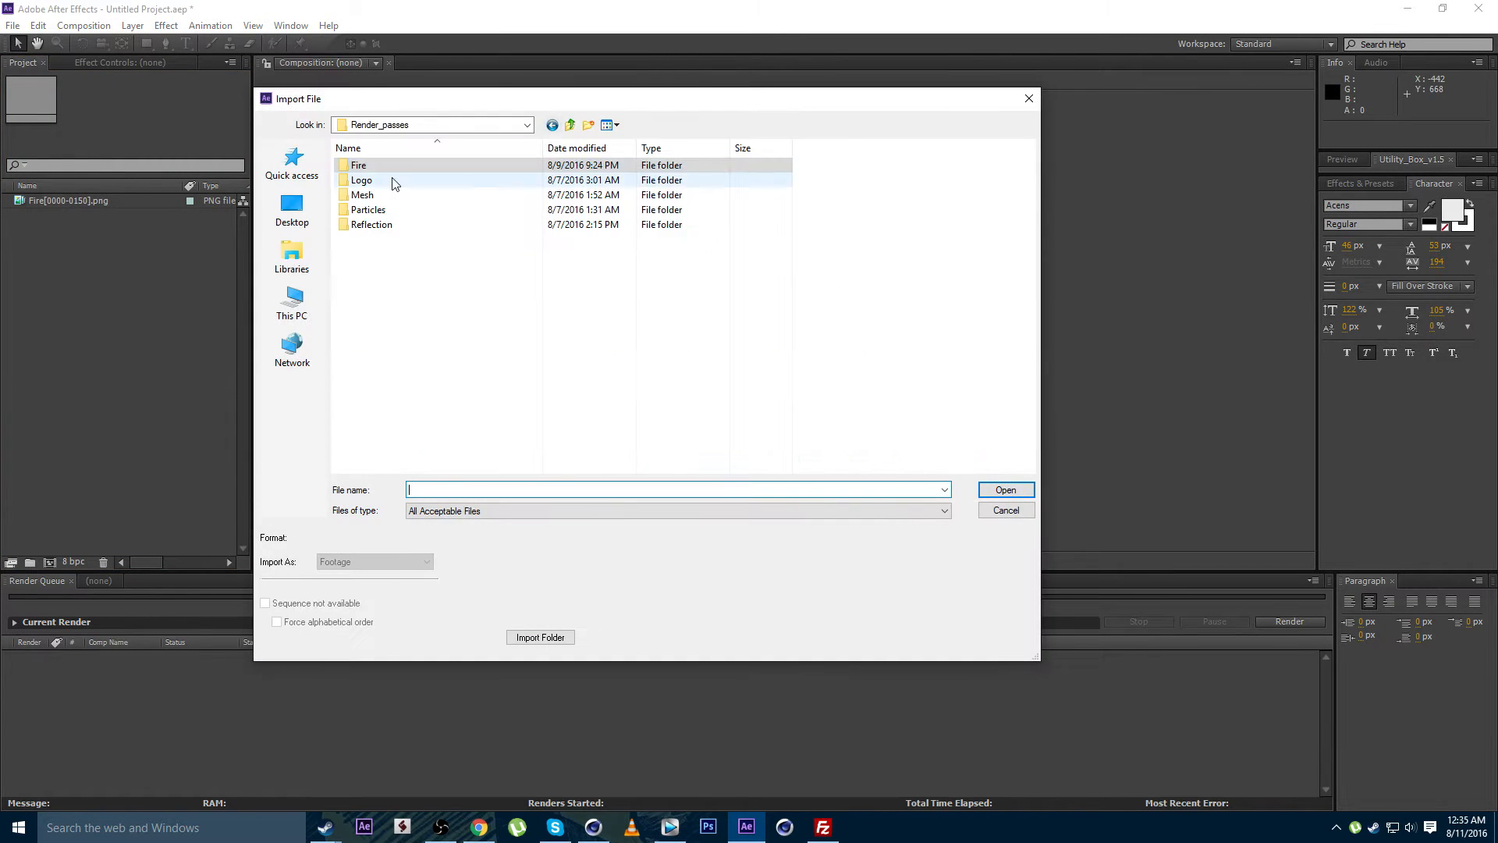
pyautogui.doubleClick(390, 178)
pyautogui.click(372, 194)
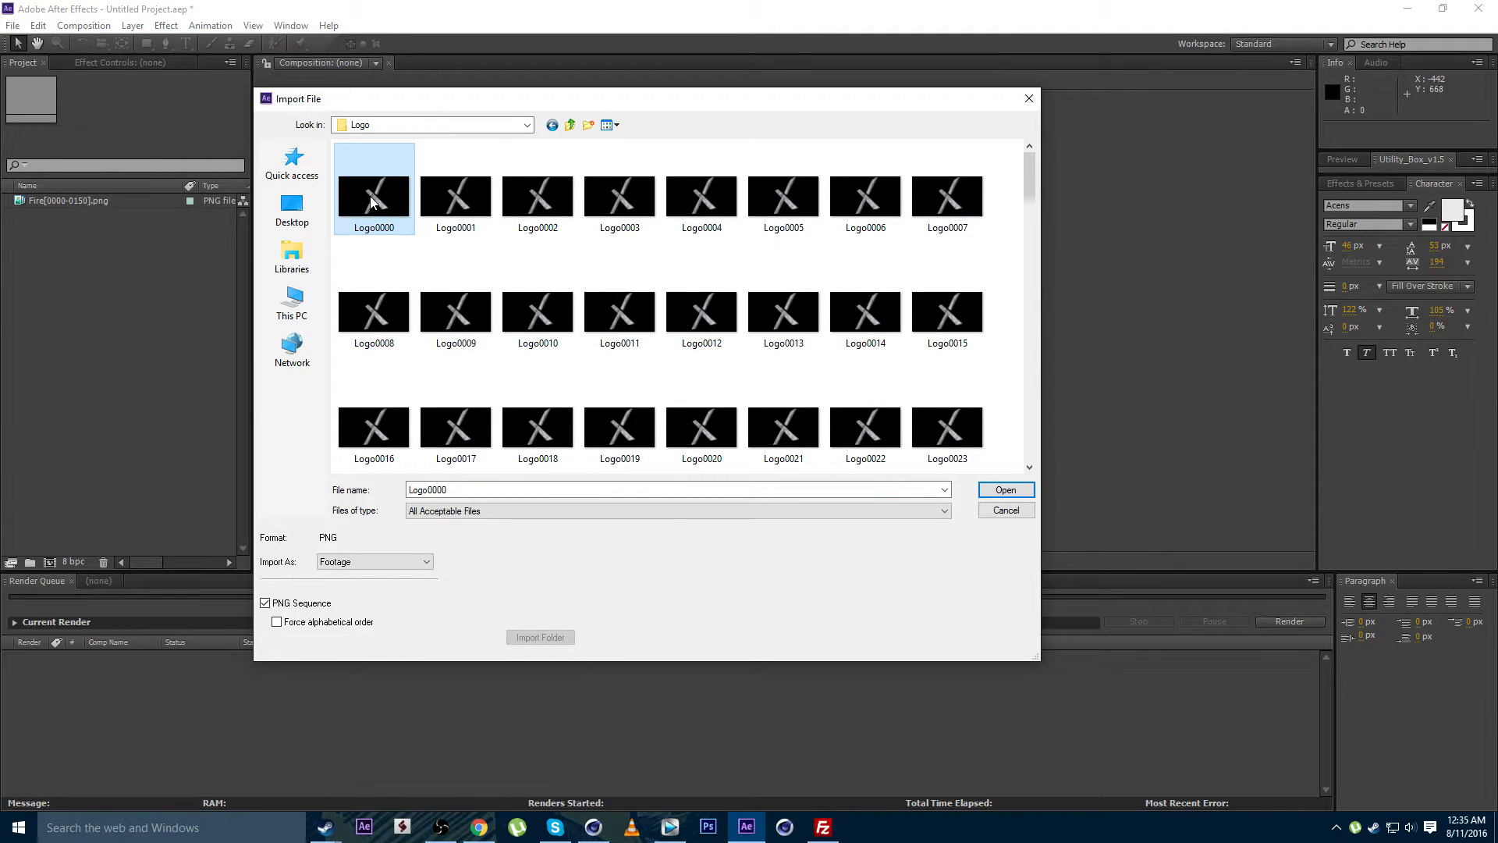
pyautogui.moveTo(375, 111); pyautogui.dragTo(418, 118)
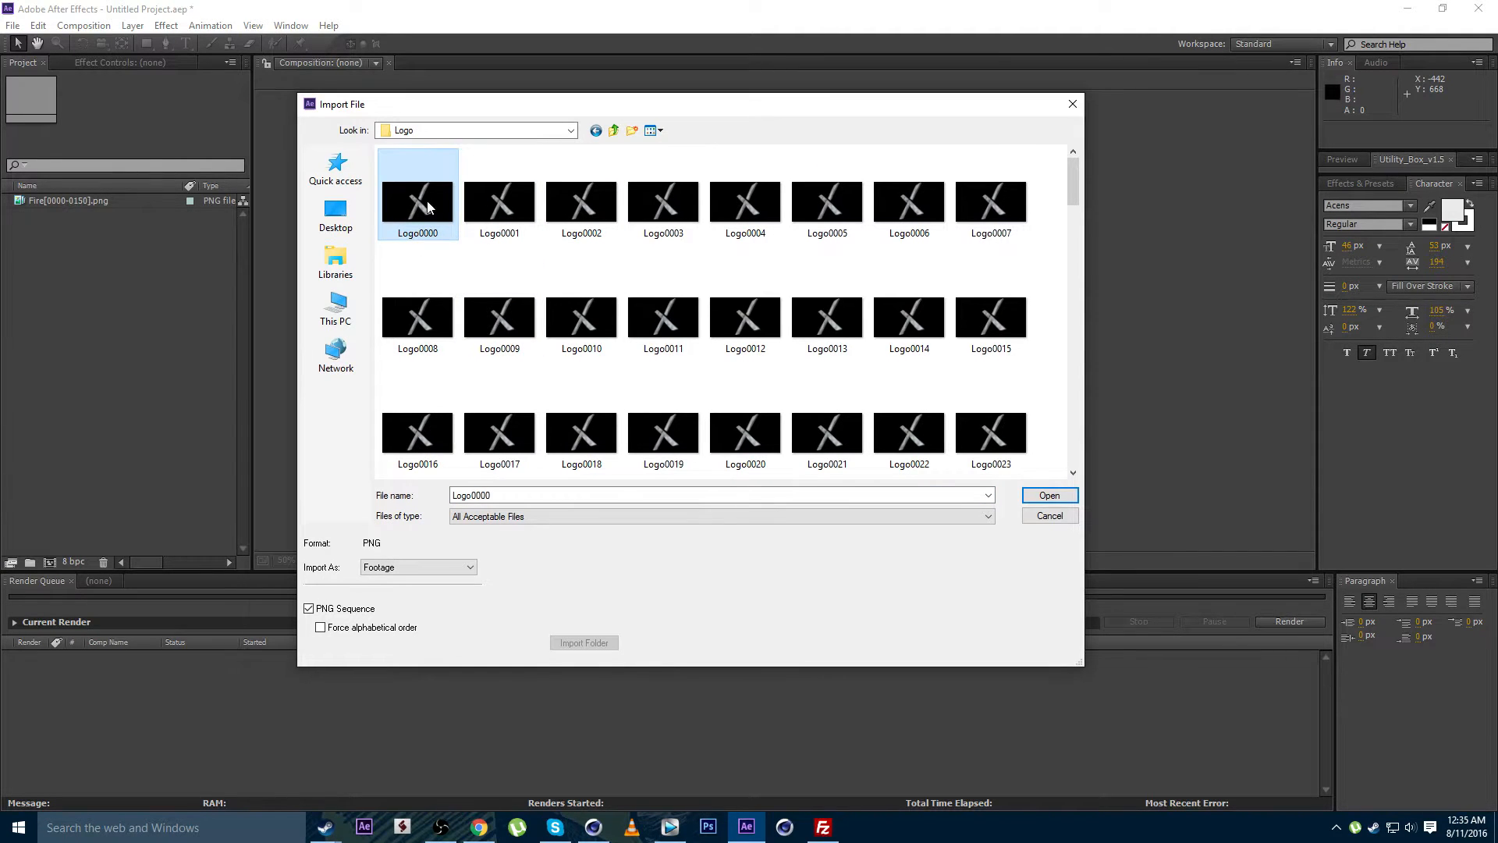
pyautogui.click(1048, 495)
pyautogui.click(107, 268)
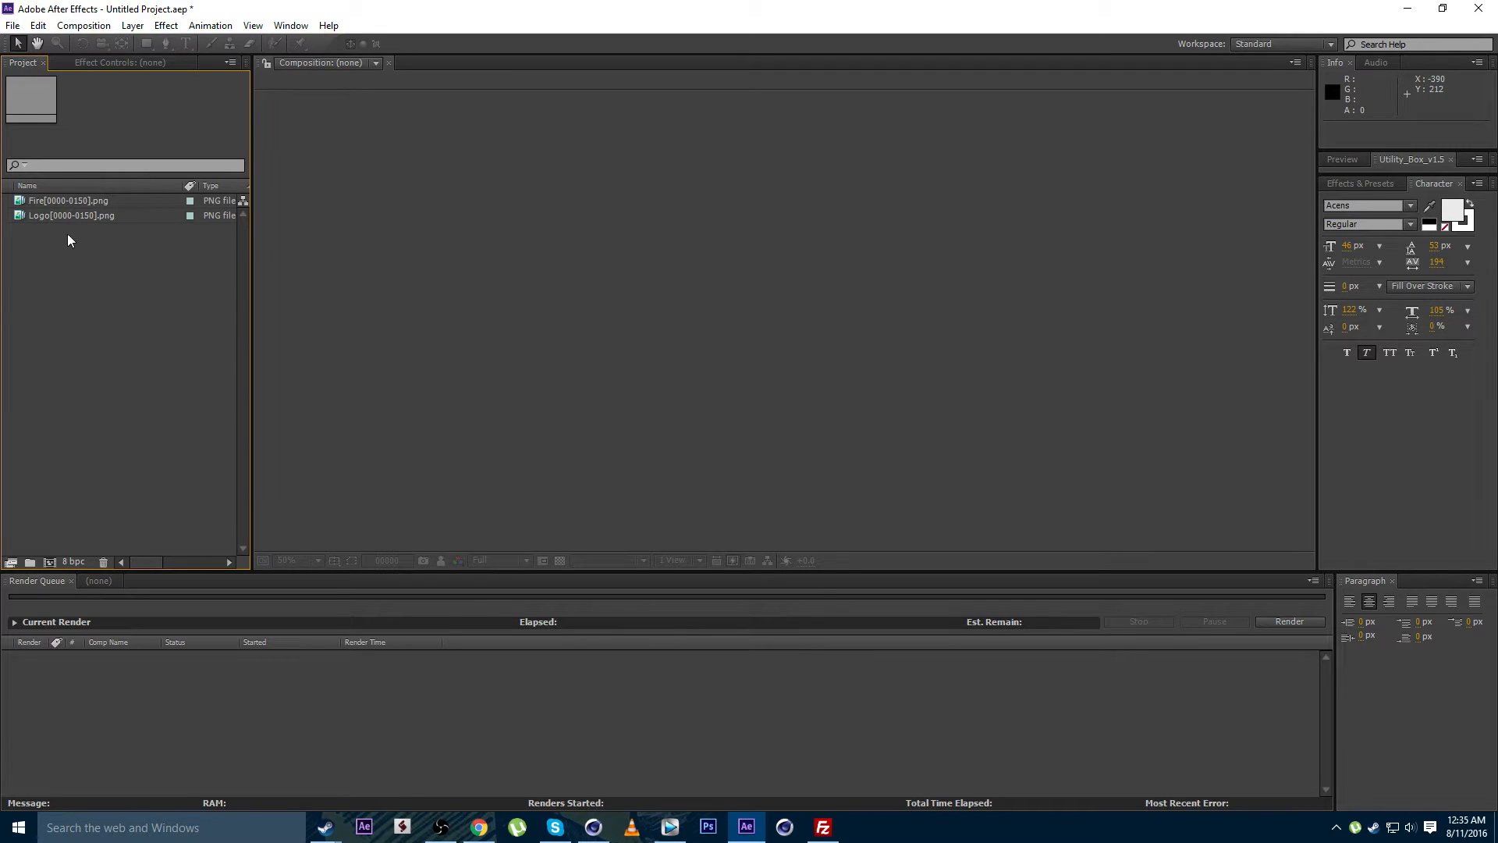
# Create a new composition from the Fire sequence and play it back
pyautogui.click(97, 582)
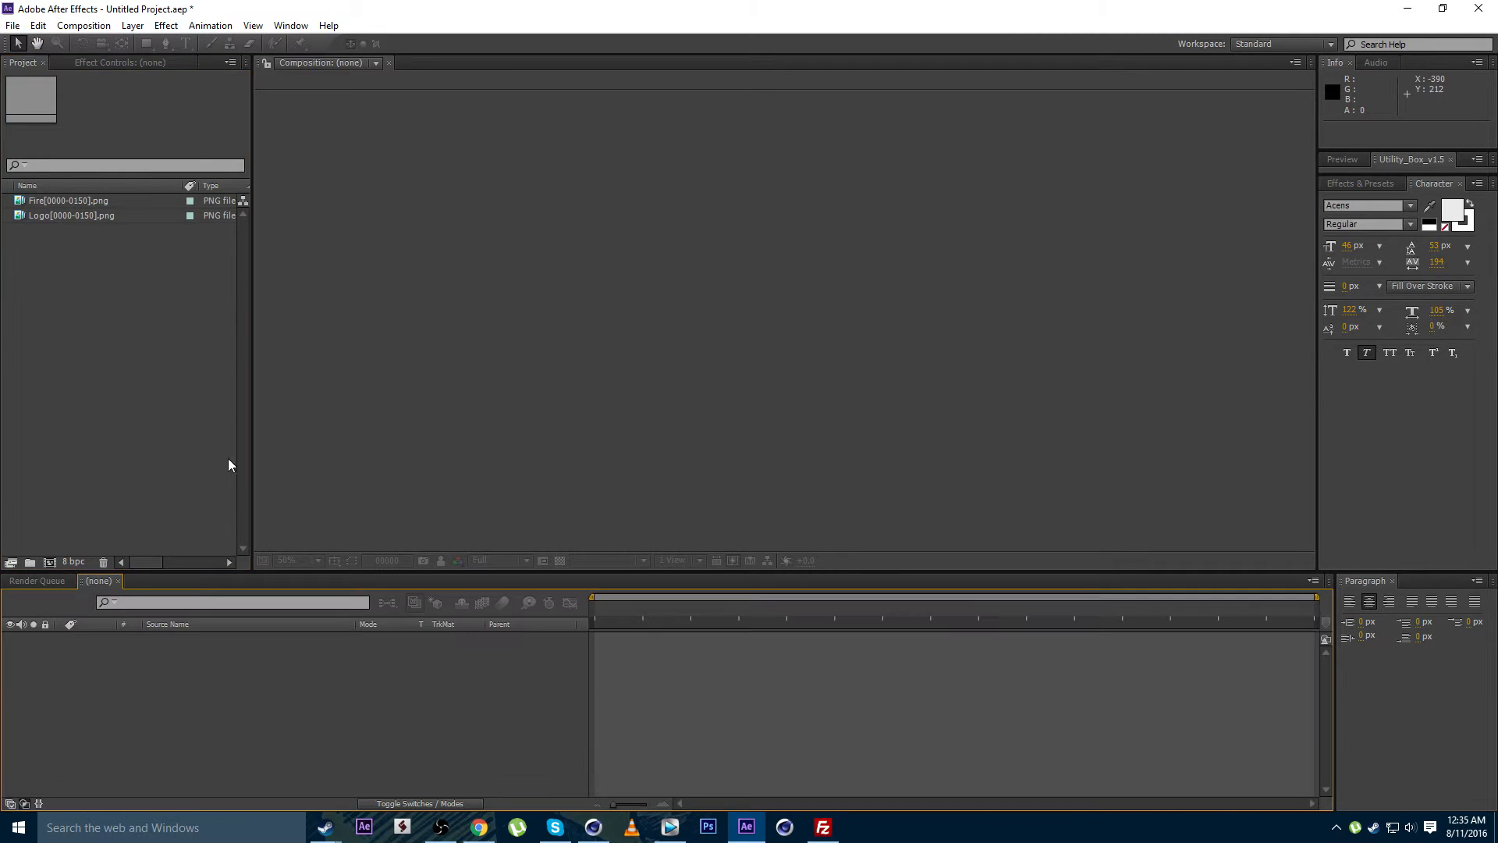
pyautogui.click(65, 166)
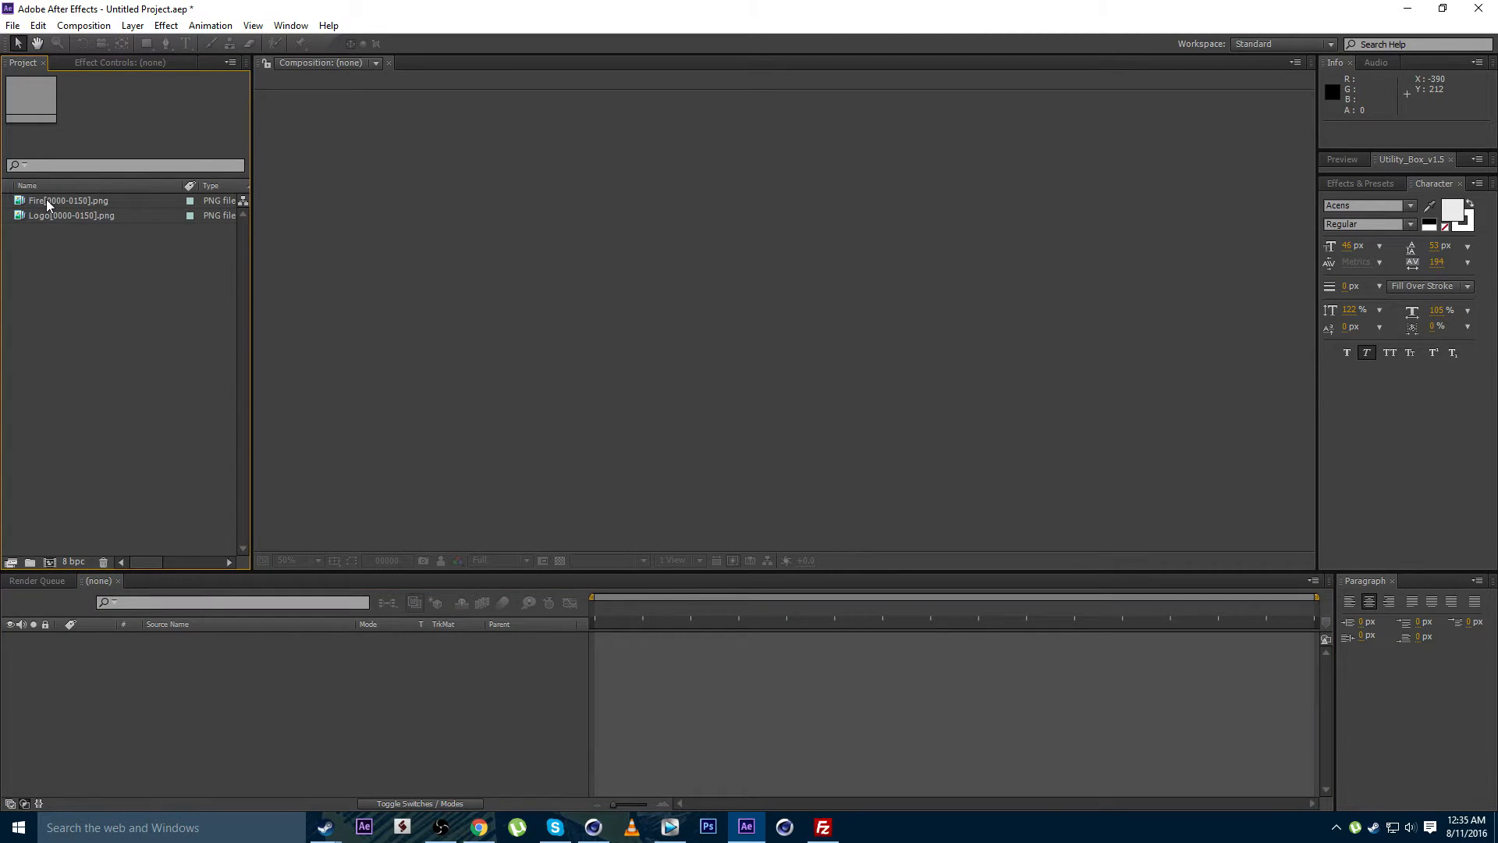
pyautogui.click(45, 199)
pyautogui.moveTo(41, 199); pyautogui.dragTo(49, 562)
pyautogui.press('space')
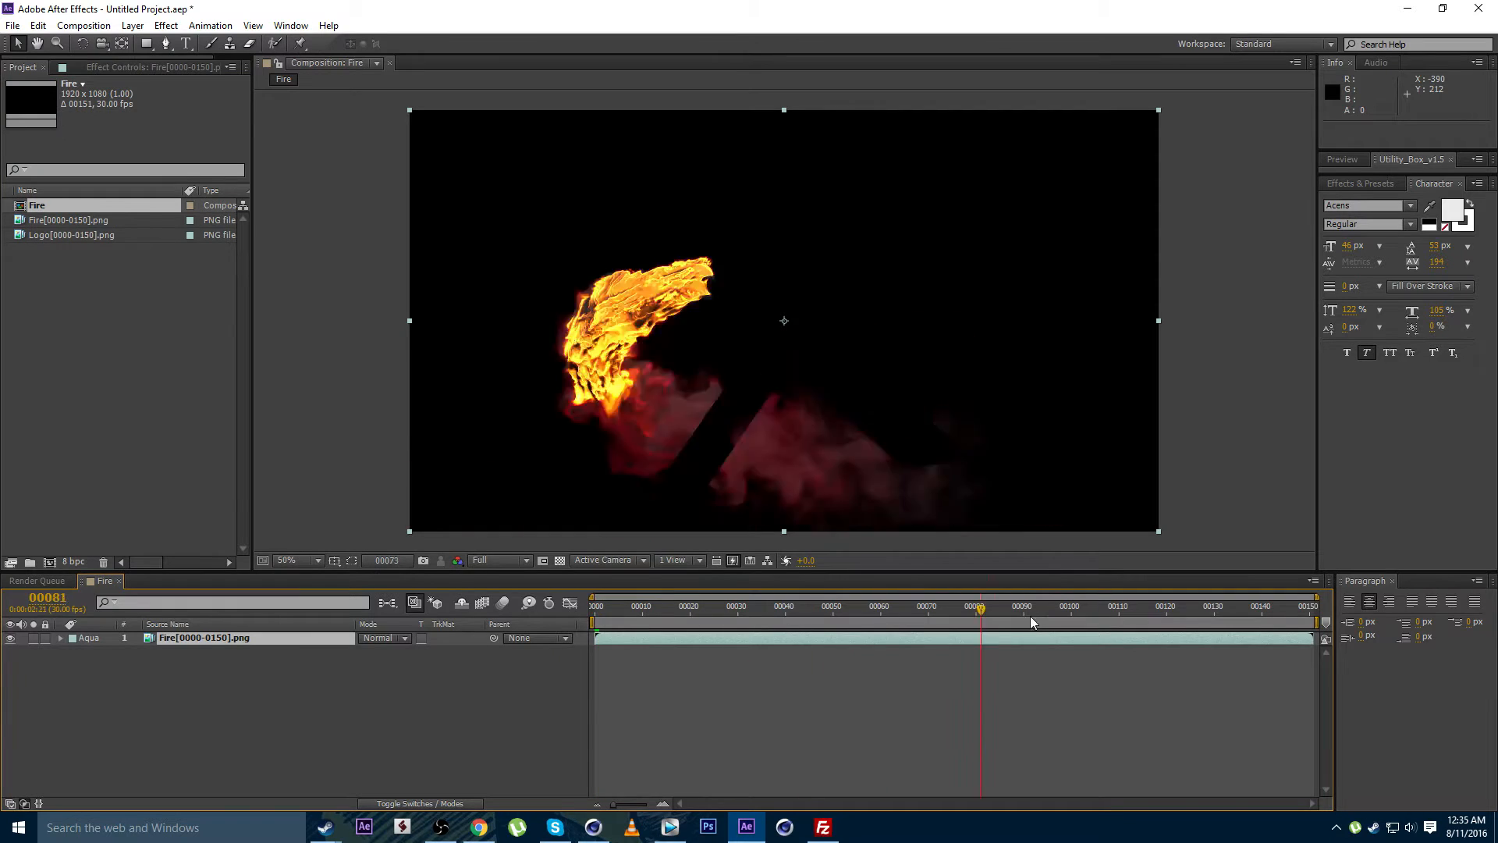
# Move the current time to frame 74 and add the Logo sequence above the Fire layer in the composition
pyautogui.click(48, 220)
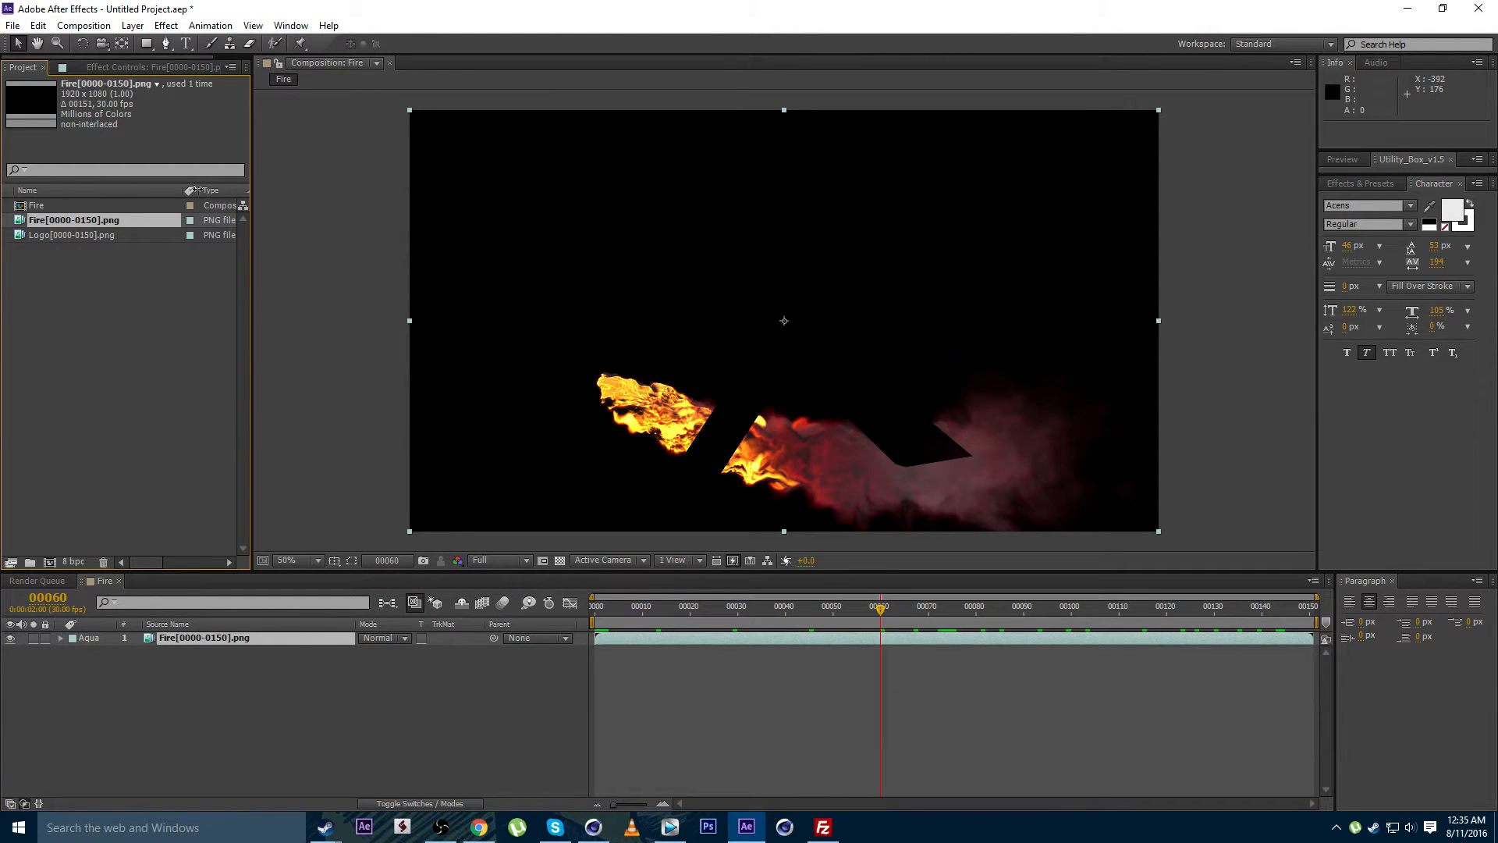
pyautogui.moveTo(880, 607); pyautogui.dragTo(948, 617)
pyautogui.click(143, 328)
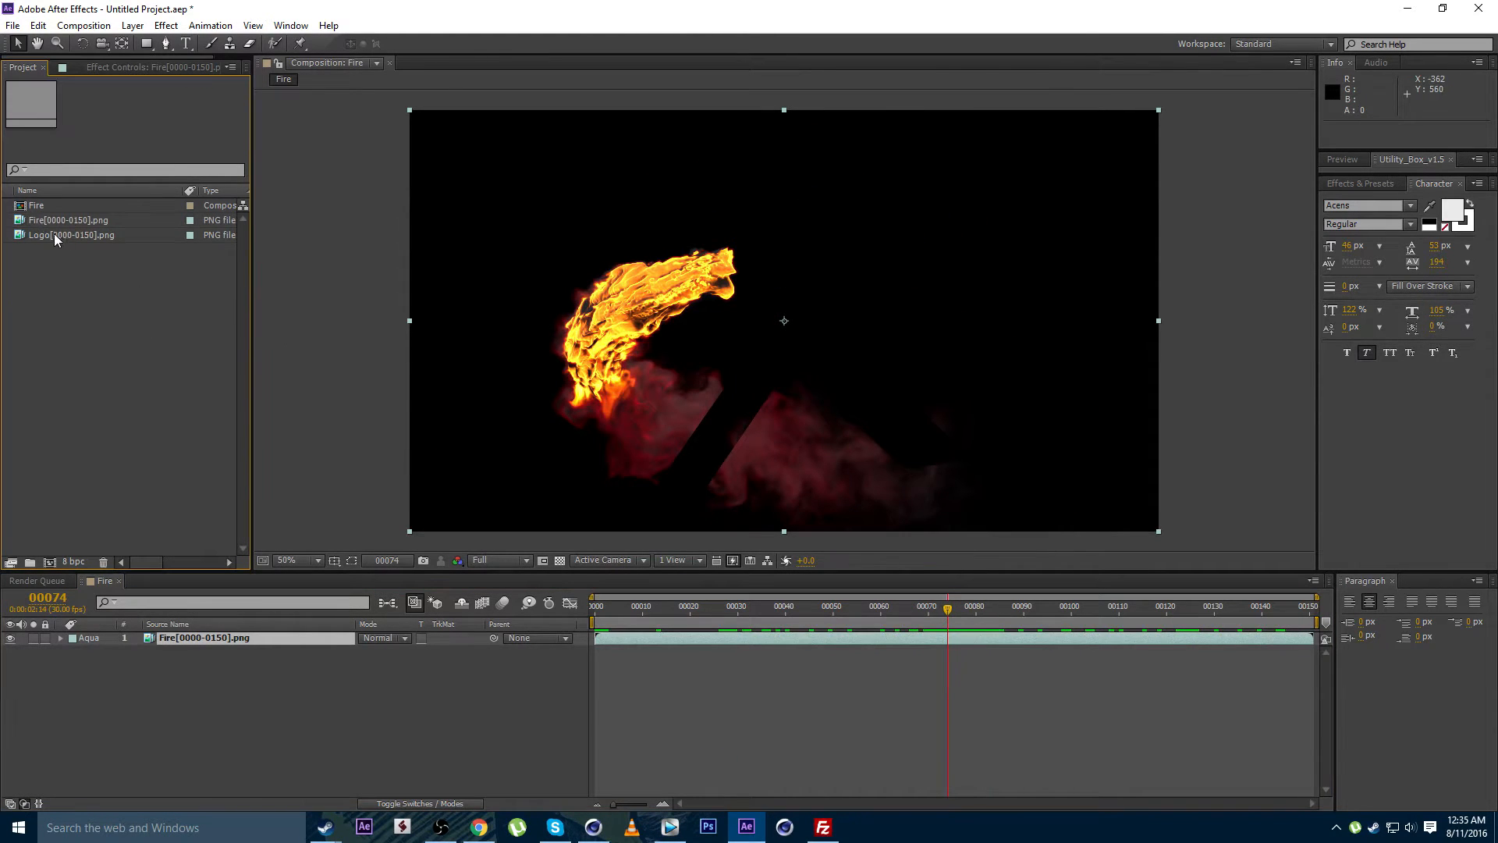
pyautogui.moveTo(56, 239); pyautogui.dragTo(150, 642)
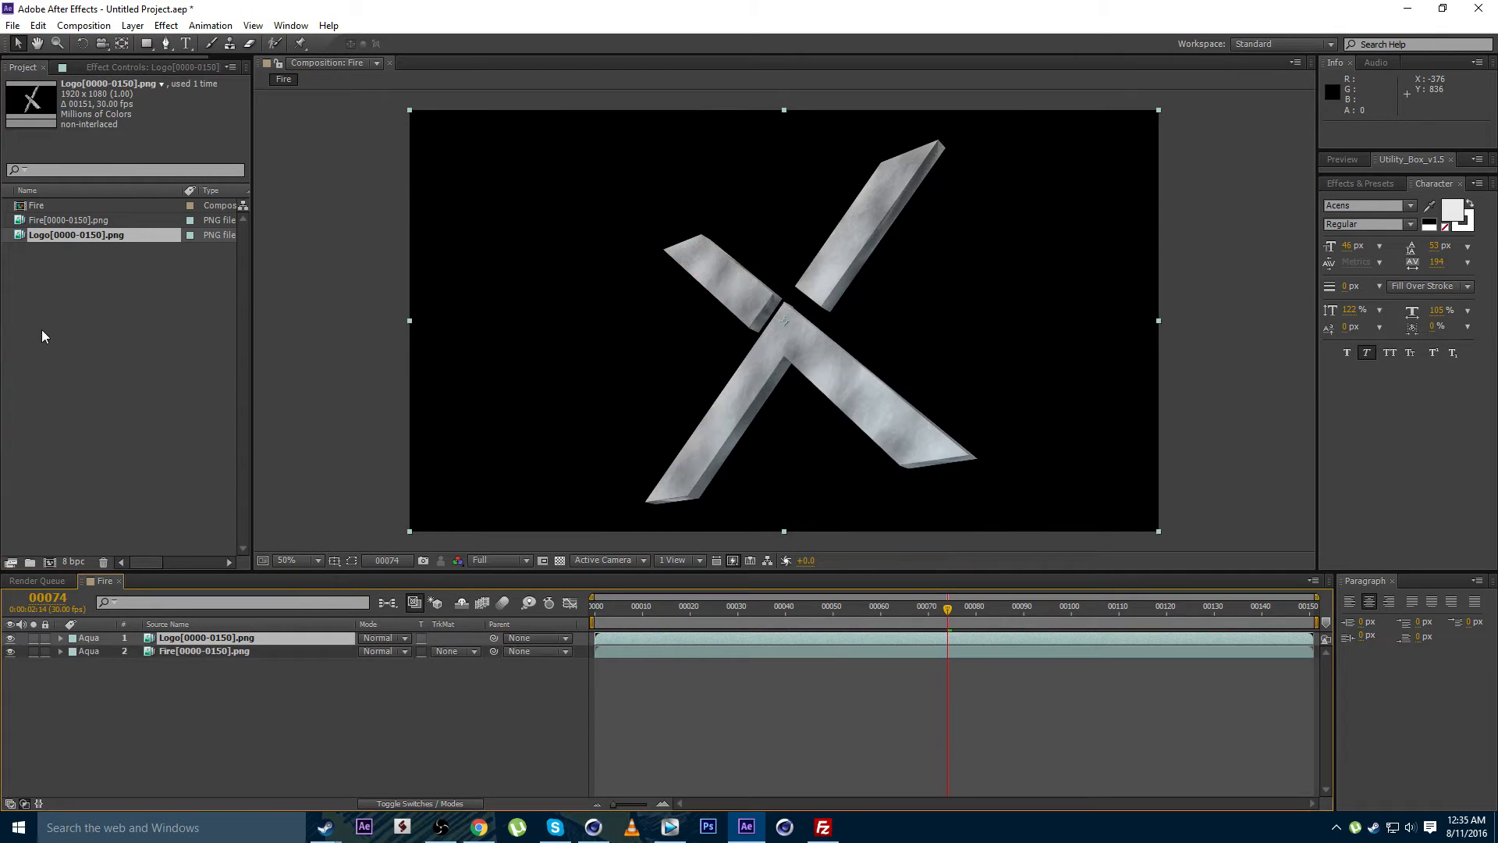
# Import the Mesh PNG sequence from the Mesh folder inside Render_passes
pyautogui.doubleClick(79, 314)
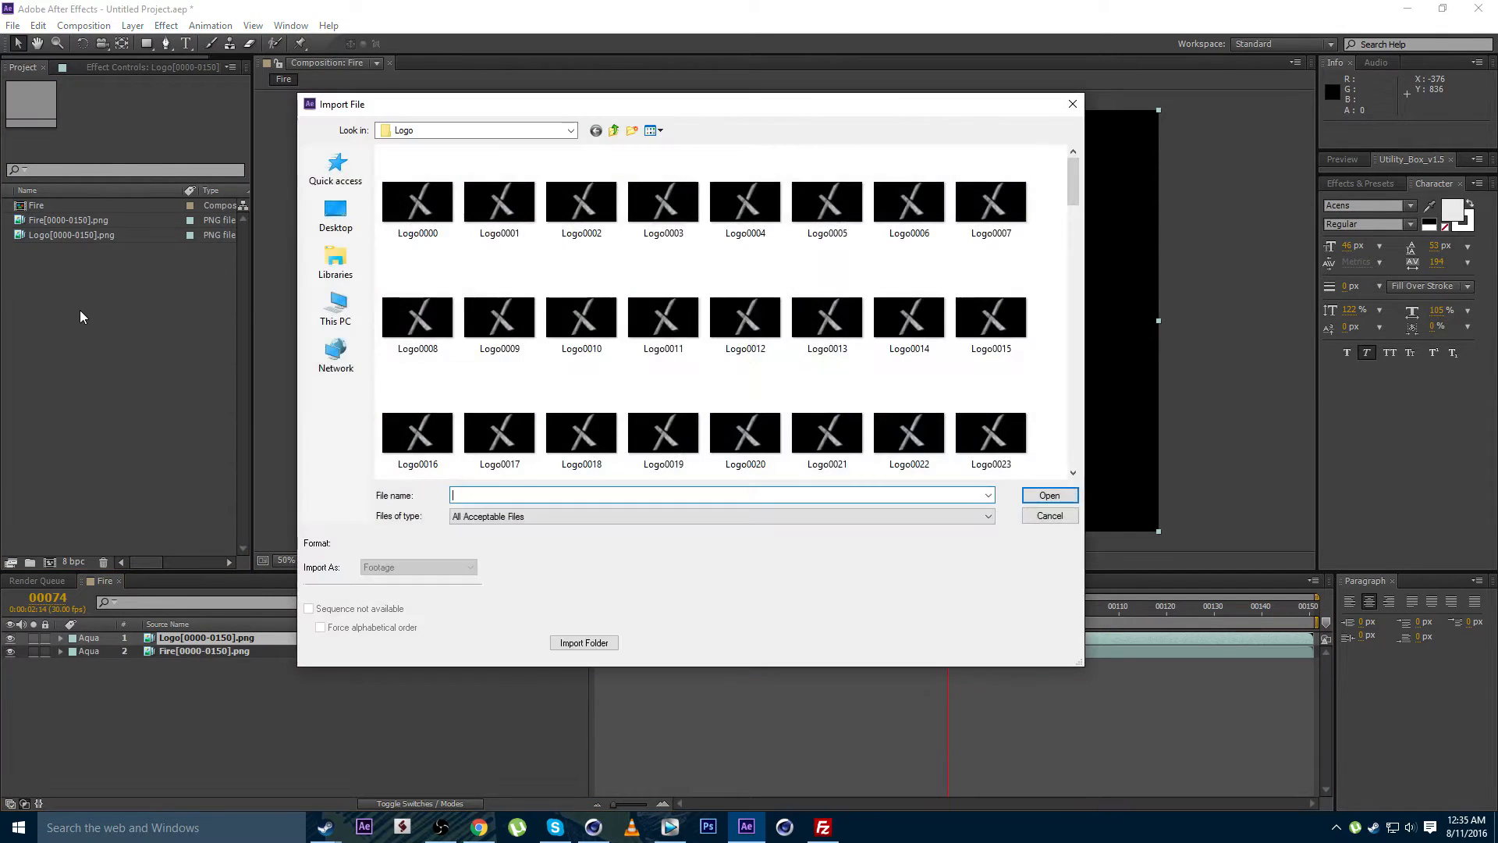
pyautogui.click(614, 130)
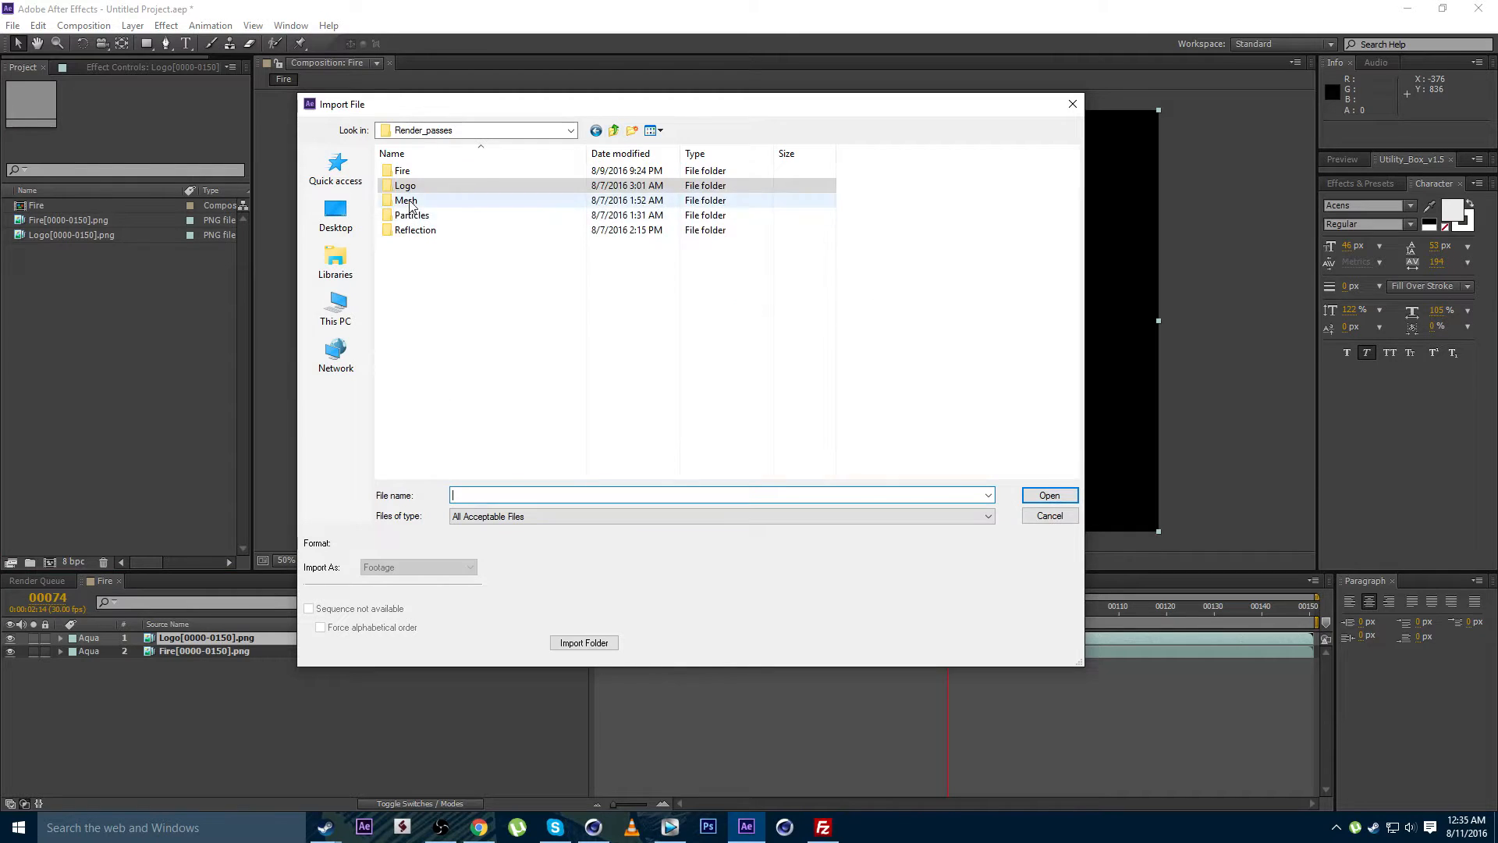
pyautogui.doubleClick(440, 197)
pyautogui.doubleClick(440, 196)
# Import the Particles PNG sequence from the Particles folder inside Render_passes
pyautogui.doubleClick(117, 327)
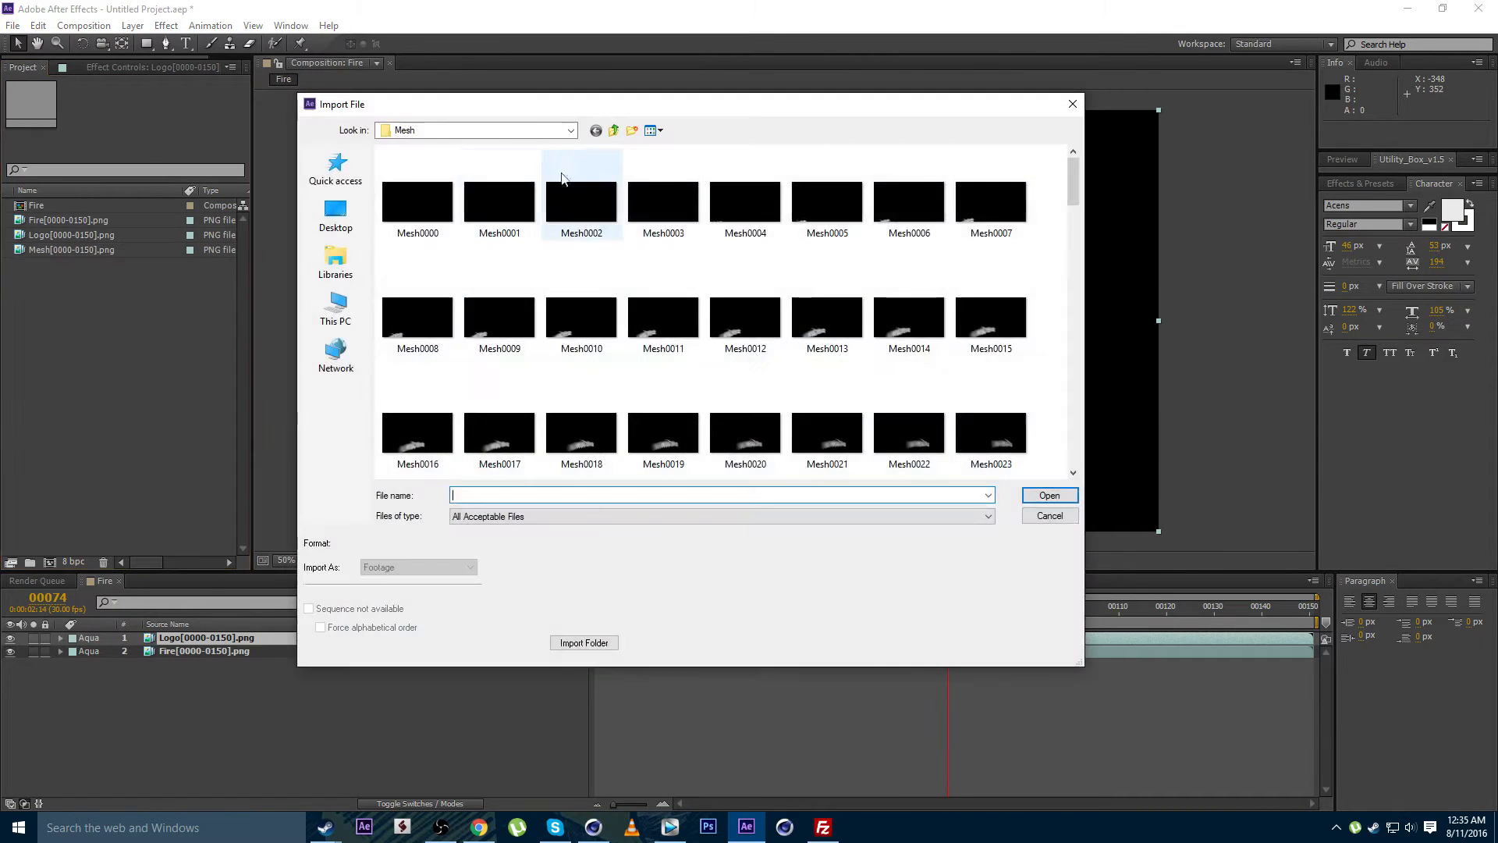
pyautogui.click(613, 131)
pyautogui.doubleClick(425, 215)
pyautogui.doubleClick(433, 191)
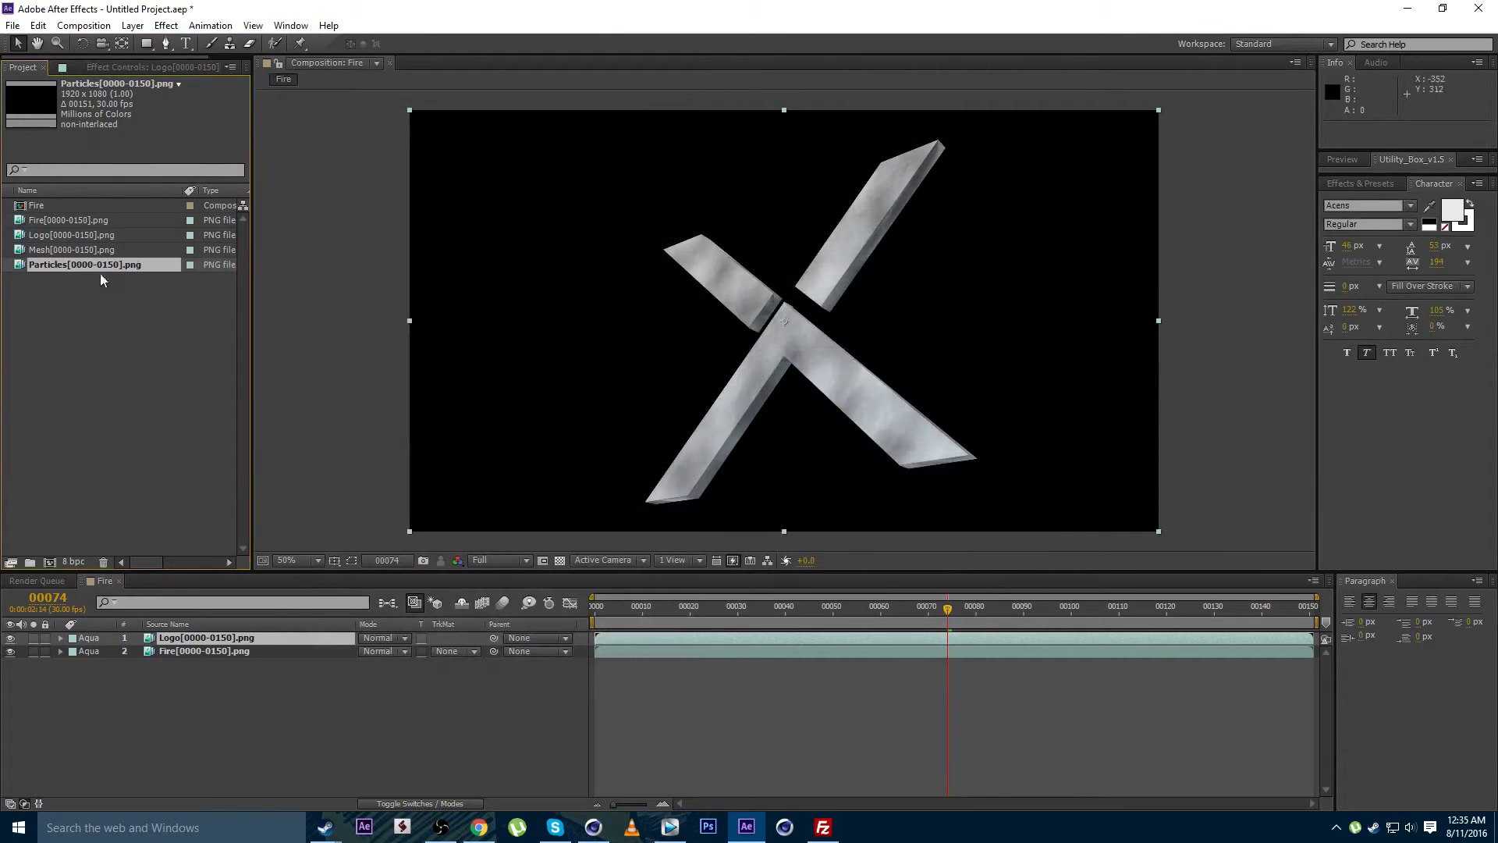
# Import the reflection PNG sequence from the Reflection folder inside Render_passes
pyautogui.doubleClick(96, 332)
pyautogui.click(613, 130)
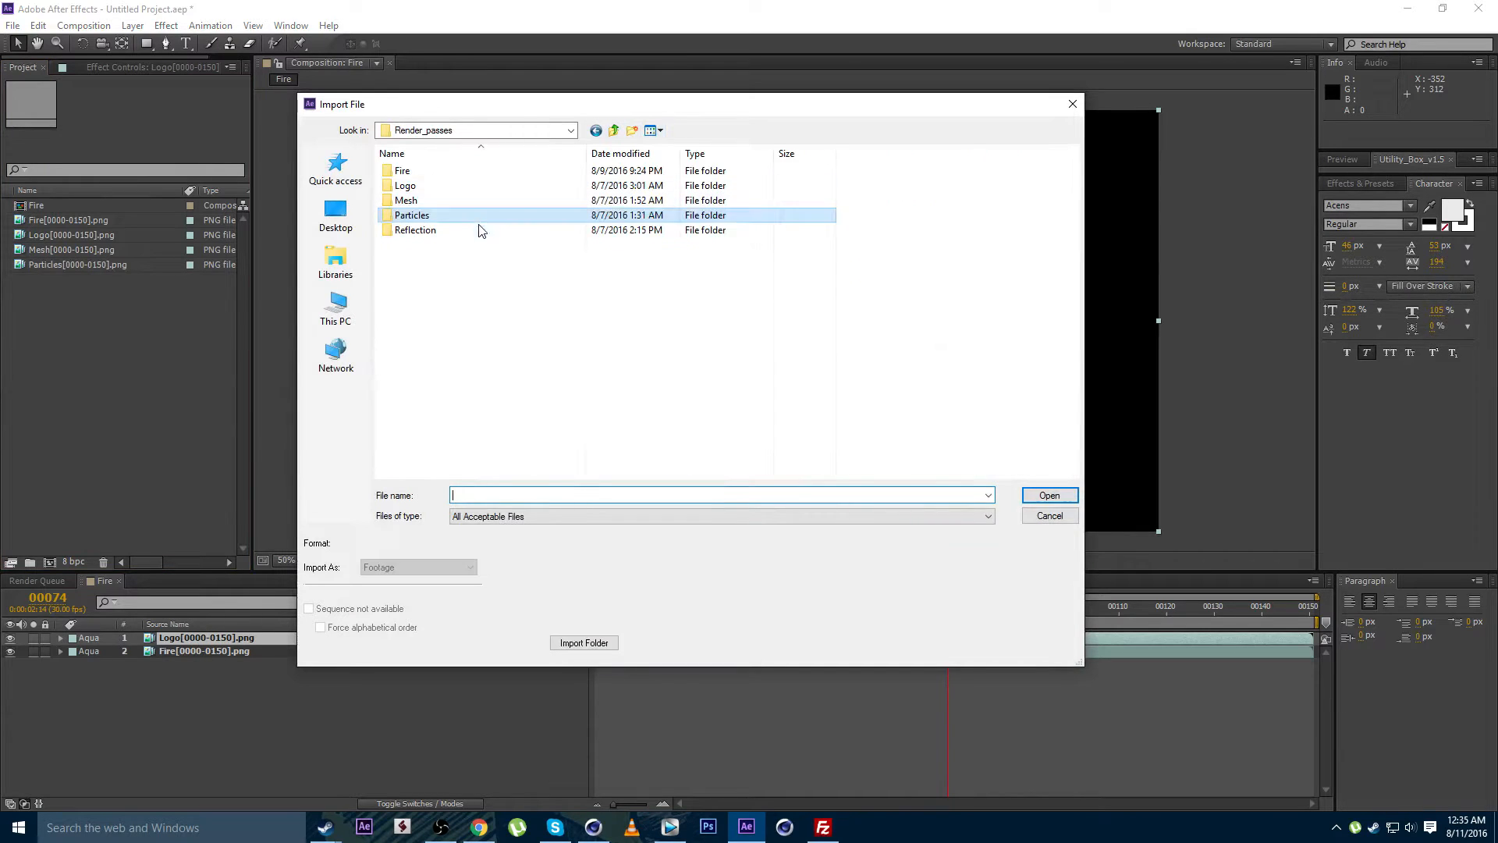
pyautogui.doubleClick(478, 227)
pyautogui.doubleClick(443, 199)
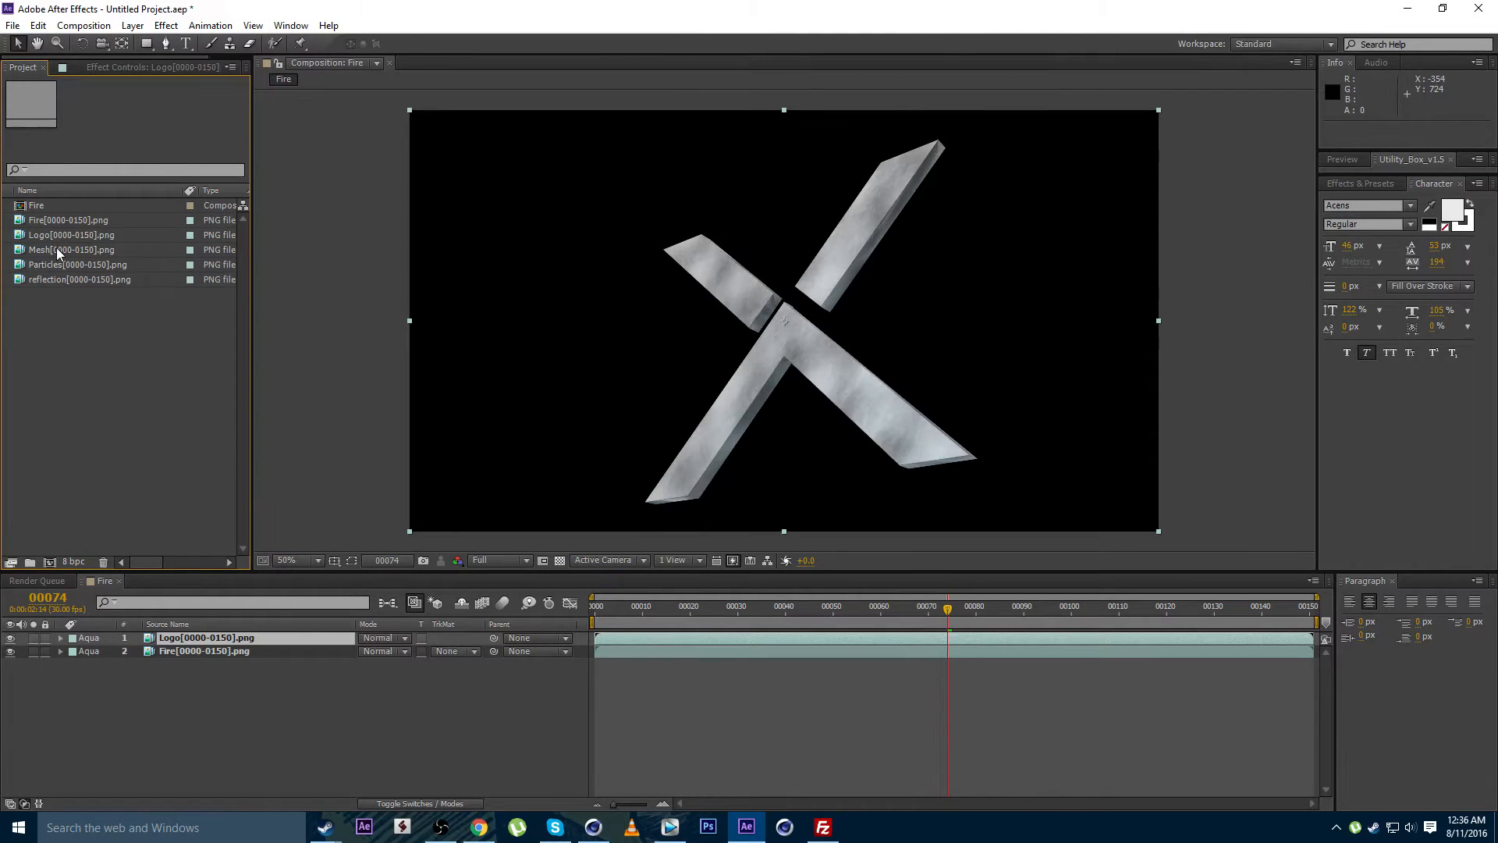
# Add the Mesh, Particles and reflection sequences above the Logo layer, with reflection on top, and scrub through the result
pyautogui.moveTo(62, 250); pyautogui.dragTo(175, 635)
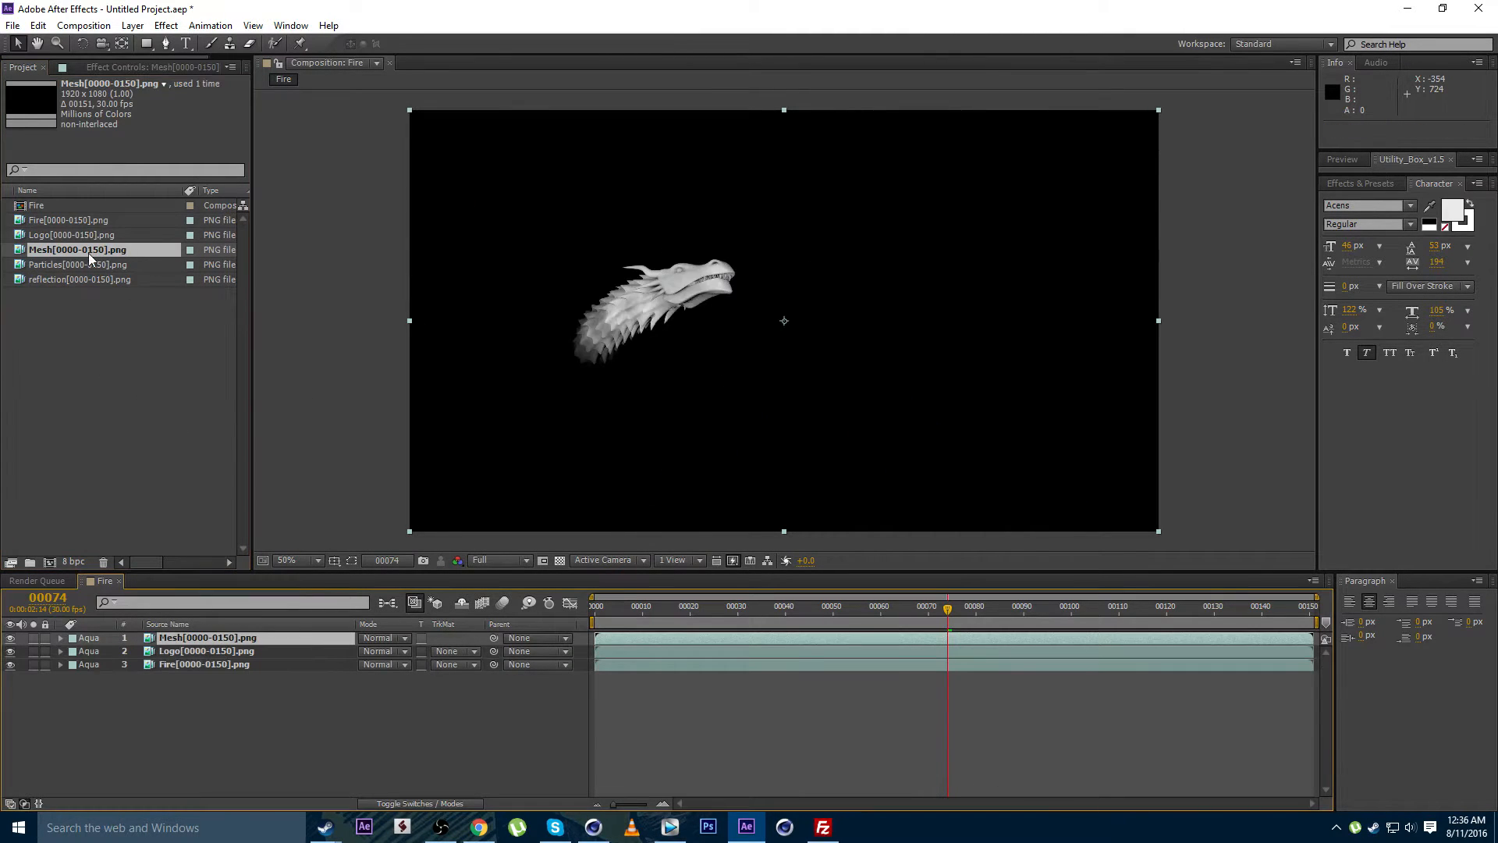
pyautogui.moveTo(64, 265); pyautogui.dragTo(179, 635)
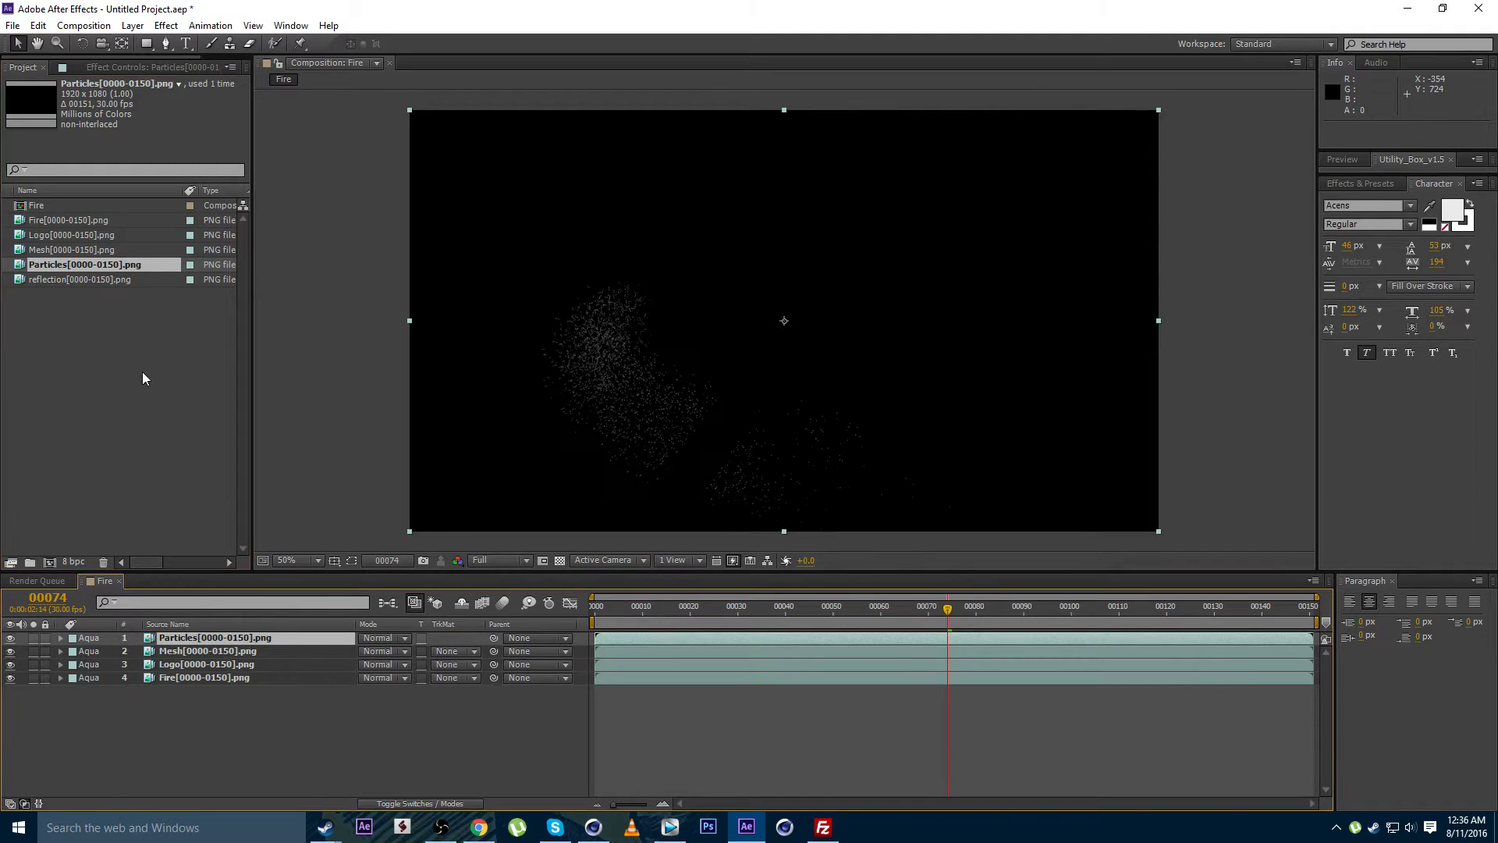
pyautogui.moveTo(54, 281); pyautogui.dragTo(199, 636)
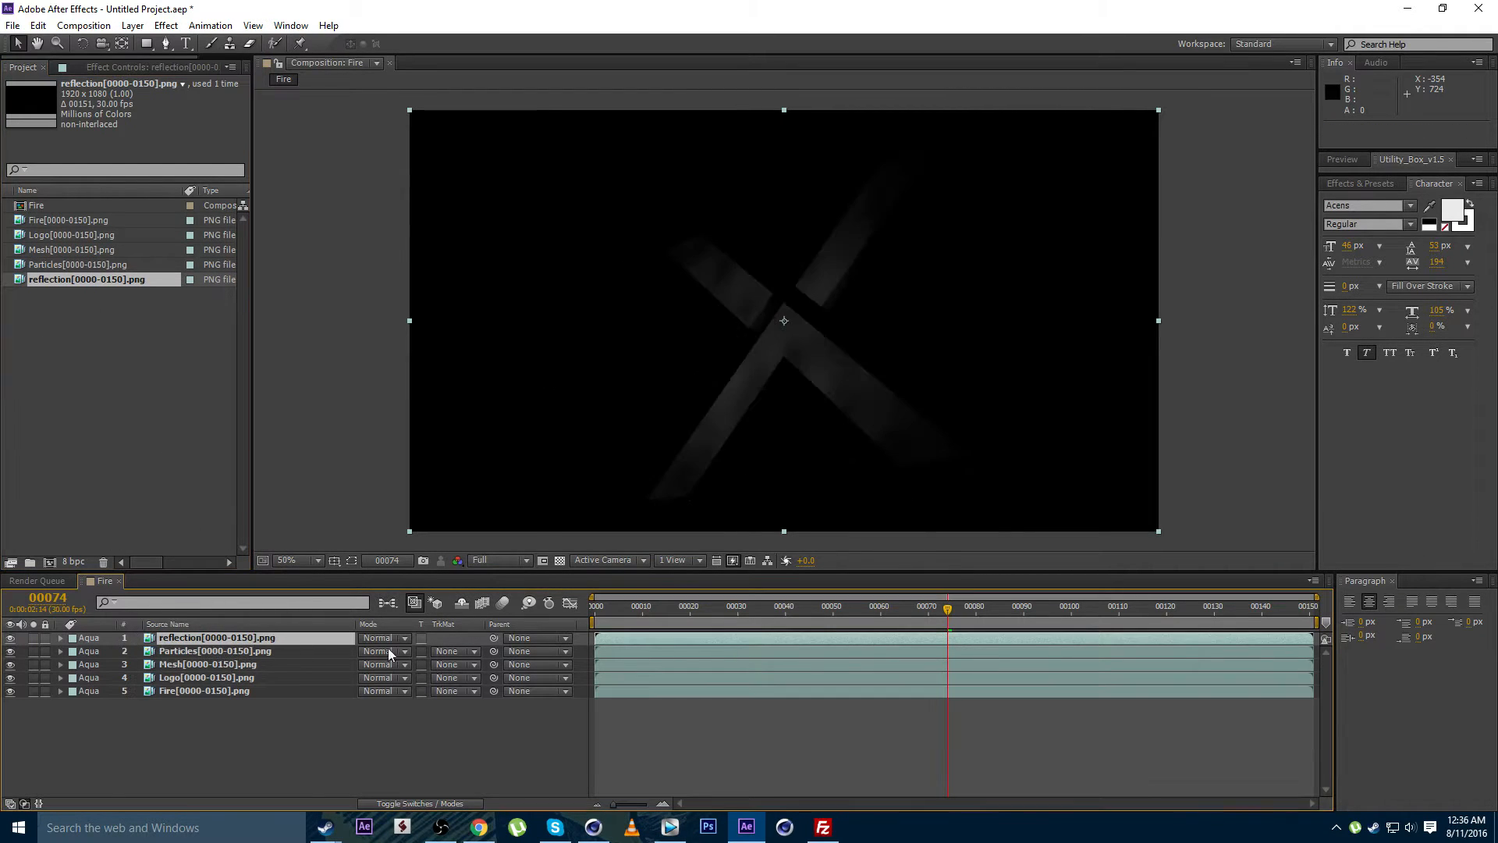
pyautogui.click(734, 608)
pyautogui.moveTo(706, 627); pyautogui.dragTo(947, 617)
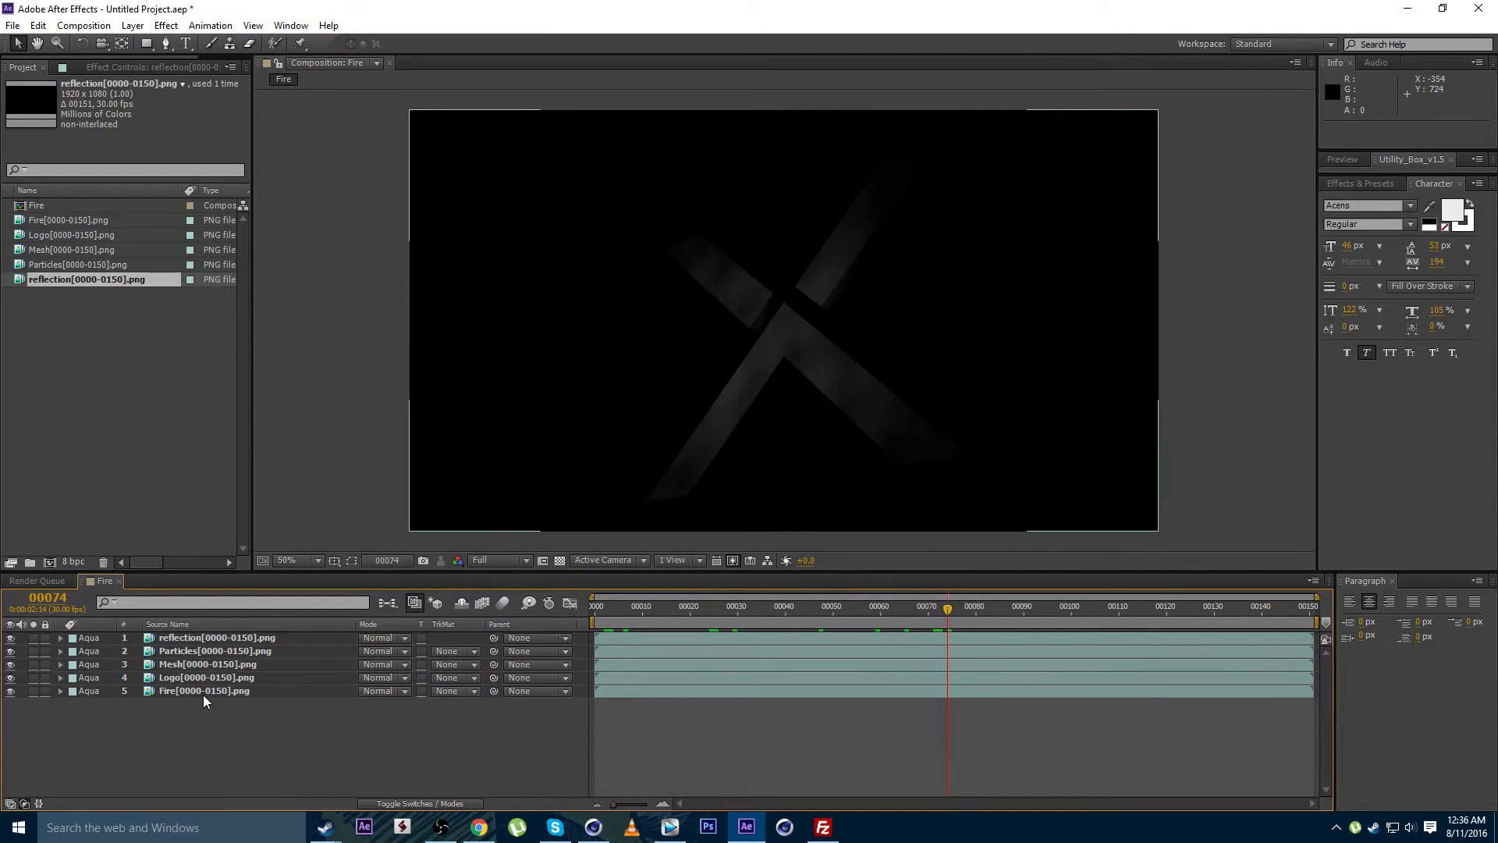
# Pre-compose the Fire sequence layer as "Fire", moving all attributes into the new composition
pyautogui.moveTo(166, 734); pyautogui.dragTo(190, 640)
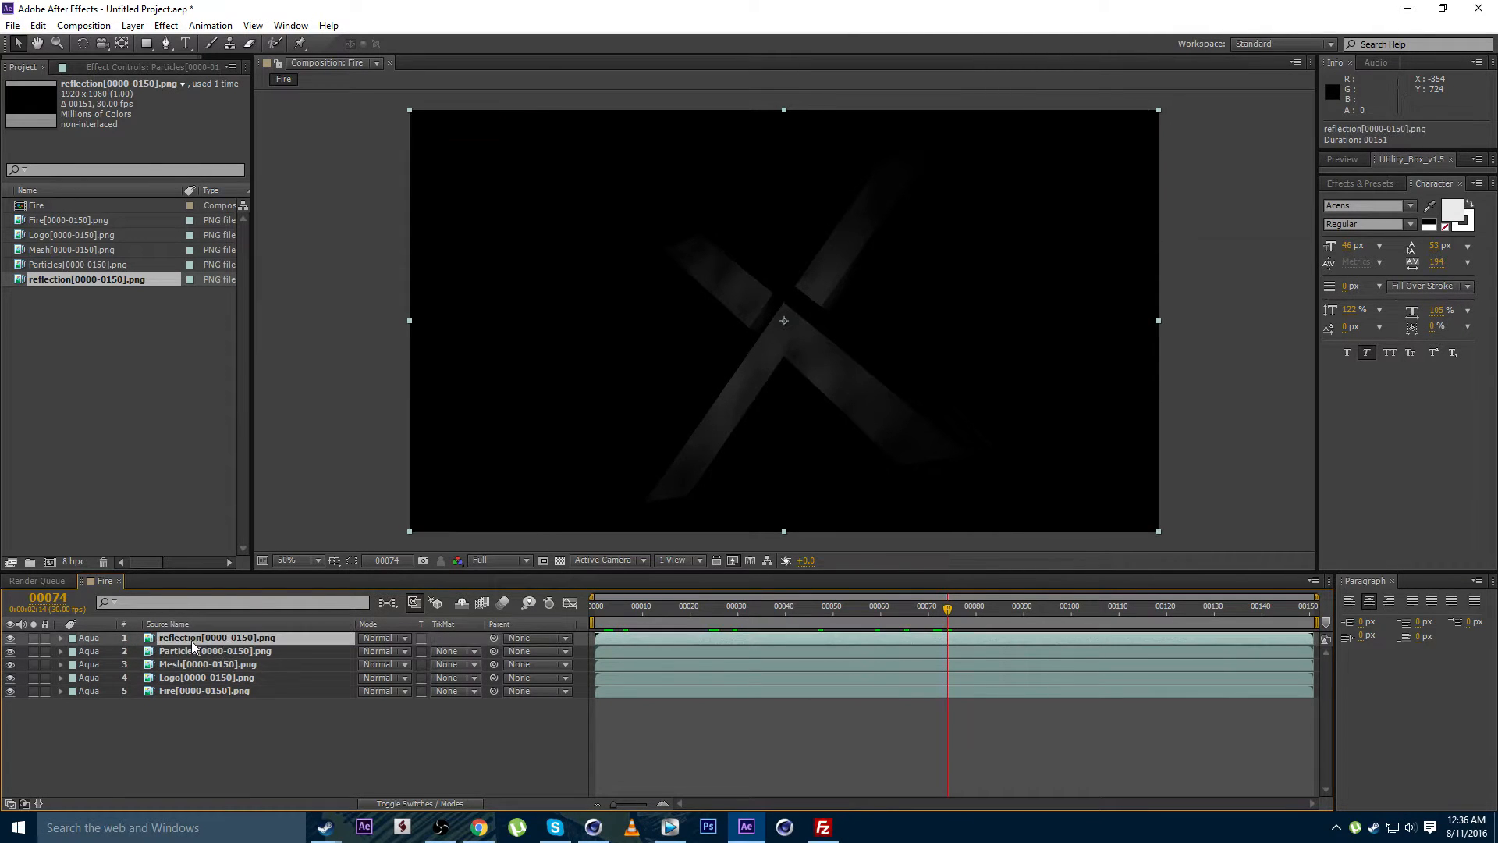
pyautogui.click(209, 691)
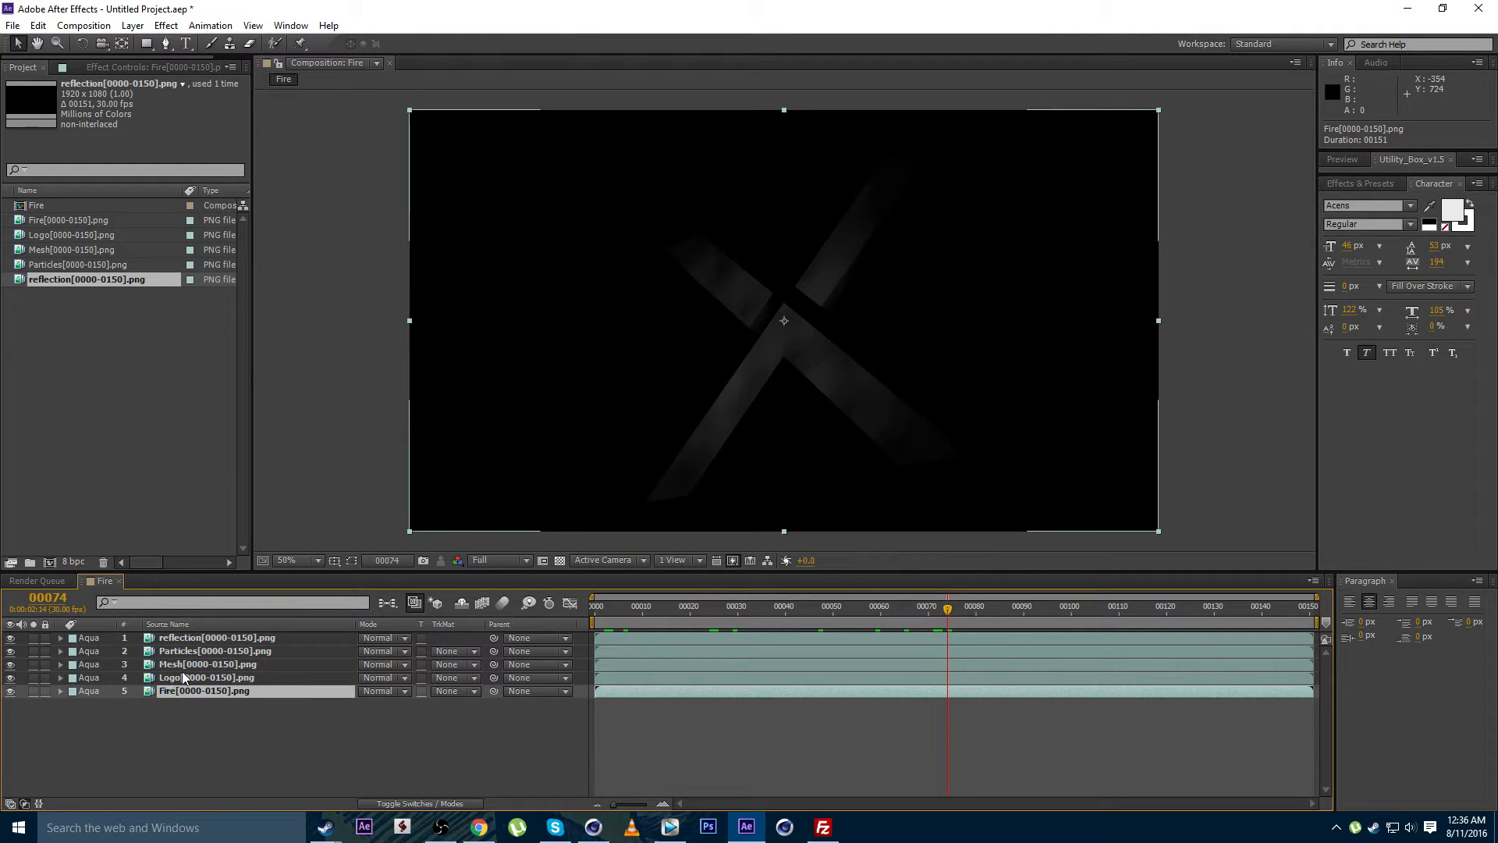
pyautogui.hotkey('ctrl', 'shift', 'c')
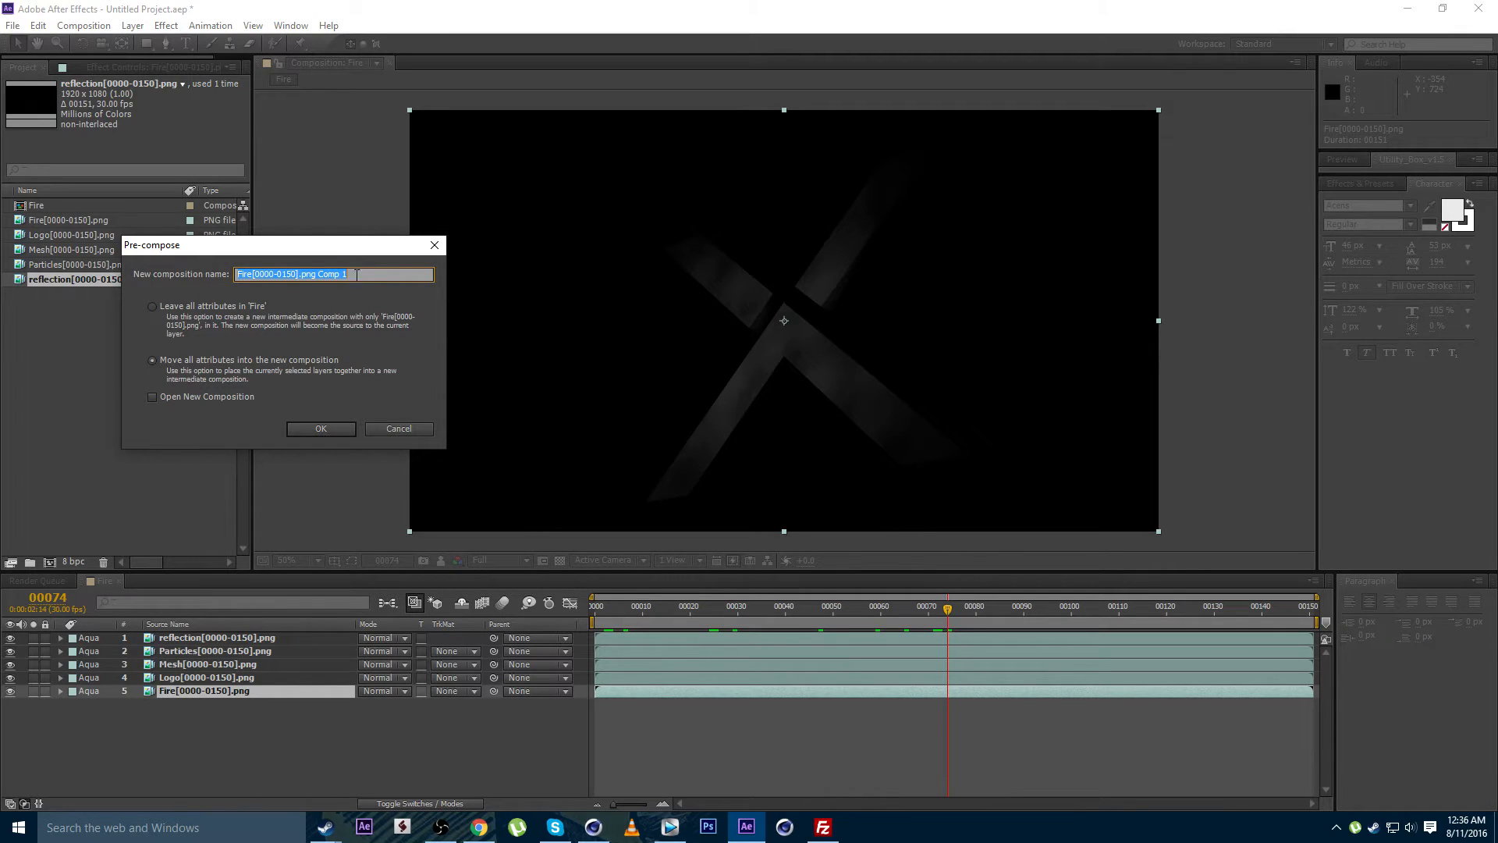
pyautogui.write('Fire')
pyautogui.press('Return')
# Pre-compose the Logo sequence layer under the name "Logo"
pyautogui.click(187, 677)
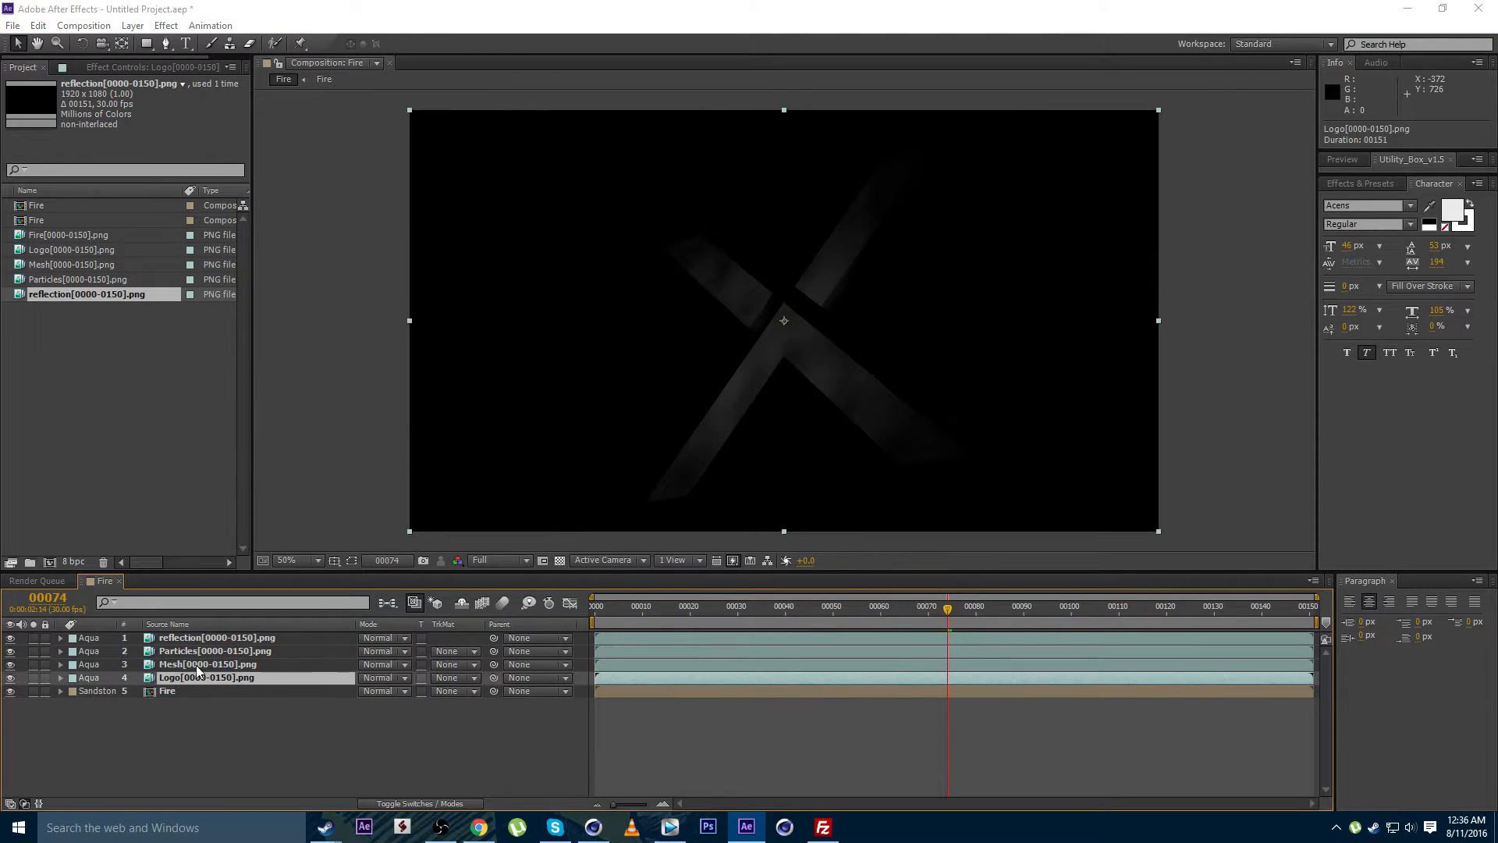
pyautogui.hotkey('ctrl', 'shift', 'c')
pyautogui.write('Logo')
pyautogui.press('Return')
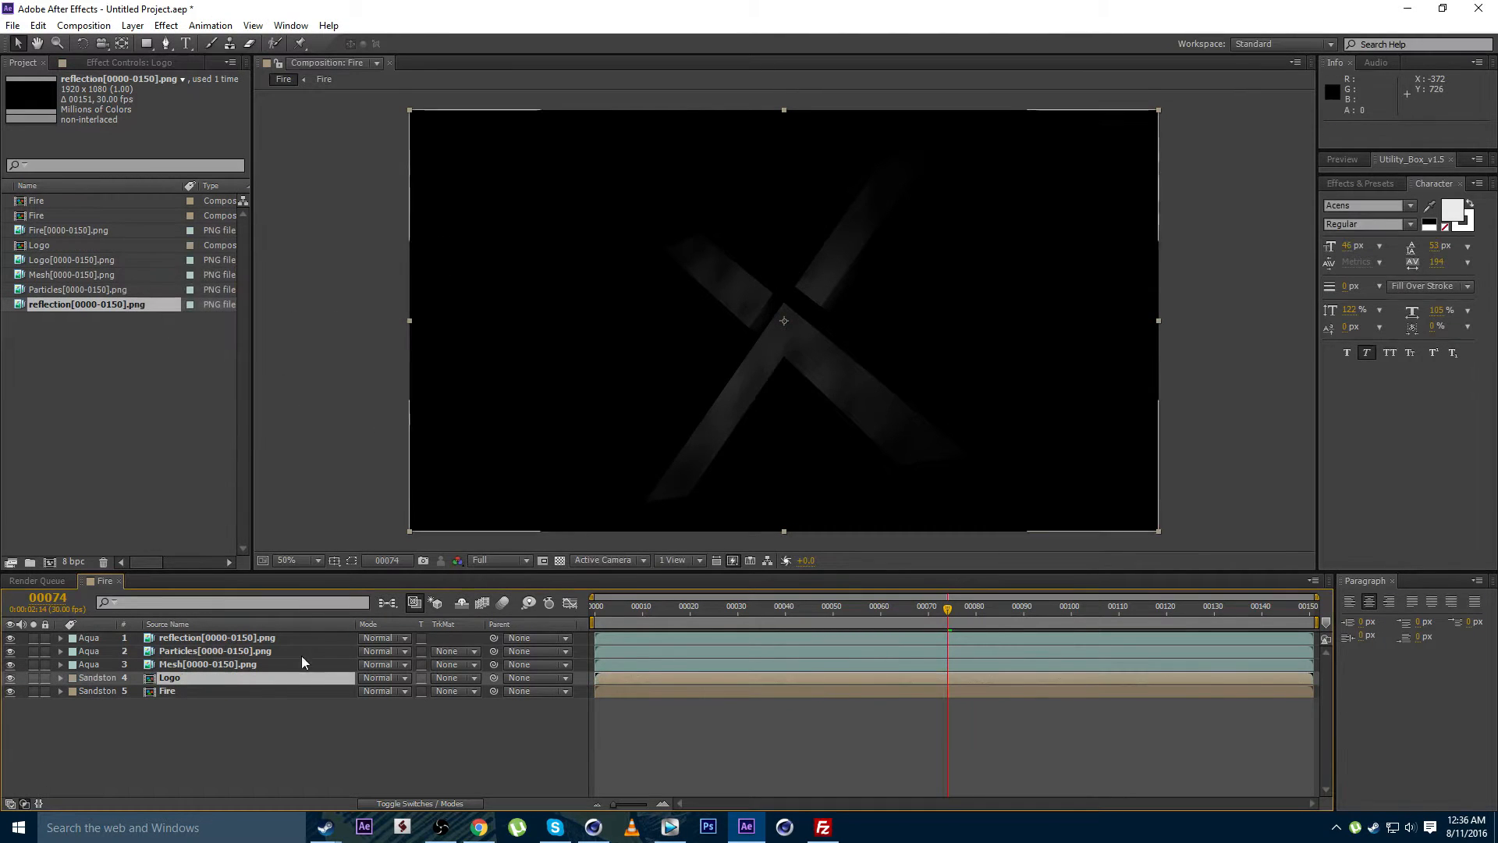
# Pre-compose the Mesh sequence layer as "Mesh", moving all attributes into the new composition
pyautogui.click(214, 665)
pyautogui.hotkey('ctrl', 'shift', 'c')
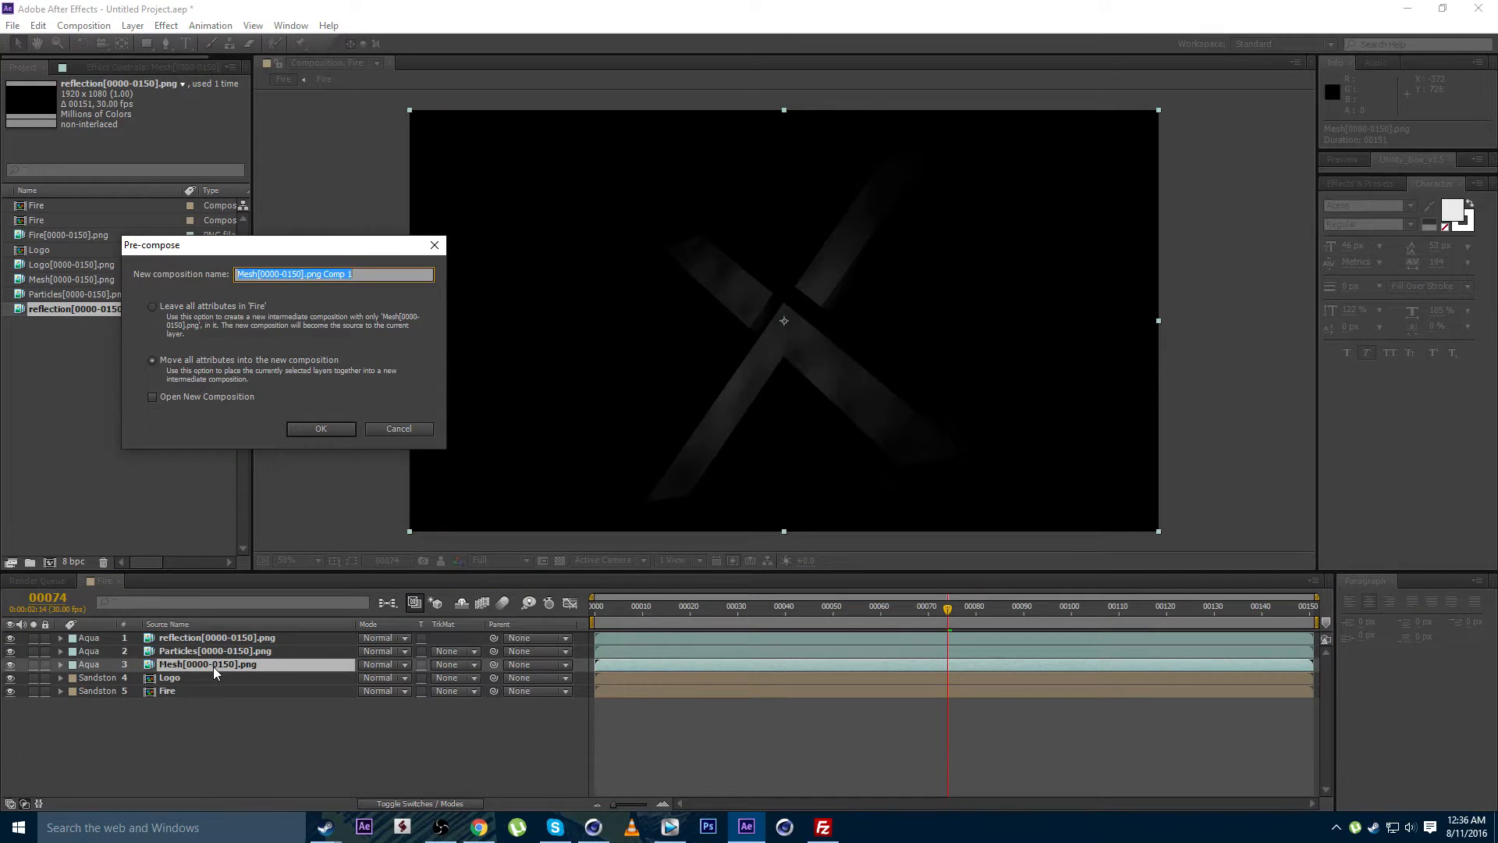
pyautogui.write('Mesh')
pyautogui.press('Return')
# Pre-compose the Particles sequence layer as "Particles", moving all attributes into the new composition
pyautogui.click(174, 642)
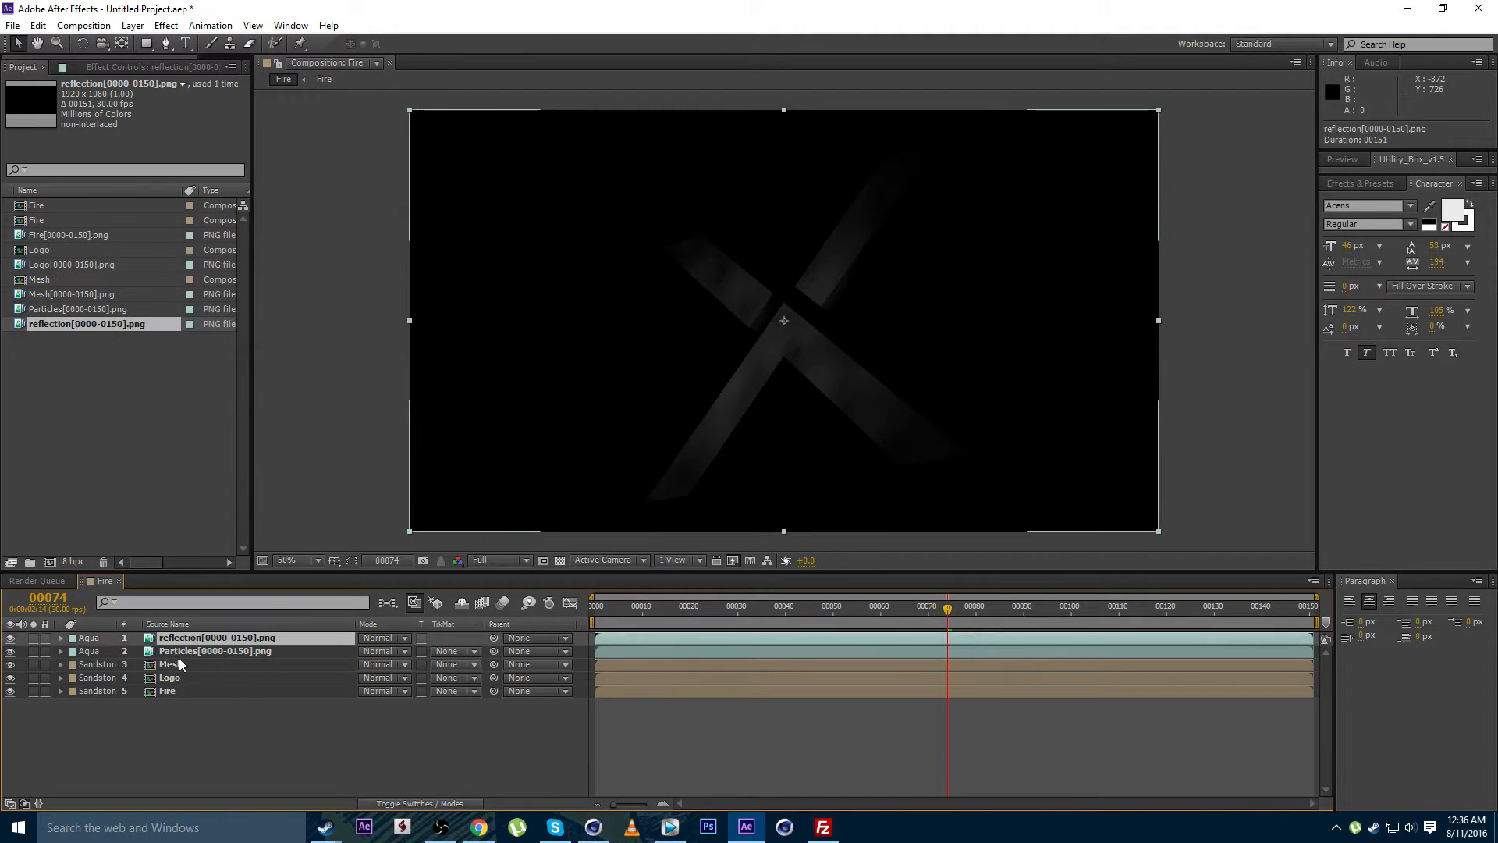
pyautogui.click(183, 655)
pyautogui.hotkey('ctrl', 'shift', 'c')
pyautogui.write('Par')
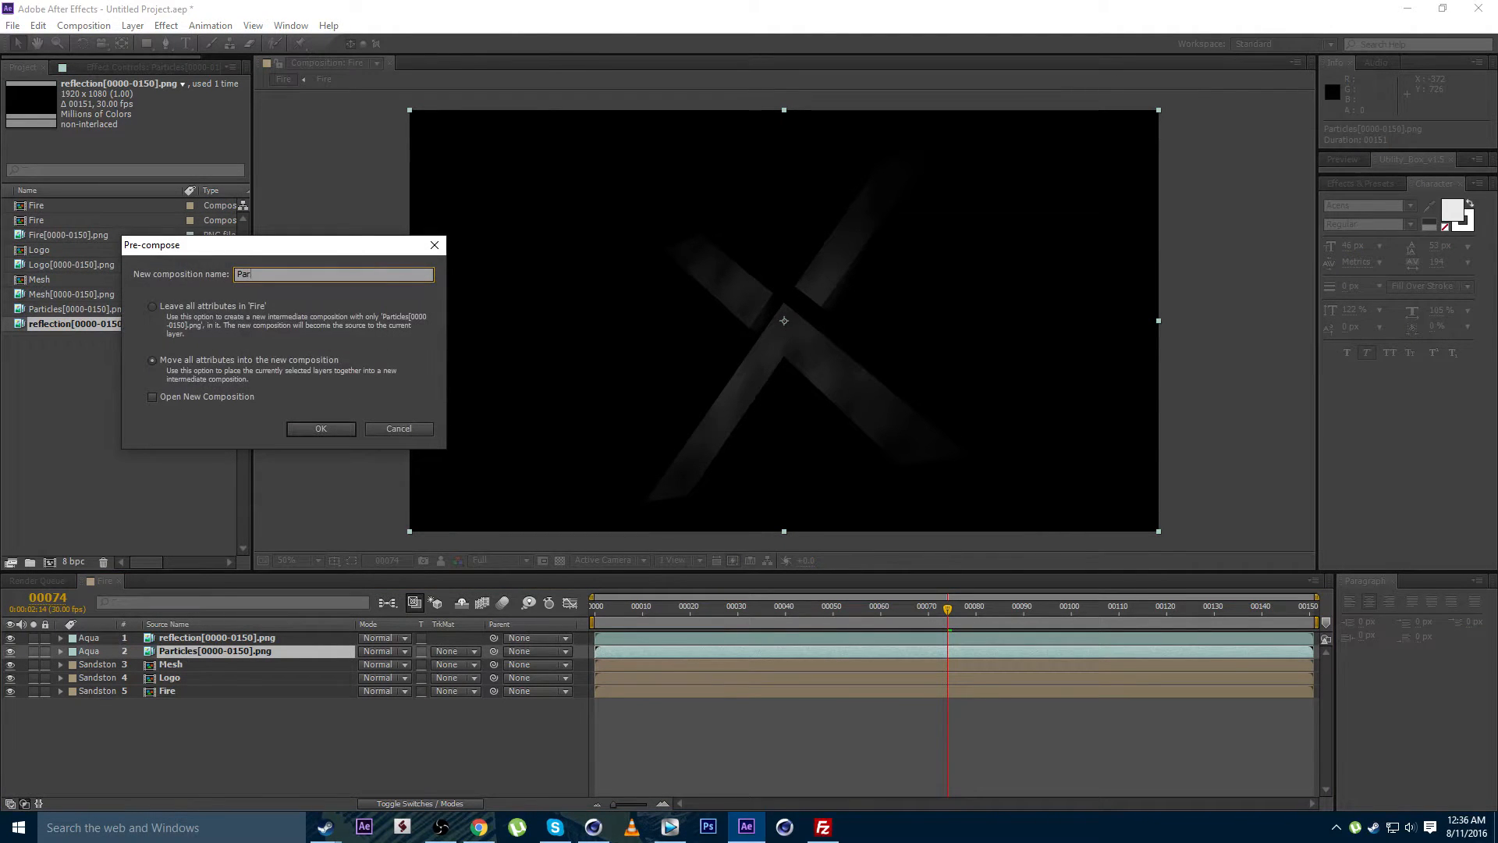
pyautogui.write('ticles')
pyautogui.press('Return')
# Pre-compose the reflection sequence layer as "Reflection", moving all attributes into the new composition
pyautogui.click(238, 639)
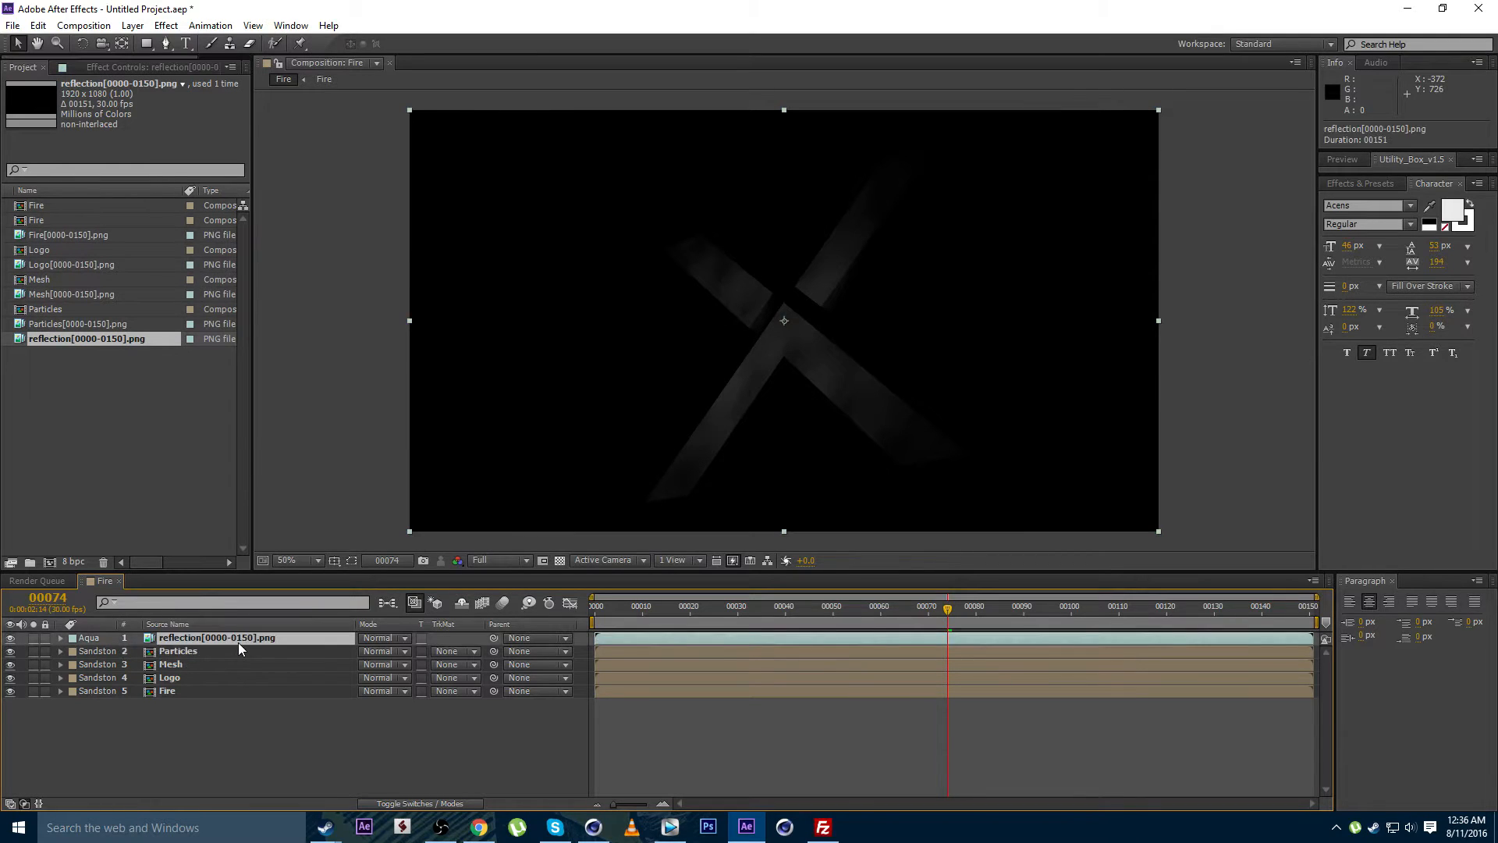
pyautogui.hotkey('ctrl', 'shift', 'c')
pyautogui.write('Reflec')
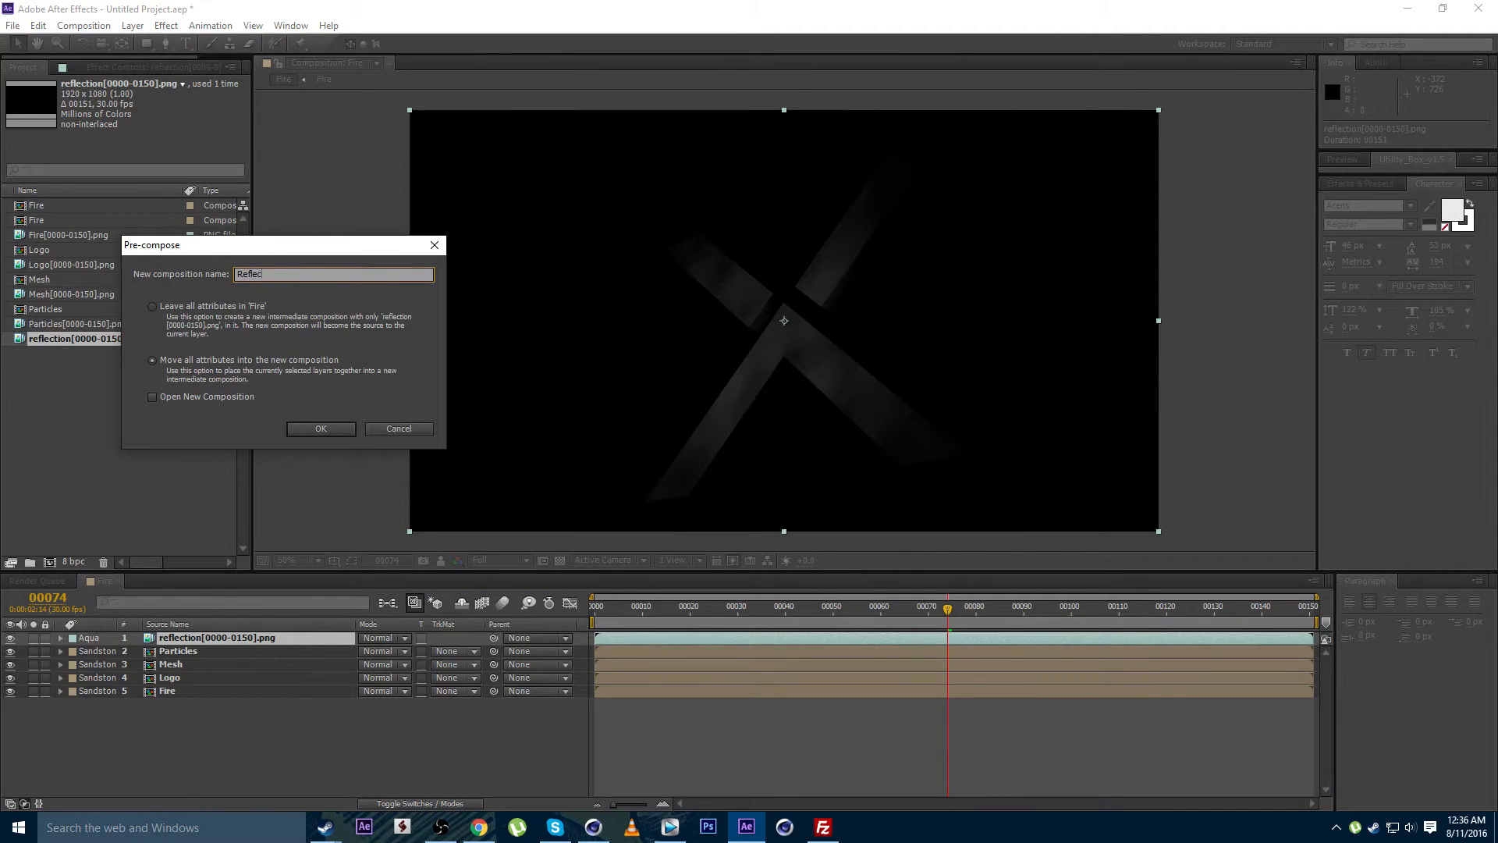
pyautogui.write('tion')
pyautogui.press('Return')
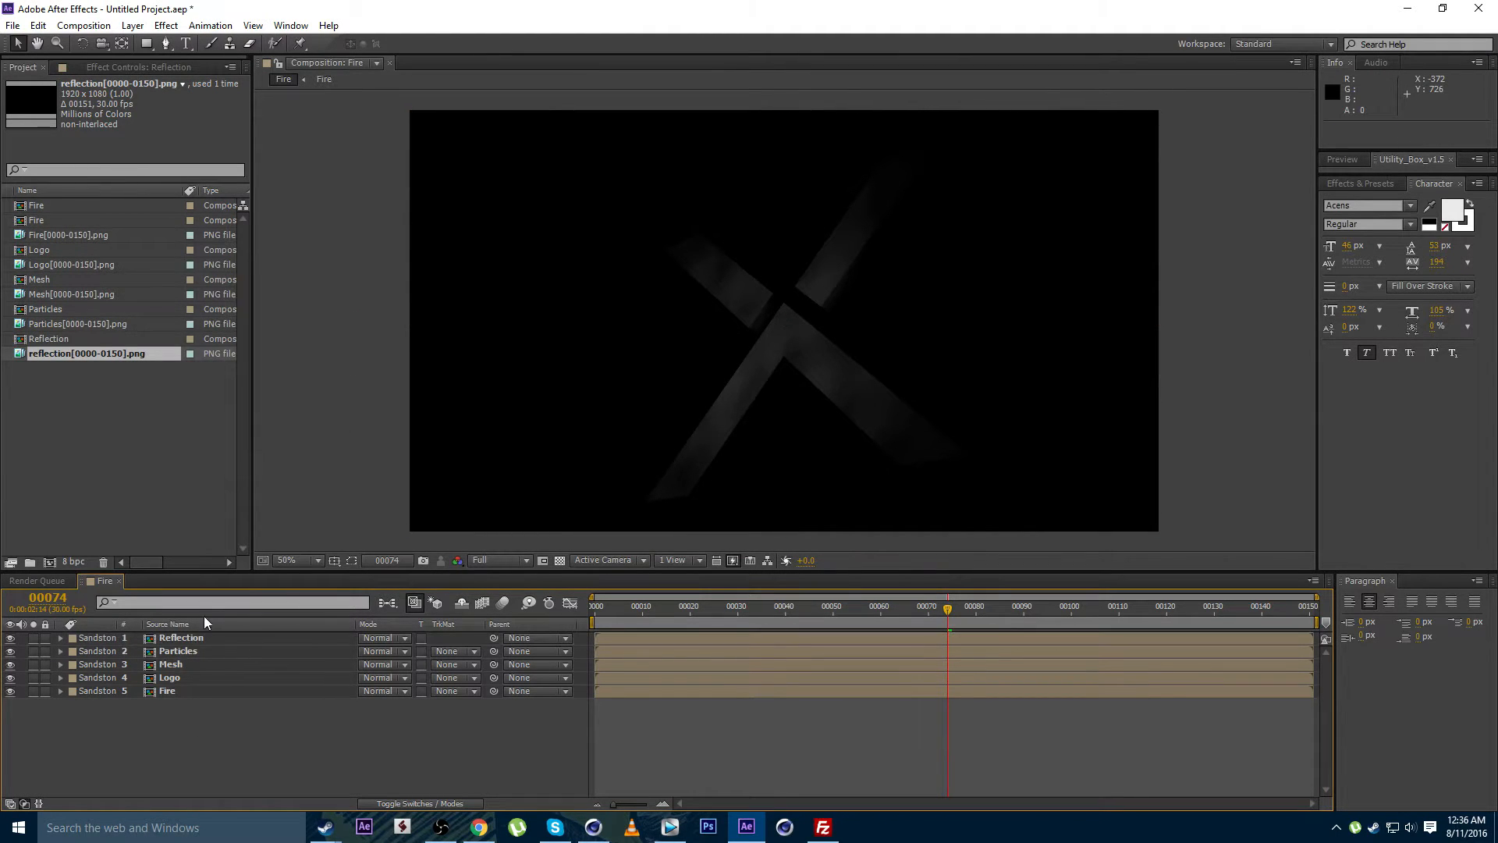
# Move the Logo layer beneath the Fire layer and set the Reflection, Particles, Mesh and Fire layers to Screen blending mode
pyautogui.moveTo(611, 433); pyautogui.dragTo(592, 423)
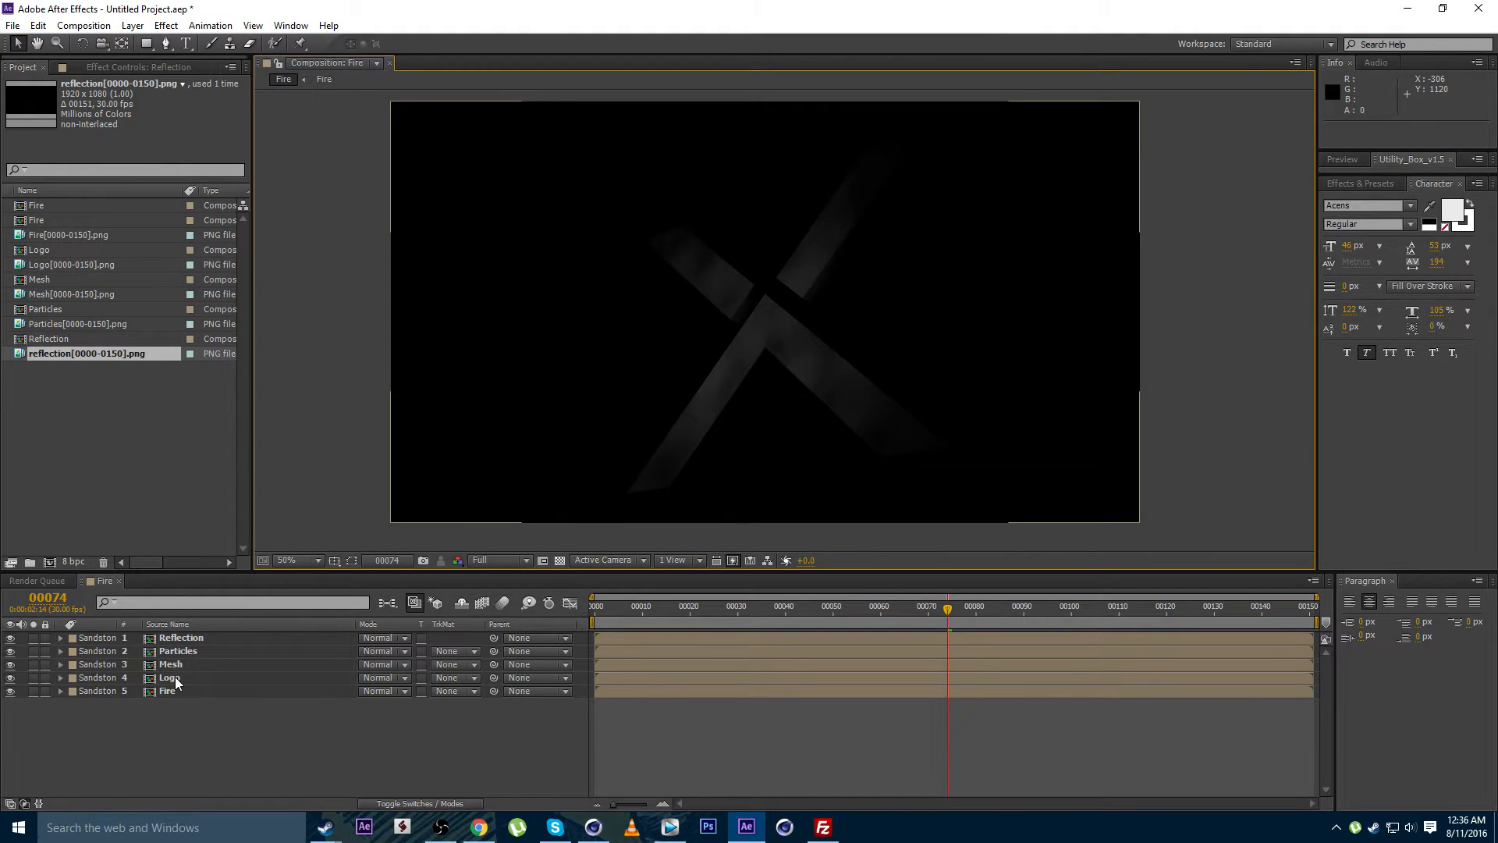
pyautogui.moveTo(175, 679); pyautogui.dragTo(175, 713)
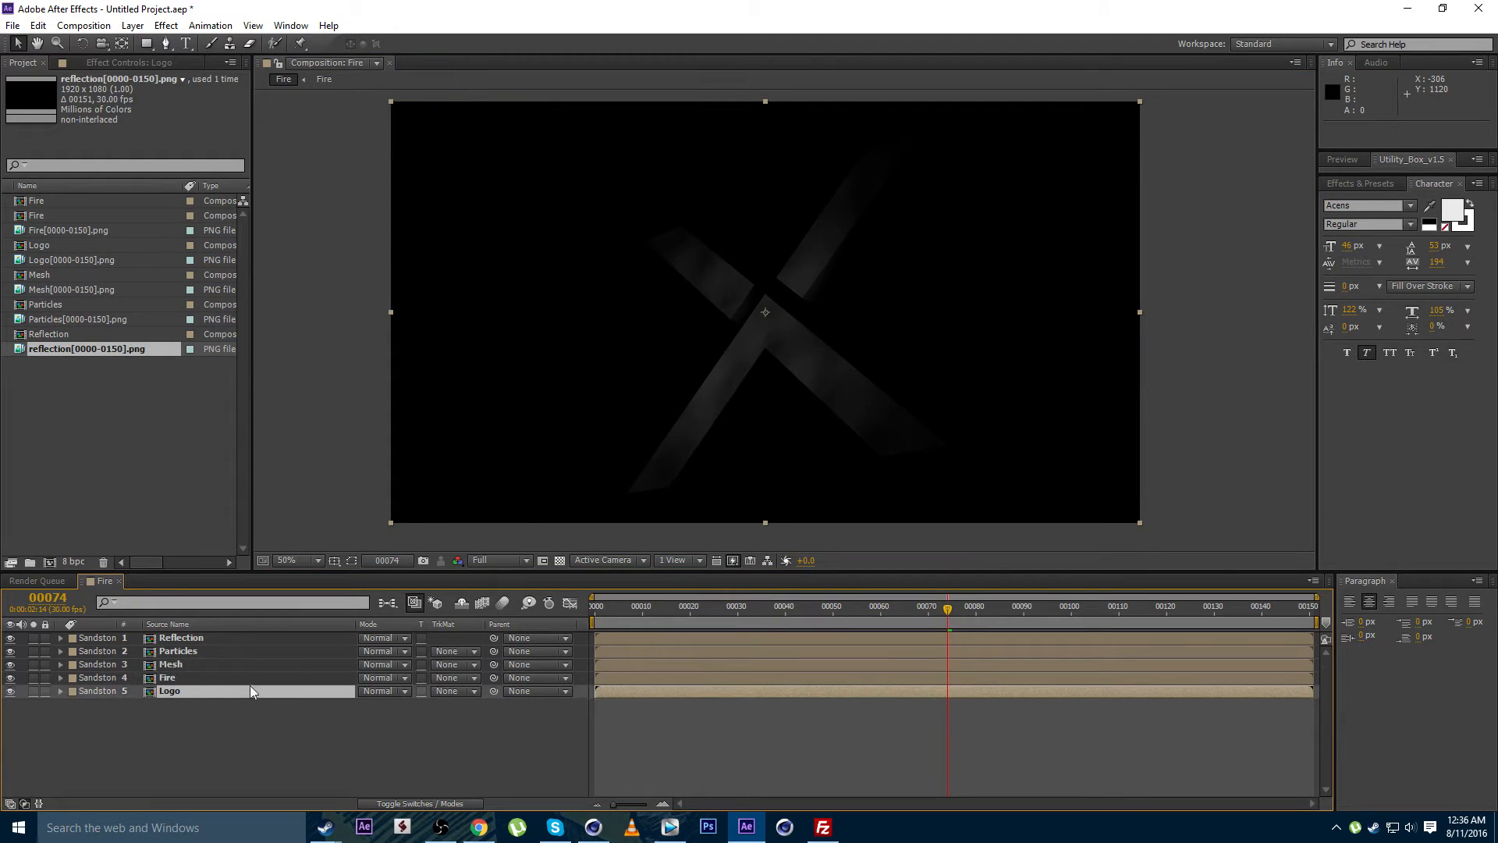
pyautogui.click(170, 679)
pyautogui.keyDown('shift'); pyautogui.click(194, 639); pyautogui.keyUp('shift')
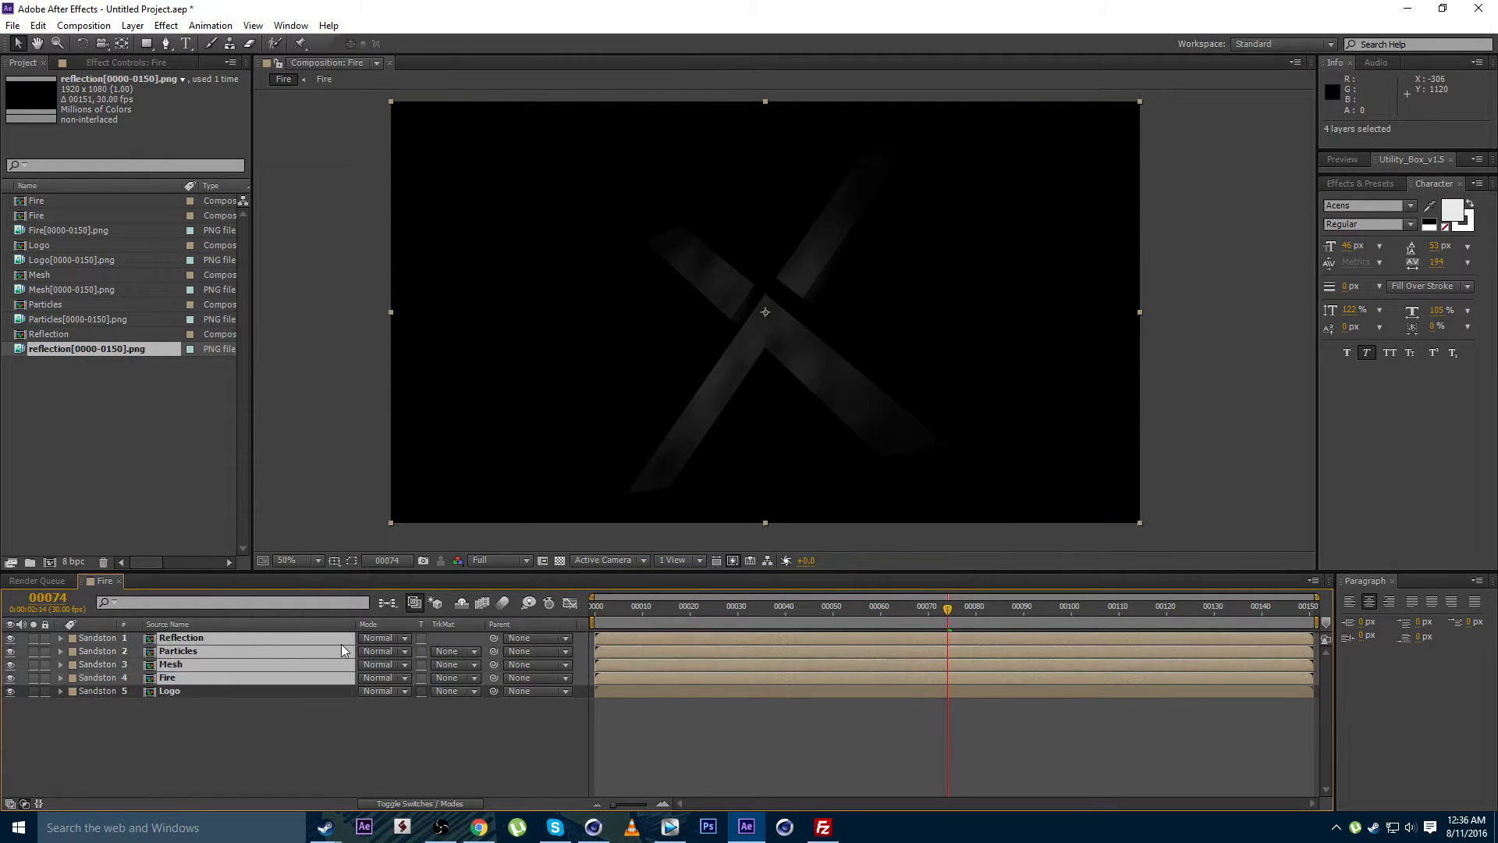
pyautogui.click(373, 637)
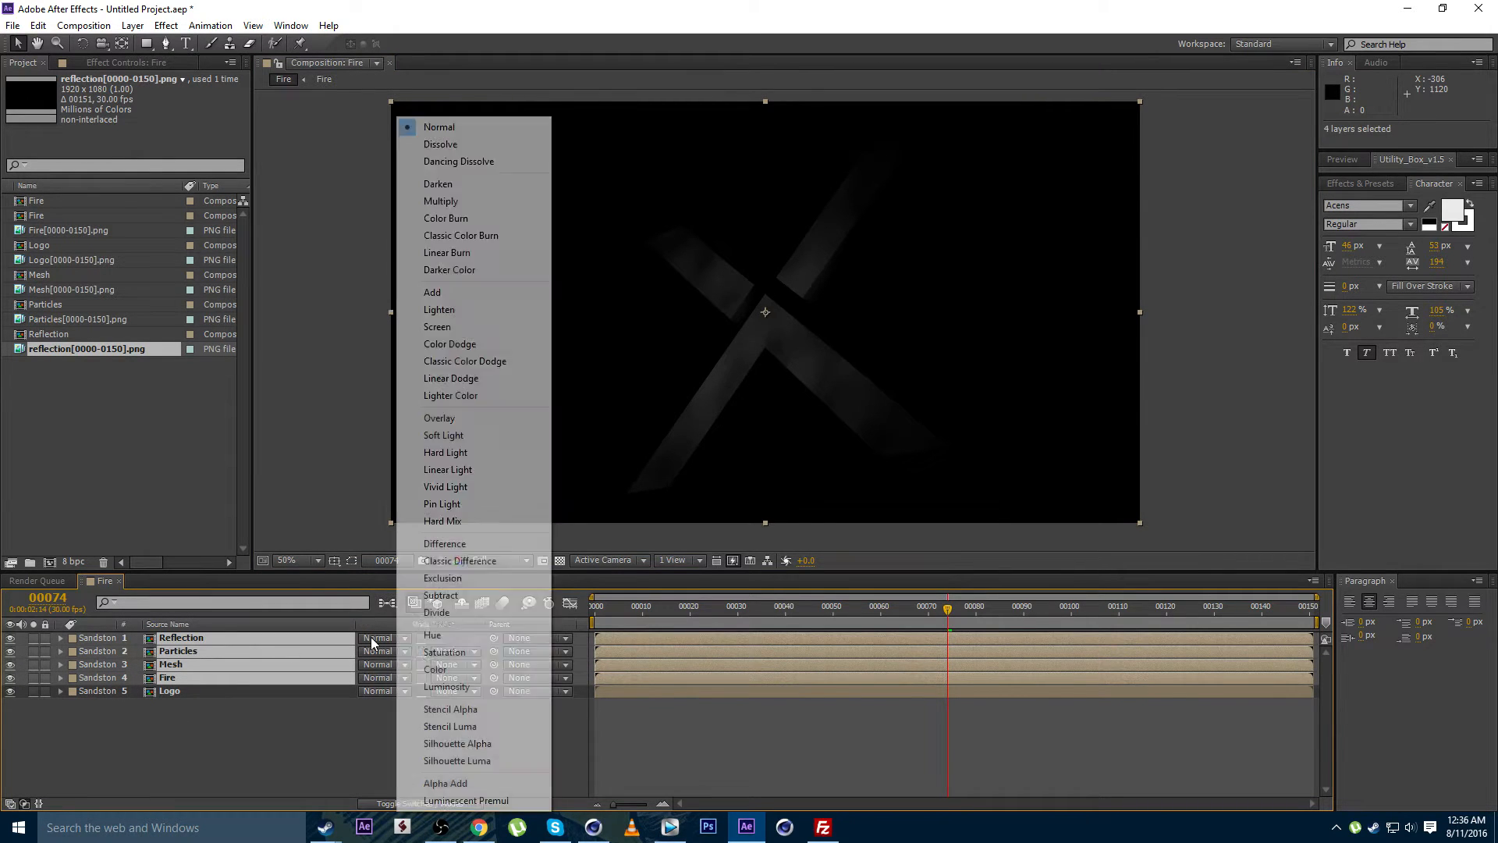
pyautogui.click(480, 331)
pyautogui.click(754, 728)
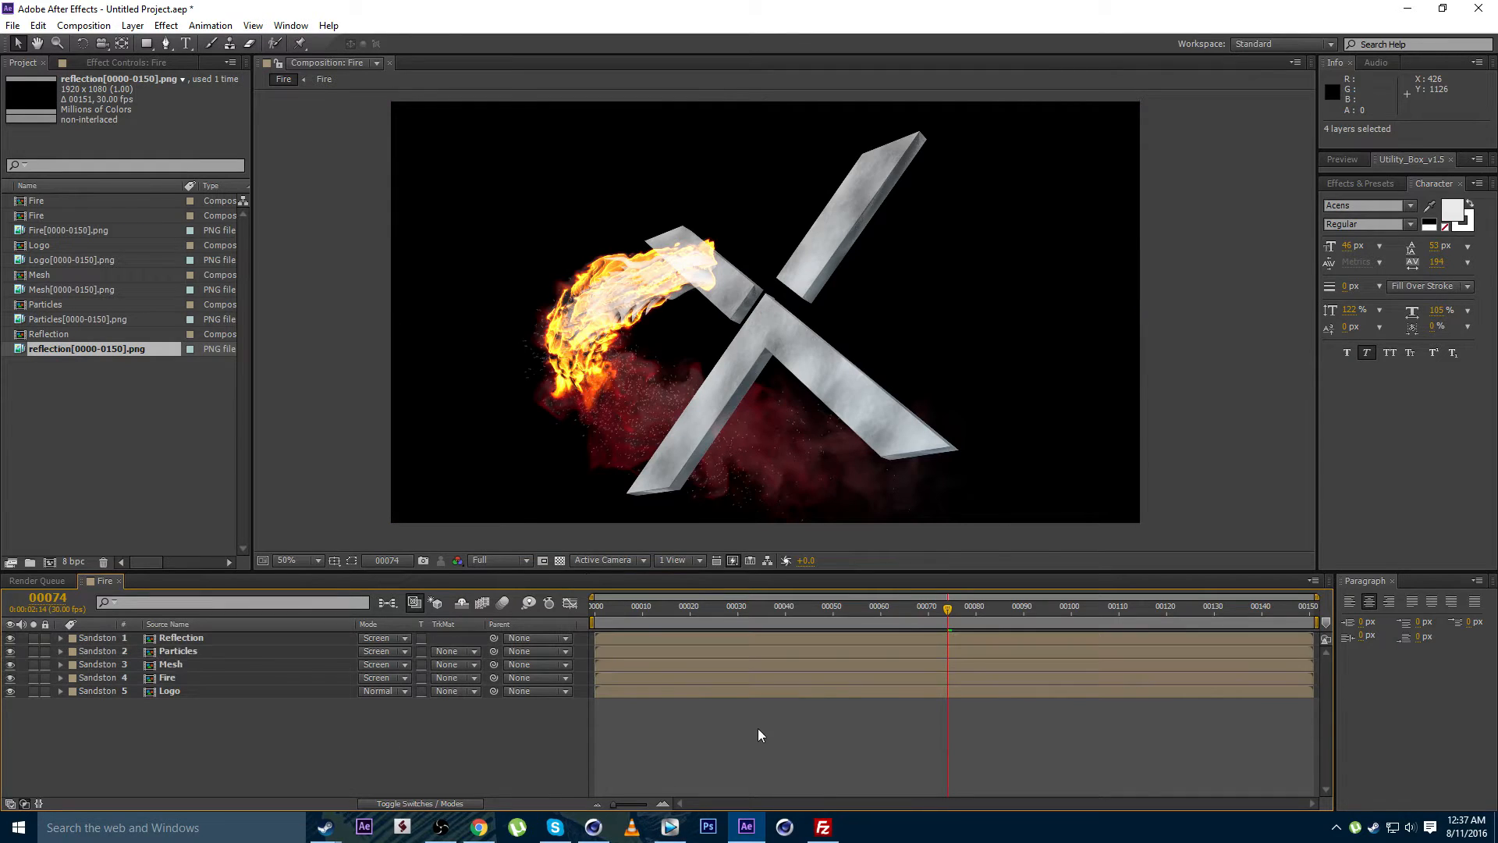
# Review the blended passes one by one and check the combined image at several frames of the animation
pyautogui.click(172, 642)
pyautogui.click(180, 652)
pyautogui.click(185, 665)
pyautogui.click(188, 677)
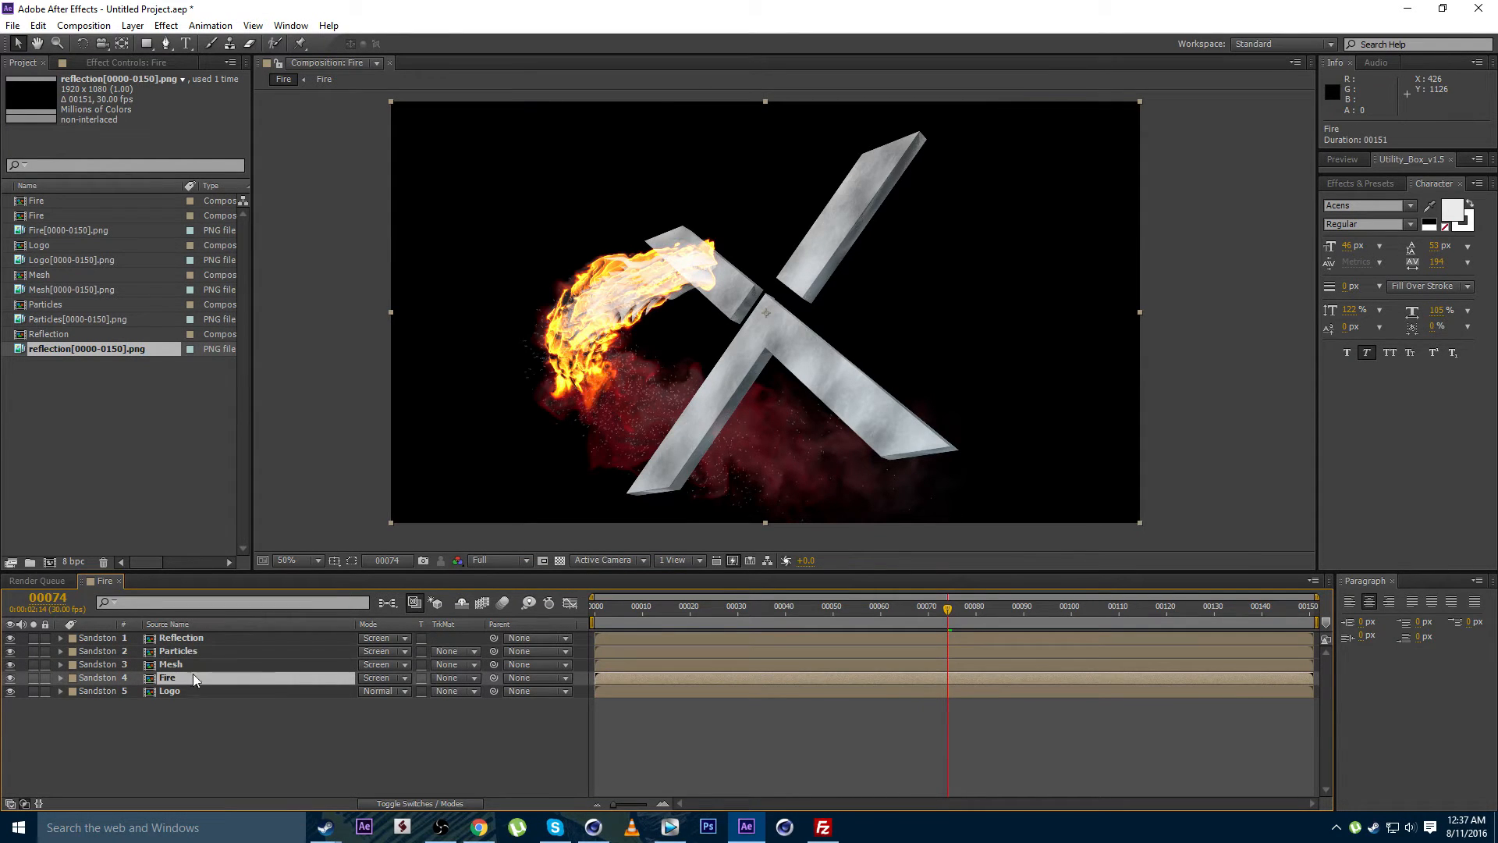
pyautogui.click(649, 701)
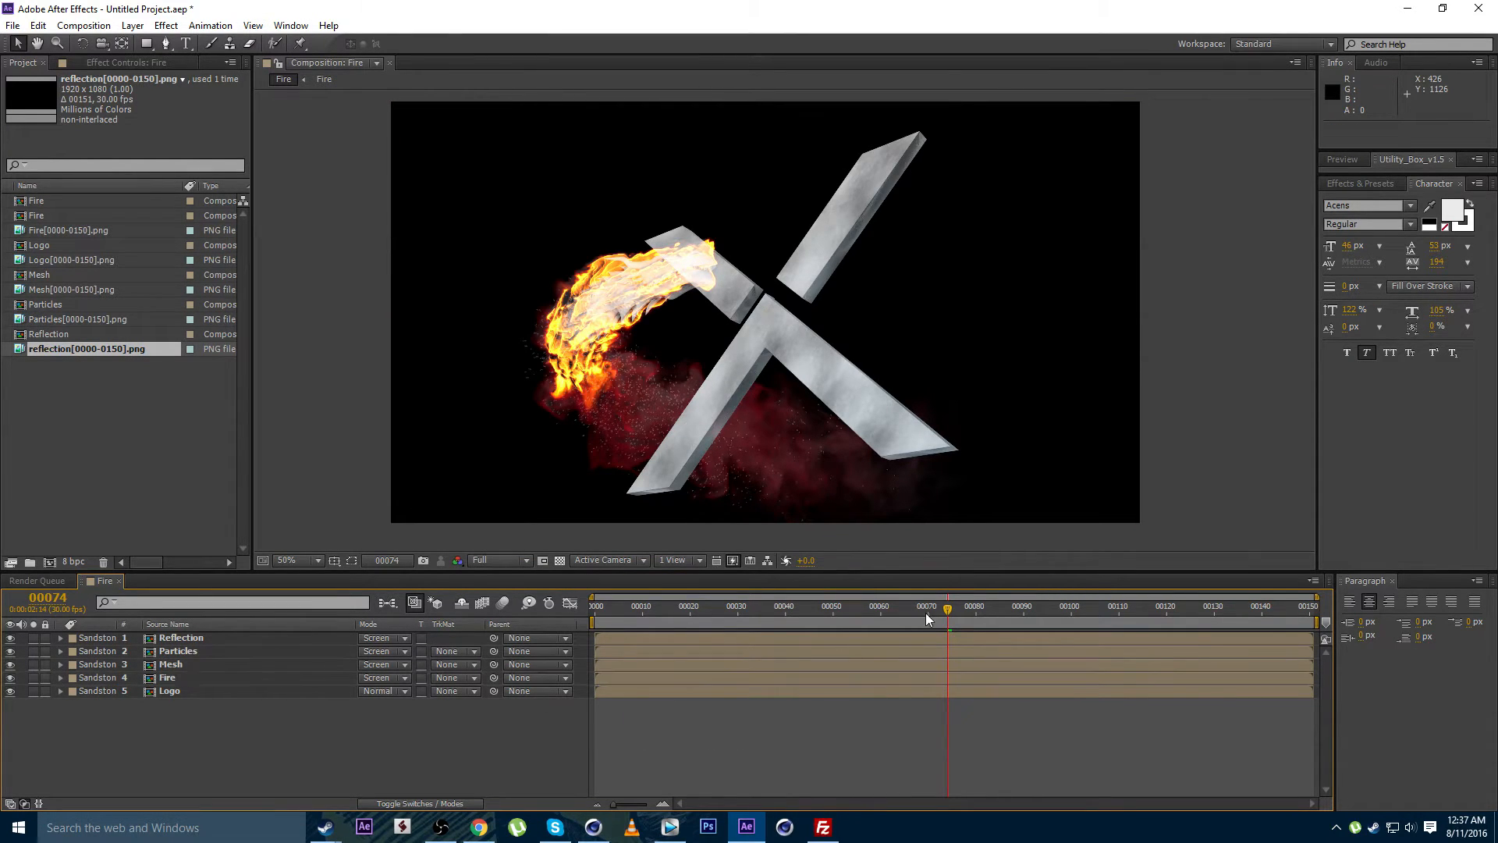
pyautogui.moveTo(927, 613); pyautogui.dragTo(1037, 619)
pyautogui.click(197, 693)
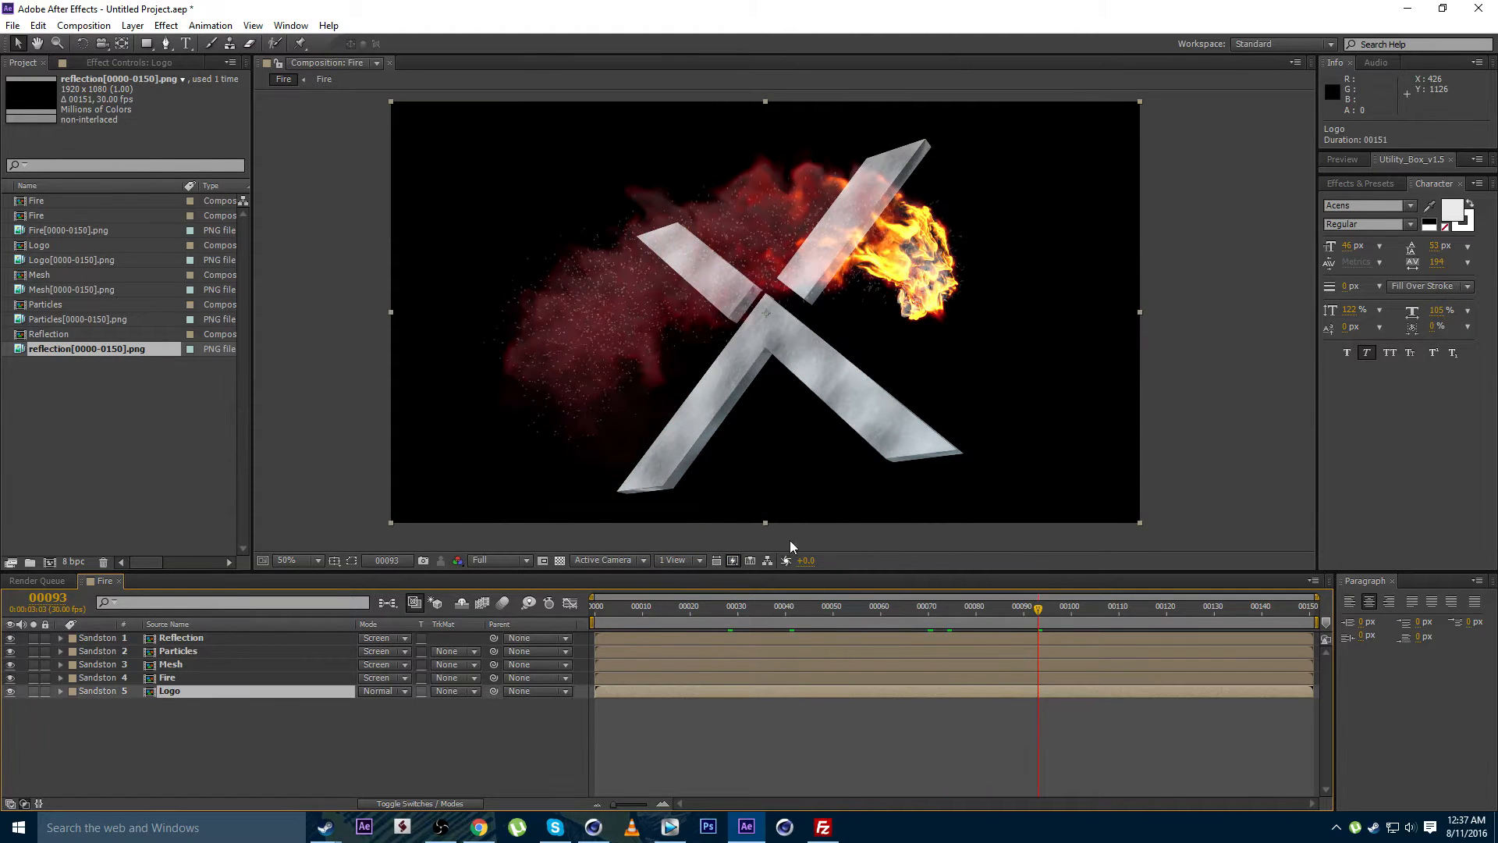
pyautogui.click(820, 620)
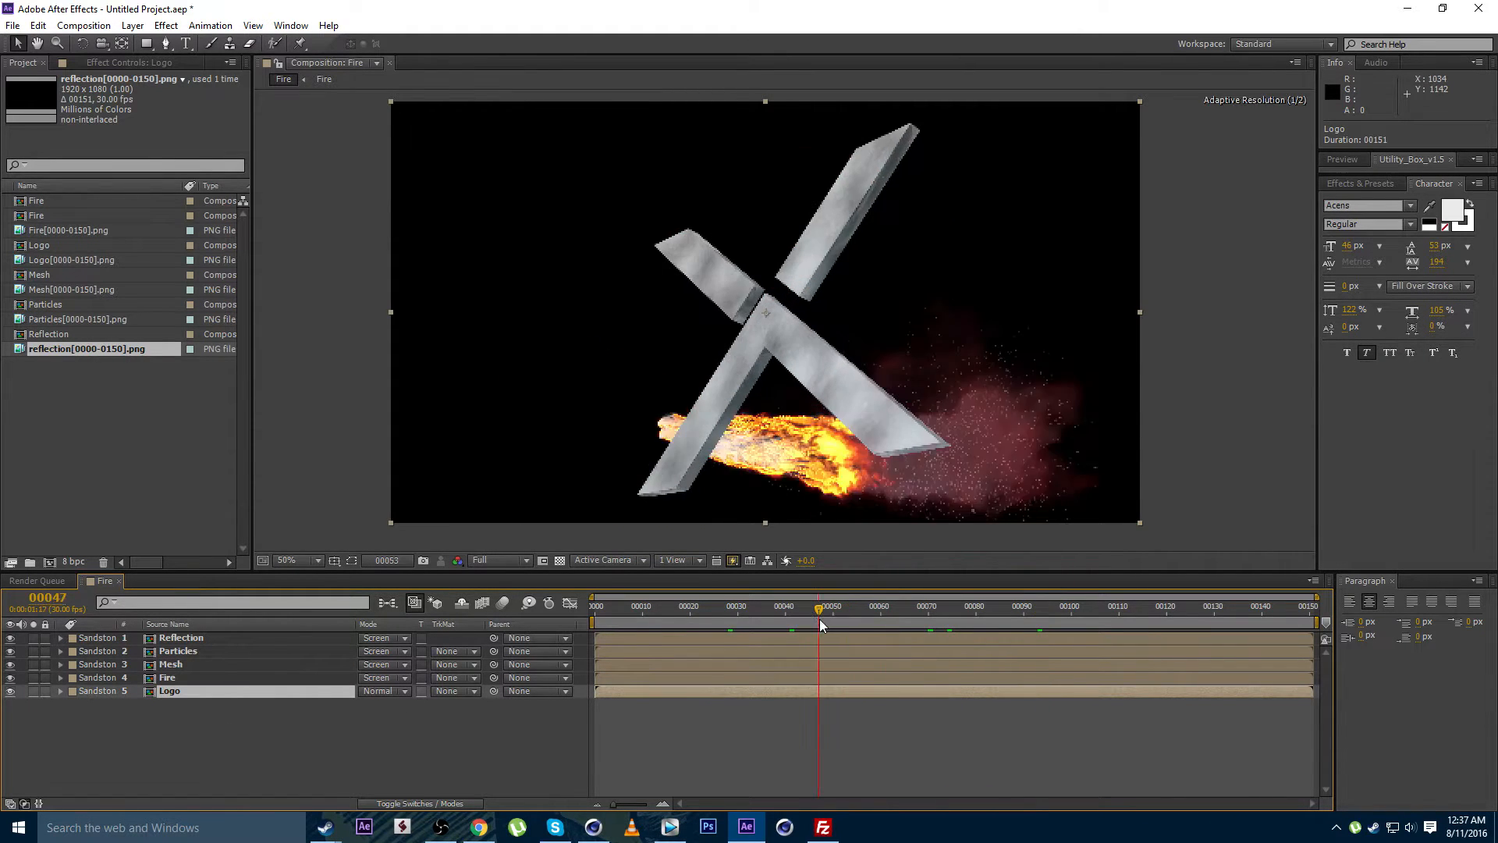
pyautogui.click(880, 618)
pyautogui.click(685, 723)
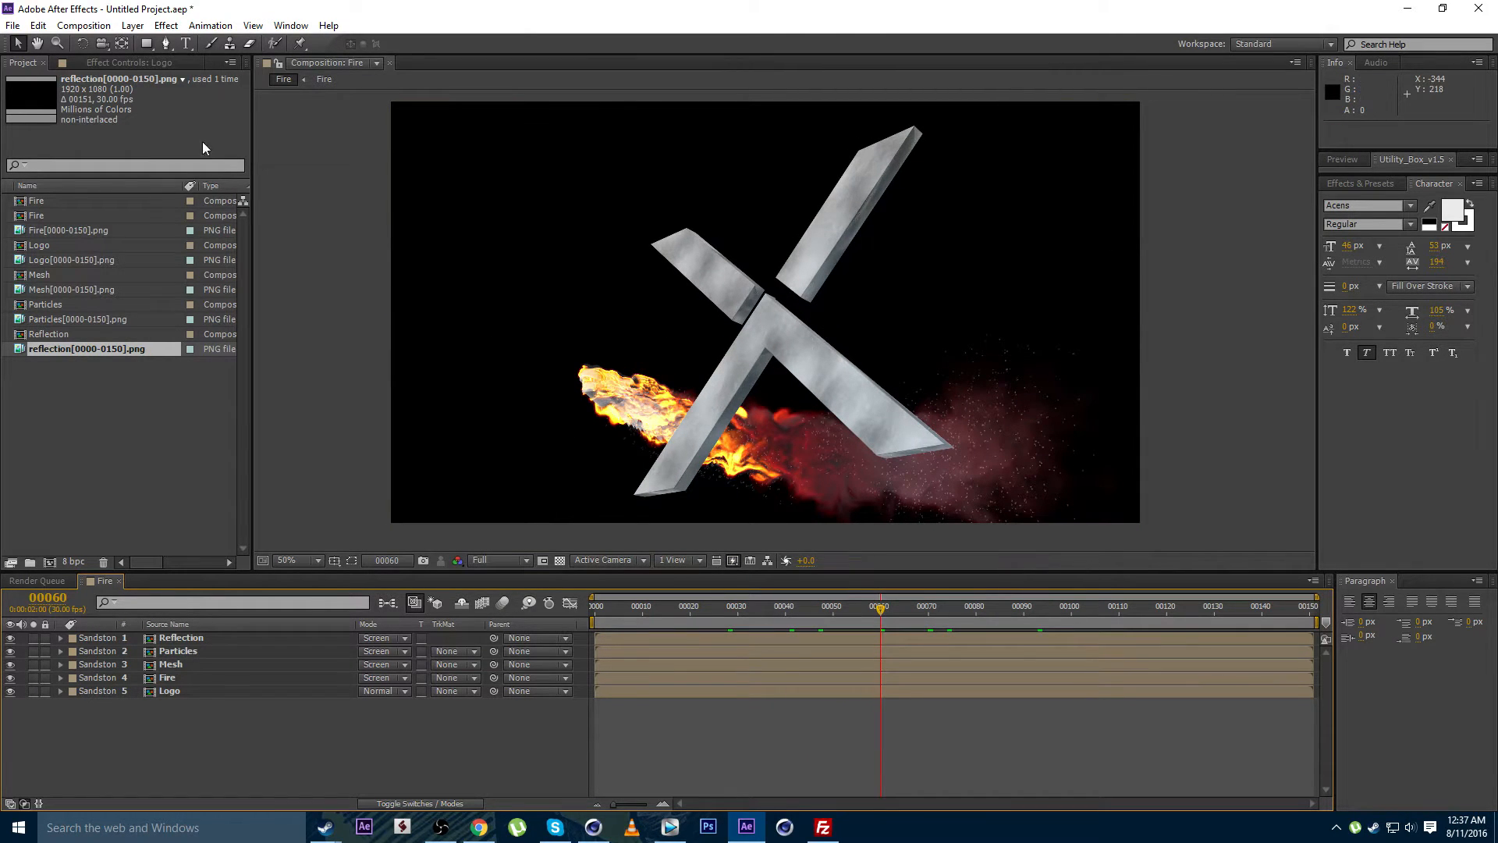
# Create a white 1920 × 1080 px solid named "Background" and place it beneath the Logo layer
pyautogui.click(133, 26)
pyautogui.moveTo(234, 44)
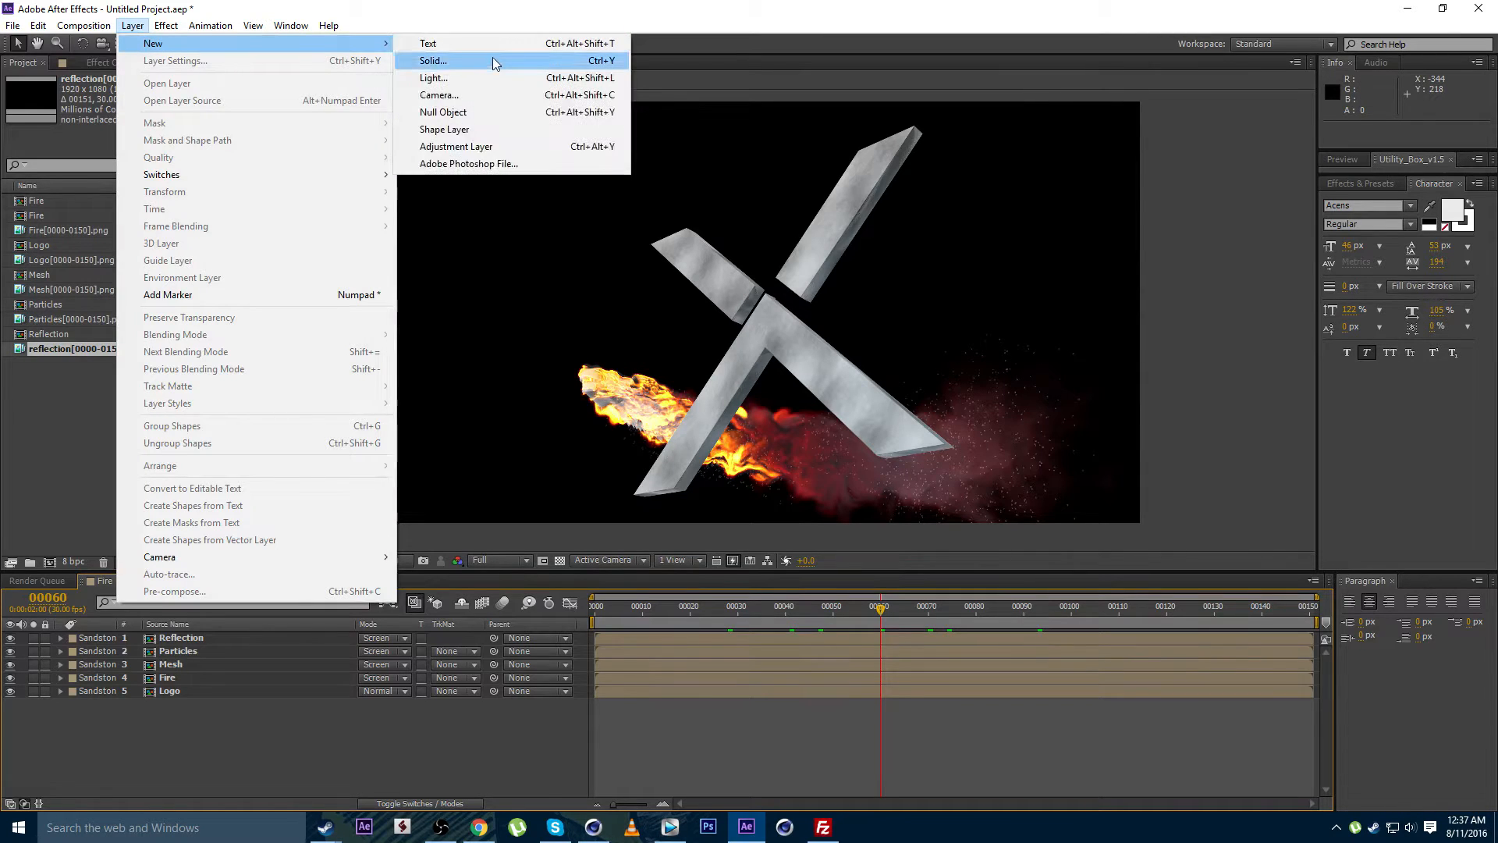
pyautogui.click(493, 61)
pyautogui.write('B')
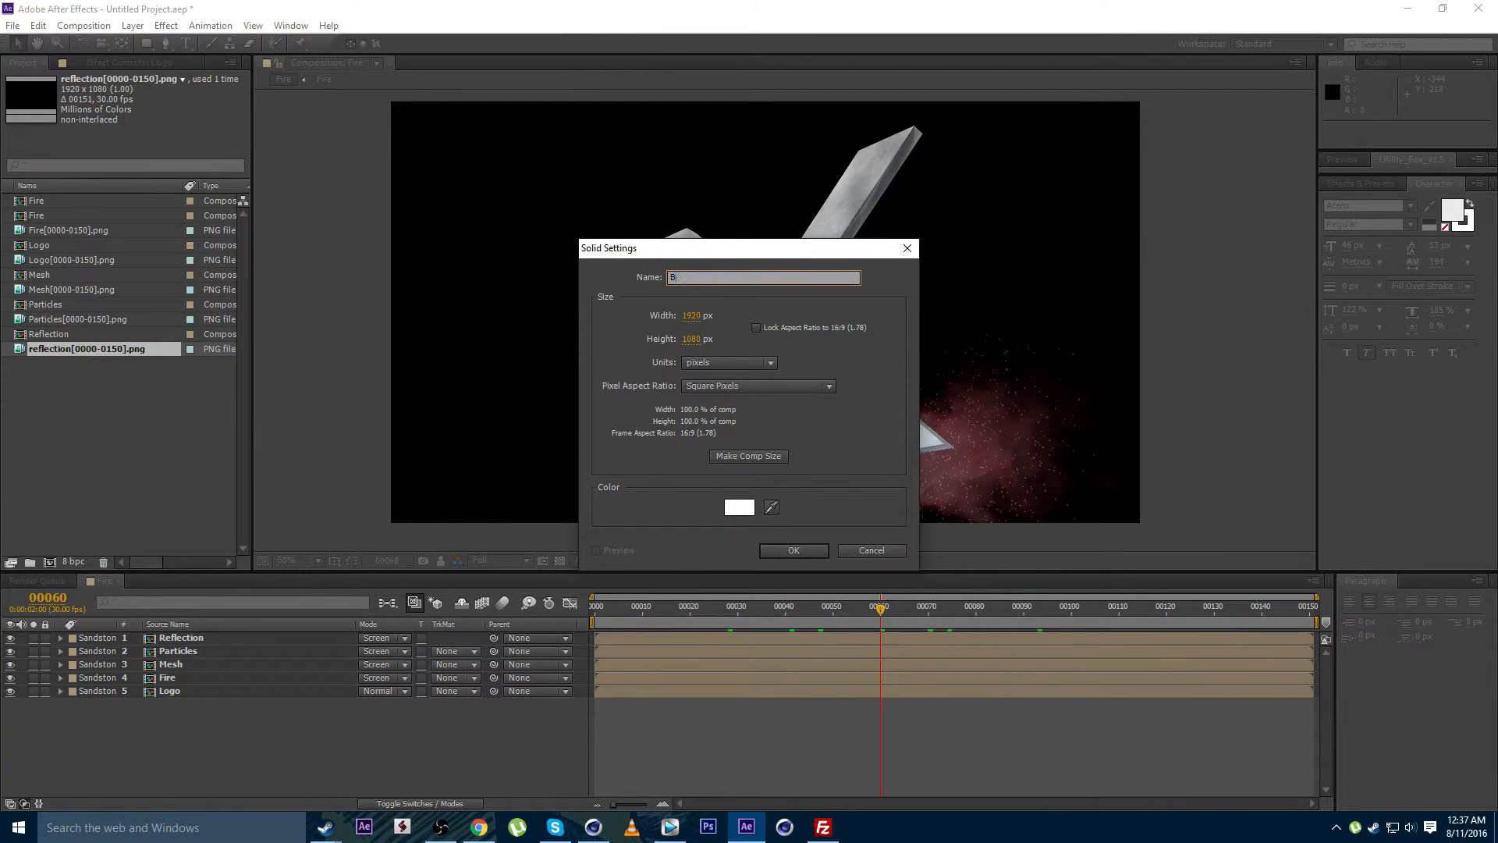
pyautogui.write('ackground')
pyautogui.press('Return')
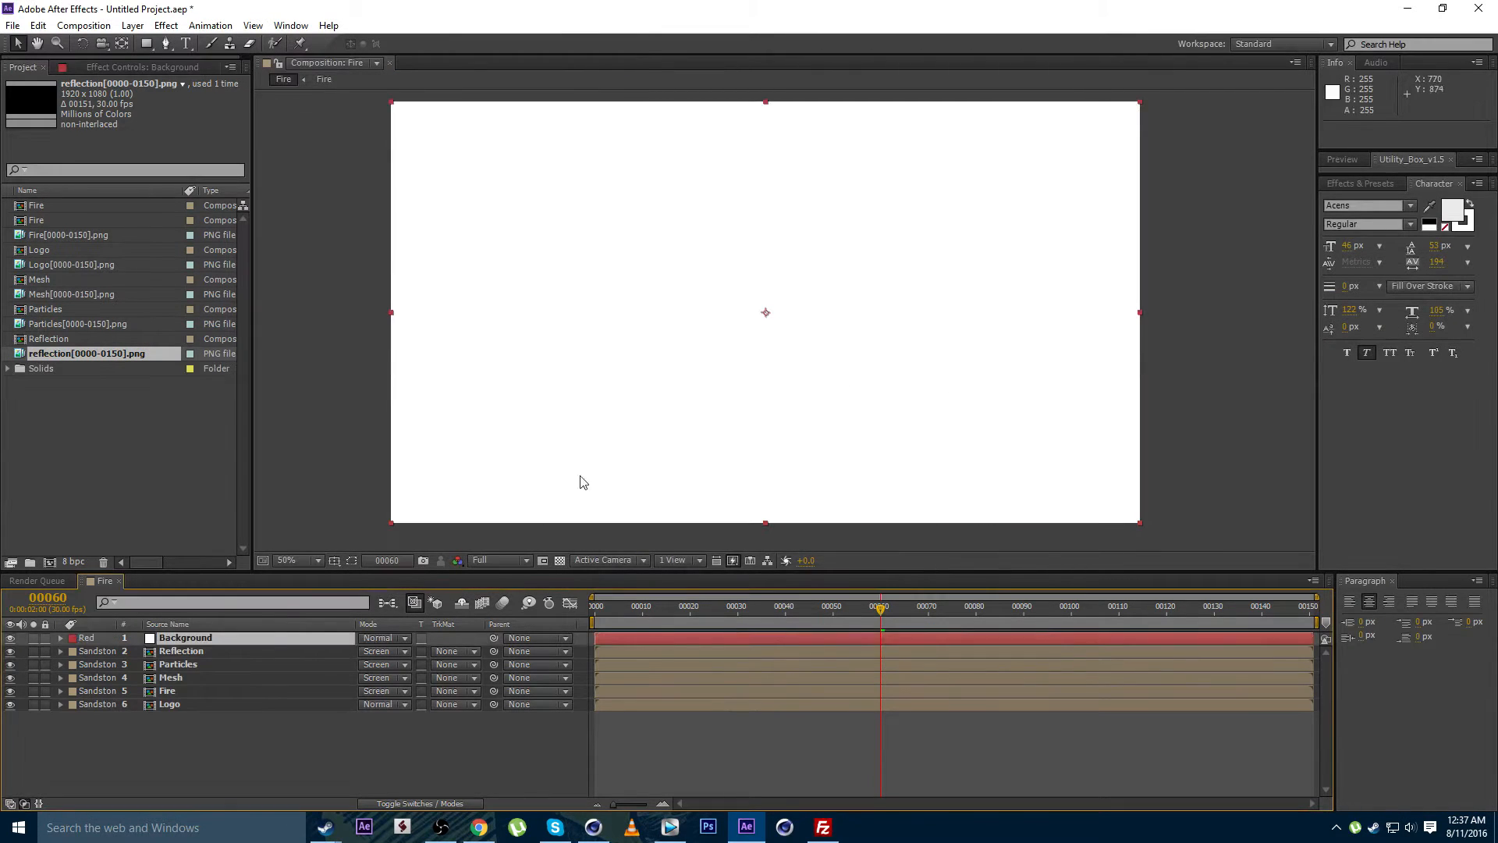
pyautogui.moveTo(186, 638); pyautogui.dragTo(195, 710)
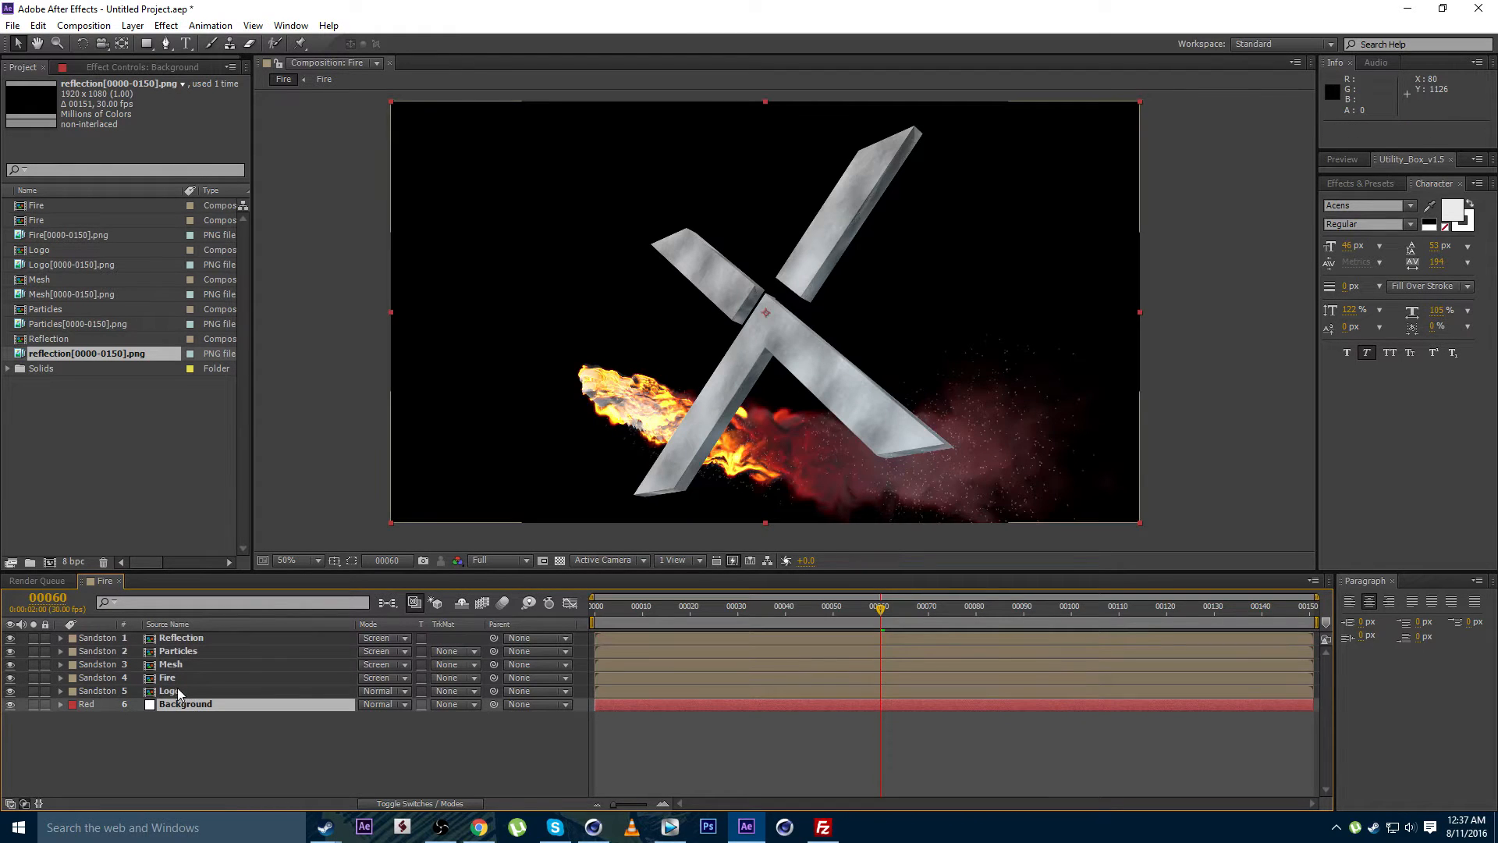
# Solo the Logo layer and move the current time to frame 68
pyautogui.click(168, 692)
pyautogui.click(836, 724)
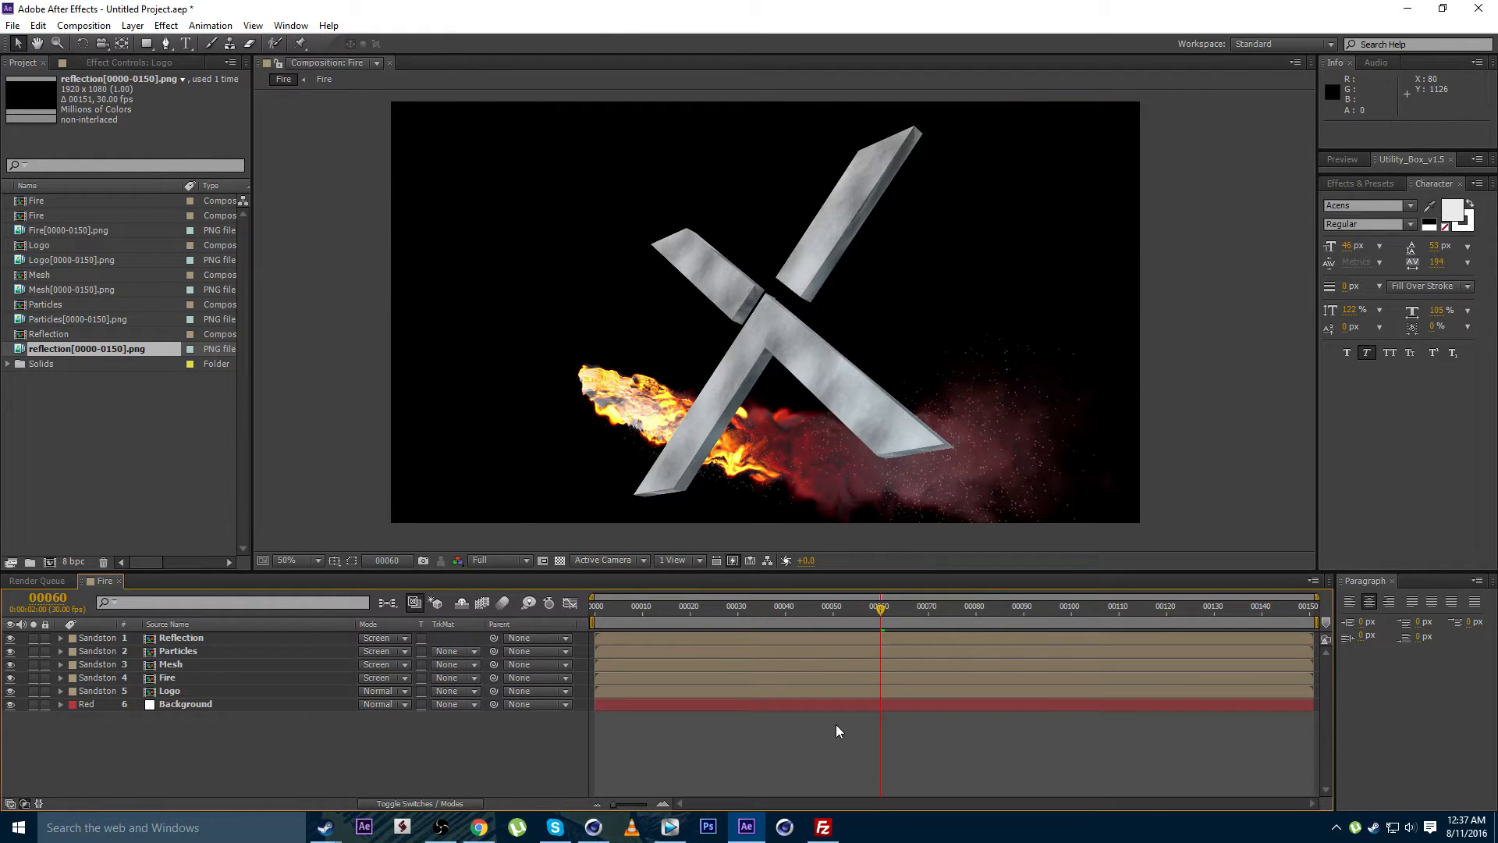
pyautogui.click(143, 691)
pyautogui.click(33, 692)
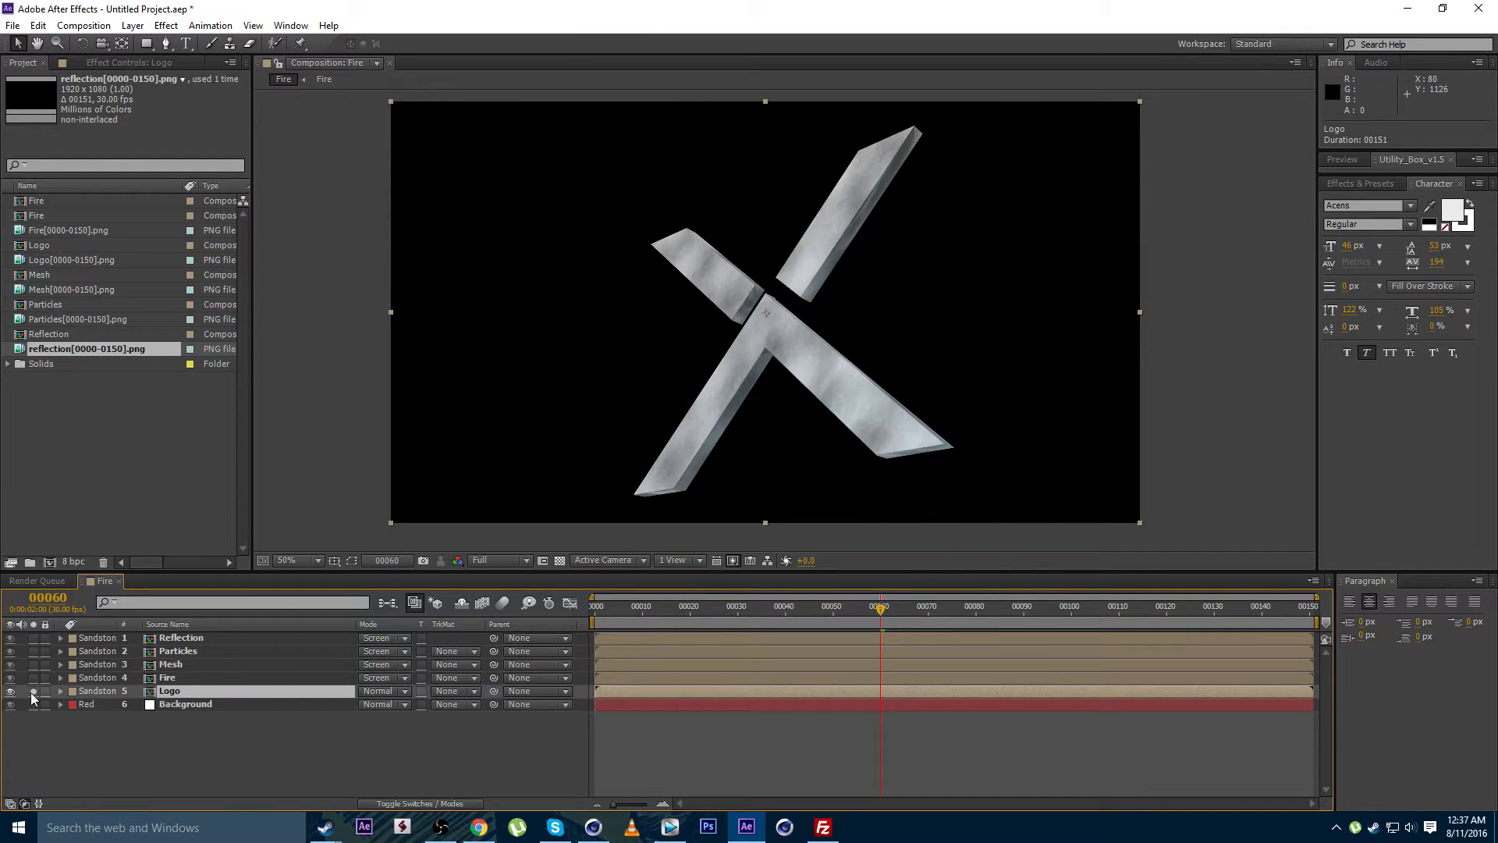
pyautogui.moveTo(913, 609)
pyautogui.mouseDown()
pyautogui.moveTo(1164, 609)
pyautogui.moveTo(785, 626)
pyautogui.moveTo(1047, 613)
pyautogui.moveTo(920, 613)
pyautogui.mouseUp()
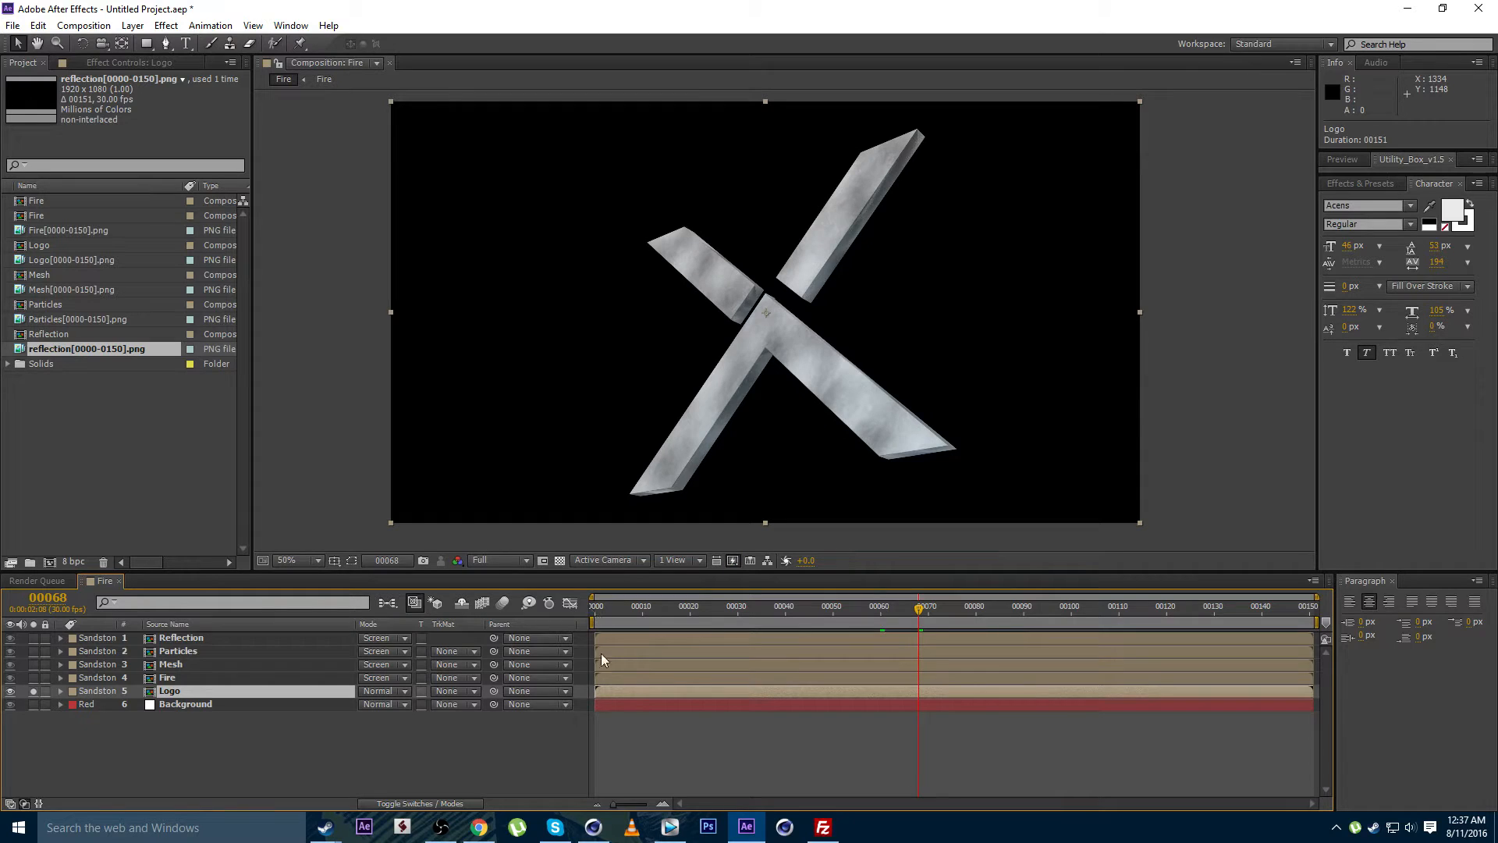
# Switch to Cinema 4D and hide the dragon's Subdivision Surface object in both the editor and the render
pyautogui.click(592, 829)
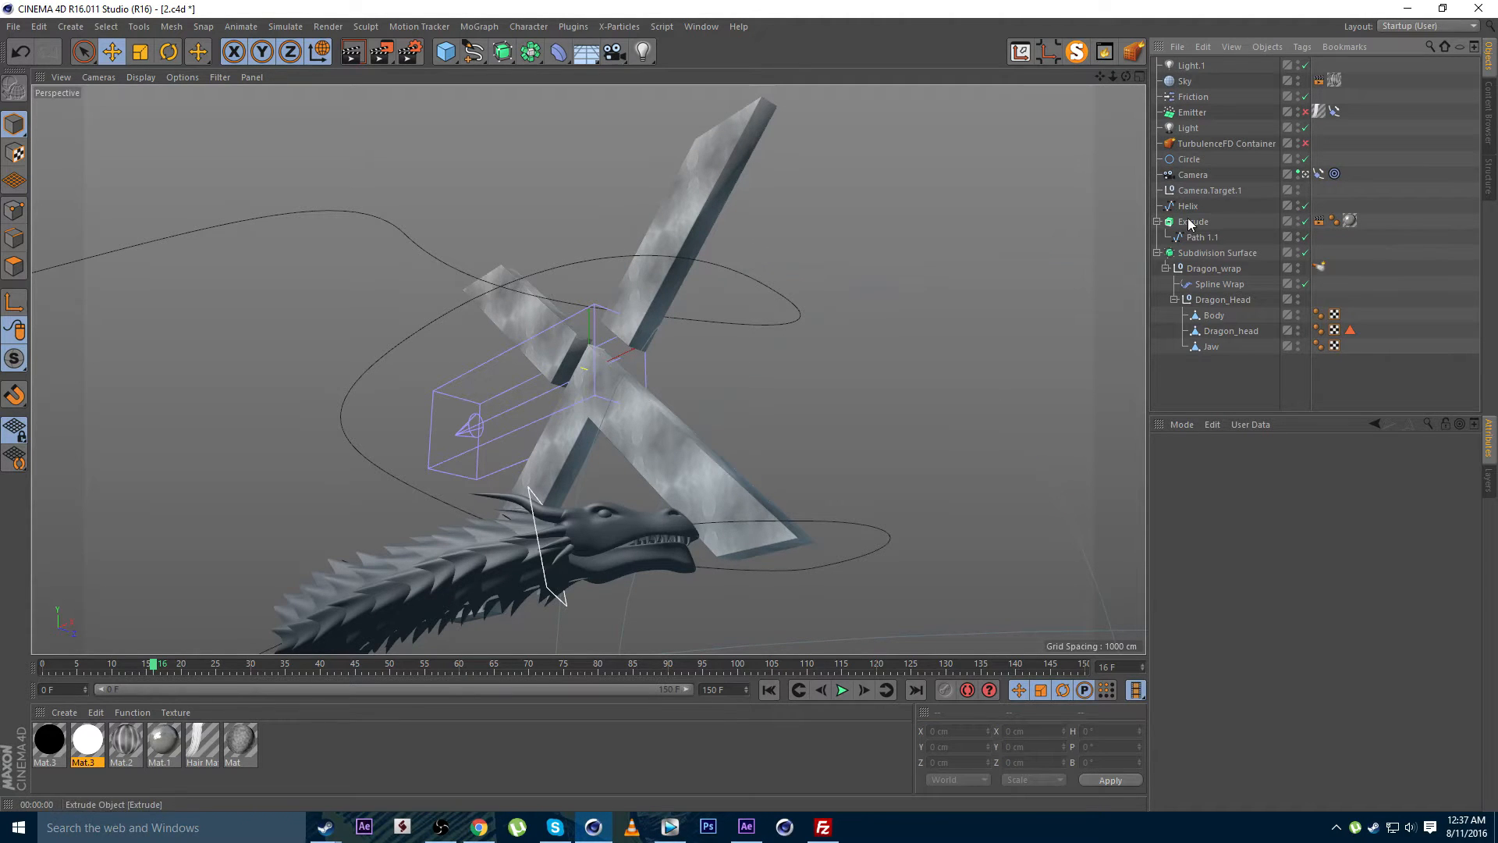
pyautogui.click(1231, 261)
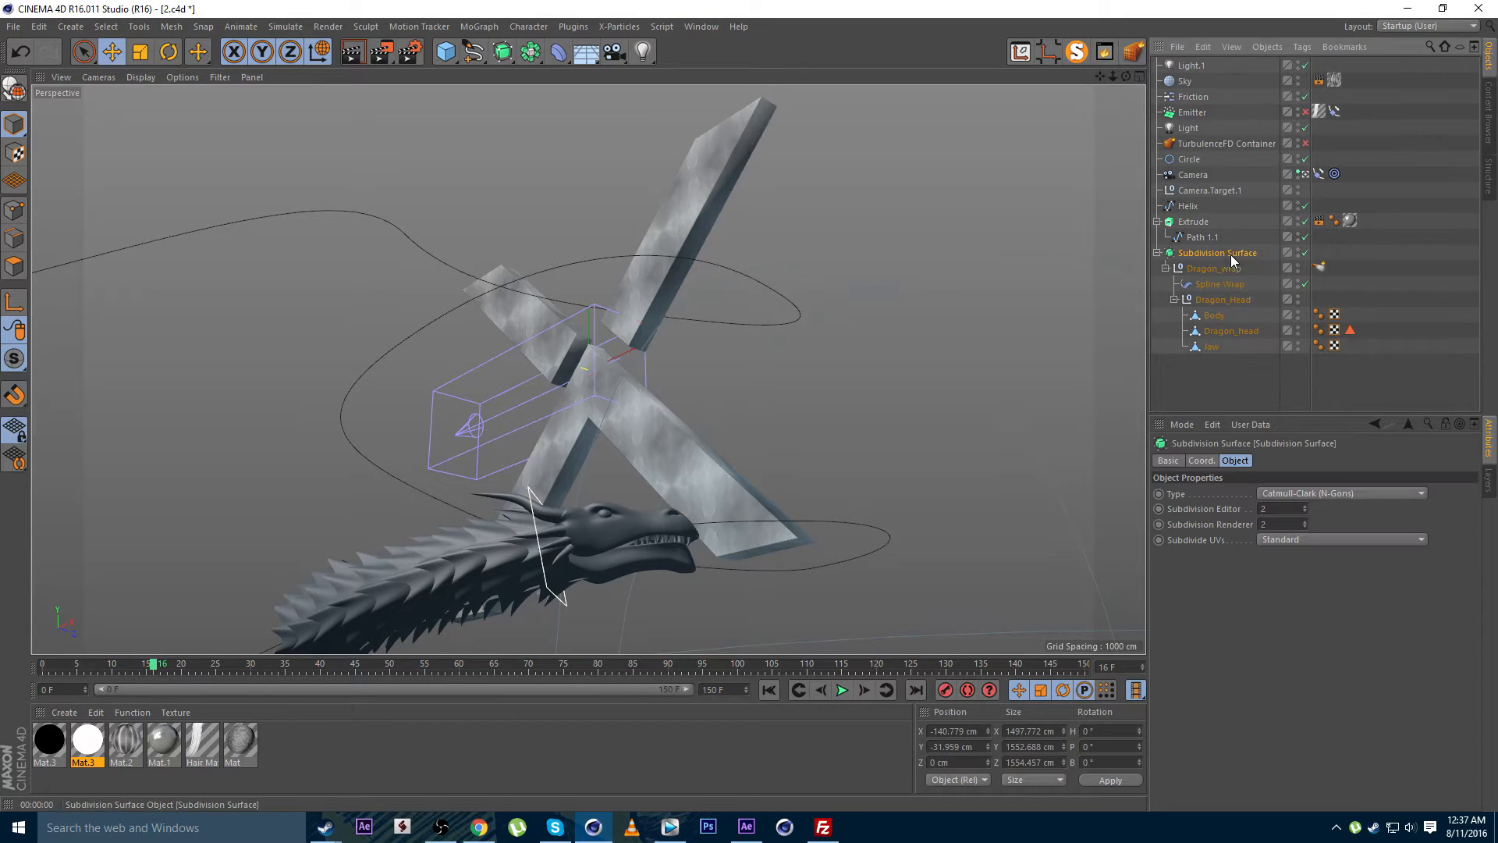
pyautogui.click(1297, 250)
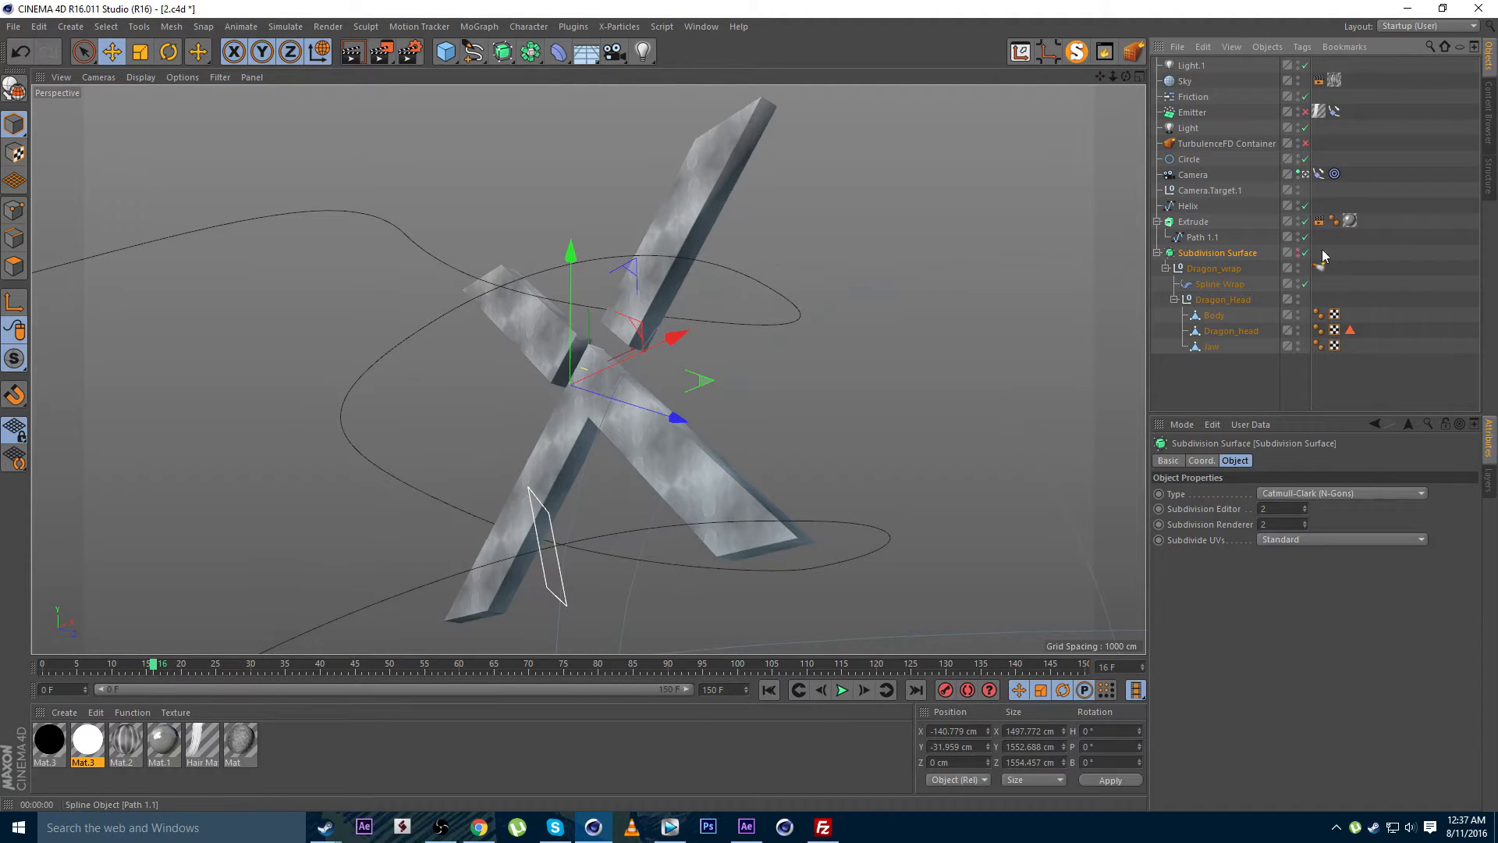
# Enable Matte Object on the Extrude logo's compositing tag and set the matte color to white (RGB 255, 255, 255)
pyautogui.click(1196, 223)
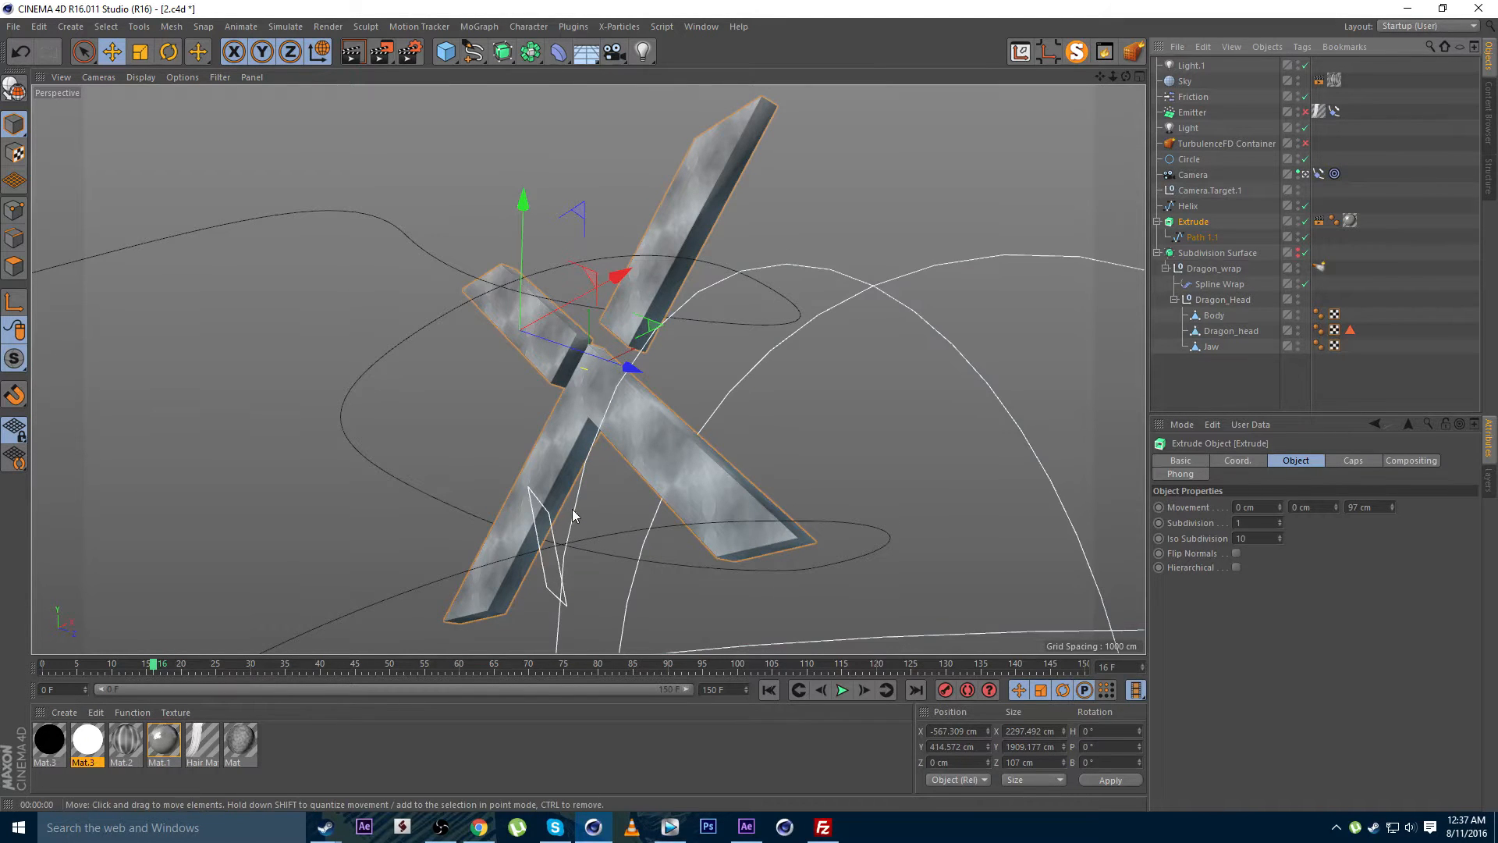
pyautogui.click(1319, 222)
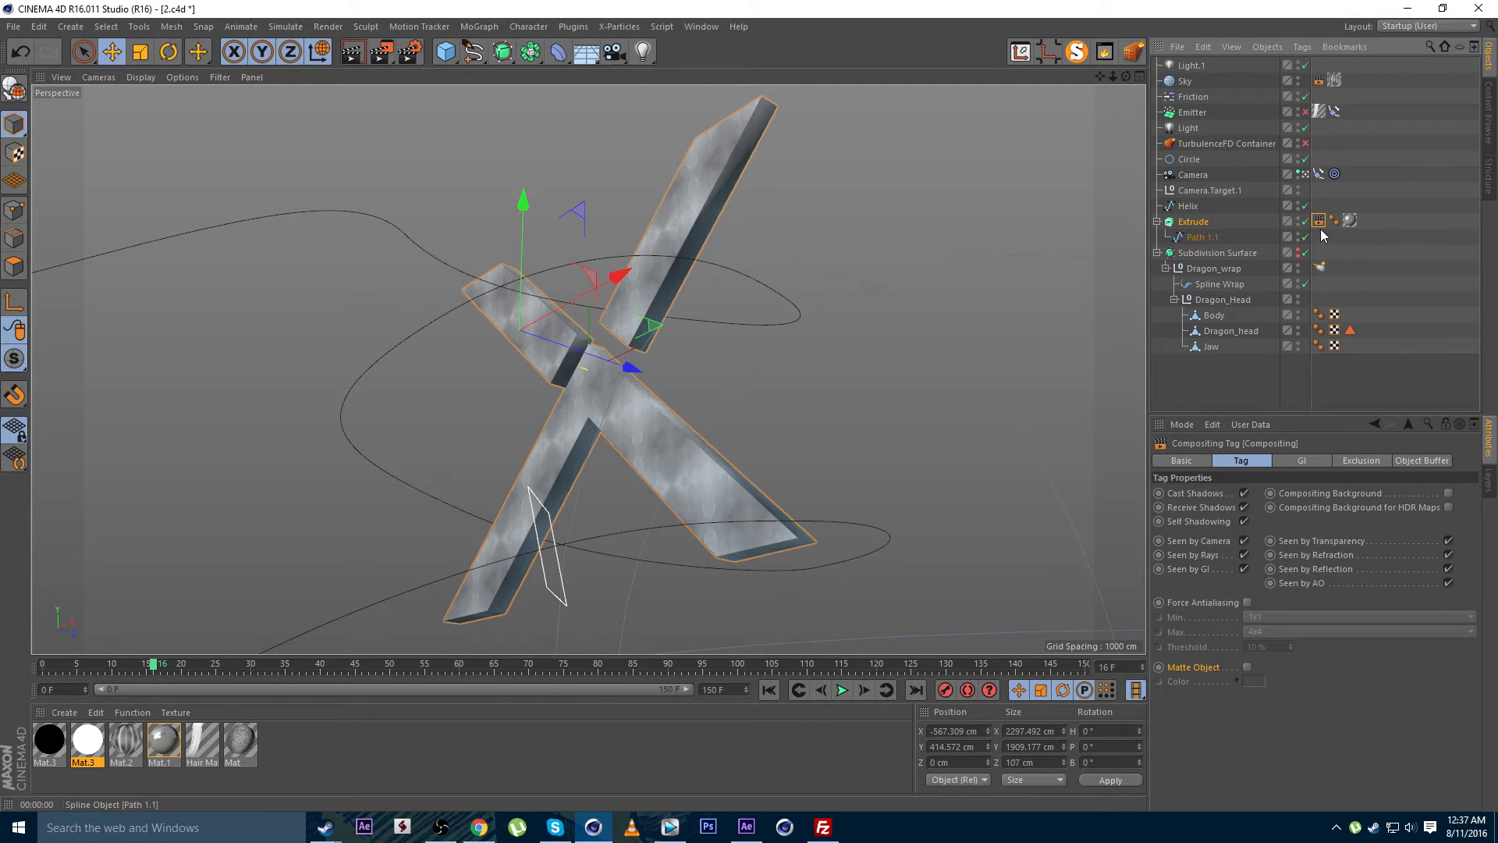
pyautogui.click(1247, 666)
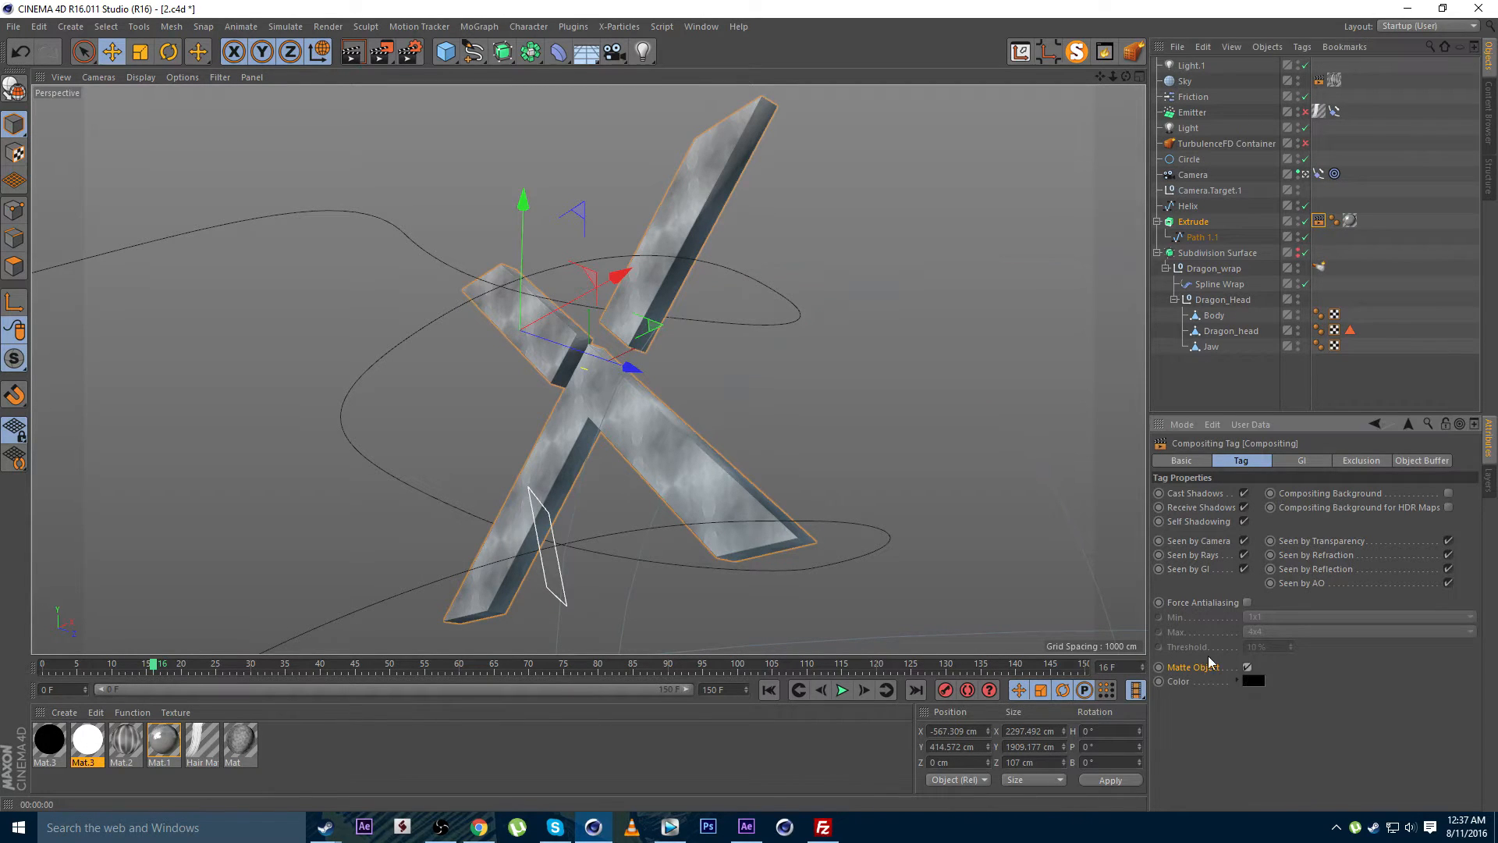
pyautogui.click(1254, 681)
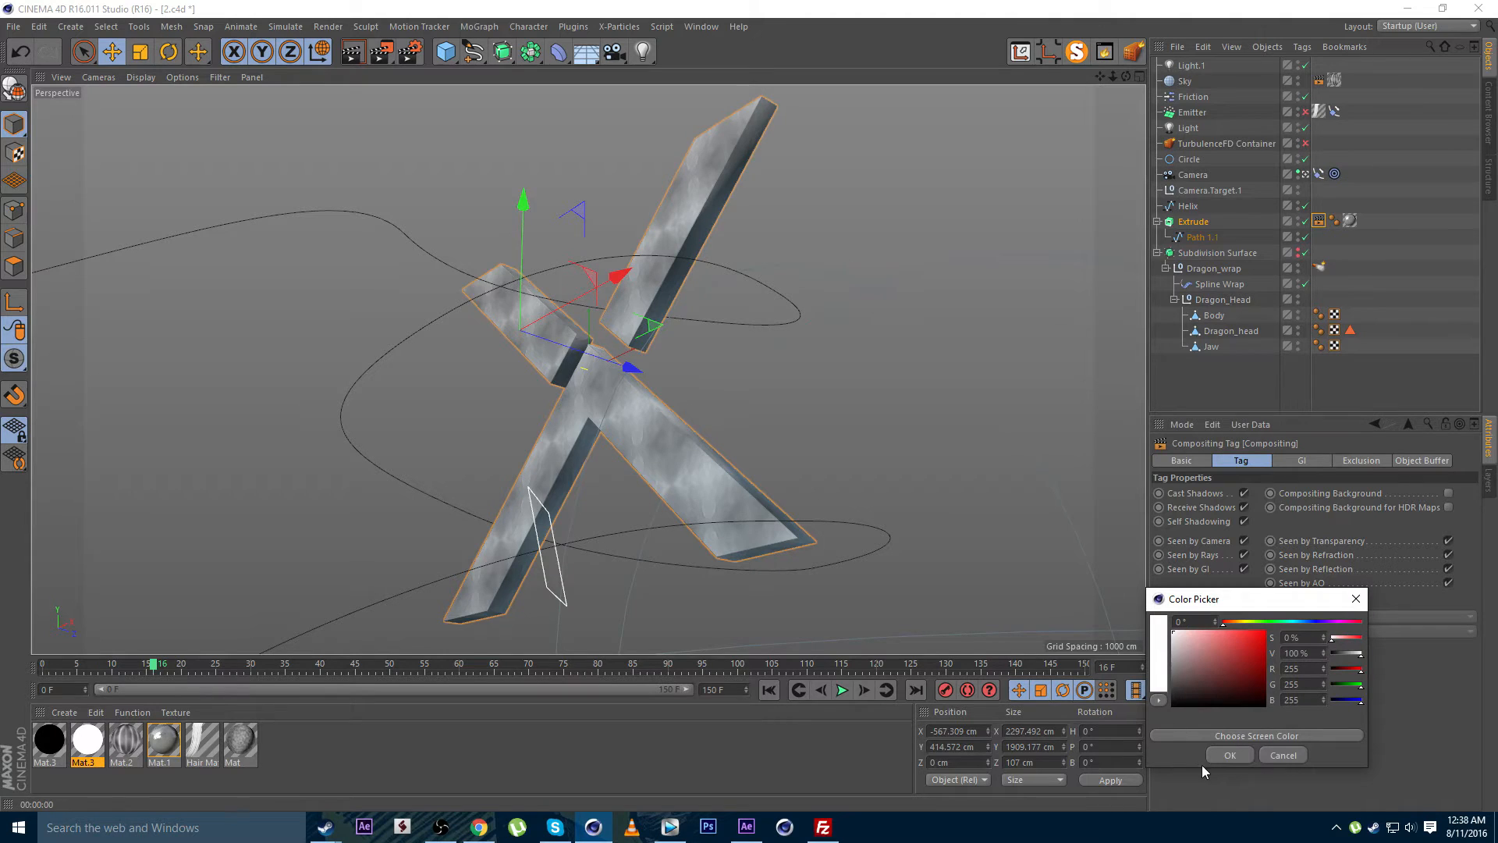
pyautogui.click(1230, 755)
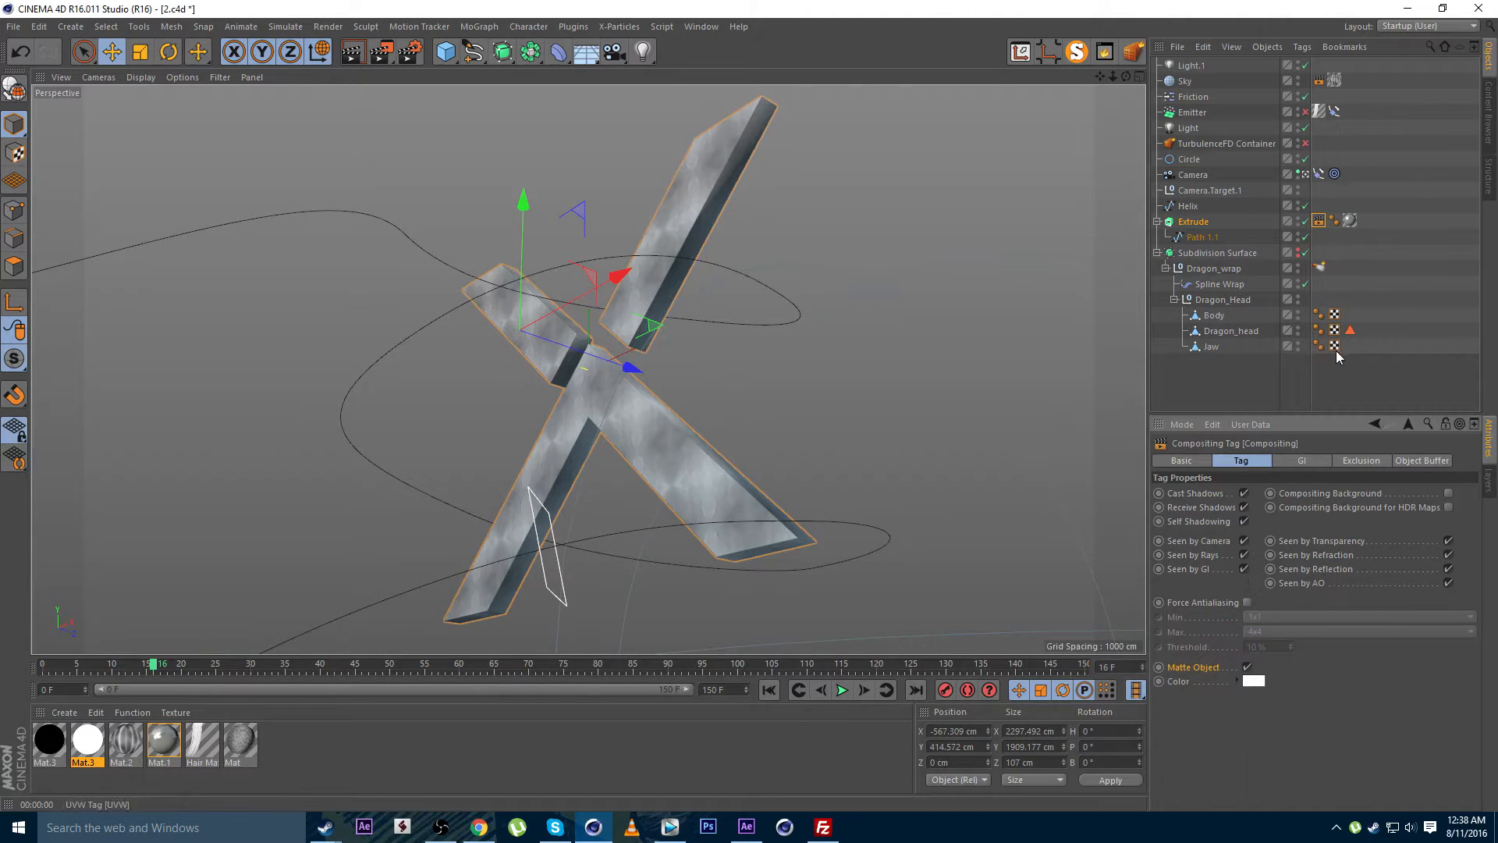
pyautogui.click(1392, 287)
# Test-render the logo matte in the viewport at the current frame and at frame 93, and return to frame 55
pyautogui.hotkey('ctrl', 'r')
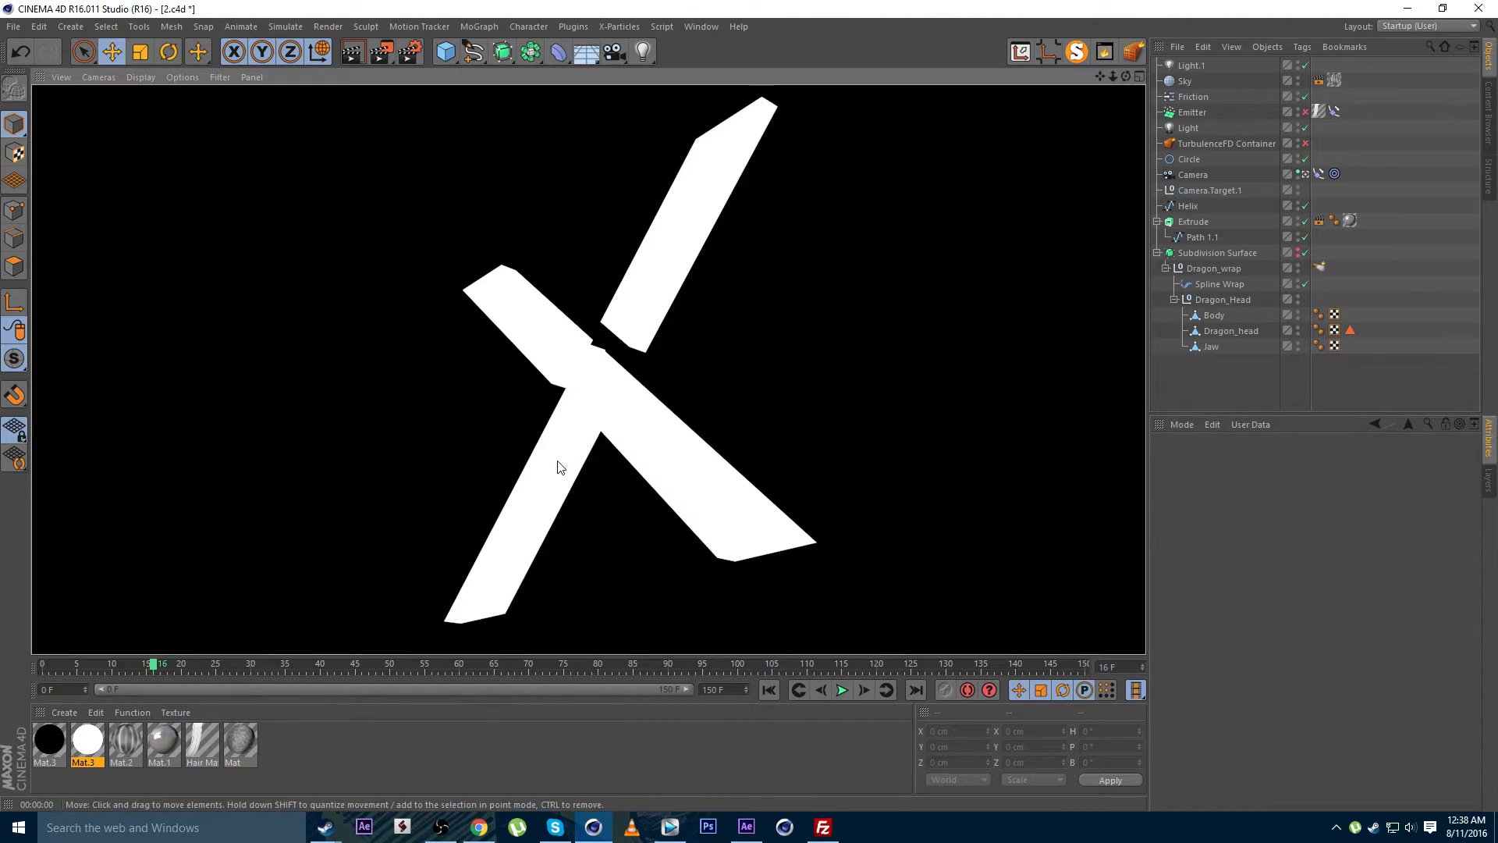
pyautogui.moveTo(162, 673); pyautogui.dragTo(689, 669)
pyautogui.hotkey('ctrl', 'r')
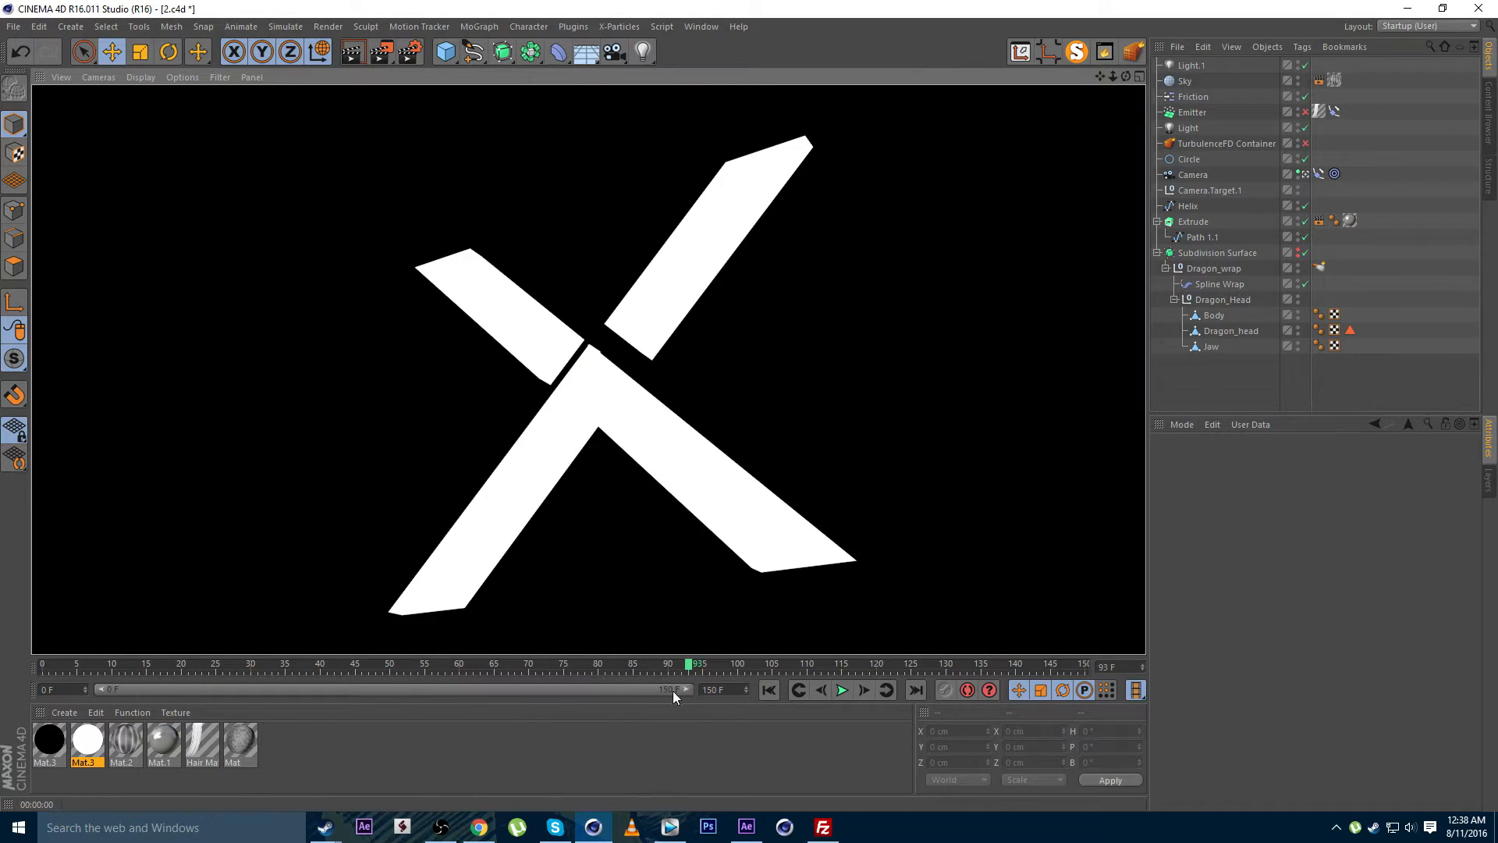
pyautogui.moveTo(668, 665); pyautogui.dragTo(428, 666)
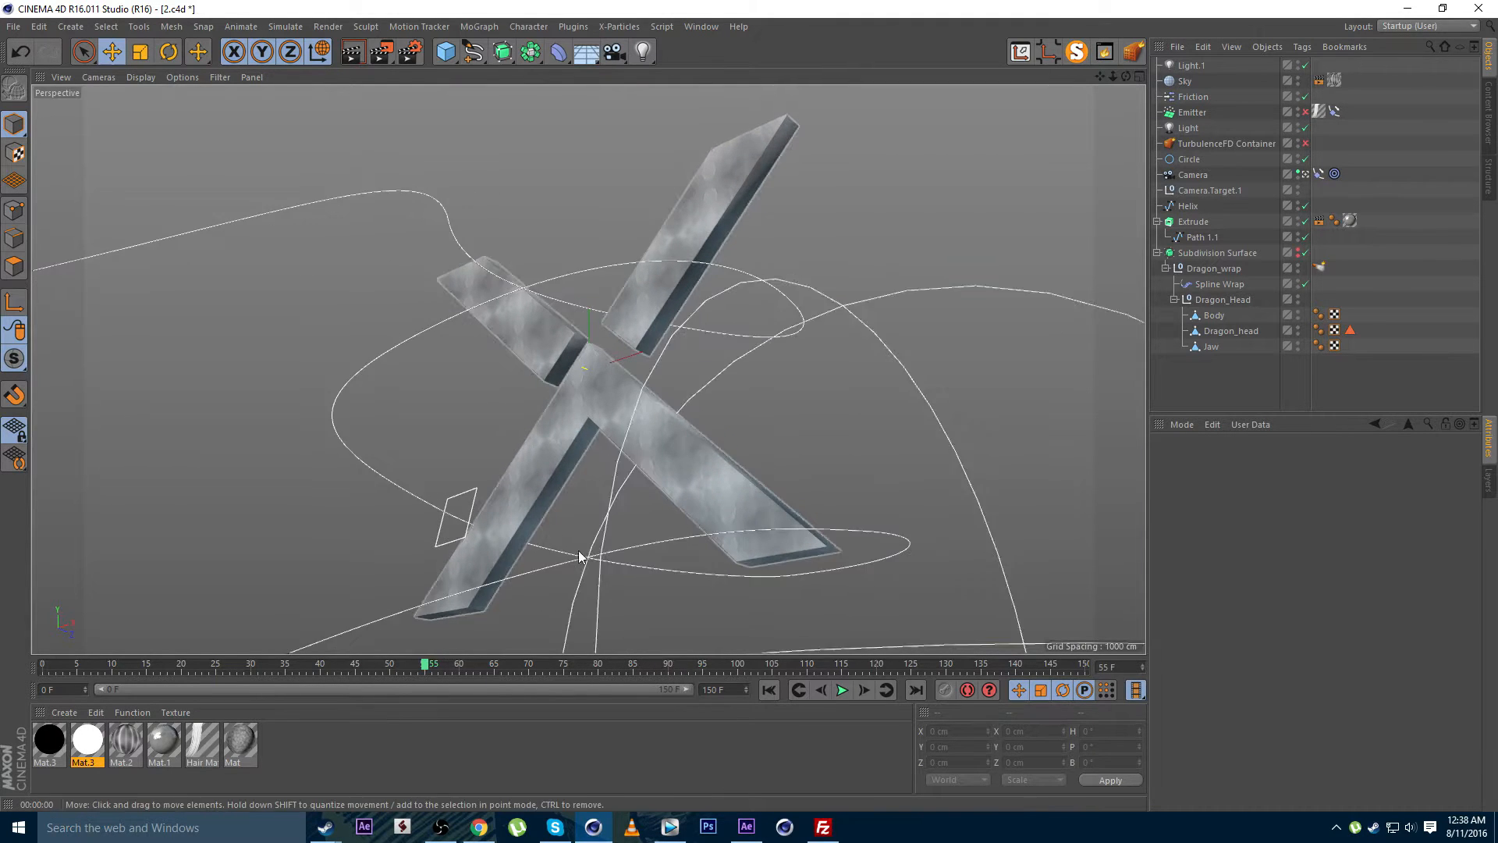
# In Cinema 4D's render settings, browse the image save location to the Render_passes folder of the dragon project
pyautogui.click(746, 828)
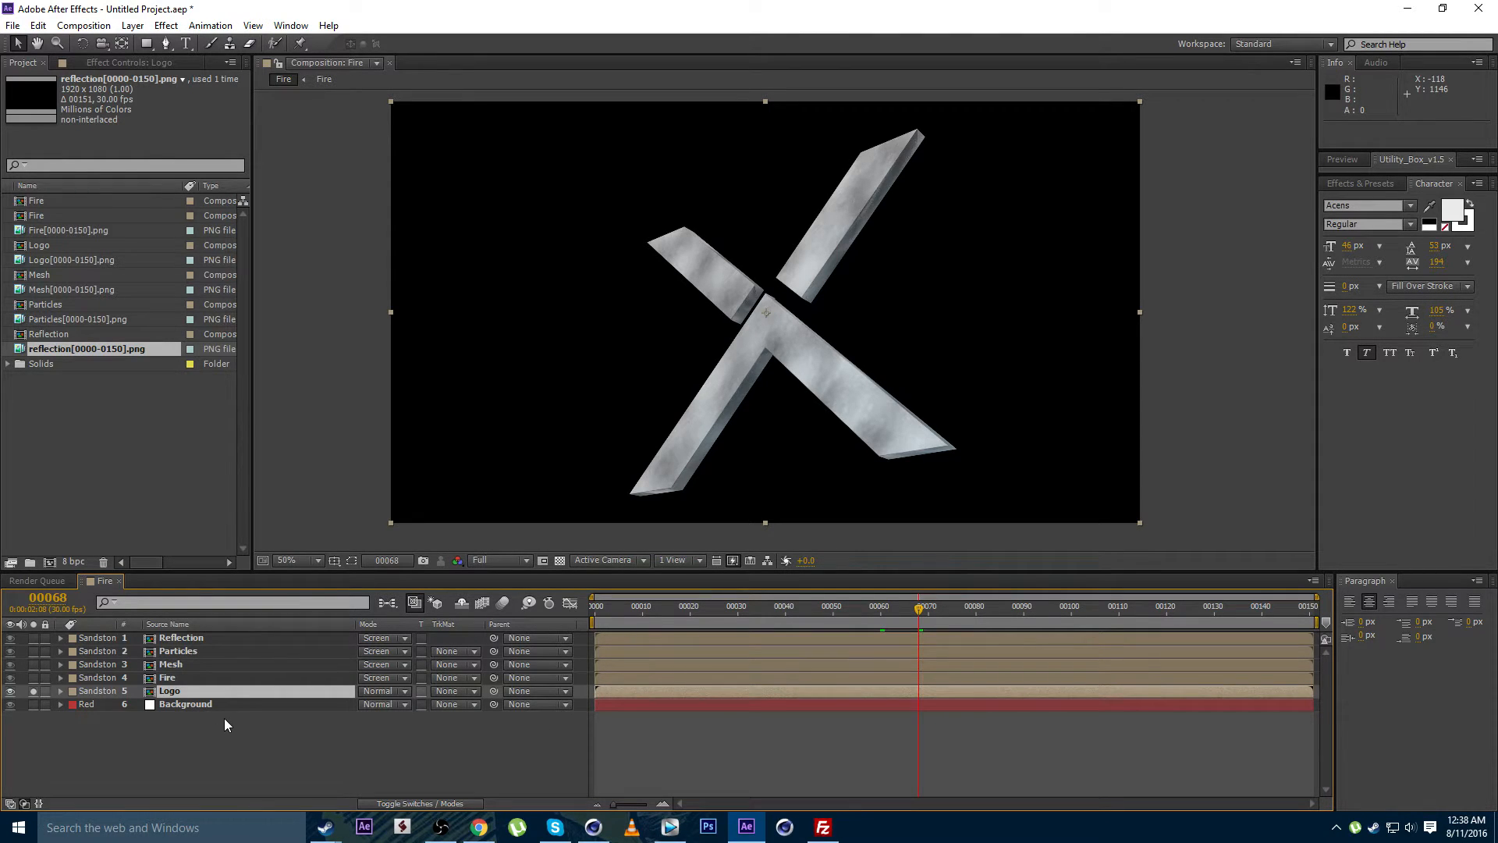
pyautogui.click(593, 827)
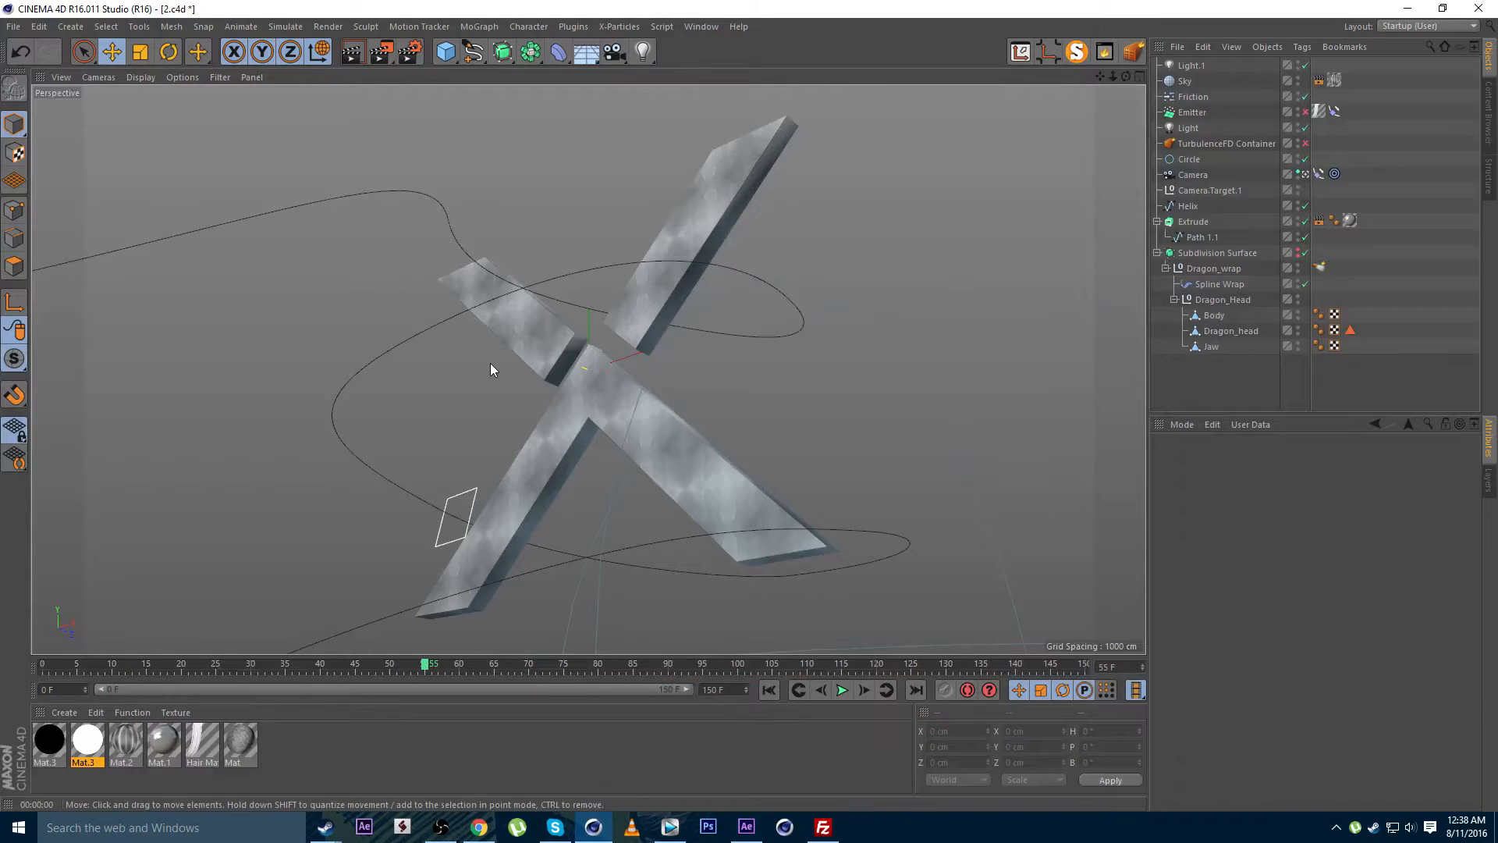
pyautogui.hotkey('ctrl', 'b')
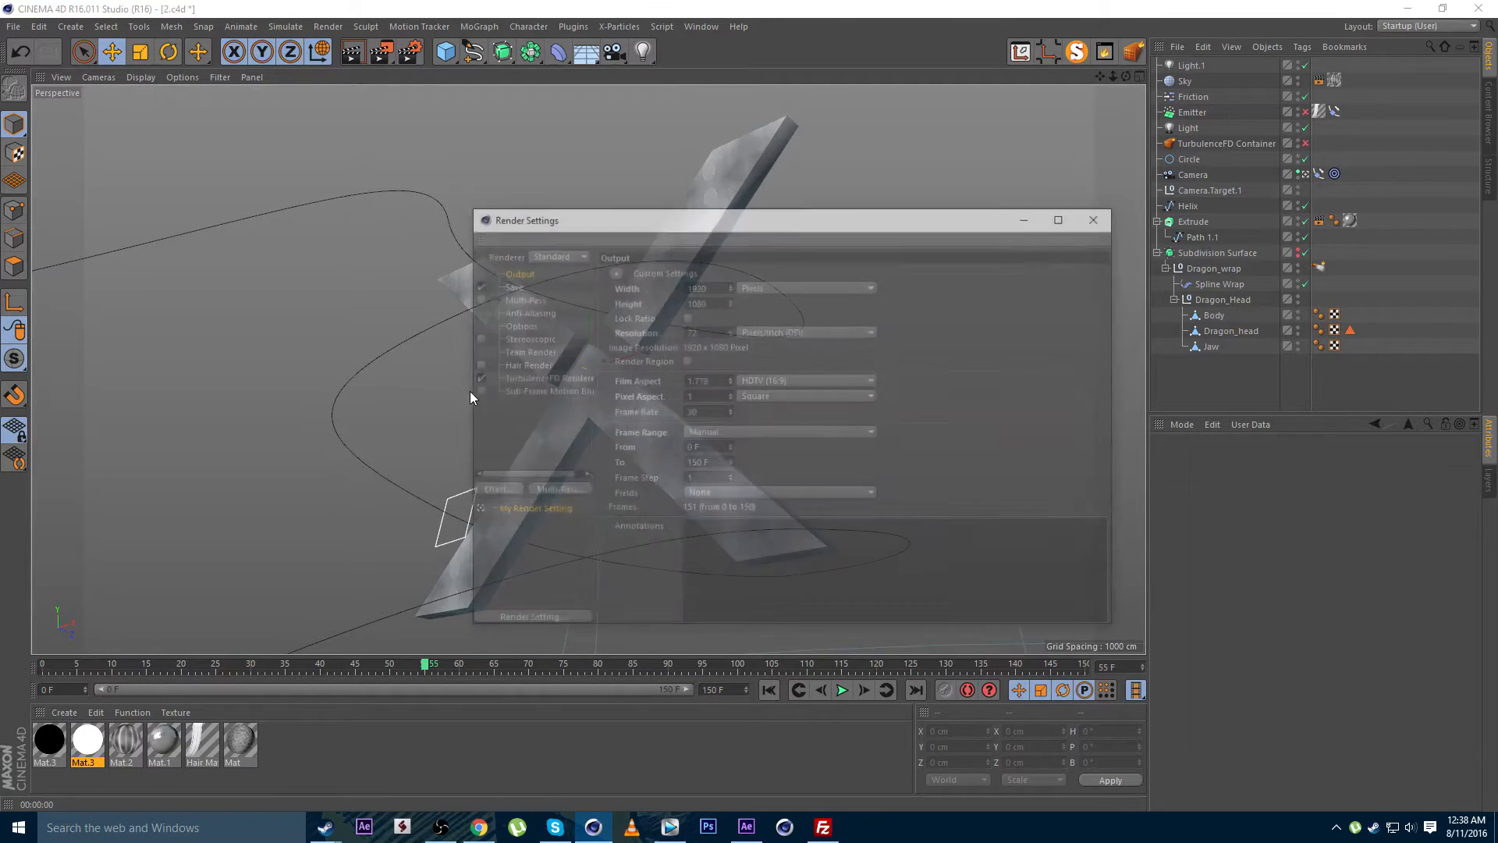
pyautogui.click(508, 286)
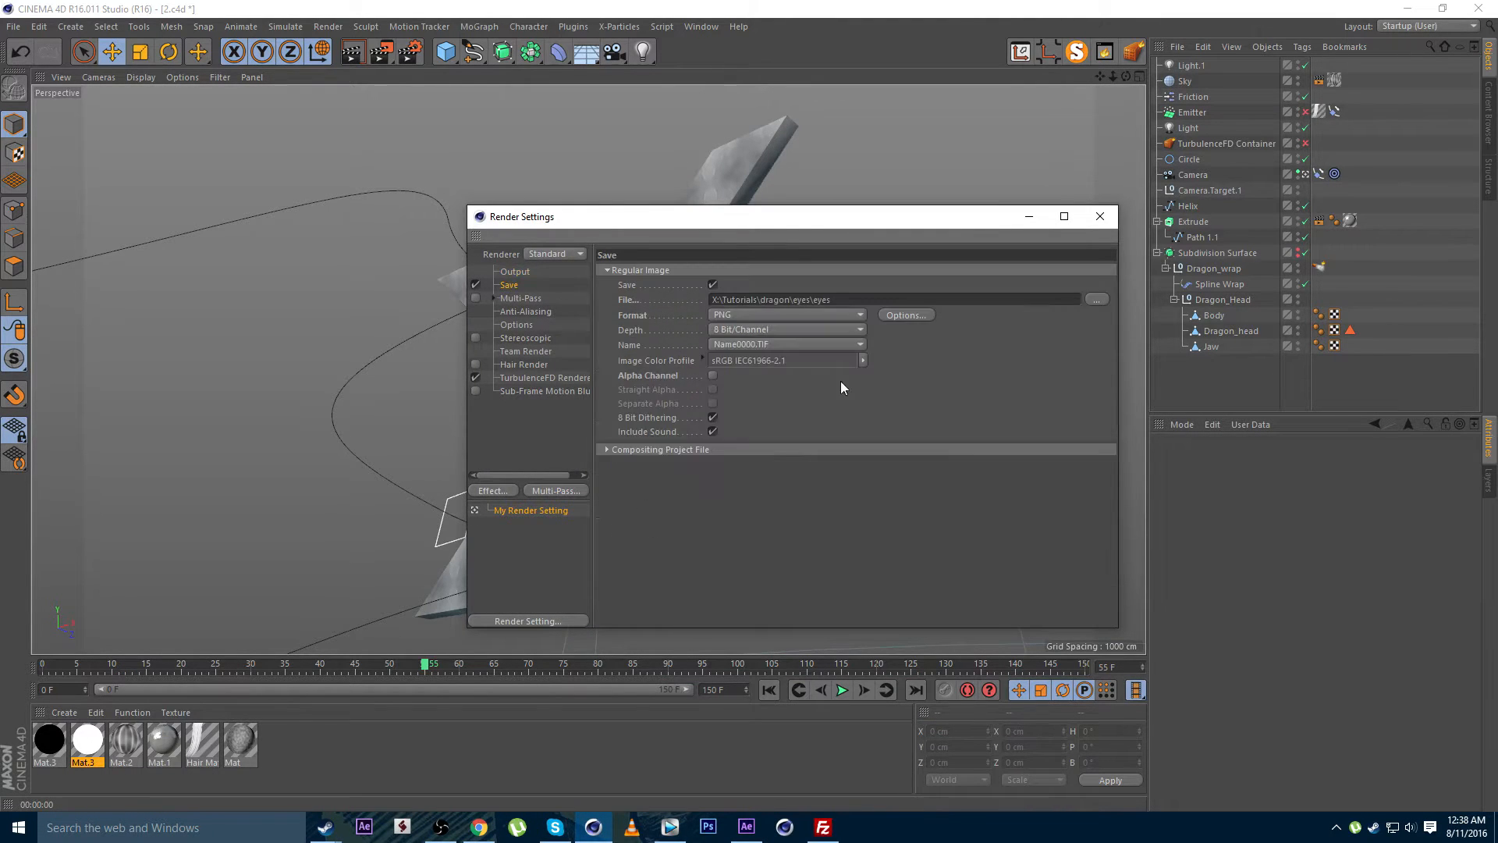
pyautogui.click(1095, 299)
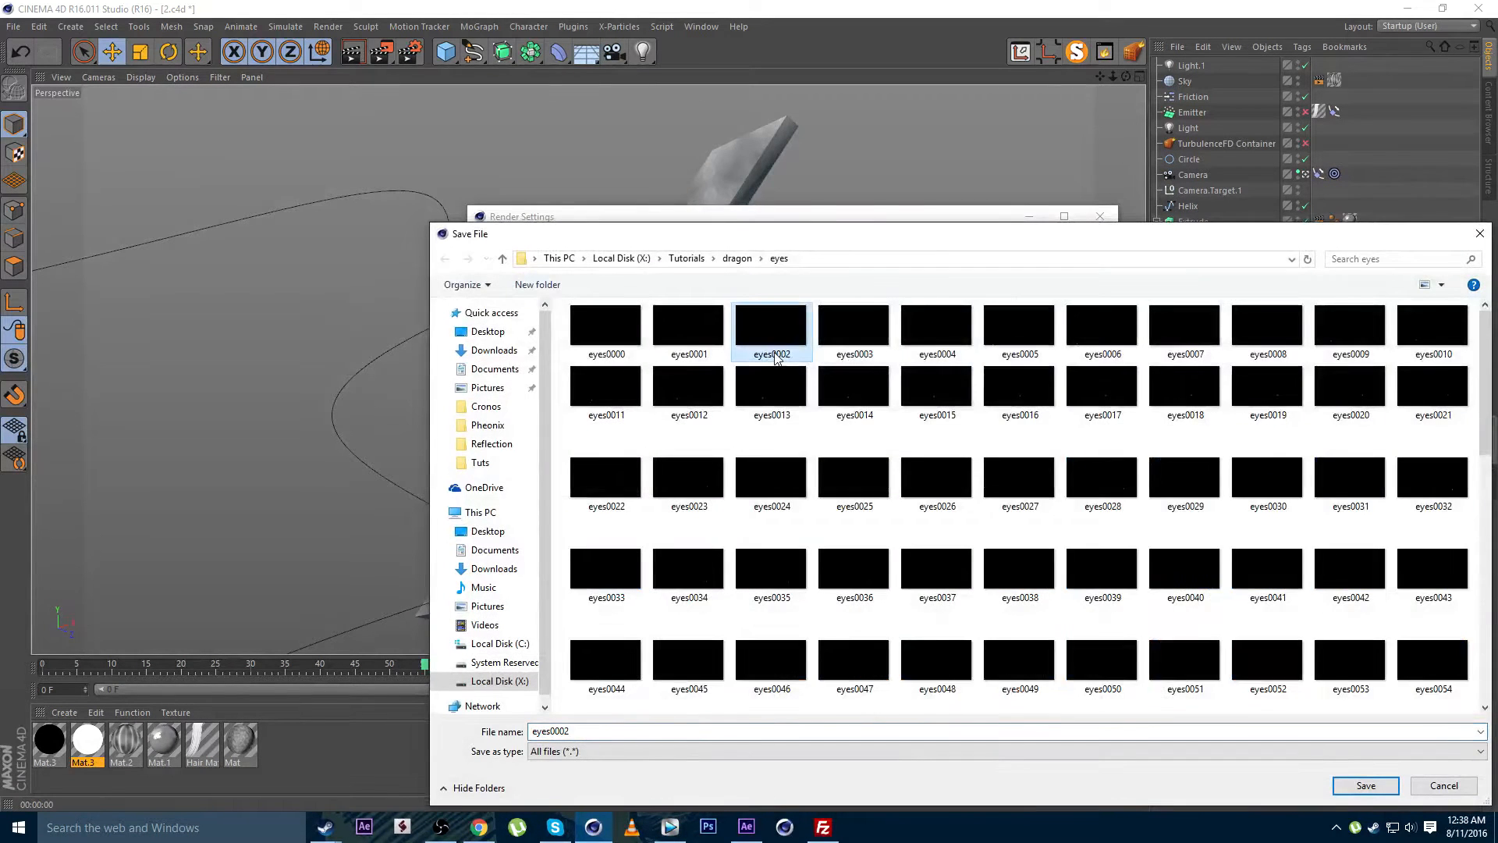
pyautogui.click(736, 255)
pyautogui.moveTo(632, 234); pyautogui.dragTo(730, 201)
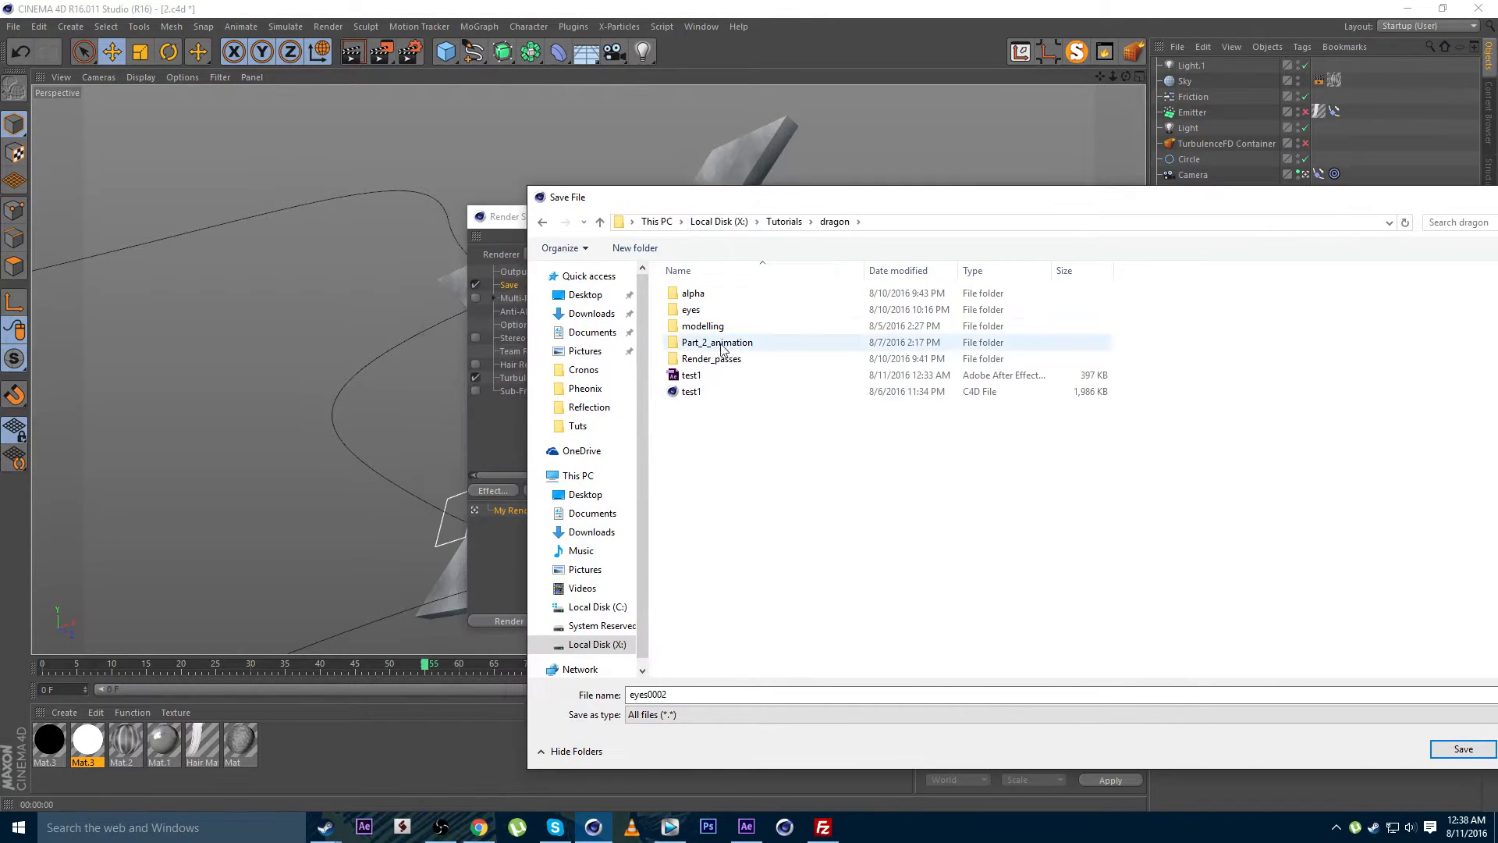
pyautogui.doubleClick(717, 342)
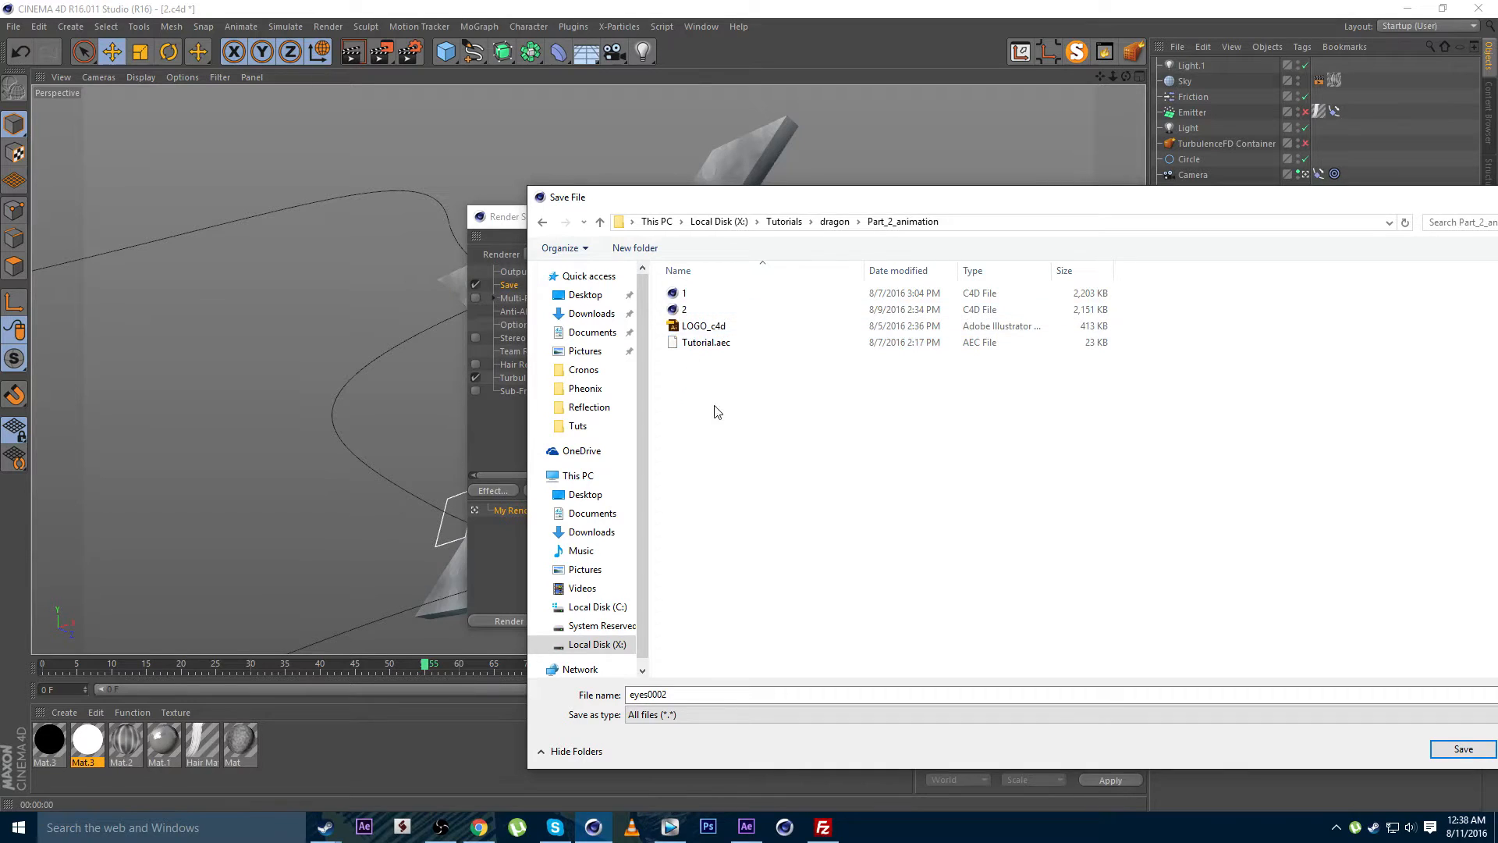
pyautogui.press('BackSpace')
pyautogui.doubleClick(709, 359)
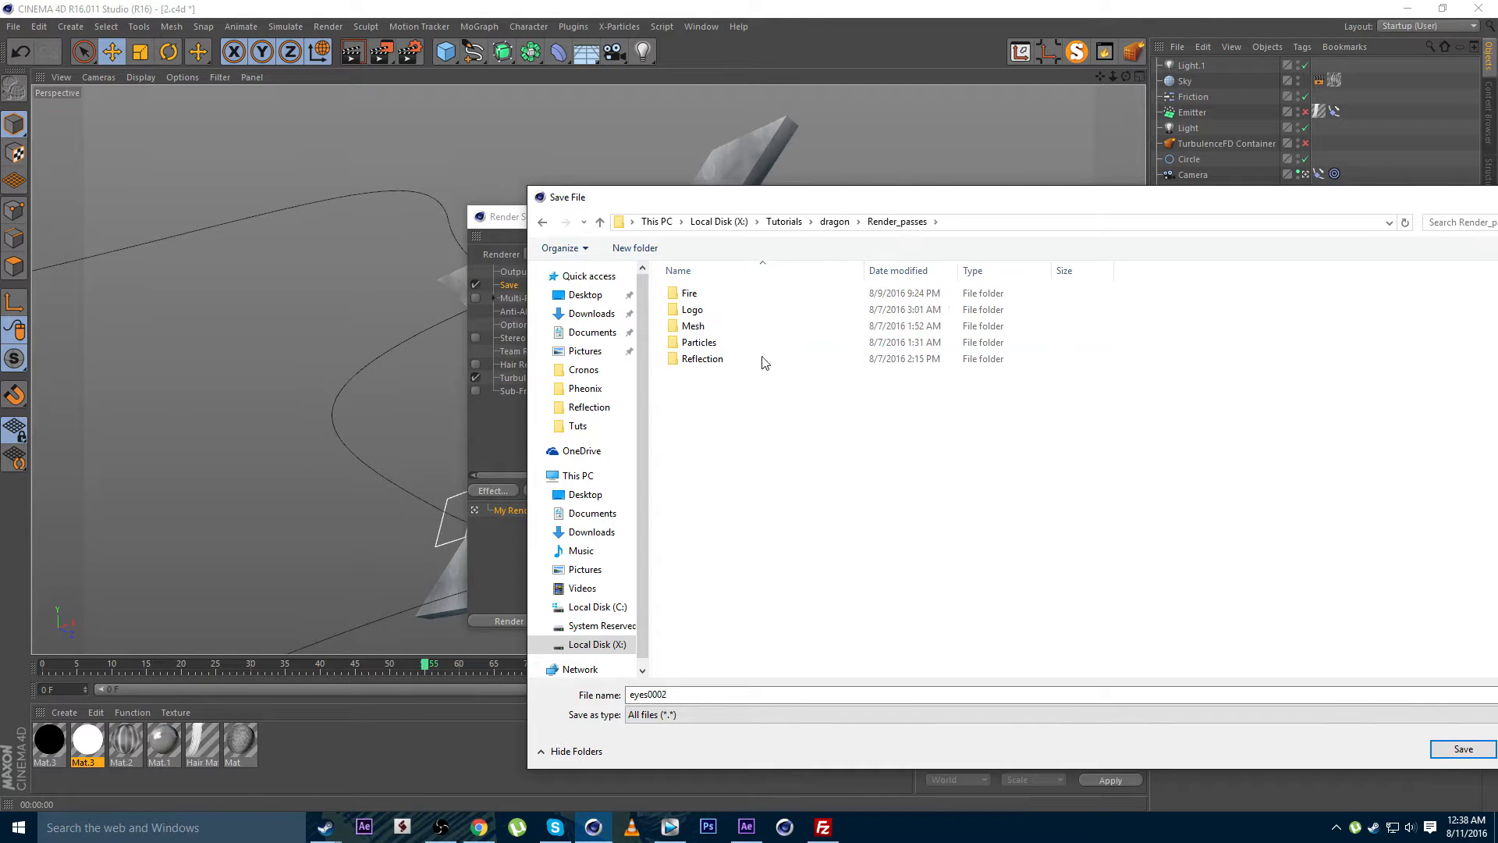
# Create a new folder named Alpha in Render_passes and set the render's save file in it to Alpha
pyautogui.click(635, 247)
pyautogui.write('Alpha')
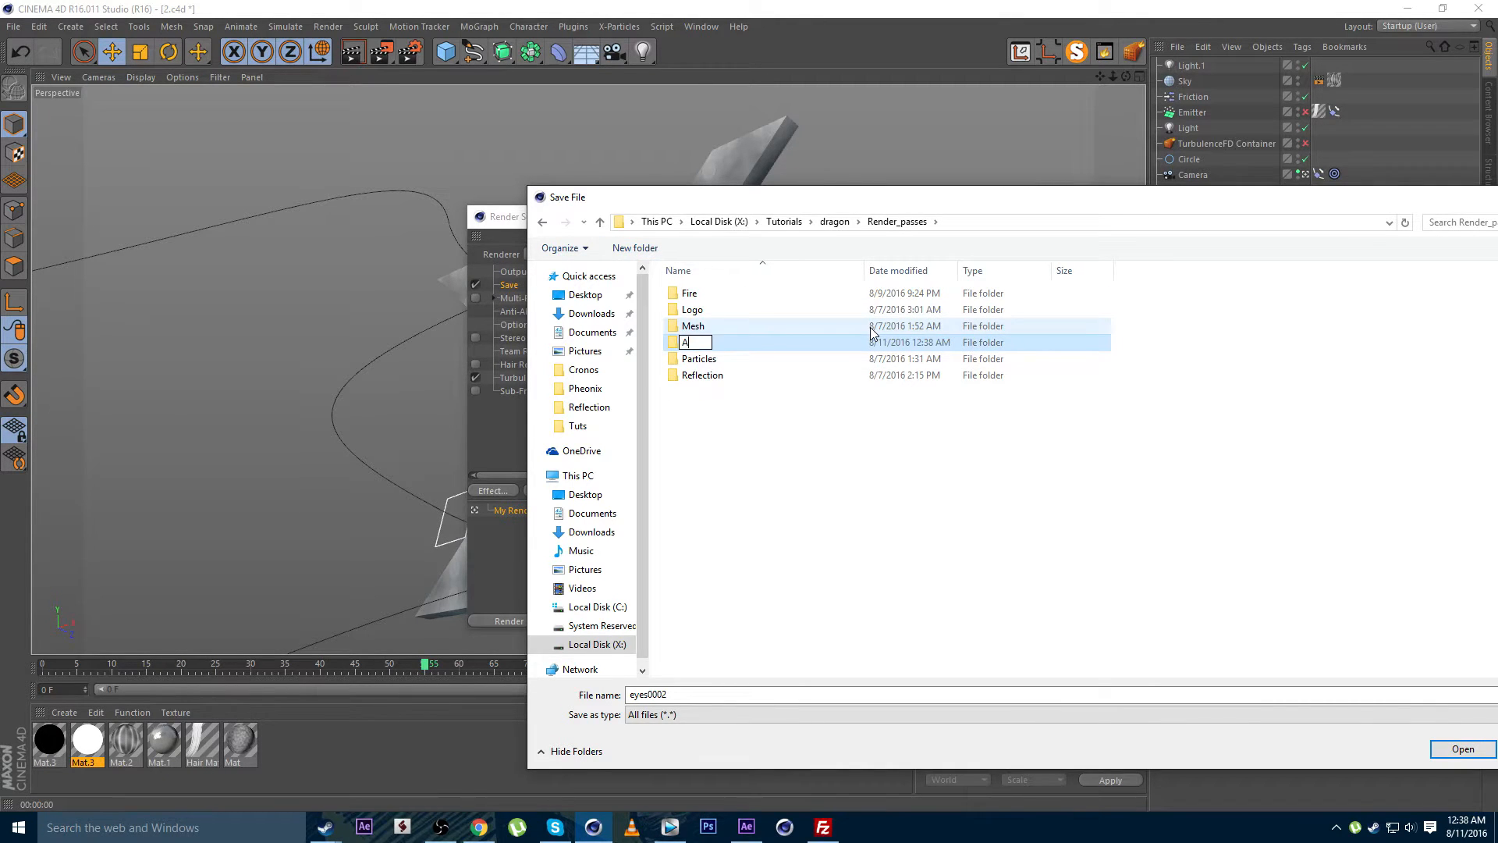
pyautogui.press('Return')
pyautogui.press('Return')
pyautogui.doubleClick(680, 694)
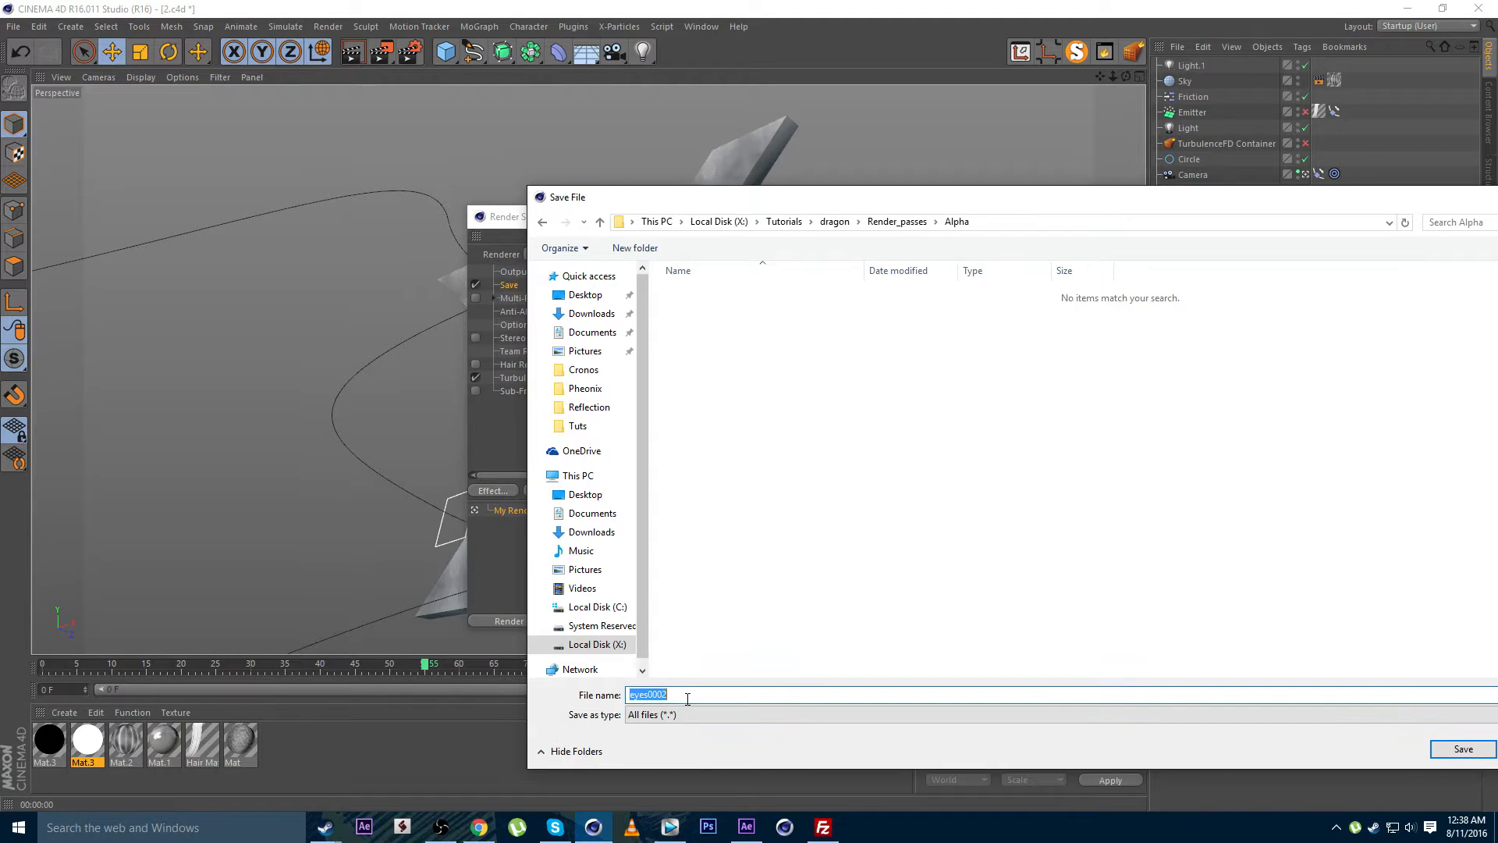
pyautogui.write('Alpha')
pyautogui.press('Return')
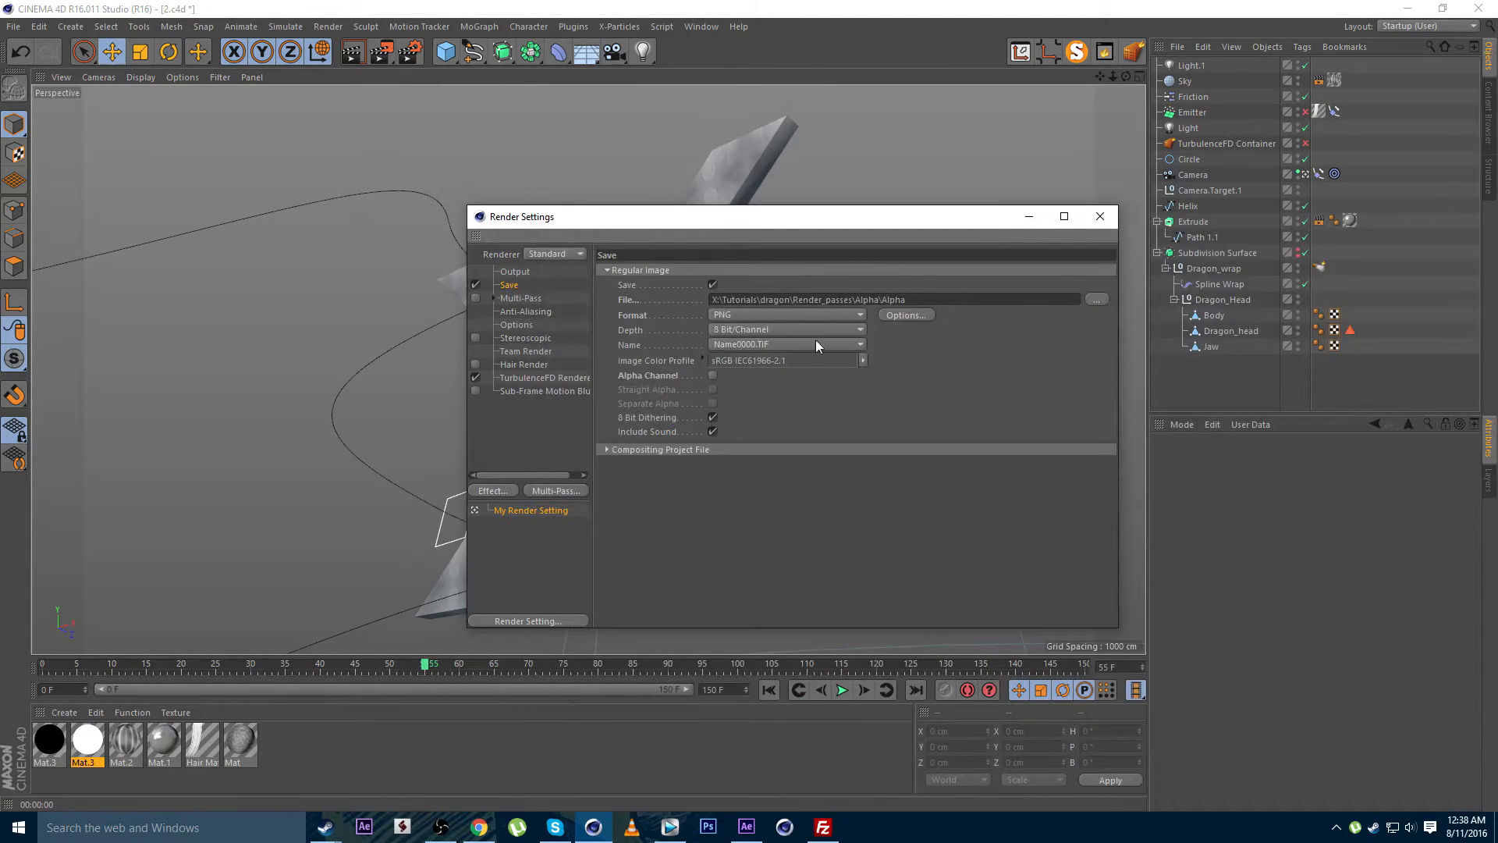
pyautogui.click(526, 274)
# Switch to After Effects and import the 1_[0000-0150].png matte sequence from the dragon project's alpha folder
pyautogui.click(746, 828)
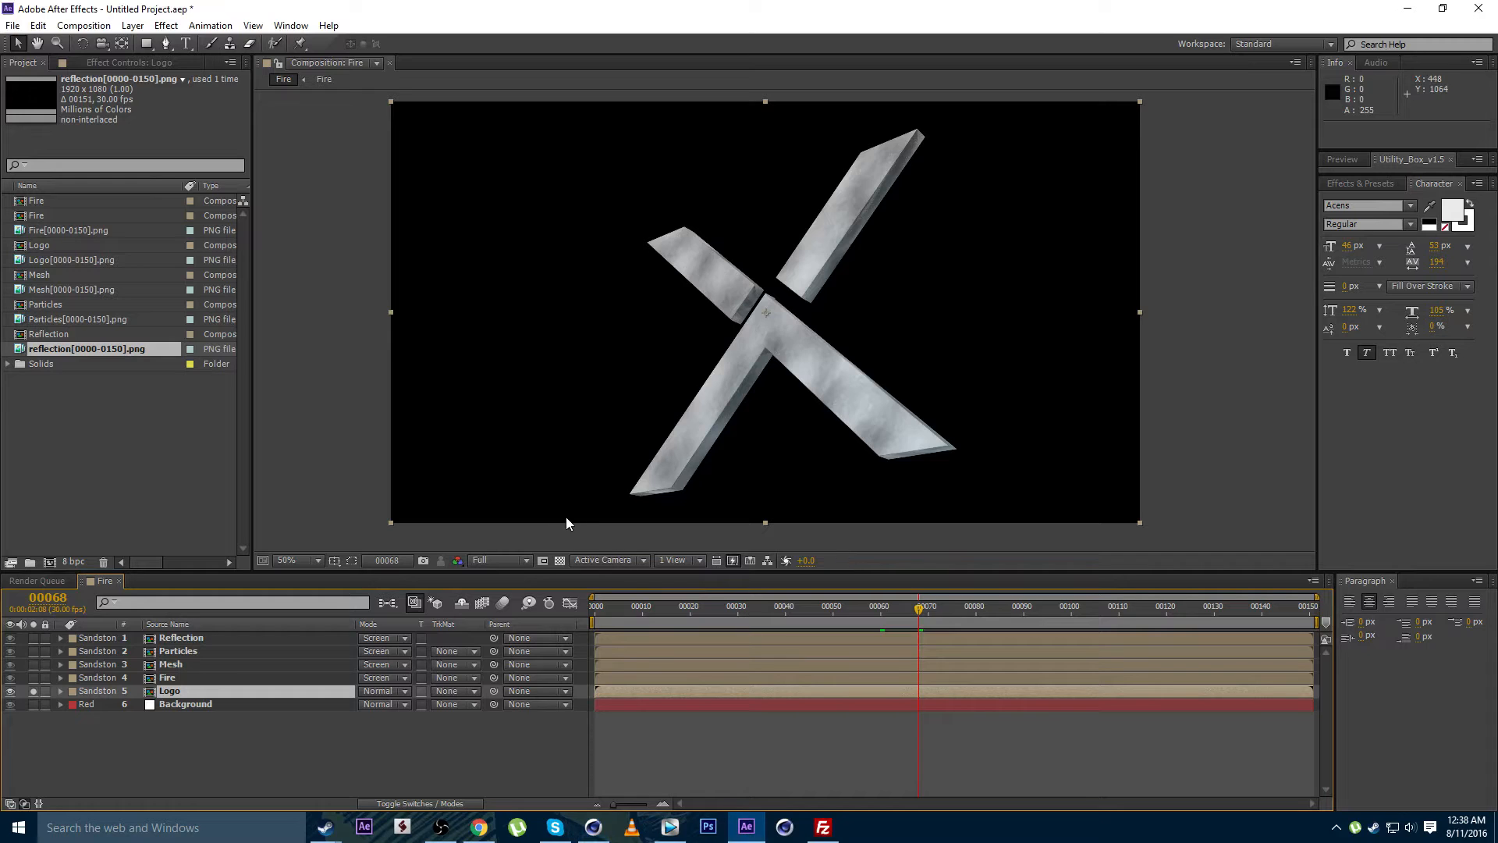
pyautogui.doubleClick(89, 420)
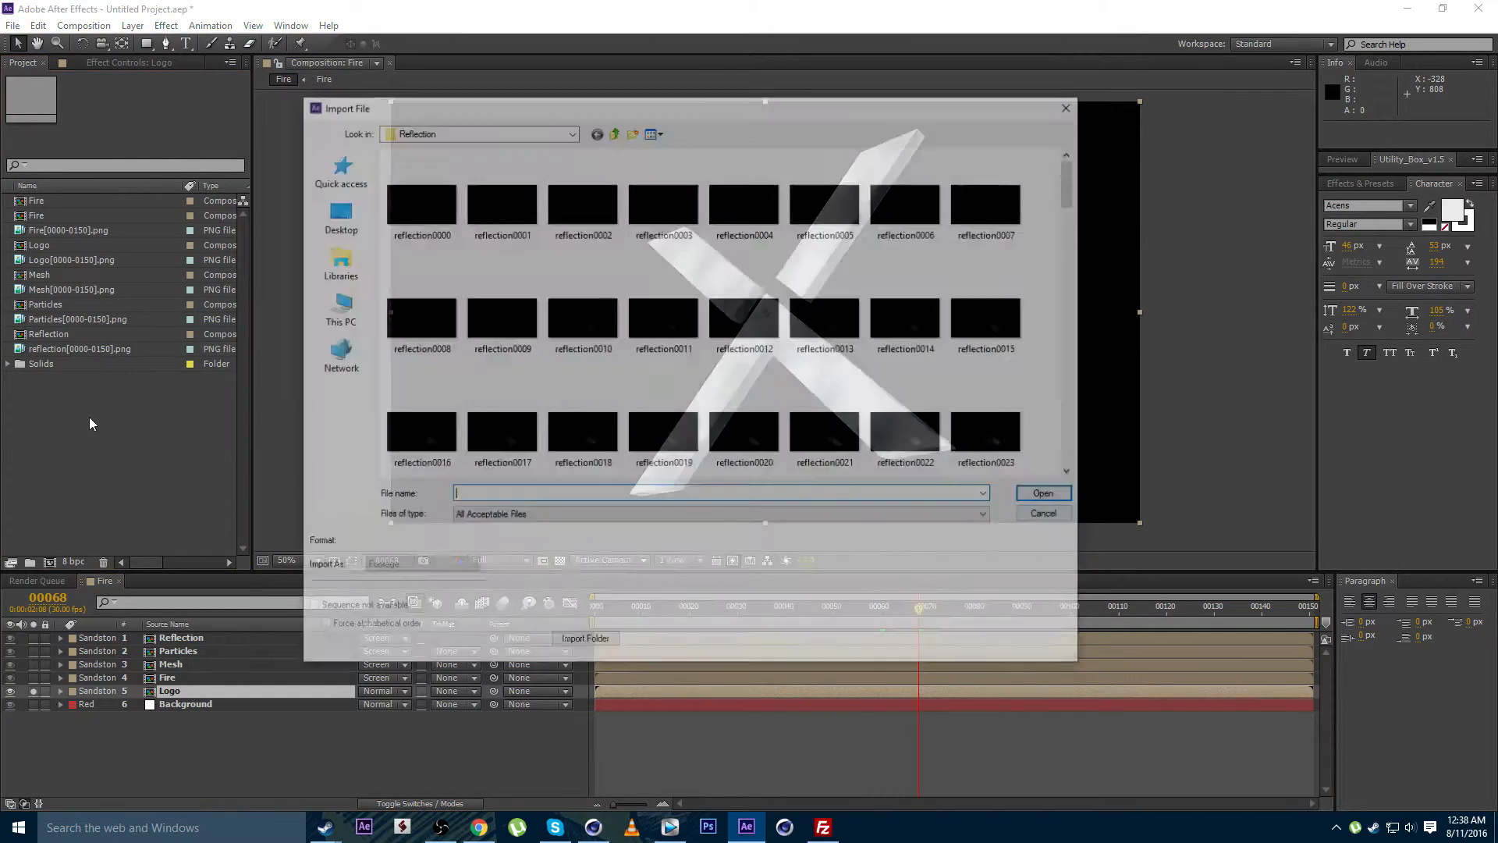
pyautogui.click(500, 278)
pyautogui.press('BackSpace')
pyautogui.press('BackSpace')
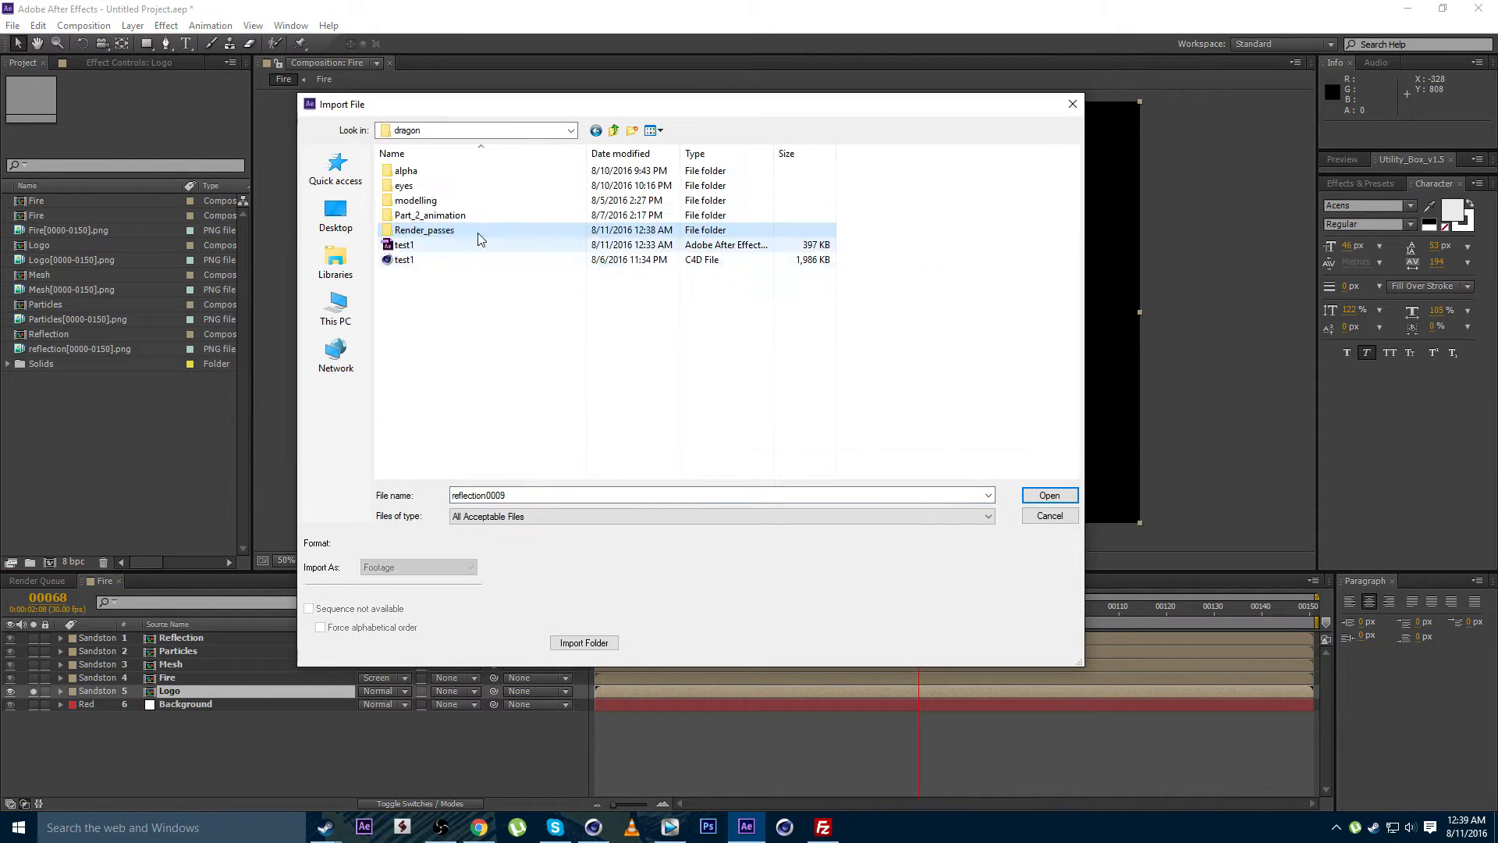
pyautogui.doubleClick(409, 176)
pyautogui.doubleClick(416, 195)
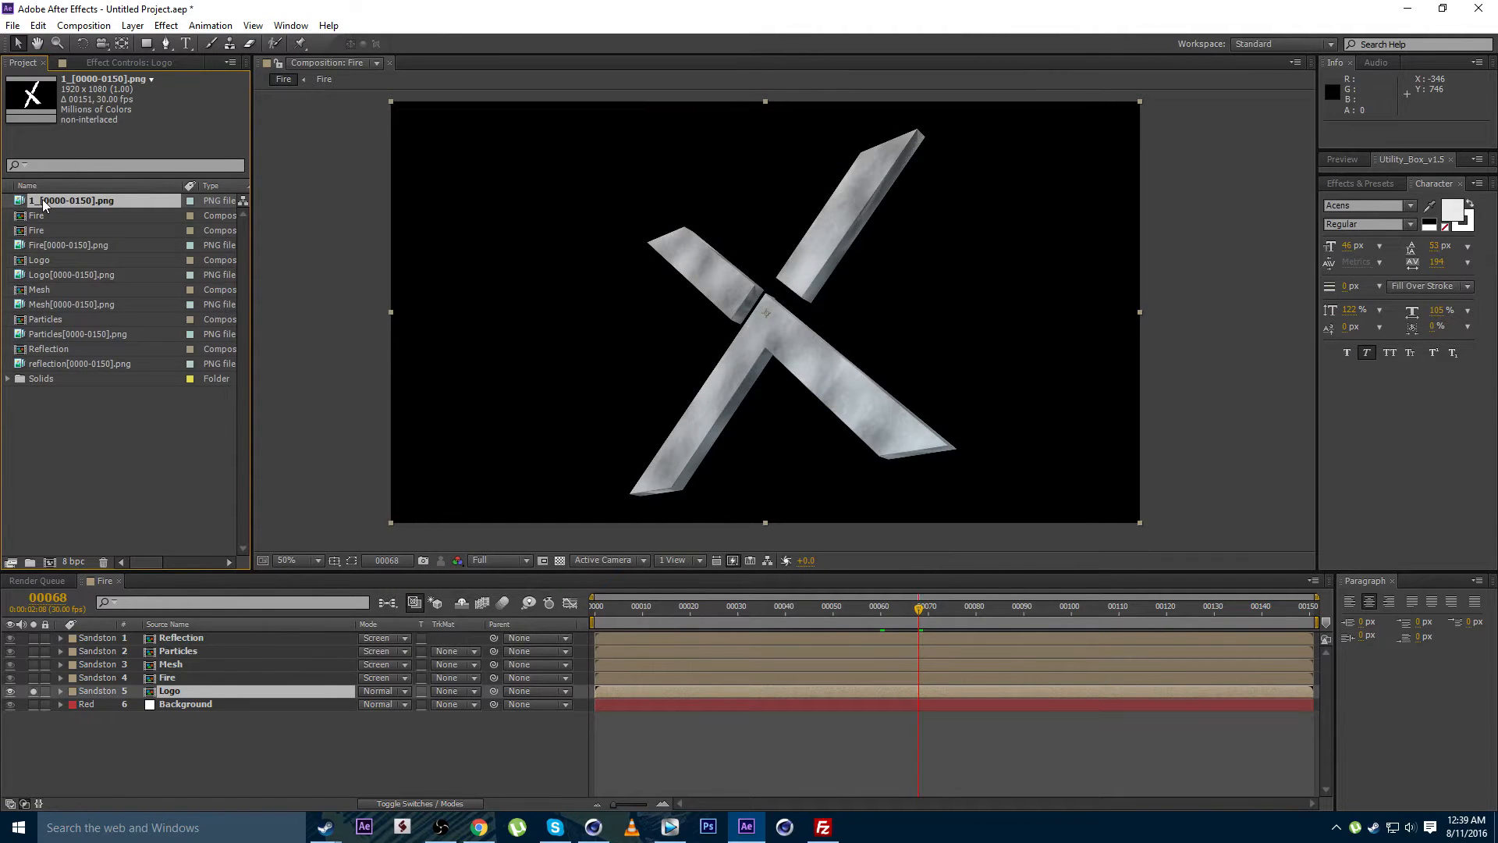
# Place the 1_[0000-0150].png sequence above the logo footage inside the Logo composition and rename the layer Alpha
pyautogui.moveTo(43, 205); pyautogui.dragTo(144, 708)
pyautogui.doubleClick(176, 692)
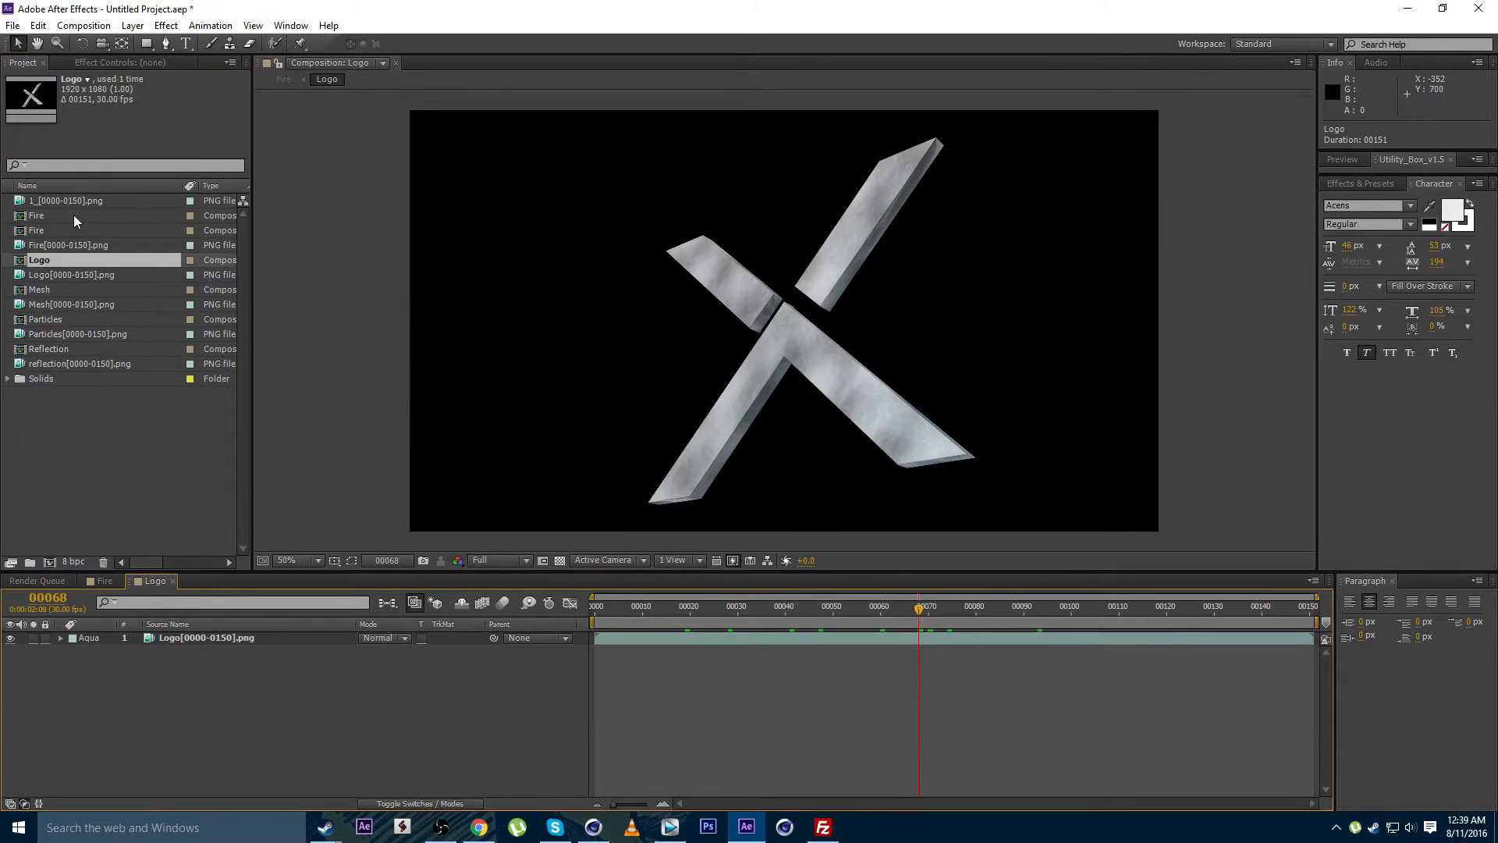
pyautogui.moveTo(44, 200); pyautogui.dragTo(157, 633)
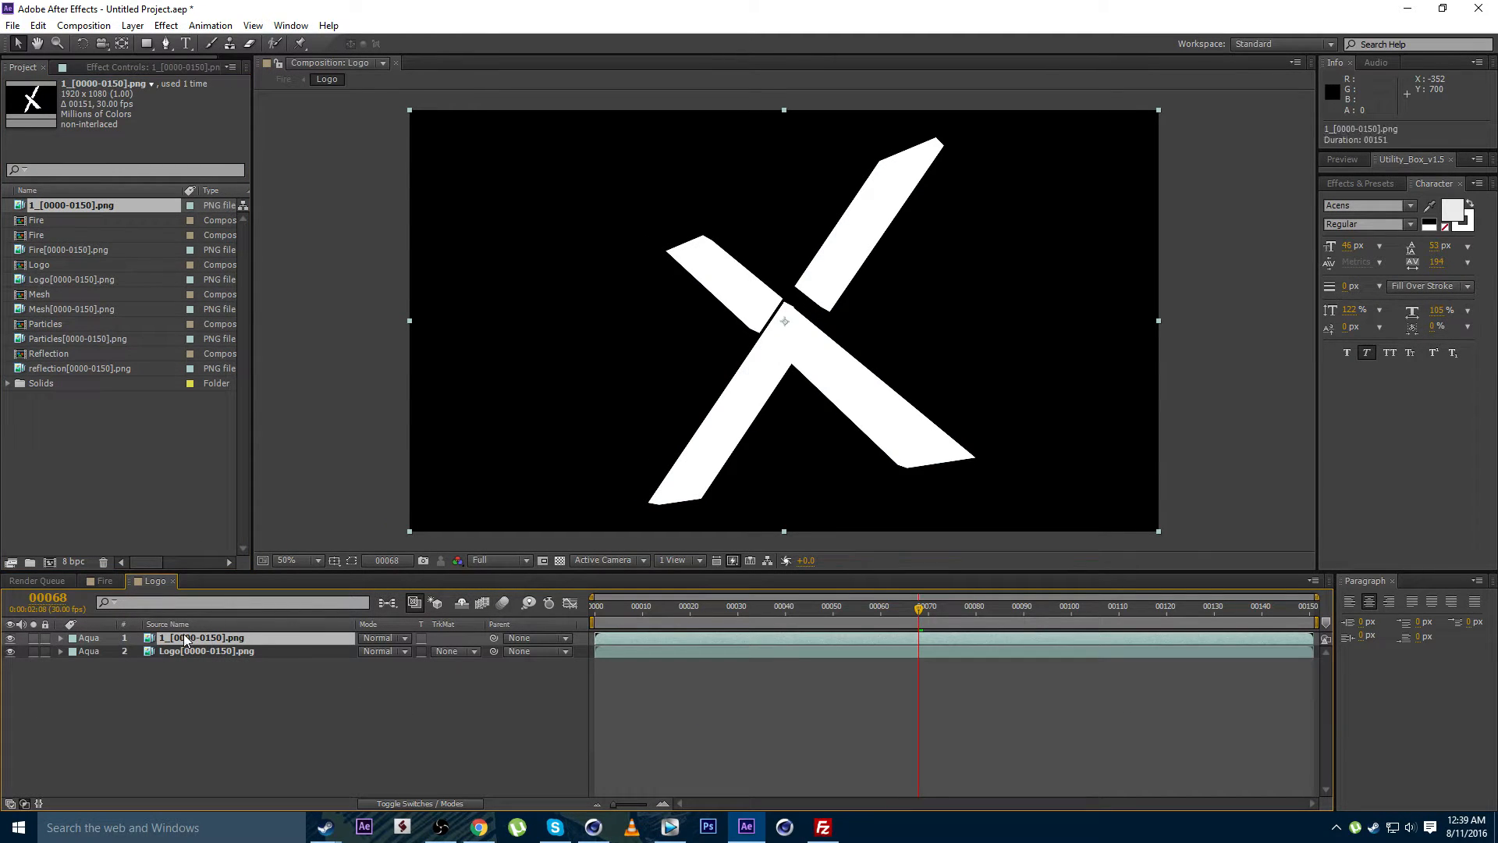
pyautogui.press('Return')
pyautogui.write('Alpha')
pyautogui.press('Return')
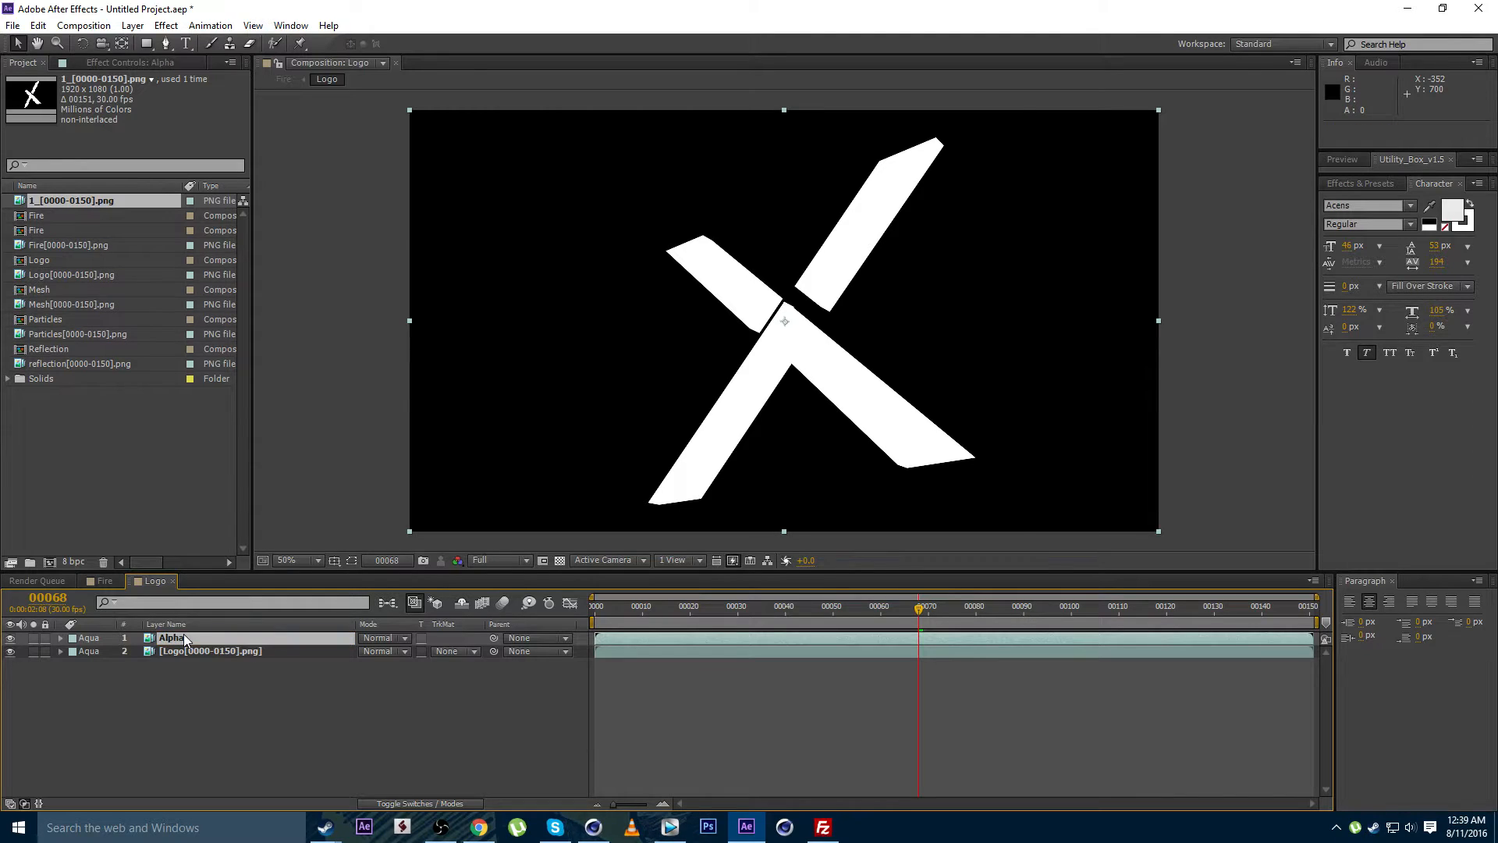
# Set the Logo[0000-0150].png layer's track matte to Luma Matte "Alpha" and turn on the transparency grid
pyautogui.click(243, 653)
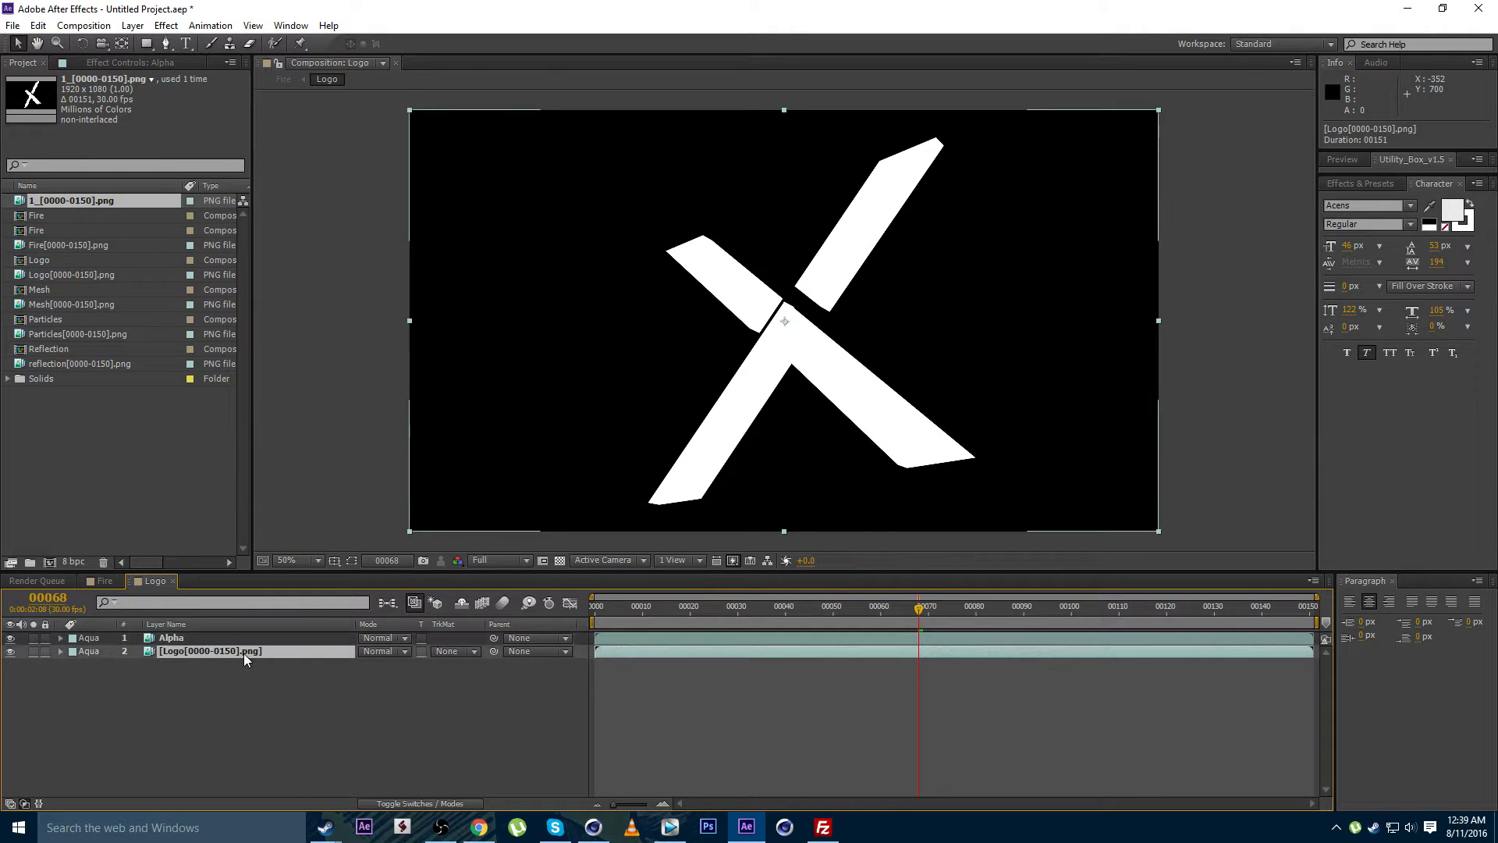
pyautogui.click(451, 652)
pyautogui.click(514, 734)
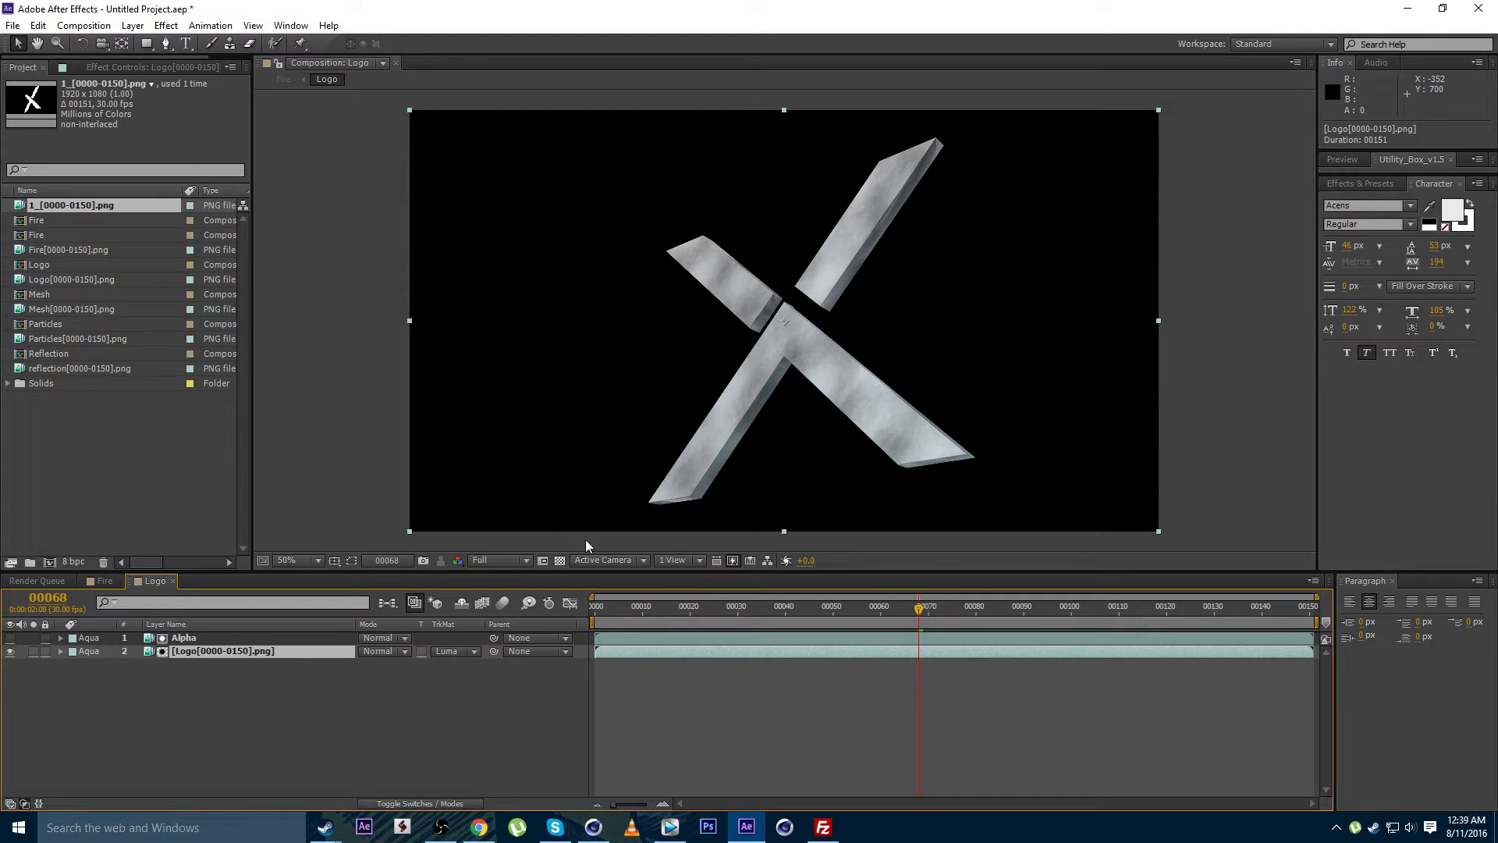
pyautogui.click(560, 562)
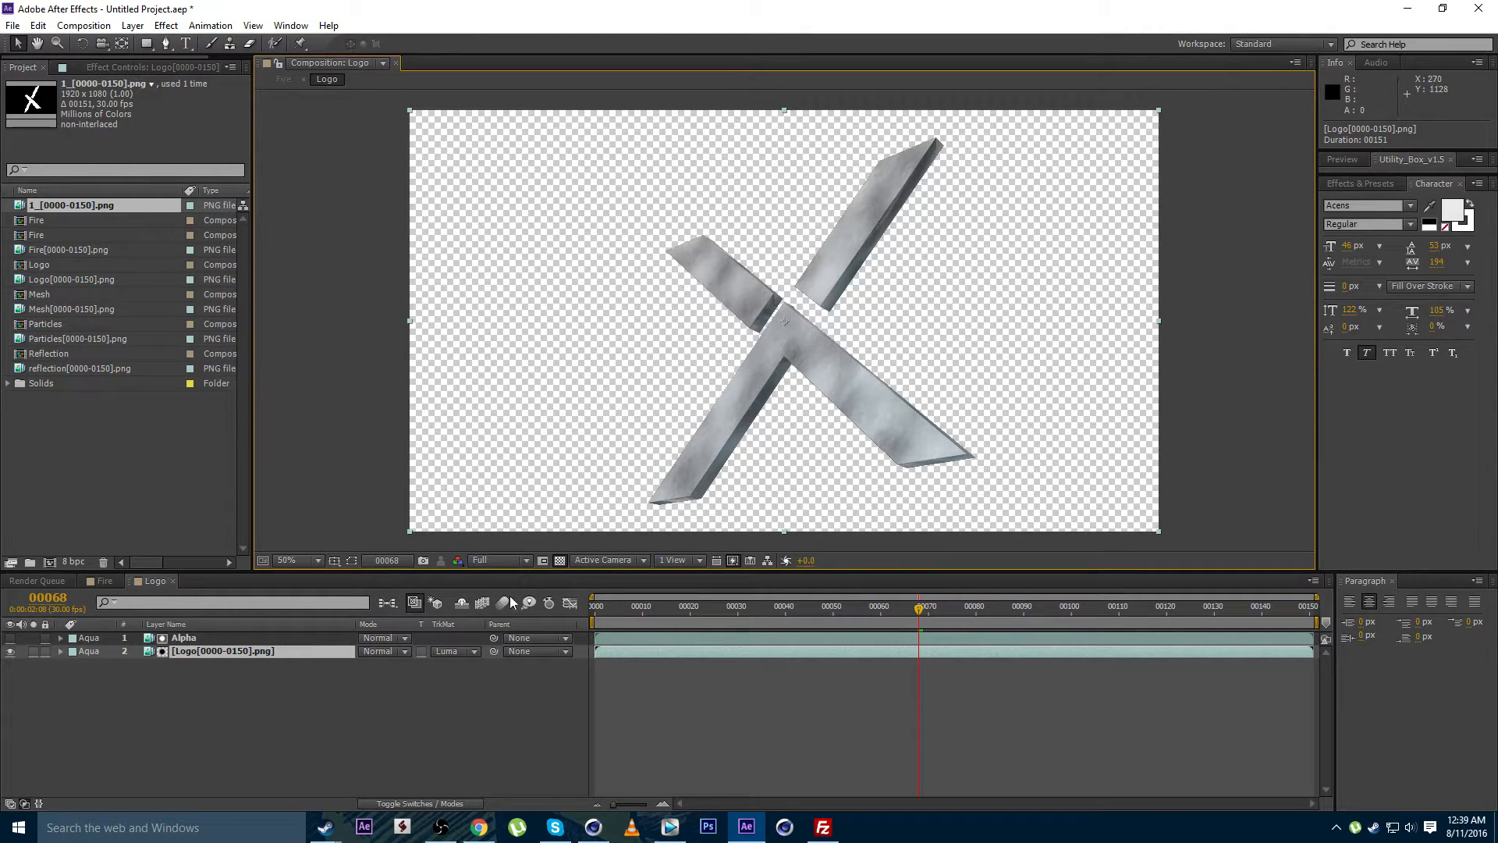
# Toggle the timeline between the switches and modes columns and reselect Luma Matte "Alpha" for the logo footage
pyautogui.click(447, 651)
pyautogui.click(464, 728)
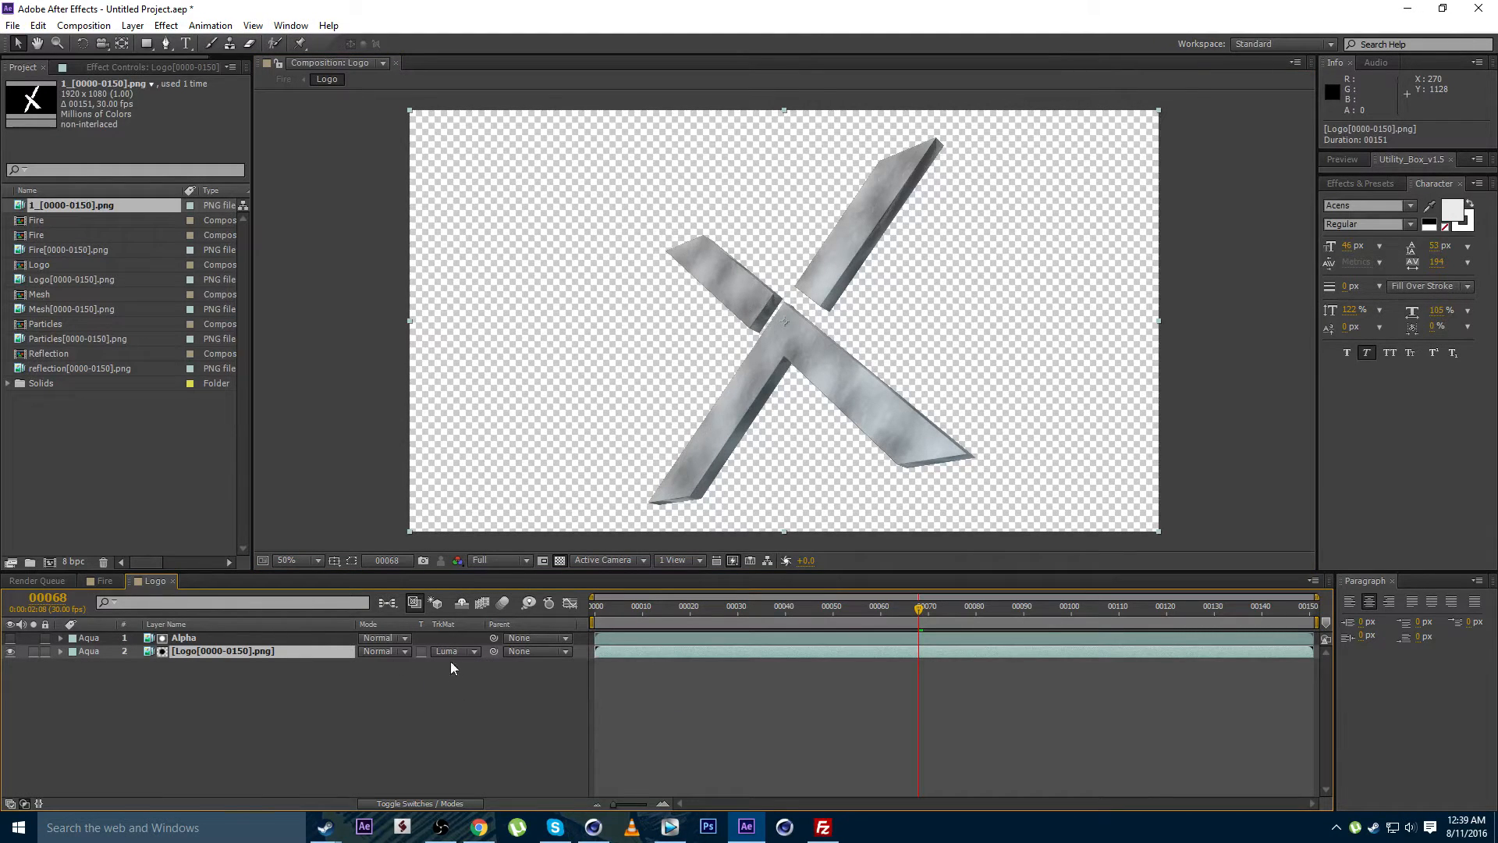
pyautogui.press('F4')
pyautogui.press('F4')
pyautogui.press('F4')
pyautogui.press('F4')
pyautogui.click(447, 652)
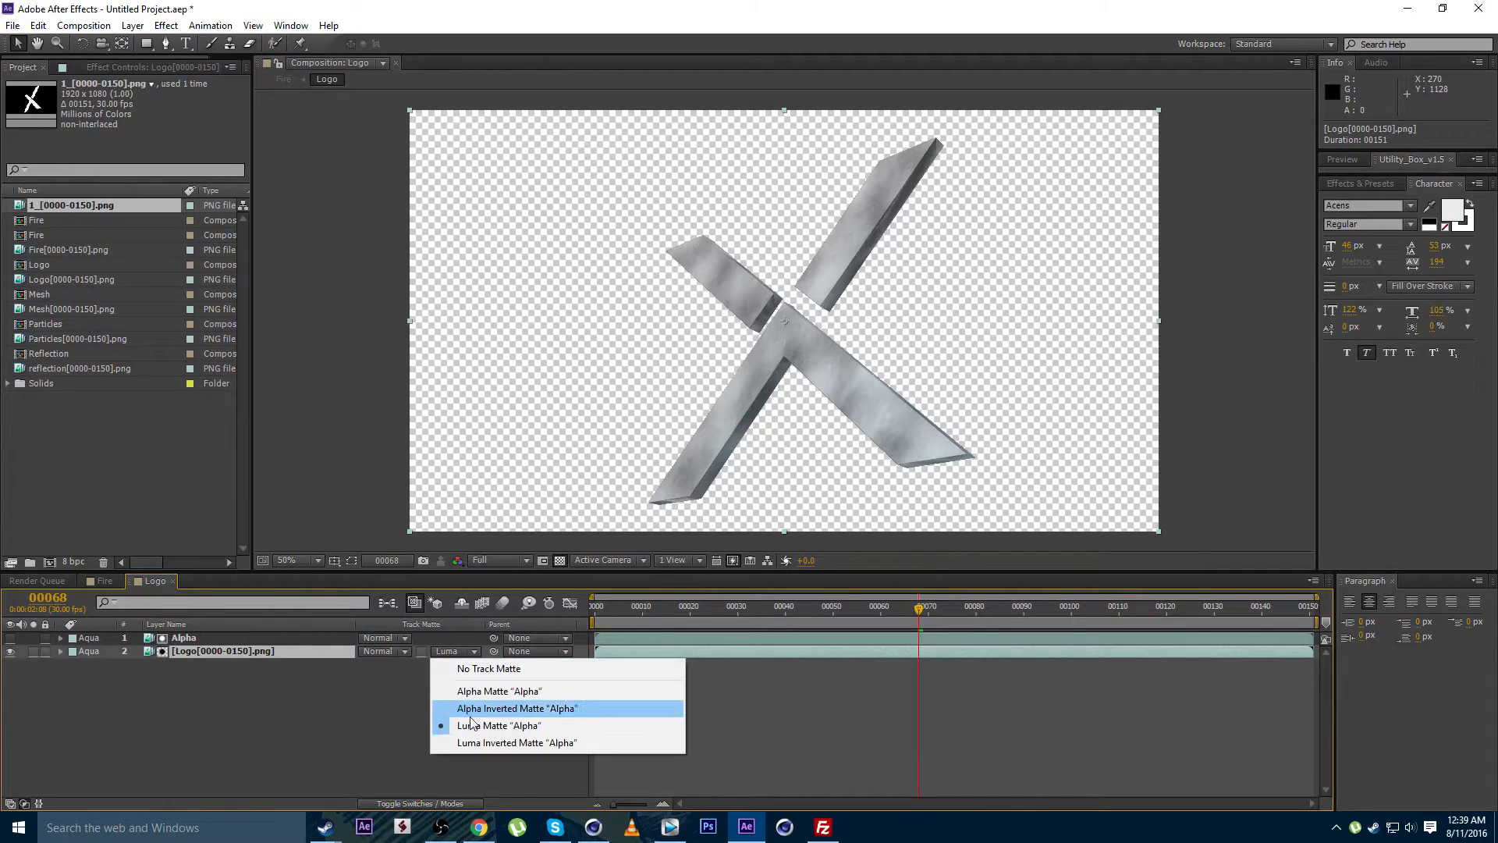
pyautogui.click(493, 725)
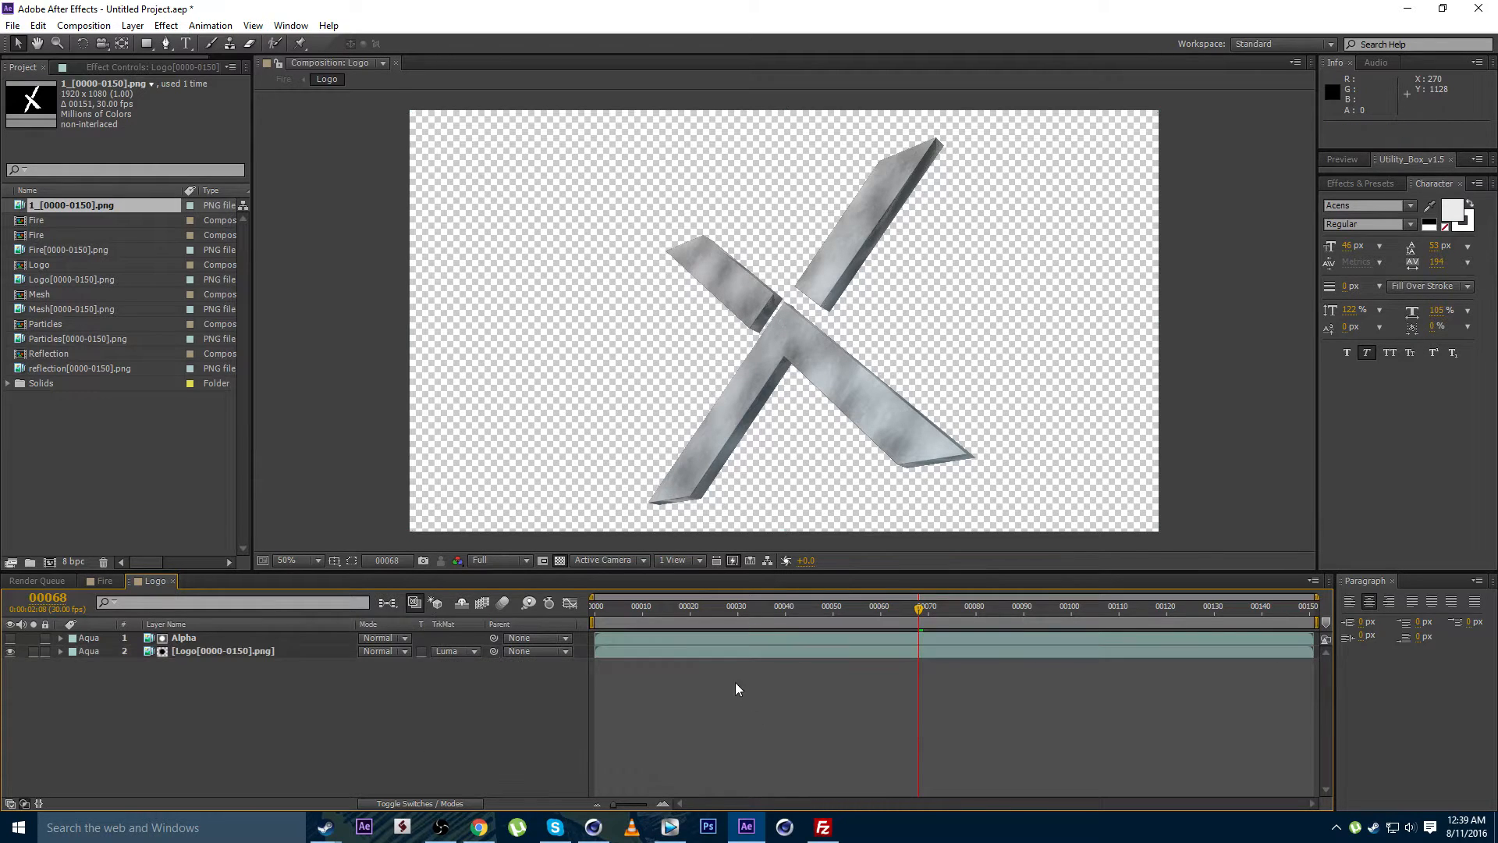
# Return to the main Fire composition and rename it Main_Comp in its composition settings
pyautogui.click(105, 581)
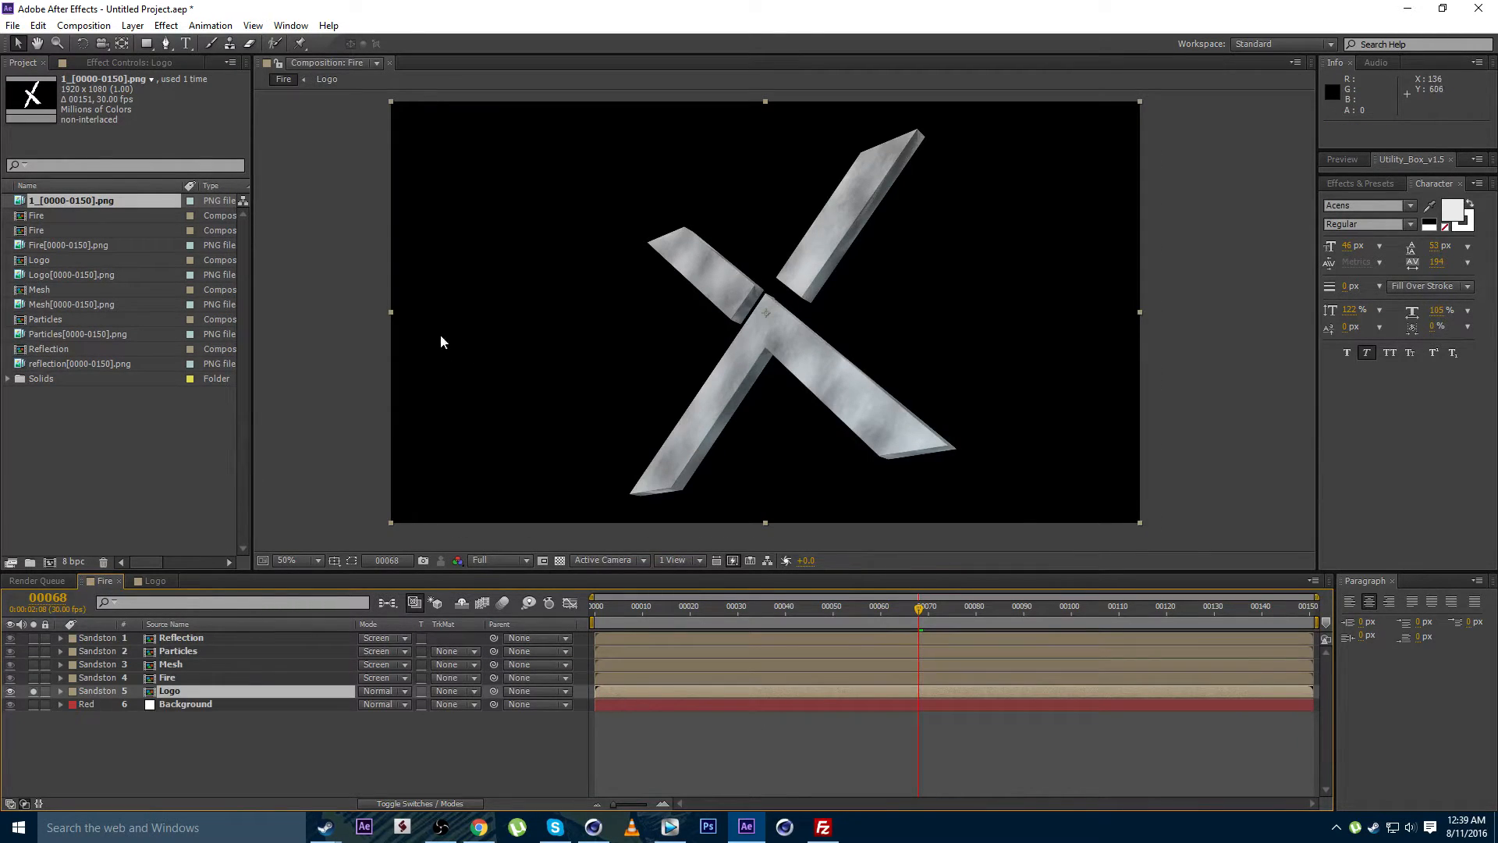
pyautogui.click(95, 27)
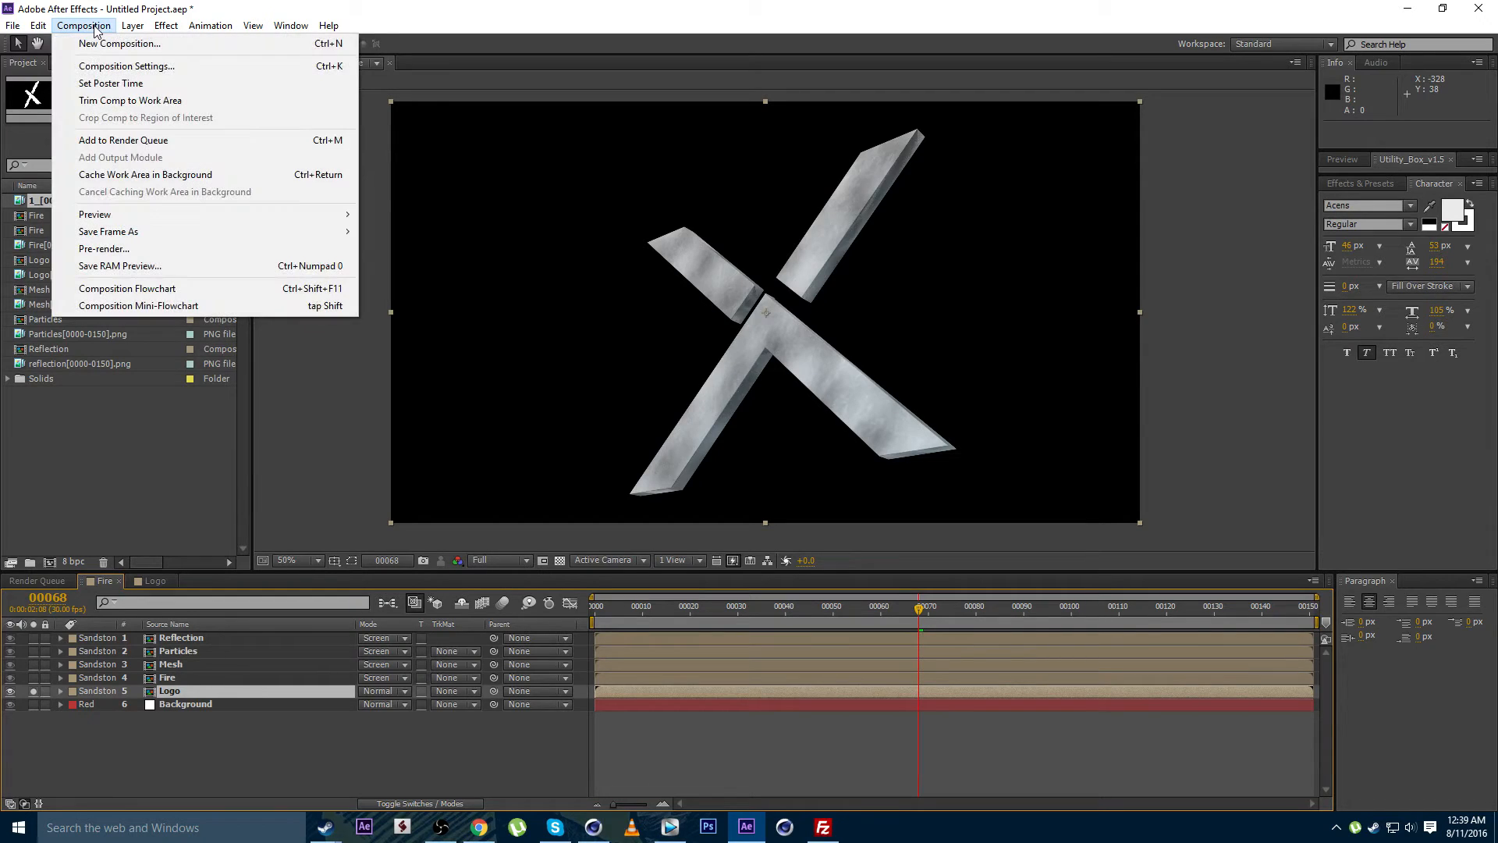
pyautogui.click(125, 67)
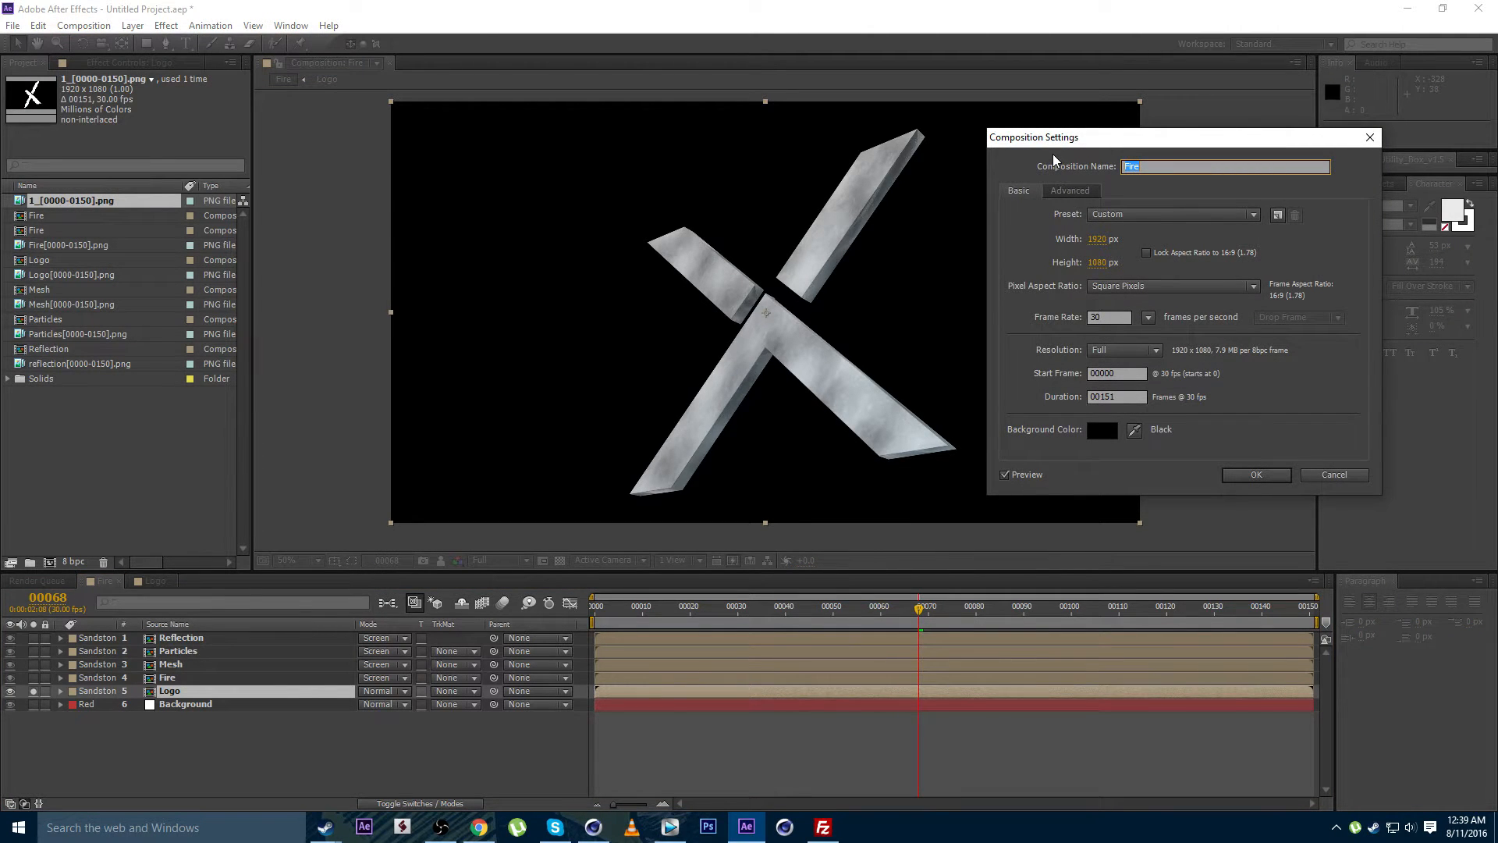
pyautogui.write('Main_Comp')
pyautogui.press('Return')
pyautogui.click(698, 714)
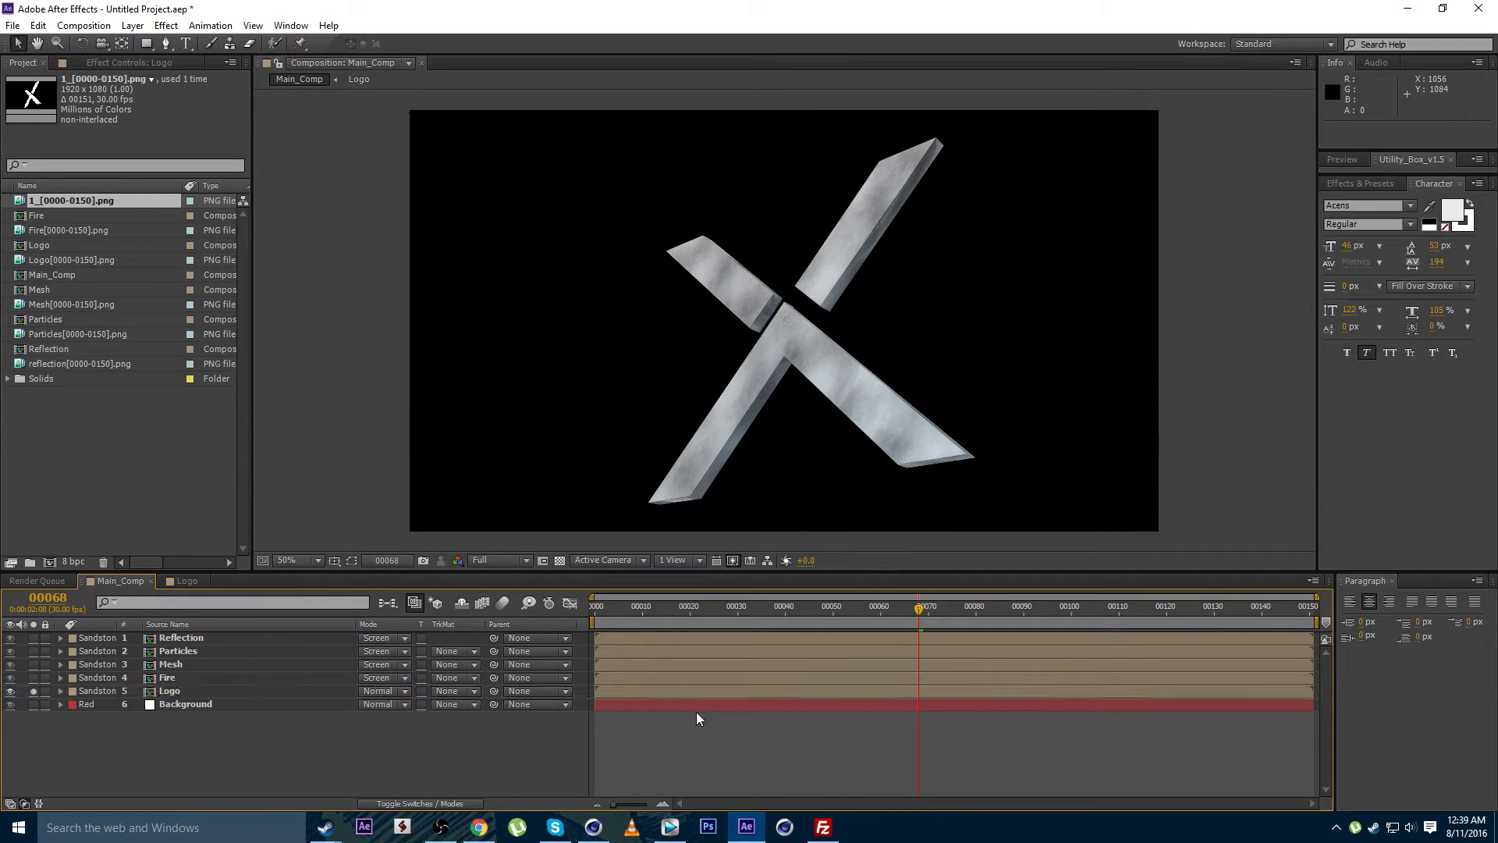
# Turn off solo on the Logo layer, select the Background layer and move the current time to frame 88
pyautogui.click(33, 692)
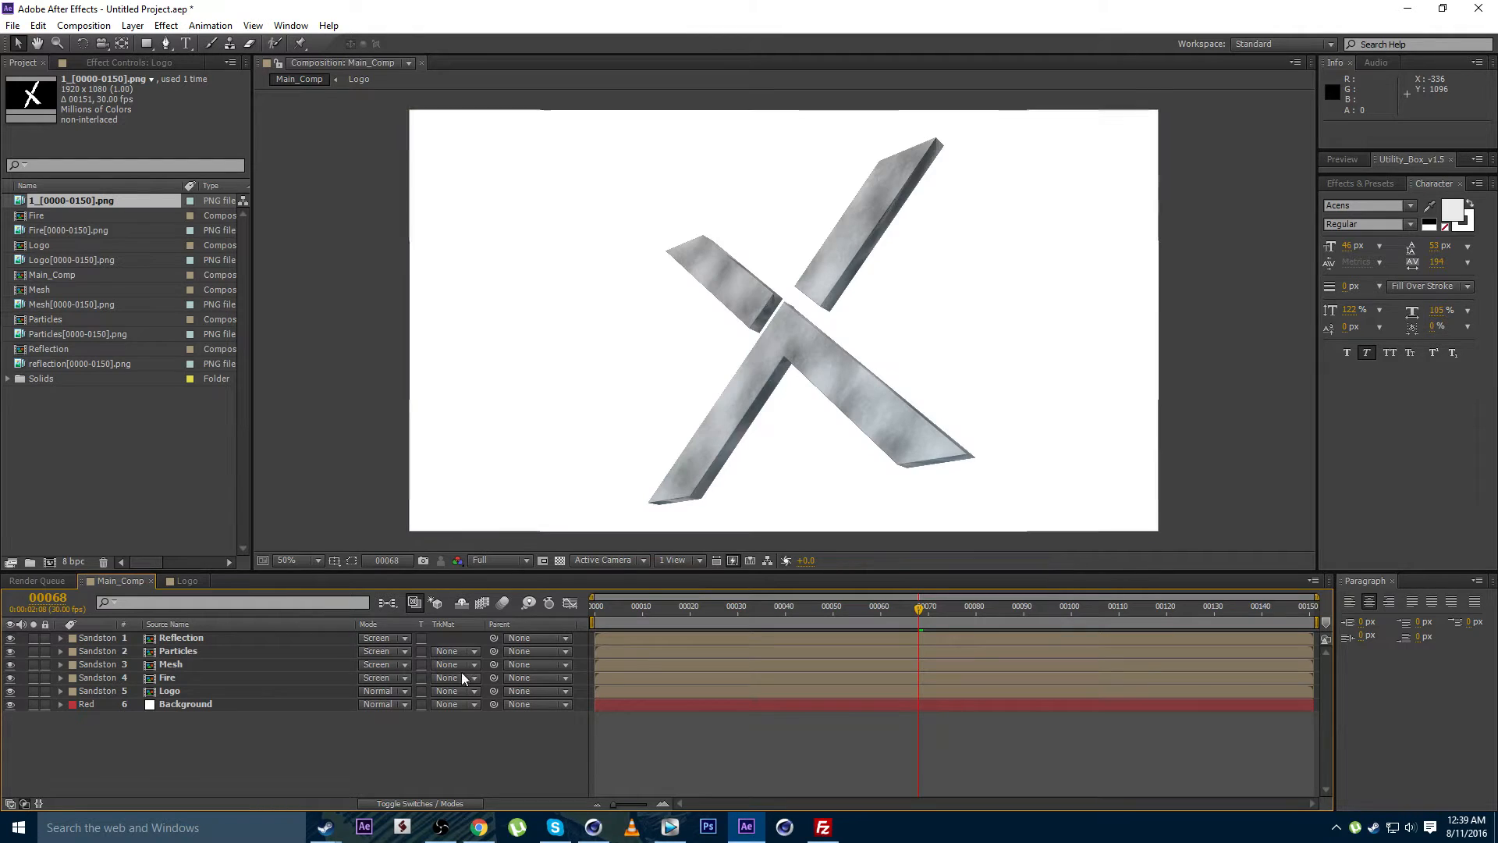
pyautogui.moveTo(719, 404); pyautogui.dragTo(655, 384)
pyautogui.click(201, 701)
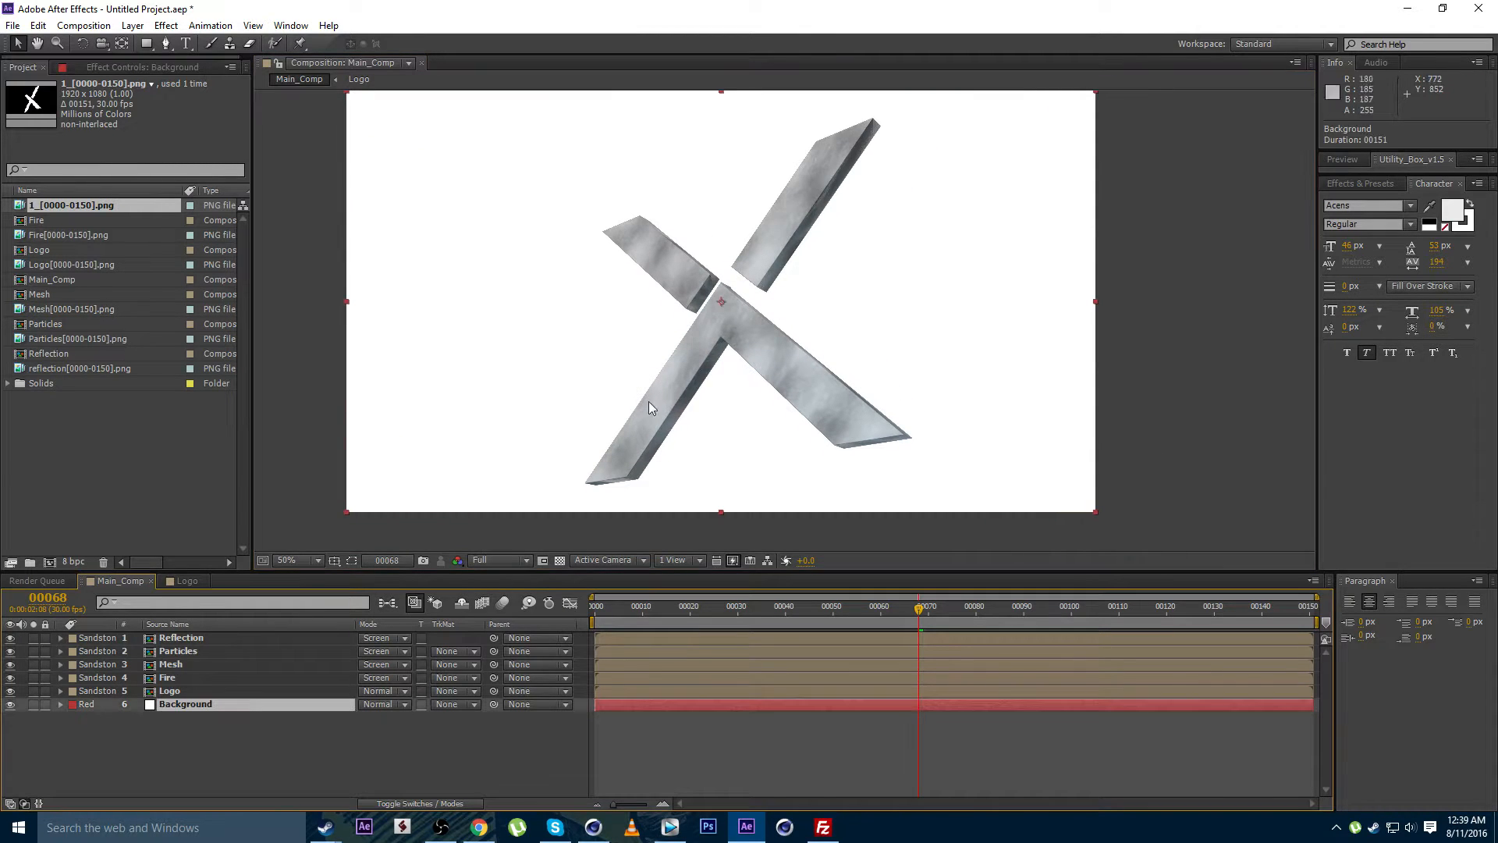
pyautogui.moveTo(579, 243); pyautogui.dragTo(594, 255)
pyautogui.moveTo(923, 608); pyautogui.dragTo(1014, 620)
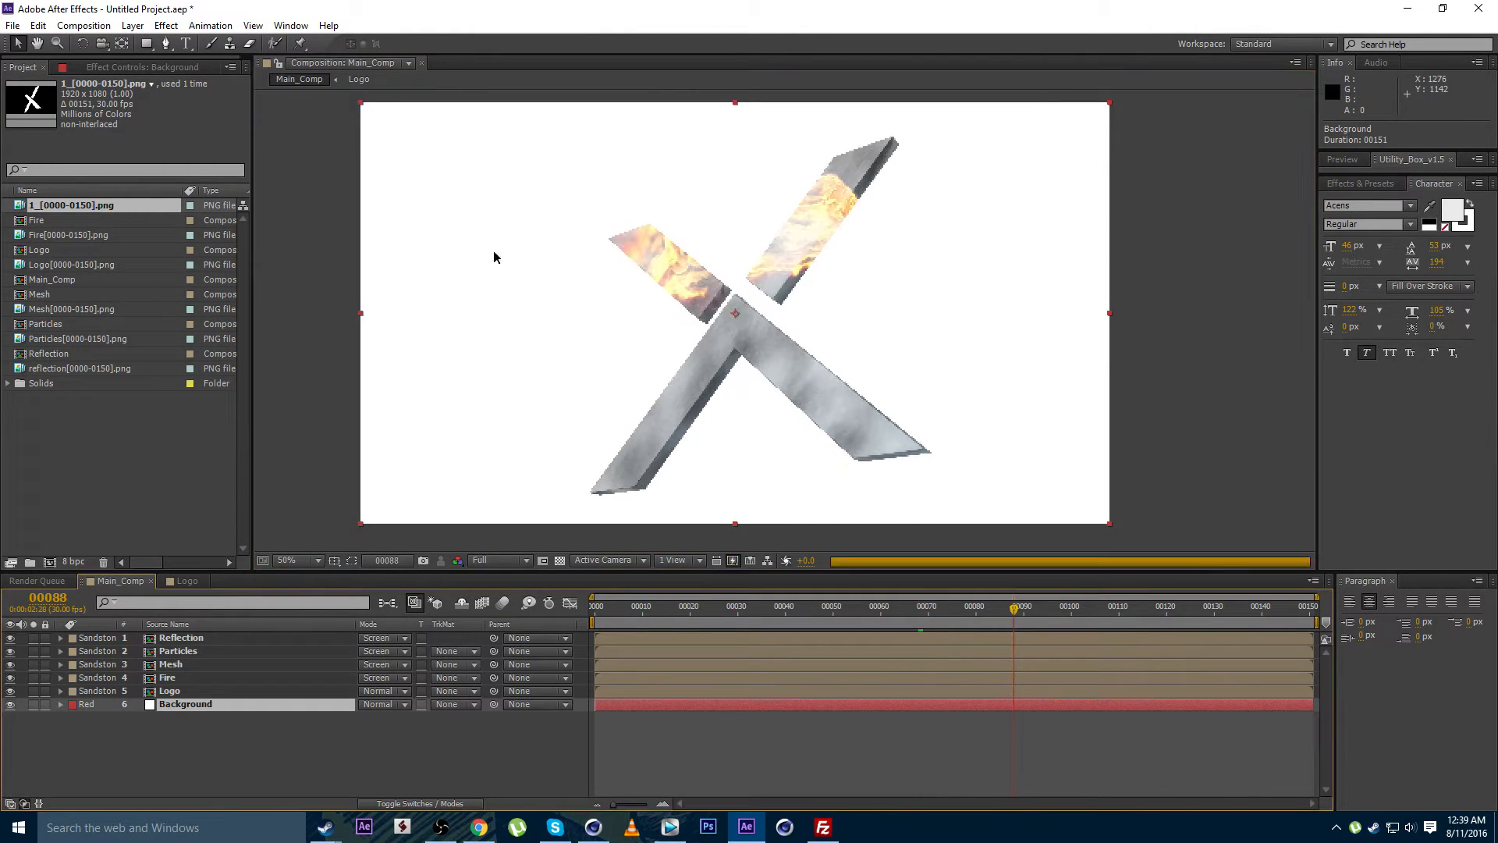
# Apply the Ramp effect to the Background layer and set its ramp shape to Radial Ramp
pyautogui.click(167, 26)
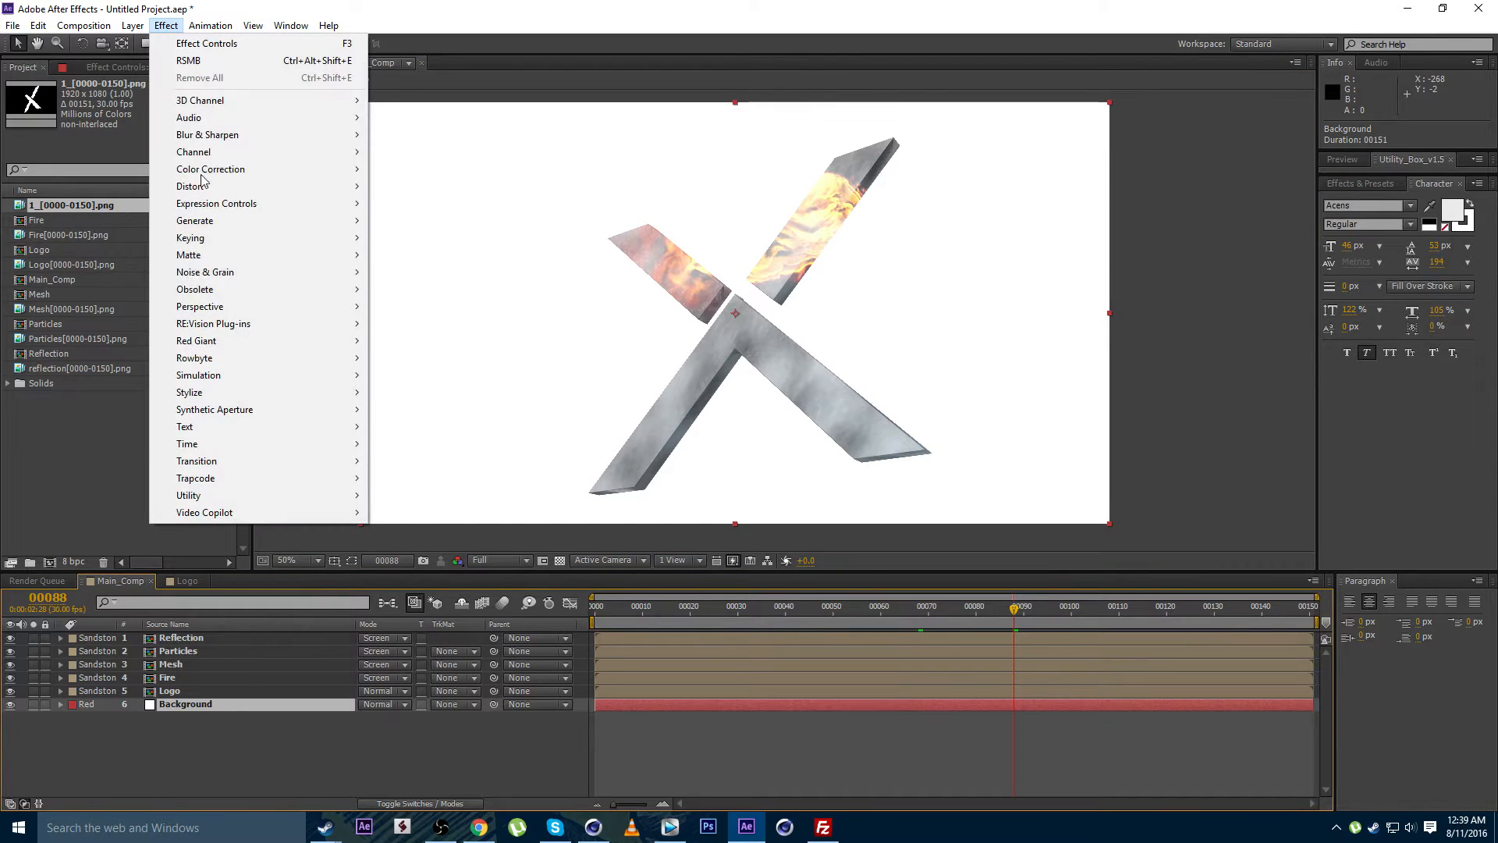
pyautogui.moveTo(257, 221)
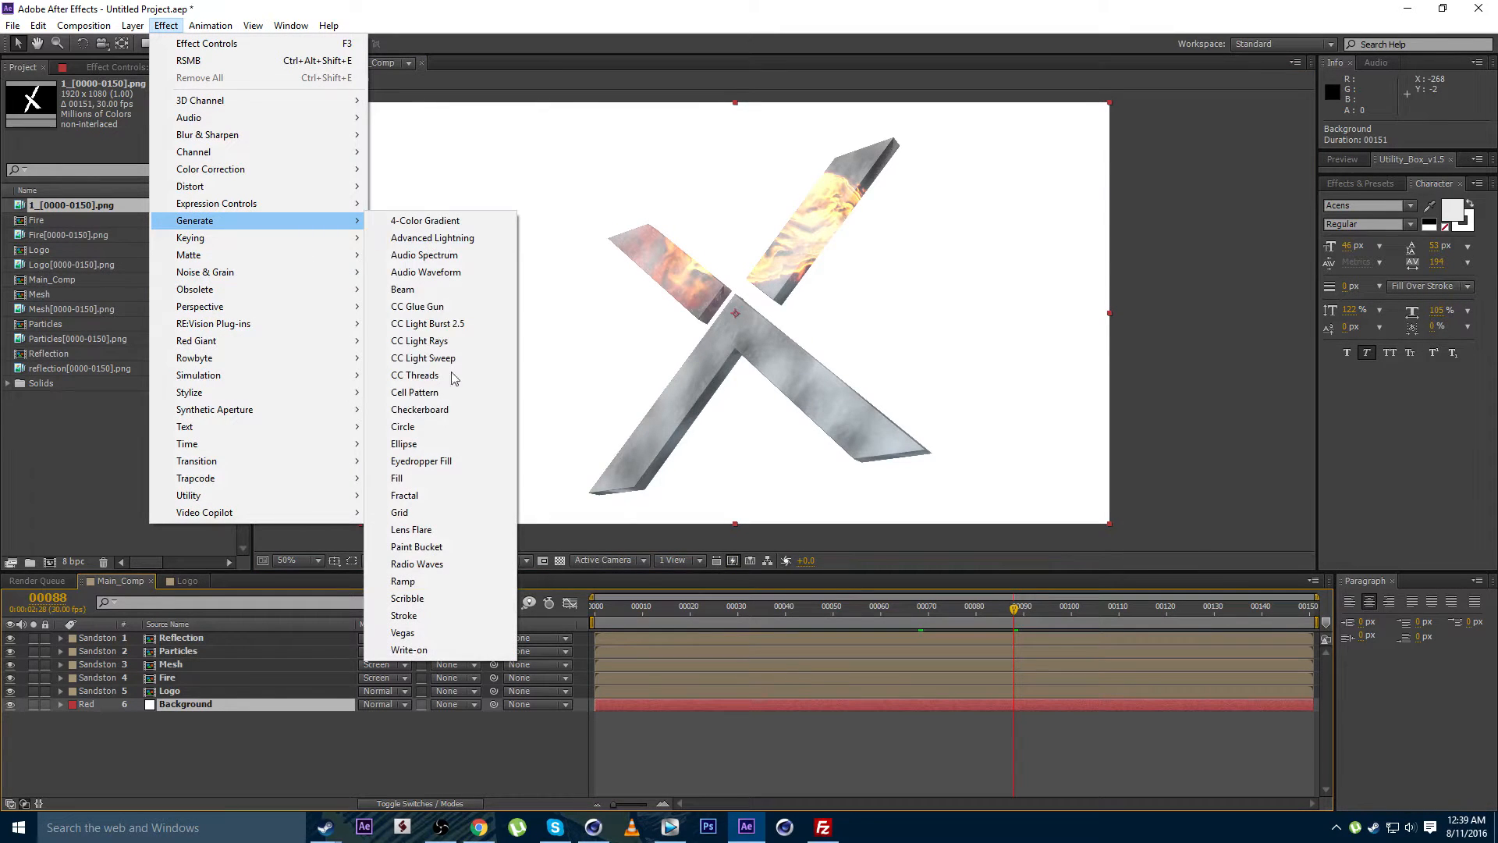
pyautogui.click(404, 582)
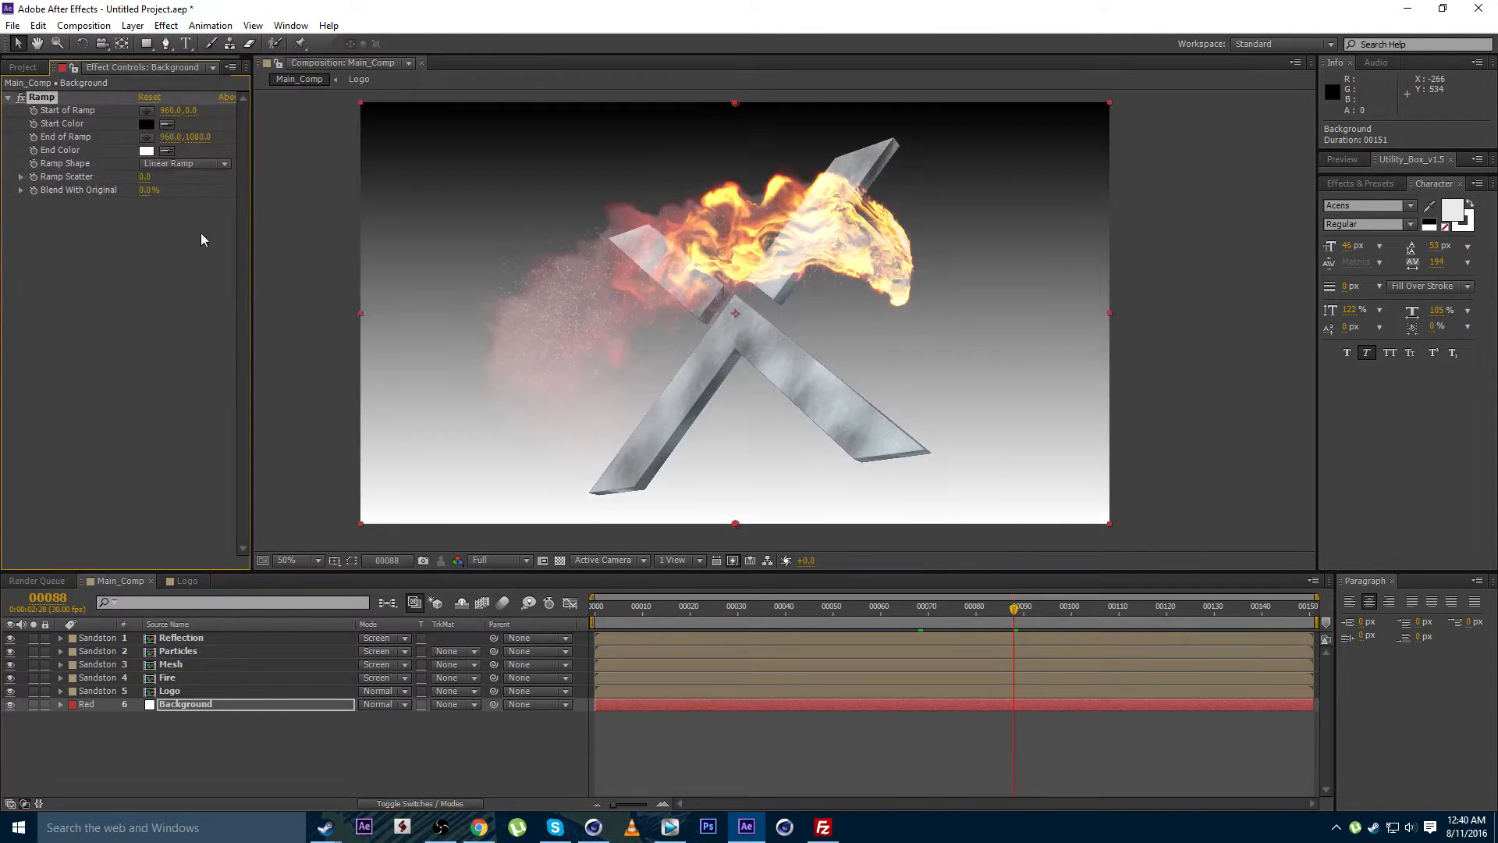
pyautogui.click(152, 163)
pyautogui.click(174, 199)
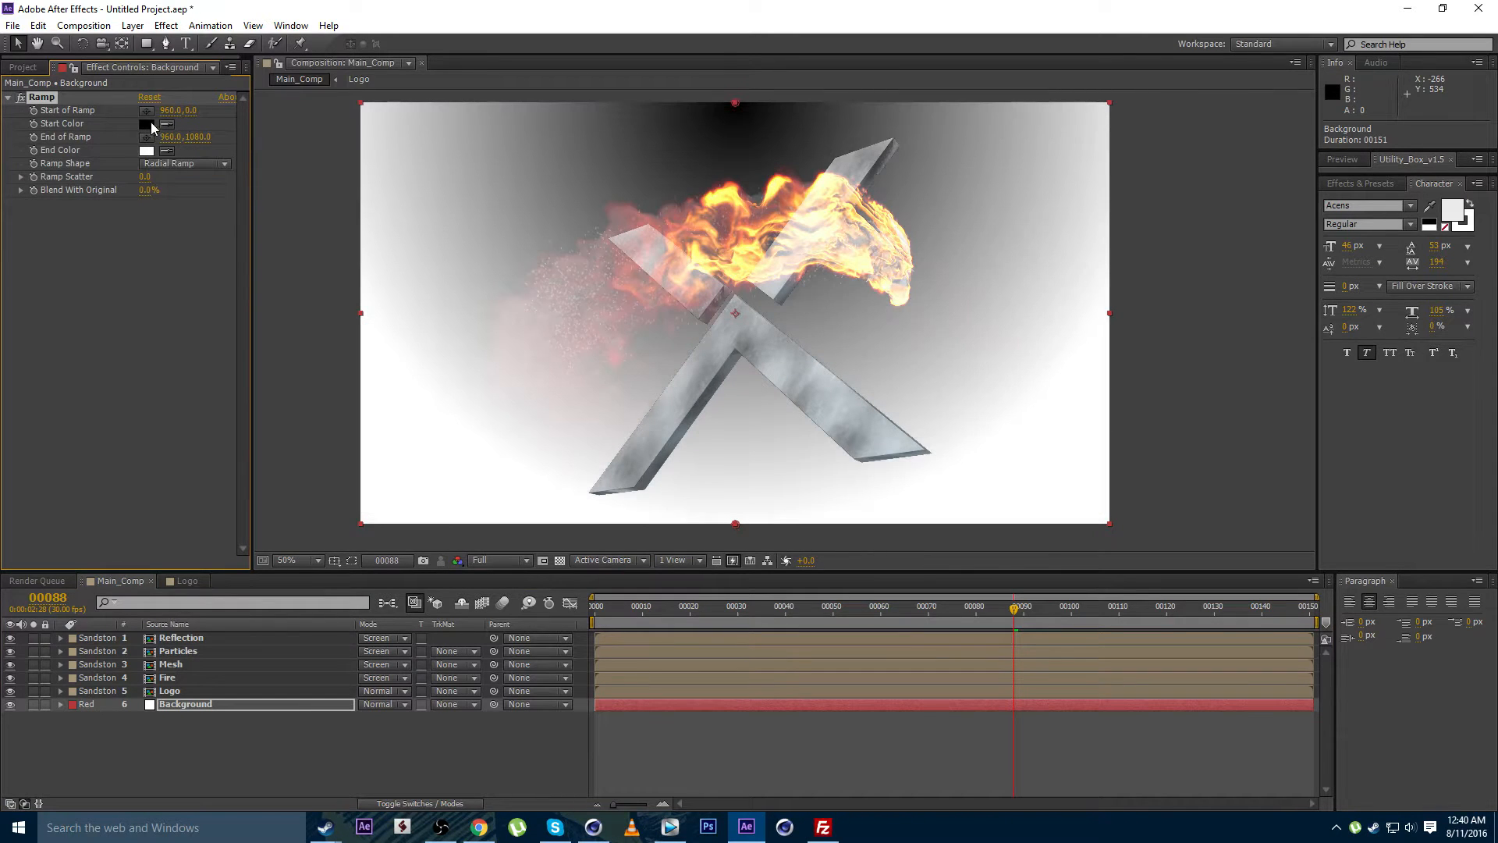
# Set the Background ramp's start color to bright blue and its end color to black
pyautogui.click(151, 122)
pyautogui.click(274, 536)
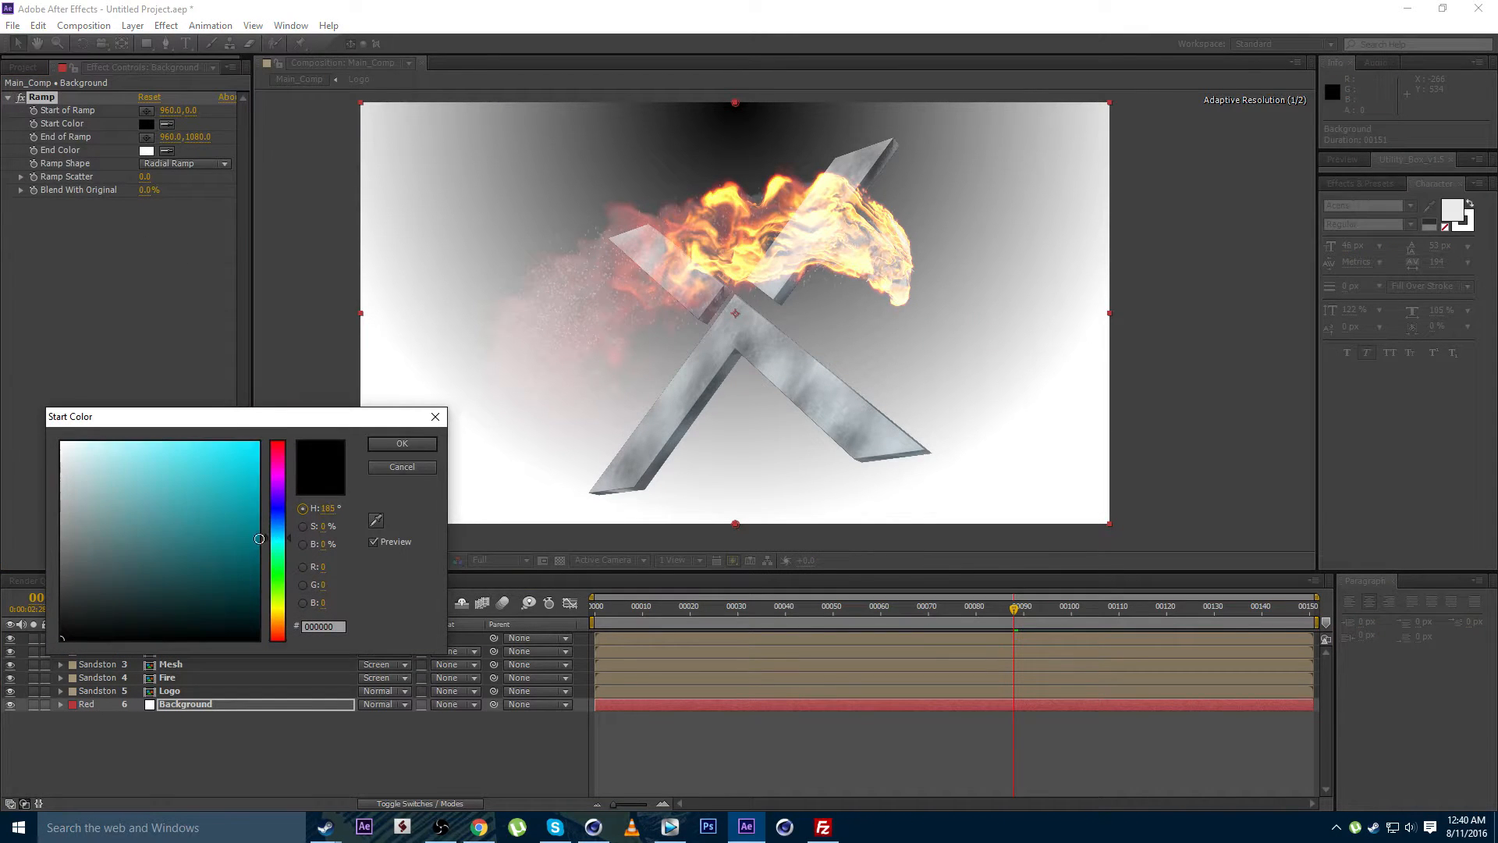
pyautogui.moveTo(259, 540); pyautogui.dragTo(348, 634)
pyautogui.click(402, 443)
pyautogui.click(146, 150)
pyautogui.click(380, 451)
# Move the end of the ramp below the frame to about 960, 1872 and darken the start color to navy
pyautogui.press(',')
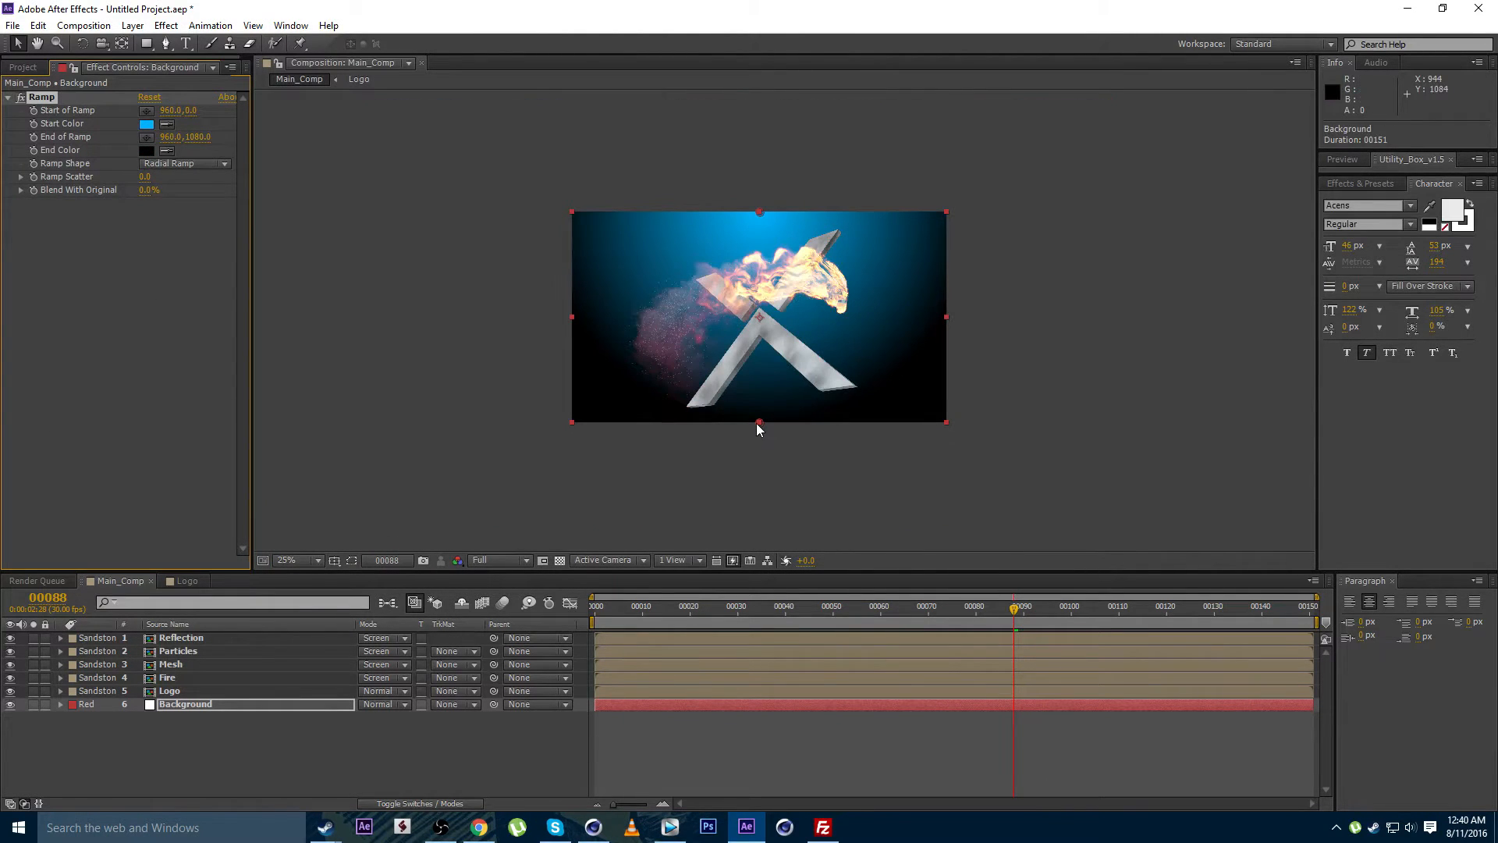
pyautogui.moveTo(759, 423); pyautogui.dragTo(760, 578)
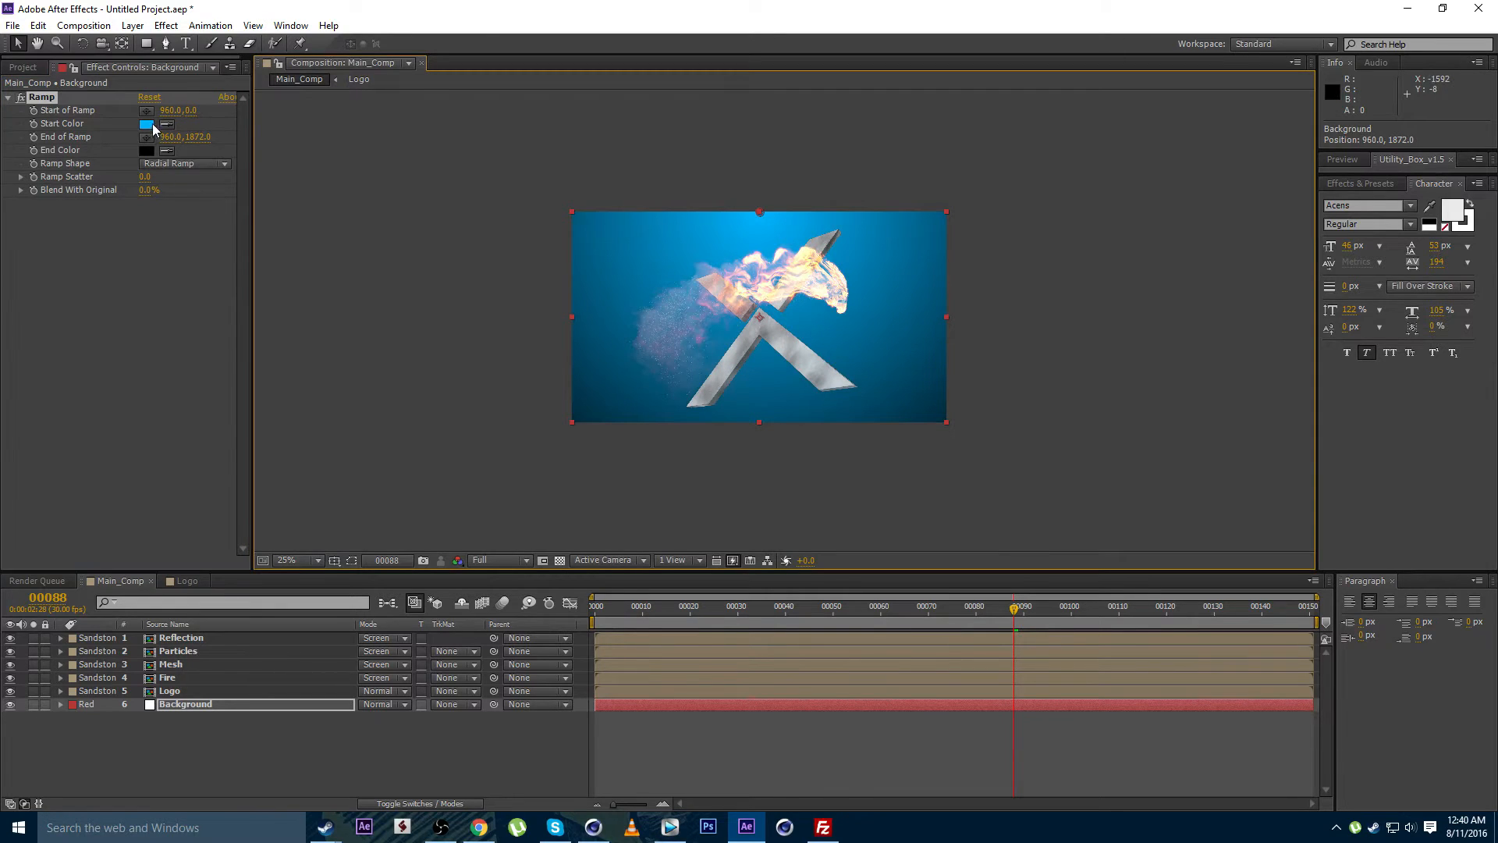
pyautogui.click(146, 124)
pyautogui.moveTo(195, 515); pyautogui.dragTo(206, 596)
pyautogui.click(402, 444)
pyautogui.scroll(2, 625, 361)
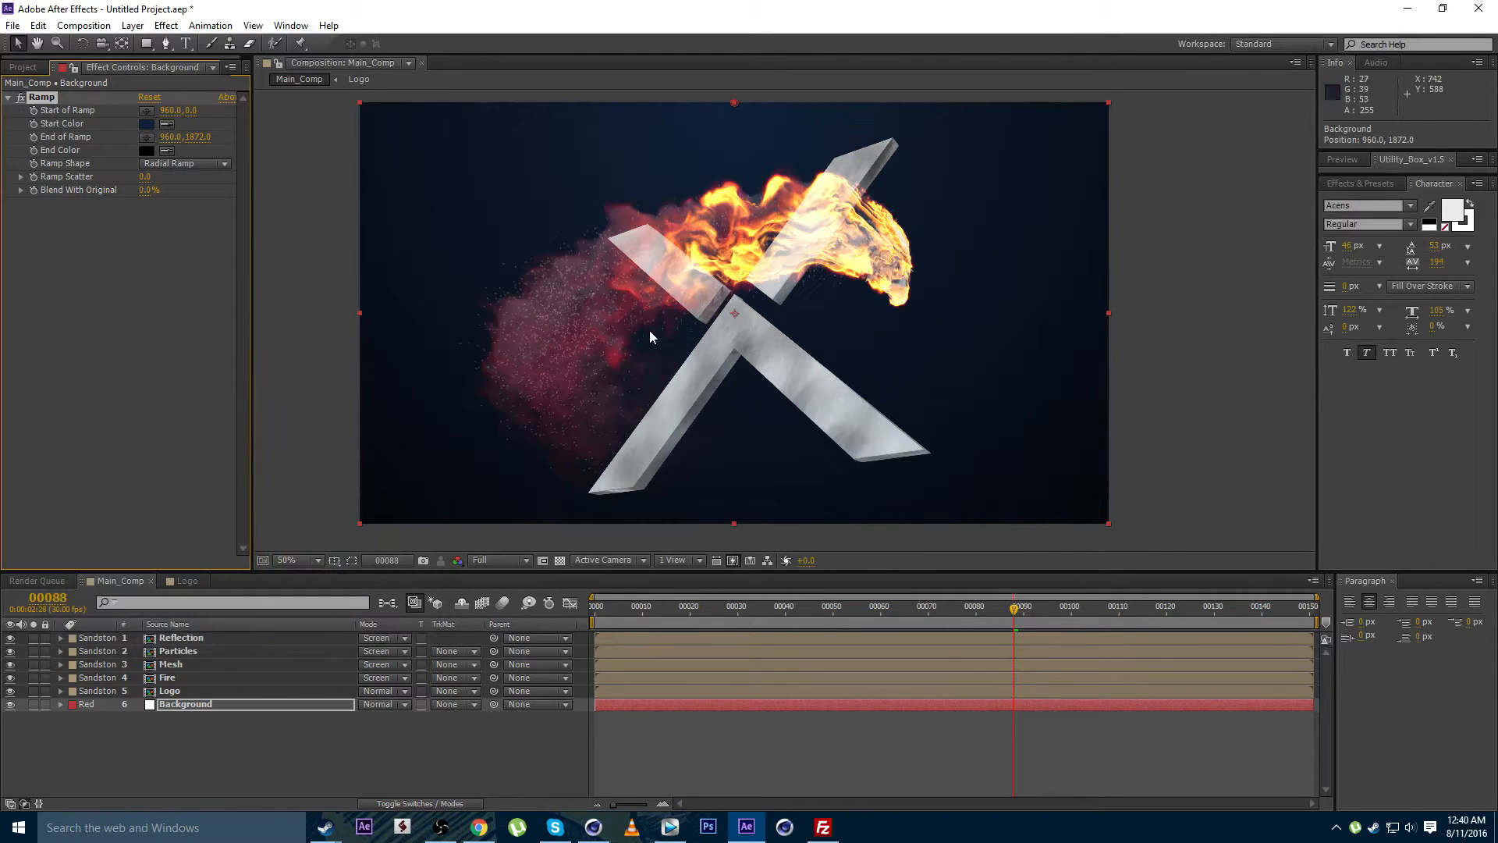
# Move the current time to frame 79 and solo the Logo layer
pyautogui.moveTo(648, 327); pyautogui.dragTo(652, 334)
pyautogui.moveTo(978, 626)
pyautogui.mouseDown()
pyautogui.moveTo(726, 625)
pyautogui.moveTo(957, 638)
pyautogui.moveTo(938, 635)
pyautogui.moveTo(970, 623)
pyautogui.mouseUp()
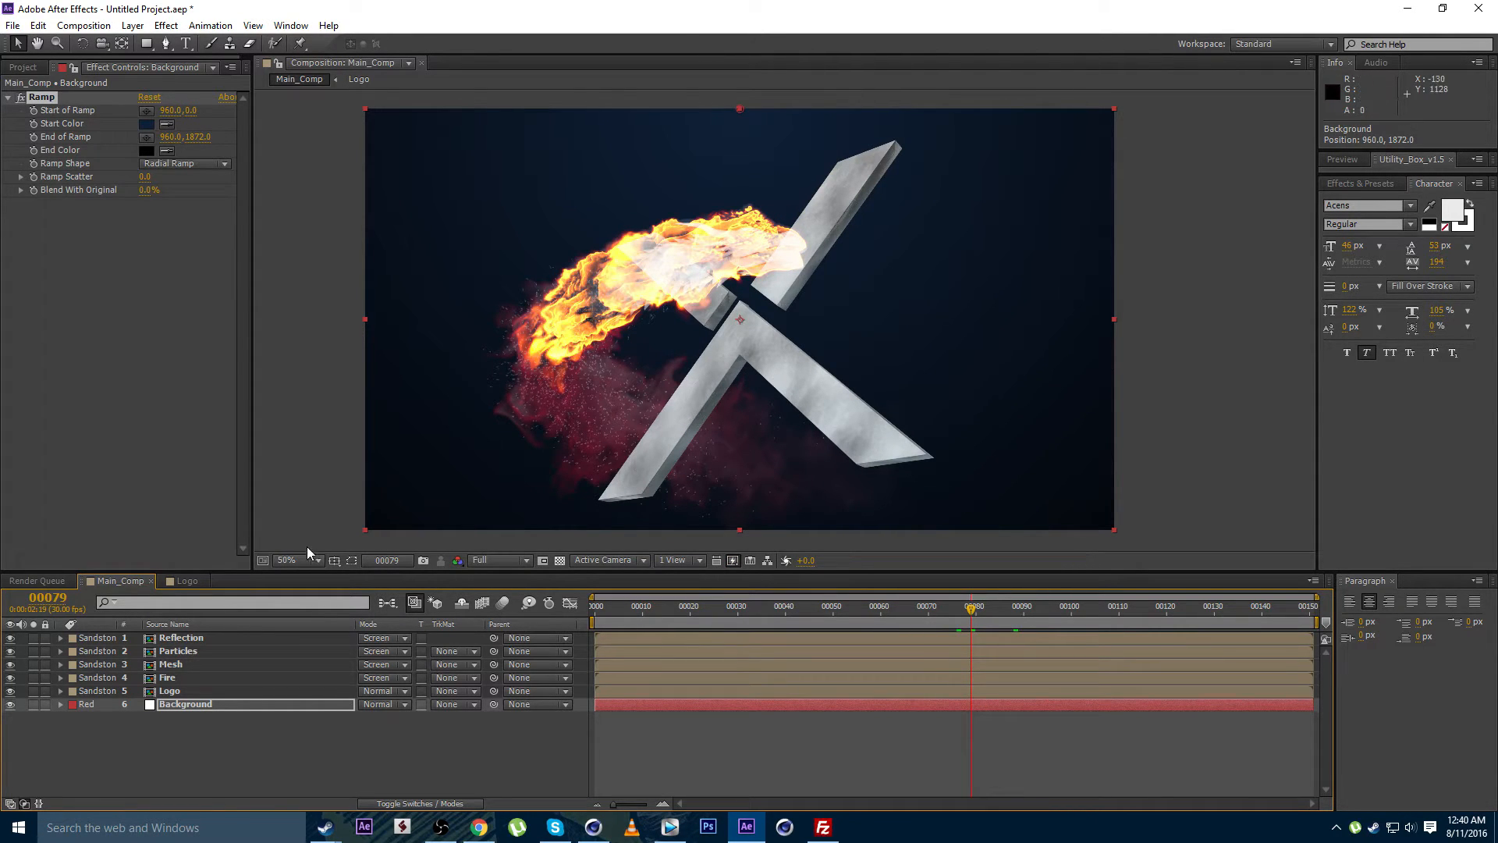
pyautogui.click(180, 691)
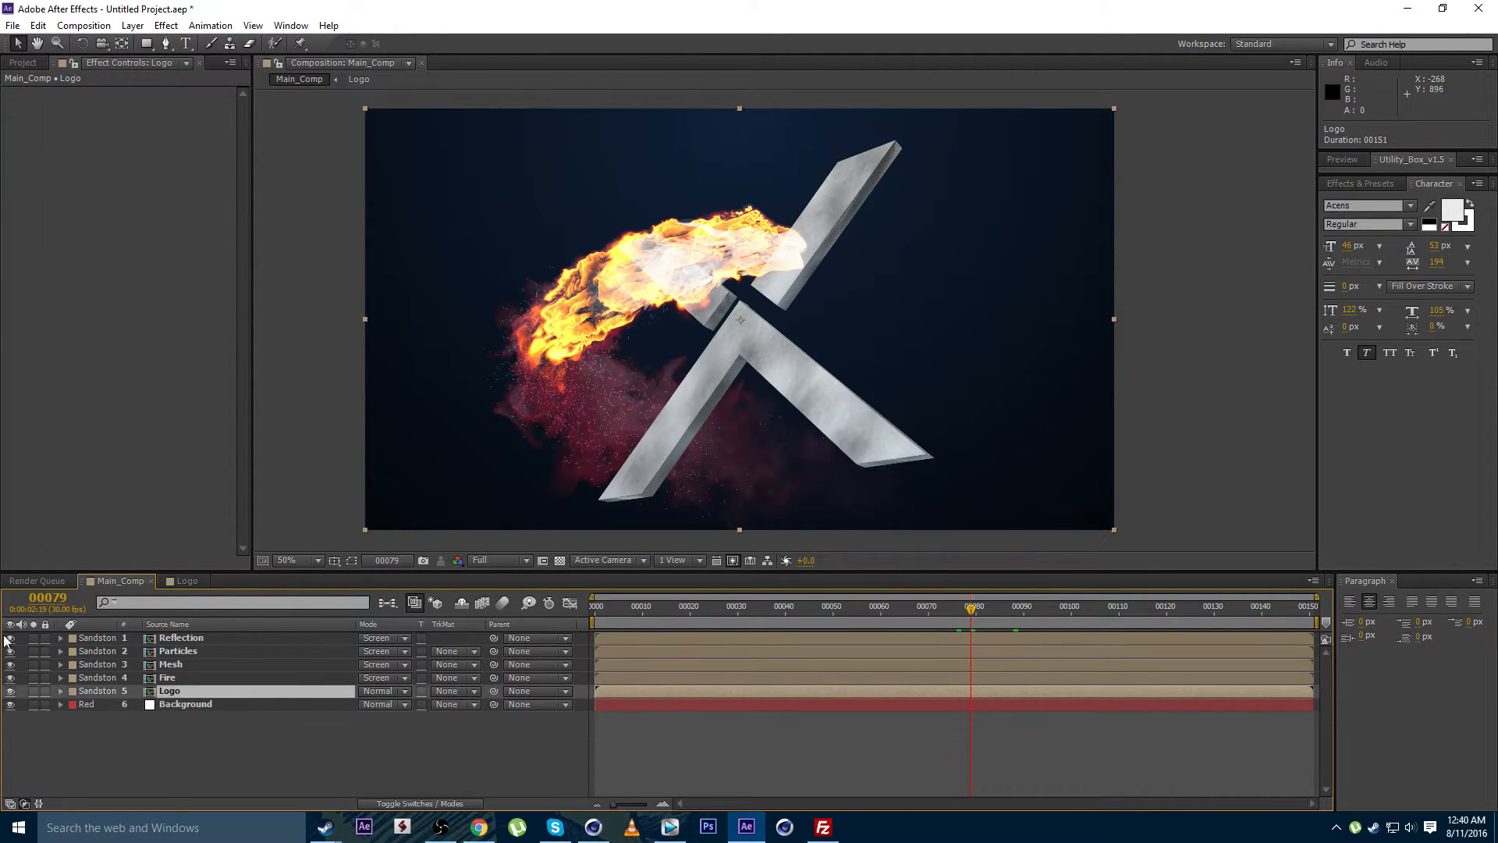
pyautogui.click(34, 691)
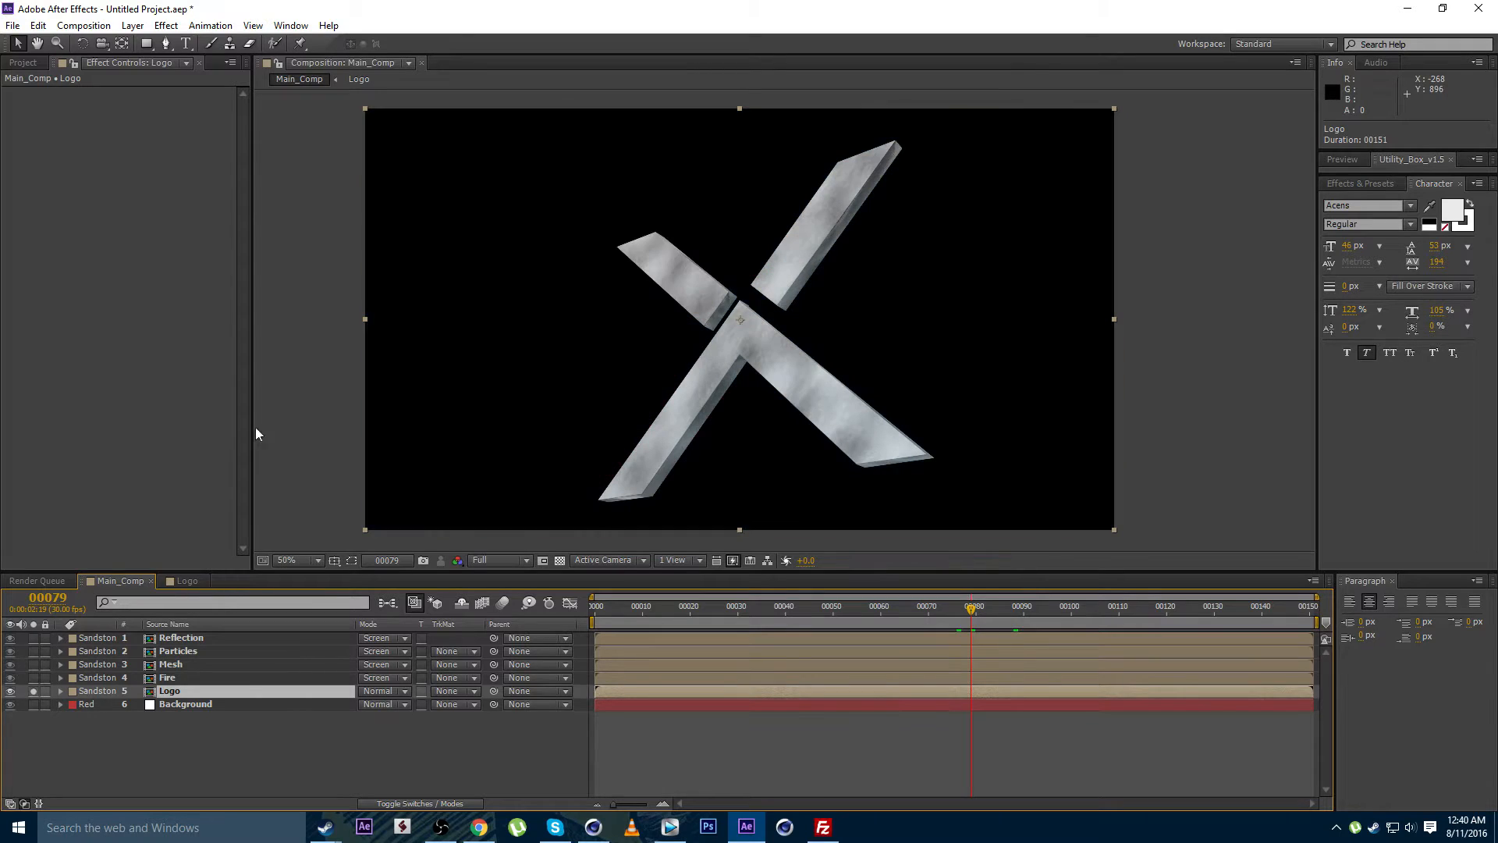
# Apply the Curves effect to the Logo layer and bend its RGB curve into a contrast-boosting S shape
pyautogui.click(168, 25)
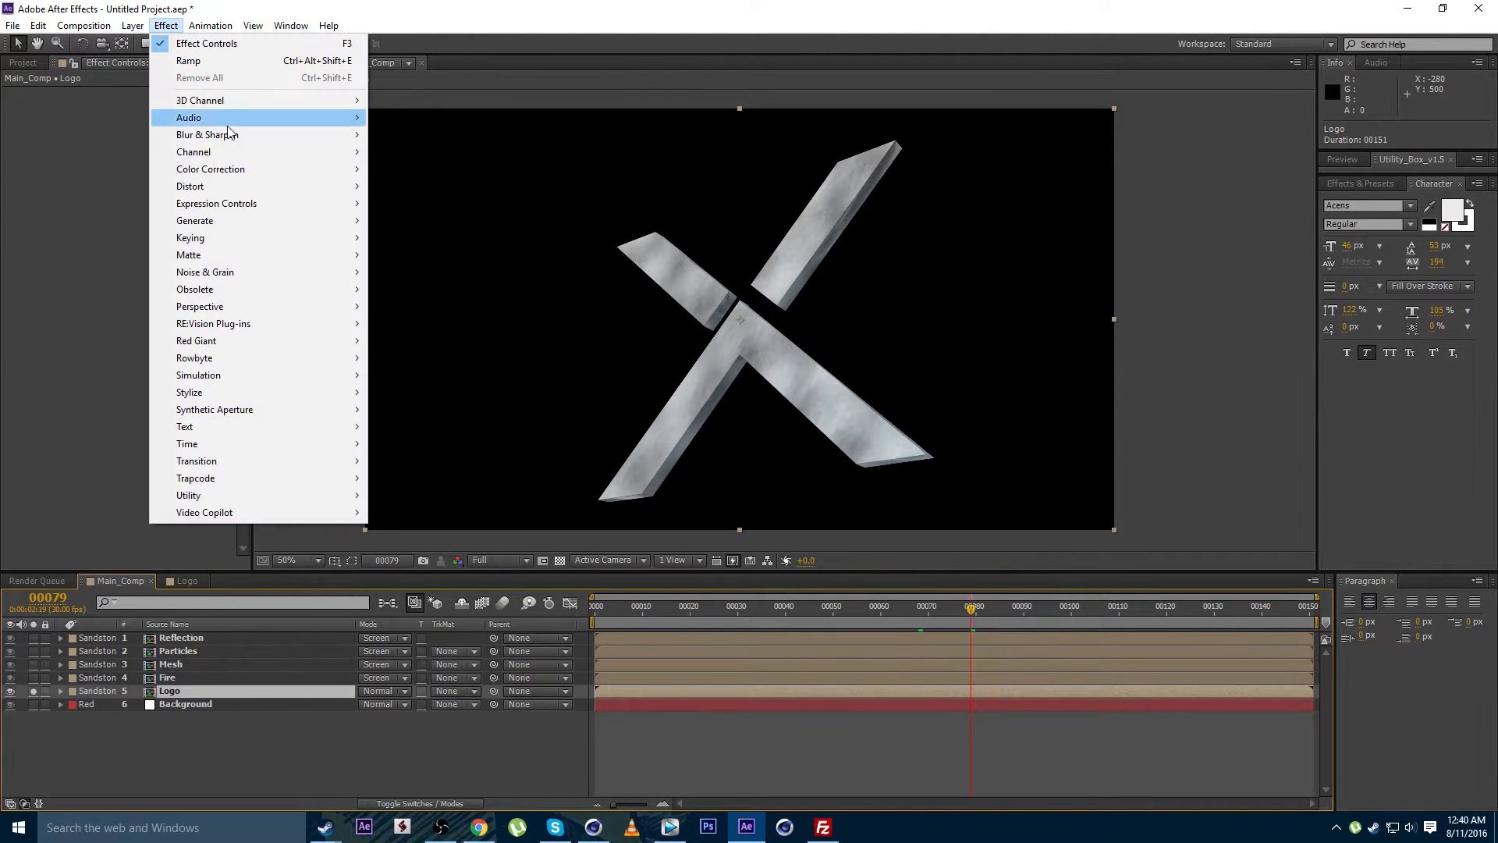
pyautogui.moveTo(234, 169)
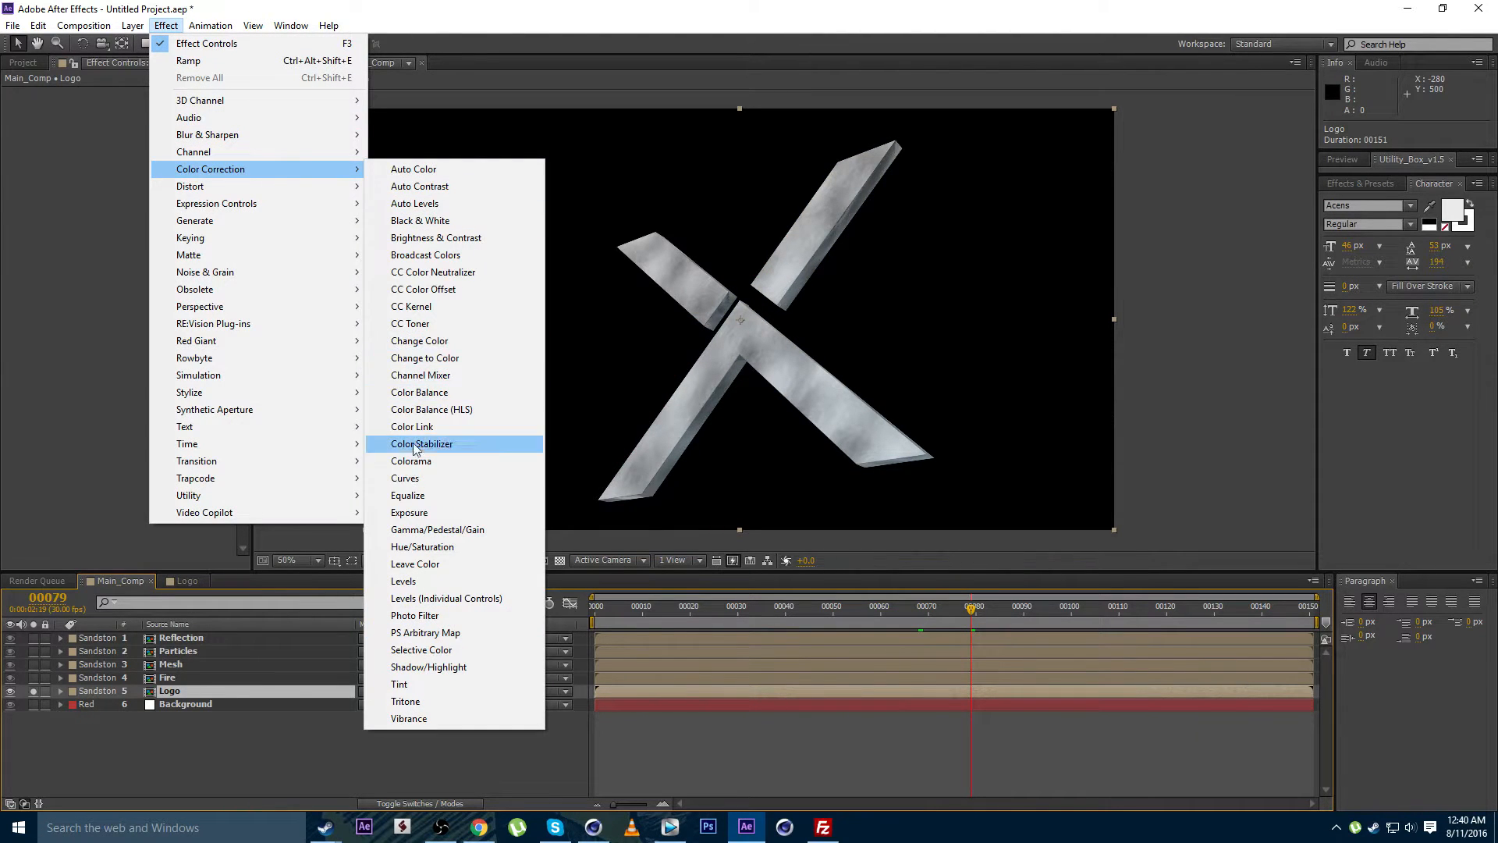
pyautogui.click(420, 479)
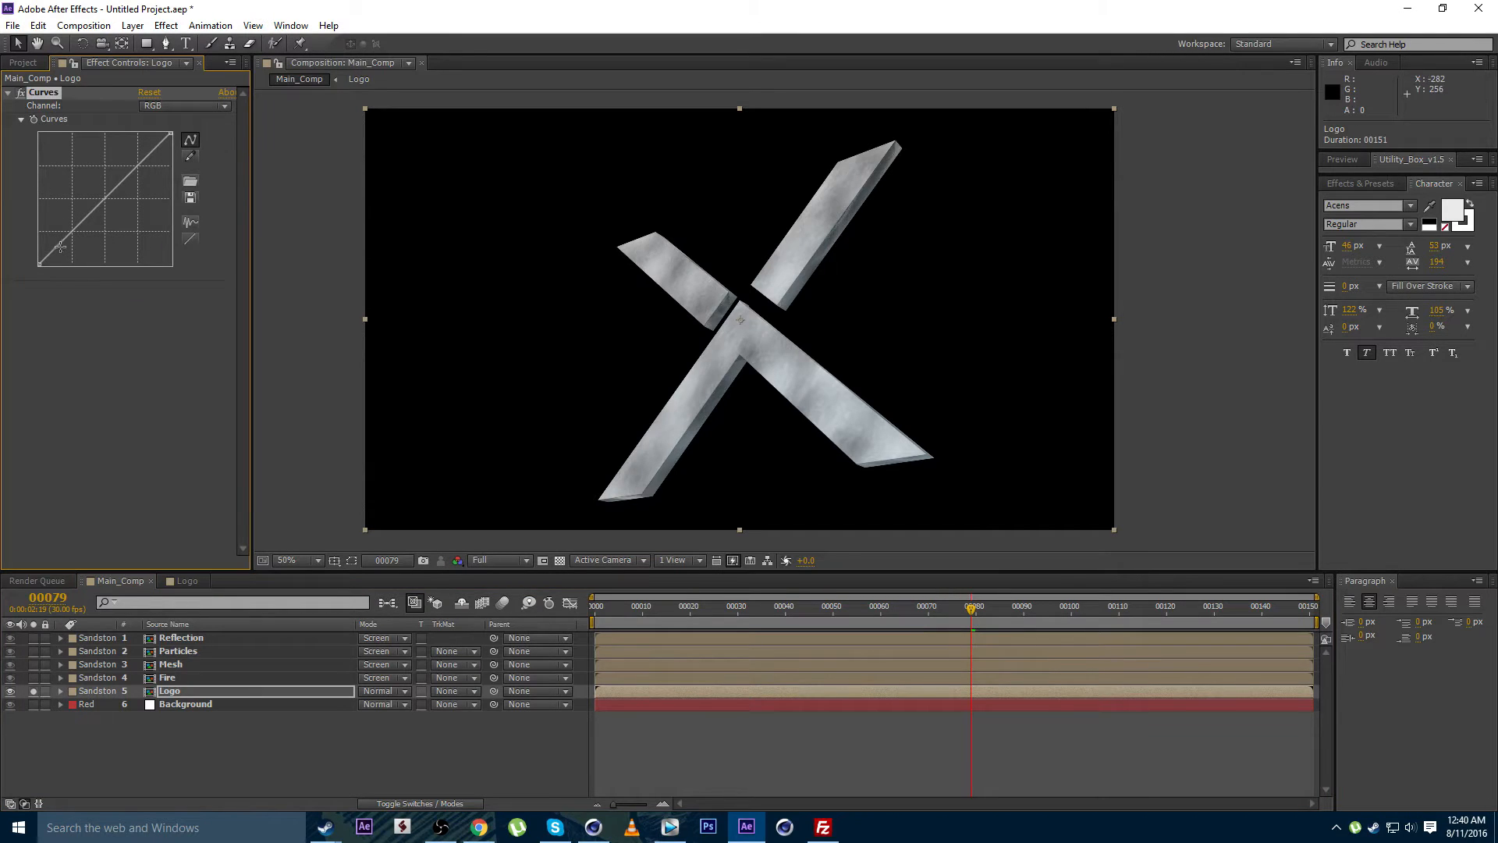
pyautogui.moveTo(61, 248); pyautogui.dragTo(71, 251)
pyautogui.moveTo(154, 154); pyautogui.dragTo(151, 147)
# Tint the logo cooler by raising the Blue curve's black point and slightly lowering the Red curve's white point
pyautogui.click(166, 106)
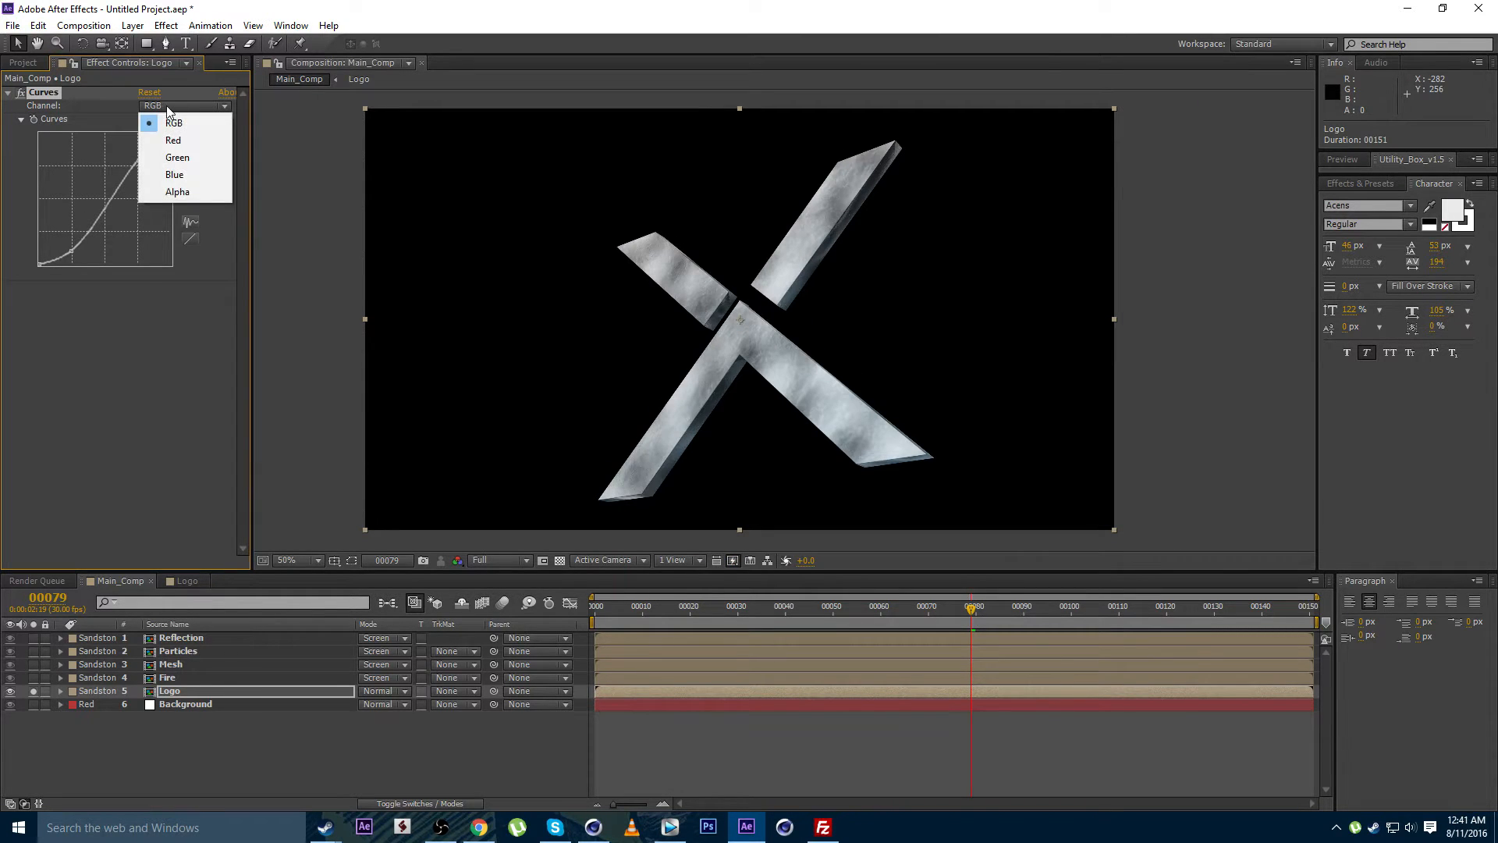
pyautogui.click(169, 176)
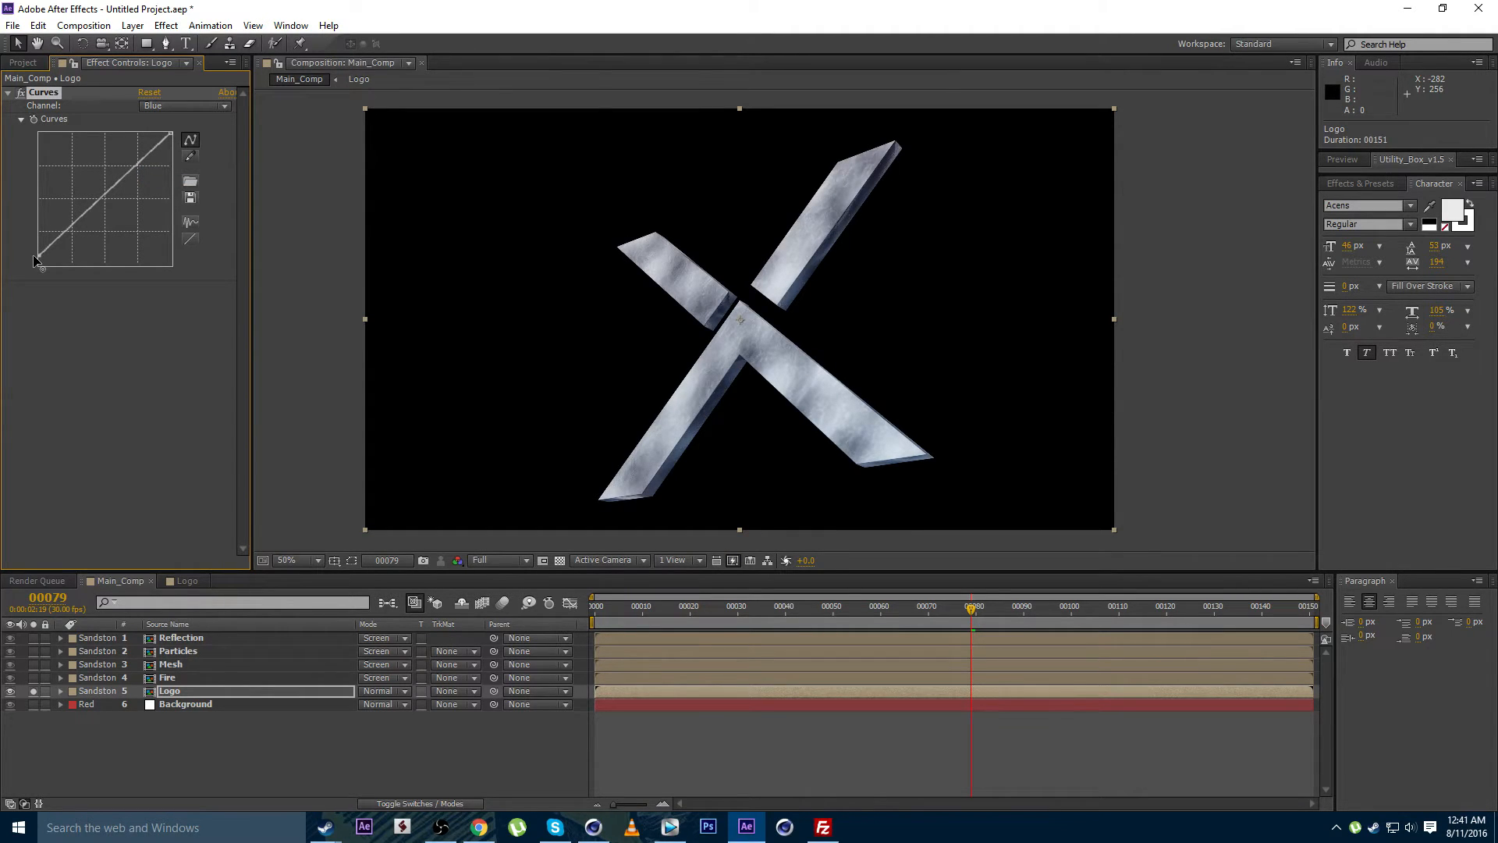
pyautogui.click(183, 107)
pyautogui.click(187, 140)
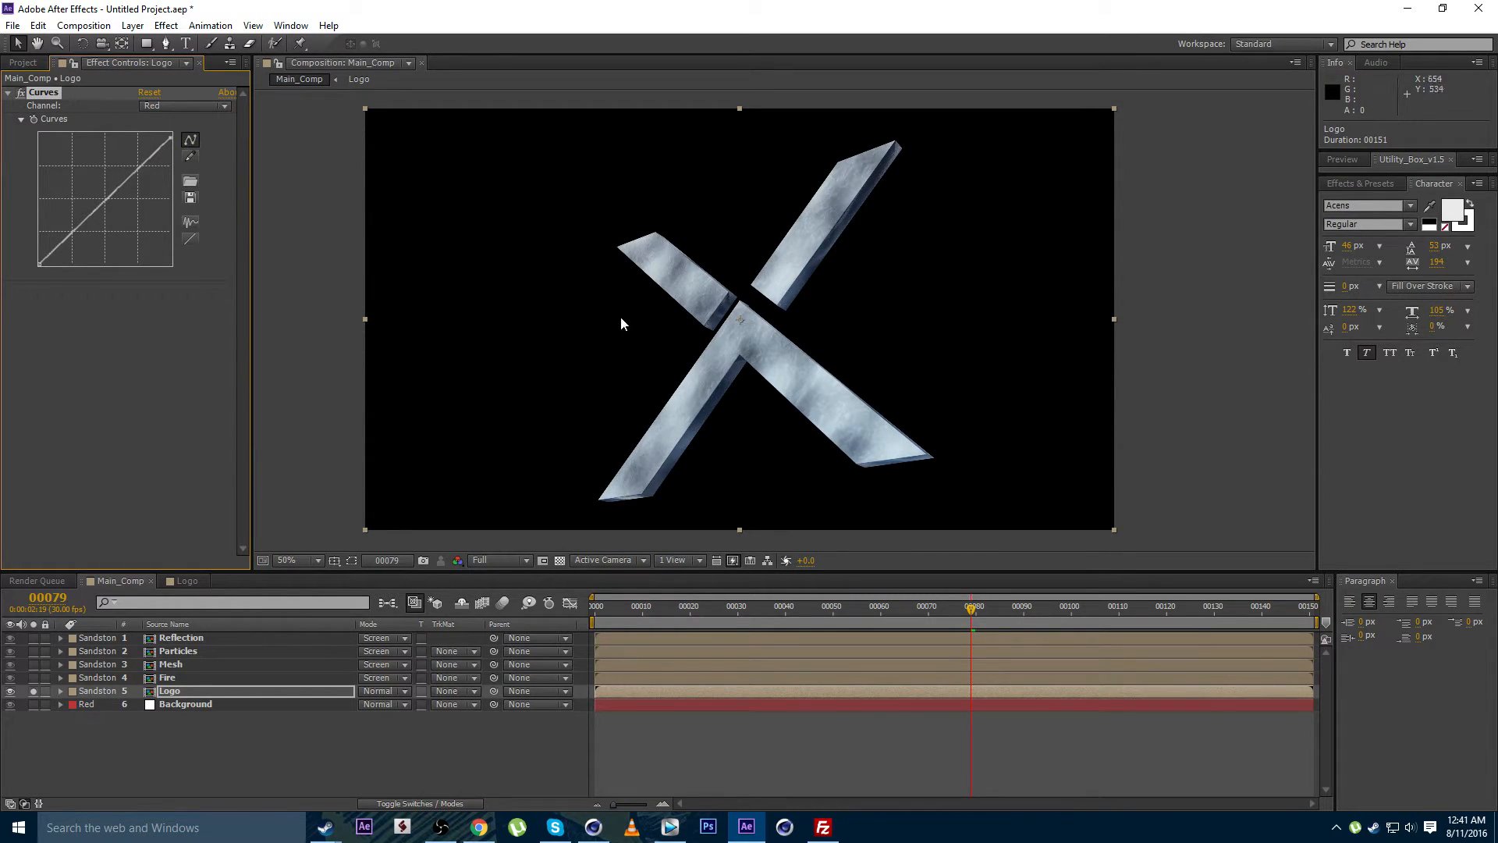
pyautogui.moveTo(664, 335); pyautogui.dragTo(679, 331)
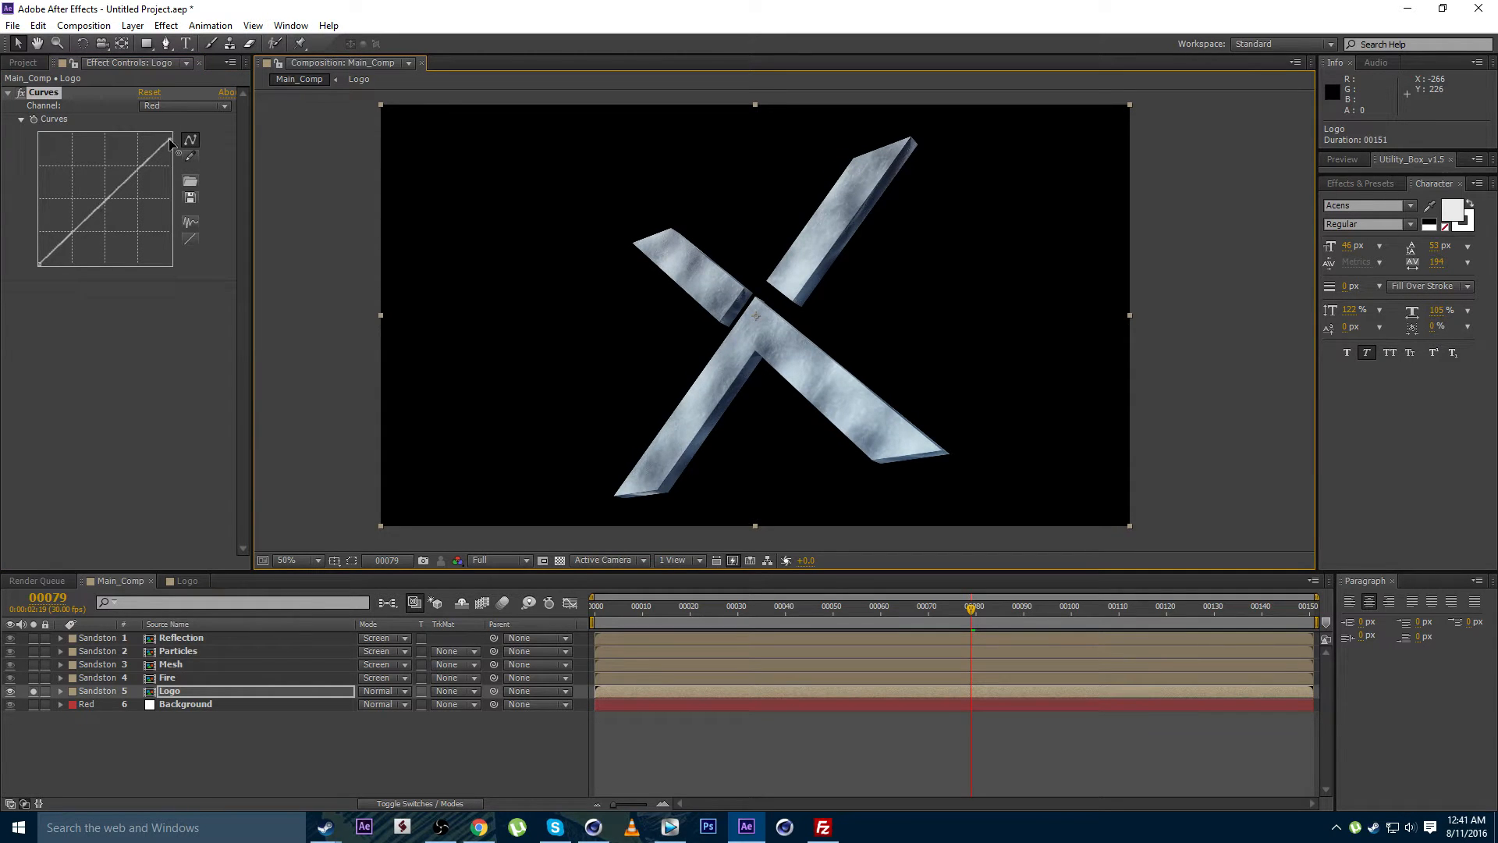
pyautogui.moveTo(170, 139); pyautogui.dragTo(175, 140)
pyautogui.moveTo(739, 378); pyautogui.dragTo(726, 375)
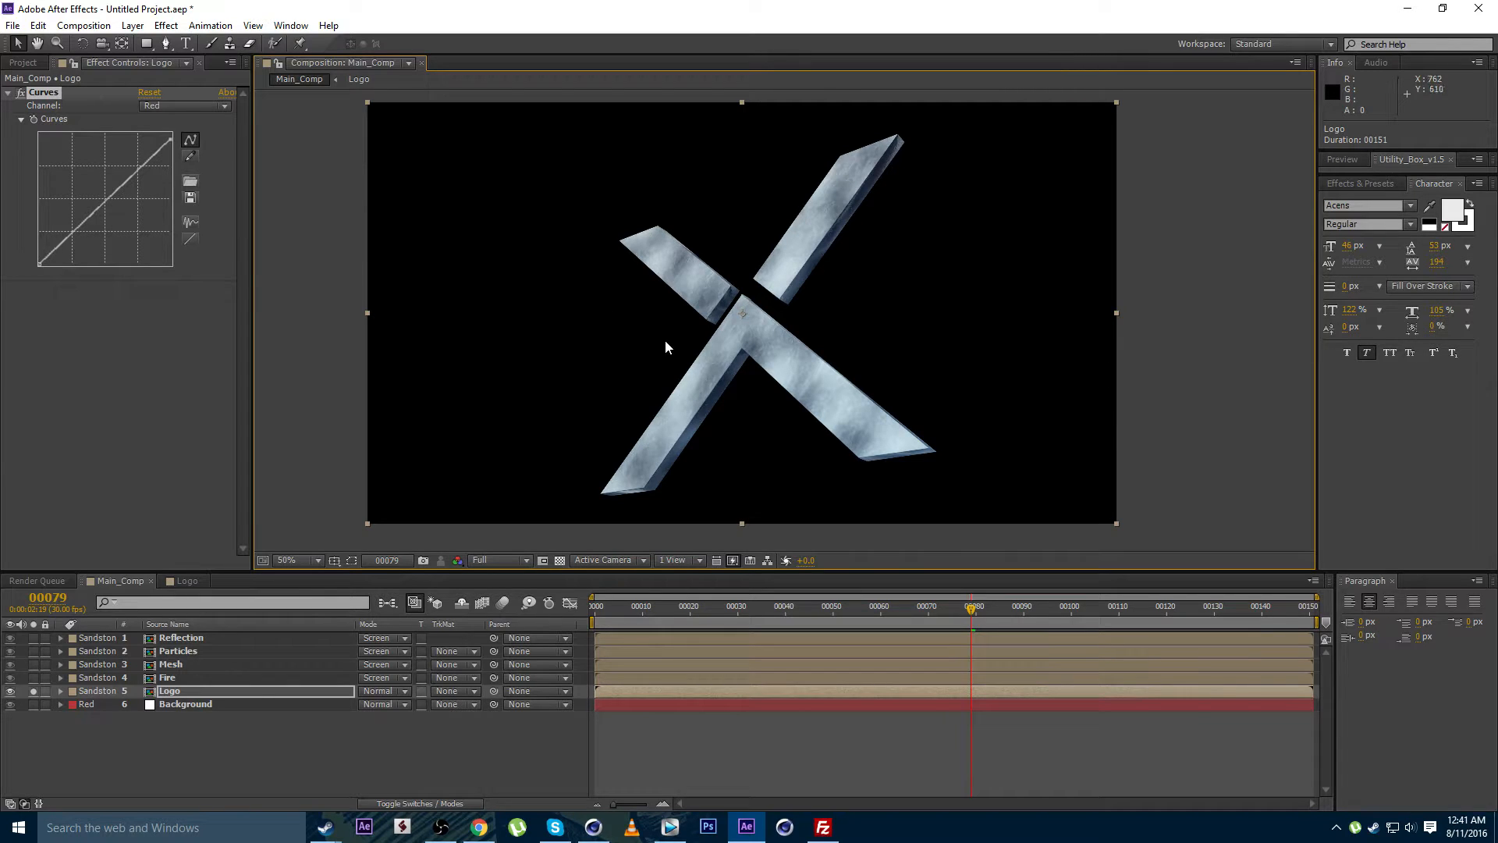
# Turn off solo on the Logo layer, select the Fire layer and preview it briefly in isolation
pyautogui.click(31, 688)
pyautogui.click(33, 692)
pyautogui.moveTo(629, 330)
pyautogui.mouseDown()
pyautogui.moveTo(649, 333)
pyautogui.moveTo(619, 335)
pyautogui.mouseUp()
pyautogui.click(33, 678)
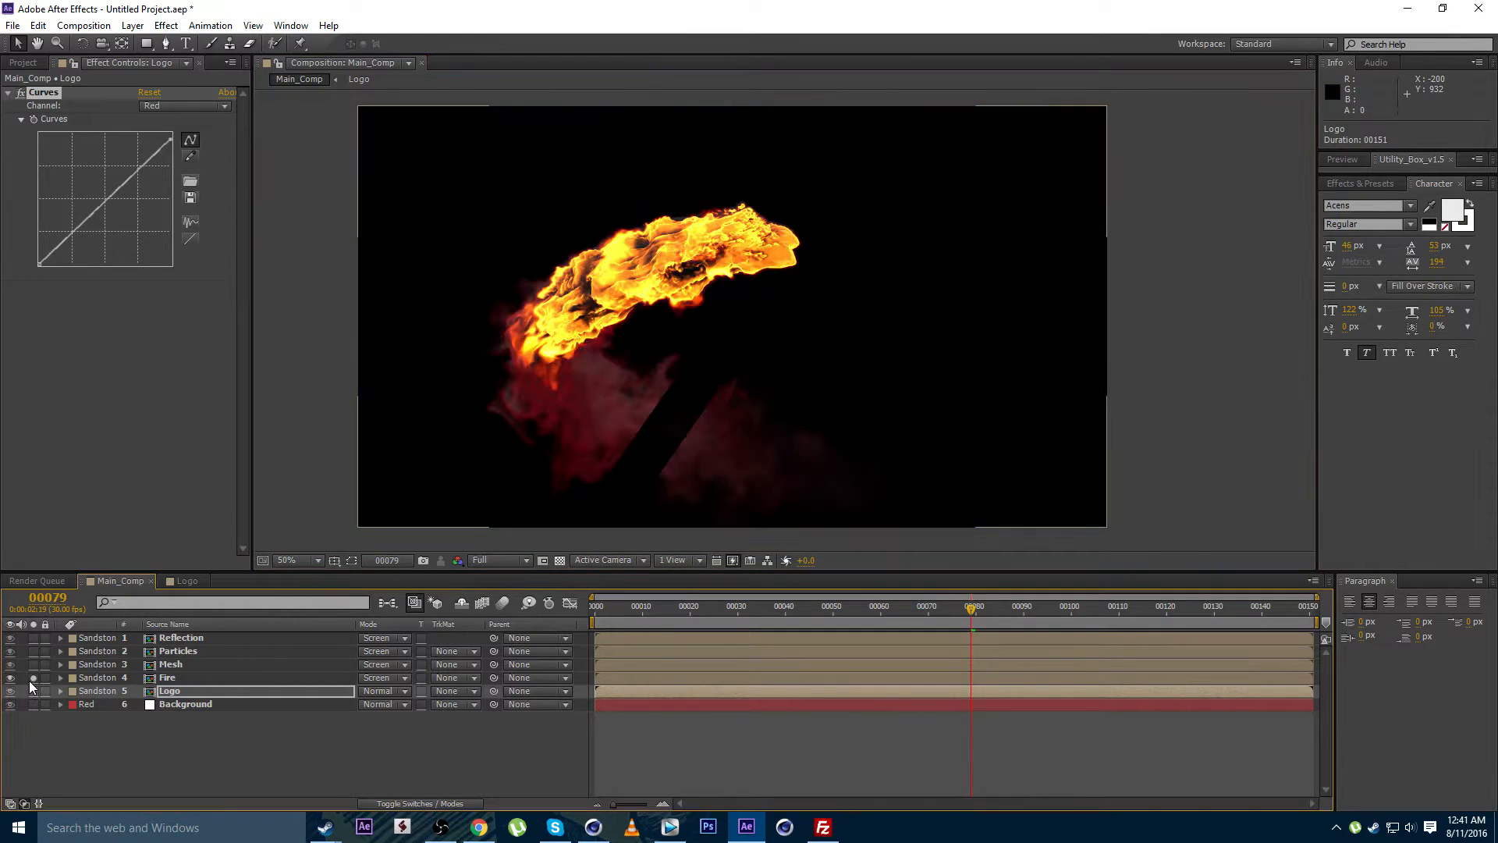
pyautogui.click(234, 678)
pyautogui.click(33, 679)
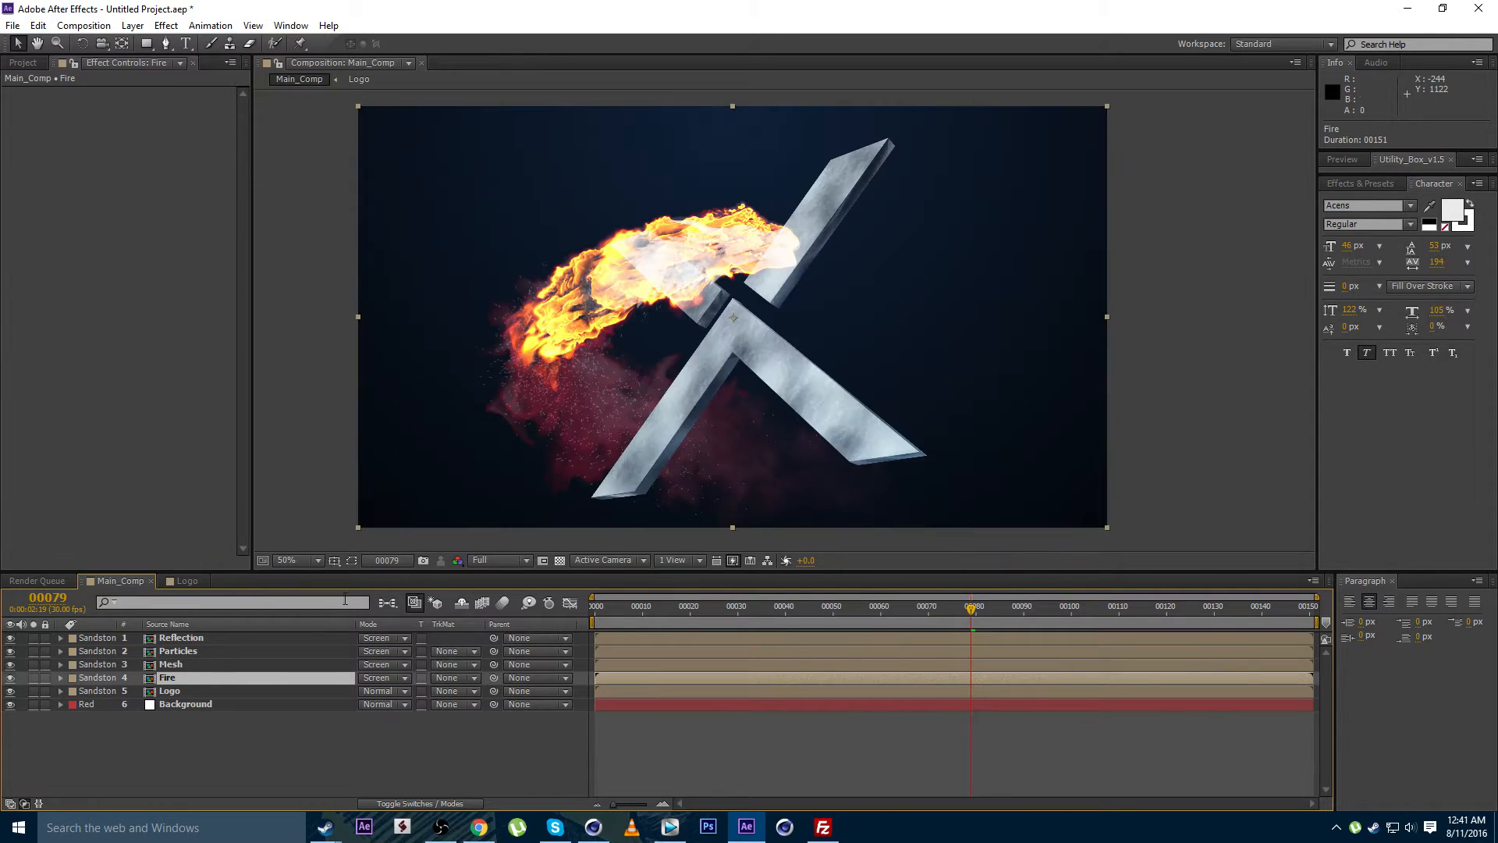
# Examine up close how the fire overlaps the logo bars in the full composite
pyautogui.scroll(2, 592, 297)
pyautogui.moveTo(689, 253); pyautogui.dragTo(813, 221)
pyautogui.moveTo(731, 190); pyautogui.dragTo(756, 232)
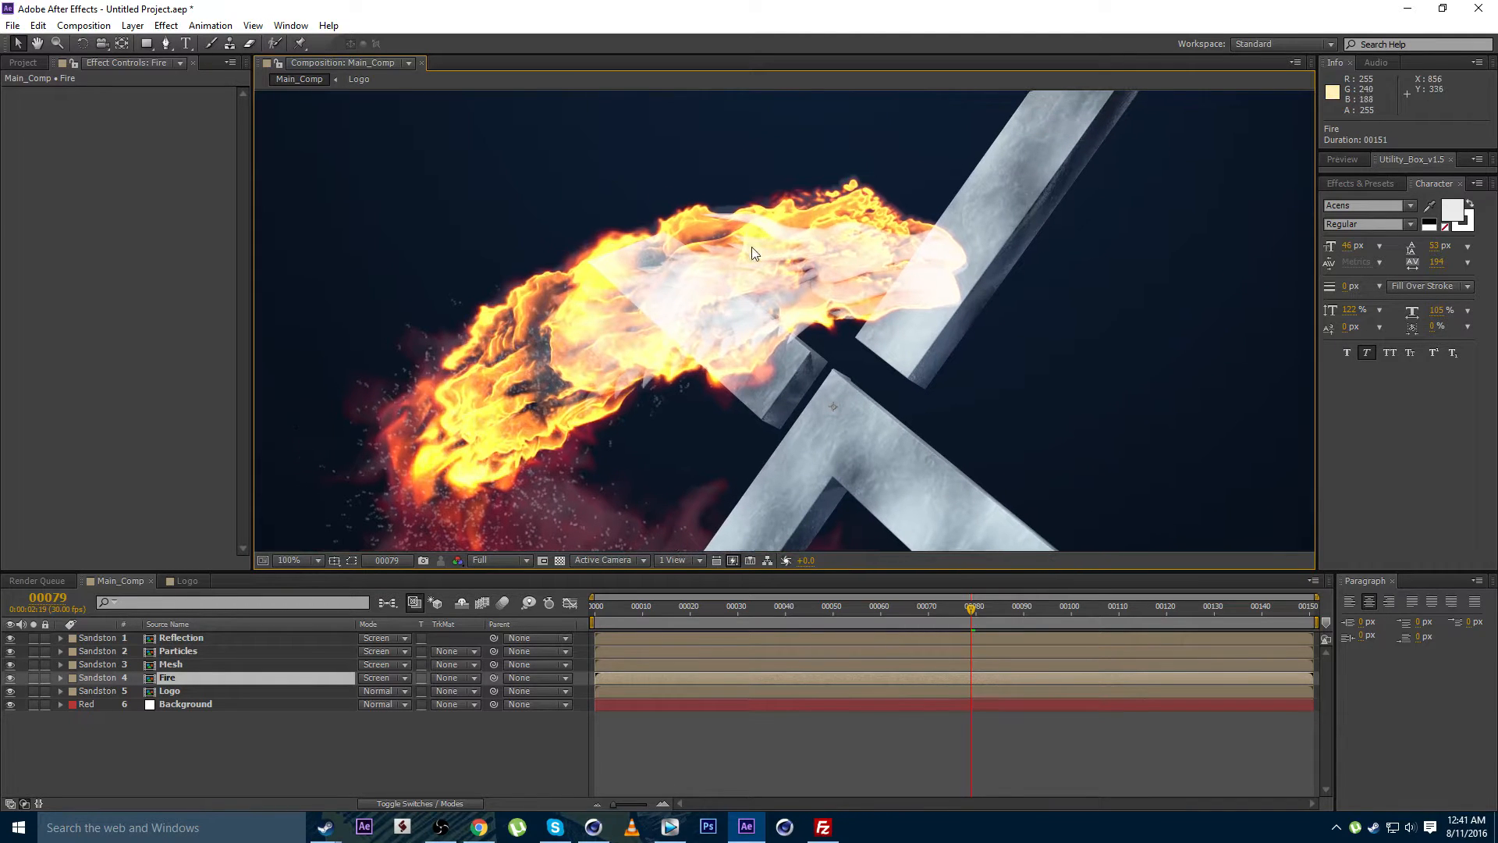
pyautogui.press(',')
pyautogui.press(',')
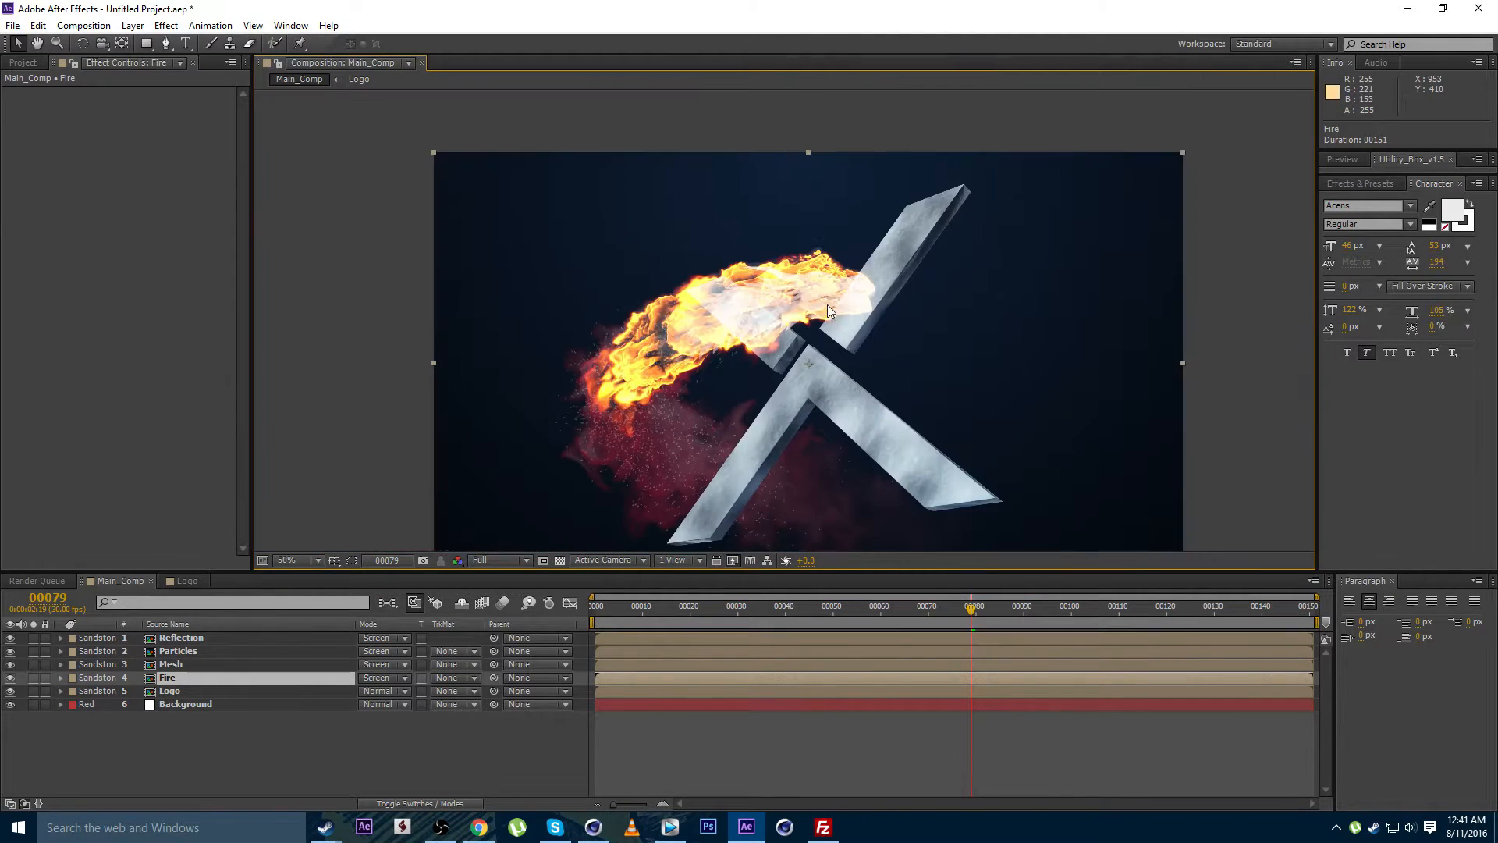
pyautogui.moveTo(827, 304)
pyautogui.mouseDown()
pyautogui.moveTo(778, 279)
pyautogui.moveTo(806, 285)
pyautogui.mouseUp()
pyautogui.scroll(1, 810, 289)
pyautogui.moveTo(654, 270); pyautogui.dragTo(686, 282)
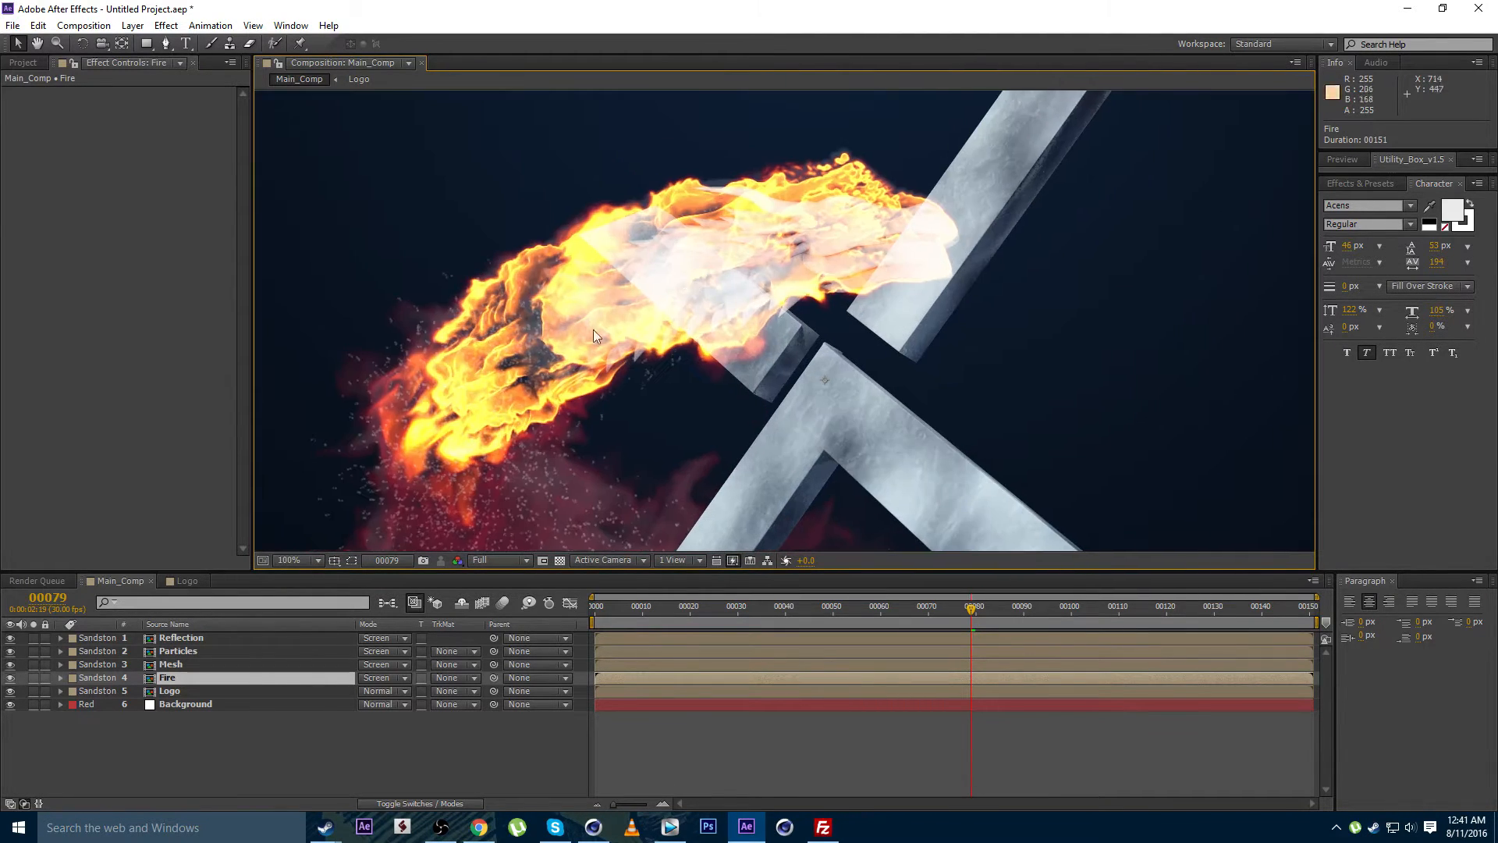
pyautogui.moveTo(775, 356); pyautogui.dragTo(743, 339)
pyautogui.scroll(-2, 743, 340)
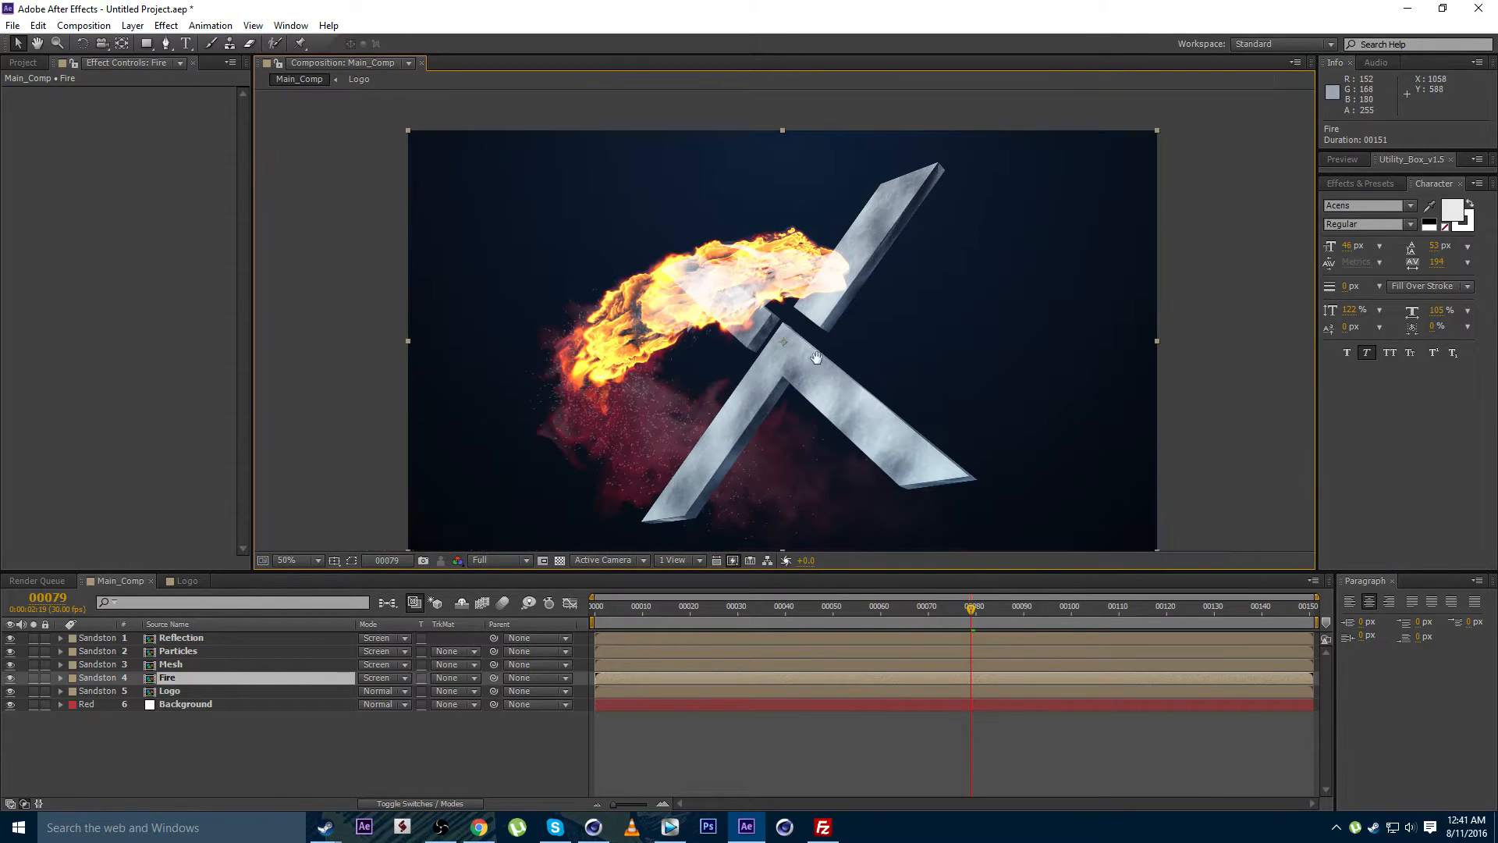
# Solo the Fire layer, apply the Curves effect to it and pull the lower part of its RGB curve down slightly
pyautogui.click(32, 678)
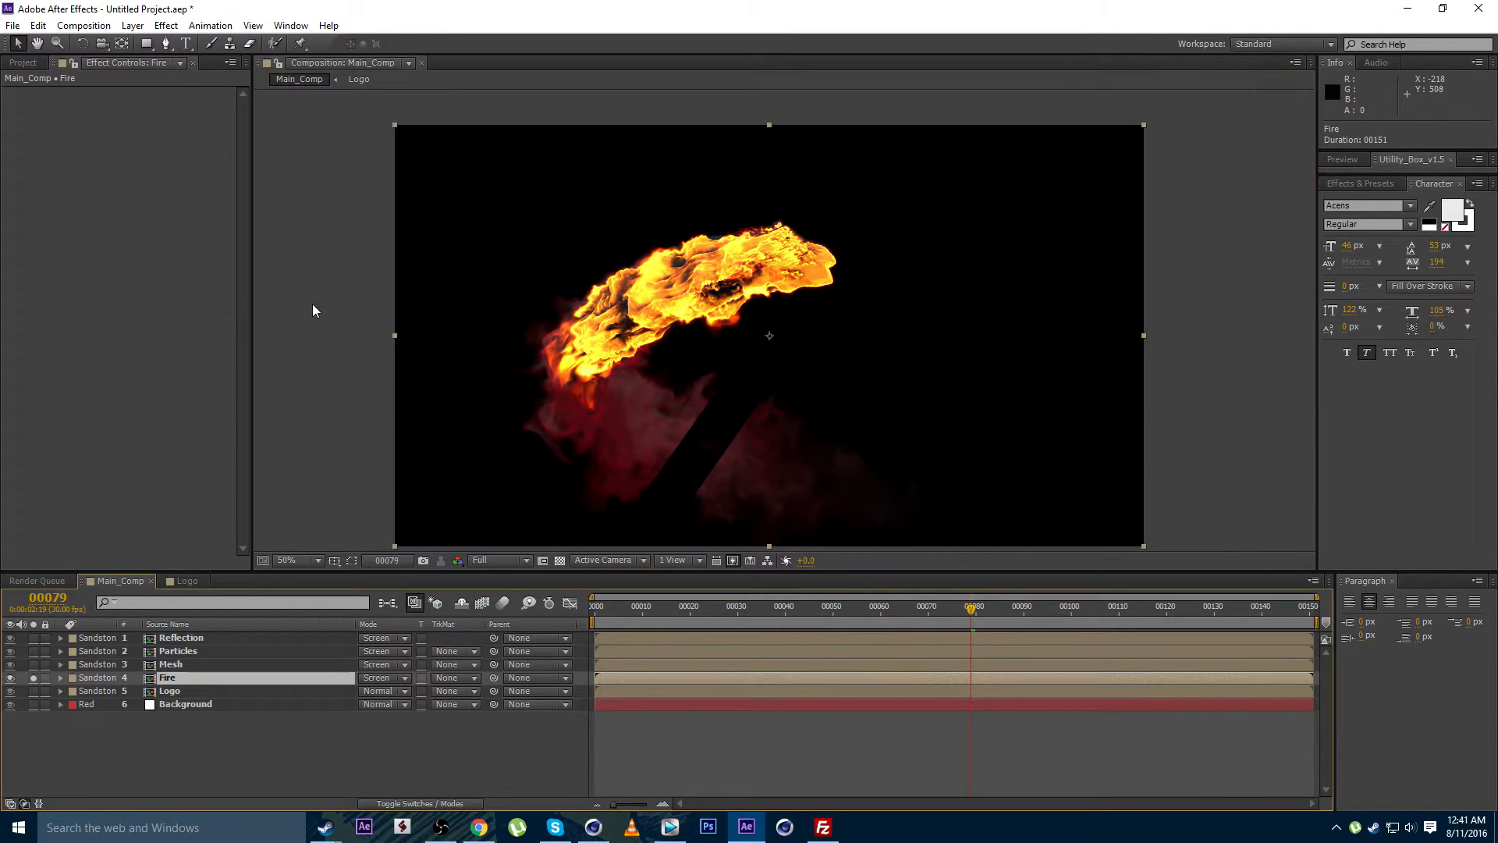
pyautogui.click(164, 25)
pyautogui.moveTo(215, 174)
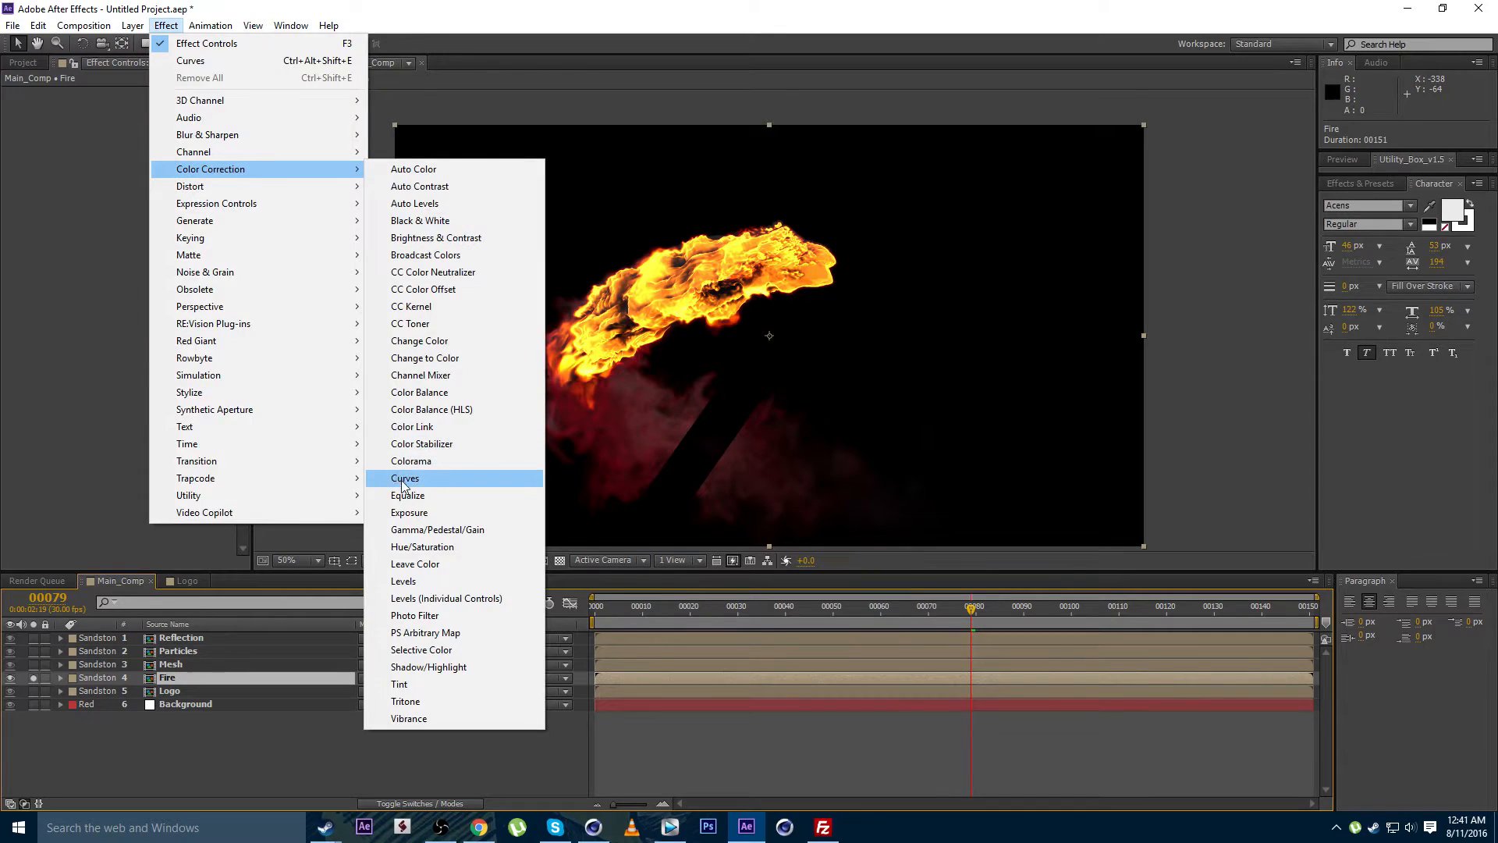
pyautogui.click(403, 478)
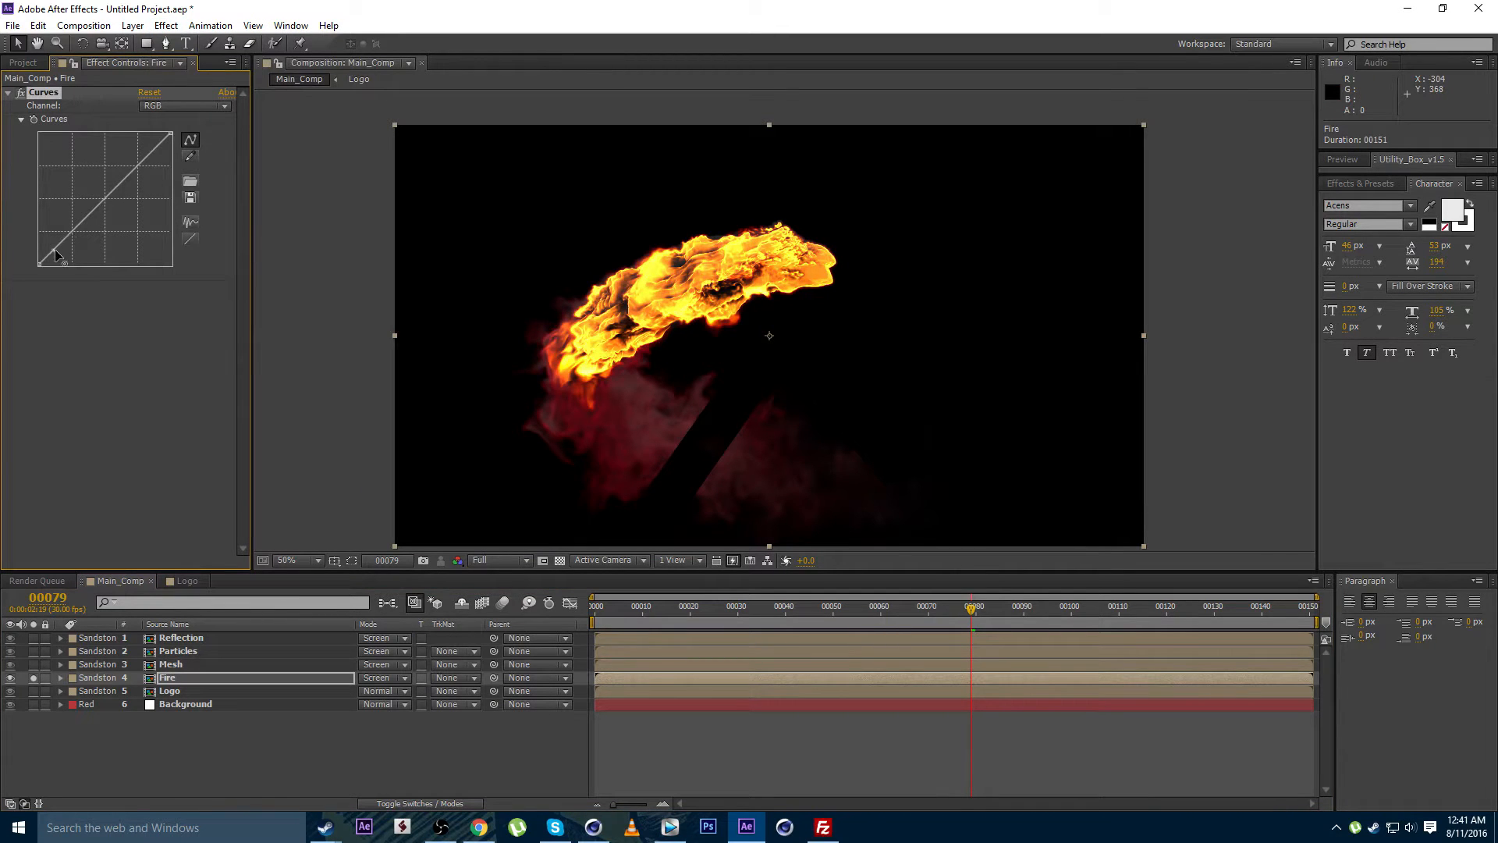
pyautogui.moveTo(55, 250); pyautogui.dragTo(59, 250)
pyautogui.moveTo(597, 332); pyautogui.dragTo(611, 306)
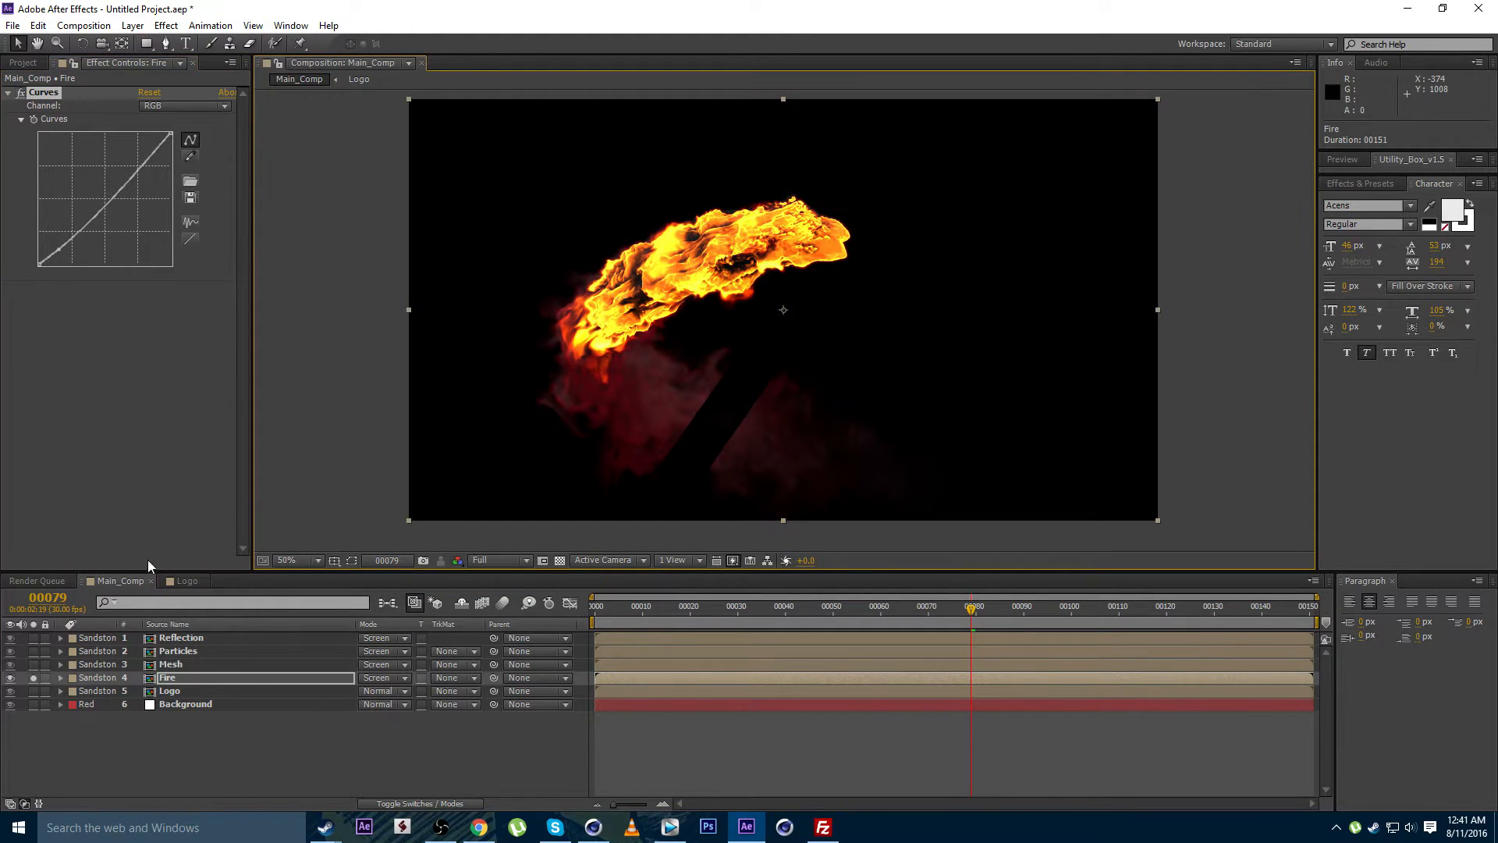
# Turn off solo on the Fire layer and lower the highlights of its RGB curve to darken the flames
pyautogui.click(33, 677)
pyautogui.scroll(1, 641, 316)
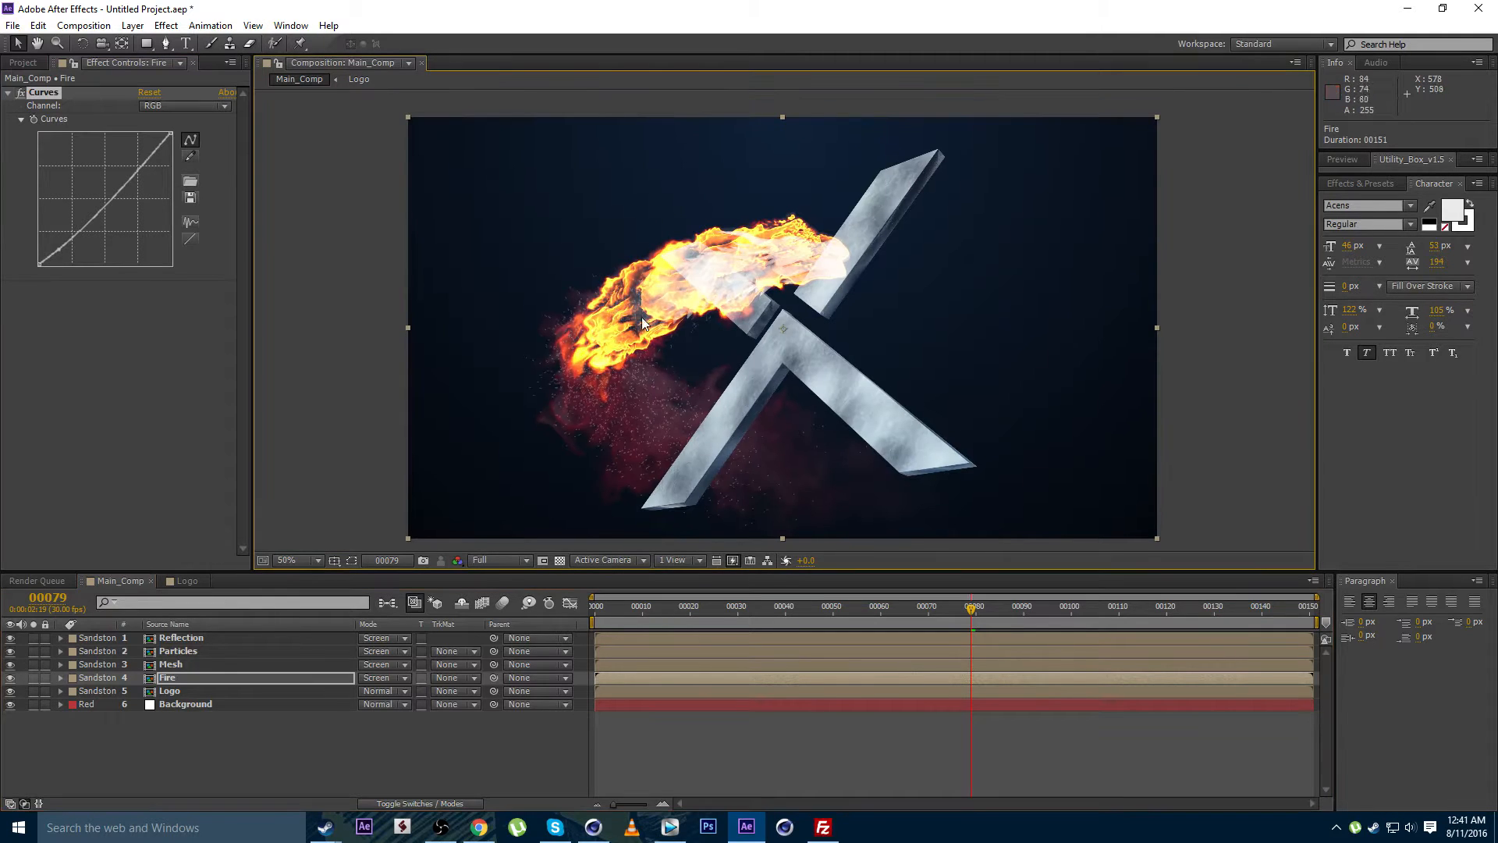
pyautogui.scroll(1, 645, 330)
pyautogui.moveTo(643, 335); pyautogui.dragTo(663, 267)
pyautogui.scroll(-1, 714, 273)
pyautogui.moveTo(152, 148)
pyautogui.mouseDown()
pyautogui.moveTo(151, 191)
pyautogui.moveTo(148, 173)
pyautogui.mouseUp()
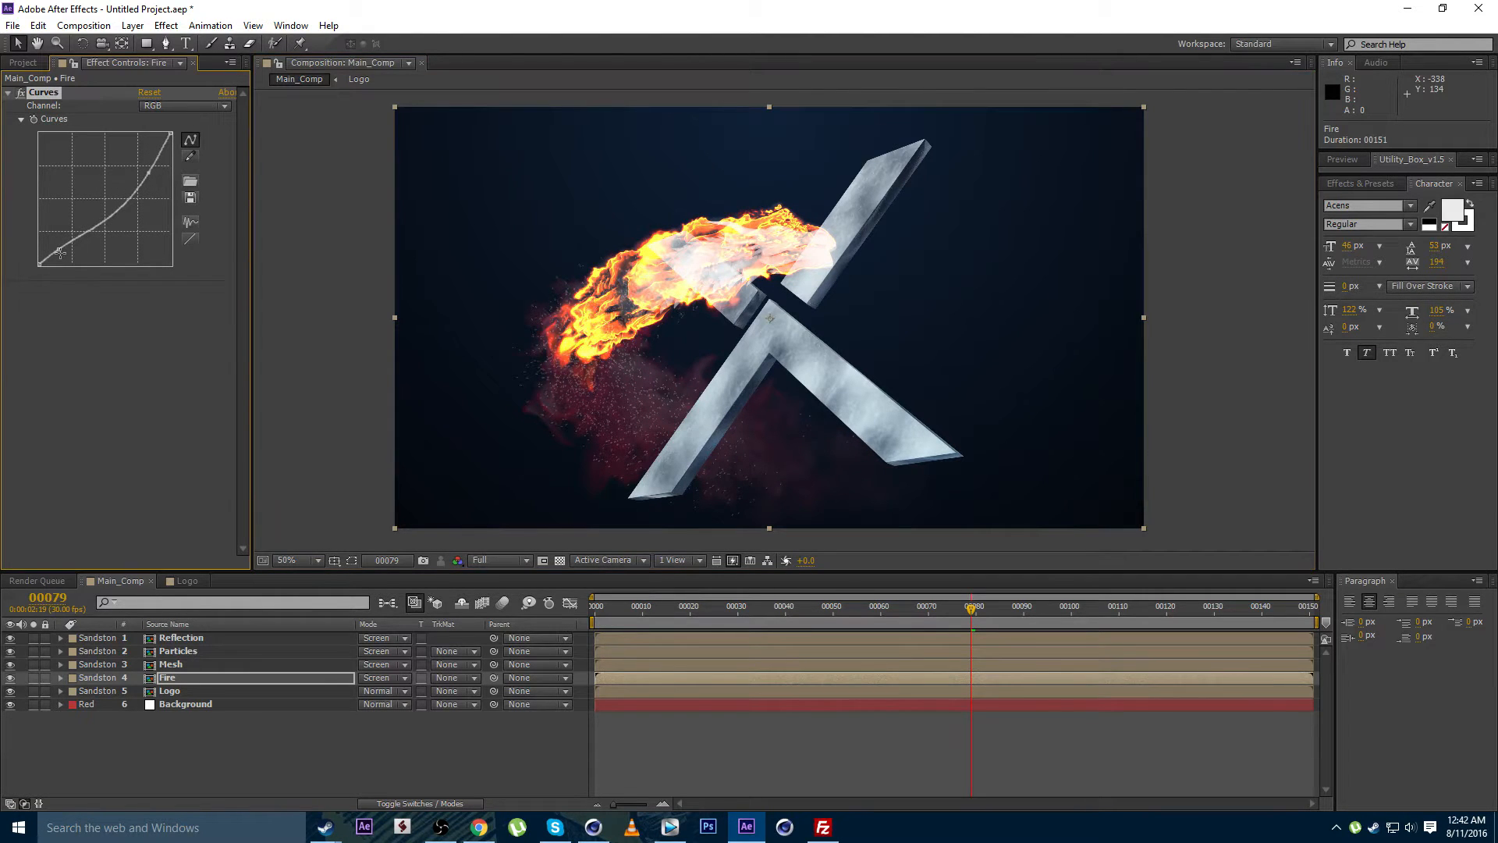
pyautogui.moveTo(60, 253); pyautogui.dragTo(56, 251)
pyautogui.moveTo(150, 173); pyautogui.dragTo(142, 167)
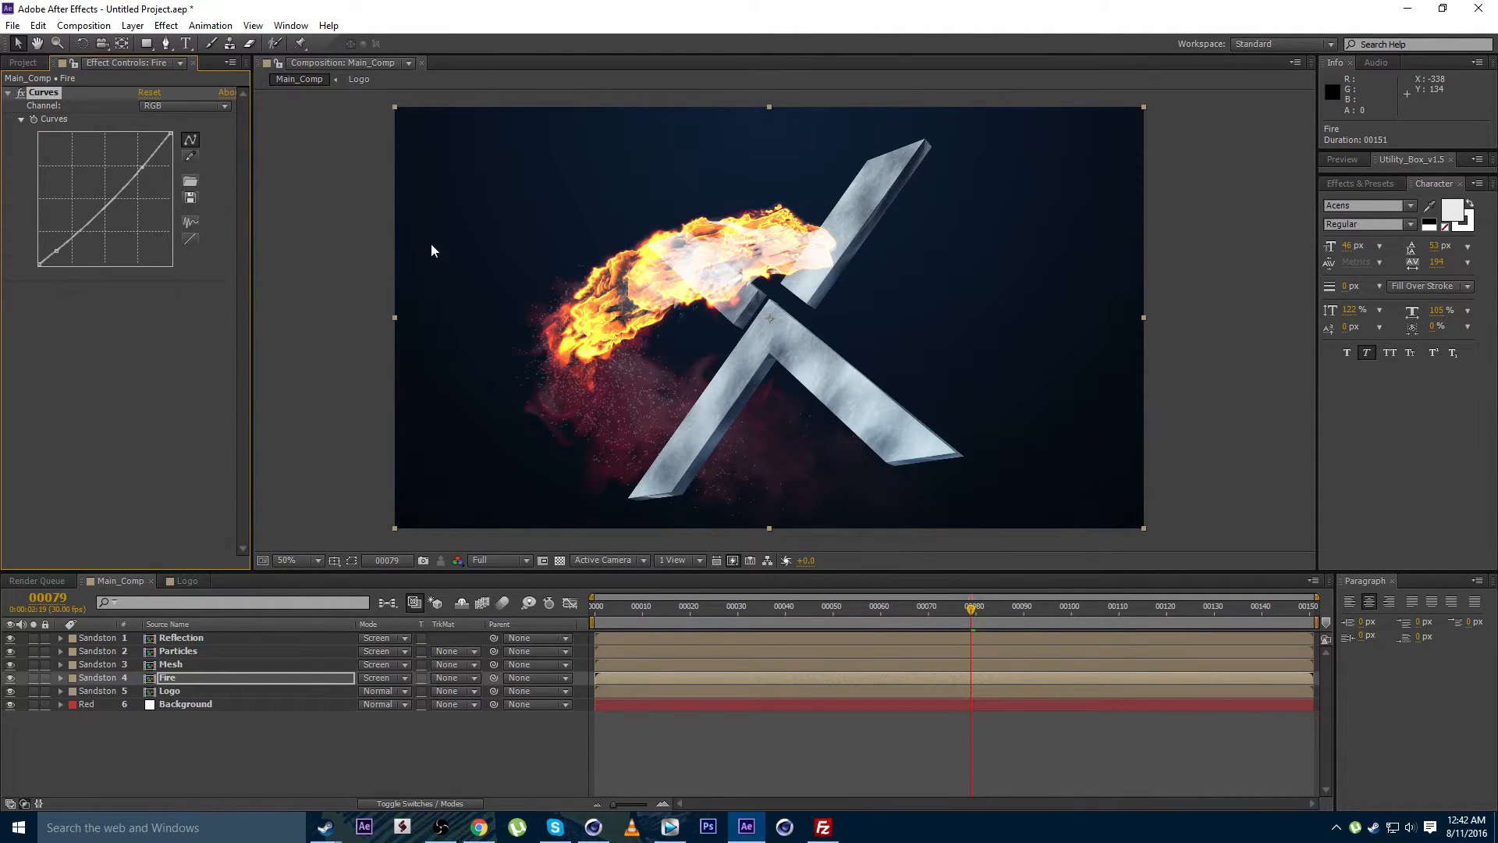
# Lower the white point of the Fire layer's Green curve to make the flames more orange
pyautogui.scroll(2, 431, 248)
pyautogui.click(146, 108)
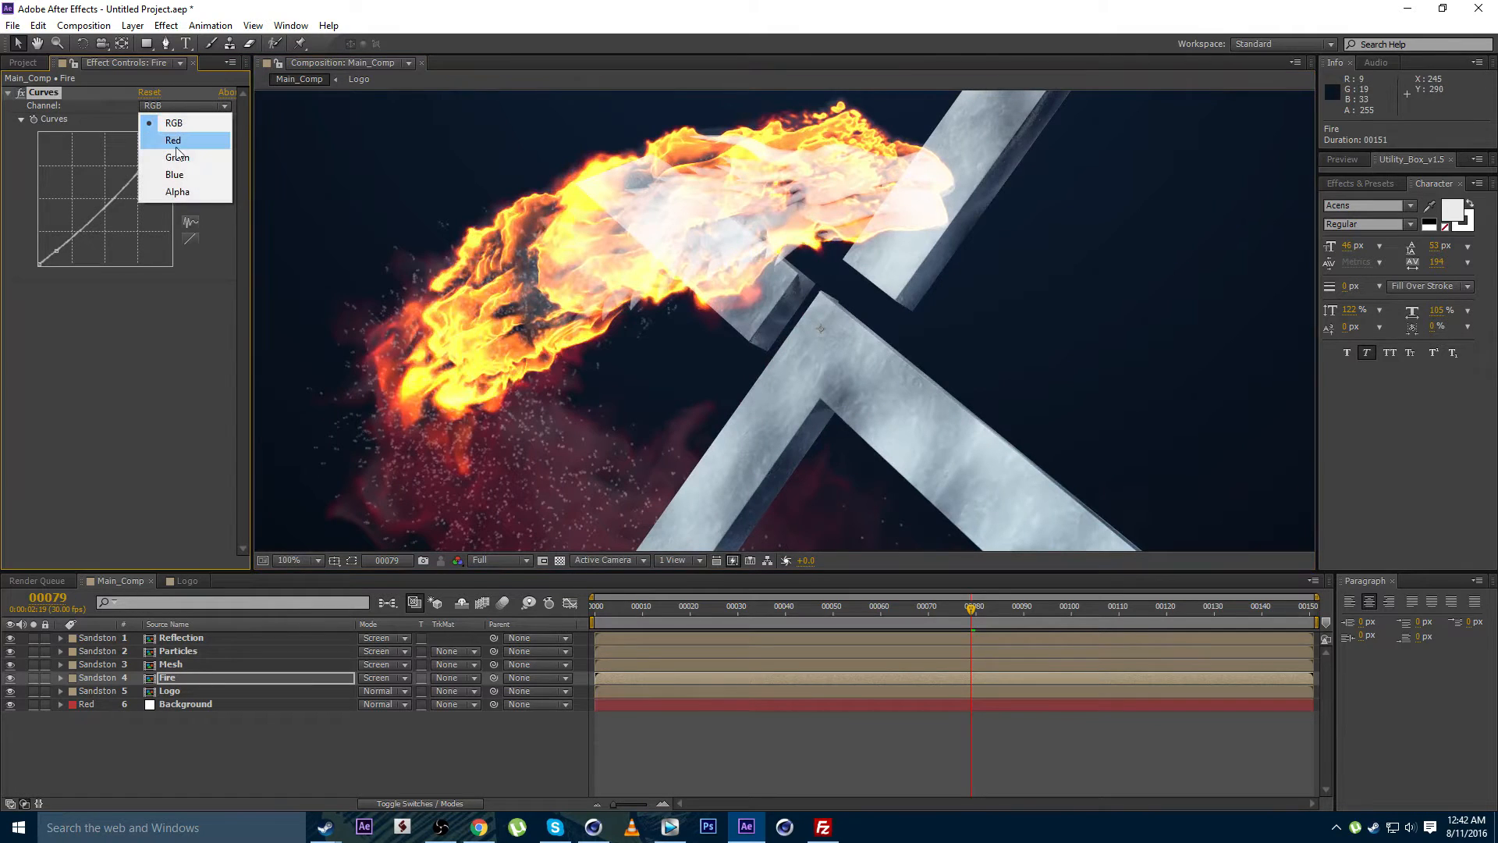
pyautogui.click(168, 153)
pyautogui.moveTo(167, 134); pyautogui.dragTo(193, 153)
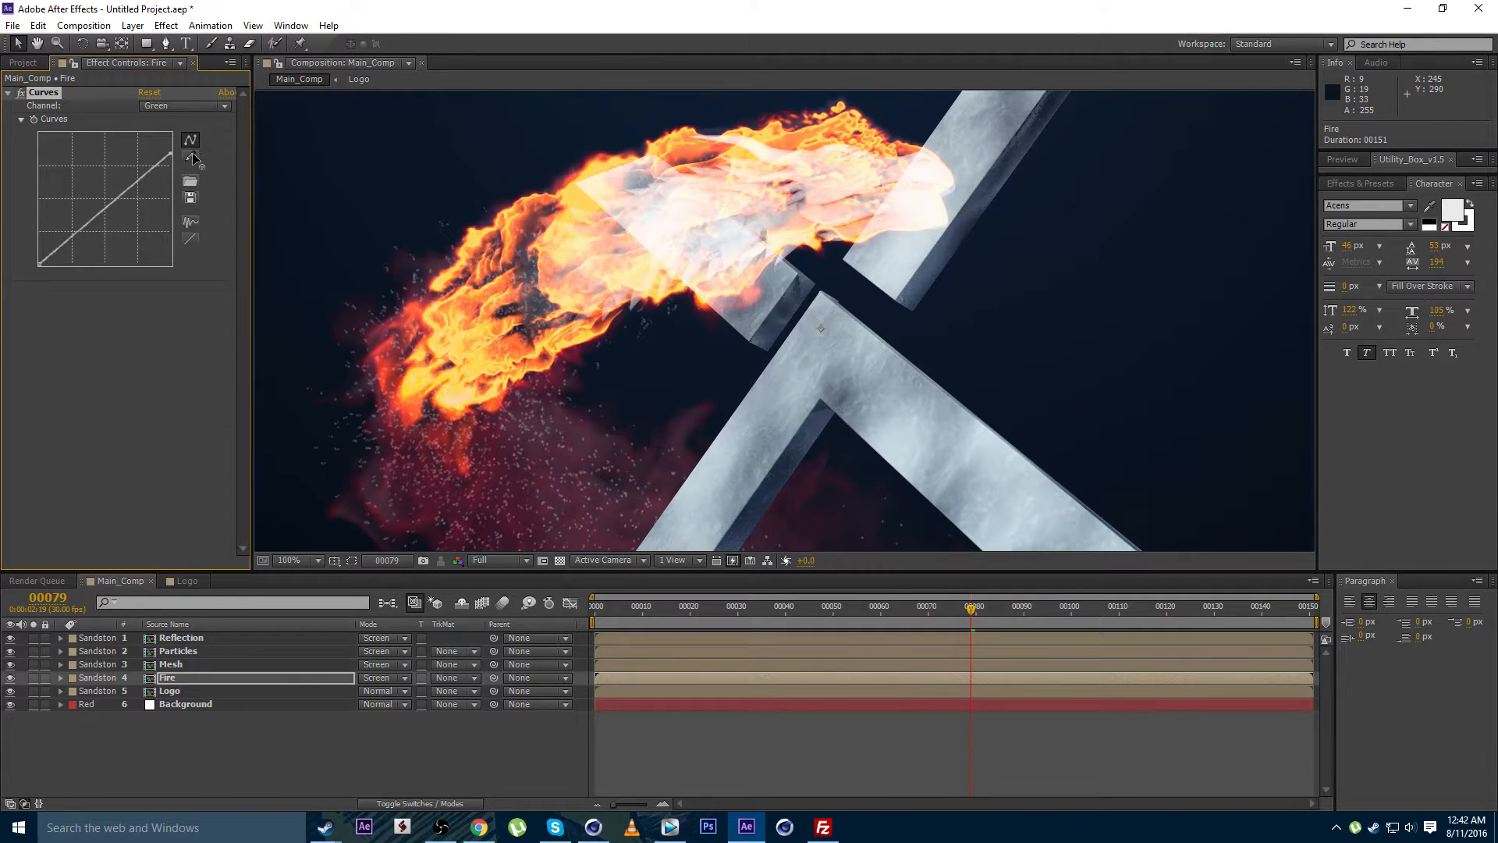
# Raise the Fire layer's Red curve with one point in the shadows and one in the highlights
pyautogui.scroll(-2, 585, 250)
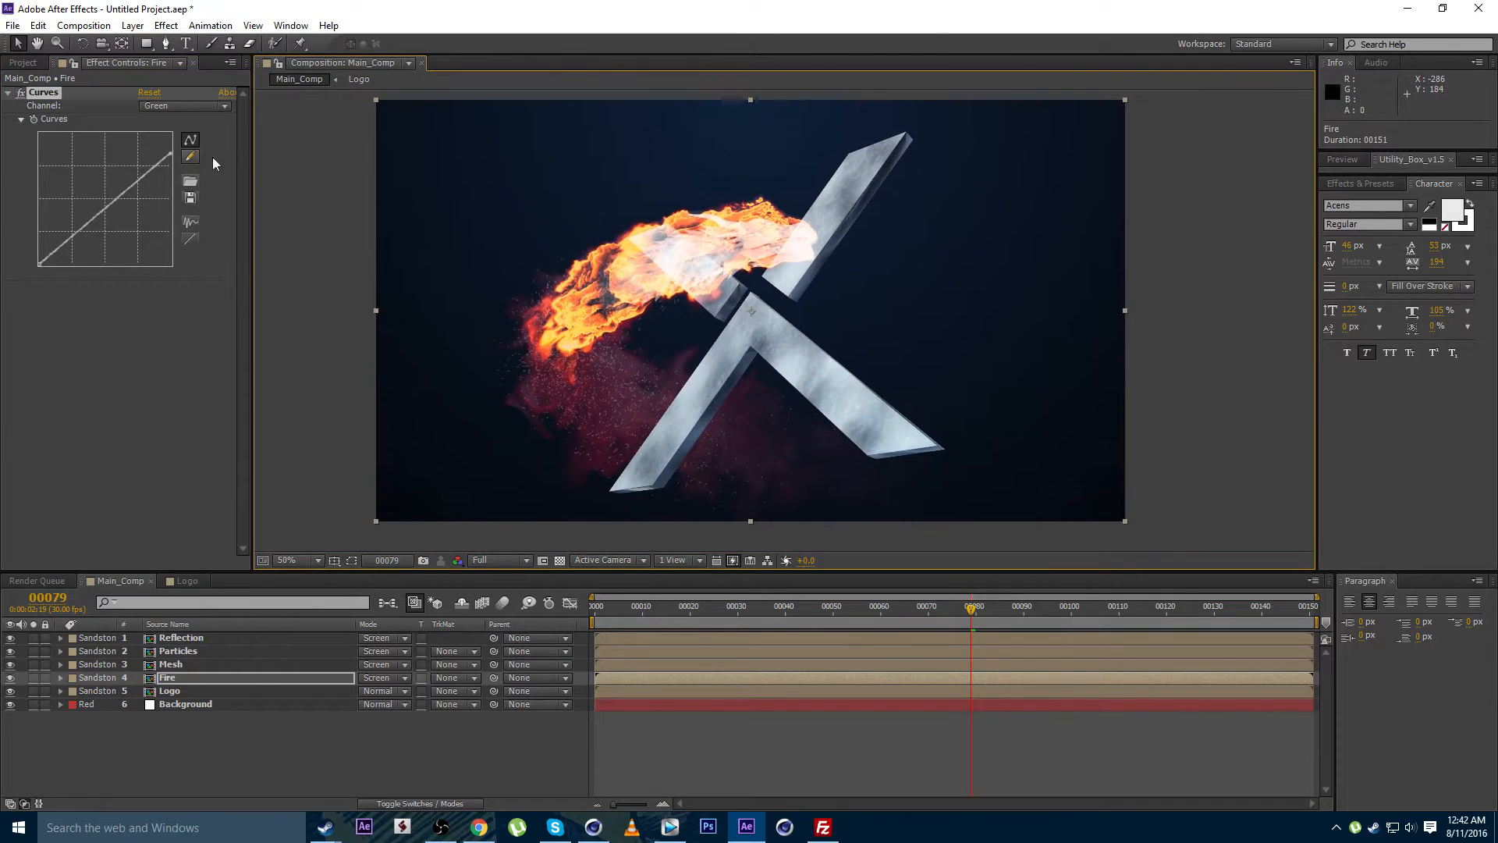
pyautogui.click(167, 107)
pyautogui.click(172, 140)
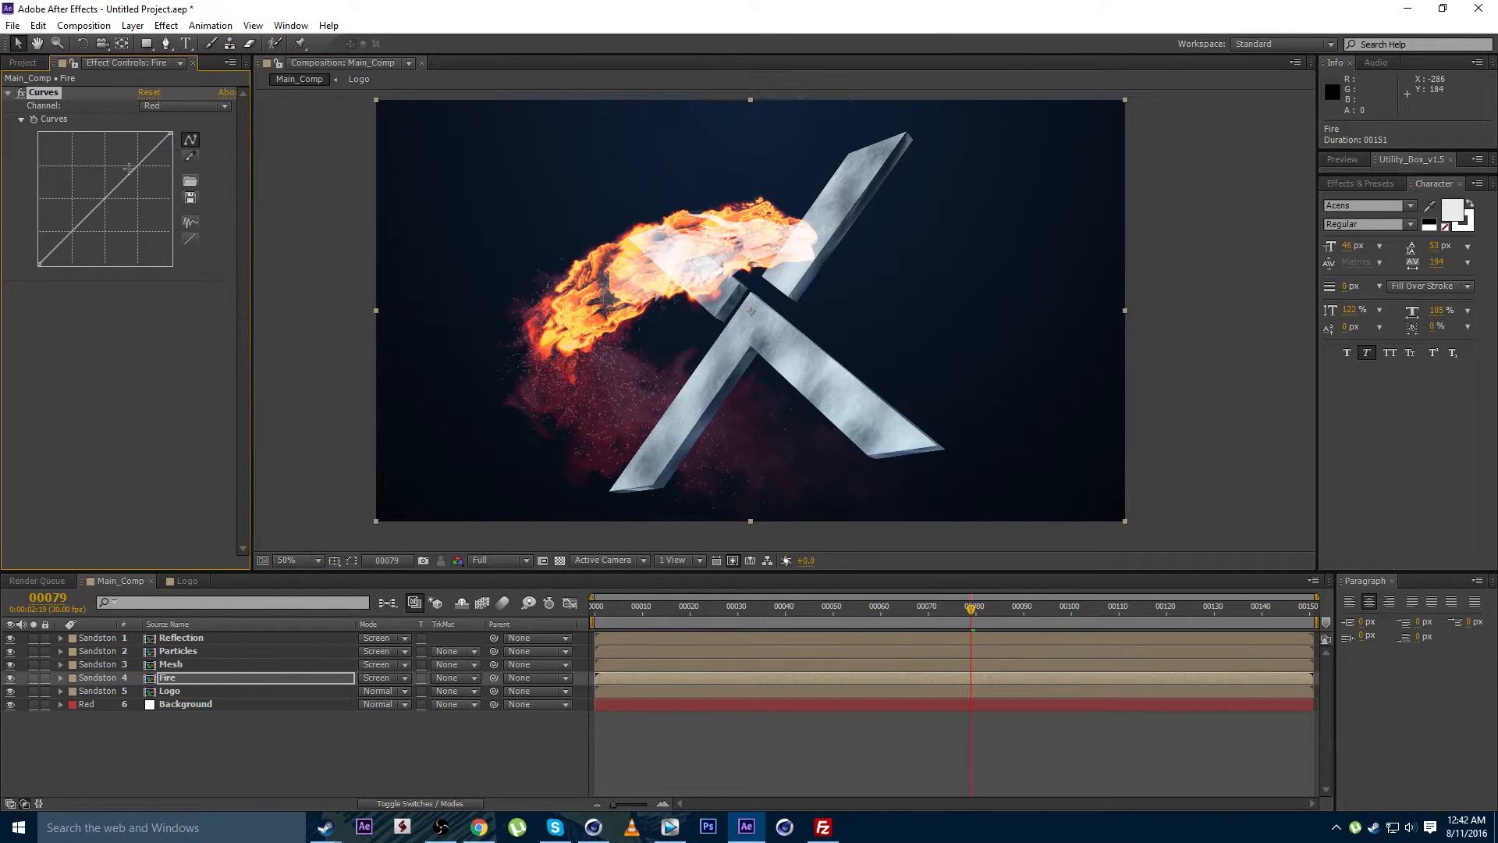
pyautogui.moveTo(129, 168); pyautogui.dragTo(127, 160)
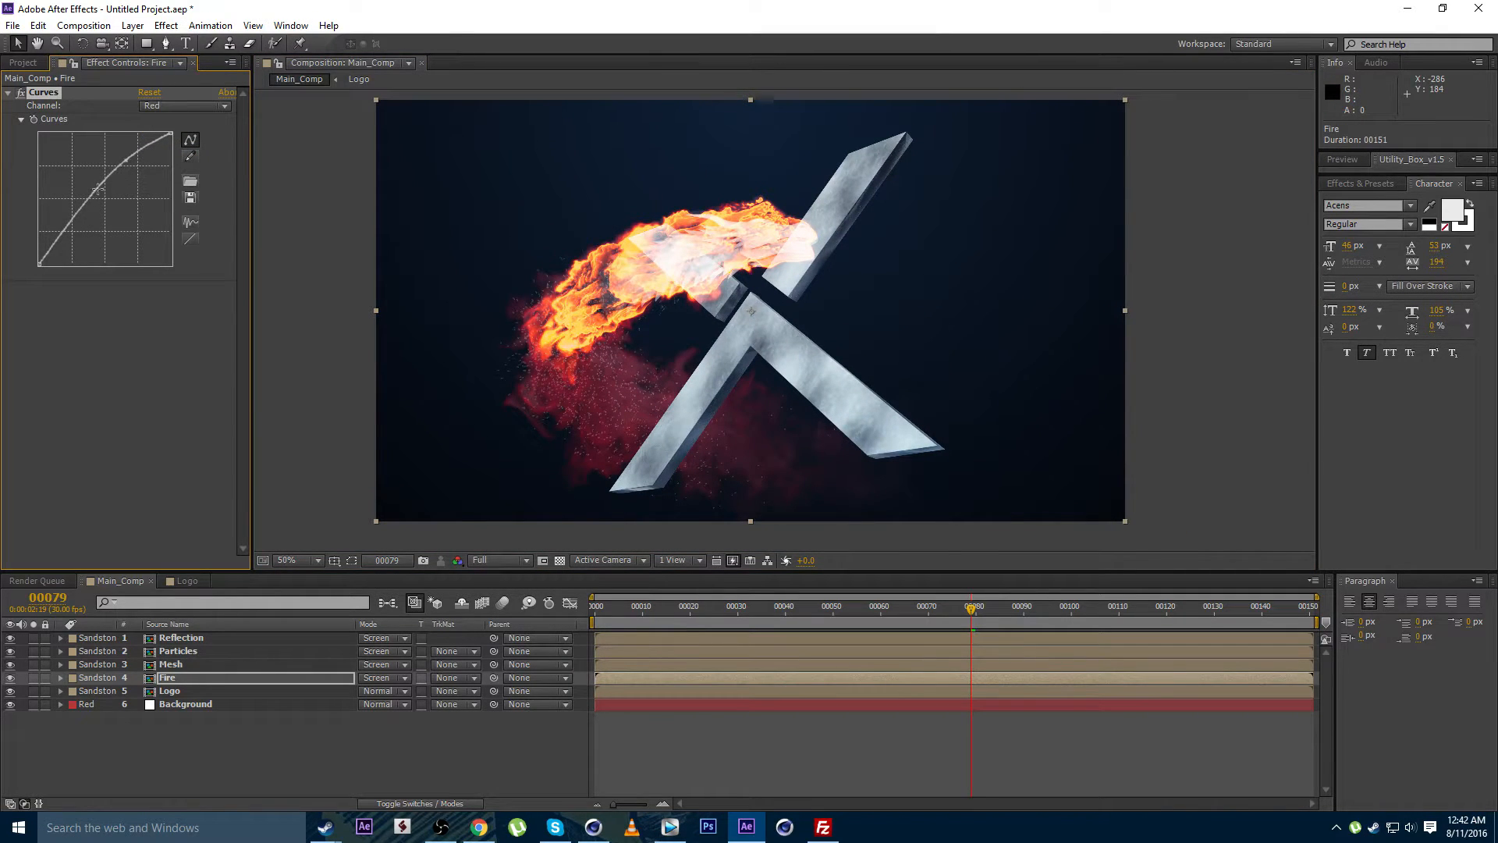
pyautogui.click(73, 222)
pyautogui.moveTo(126, 160); pyautogui.dragTo(134, 147)
pyautogui.moveTo(73, 217); pyautogui.dragTo(71, 219)
pyautogui.moveTo(135, 149); pyautogui.dragTo(139, 150)
# Switch the Fire layer's Curves back to the RGB channel and raise its highlight point slightly
pyautogui.scroll(1, 596, 312)
pyautogui.moveTo(596, 313); pyautogui.dragTo(681, 308)
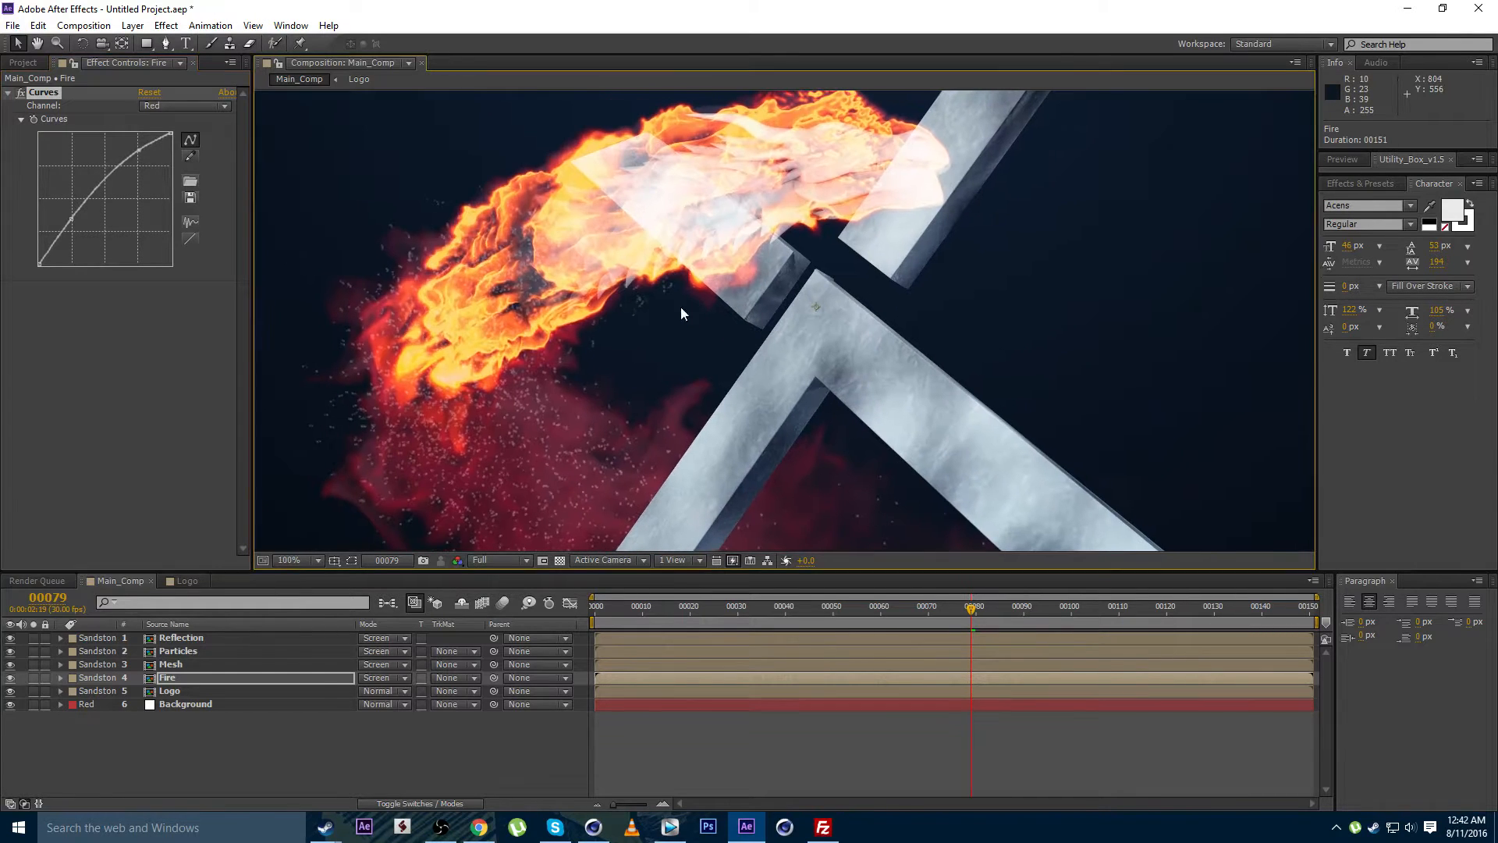
pyautogui.click(182, 107)
pyautogui.click(178, 124)
pyautogui.moveTo(141, 172); pyautogui.dragTo(142, 166)
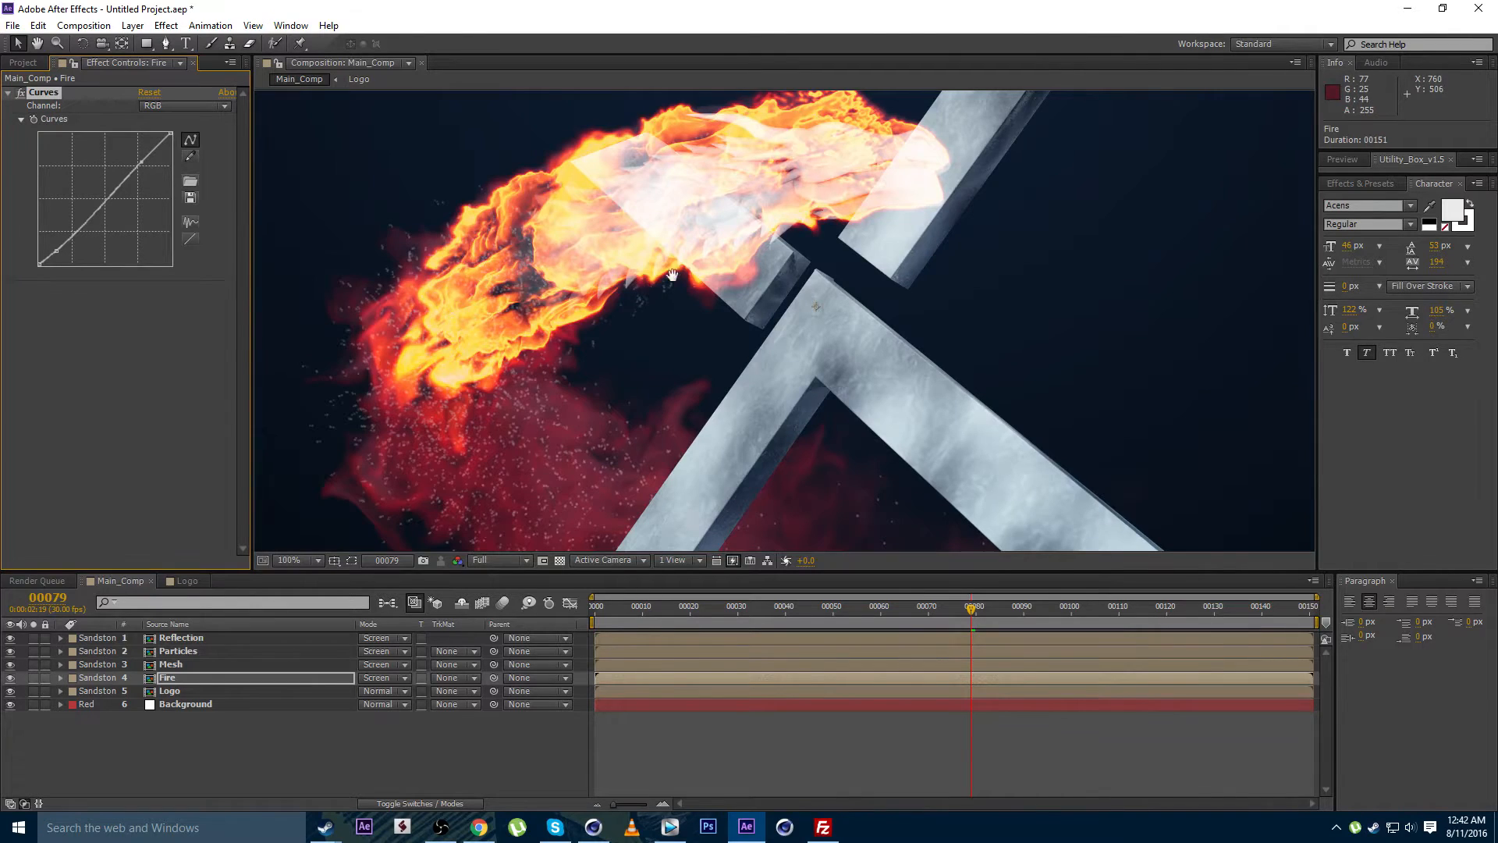
# Add a Glow effect to the Fire layer with threshold 100%, radius 128 and intensity 0.7
pyautogui.scroll(-1, 779, 239)
pyautogui.moveTo(672, 274); pyautogui.dragTo(629, 273)
pyautogui.scroll(1, 723, 278)
pyautogui.scroll(-1, 709, 300)
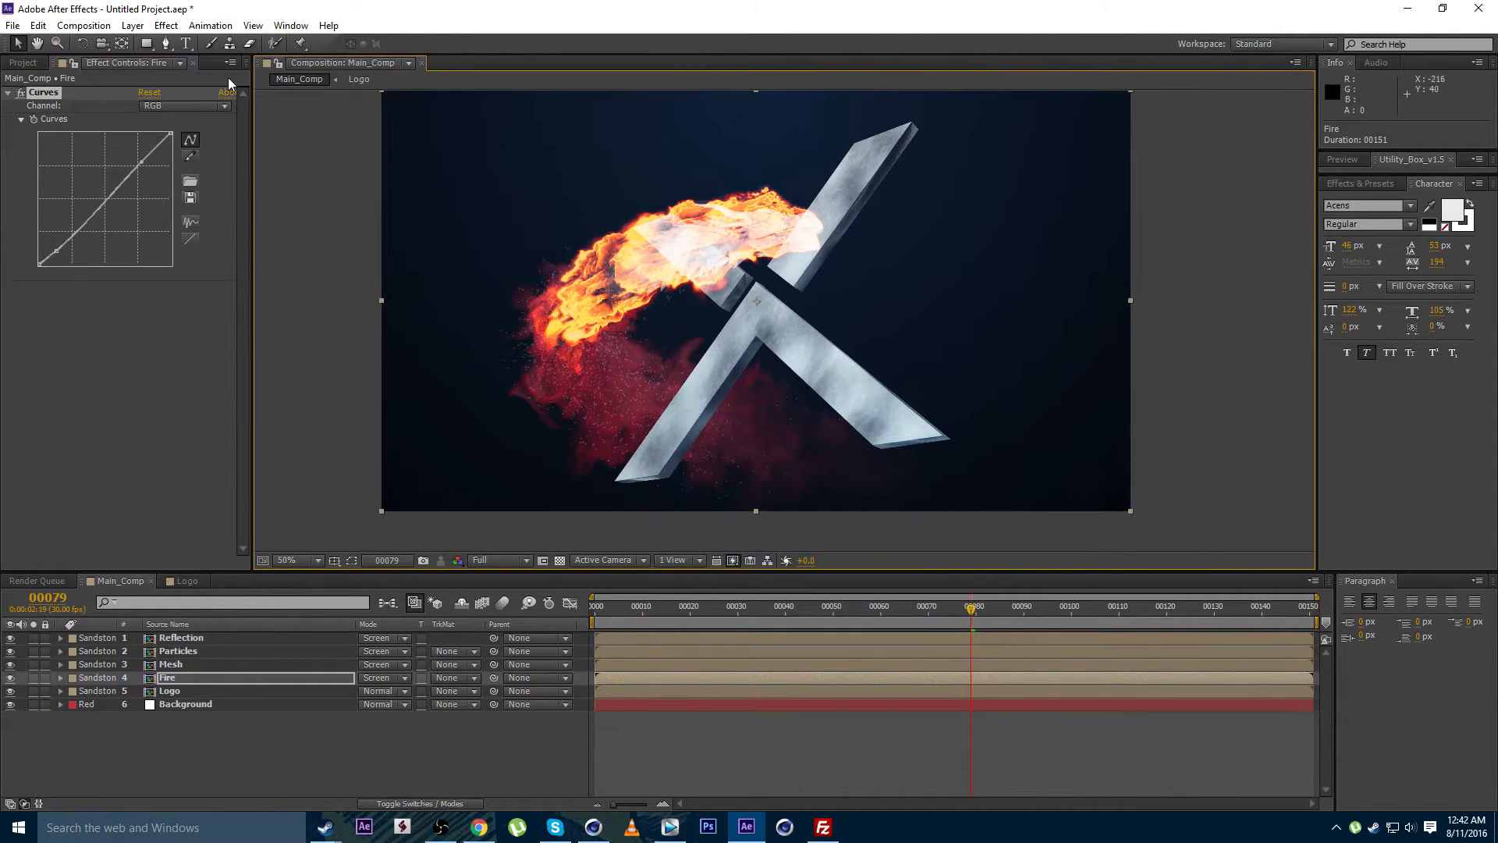
pyautogui.click(165, 25)
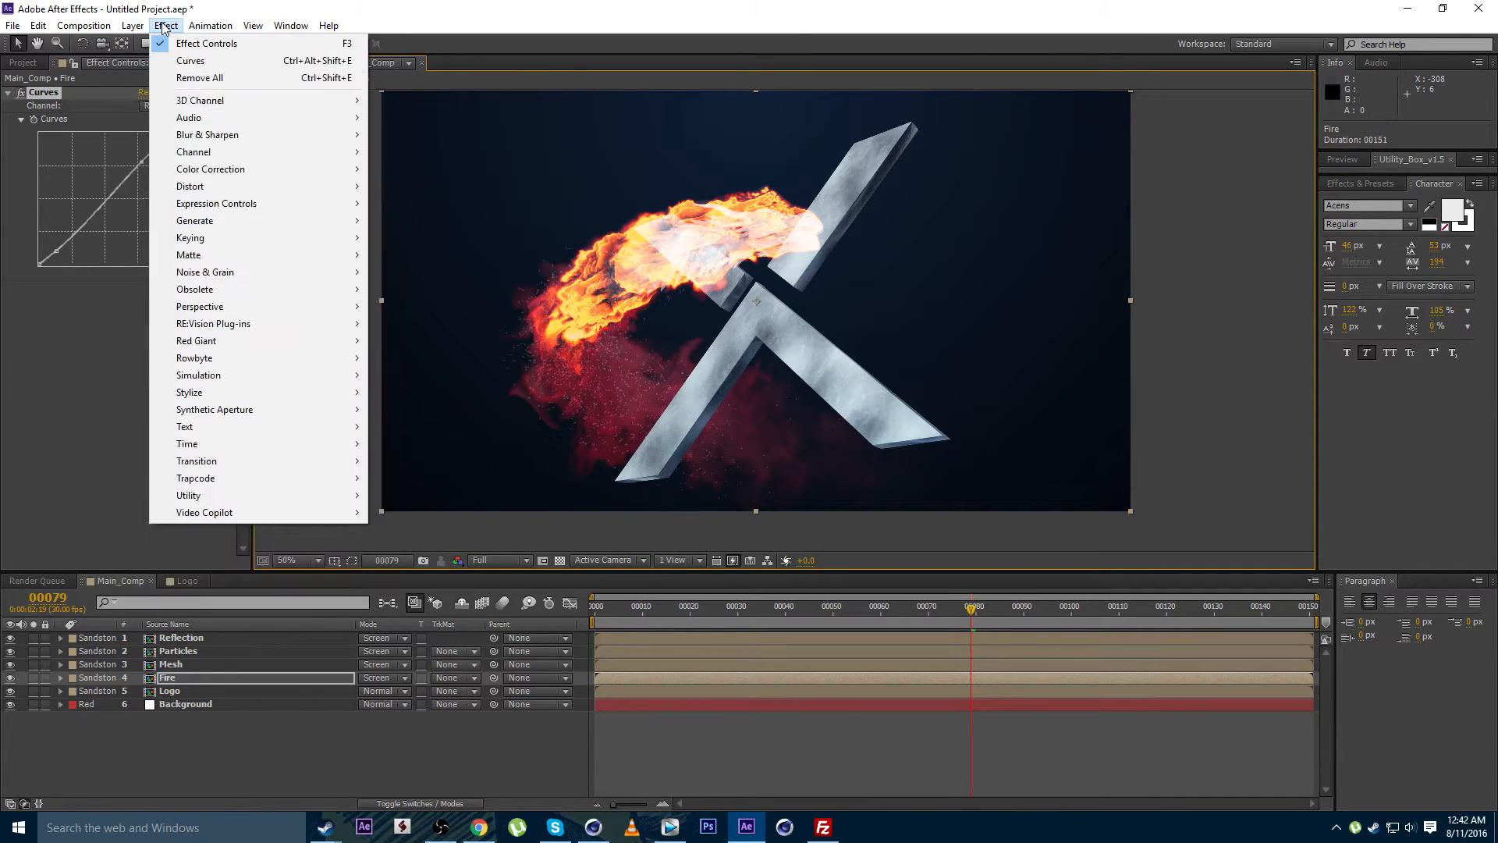
pyautogui.moveTo(234, 392)
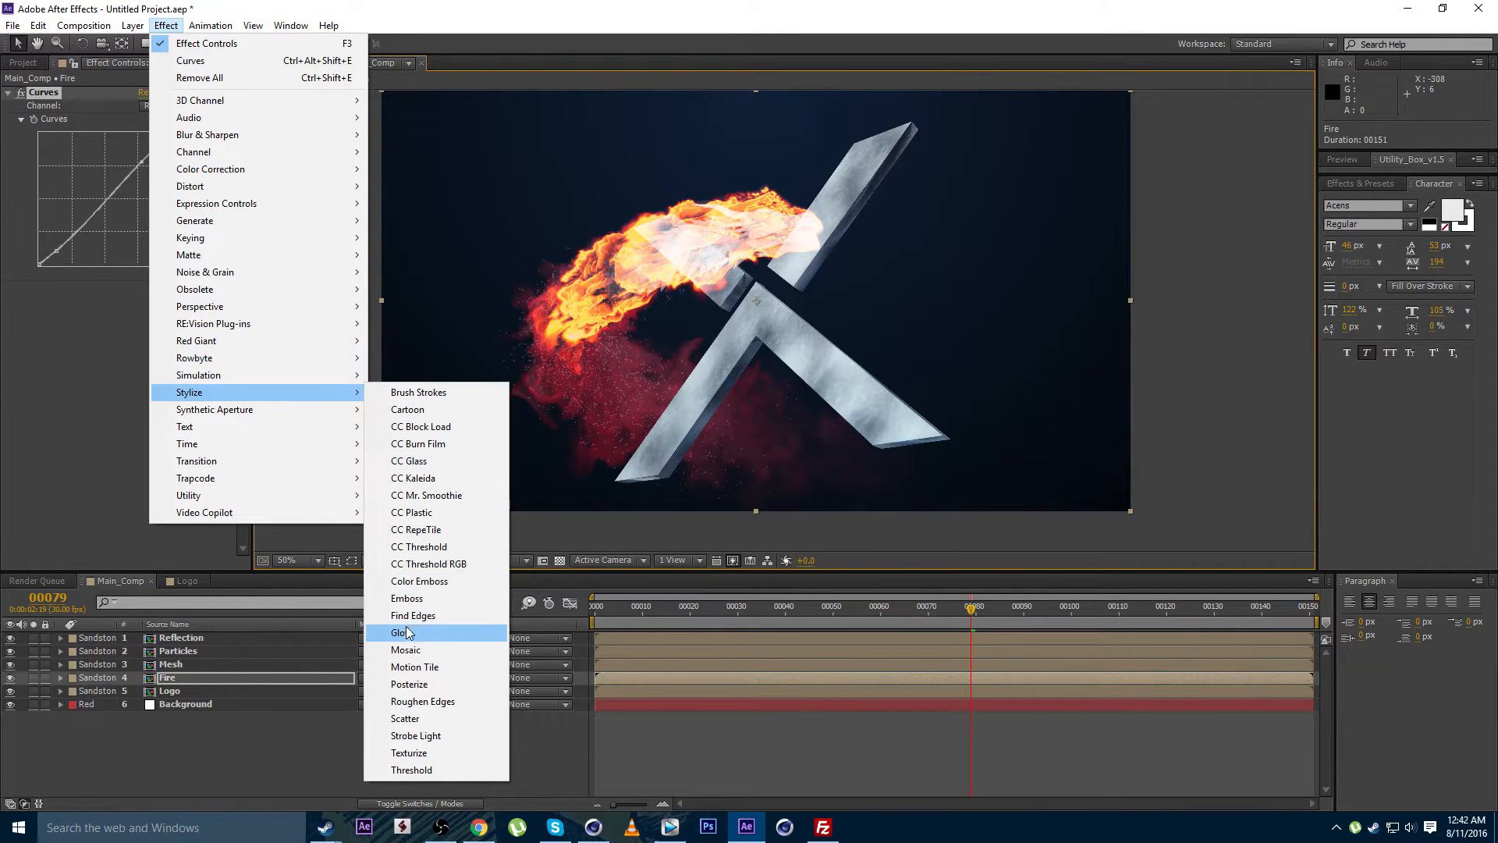
pyautogui.click(409, 632)
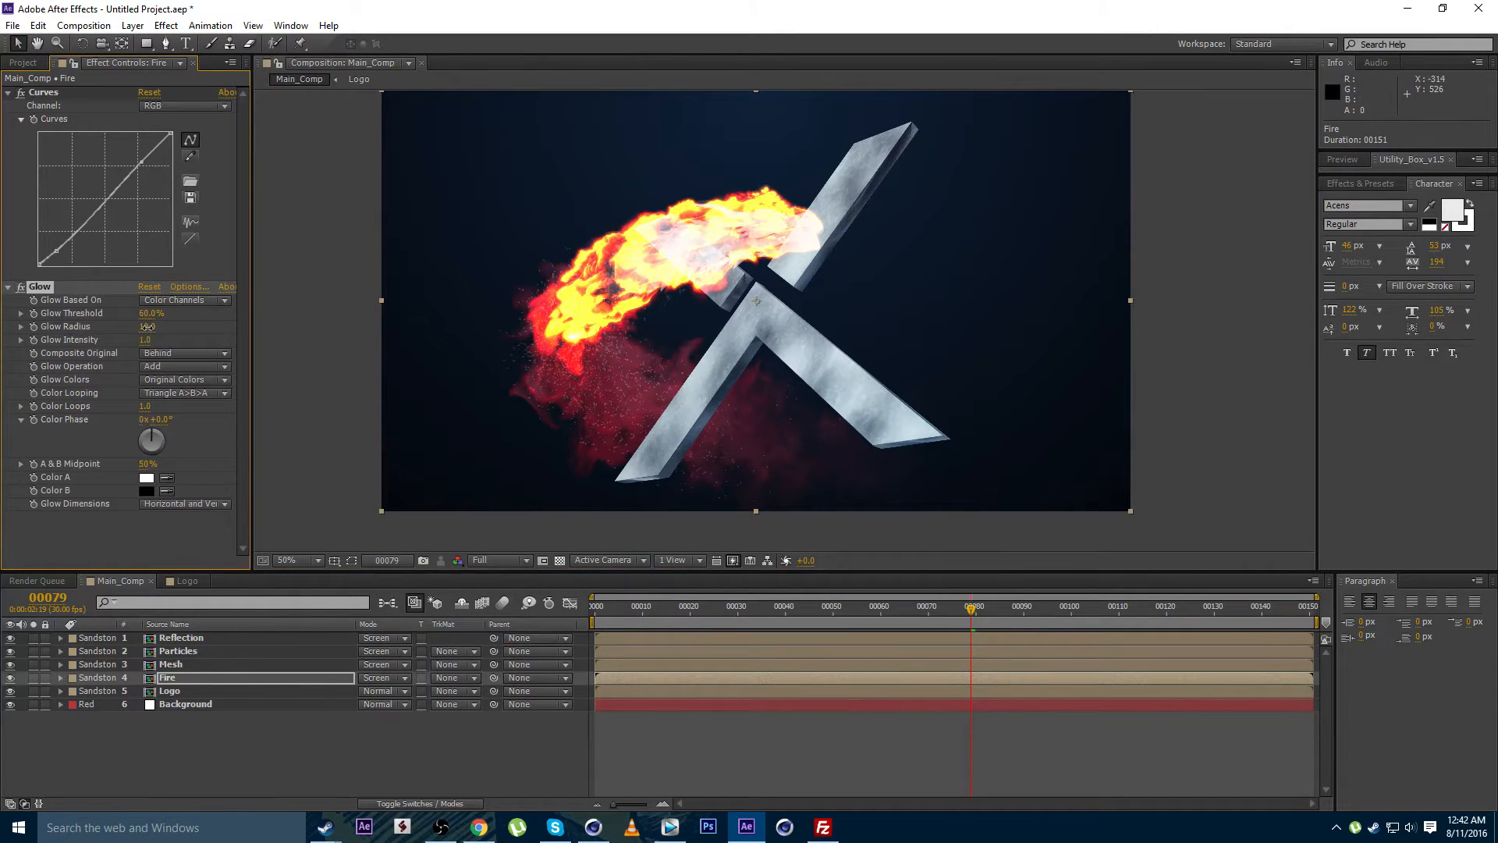
pyautogui.moveTo(147, 326); pyautogui.dragTo(281, 299)
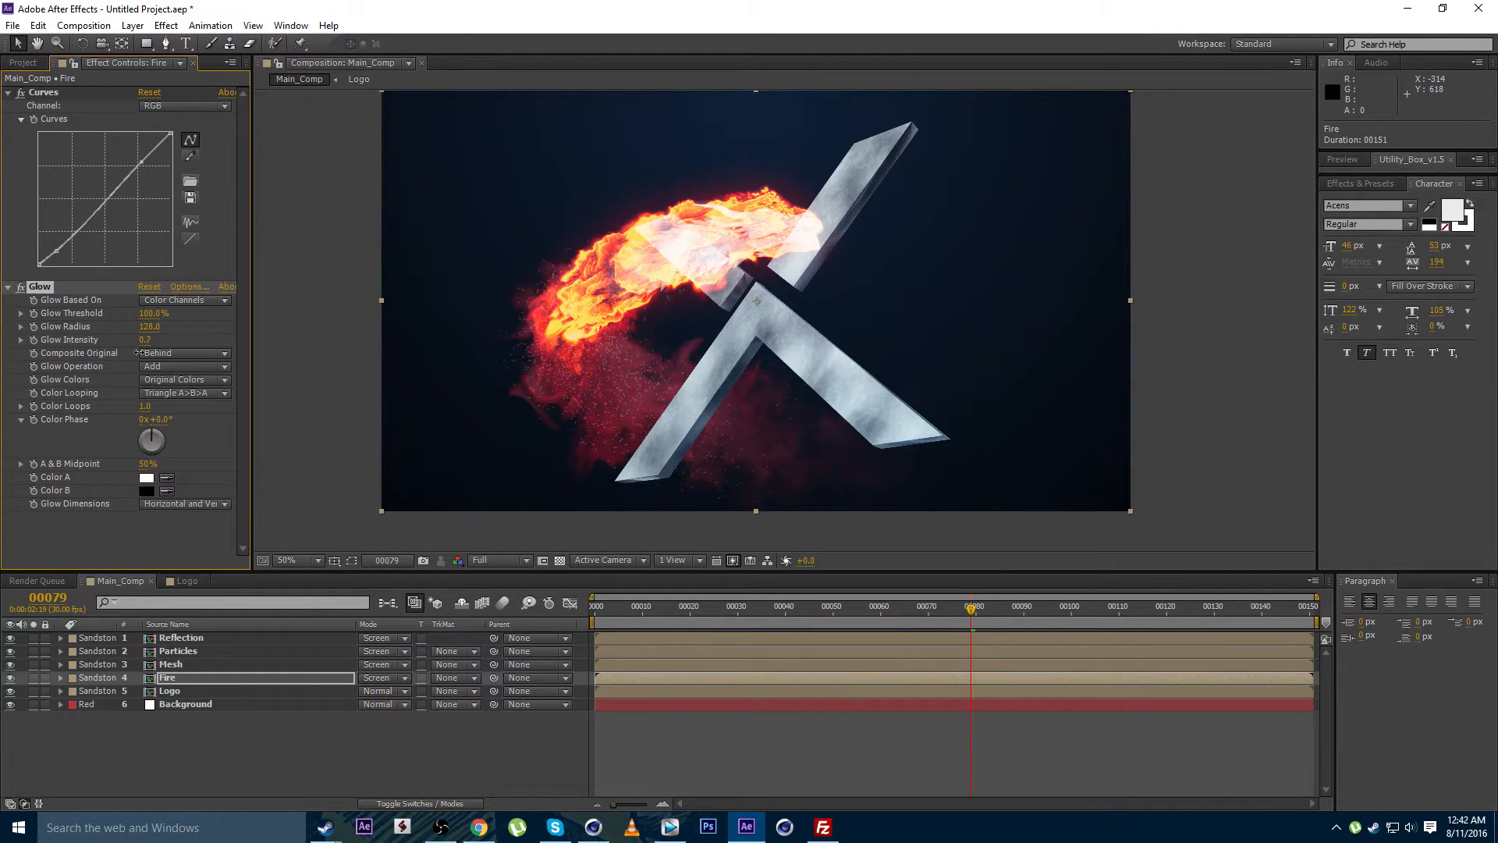
pyautogui.moveTo(546, 334)
pyautogui.mouseDown()
pyautogui.moveTo(590, 322)
pyautogui.moveTo(545, 340)
pyautogui.mouseUp()
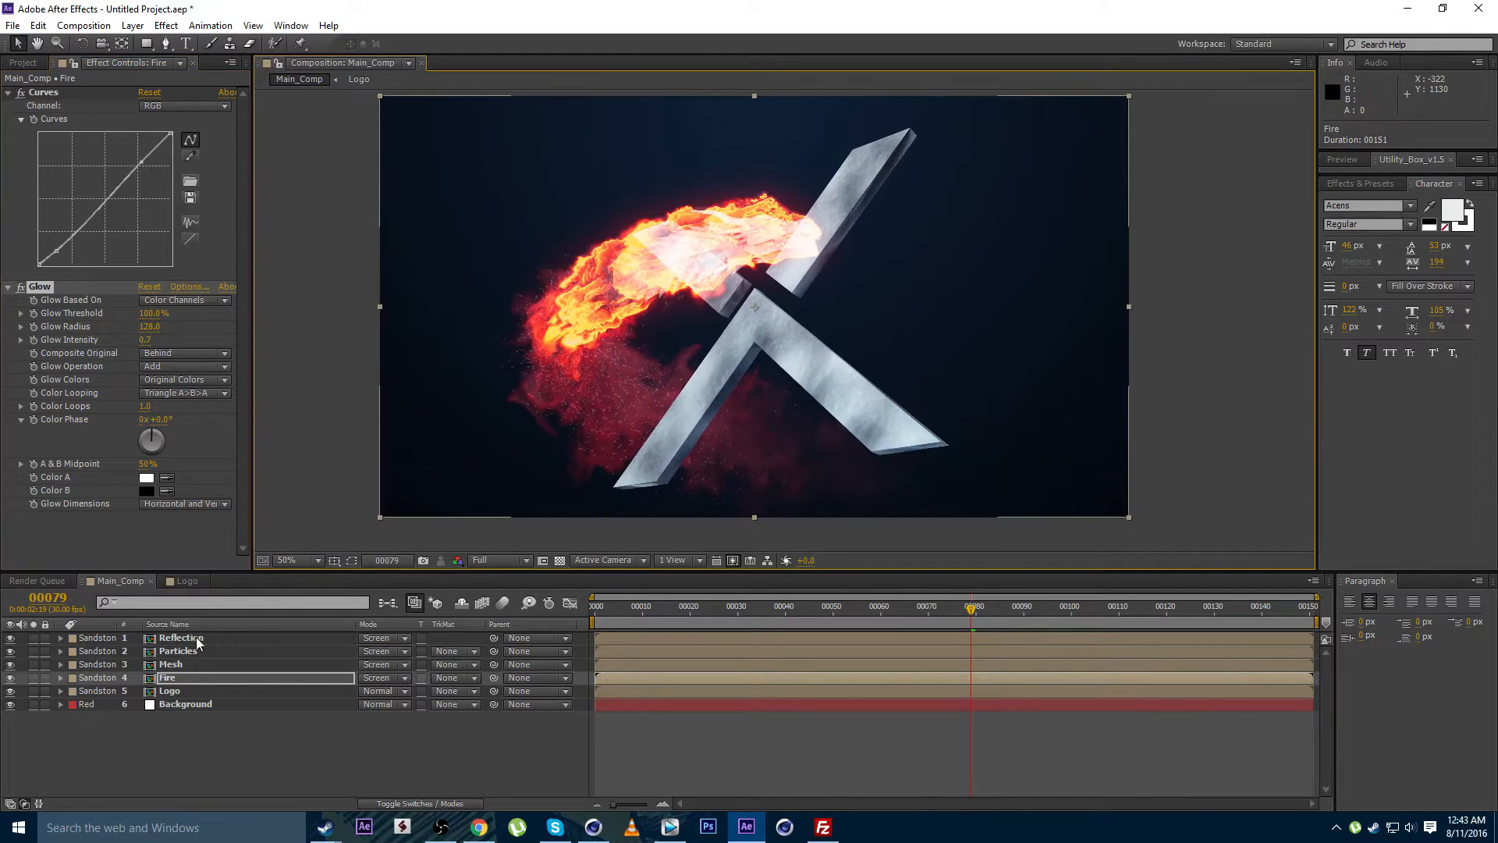
pyautogui.moveTo(489, 387); pyautogui.dragTo(454, 385)
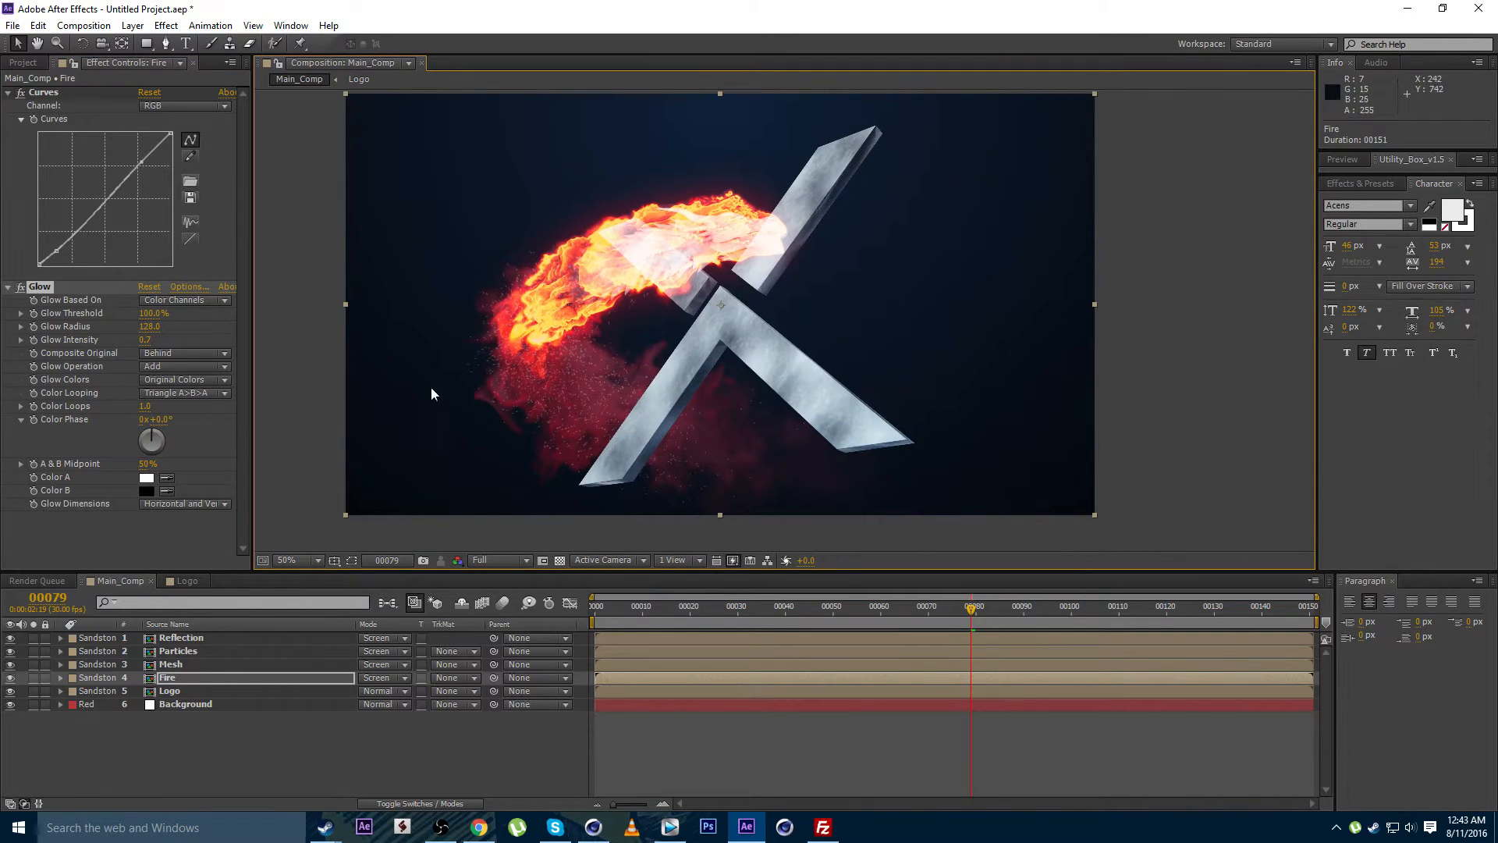
# Solo the Mesh layer and apply the Tritone color correction effect to it
pyautogui.click(186, 664)
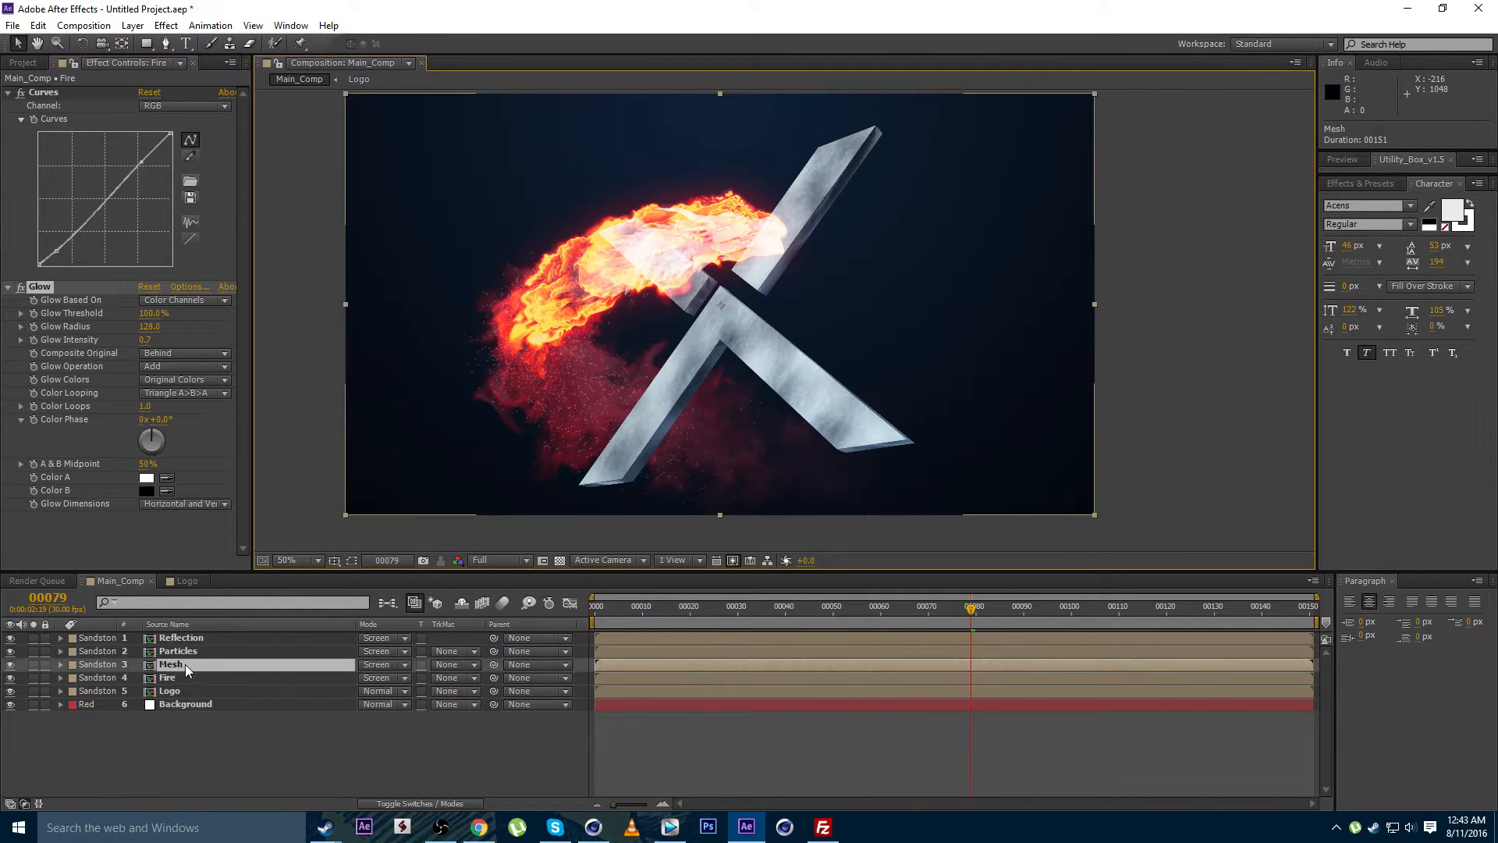
pyautogui.click(33, 664)
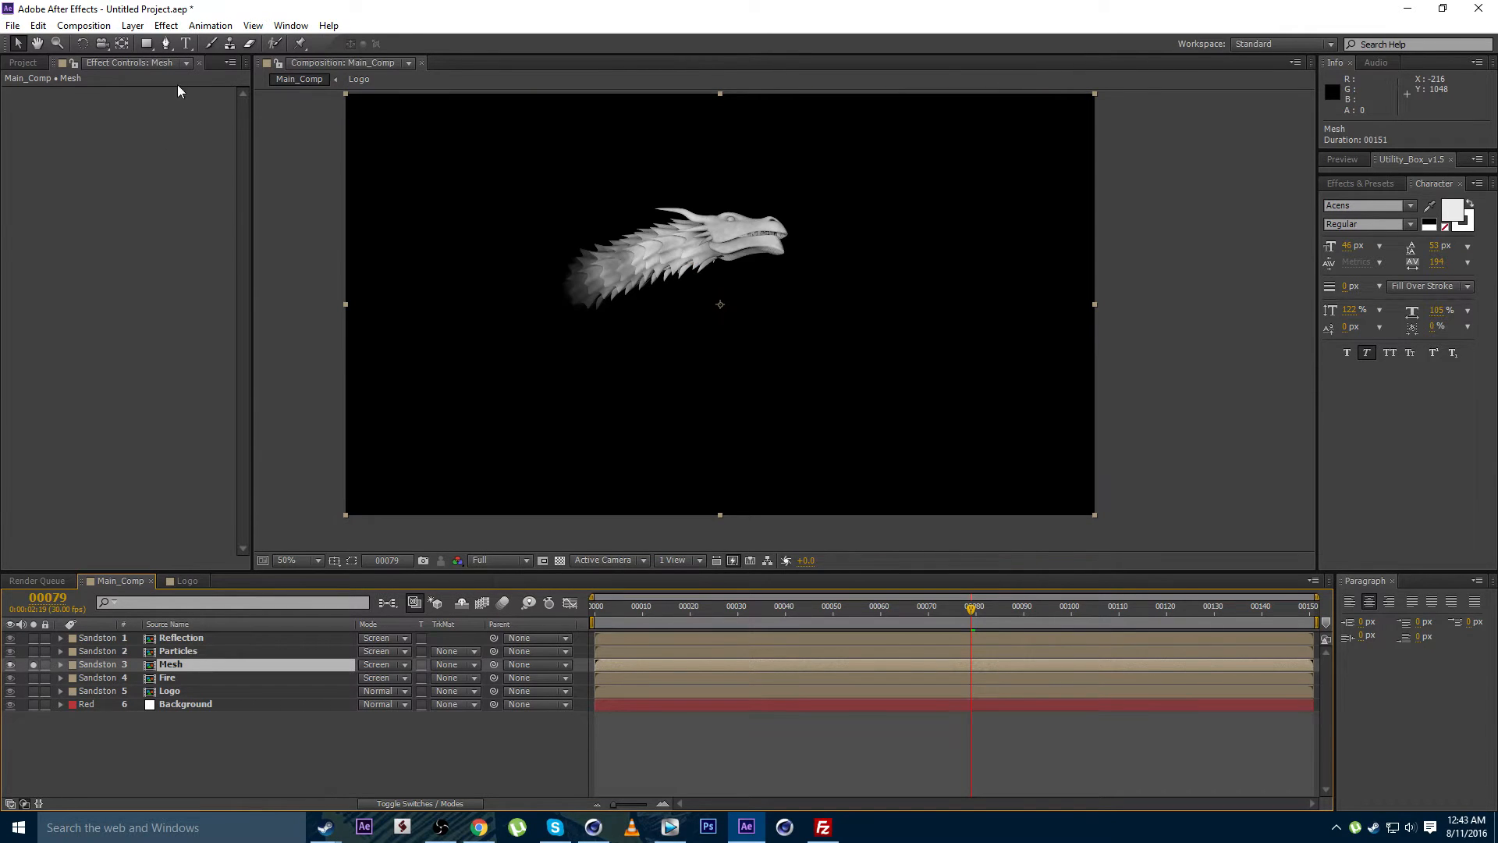
pyautogui.click(165, 25)
pyautogui.moveTo(220, 169)
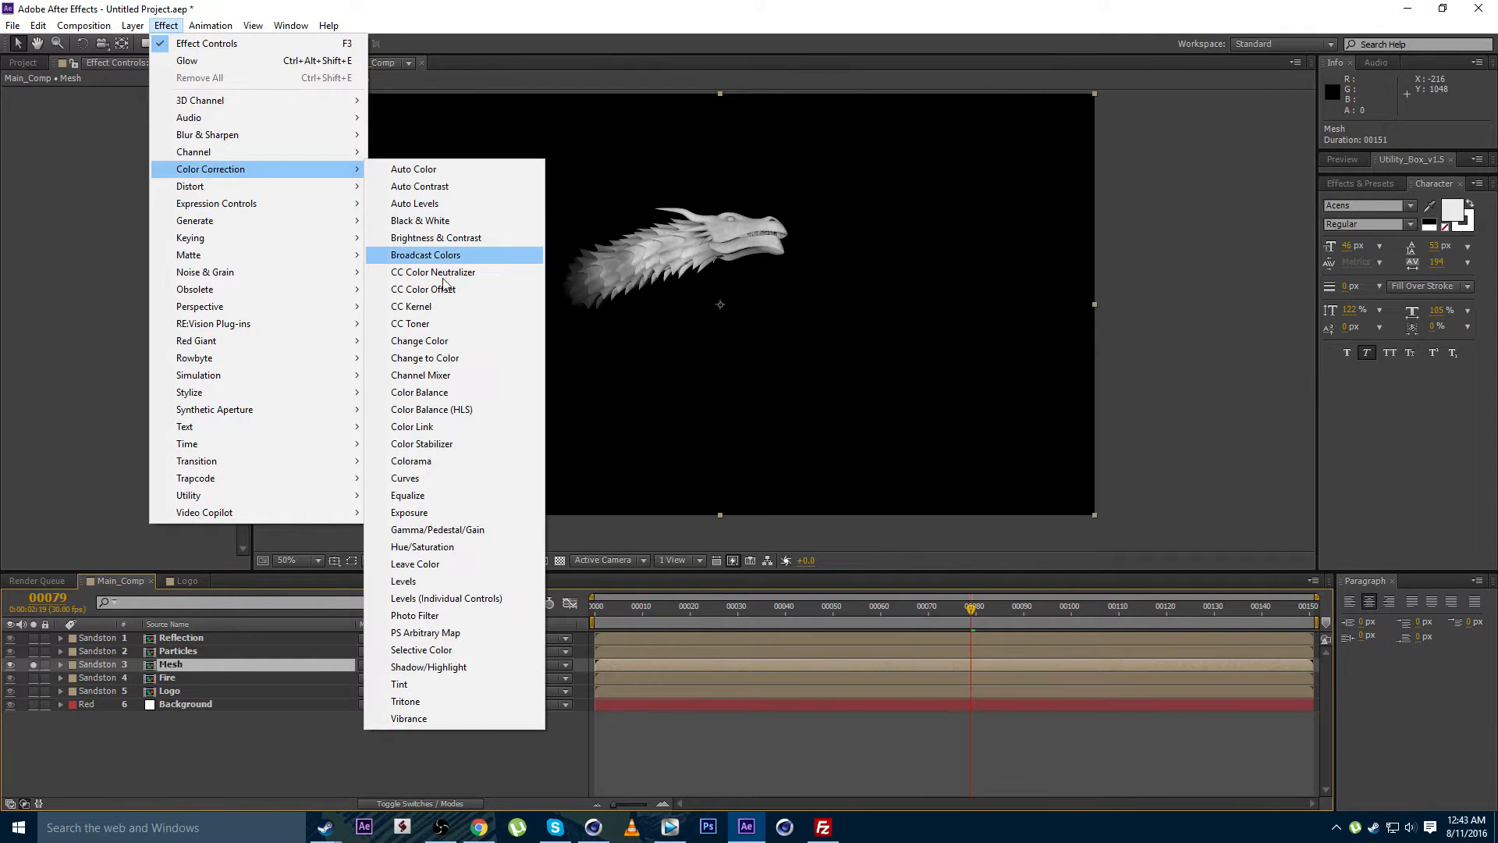
pyautogui.click(406, 701)
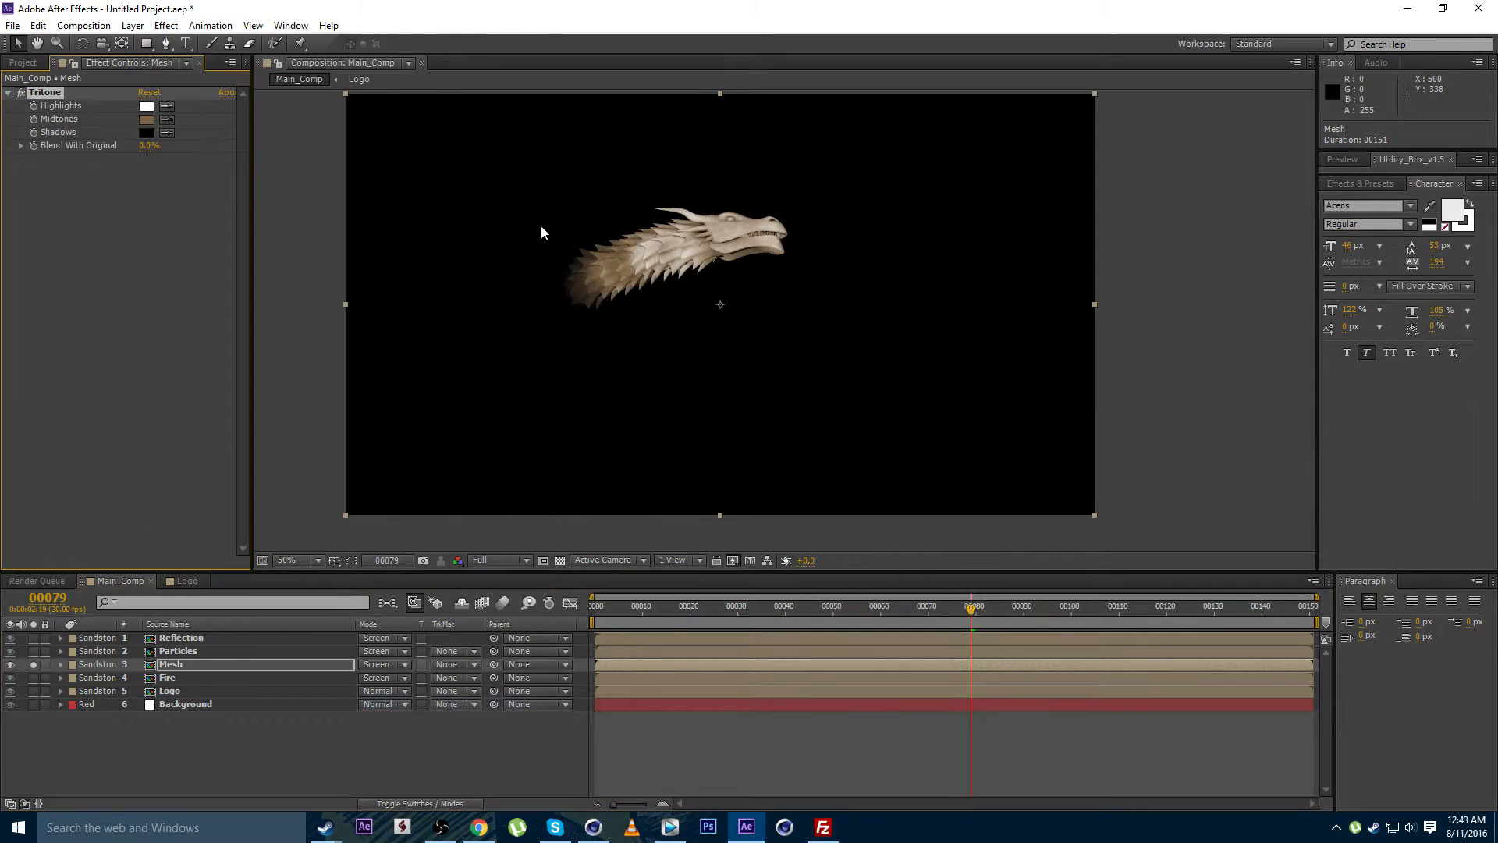
# Set the Mesh layer's Tritone midtones to a bright, saturated orange
pyautogui.click(146, 120)
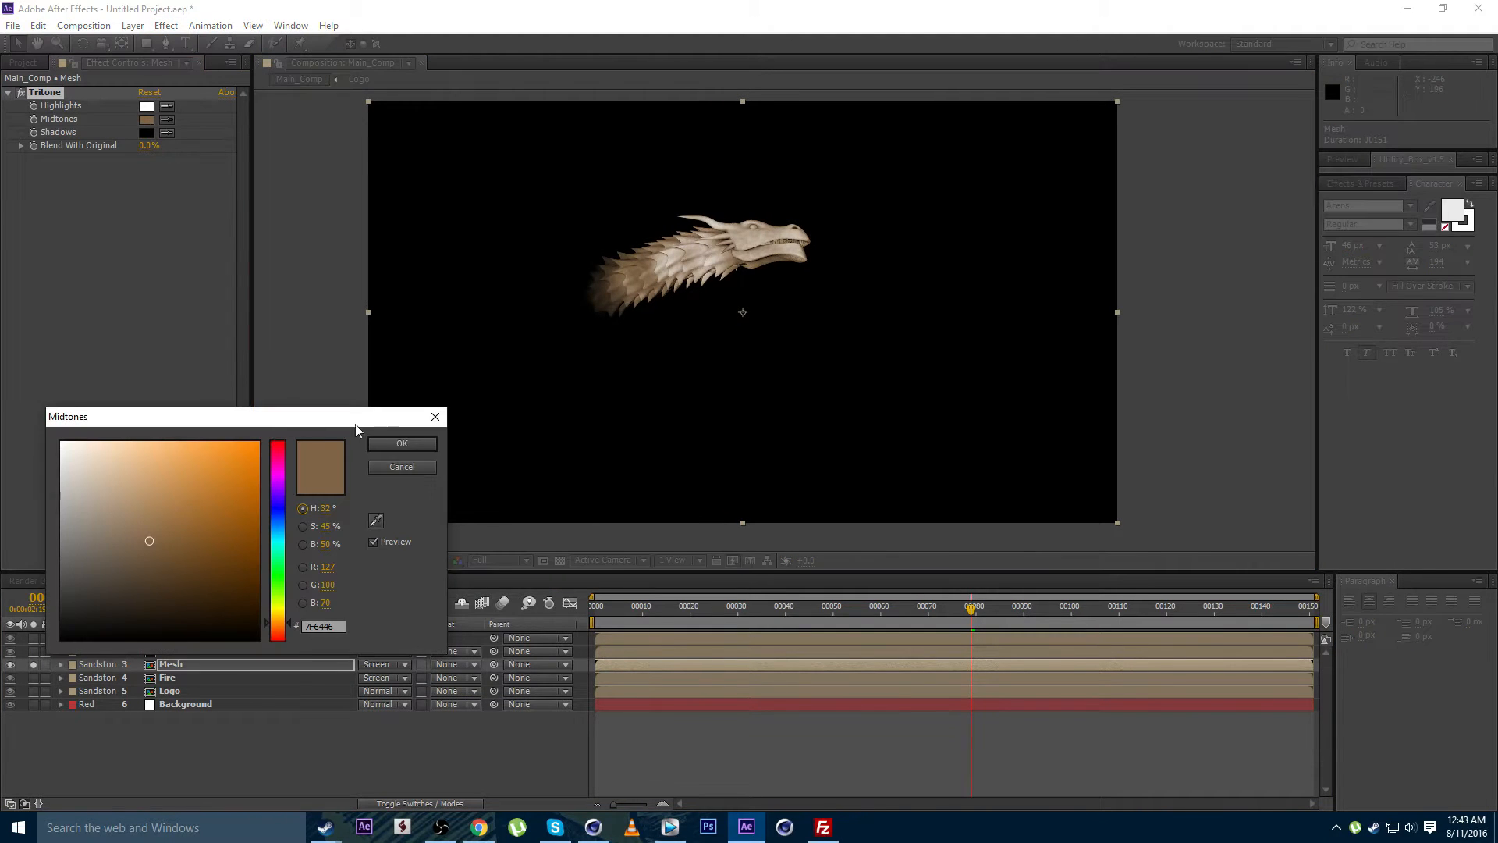
pyautogui.moveTo(355, 423); pyautogui.dragTo(375, 335)
pyautogui.moveTo(305, 535); pyautogui.dragTo(307, 540)
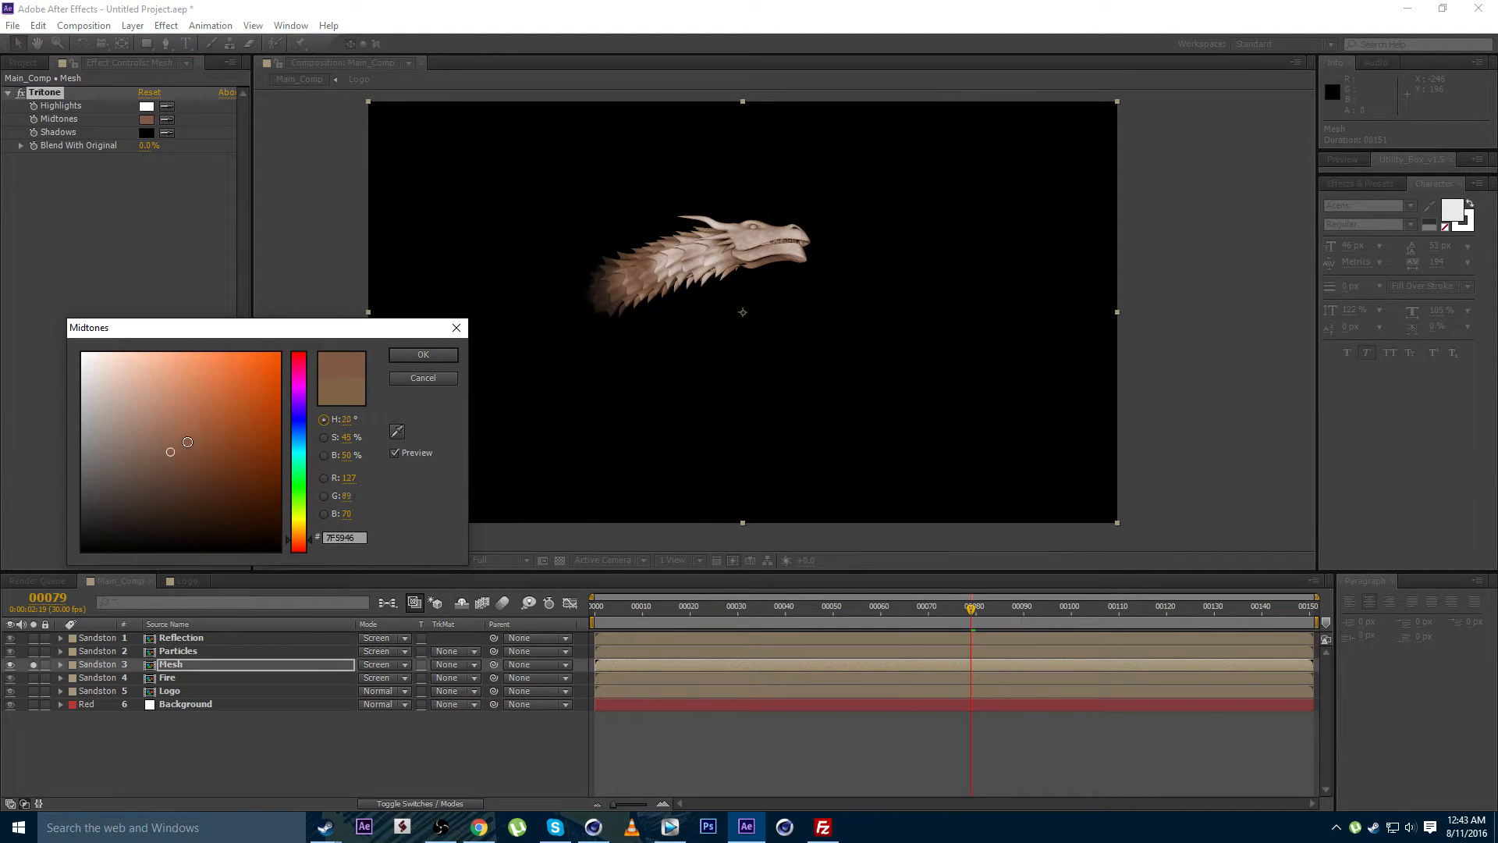
pyautogui.moveTo(188, 440); pyautogui.dragTo(212, 386)
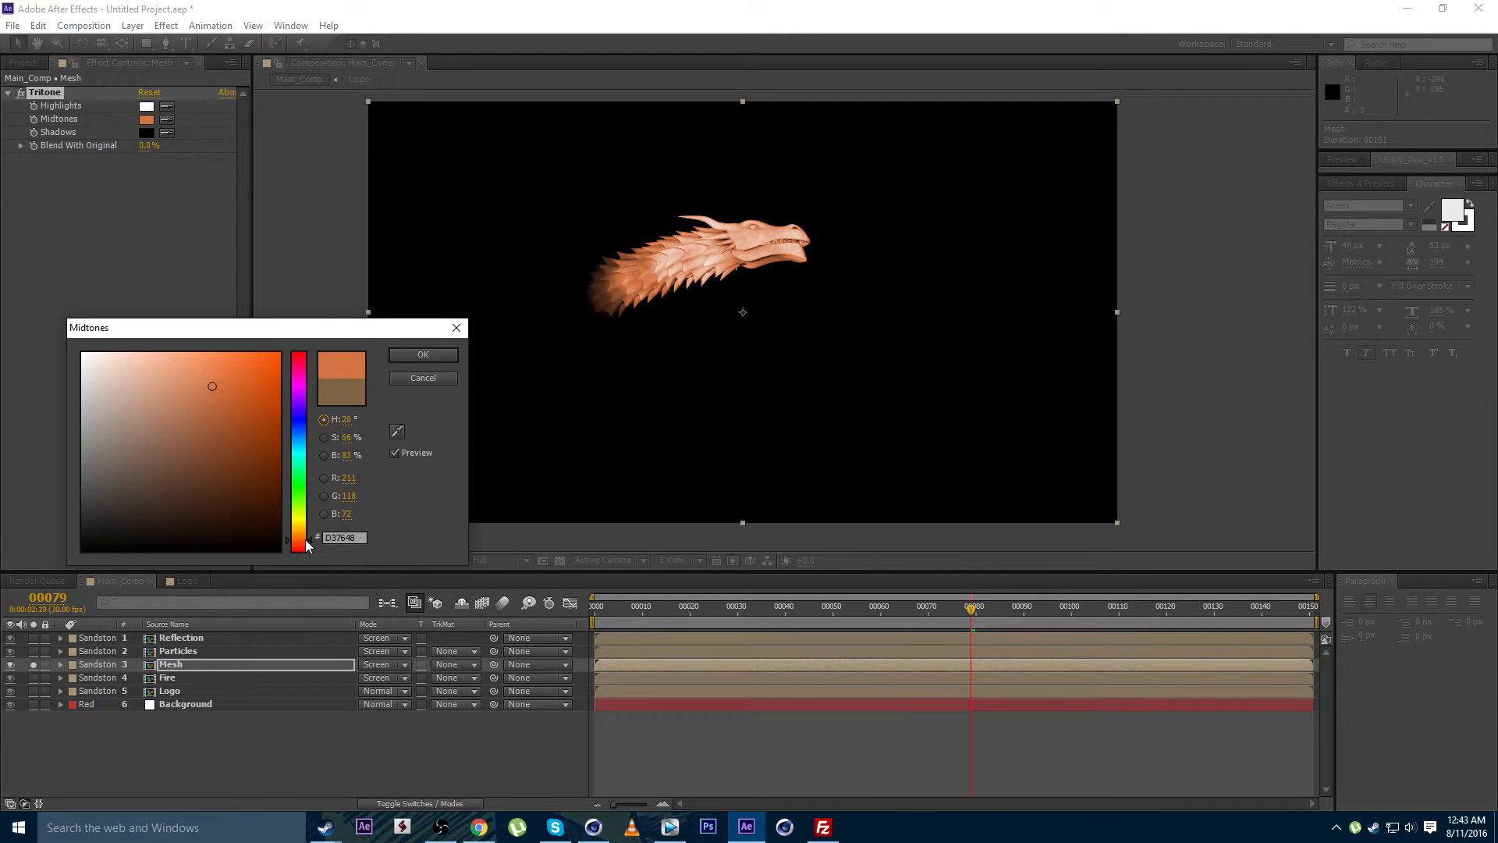
pyautogui.moveTo(306, 540); pyautogui.dragTo(302, 537)
pyautogui.click(235, 373)
pyautogui.click(401, 357)
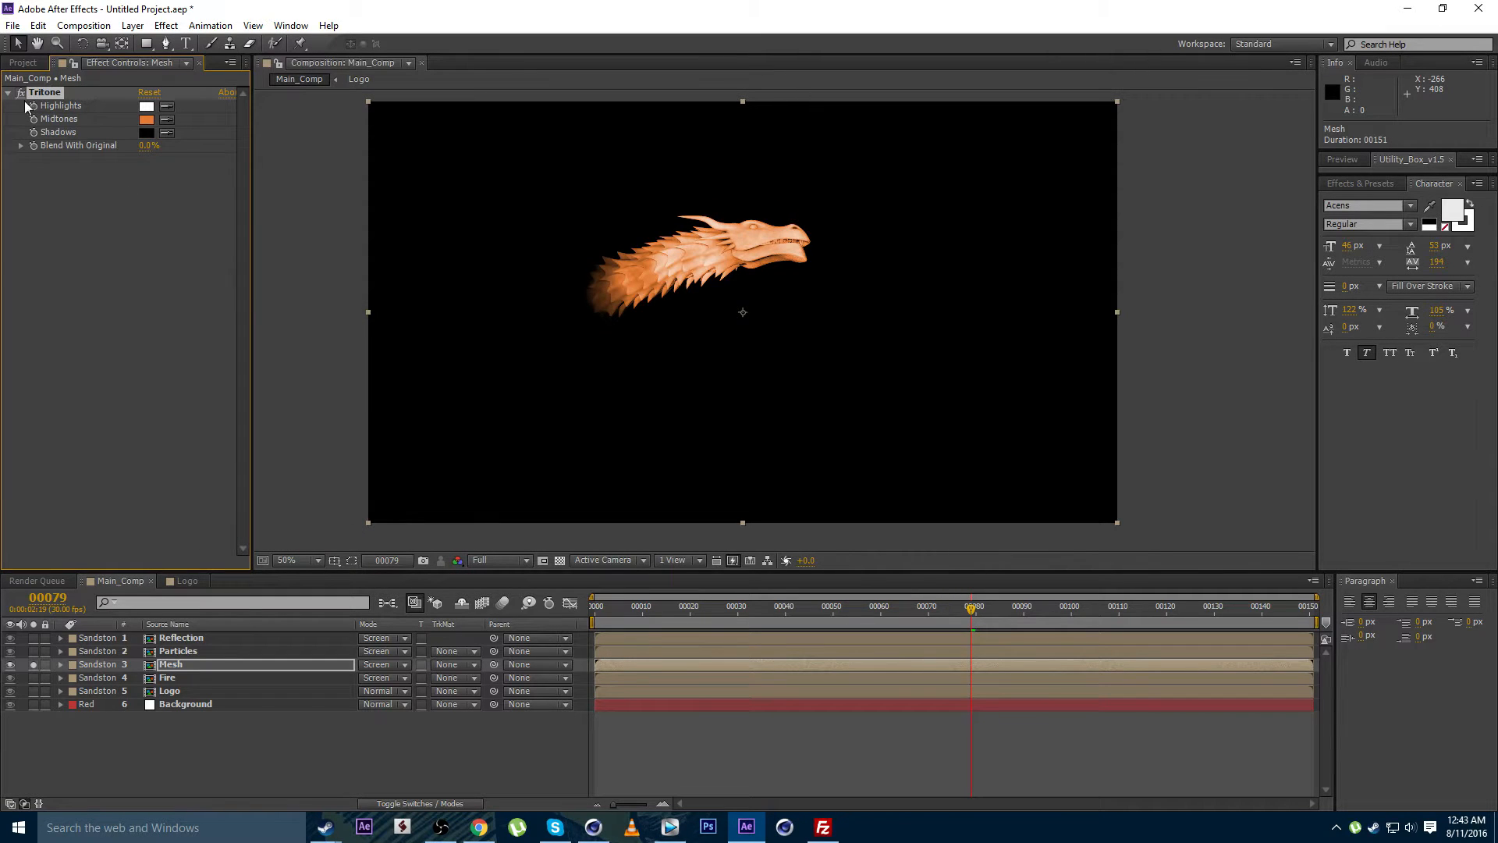
# Add Curves to the Mesh layer and shape the RGB curve into an S with lowered shadows and raised highlights
pyautogui.click(165, 25)
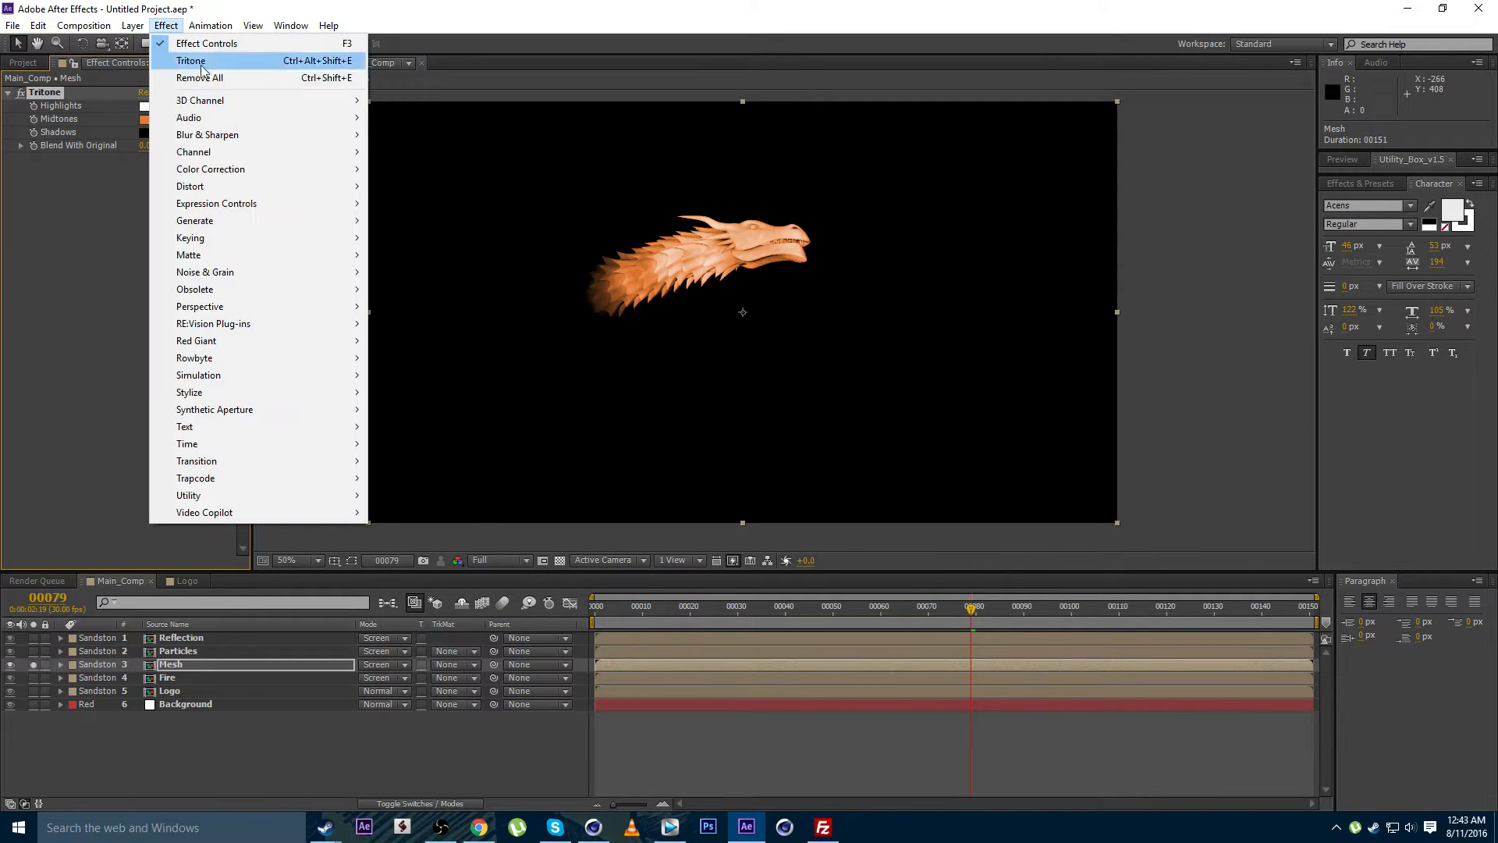
pyautogui.moveTo(234, 169)
pyautogui.click(420, 476)
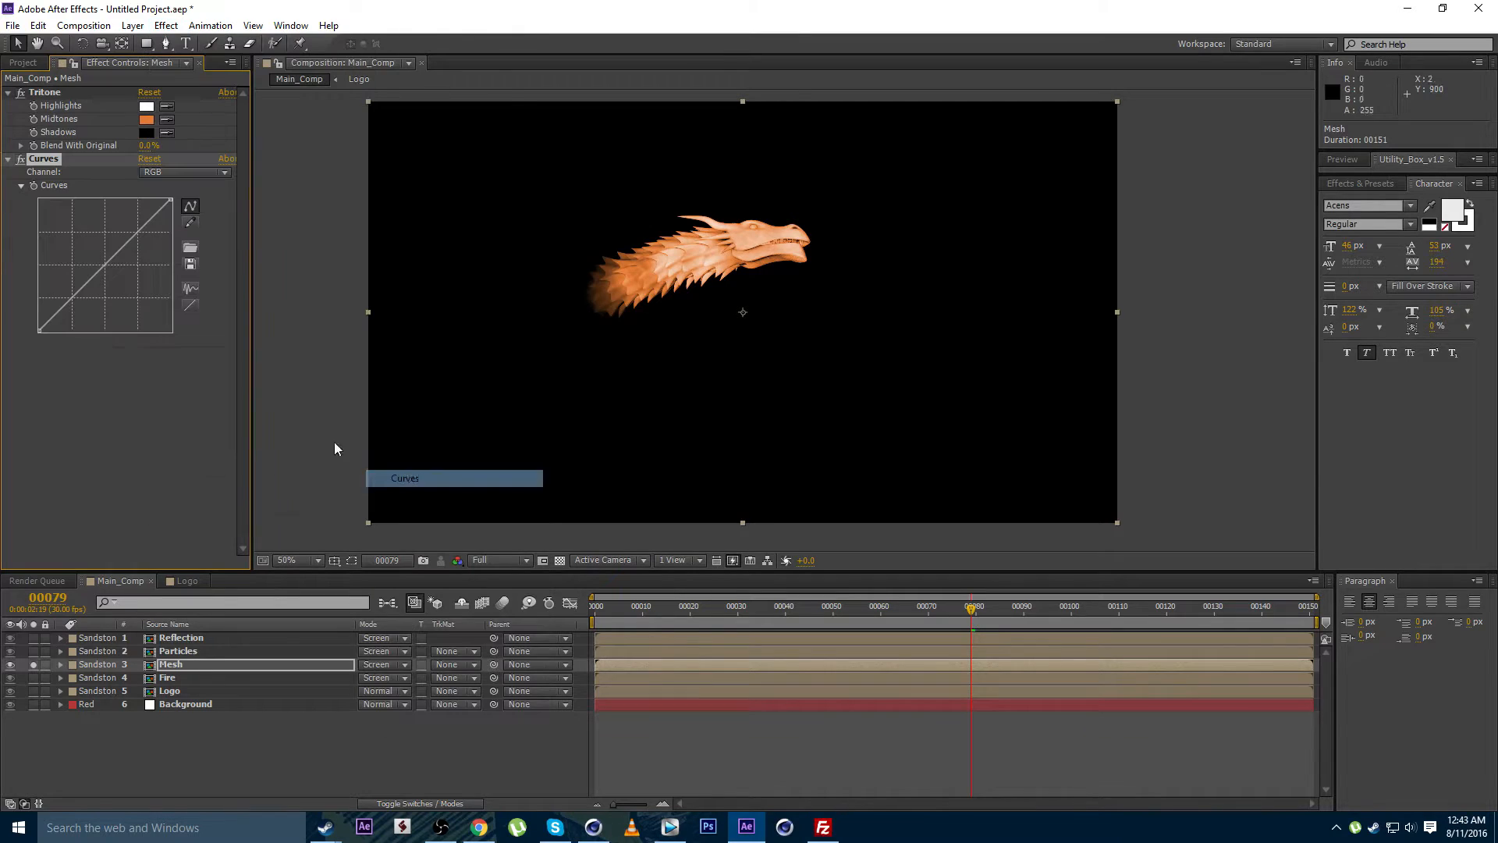
pyautogui.moveTo(47, 309); pyautogui.dragTo(65, 319)
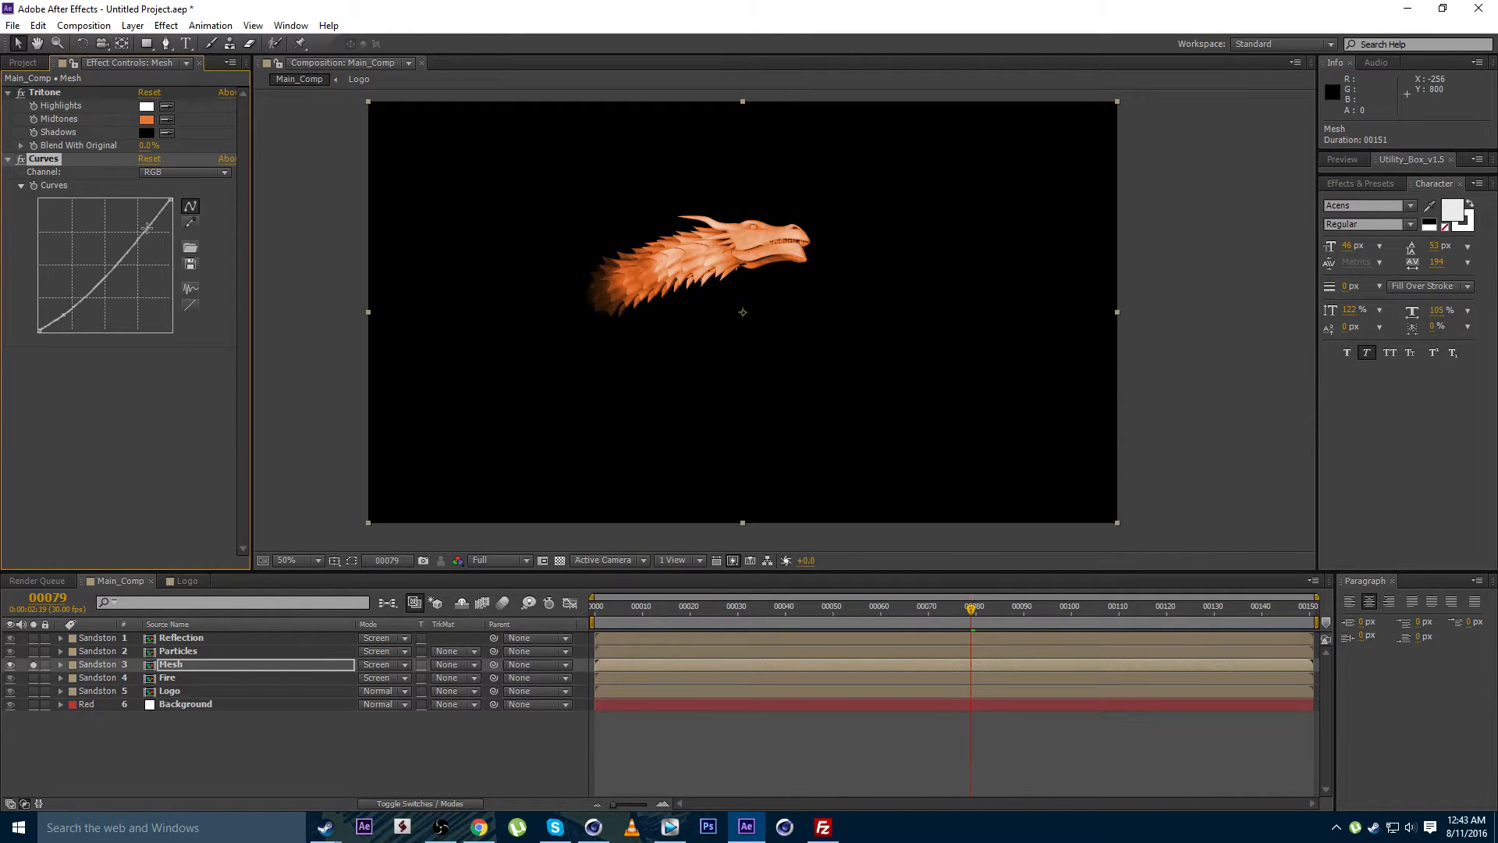
pyautogui.moveTo(147, 227); pyautogui.dragTo(134, 222)
pyautogui.scroll(1, 654, 290)
pyautogui.moveTo(381, 216); pyautogui.dragTo(460, 262)
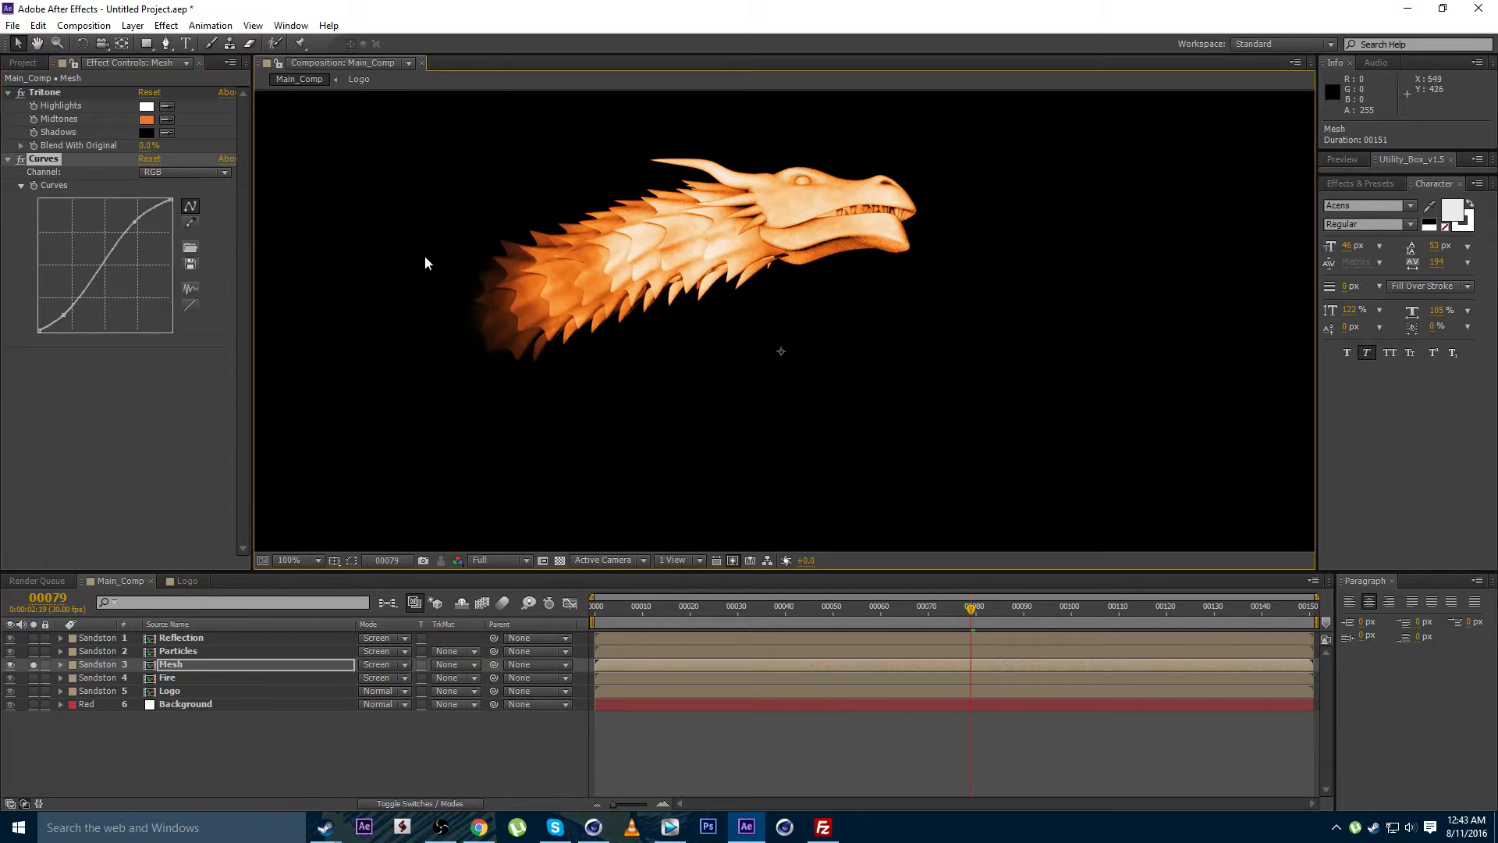
pyautogui.moveTo(134, 218); pyautogui.dragTo(130, 220)
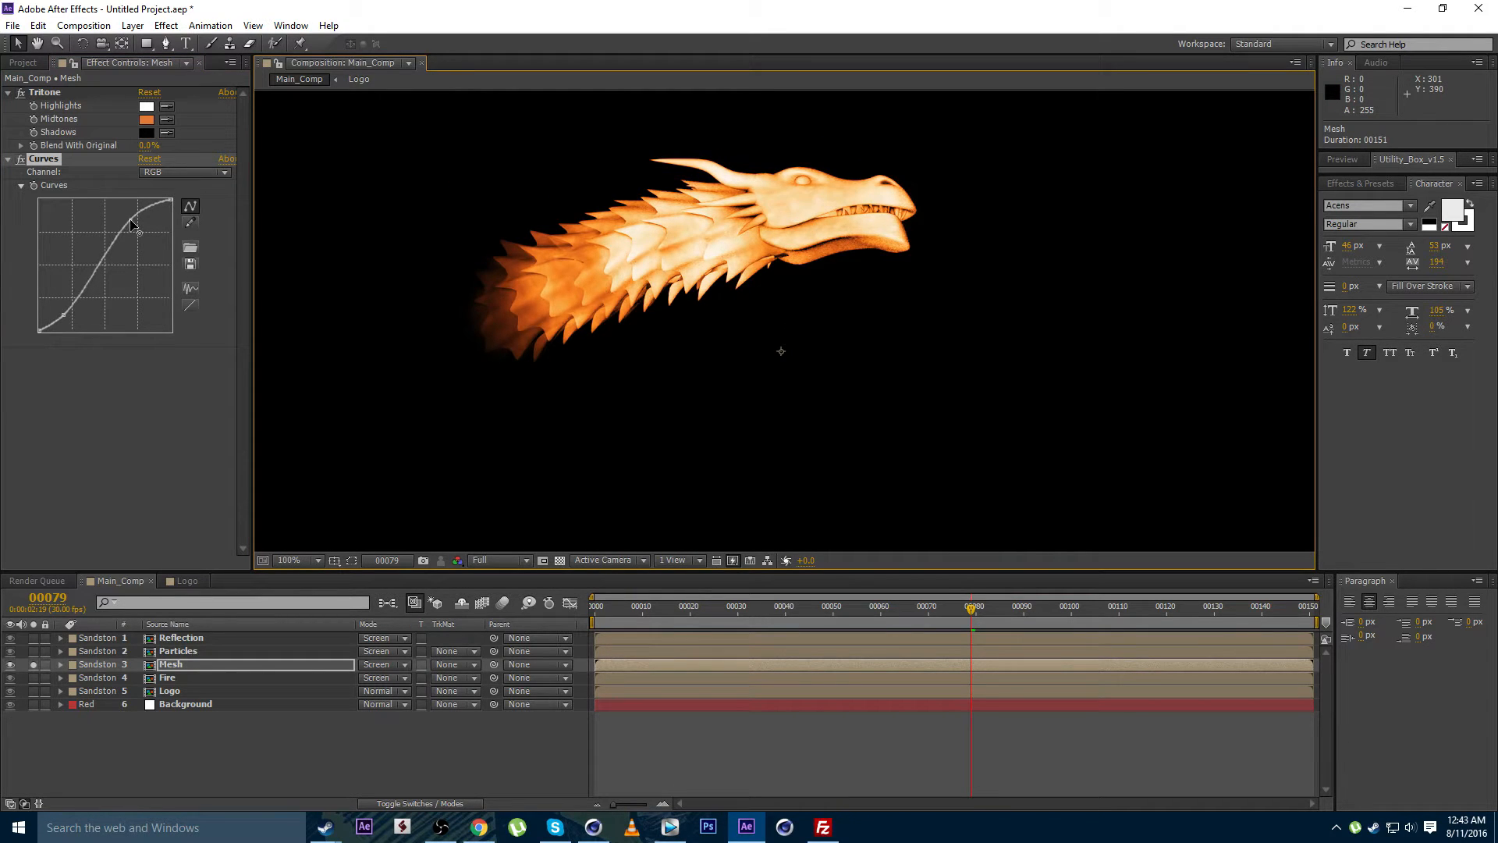
pyautogui.scroll(-1, 630, 276)
pyautogui.moveTo(607, 264); pyautogui.dragTo(647, 230)
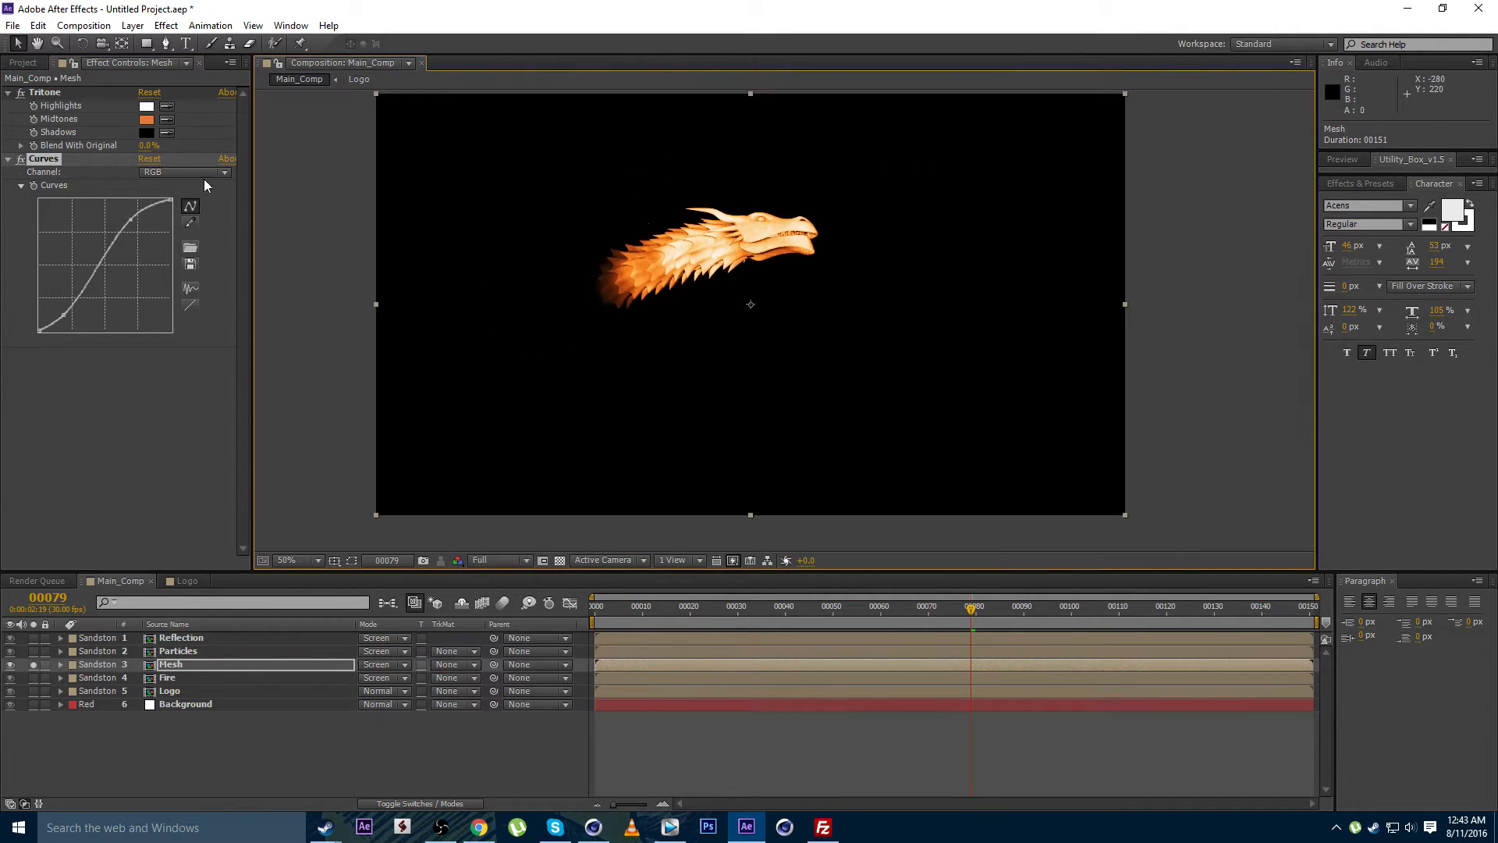
# Adjust the Mesh layer's Red curve with one point in the shadows and one in the highlights
pyautogui.click(180, 171)
pyautogui.click(180, 207)
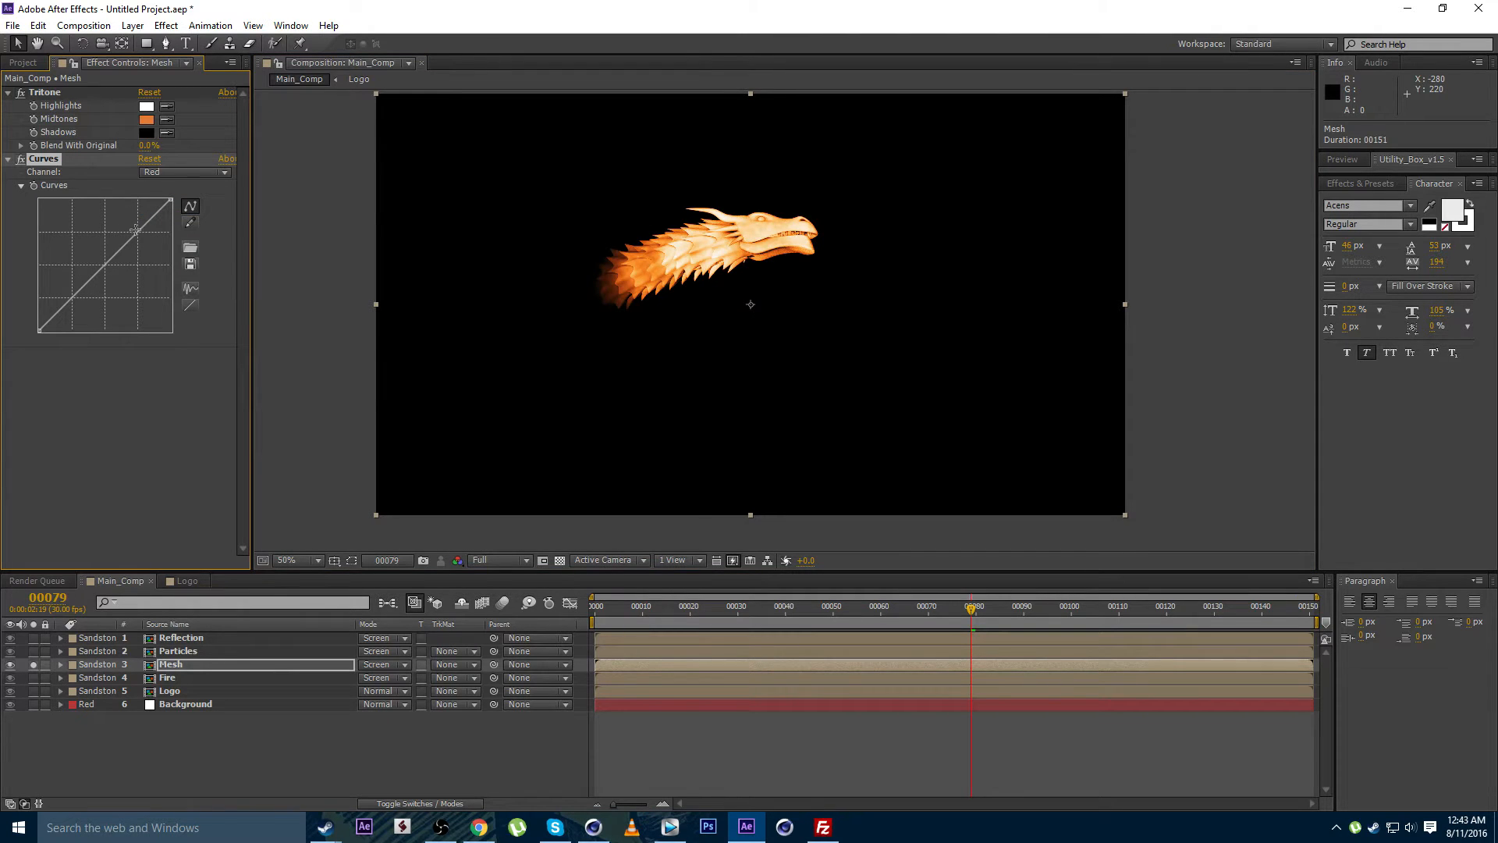
pyautogui.moveTo(135, 231)
pyautogui.mouseDown()
pyautogui.moveTo(145, 242)
pyautogui.moveTo(133, 234)
pyautogui.mouseUp()
pyautogui.moveTo(54, 311); pyautogui.dragTo(60, 309)
pyautogui.moveTo(135, 234); pyautogui.dragTo(145, 218)
# Shape the Mesh layer's Green curve into an S by lowering the shadows beneath its raised highlights
pyautogui.click(185, 172)
pyautogui.click(185, 224)
pyautogui.click(185, 225)
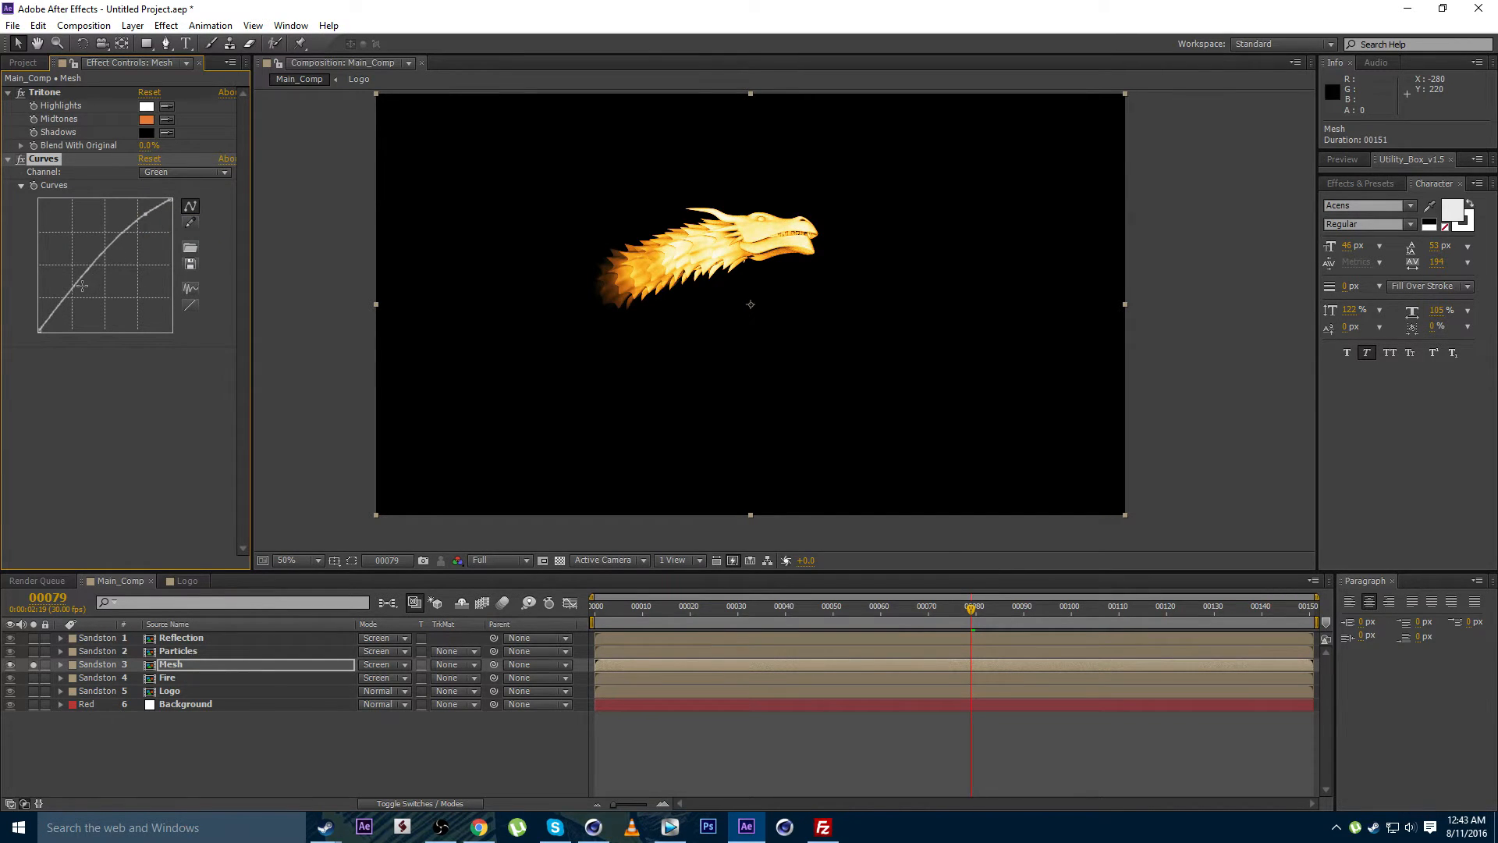
pyautogui.moveTo(82, 286); pyautogui.dragTo(66, 308)
pyautogui.scroll(1, 535, 316)
pyautogui.moveTo(535, 322); pyautogui.dragTo(600, 289)
pyautogui.scroll(-1, 597, 363)
pyautogui.scroll(1, 592, 335)
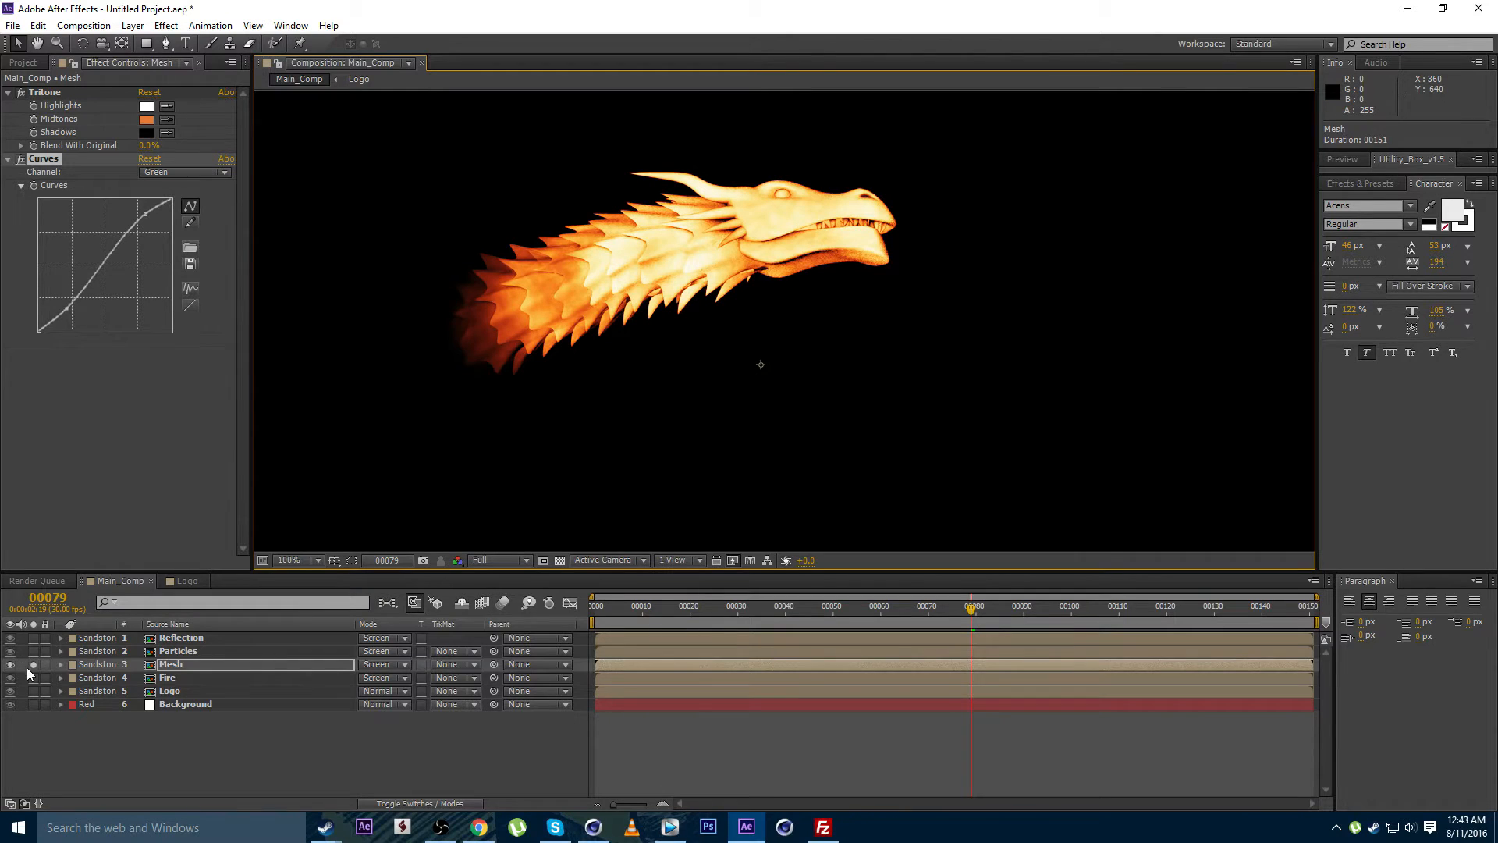
# Turn off solo on the Mesh layer and check the dragon head against the flames
pyautogui.click(32, 664)
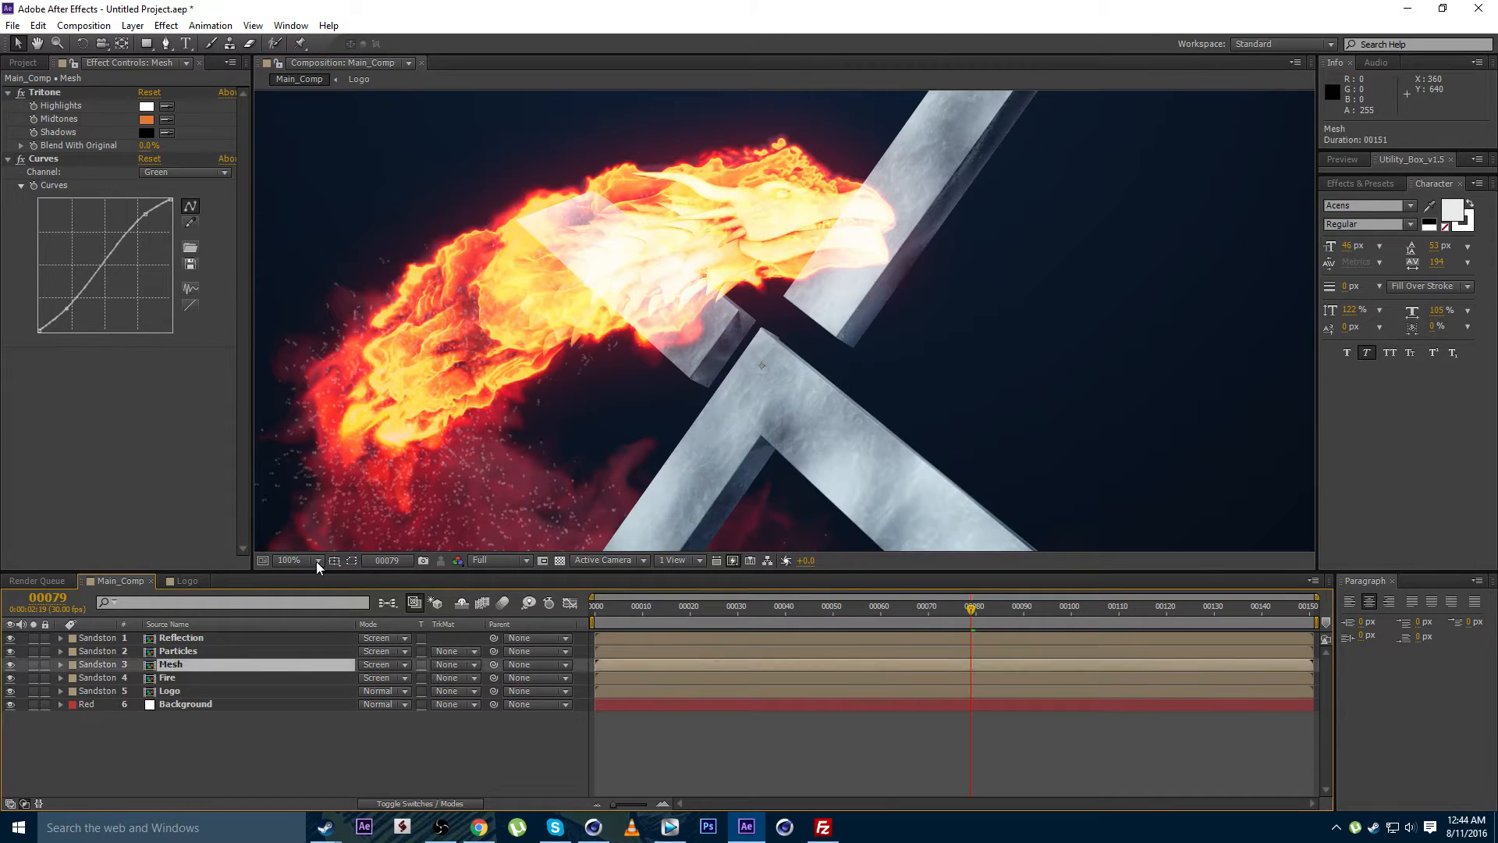
pyautogui.scroll(-2, 642, 219)
pyautogui.scroll(2, 679, 273)
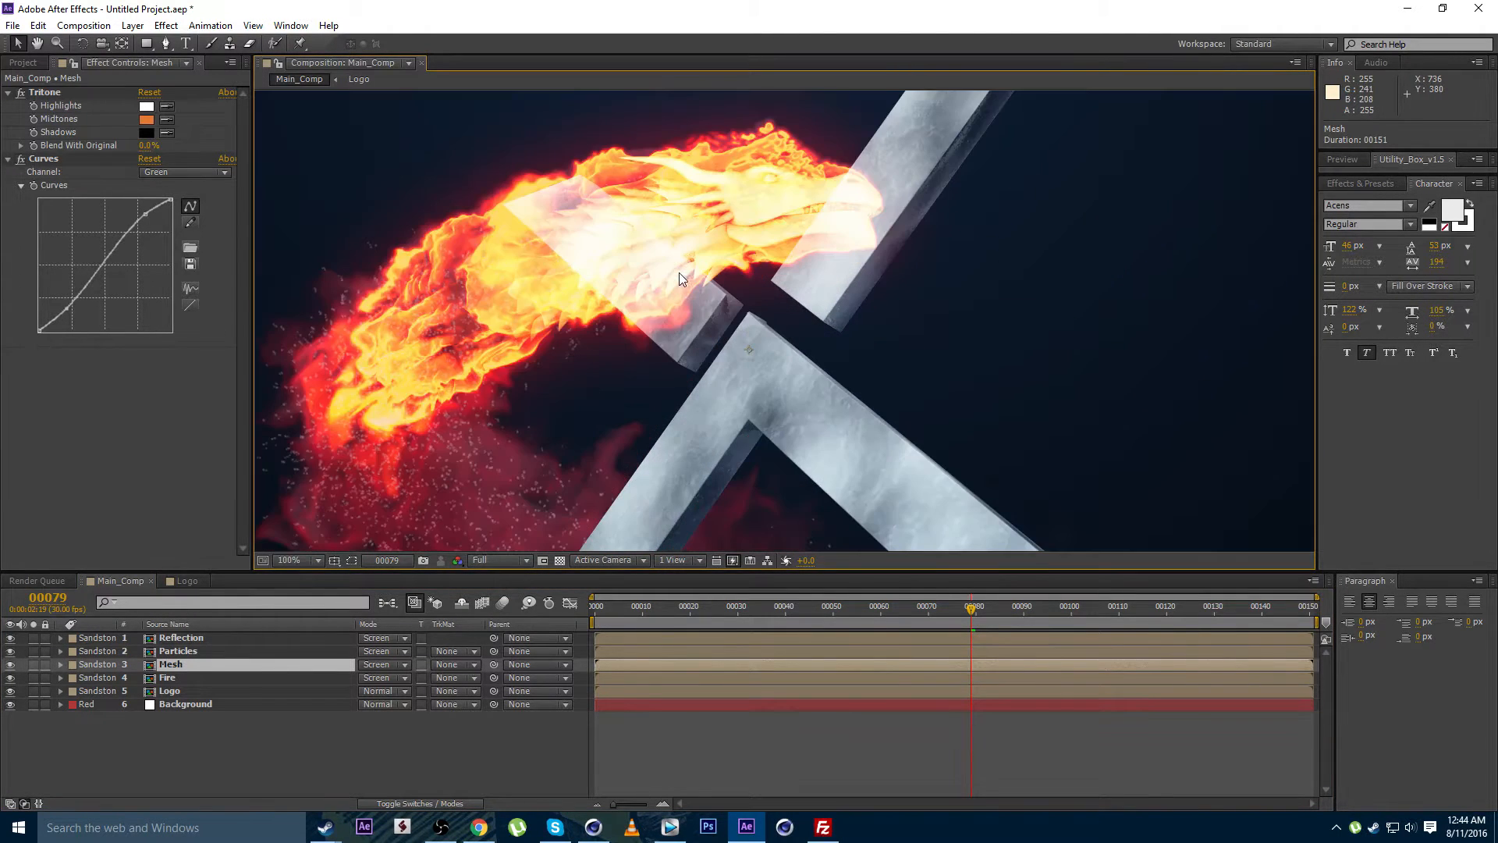
pyautogui.moveTo(631, 241); pyautogui.dragTo(678, 268)
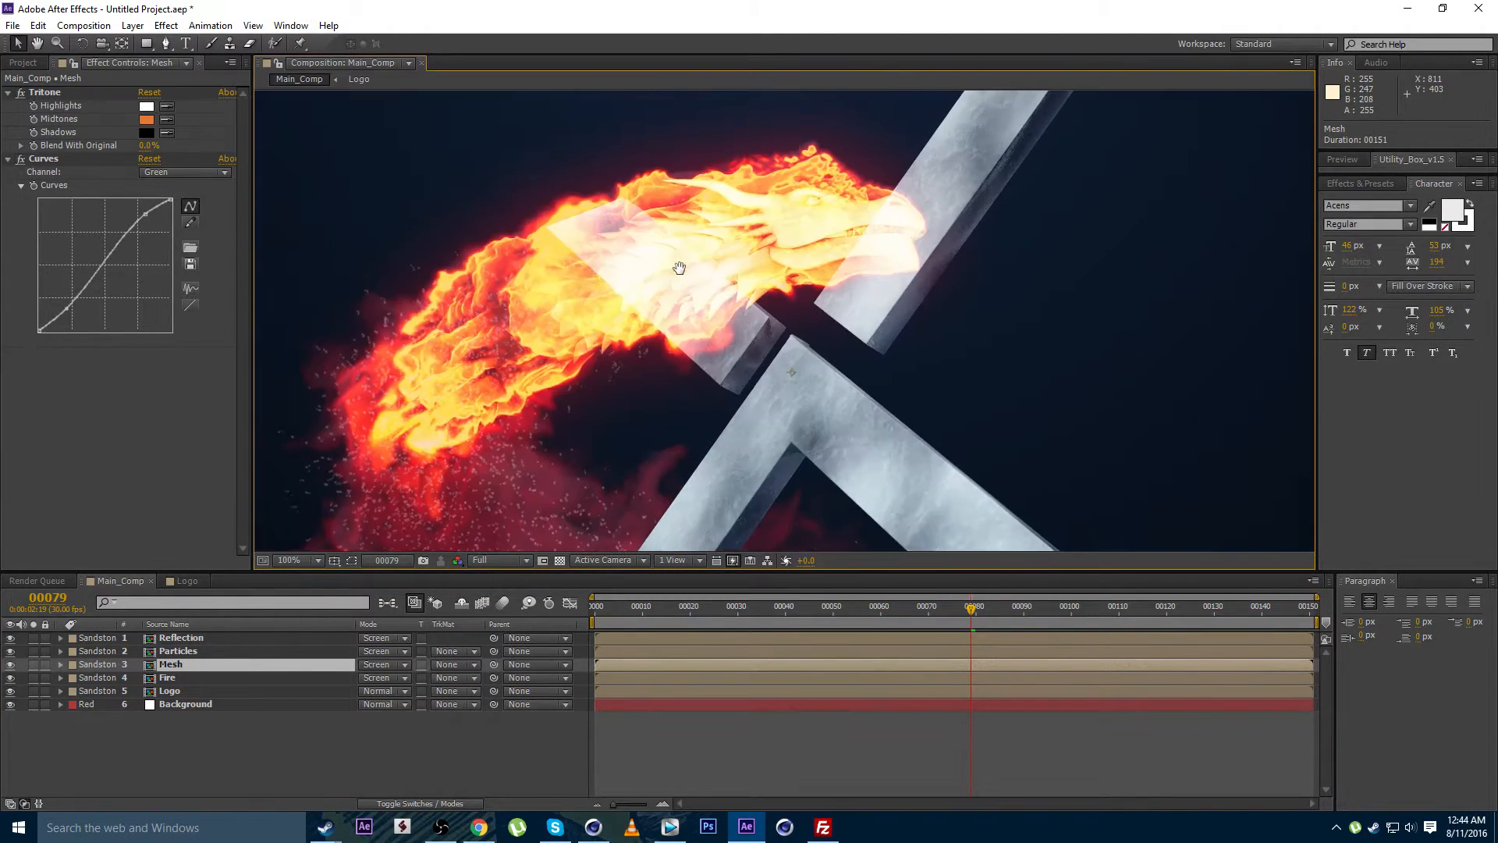
# Compare the composite with the Reflection layer hidden and shown
pyautogui.click(175, 639)
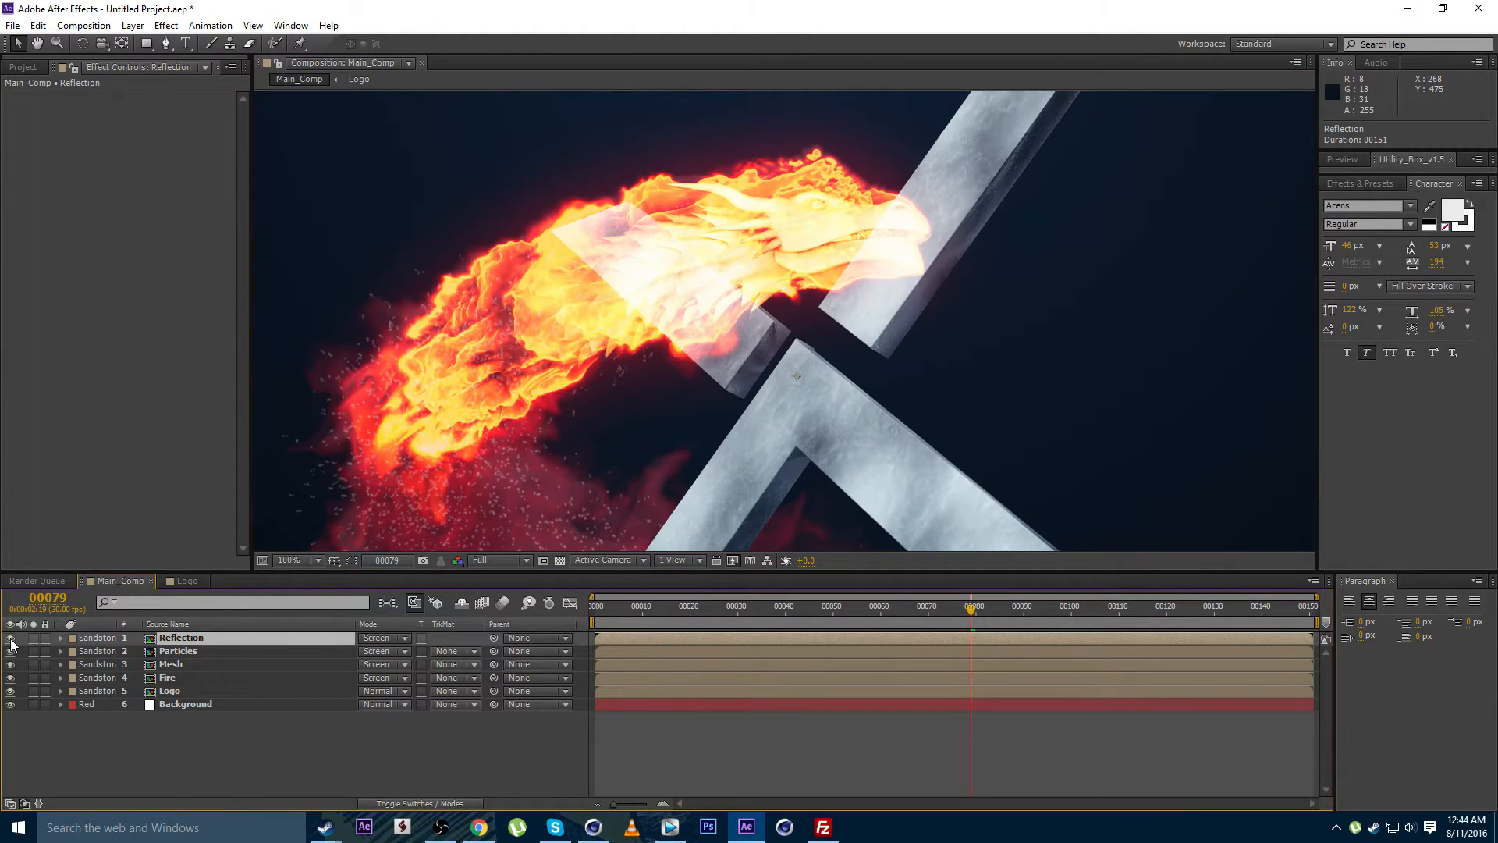
pyautogui.click(11, 639)
pyautogui.click(11, 639)
pyautogui.click(11, 638)
pyautogui.click(11, 639)
# Return the Mesh layer's Curves to the RGB channel and shift its highlight point to brighten the dragon head
pyautogui.click(192, 664)
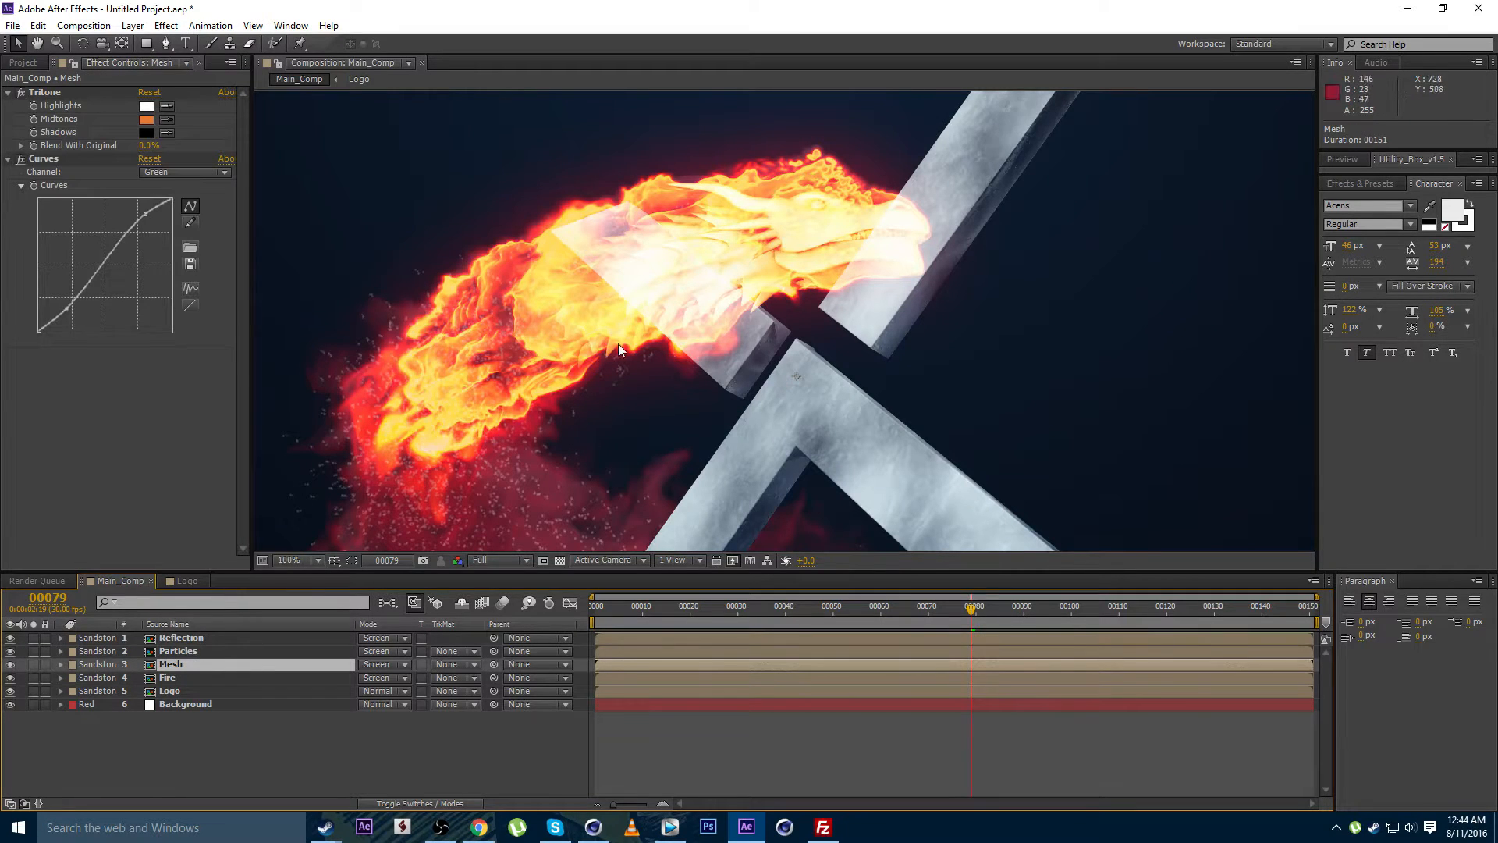
pyautogui.click(178, 172)
pyautogui.click(174, 190)
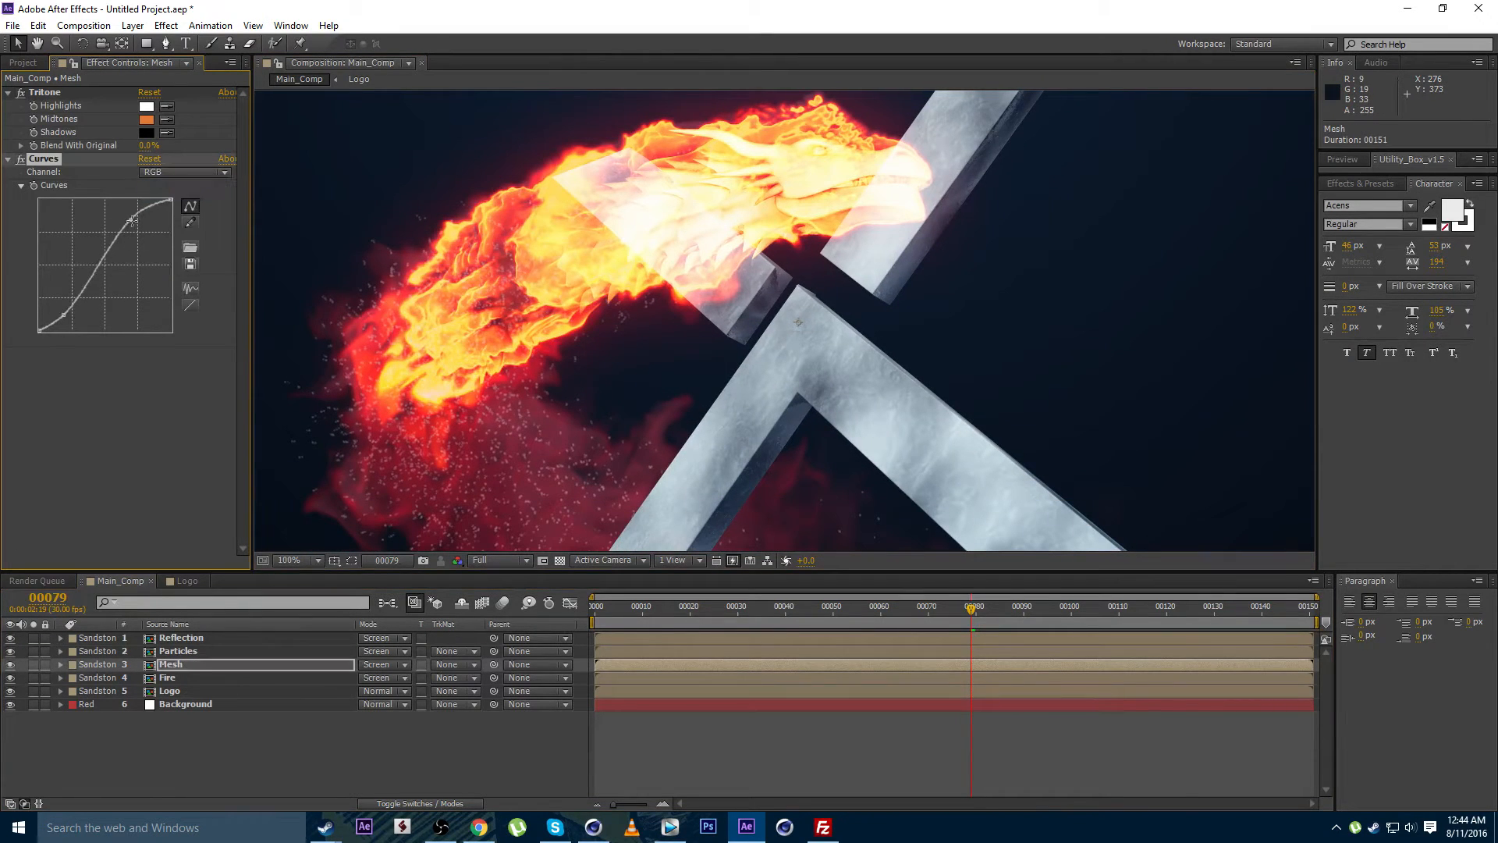
pyautogui.moveTo(132, 221); pyautogui.dragTo(122, 224)
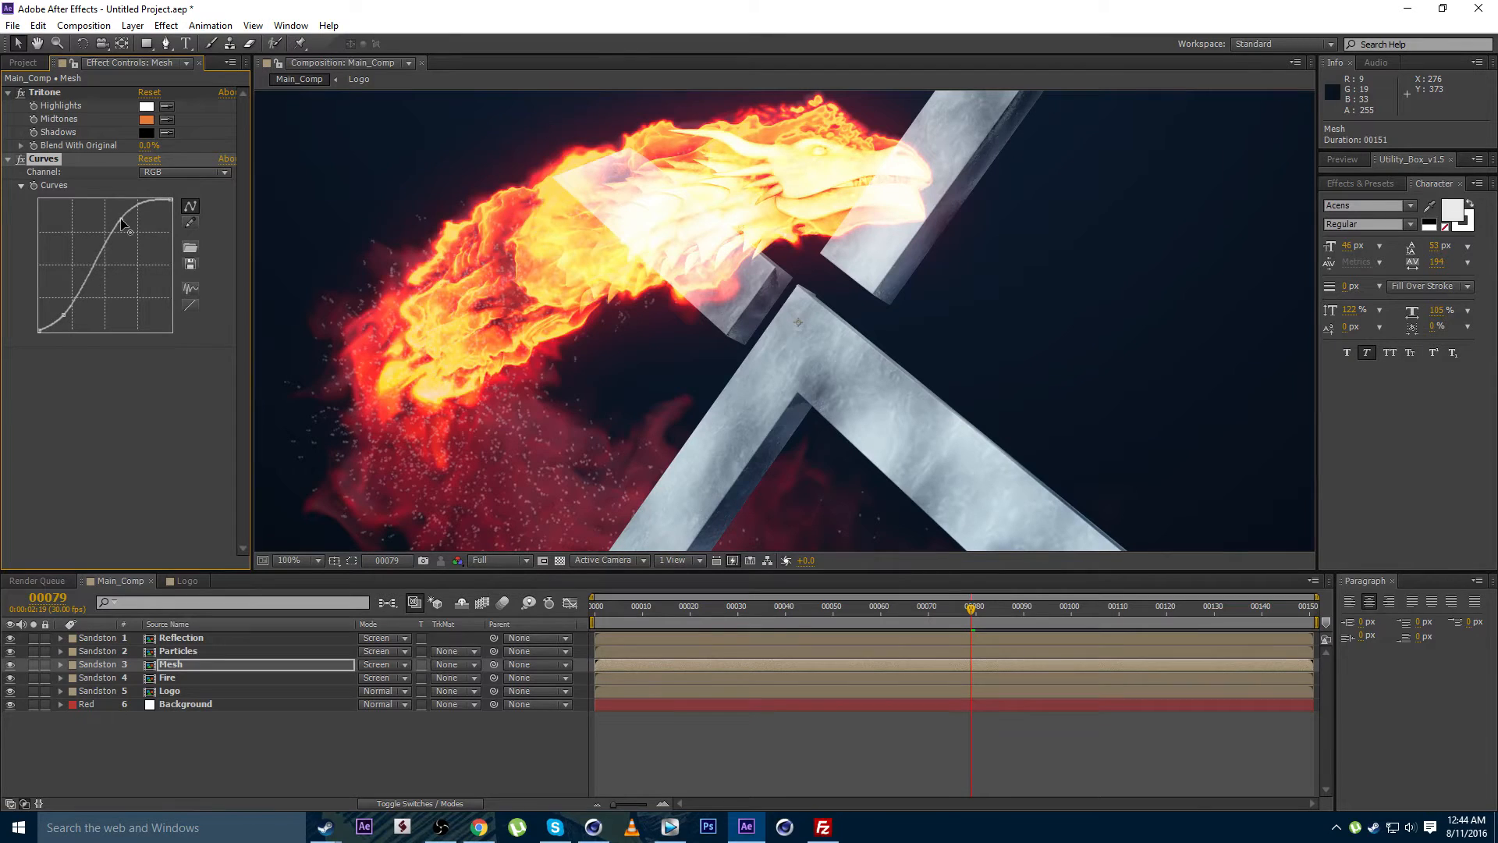
pyautogui.scroll(-1, 625, 265)
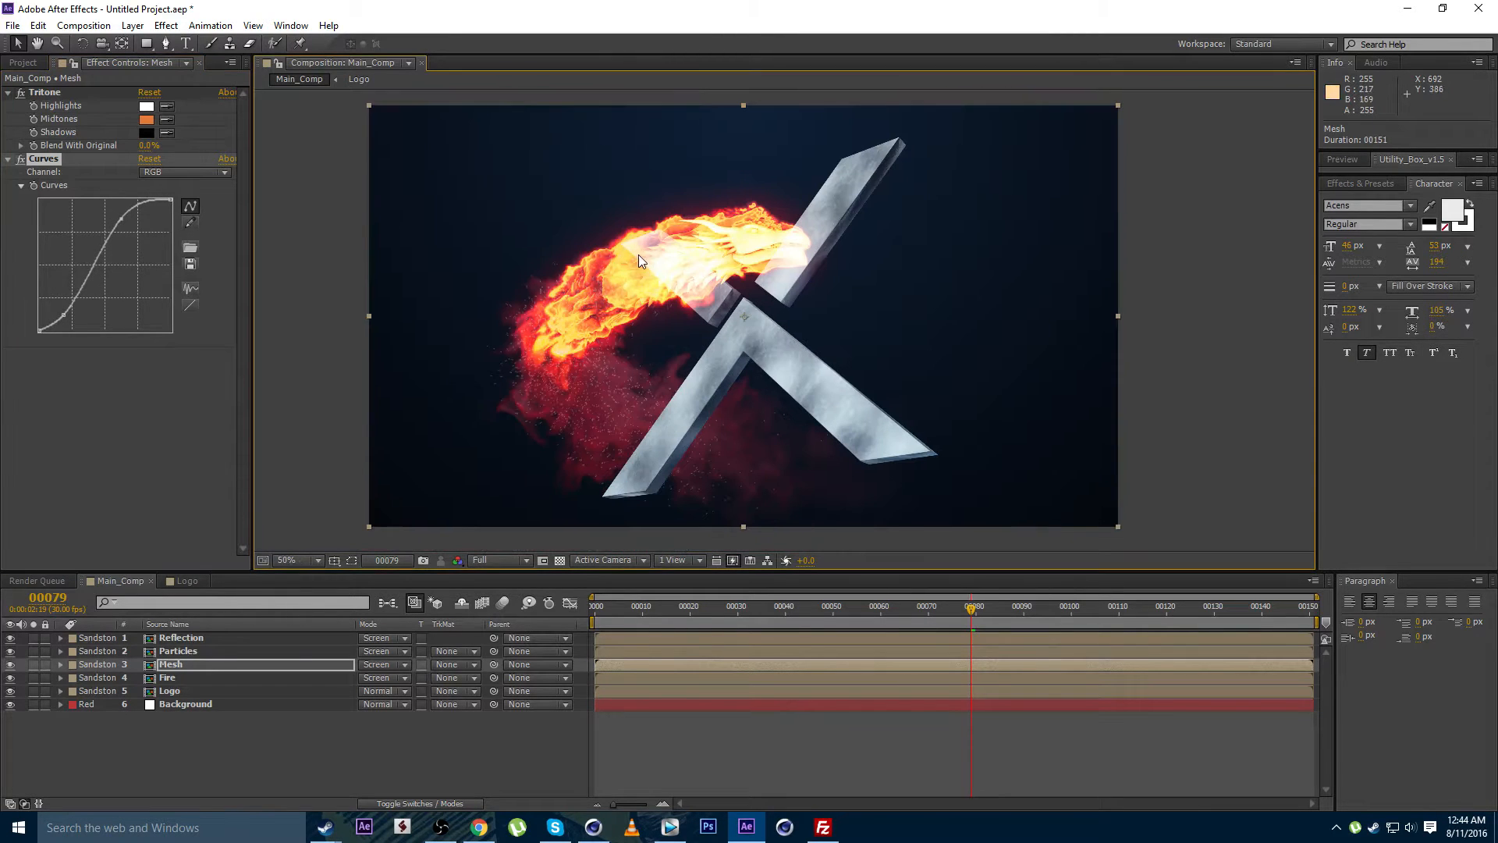
# Add a Glow effect to the Mesh layer and set its radius to 132
pyautogui.click(166, 26)
pyautogui.moveTo(281, 393)
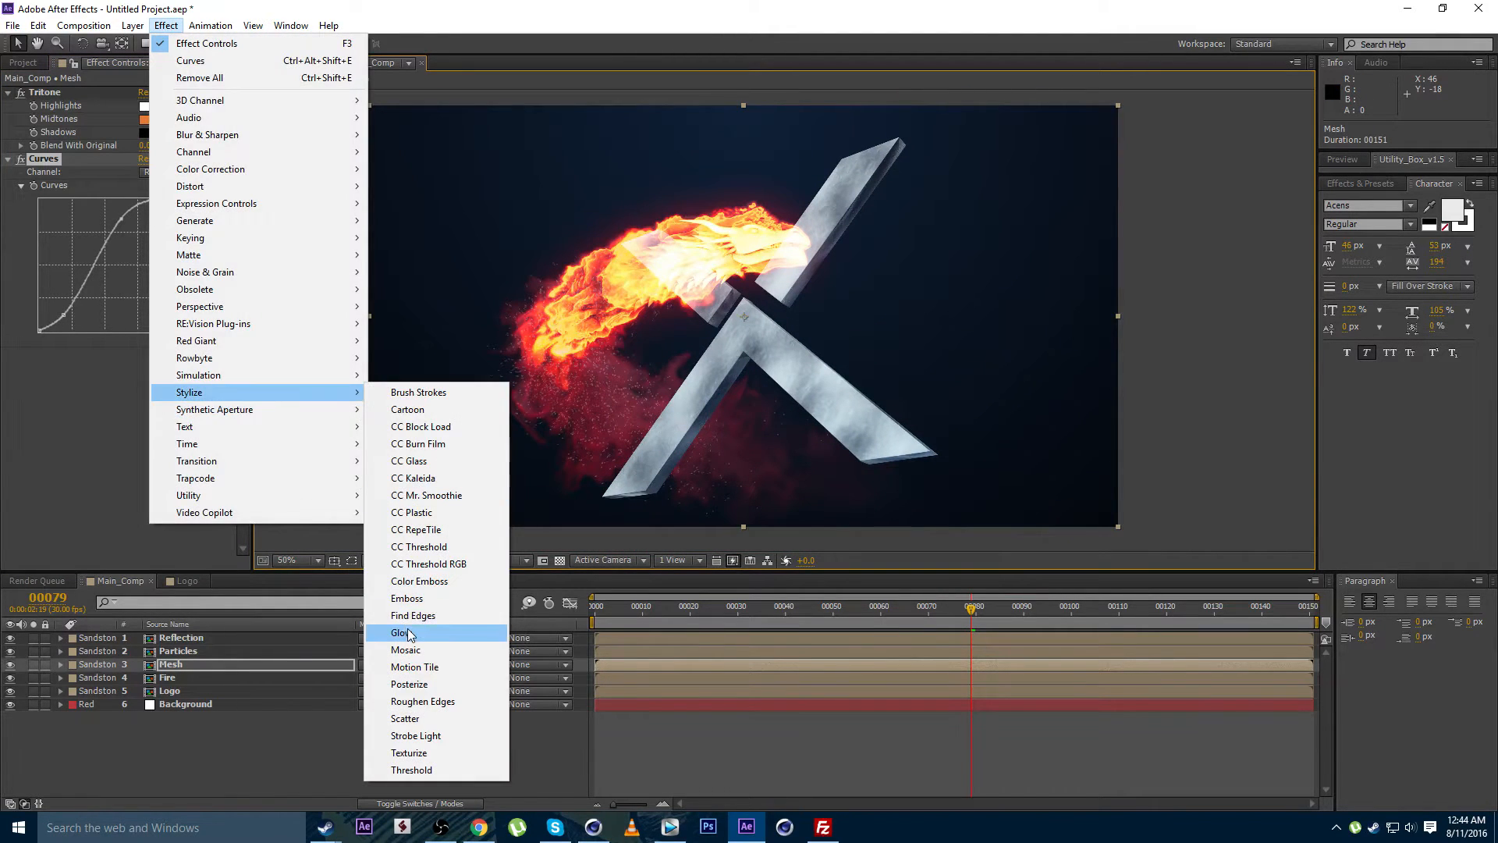
pyautogui.click(437, 633)
pyautogui.scroll(1, 527, 275)
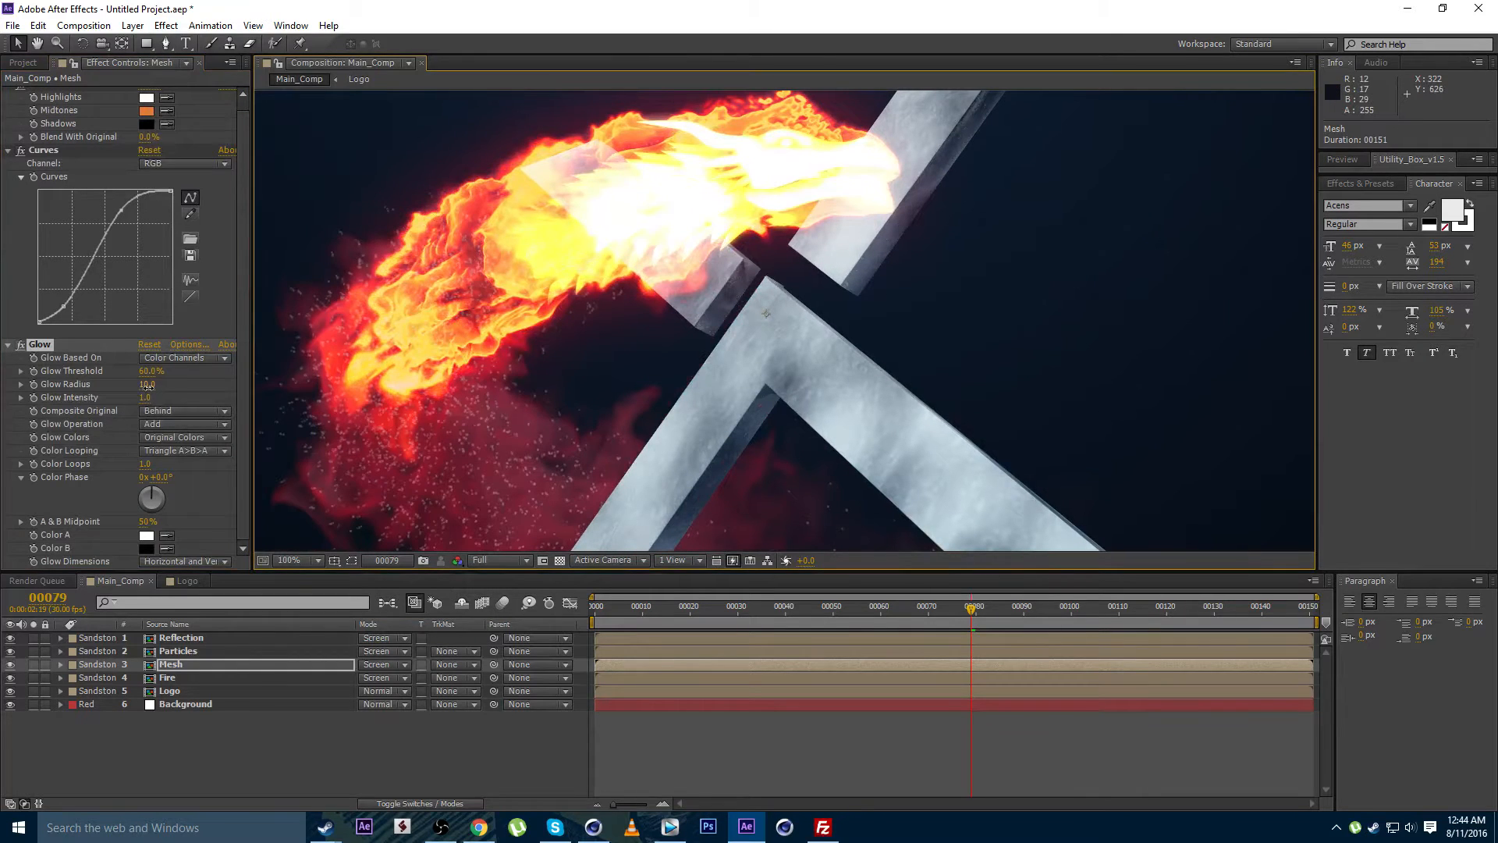
pyautogui.moveTo(147, 385); pyautogui.dragTo(358, 336)
pyautogui.scroll(-1, 357, 335)
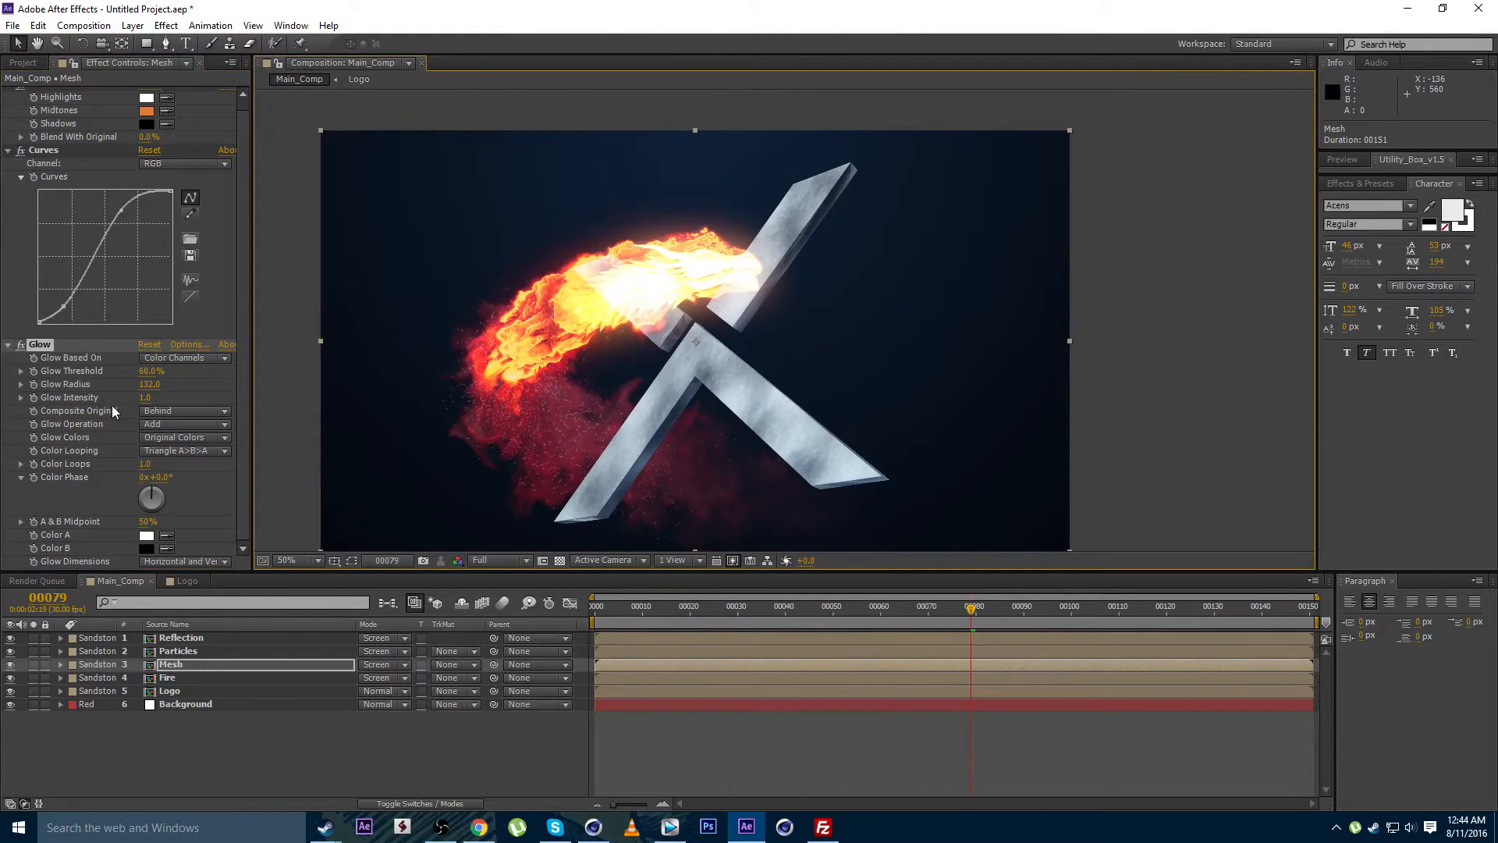
# Set the Mesh layer's Glow intensity to 0.5 and its threshold to 93.6%
pyautogui.moveTo(143, 399); pyautogui.dragTo(260, 372)
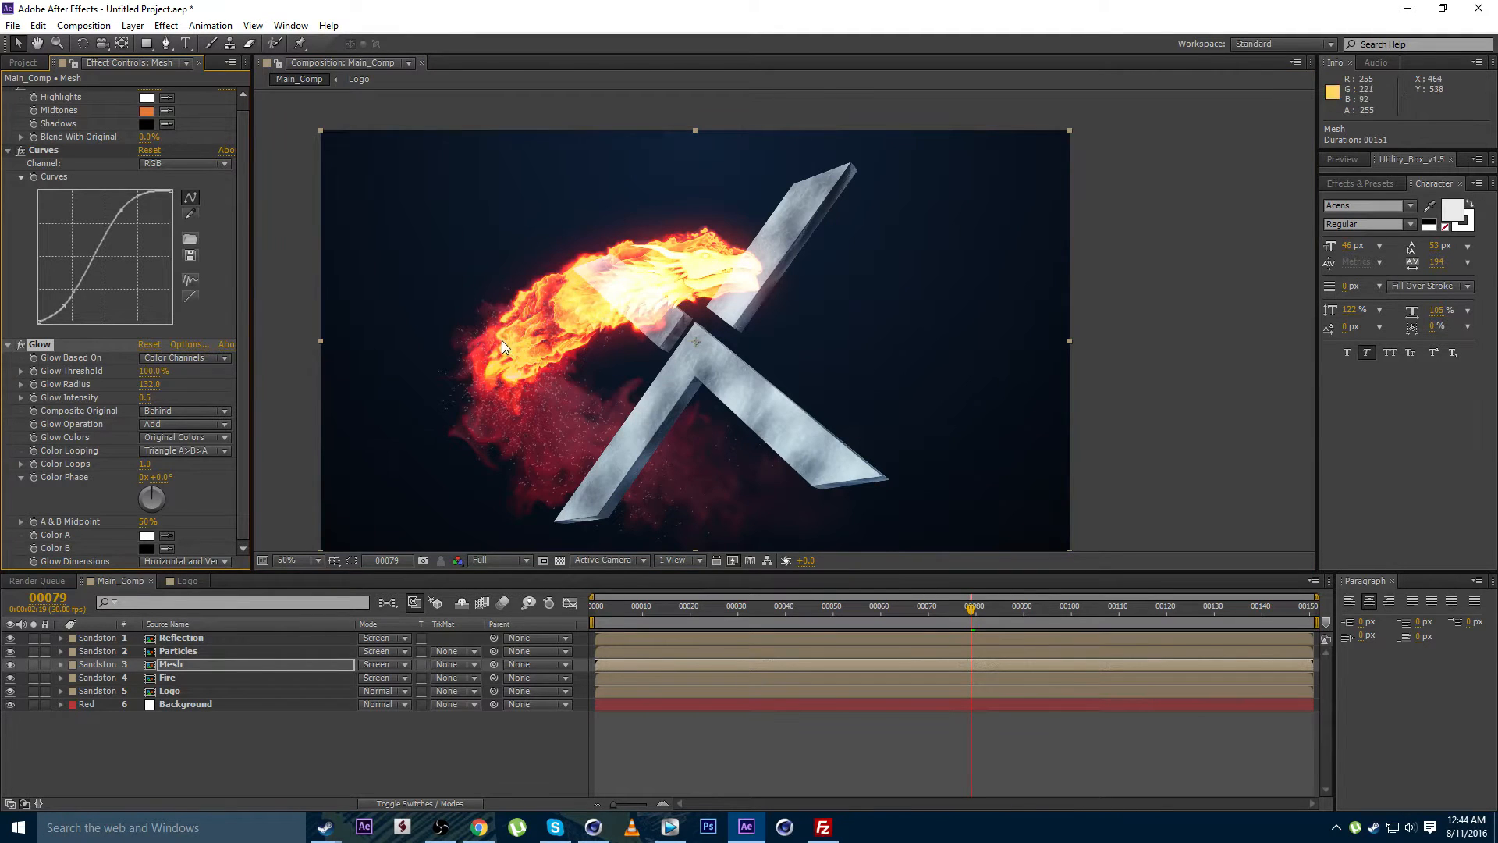
pyautogui.scroll(2, 503, 340)
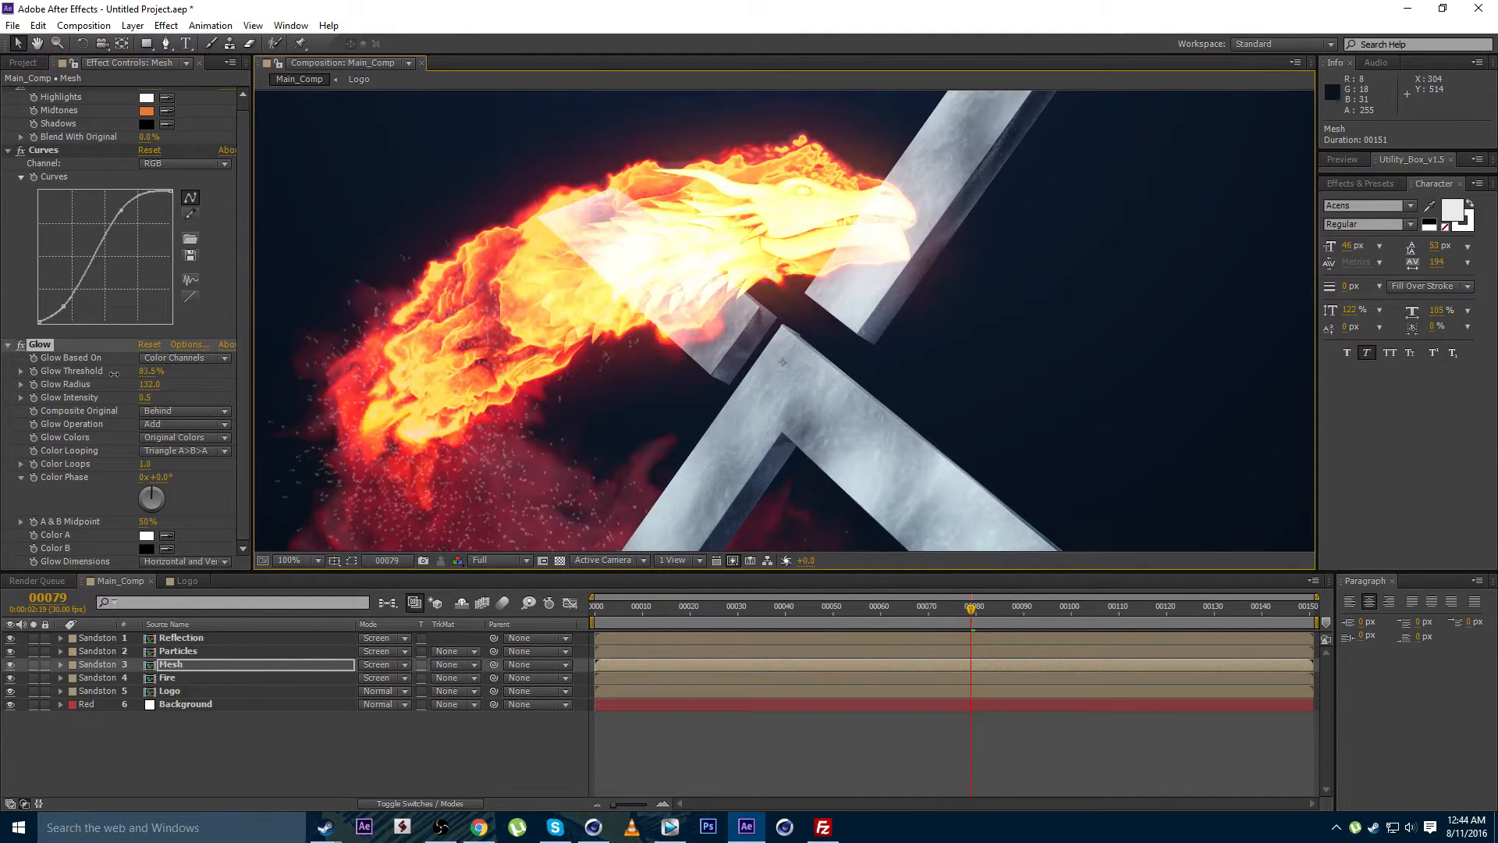
pyautogui.moveTo(135, 376); pyautogui.dragTo(132, 376)
pyautogui.scroll(-2, 620, 440)
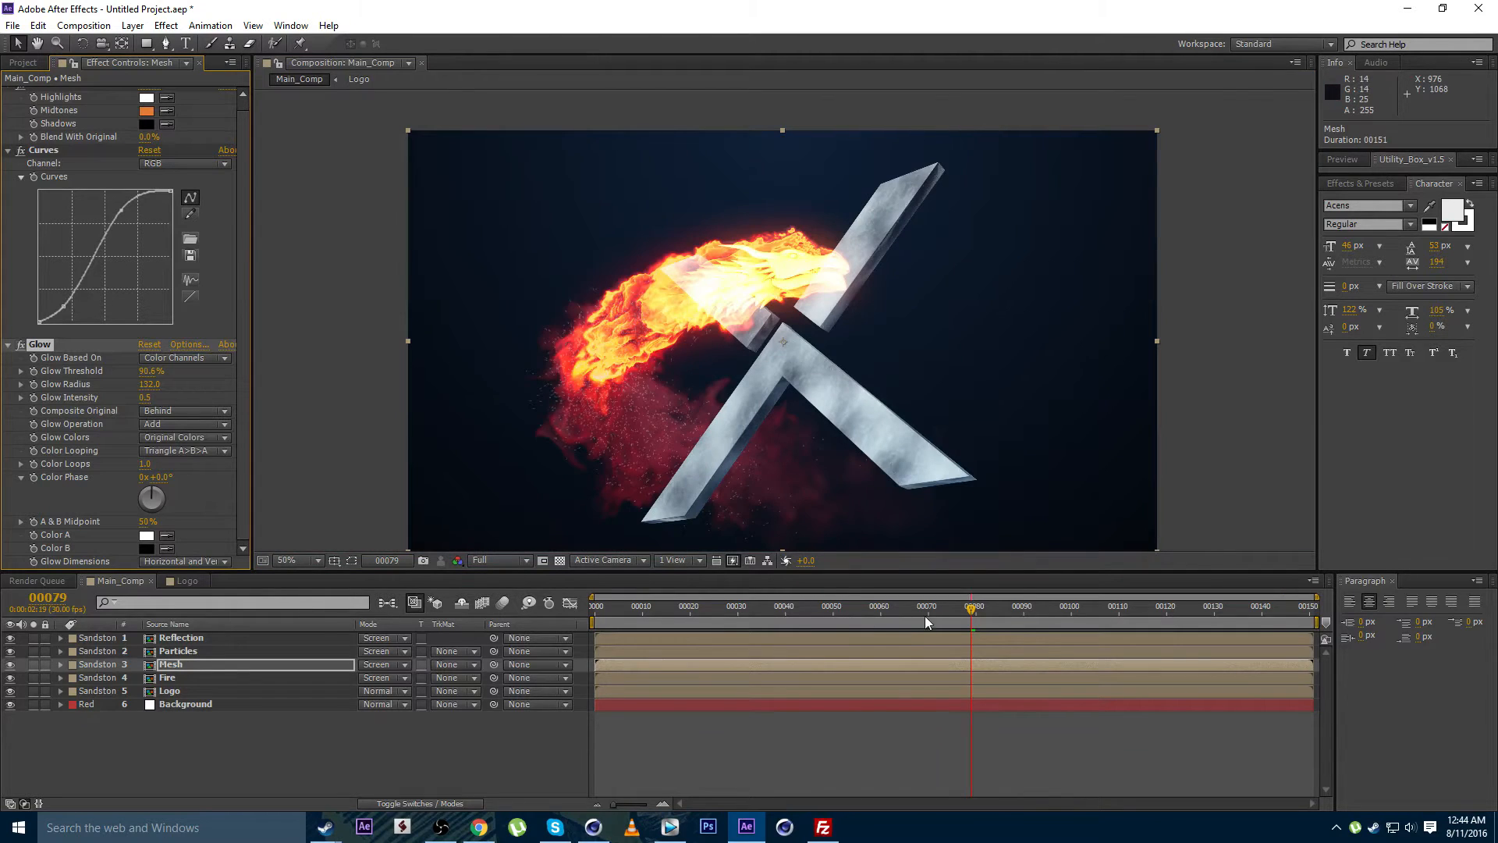
# Examine the glowing dragon head against the logo at earlier frames 30, 18 and 15
pyautogui.moveTo(925, 615); pyautogui.dragTo(737, 620)
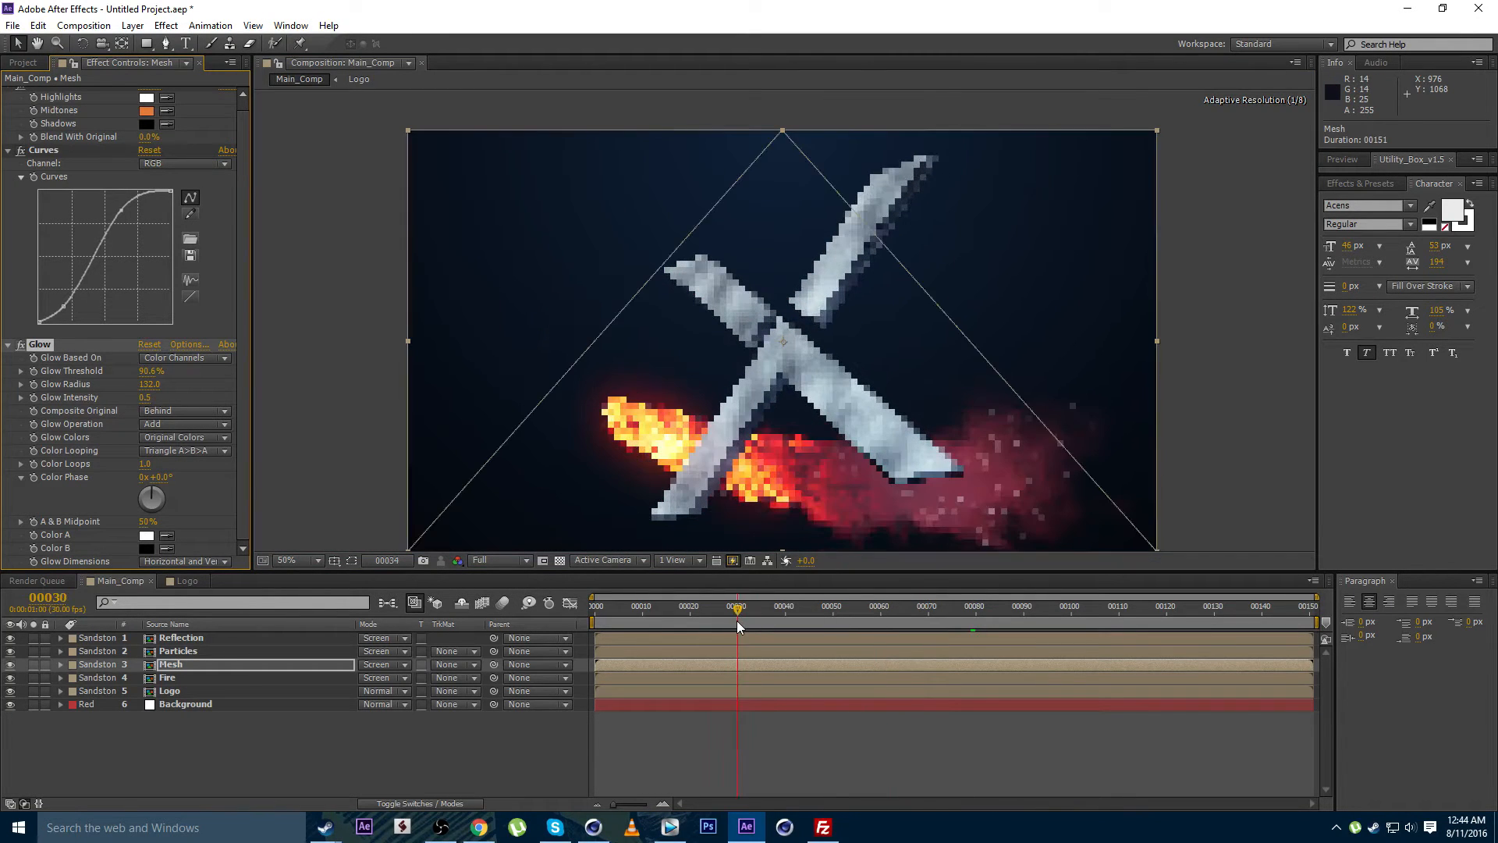
pyautogui.moveTo(731, 472); pyautogui.dragTo(677, 380)
pyautogui.moveTo(722, 608); pyautogui.dragTo(681, 613)
pyautogui.scroll(2, 693, 485)
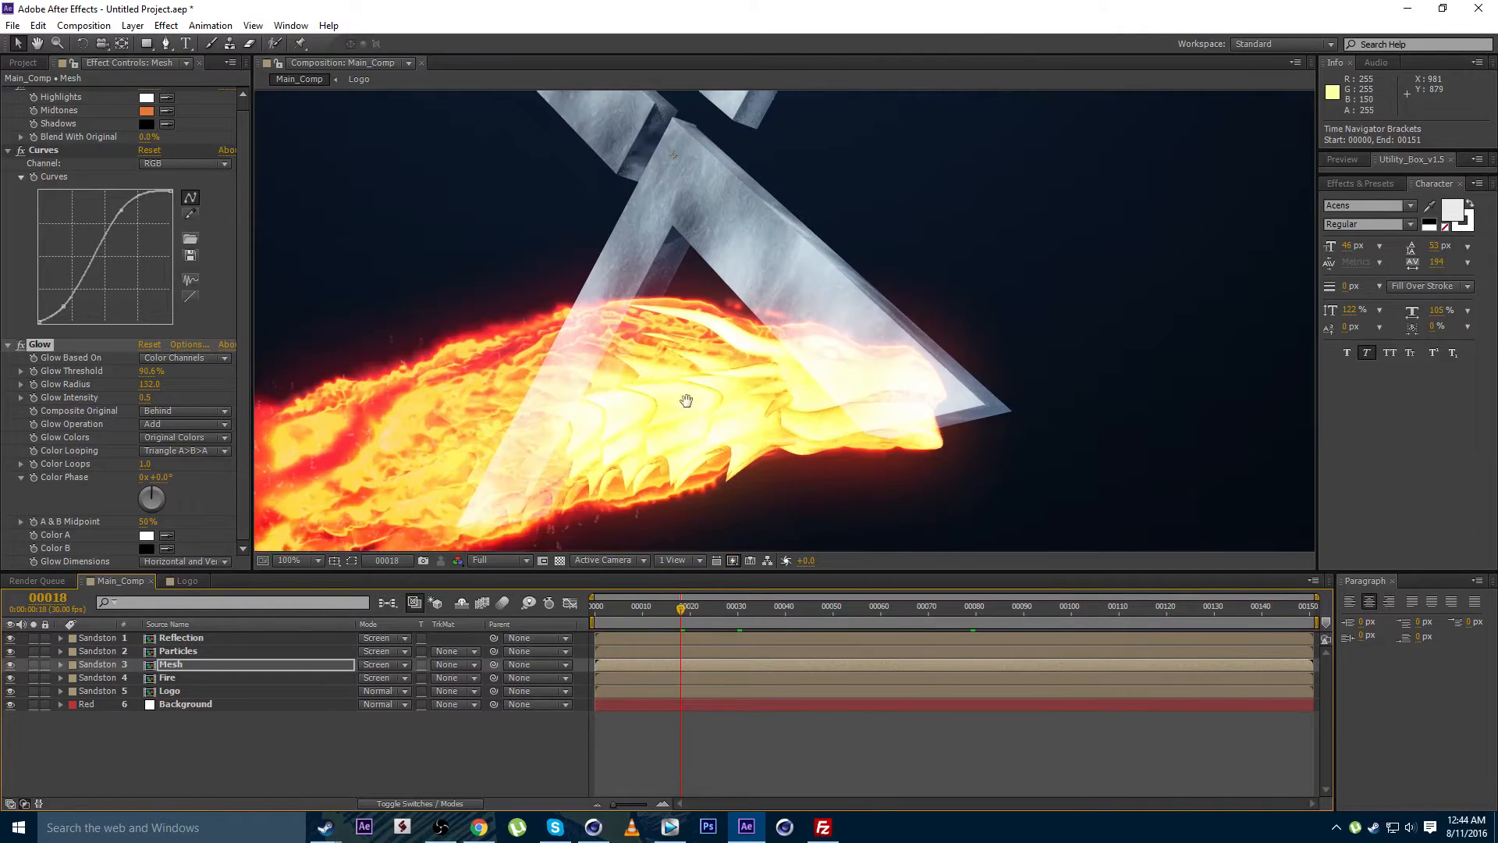
pyautogui.moveTo(686, 401); pyautogui.dragTo(688, 342)
pyautogui.moveTo(669, 610); pyautogui.dragTo(666, 612)
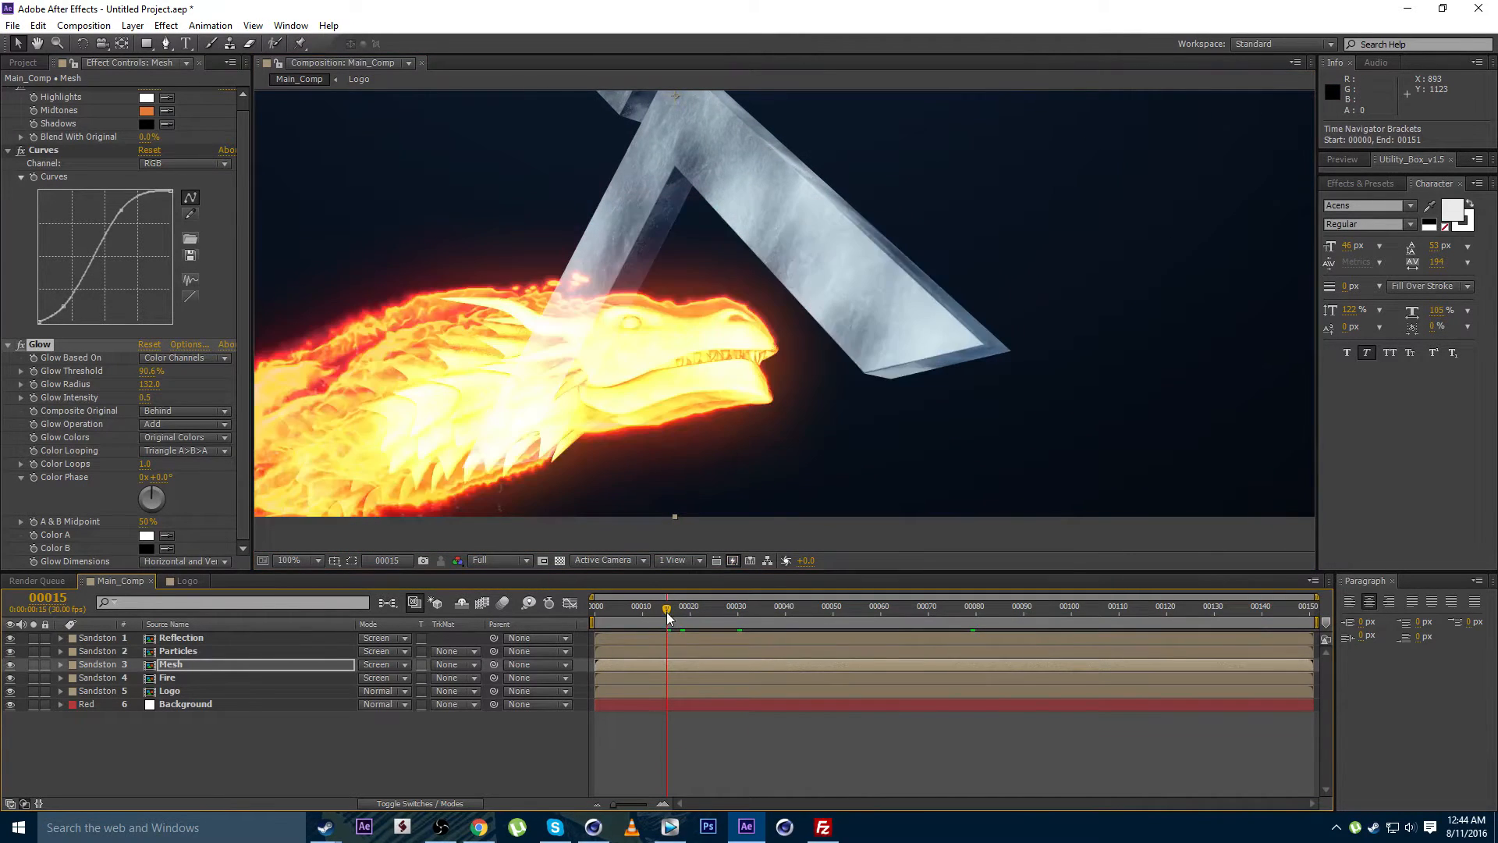
pyautogui.scroll(-2, 646, 498)
pyautogui.scroll(2, 702, 414)
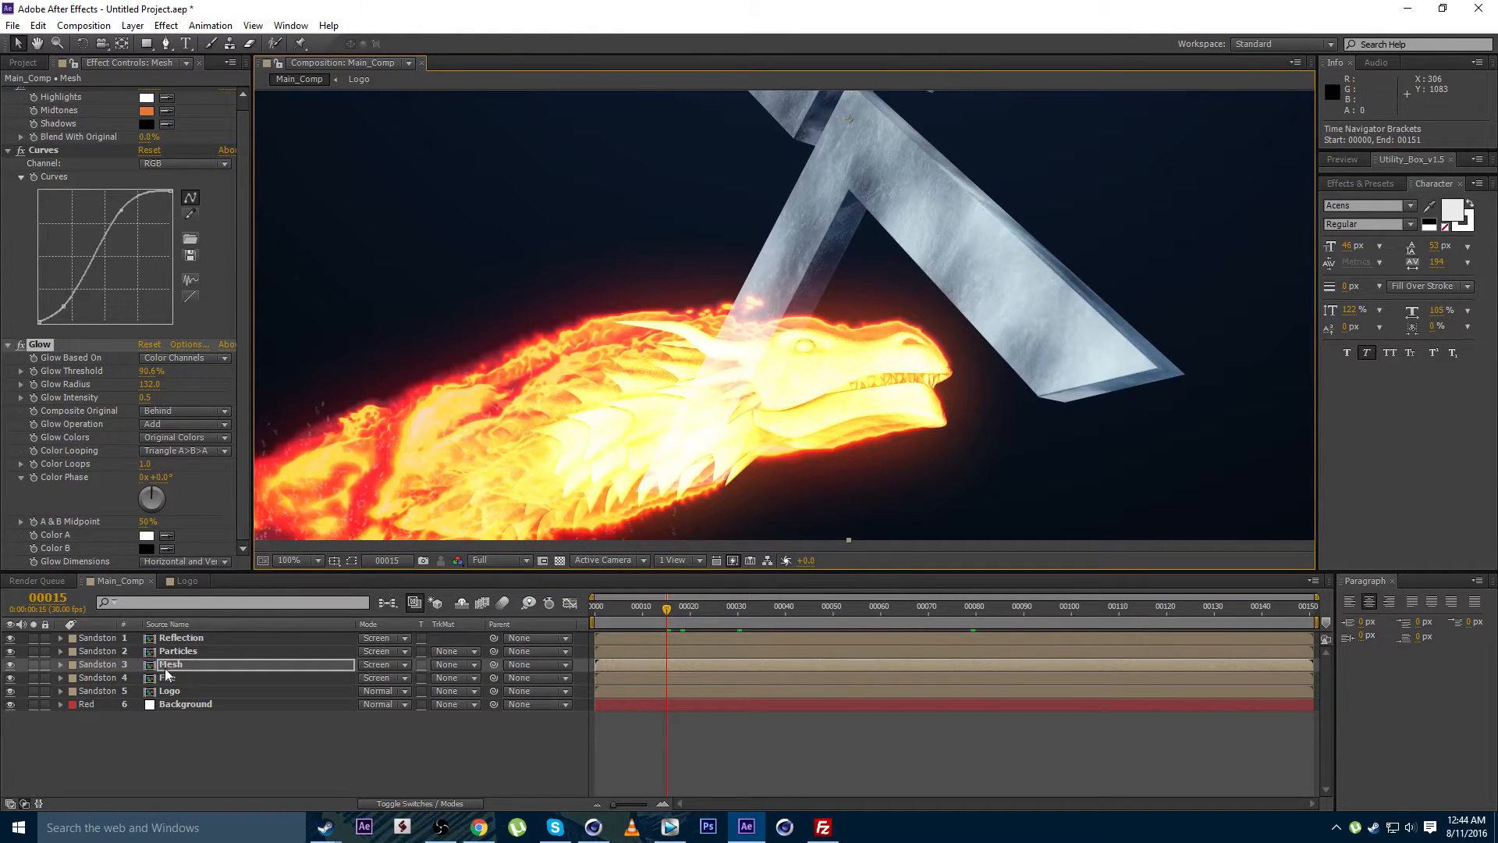
# On the Fire layer, review the Curves Red channel and adjust the highlight endpoint of the Green channel
pyautogui.click(166, 677)
pyautogui.moveTo(650, 311); pyautogui.dragTo(704, 282)
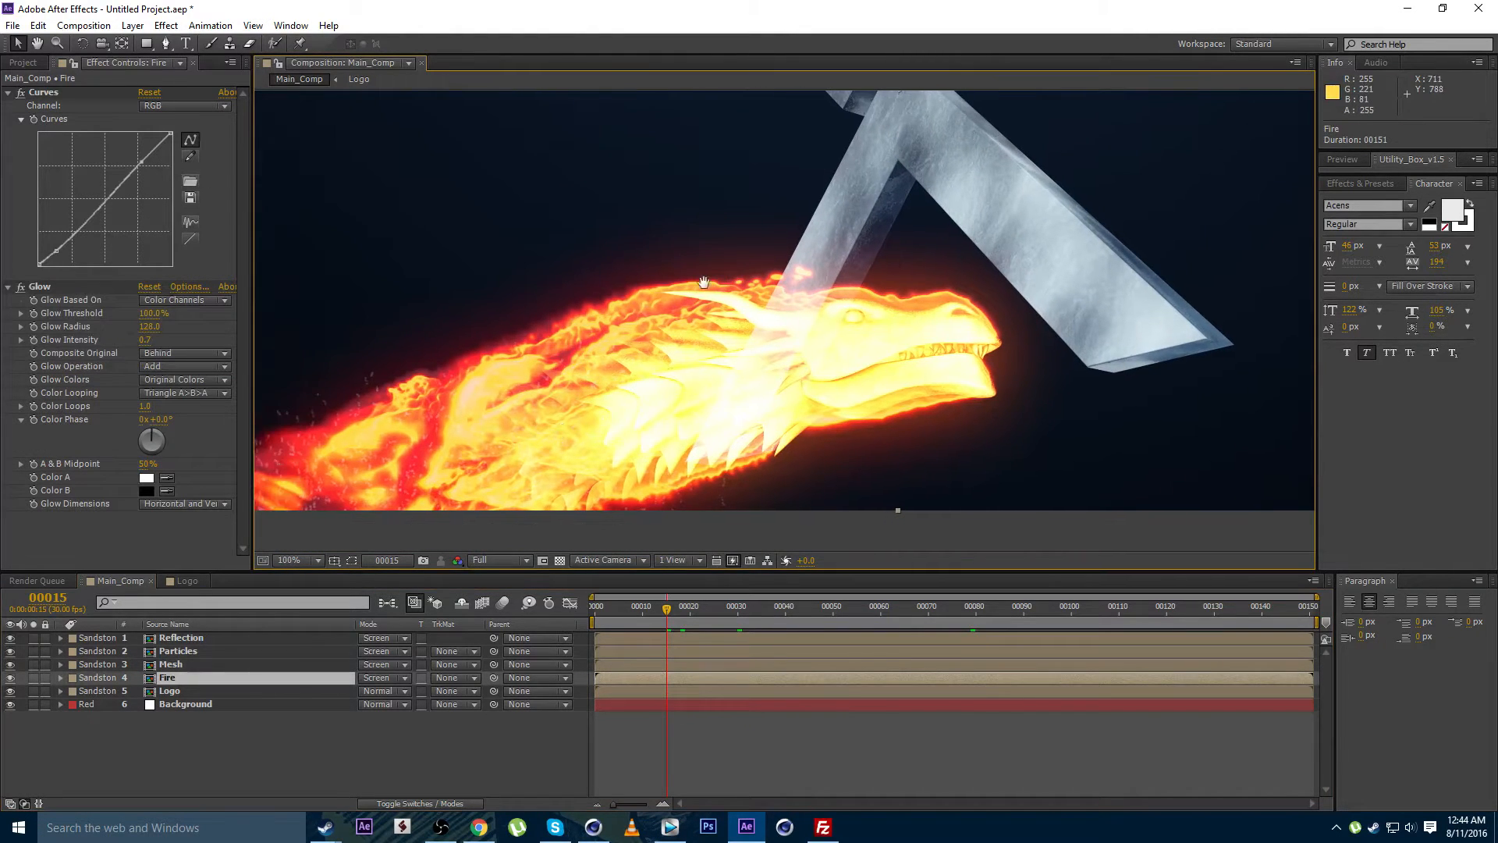
pyautogui.click(173, 104)
pyautogui.click(168, 138)
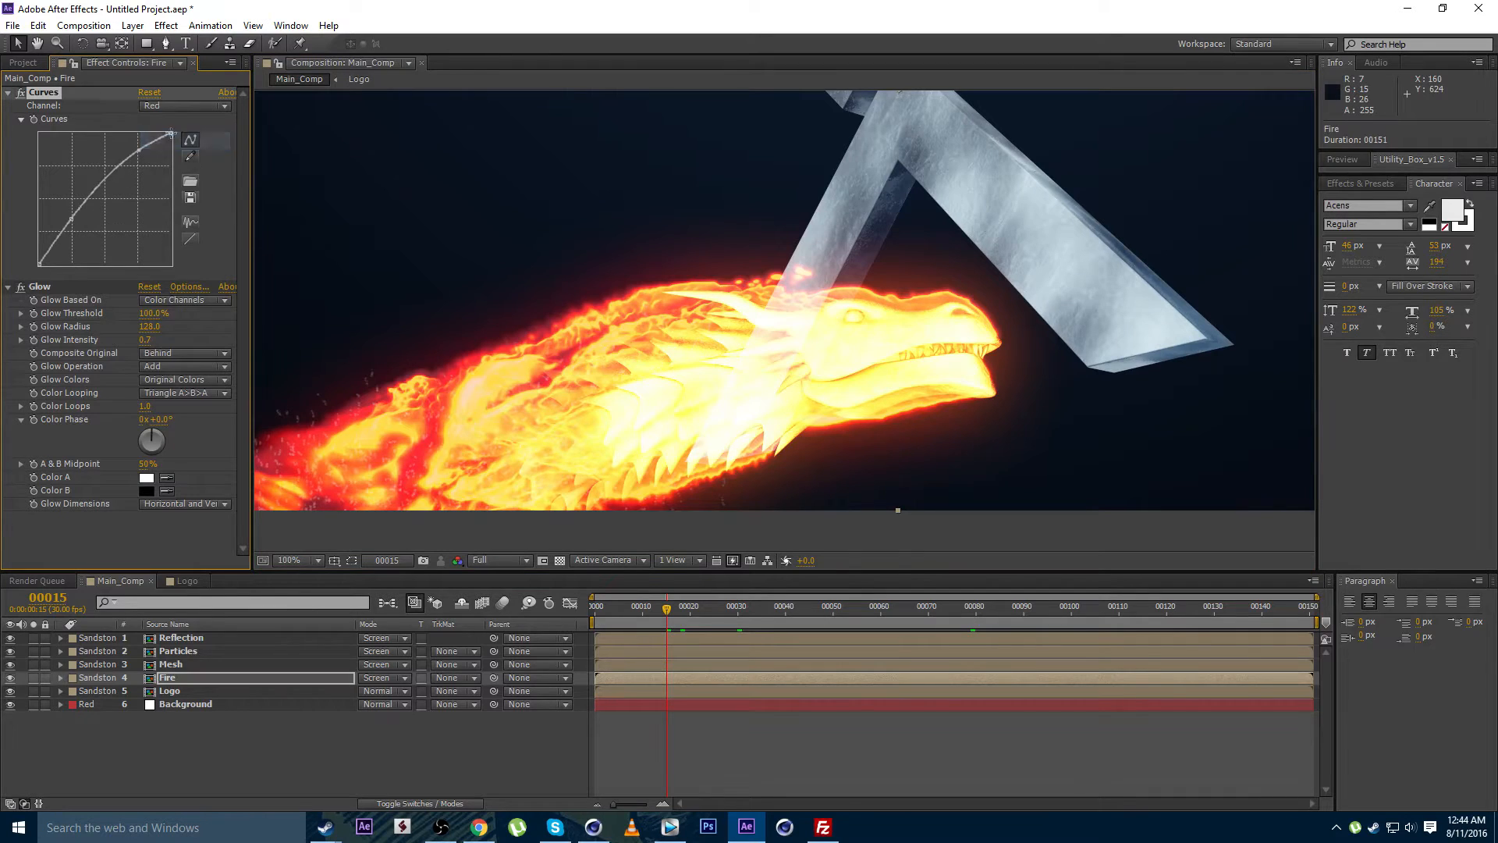
pyautogui.click(180, 105)
pyautogui.click(165, 155)
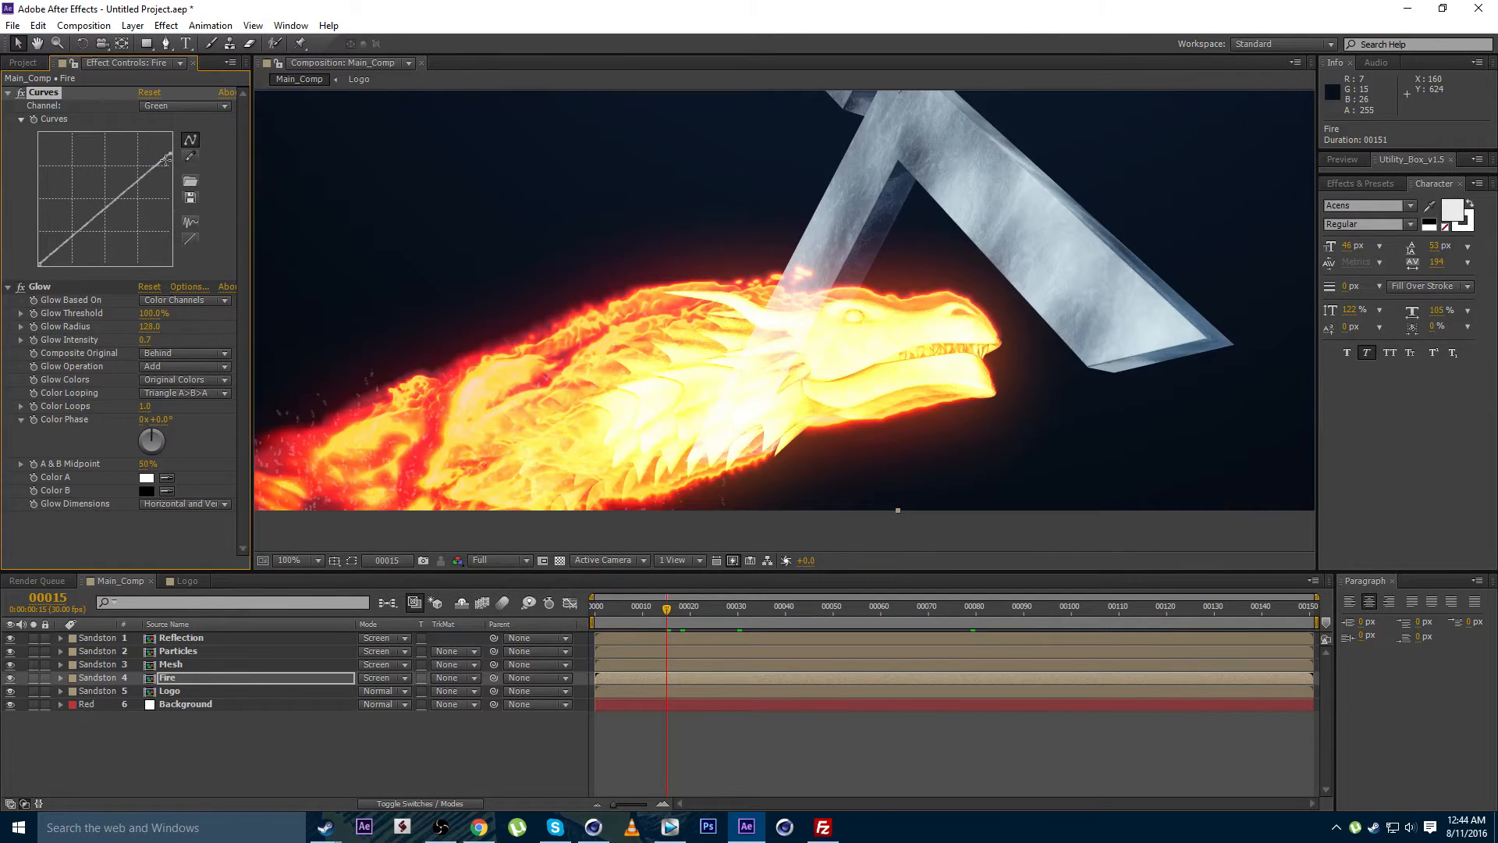
pyautogui.moveTo(166, 159)
pyautogui.mouseDown()
pyautogui.moveTo(174, 167)
pyautogui.moveTo(172, 152)
pyautogui.mouseUp()
# In the Fire layer's Curves Red channel, lower the shadow point and nudge the highlight point slightly brighter
pyautogui.click(179, 106)
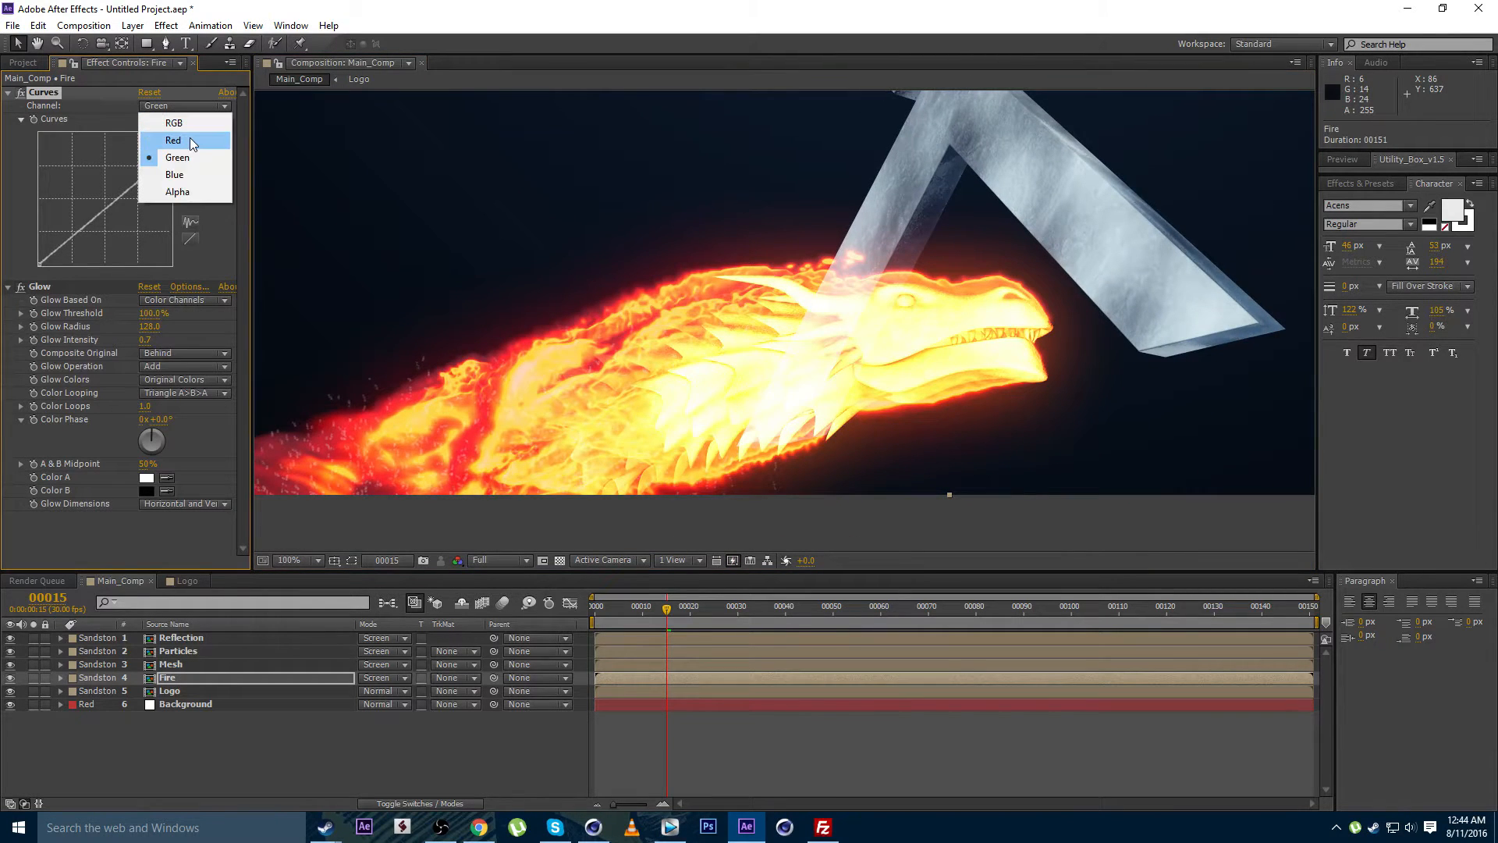
pyautogui.click(191, 143)
pyautogui.moveTo(72, 220); pyautogui.dragTo(67, 233)
pyautogui.moveTo(138, 153)
pyautogui.mouseDown()
pyautogui.moveTo(150, 175)
pyautogui.moveTo(142, 151)
pyautogui.mouseUp()
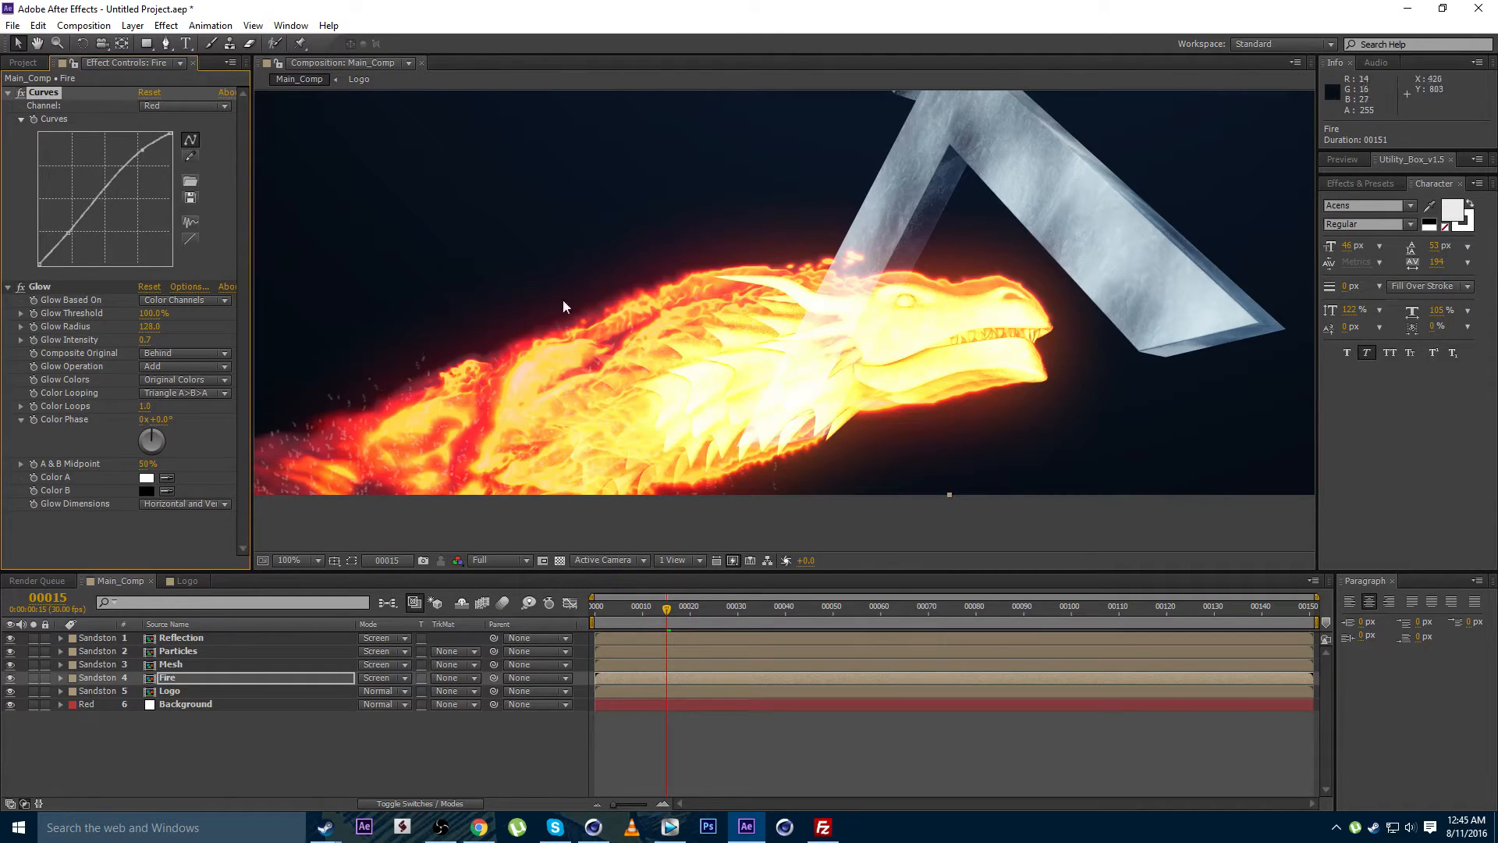
pyautogui.scroll(-2, 729, 299)
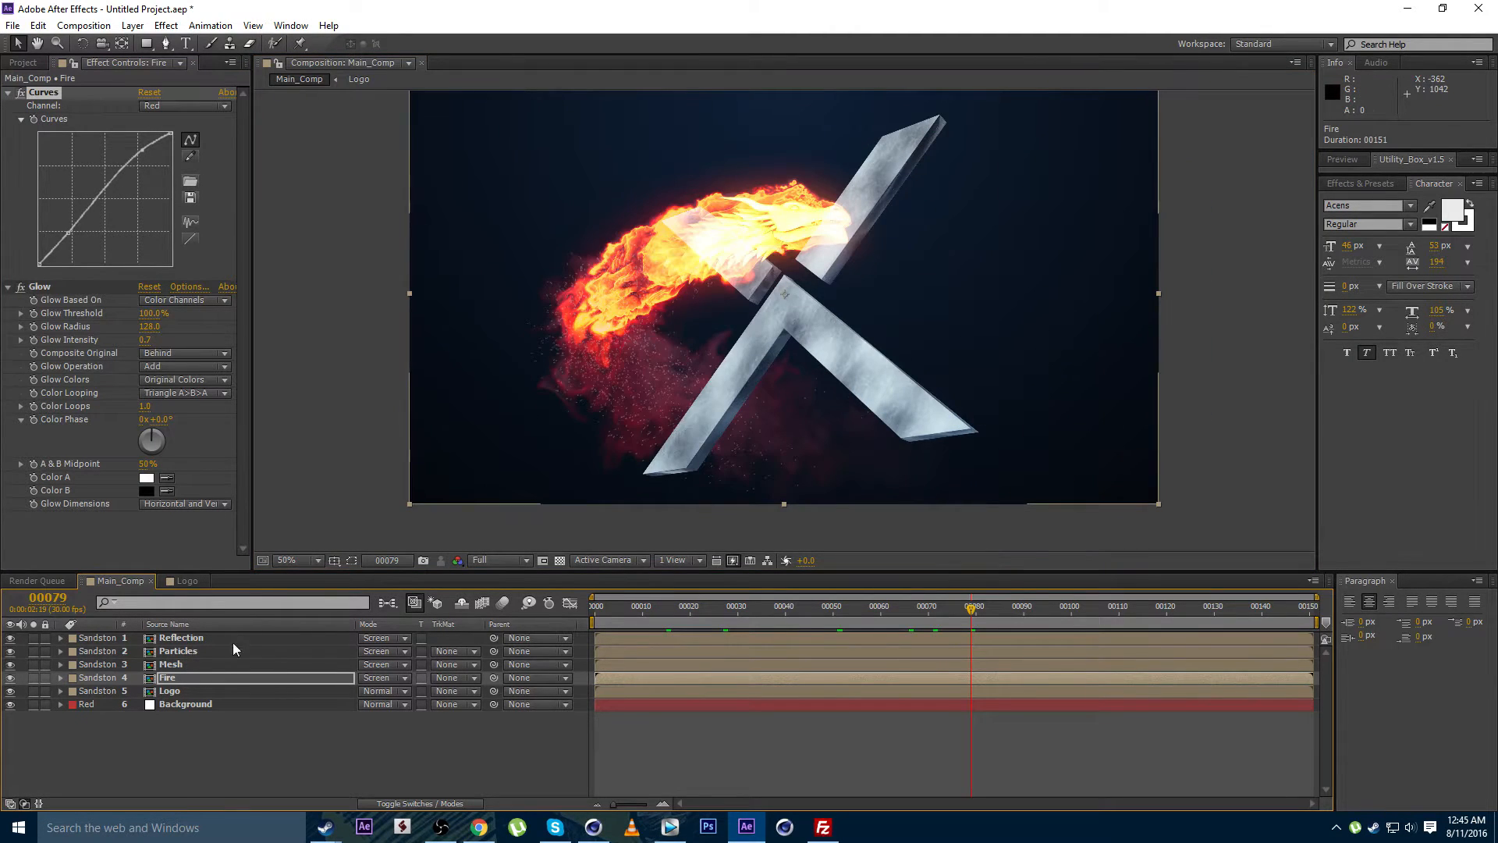
# Inspect the Particles layer in solo, restore the full composite, and set the layer's blending mode to Add
pyautogui.moveTo(574, 352); pyautogui.dragTo(572, 382)
pyautogui.click(167, 654)
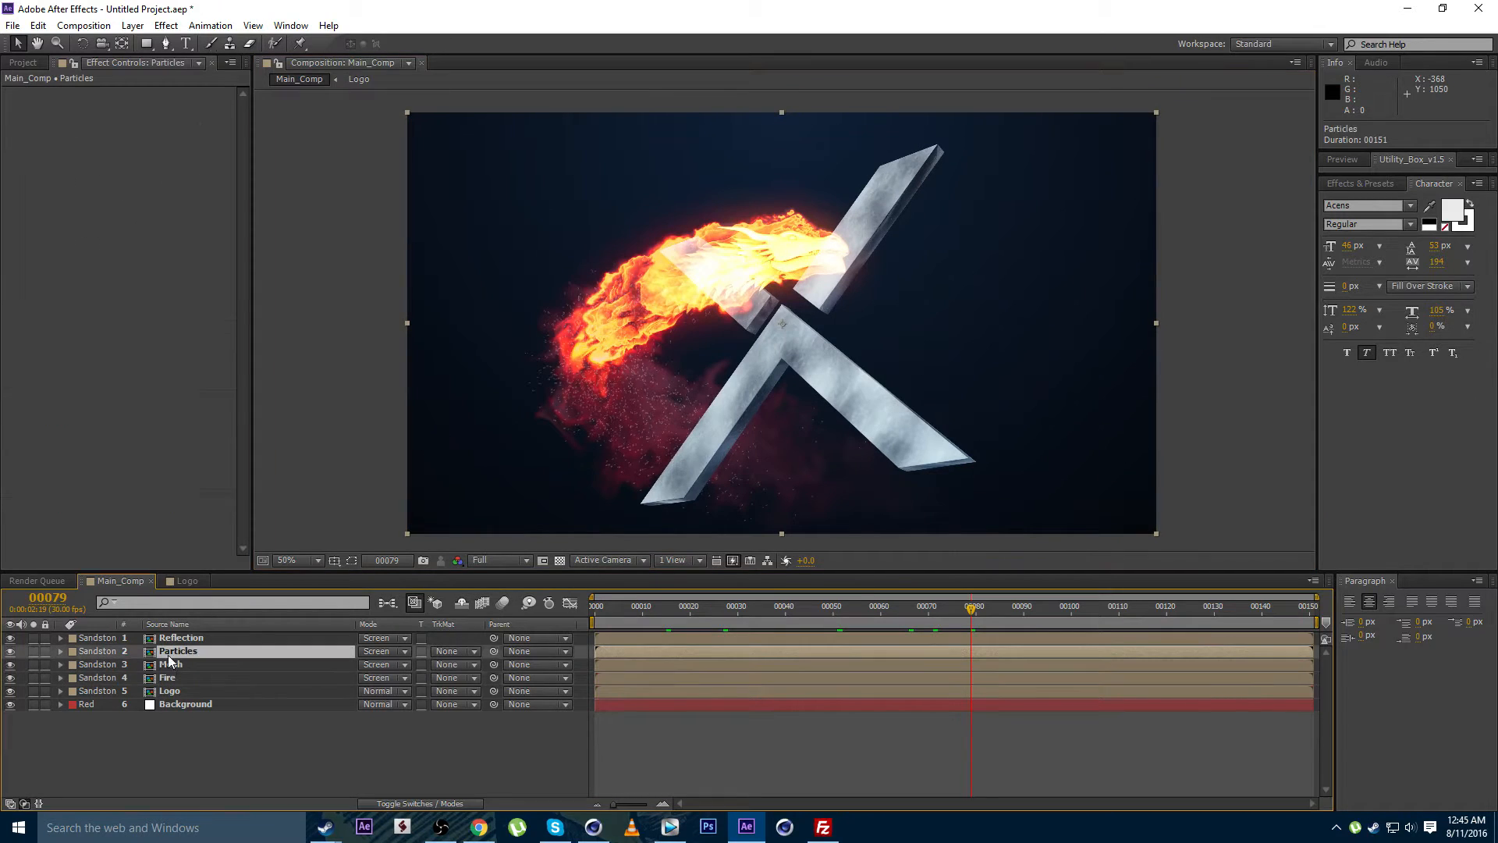
pyautogui.click(35, 653)
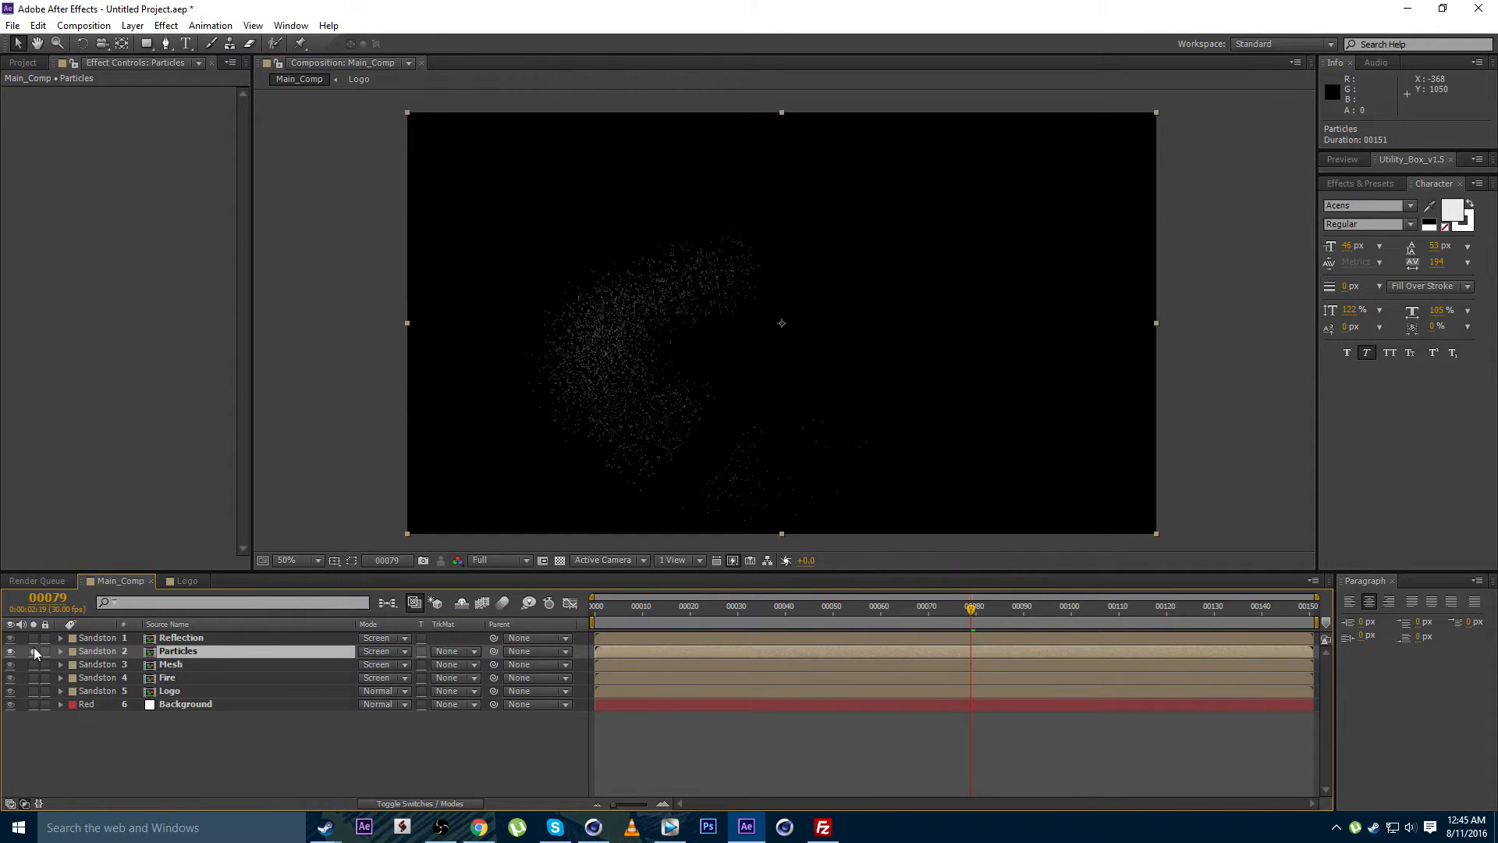
pyautogui.click(34, 650)
pyautogui.click(384, 652)
pyautogui.click(459, 288)
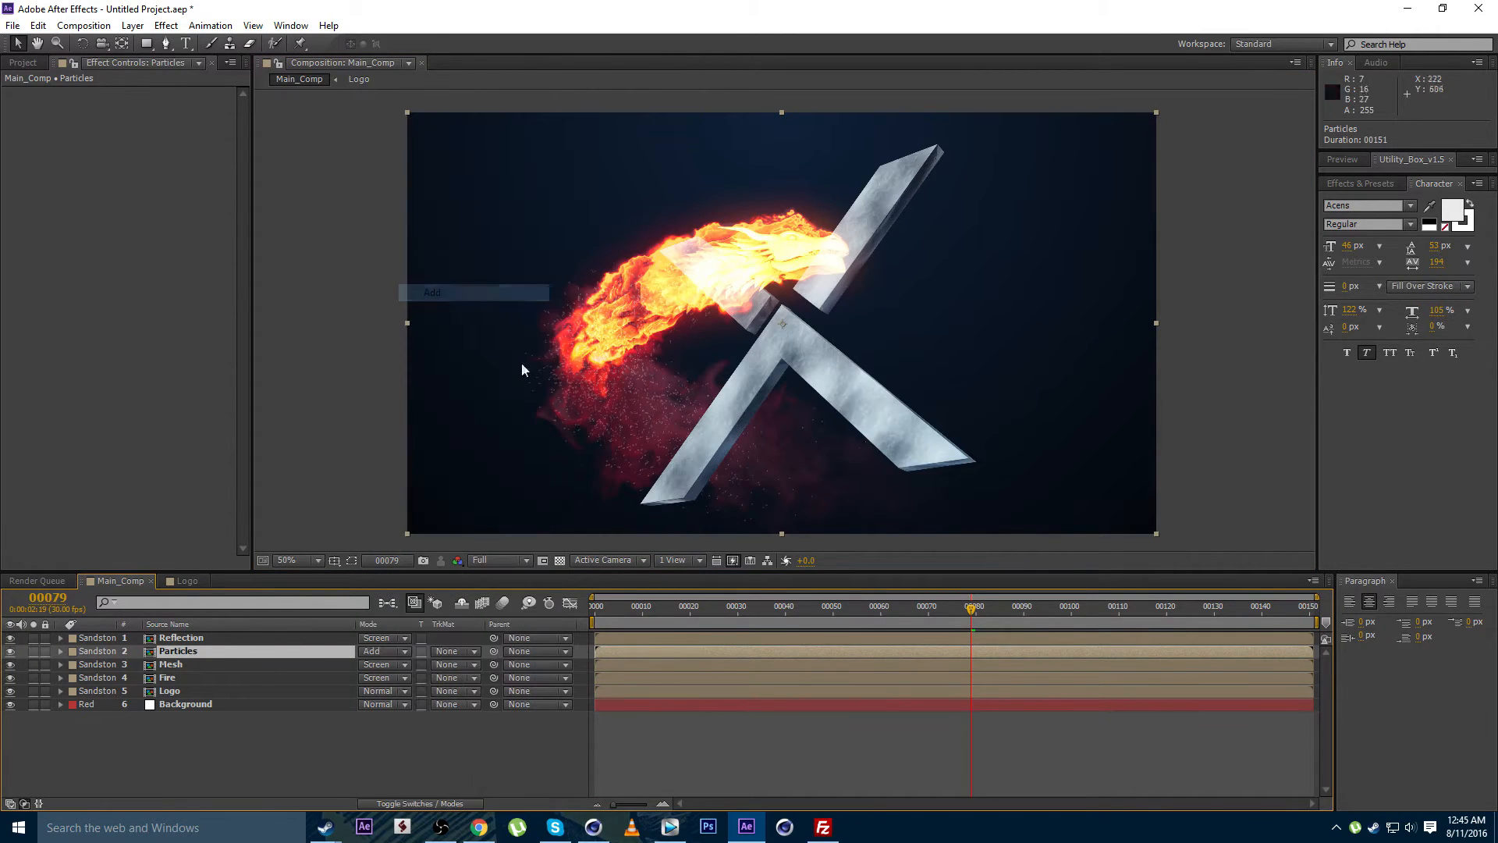
pyautogui.moveTo(615, 336); pyautogui.dragTo(634, 326)
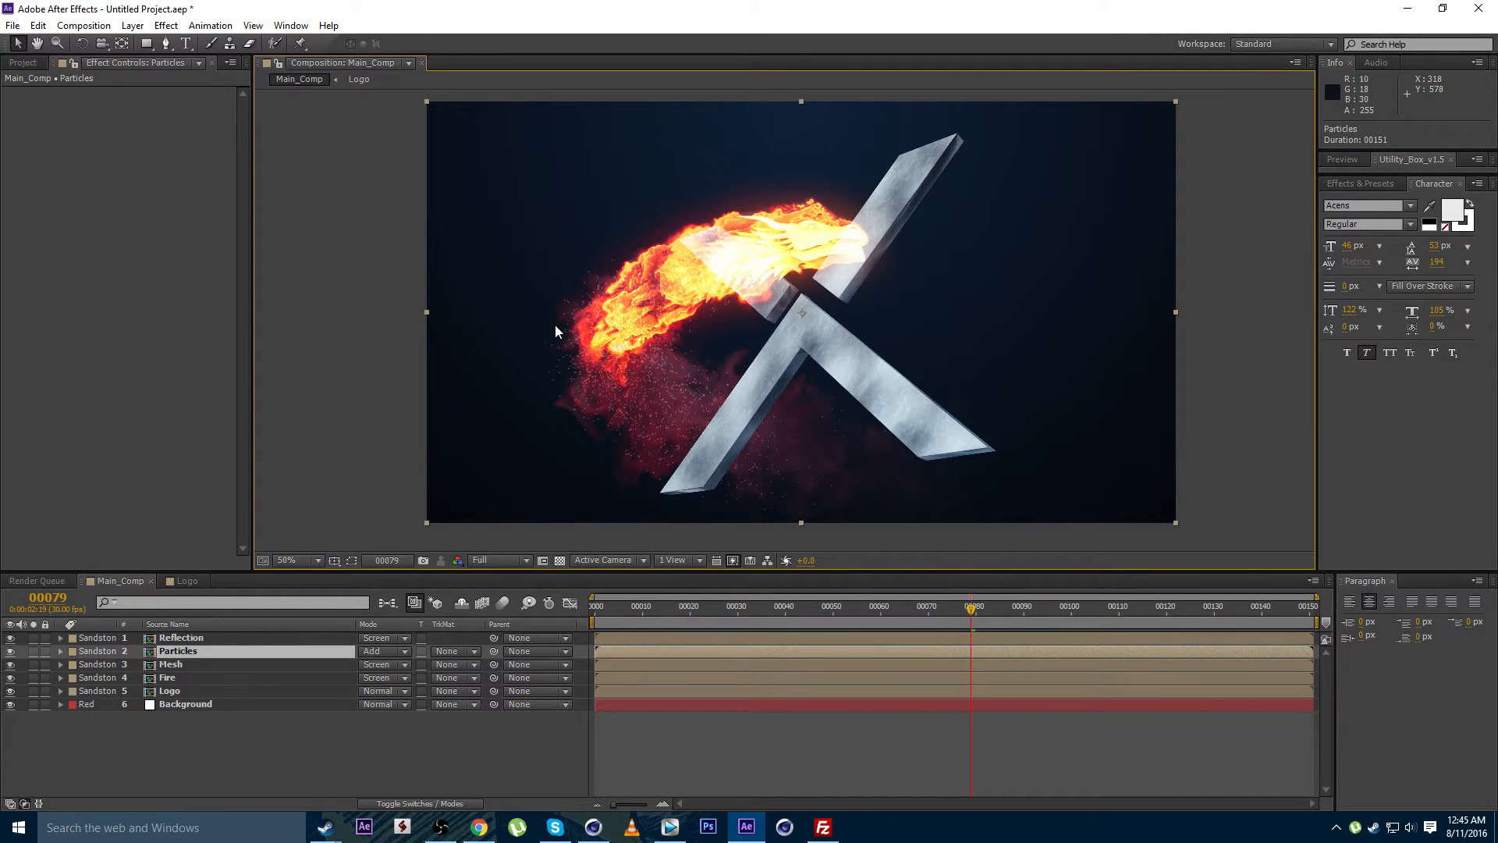
pyautogui.moveTo(539, 321); pyautogui.dragTo(544, 326)
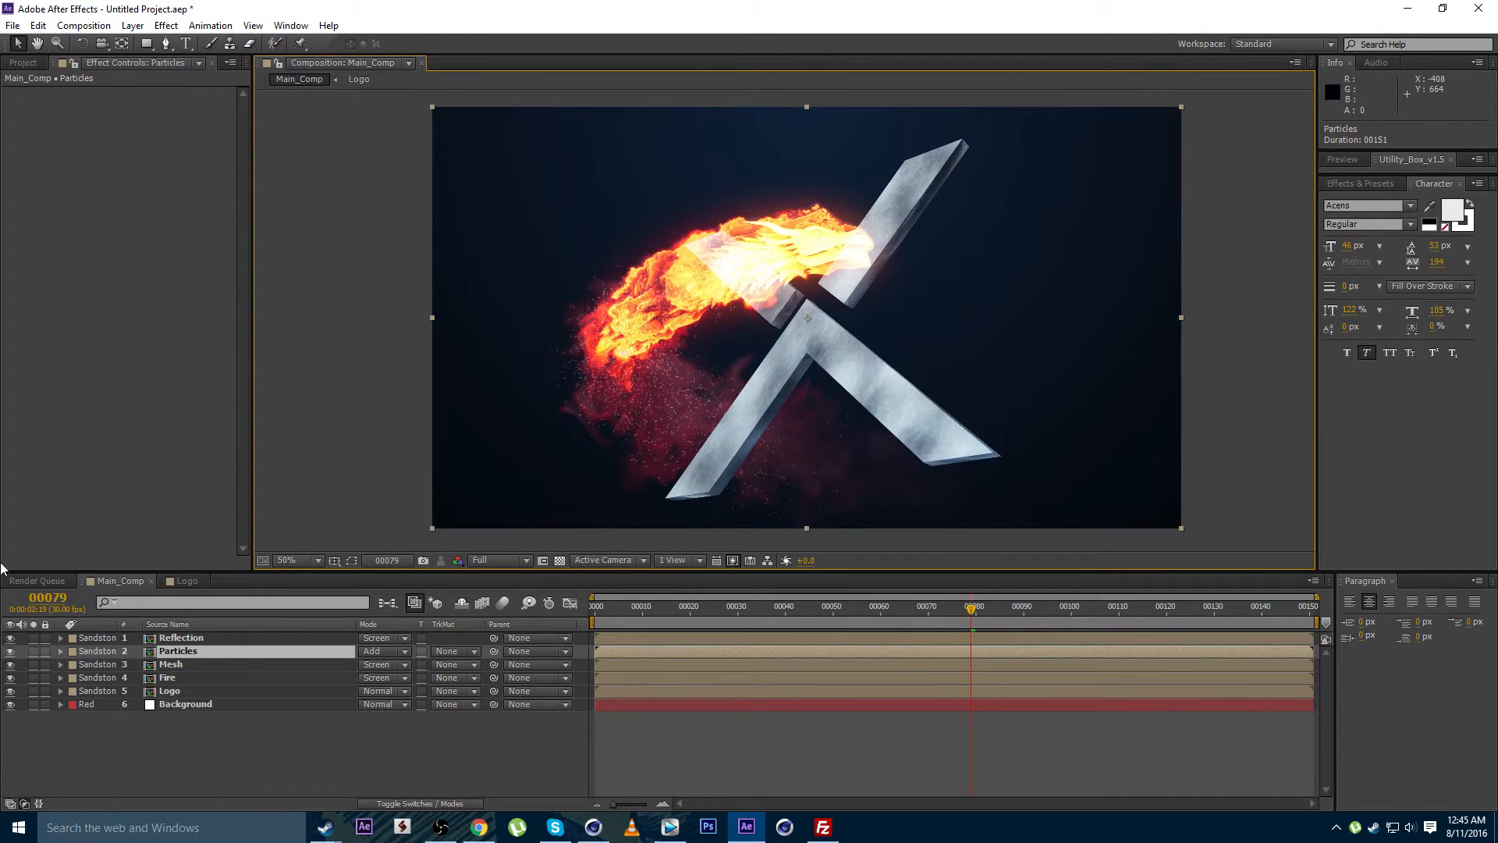
# Solo the Particles layer and add a Tint effect that maps white to orange FF6000
pyautogui.click(33, 651)
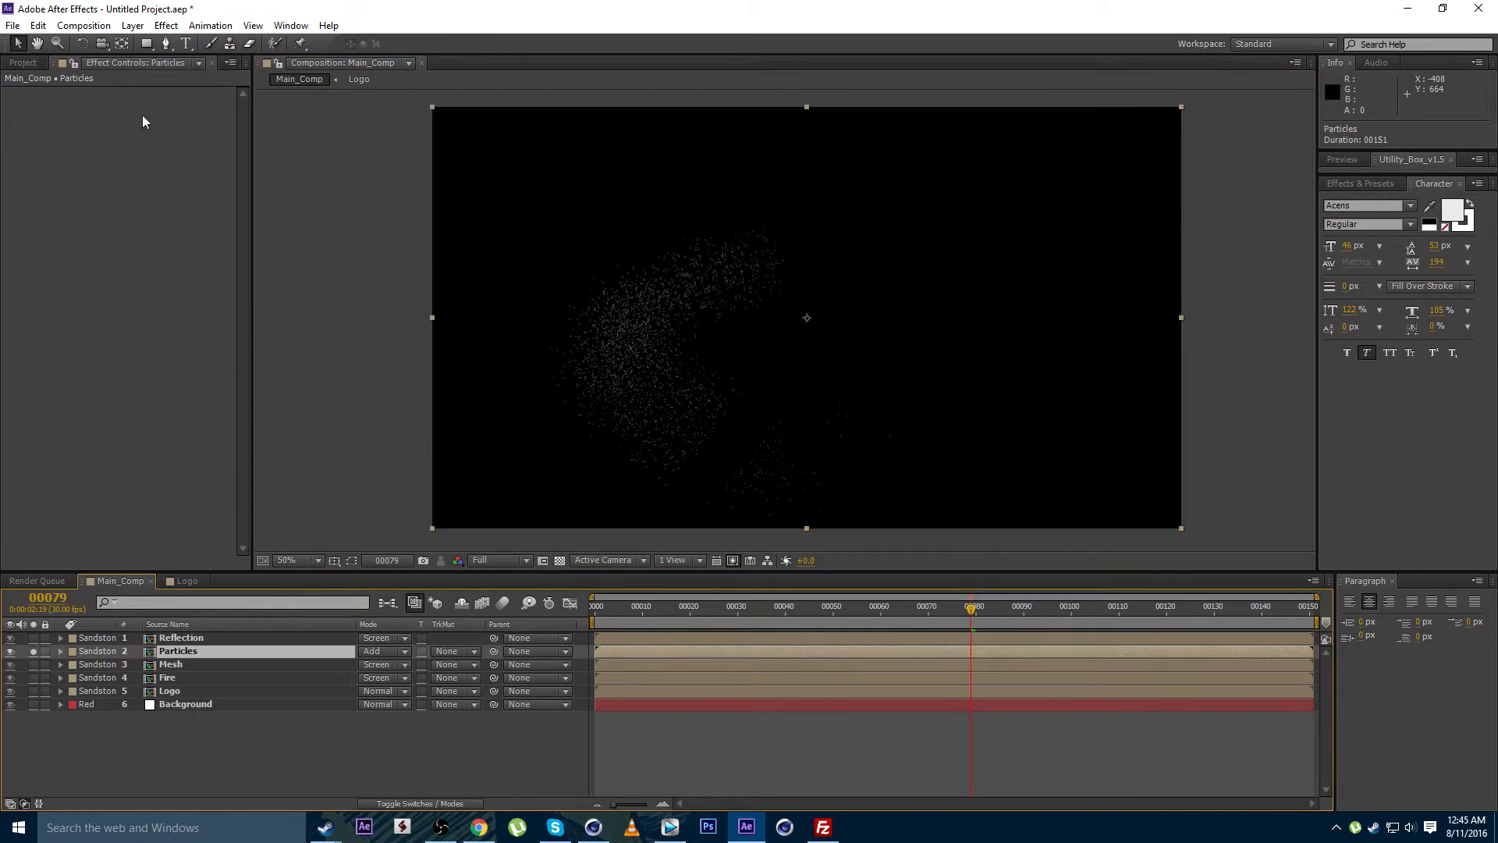
pyautogui.click(164, 27)
pyautogui.moveTo(230, 169)
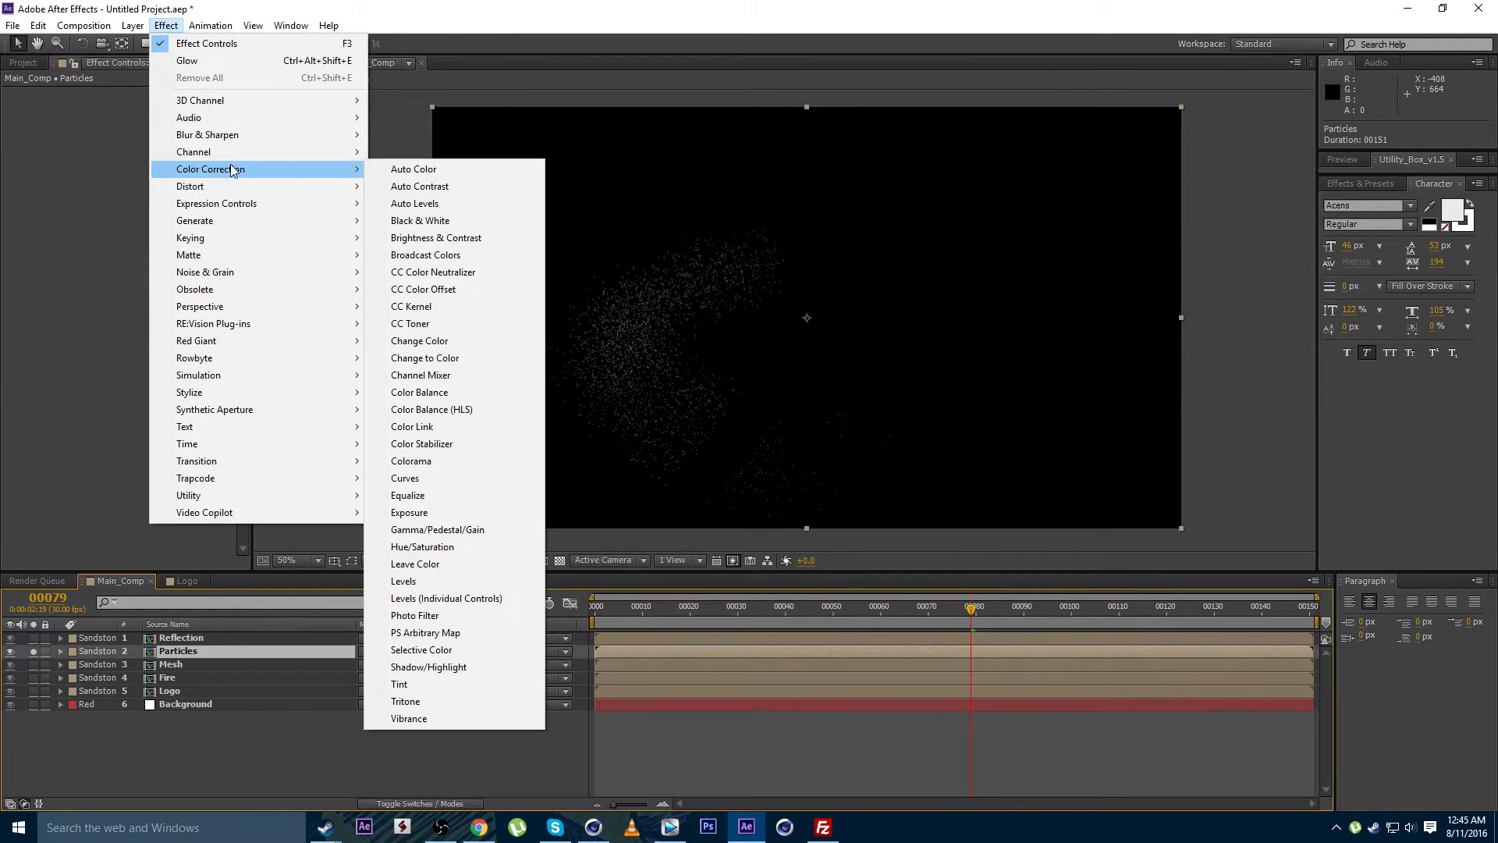
pyautogui.click(402, 684)
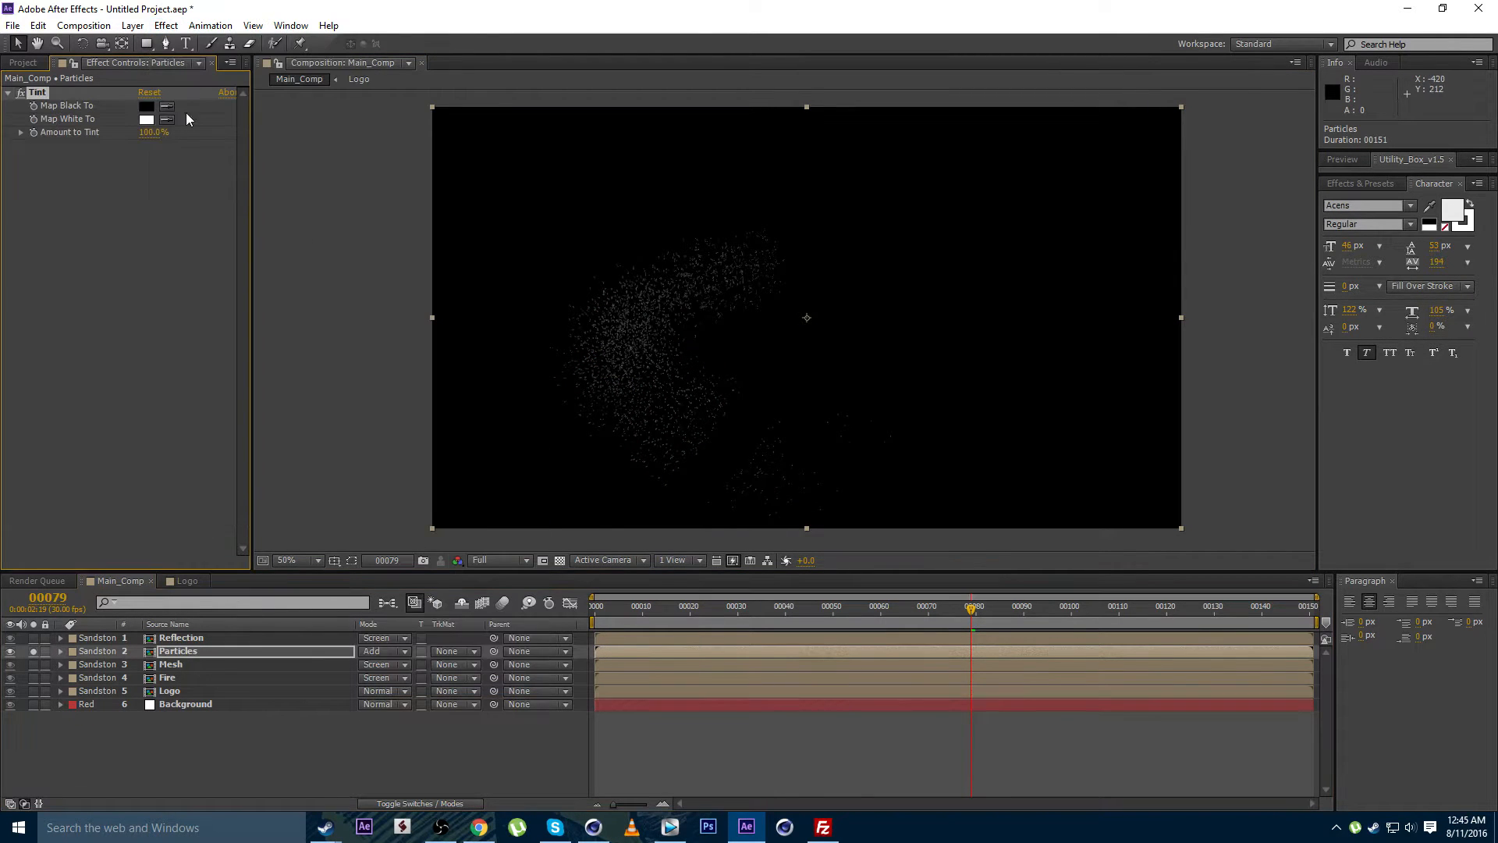
pyautogui.click(146, 120)
pyautogui.click(296, 543)
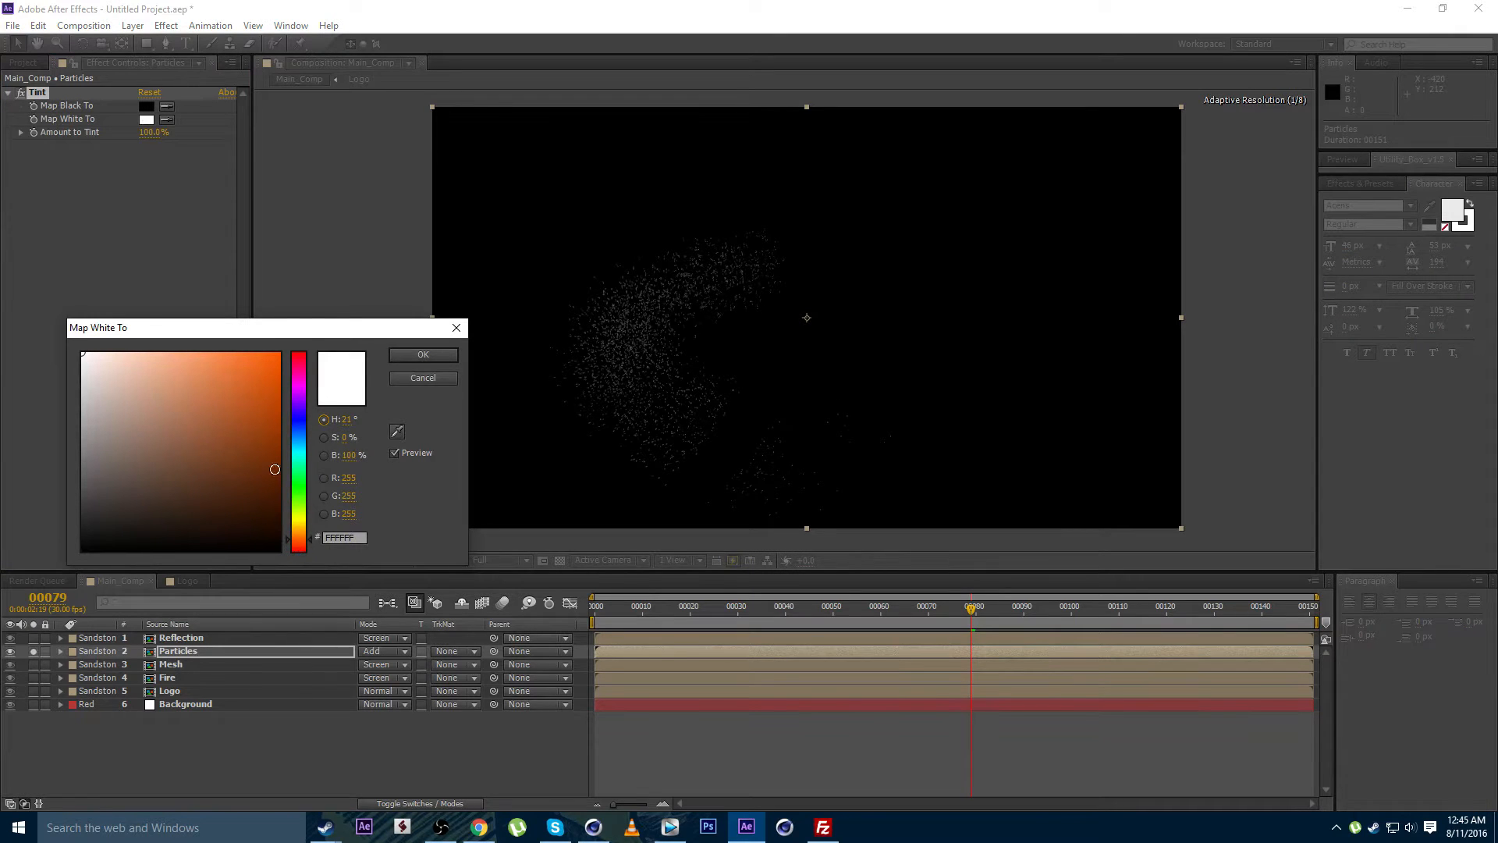
pyautogui.moveTo(275, 469); pyautogui.dragTo(371, 262)
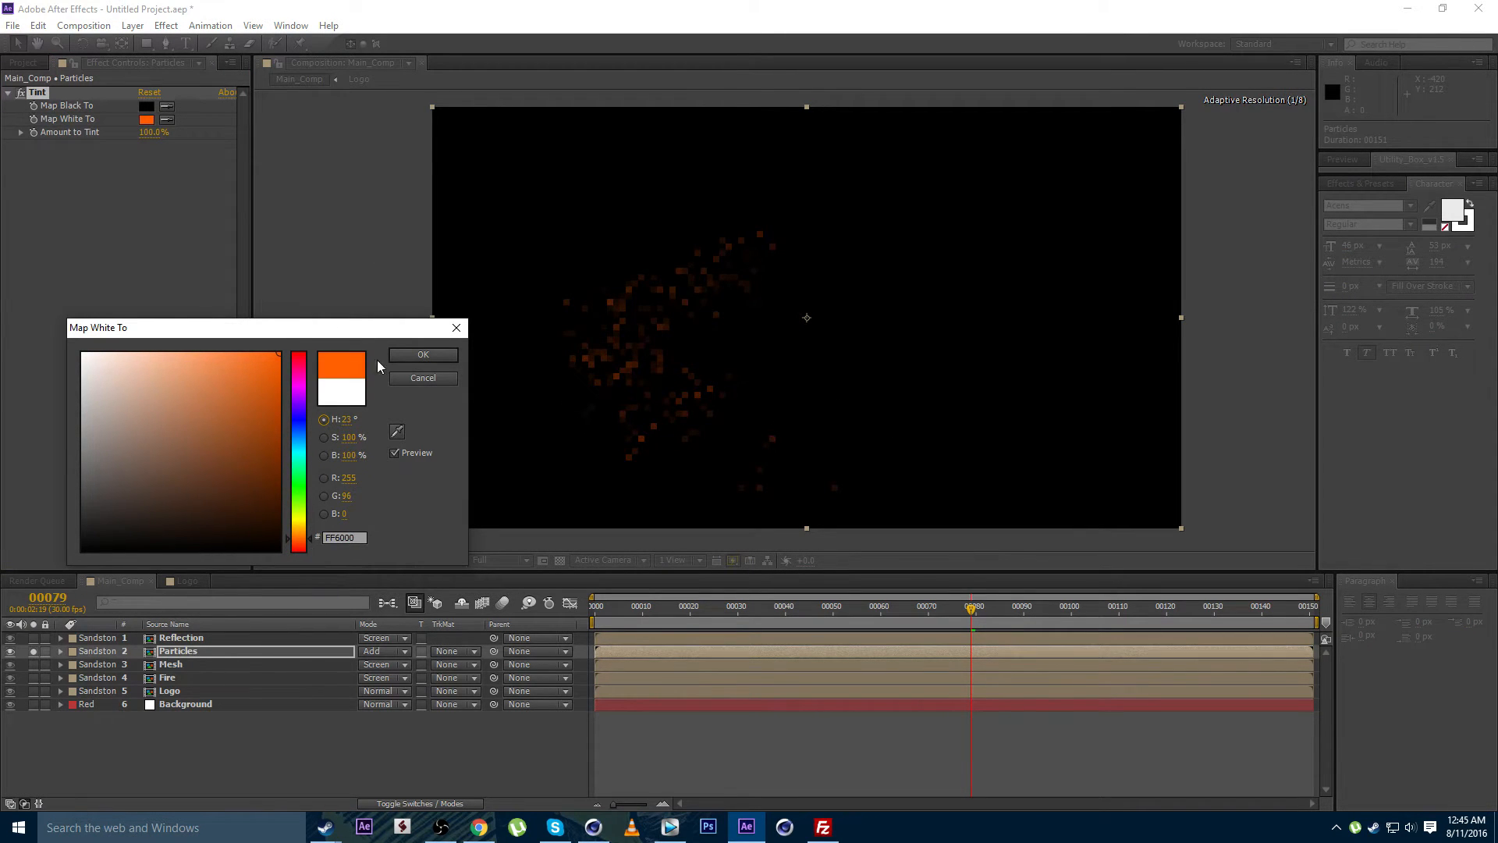
pyautogui.click(414, 353)
# Add a Curves effect to the Particles layer and raise the RGB curve steeply to brighten the sparks
pyautogui.scroll(1, 541, 365)
pyautogui.moveTo(493, 352); pyautogui.dragTo(649, 317)
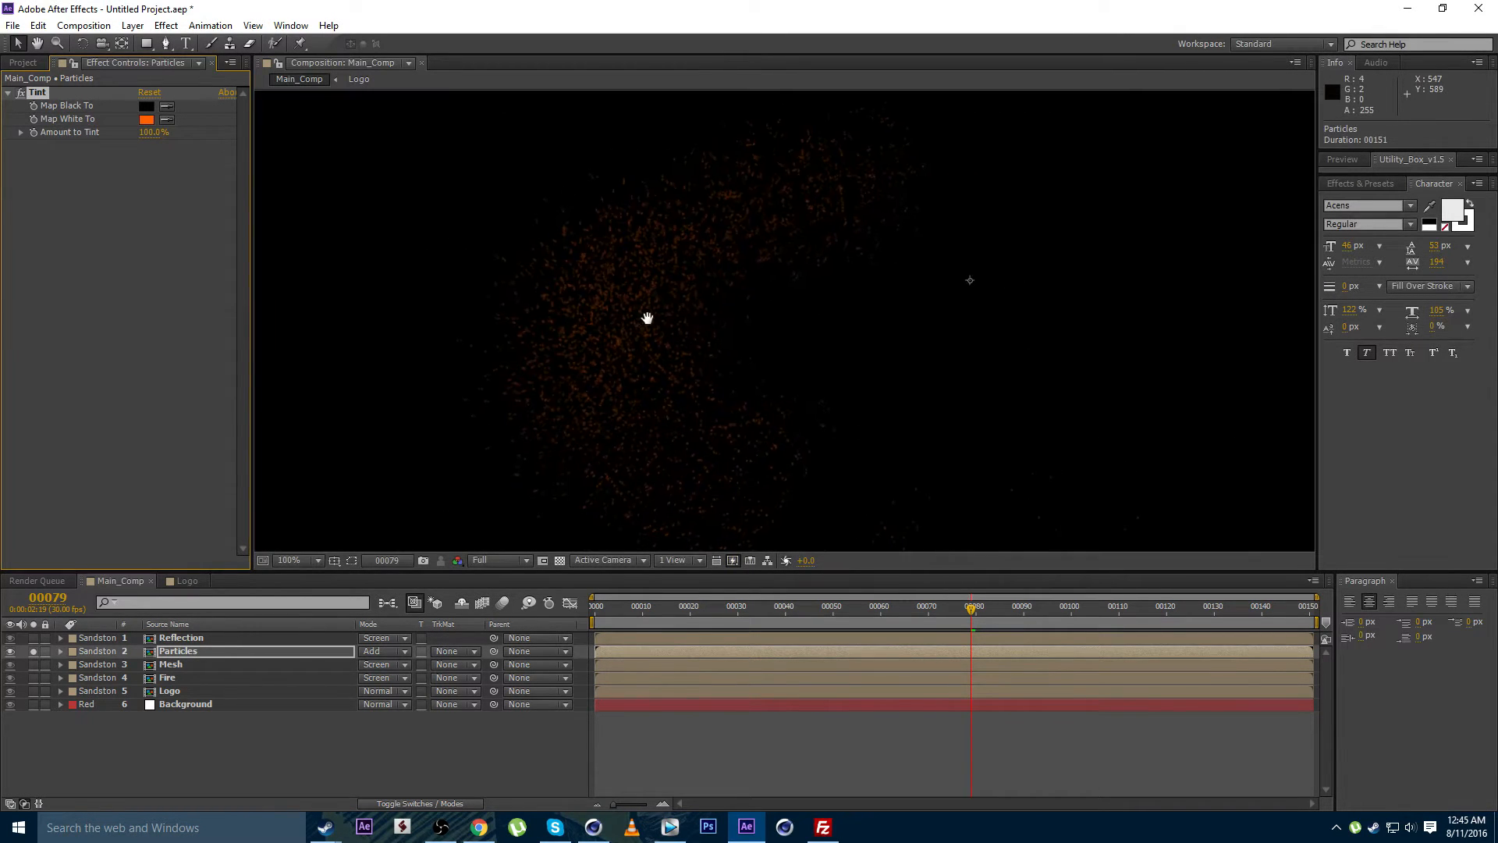
pyautogui.scroll(-1, 586, 306)
pyautogui.click(166, 25)
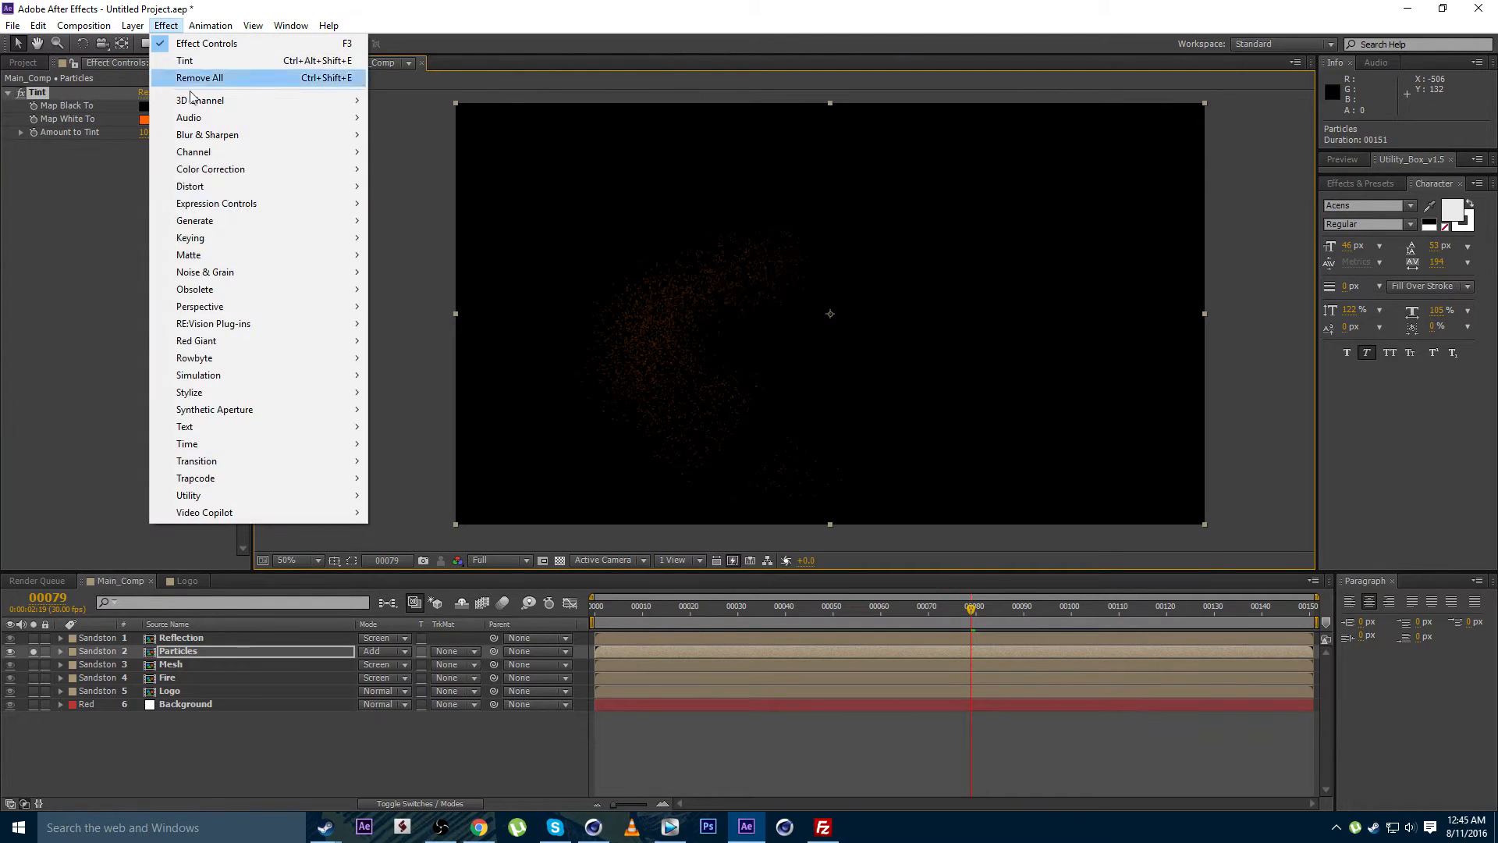
pyautogui.moveTo(211, 169)
pyautogui.click(427, 477)
pyautogui.scroll(1, 564, 380)
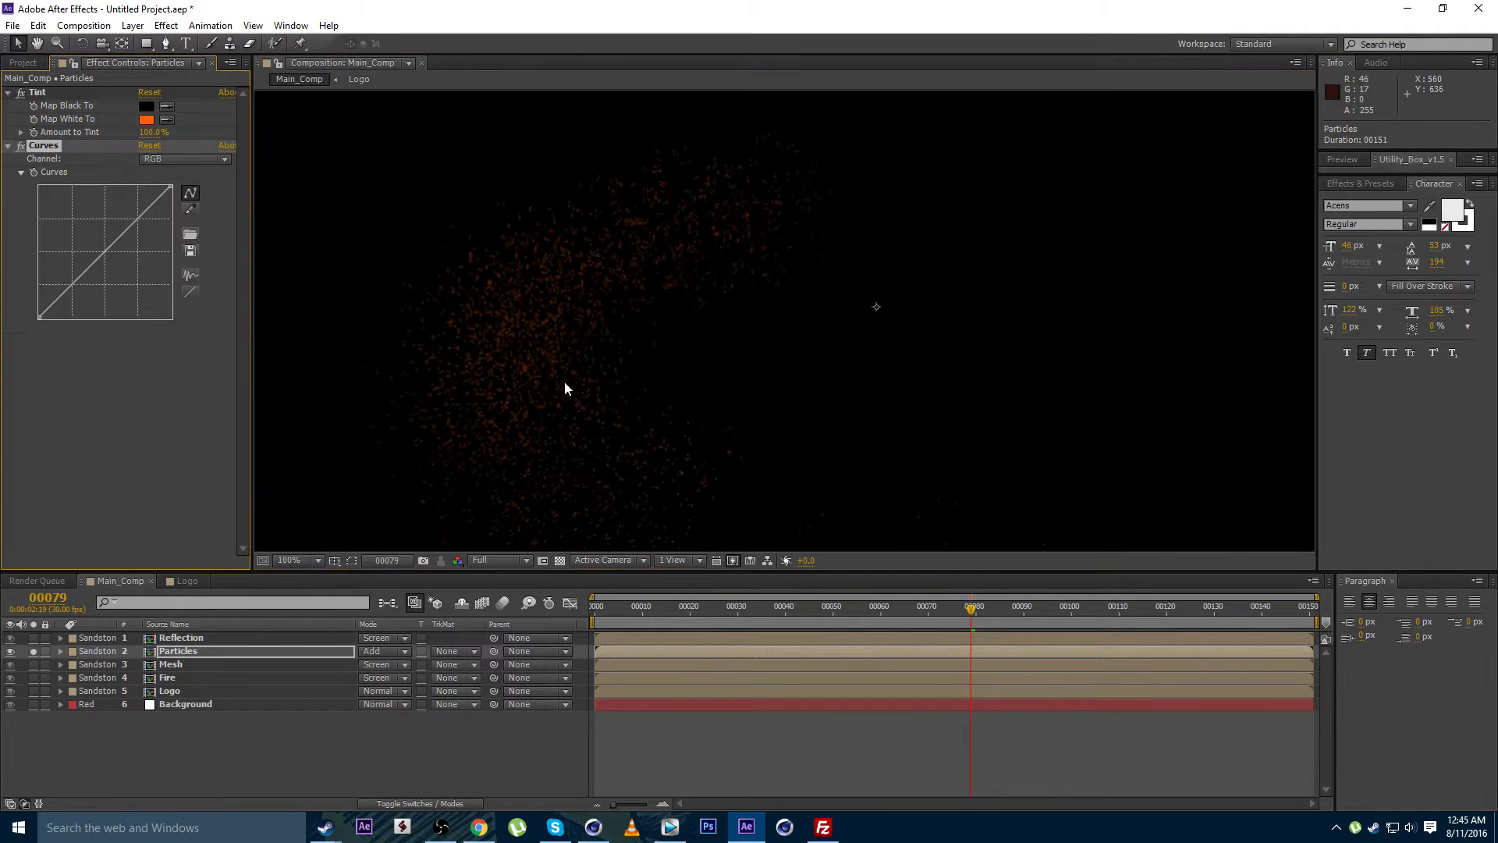
pyautogui.moveTo(108, 235); pyautogui.dragTo(75, 206)
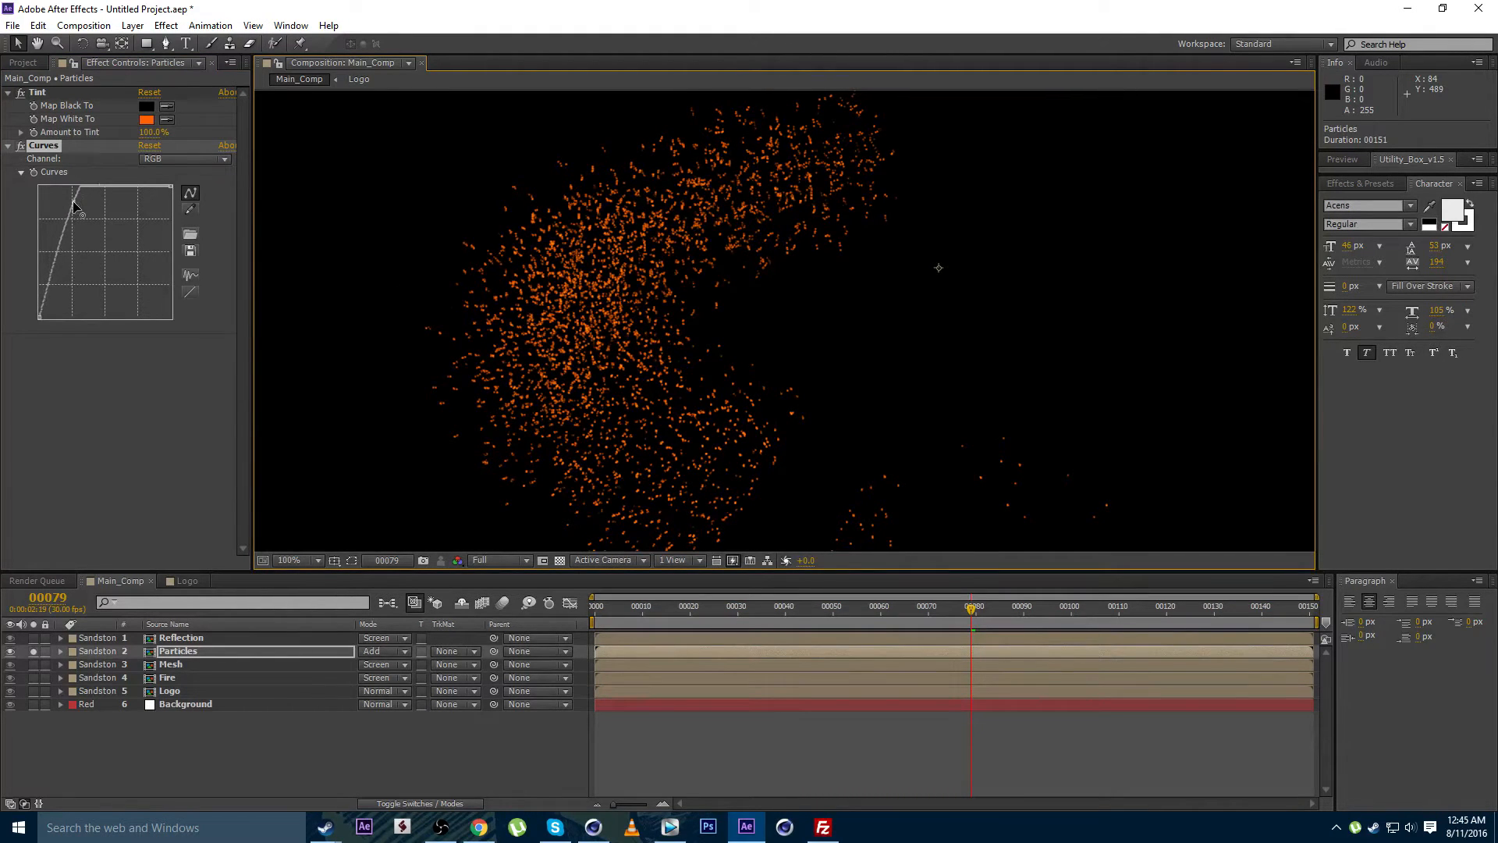
# Change the Particles Tint's Map White To color to the redder orange FF4800
pyautogui.click(146, 120)
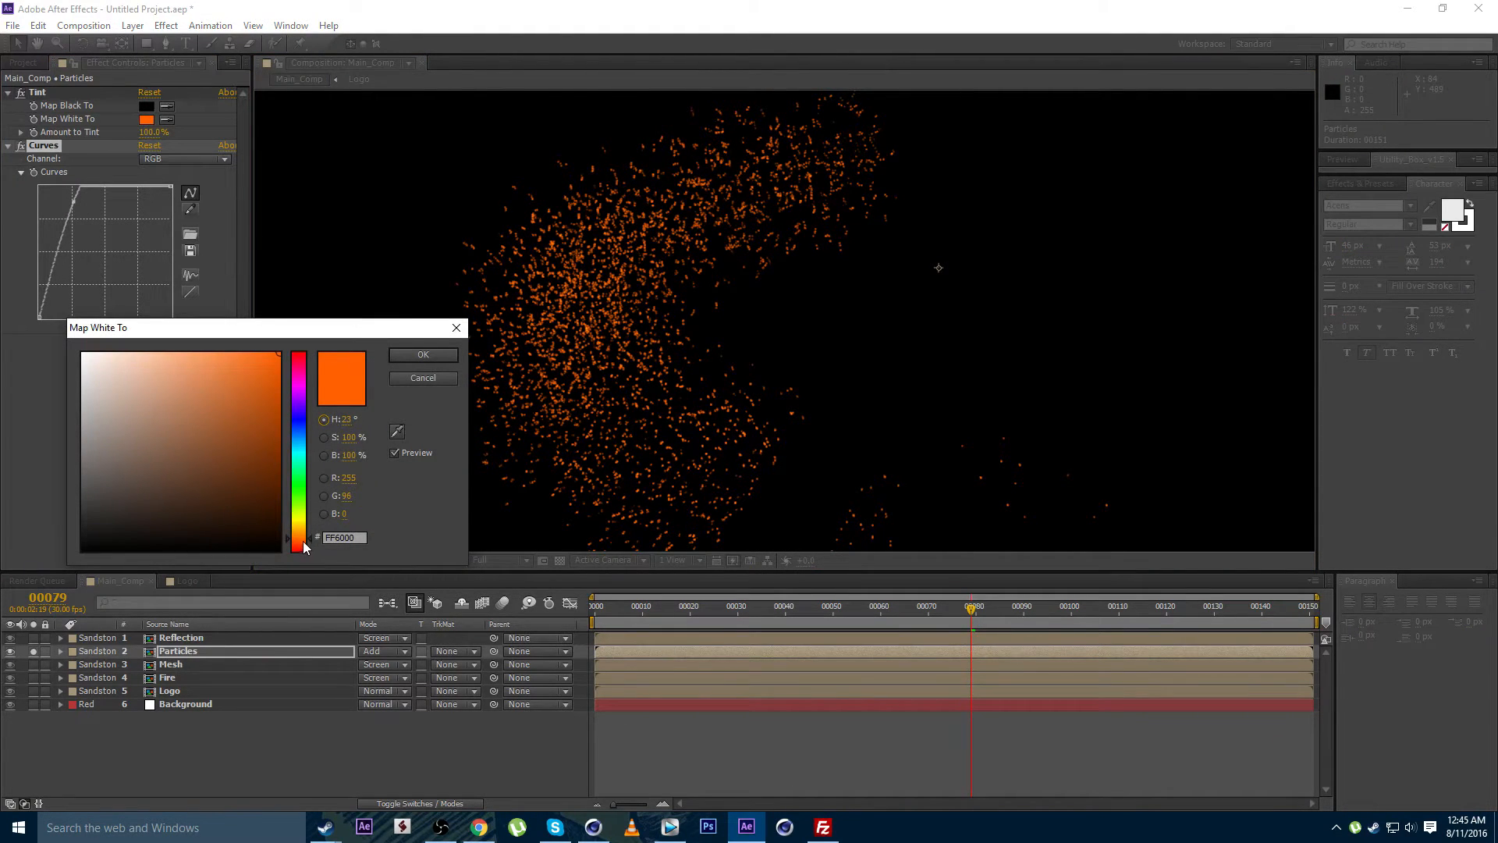
pyautogui.moveTo(303, 541); pyautogui.dragTo(302, 540)
pyautogui.moveTo(309, 541); pyautogui.dragTo(308, 541)
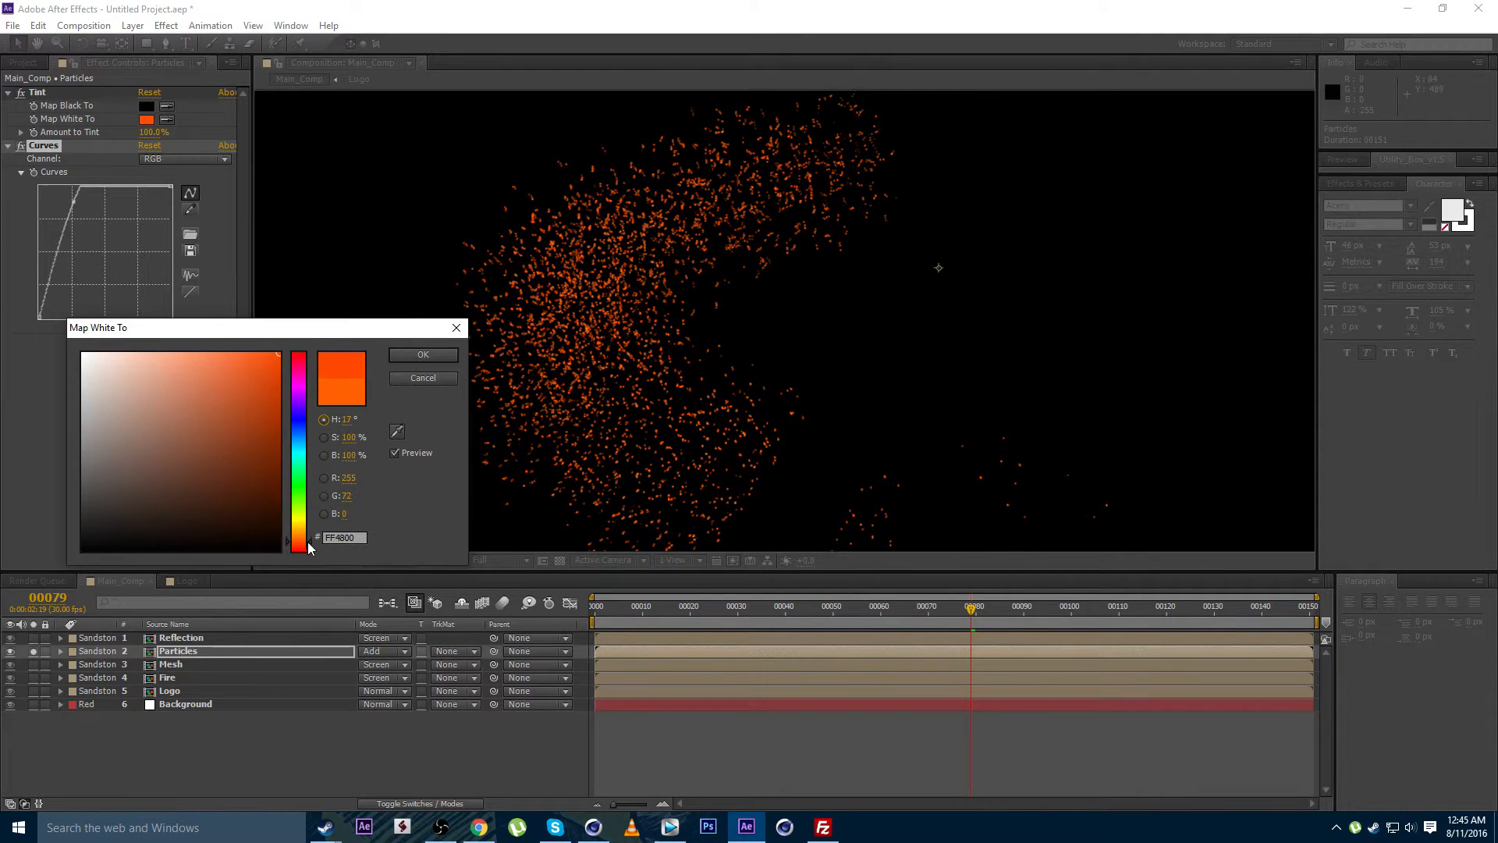
pyautogui.click(422, 354)
# Add a Glow effect to the Particles layer with a radius of 12 and a threshold of 14.1%
pyautogui.scroll(-2, 593, 337)
pyautogui.scroll(2, 592, 342)
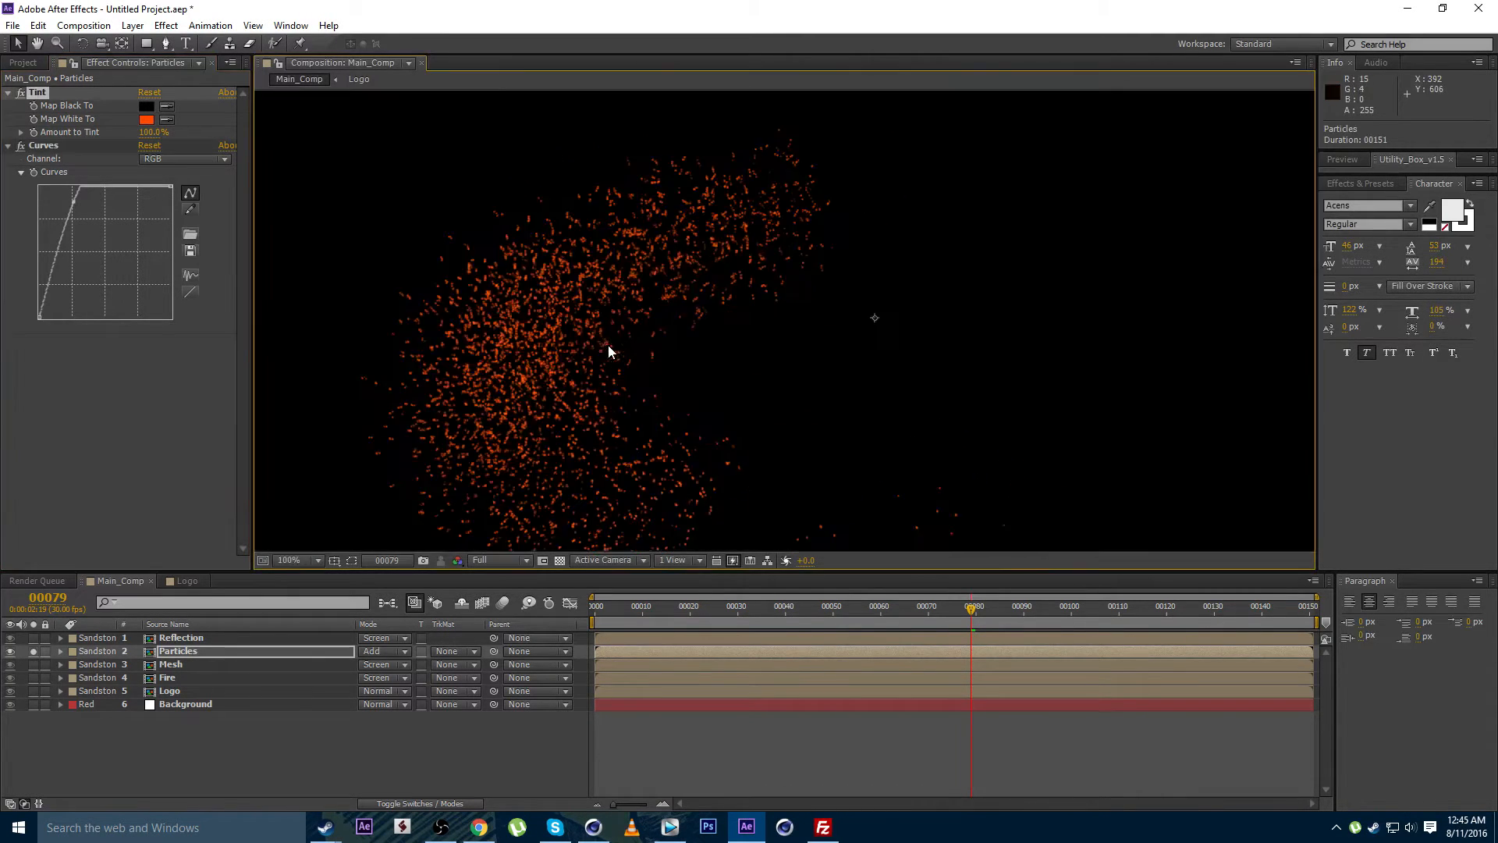
pyautogui.click(210, 653)
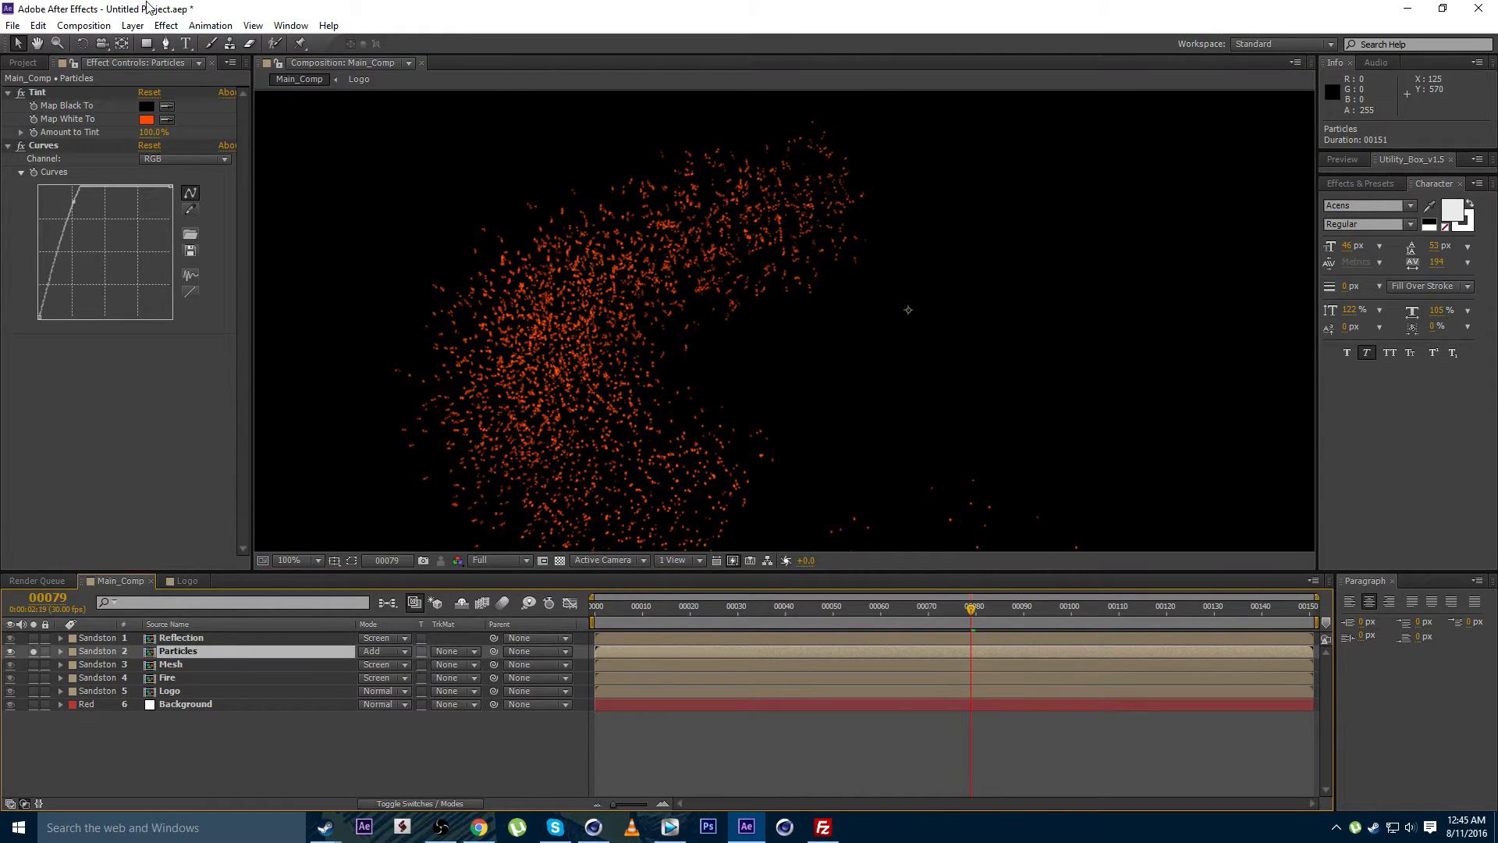
pyautogui.click(166, 25)
pyautogui.moveTo(229, 395)
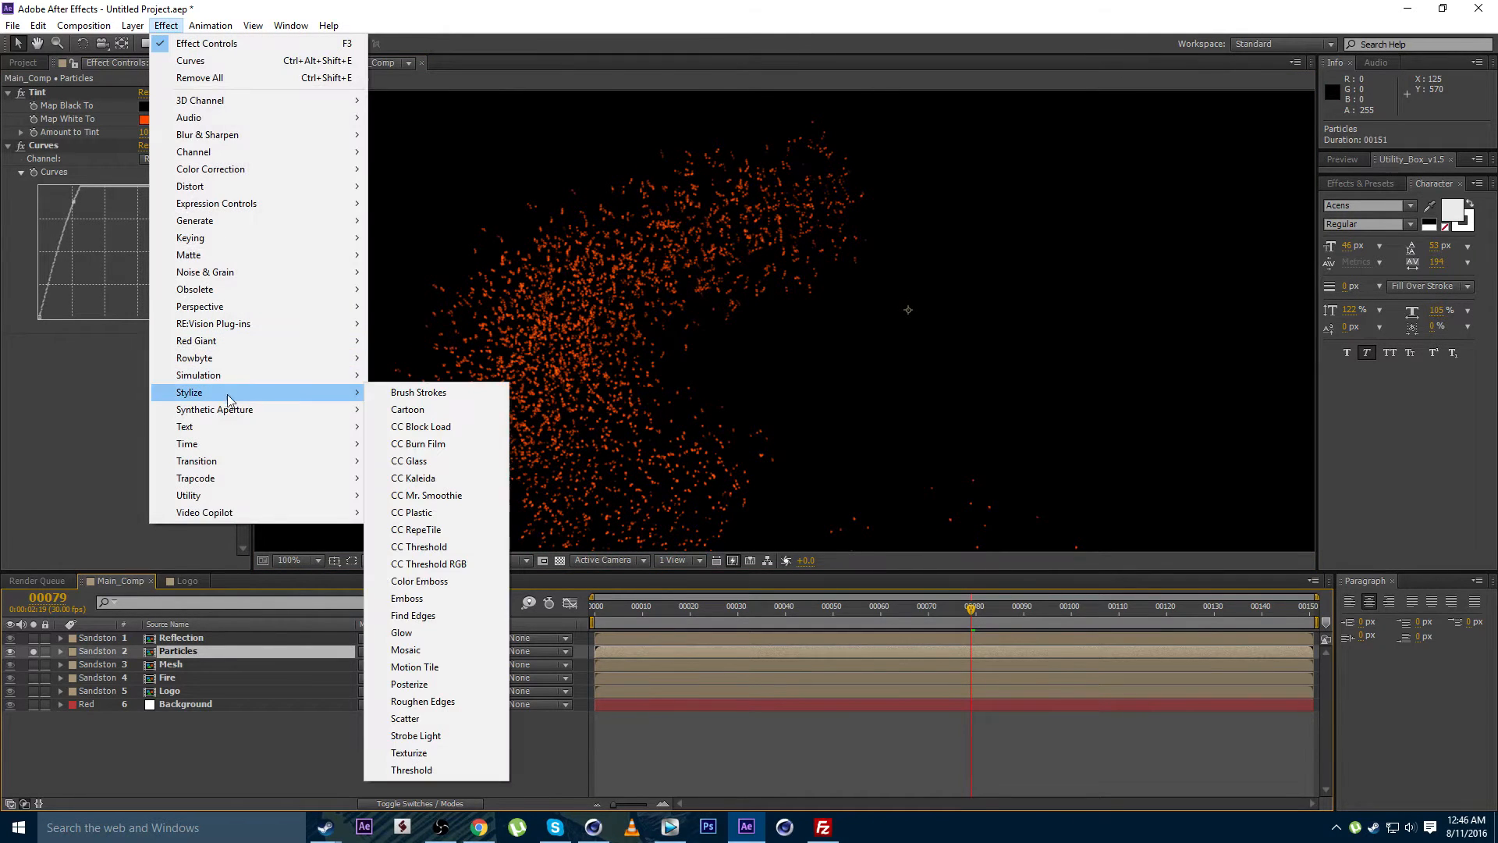
pyautogui.click(402, 633)
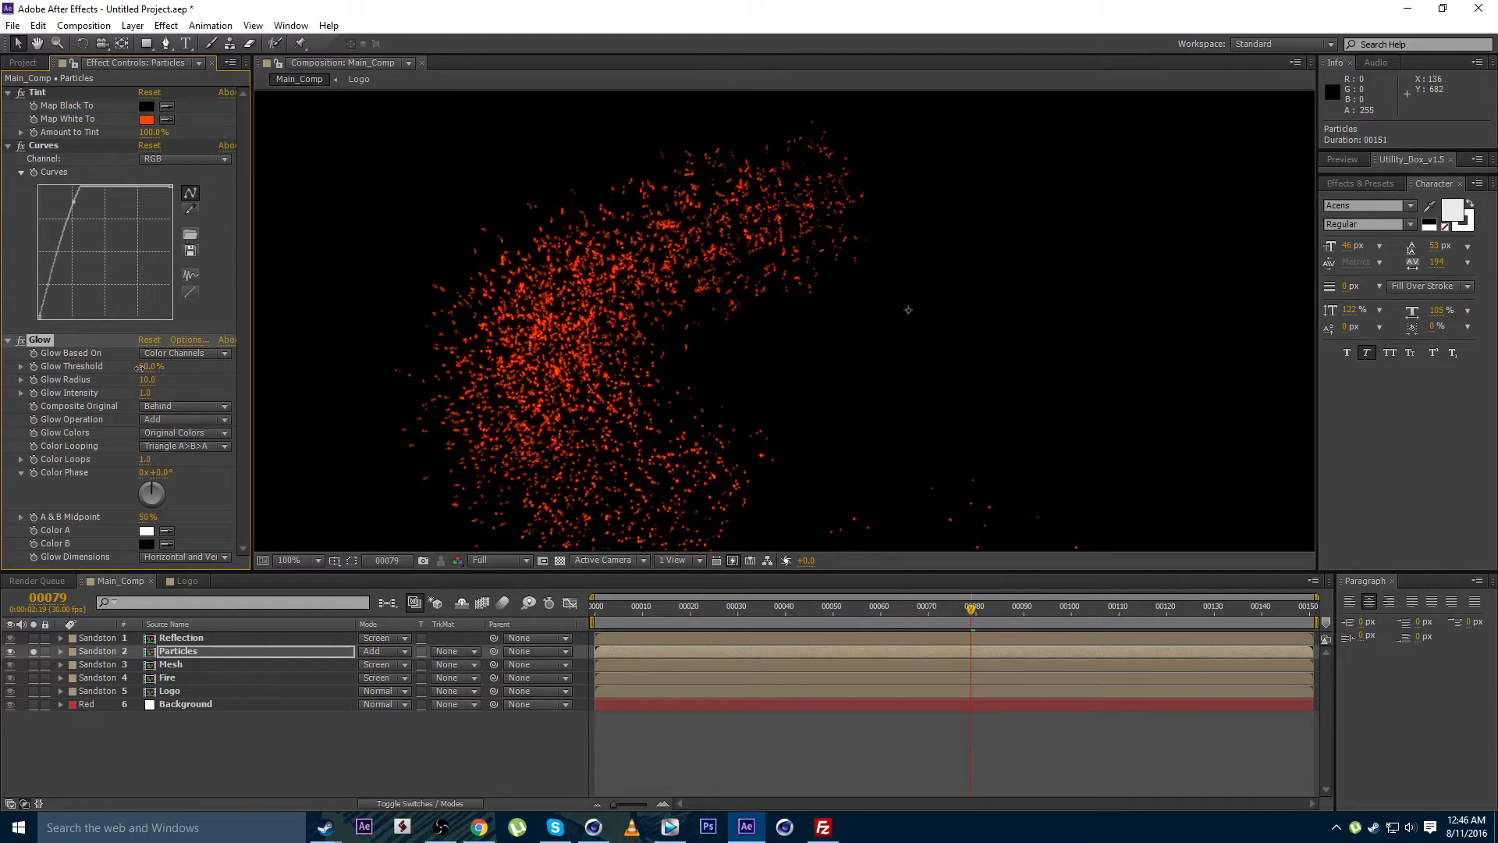
pyautogui.moveTo(81, 373); pyautogui.dragTo(135, 369)
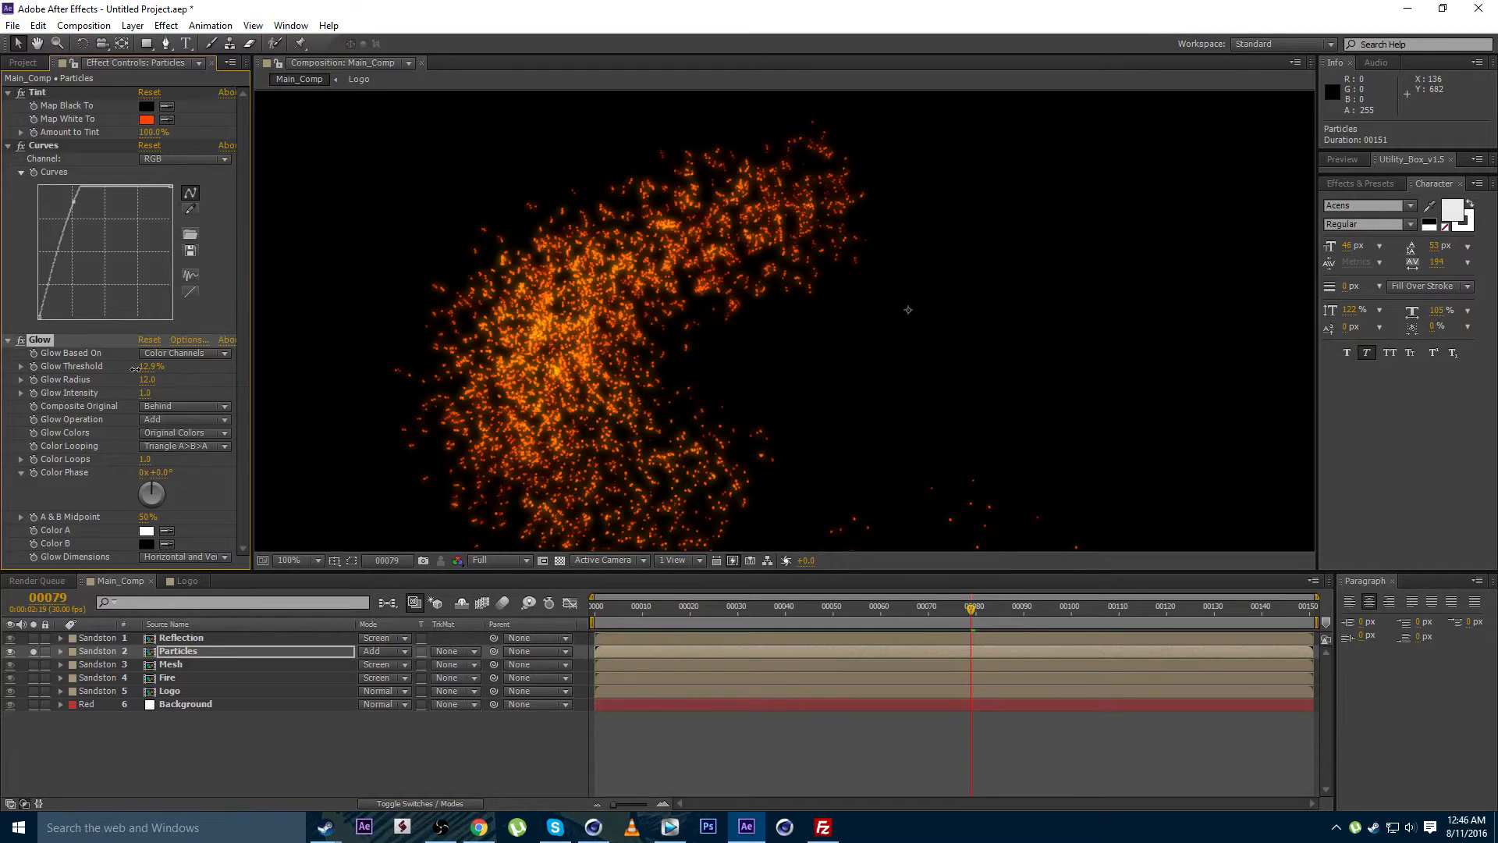
pyautogui.scroll(-1, 437, 359)
pyautogui.moveTo(598, 334); pyautogui.dragTo(556, 288)
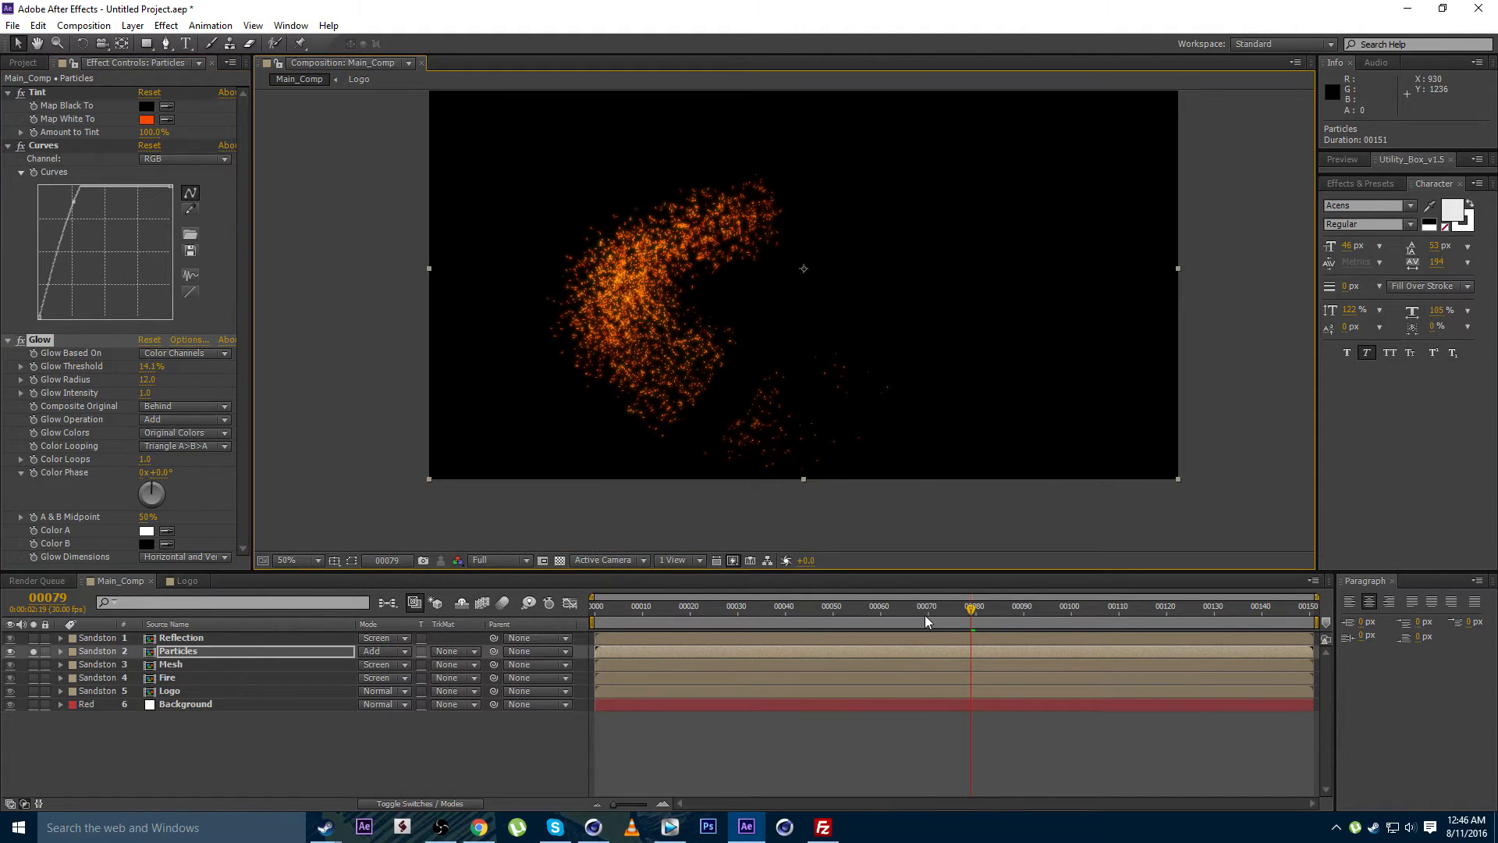
# Unsolo the Particles layer and compare the full composite at frame 84 with its Glow effect switched off and on
pyautogui.moveTo(924, 615); pyautogui.dragTo(993, 612)
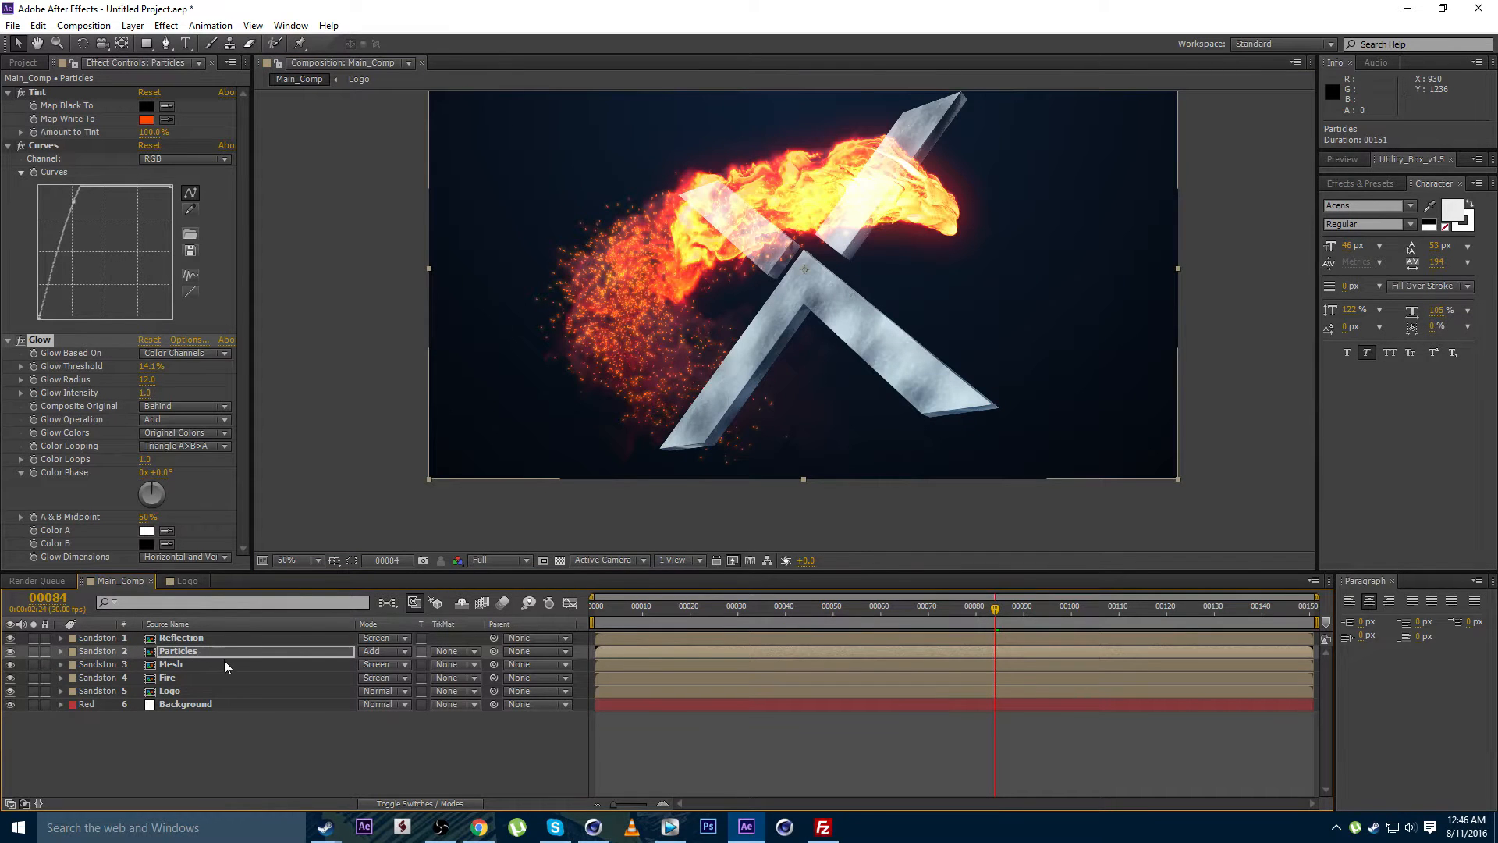
pyautogui.scroll(2, 487, 285)
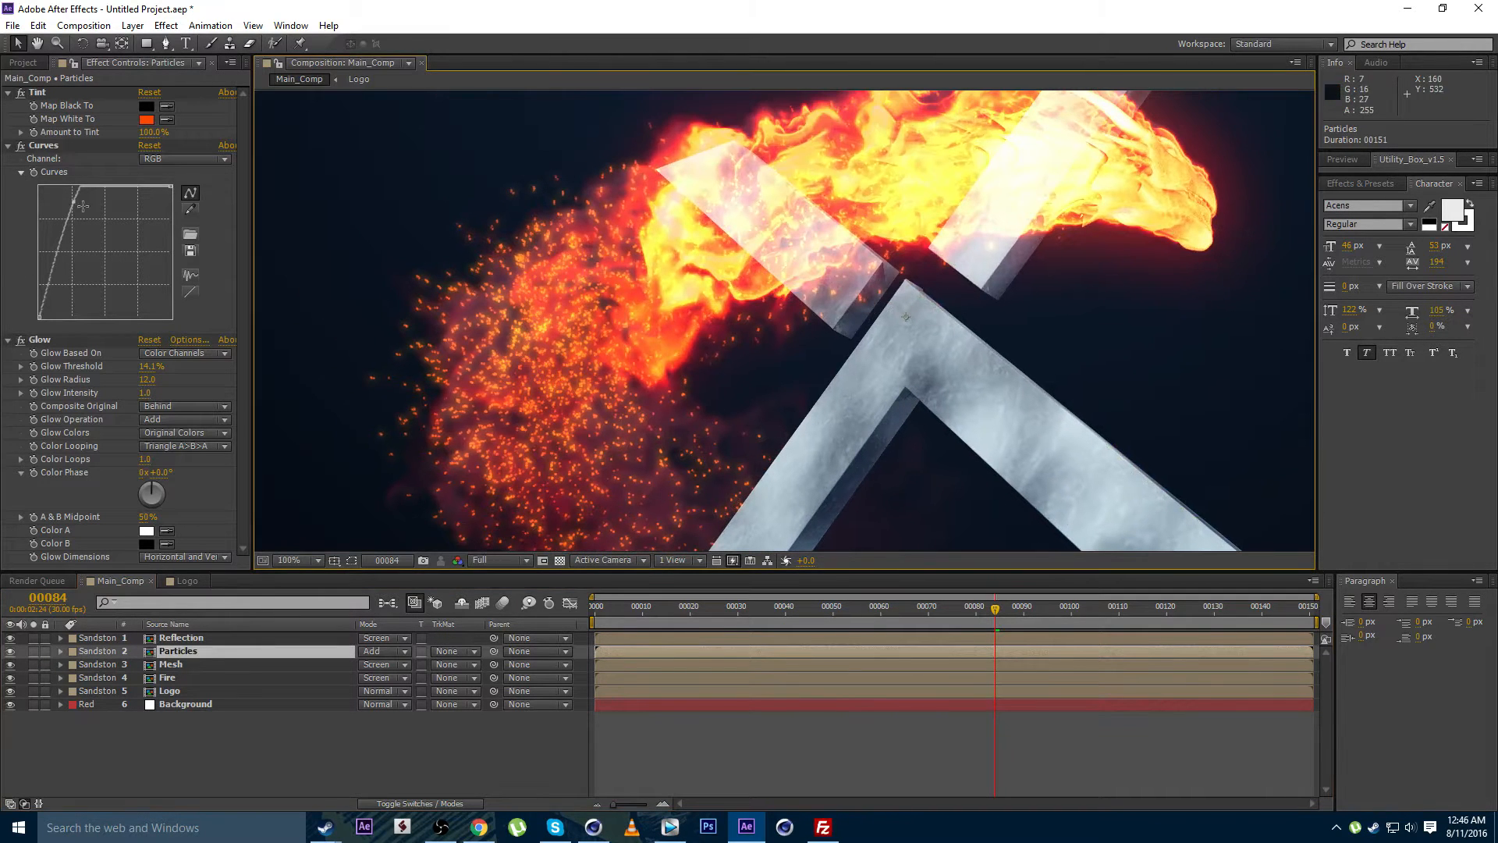
pyautogui.scroll(-1, 579, 357)
pyautogui.moveTo(585, 354); pyautogui.dragTo(621, 256)
pyautogui.scroll(1, 570, 348)
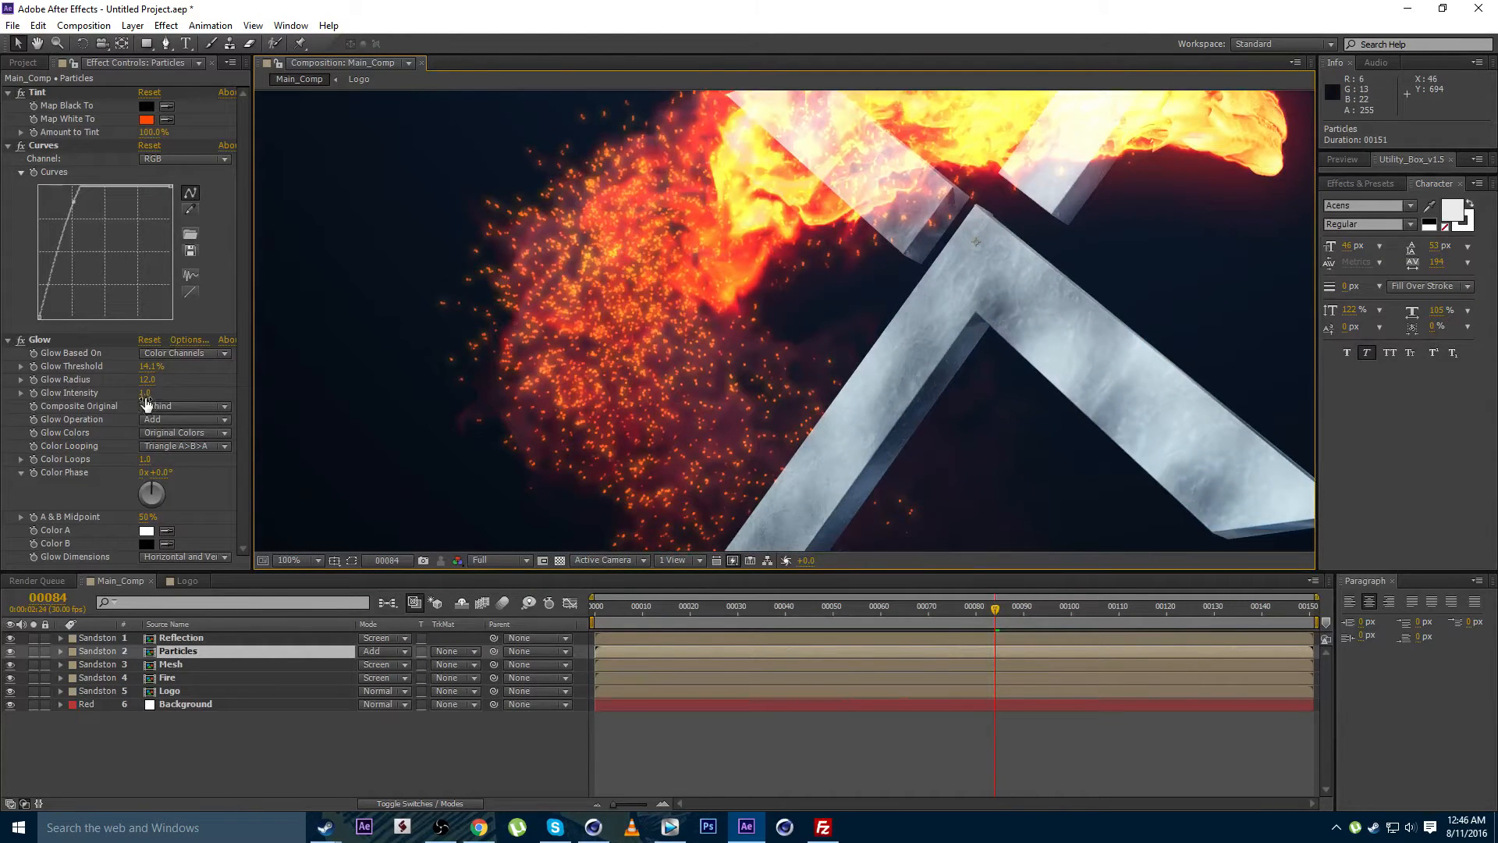
pyautogui.click(21, 341)
pyautogui.click(20, 341)
pyautogui.click(20, 341)
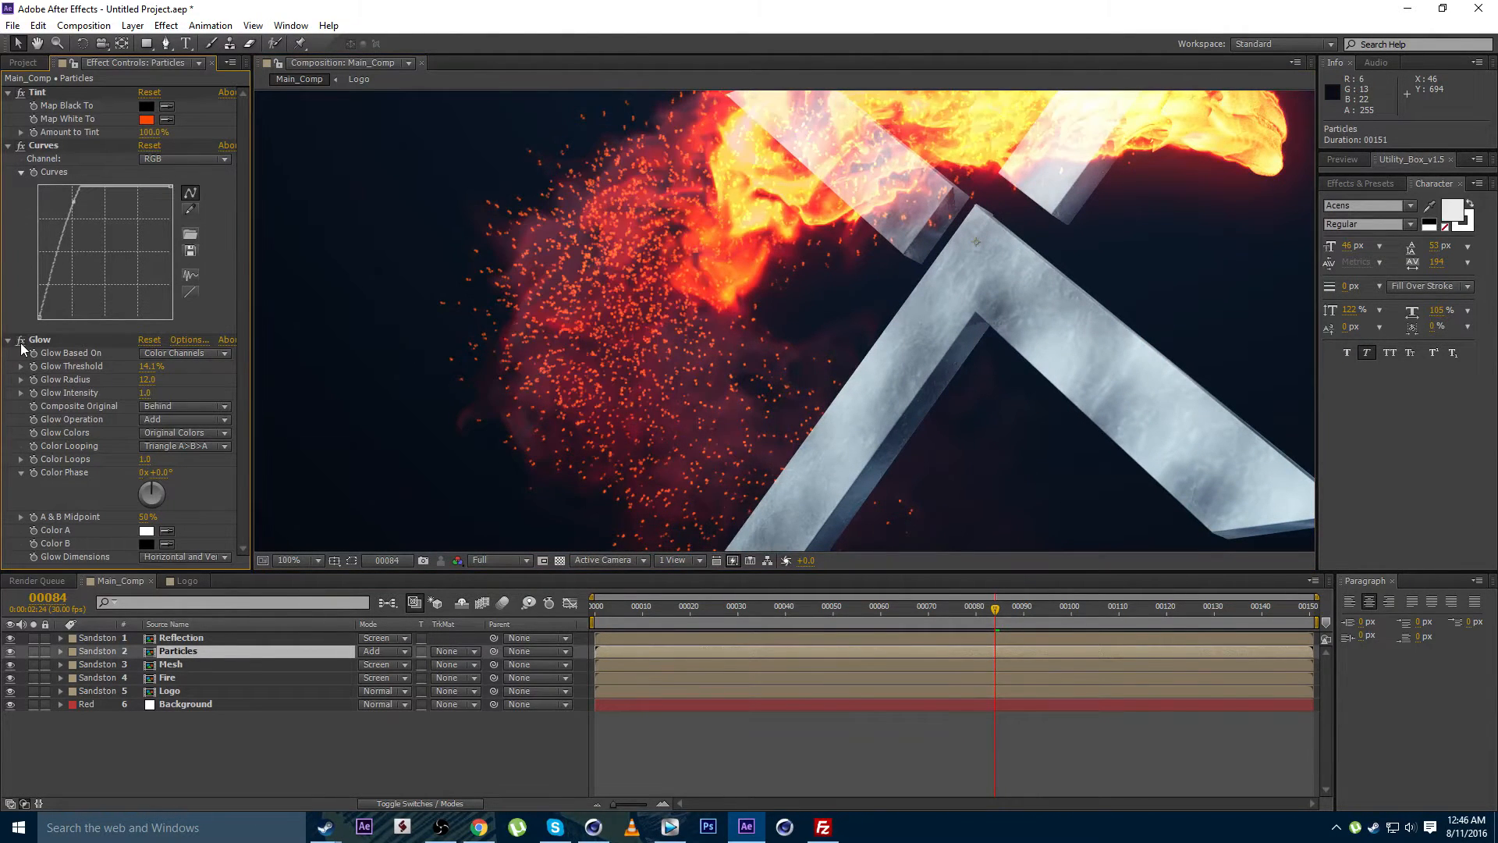
pyautogui.click(20, 341)
pyautogui.scroll(-1, 577, 341)
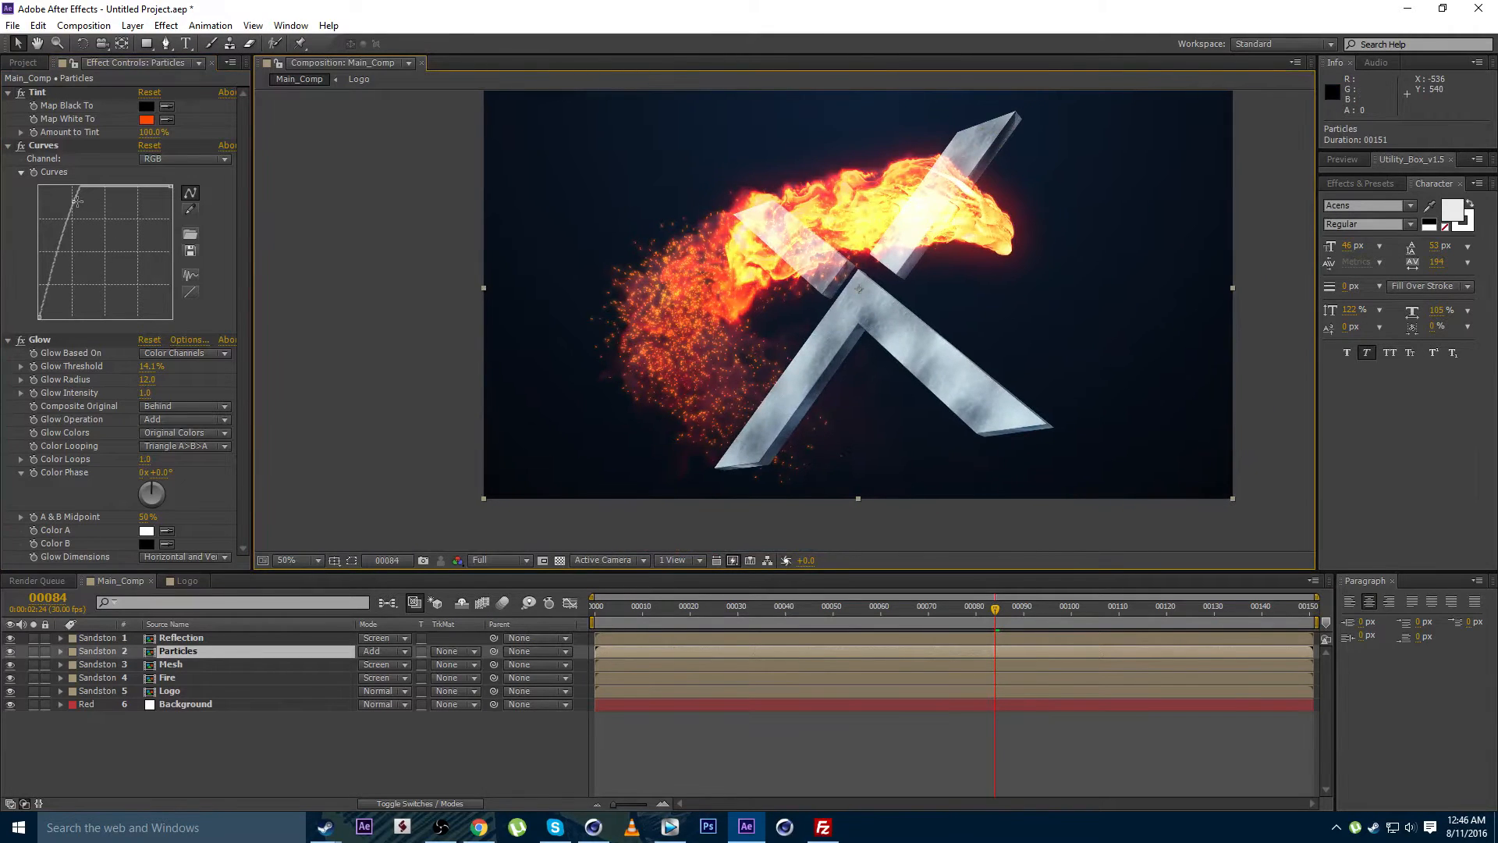
# Soften the Particles layer's RGB curve by lowering its upper point and adding a lower point that darkens the shadows
pyautogui.moveTo(74, 201)
pyautogui.mouseDown()
pyautogui.moveTo(98, 199)
pyautogui.moveTo(87, 209)
pyautogui.mouseUp()
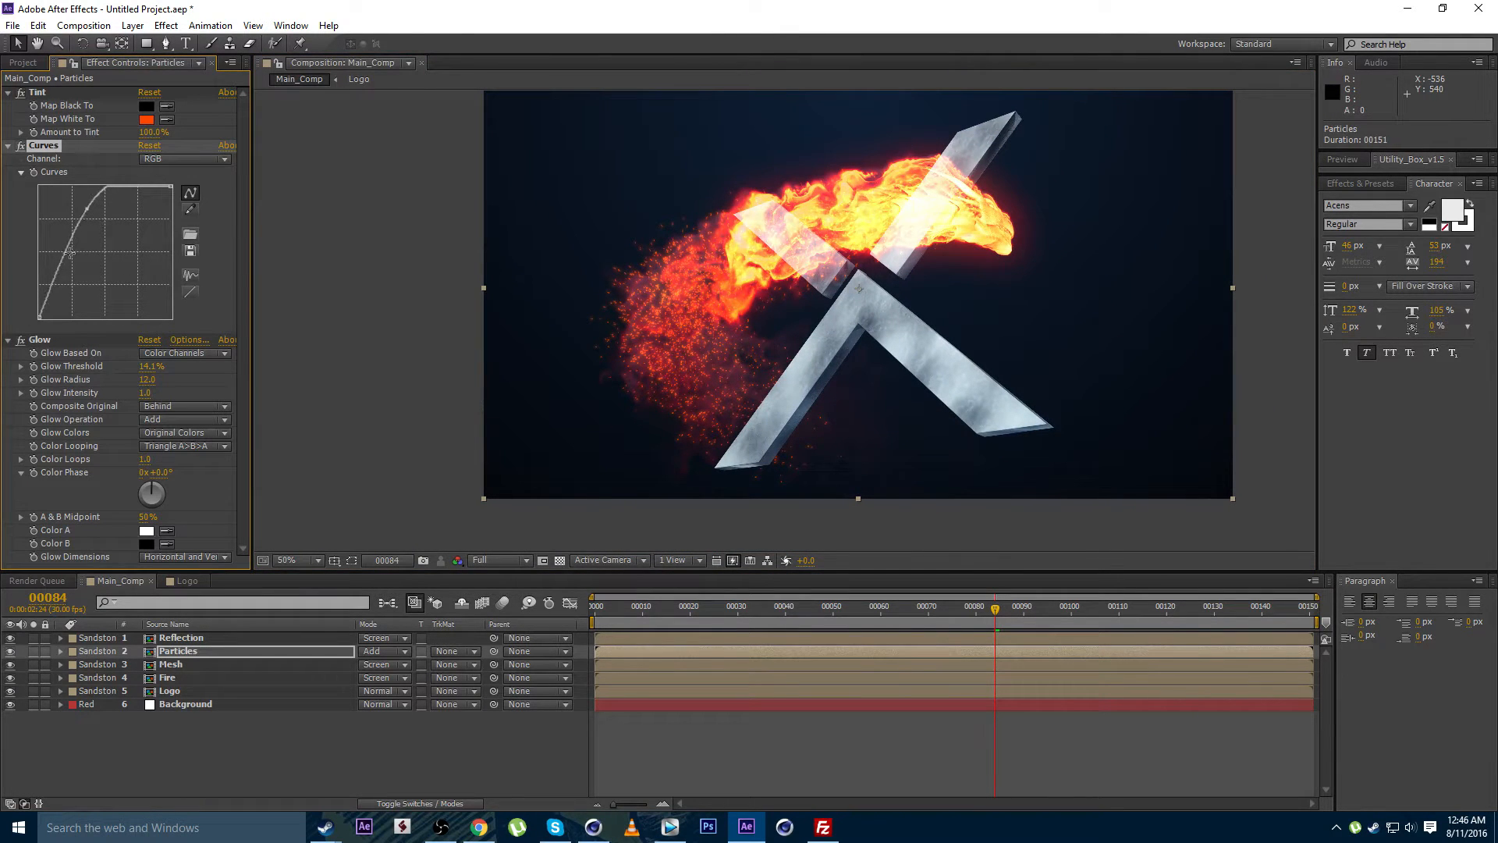
pyautogui.moveTo(64, 259); pyautogui.dragTo(58, 282)
pyautogui.moveTo(92, 209)
pyautogui.mouseDown()
pyautogui.moveTo(110, 195)
pyautogui.moveTo(79, 212)
pyautogui.moveTo(97, 211)
pyautogui.mouseUp()
pyautogui.scroll(2, 663, 357)
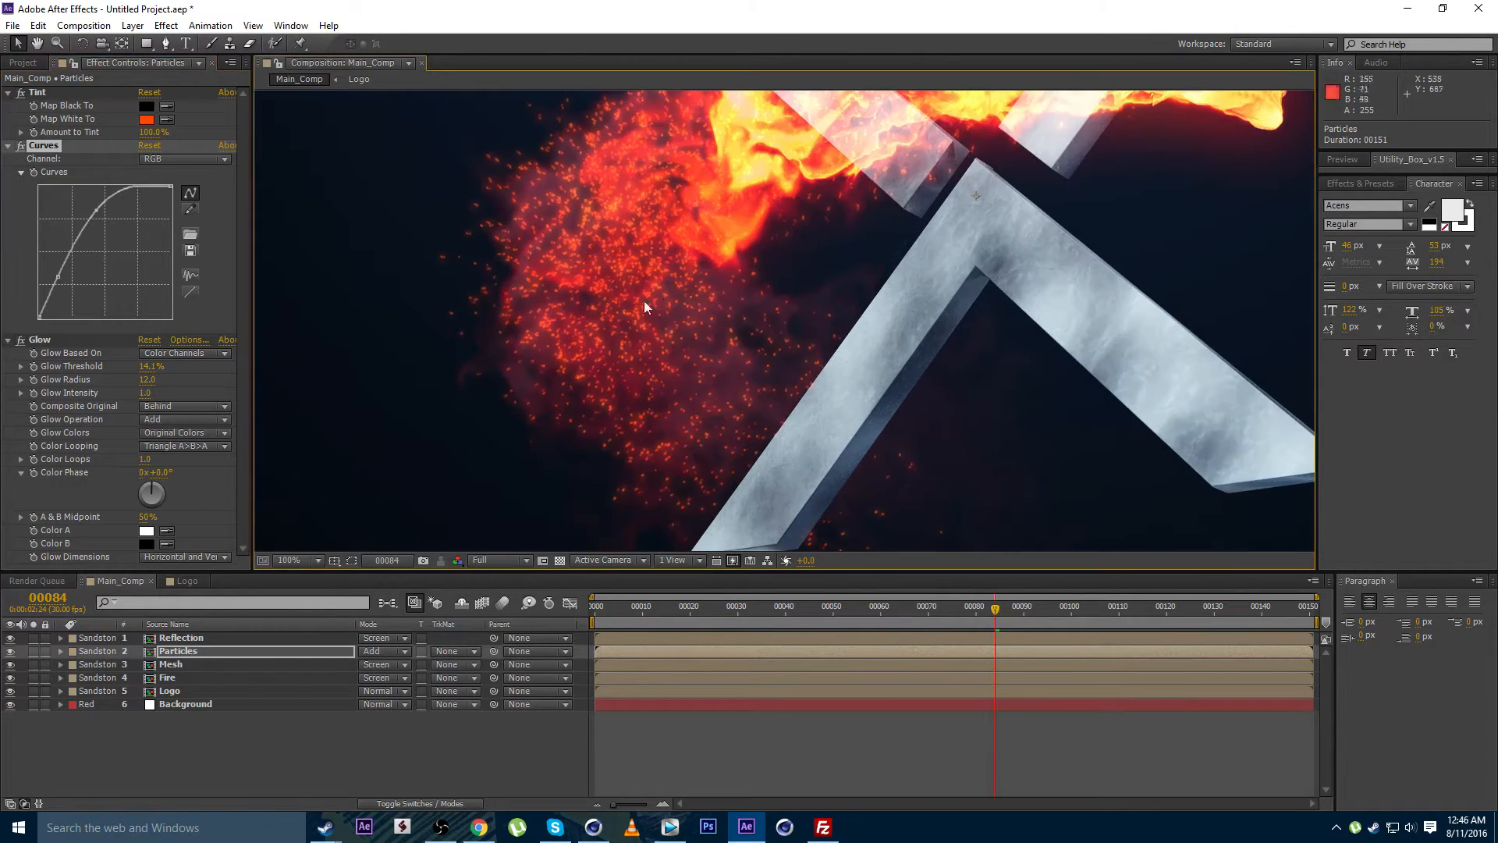
# Review the sparks in the composite at several frames from 111 to 146, examining the dragon's close-up pass at frame 144
pyautogui.moveTo(1032, 620); pyautogui.dragTo(1124, 617)
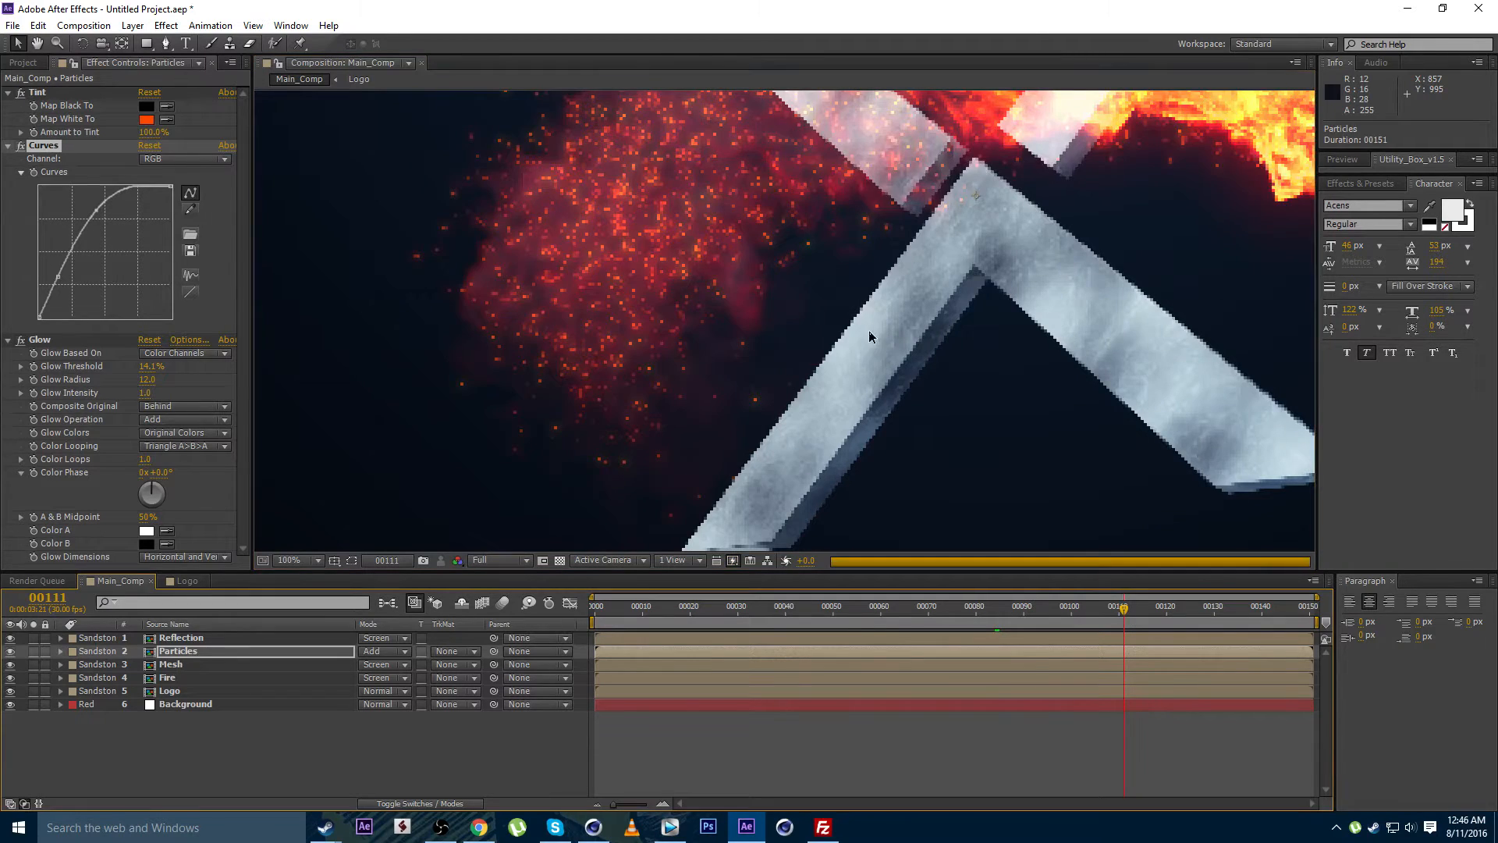
pyautogui.scroll(-2, 871, 337)
pyautogui.click(1191, 615)
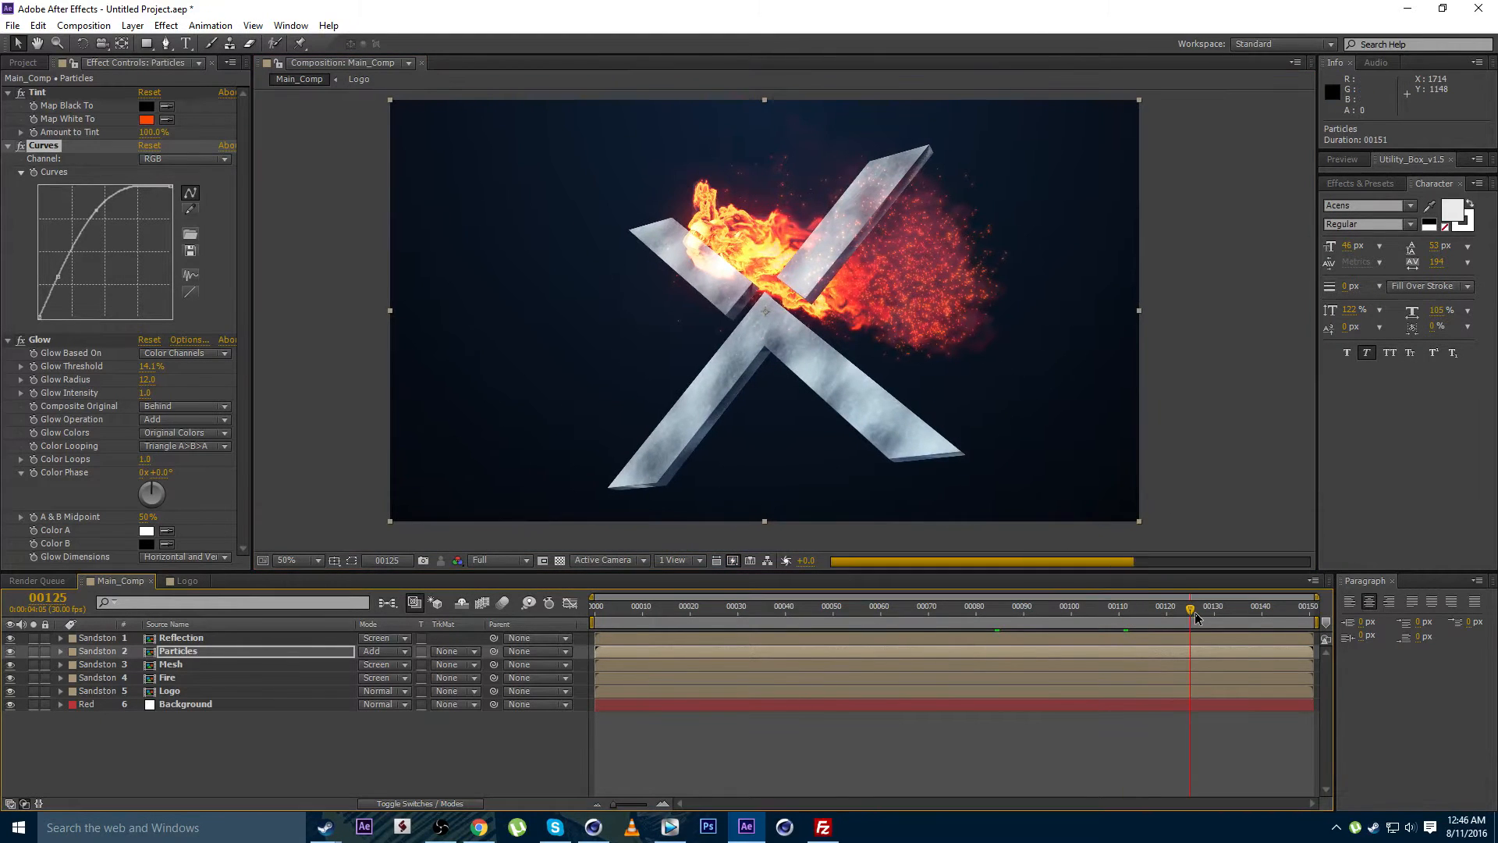
pyautogui.click(1237, 613)
pyautogui.click(1265, 615)
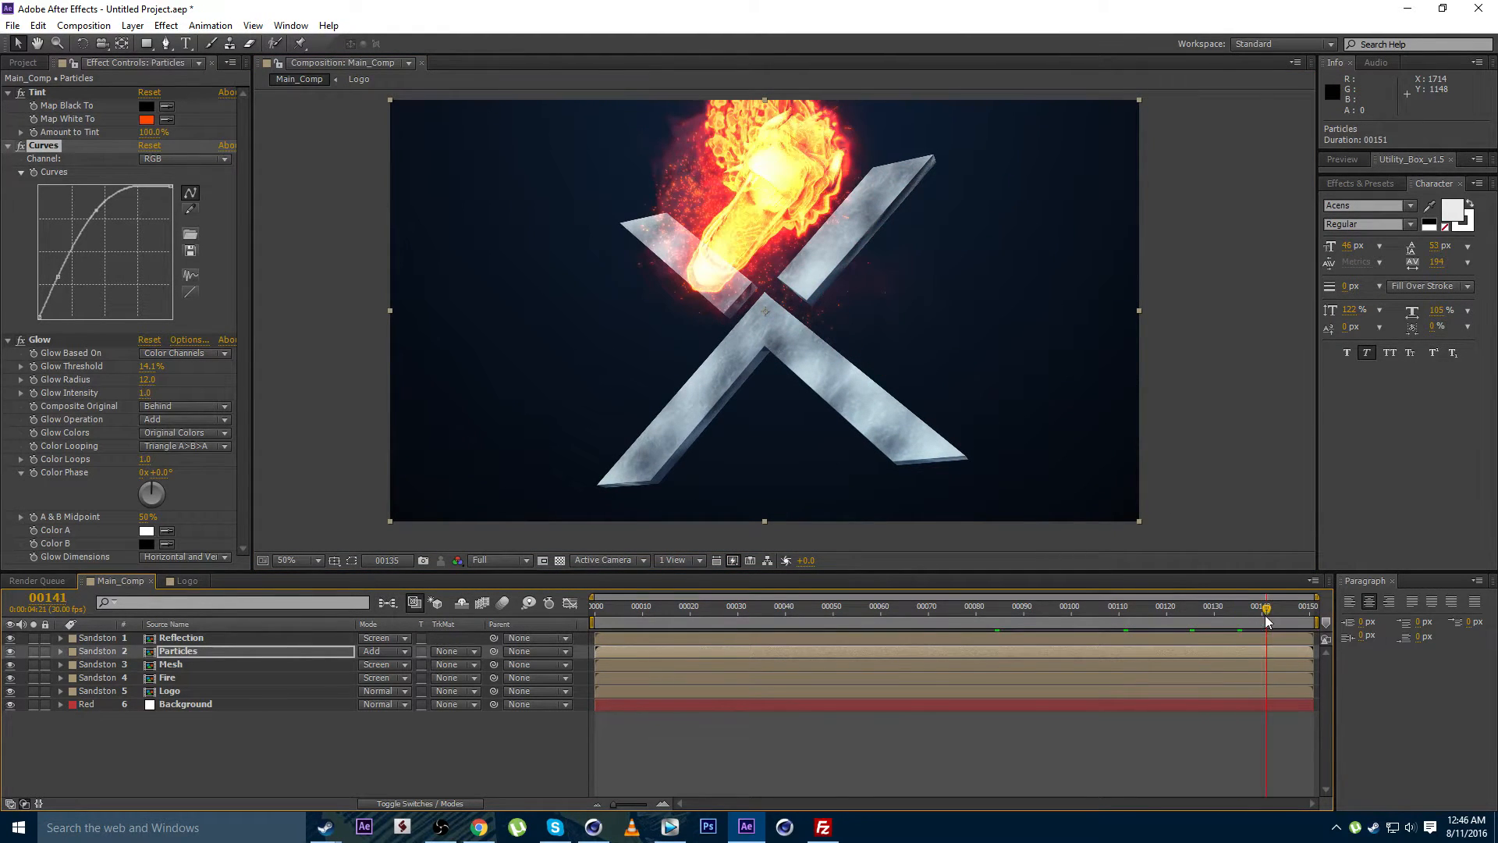
pyautogui.click(1290, 615)
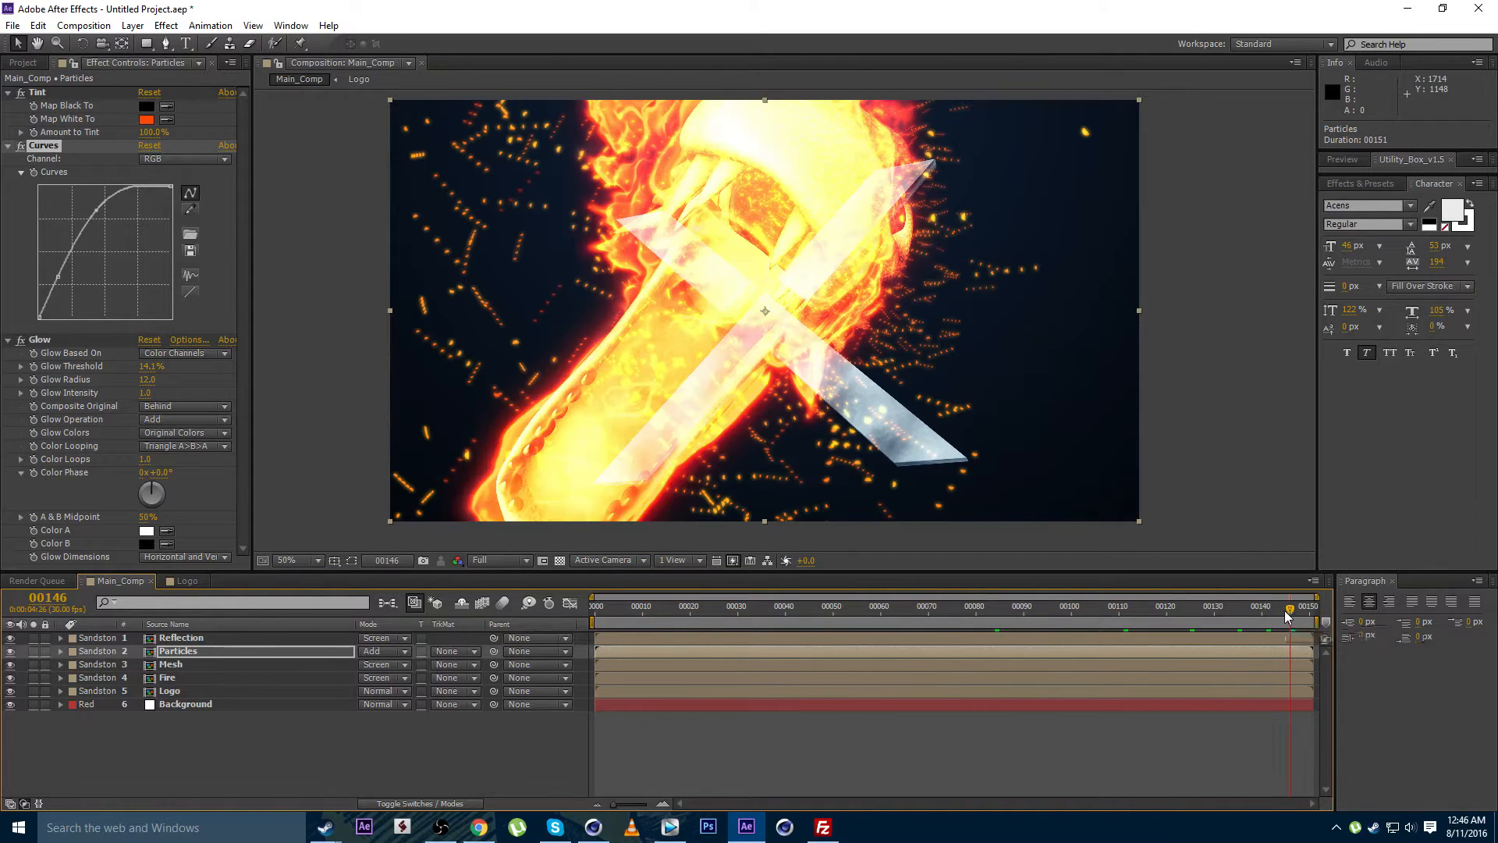
pyautogui.moveTo(918, 446); pyautogui.dragTo(954, 447)
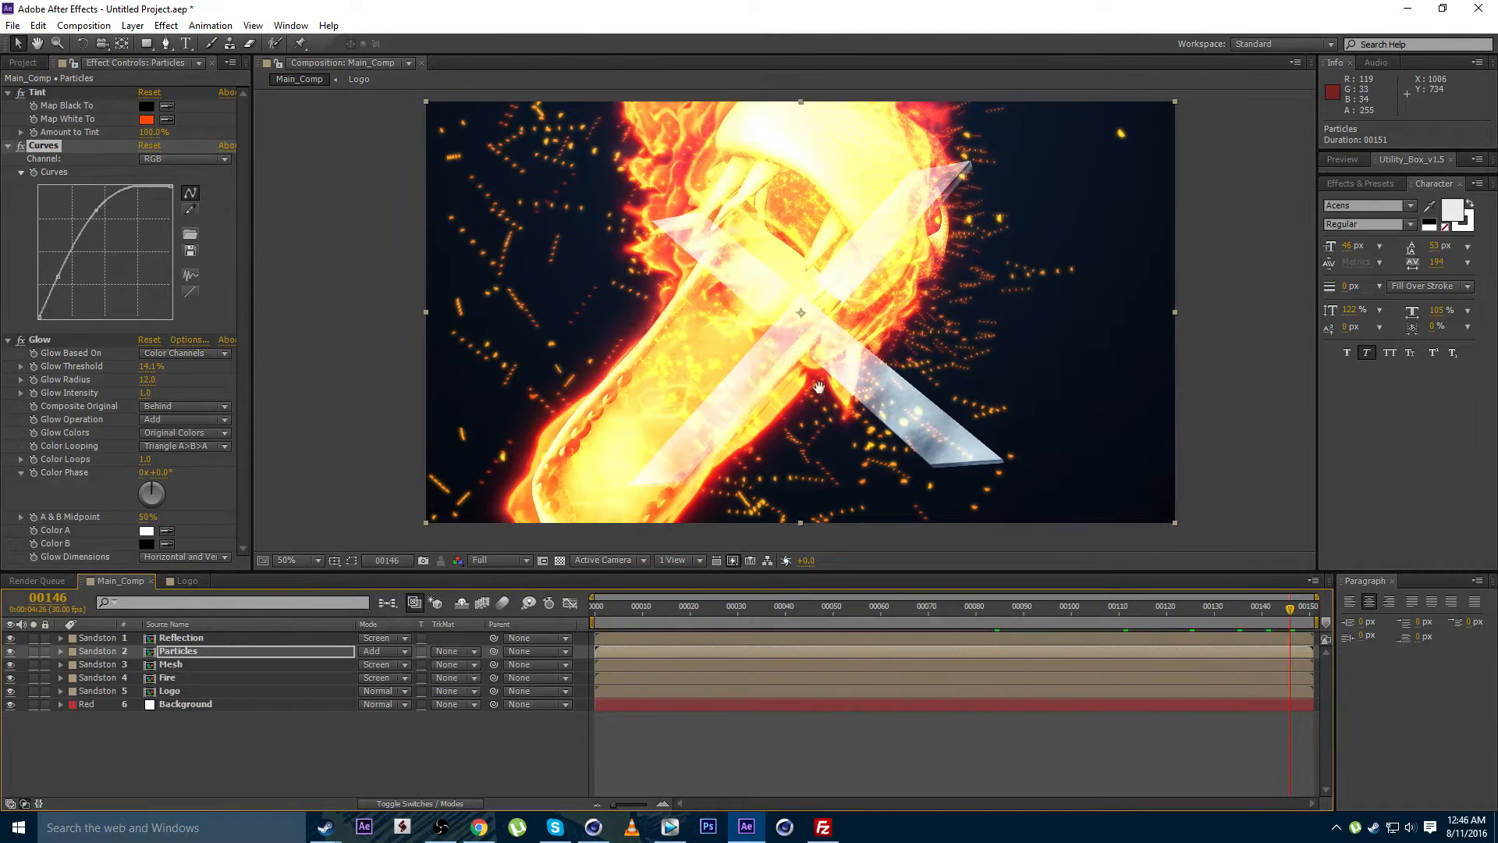
pyautogui.click(1277, 615)
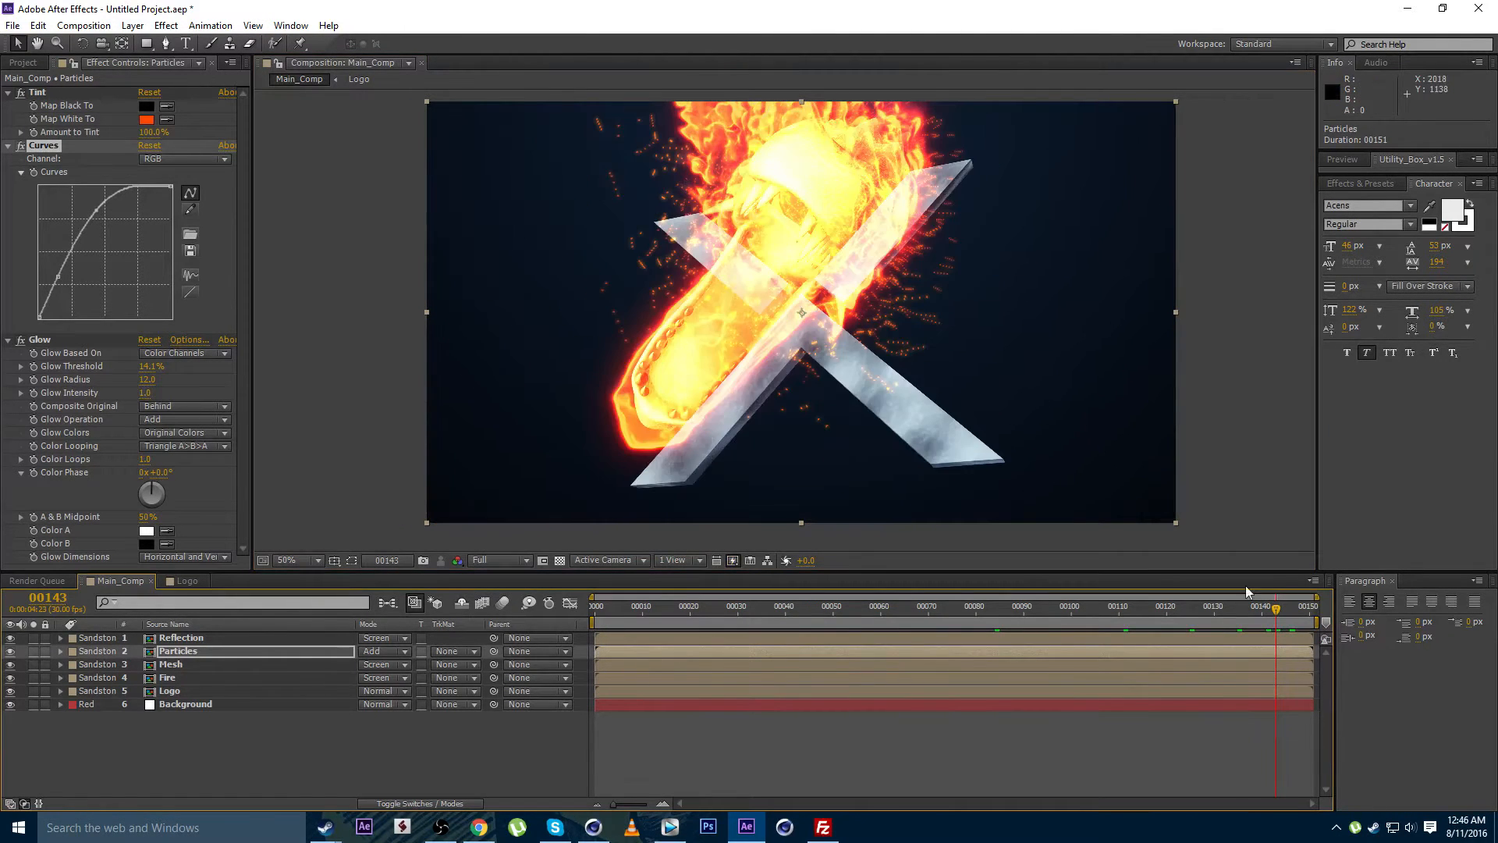
pyautogui.click(1283, 615)
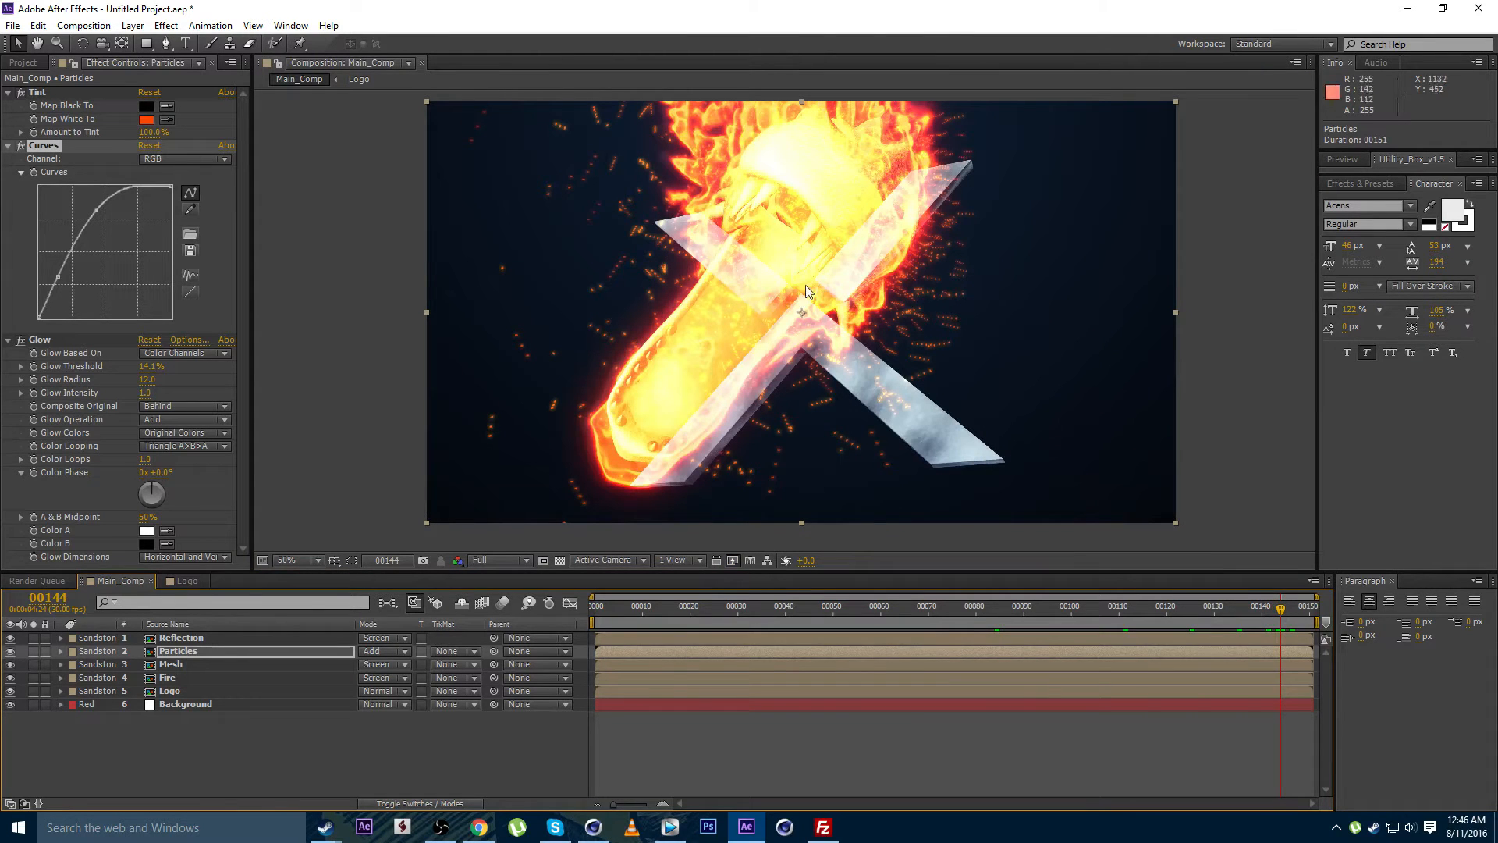
pyautogui.moveTo(616, 293); pyautogui.dragTo(642, 294)
pyautogui.scroll(1, 809, 302)
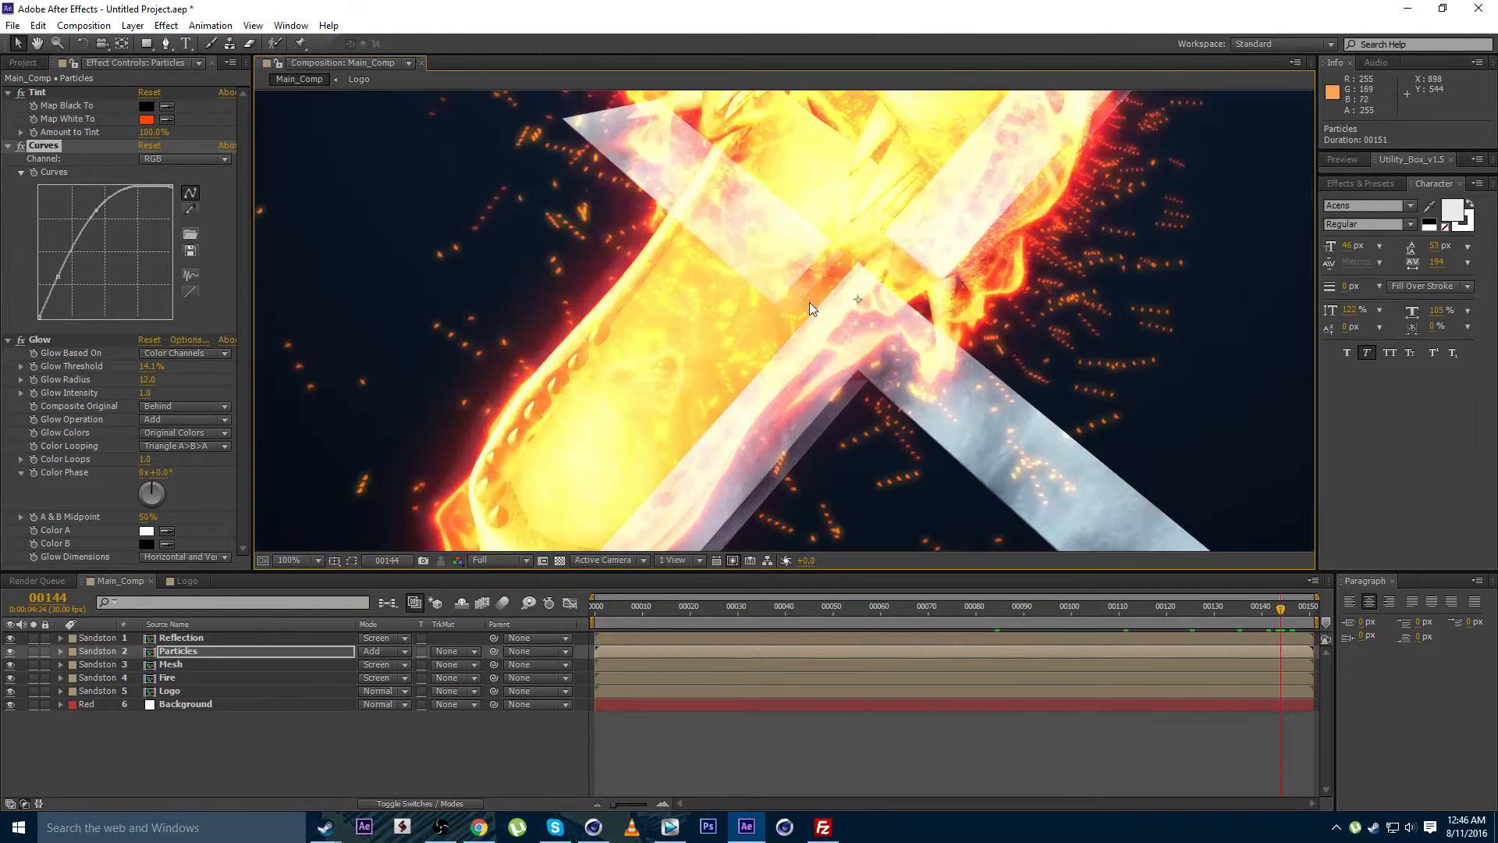
pyautogui.scroll(-1, 854, 325)
pyautogui.moveTo(808, 302)
pyautogui.mouseDown()
pyautogui.moveTo(854, 325)
pyautogui.moveTo(795, 323)
pyautogui.mouseUp()
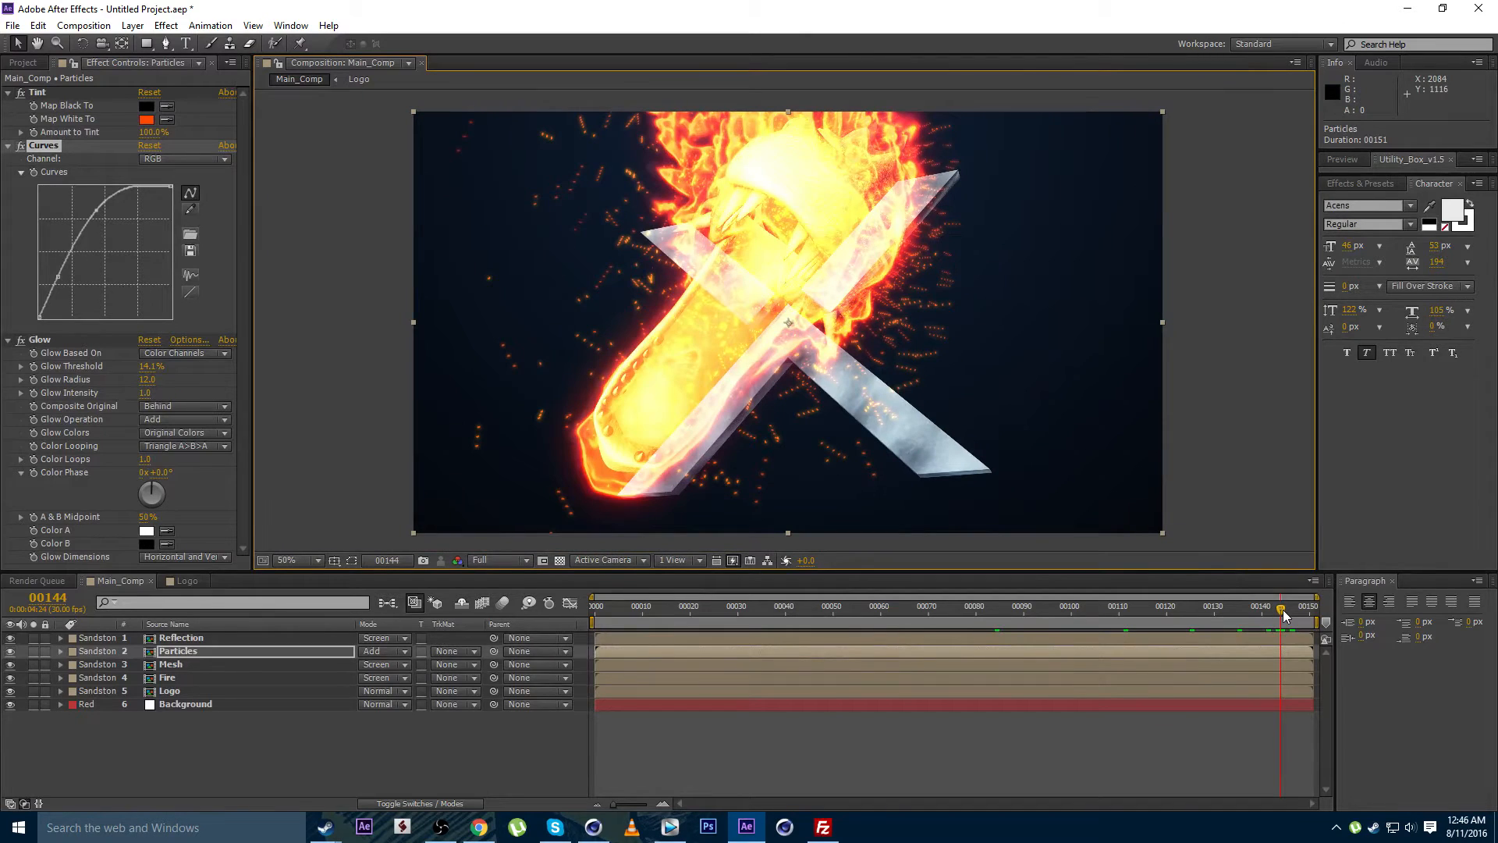
# Keyframe the Particles layer's Opacity from 100% at frame 141 to 0% at frame 145
pyautogui.moveTo(1283, 610); pyautogui.dragTo(1265, 607)
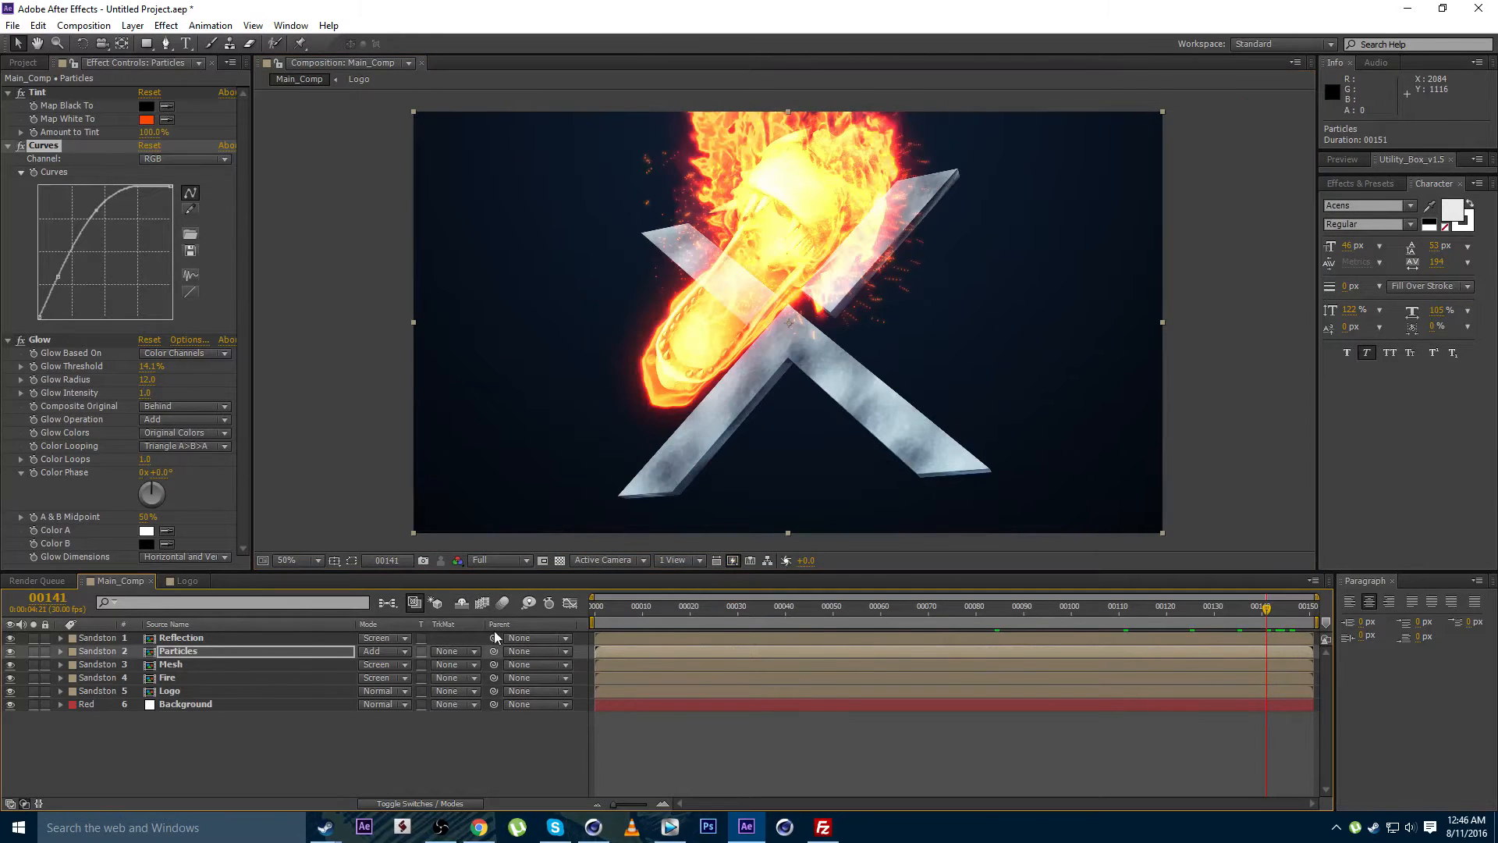
pyautogui.click(248, 654)
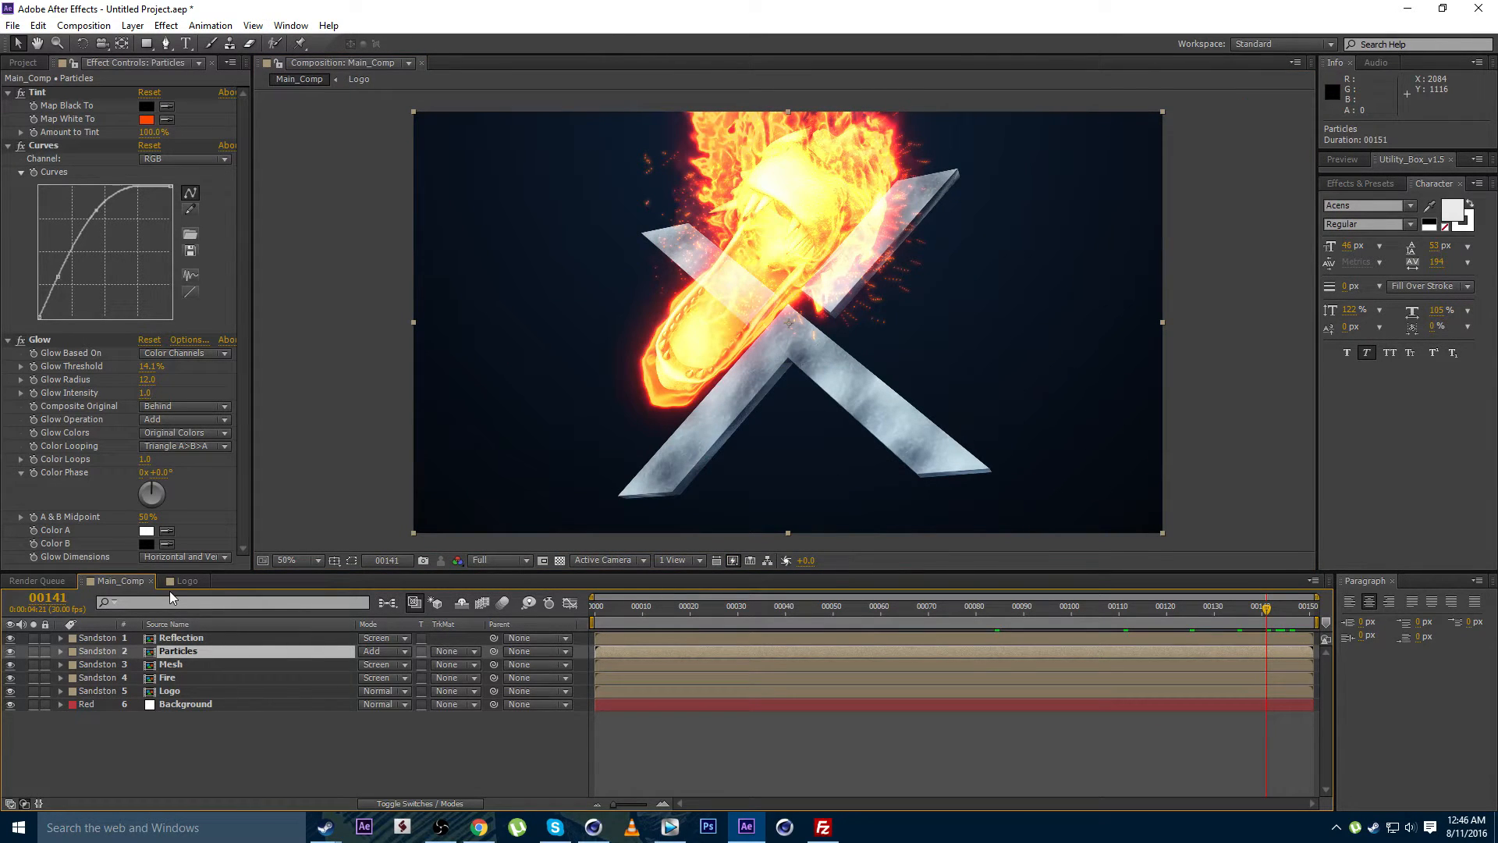
pyautogui.press('t')
pyautogui.click(100, 664)
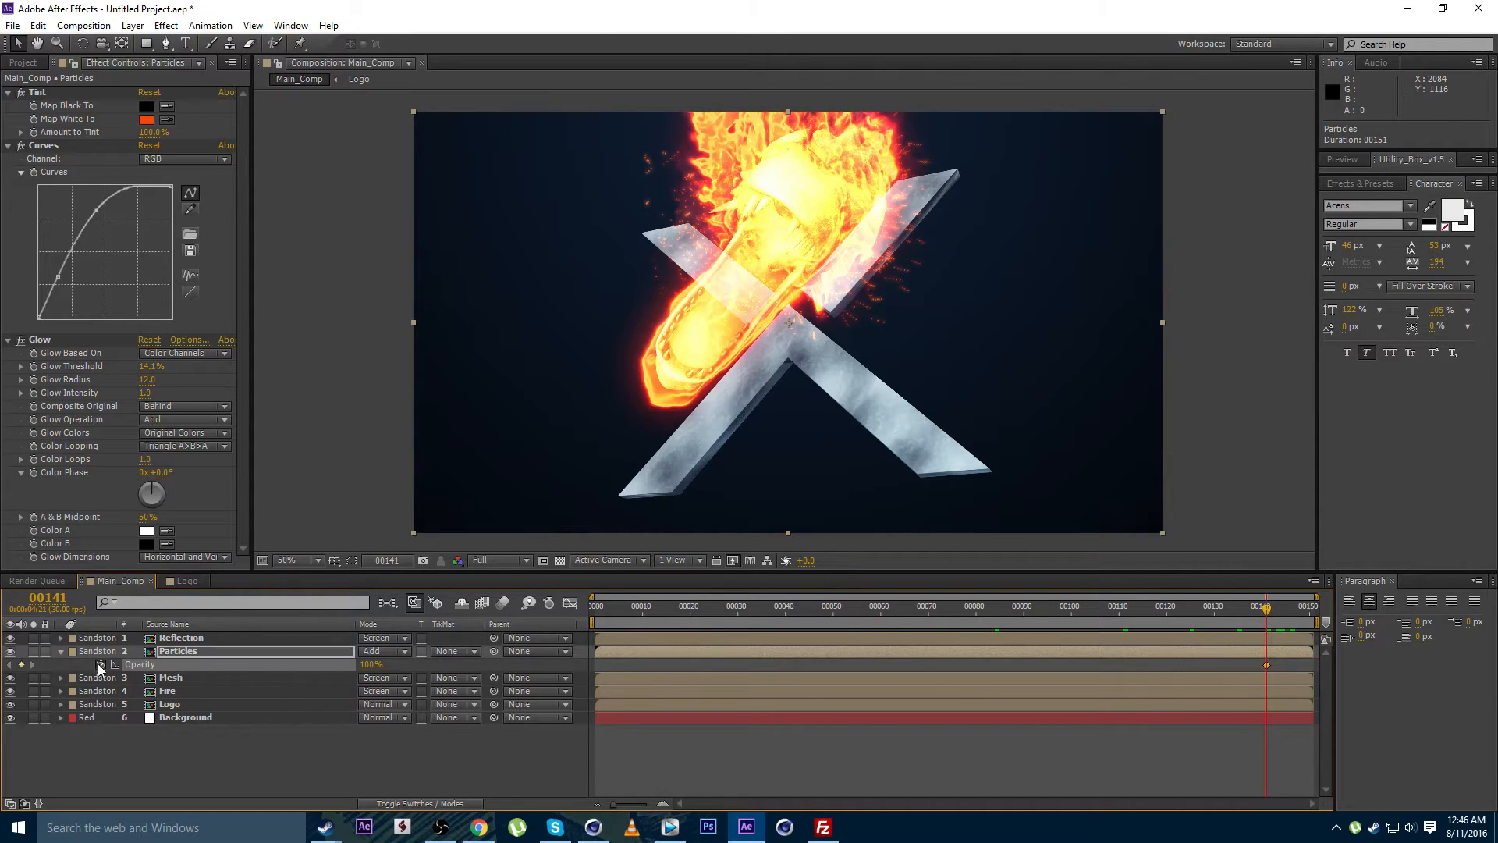
pyautogui.moveTo(1266, 608); pyautogui.dragTo(1285, 615)
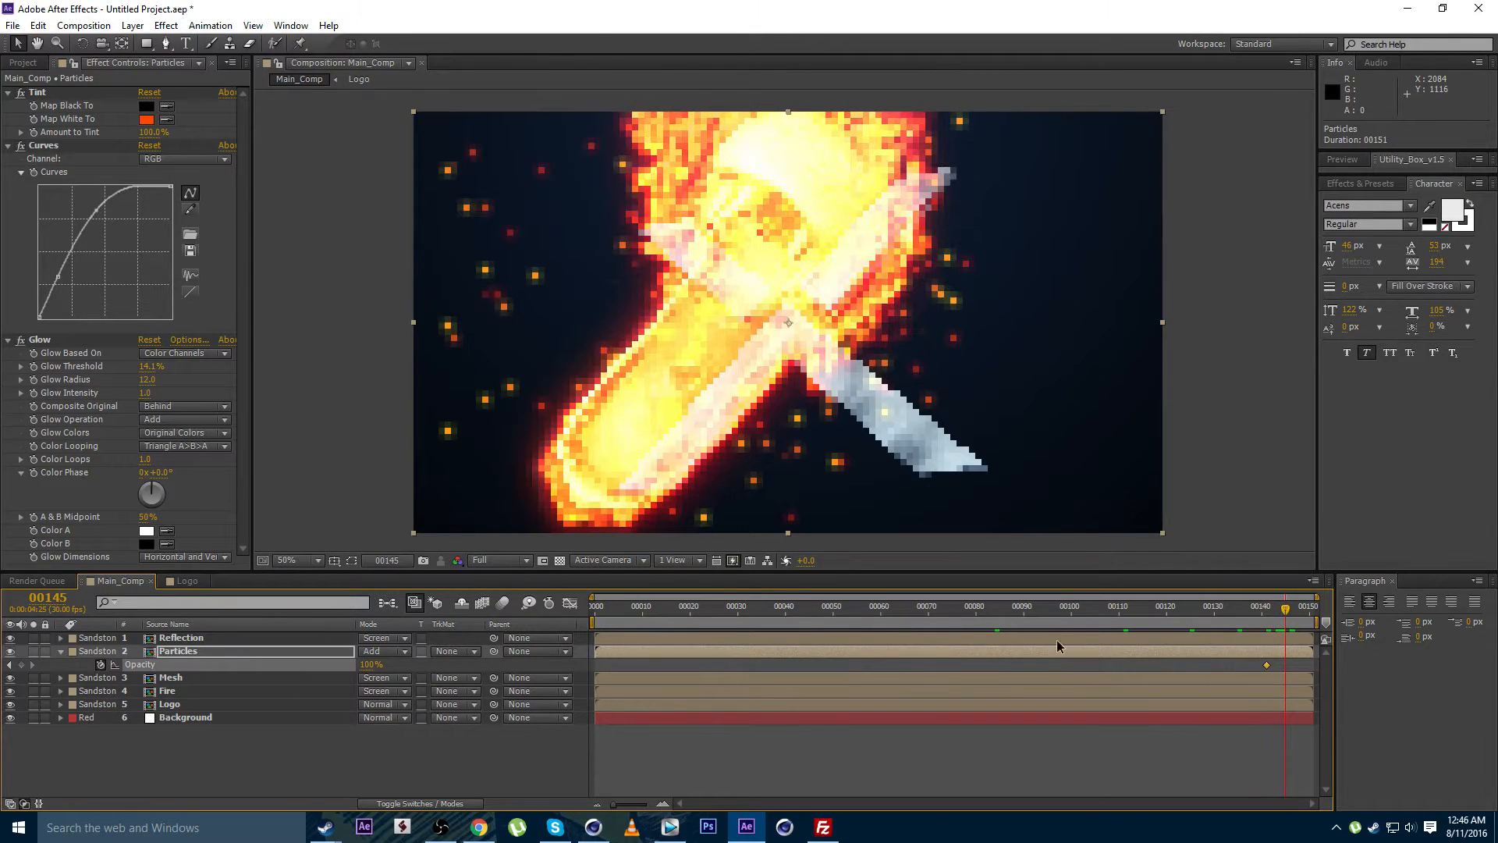
pyautogui.write('0')
pyautogui.press('Return')
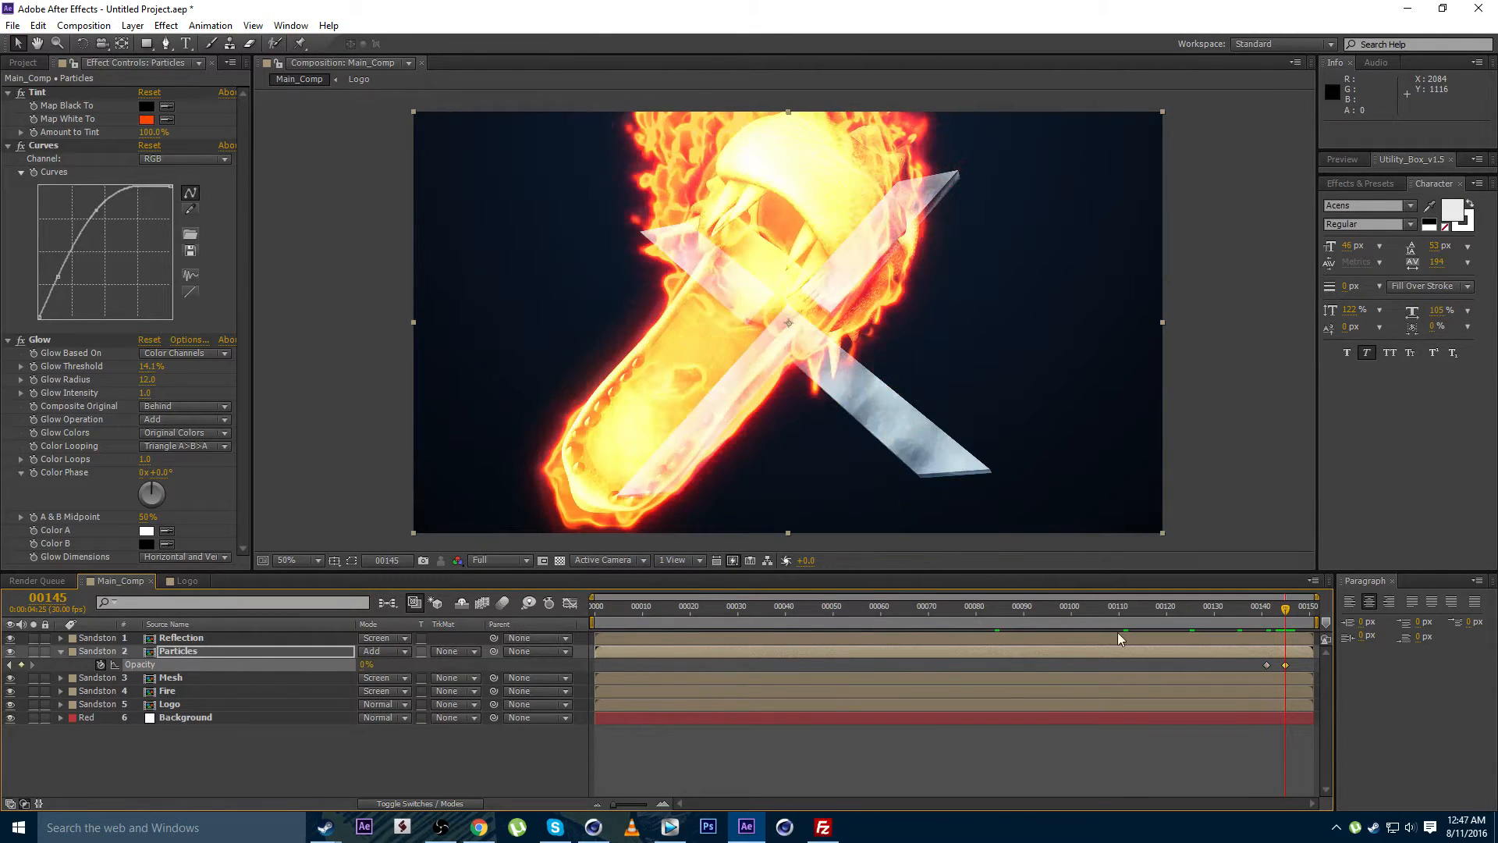
# Shift the first Opacity keyframe of the Particles layer slightly earlier, to about frame 140
pyautogui.moveTo(1286, 617)
pyautogui.mouseDown()
pyautogui.moveTo(1264, 616)
pyautogui.moveTo(1302, 619)
pyautogui.mouseUp()
pyautogui.click(1267, 665)
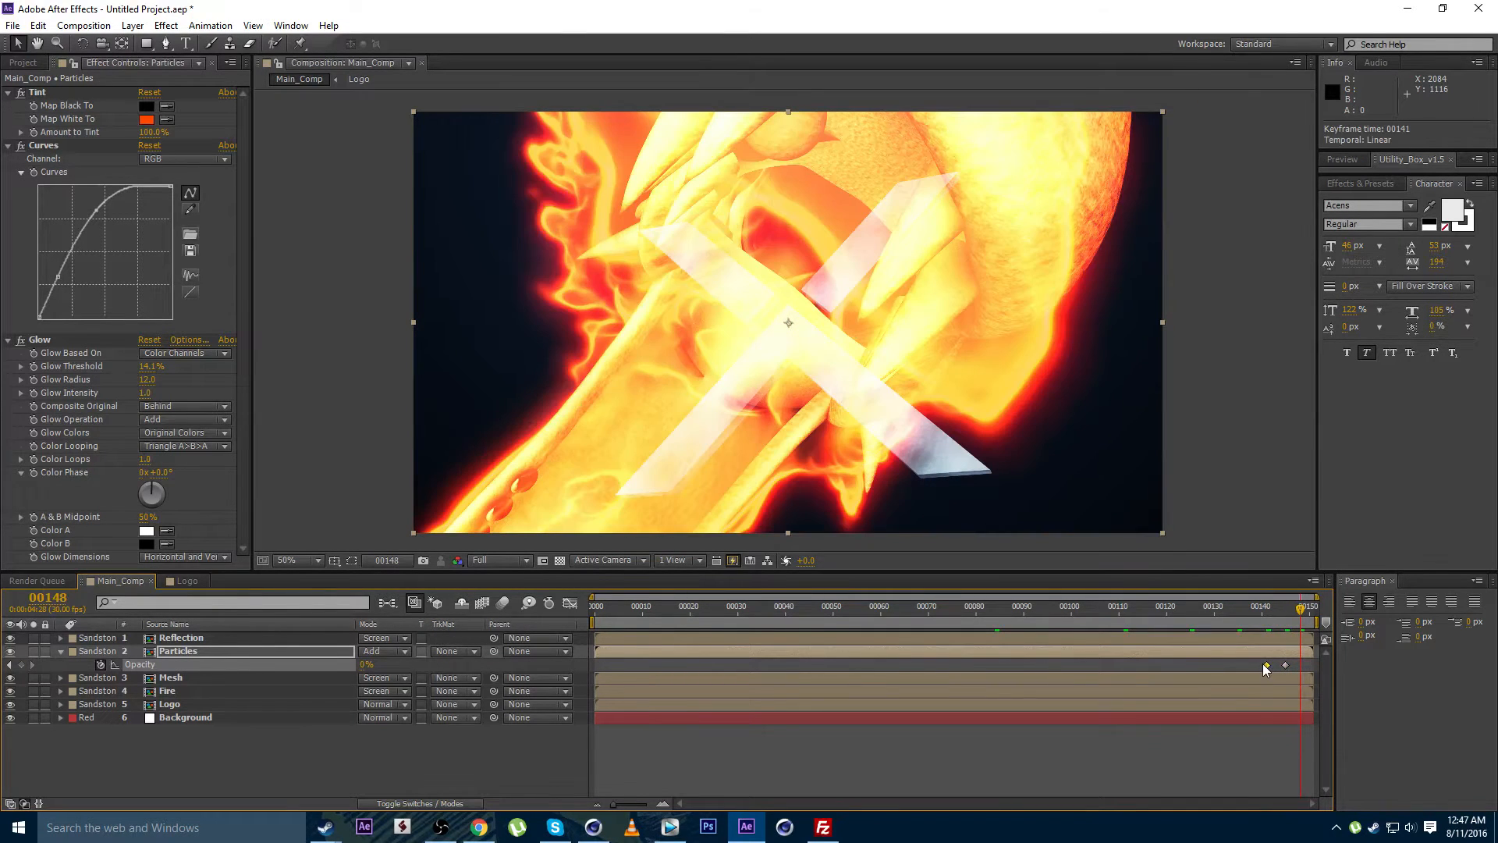
pyautogui.moveTo(1307, 609); pyautogui.dragTo(944, 621)
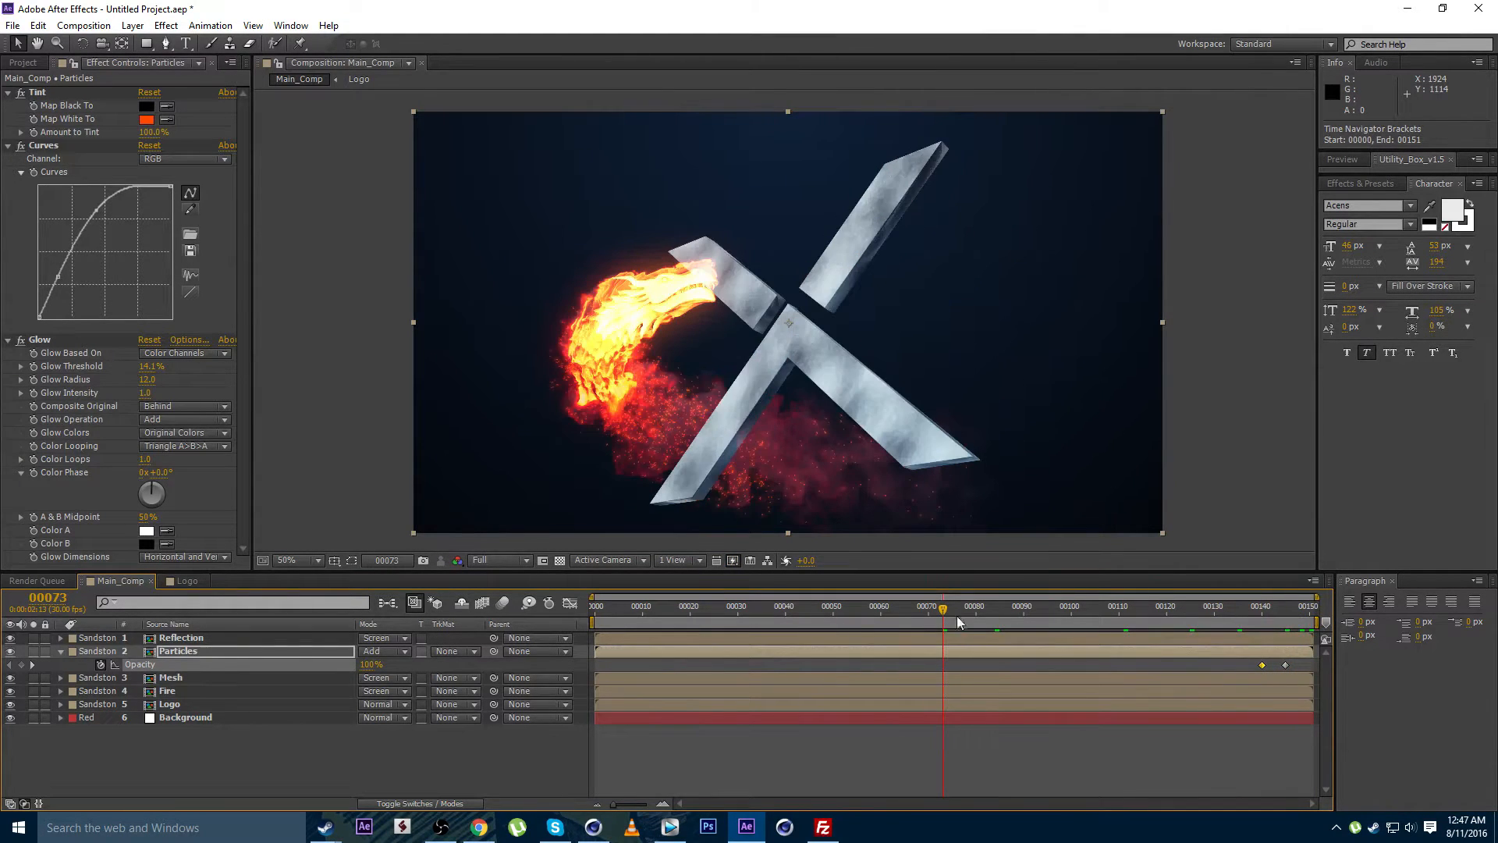
# Duplicate the Particles layer and solo the upper copy at frame 97
pyautogui.click(1059, 610)
pyautogui.scroll(2, 718, 328)
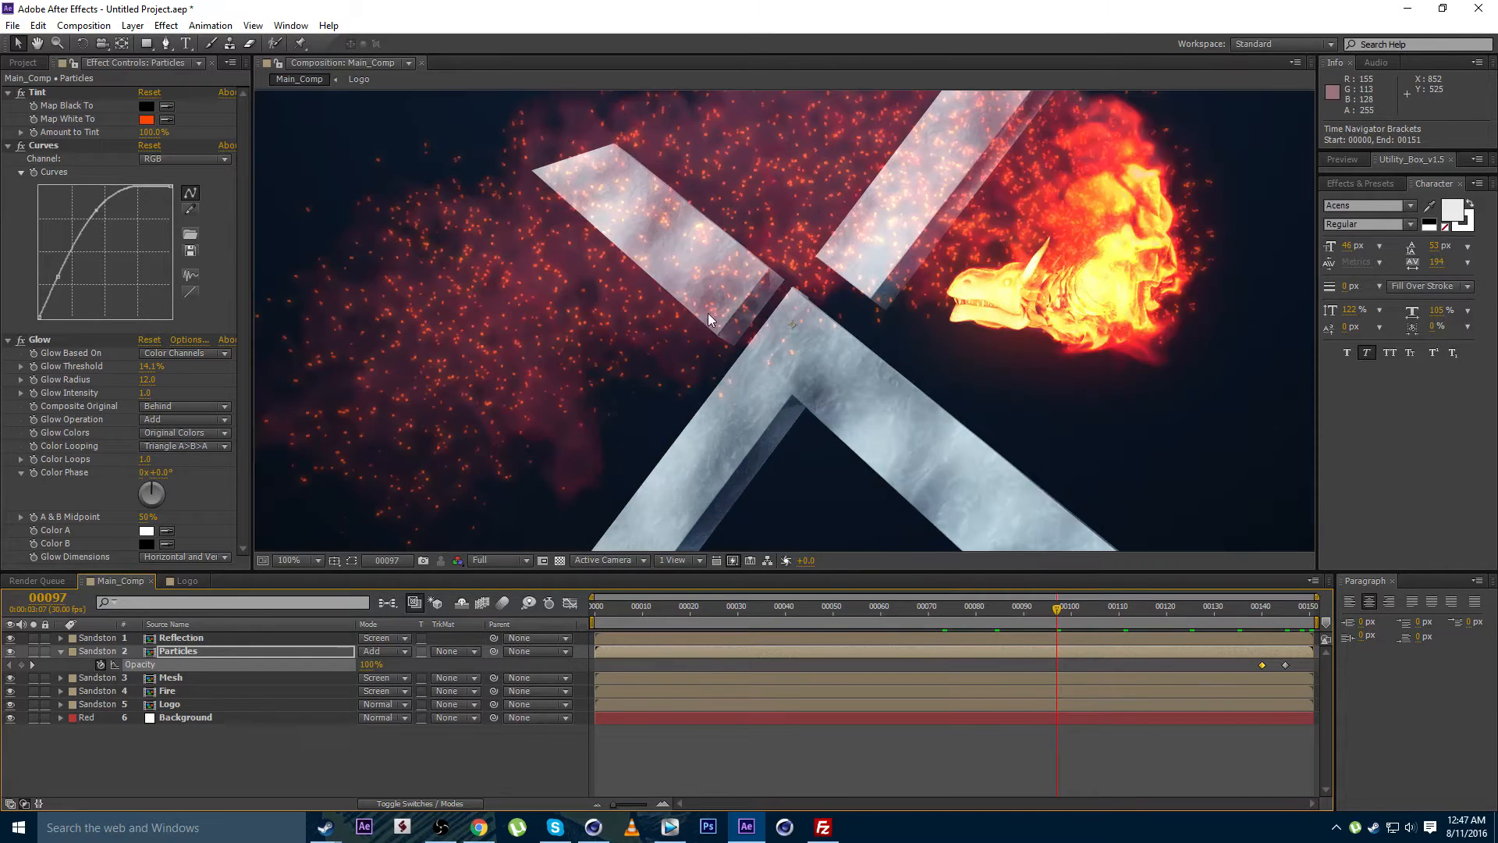
pyautogui.moveTo(709, 313); pyautogui.dragTo(635, 411)
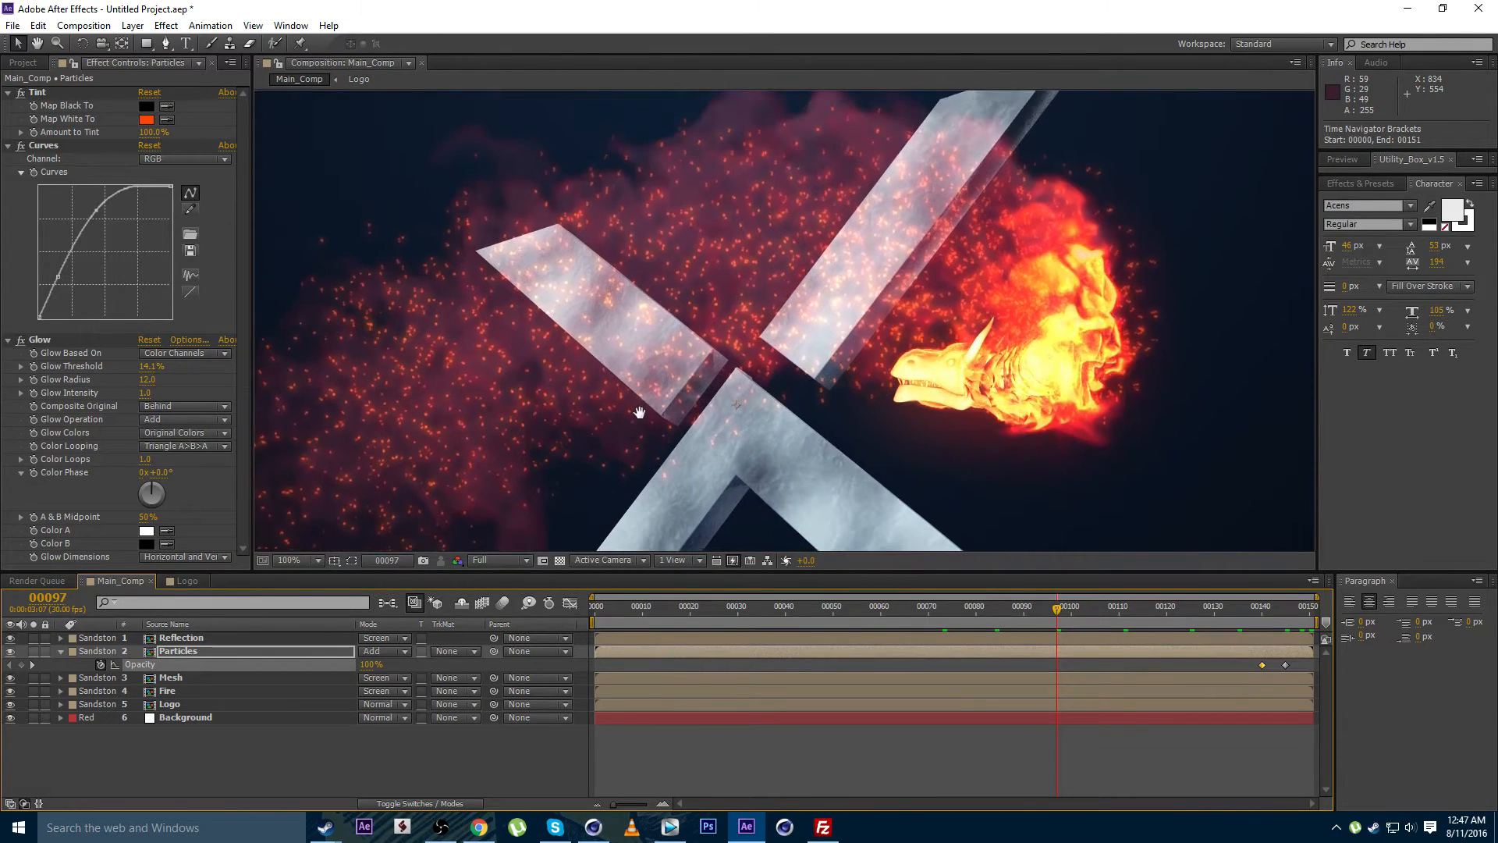
pyautogui.click(168, 652)
pyautogui.scroll(-2, 725, 392)
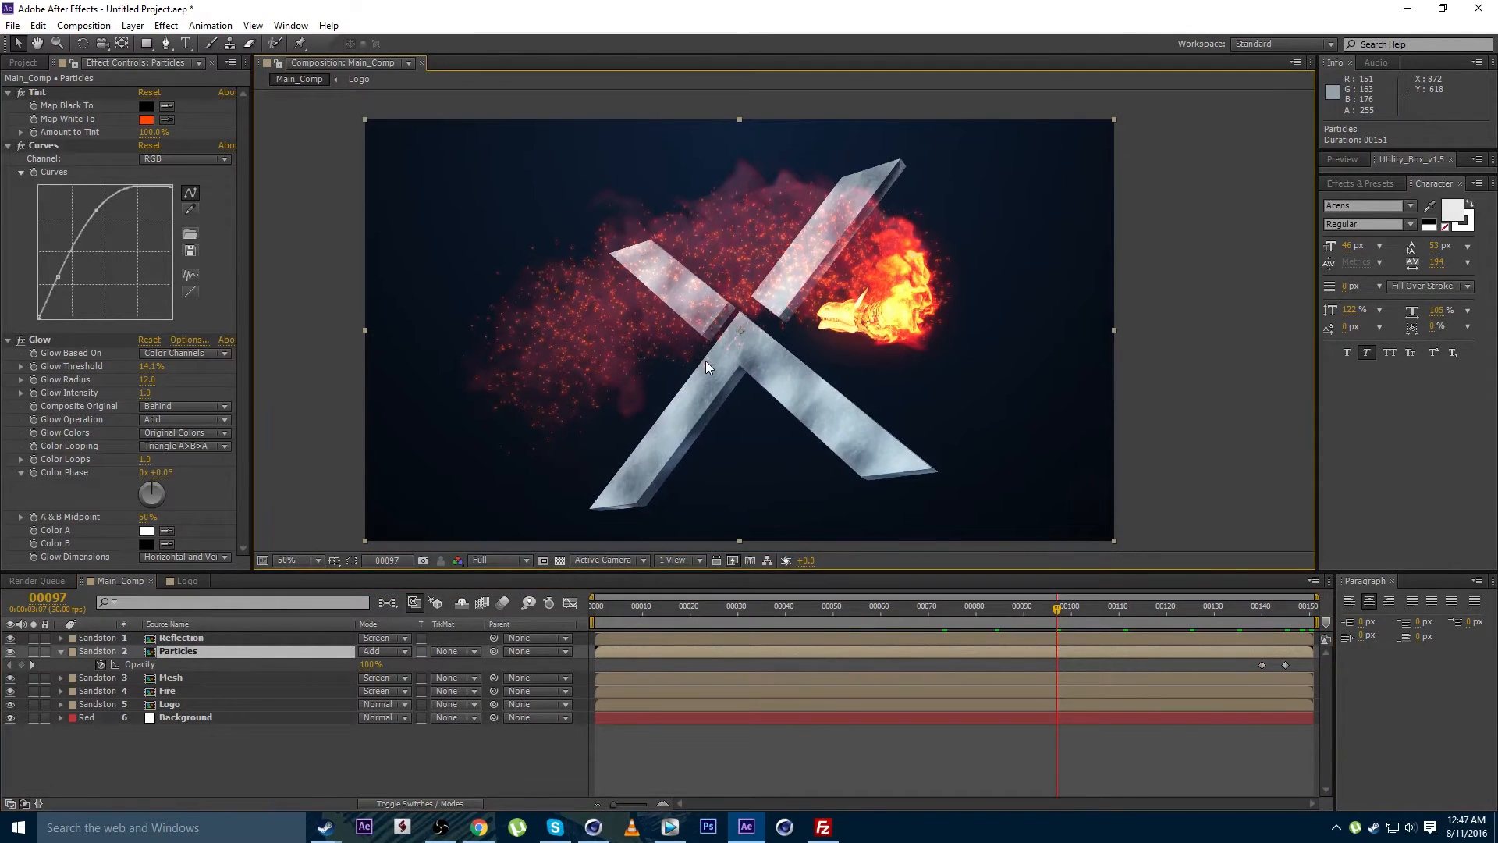
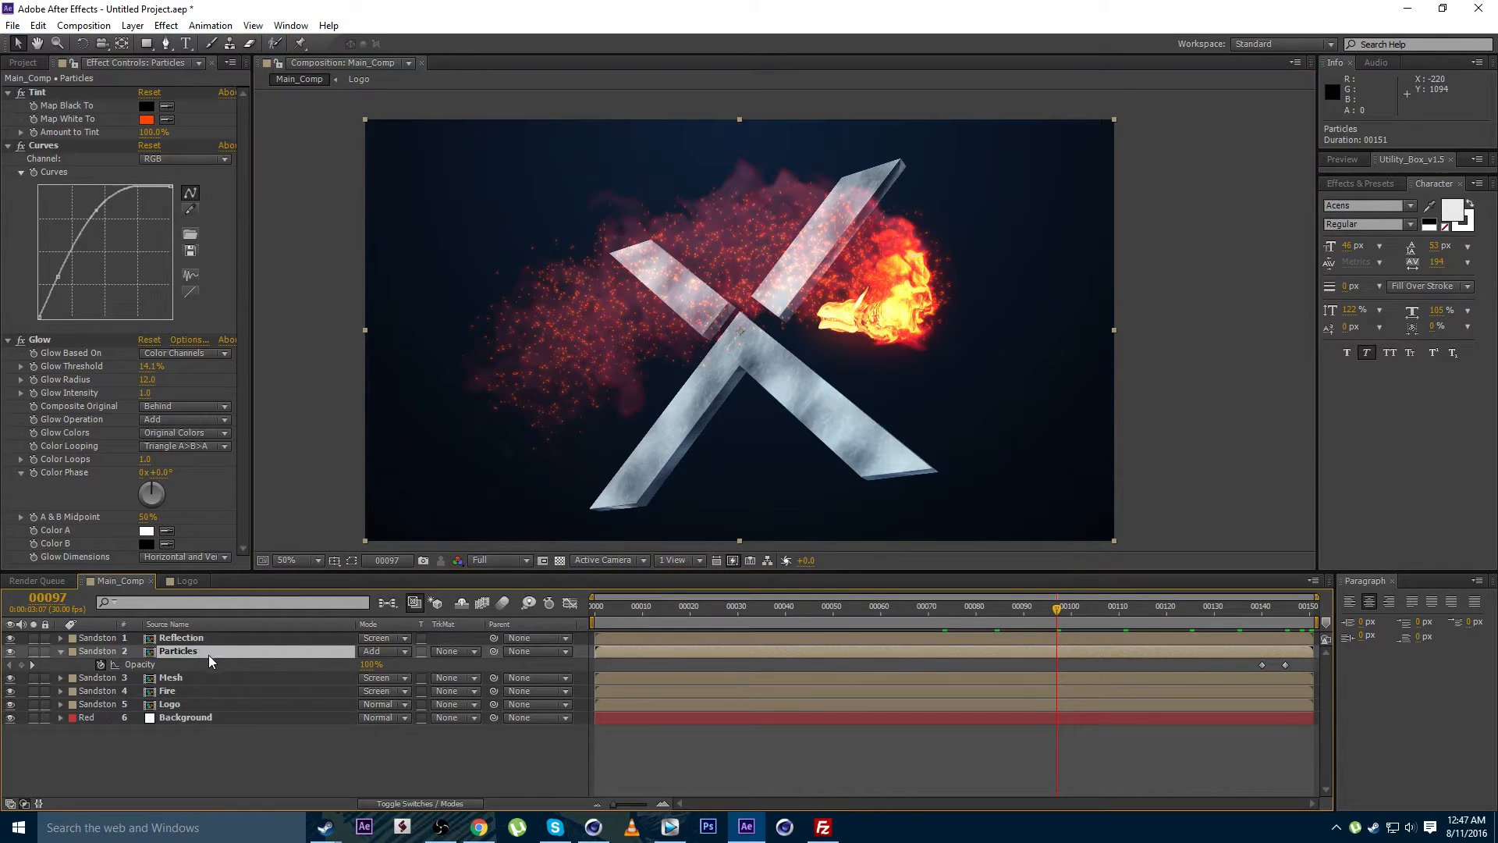
pyautogui.hotkey('ctrl', 'd')
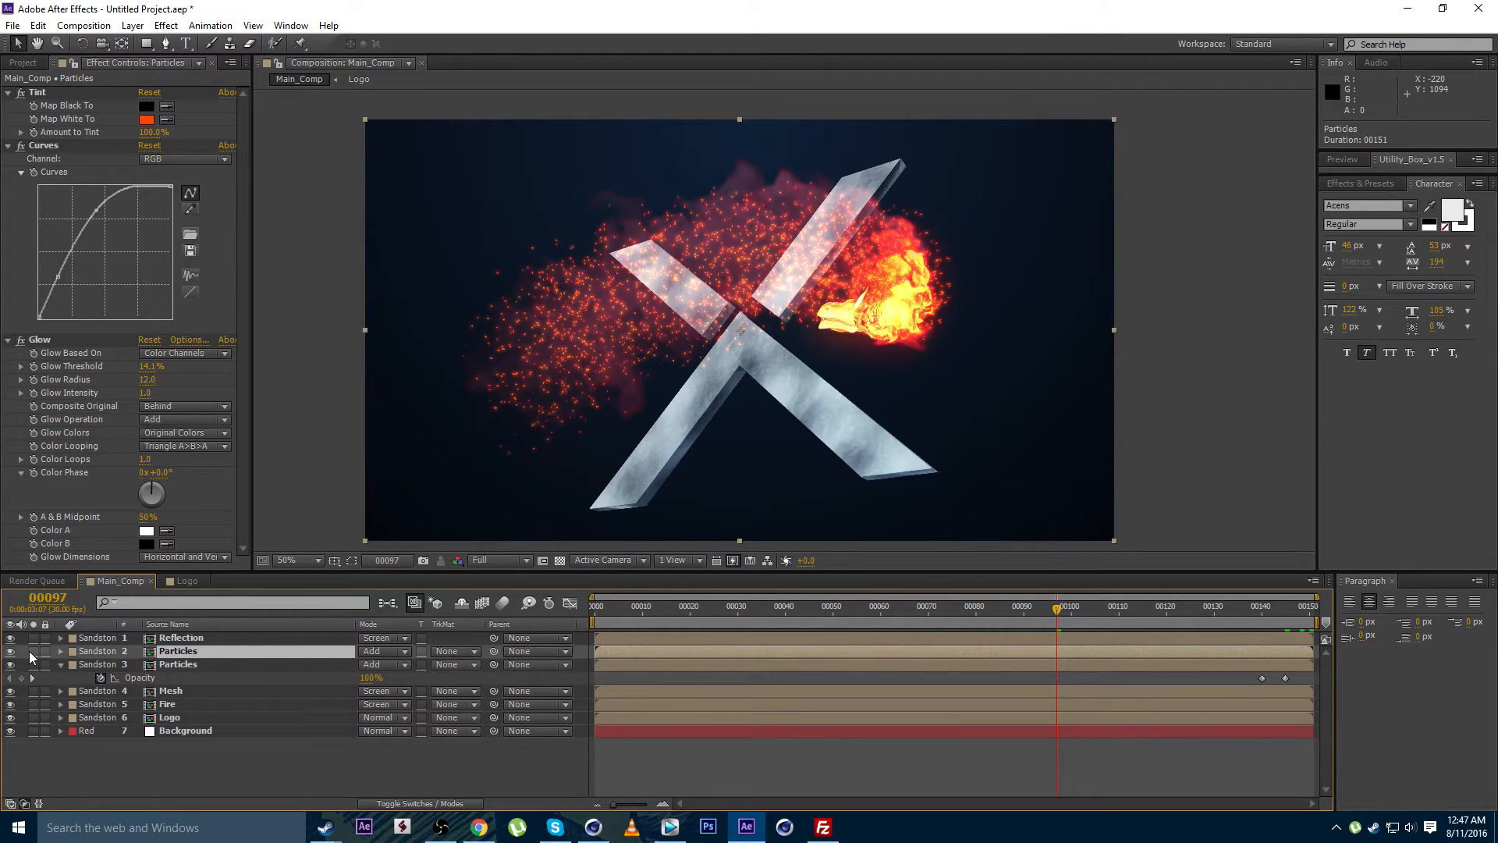
pyautogui.click(32, 651)
# Delete the Tint effect from the duplicated Particles layer
pyautogui.click(146, 119)
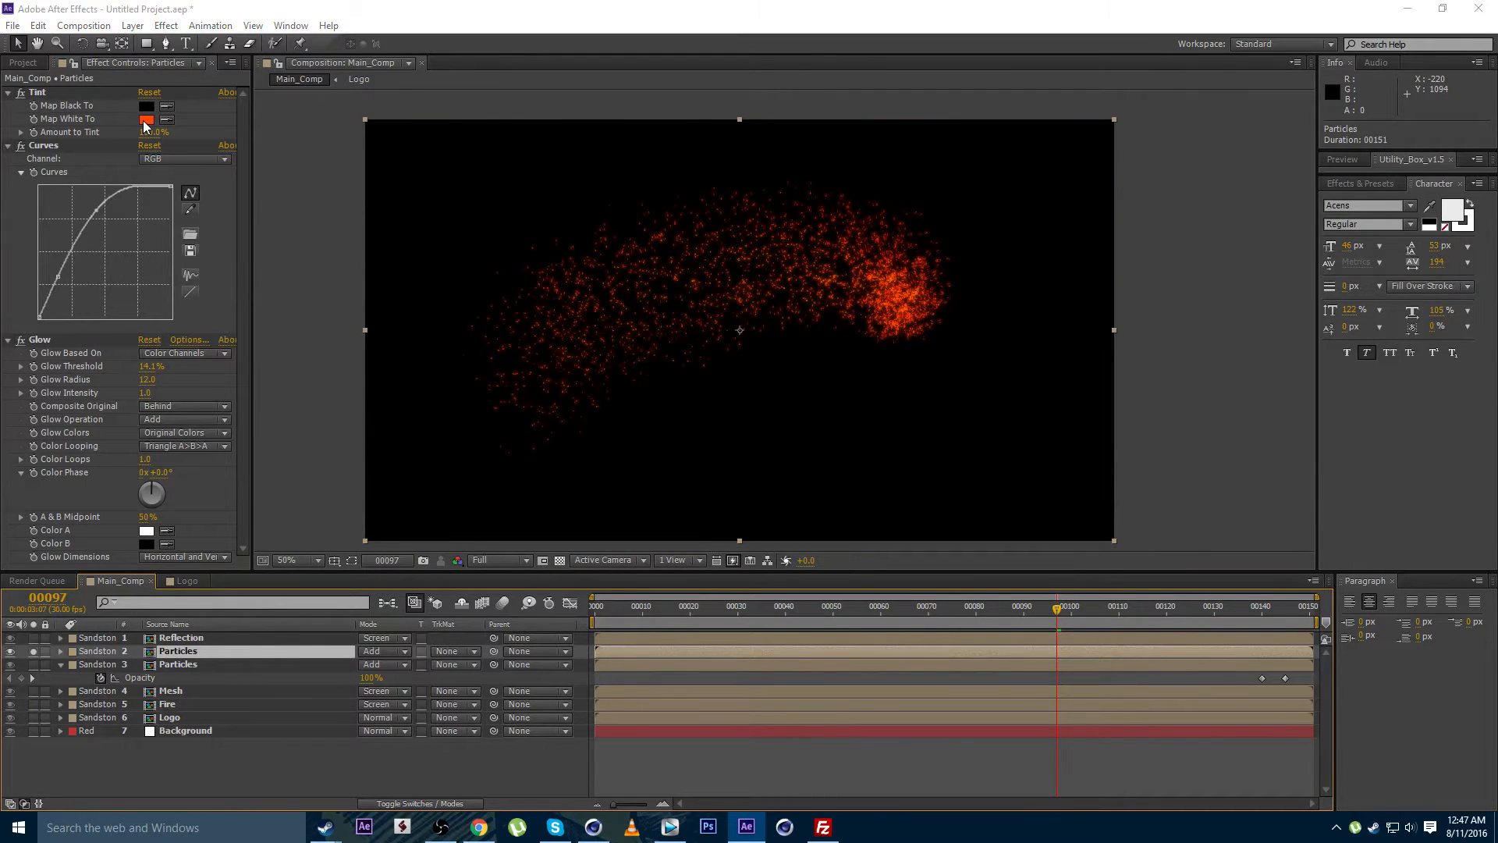
pyautogui.click(419, 379)
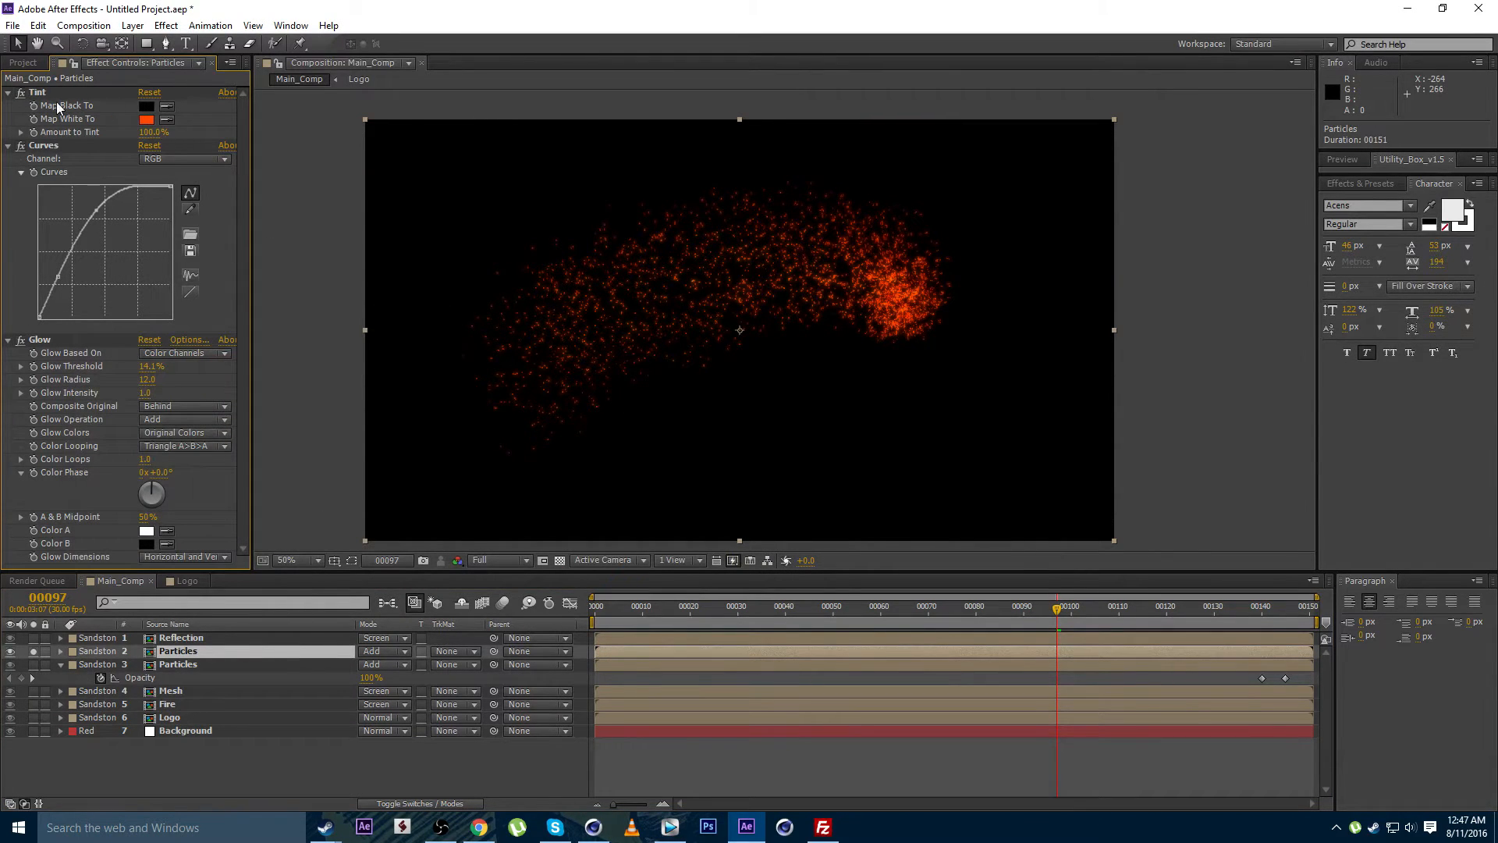
pyautogui.click(39, 92)
pyautogui.press('Delete')
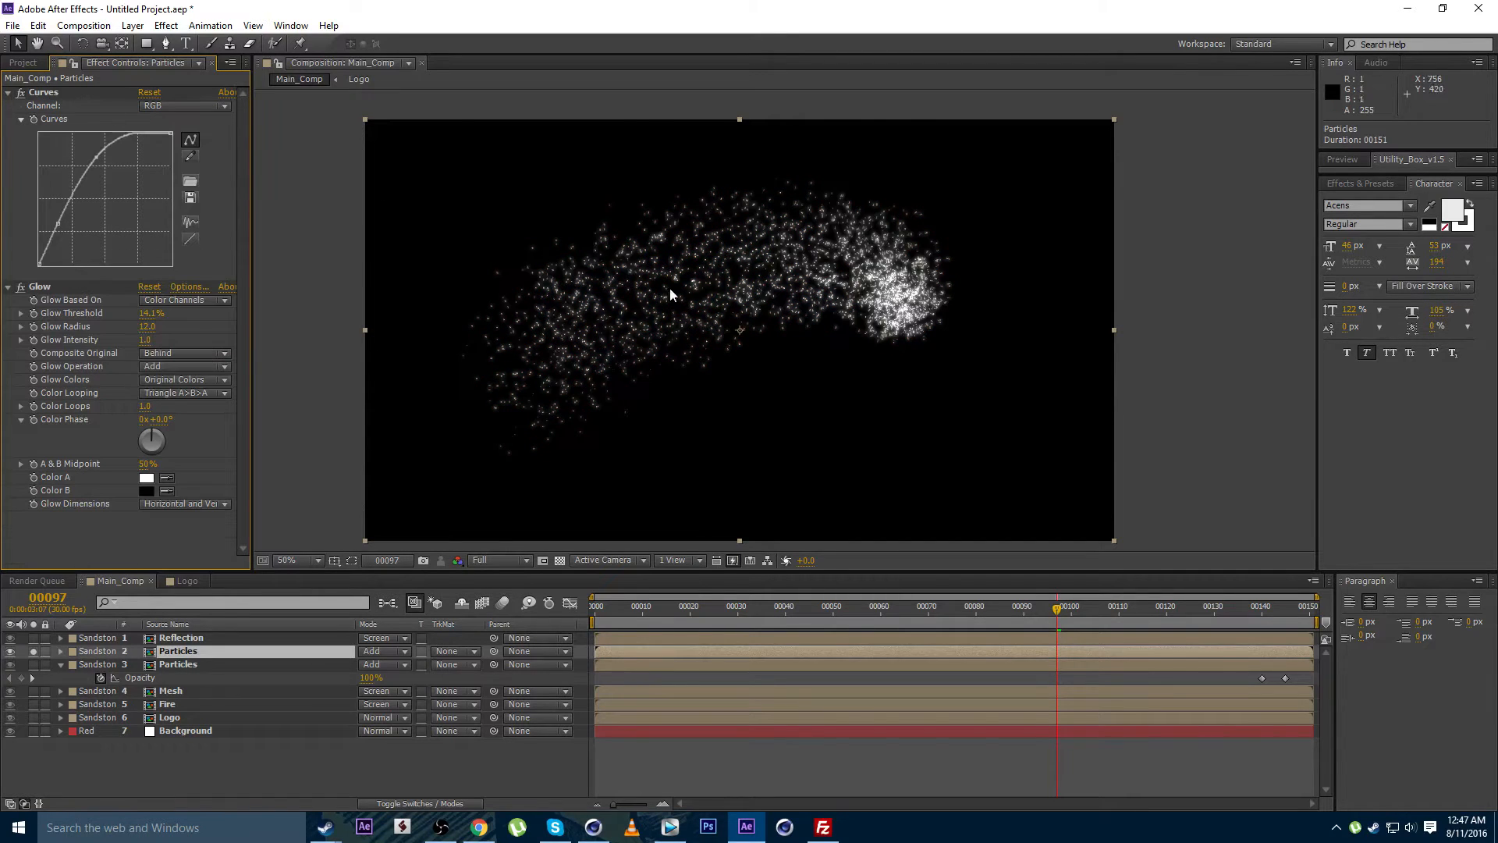
pyautogui.scroll(2, 669, 288)
pyautogui.scroll(-2, 615, 250)
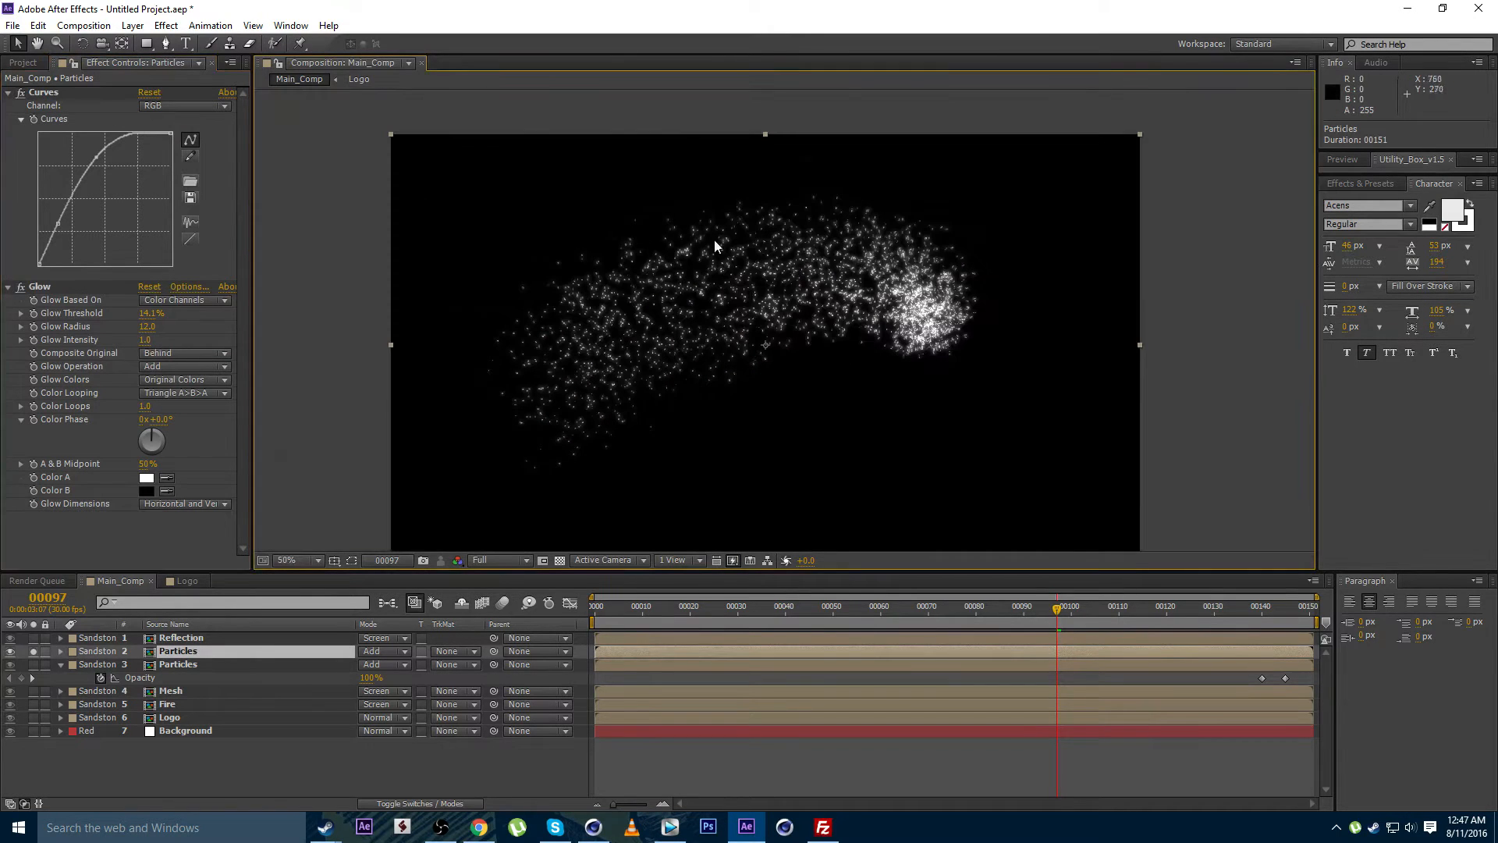
# Reshape the duplicate's RGB curve into a steep S-curve with crushed shadows, isolating only the brightest sparks
pyautogui.click(54, 224)
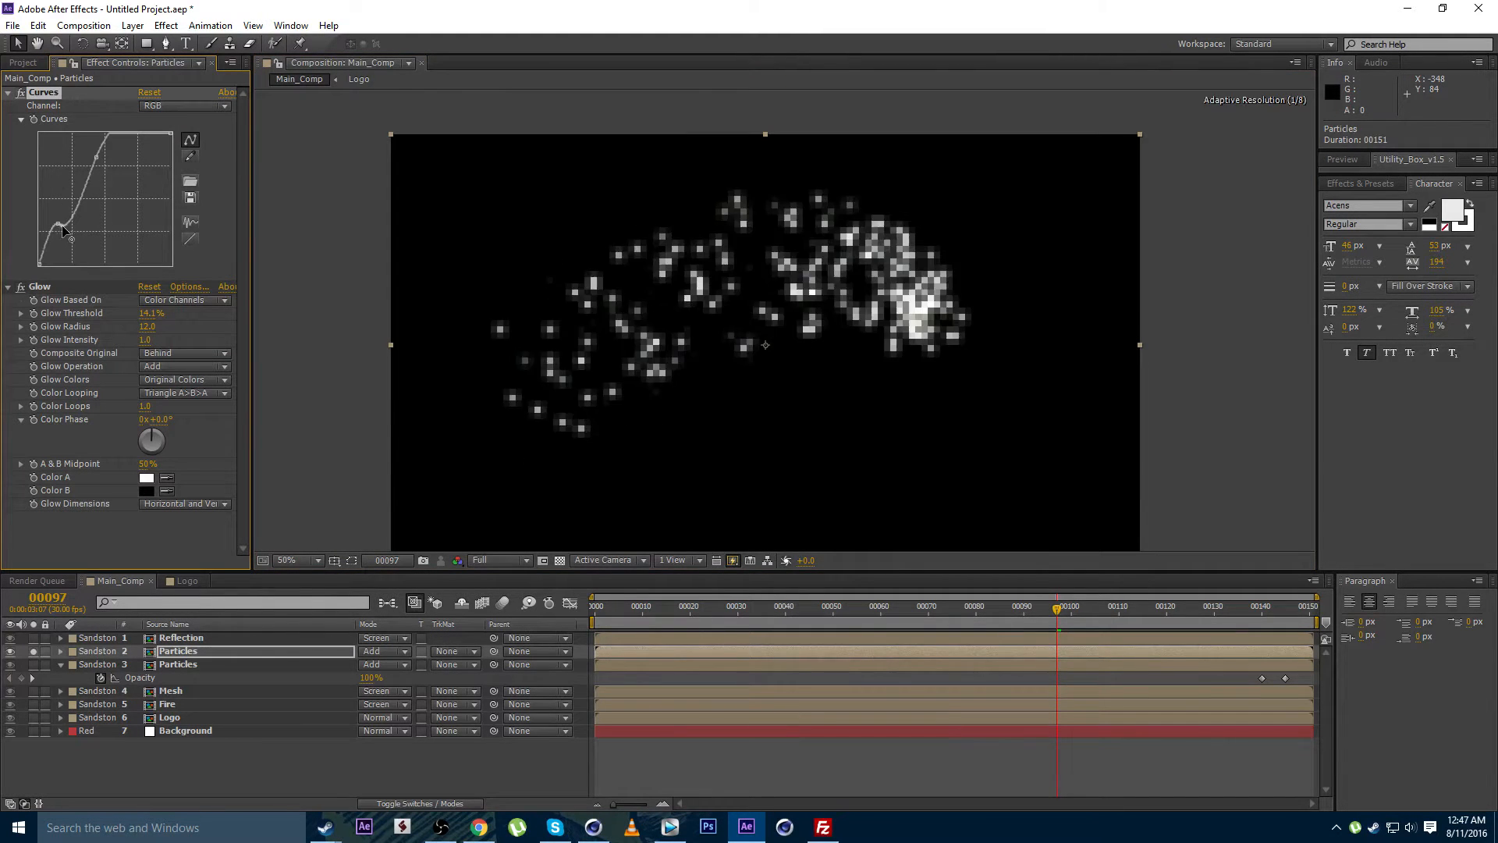
pyautogui.moveTo(61, 225); pyautogui.dragTo(71, 249)
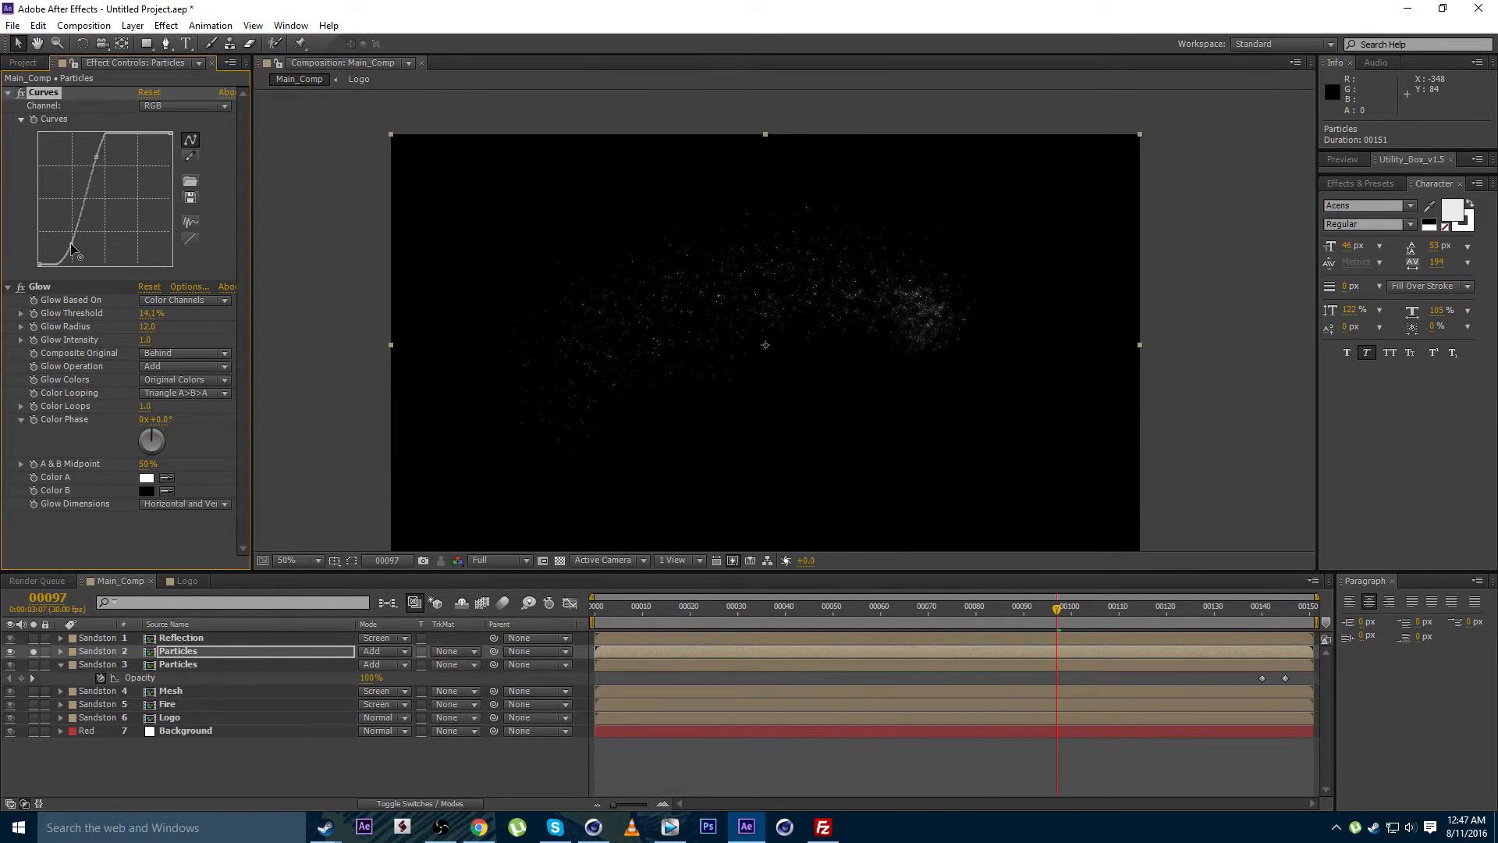
pyautogui.moveTo(95, 162); pyautogui.dragTo(92, 173)
pyautogui.moveTo(72, 243); pyautogui.dragTo(79, 248)
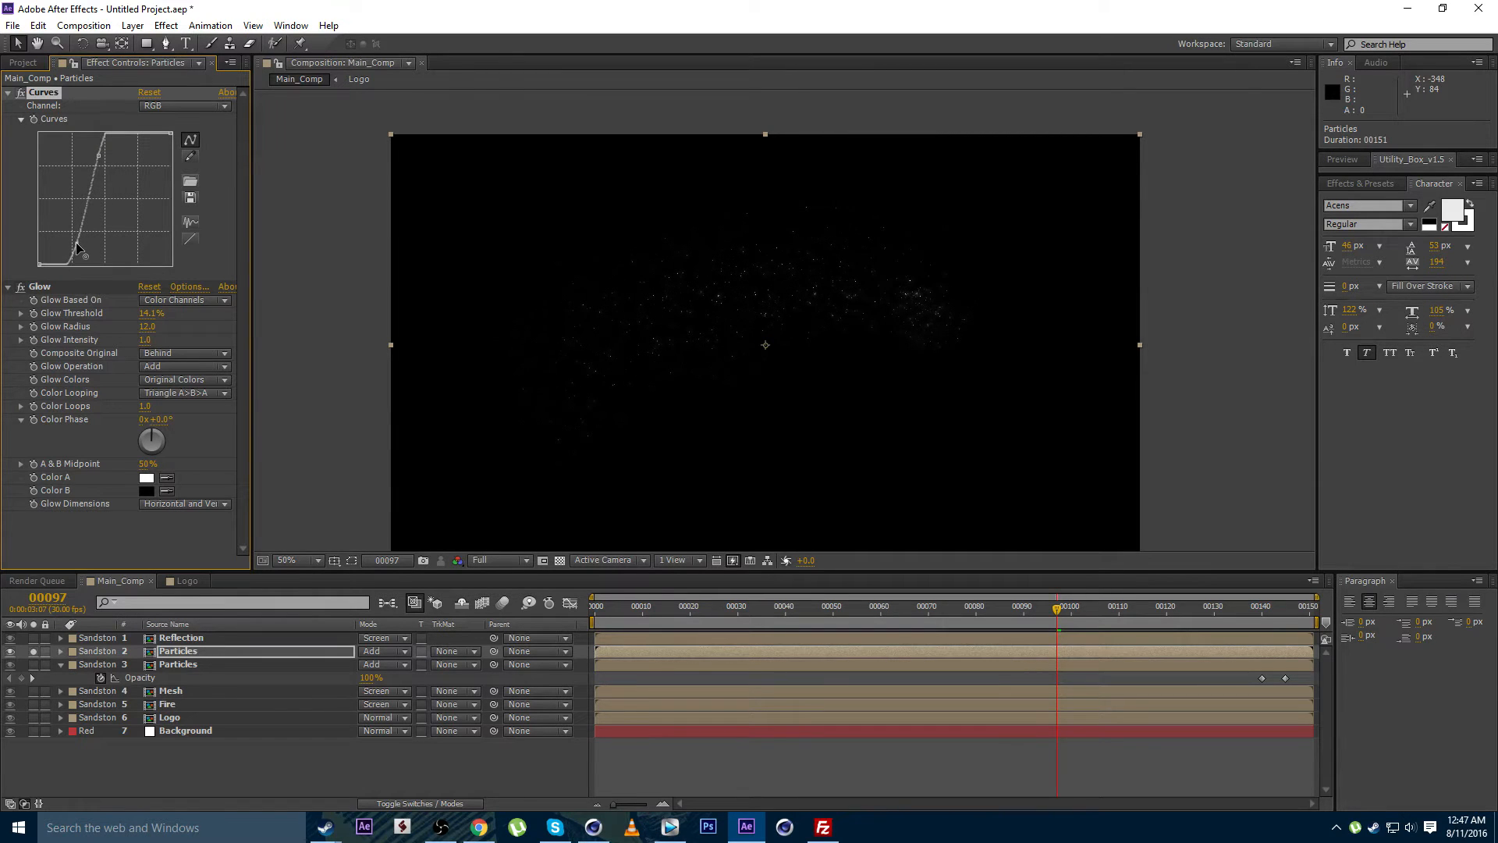
# Unsolo the duplicated Particles layer and toggle its visibility to compare the sparks with and without it
pyautogui.scroll(1, 702, 335)
pyautogui.moveTo(688, 331); pyautogui.dragTo(741, 283)
pyautogui.scroll(-1, 784, 302)
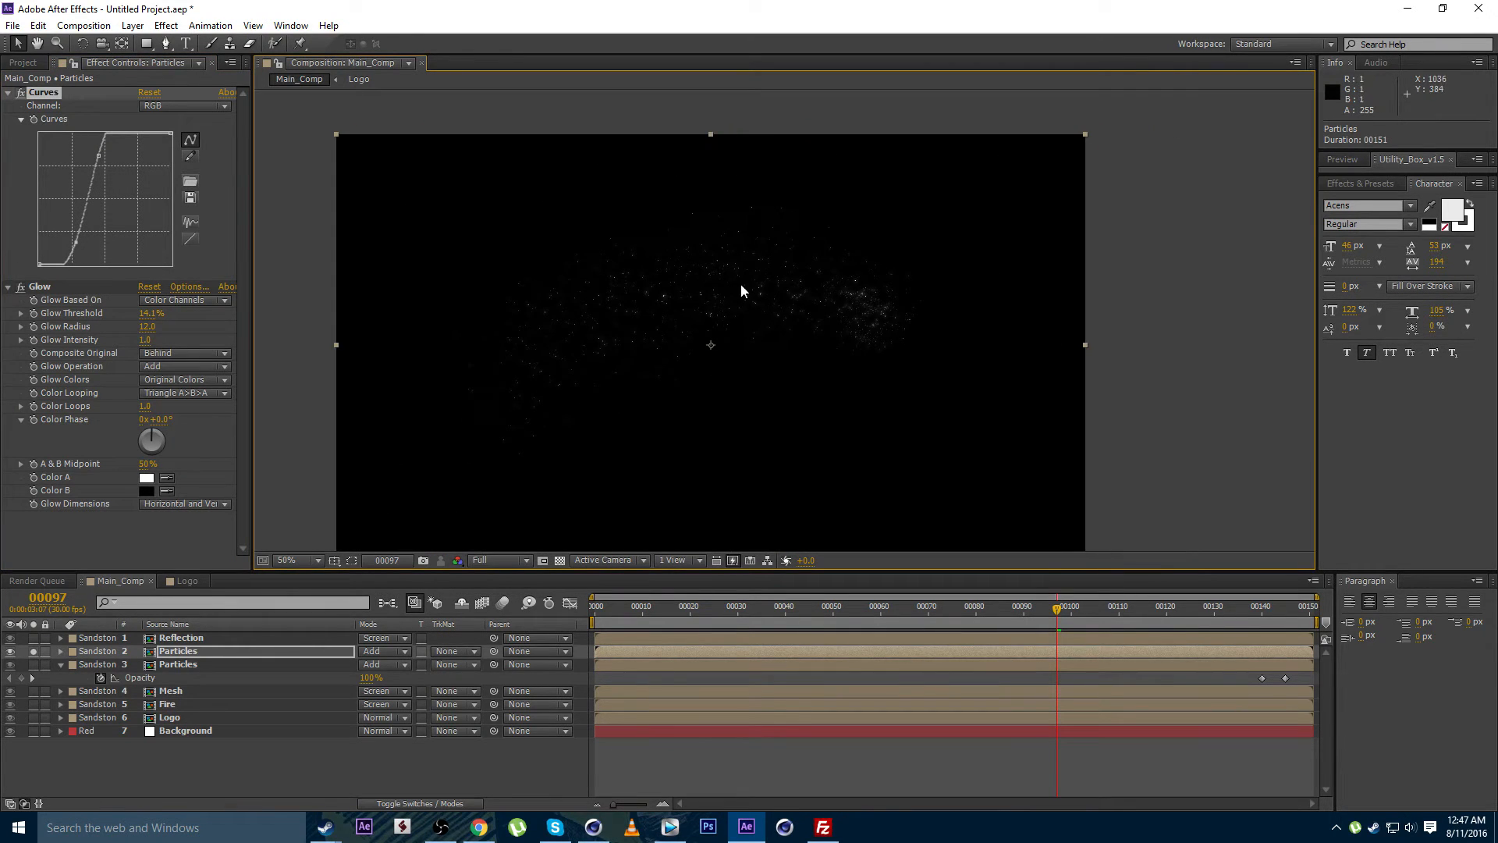
pyautogui.click(33, 651)
pyautogui.moveTo(527, 363); pyautogui.dragTo(575, 351)
pyautogui.scroll(1, 575, 351)
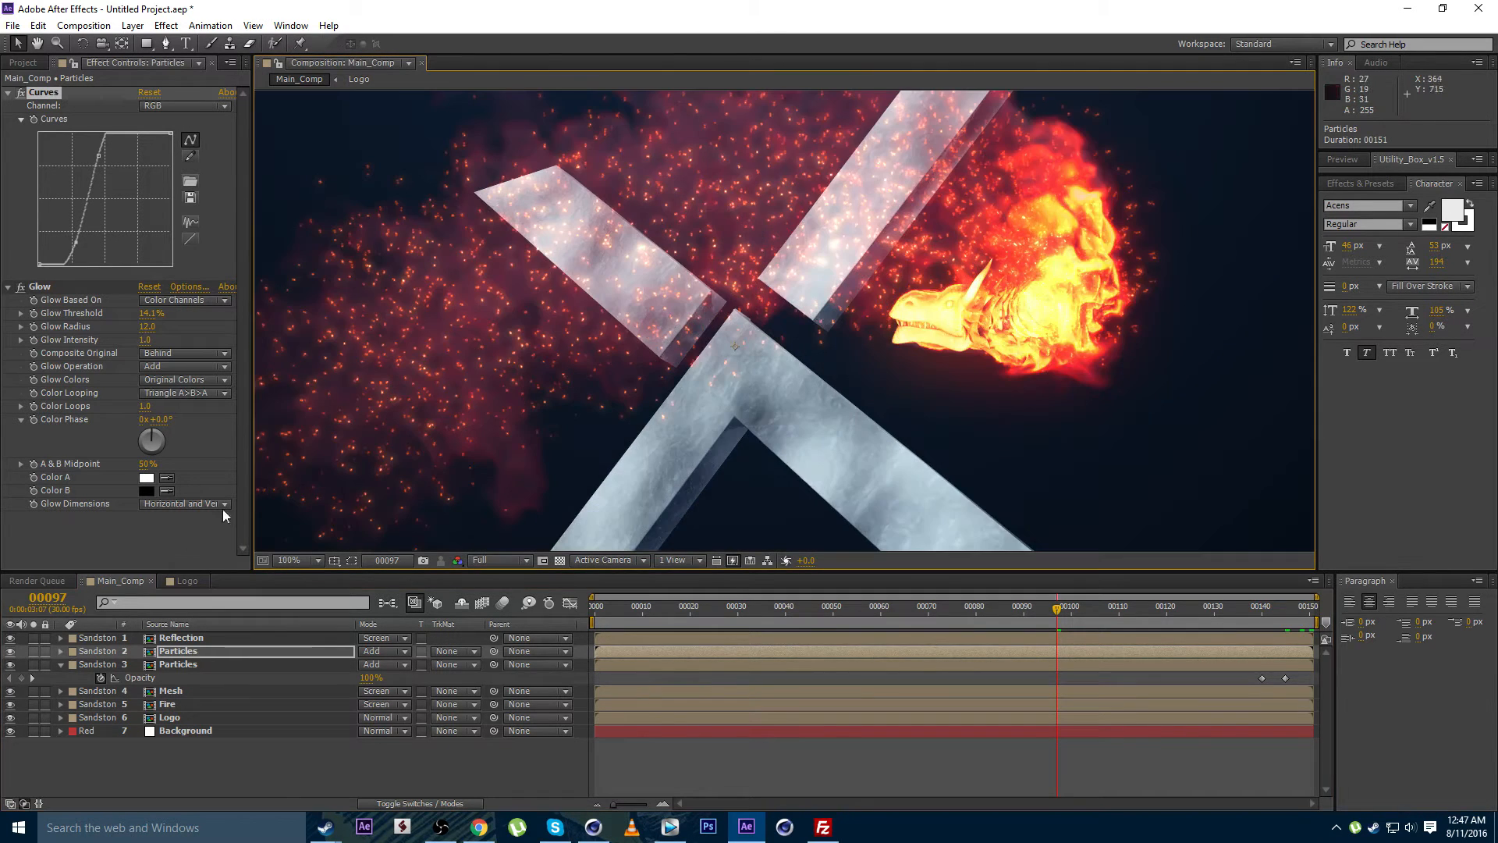
pyautogui.moveTo(463, 353); pyautogui.dragTo(526, 397)
pyautogui.click(10, 652)
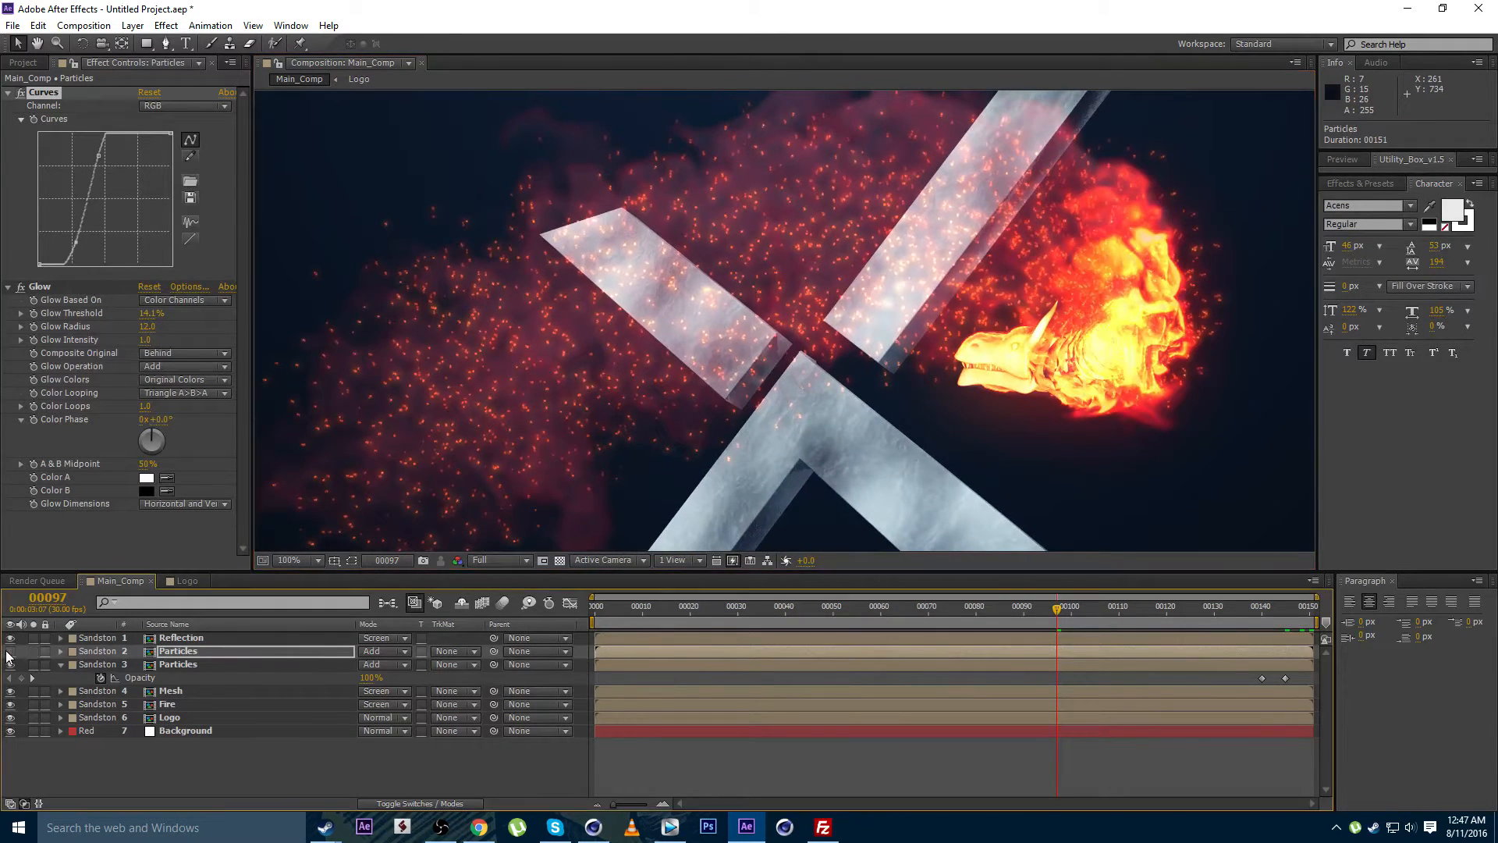
pyautogui.click(9, 651)
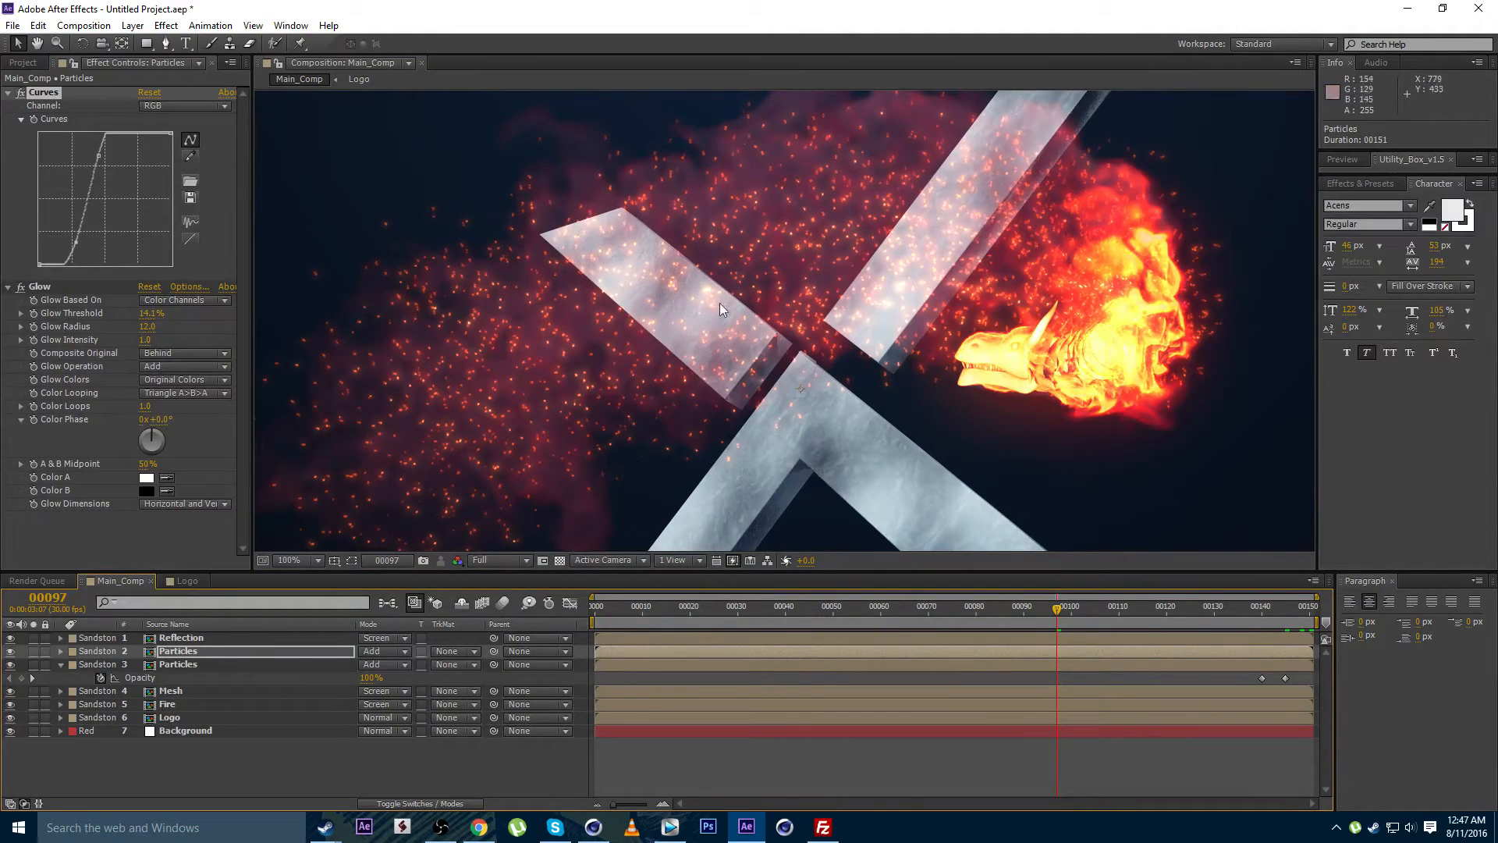
pyautogui.moveTo(804, 239); pyautogui.dragTo(846, 224)
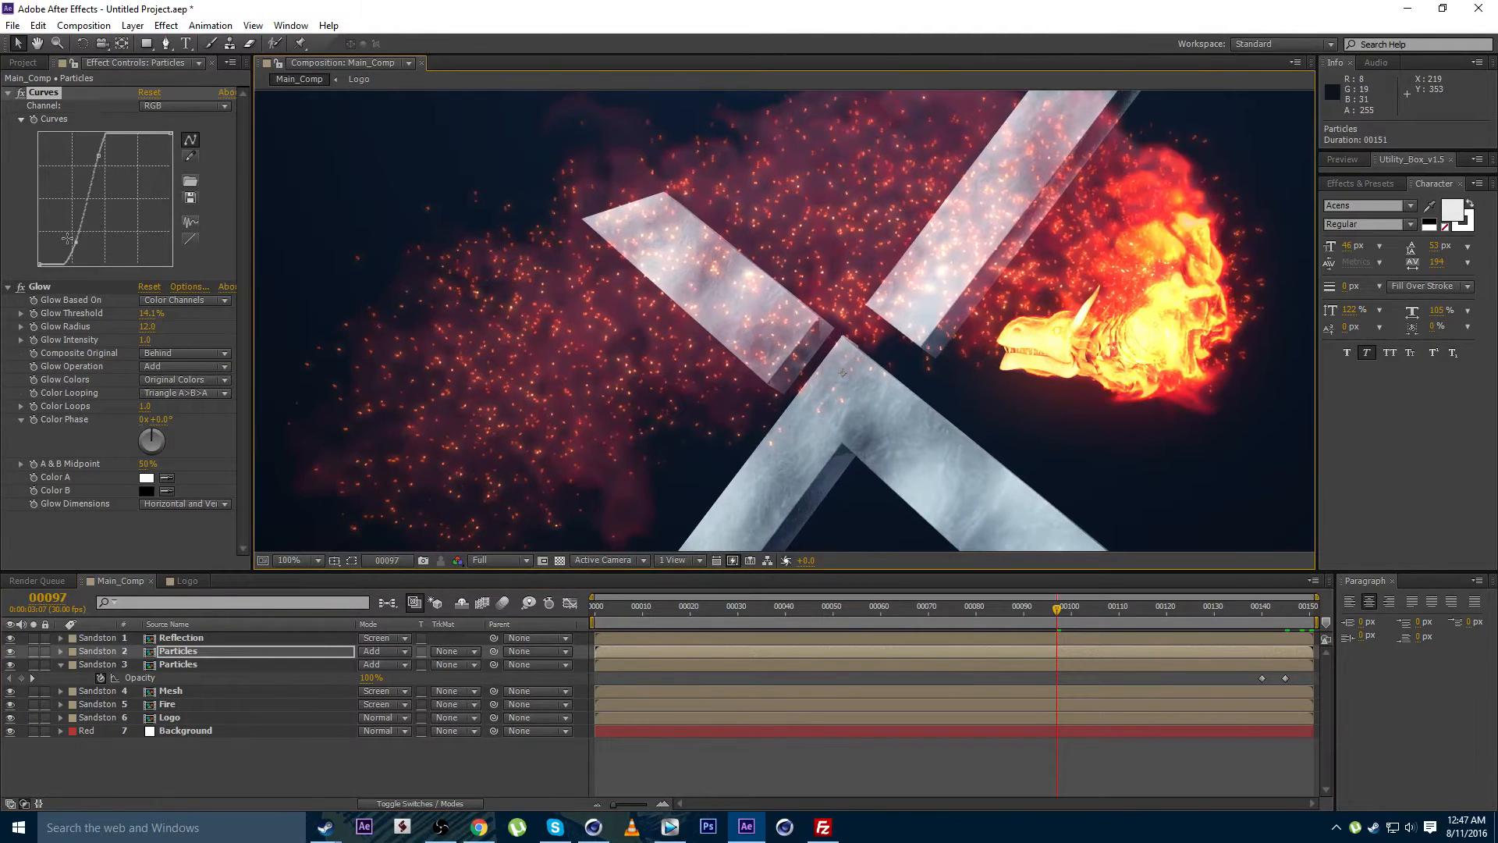
# Brighten the duplicated Particles layer's RGB curve slightly and compare the sparks with the layer hidden and shown
pyautogui.moveTo(76, 245); pyautogui.dragTo(75, 239)
pyautogui.moveTo(96, 158); pyautogui.dragTo(93, 161)
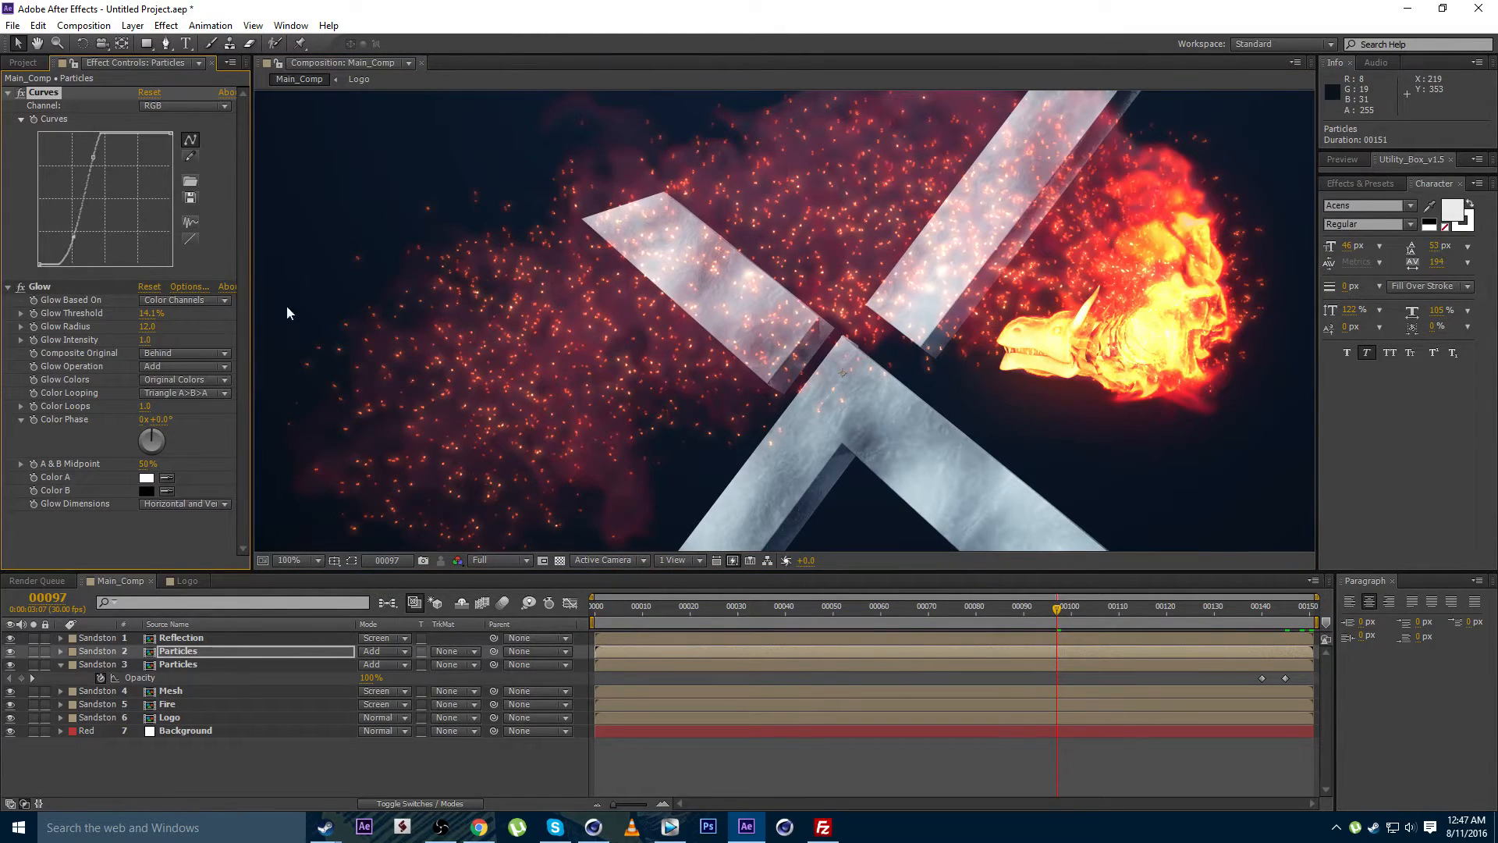
pyautogui.click(10, 652)
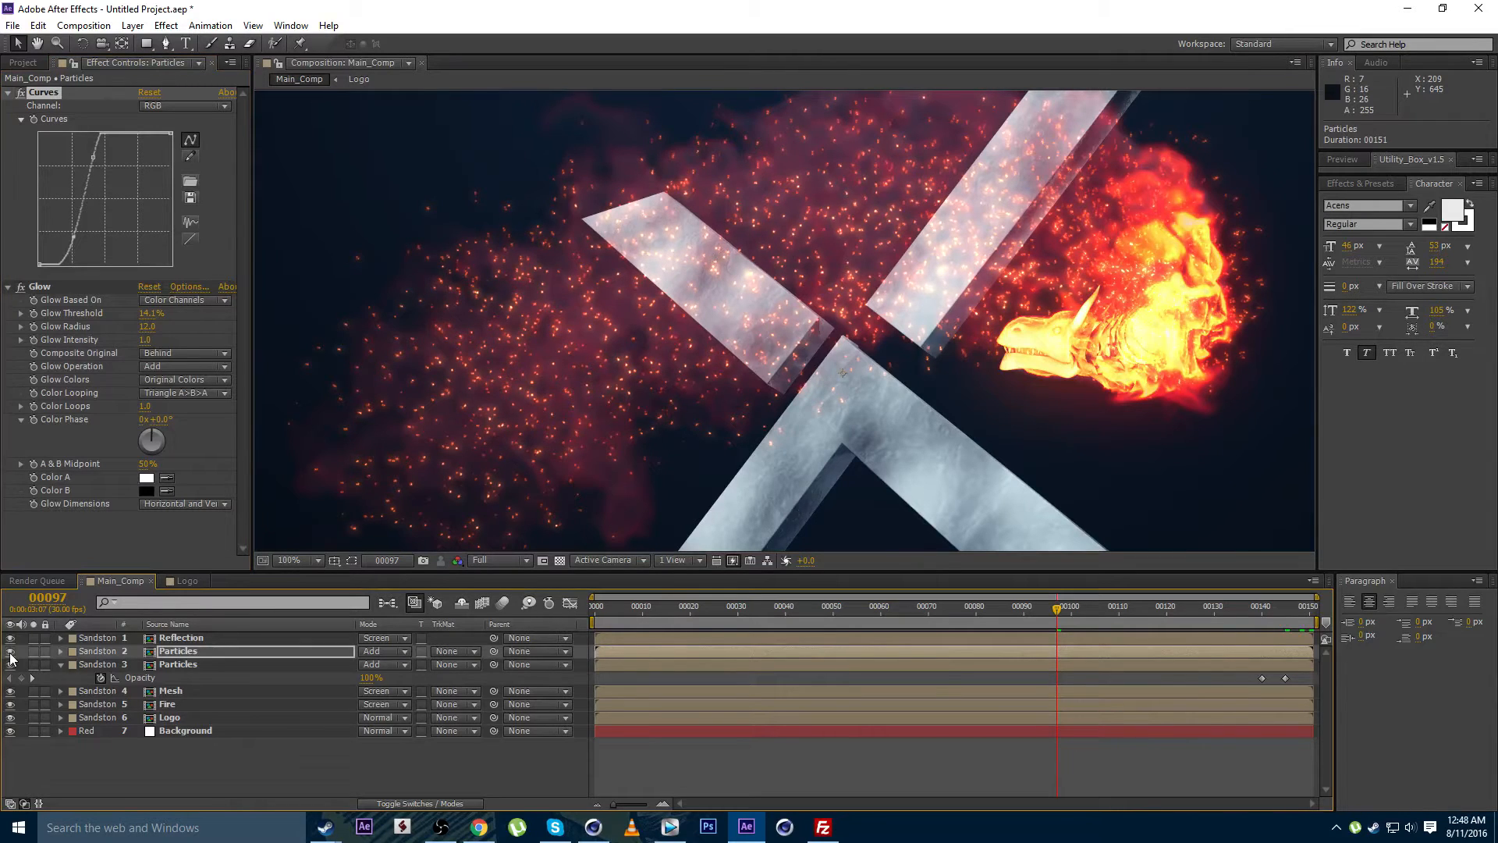
pyautogui.click(11, 653)
pyautogui.click(10, 652)
pyautogui.scroll(-2, 778, 298)
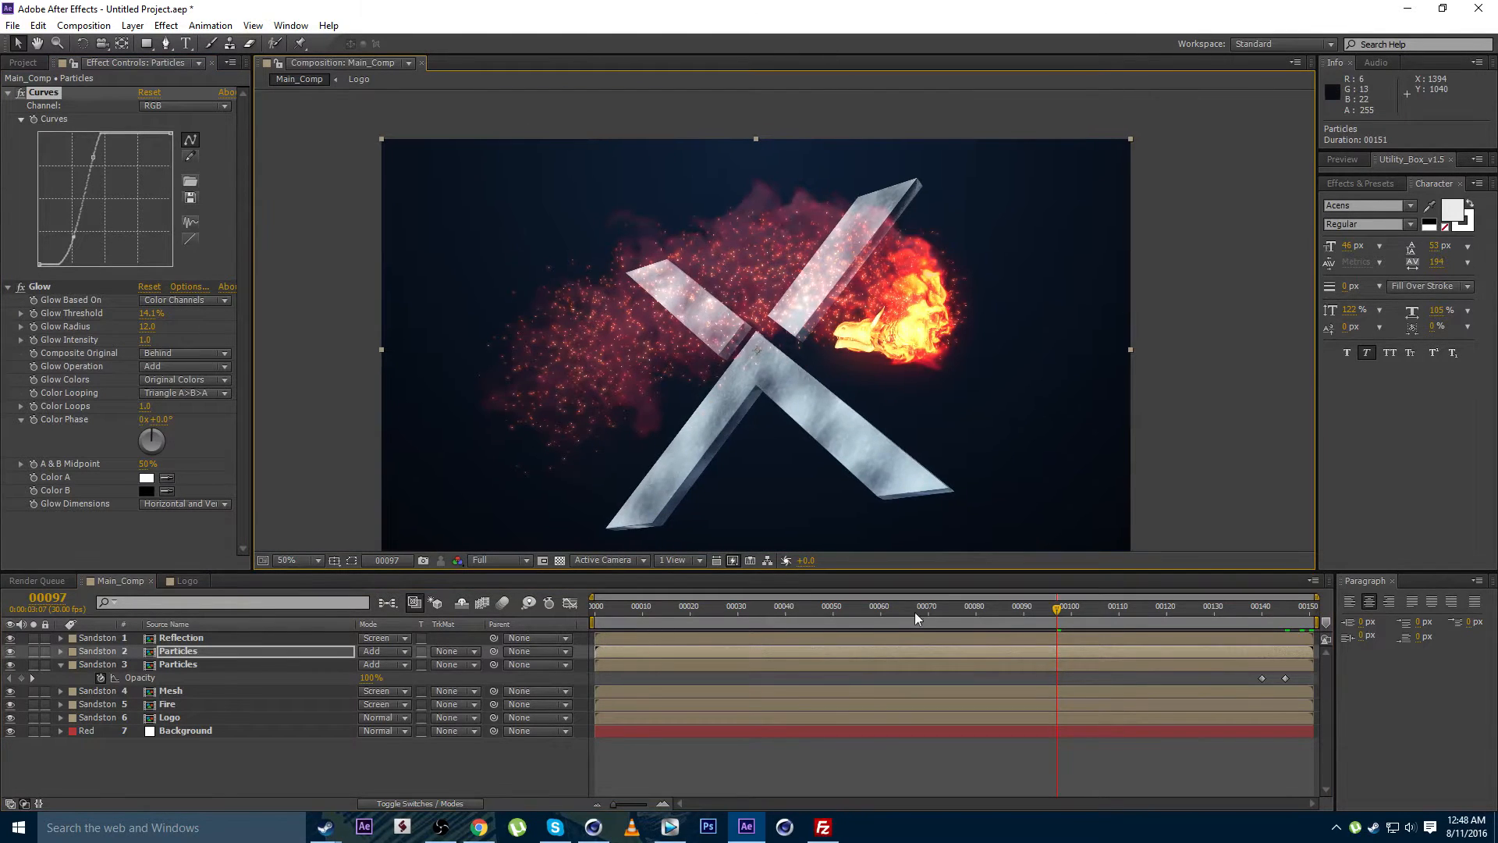
# Examine the combined spark layers against the fire and logo at frames 58 and 86
pyautogui.moveTo(914, 612); pyautogui.dragTo(870, 625)
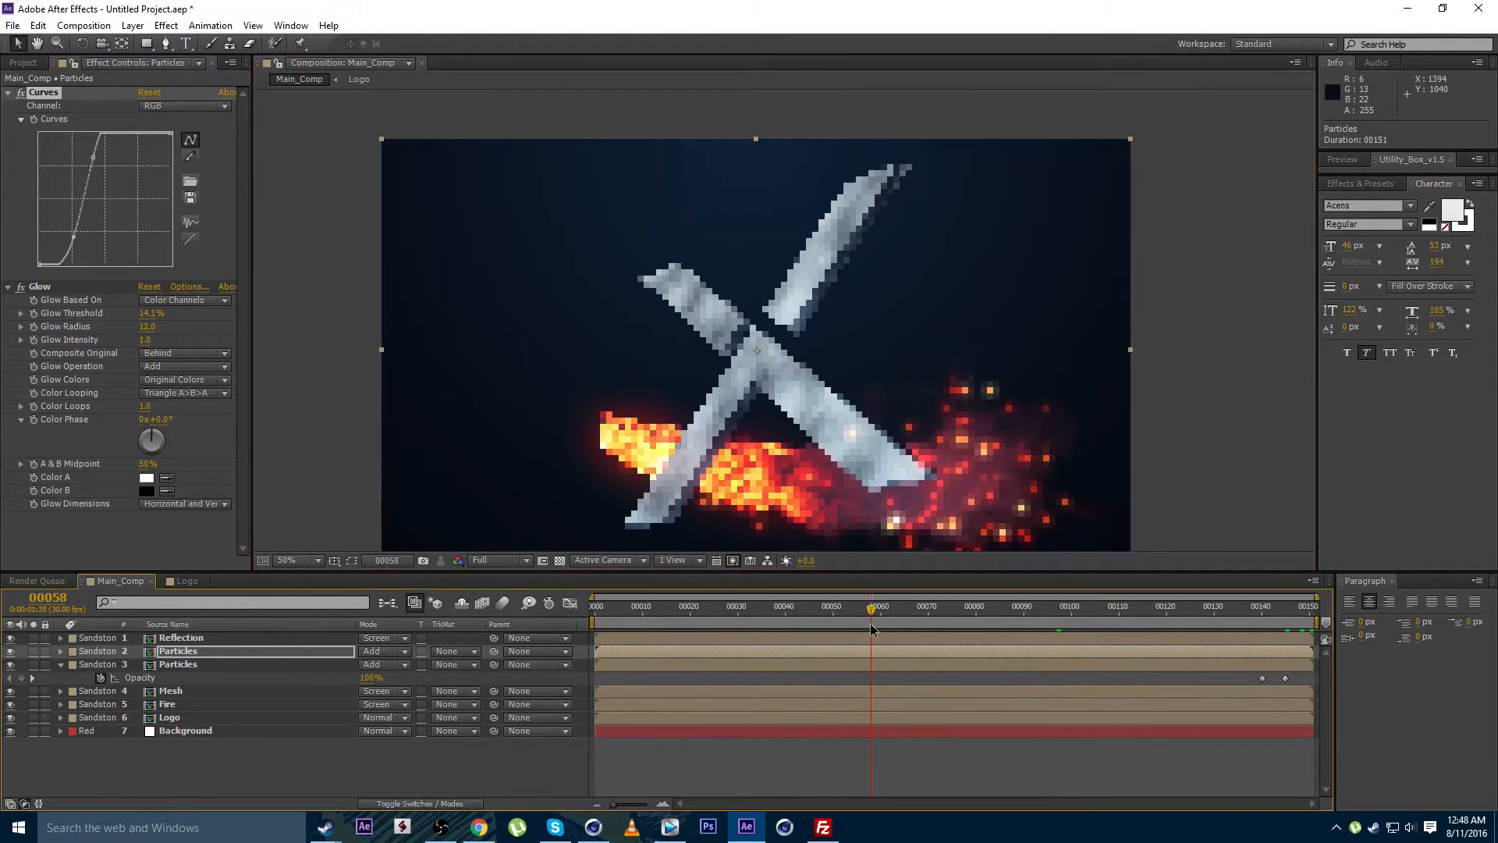
pyautogui.scroll(2, 796, 433)
pyautogui.moveTo(796, 434); pyautogui.dragTo(740, 275)
pyautogui.scroll(-1, 868, 331)
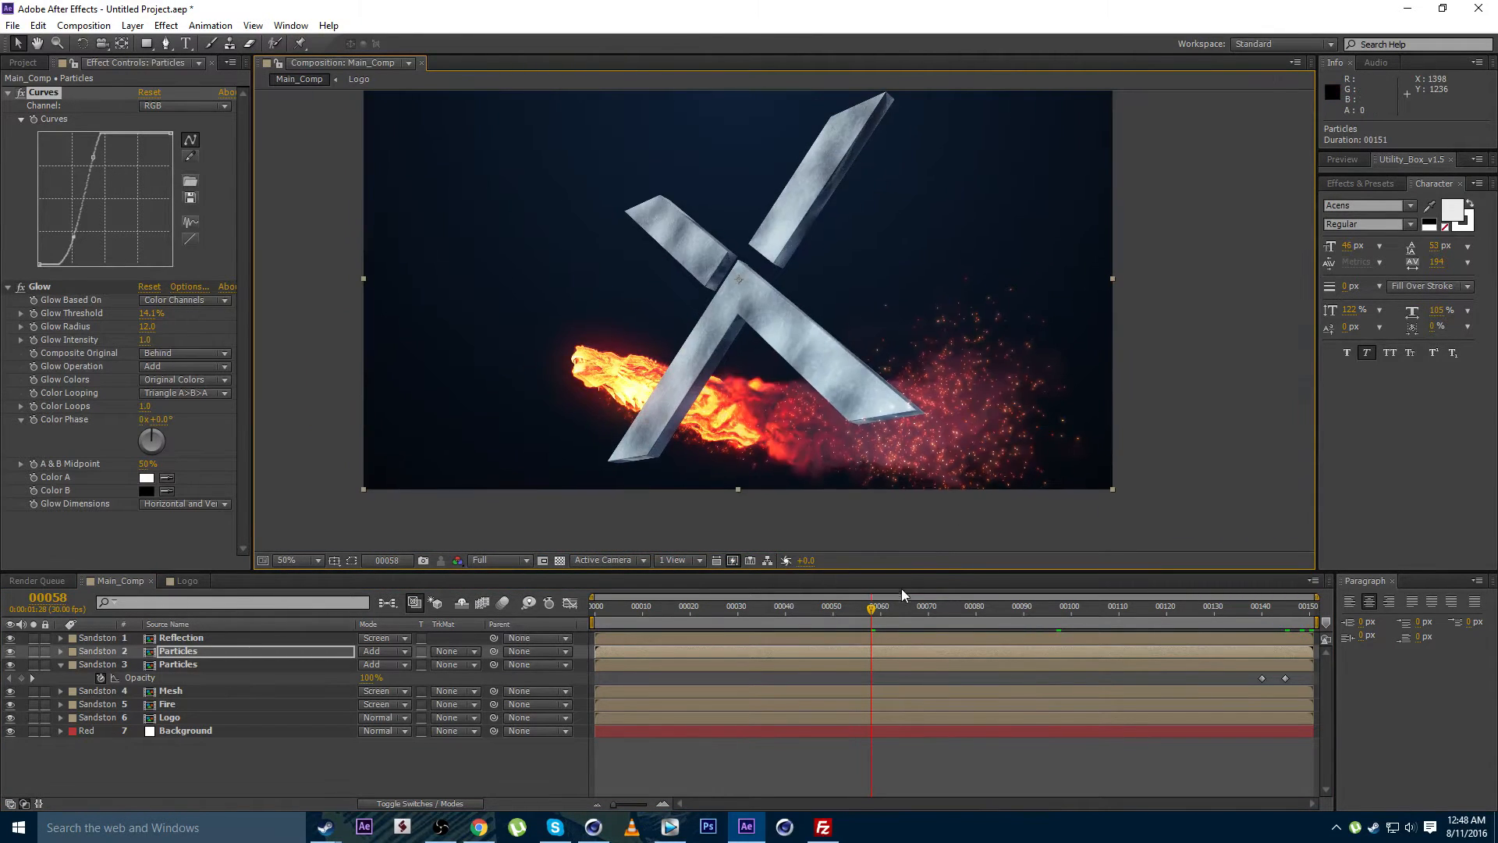
pyautogui.click(948, 609)
pyautogui.click(1003, 609)
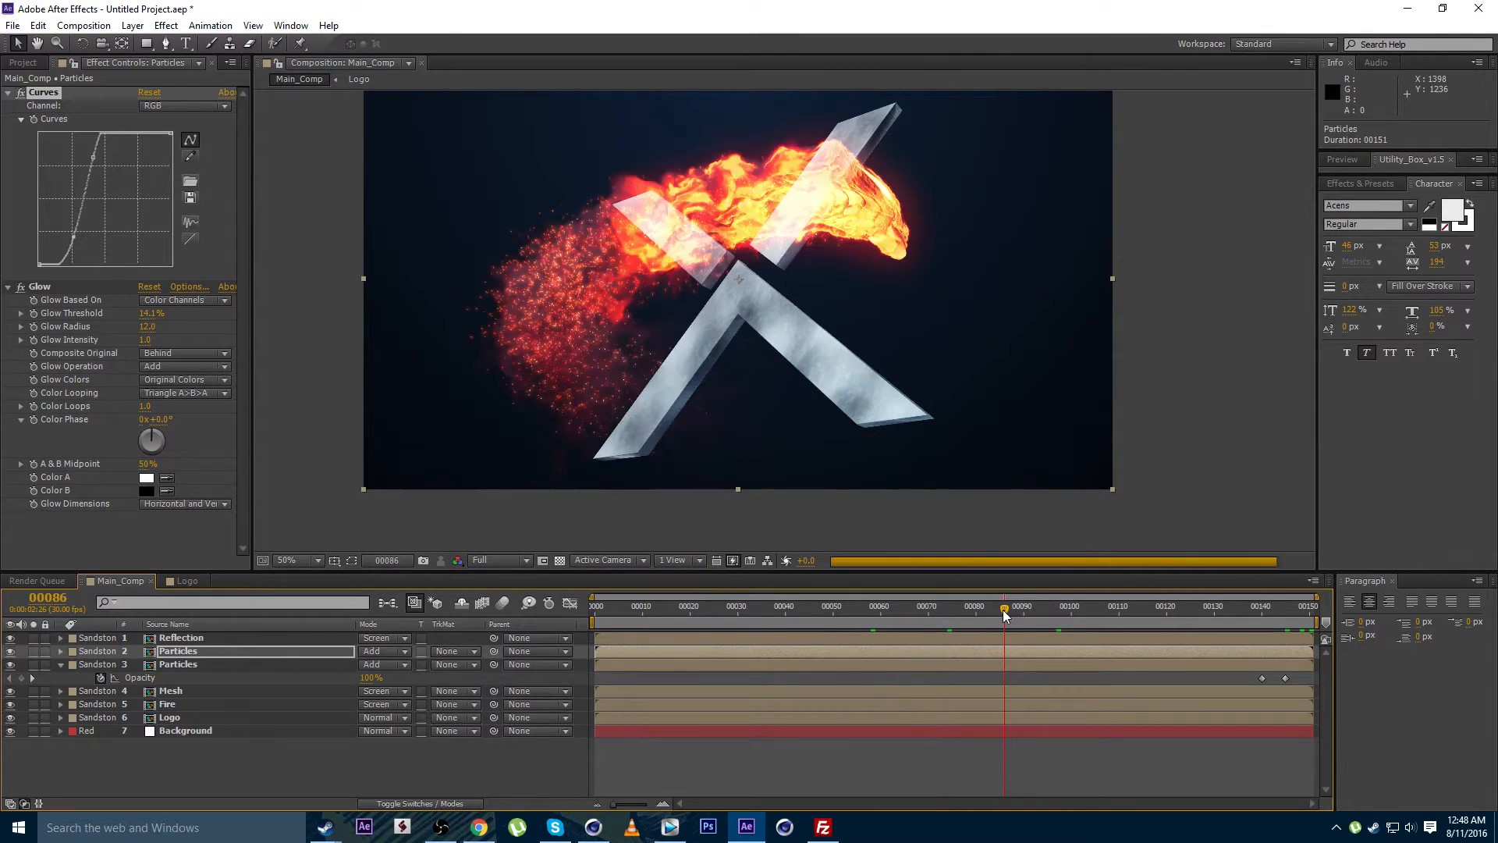
pyautogui.scroll(1, 742, 399)
pyautogui.moveTo(440, 261); pyautogui.dragTo(671, 317)
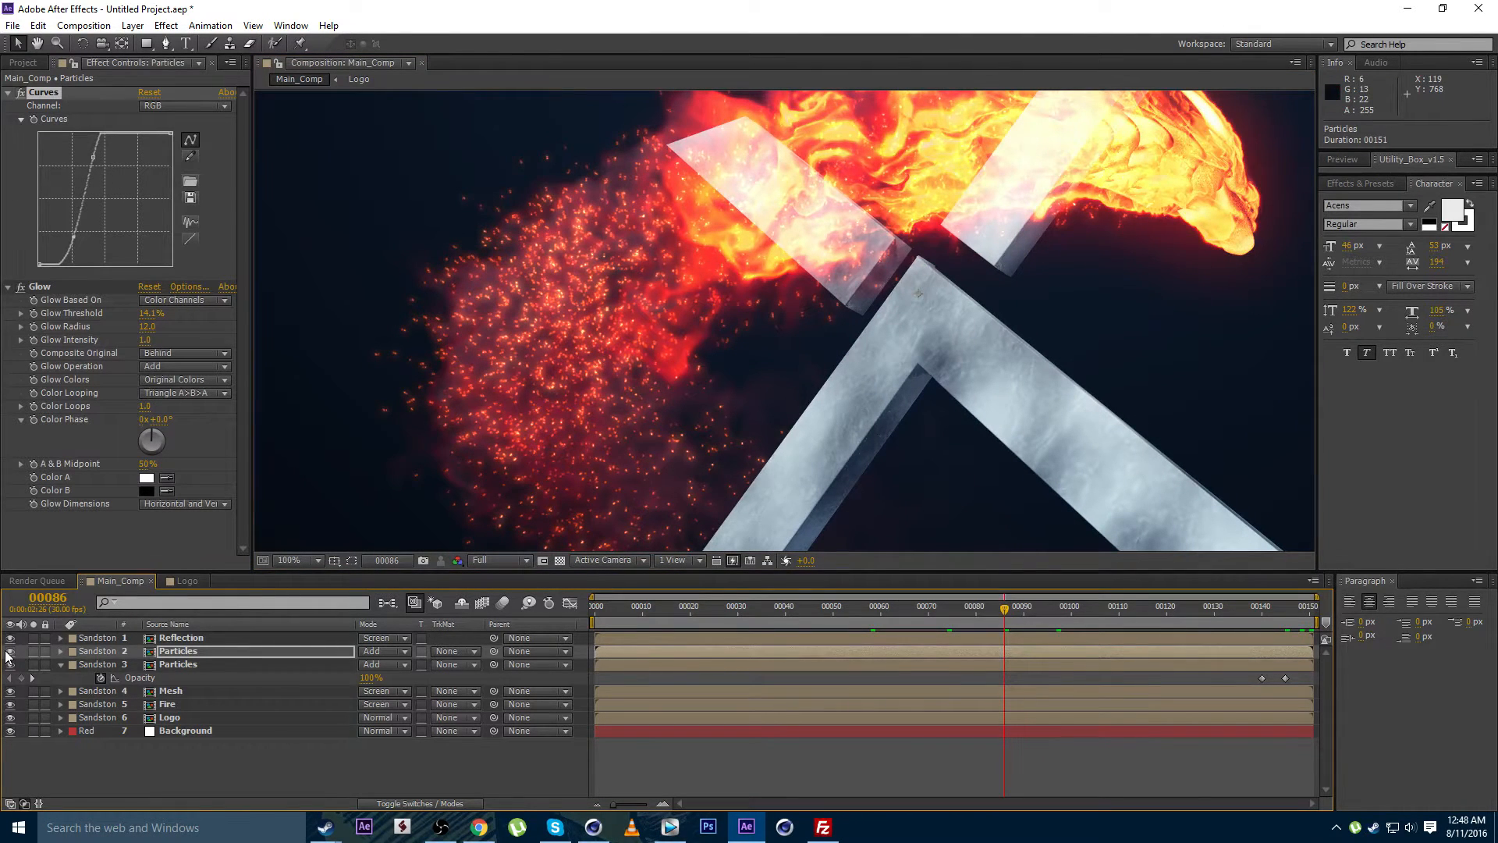
# Reshape the lower Particles layer's RGB curve into an S-curve with darker shadows and brighter highlights, checking it at frame 84
pyautogui.click(177, 664)
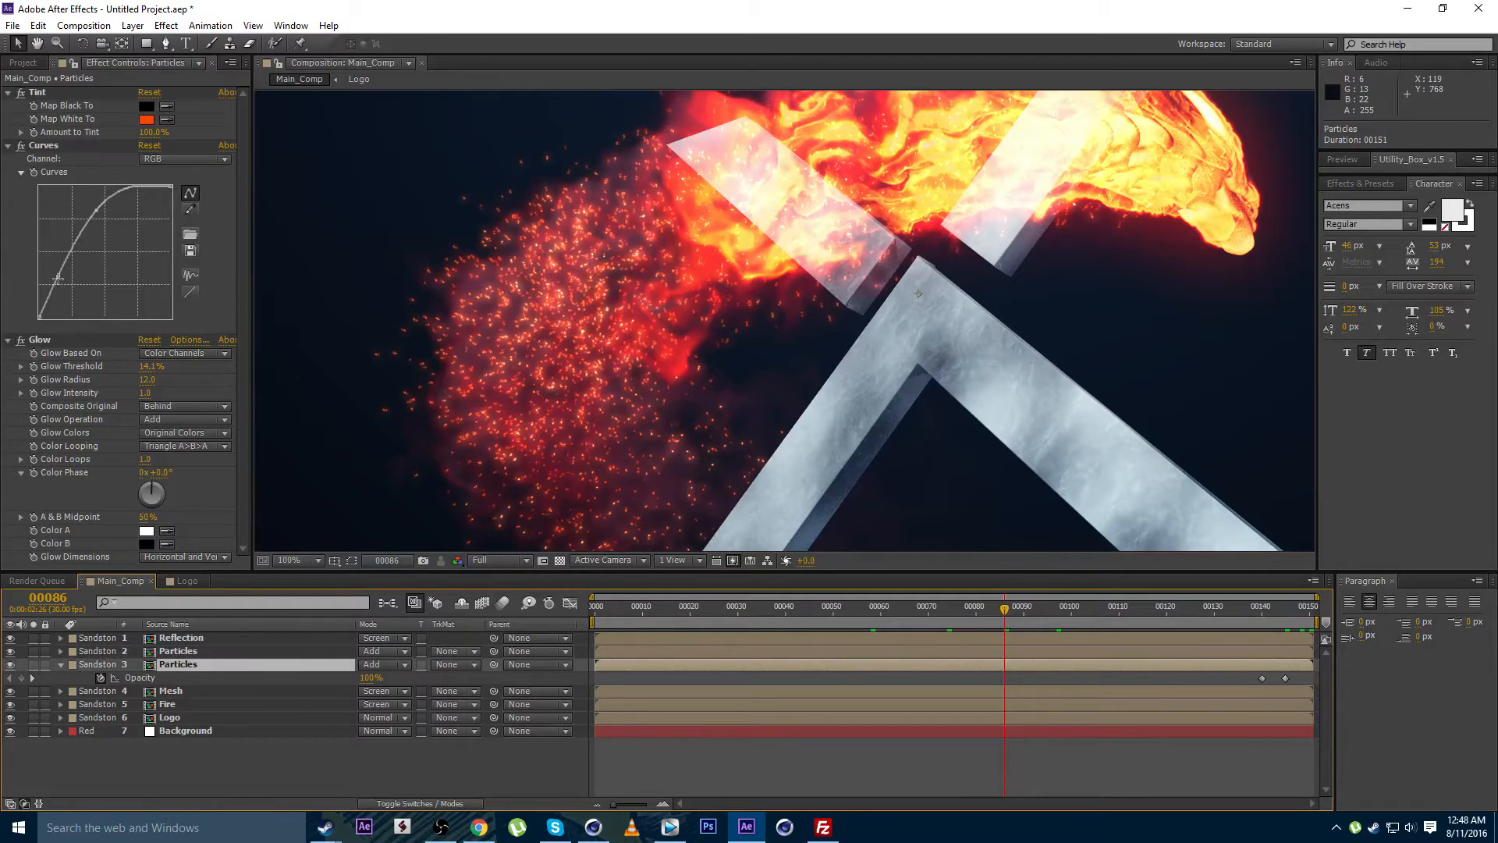
pyautogui.moveTo(59, 277); pyautogui.dragTo(66, 290)
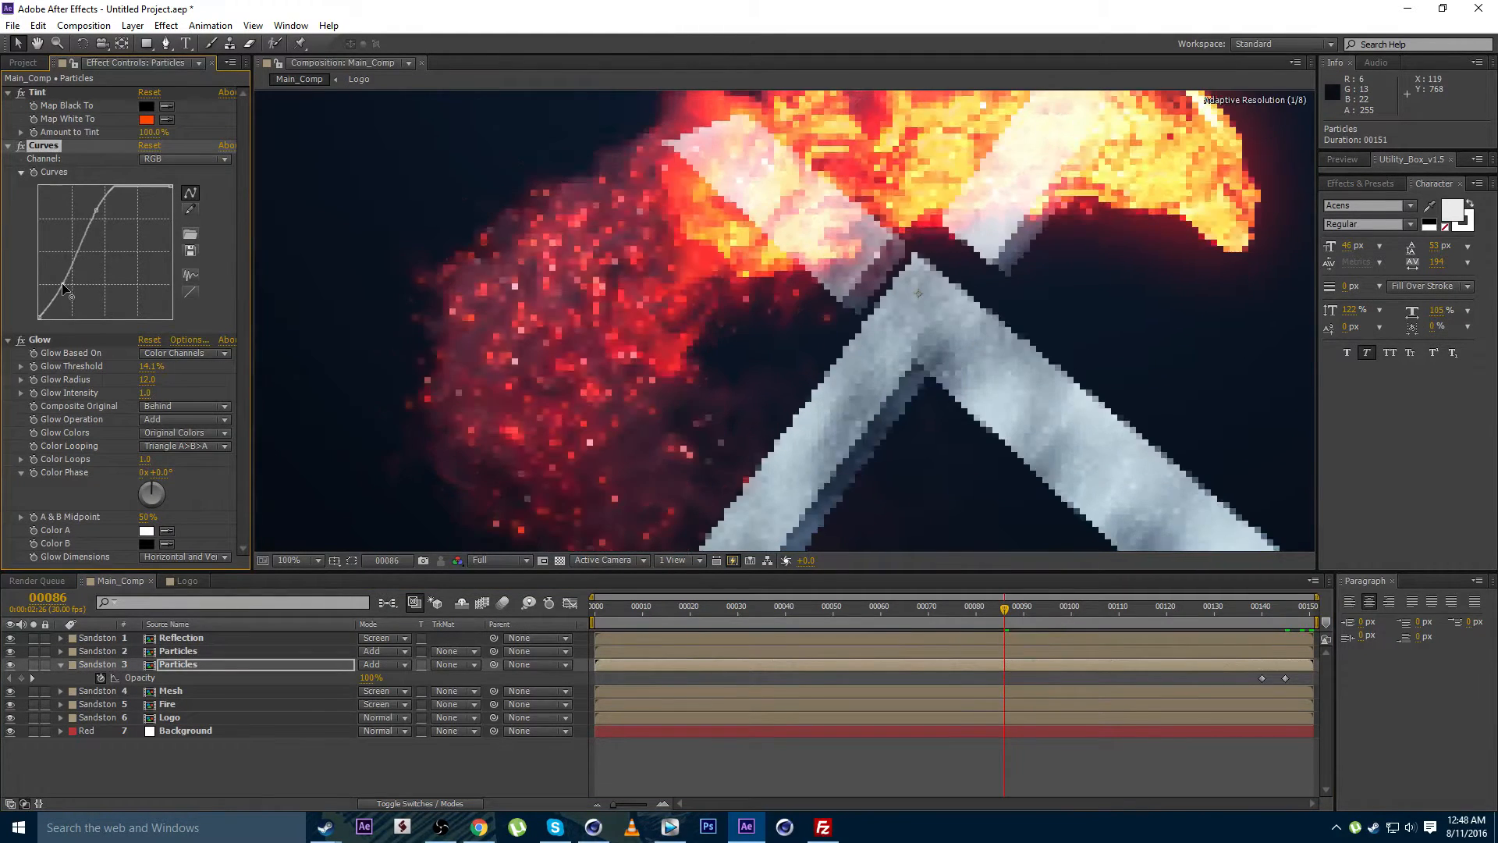
pyautogui.moveTo(96, 210); pyautogui.dragTo(93, 203)
pyautogui.scroll(-1, 654, 350)
pyautogui.moveTo(654, 349); pyautogui.dragTo(636, 268)
pyautogui.click(995, 608)
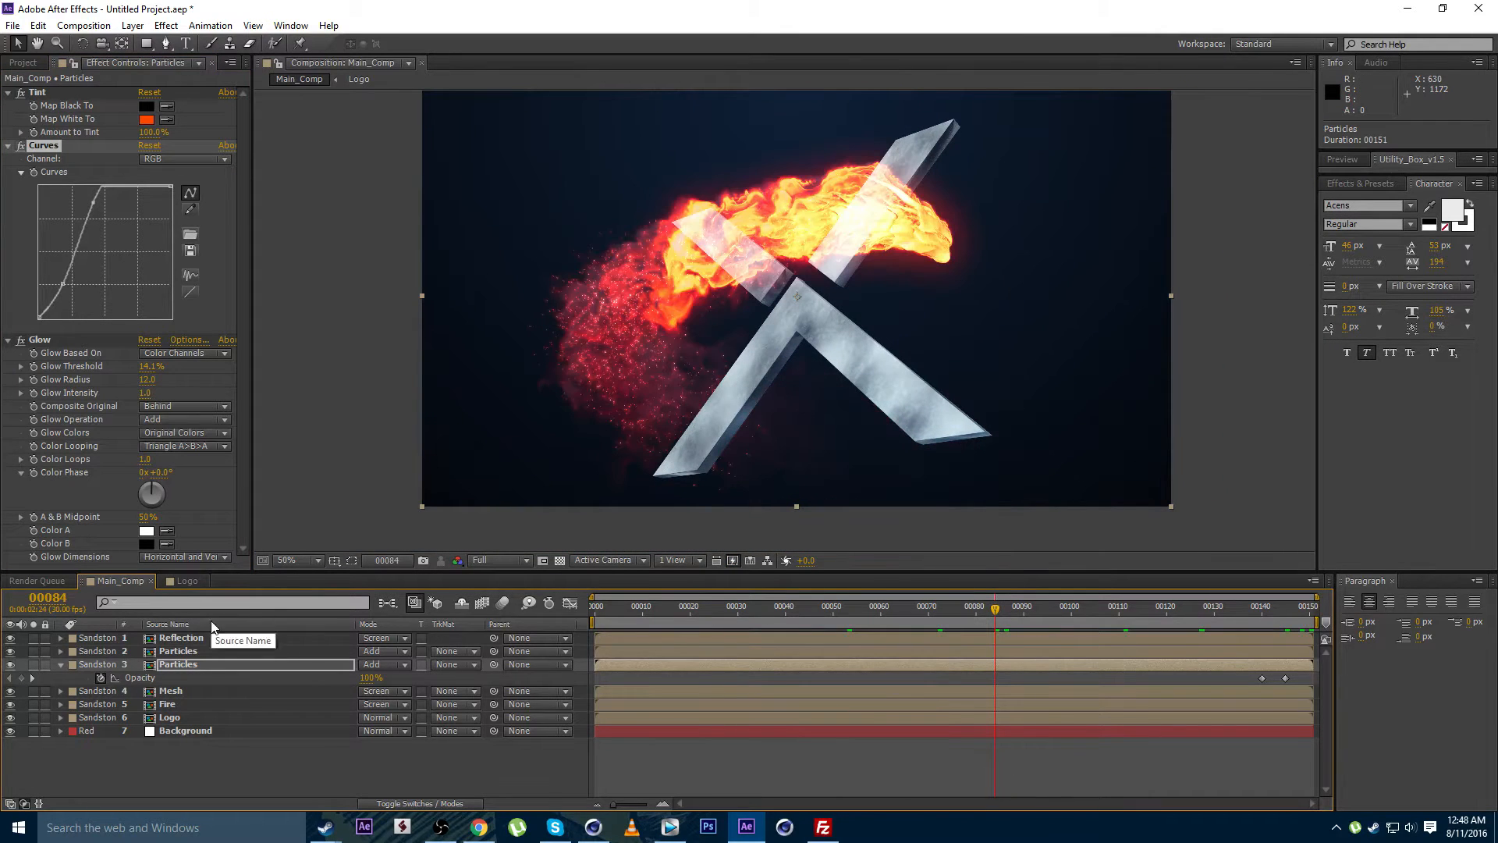
# Apply the Tritone effect to the Reflection layer and solo the layer
pyautogui.click(190, 637)
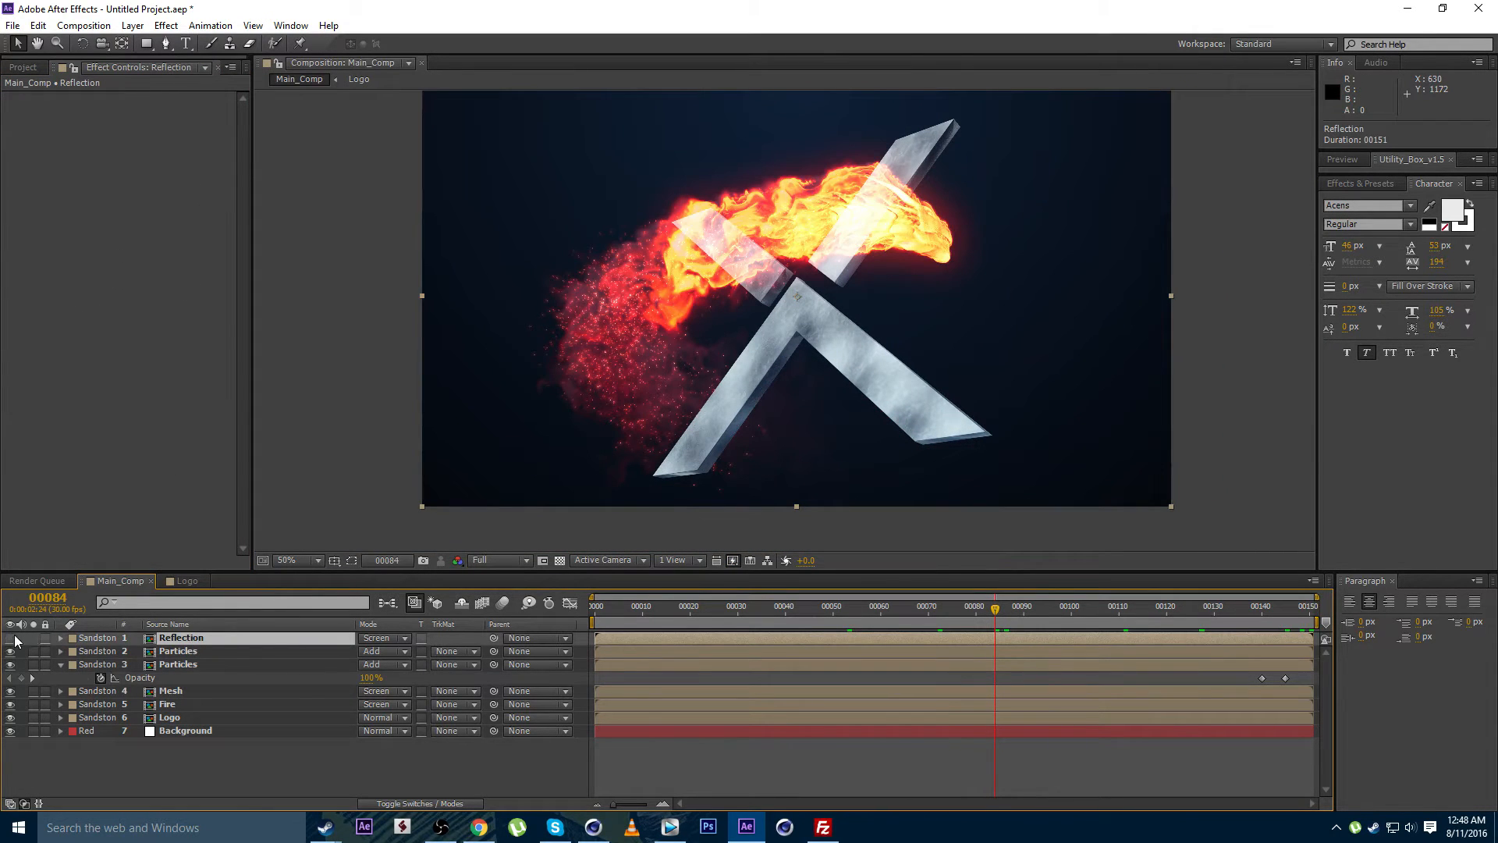
pyautogui.click(167, 25)
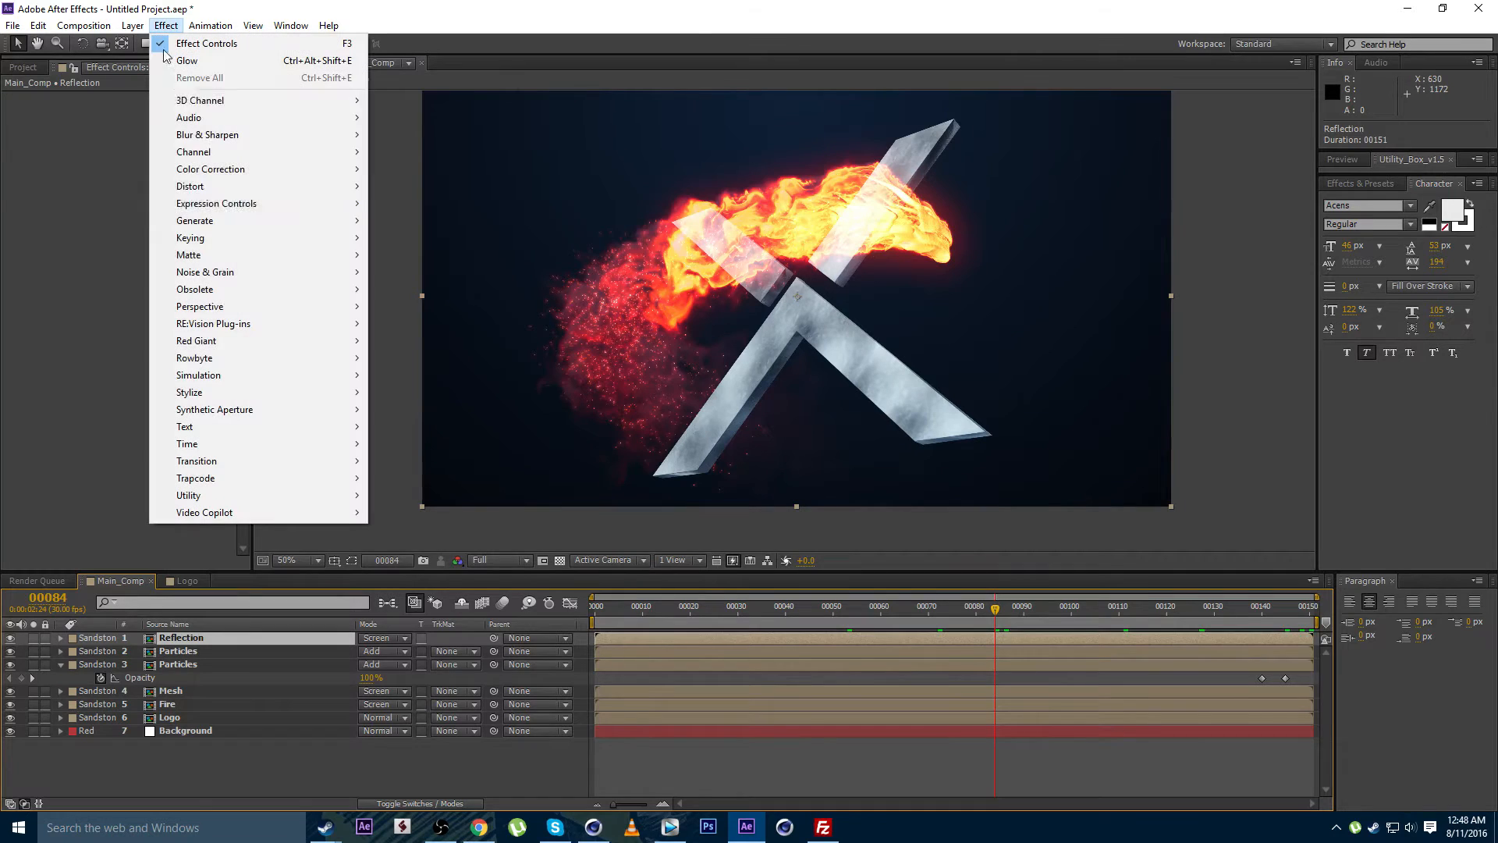
pyautogui.moveTo(228, 172)
pyautogui.click(446, 705)
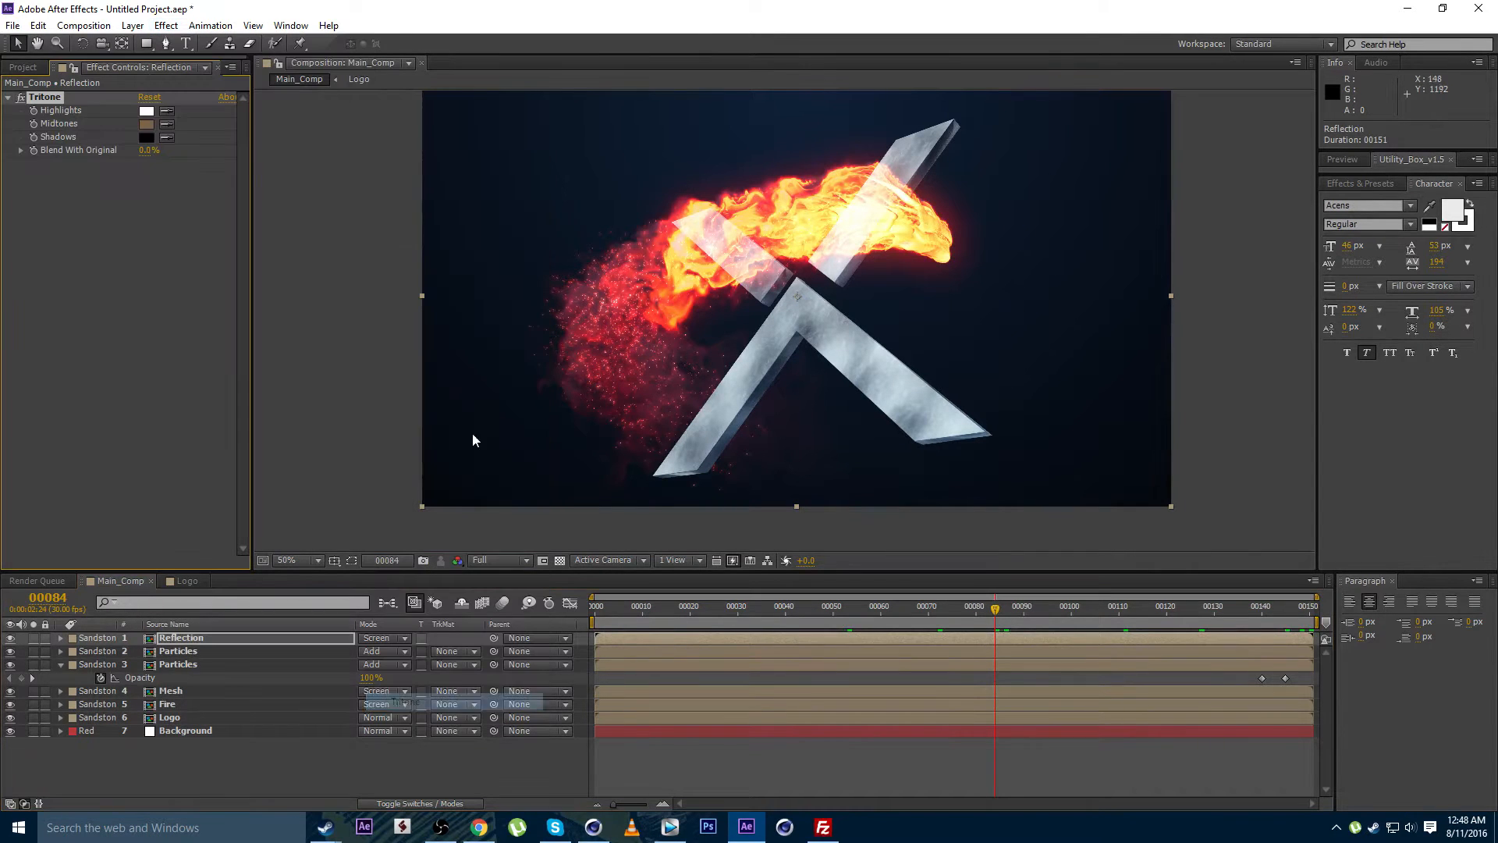
pyautogui.click(35, 639)
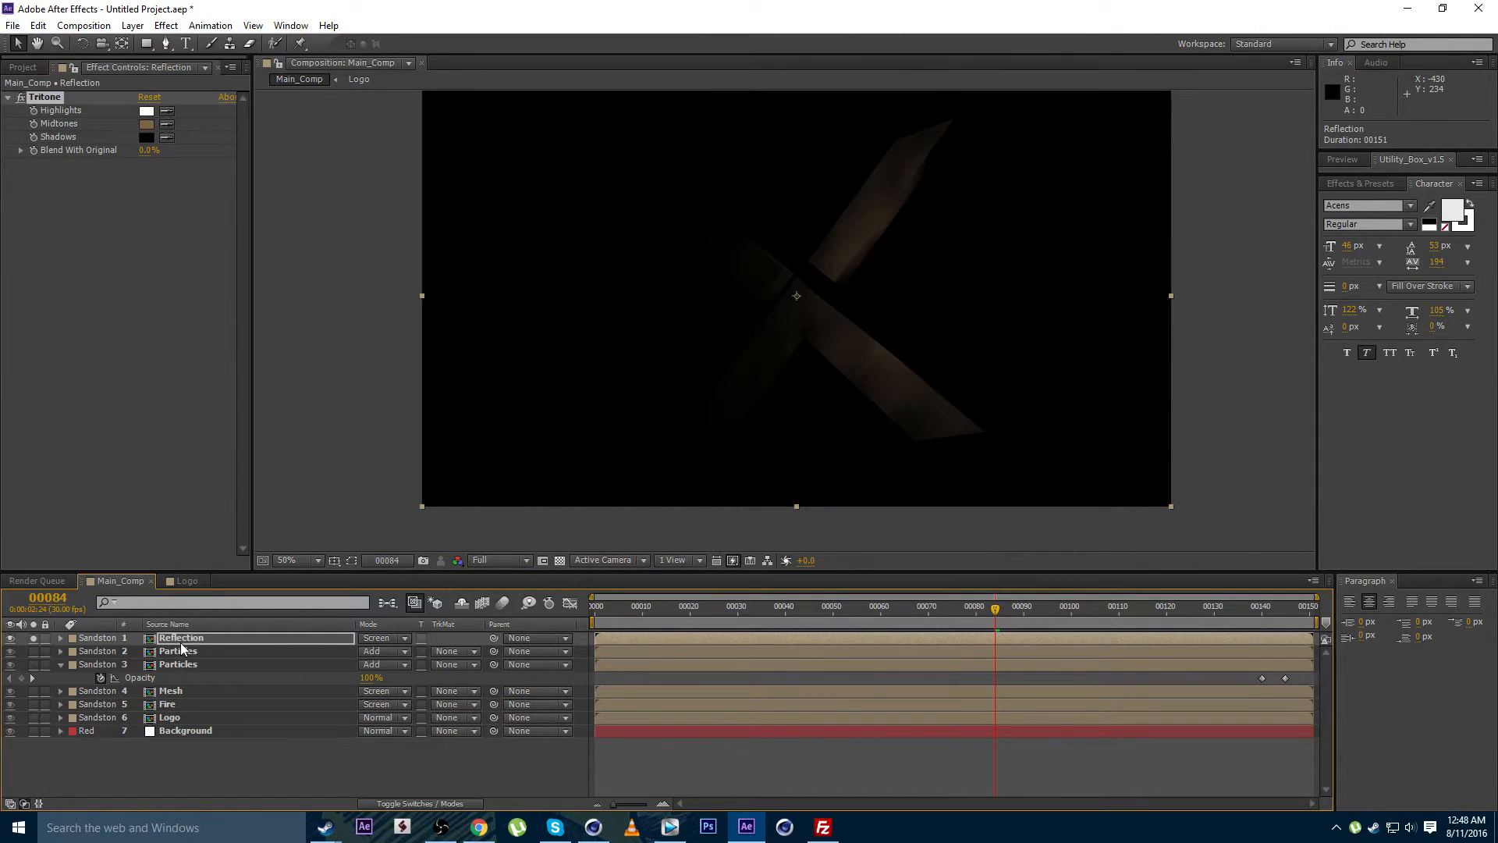
# Set the Reflection layer's Tritone midtones to the orange-red colour DE4D1A
pyautogui.click(146, 123)
pyautogui.click(303, 538)
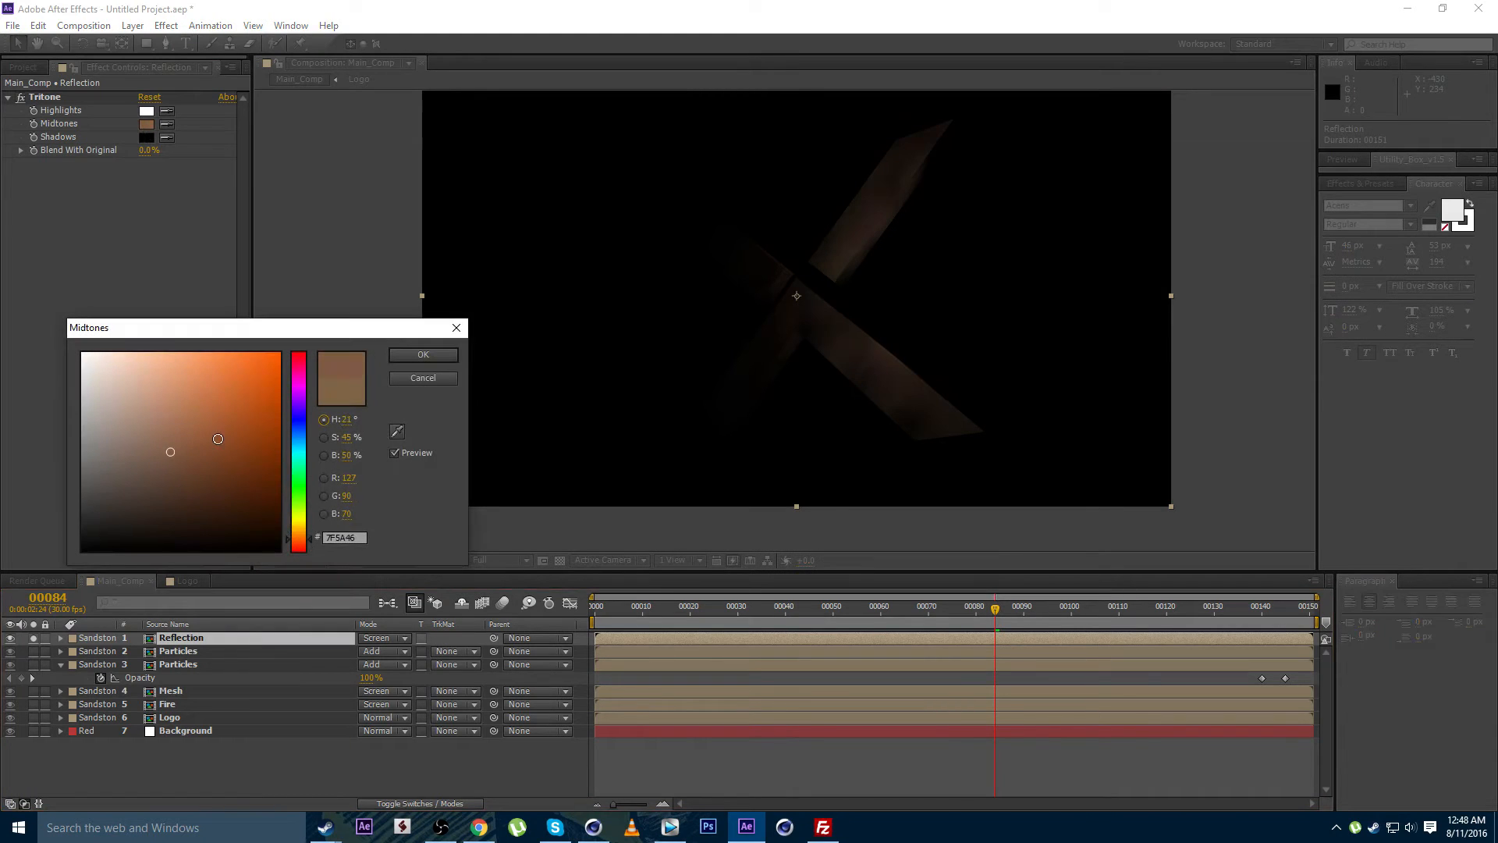
pyautogui.click(262, 382)
pyautogui.click(304, 542)
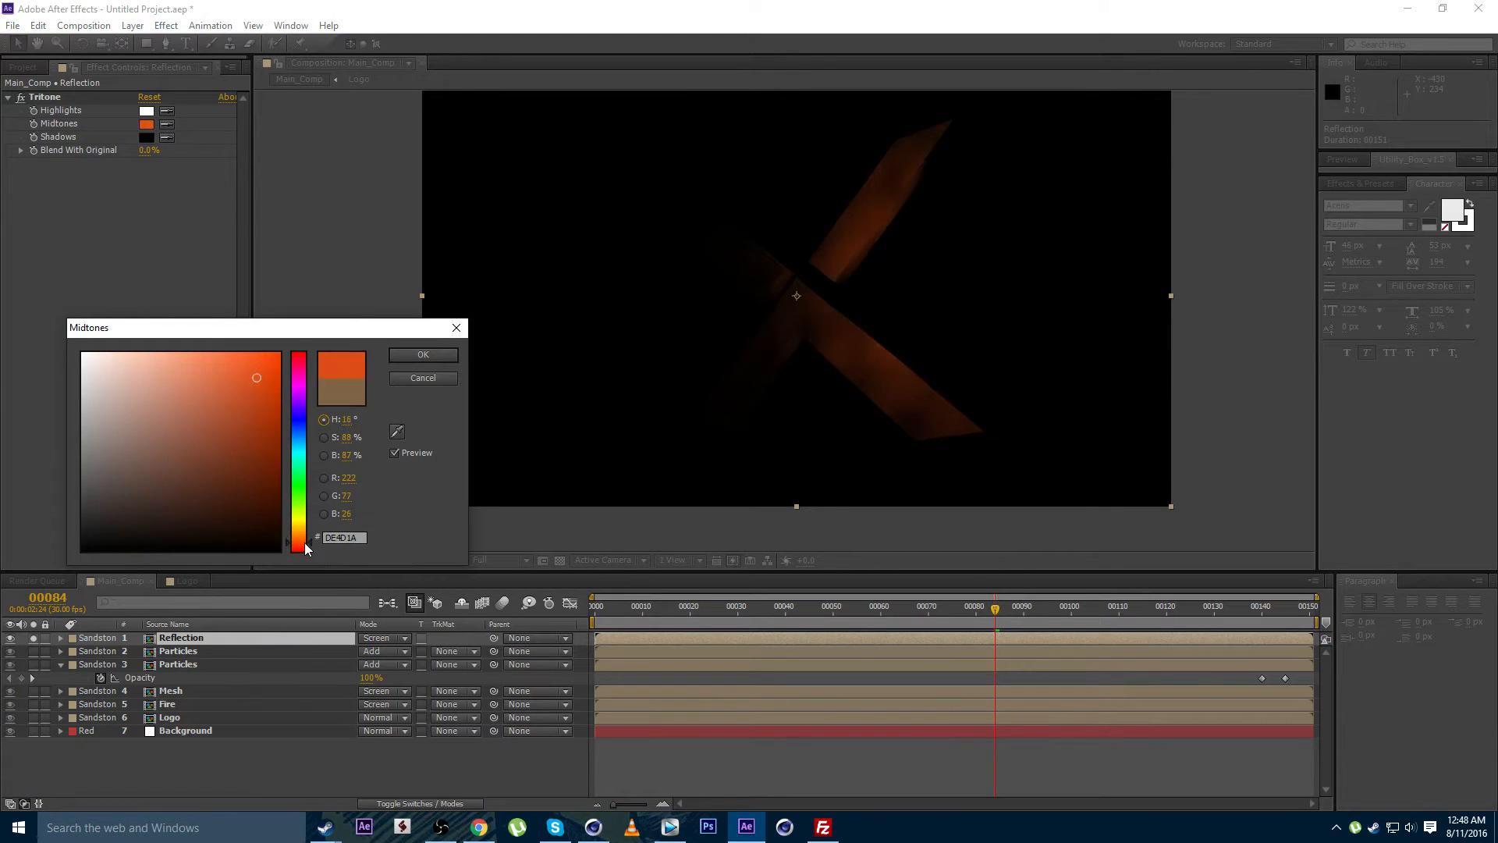
pyautogui.click(423, 355)
# Add a Curves effect to the Reflection layer and shape an RGB S-curve for more contrast at frame 72
pyautogui.moveTo(938, 615)
pyautogui.mouseDown()
pyautogui.moveTo(782, 613)
pyautogui.moveTo(938, 610)
pyautogui.mouseUp()
pyautogui.click(160, 21)
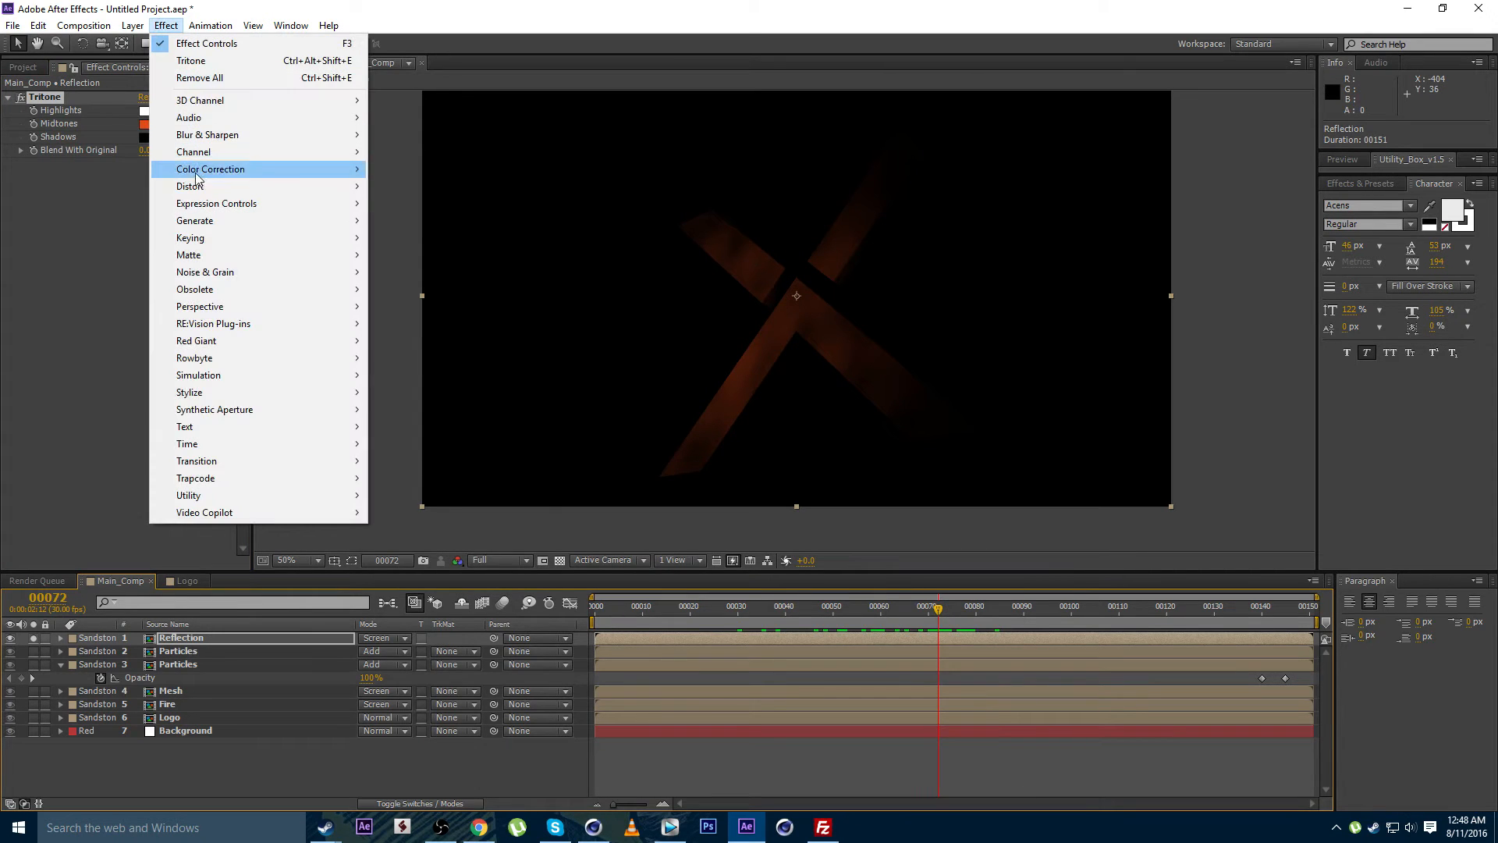
pyautogui.moveTo(312, 167)
pyautogui.click(468, 475)
pyautogui.moveTo(141, 234); pyautogui.dragTo(123, 228)
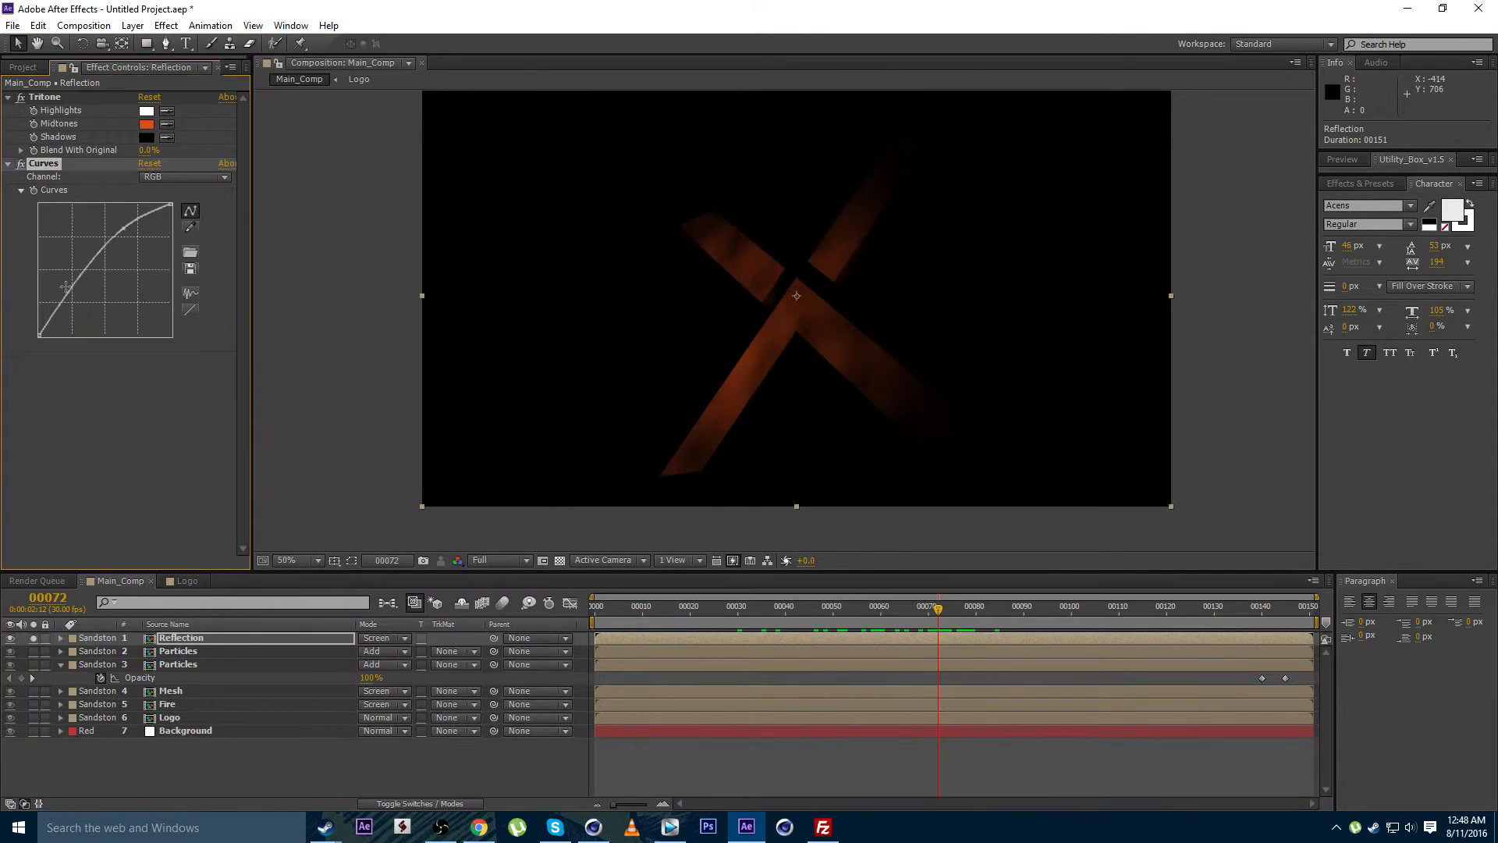
pyautogui.moveTo(66, 288)
pyautogui.mouseDown()
pyautogui.moveTo(74, 320)
pyautogui.moveTo(59, 308)
pyautogui.mouseUp()
pyautogui.moveTo(117, 234); pyautogui.dragTo(118, 227)
pyautogui.moveTo(57, 309); pyautogui.dragTo(66, 314)
# Add a Glow effect to the Reflection layer with a threshold of 15.3% and a radius of 144
pyautogui.click(166, 25)
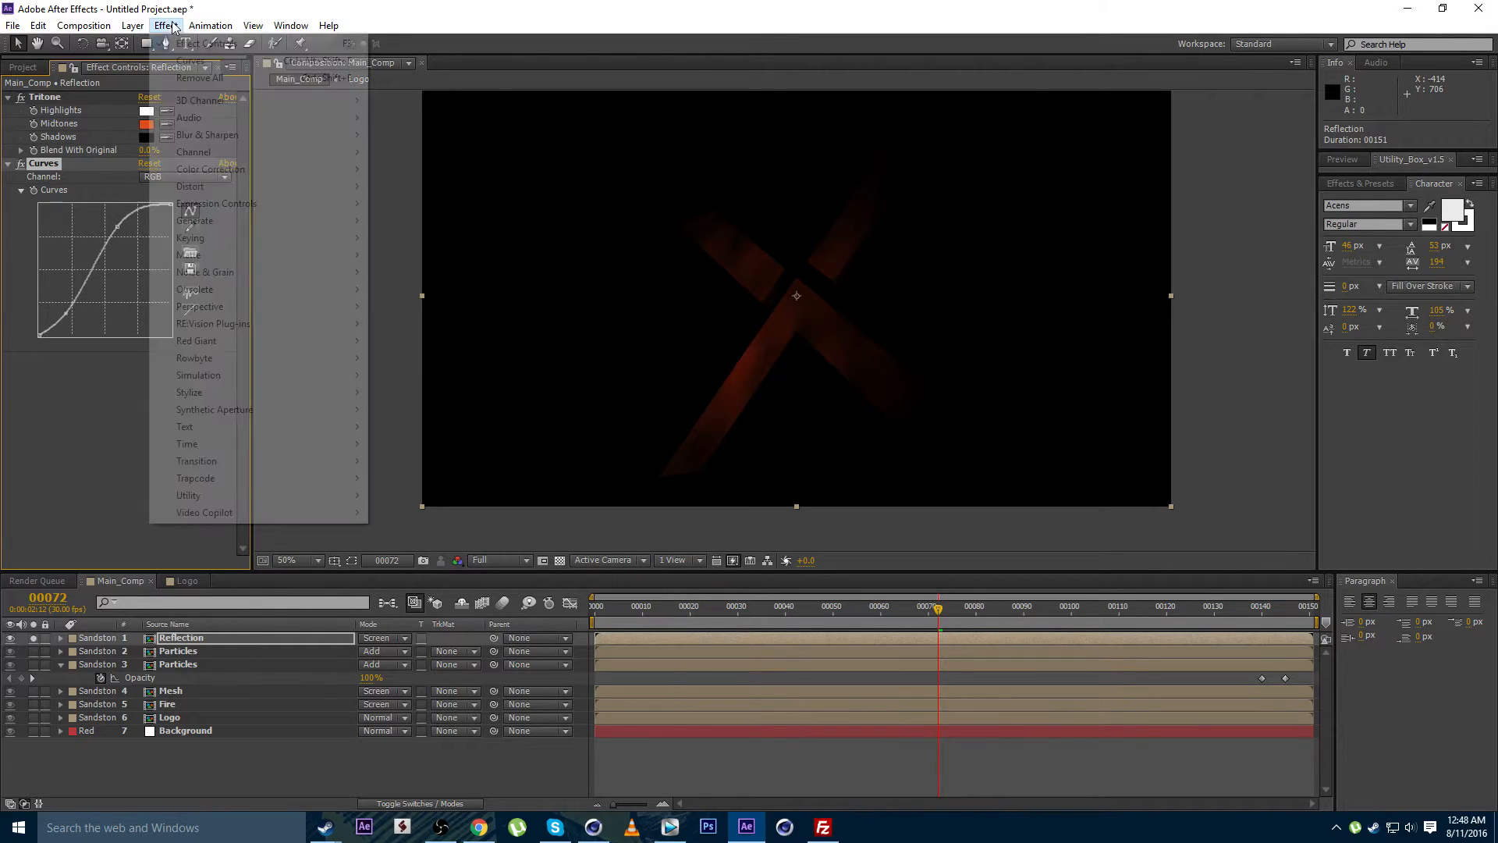
pyautogui.moveTo(192, 394)
pyautogui.click(422, 633)
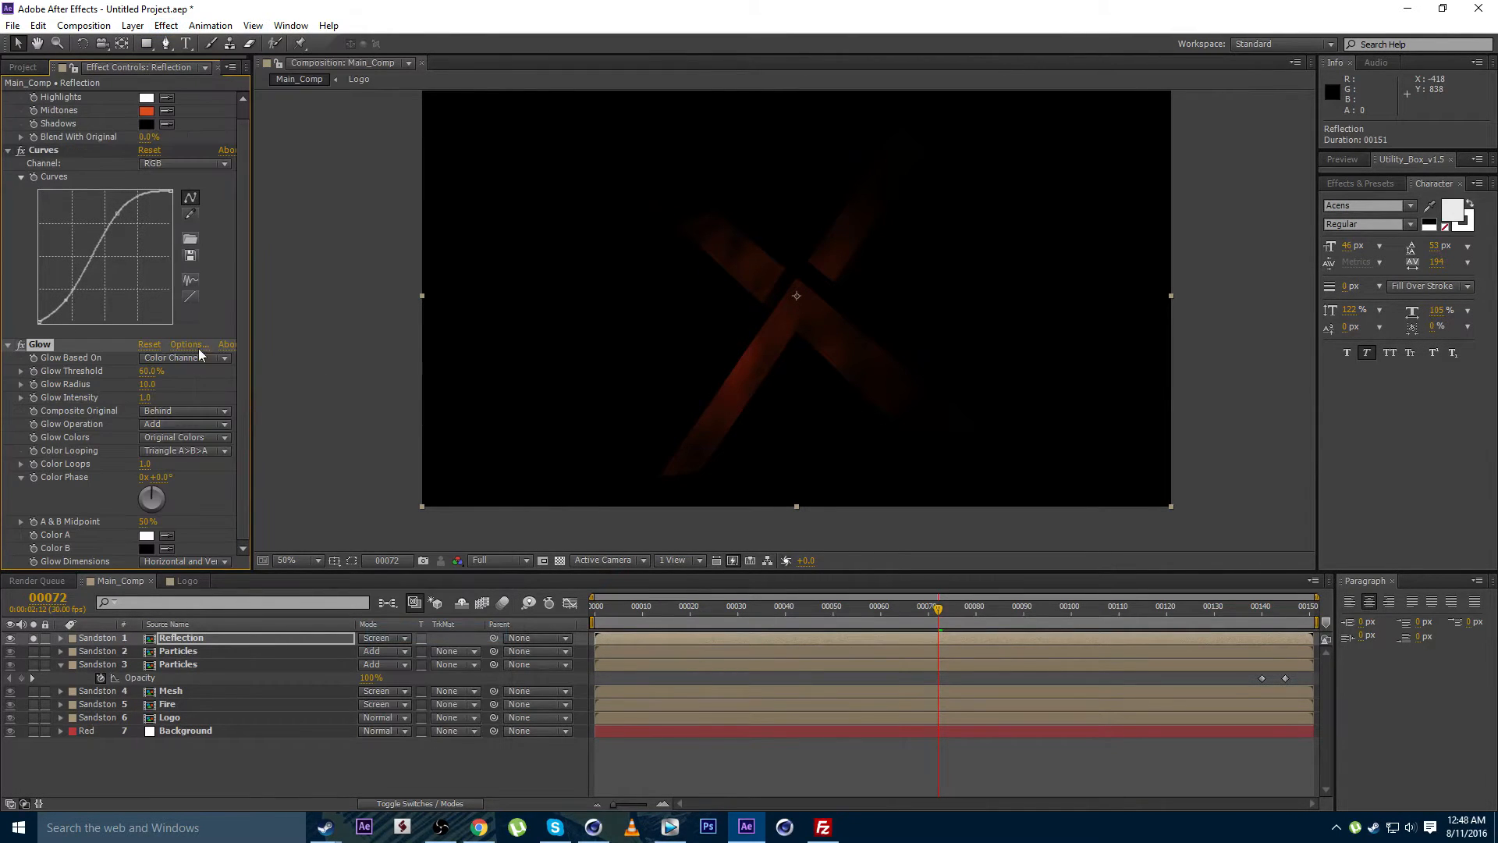
pyautogui.moveTo(151, 372); pyautogui.dragTo(245, 399)
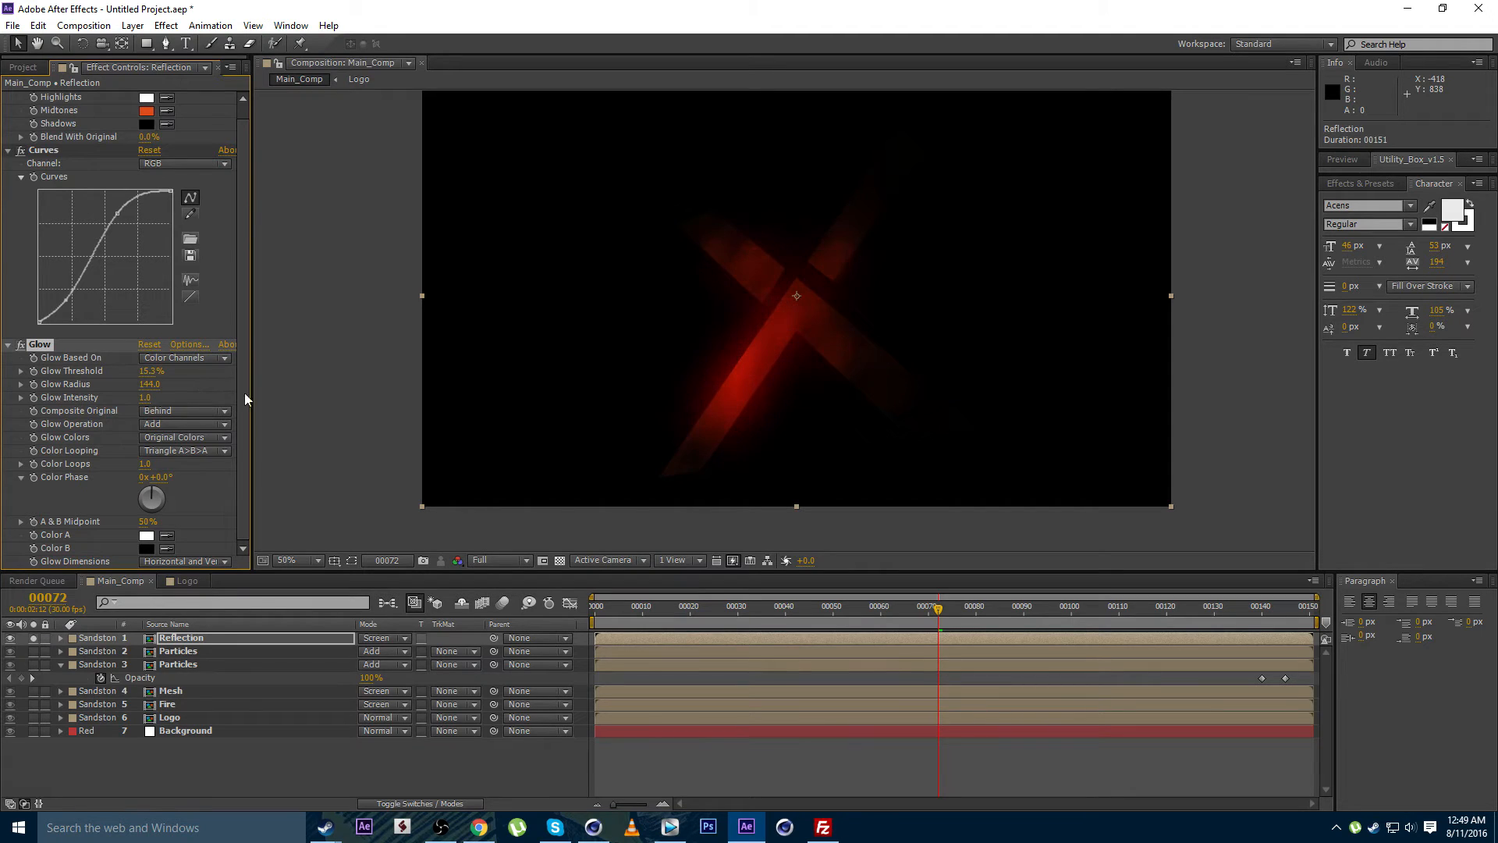
# Unsolo the Reflection layer and inspect its red glow on the logo at frame 77
pyautogui.click(33, 638)
pyautogui.moveTo(907, 629); pyautogui.dragTo(962, 616)
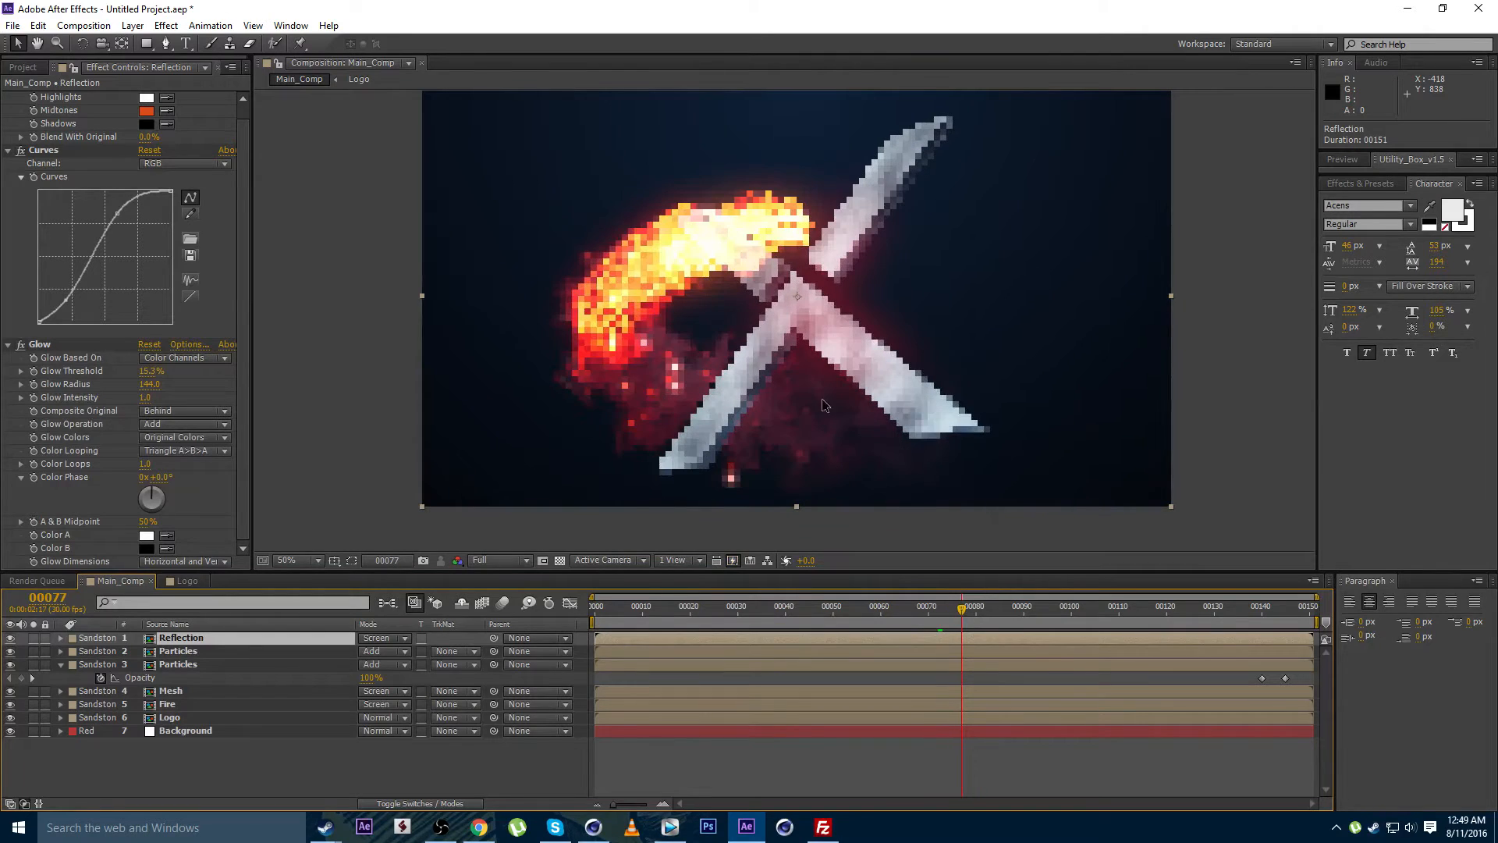
pyautogui.scroll(2, 768, 362)
pyautogui.scroll(-2, 660, 337)
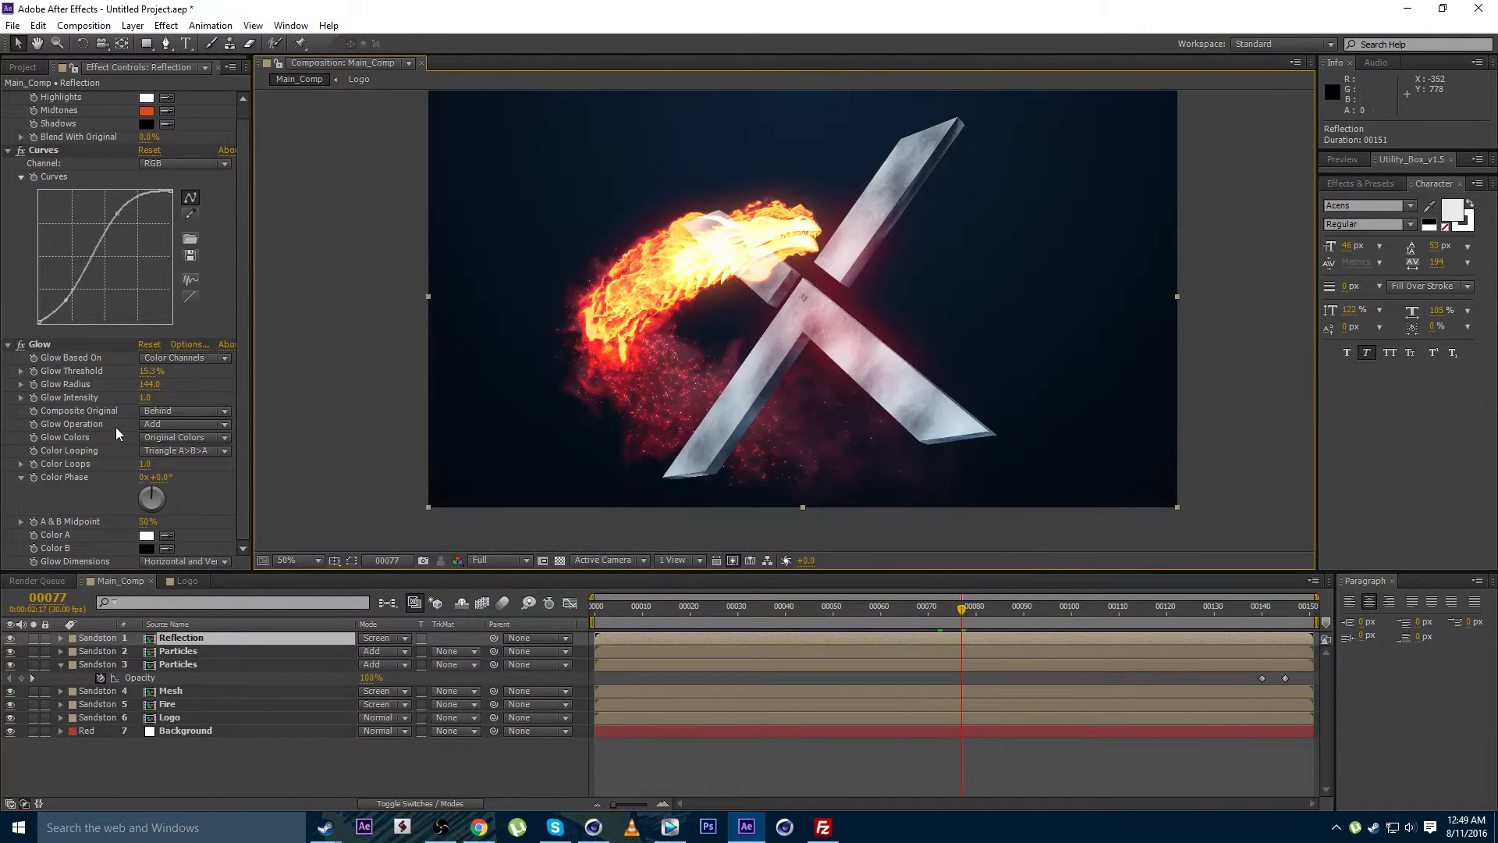
# Raise both points of the Reflection layer's RGB curve to brighten the fire reflection on the logo
pyautogui.scroll(1, 173, 138)
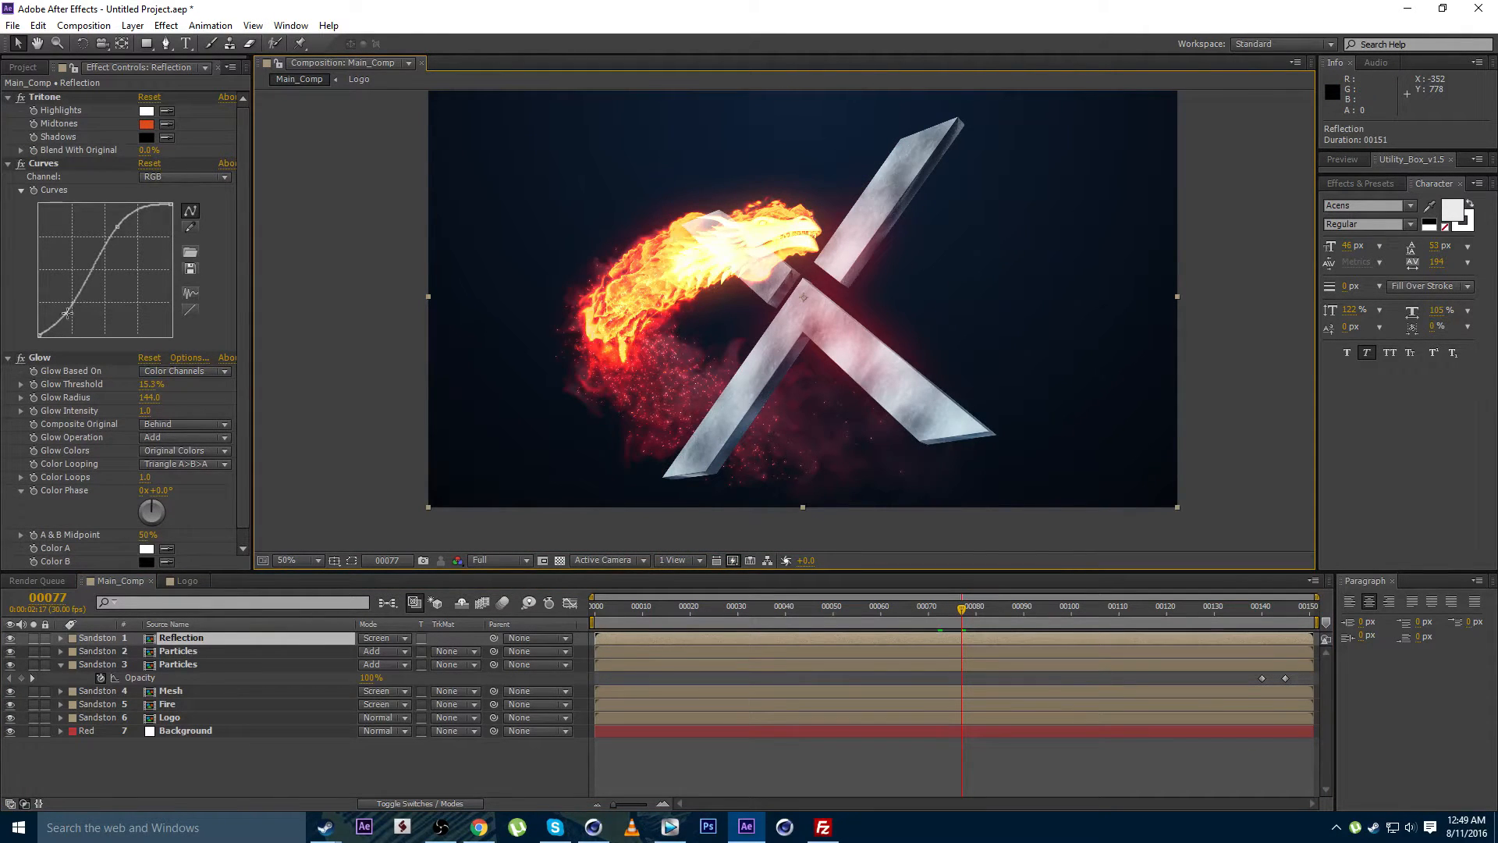
pyautogui.moveTo(68, 313); pyautogui.dragTo(62, 310)
pyautogui.moveTo(117, 227); pyautogui.dragTo(101, 223)
pyautogui.moveTo(61, 309); pyautogui.dragTo(59, 304)
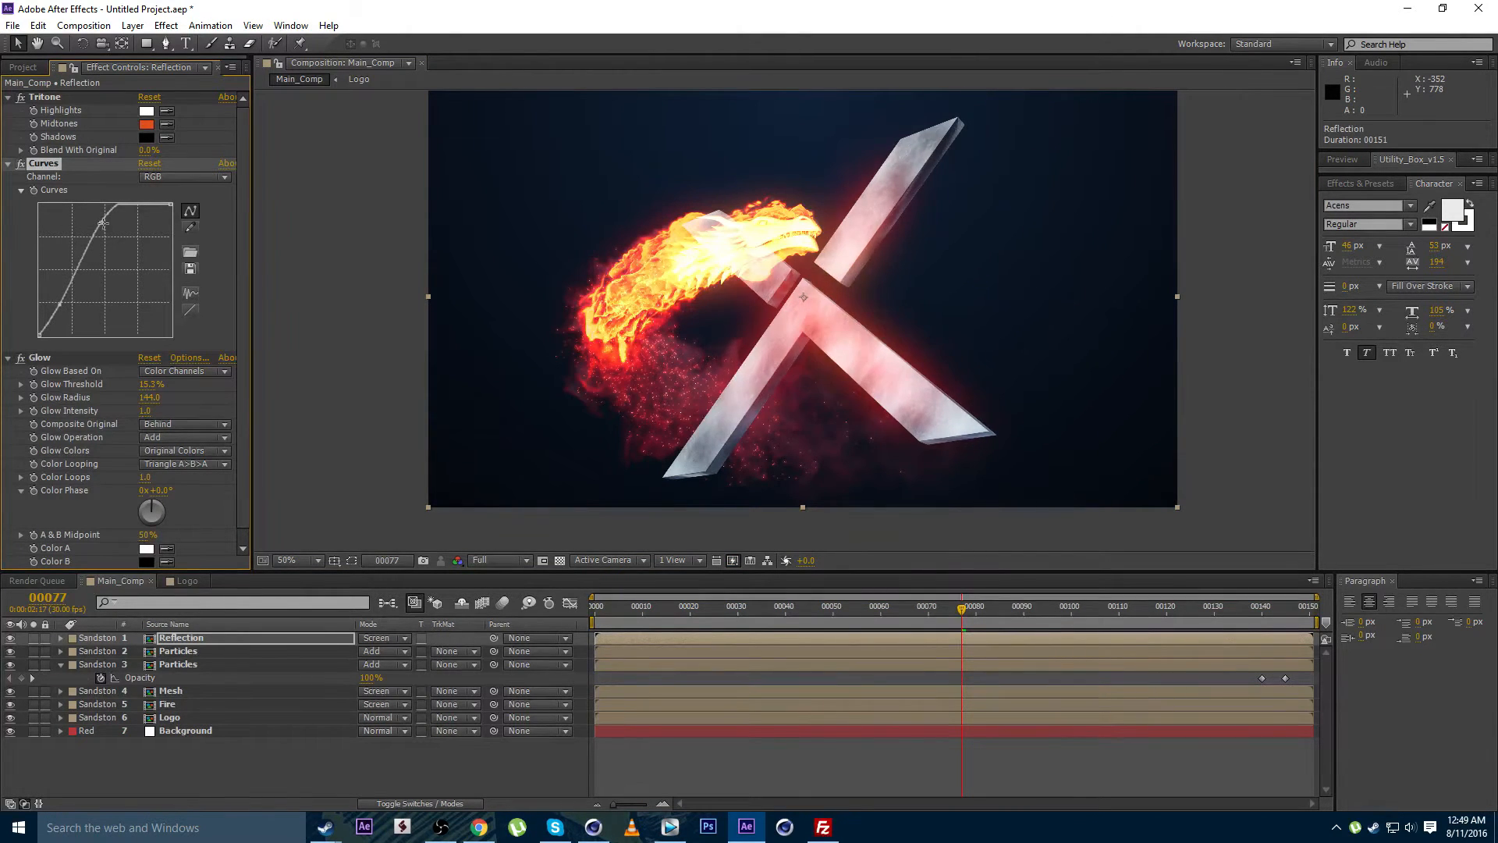
pyautogui.moveTo(103, 223); pyautogui.dragTo(109, 225)
pyautogui.moveTo(59, 304); pyautogui.dragTo(62, 308)
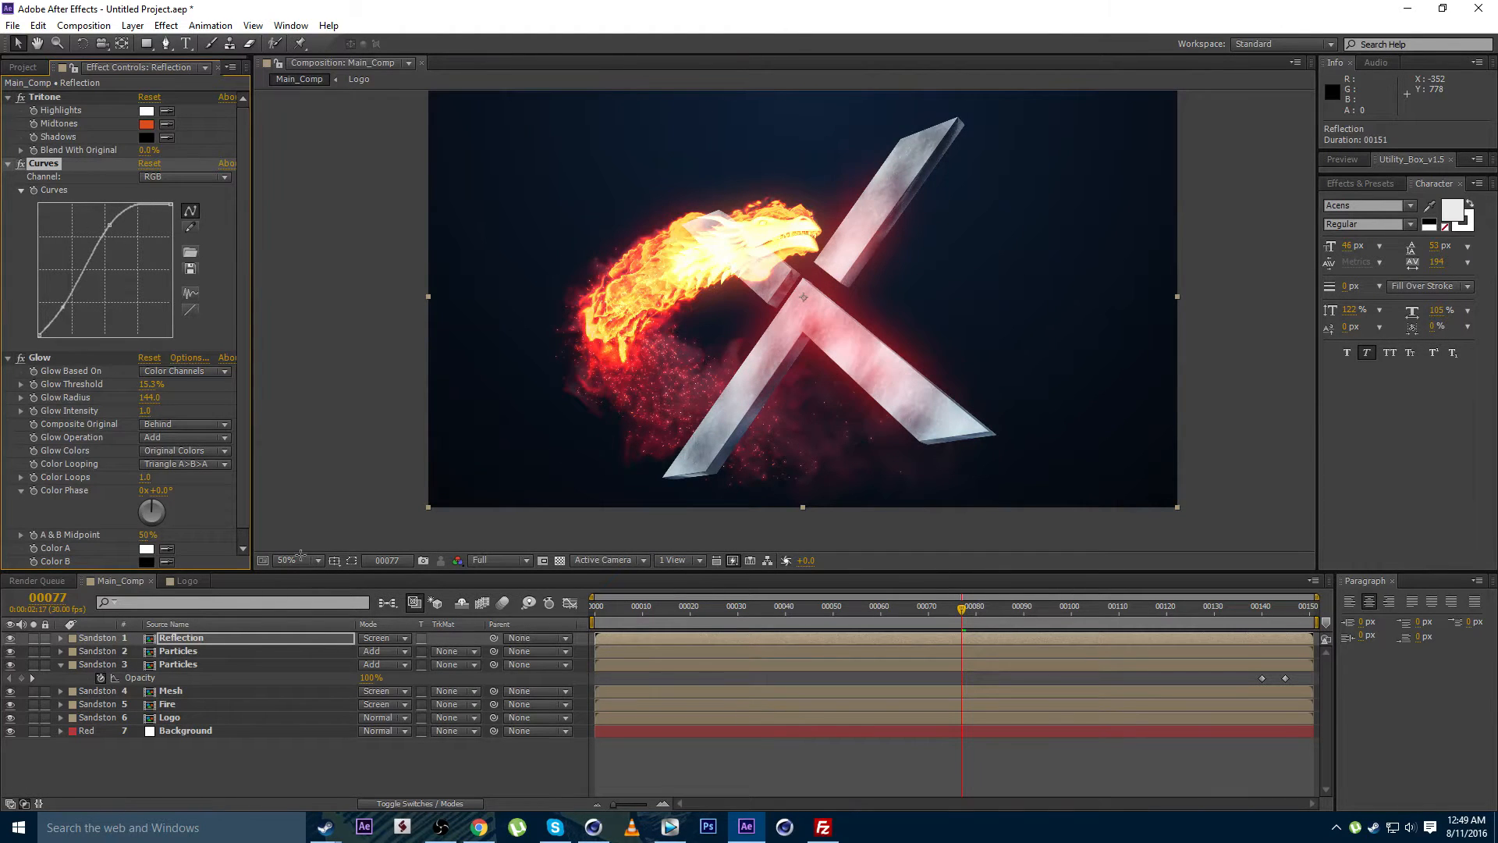
# Set the Reflection layer's blending mode to Add and its Glow Threshold to 12.2%, checking frames further along the timeline
pyautogui.click(398, 639)
pyautogui.click(462, 296)
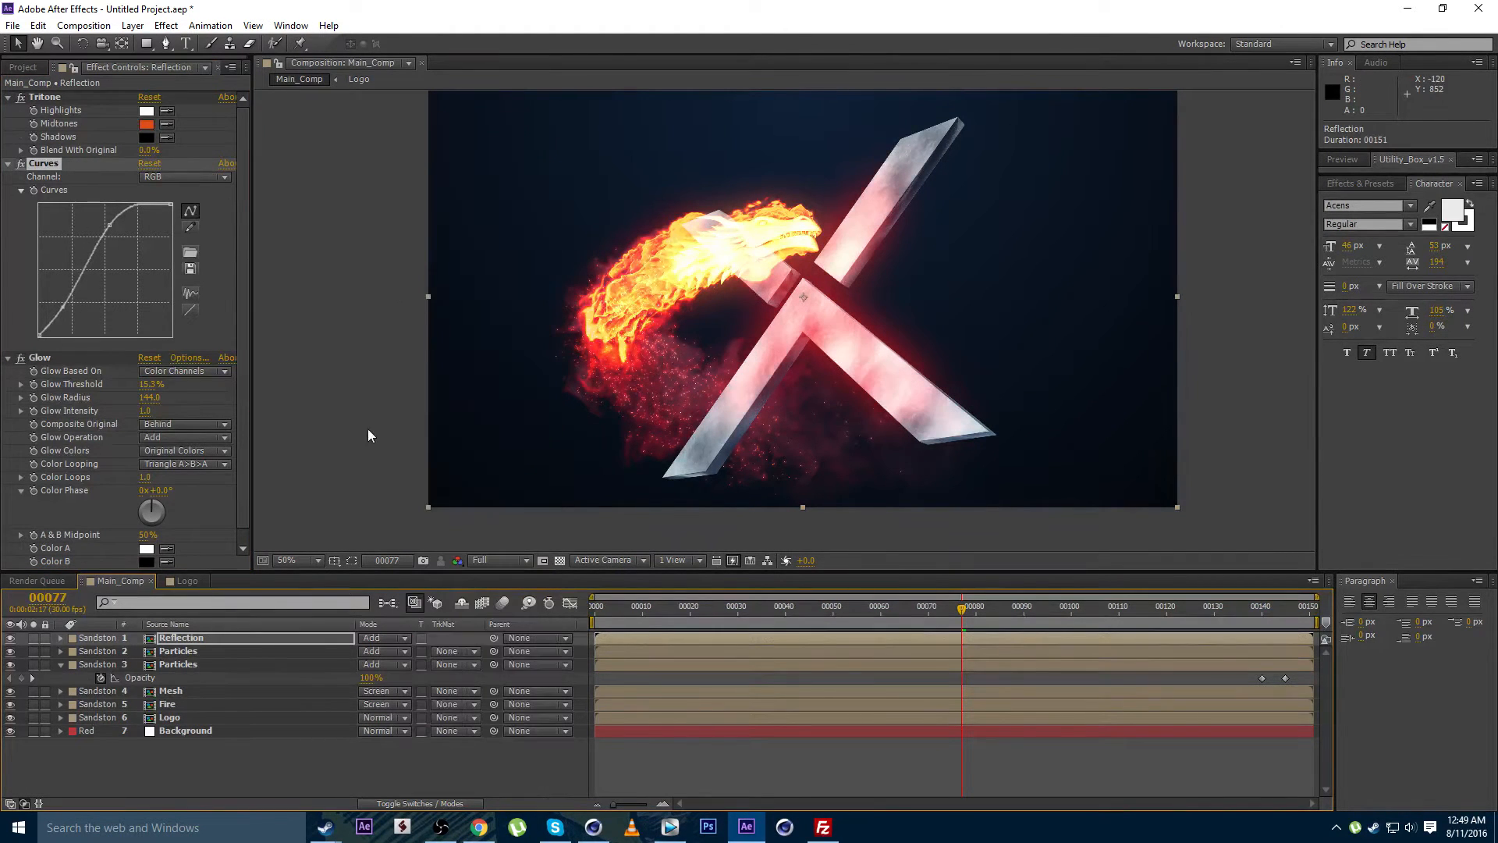
pyautogui.moveTo(150, 384)
pyautogui.mouseDown()
pyautogui.moveTo(135, 384)
pyautogui.moveTo(151, 384)
pyautogui.mouseUp()
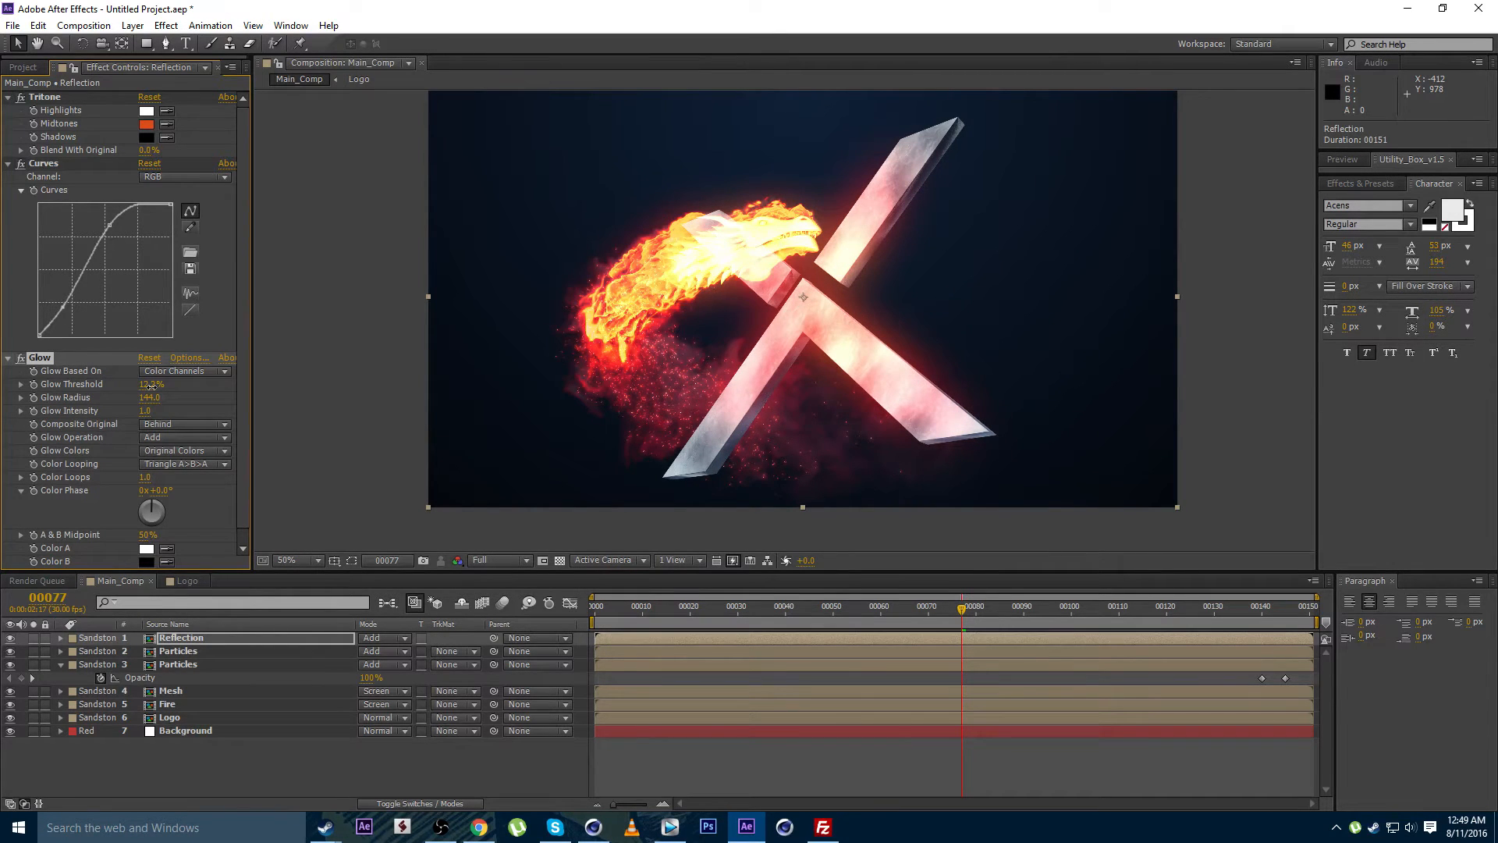
pyautogui.moveTo(961, 607); pyautogui.dragTo(1233, 616)
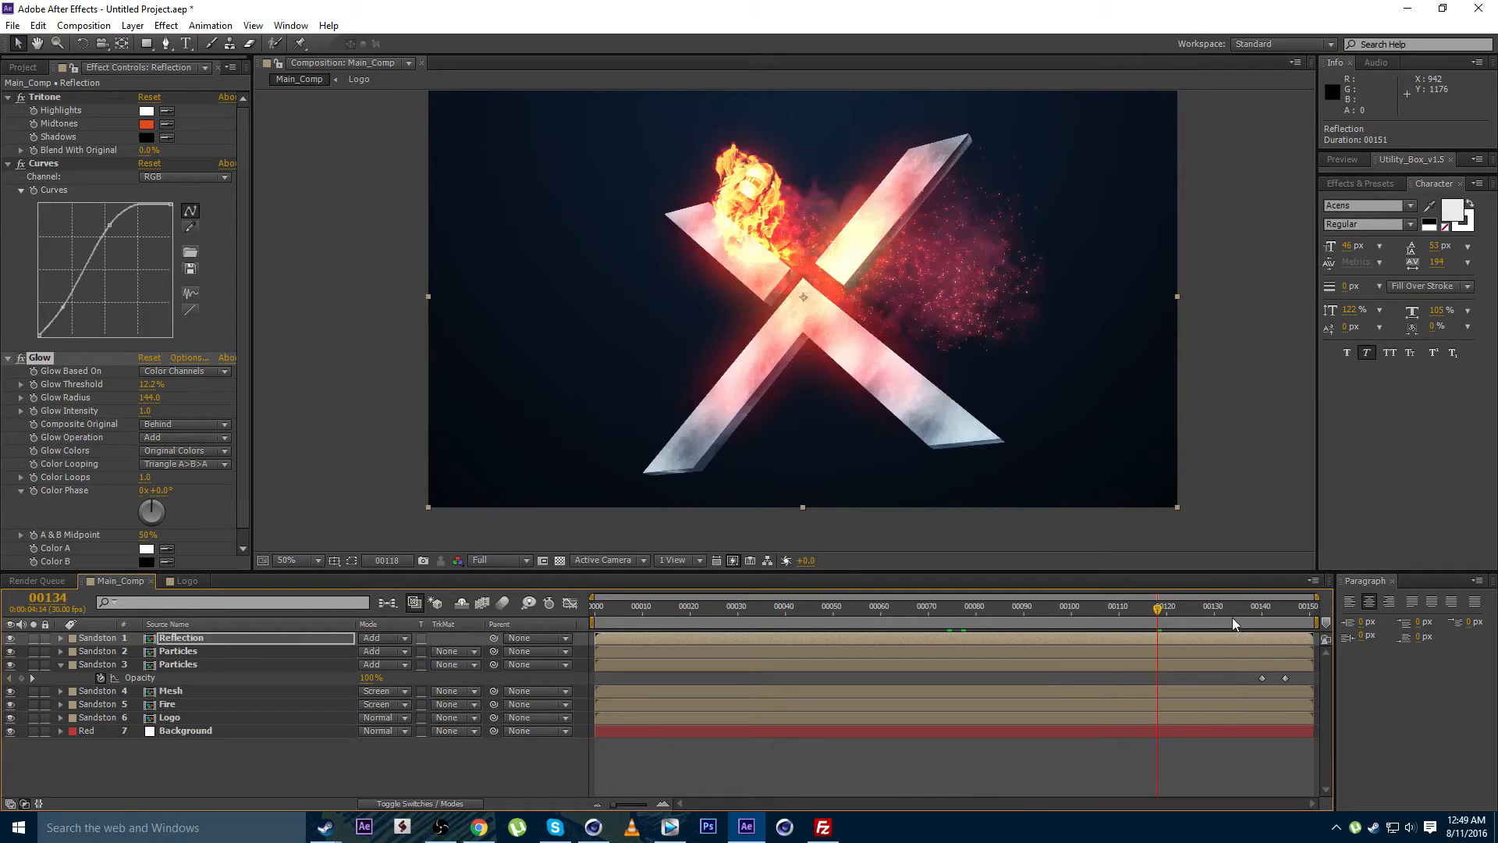
pyautogui.click(1047, 614)
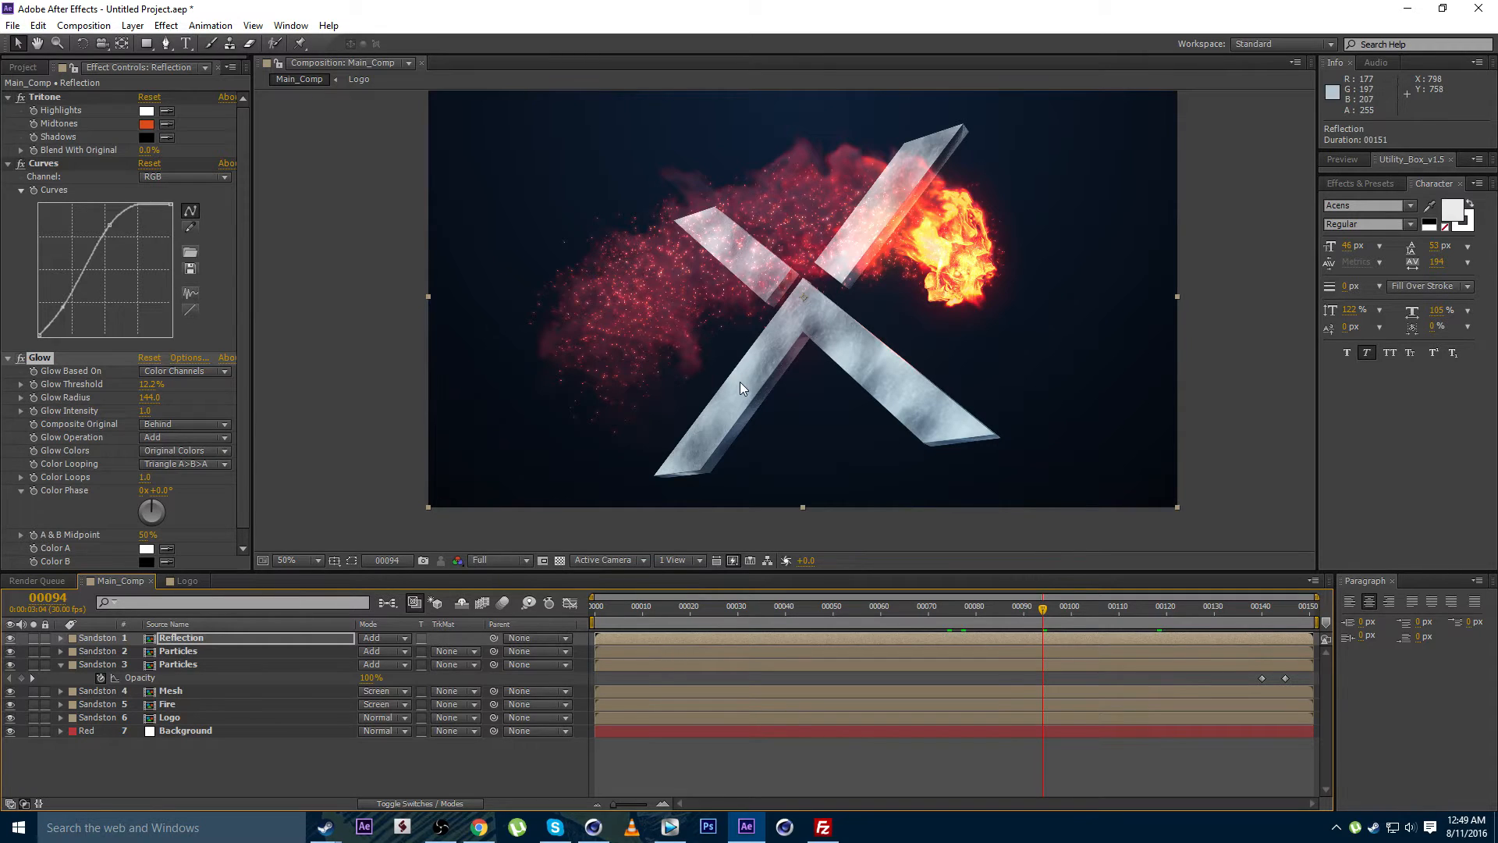
# Create a white 1920 x 1080 solid named Particles in Main_Comp and apply the Trapcode Particular effect to it
pyautogui.click(254, 757)
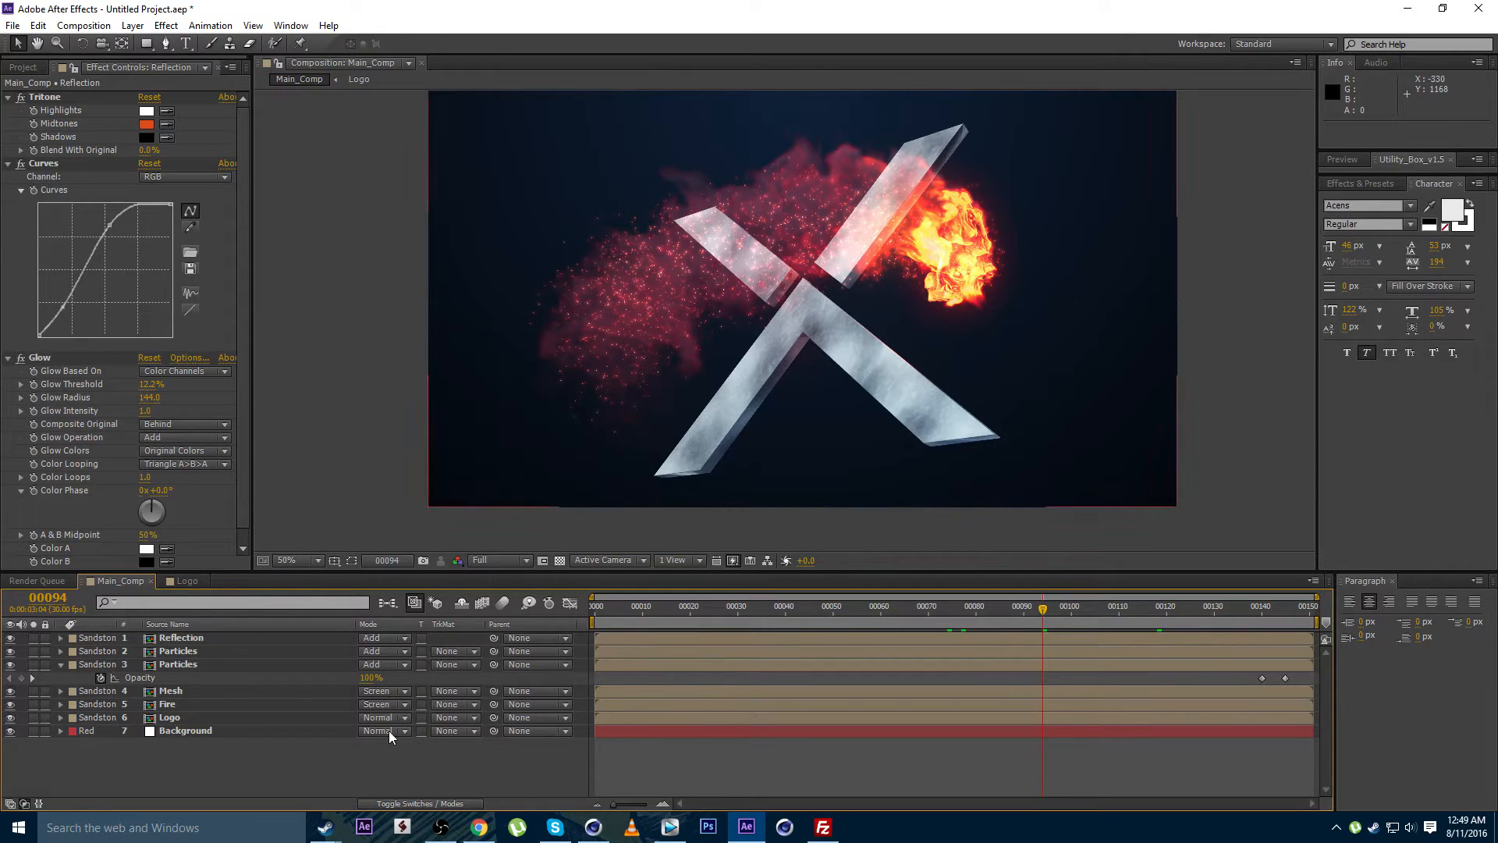
pyautogui.hotkey('ctrl', 'y')
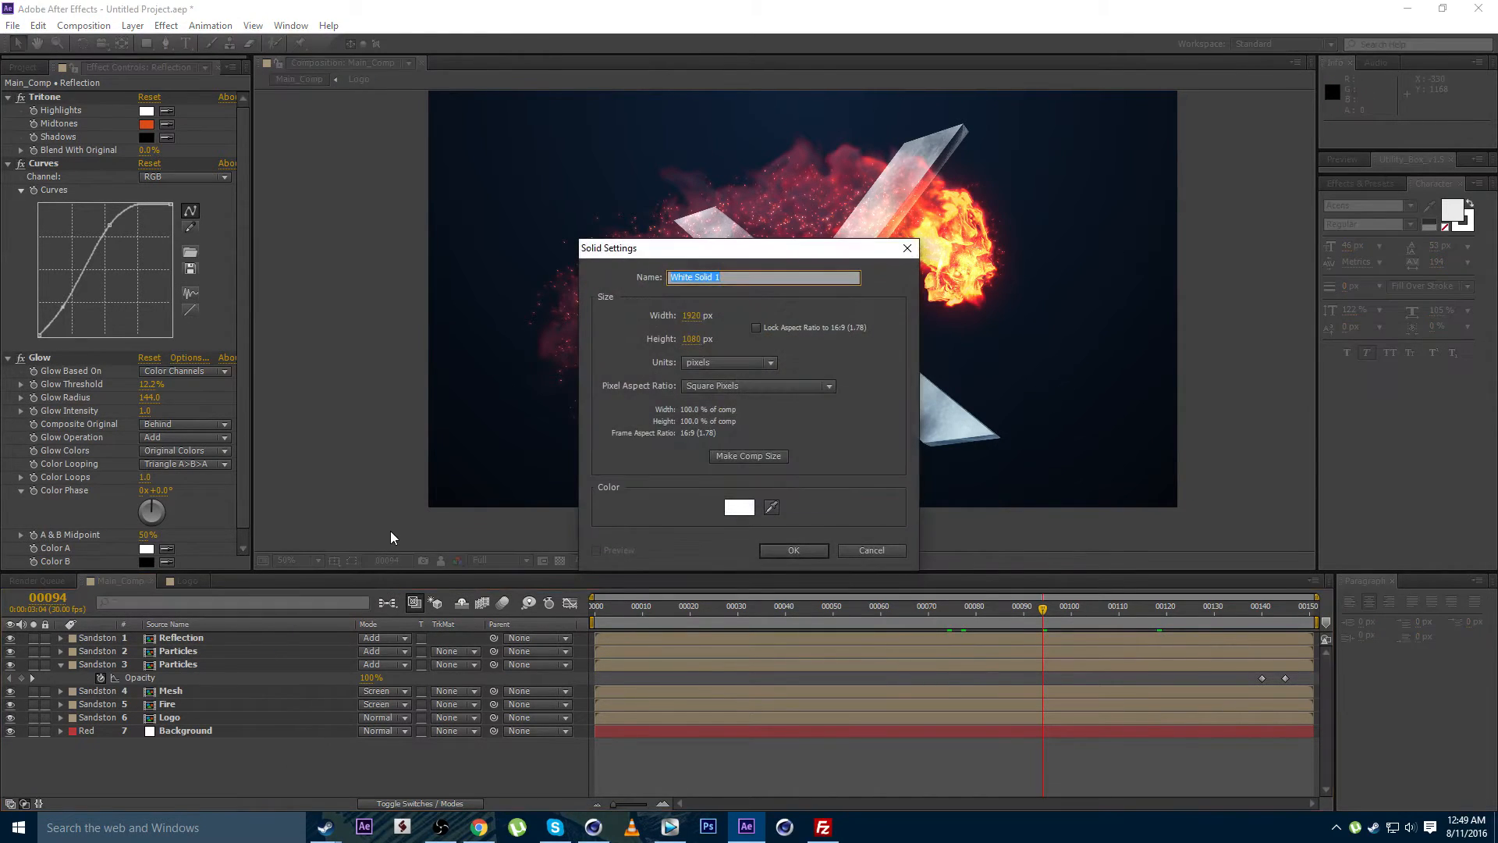
pyautogui.write('Particles')
pyautogui.press('Return')
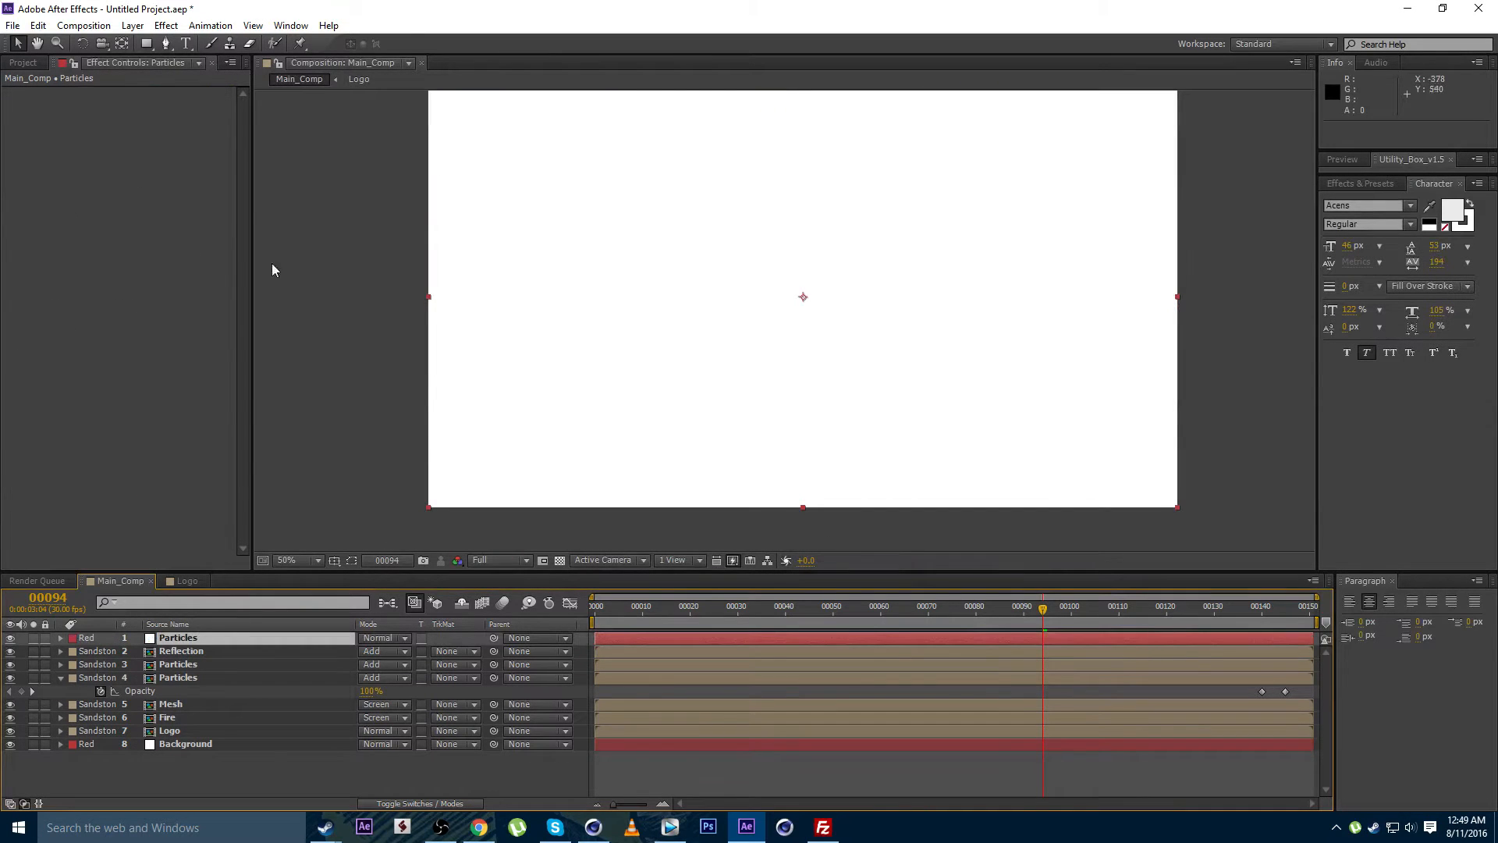
pyautogui.click(177, 28)
pyautogui.moveTo(248, 478)
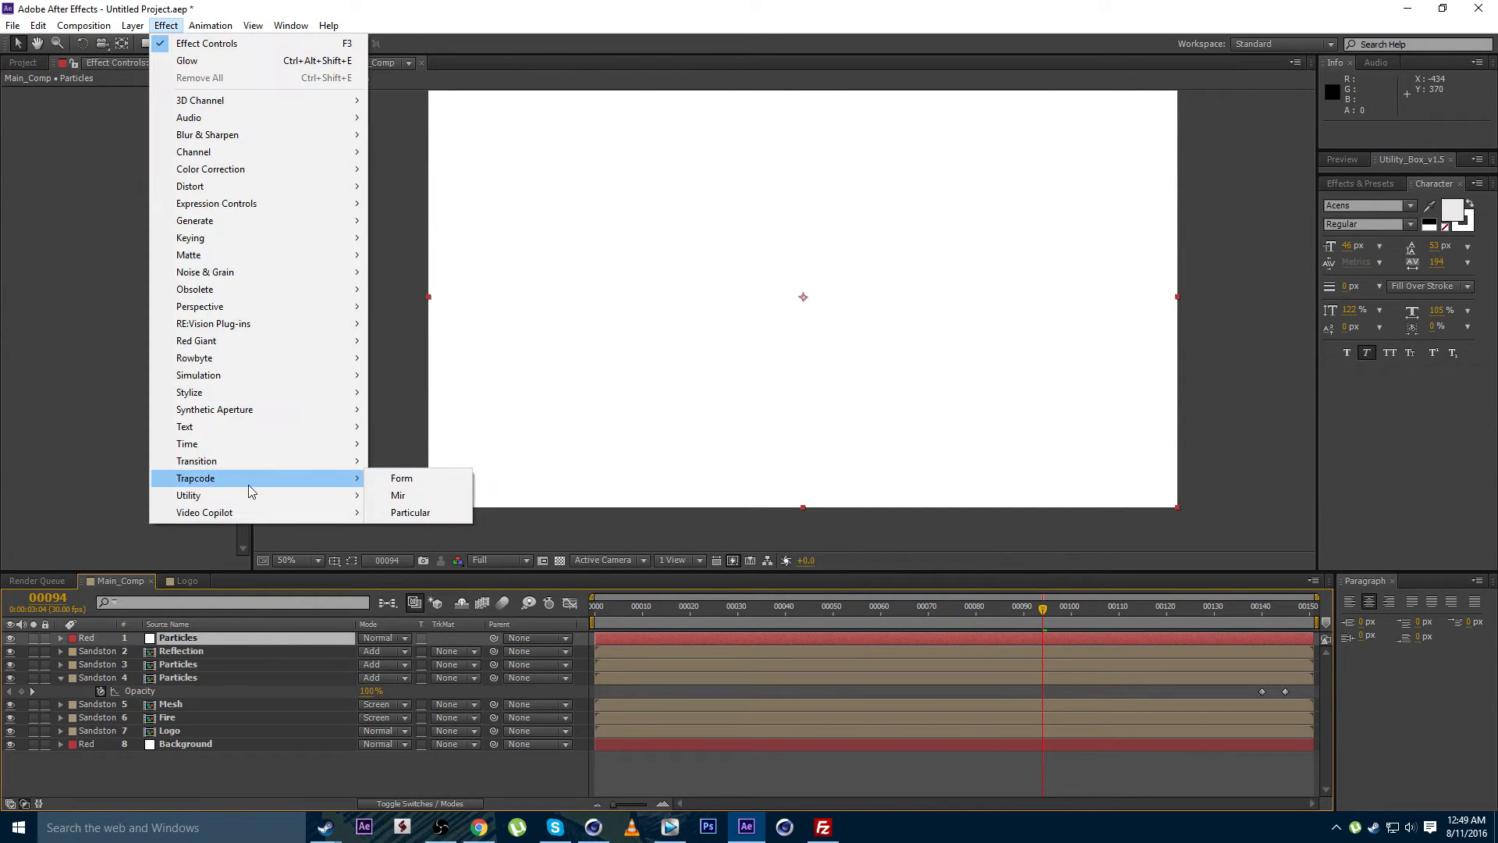
pyautogui.click(402, 512)
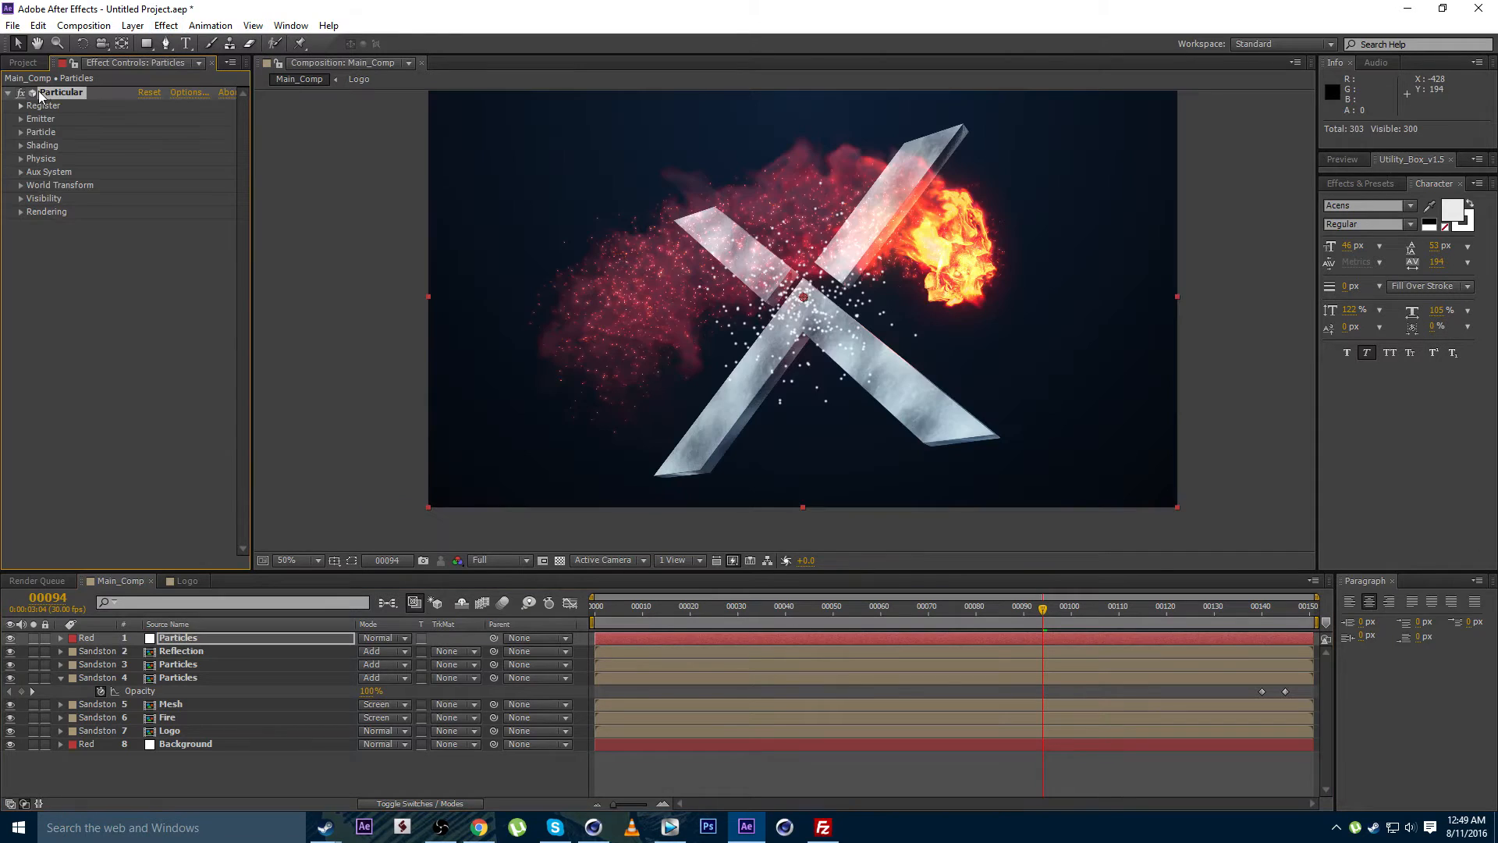
# Set the Particular emitter type to Box
pyautogui.click(21, 119)
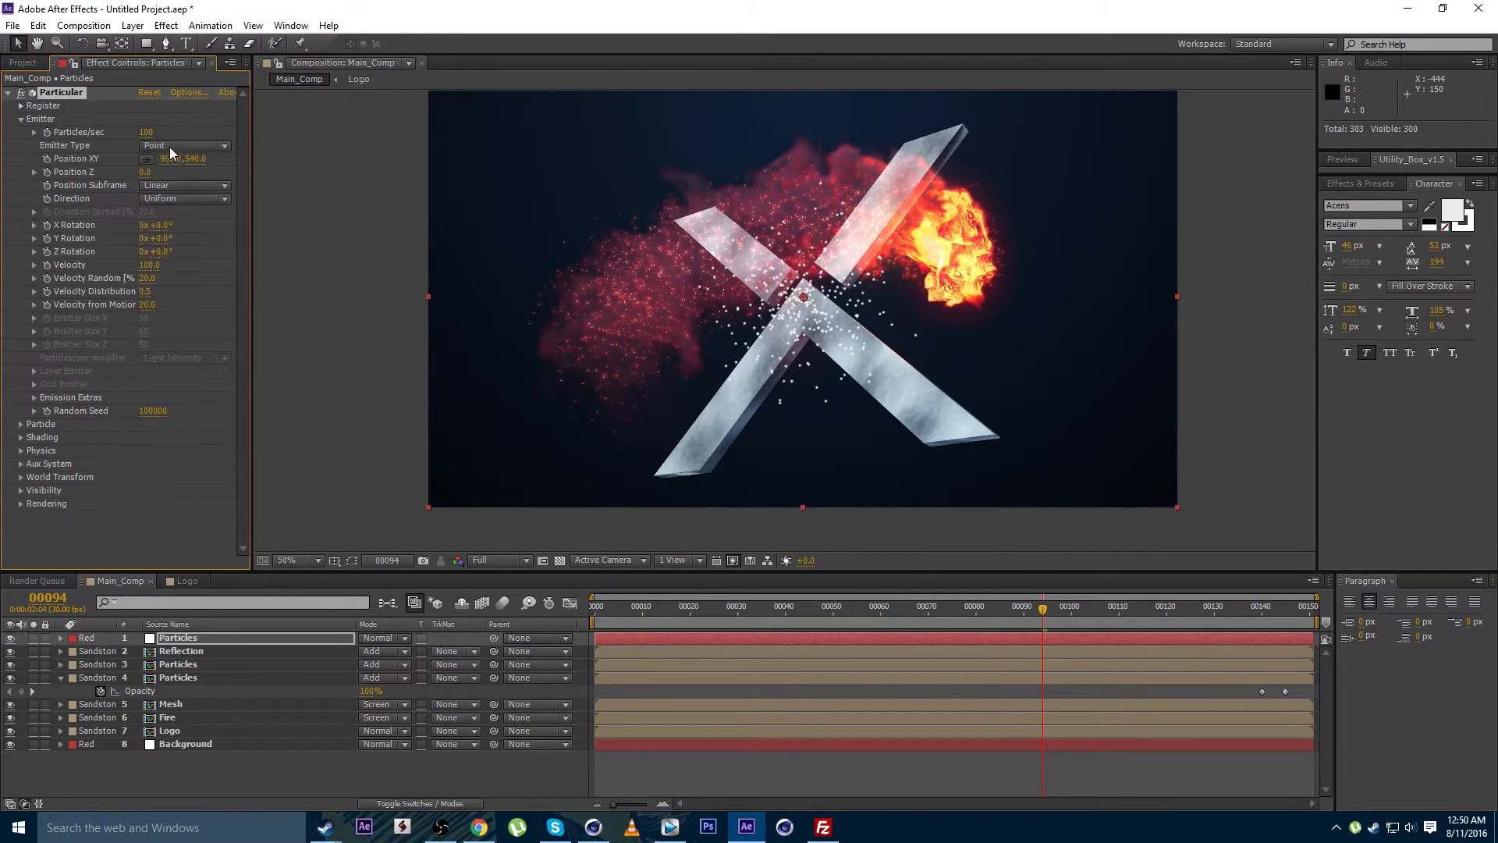
pyautogui.click(170, 147)
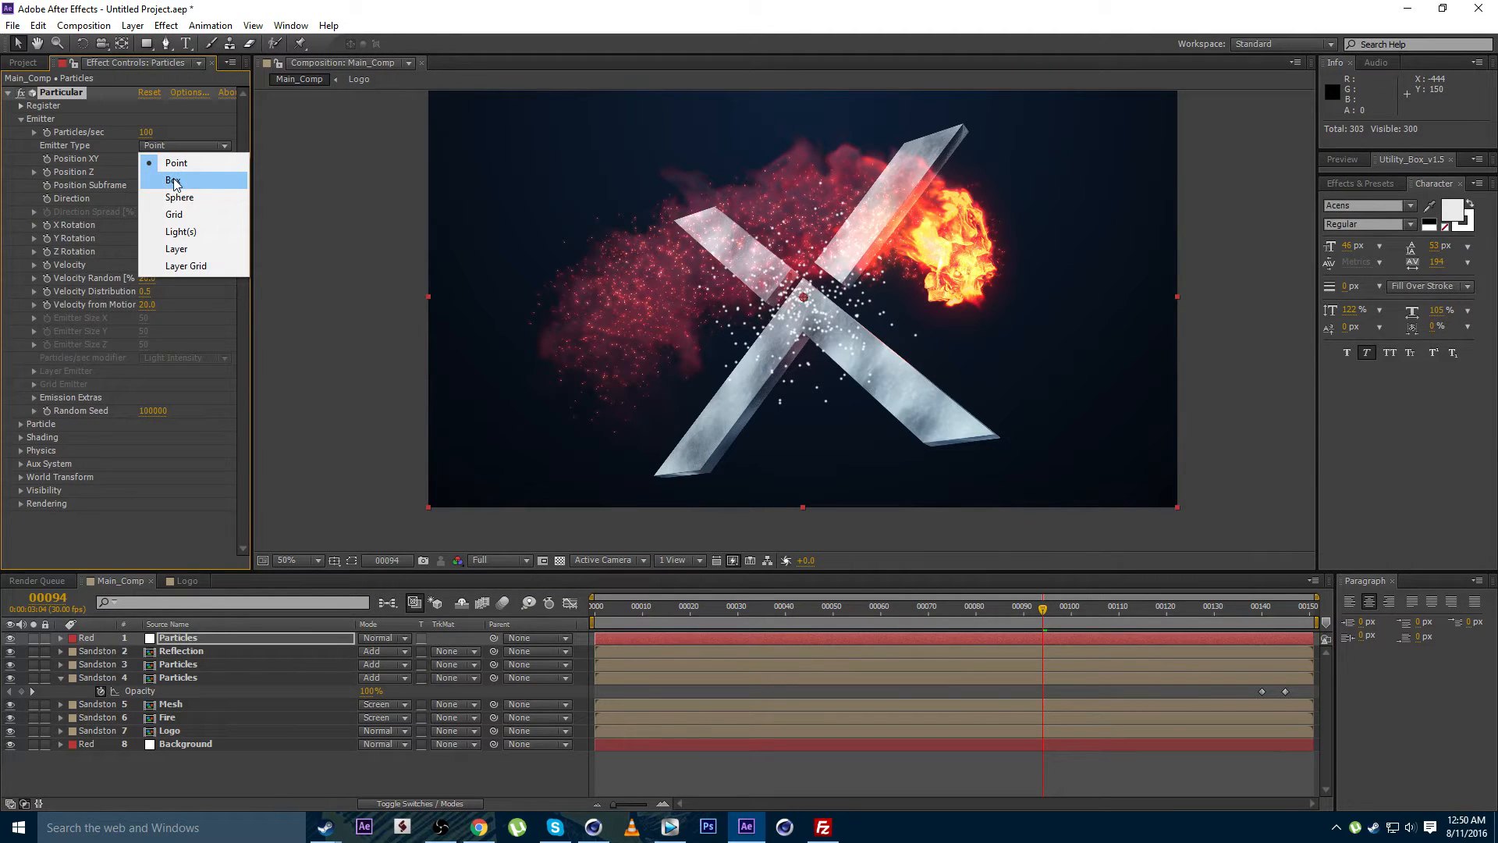
pyautogui.click(174, 182)
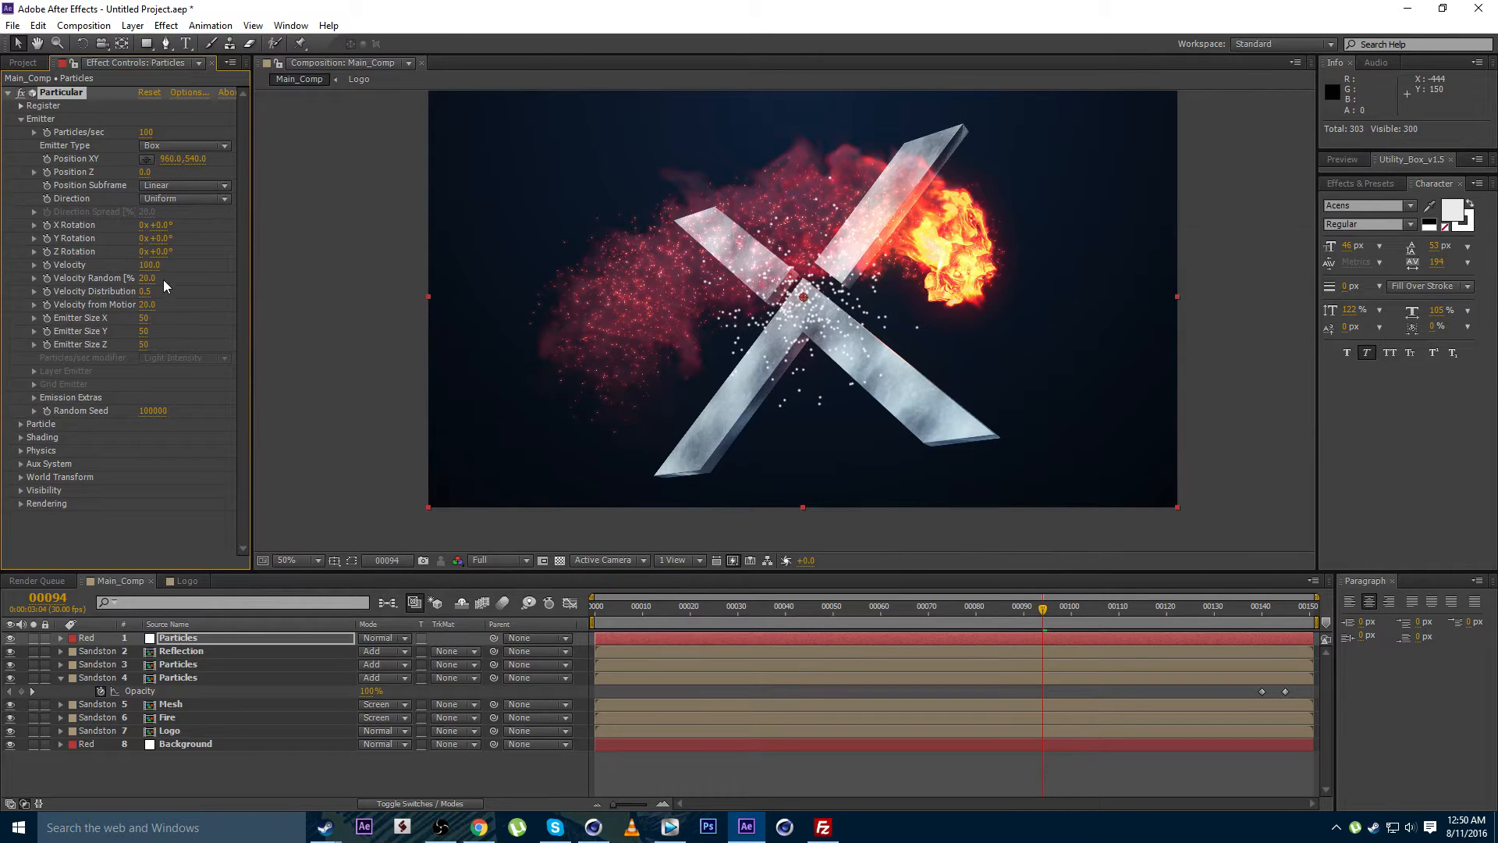
# Set the emitter's Velocity, Velocity Random, Velocity Distribution and Velocity from Motion all to 0
pyautogui.click(145, 266)
pyautogui.write('0')
pyautogui.click(148, 279)
pyautogui.write('0')
pyautogui.press('Return')
pyautogui.click(148, 292)
pyautogui.write('0')
pyautogui.click(150, 305)
pyautogui.write('0')
pyautogui.press('Return')
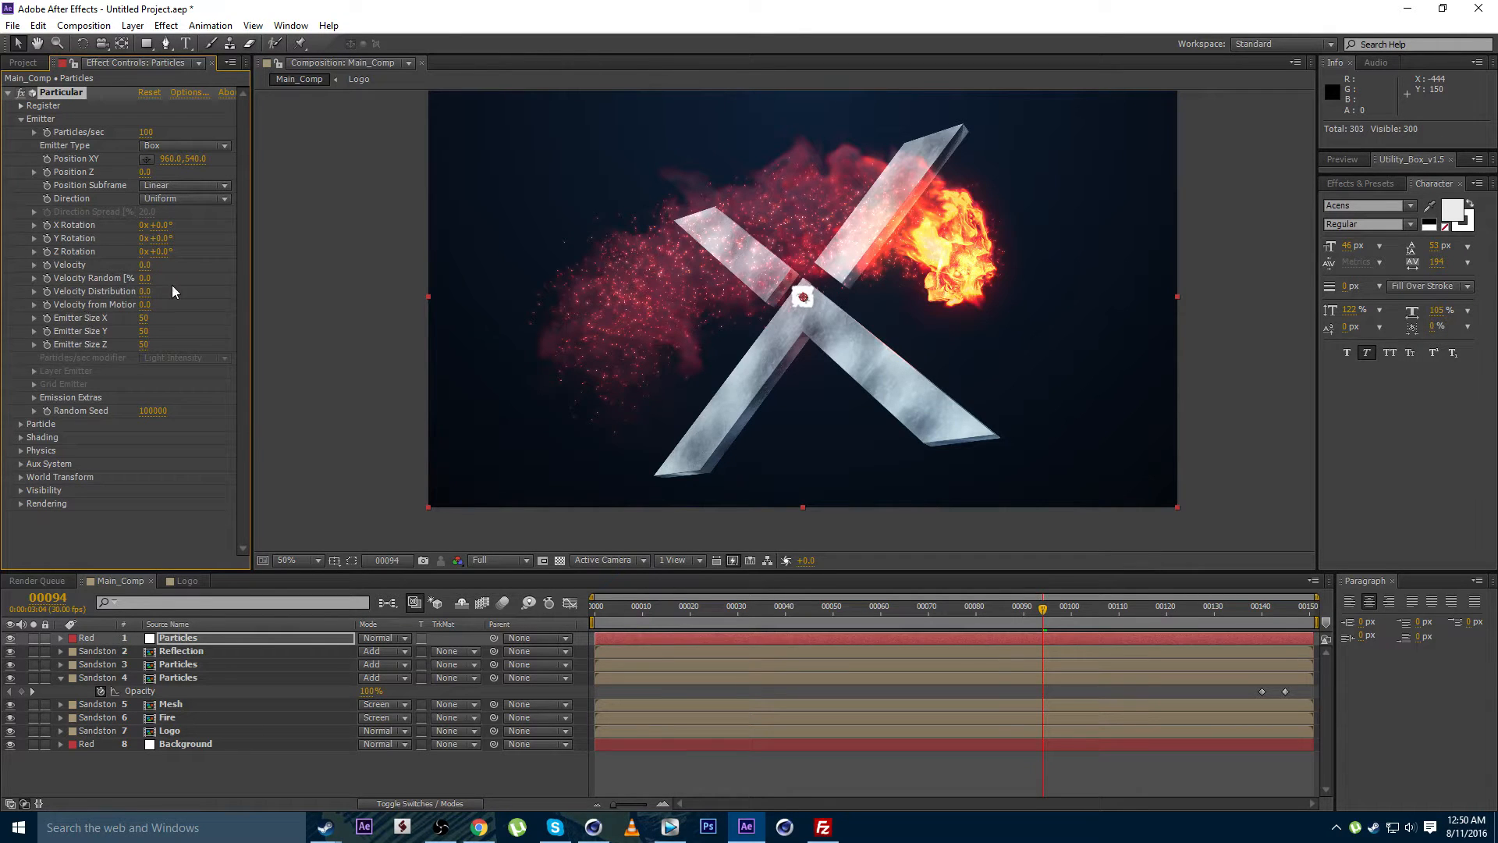
# Enlarge the emitter to size X 1860, Y 1140 and Z 3740, checking the spread at frame 98
pyautogui.moveTo(145, 318); pyautogui.dragTo(390, 345)
pyautogui.moveTo(1025, 599); pyautogui.dragTo(1062, 610)
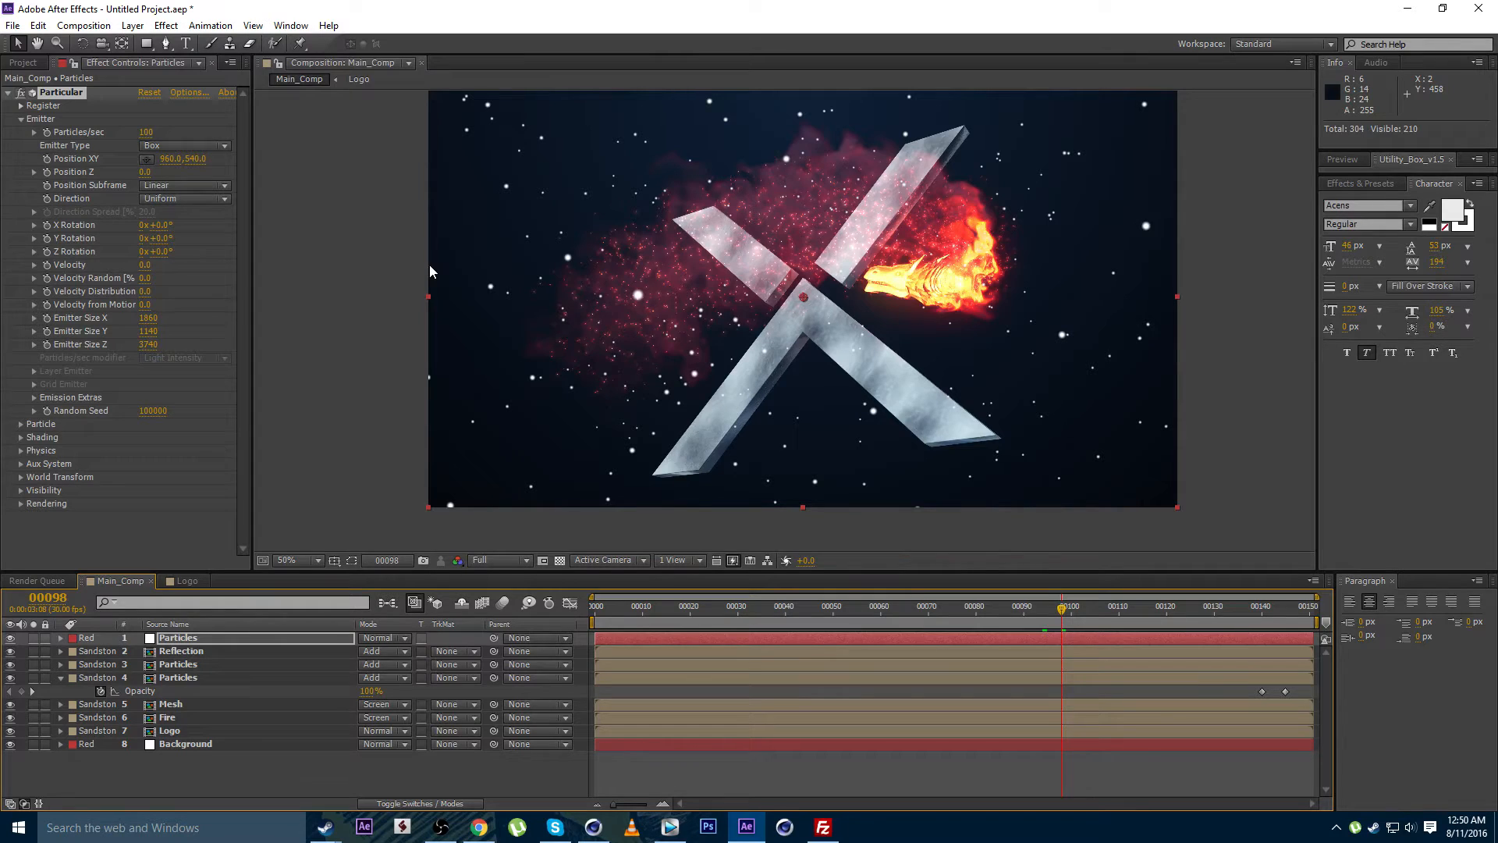
pyautogui.moveTo(746, 264); pyautogui.dragTo(730, 282)
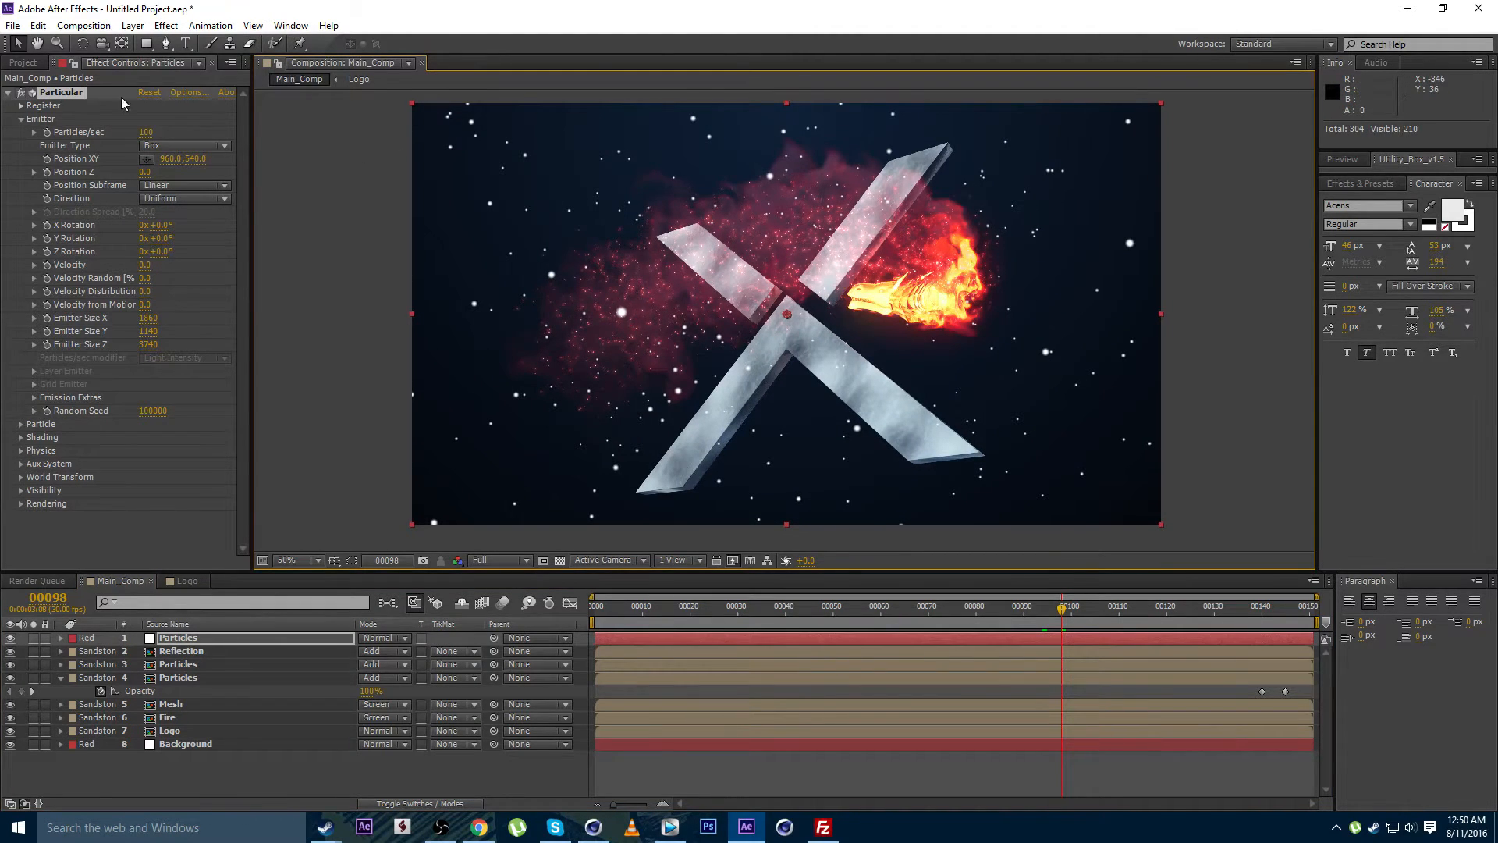
# Switch to Cinema 4D and examine how to save the compositing project file for After Effects from the Render Settings
pyautogui.click(36, 64)
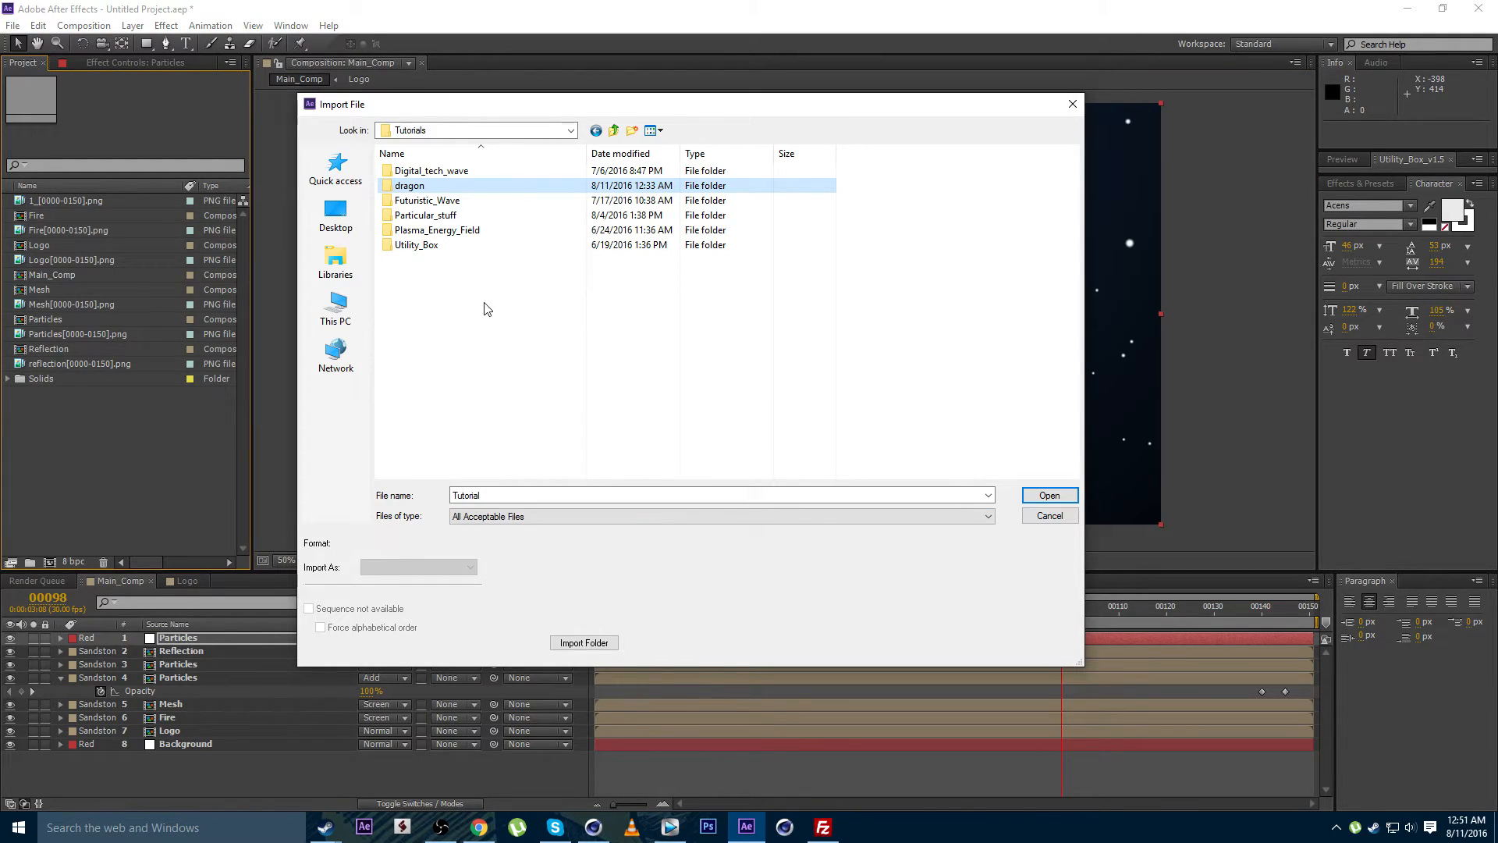
pyautogui.click(593, 827)
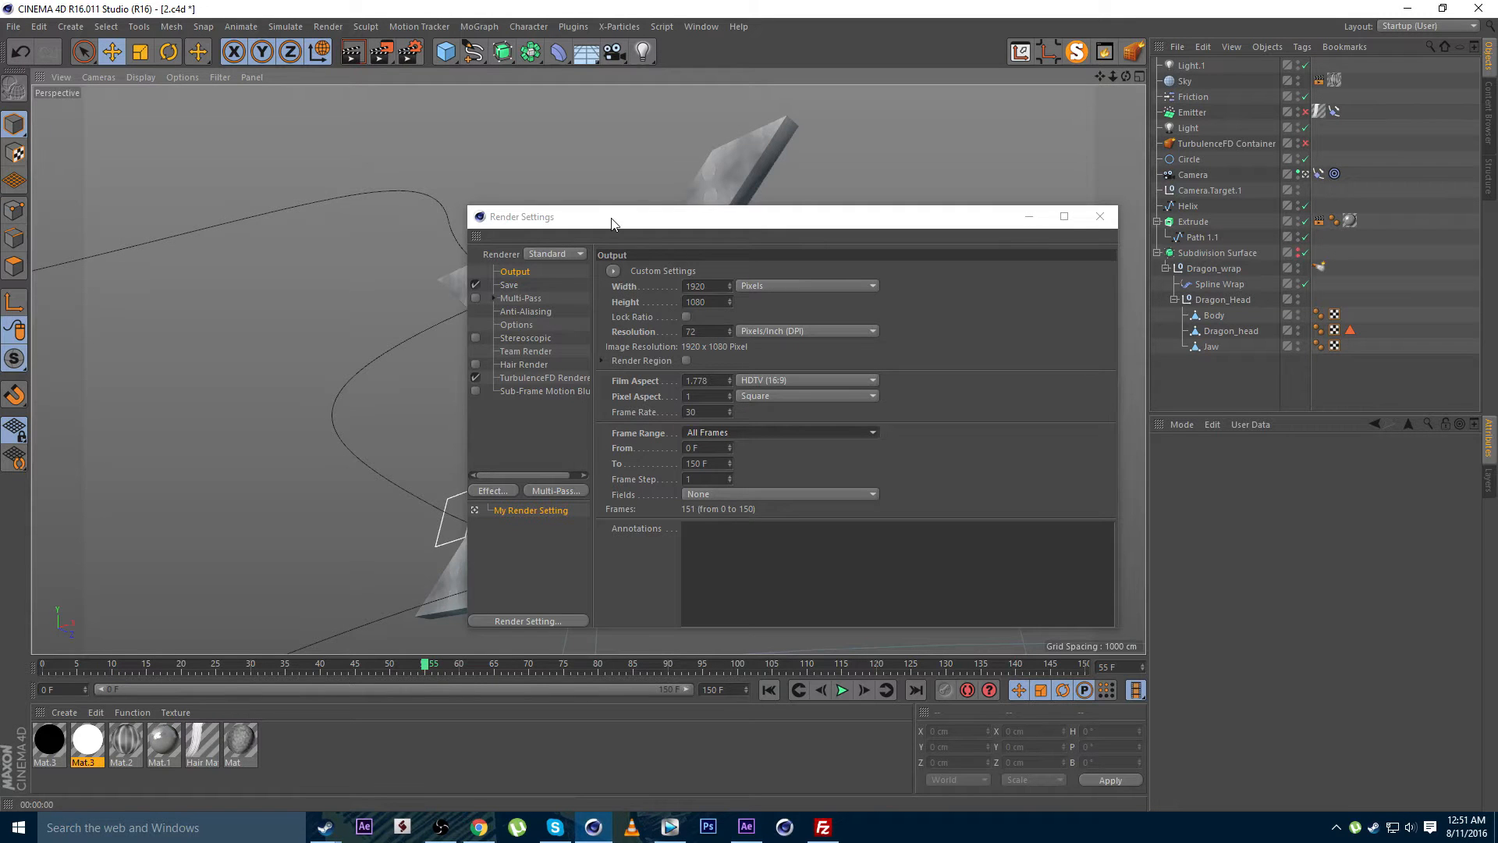
pyautogui.moveTo(613, 225); pyautogui.dragTo(557, 207)
pyautogui.click(457, 270)
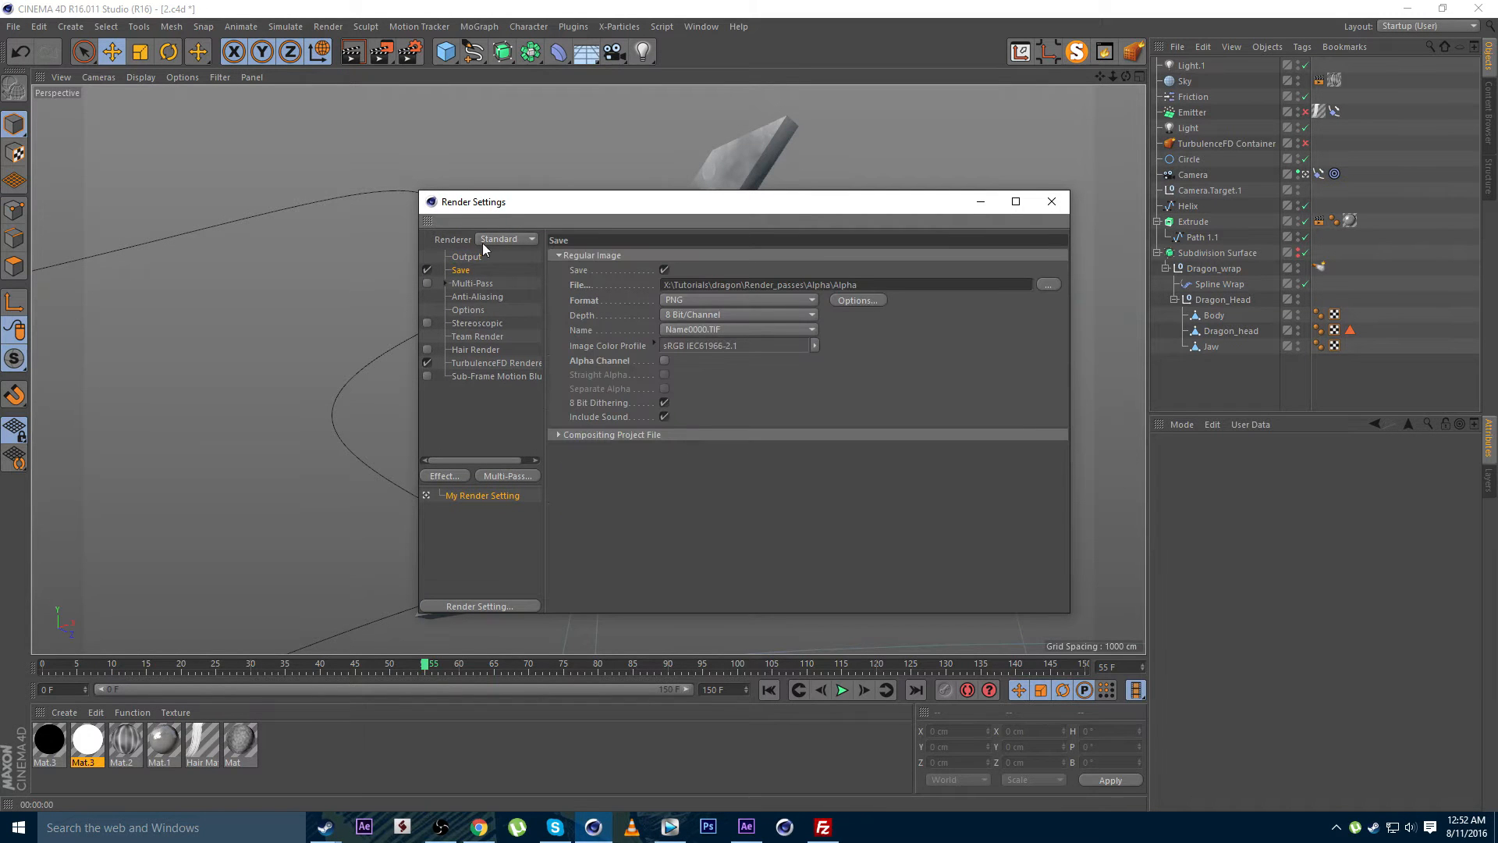
pyautogui.click(660, 442)
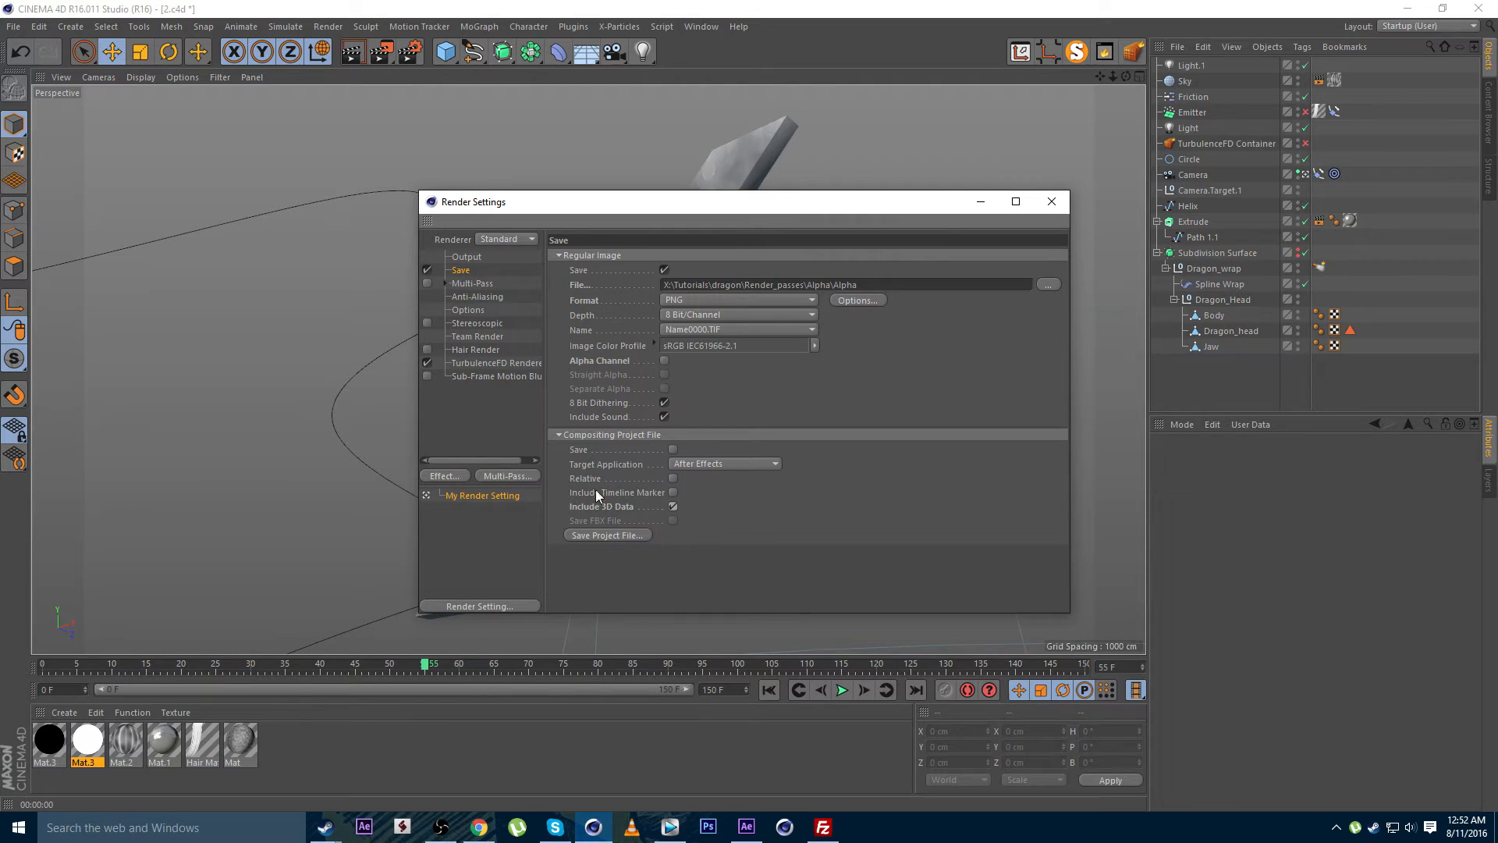
pyautogui.click(608, 535)
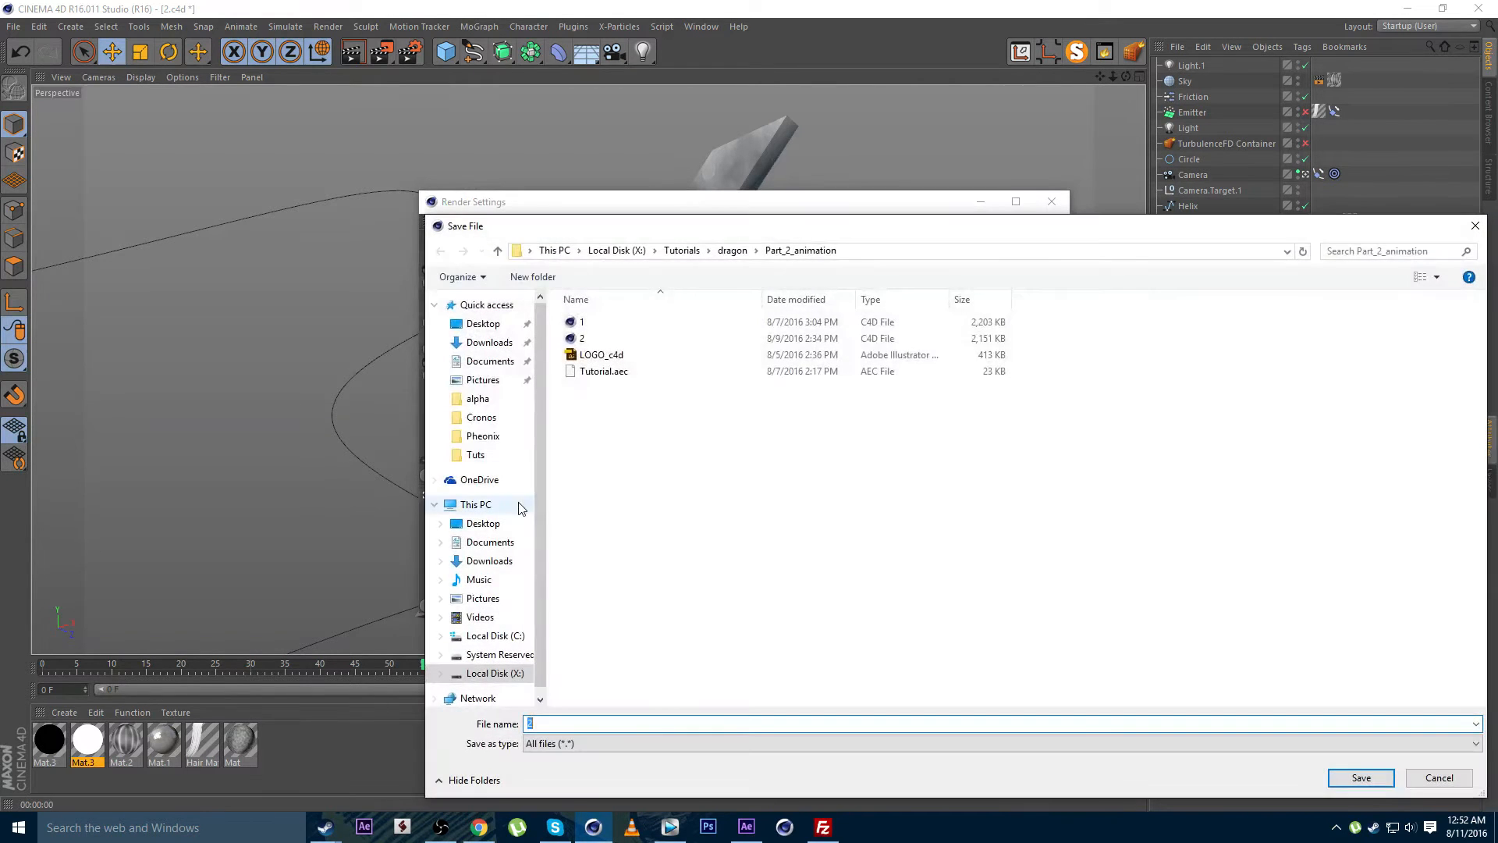
pyautogui.press('Escape')
# Switch back to After Effects and import Tutorial.aec from the Part_2_animation folder
pyautogui.click(746, 824)
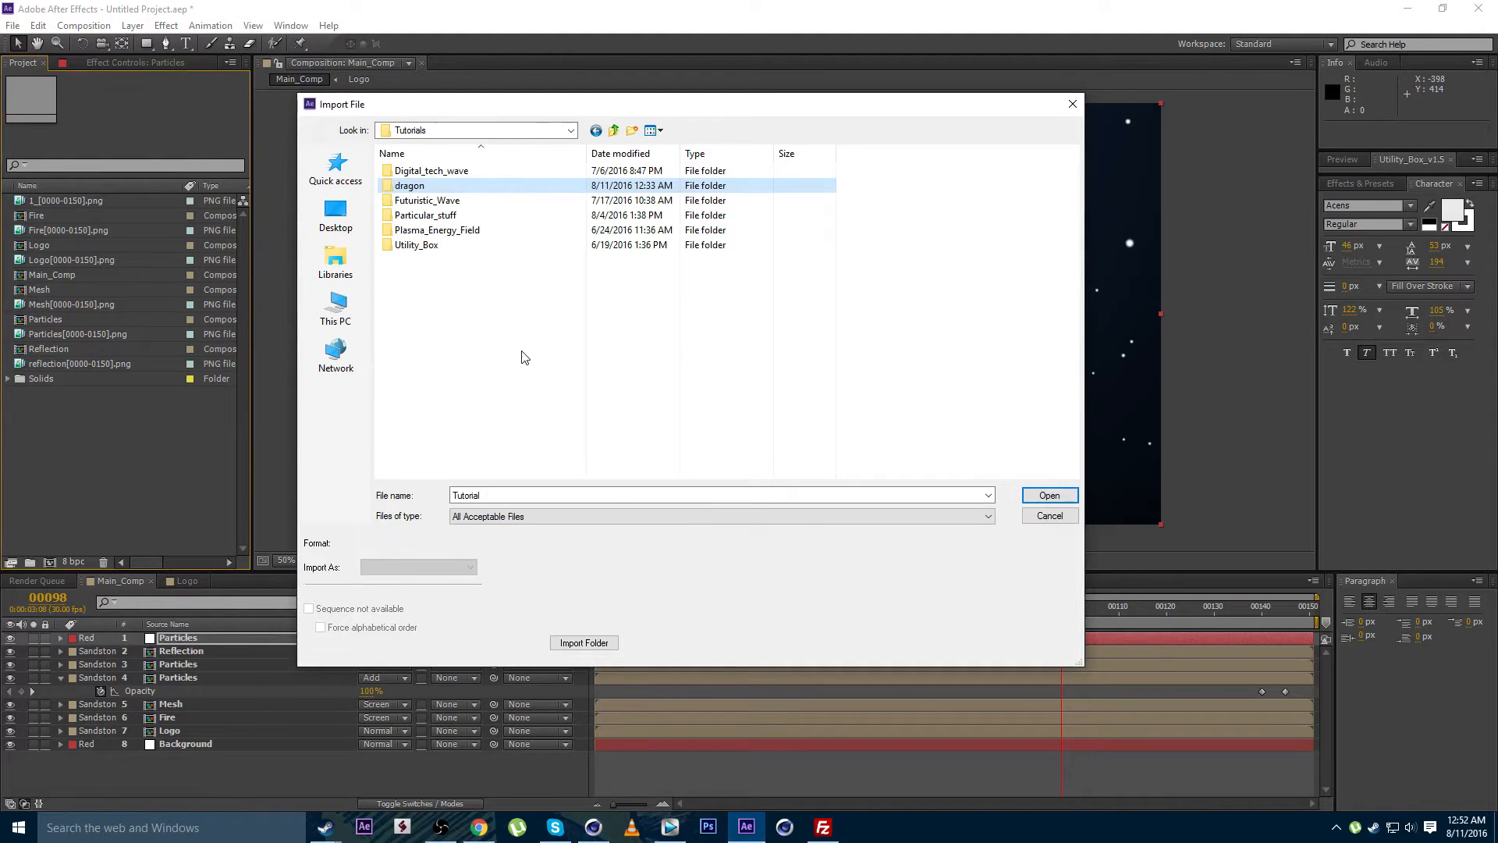
pyautogui.doubleClick(434, 216)
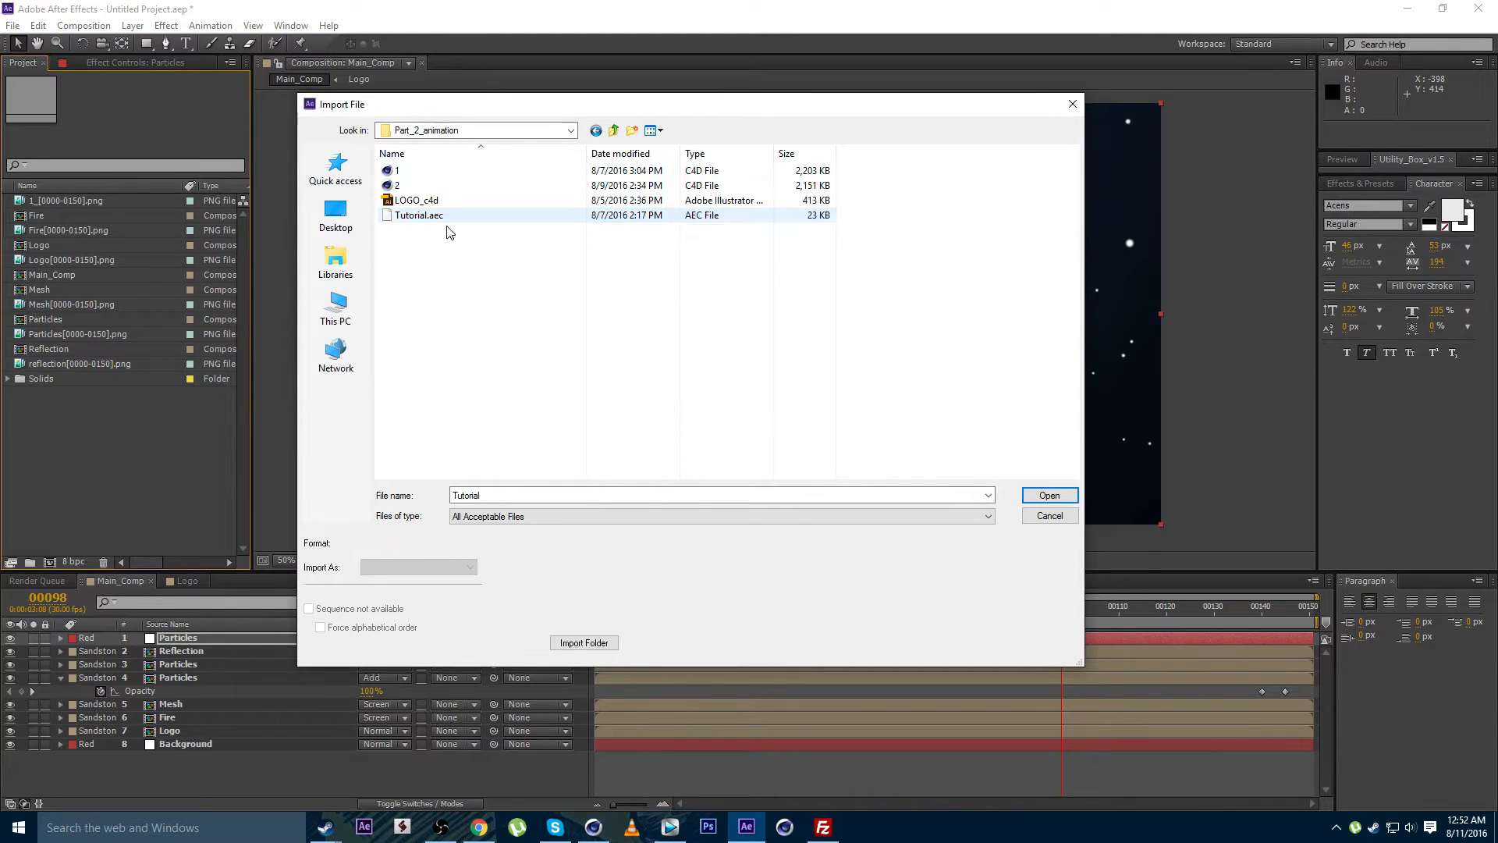
pyautogui.click(445, 221)
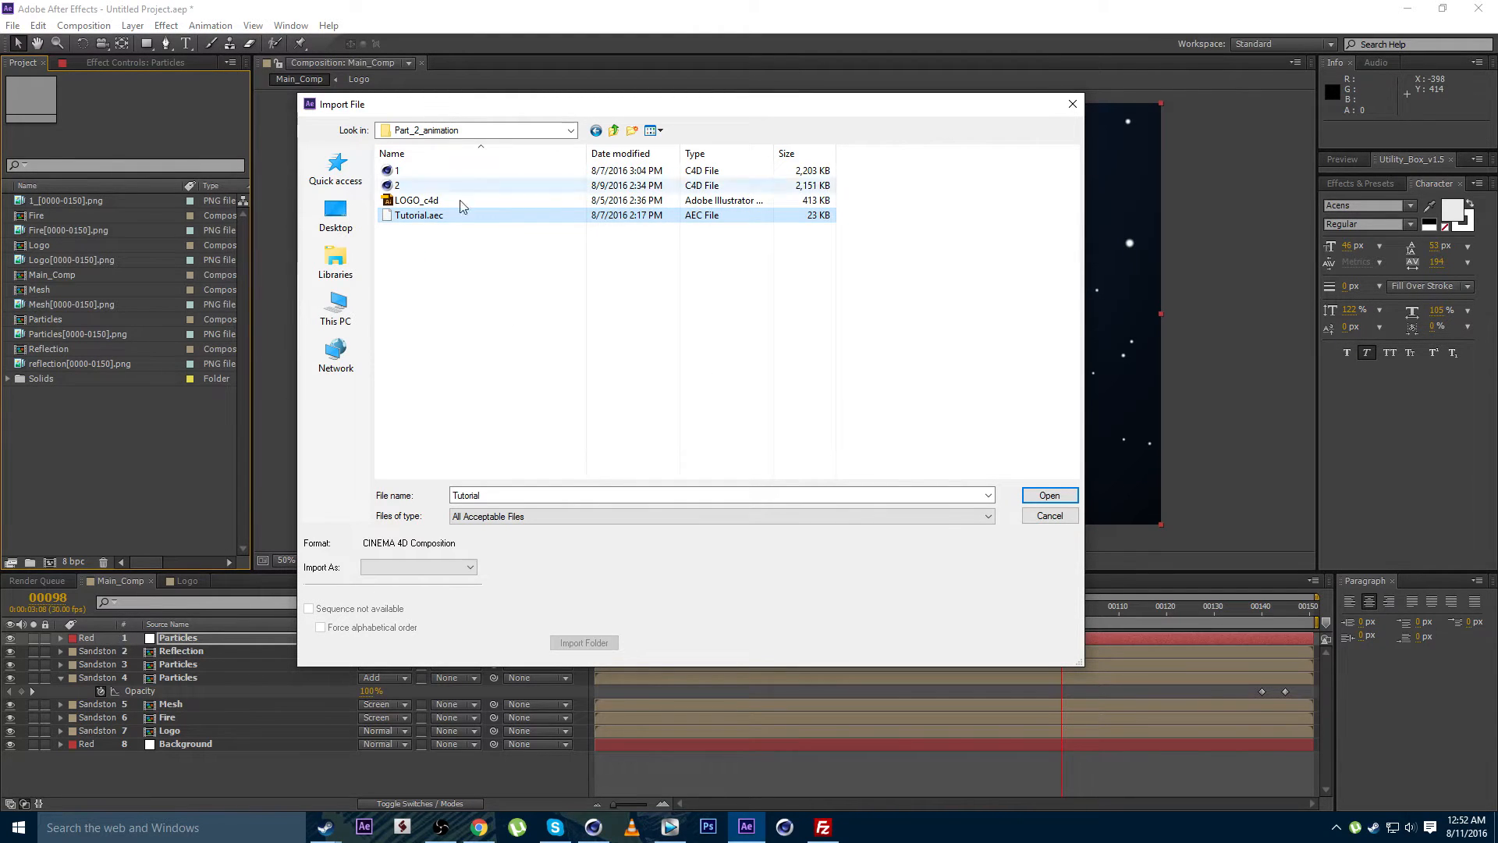
pyautogui.click(1048, 496)
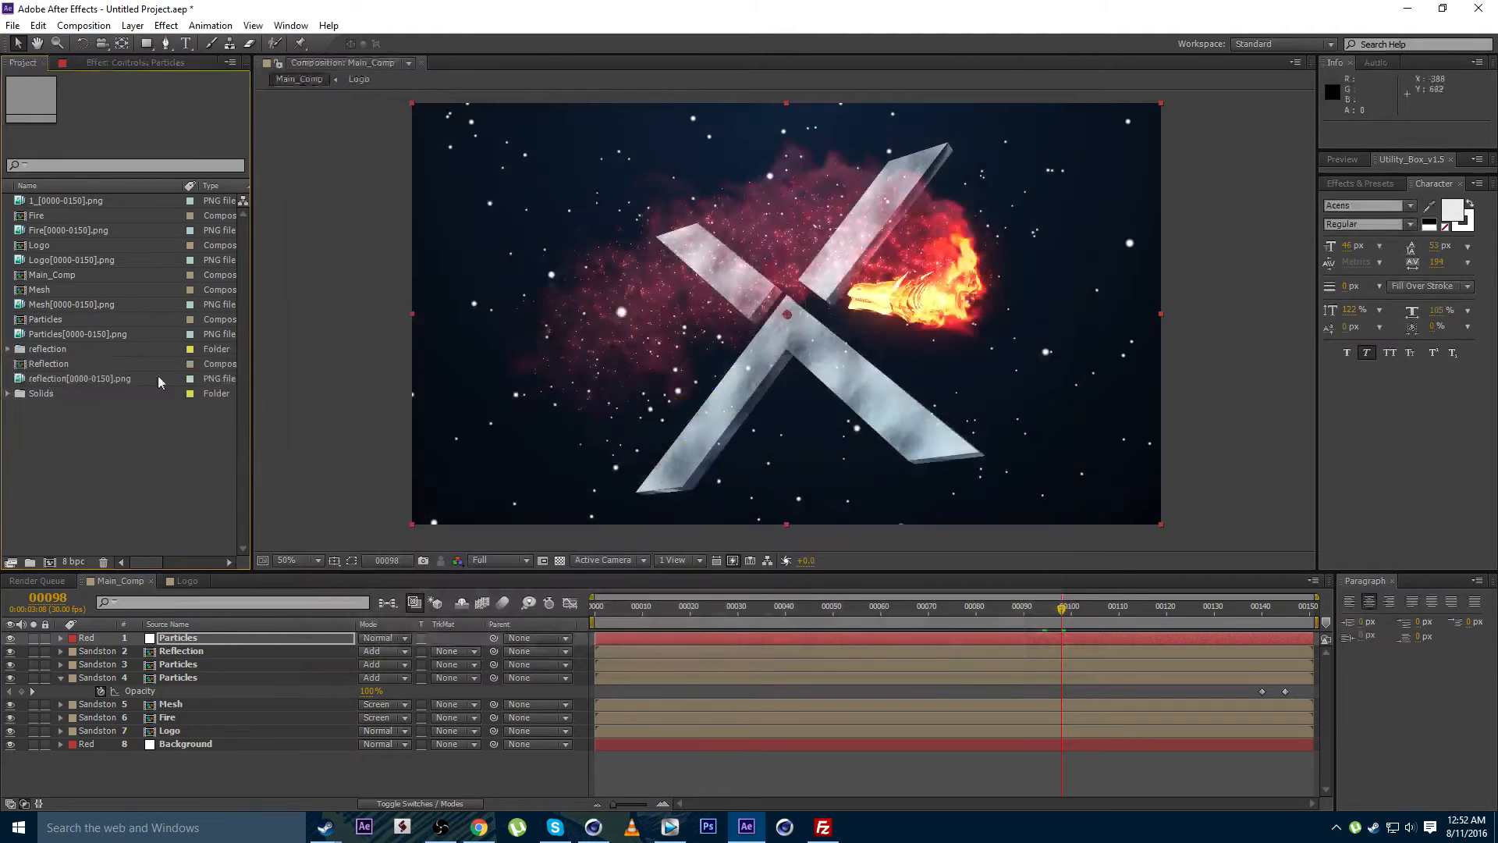
# Copy the Camera layer from the imported reflection composition and paste it into Main_Comp above the Particles solid
pyautogui.click(9, 349)
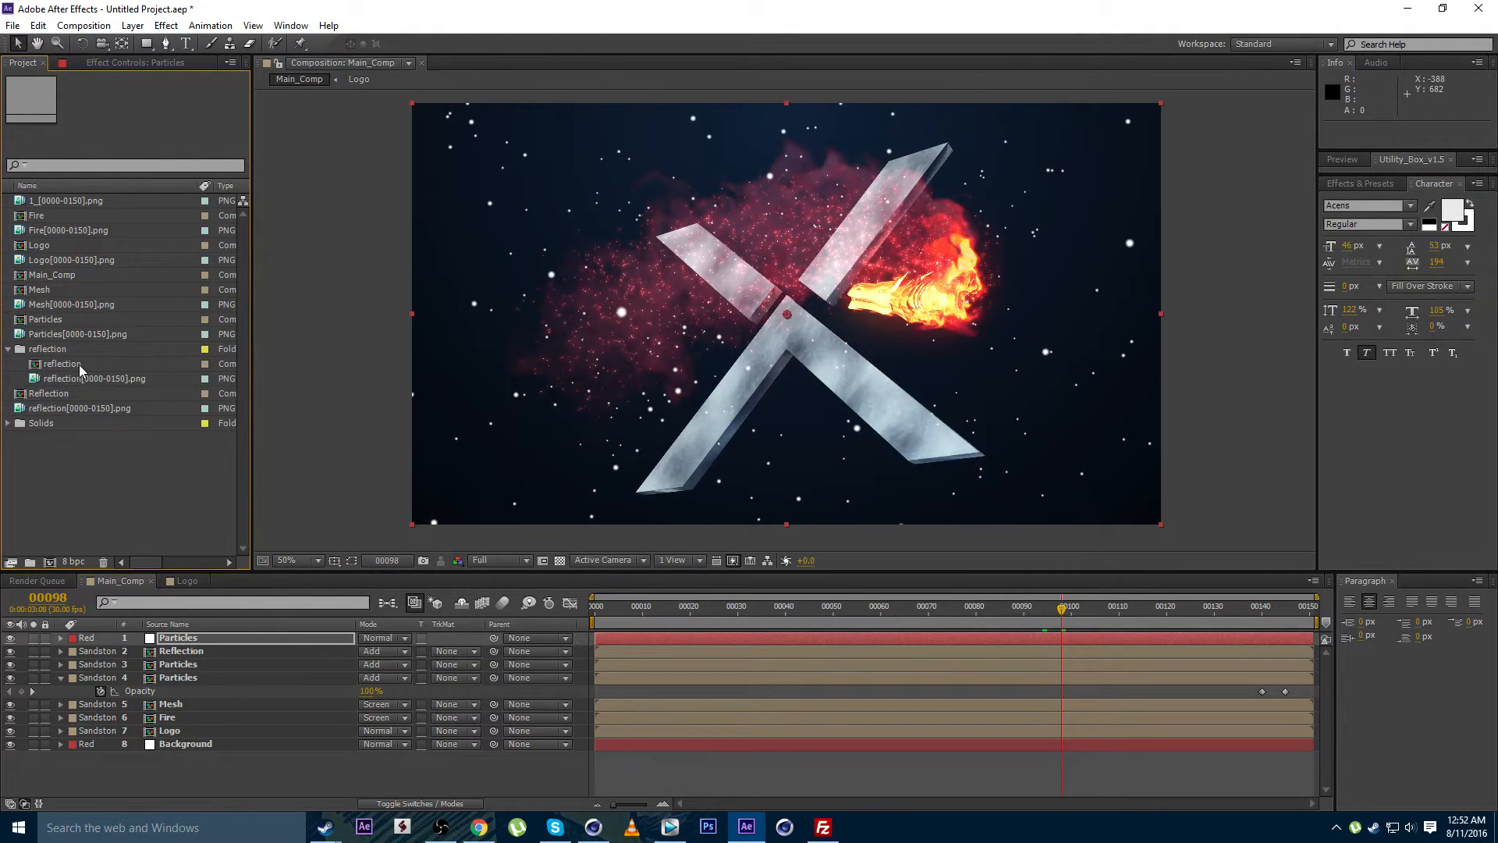
pyautogui.click(39, 351)
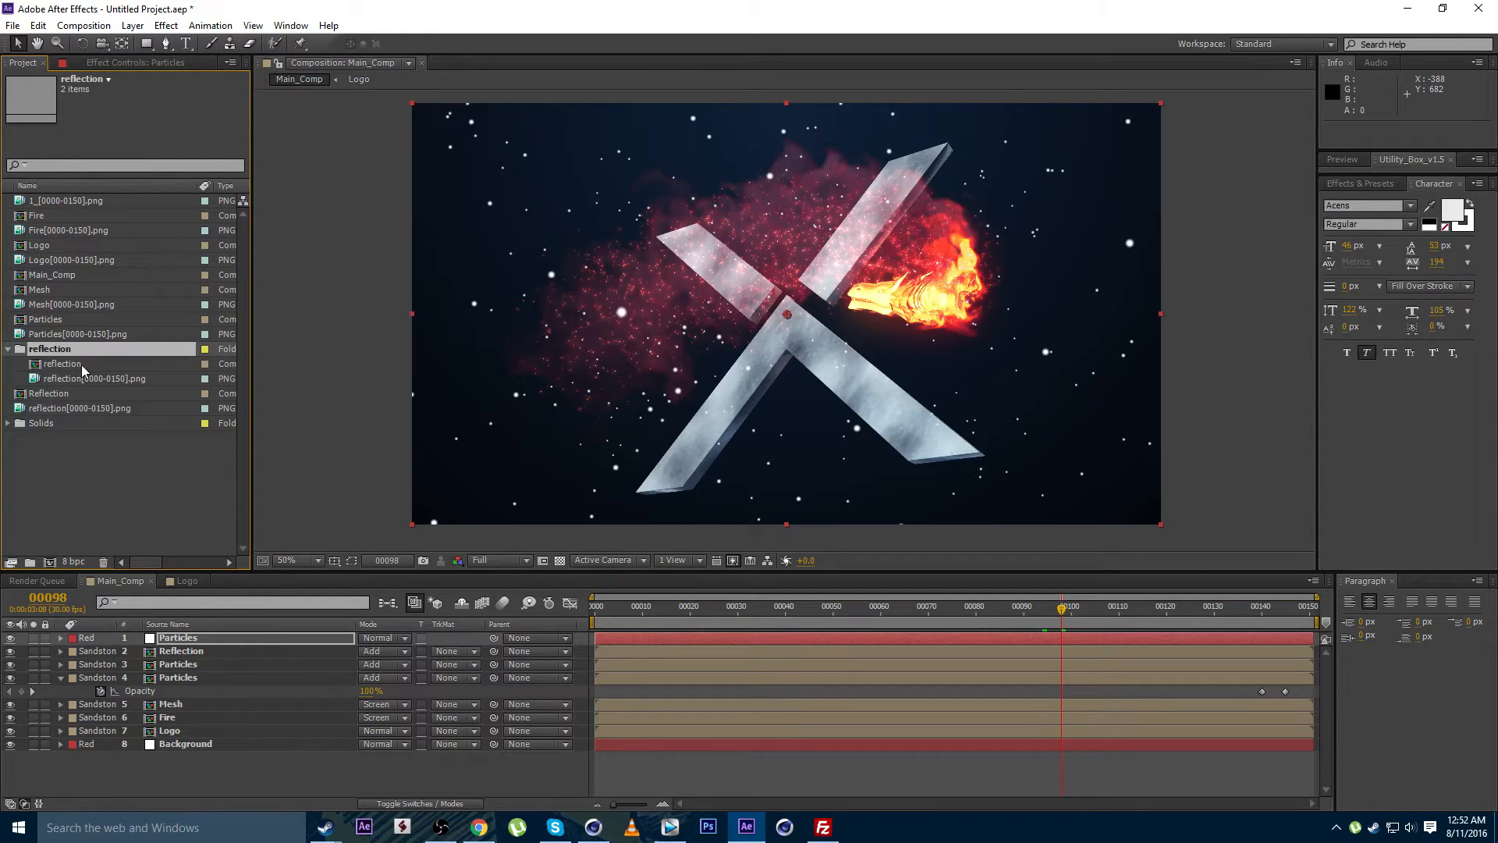
pyautogui.doubleClick(81, 363)
pyautogui.moveTo(620, 616); pyautogui.dragTo(896, 624)
pyautogui.click(186, 638)
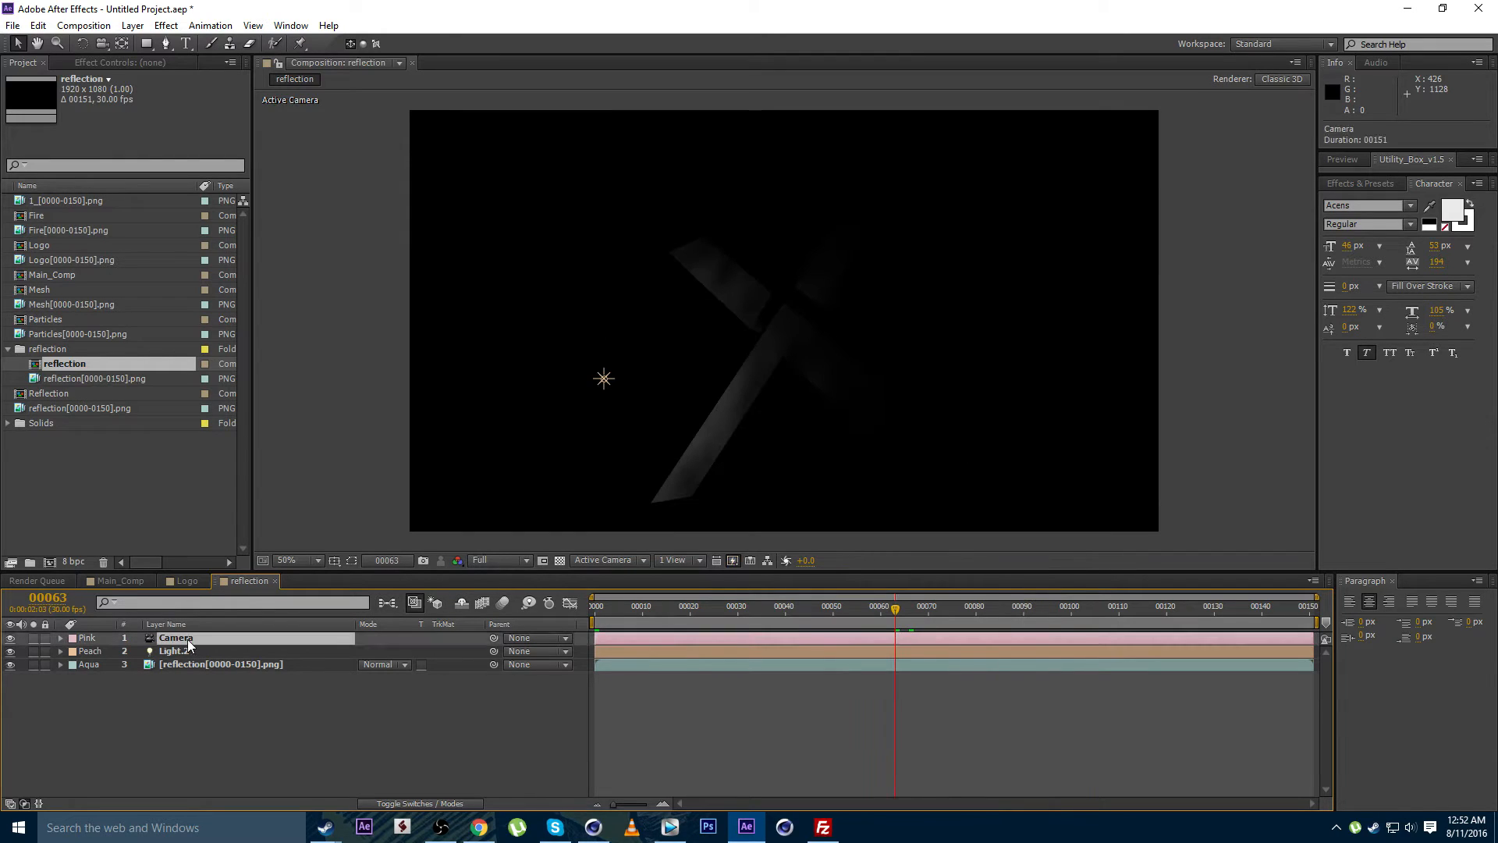
pyautogui.hotkey('ctrl', 'c')
pyautogui.click(275, 581)
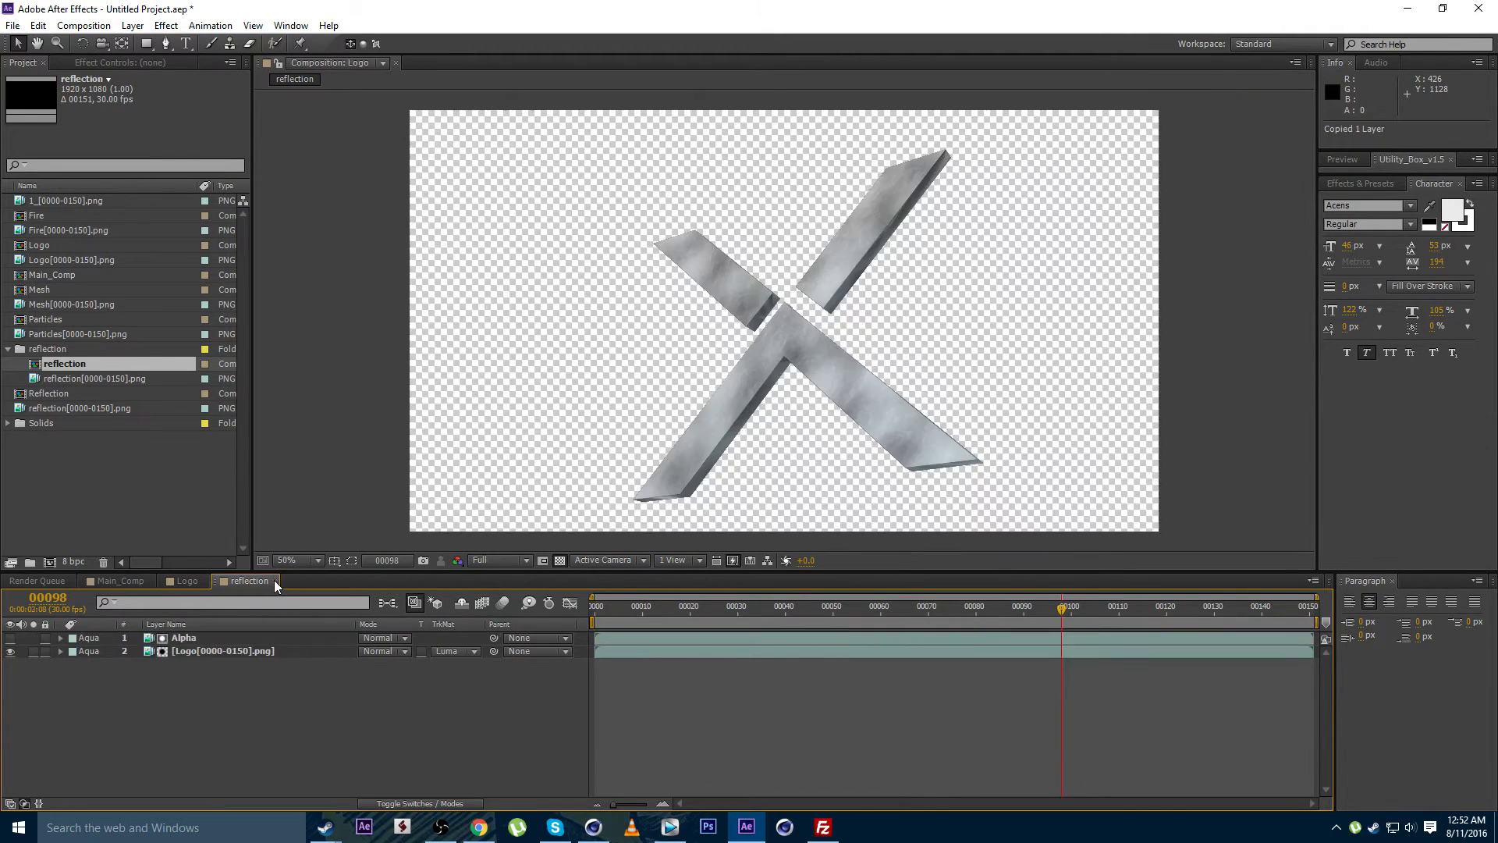
pyautogui.click(205, 581)
pyautogui.click(172, 639)
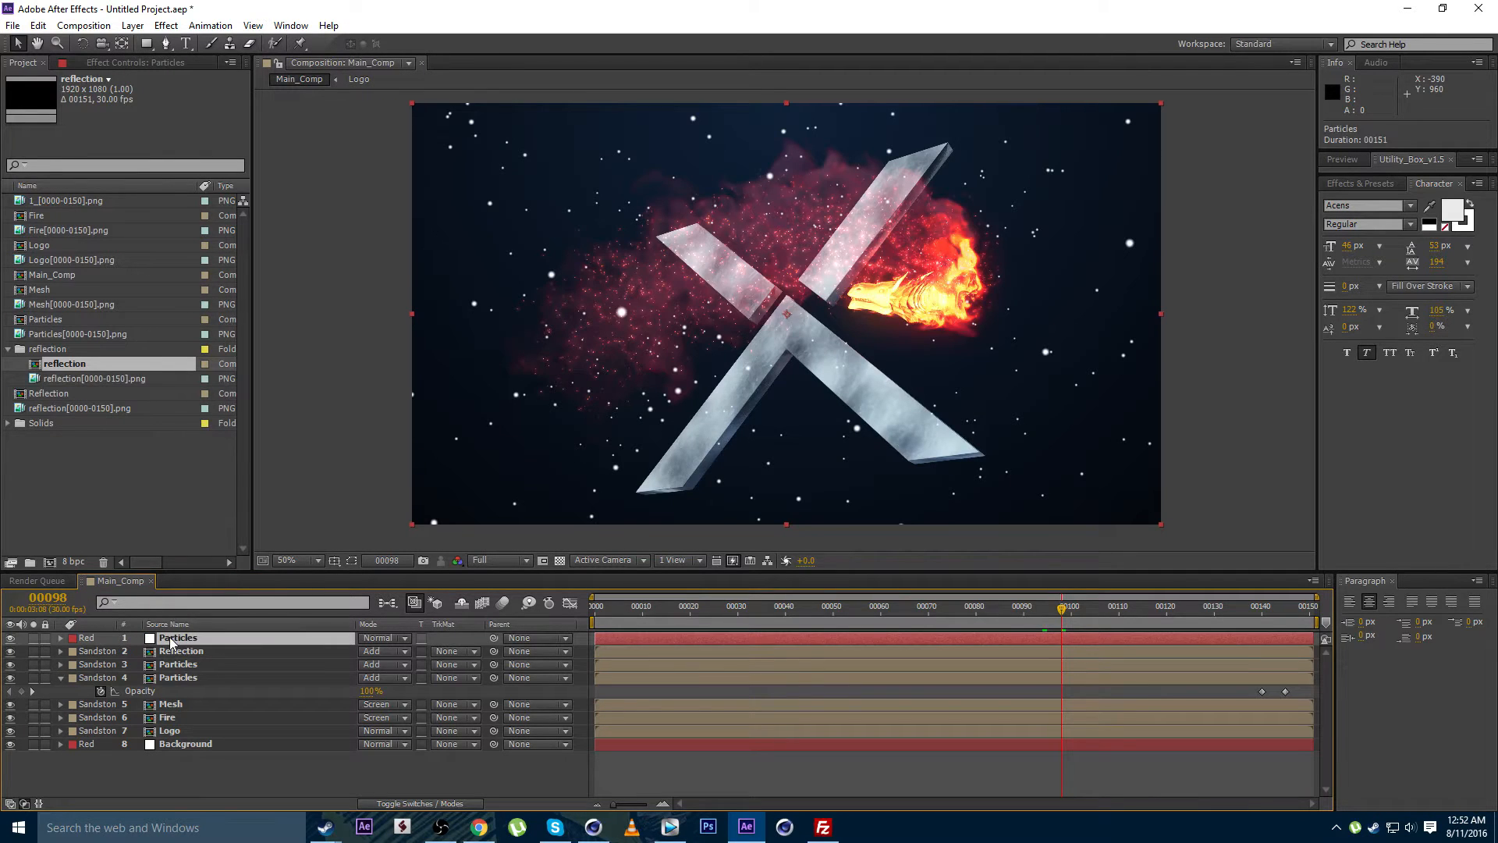
pyautogui.hotkey('ctrl', 'v')
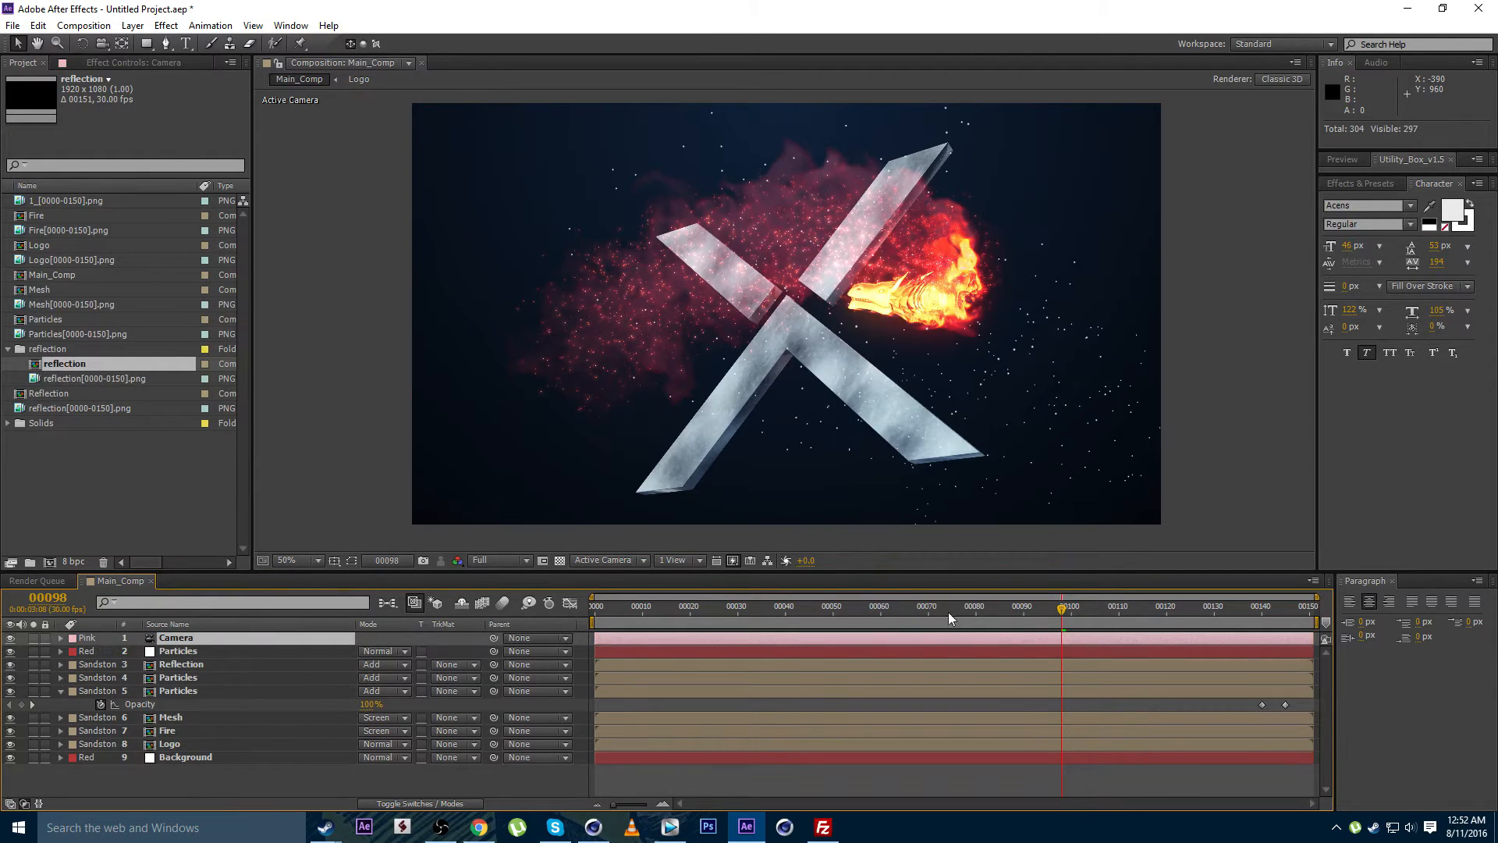
# Solo the Particles solid and check the particles through the camera at several frames up to frame 69
pyautogui.moveTo(949, 611); pyautogui.dragTo(641, 615)
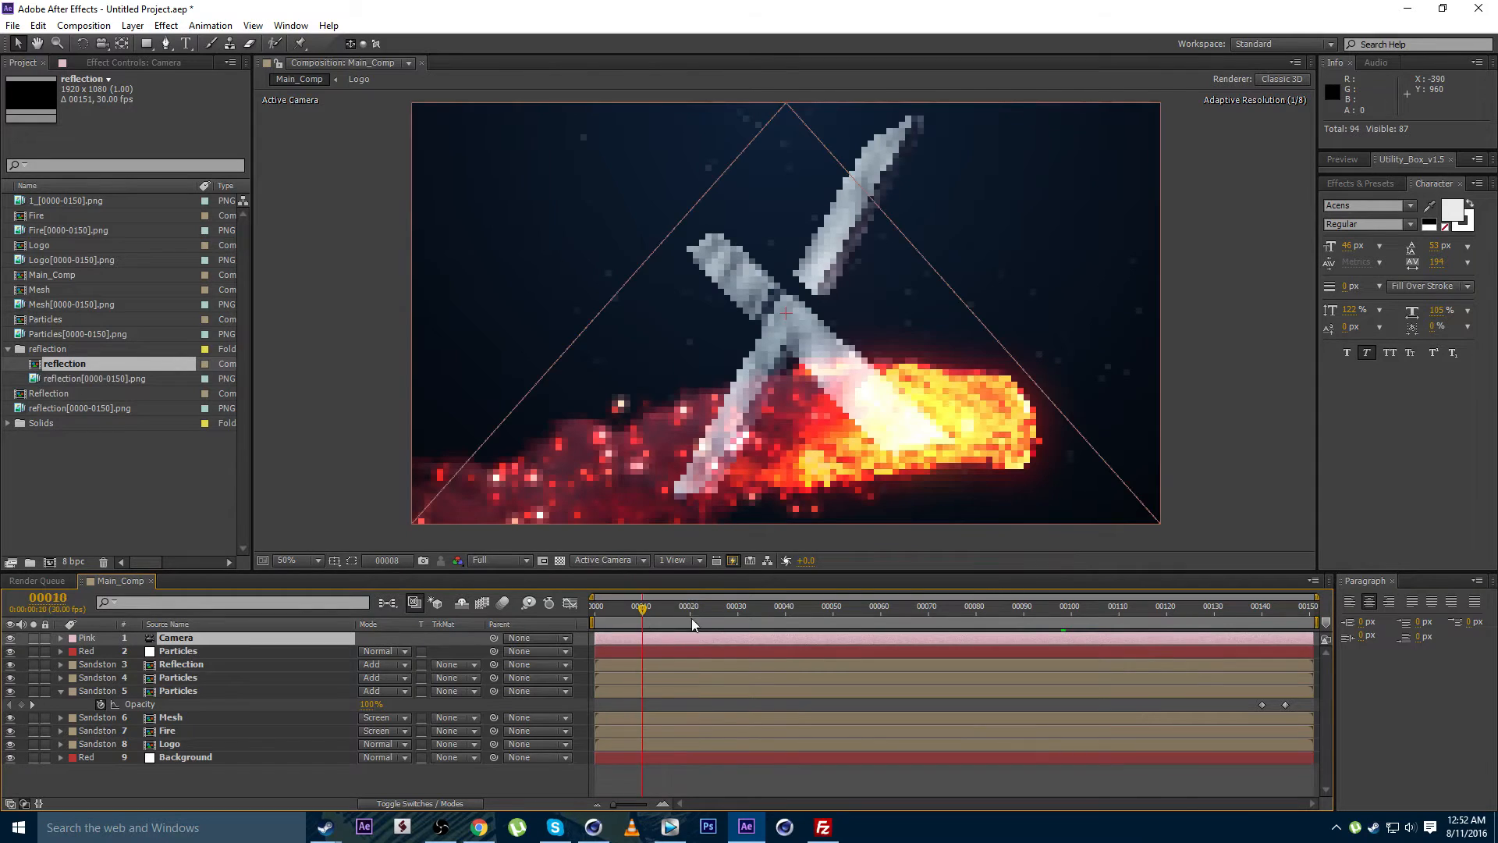
pyautogui.click(727, 618)
pyautogui.click(33, 651)
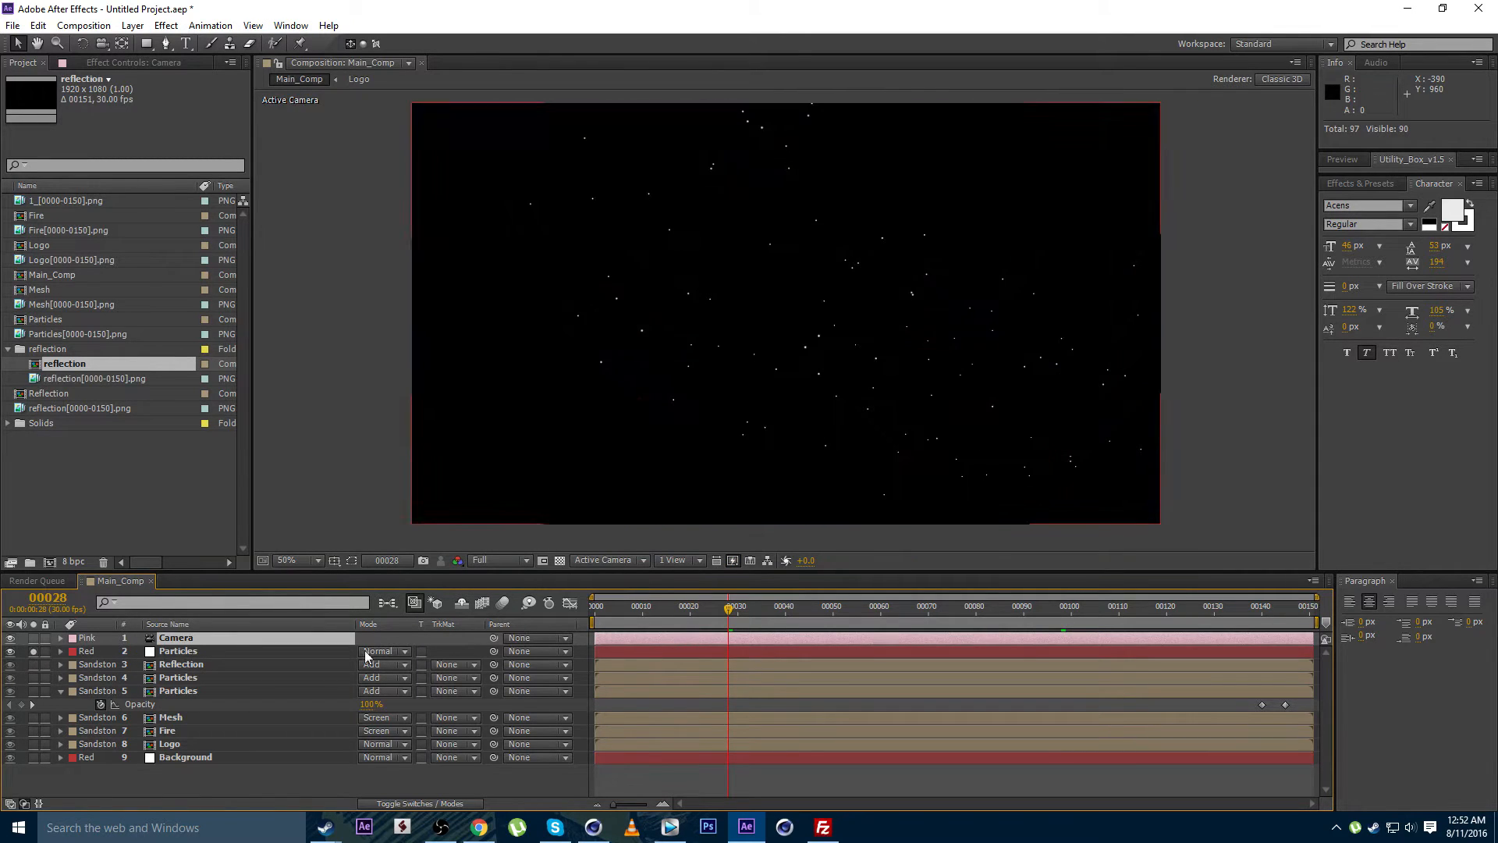
pyautogui.moveTo(729, 612)
pyautogui.mouseDown()
pyautogui.moveTo(1169, 612)
pyautogui.moveTo(597, 610)
pyautogui.moveTo(752, 611)
pyautogui.mouseUp()
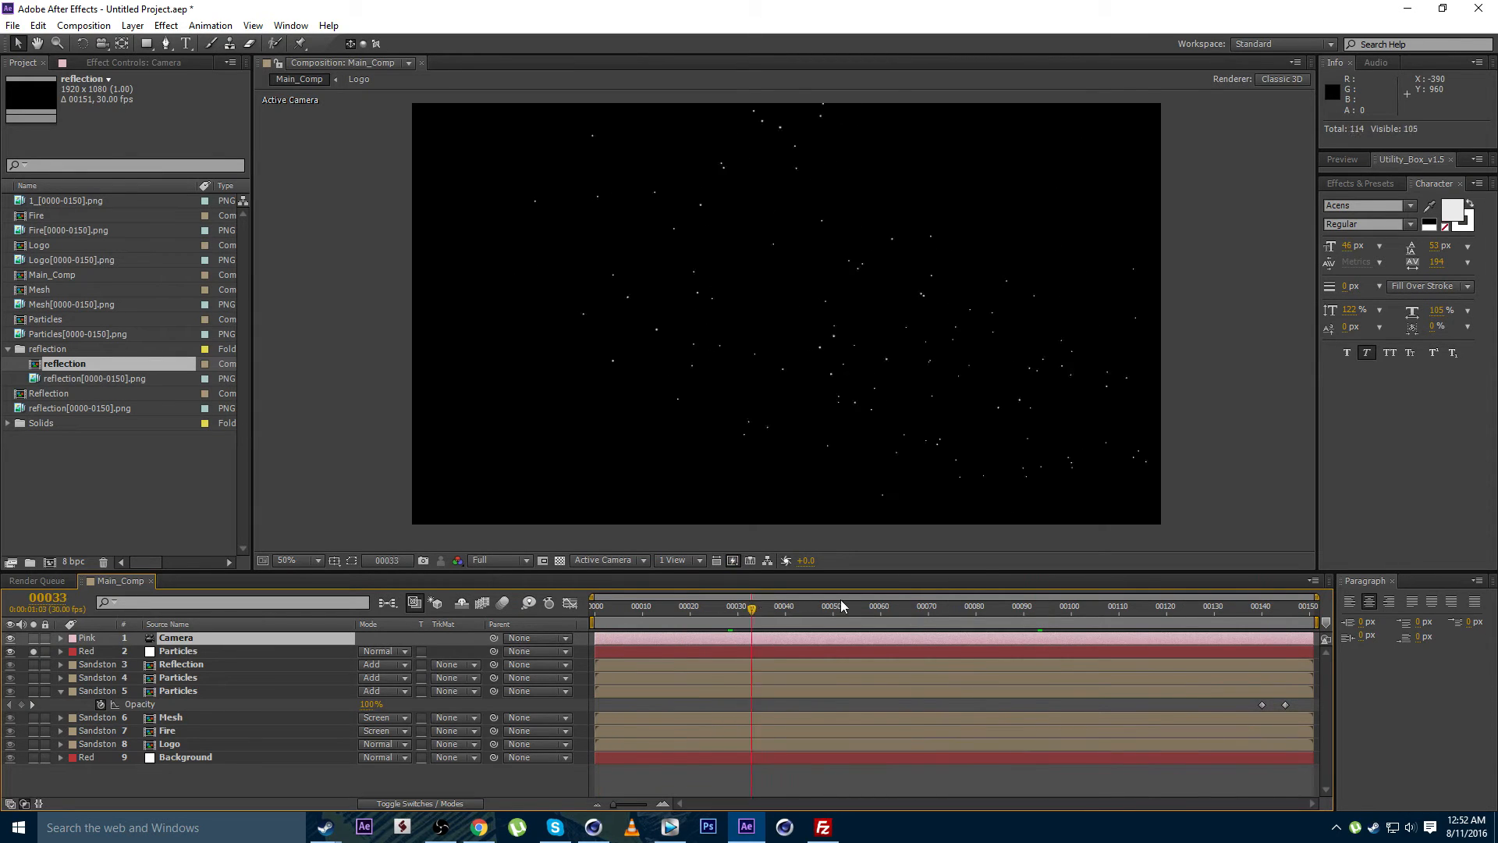
pyautogui.click(924, 605)
# Enlarge the Particles solid's emitter to size X 4522 and size Y 2154
pyautogui.click(203, 655)
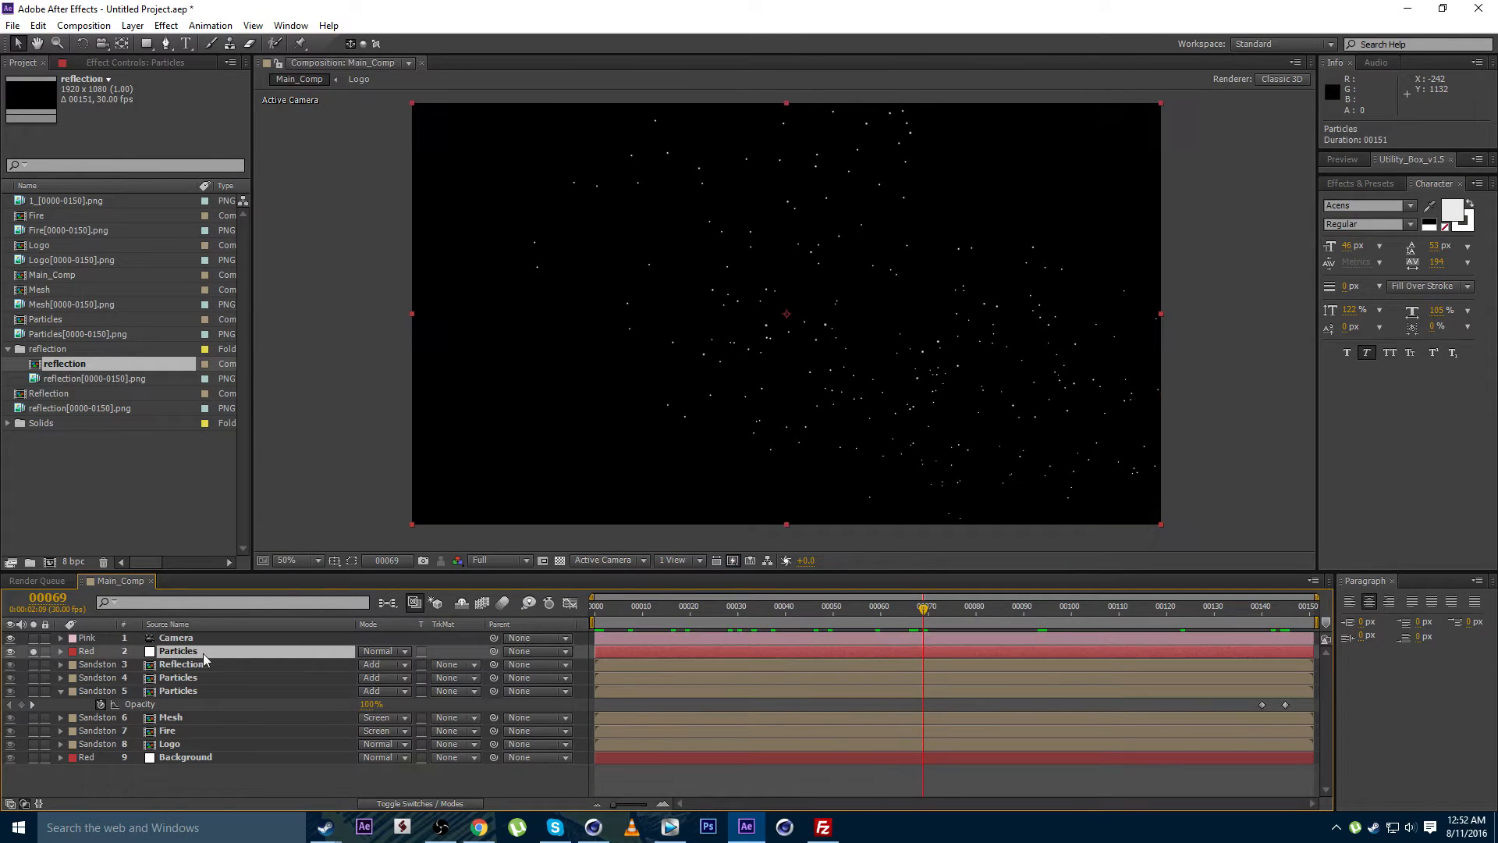
pyautogui.click(101, 63)
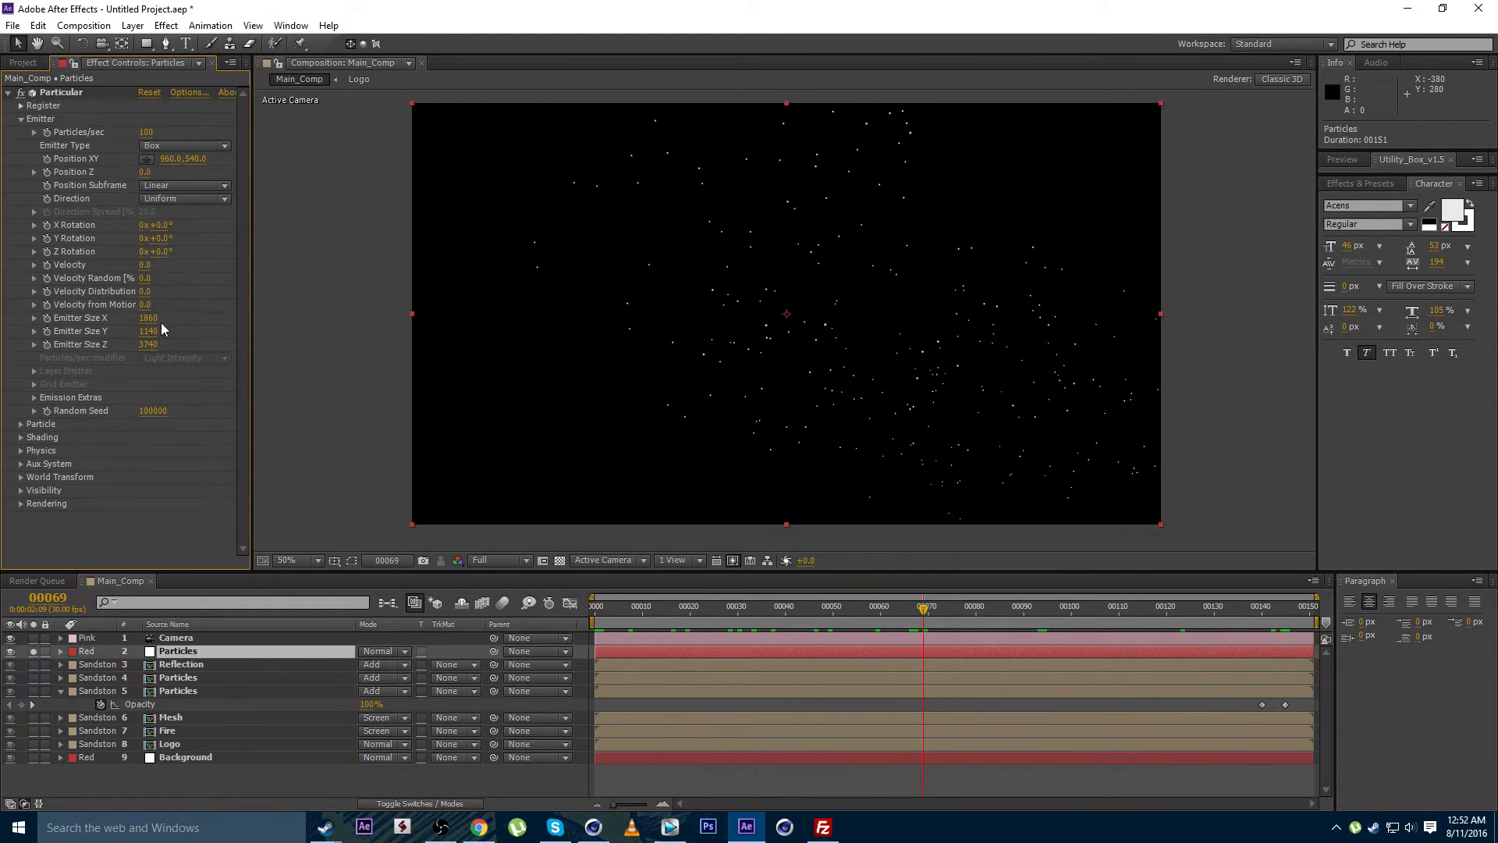
pyautogui.moveTo(149, 318); pyautogui.dragTo(633, 322)
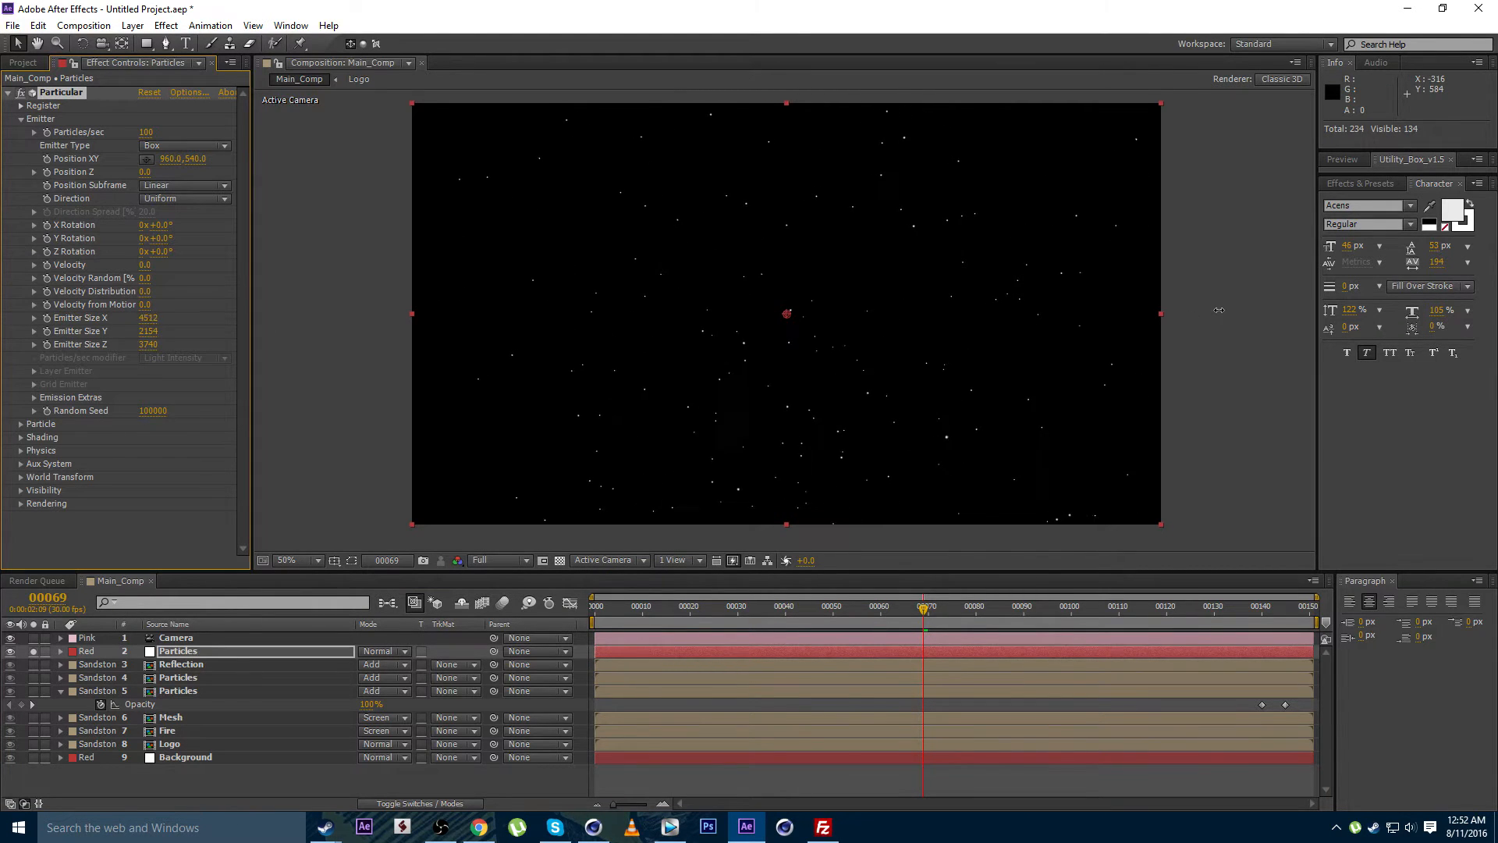
pyautogui.moveTo(1219, 310); pyautogui.dragTo(1226, 310)
# Set the emitter's Position XY to 0, 0 and check the particle spread up to frame 75
pyautogui.click(170, 160)
pyautogui.click(186, 159)
pyautogui.write('0')
pyautogui.press('Return')
pyautogui.moveTo(752, 611); pyautogui.dragTo(952, 612)
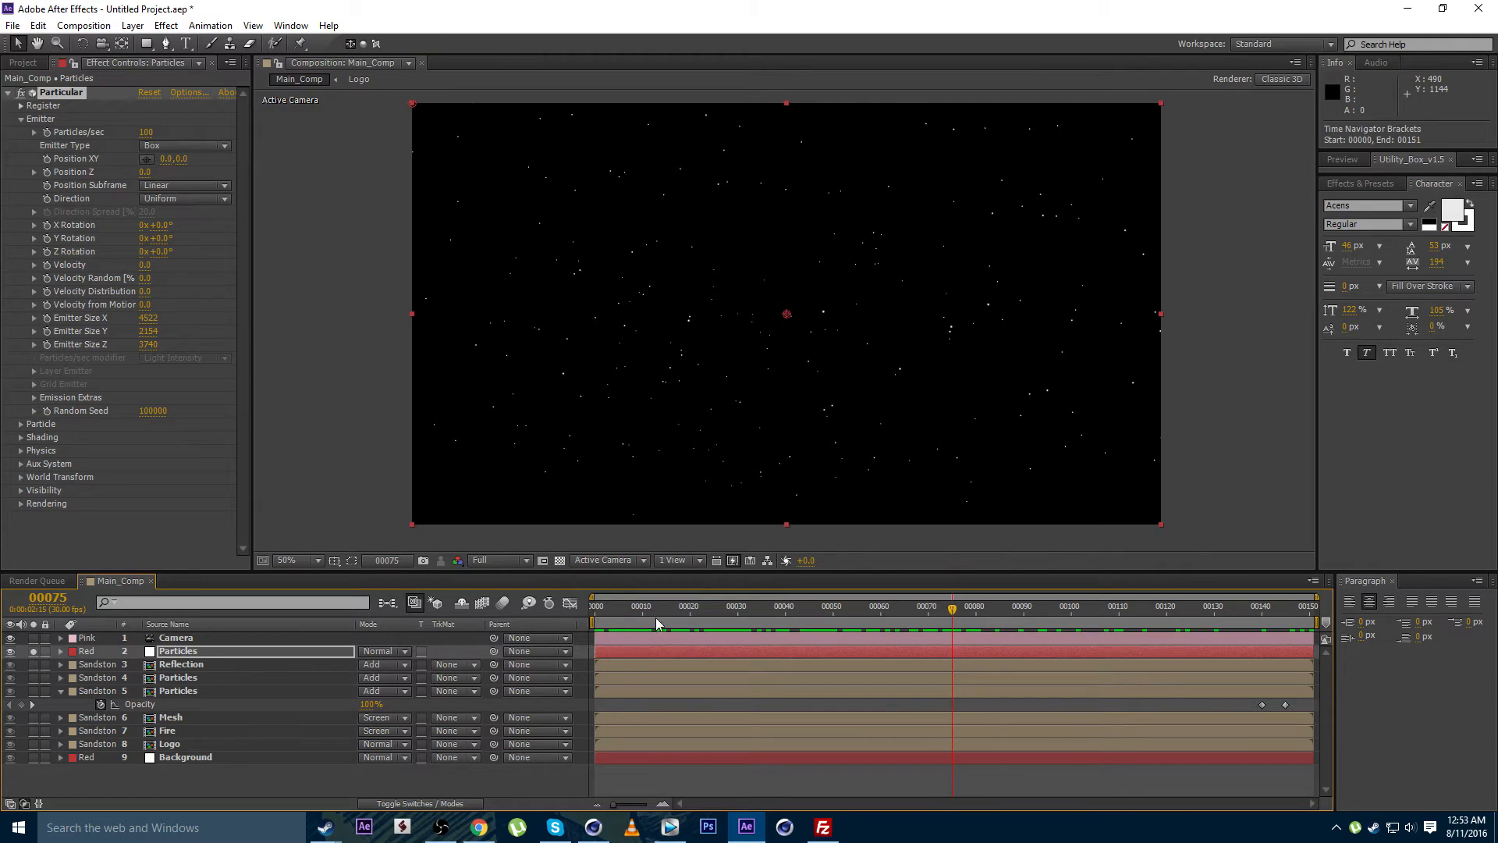
# At frame 0, set the Particles solid's Particles/sec to 5000 and keyframe it
pyautogui.moveTo(656, 617); pyautogui.dragTo(596, 618)
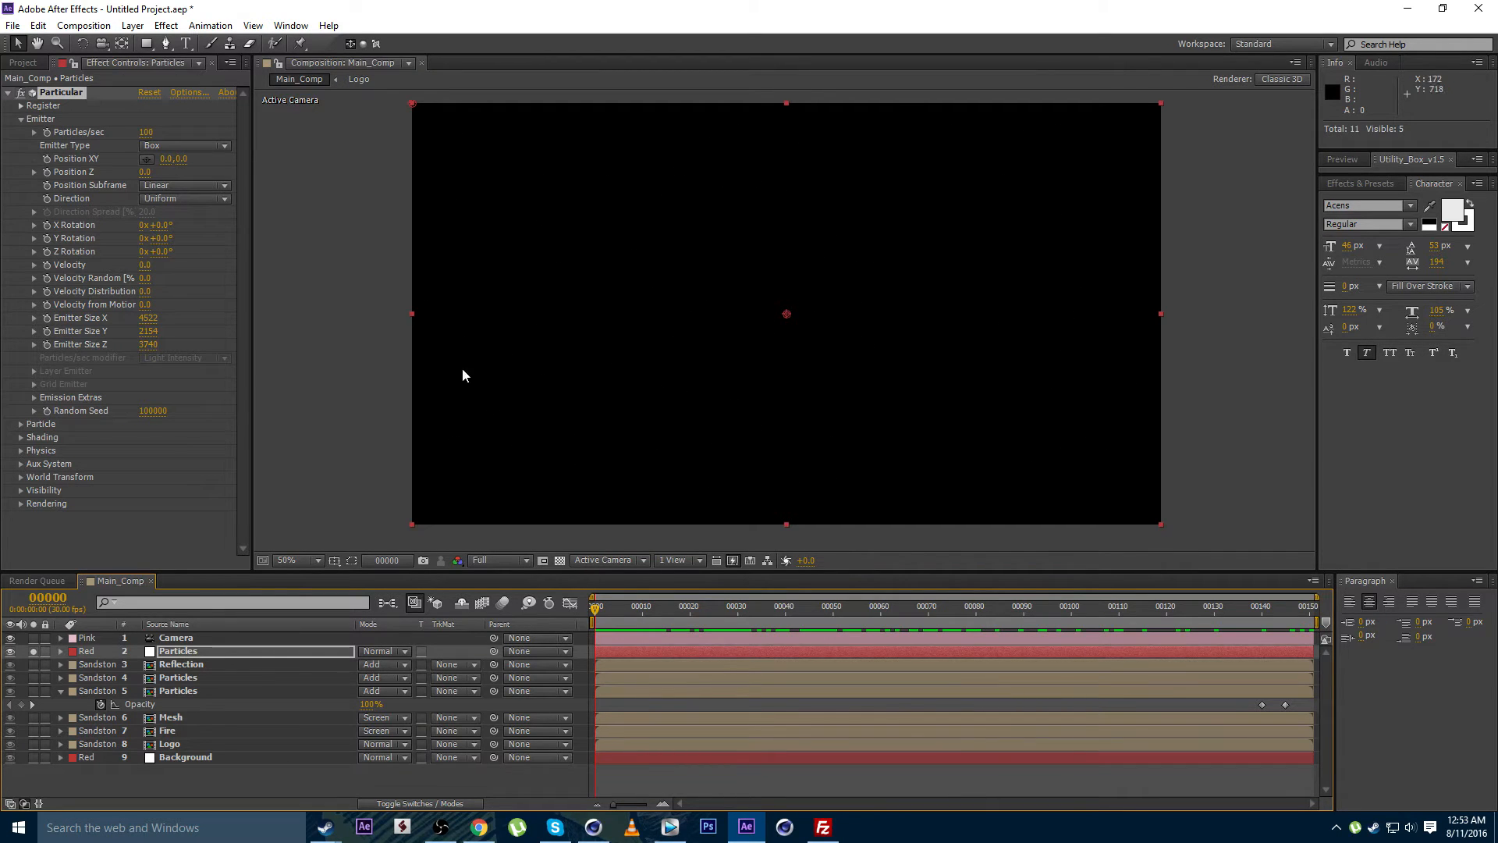
pyautogui.click(153, 132)
pyautogui.write('1')
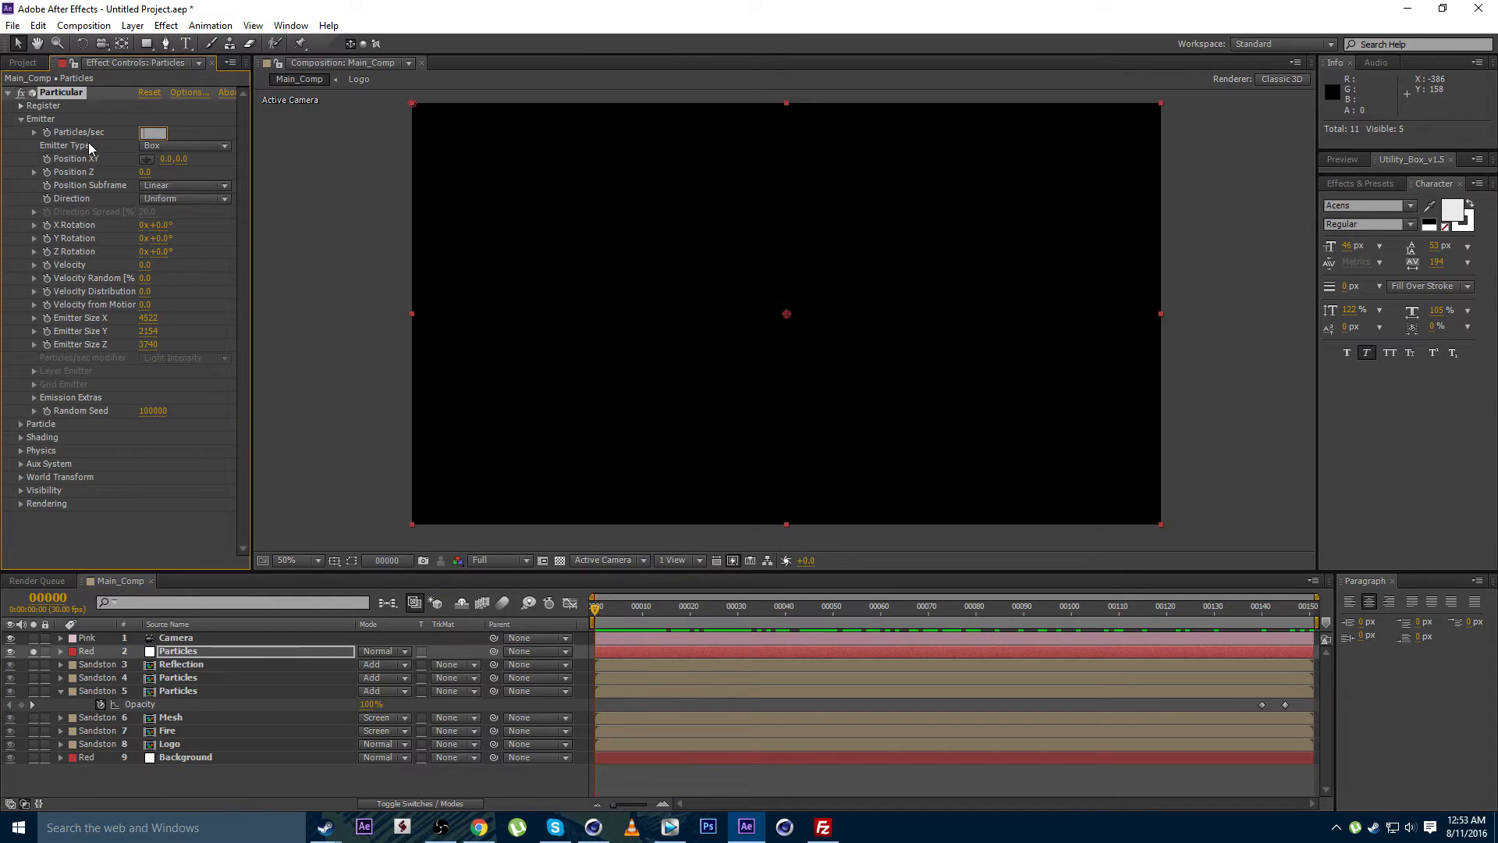
pyautogui.write('5000')
pyautogui.press('Return')
pyautogui.click(598, 610)
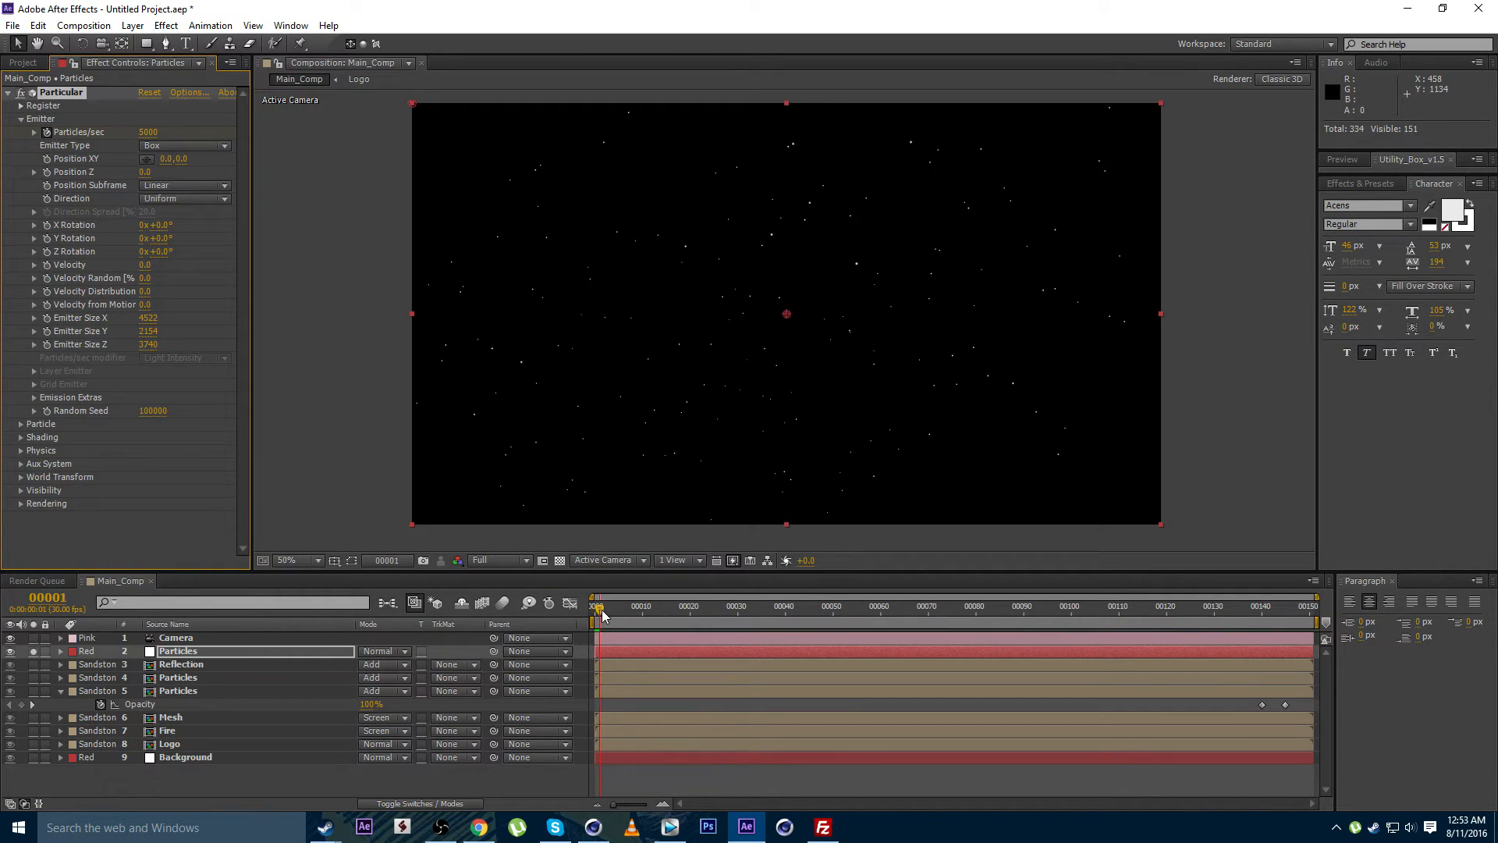
# Keyframe Particles/sec at 0 on frame 1 and check the particle burst up to frame 82
pyautogui.click(149, 134)
pyautogui.write('0')
pyautogui.press('Return')
pyautogui.moveTo(603, 608)
pyautogui.mouseDown()
pyautogui.moveTo(748, 610)
pyautogui.moveTo(595, 608)
pyautogui.mouseUp()
pyautogui.hotkey('ctrl', 'z')
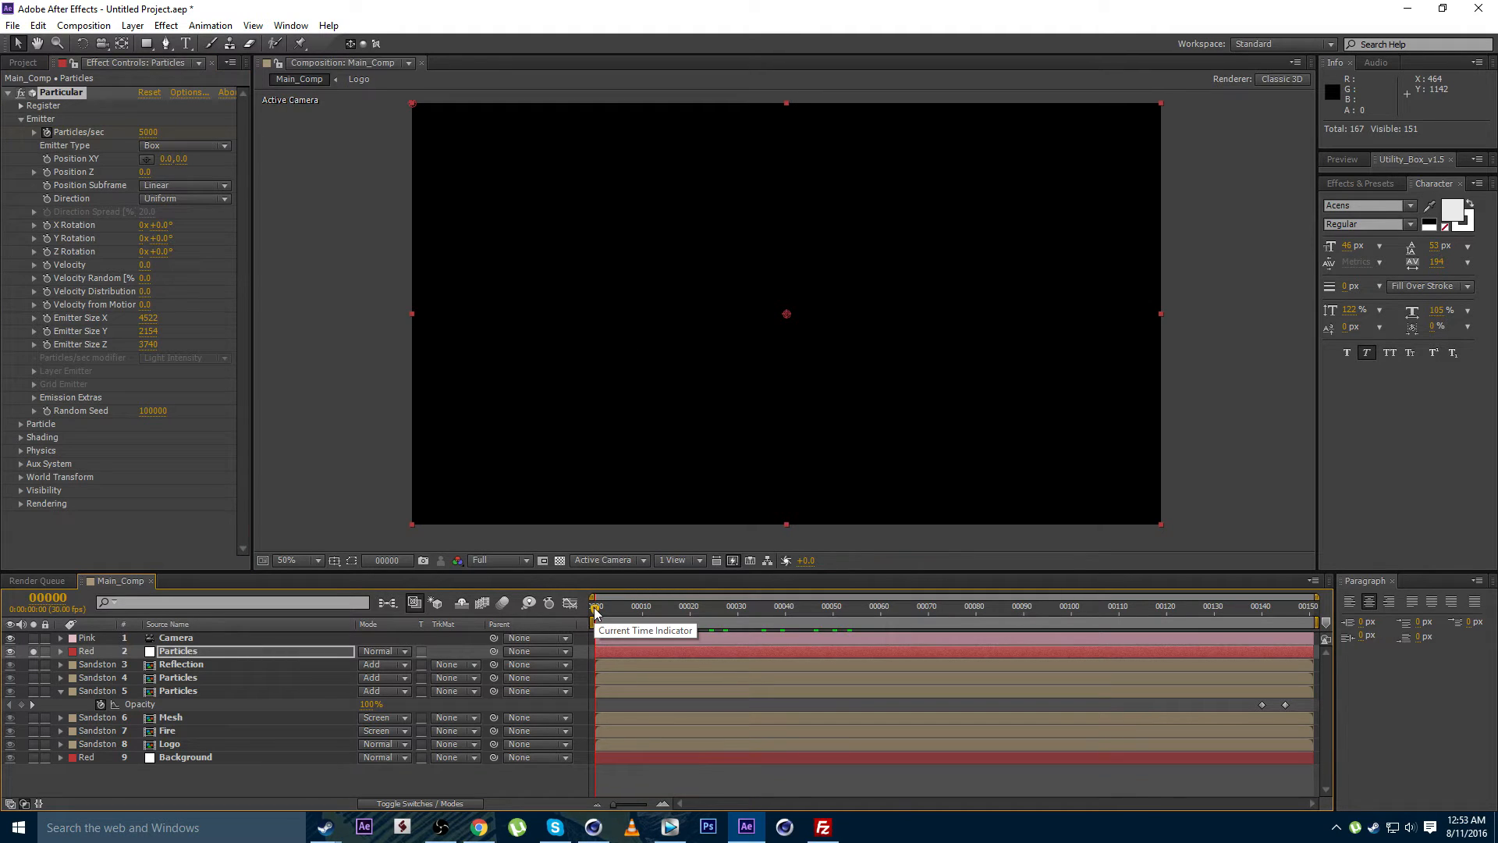
pyautogui.moveTo(597, 607); pyautogui.dragTo(600, 609)
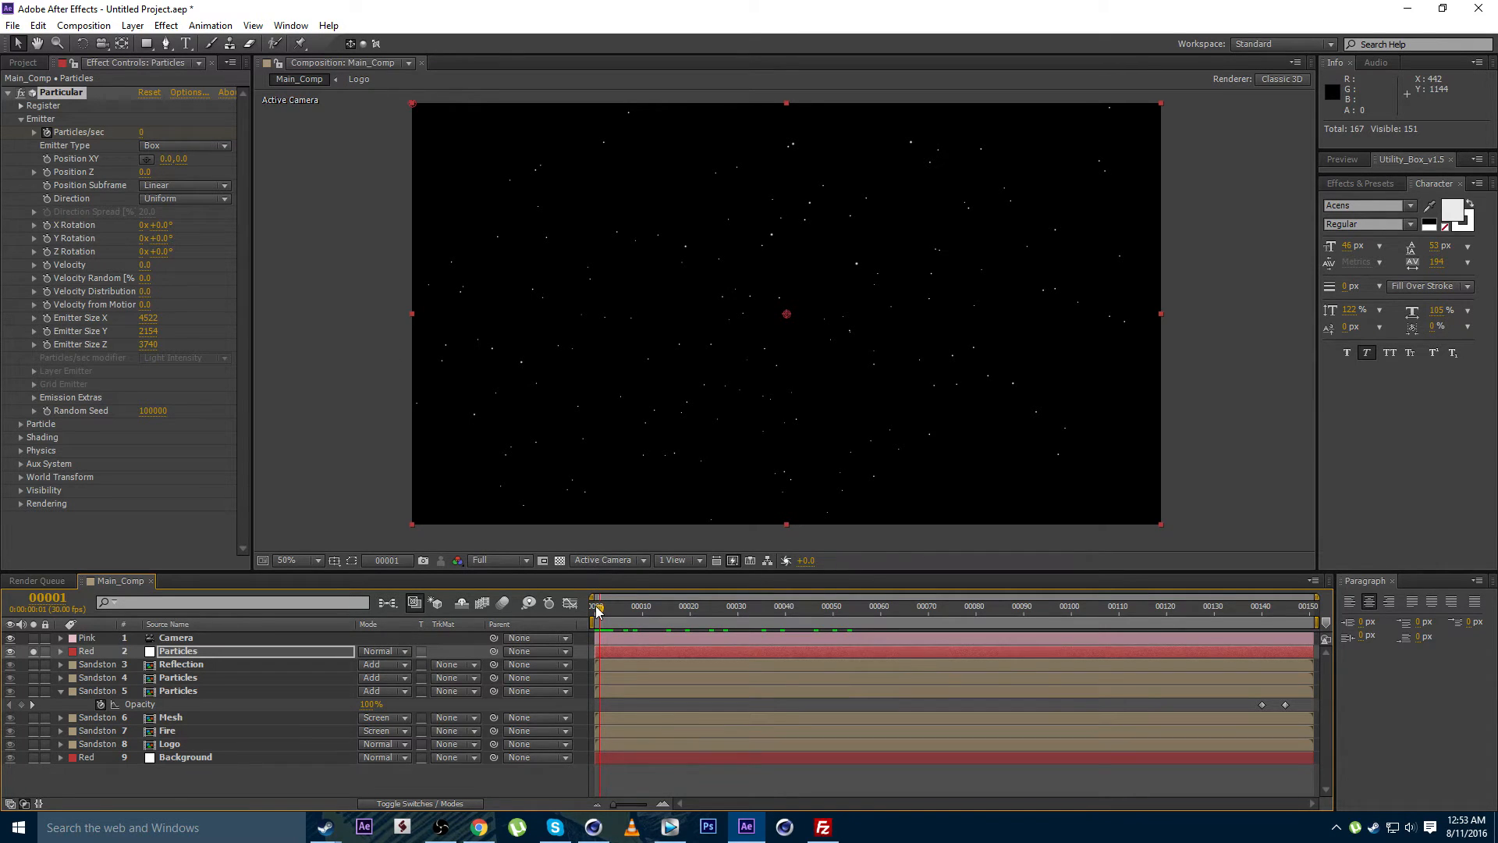
pyautogui.moveTo(597, 610); pyautogui.dragTo(591, 612)
pyautogui.moveTo(594, 607); pyautogui.dragTo(987, 627)
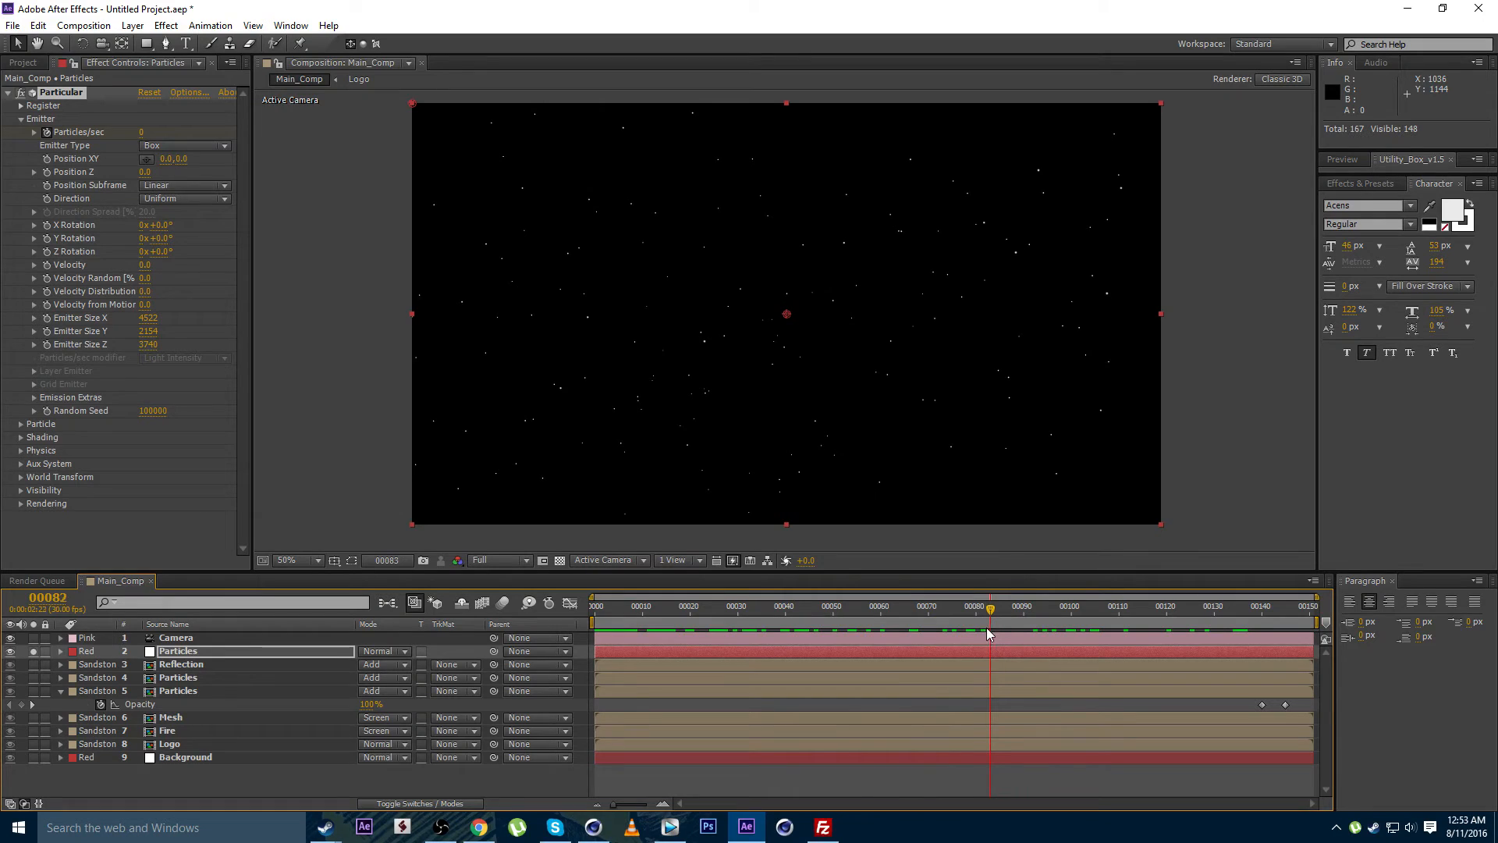
# Set the particle Life to 5 seconds
pyautogui.click(21, 424)
pyautogui.scroll(-3, 175, 321)
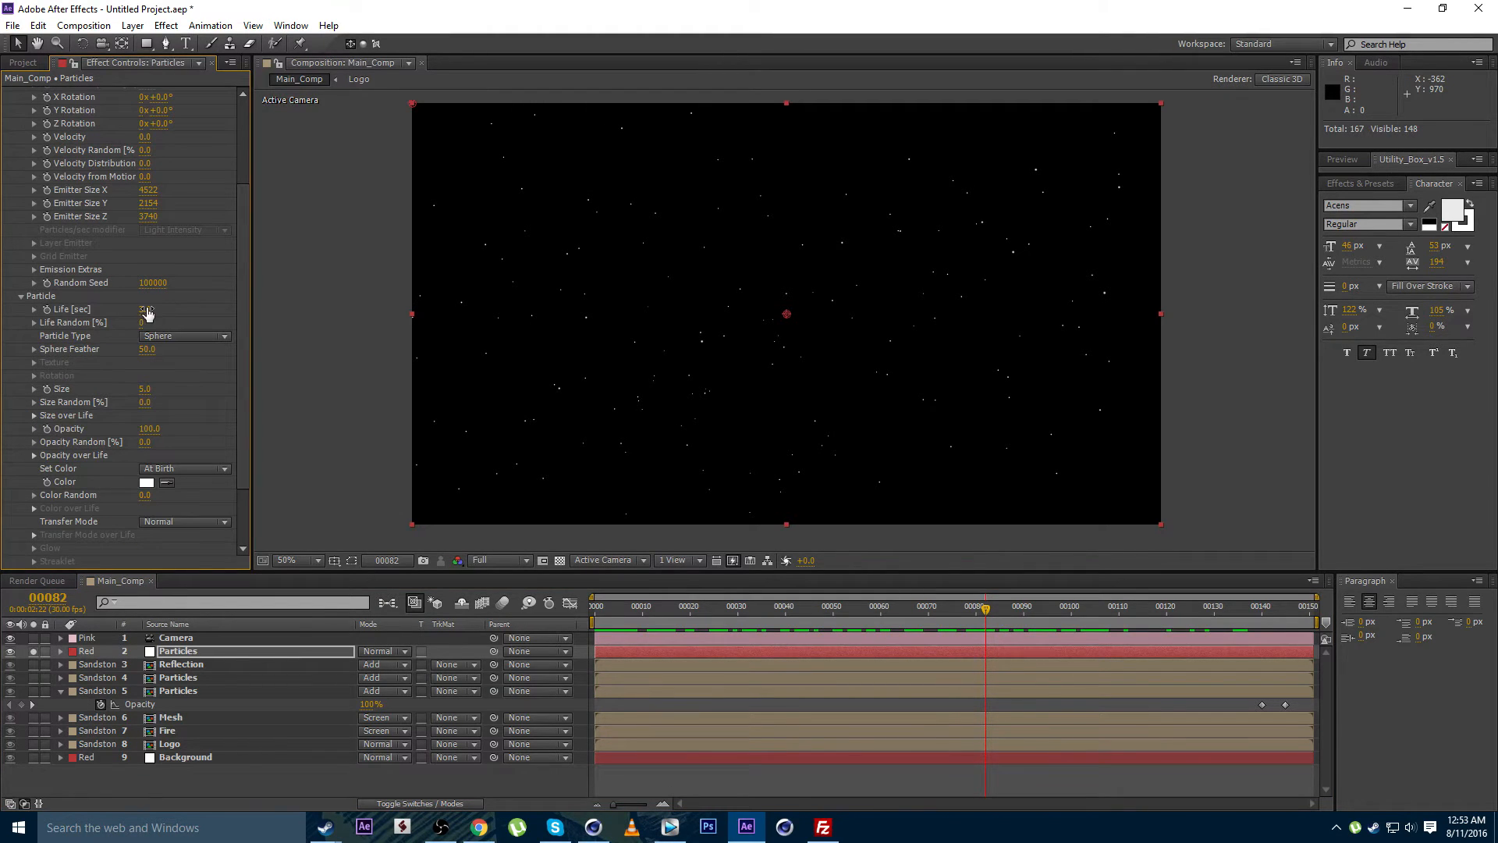
pyautogui.click(147, 310)
pyautogui.write('5')
pyautogui.press('Return')
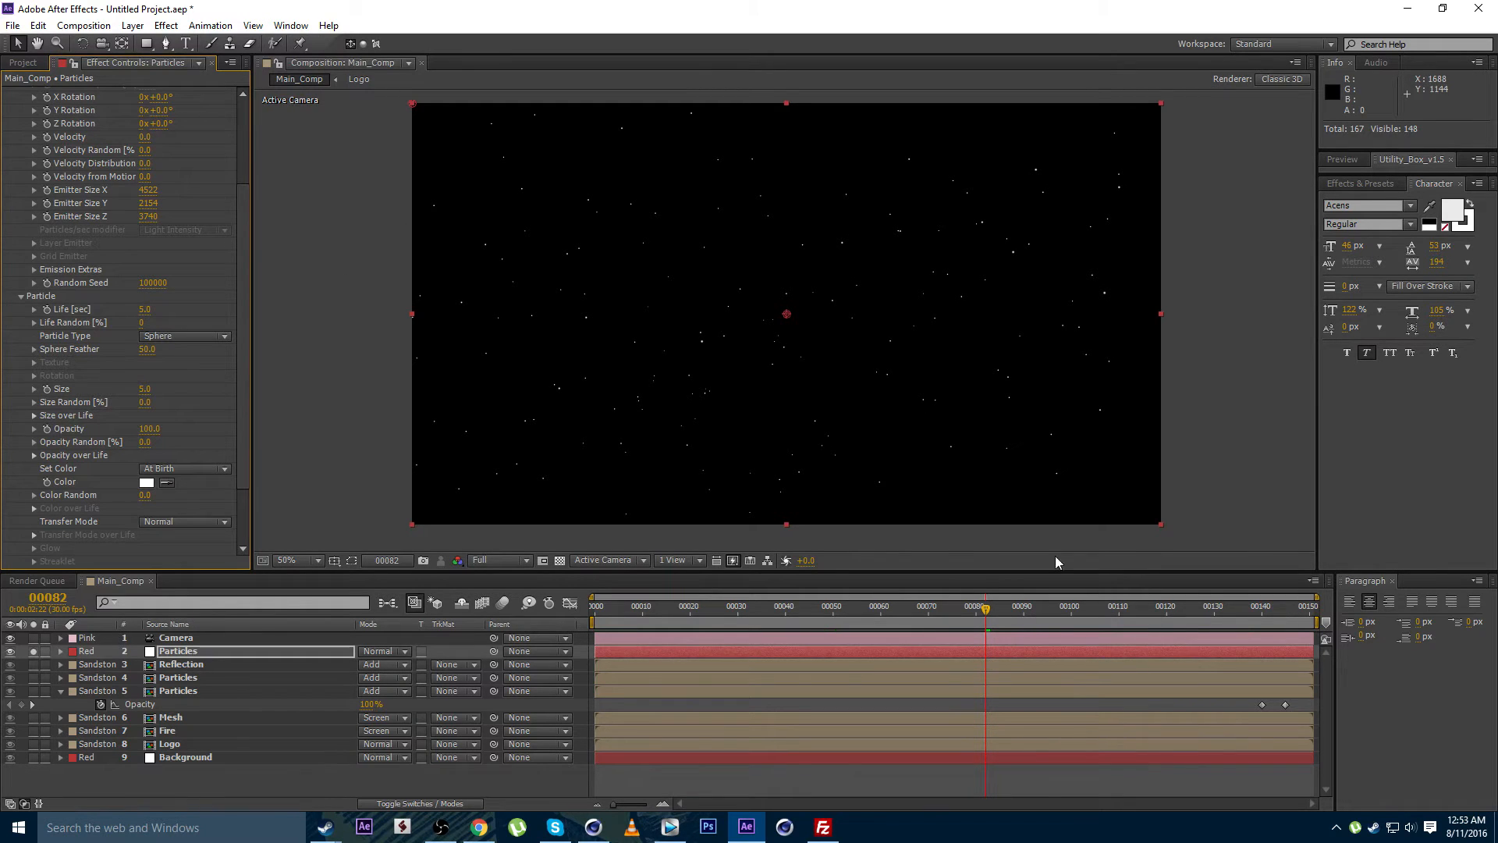
# Shift the Particles solid one frame earlier, extend its end by one frame, and check the comp through frame 150
pyautogui.moveTo(1003, 657); pyautogui.dragTo(998, 655)
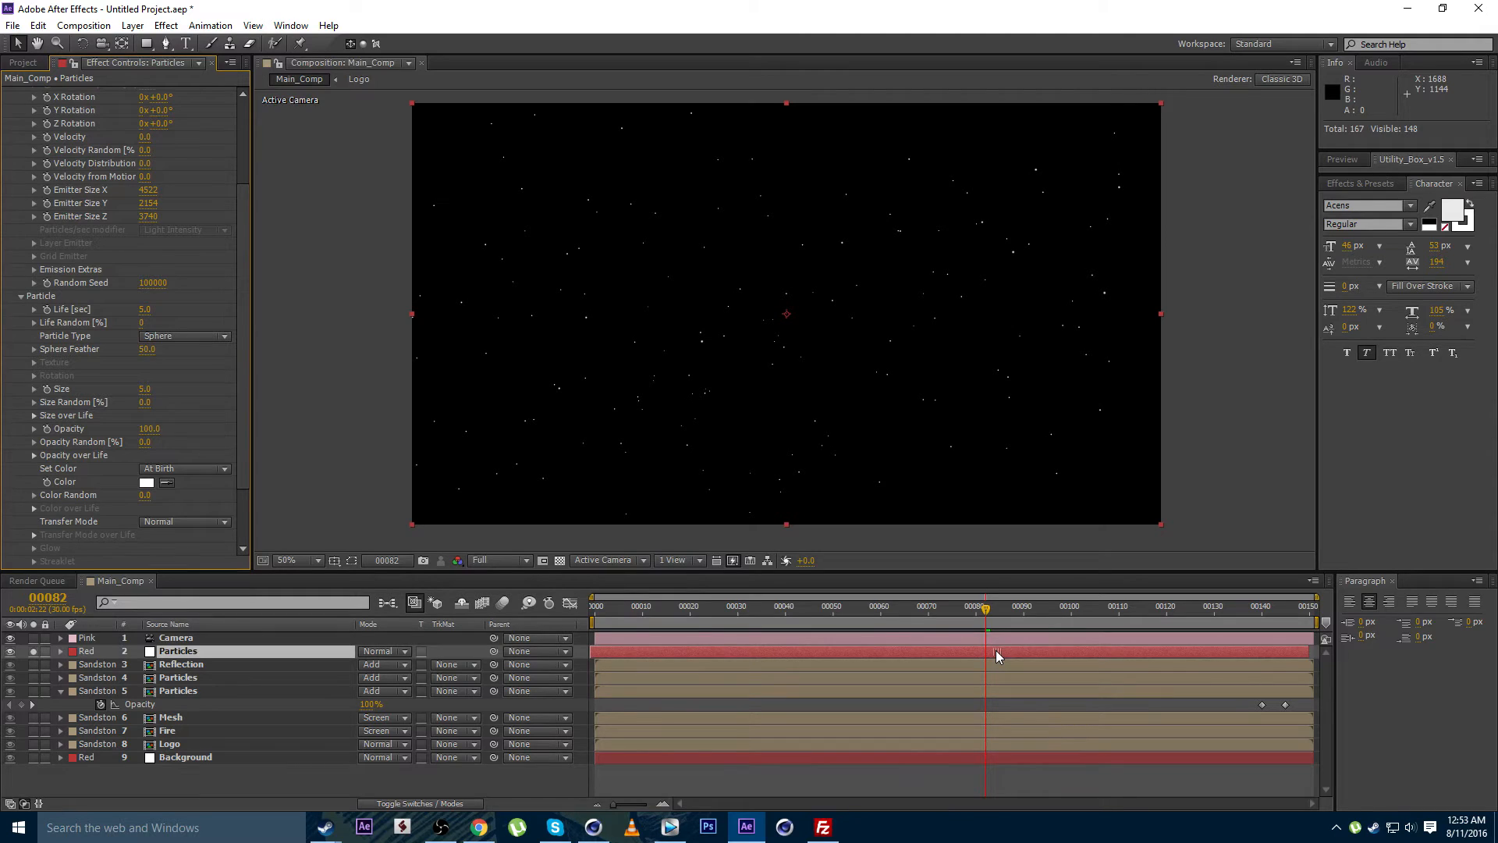
pyautogui.click(996, 650)
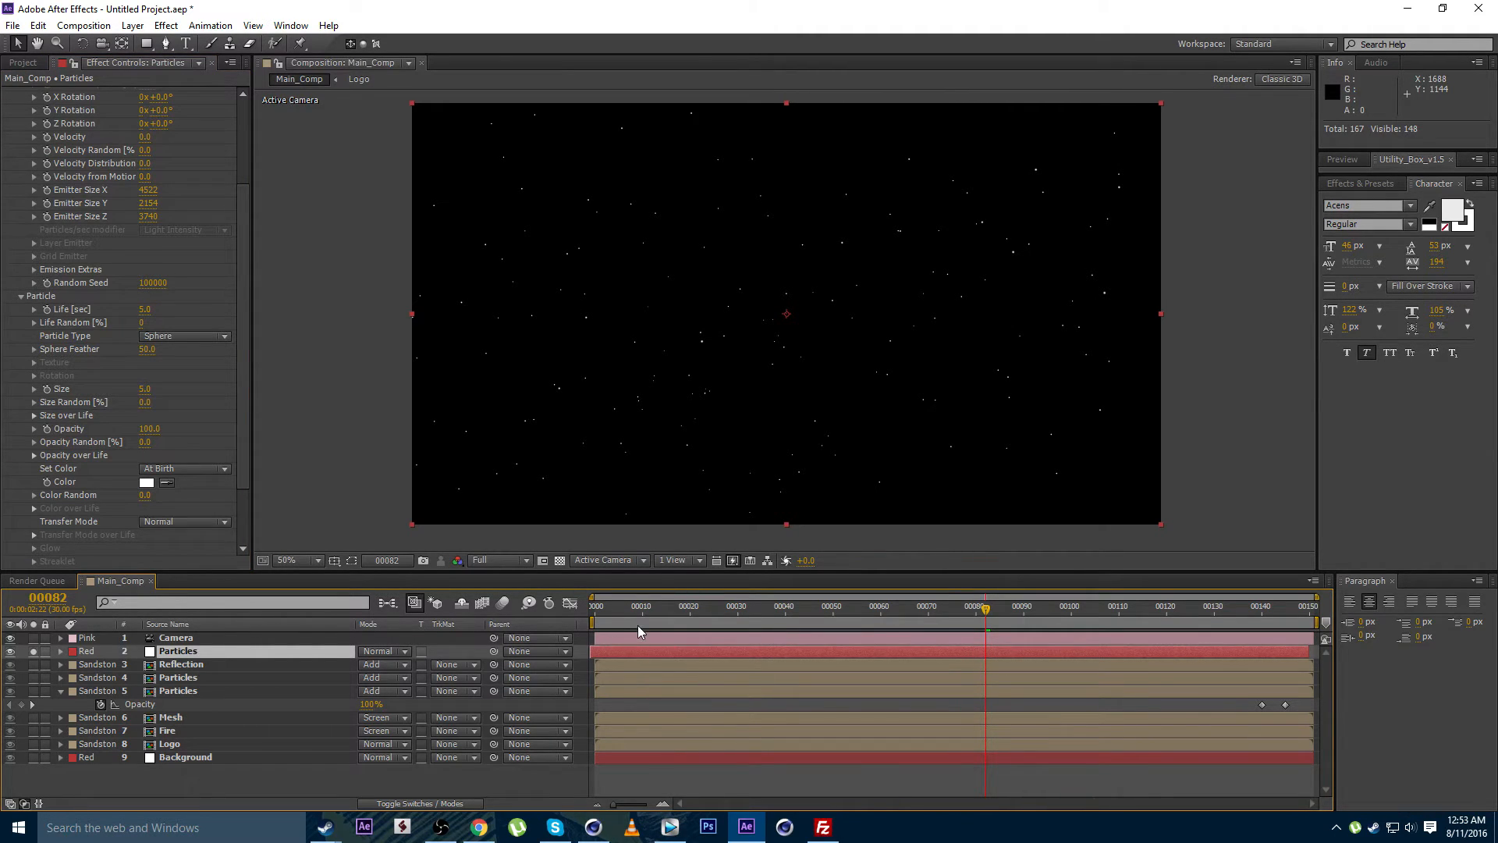
pyautogui.moveTo(625, 611); pyautogui.dragTo(586, 612)
pyautogui.moveTo(1309, 651); pyautogui.dragTo(1310, 650)
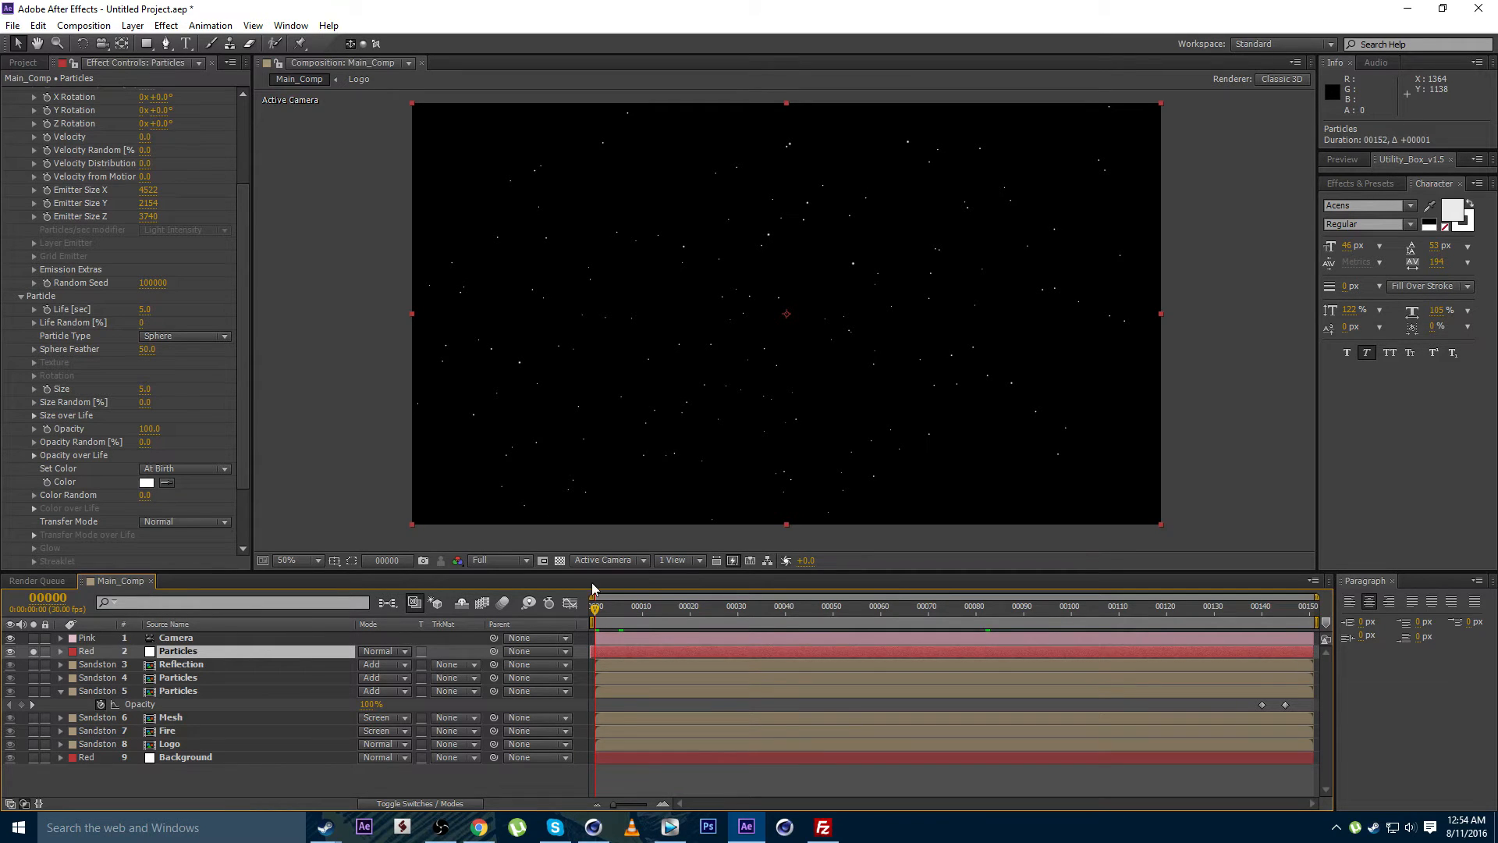
pyautogui.moveTo(596, 608); pyautogui.dragTo(1319, 629)
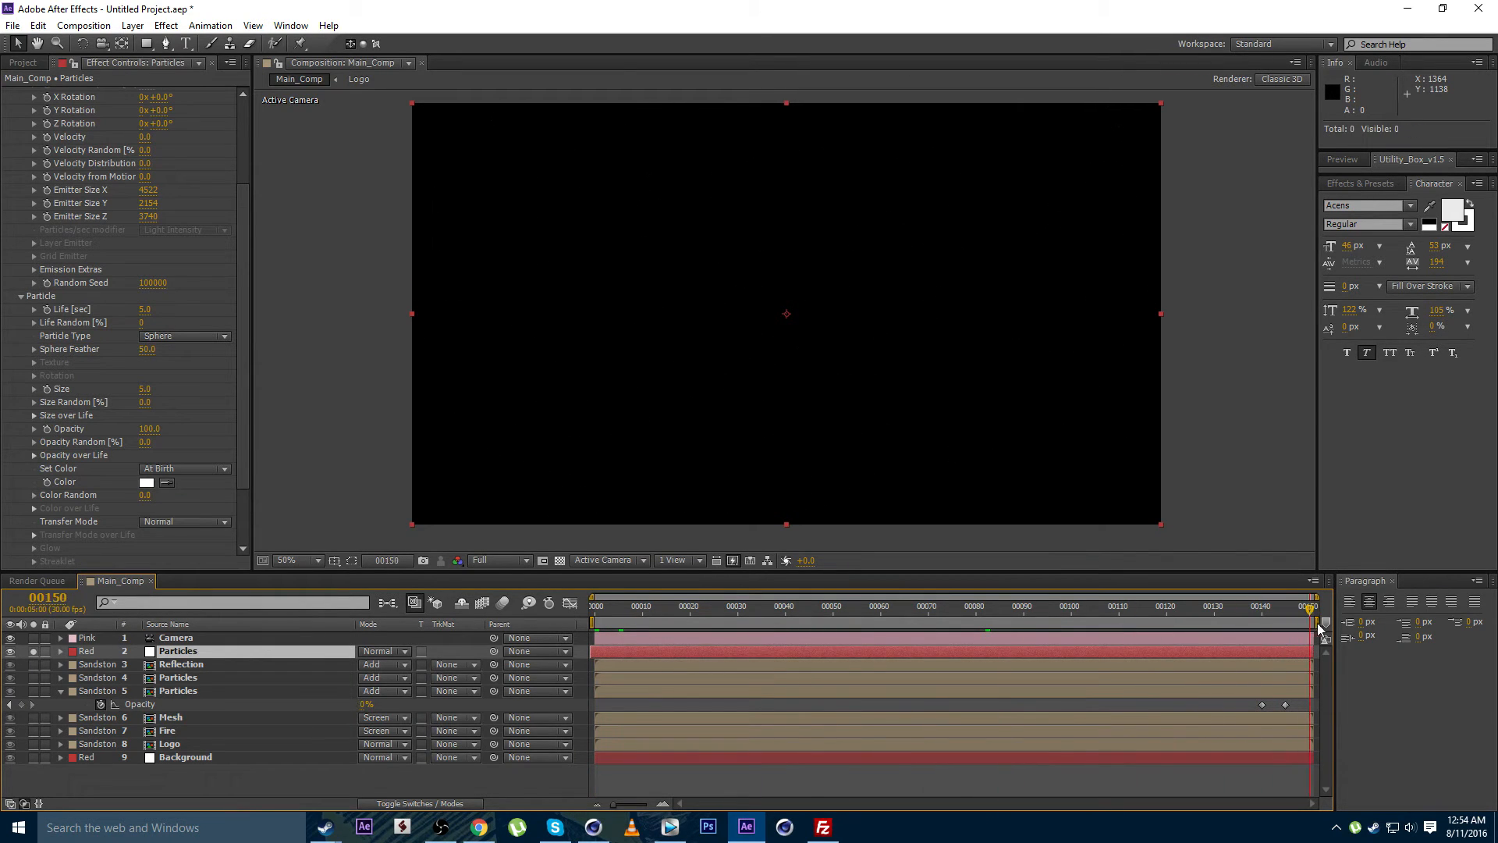
# Set the particle Life to 5.1 seconds and check the particles up to frame 61
pyautogui.click(144, 311)
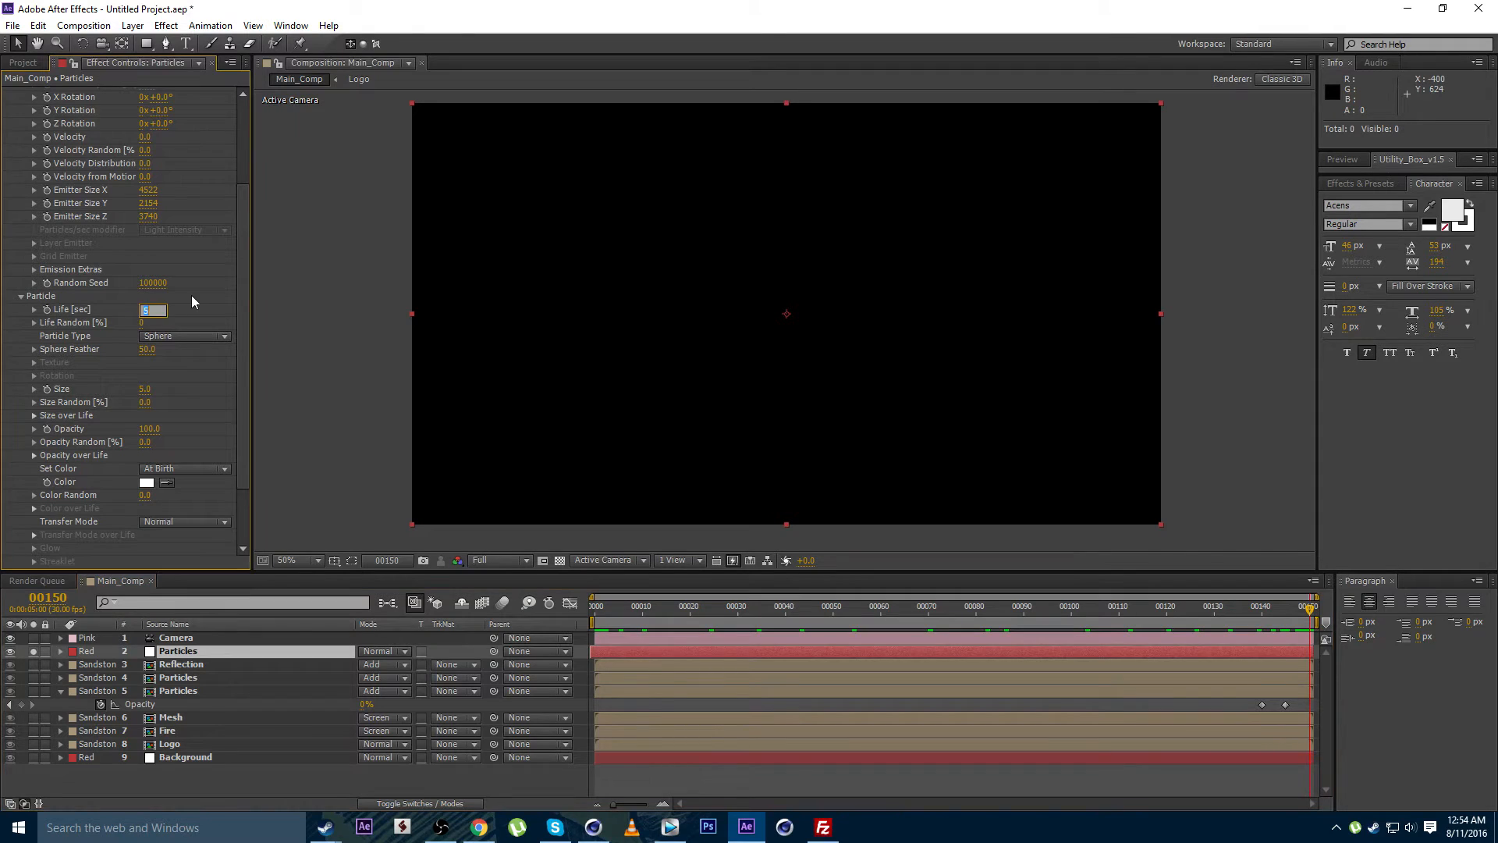
pyautogui.write('5.1')
pyautogui.press('Return')
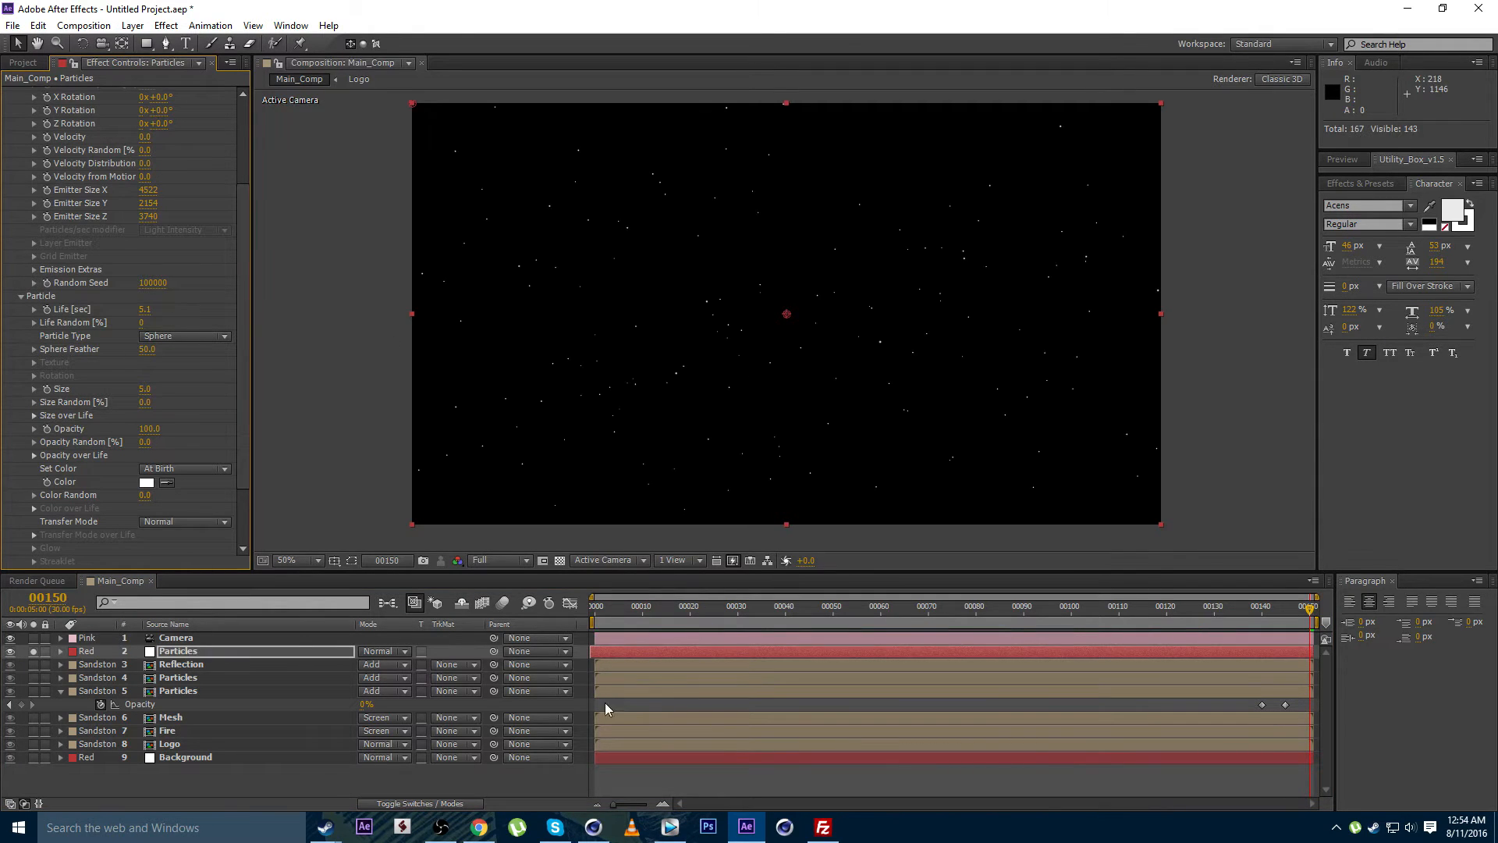
pyautogui.moveTo(616, 620); pyautogui.dragTo(884, 628)
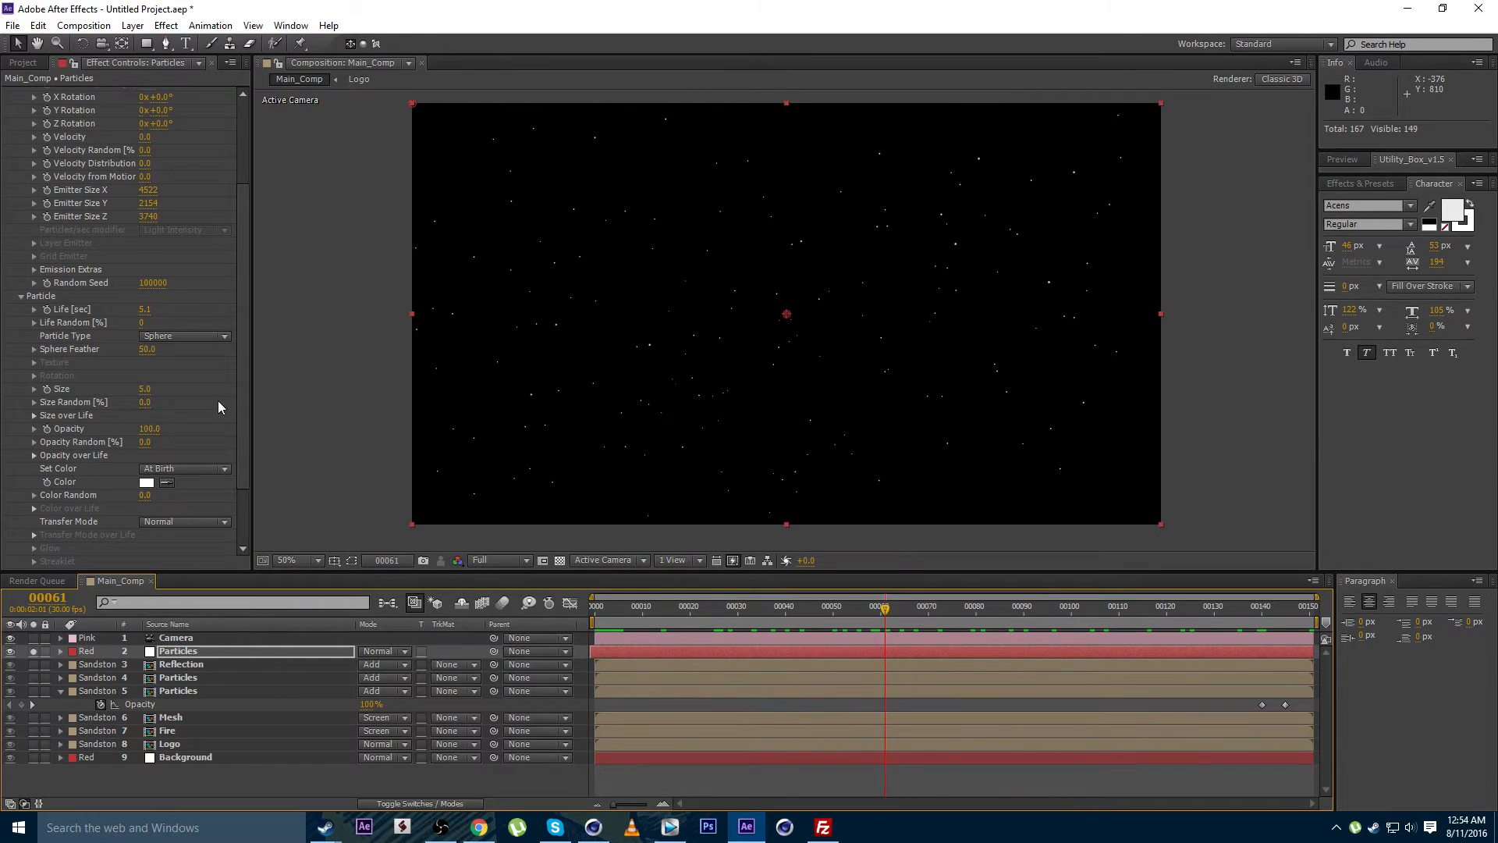
# Set the particles' Size Random to 65% and Opacity Random to 50%
pyautogui.press('.')
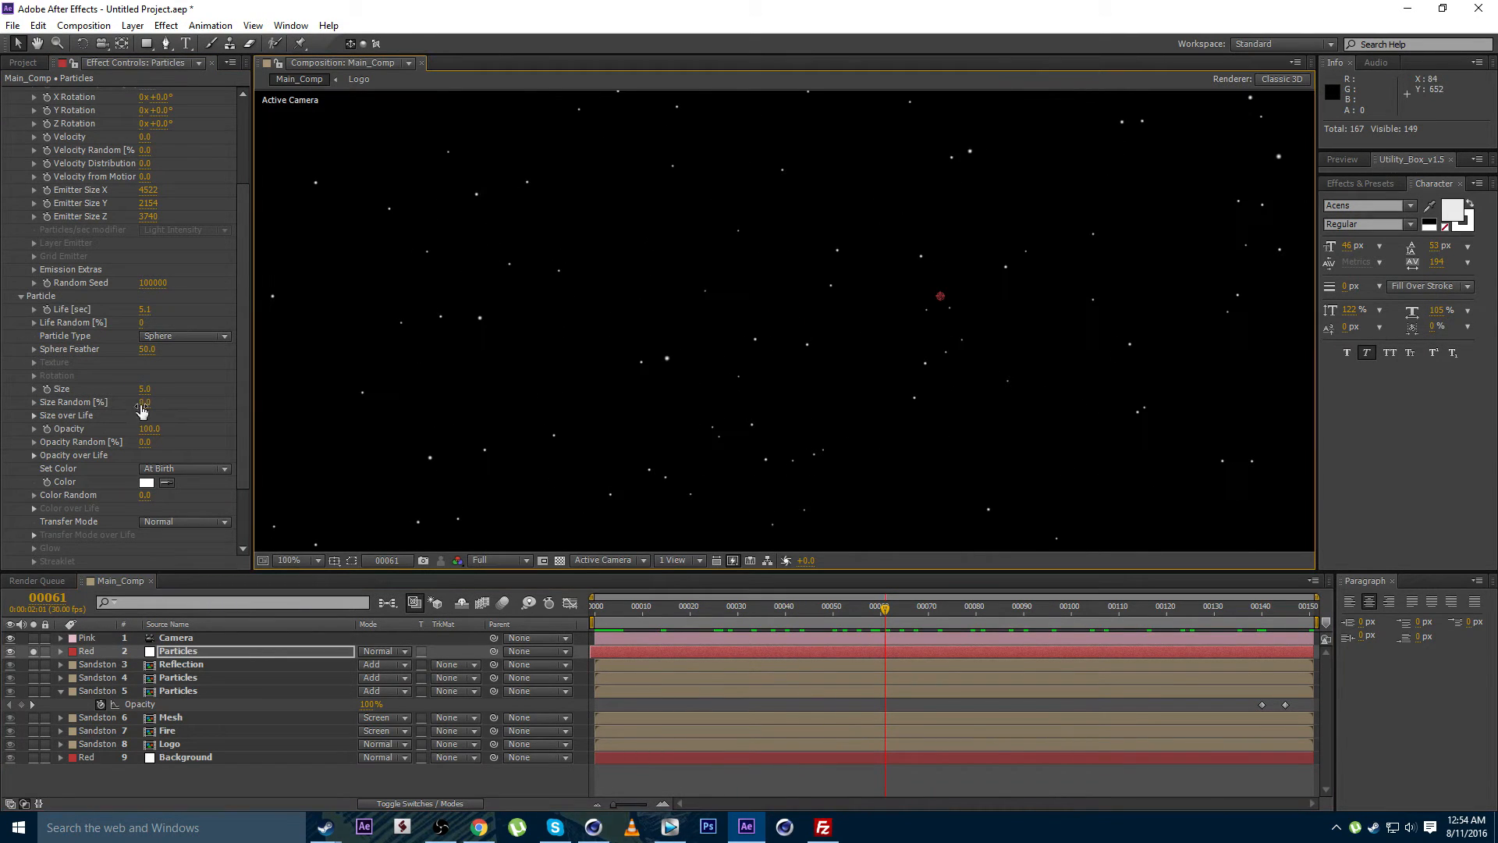
pyautogui.click(144, 403)
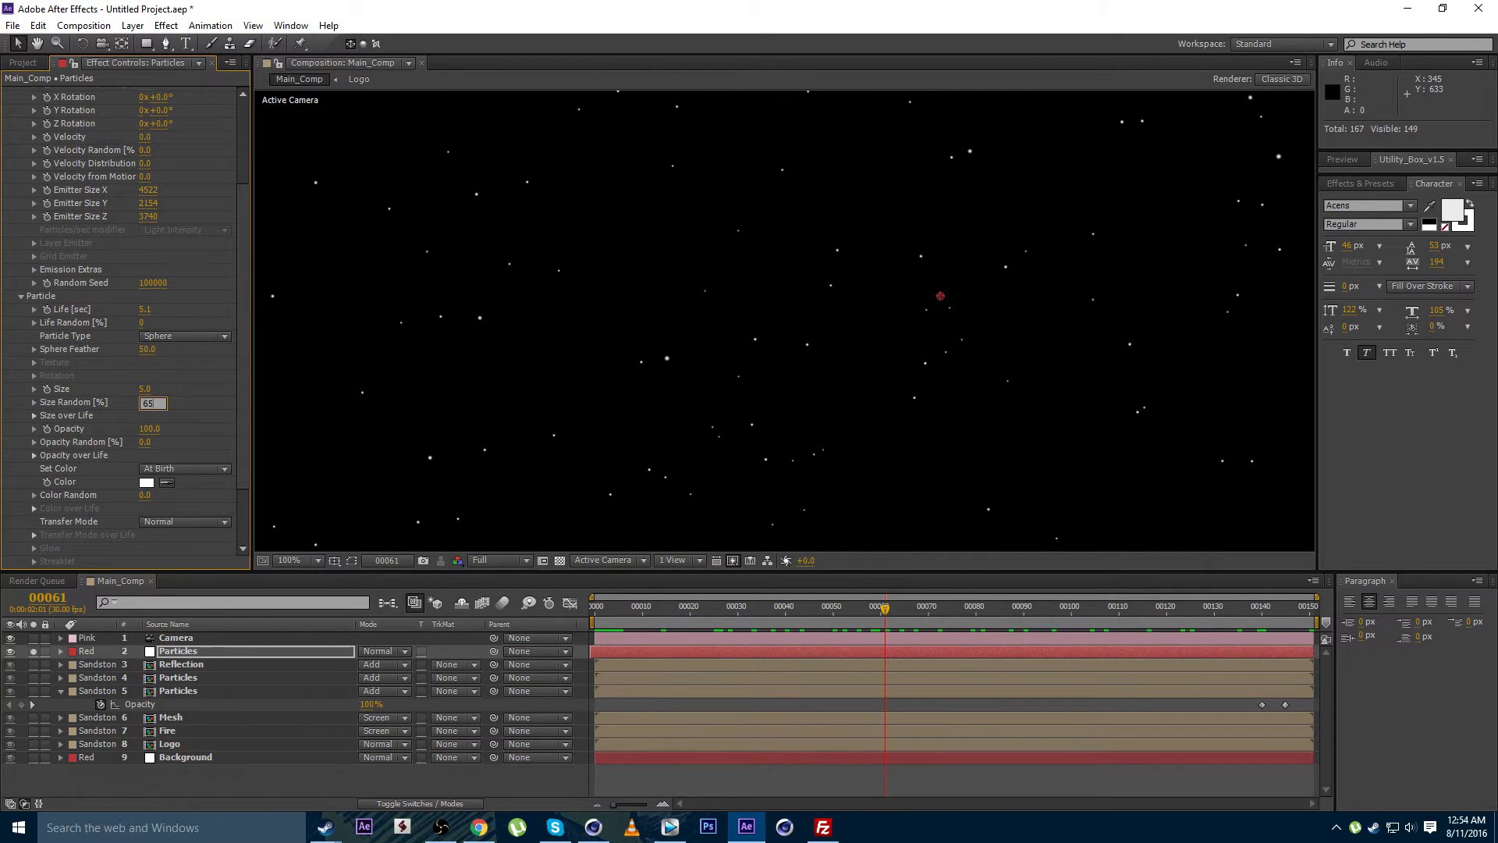
pyautogui.write('65')
pyautogui.press('Return')
pyautogui.press(',')
pyautogui.click(145, 443)
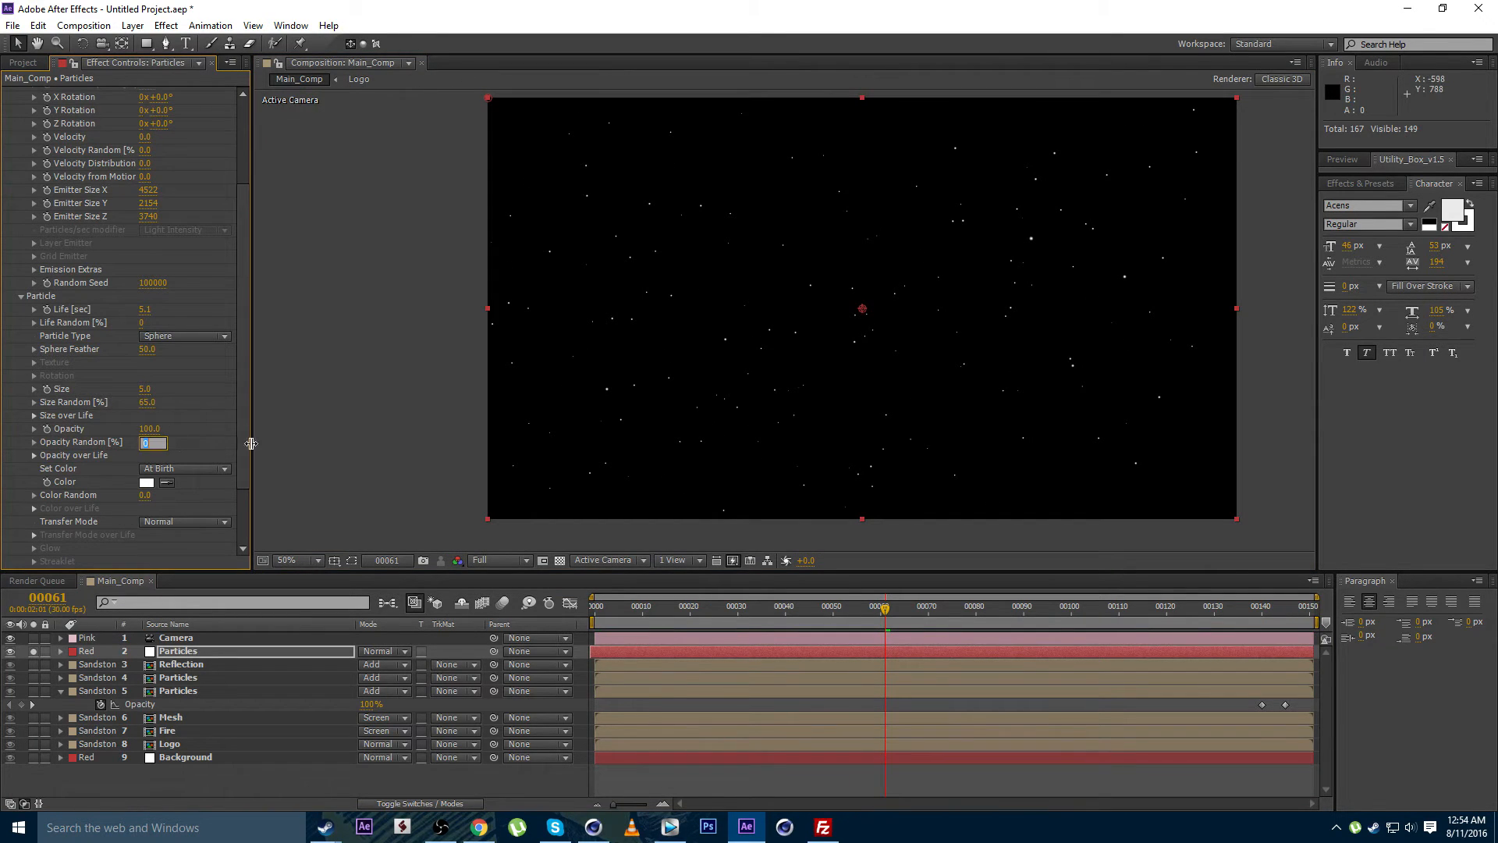
pyautogui.write('50')
pyautogui.press('Return')
pyautogui.moveTo(730, 413); pyautogui.dragTo(714, 425)
# Turn off solo on the Particles solid and inspect the particles around the logo at frame 85
pyautogui.moveTo(859, 611); pyautogui.dragTo(1001, 619)
pyautogui.click(33, 651)
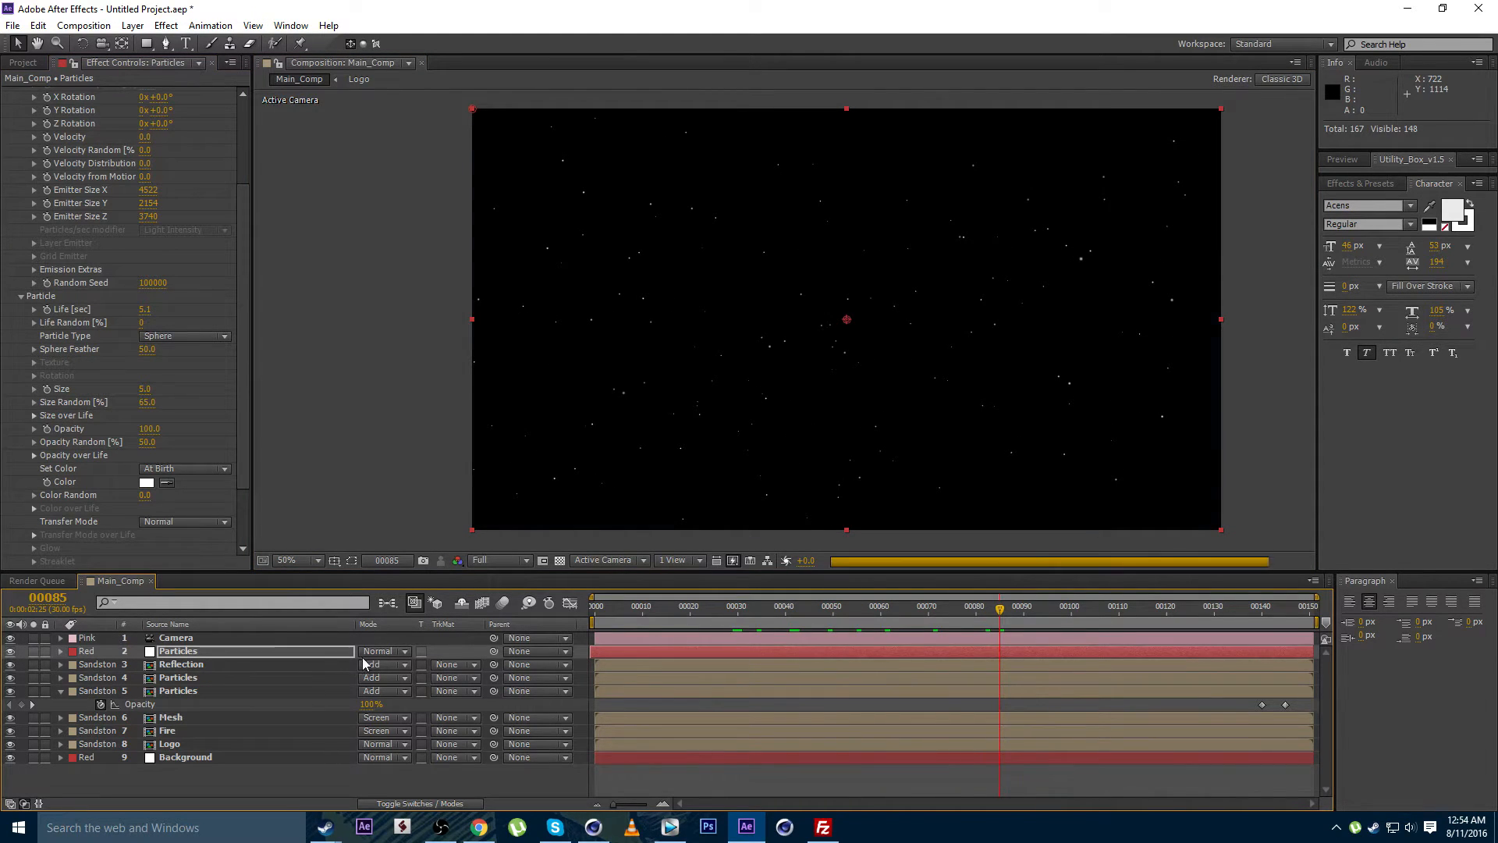
pyautogui.click(337, 654)
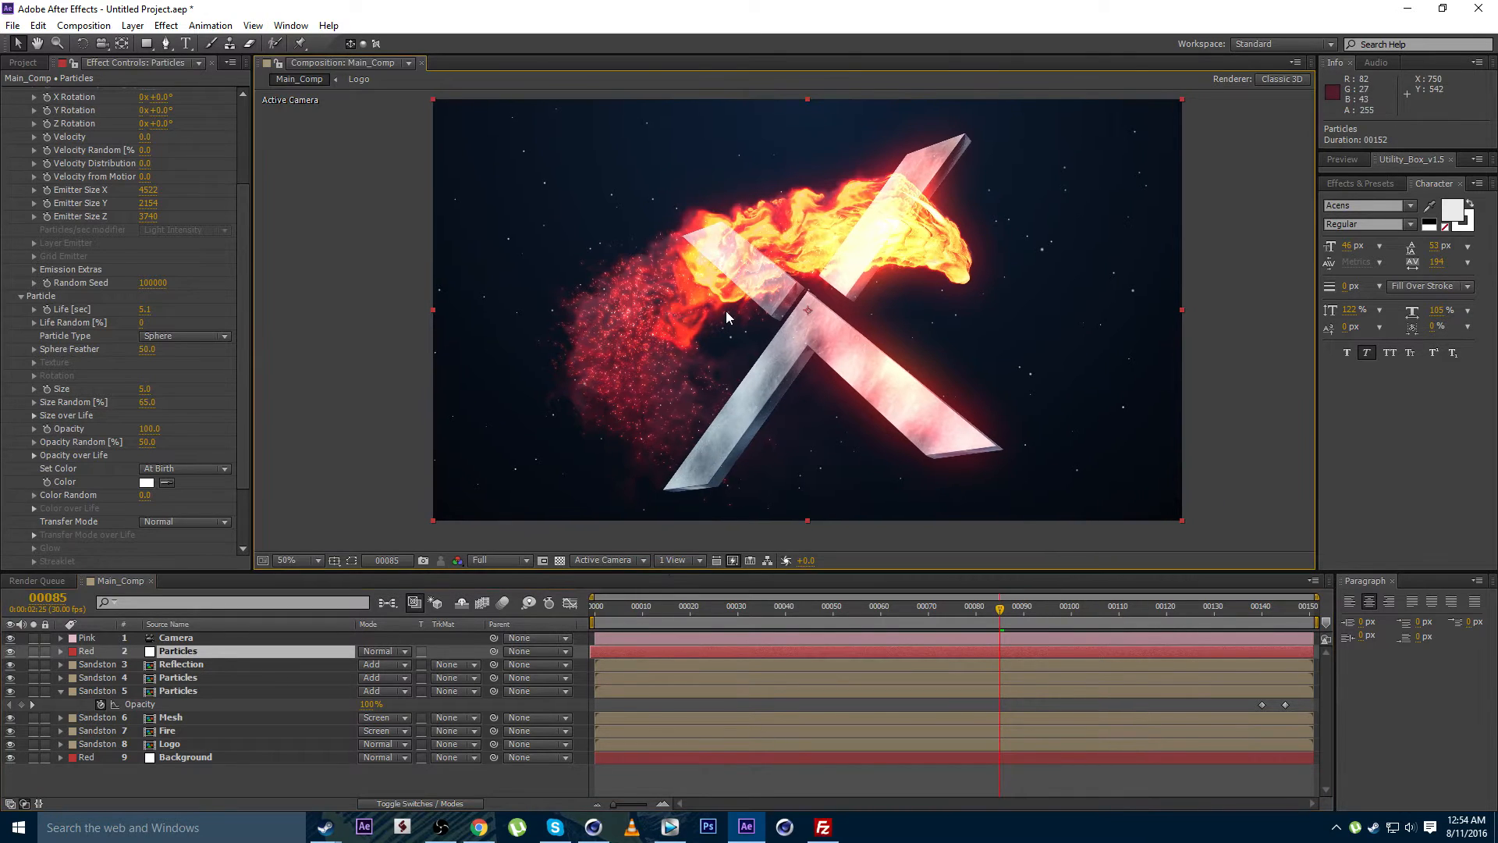
pyautogui.scroll(2, 769, 338)
pyautogui.press('`')
pyautogui.moveTo(636, 345); pyautogui.dragTo(634, 303)
pyautogui.press('`')
pyautogui.scroll(-1, 634, 307)
# Set the frame 0 Particles/sec keyframe to 15000 and check the denser particles at frame 71
pyautogui.press('Home')
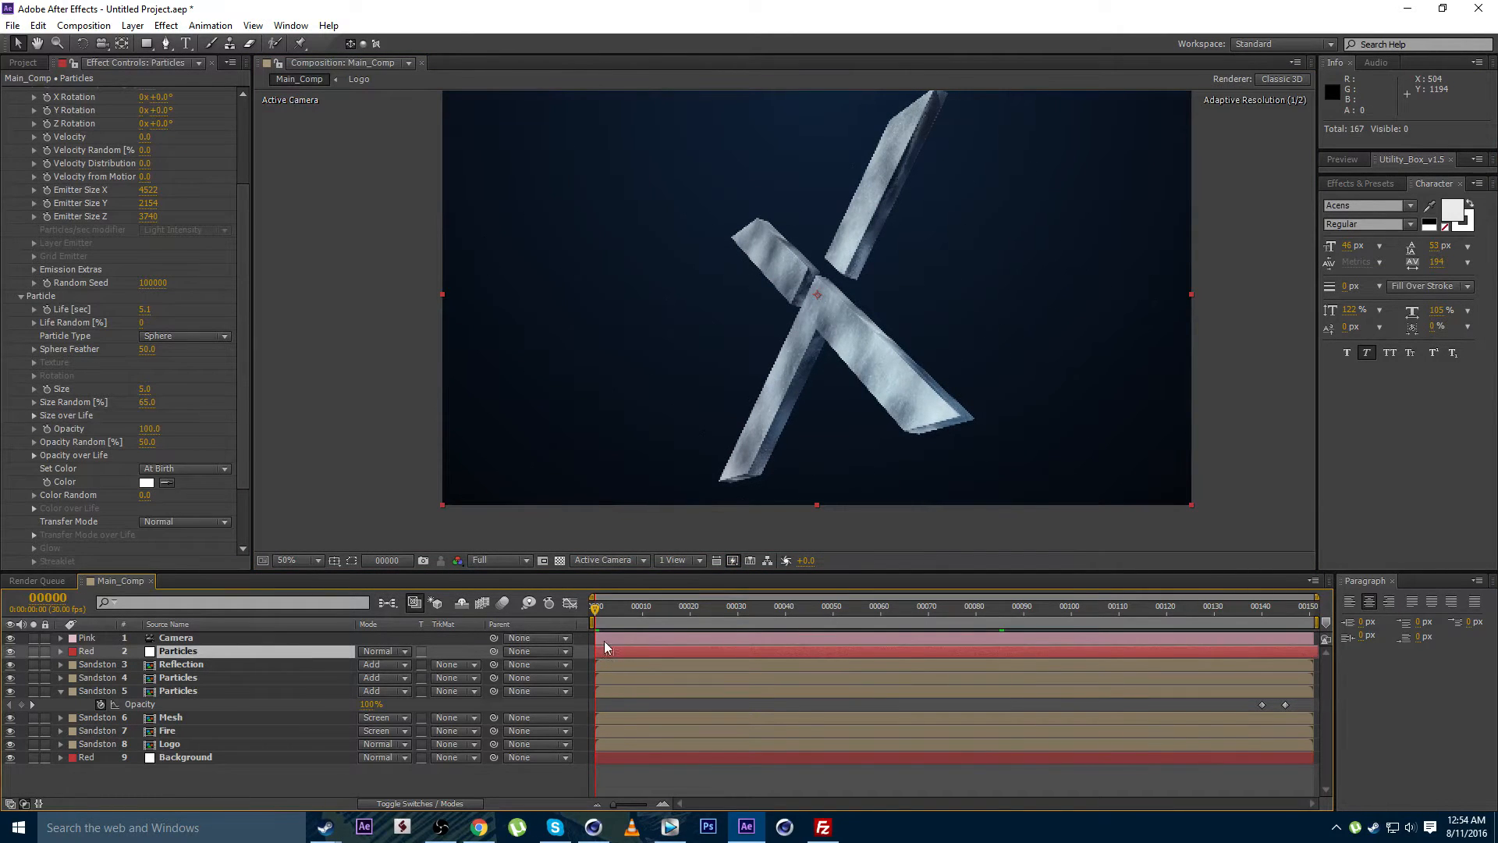
pyautogui.scroll(3, 190, 238)
pyautogui.click(149, 132)
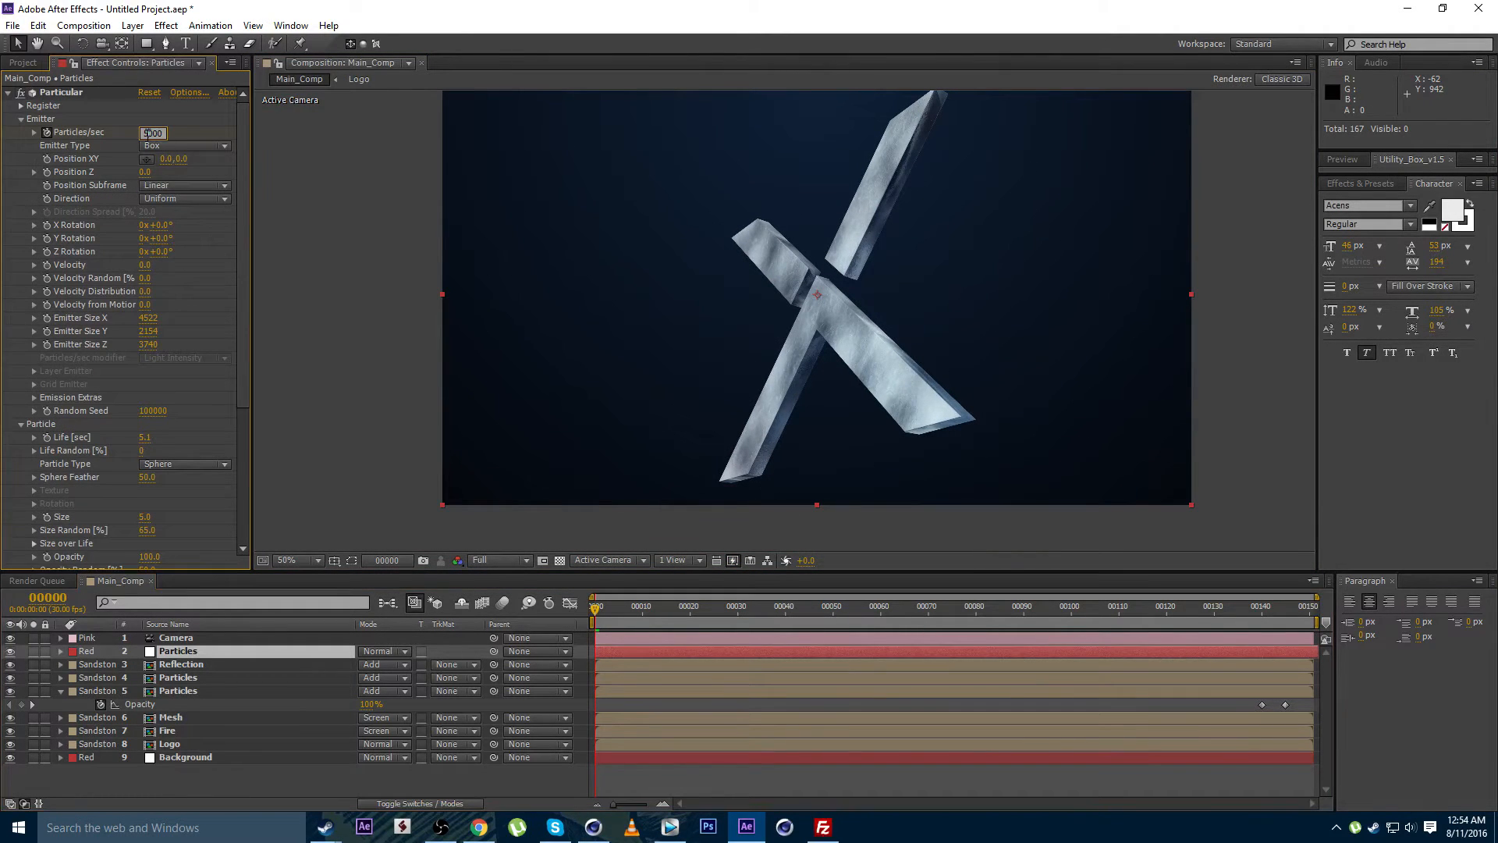
pyautogui.write('15000')
pyautogui.click(408, 134)
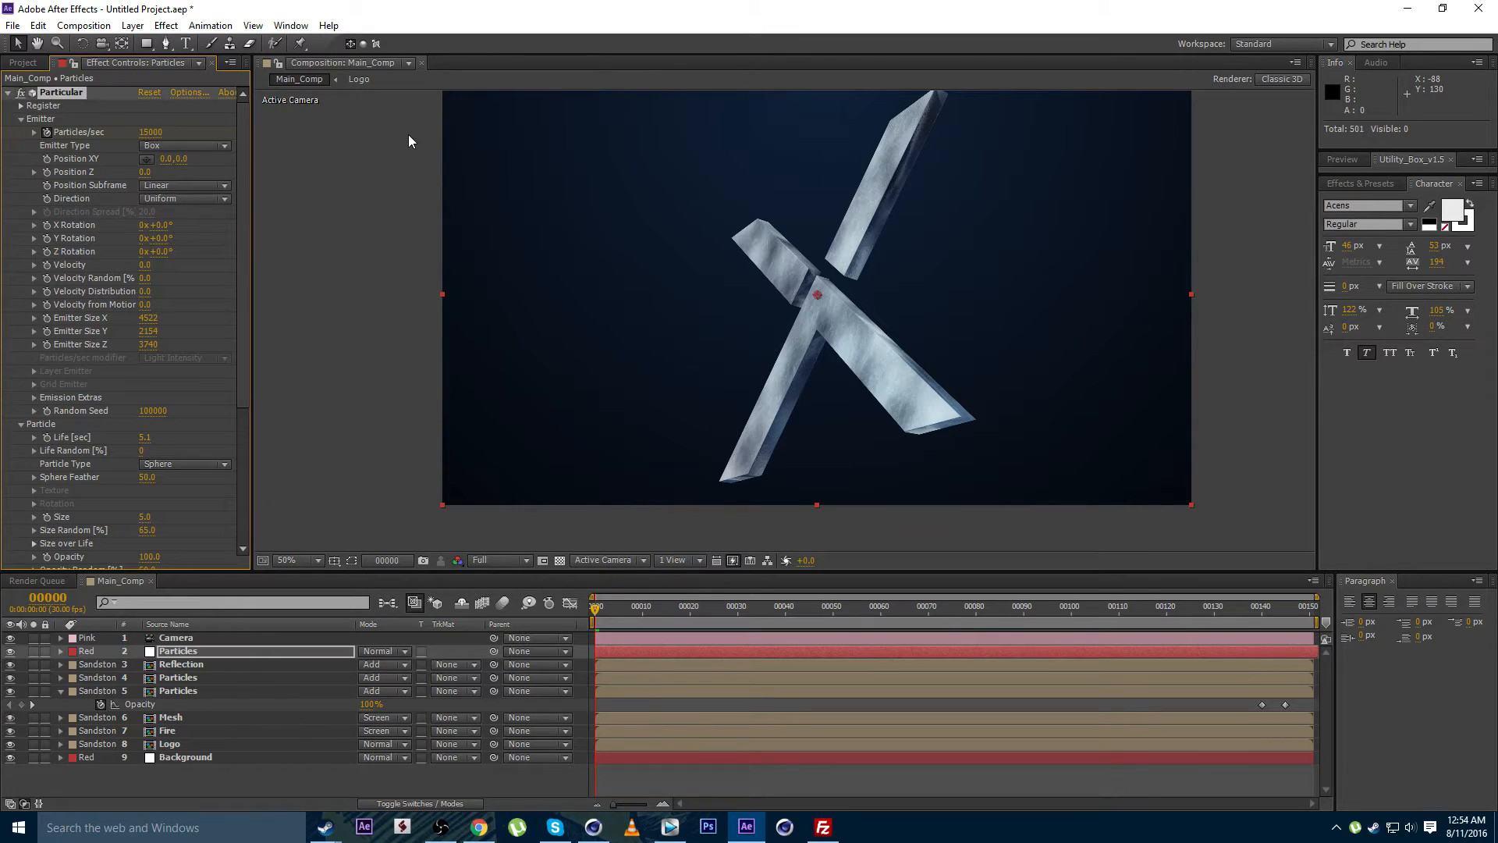
pyautogui.moveTo(622, 651); pyautogui.dragTo(935, 615)
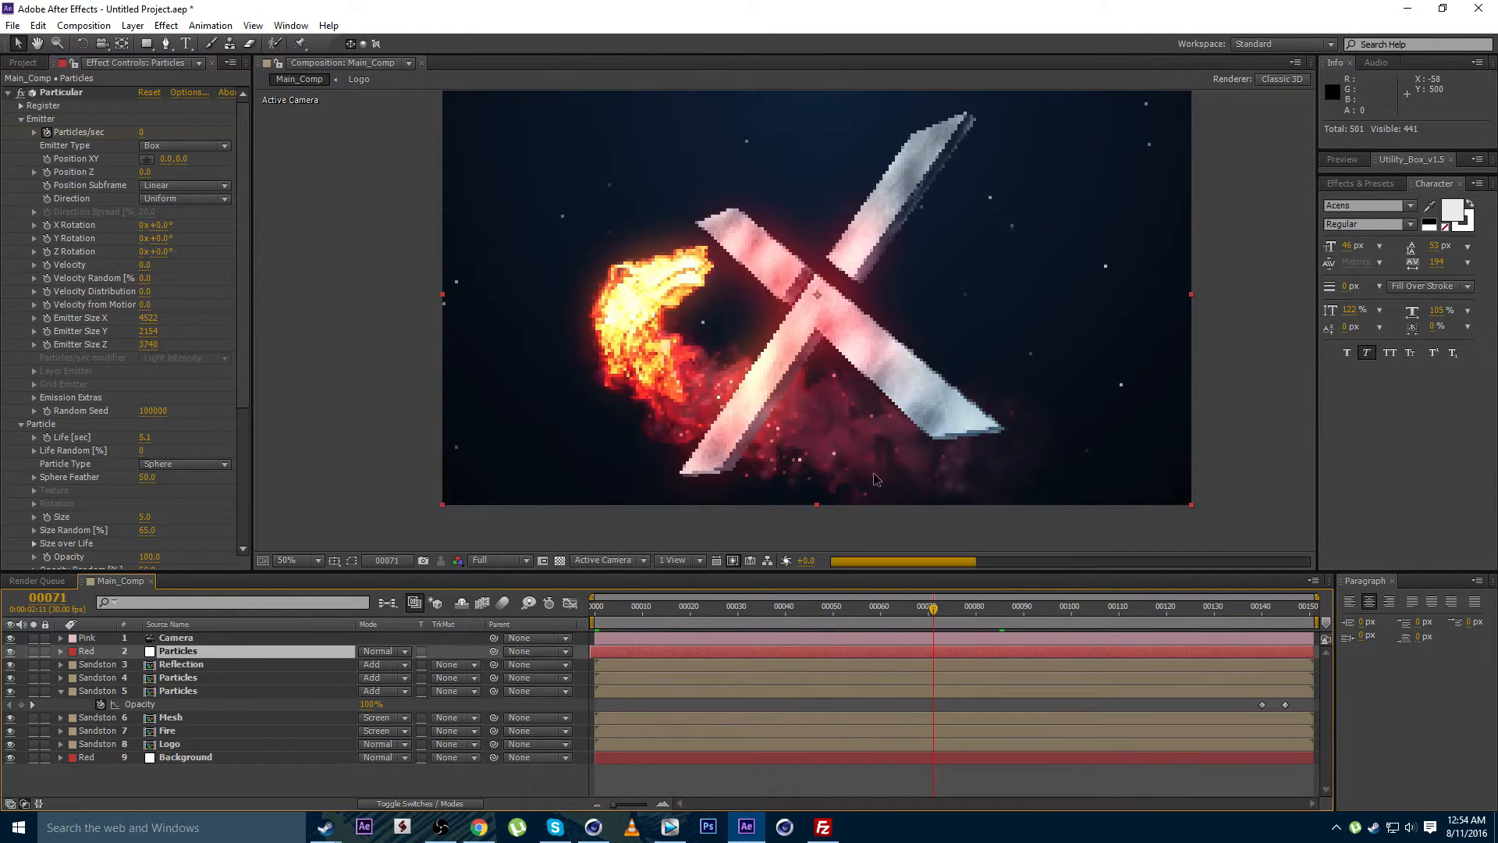
pyautogui.scroll(1, 802, 419)
pyautogui.moveTo(537, 302); pyautogui.dragTo(550, 403)
pyautogui.scroll(-1, 613, 404)
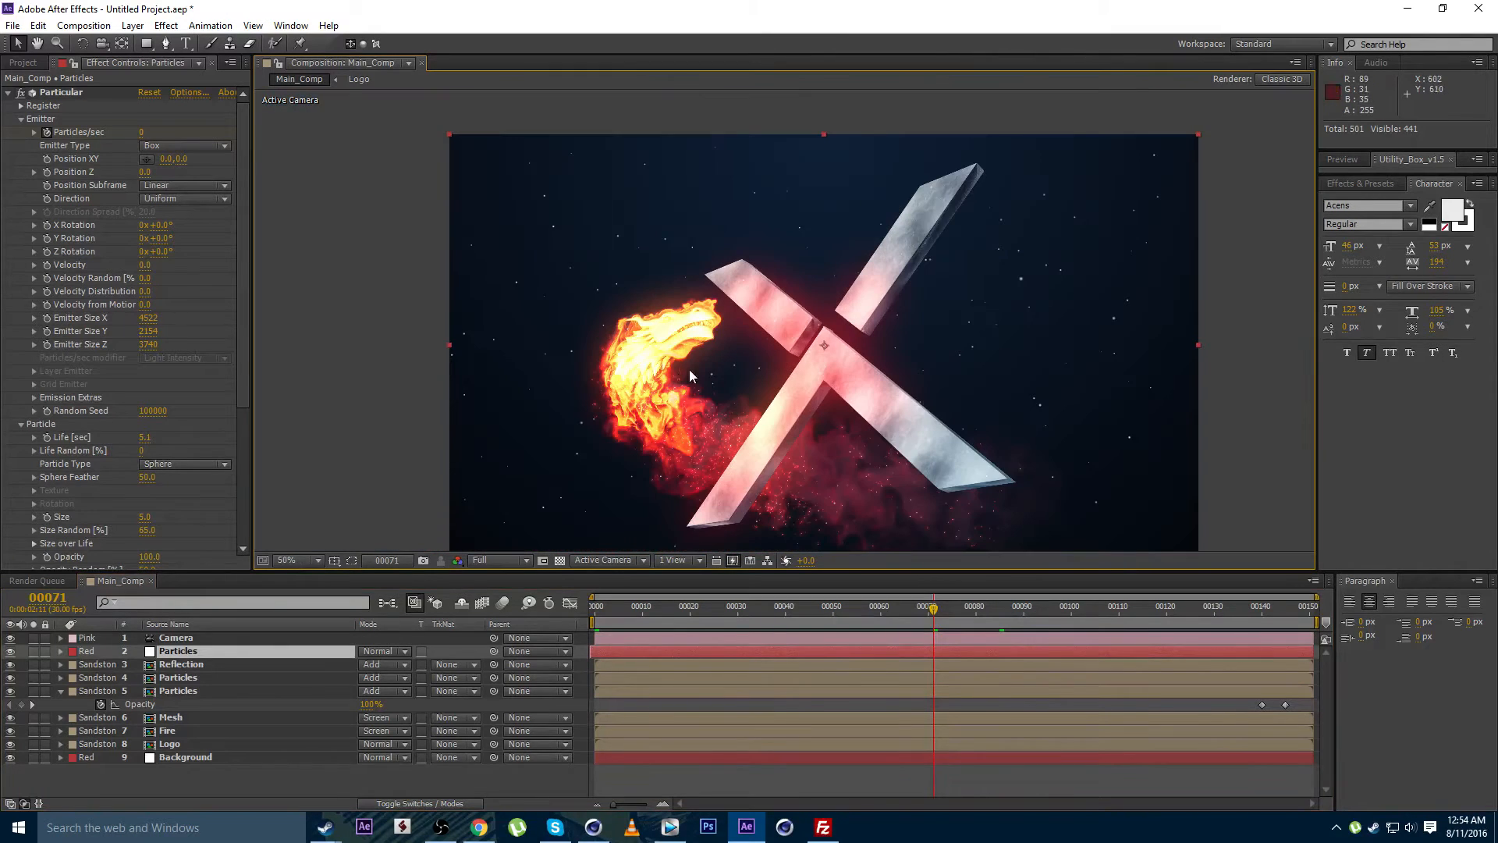
# Set the emitter's Velocity to 10 and inspect the particle spread around the logo
pyautogui.click(147, 266)
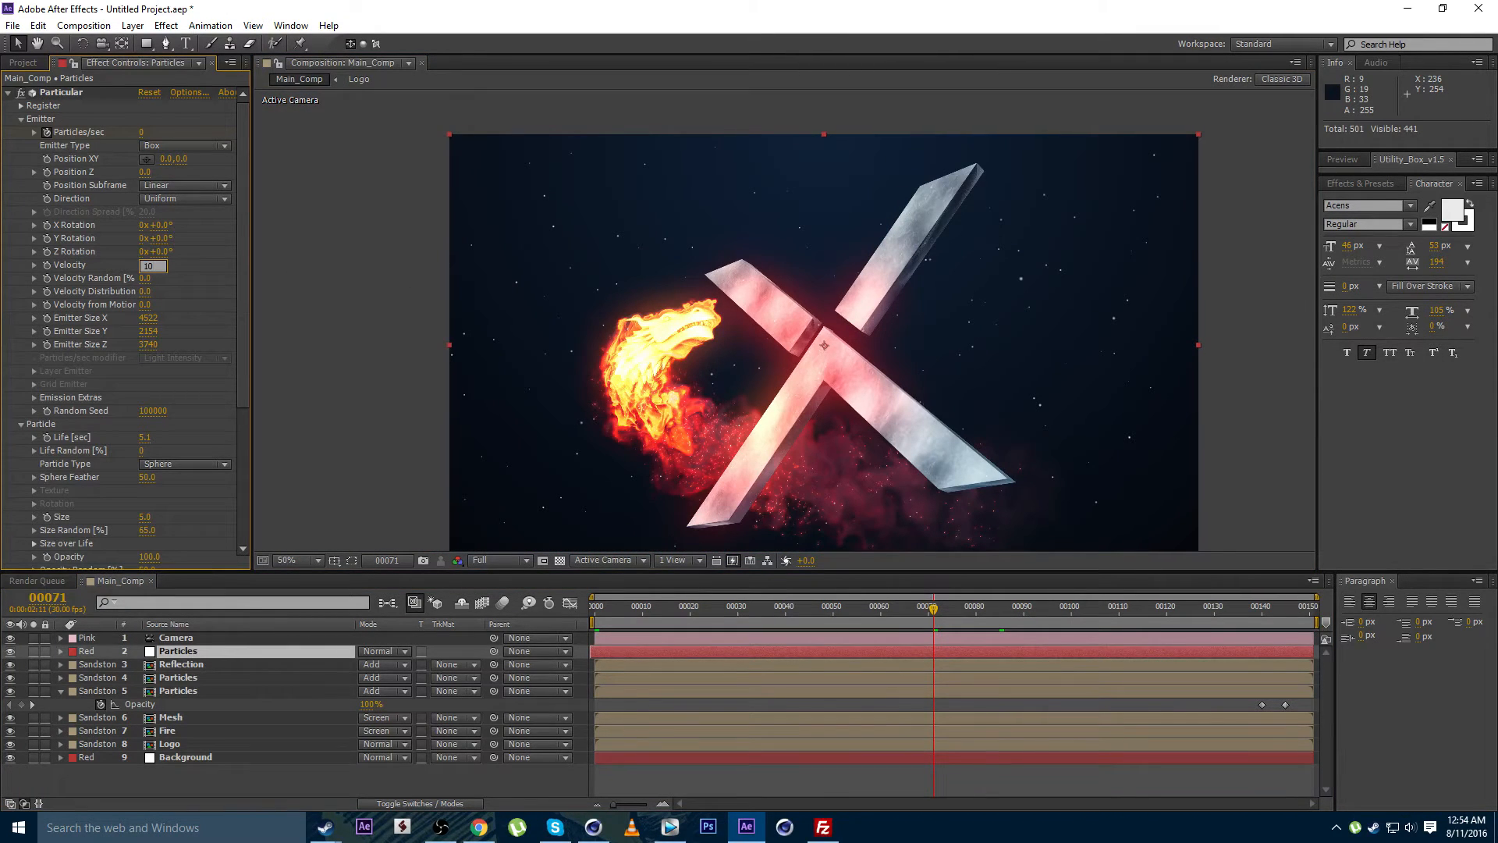
pyautogui.press('Return')
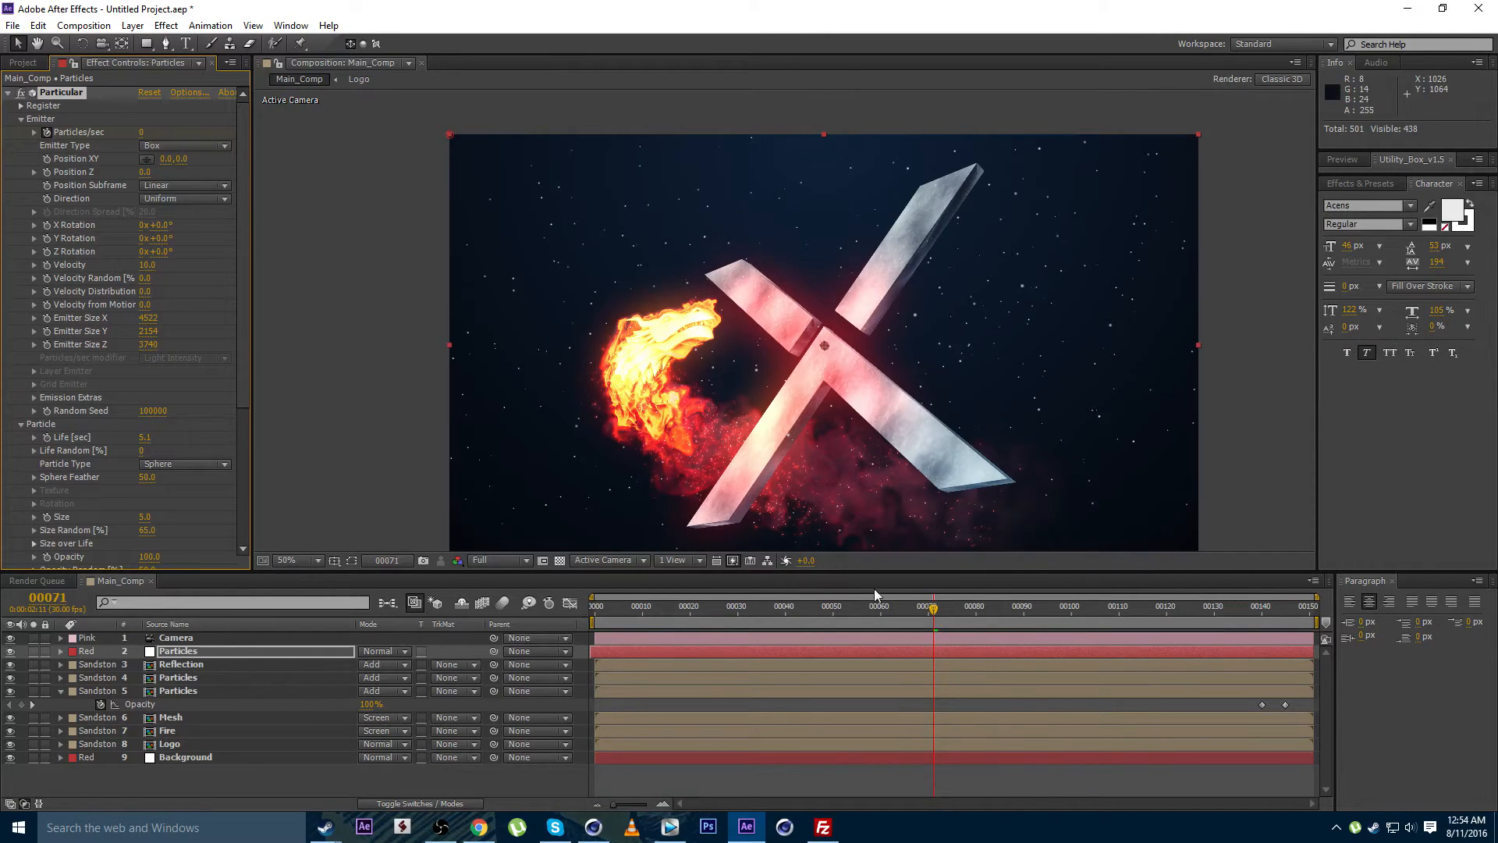
pyautogui.scroll(1, 812, 372)
pyautogui.press('`')
pyautogui.moveTo(727, 387); pyautogui.dragTo(706, 332)
pyautogui.press('`')
pyautogui.scroll(-1, 654, 332)
# Set the particle Size to 3 and inspect the particles around the dragon and logo
pyautogui.scroll(-4, 100, 359)
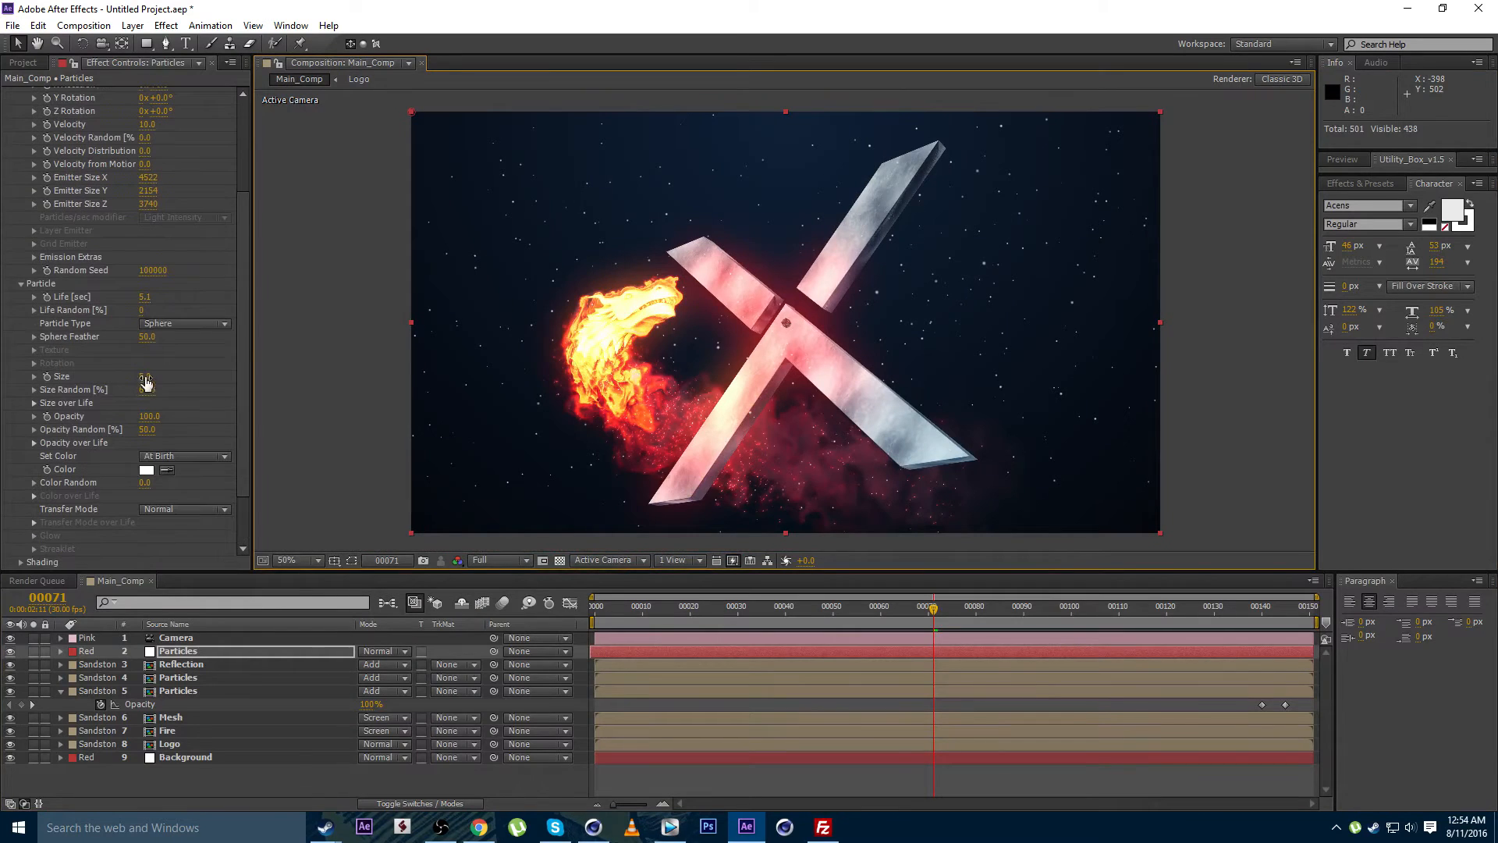
pyautogui.click(145, 377)
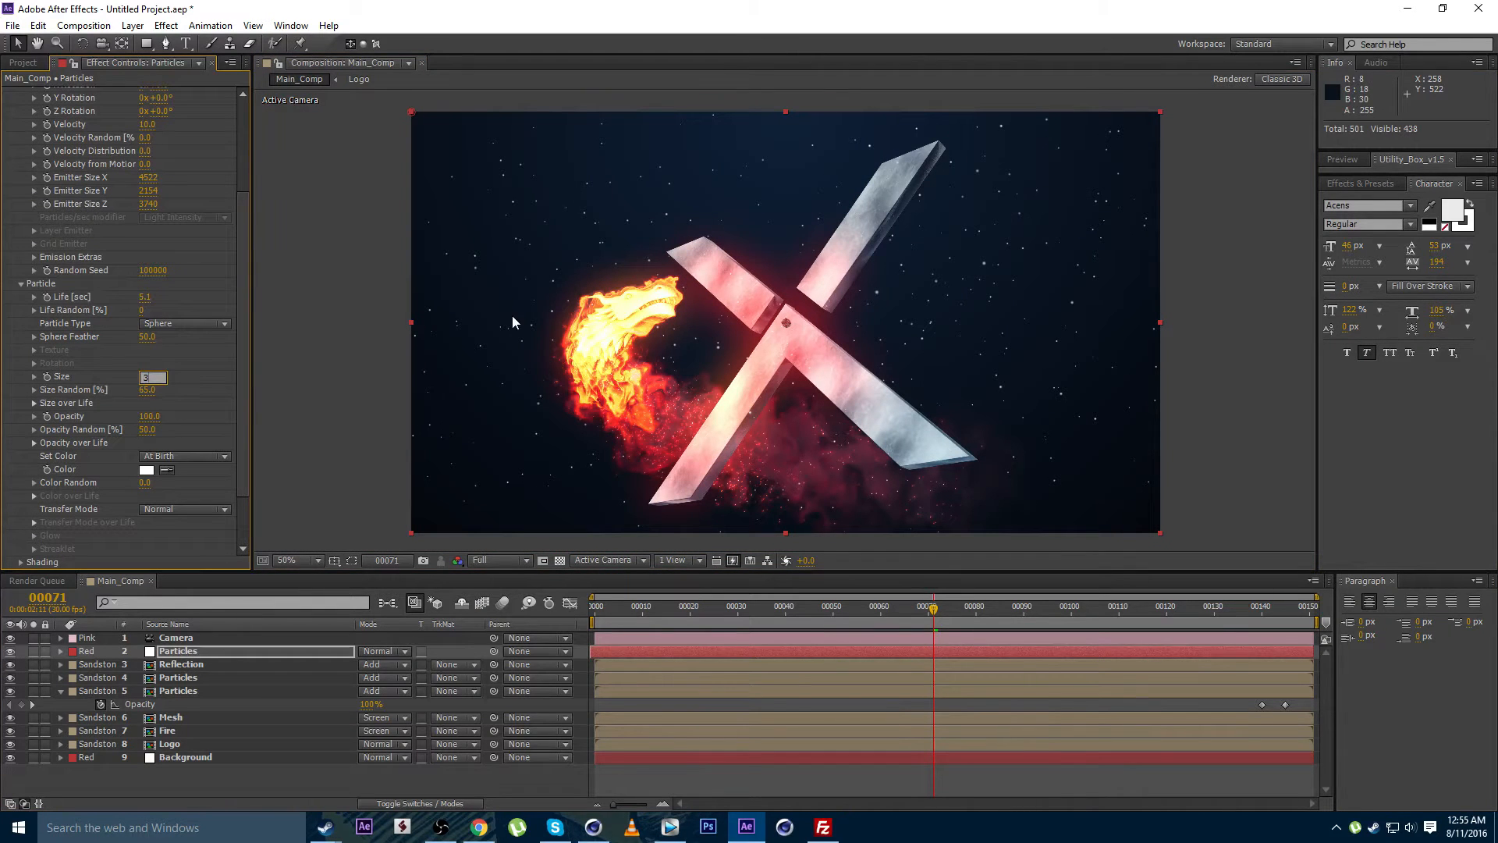
pyautogui.press('Return')
pyautogui.scroll(1, 696, 349)
pyautogui.press('`')
pyautogui.moveTo(501, 338); pyautogui.dragTo(652, 321)
pyautogui.scroll(-2, 574, 291)
pyautogui.press('`')
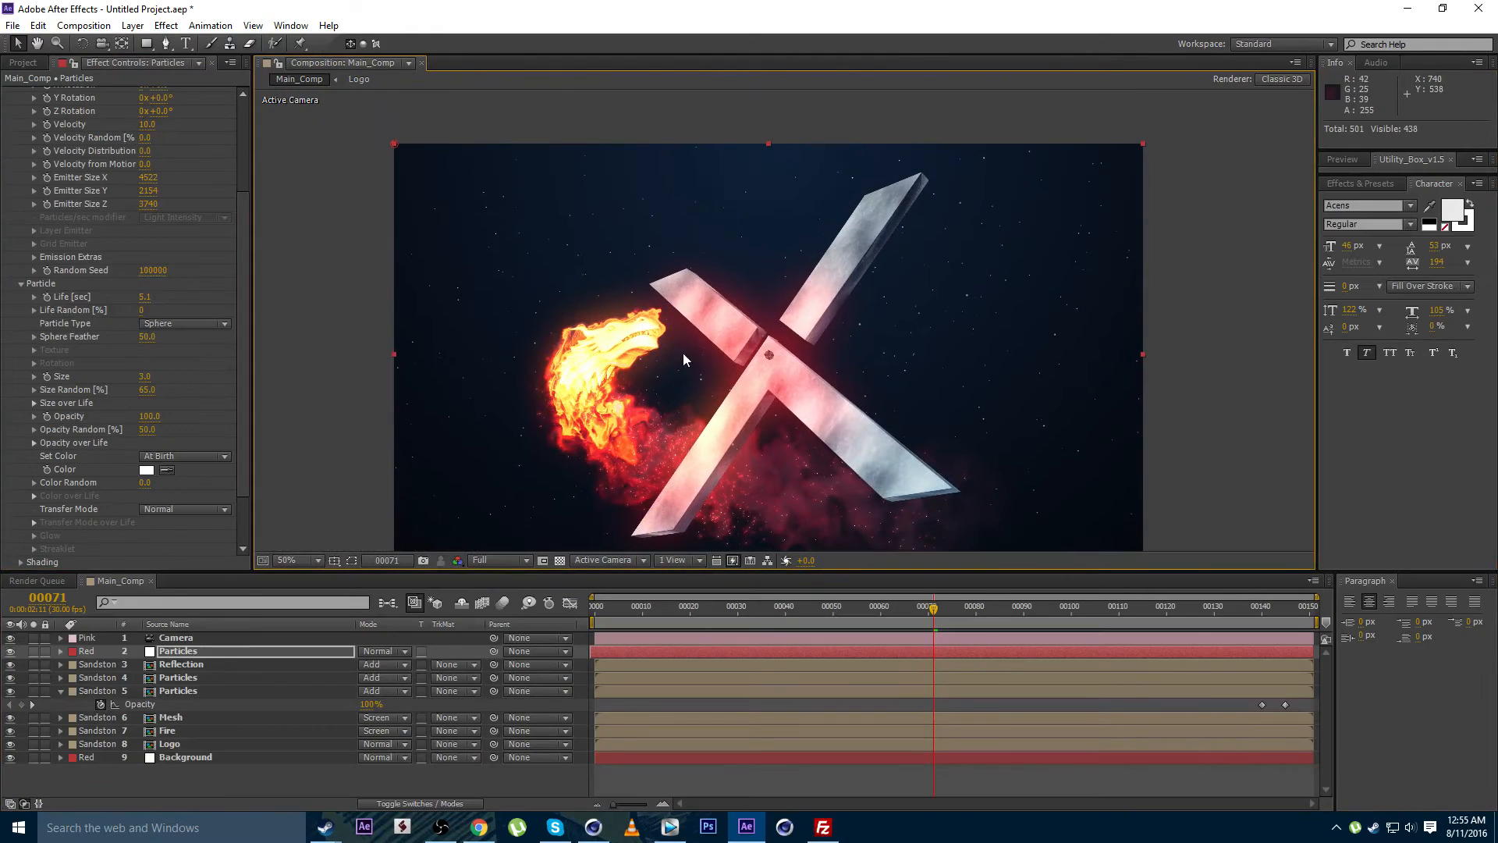
pyautogui.moveTo(518, 334); pyautogui.dragTo(555, 299)
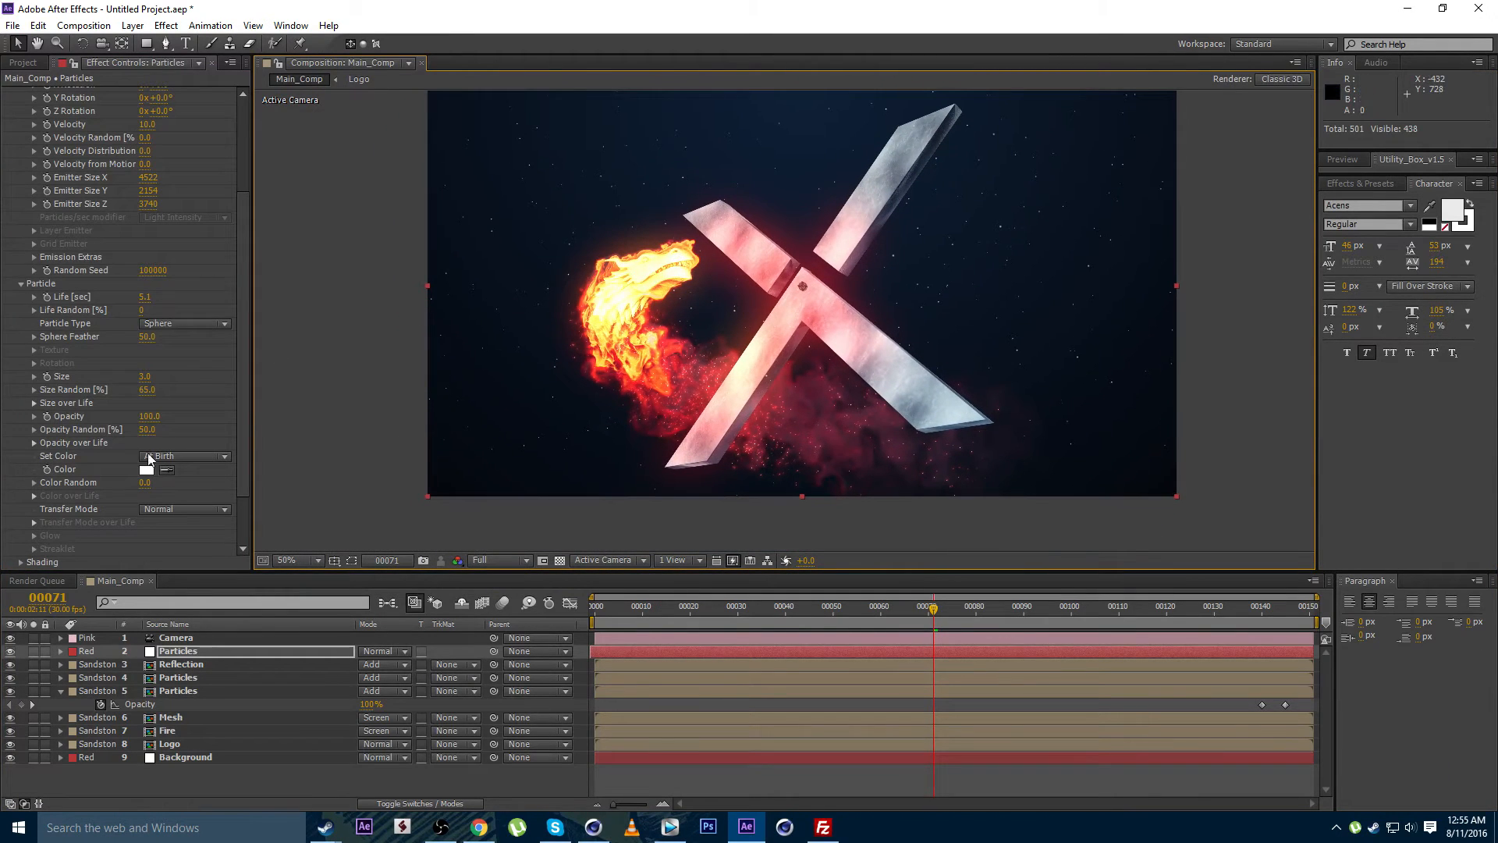
# Change the particle color to orange-red FF3C00 and inspect it close up
pyautogui.click(146, 471)
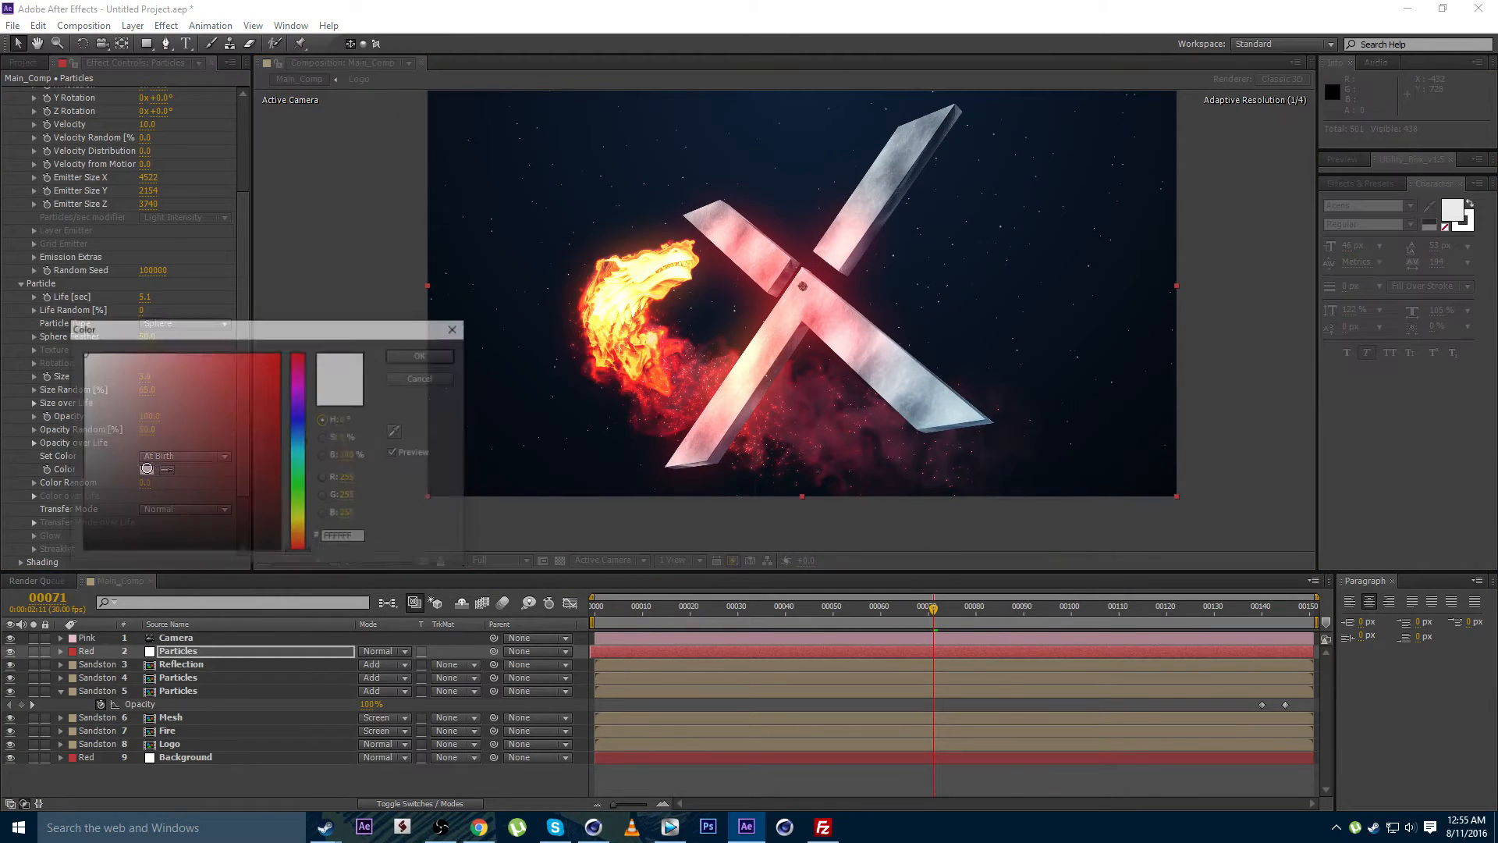
pyautogui.click(295, 544)
pyautogui.moveTo(266, 367); pyautogui.dragTo(342, 331)
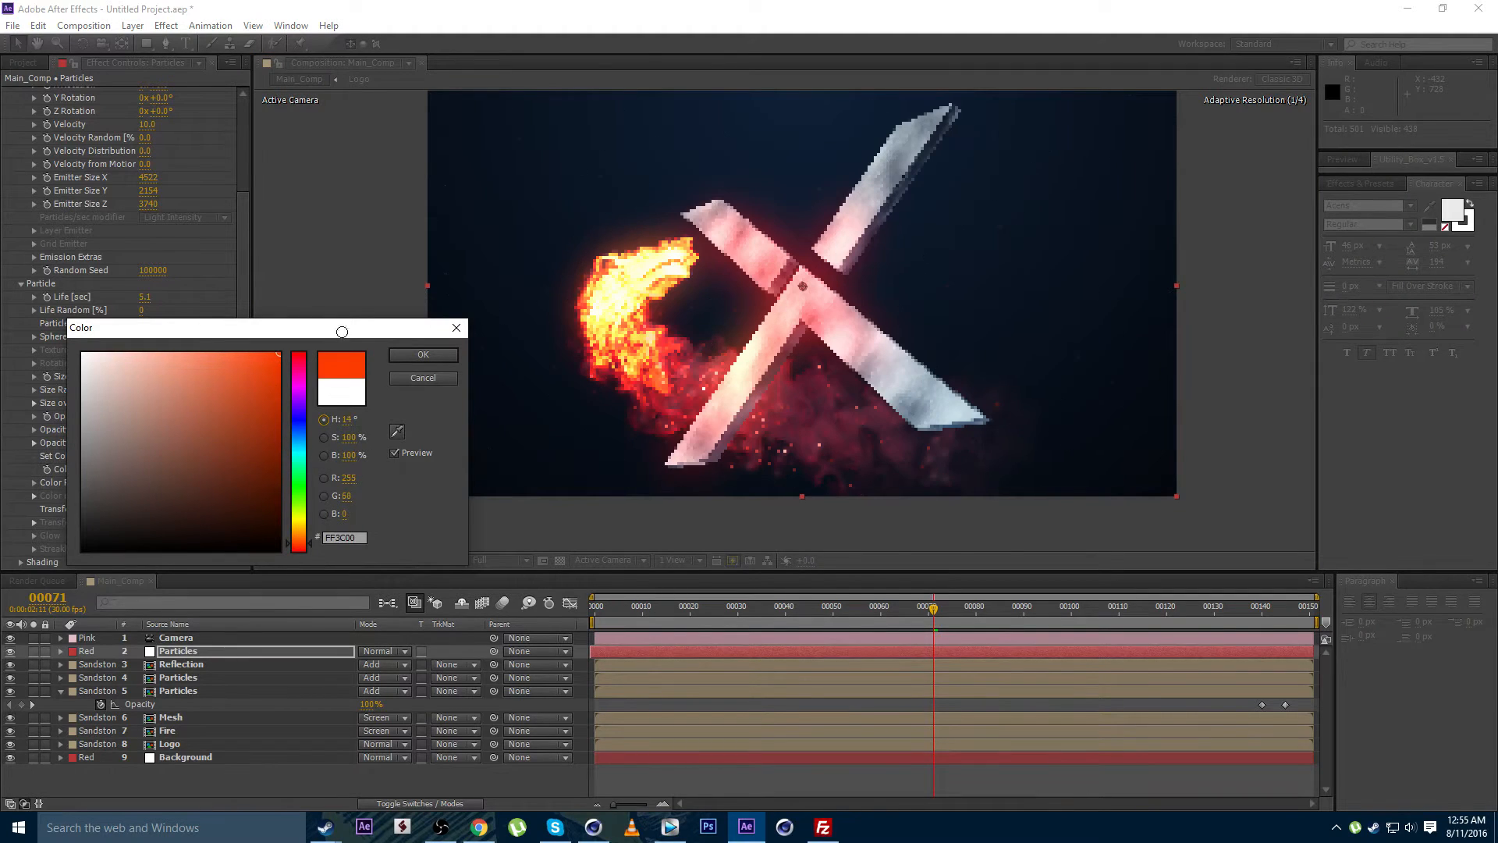
pyautogui.click(422, 355)
pyautogui.scroll(2, 690, 309)
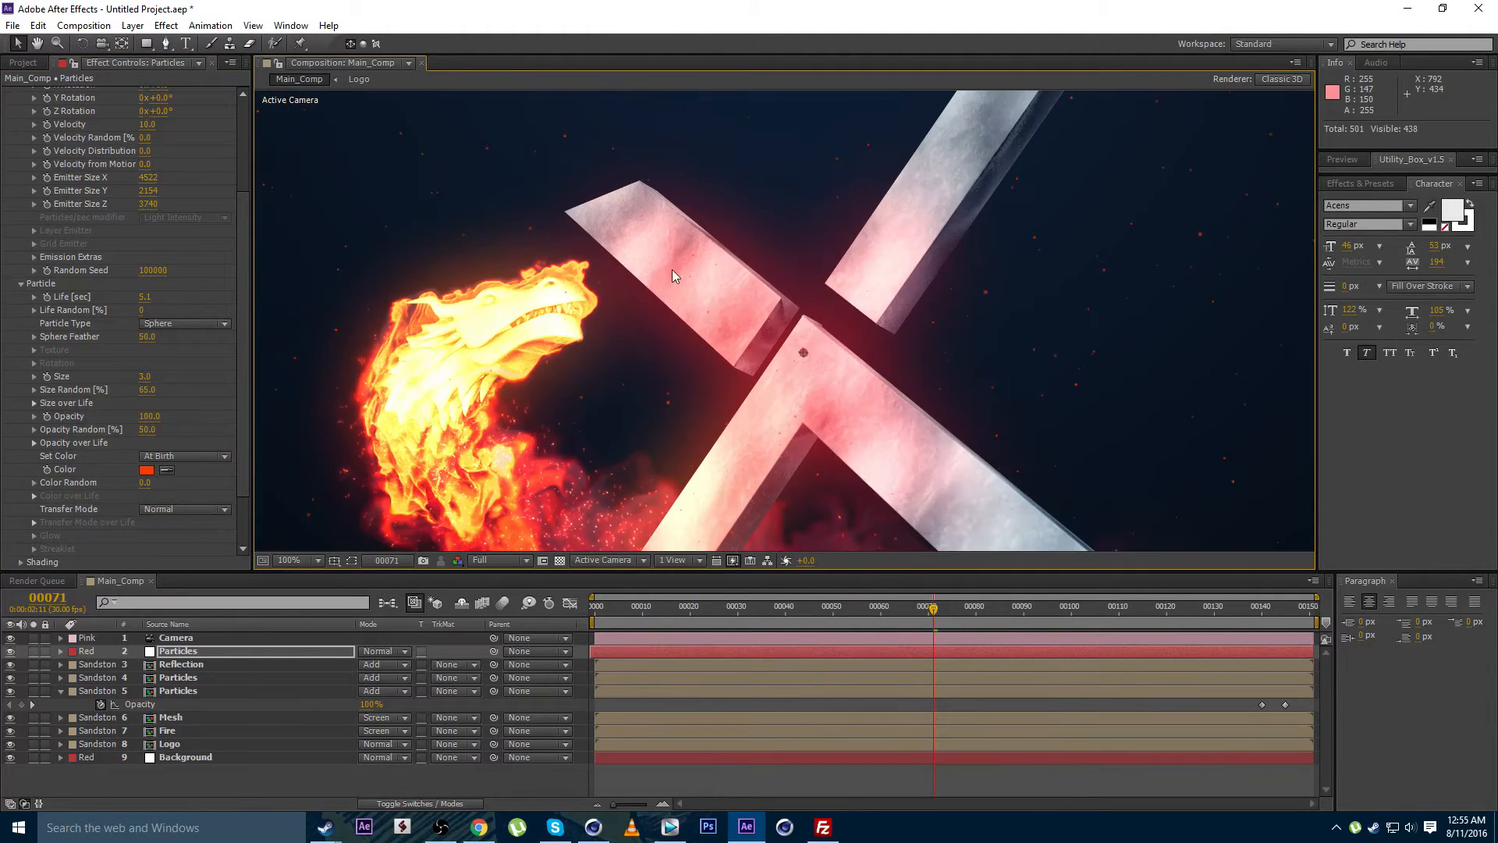
# Add the Stylize Glow effect to the Particles layer directly beneath the camera
pyautogui.scroll(3, 101, 199)
pyautogui.click(6, 94)
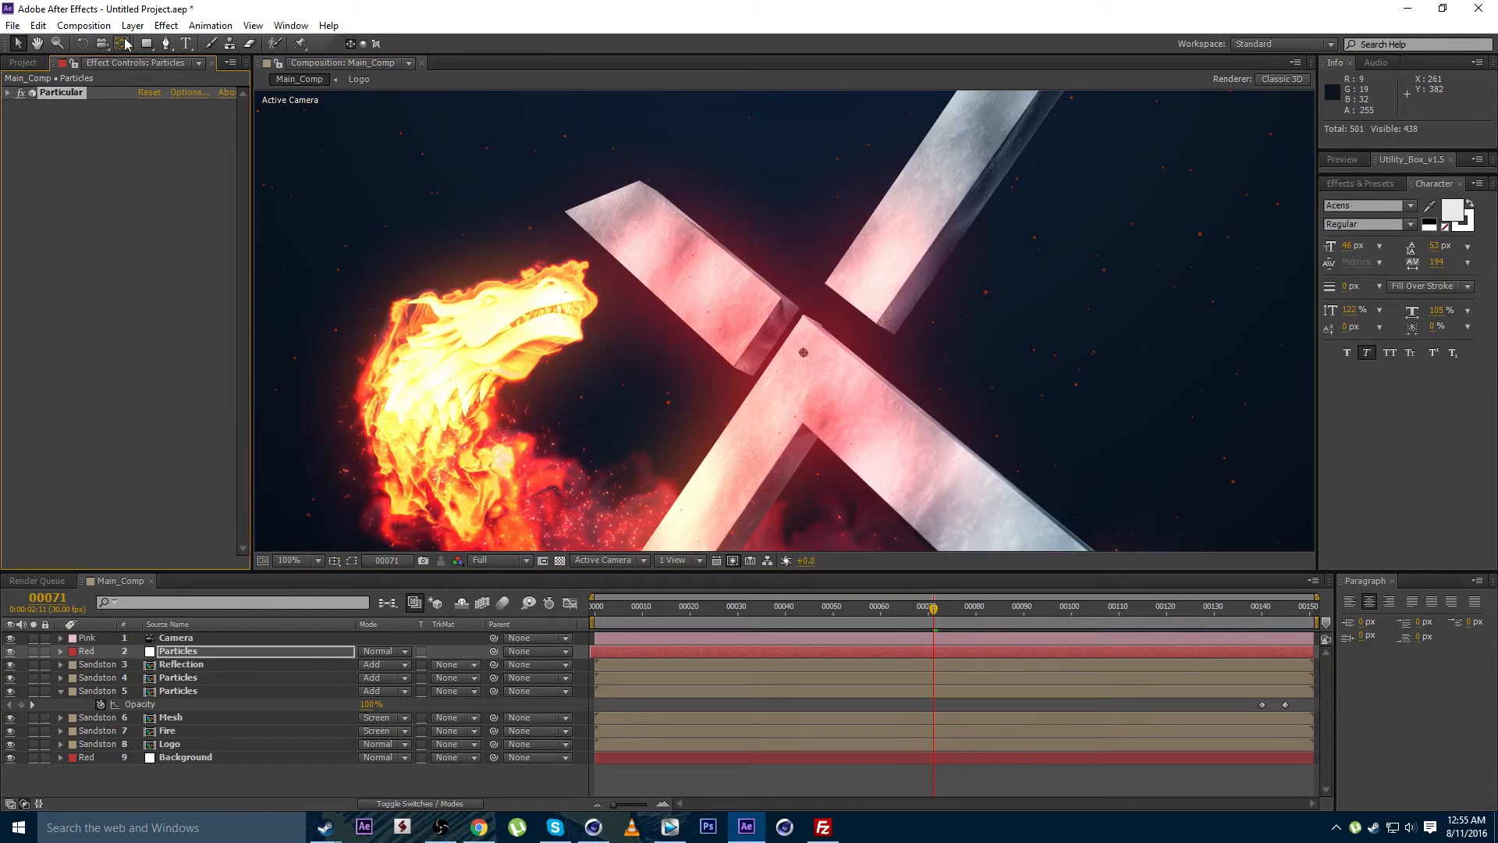
pyautogui.click(166, 25)
pyautogui.moveTo(343, 391)
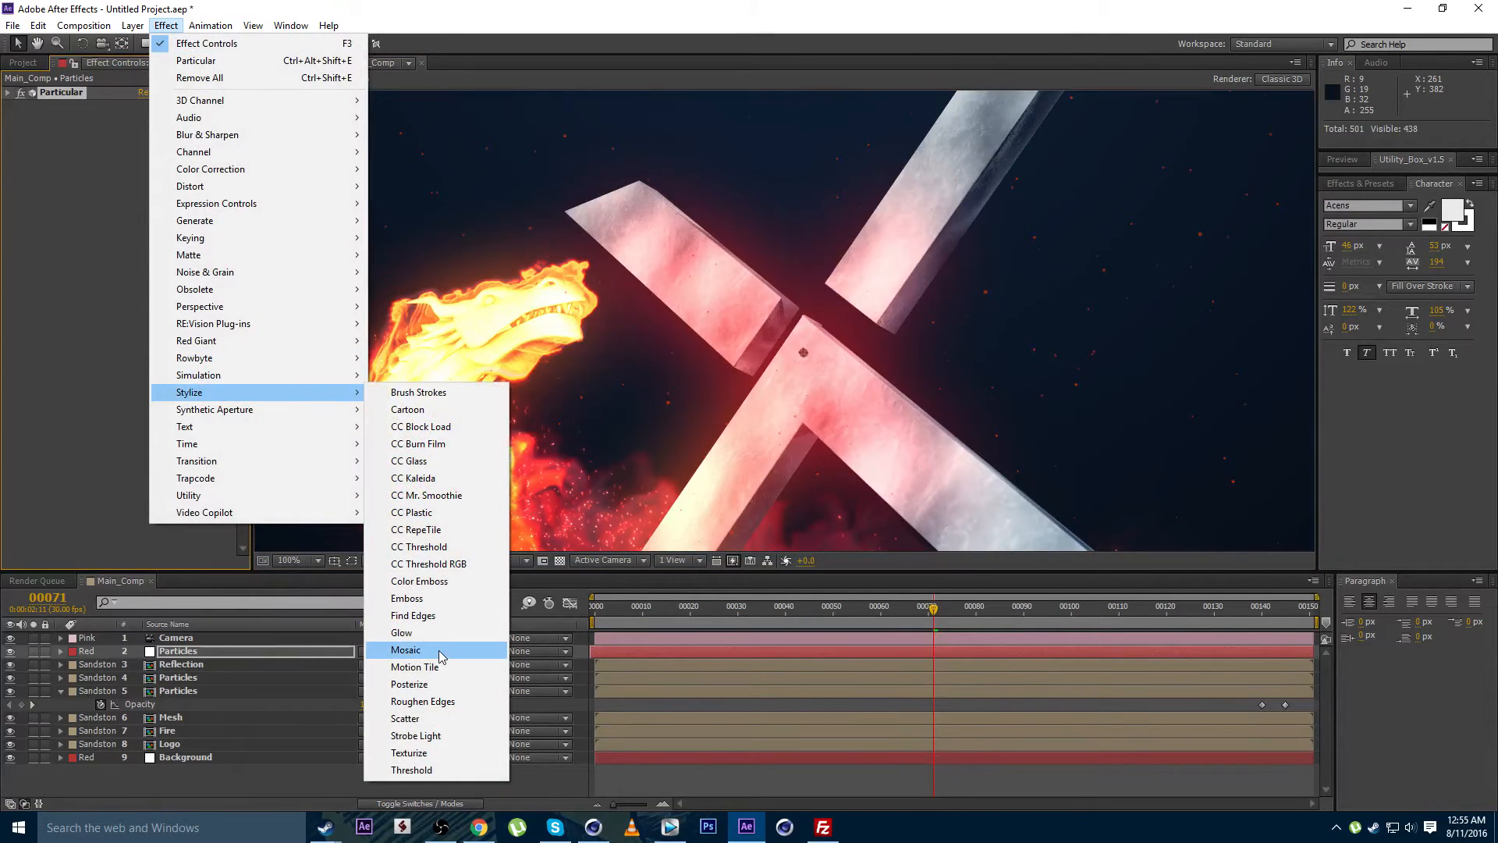
pyautogui.click(405, 633)
pyautogui.scroll(-2, 681, 286)
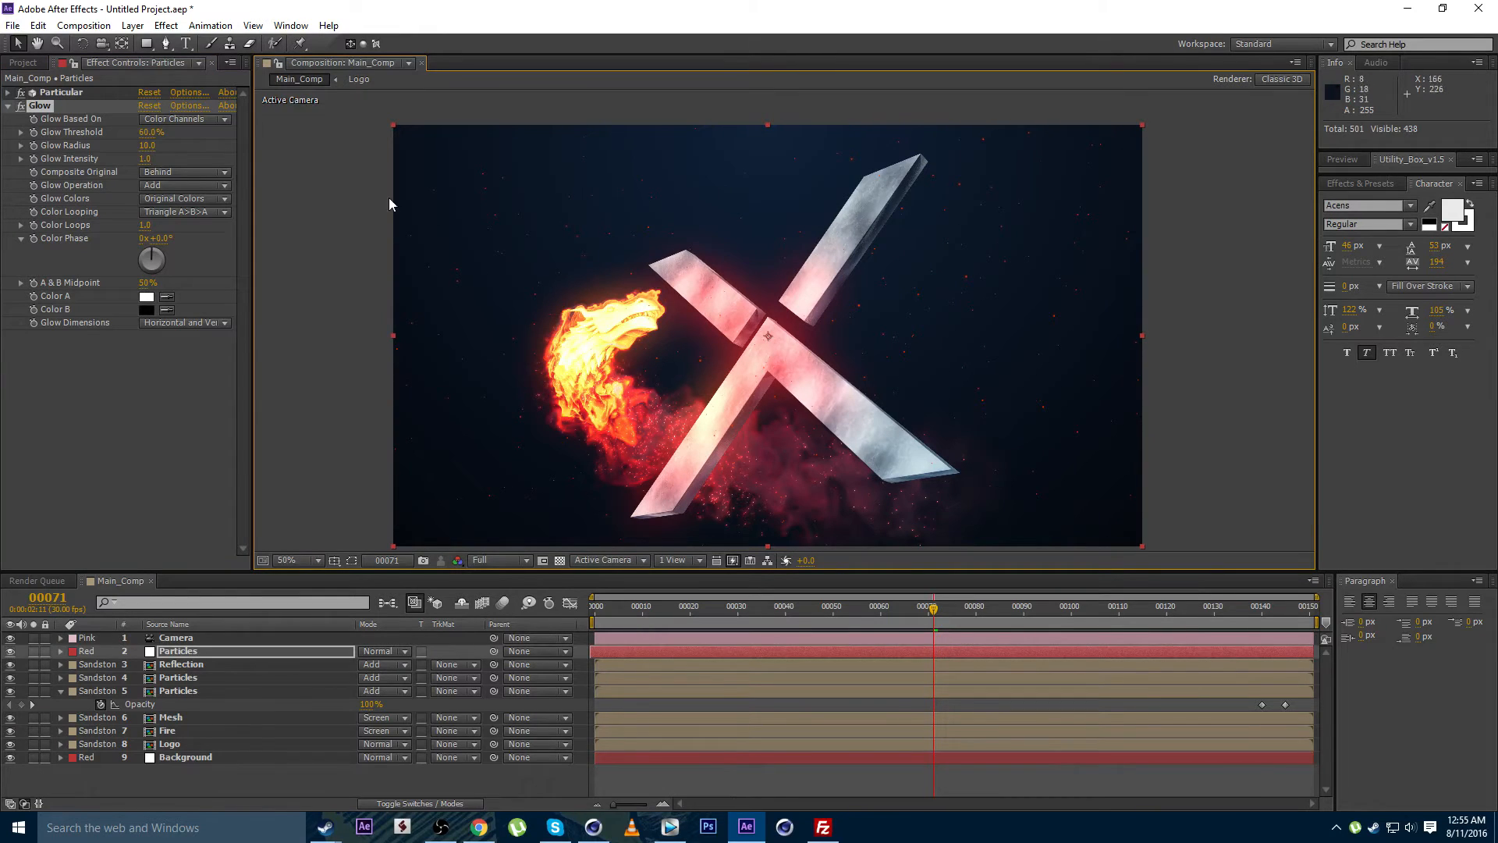
# Duplicate the Glow effect and set the copy's Glow Threshold to 18.8% and Glow Radius to 46
pyautogui.click(36, 106)
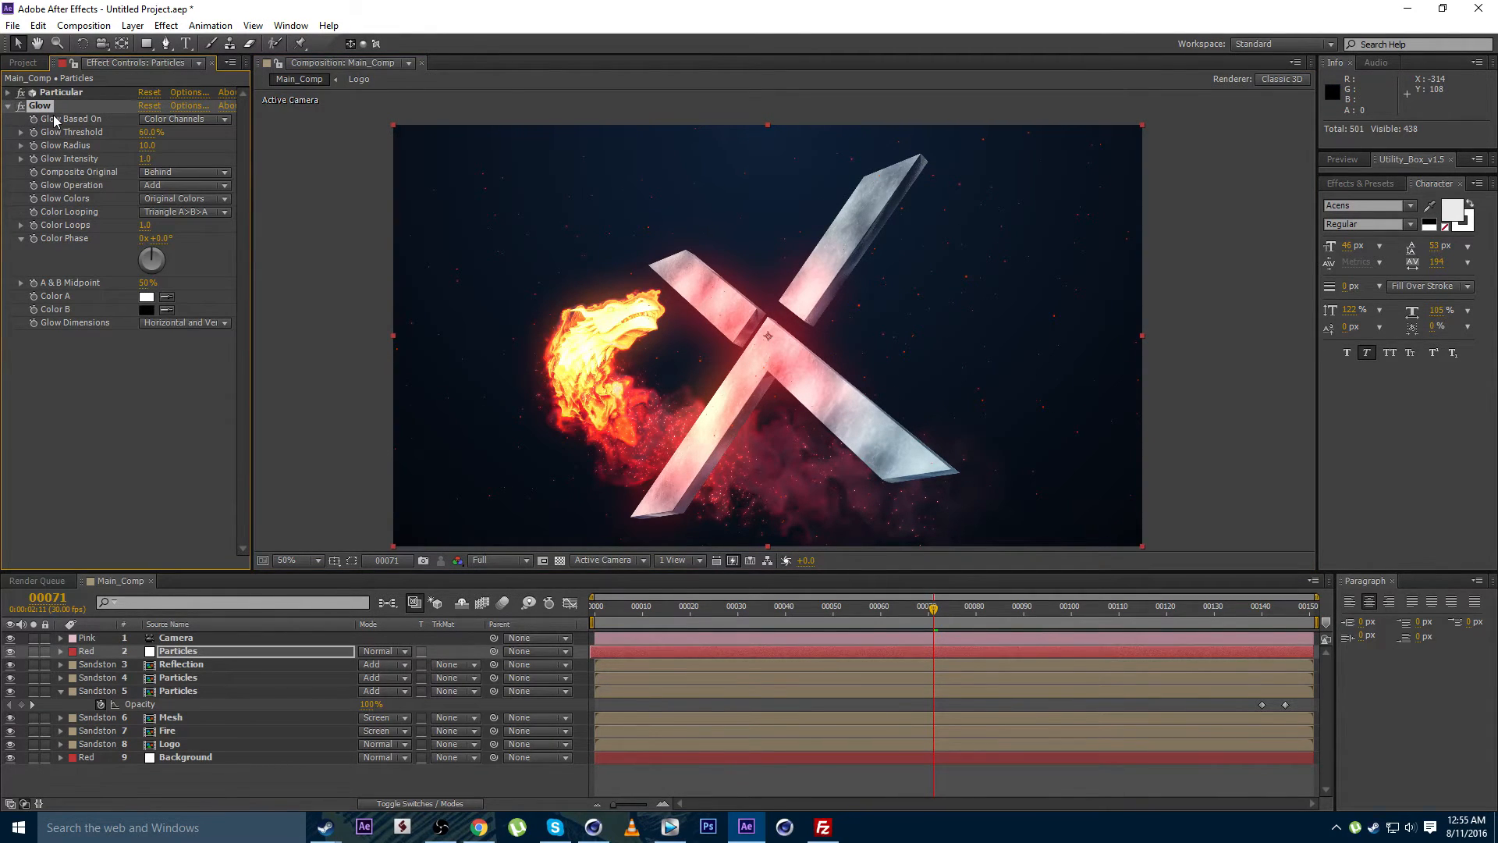
pyautogui.hotkey('ctrl', 'd')
pyautogui.scroll(2, 569, 269)
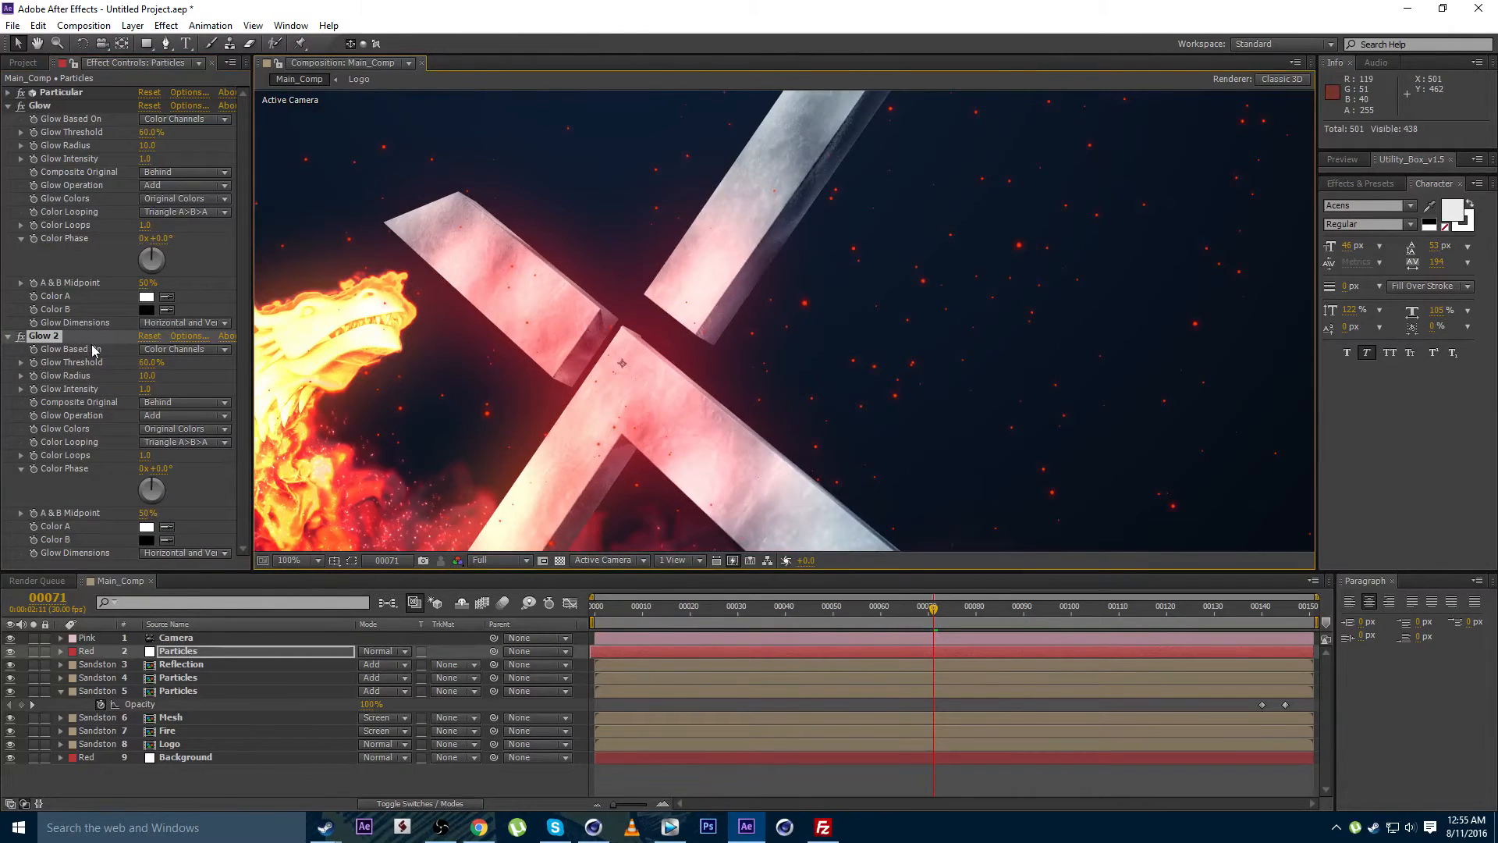
pyautogui.moveTo(148, 363); pyautogui.dragTo(26, 371)
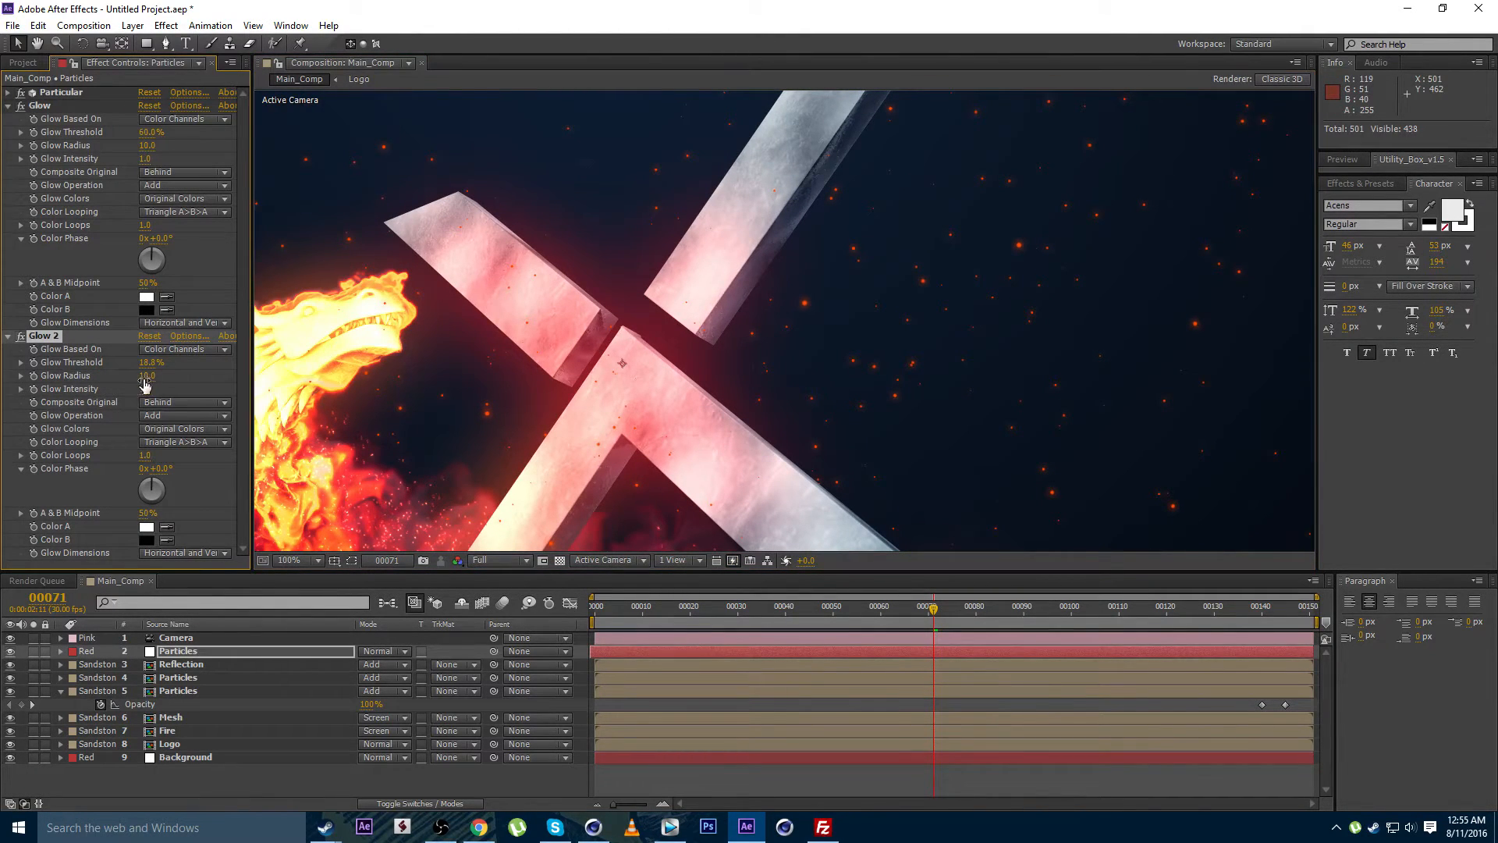
pyautogui.moveTo(146, 376); pyautogui.dragTo(169, 380)
pyautogui.scroll(-1, 377, 348)
pyautogui.moveTo(886, 451); pyautogui.dragTo(934, 389)
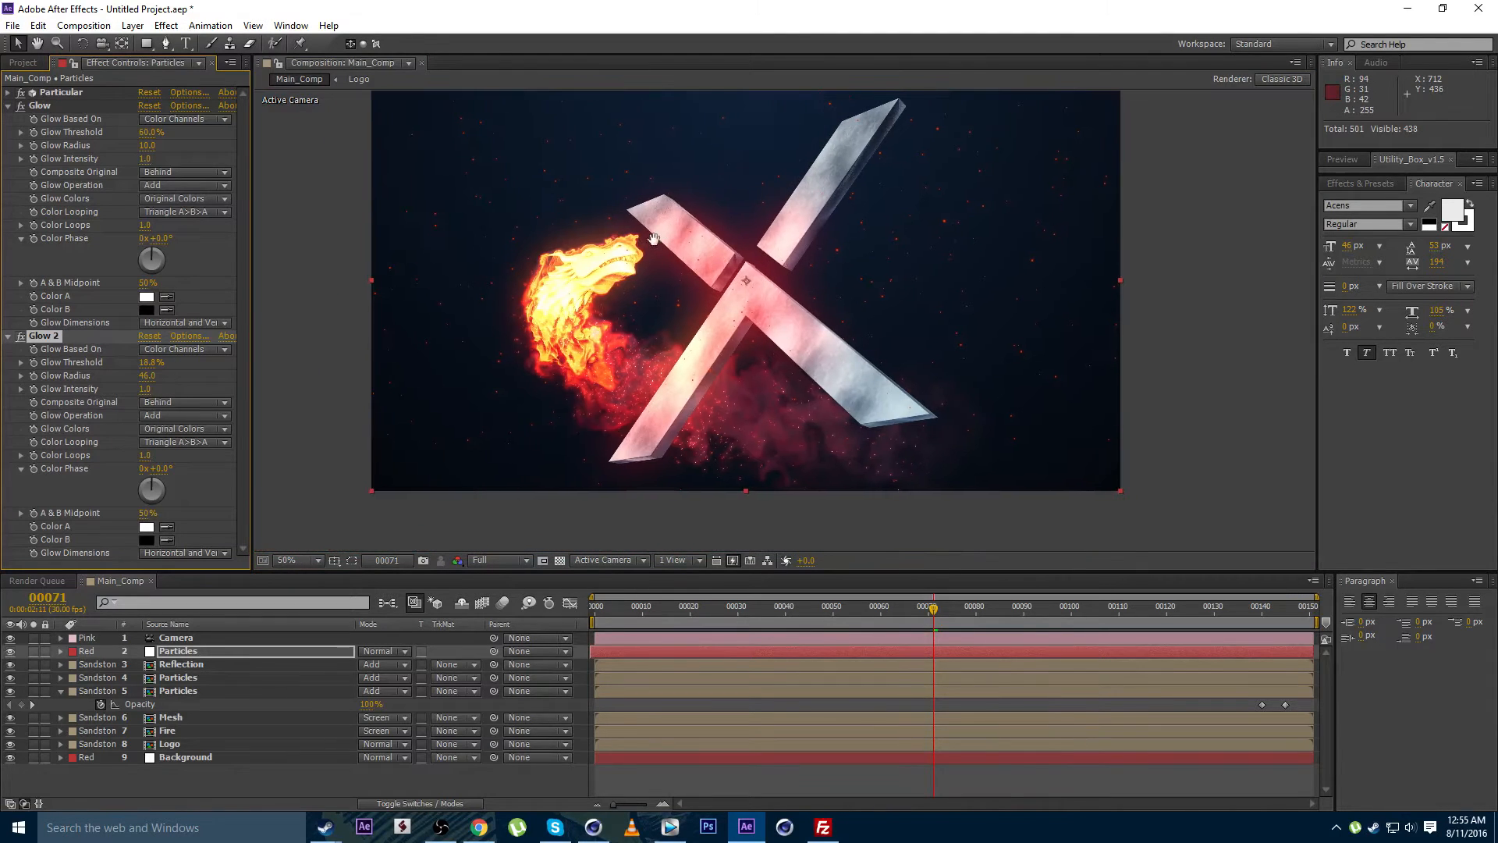
# Set the blending mode of the uppermost Particles layer to Add
pyautogui.click(382, 651)
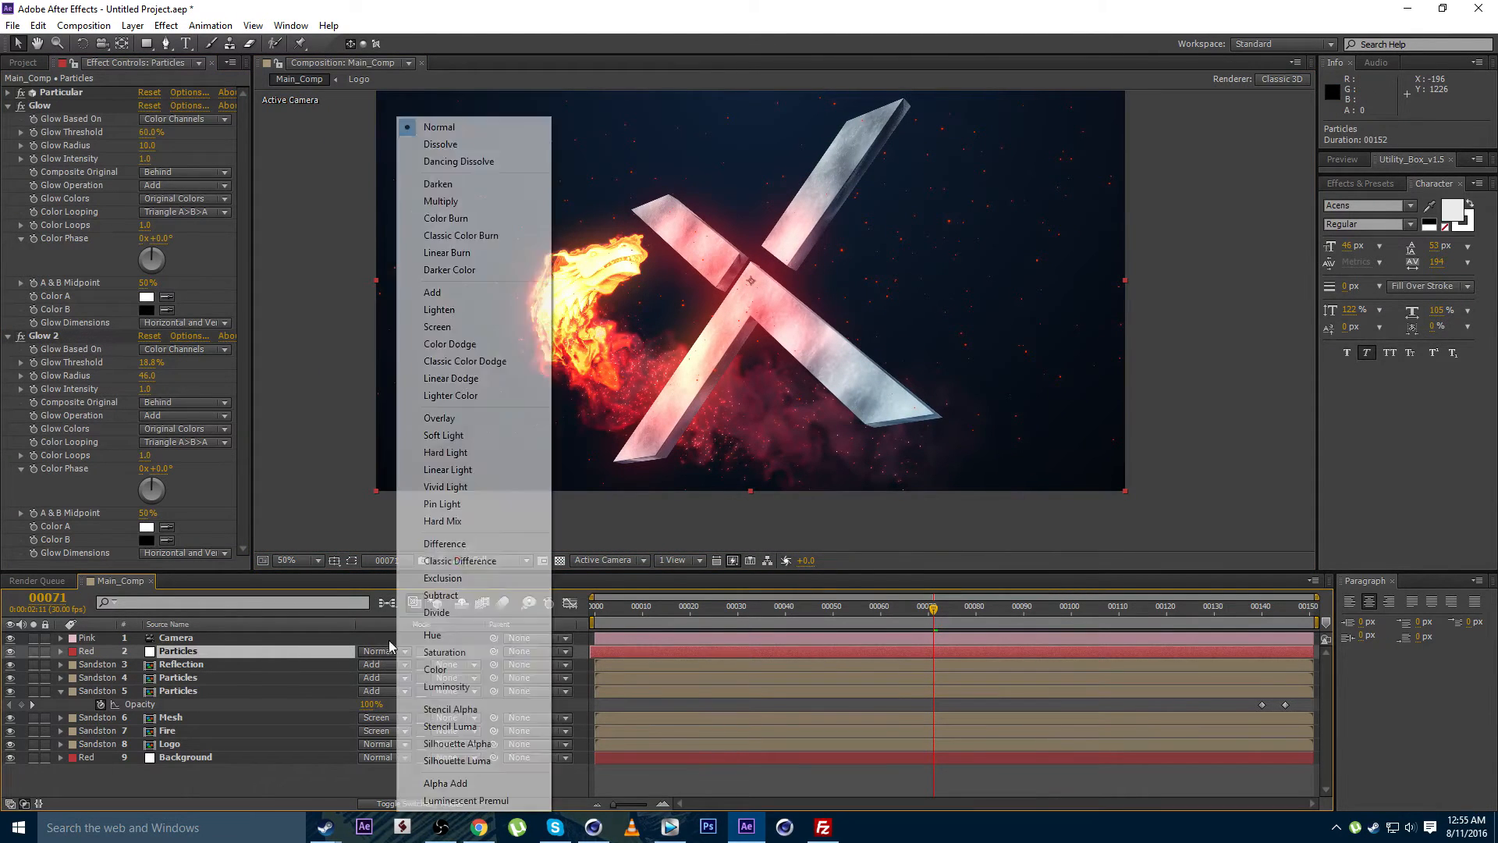
pyautogui.click(431, 292)
pyautogui.moveTo(546, 343); pyautogui.dragTo(594, 371)
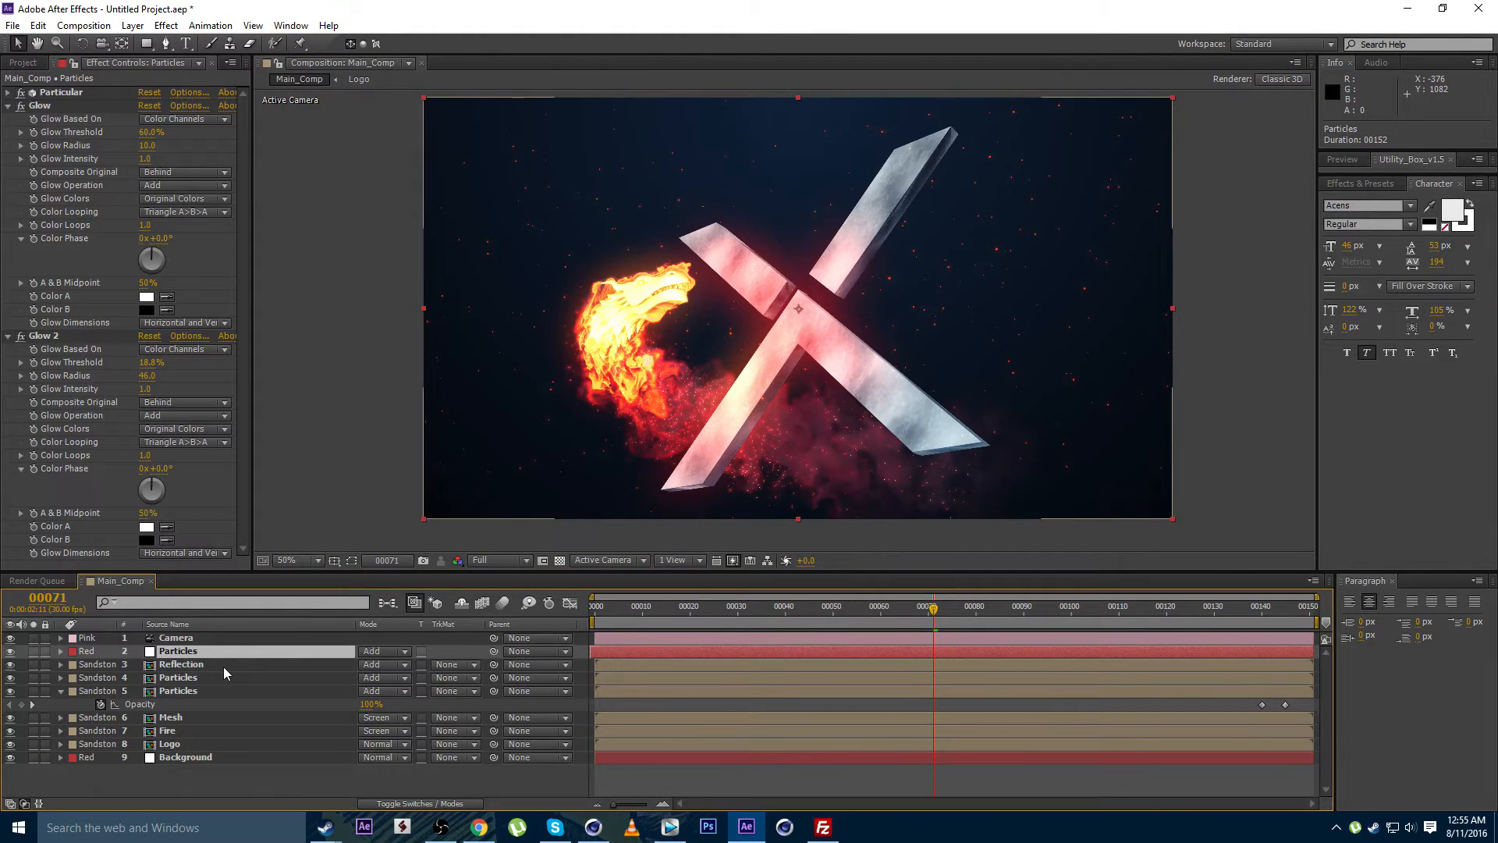
# Duplicate the uppermost Particles layer with its Particular and Glow effects
pyautogui.hotkey('ctrl', 'd')
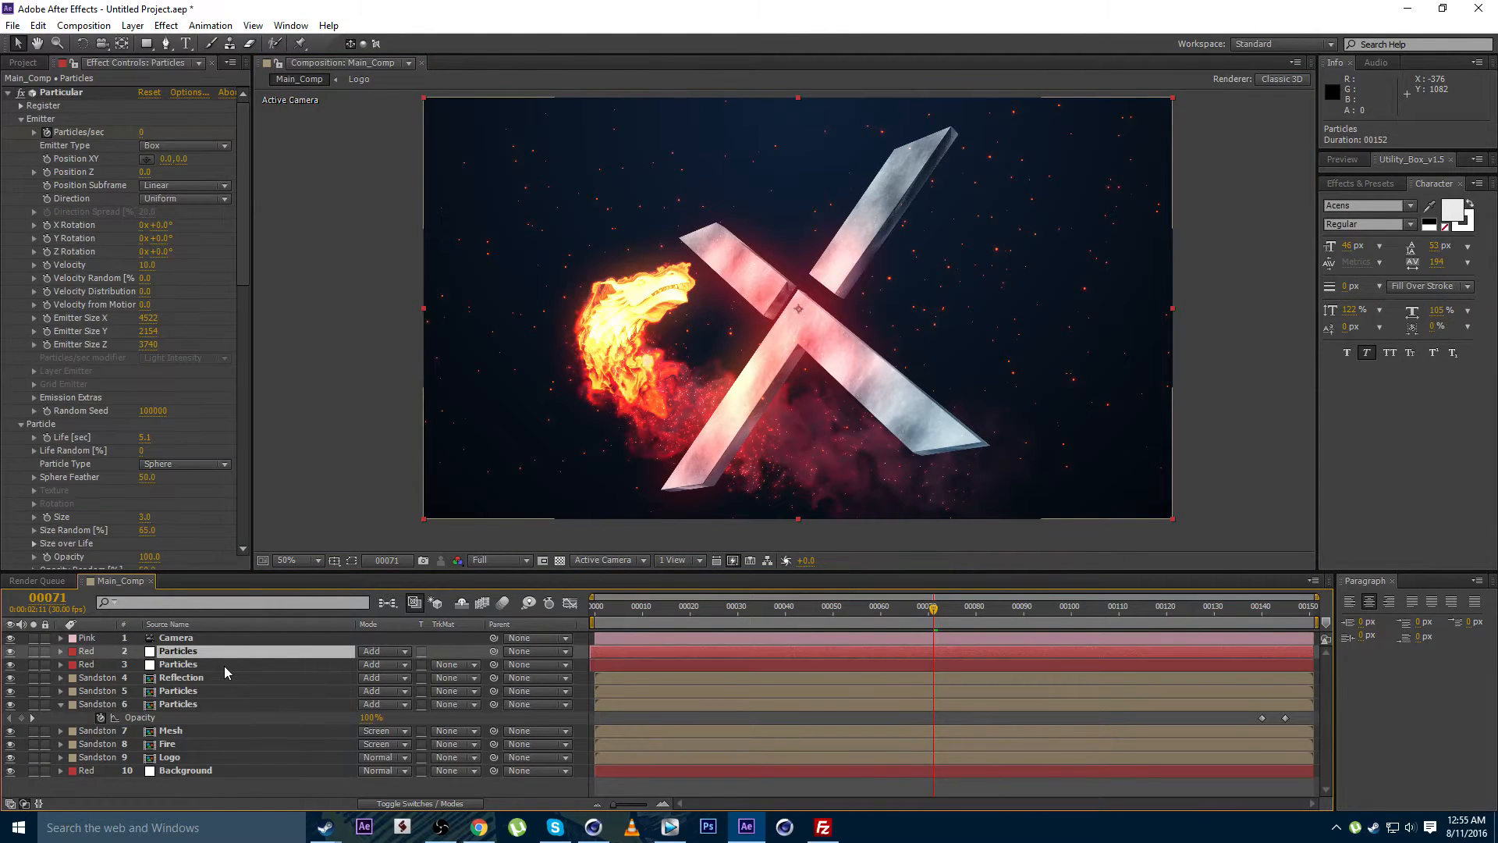
pyautogui.press('.')
pyautogui.moveTo(597, 308); pyautogui.dragTo(700, 335)
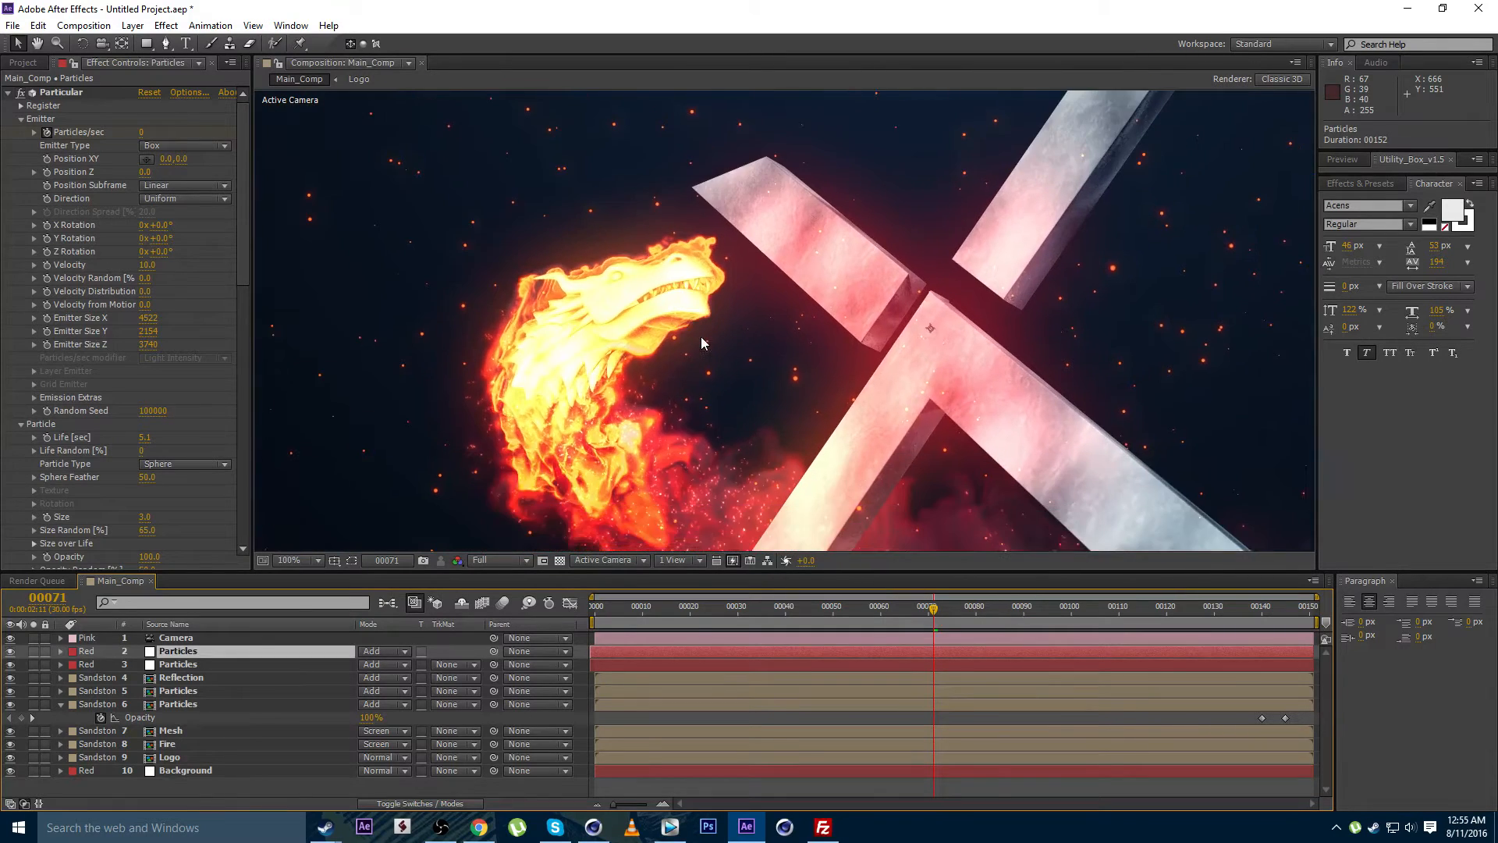
pyautogui.press(',')
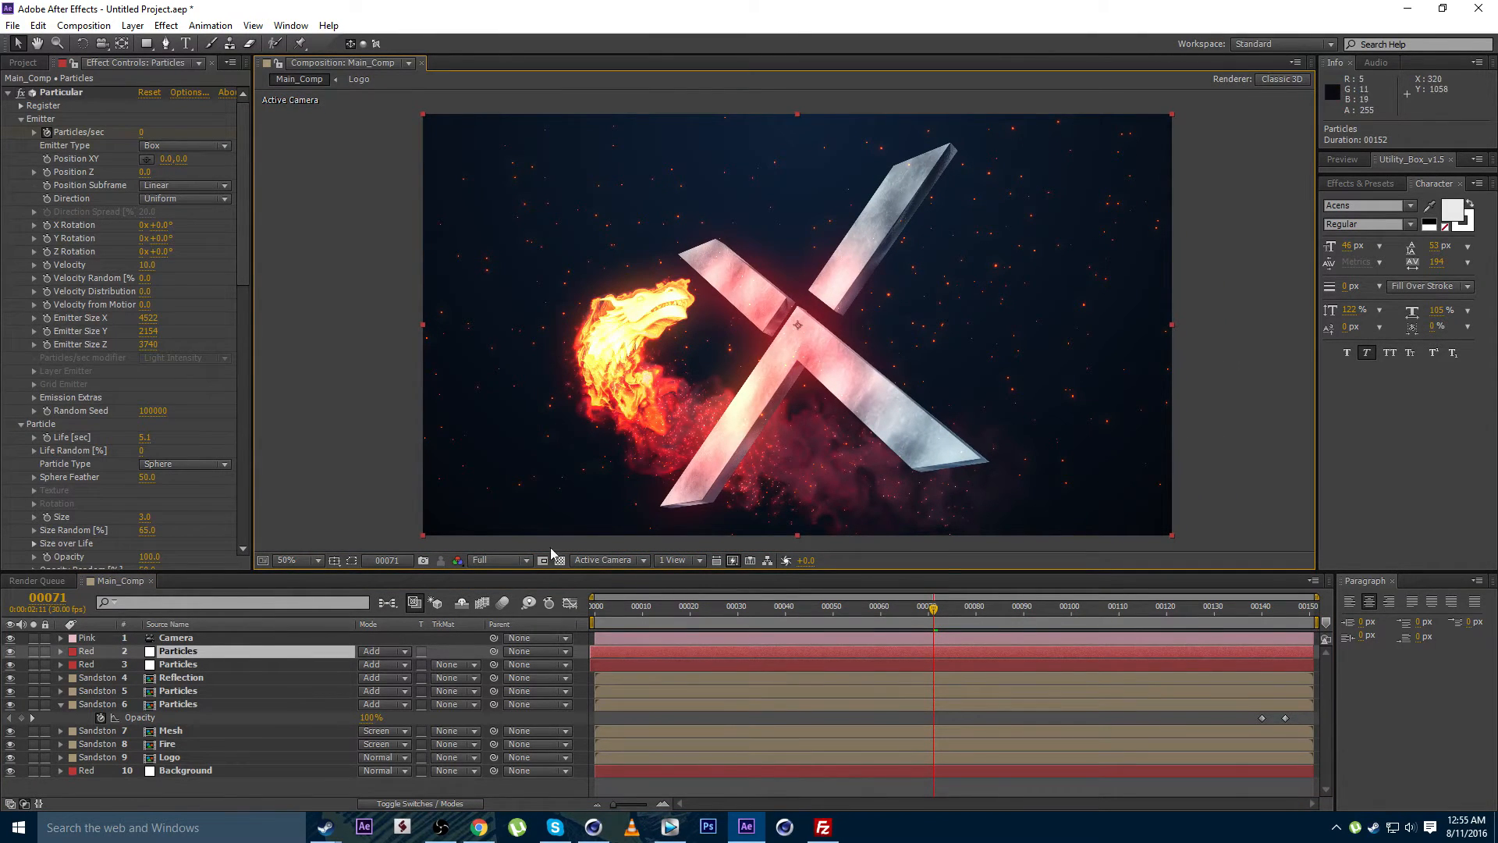
# At frame 0, set the duplicated Particles layer's Particular Particles/sec to 5000
pyautogui.moveTo(600, 652); pyautogui.dragTo(607, 656)
pyautogui.click(606, 617)
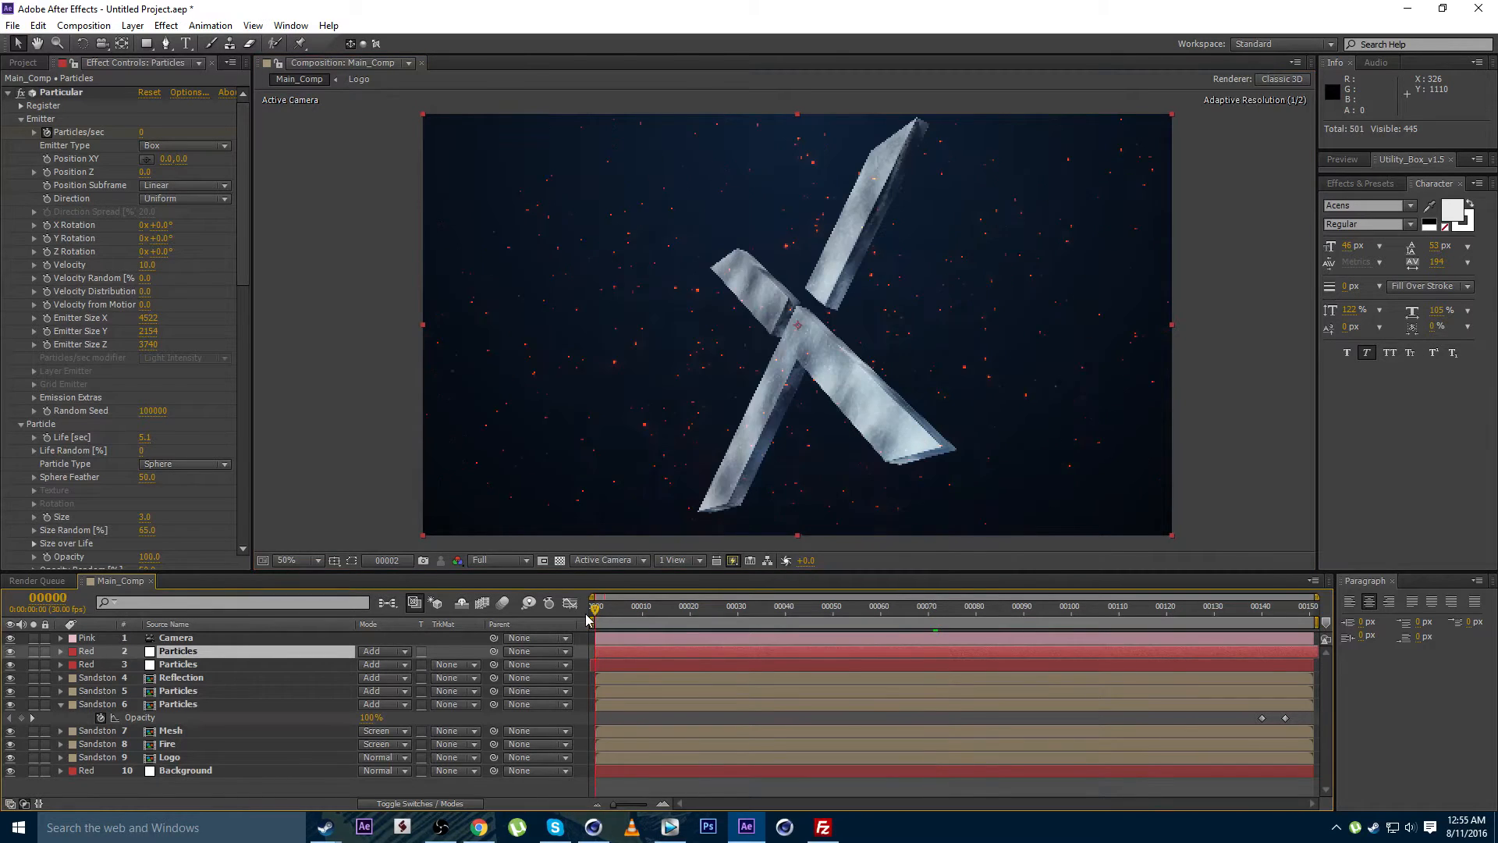
pyautogui.click(156, 133)
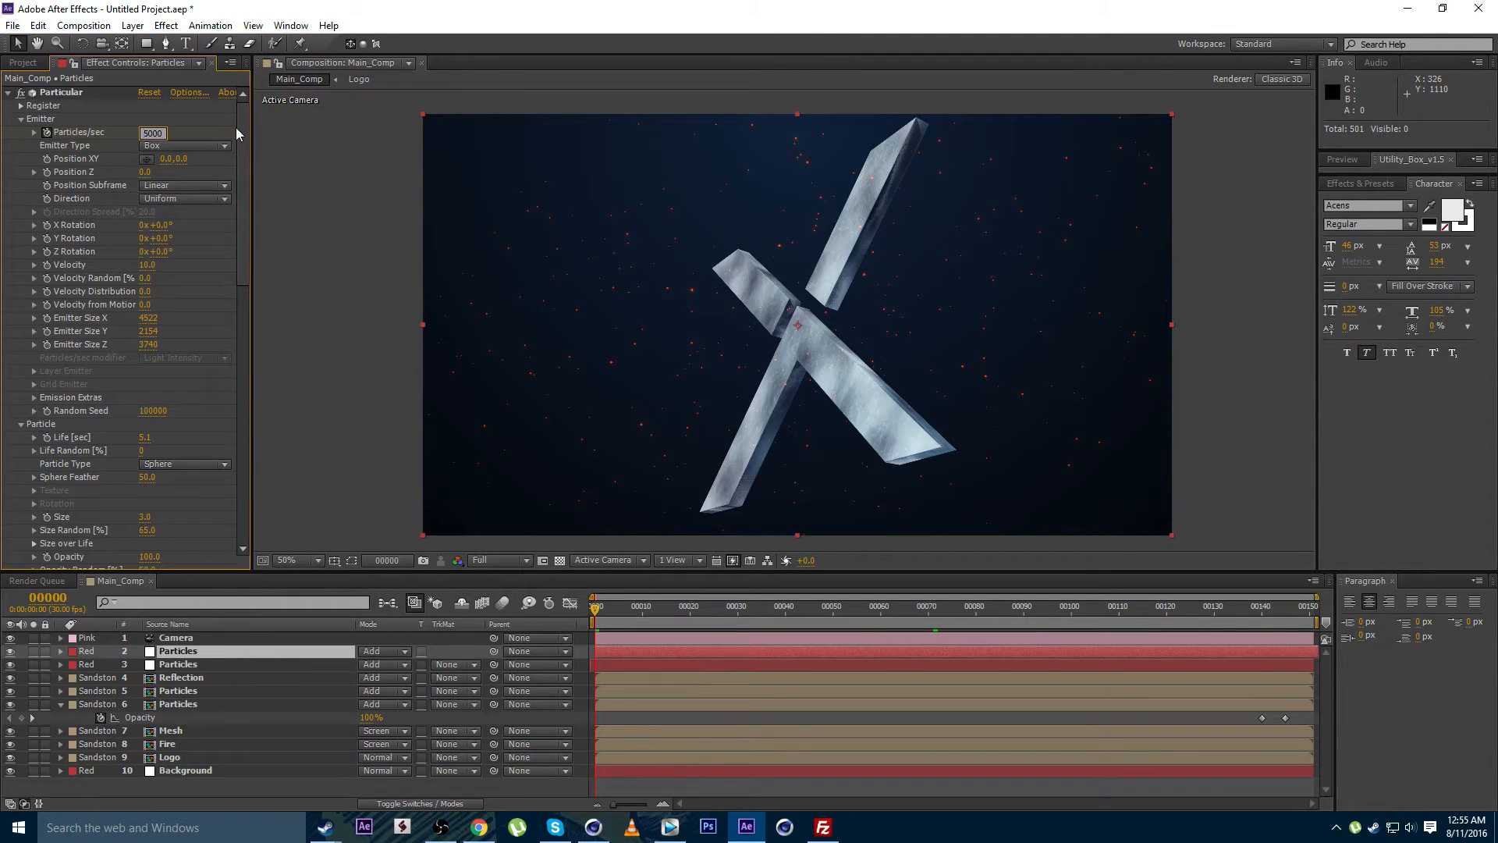
pyautogui.write('5000')
pyautogui.press('Return')
pyautogui.click(615, 652)
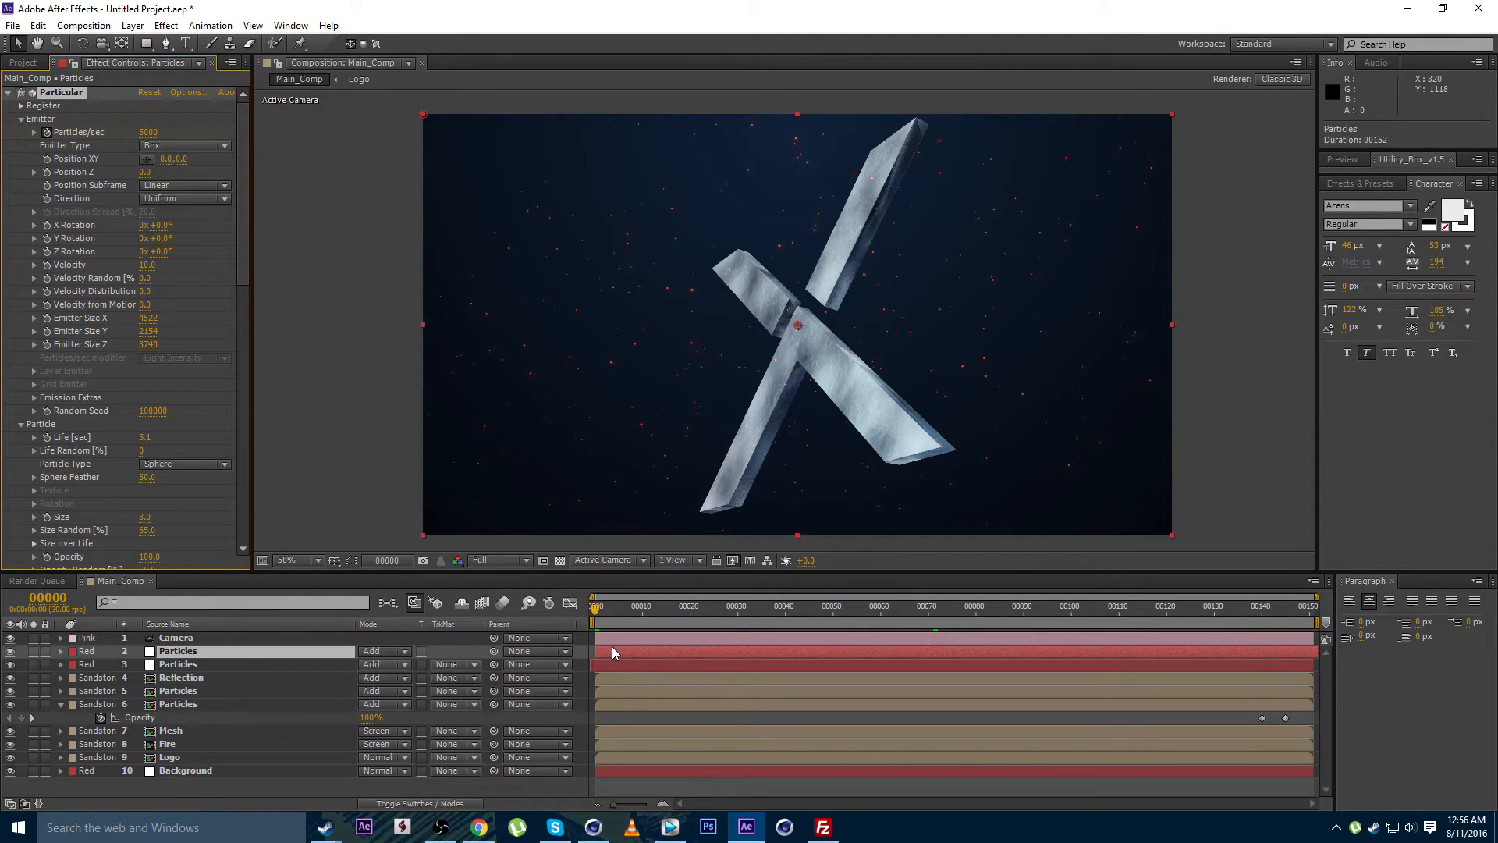
# Go to frame 34, examine the two uppermost Particles layers in solo, and check them again with all layers shown
pyautogui.moveTo(595, 607); pyautogui.dragTo(757, 609)
pyautogui.moveTo(33, 651); pyautogui.dragTo(33, 664)
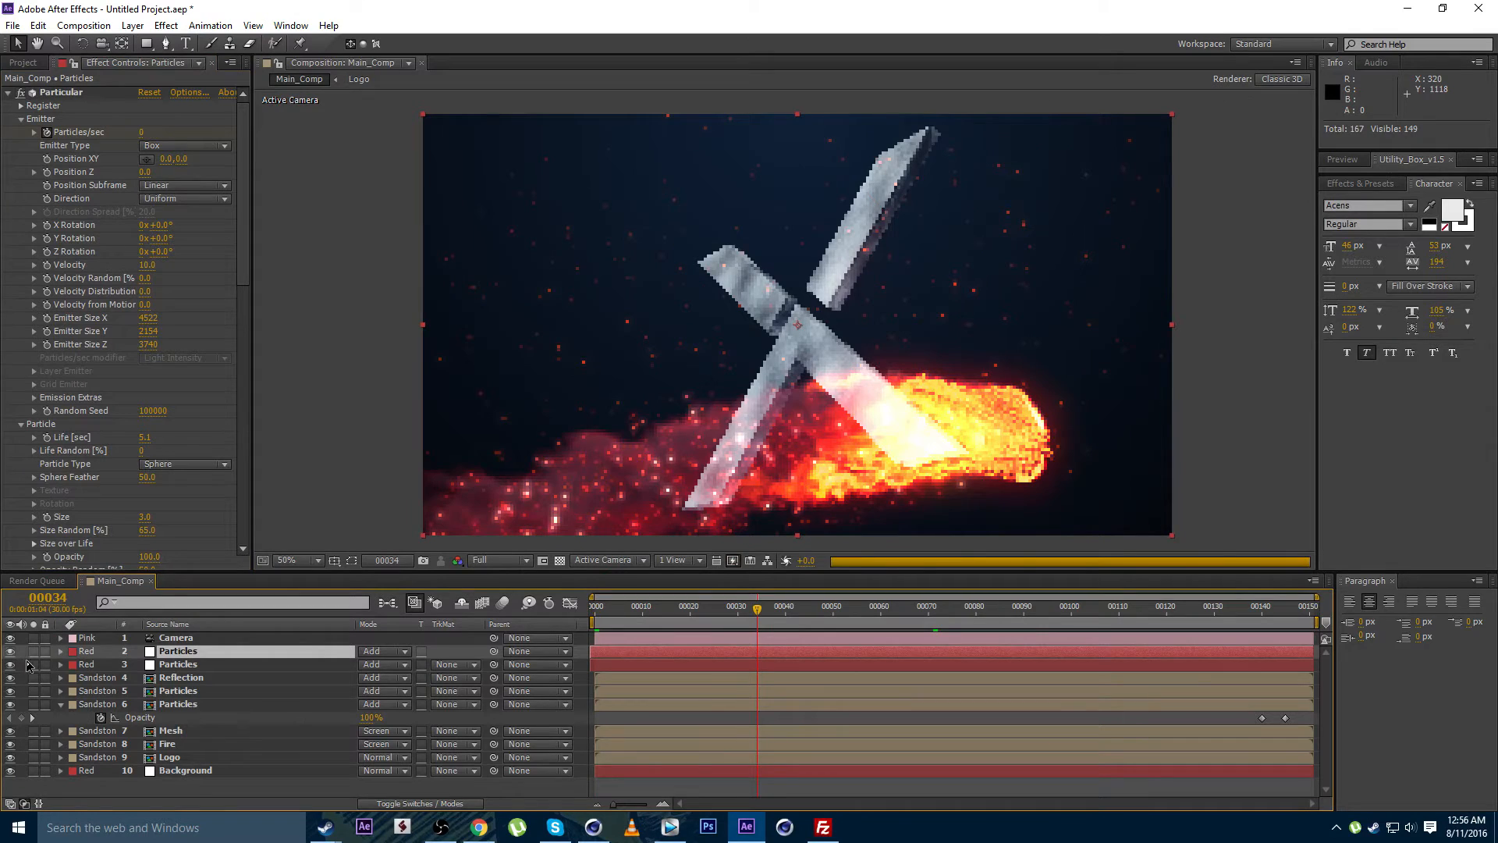
pyautogui.press('.')
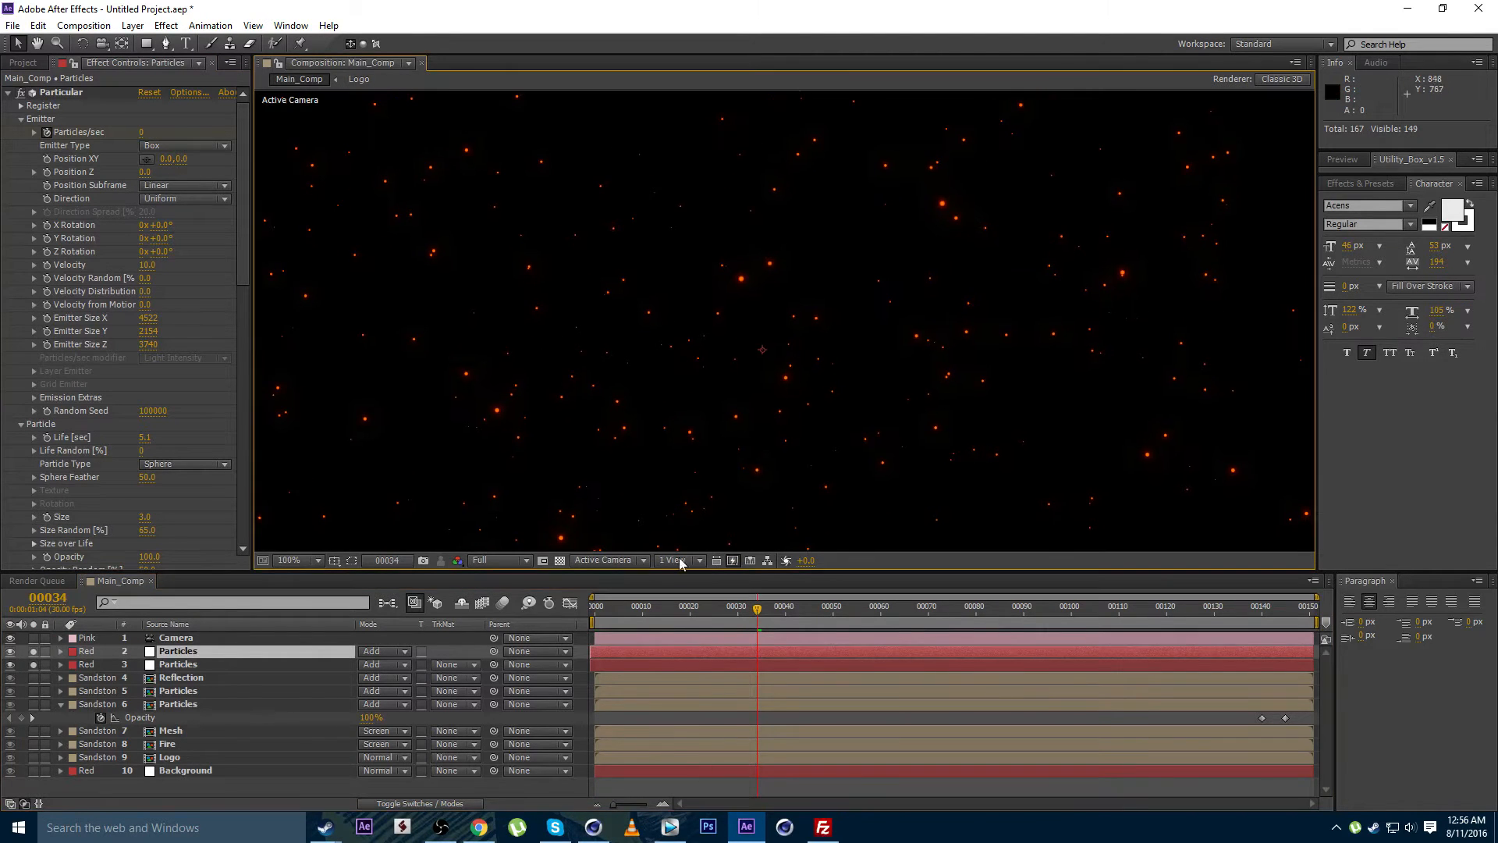
pyautogui.press(',')
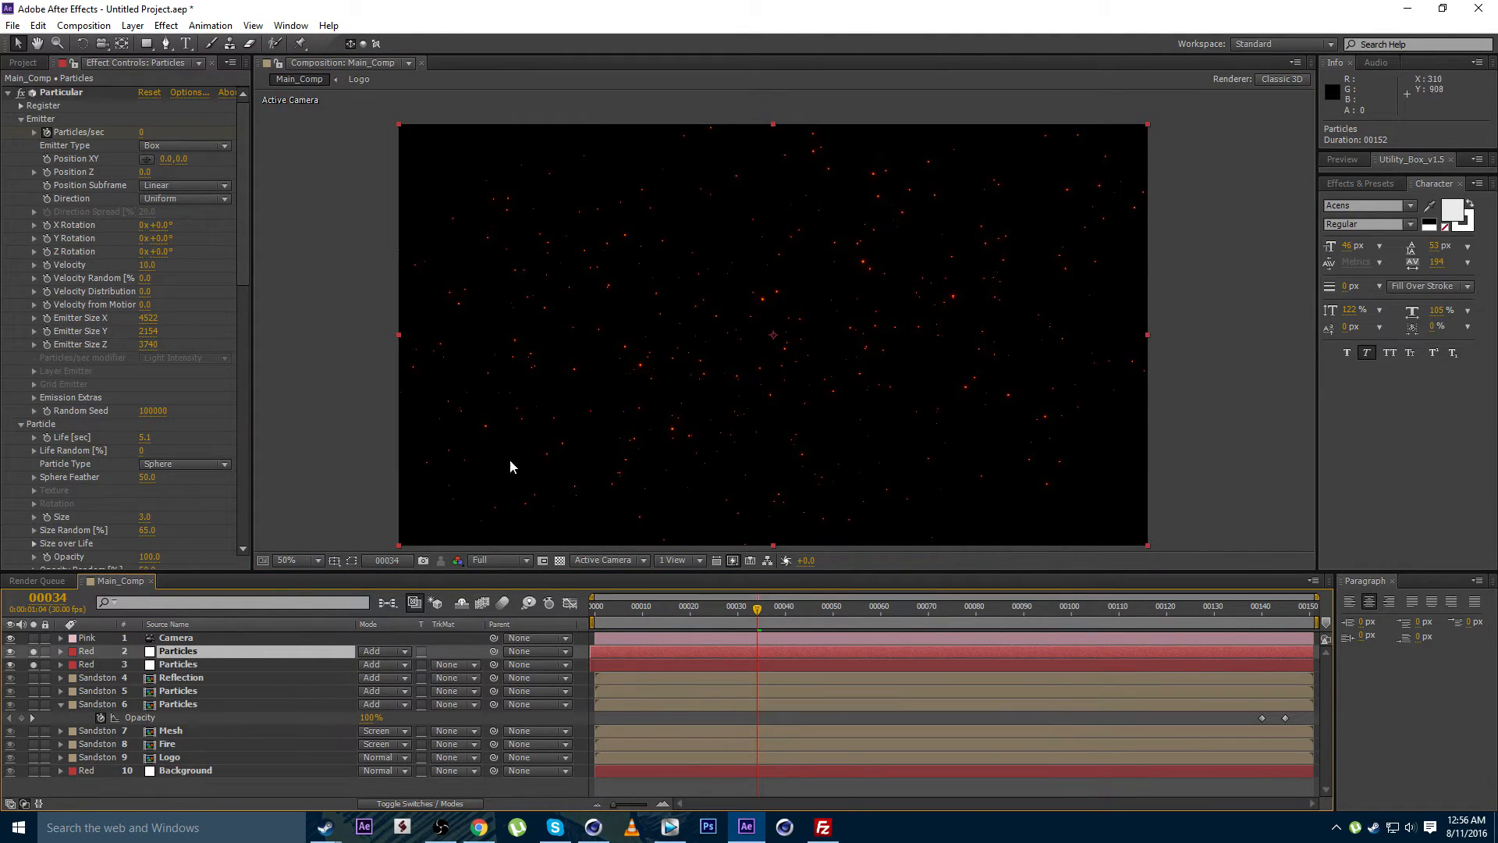
pyautogui.moveTo(670, 331); pyautogui.dragTo(644, 309)
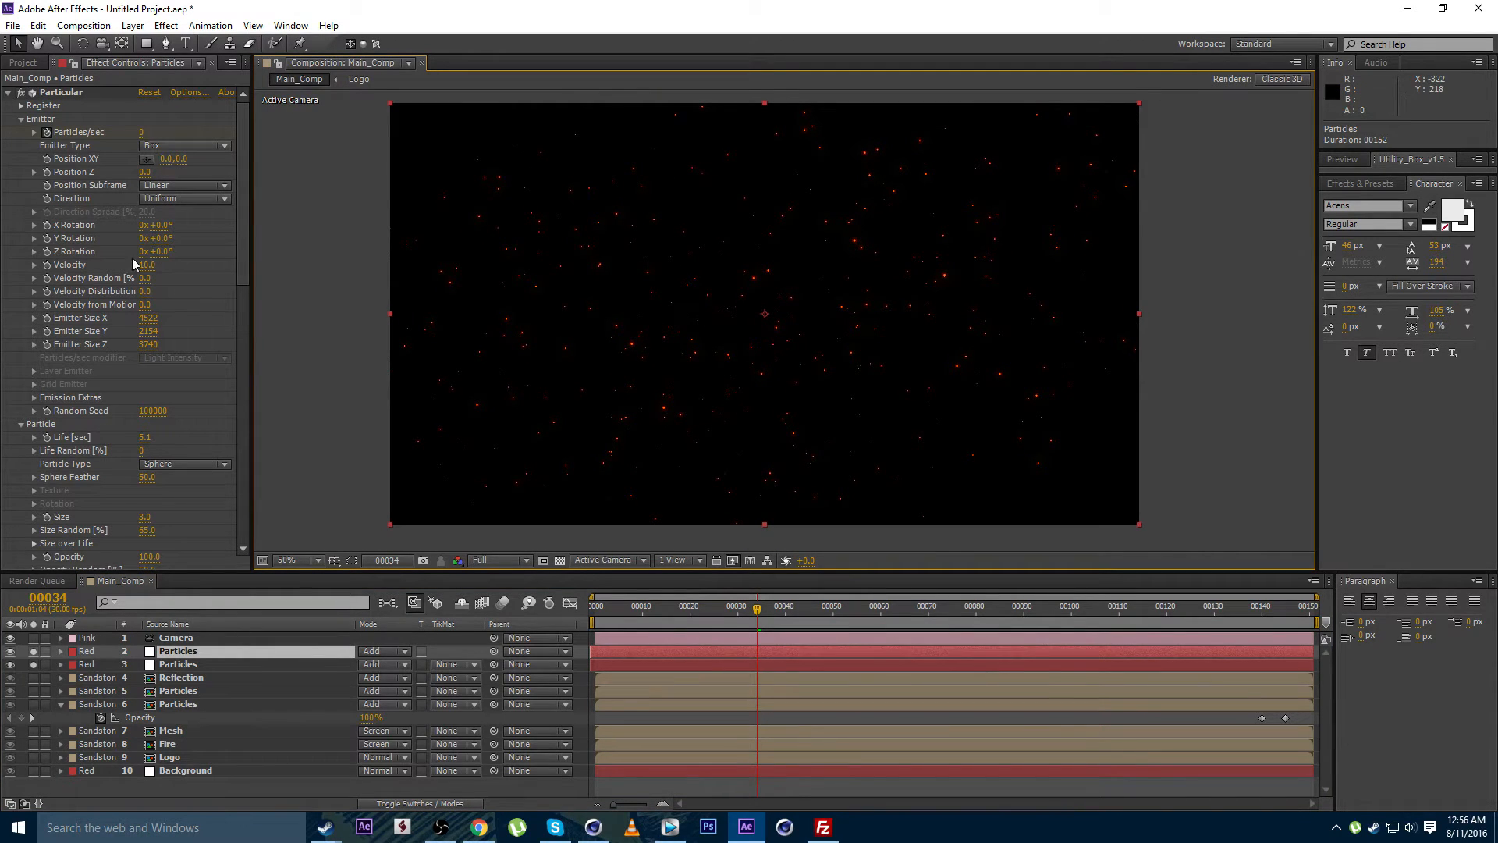
pyautogui.click(34, 652)
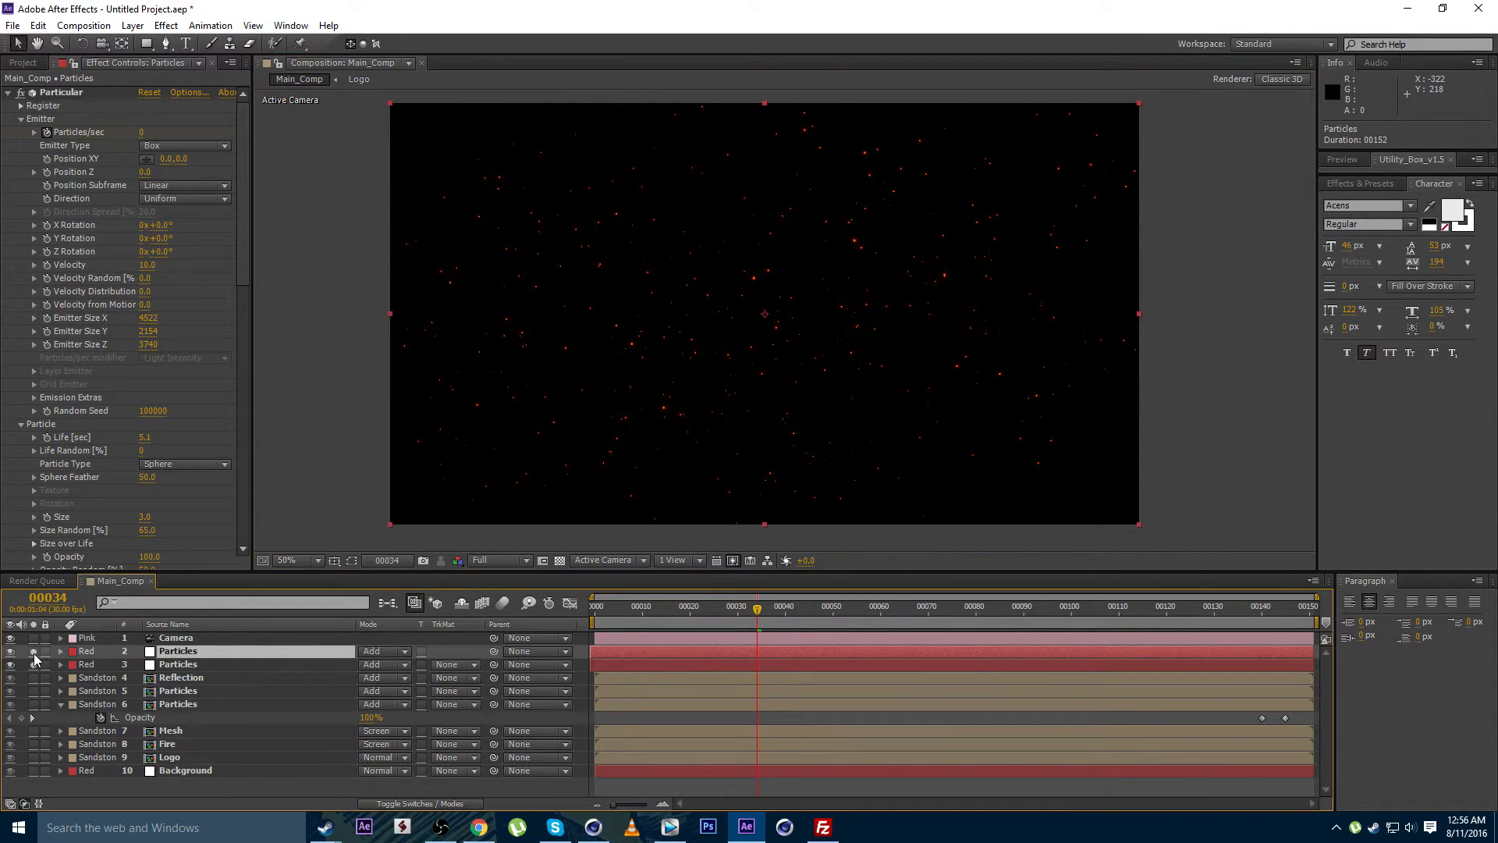
pyautogui.click(34, 652)
pyautogui.click(35, 654)
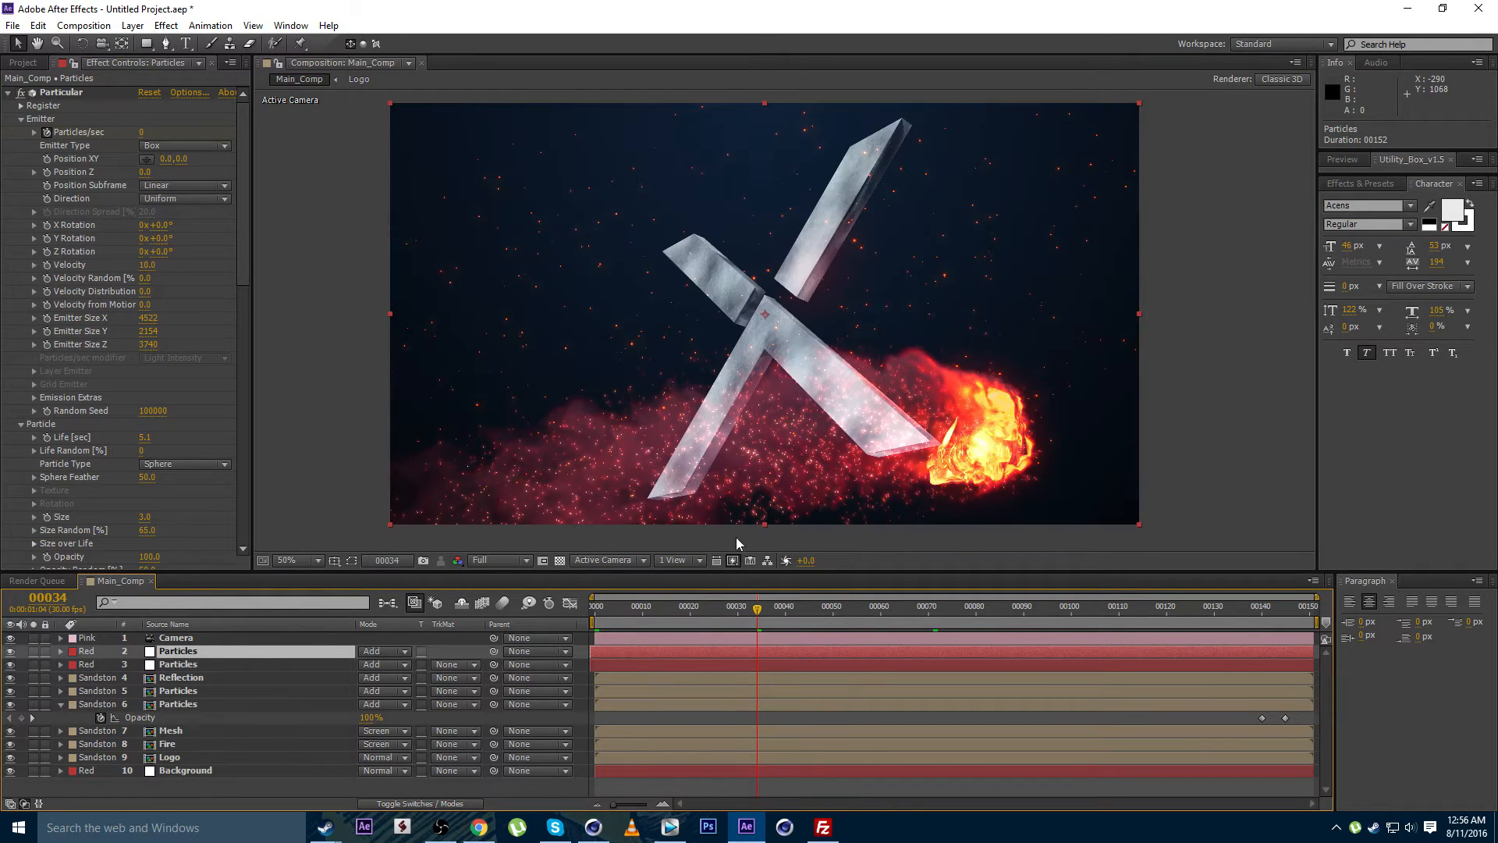
pyautogui.press('`')
pyautogui.moveTo(573, 362)
pyautogui.mouseDown()
pyautogui.moveTo(611, 320)
pyautogui.moveTo(574, 337)
pyautogui.mouseUp()
pyautogui.press('`')
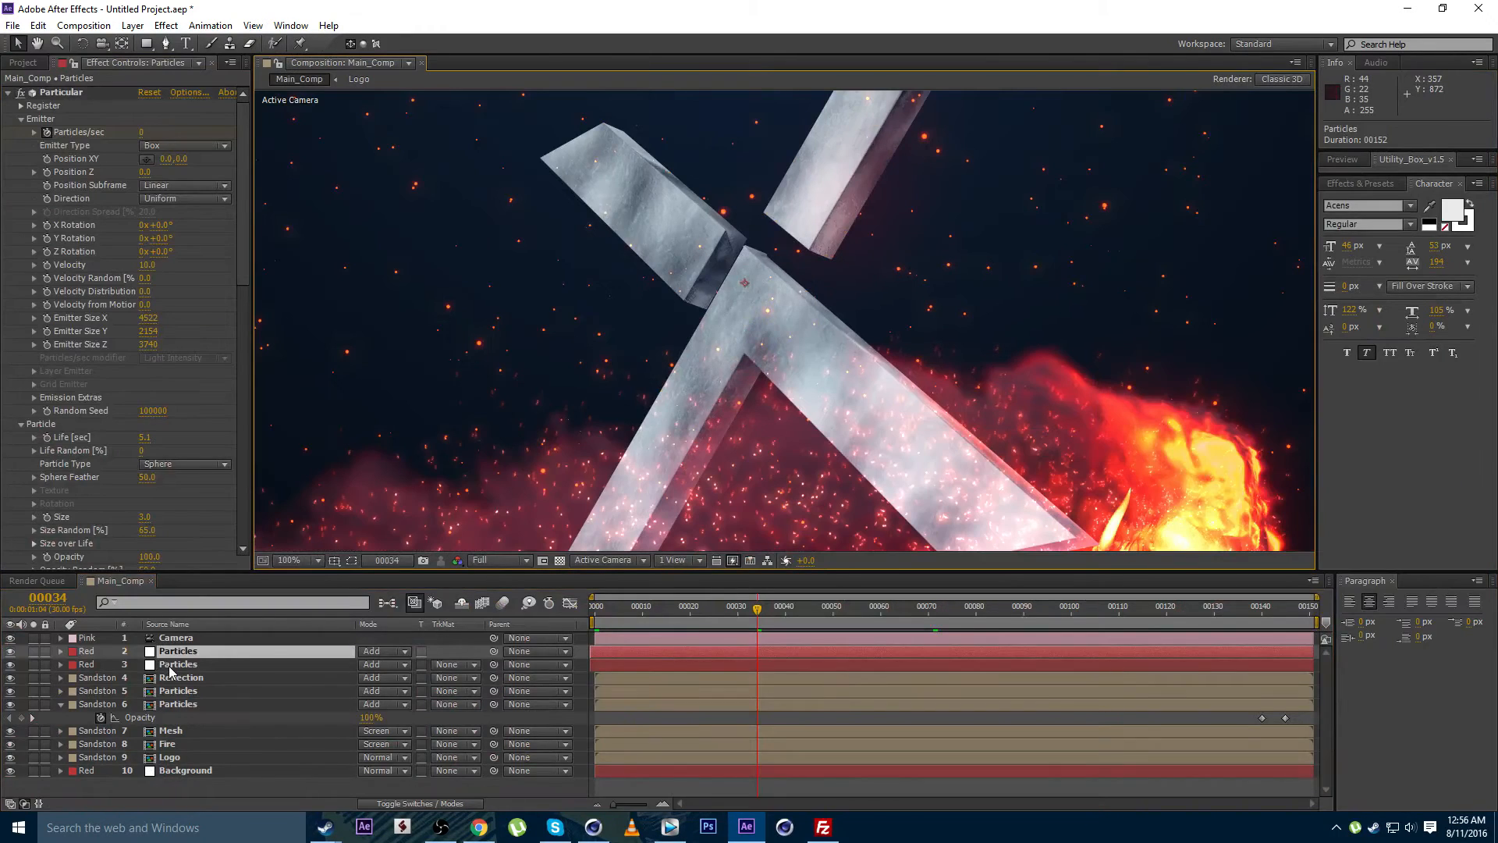
# Set the Particular particle Size to 1.0 on the Particles layer in row 3 and check the composition full-screen
pyautogui.click(171, 666)
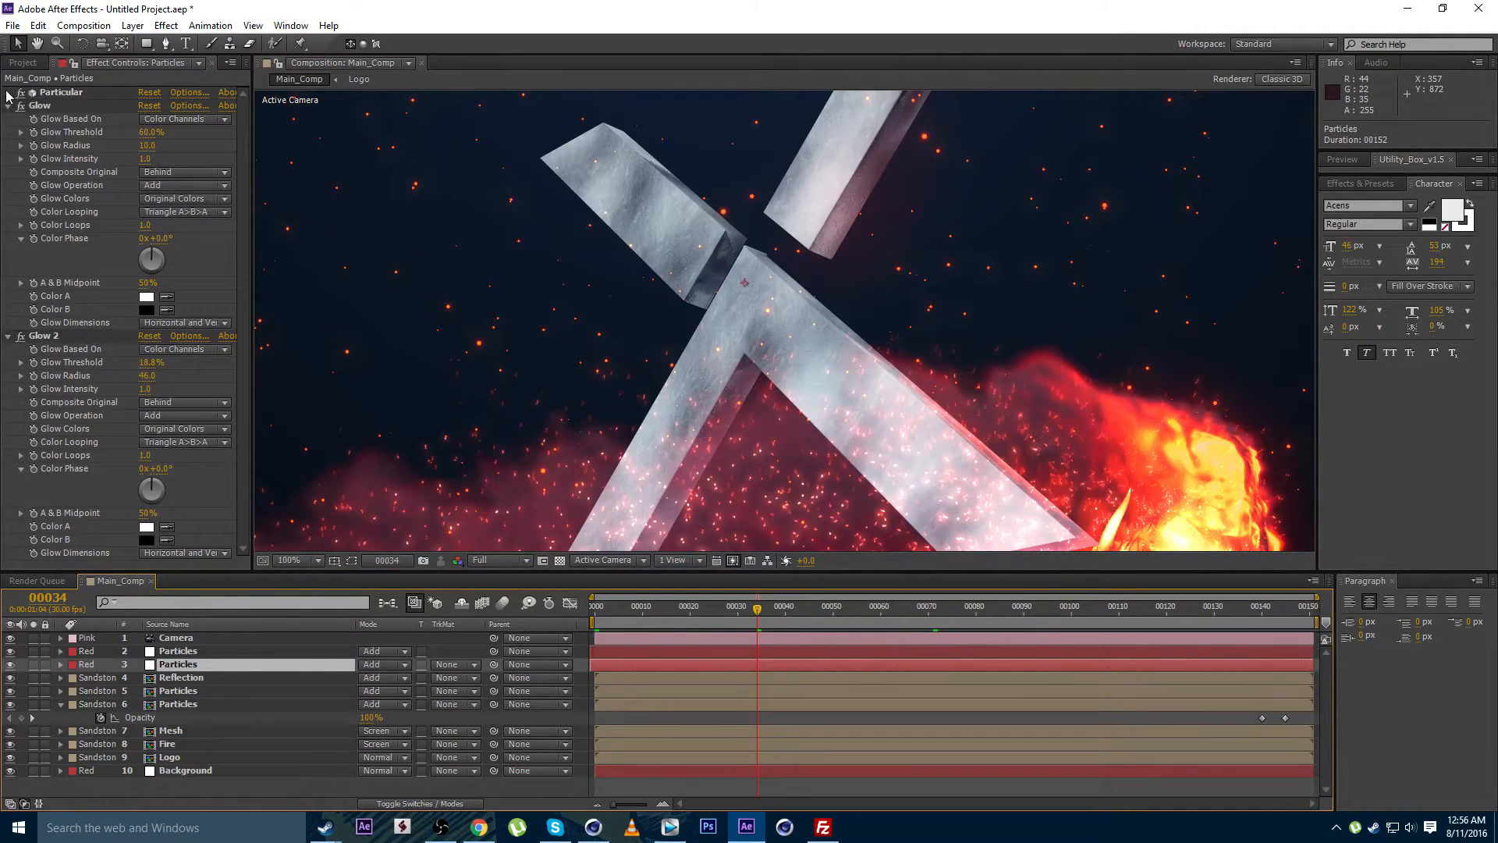
pyautogui.click(7, 93)
pyautogui.scroll(-4, 161, 270)
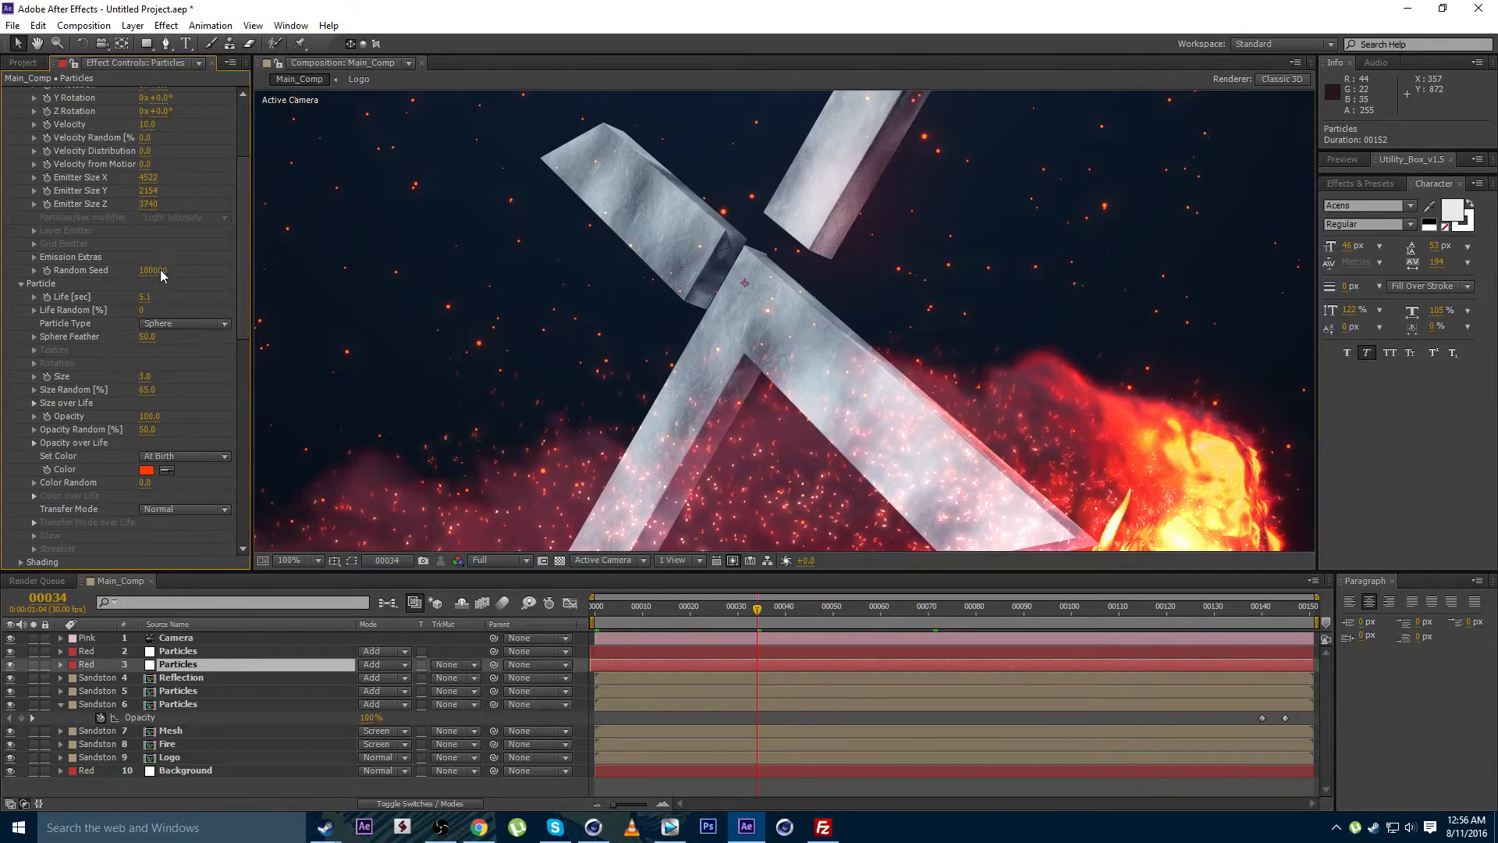
pyautogui.click(143, 378)
pyautogui.write('1.5')
pyautogui.press('Return')
pyautogui.scroll(1, 609, 352)
pyautogui.press('`')
pyautogui.scroll(-3, 609, 352)
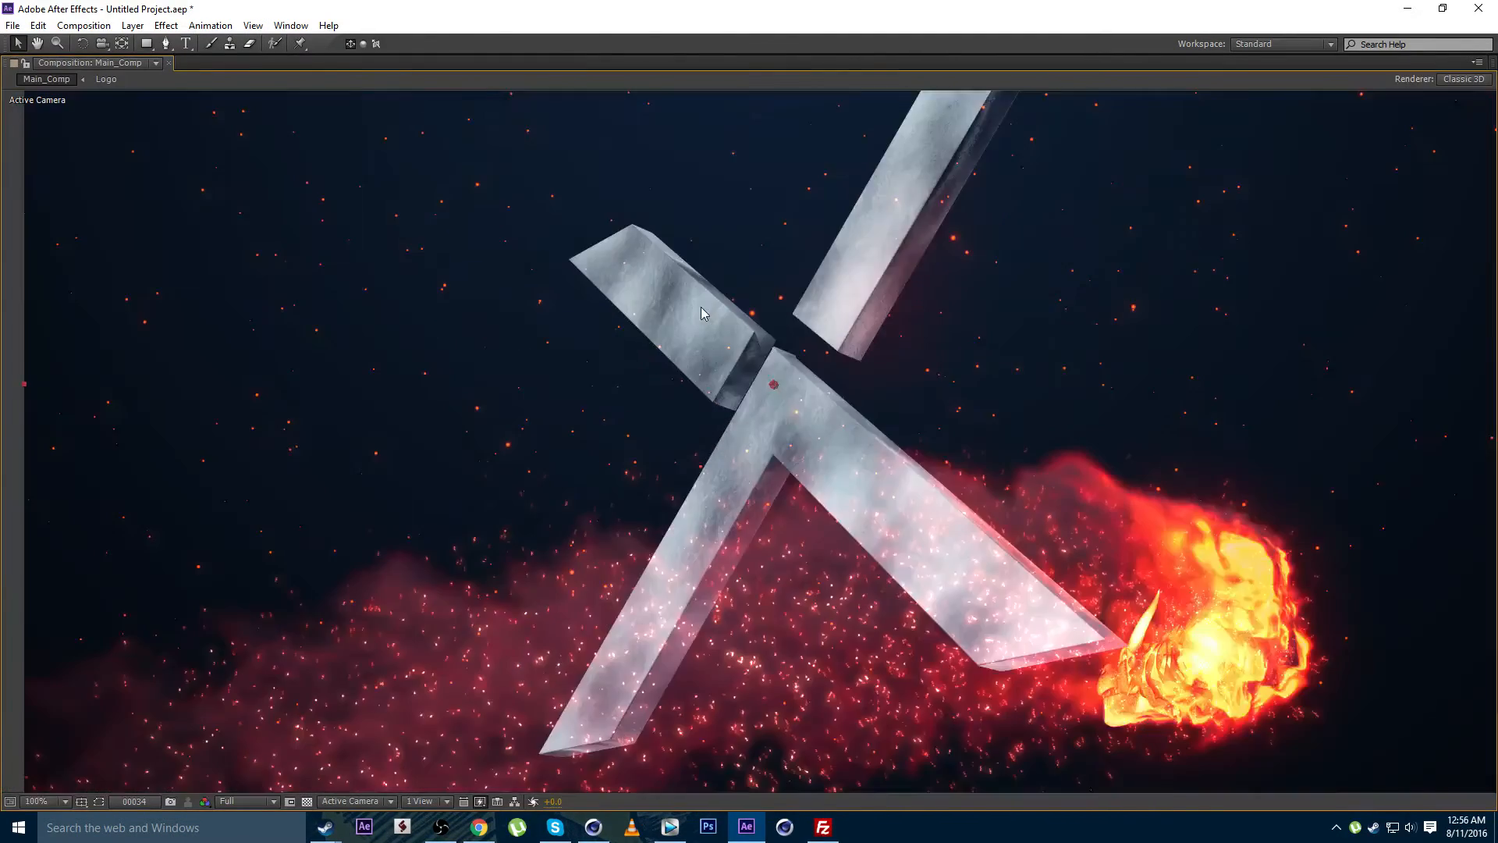
pyautogui.press('`')
pyautogui.scroll(1, 678, 333)
pyautogui.press('`')
pyautogui.moveTo(556, 336); pyautogui.dragTo(644, 337)
pyautogui.press('`')
pyautogui.scroll(-1, 687, 311)
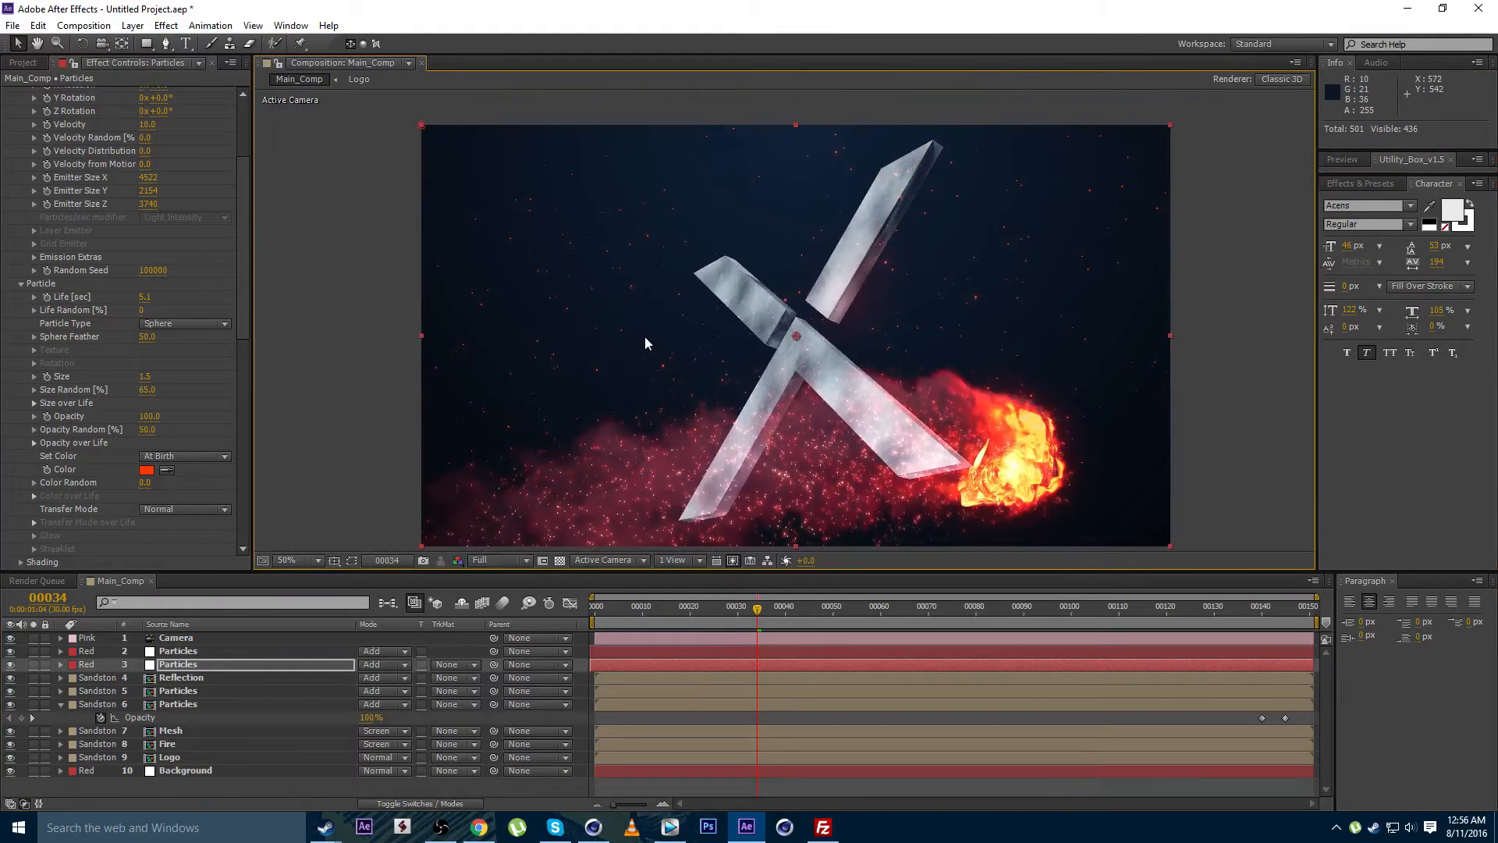
# Set the Particular particle Size to 2.0 on the Particles layer in row 2 and check the composition
pyautogui.click(174, 651)
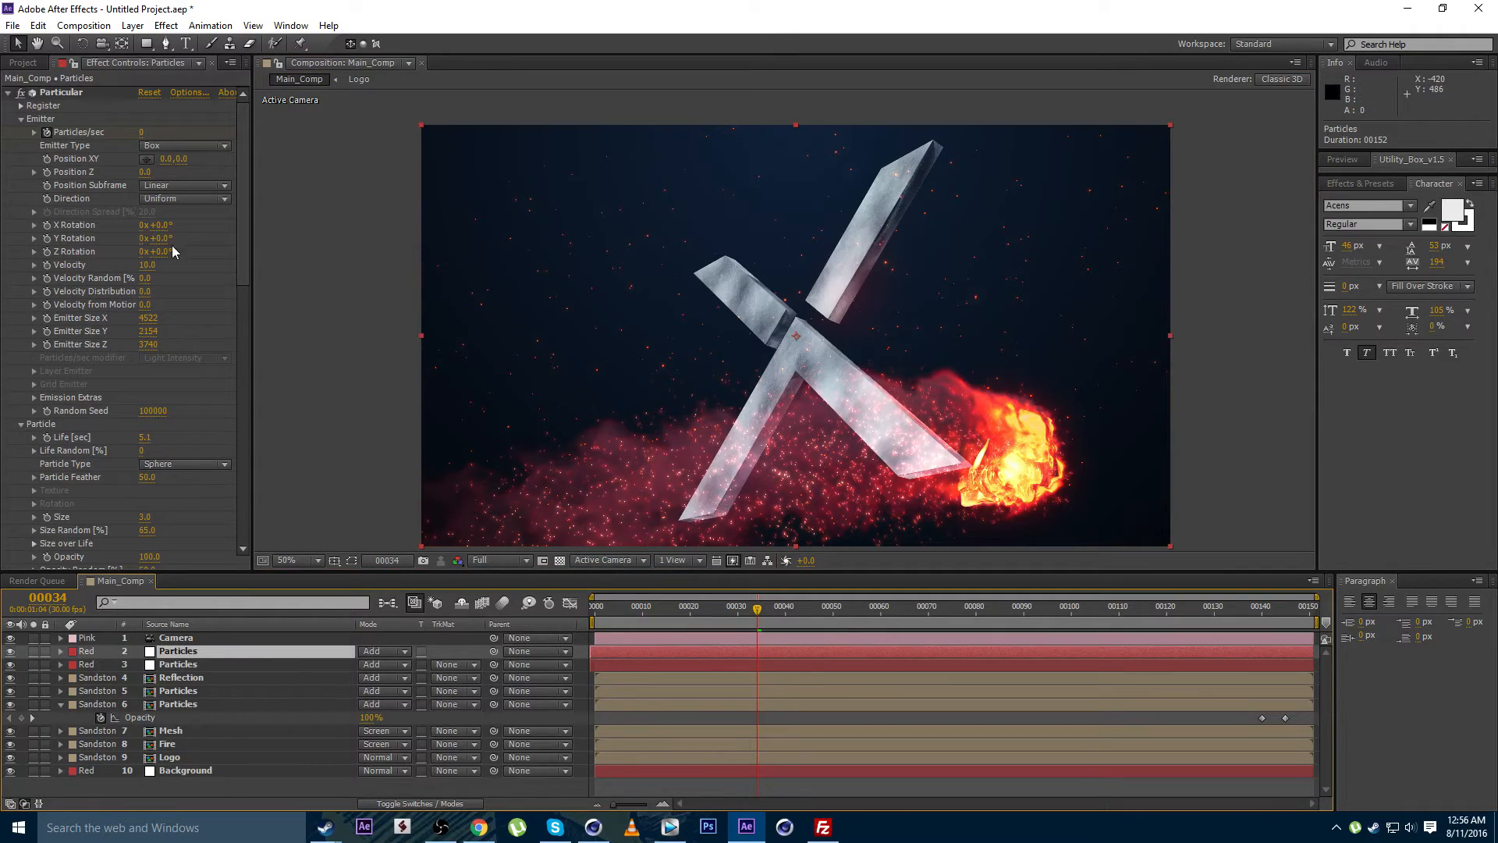
pyautogui.scroll(2, 161, 234)
pyautogui.scroll(-2, 159, 279)
pyautogui.click(146, 377)
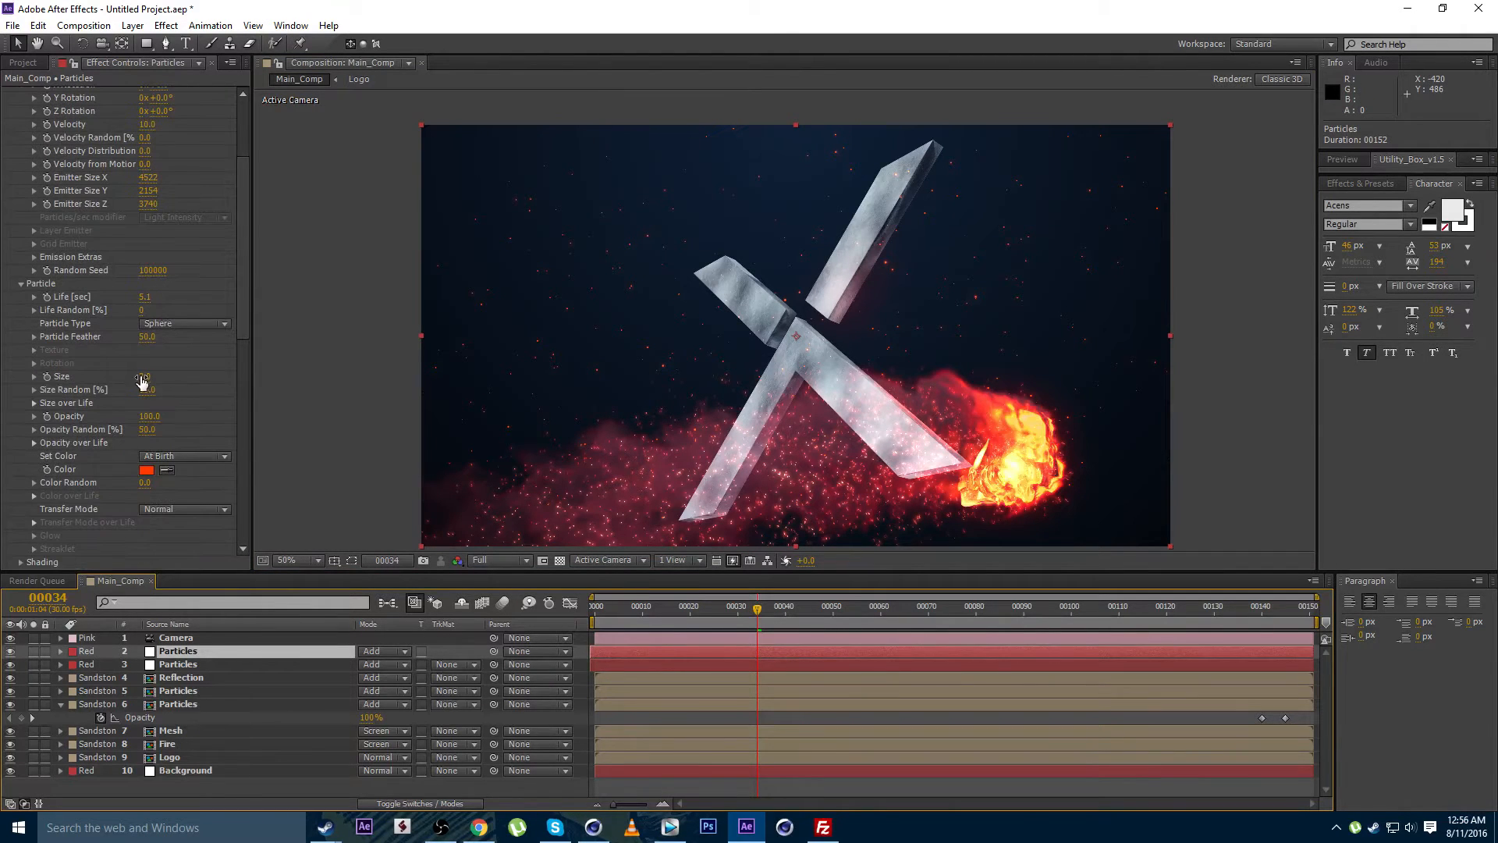
pyautogui.press('Return')
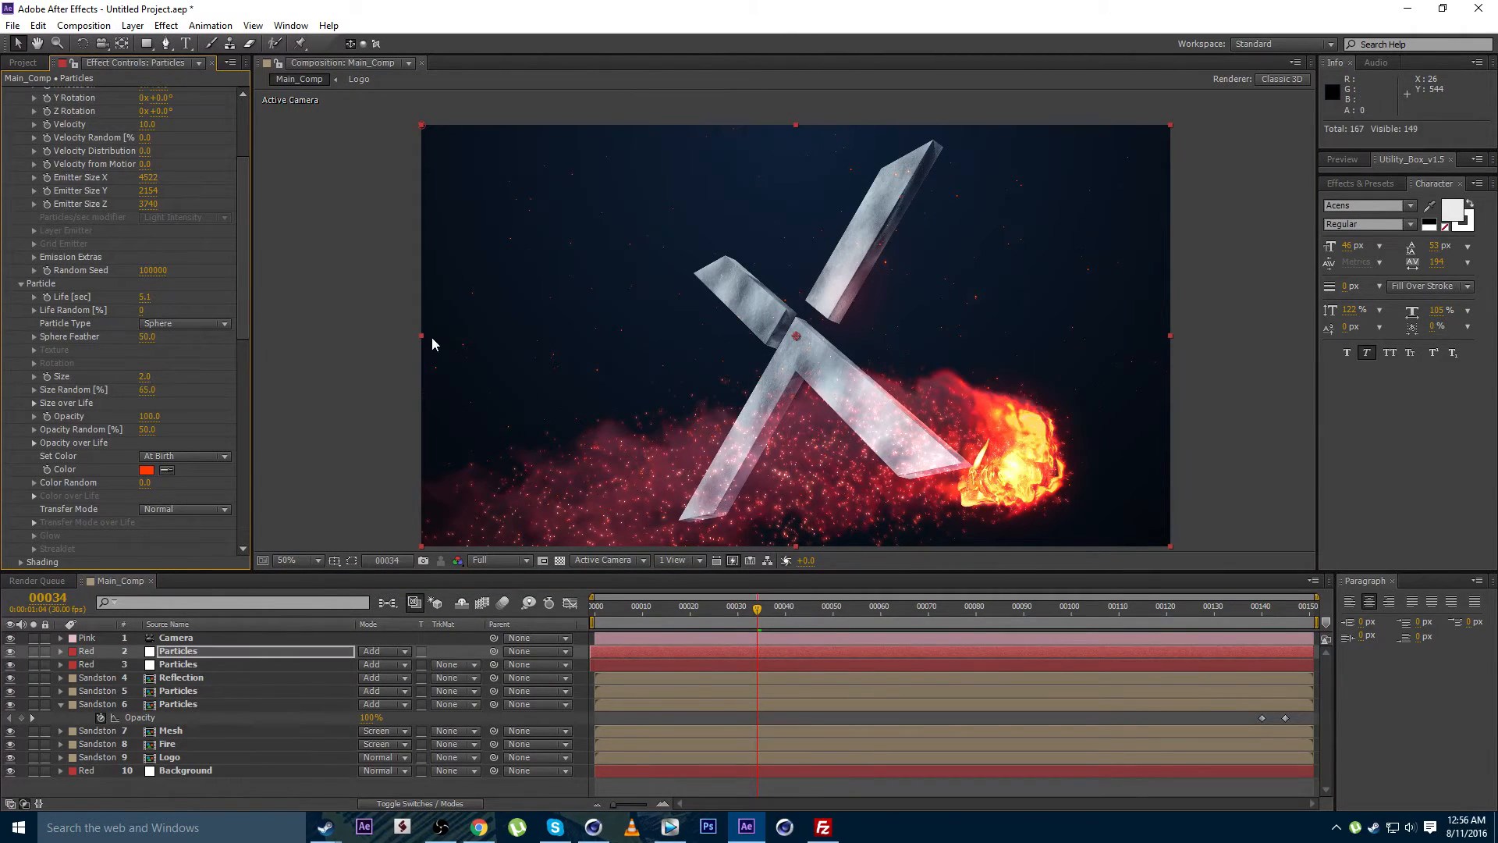
pyautogui.press('`')
pyautogui.scroll(1, 629, 316)
pyautogui.press('`')
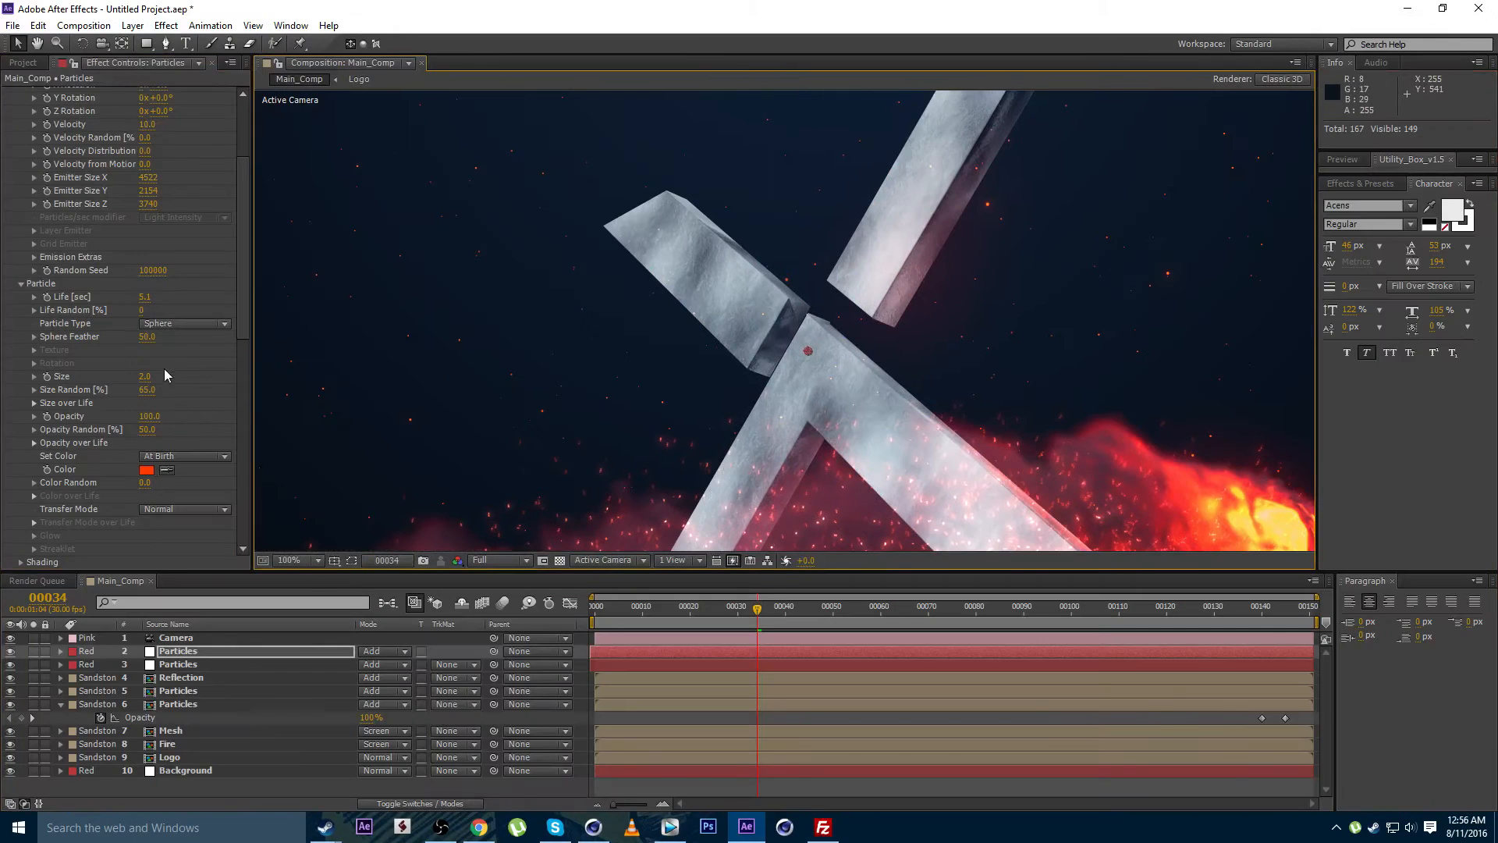
# Set the row 2 Particles layer's particle Size to 2.5 and preview the composition enlarged
pyautogui.click(150, 377)
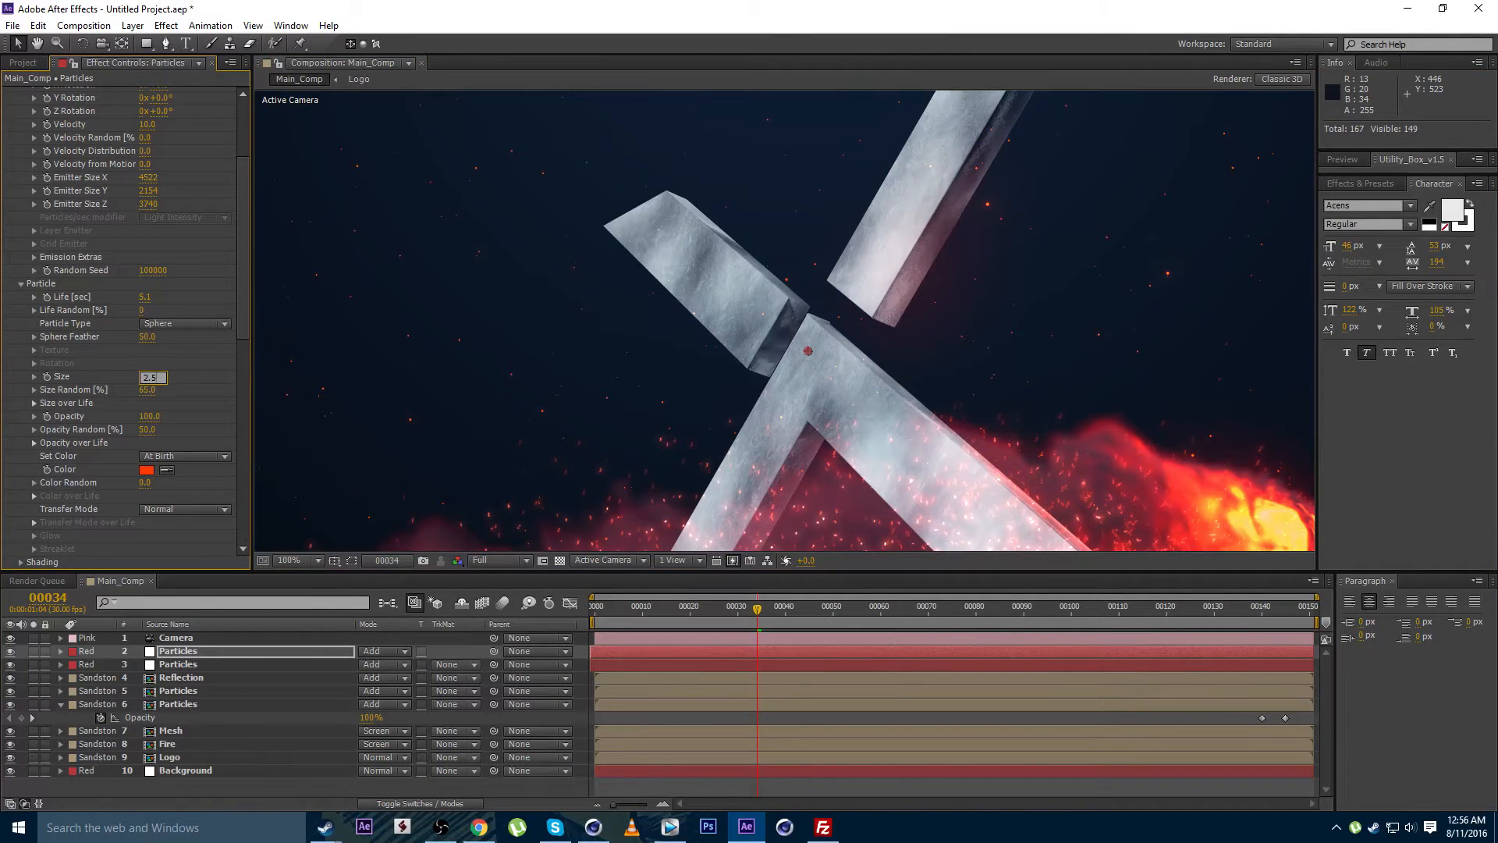
pyautogui.write('2.5')
pyautogui.press('Return')
pyautogui.press('`')
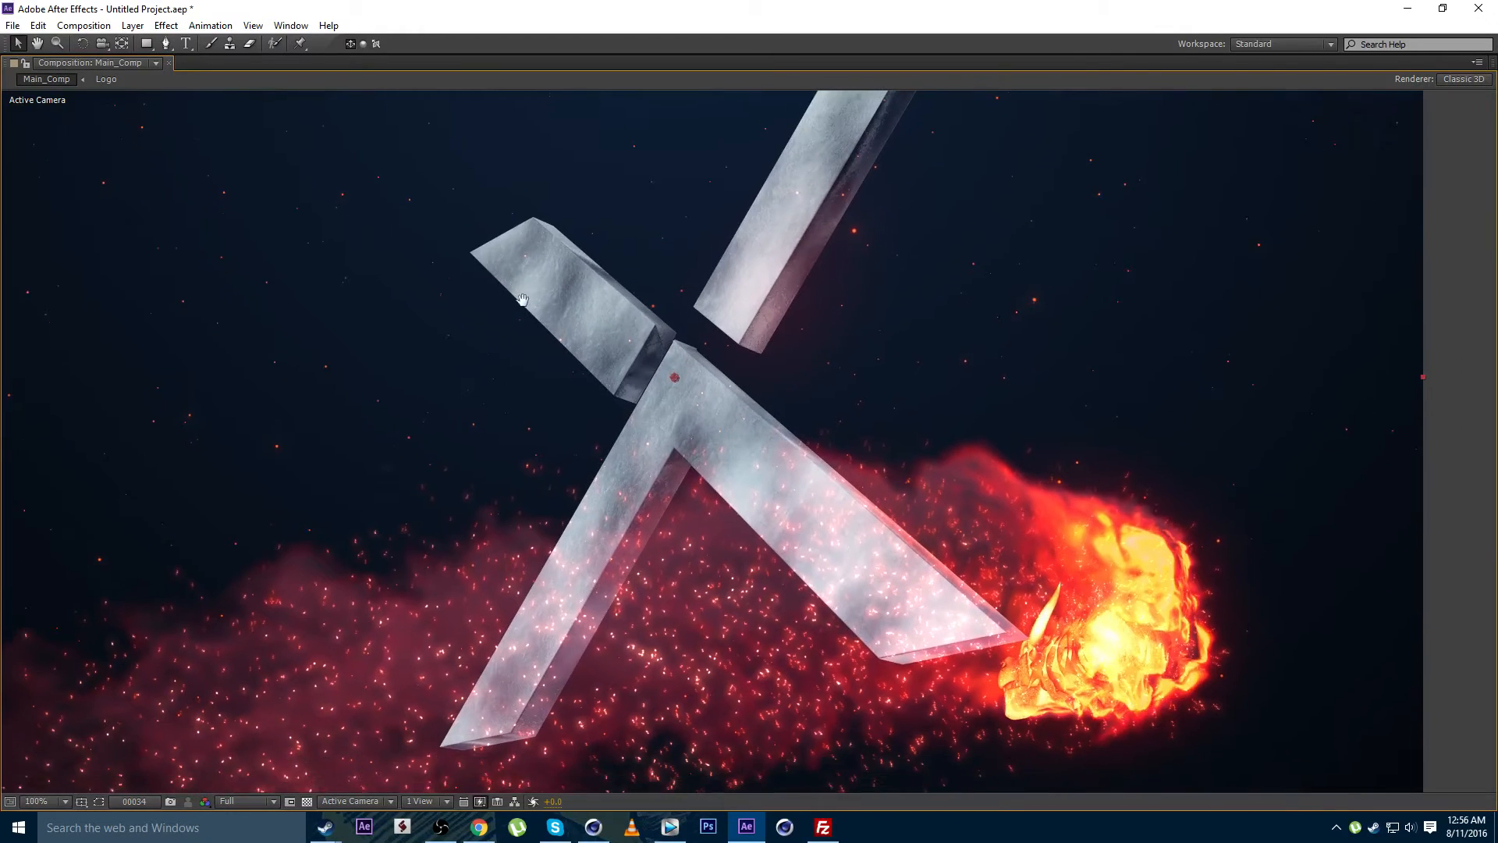
pyautogui.press('`')
# Set the row 2 Particles layer's particle Size to 2.8 and check the whole frame in the enlarged view
pyautogui.click(148, 377)
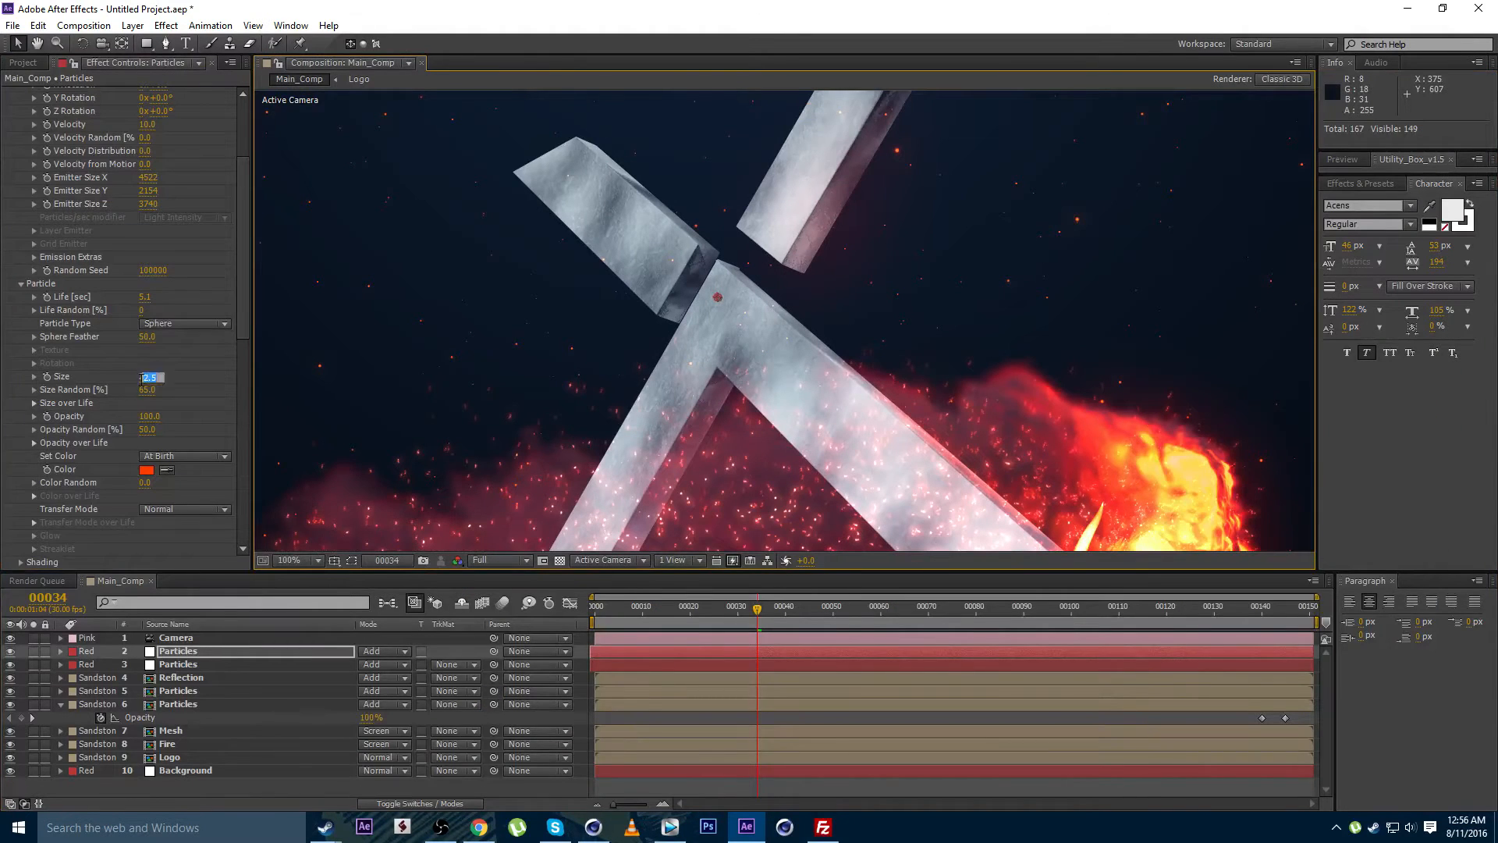
pyautogui.write('2.')
pyautogui.press('Return')
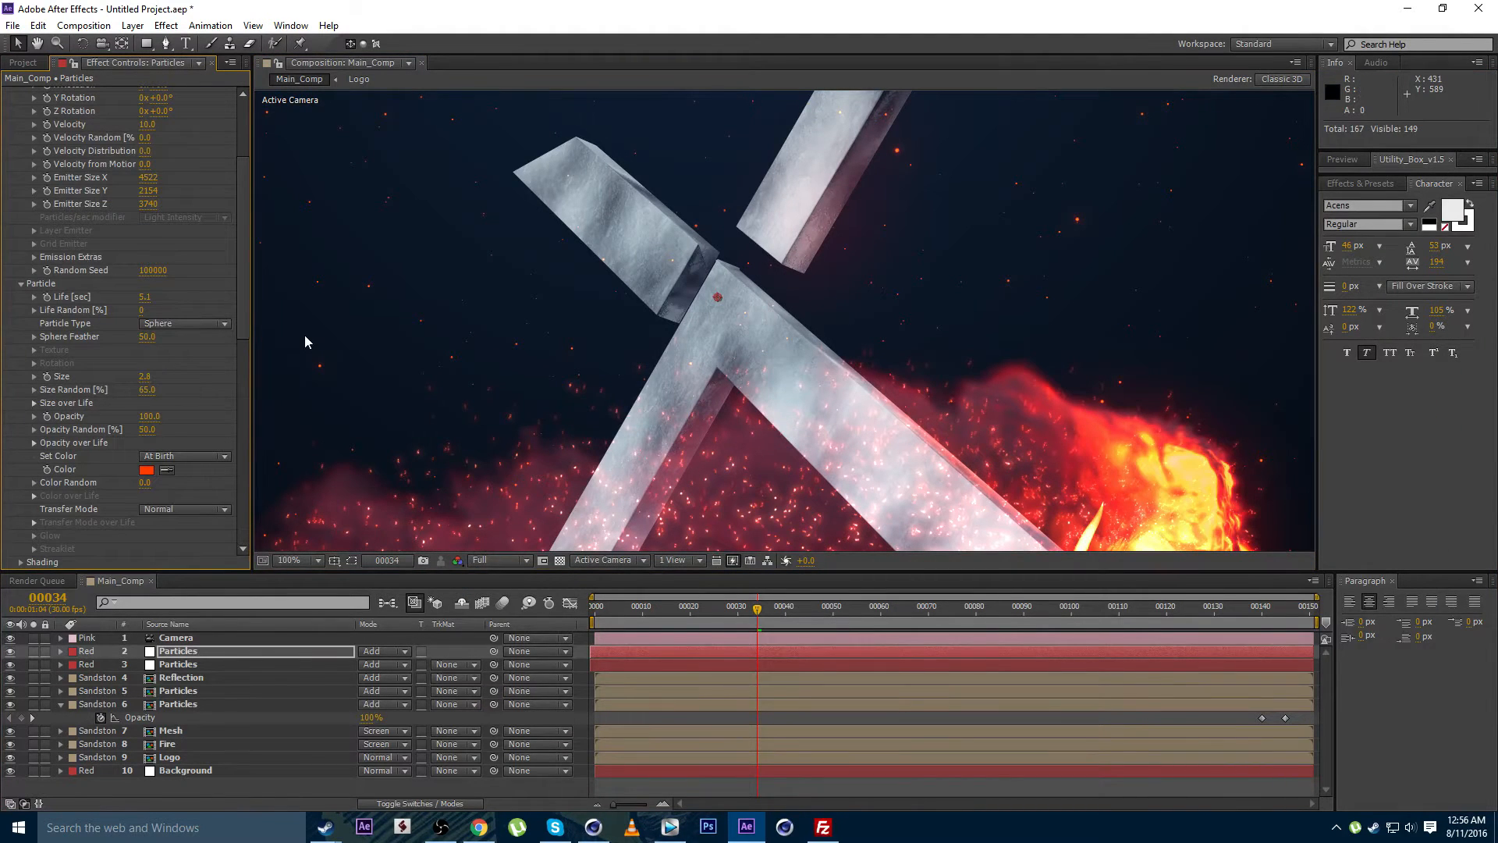
pyautogui.press('`')
pyautogui.moveTo(771, 300); pyautogui.dragTo(700, 336)
pyautogui.scroll(-1, 678, 348)
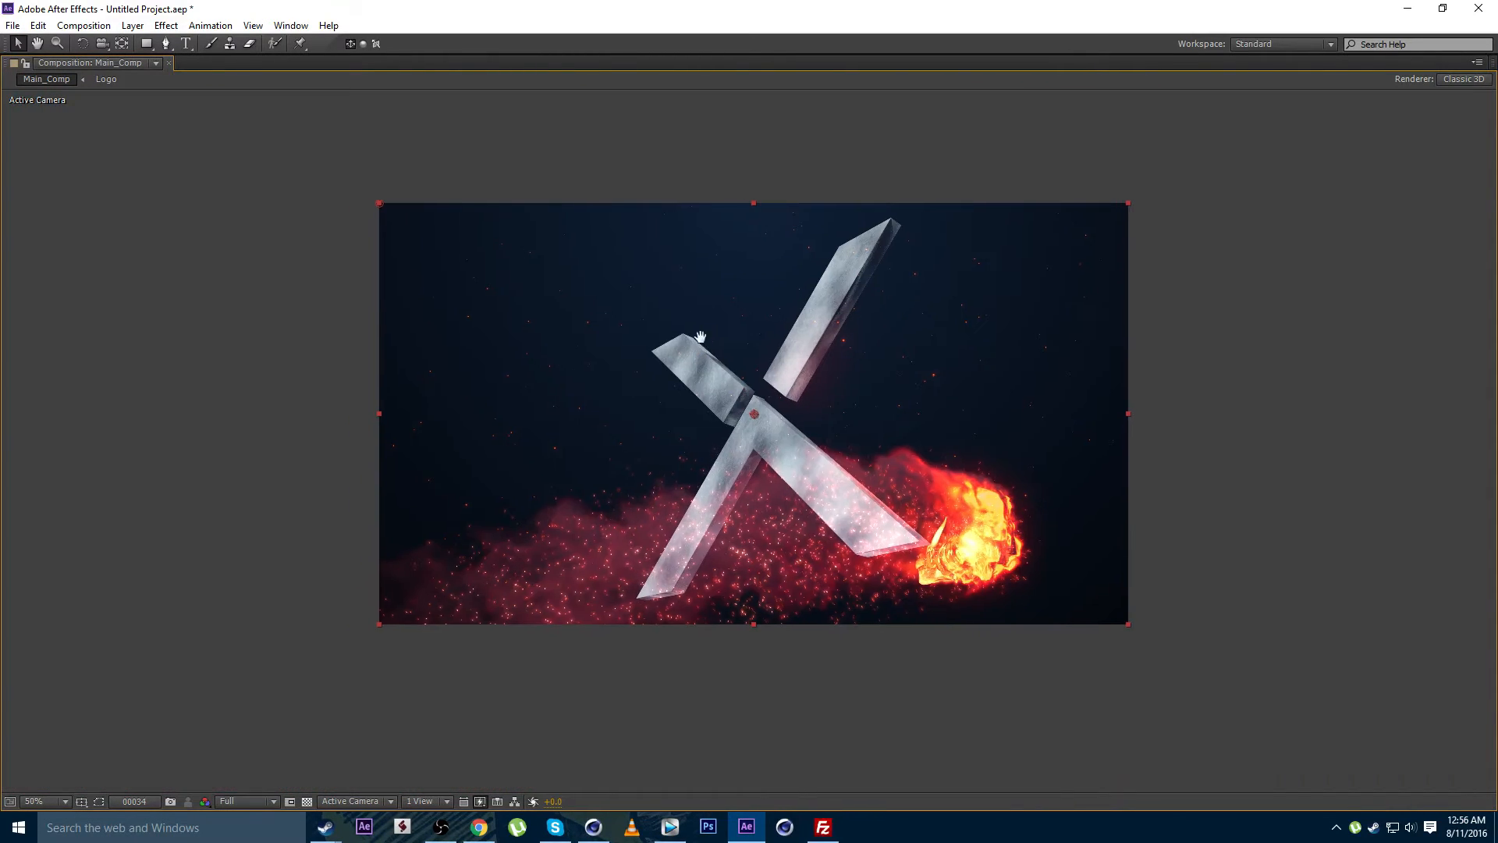
# Return the composition view to its normal size, play a RAM preview of the whole animation and scrub through the timeline
pyautogui.scroll(1, 723, 337)
pyautogui.press('`')
pyautogui.scroll(-1, 722, 337)
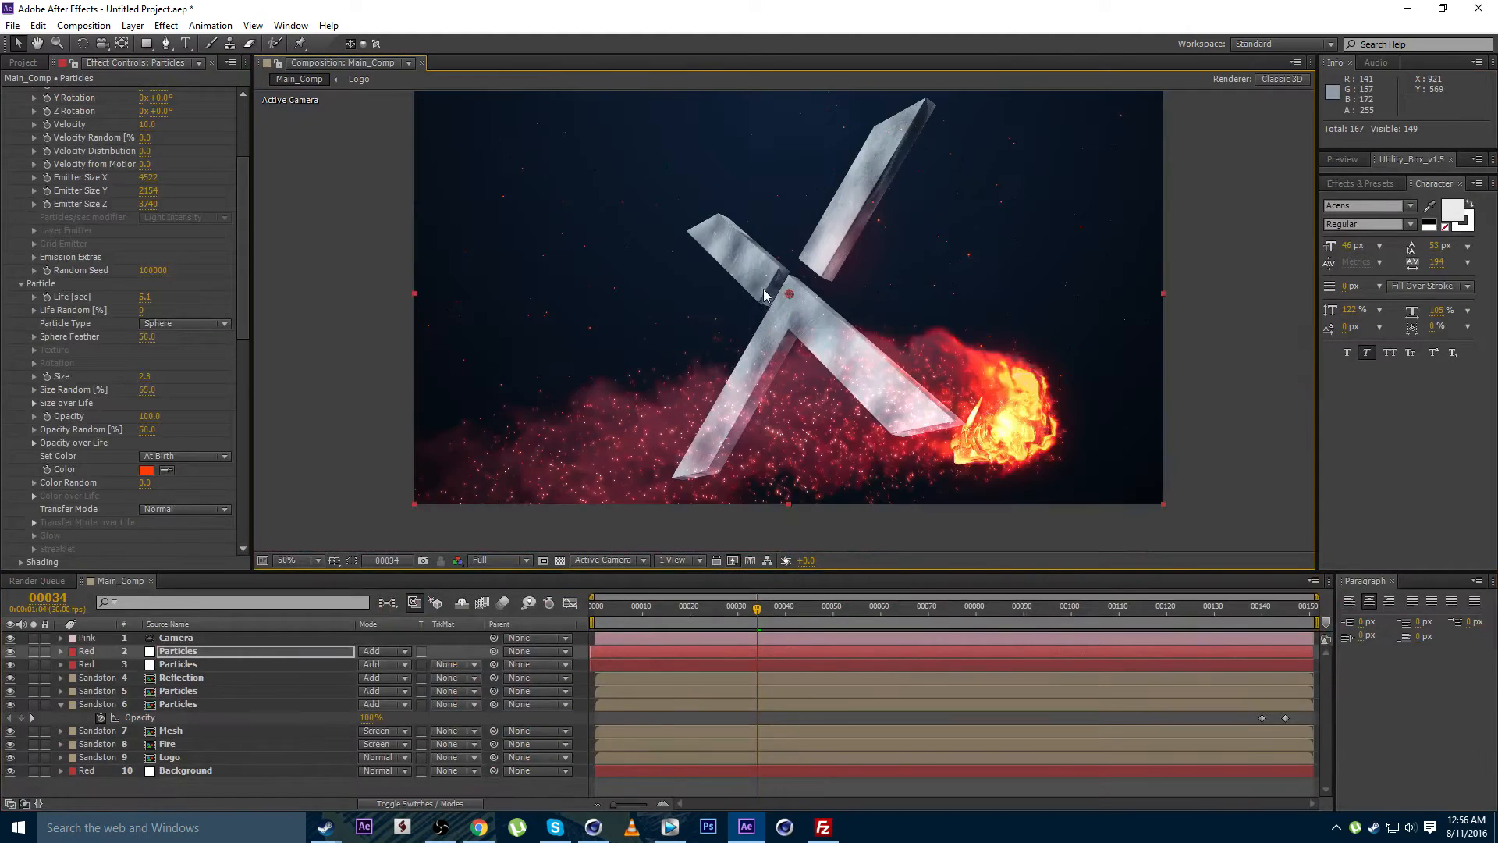
pyautogui.moveTo(763, 288); pyautogui.dragTo(742, 323)
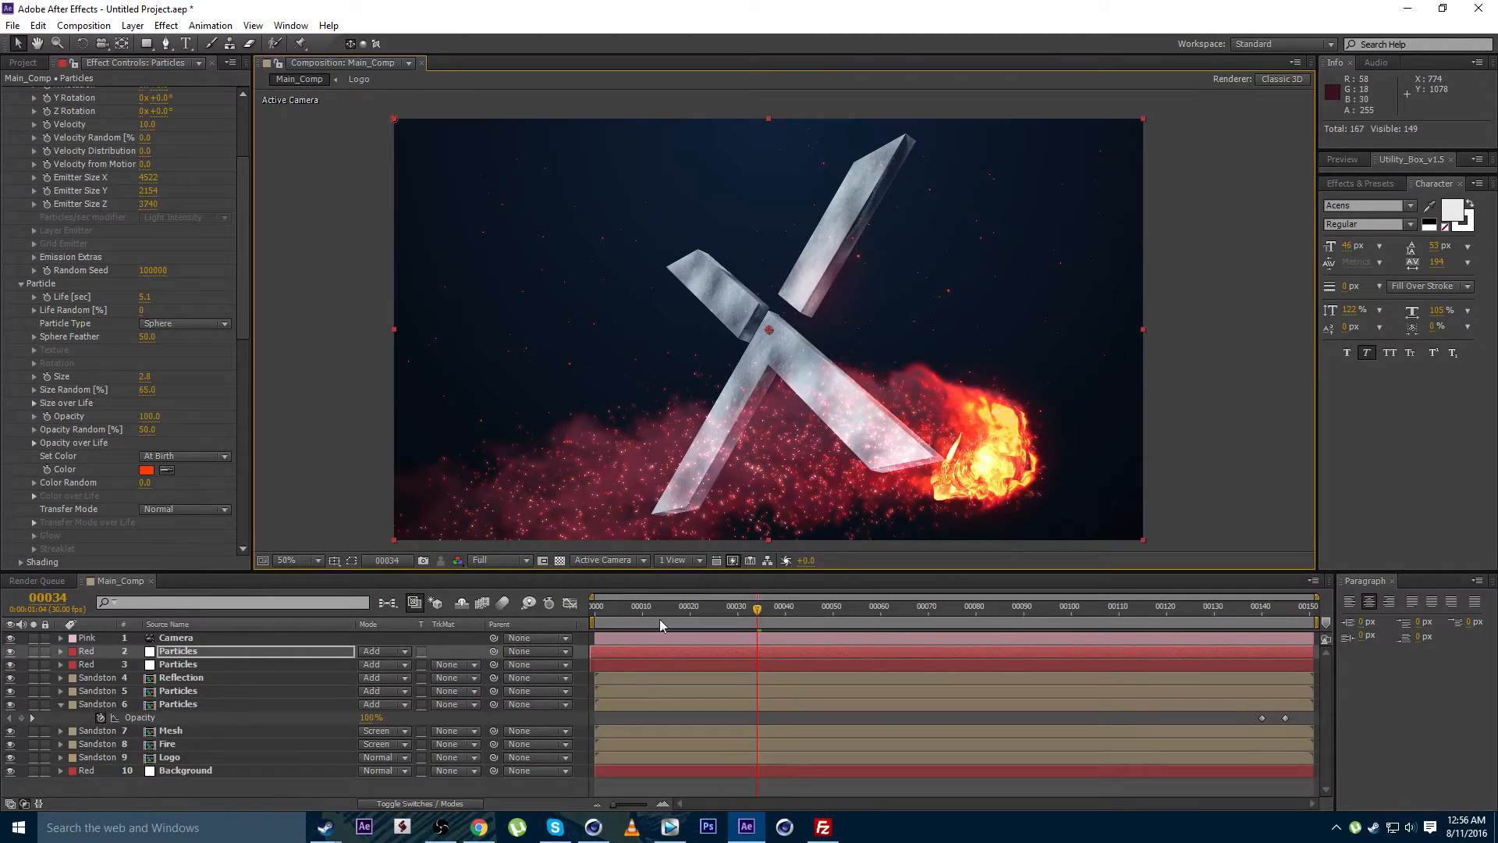
pyautogui.click(616, 715)
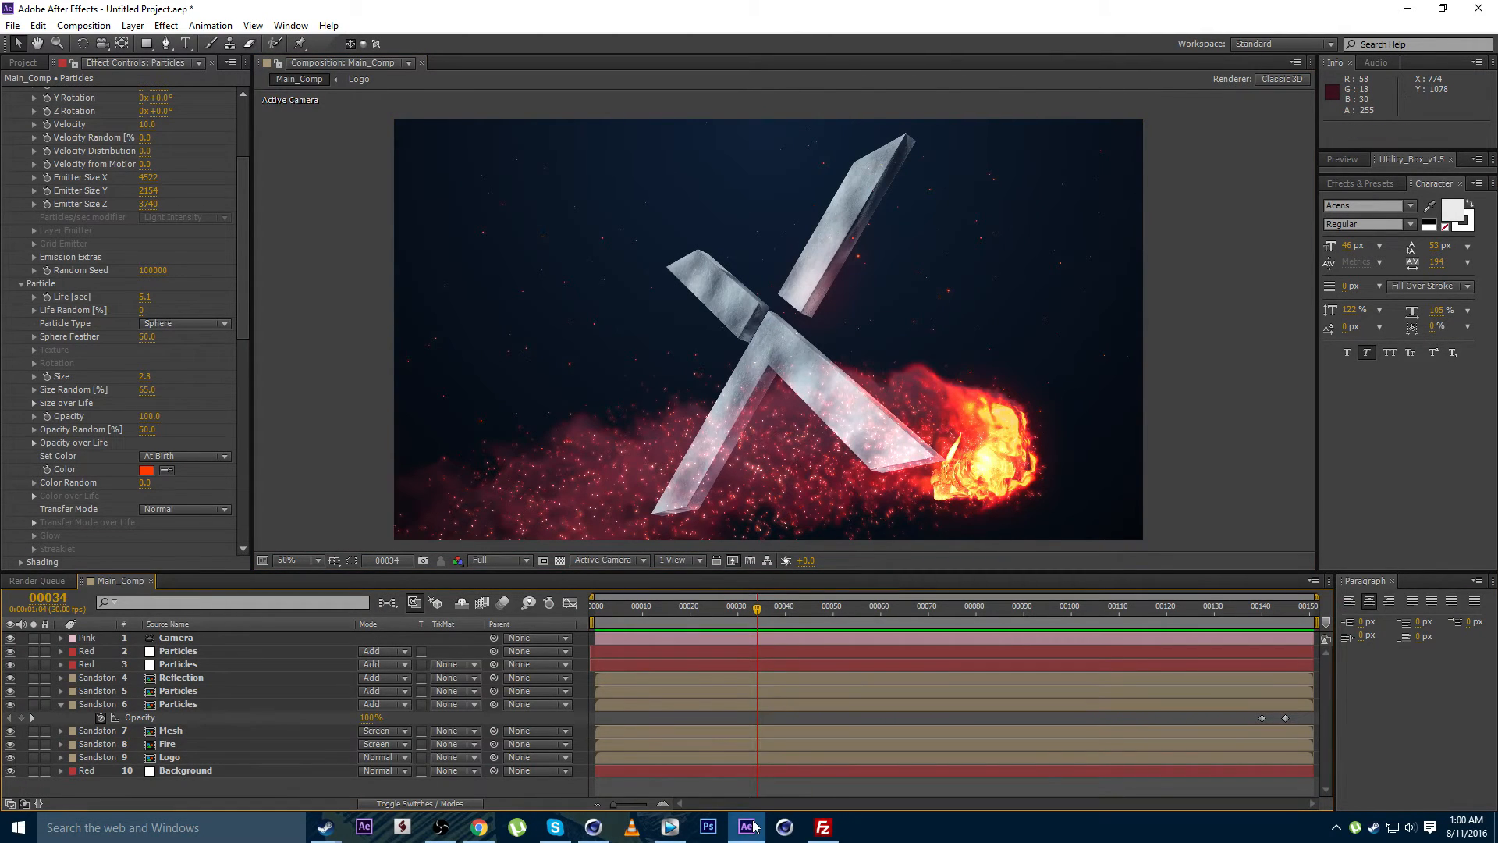
pyautogui.press('KP_0')
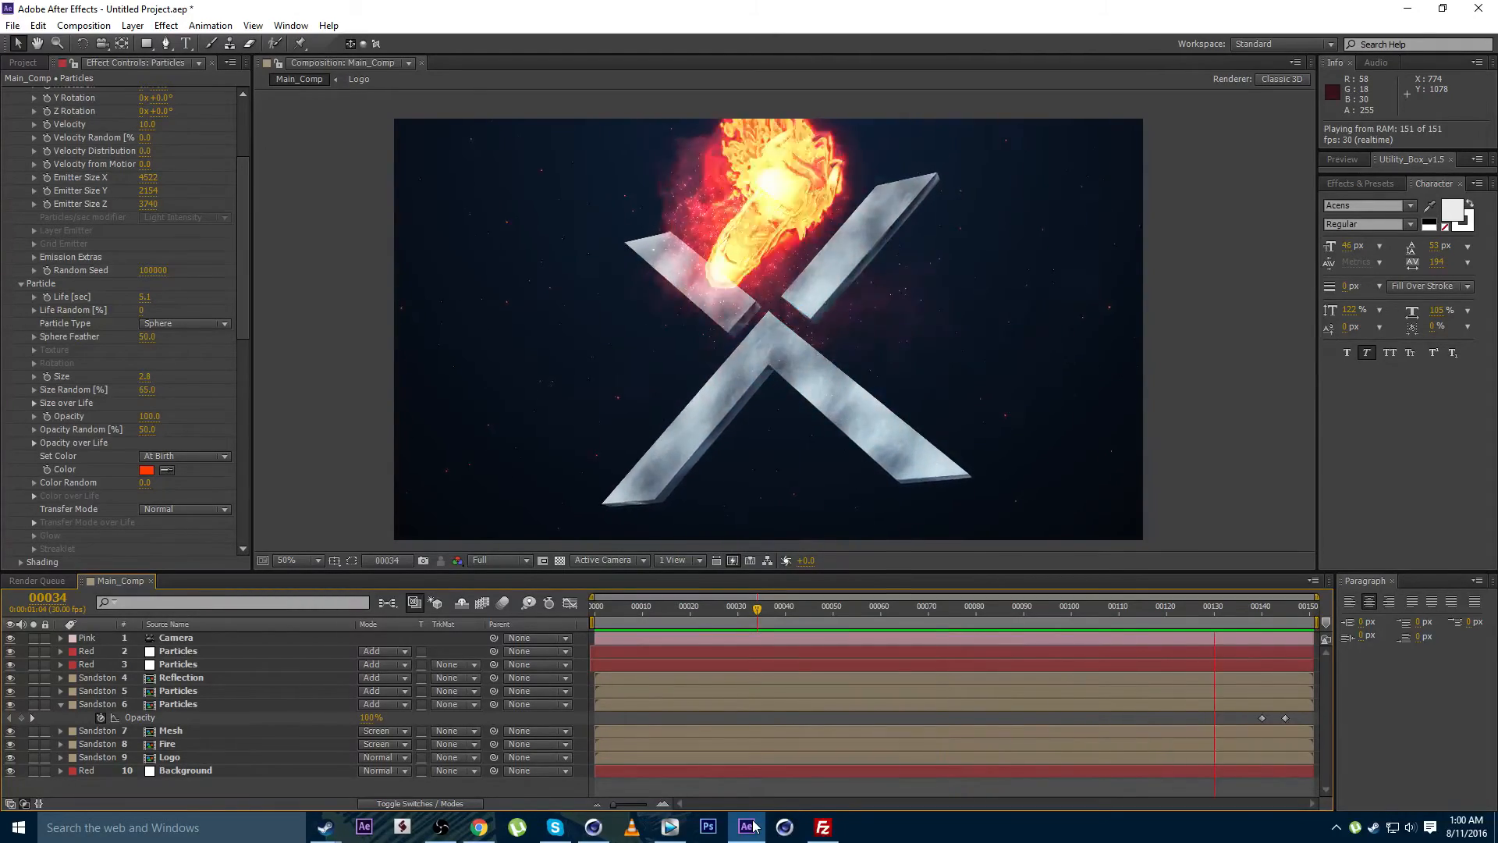
pyautogui.click(728, 609)
pyautogui.moveTo(728, 614); pyautogui.dragTo(1243, 612)
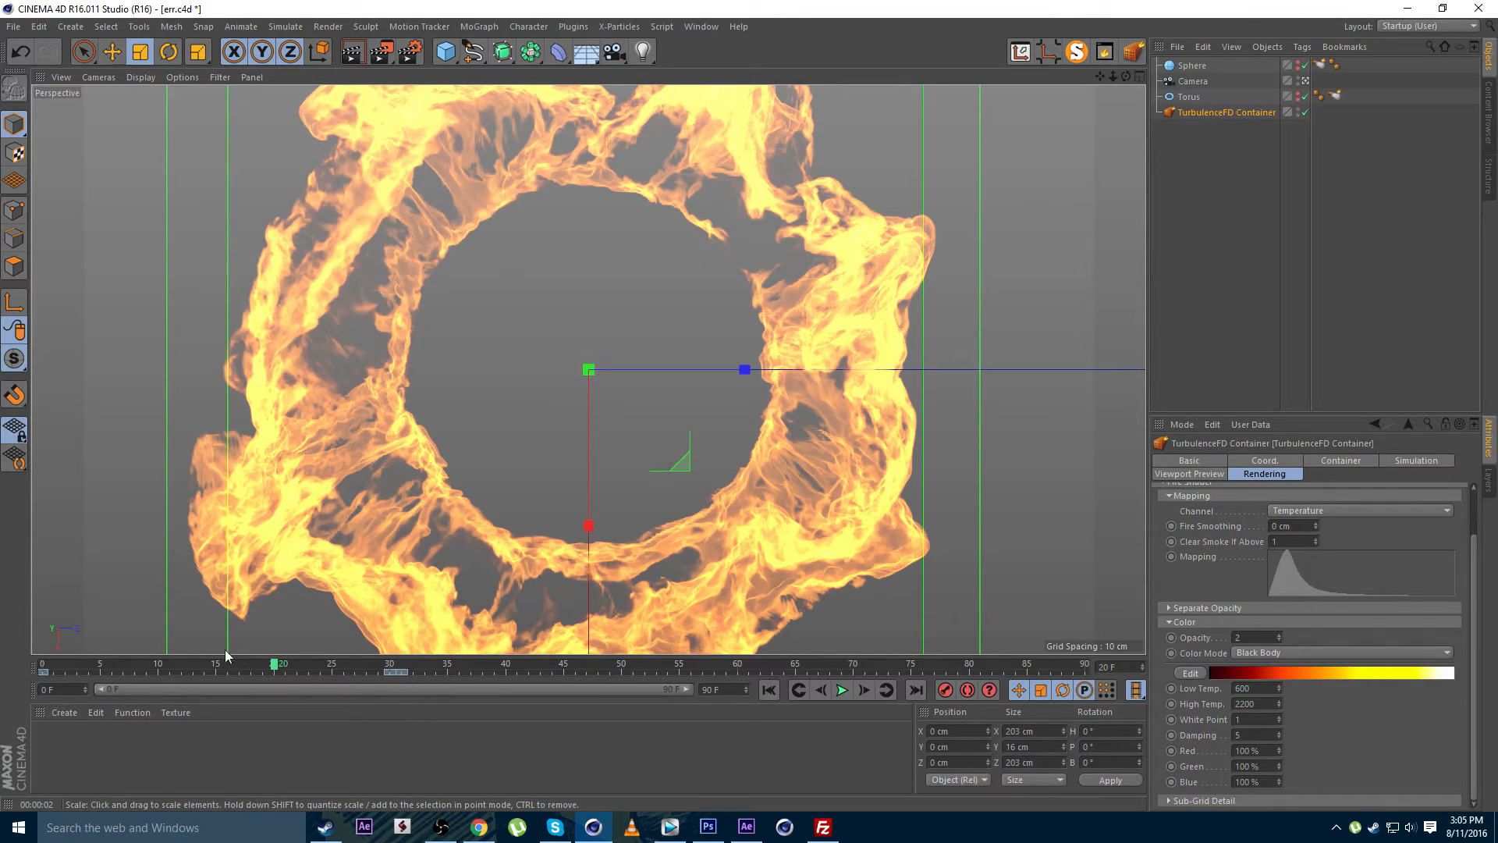
# Switch to Cinema 4D, start a new empty project and add a TurbulenceFD container
pyautogui.moveTo(251, 667); pyautogui.dragTo(168, 668)
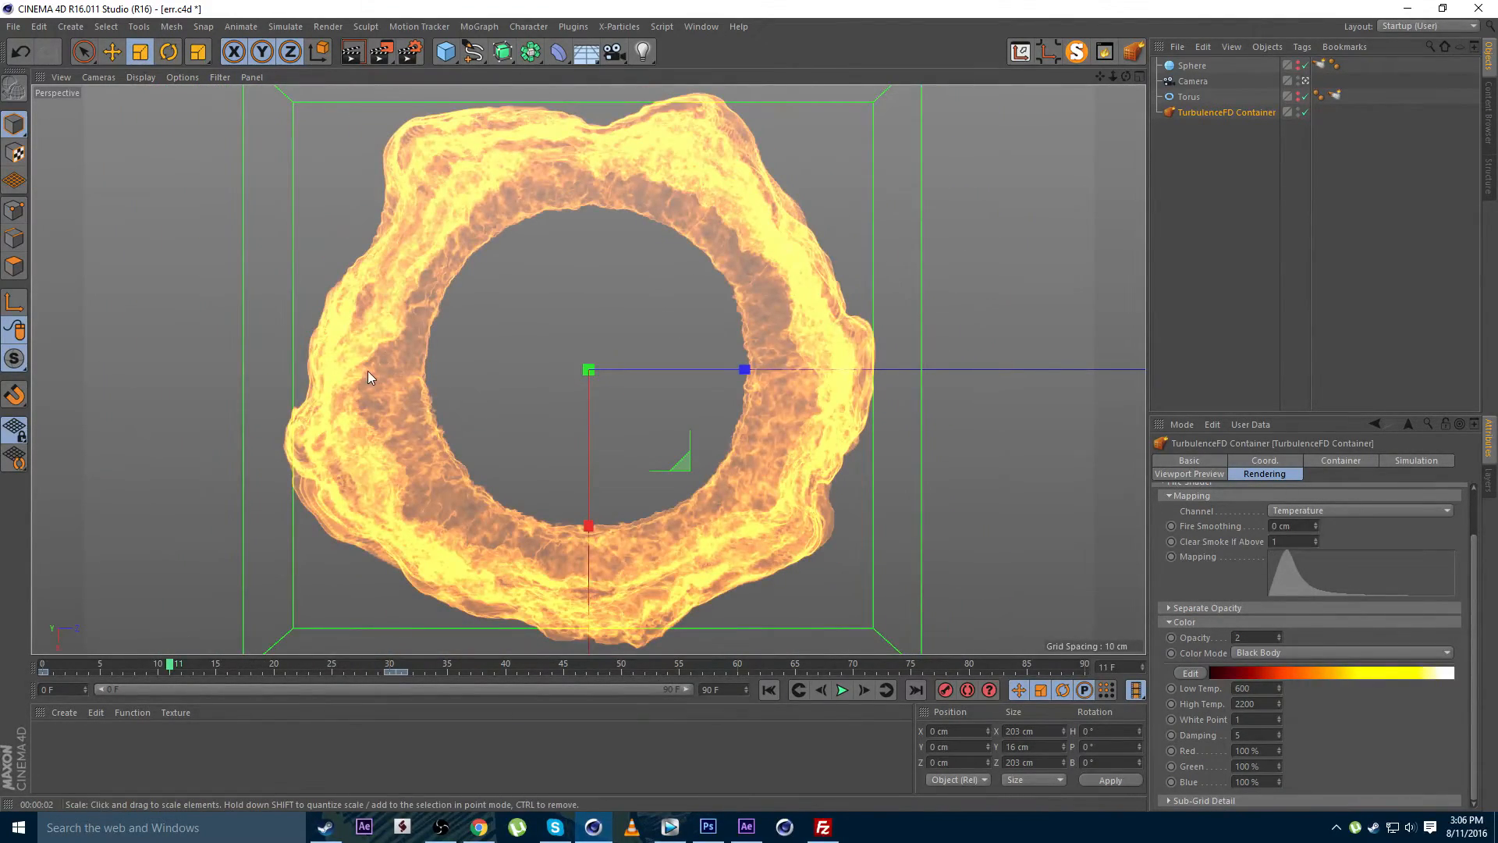
pyautogui.click(13, 26)
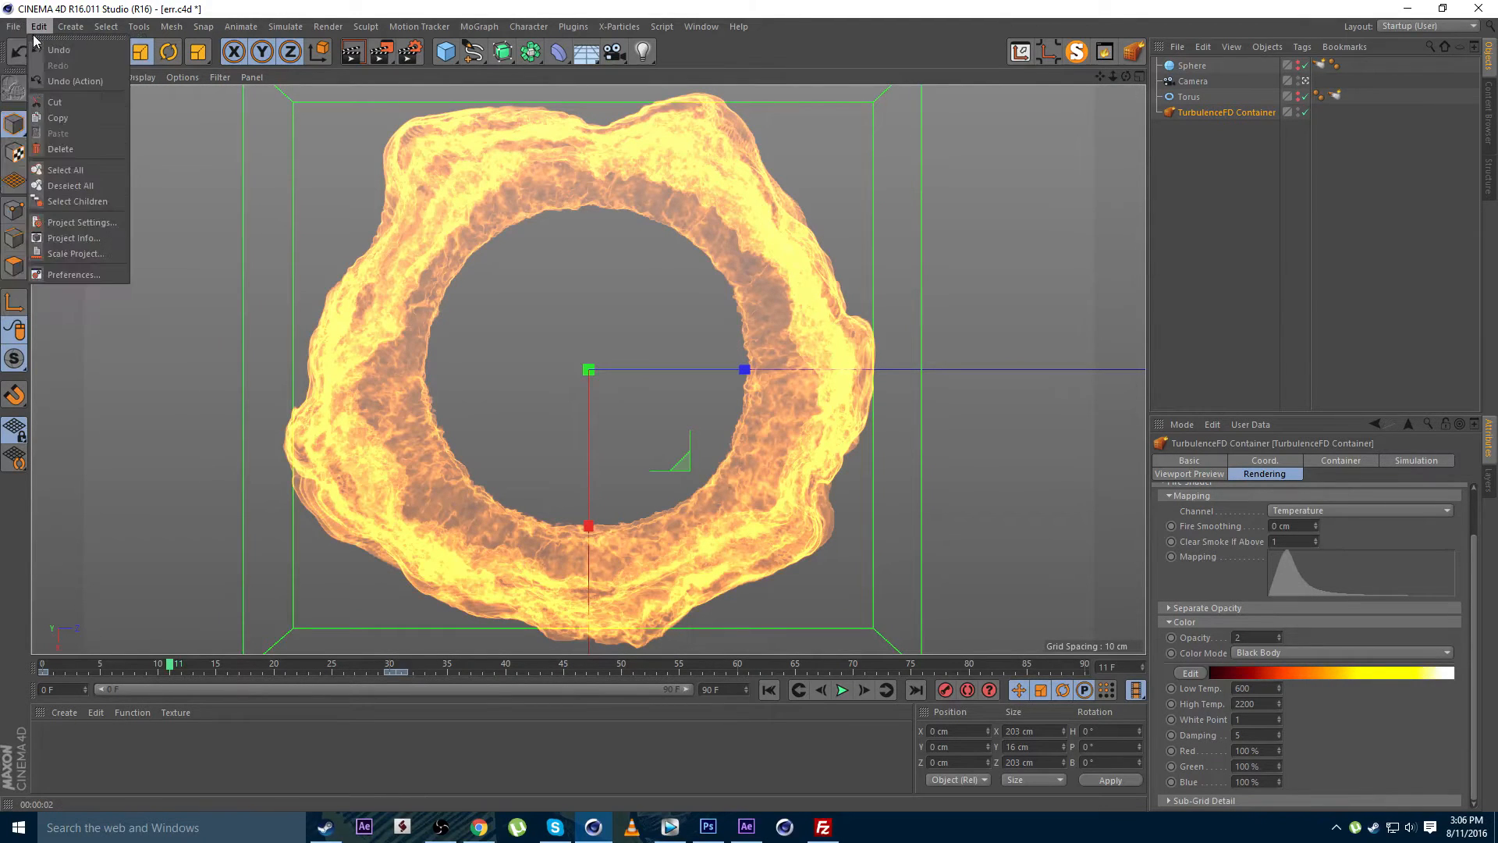
pyautogui.click(9, 49)
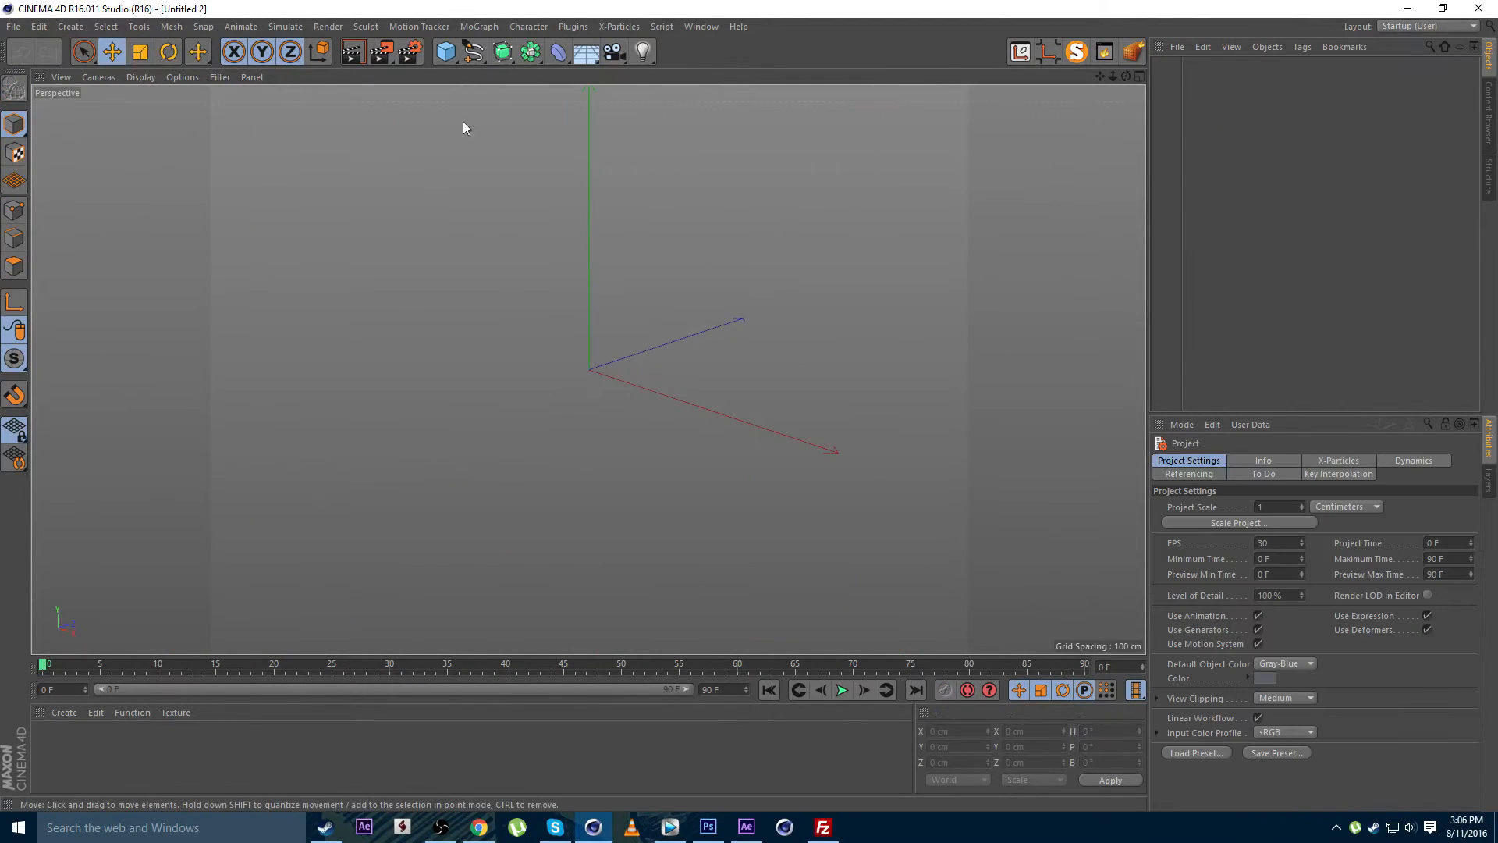
pyautogui.click(446, 52)
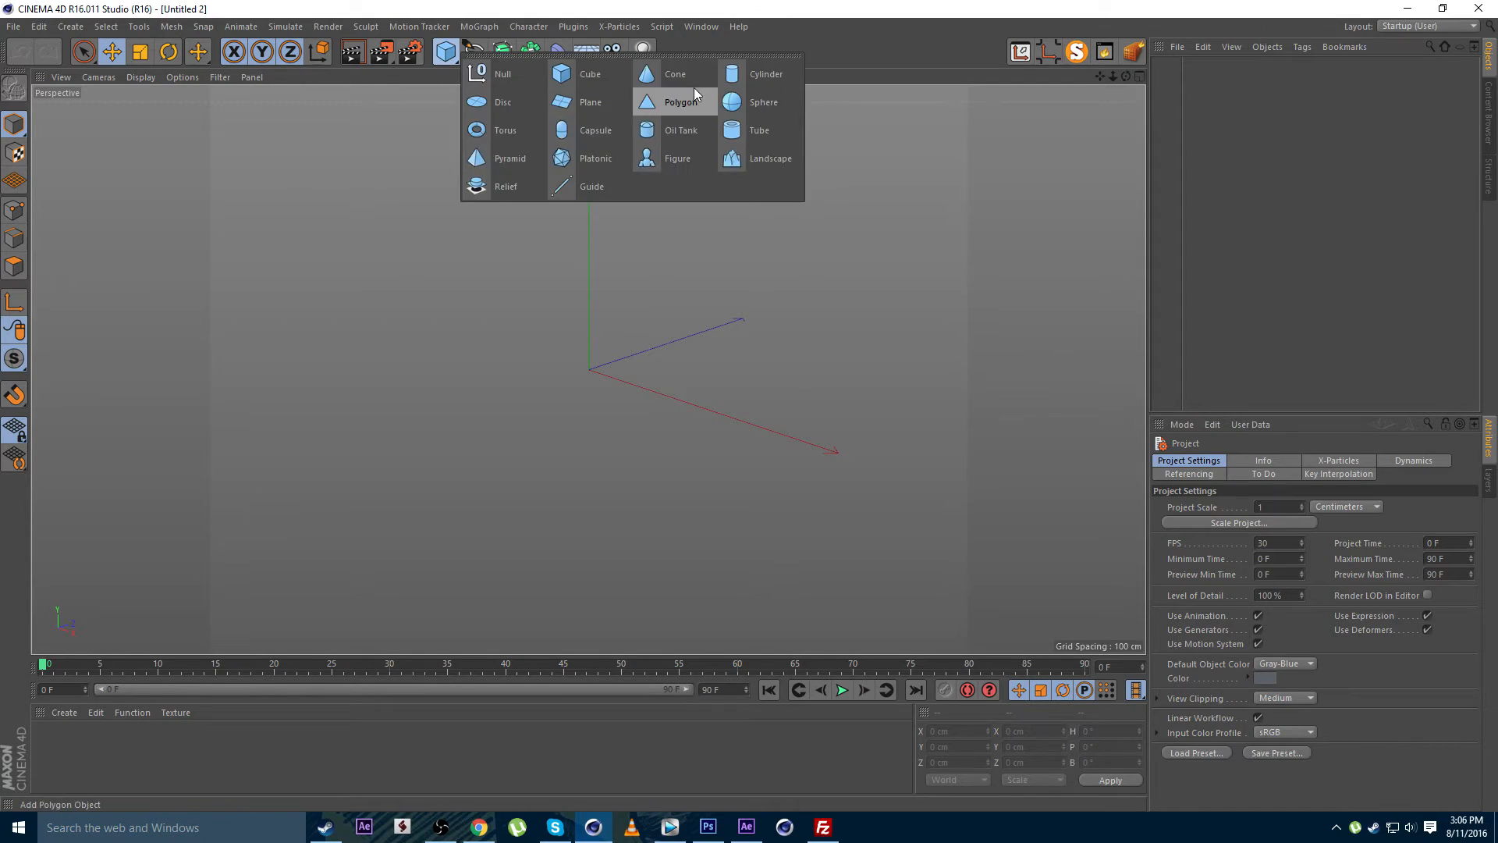
pyautogui.moveTo(695, 89); pyautogui.dragTo(749, 2)
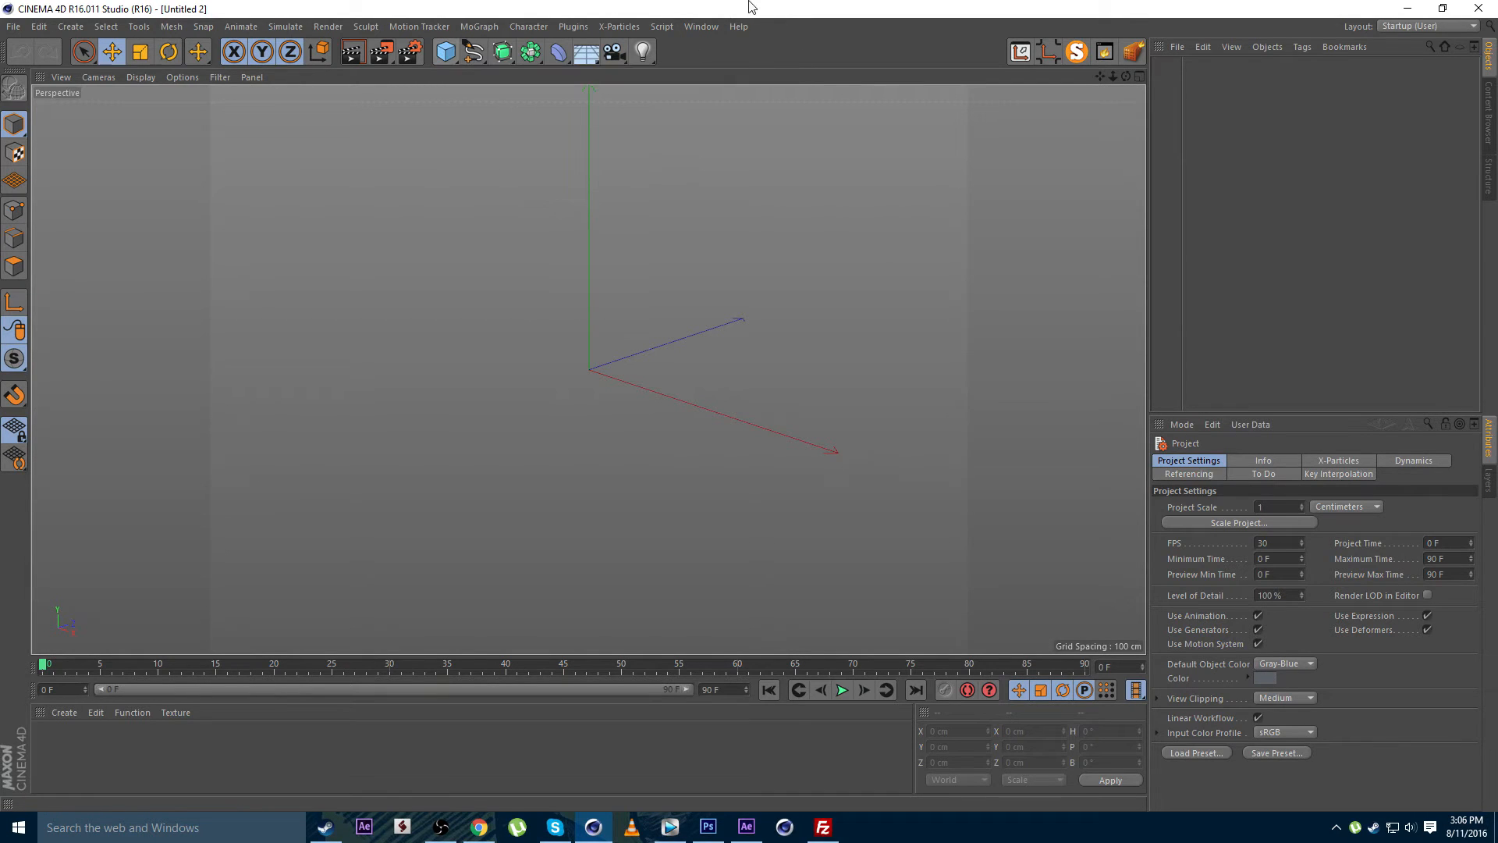
pyautogui.click(1102, 53)
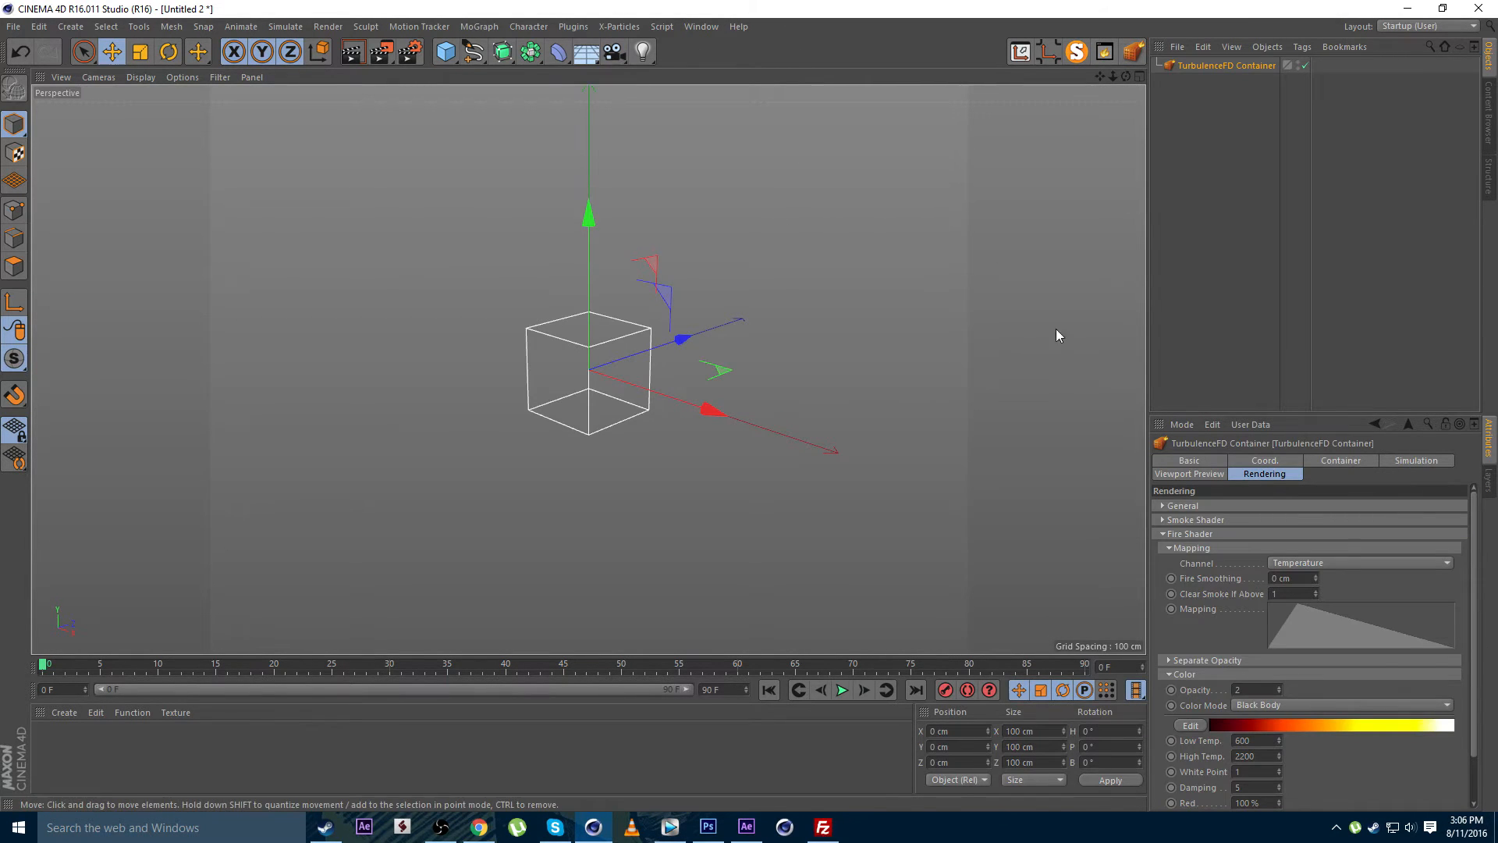
# Add a torus at the container's centre and scale it down uniformly to about 52 cm across
pyautogui.moveTo(535, 293); pyautogui.dragTo(551, 148)
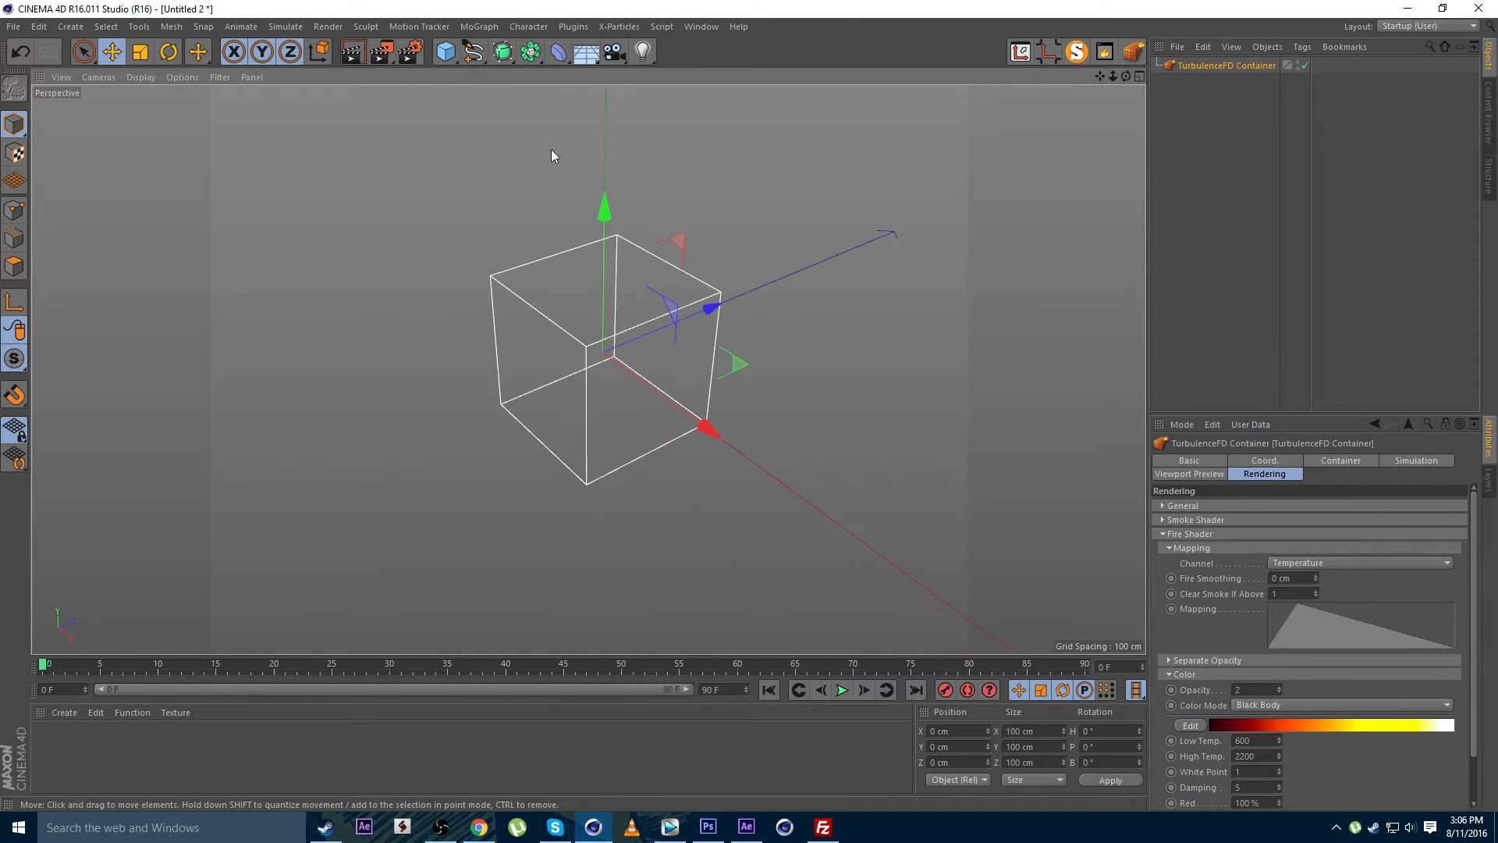
pyautogui.moveTo(449, 53); pyautogui.dragTo(517, 133)
pyautogui.press('t')
pyautogui.moveTo(629, 359); pyautogui.dragTo(648, 278)
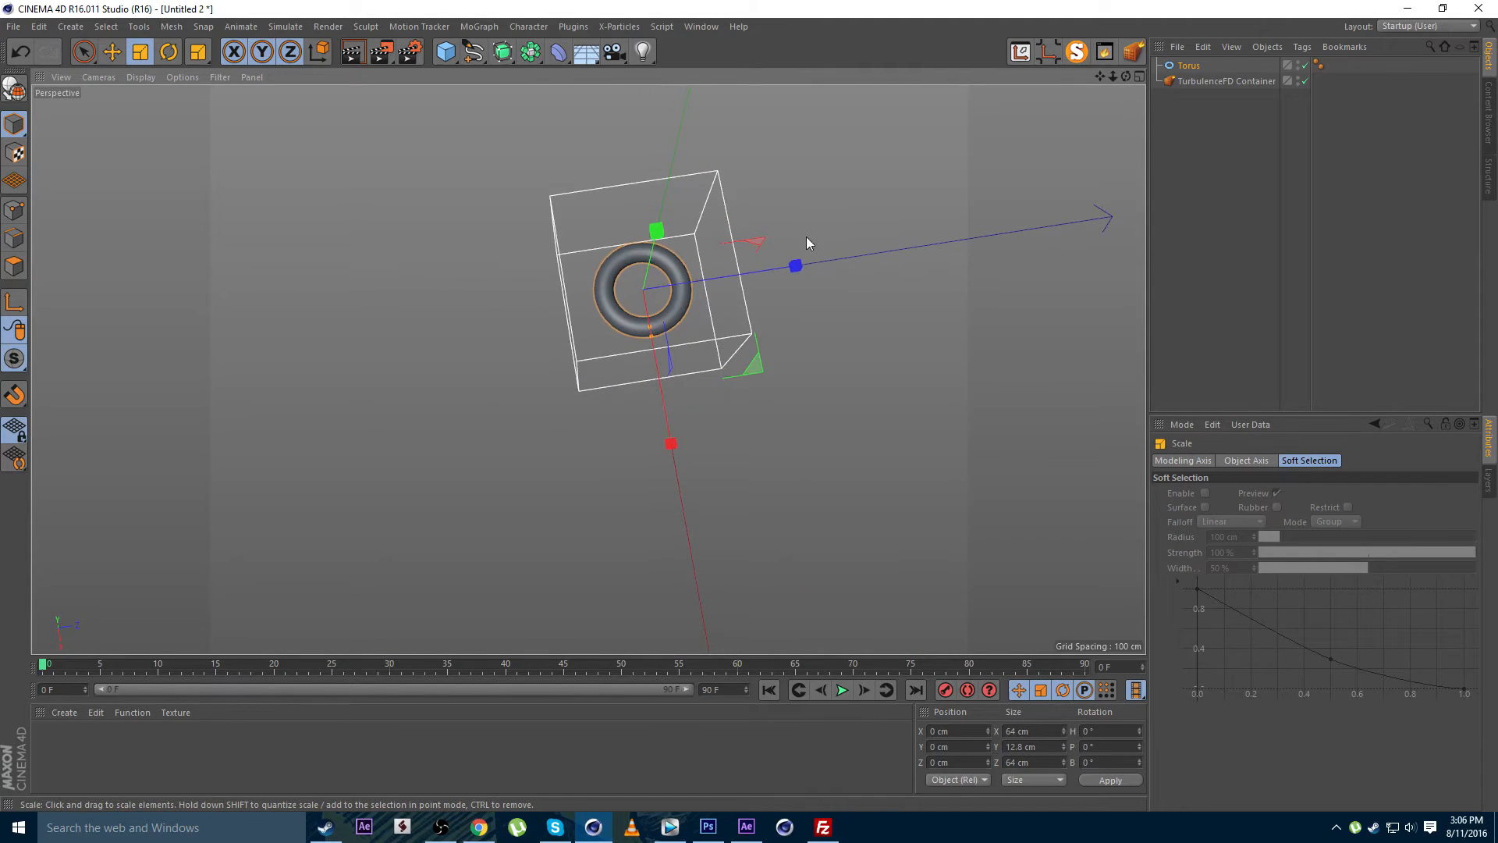
pyautogui.moveTo(807, 237); pyautogui.dragTo(702, 273)
# Flatten the TurbulenceFD container by reducing its Y grid size to 41.4 cm
pyautogui.click(1208, 80)
pyautogui.keyDown('alt'); pyautogui.moveTo(794, 264); pyautogui.dragTo(612, 229); pyautogui.keyUp('alt')
pyautogui.click(1340, 461)
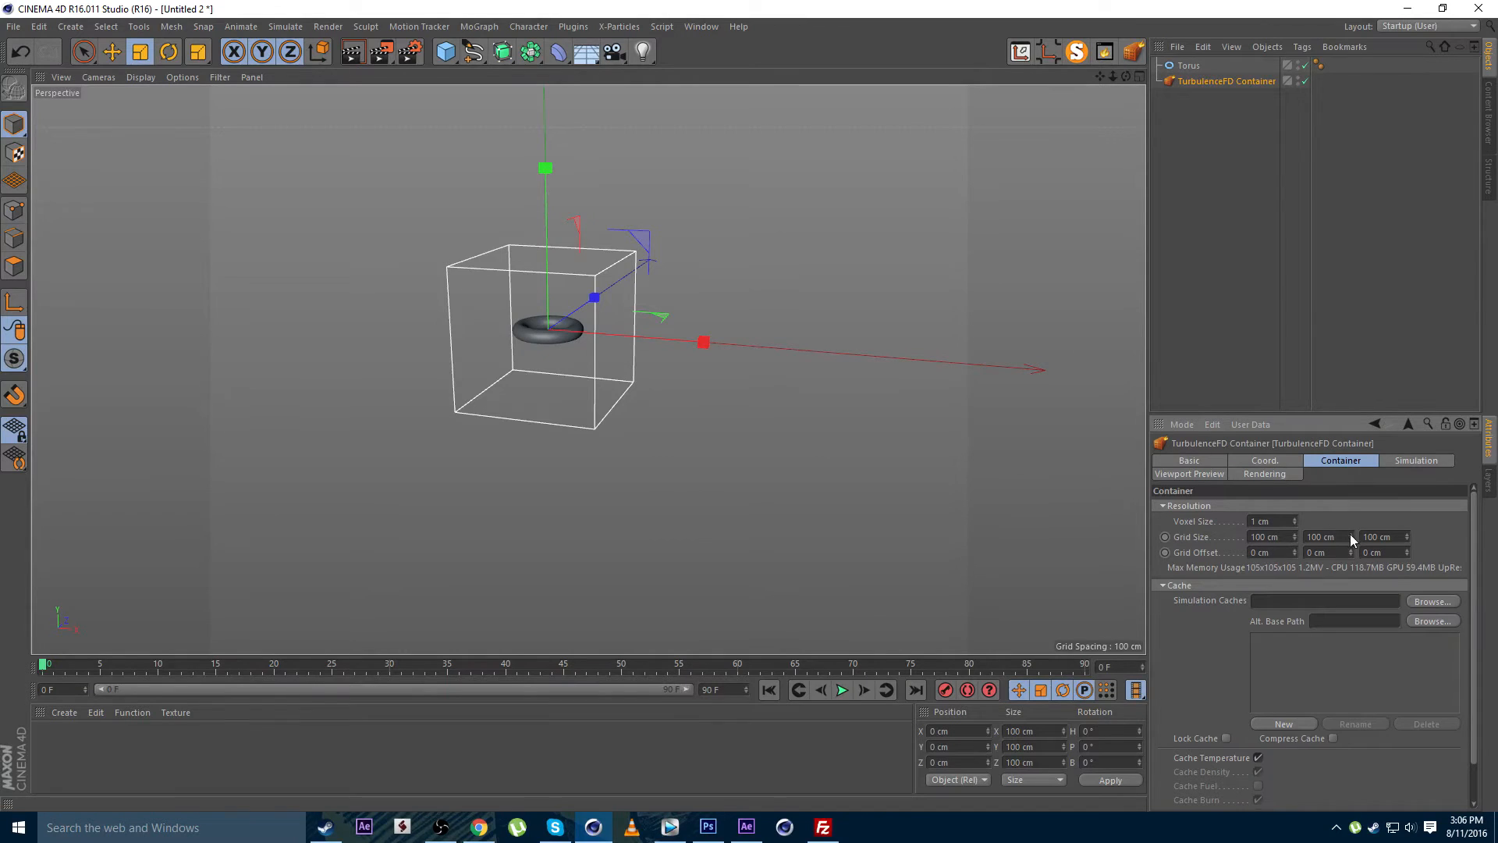
pyautogui.moveTo(1350, 537); pyautogui.dragTo(1025, 394)
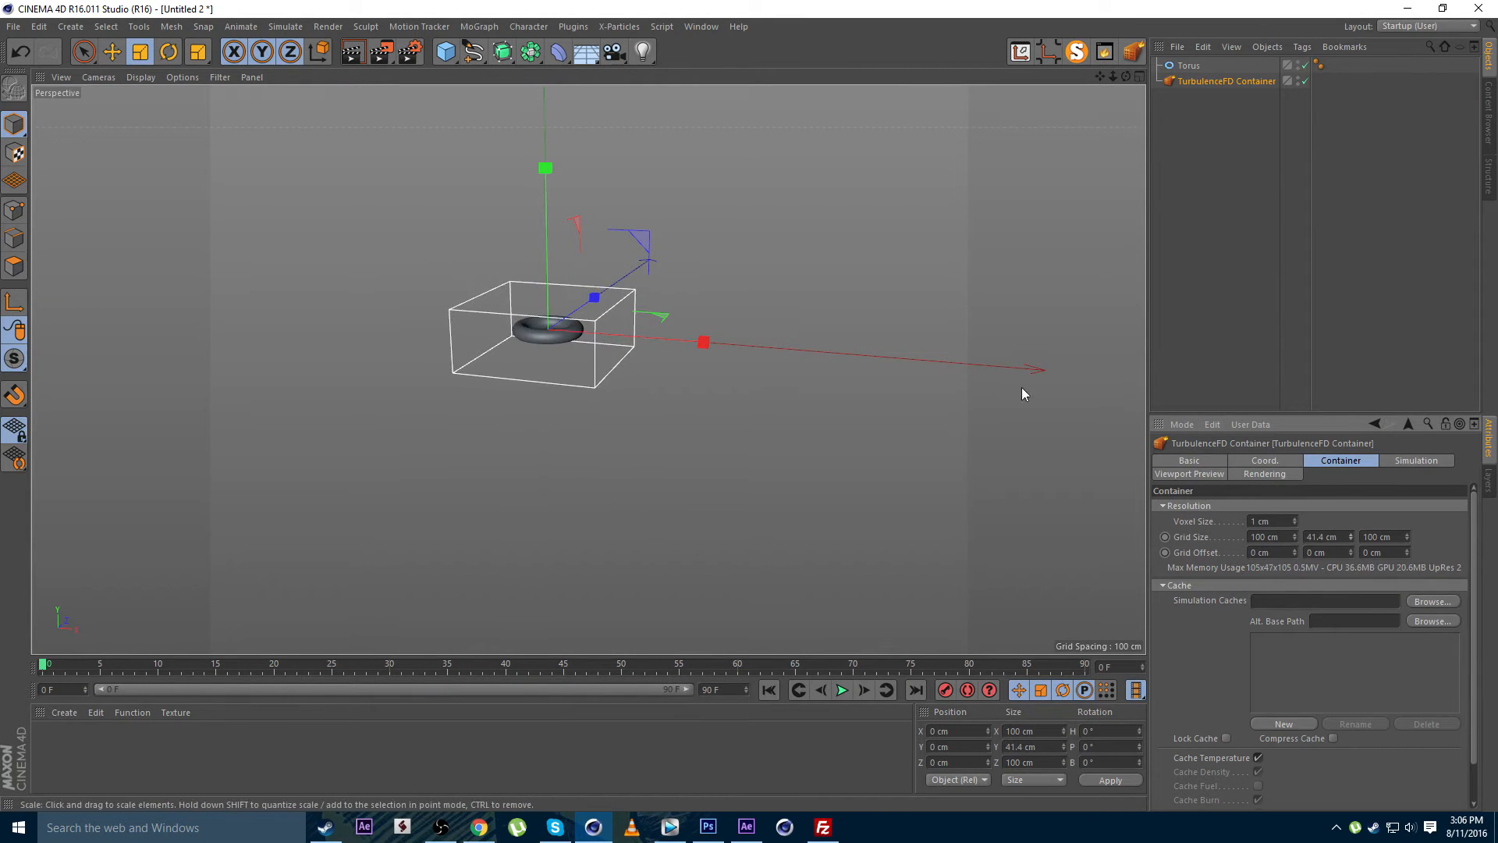
# Set the TurbulenceFD container's simulation cache folder to X:\sims
pyautogui.keyDown('alt'); pyautogui.moveTo(508, 353); pyautogui.dragTo(428, 351); pyautogui.keyUp('alt')
pyautogui.scroll(4, 445, 350)
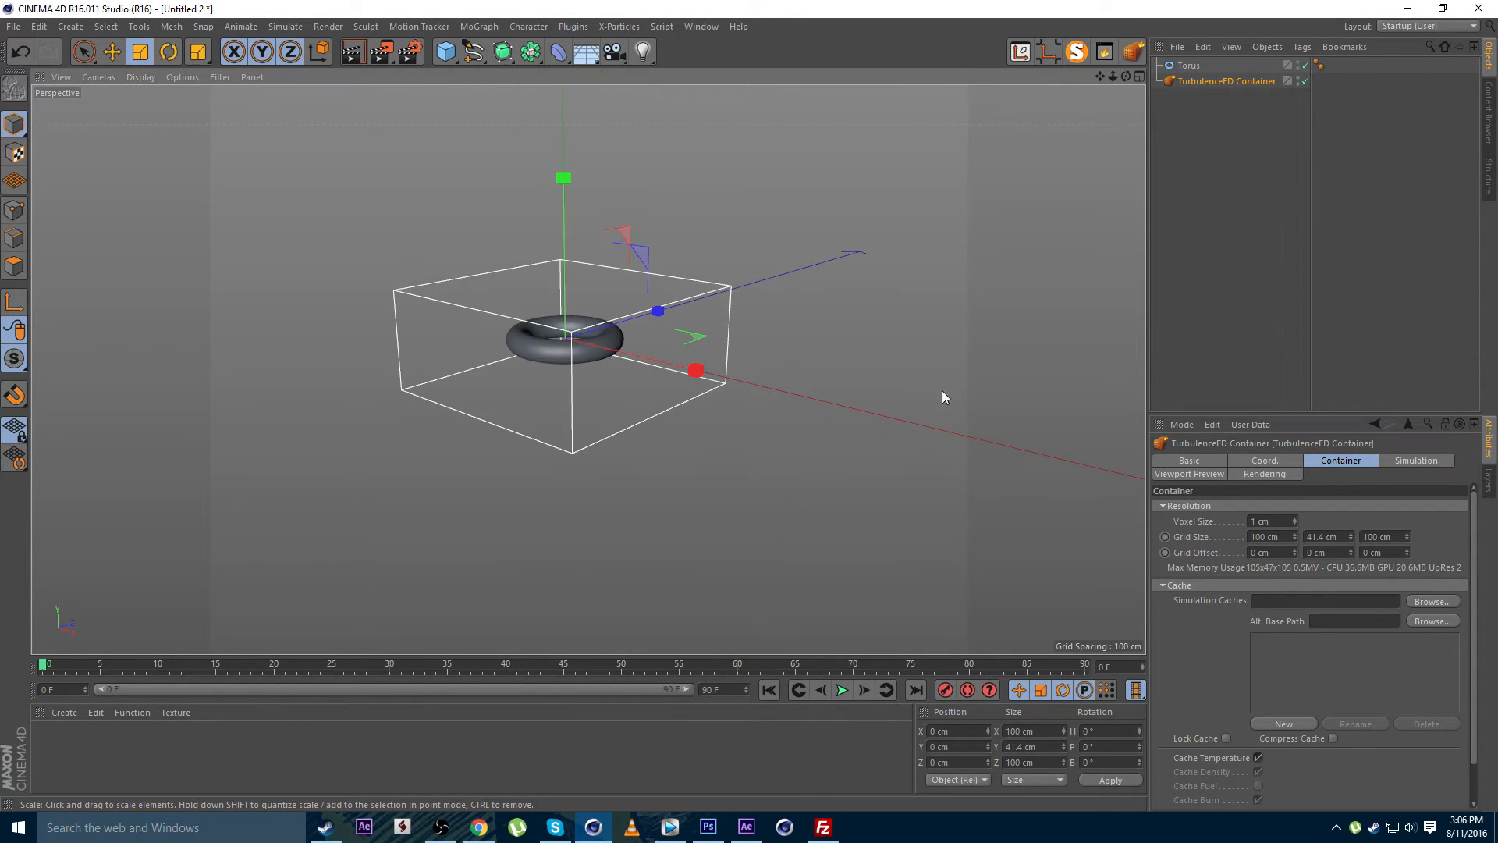
pyautogui.click(1432, 604)
pyautogui.moveTo(765, 292); pyautogui.dragTo(742, 165)
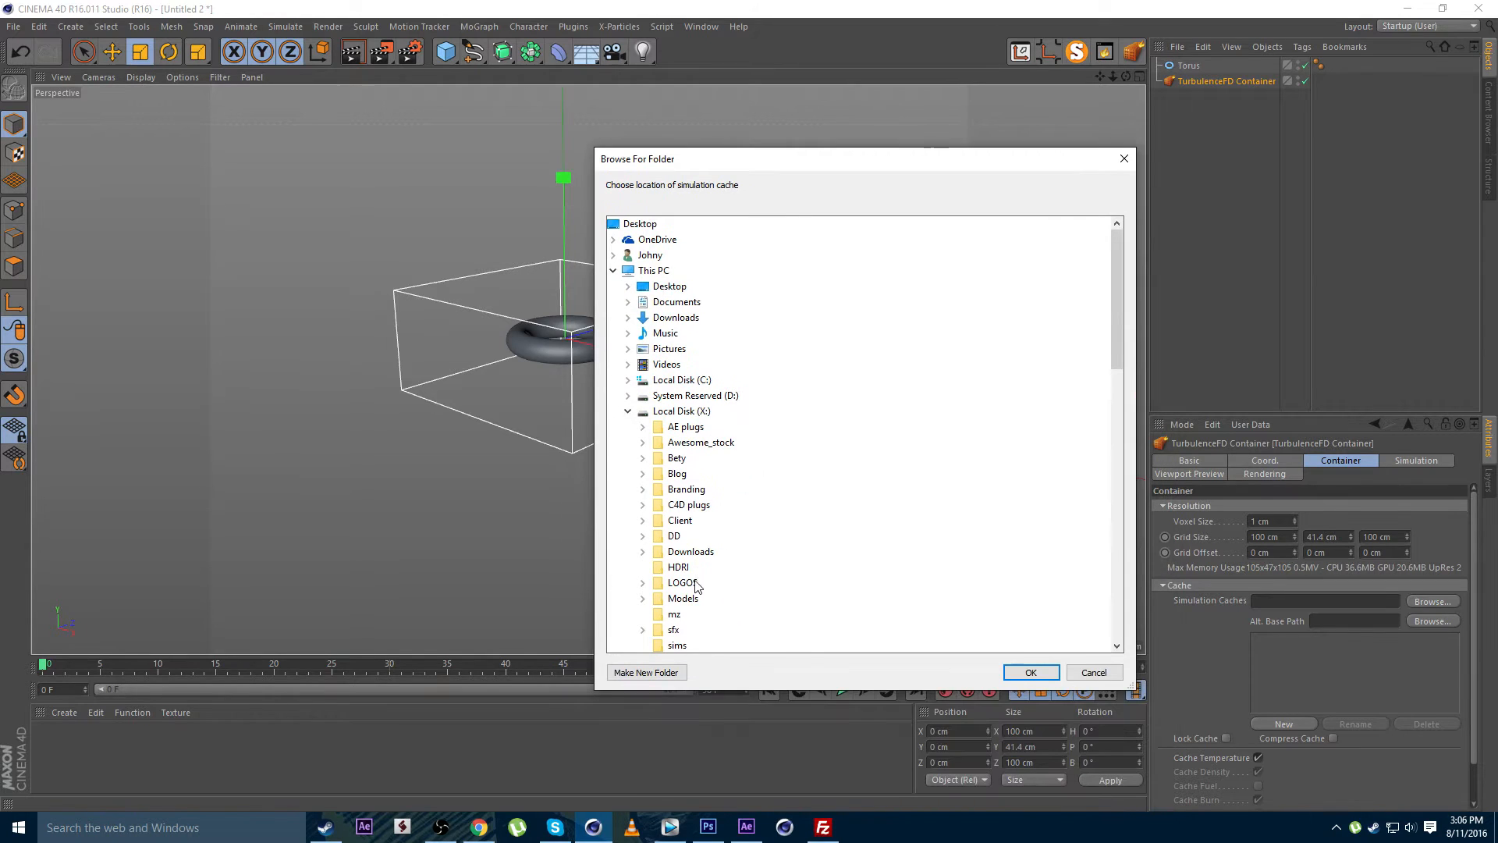
pyautogui.click(676, 645)
pyautogui.click(1031, 673)
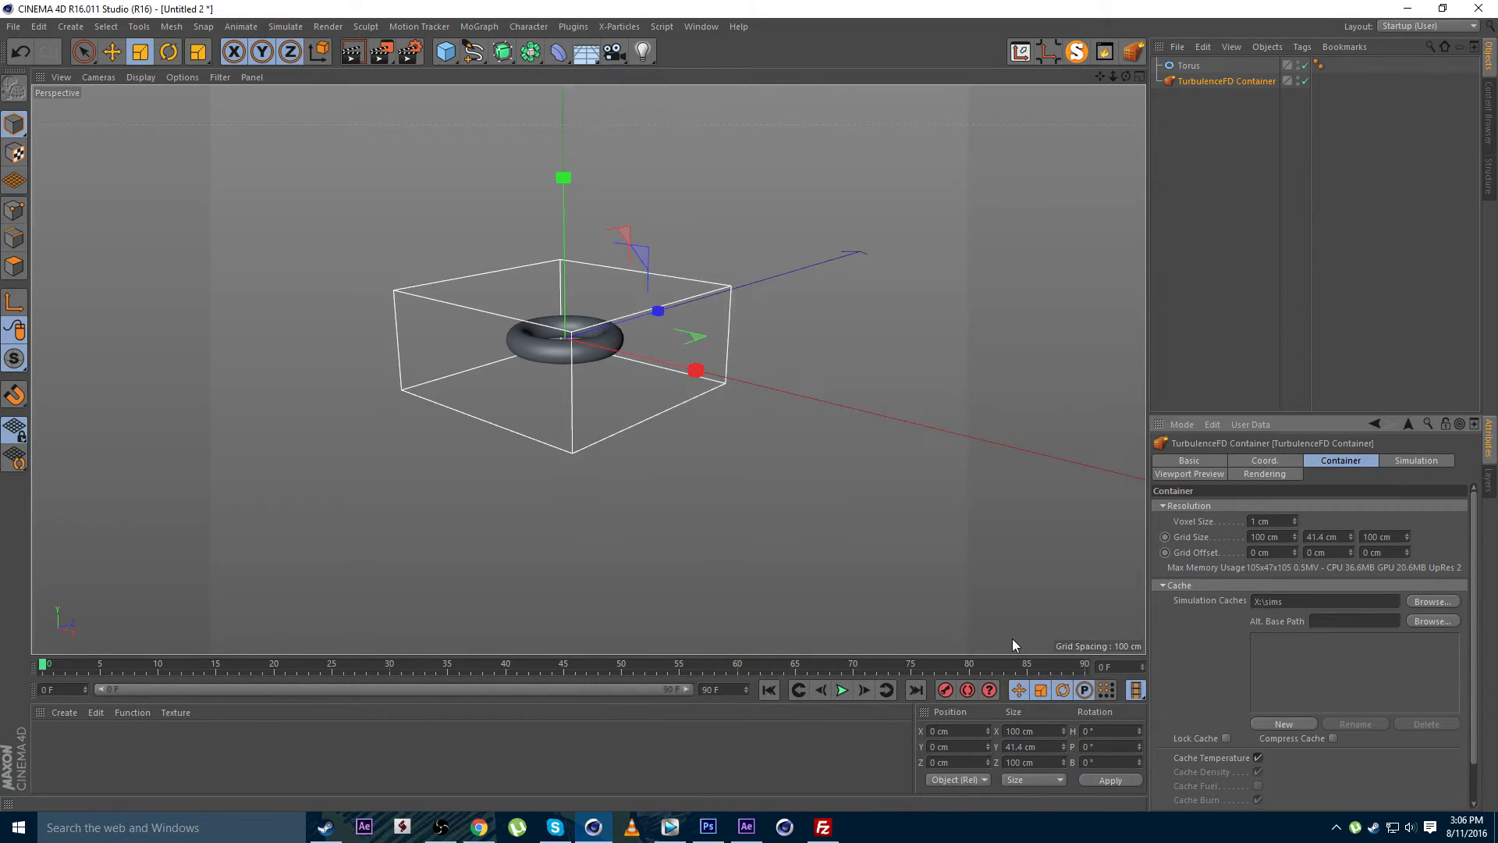
# Add a camera looking down on the torus and container from above, and make it the active view
pyautogui.keyDown('alt'); pyautogui.moveTo(542, 344); pyautogui.dragTo(455, 363); pyautogui.keyUp('alt')
pyautogui.scroll(3, 524, 319)
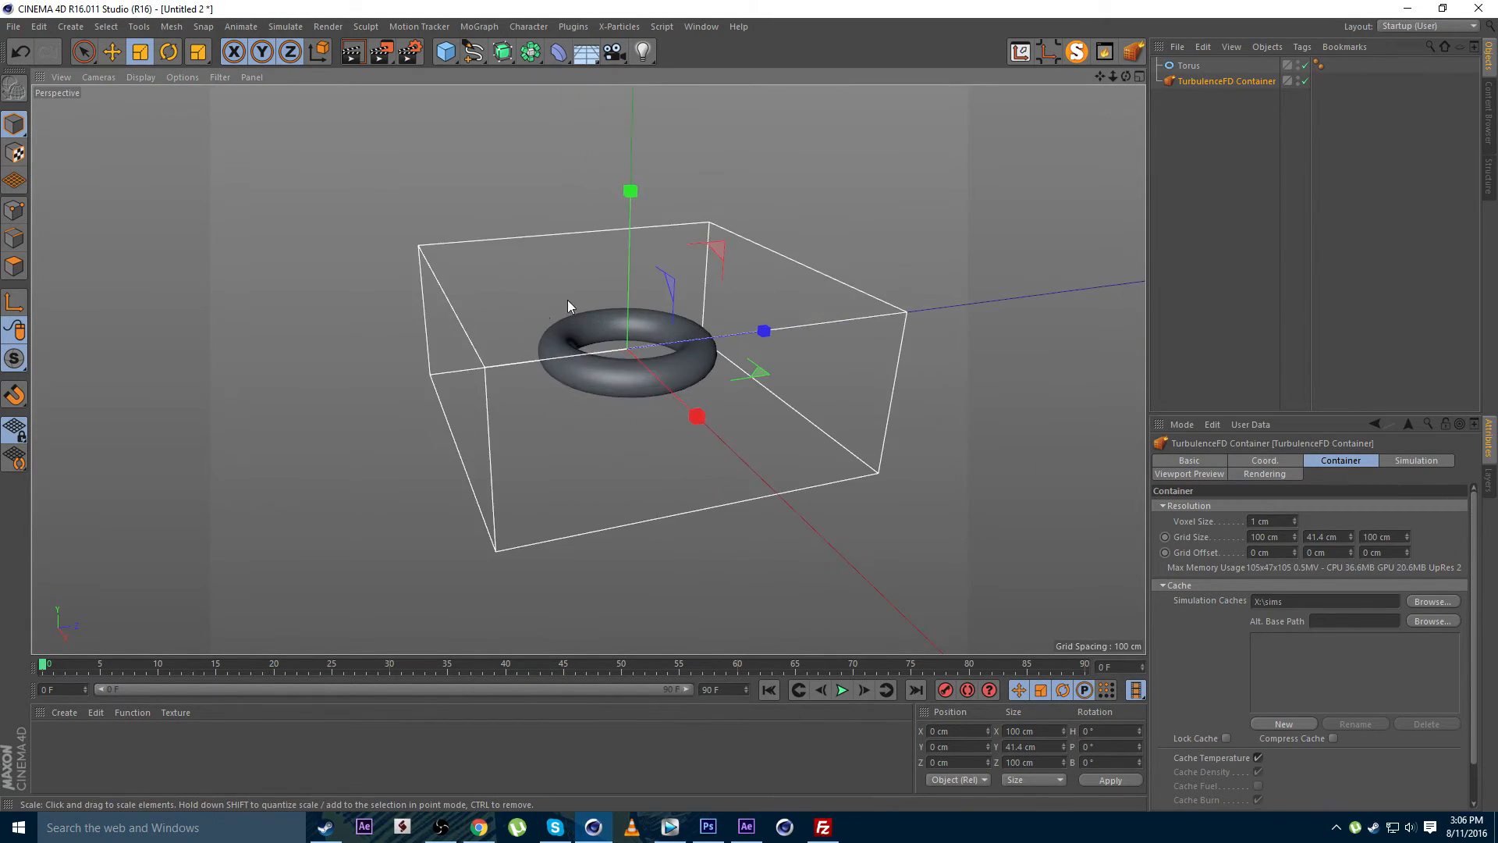
pyautogui.click(1189, 66)
pyautogui.keyDown('alt'); pyautogui.moveTo(1038, 164); pyautogui.dragTo(691, 296); pyautogui.keyUp('alt')
pyautogui.moveTo(608, 57); pyautogui.dragTo(682, 70)
pyautogui.keyDown('alt'); pyautogui.moveTo(756, 344); pyautogui.dragTo(812, 311); pyautogui.keyUp('alt')
pyautogui.click(1306, 65)
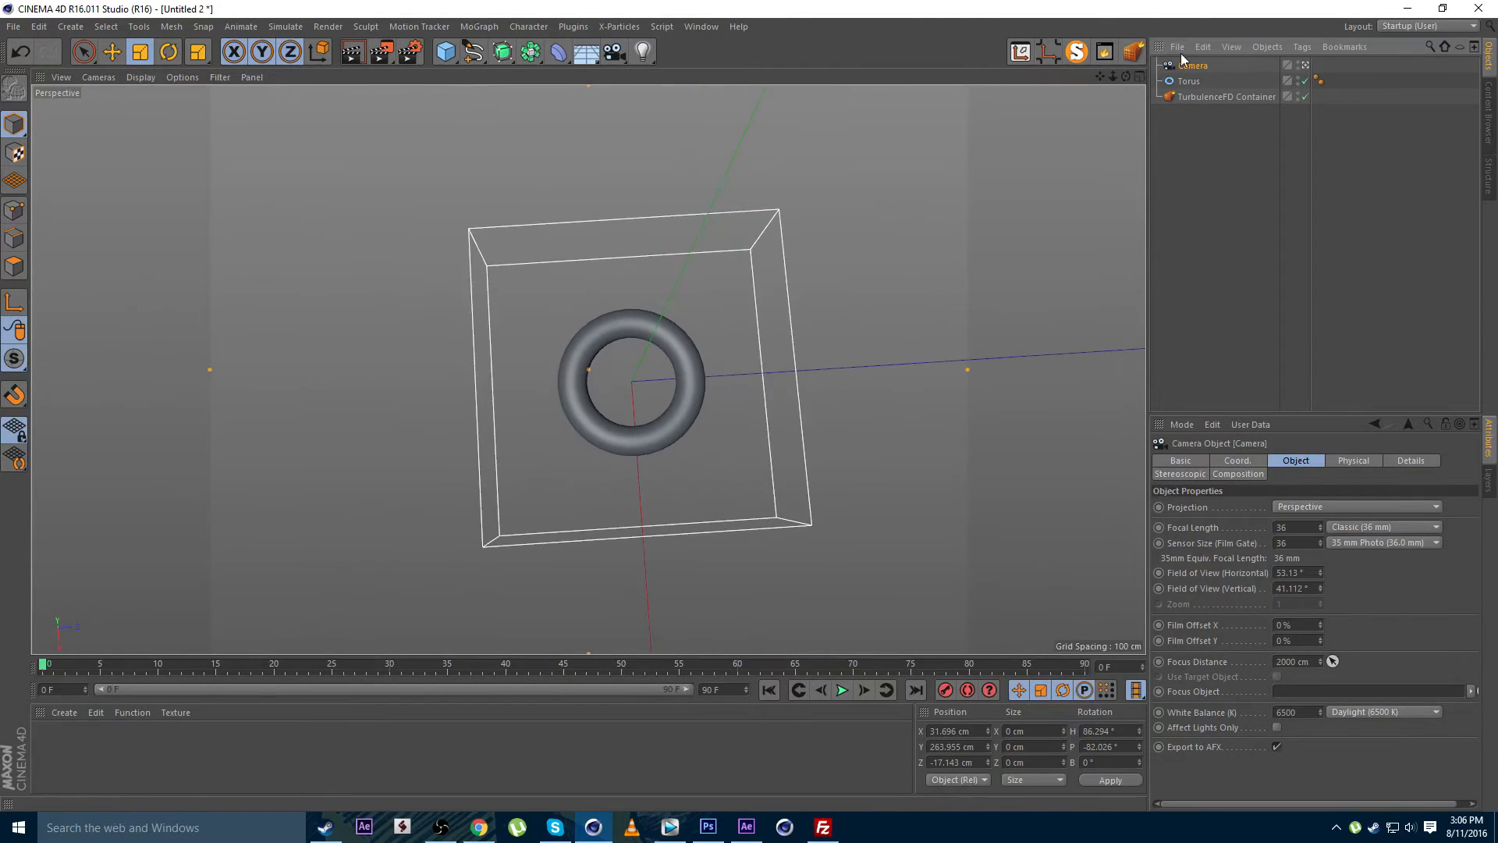
# Set the camera's rotation to 90° heading and -90° pitch
pyautogui.click(1126, 725)
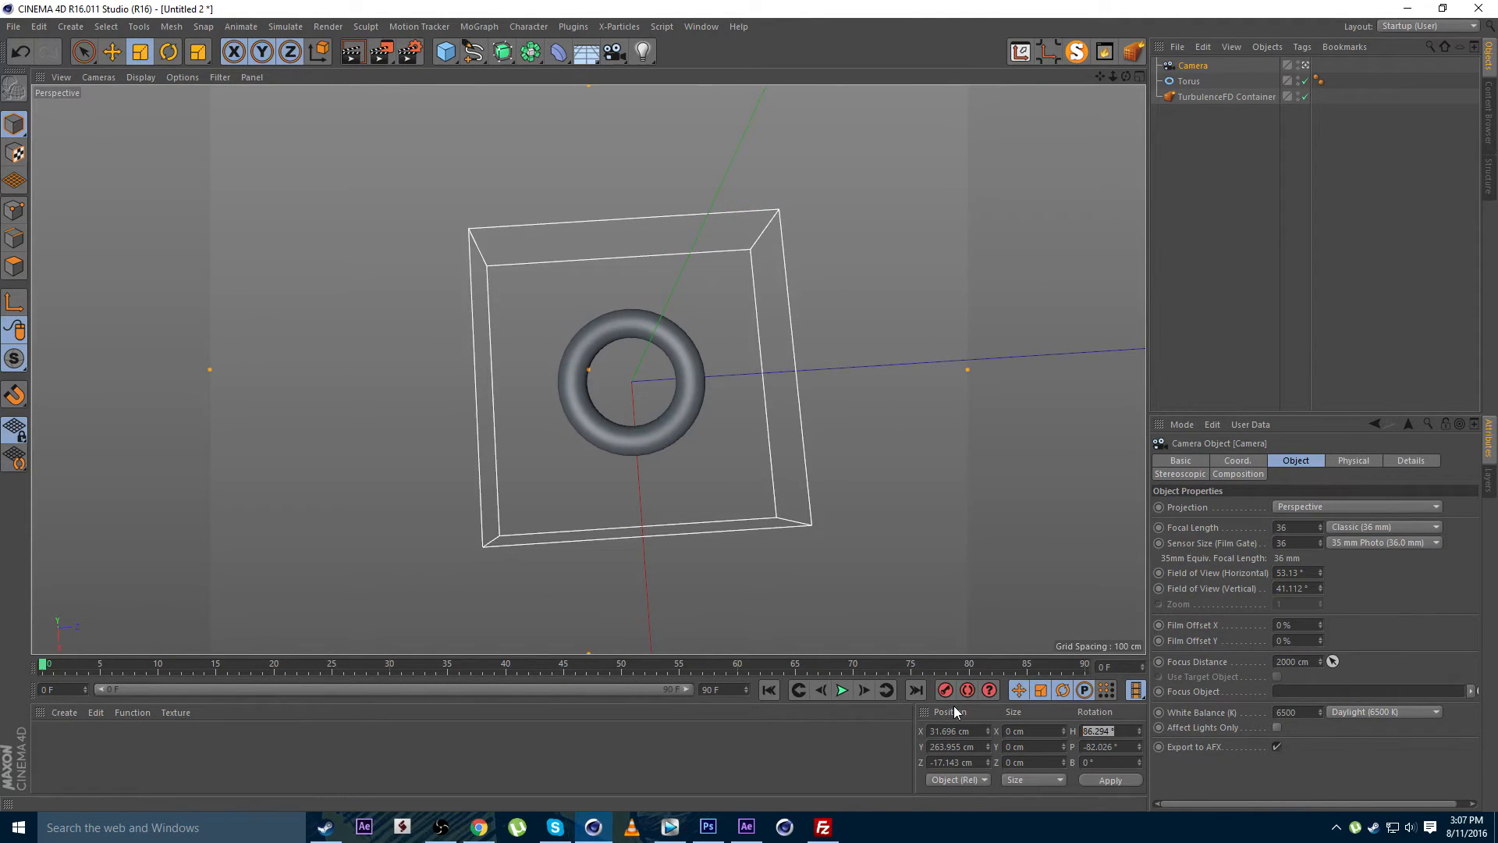
pyautogui.write('90')
pyautogui.press('Tab')
pyautogui.write('-90')
pyautogui.press('Return')
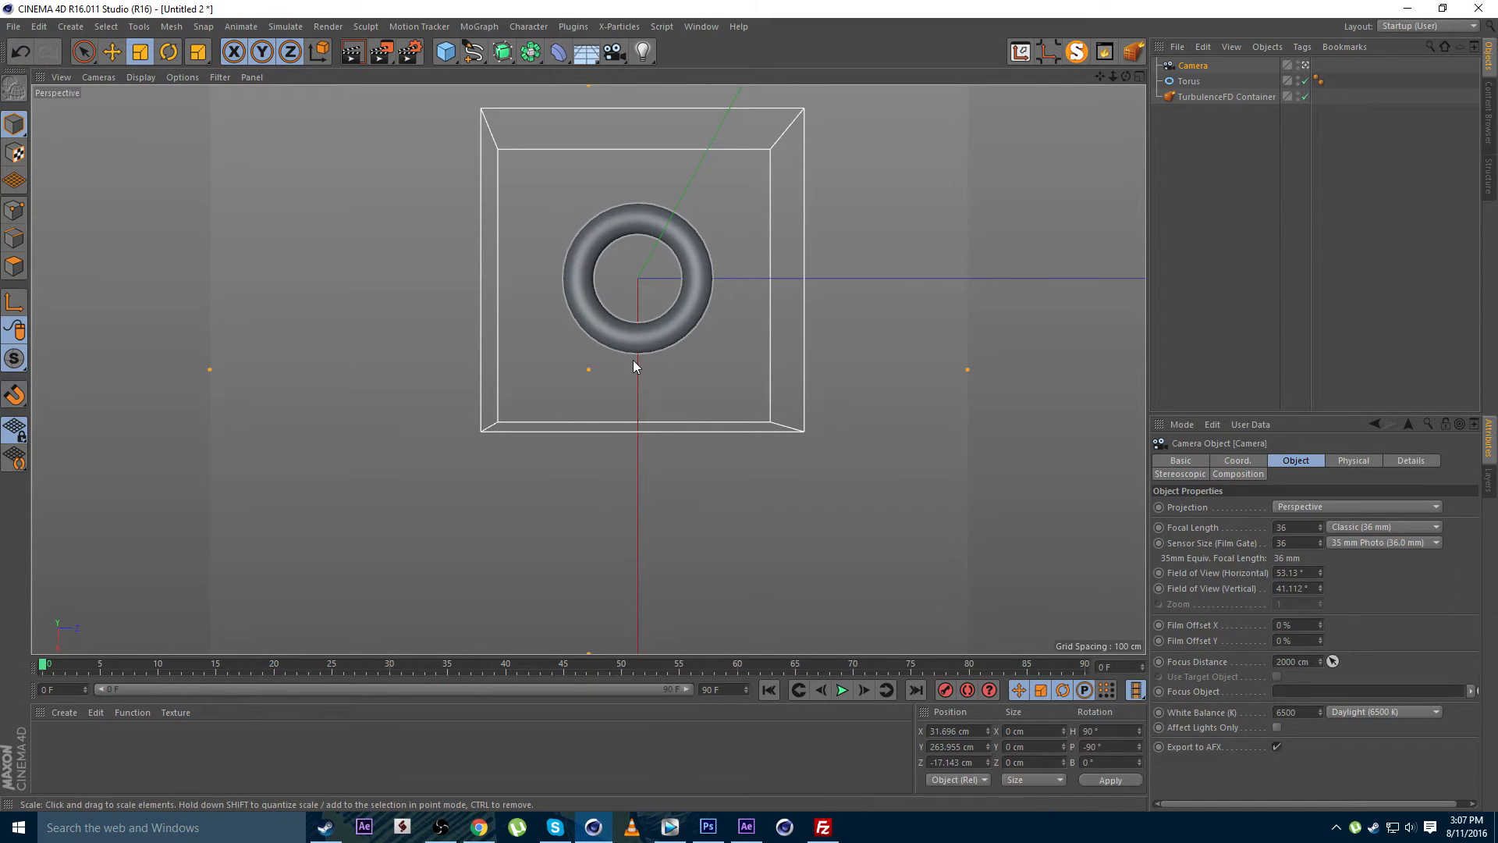
# Centre the camera over the torus with X and Z positions of 0 cm, and lower its Y position to 114.955 cm
pyautogui.moveTo(975, 732); pyautogui.dragTo(875, 724)
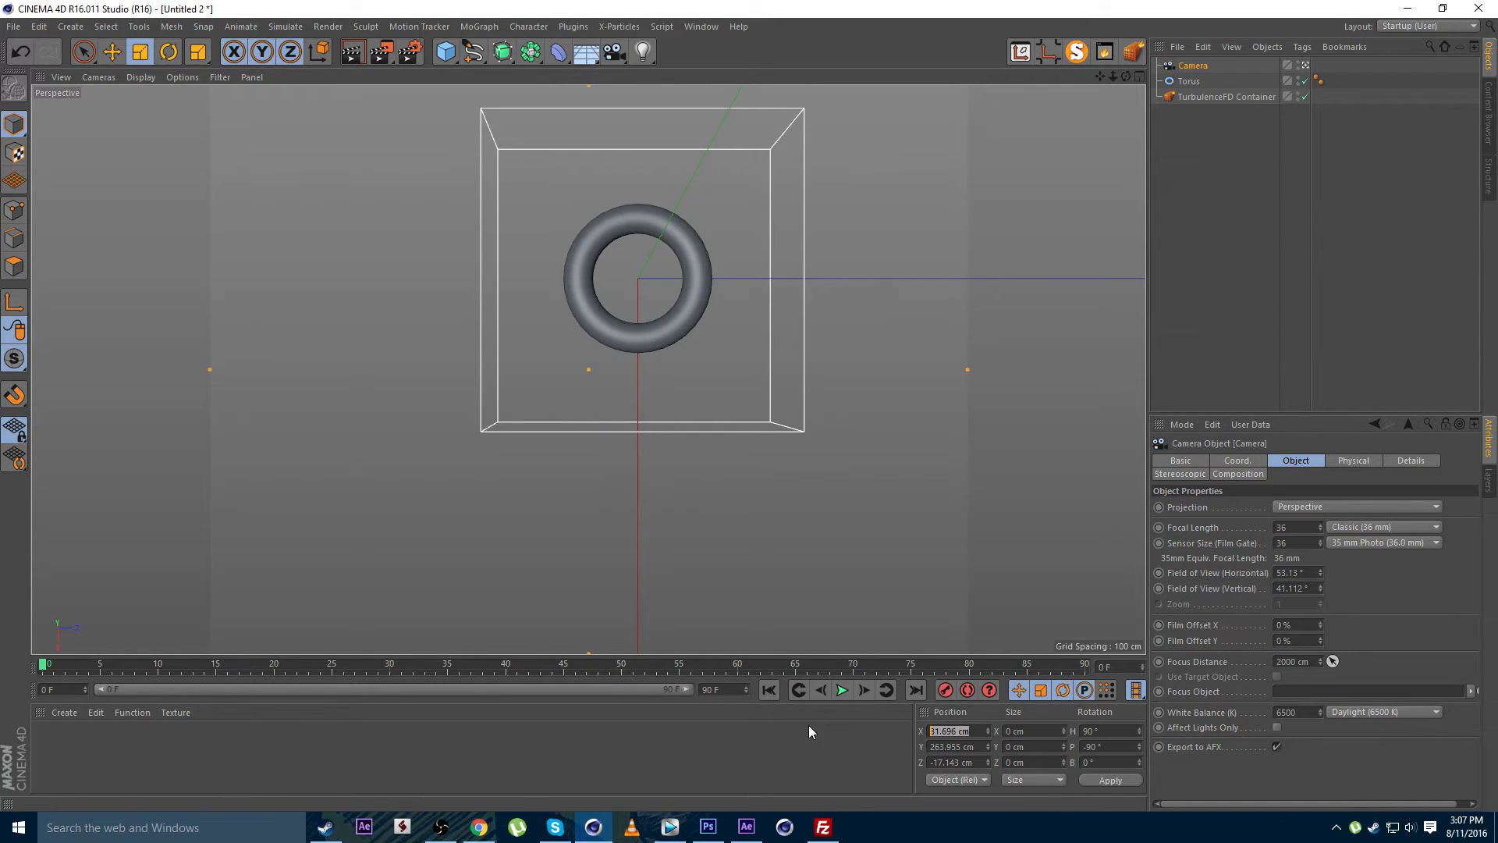
pyautogui.write('0')
pyautogui.press('Return')
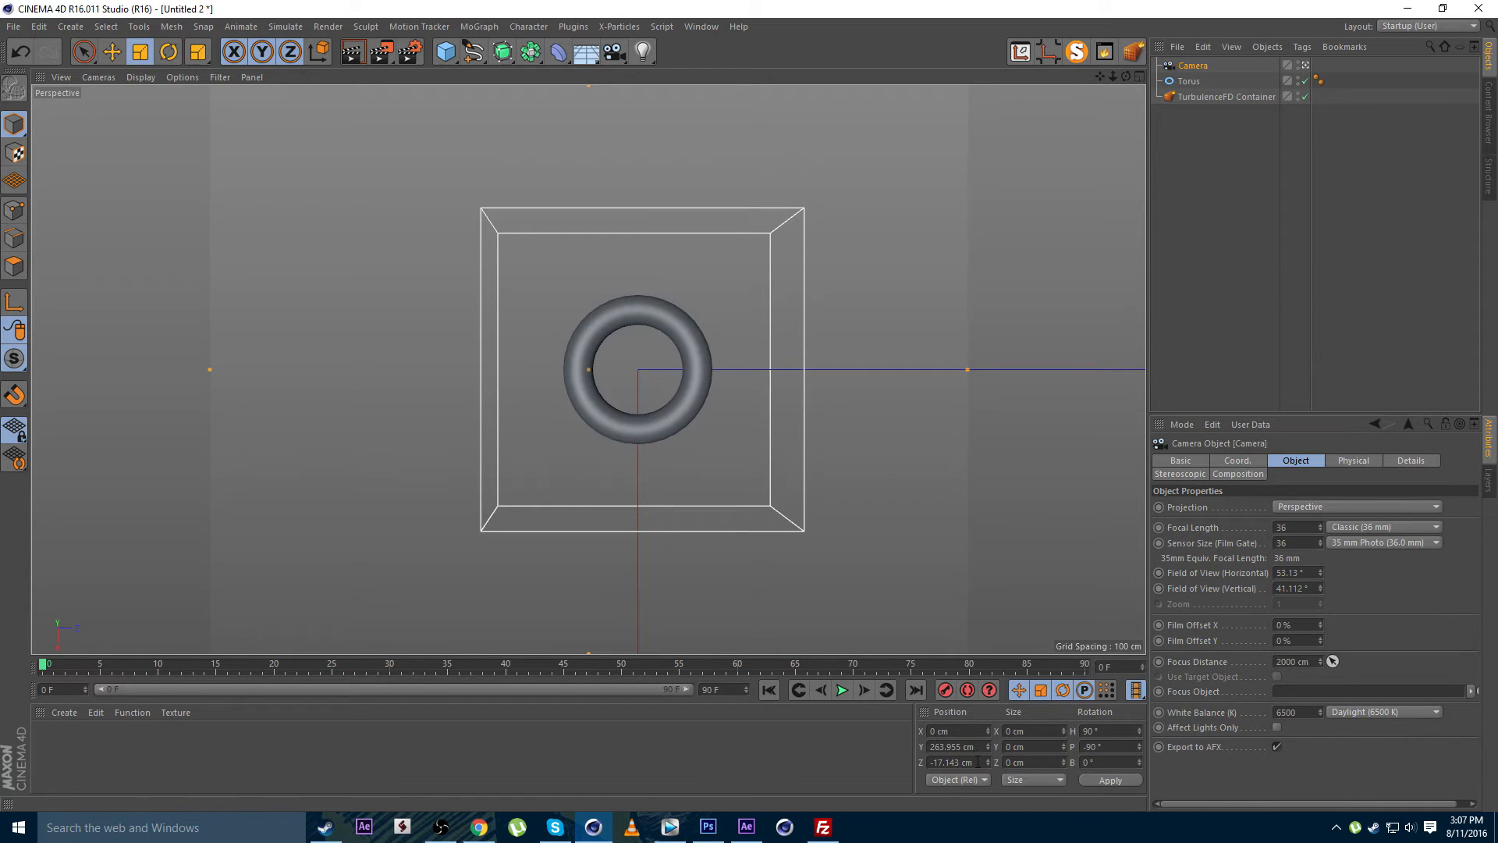
pyautogui.doubleClick(975, 763)
pyautogui.write('0')
pyautogui.press('Return')
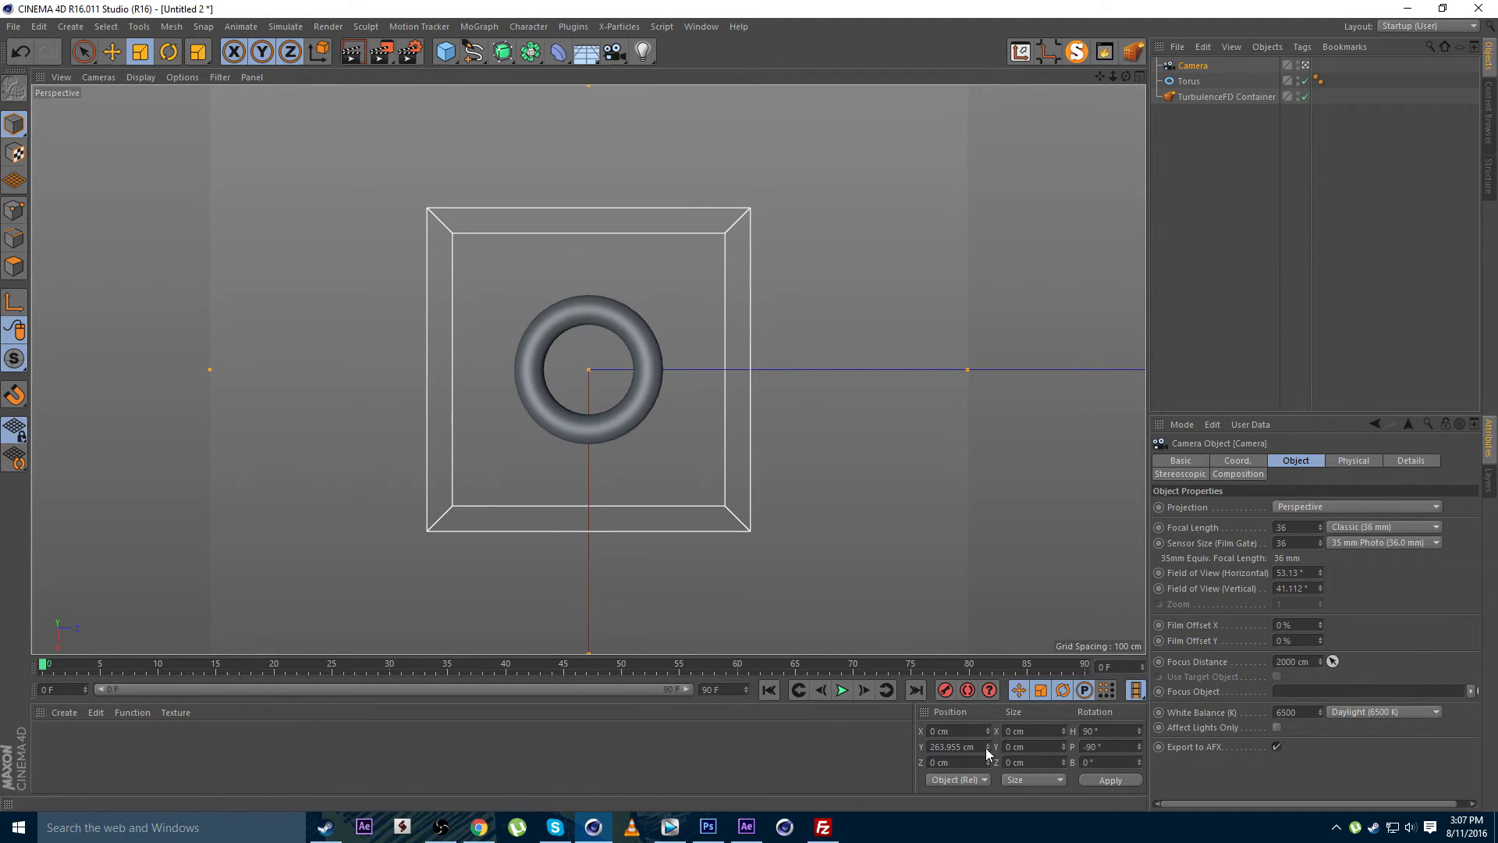
pyautogui.click(1214, 466)
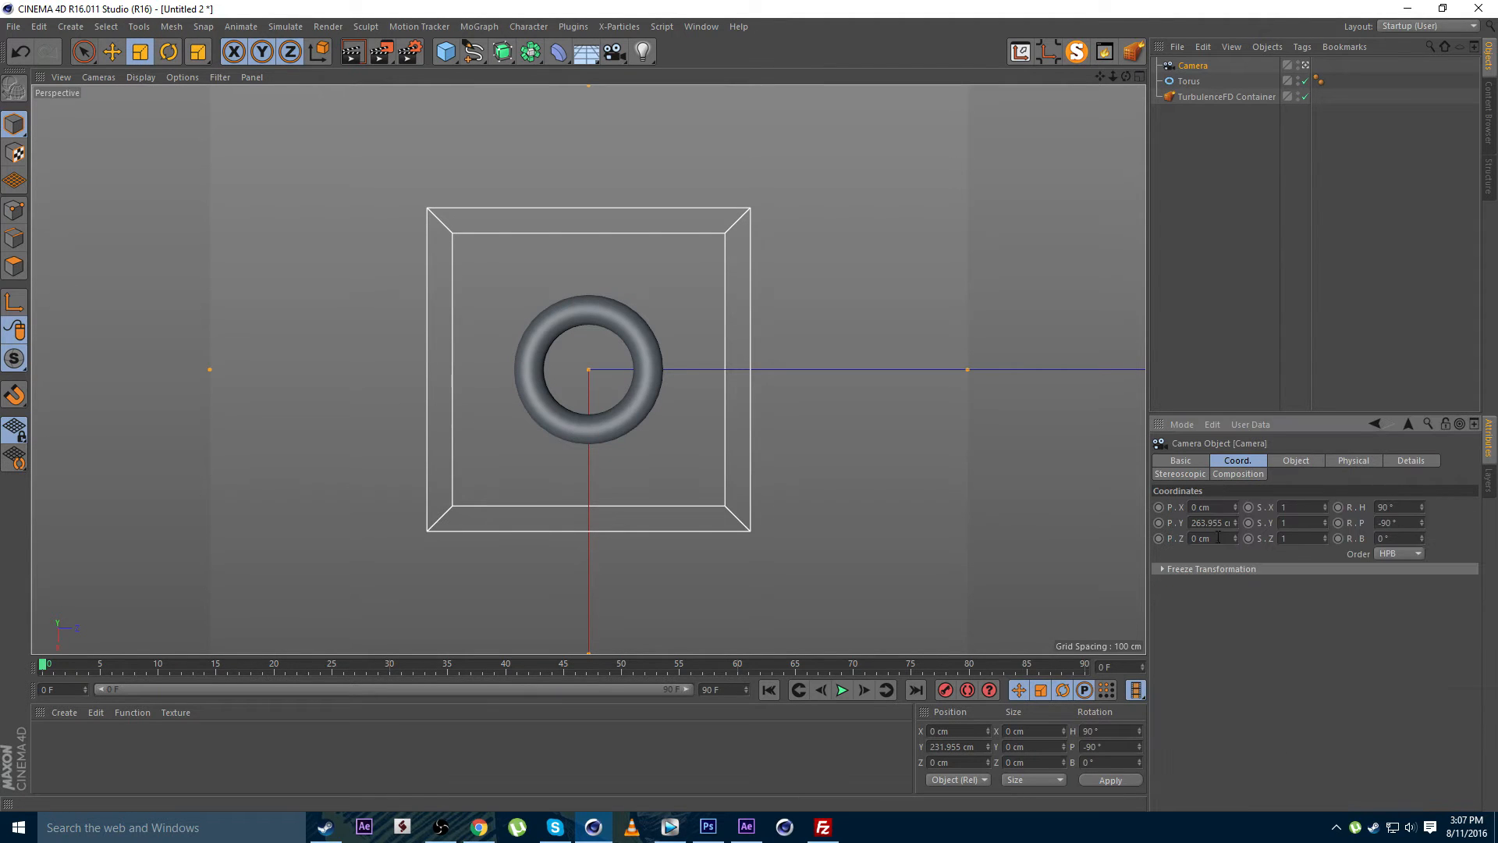
pyautogui.moveTo(1234, 522); pyautogui.dragTo(1152, 521)
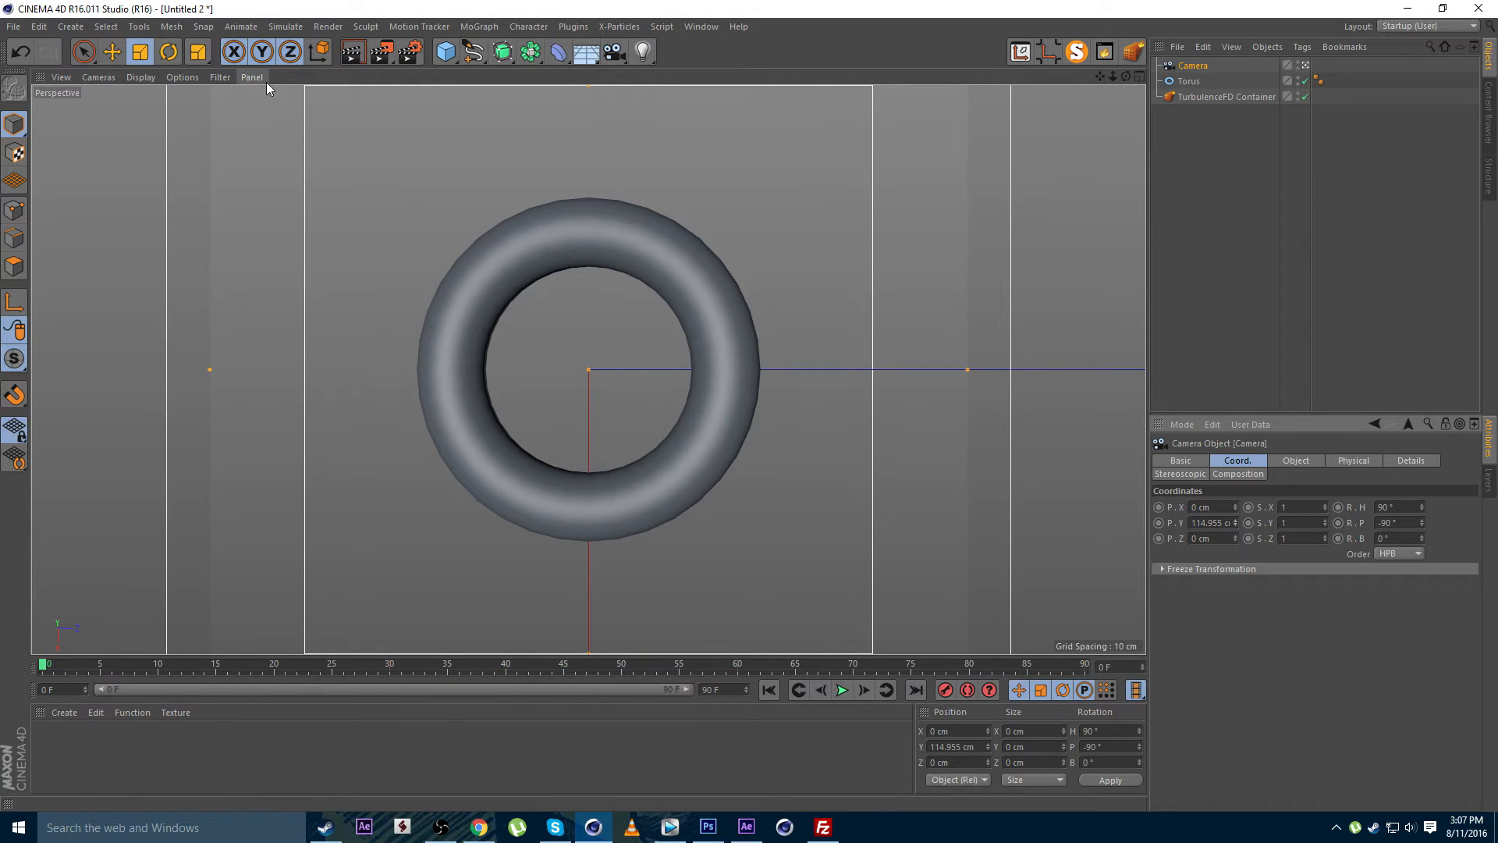
# Set the render output resolution to 1920 x 1080 pixels and close the render settings
pyautogui.hotkey('ctrl', 'b')
pyautogui.moveTo(254, 24); pyautogui.dragTo(1053, 89)
pyautogui.write('1920')
pyautogui.press('Return')
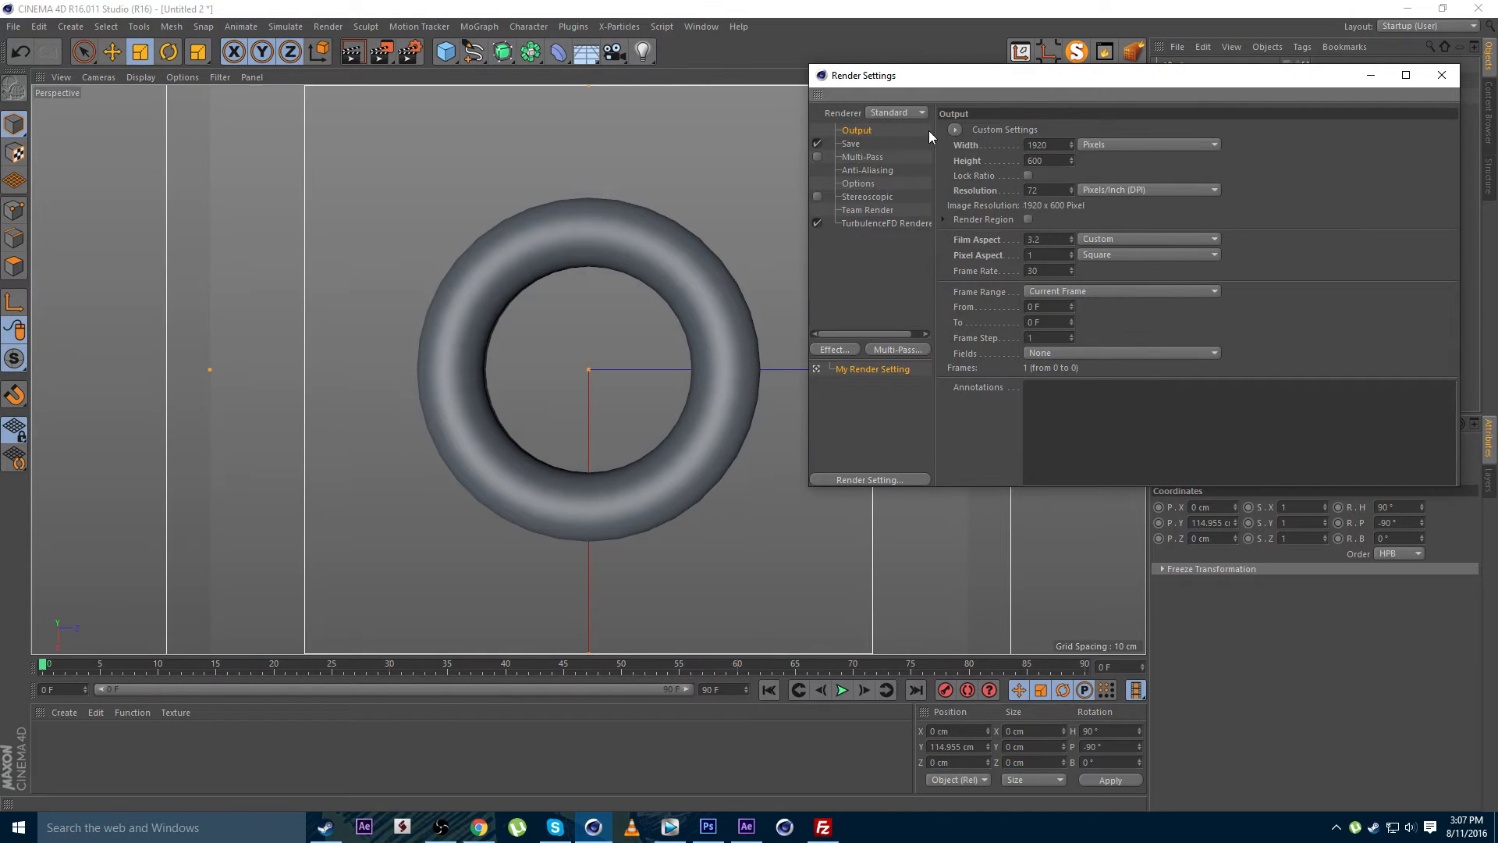
pyautogui.press('Tab')
pyautogui.write('1080')
pyautogui.press('Return')
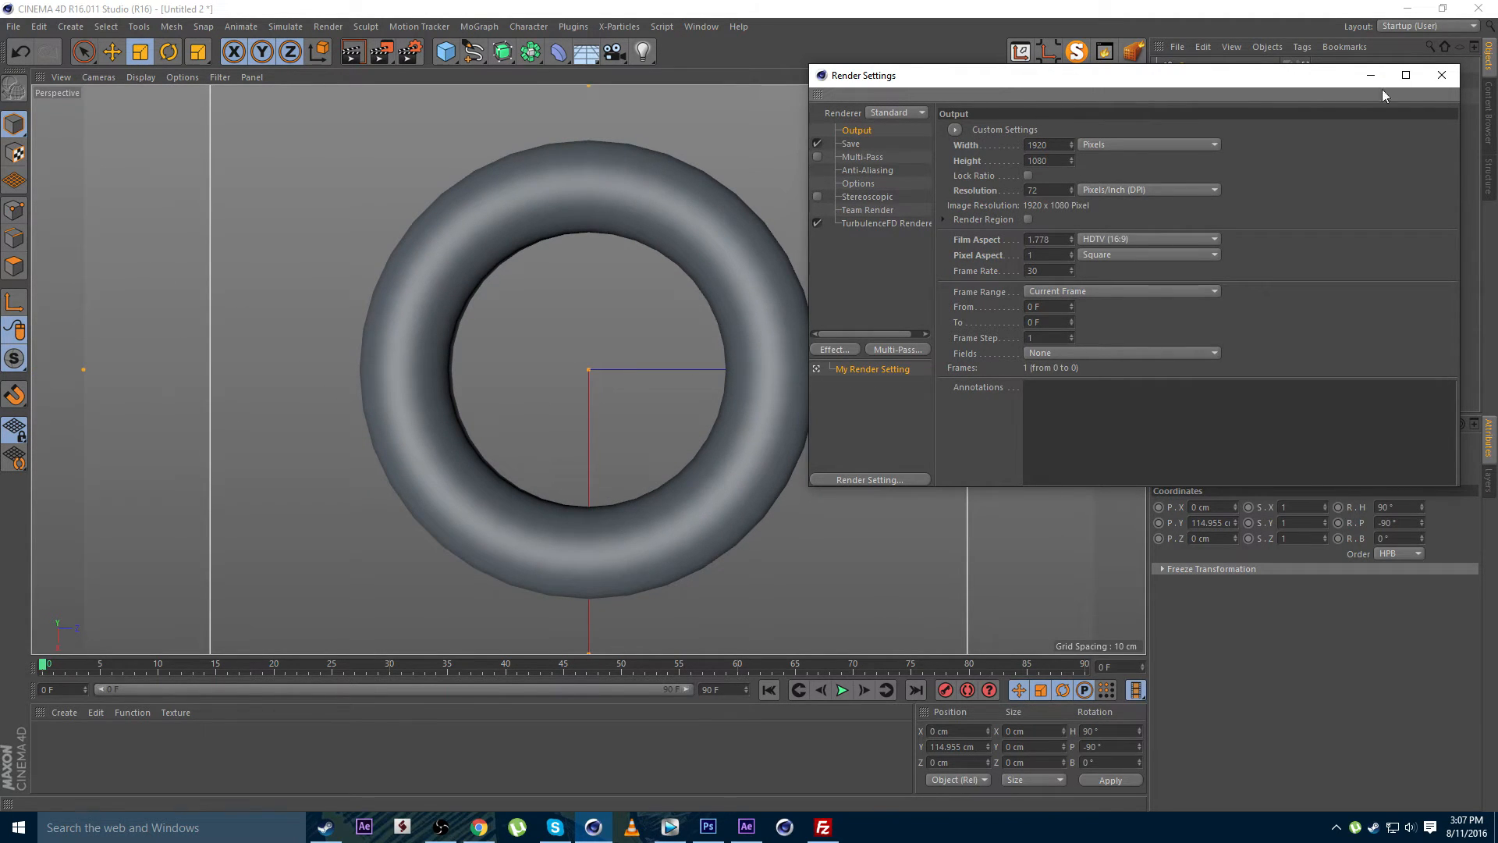
pyautogui.click(1441, 75)
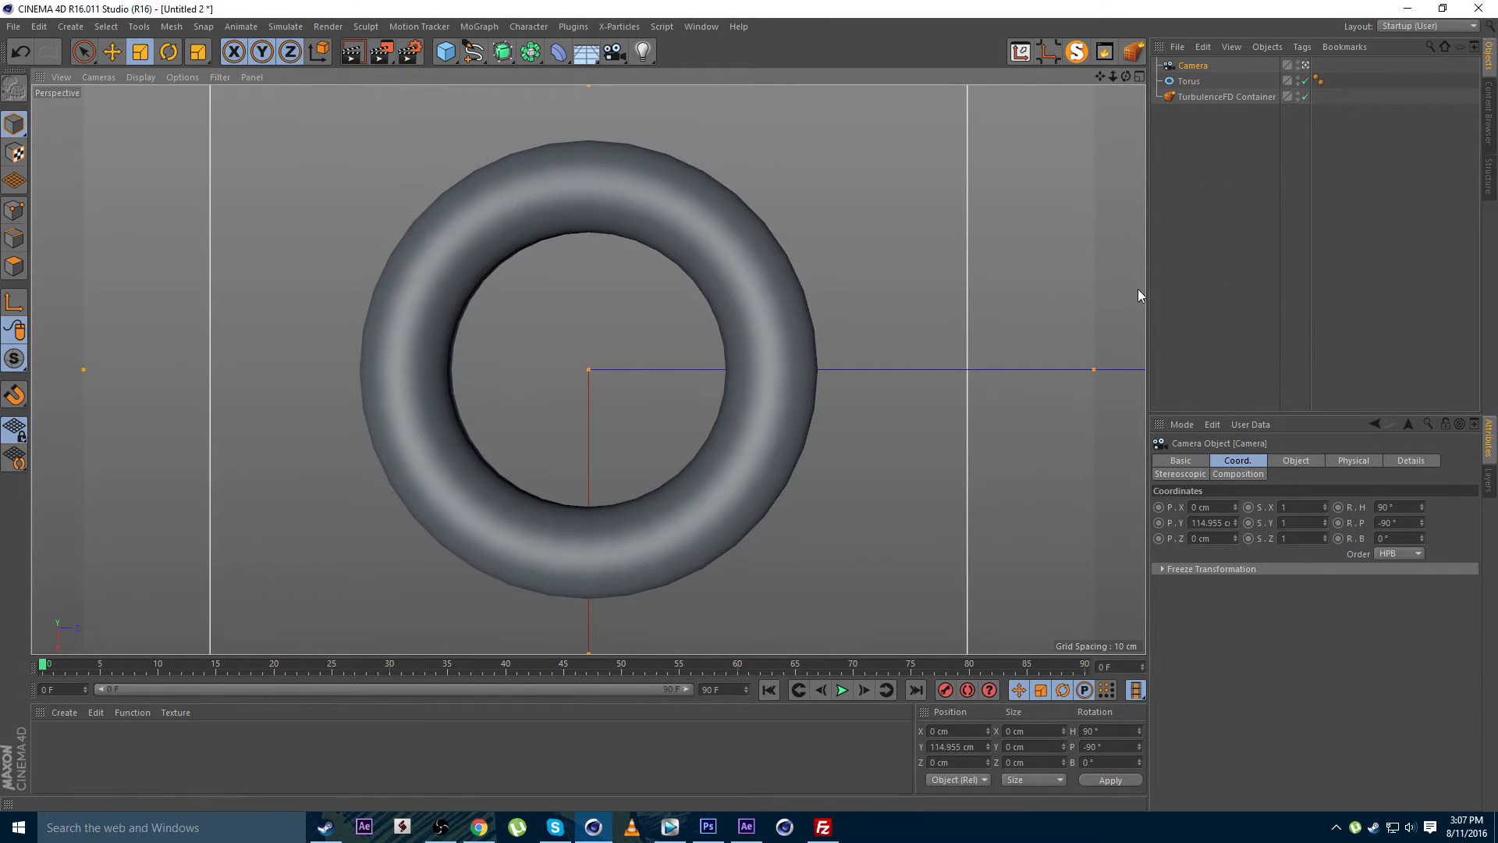
# Raise the camera slightly and scale the torus down uniformly to about 24 cm across
pyautogui.moveTo(1234, 526)
pyautogui.mouseDown()
pyautogui.moveTo(1234, 499)
pyautogui.moveTo(1234, 522)
pyautogui.mouseUp()
pyautogui.click(1189, 81)
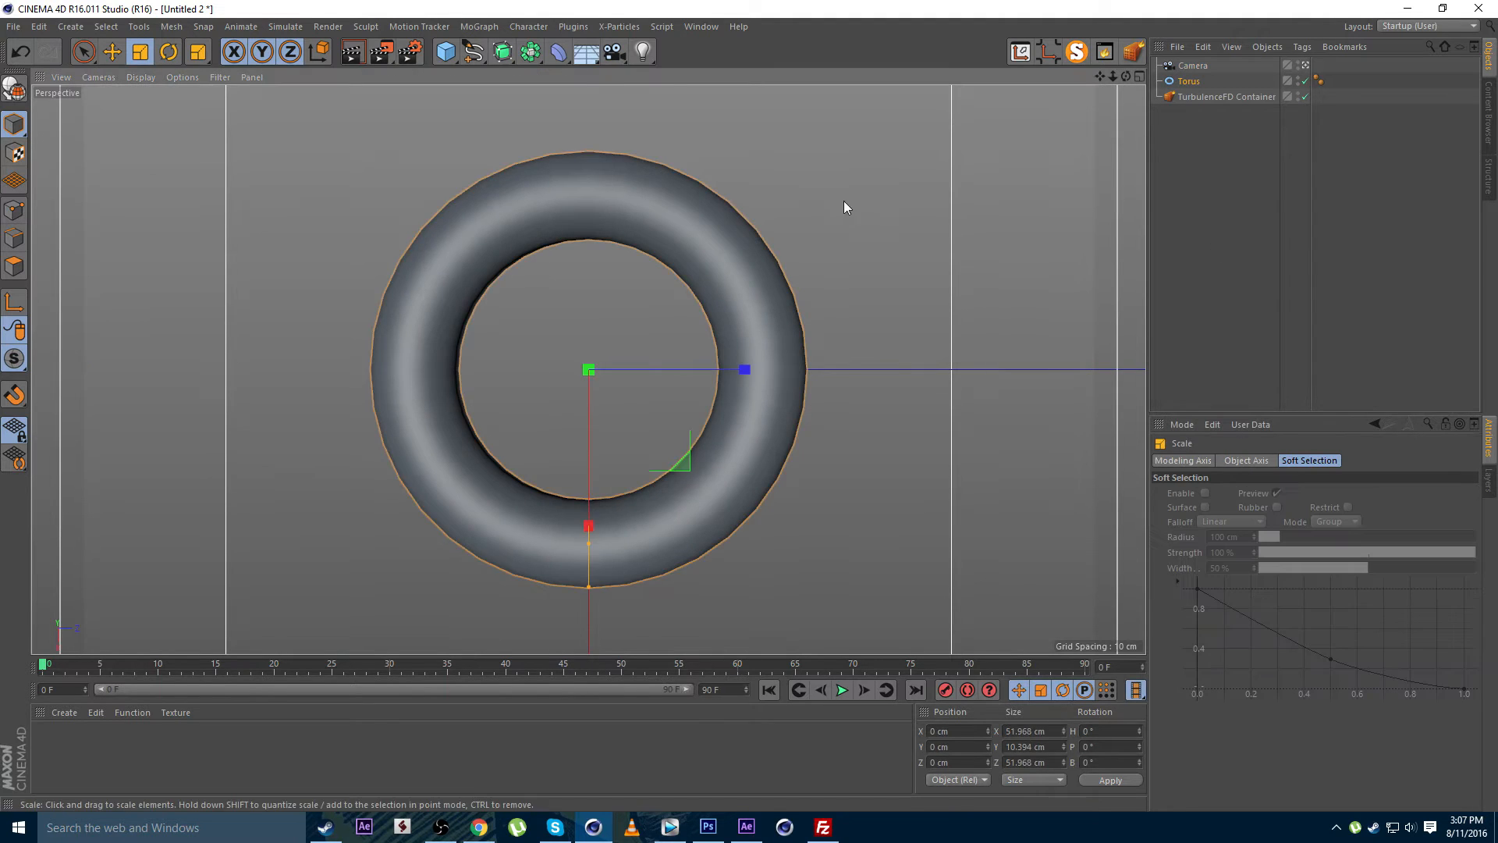
pyautogui.moveTo(844, 200); pyautogui.dragTo(581, 340)
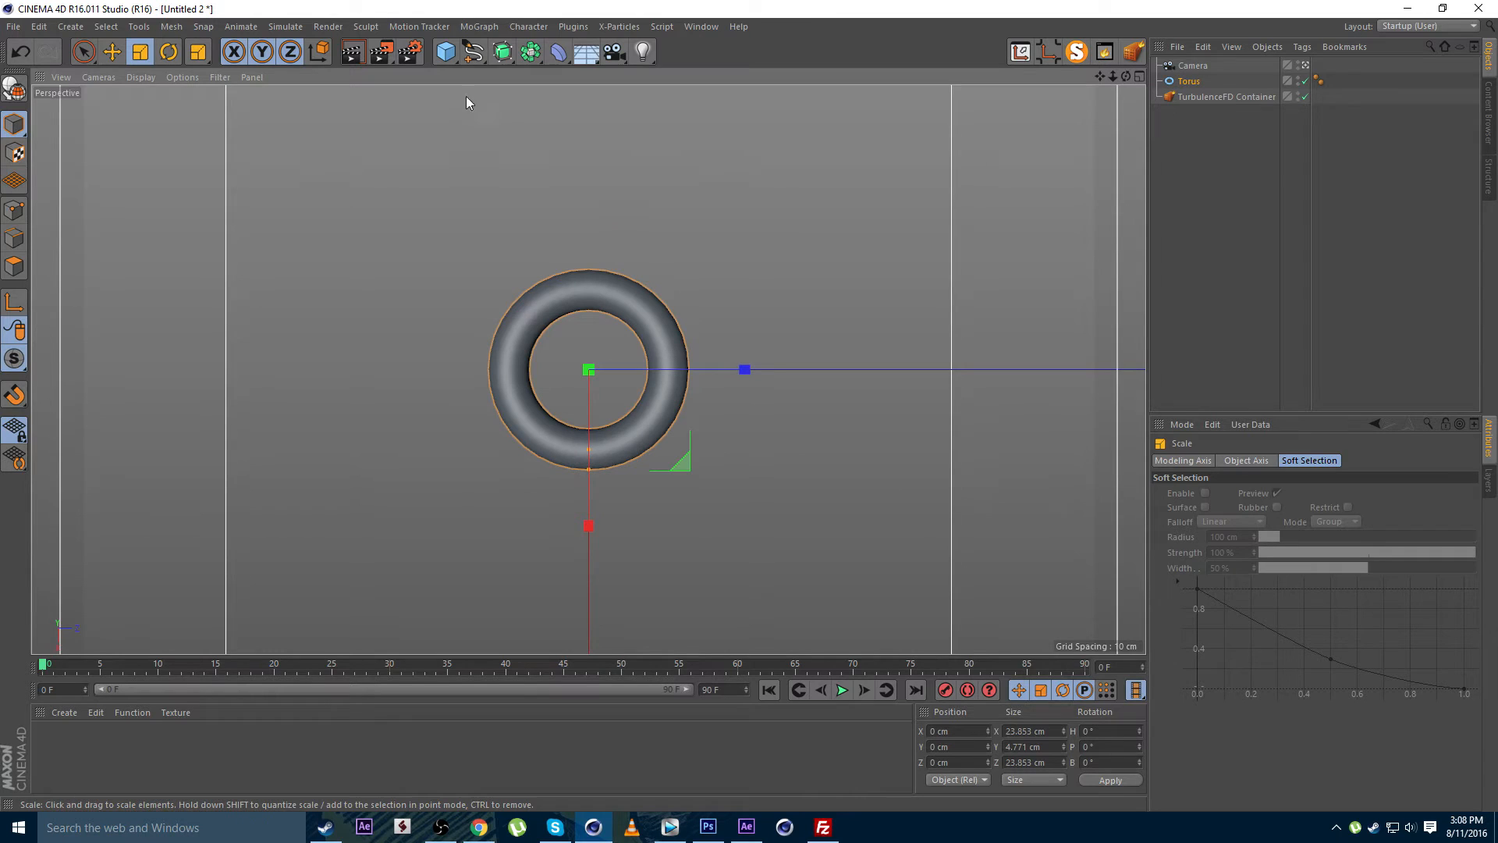
# Add a sphere at the torus's centre and scale it down to 15.4 cm so it fills the hole
pyautogui.click(442, 54)
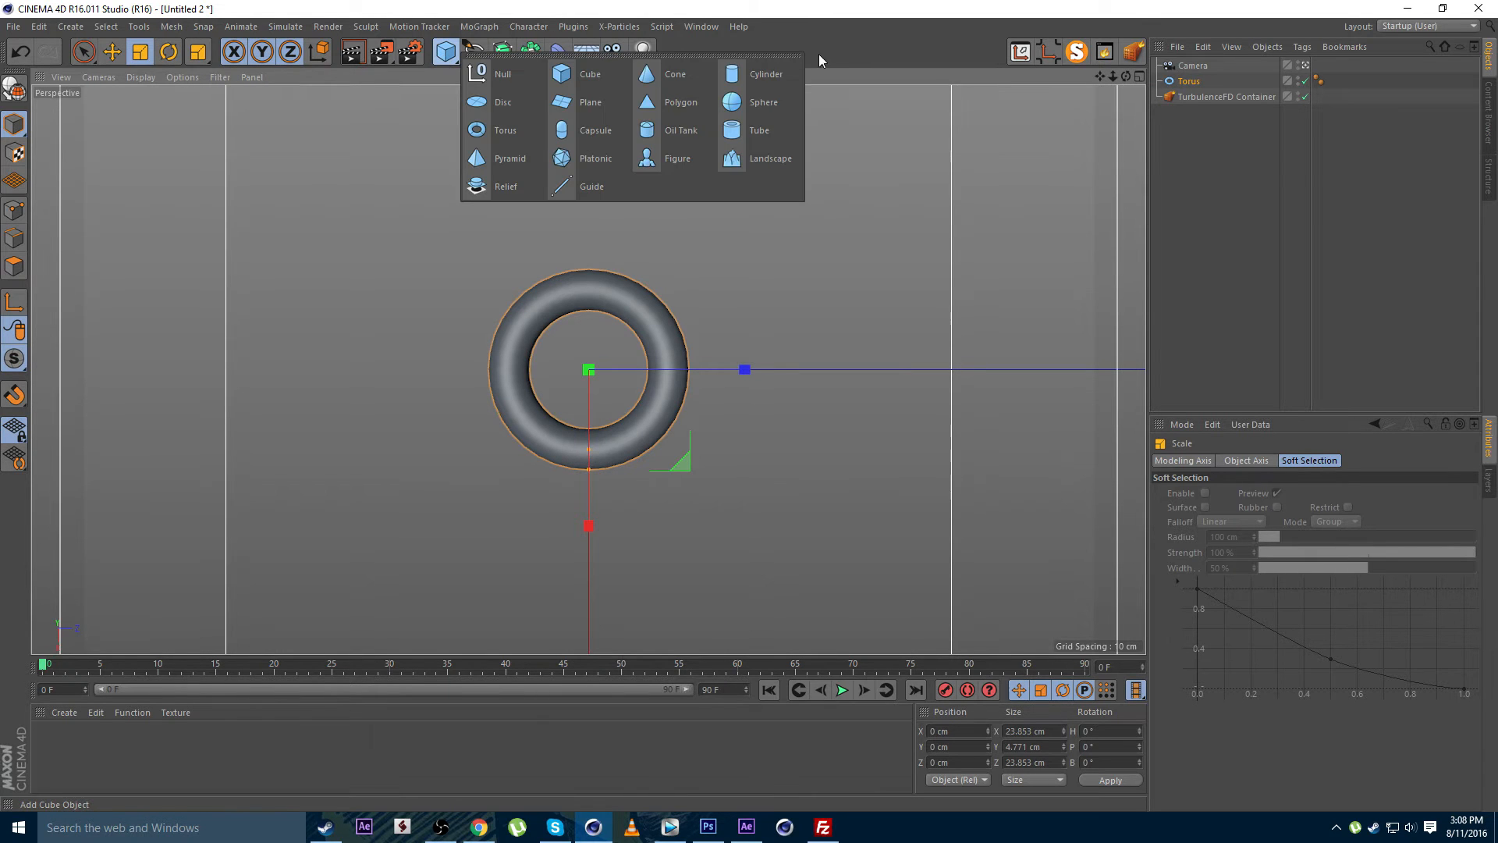
pyautogui.click(757, 100)
pyautogui.moveTo(953, 134); pyautogui.dragTo(498, 394)
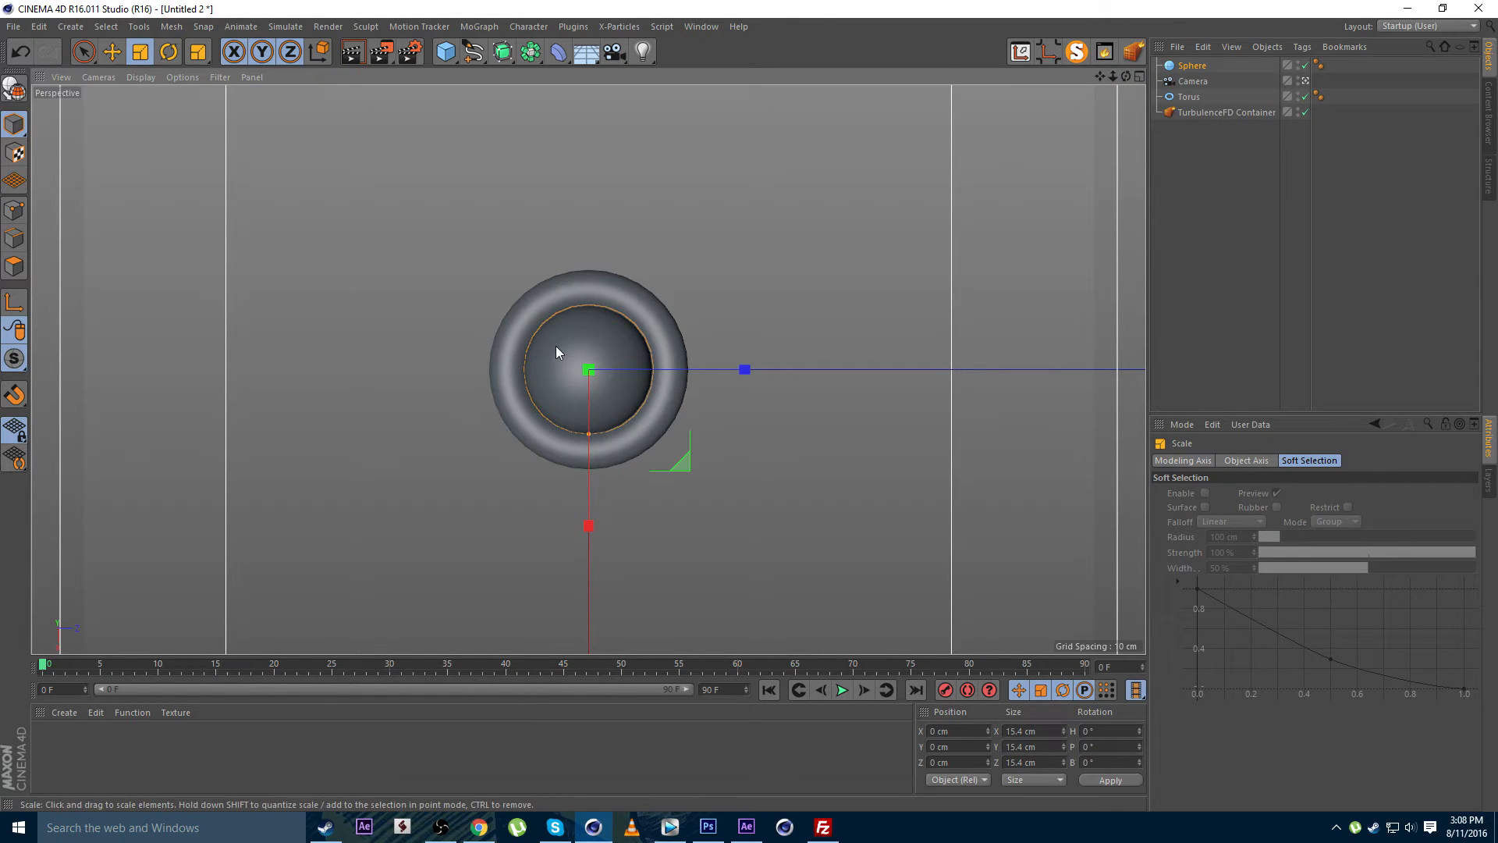
# Add a TurbulenceFD Emitter tag to the sphere and make the sphere a collision object
pyautogui.rightClick(1187, 69)
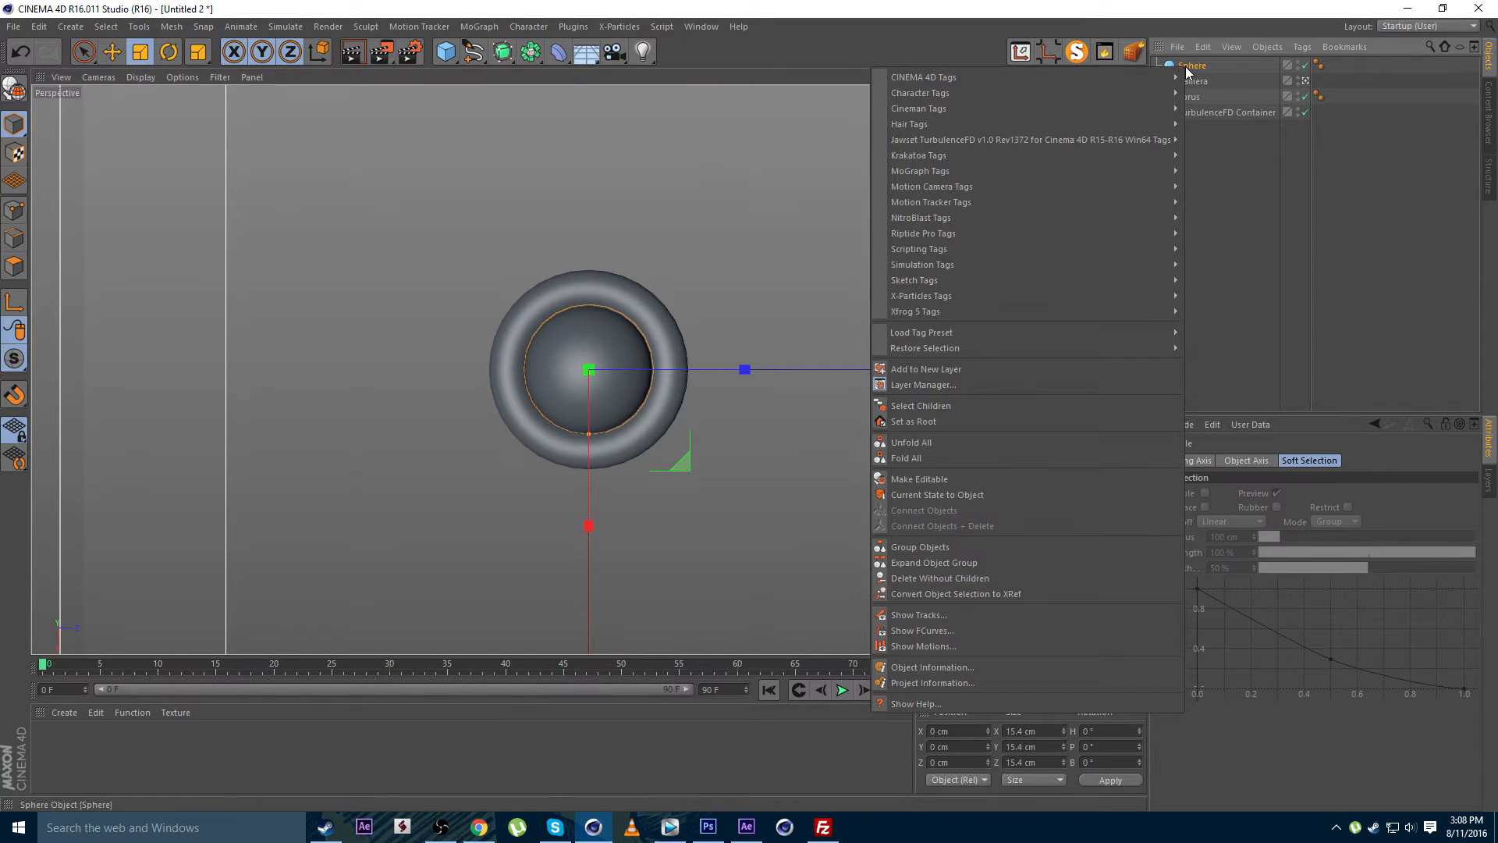
pyautogui.click(1202, 139)
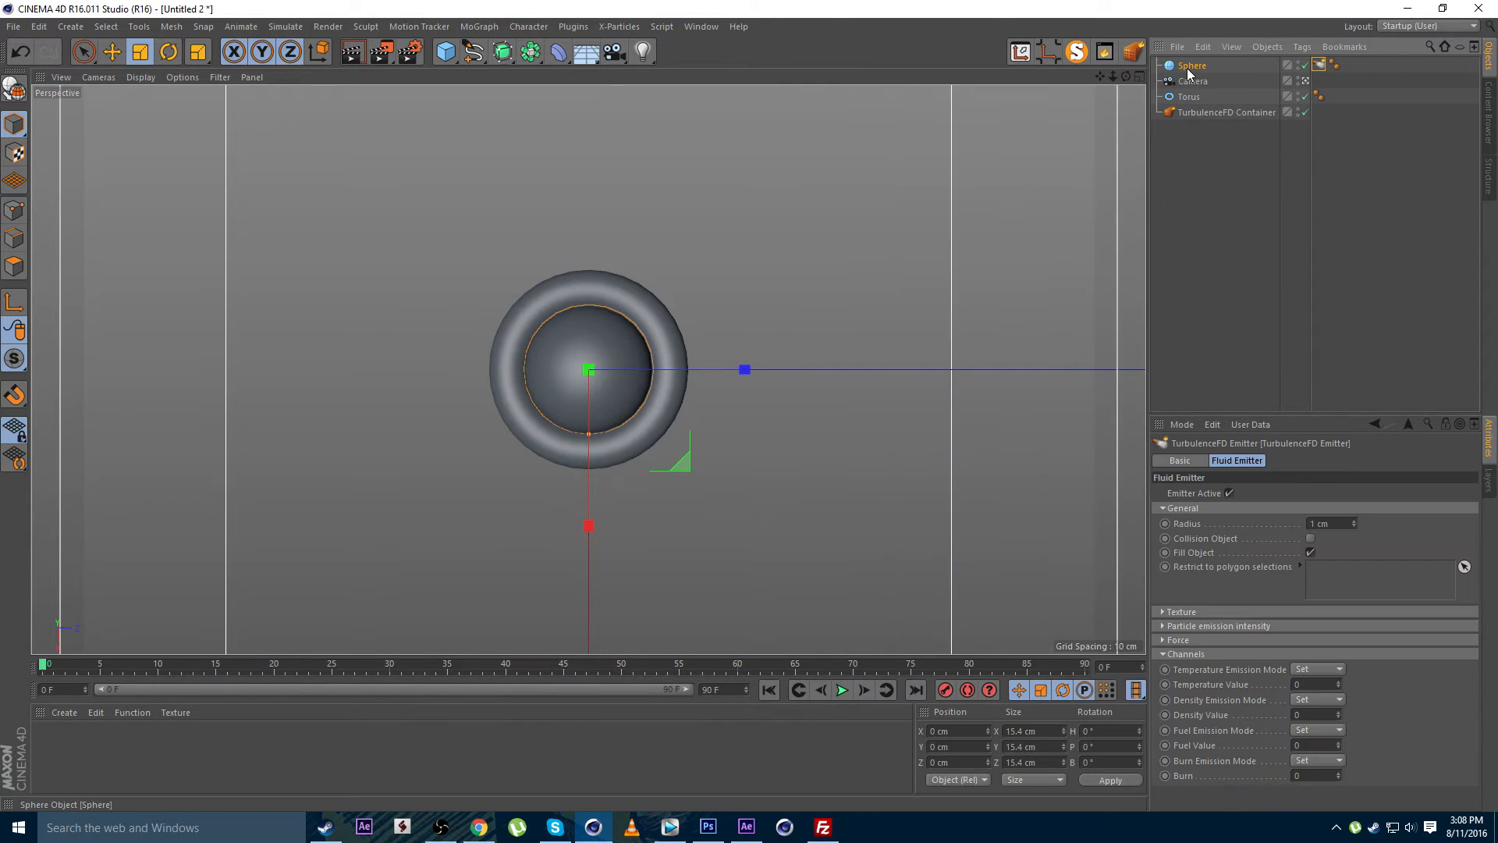
pyautogui.click(1312, 543)
pyautogui.click(1196, 231)
# Add a TurbulenceFD Emitter tag to the torus and set its temperature and fuel values to 1
pyautogui.click(1190, 99)
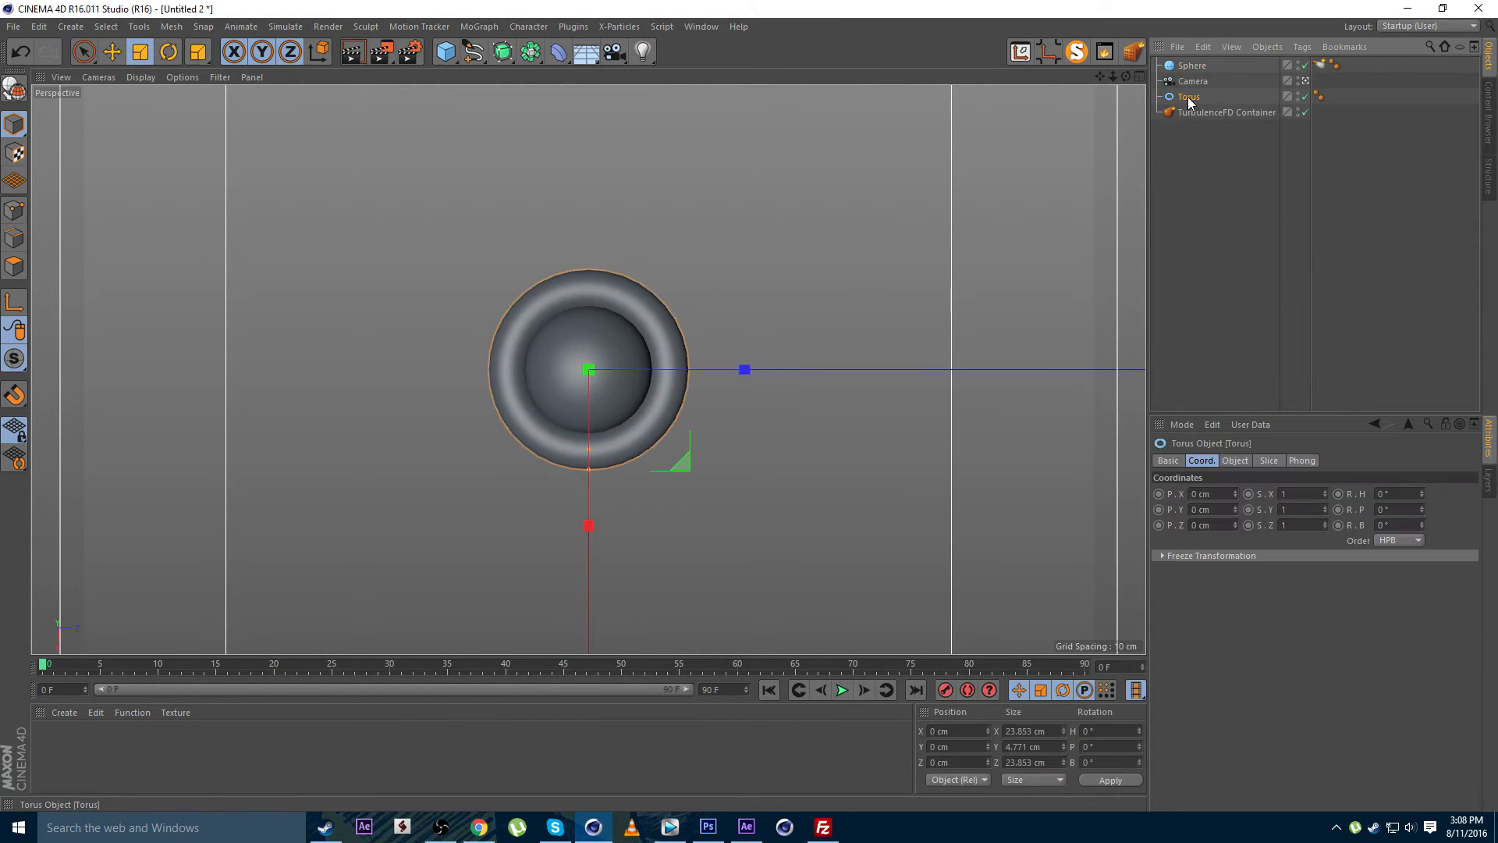
pyautogui.rightClick(1190, 100)
pyautogui.moveTo(1089, 170)
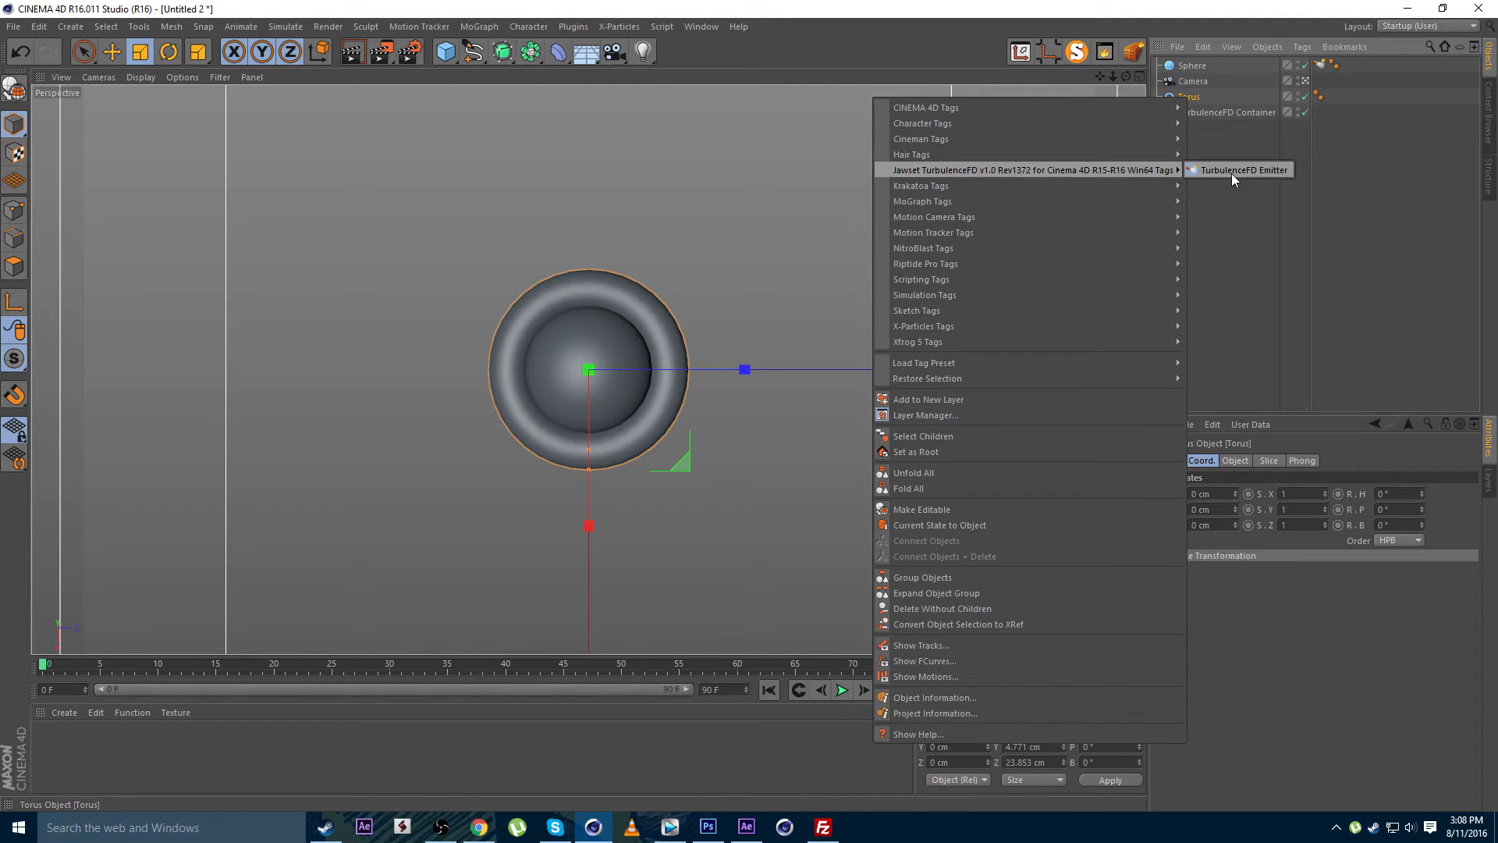
pyautogui.click(1232, 172)
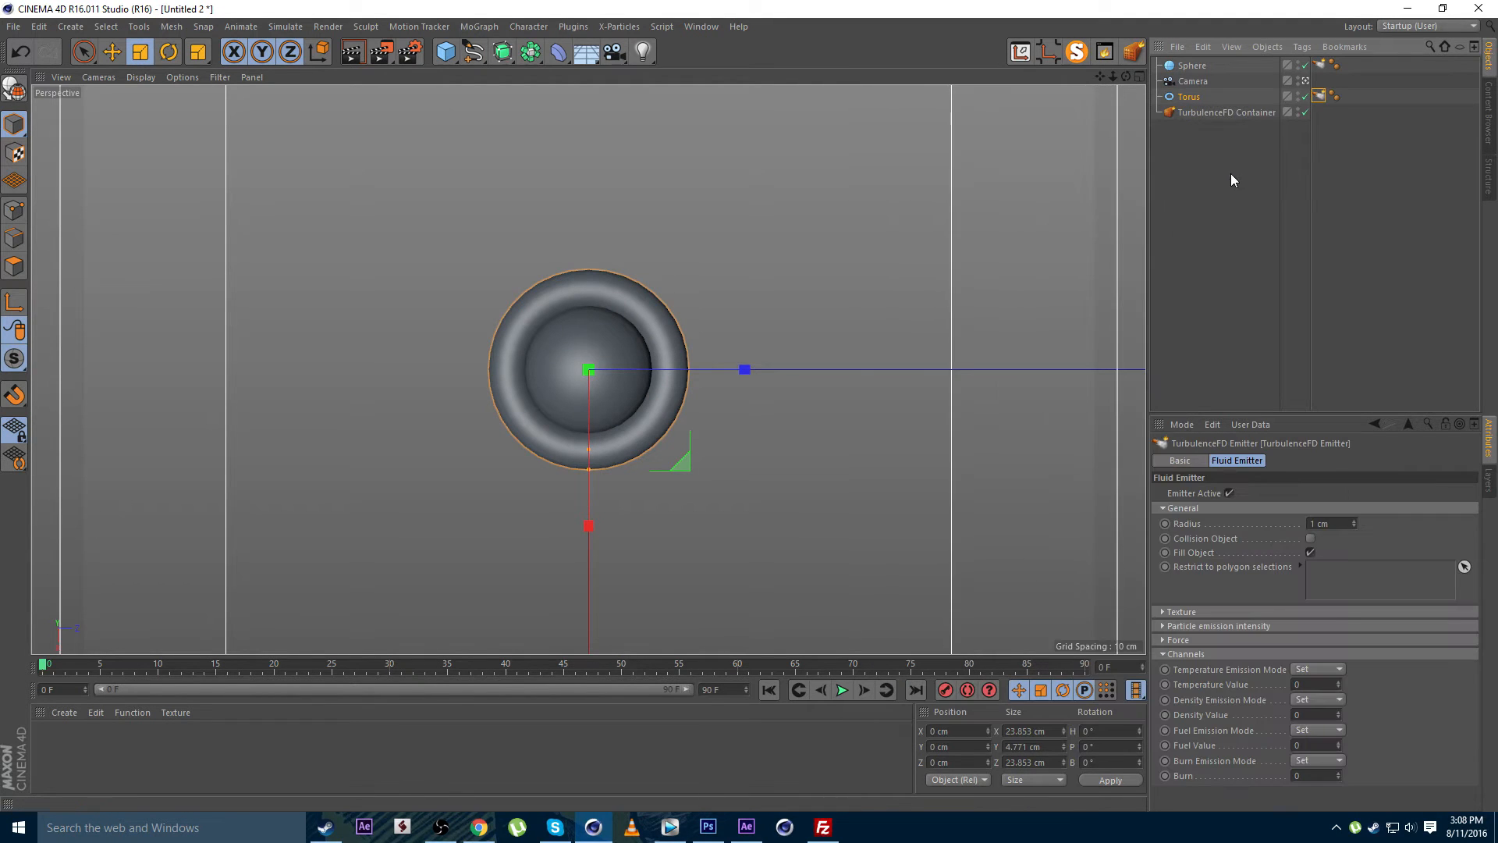
pyautogui.doubleClick(1319, 683)
pyautogui.write('1')
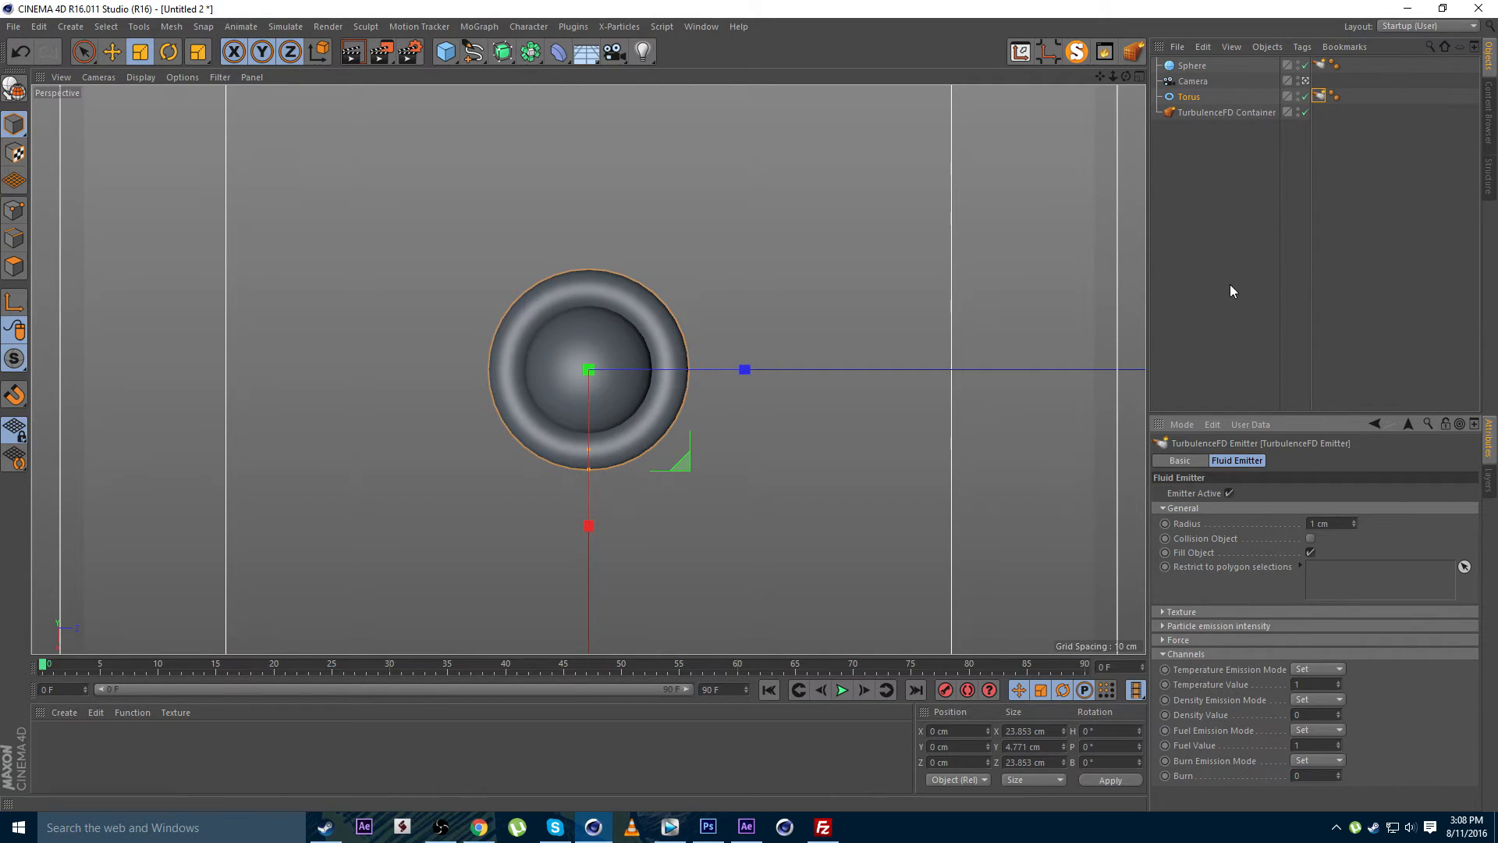
# Activate the fuel channel in the TurbulenceFD container's simulation settings and set its expansion to 12
pyautogui.click(1225, 146)
pyautogui.click(1206, 112)
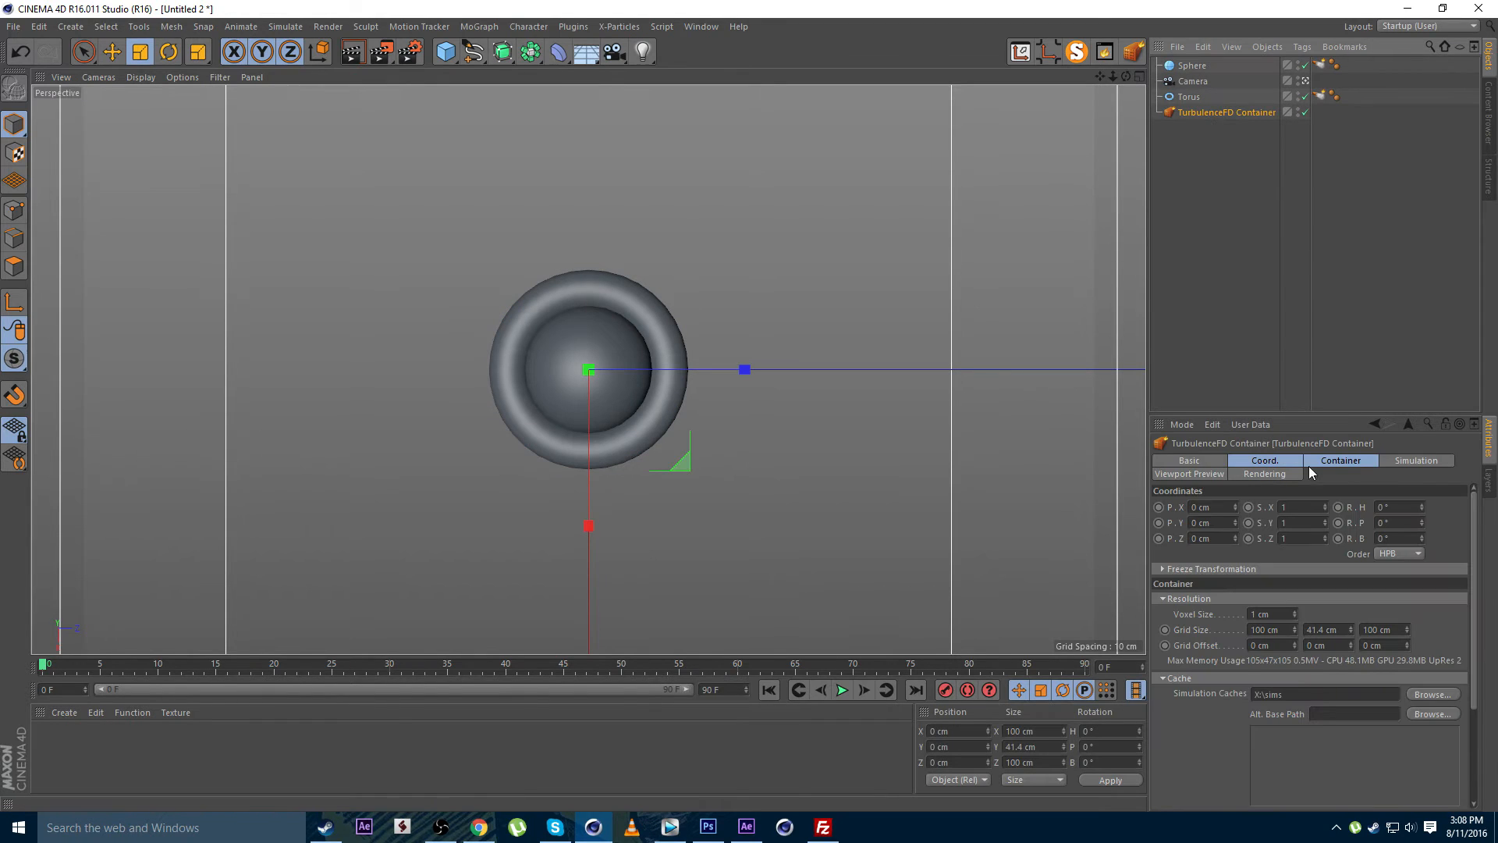
pyautogui.click(1340, 462)
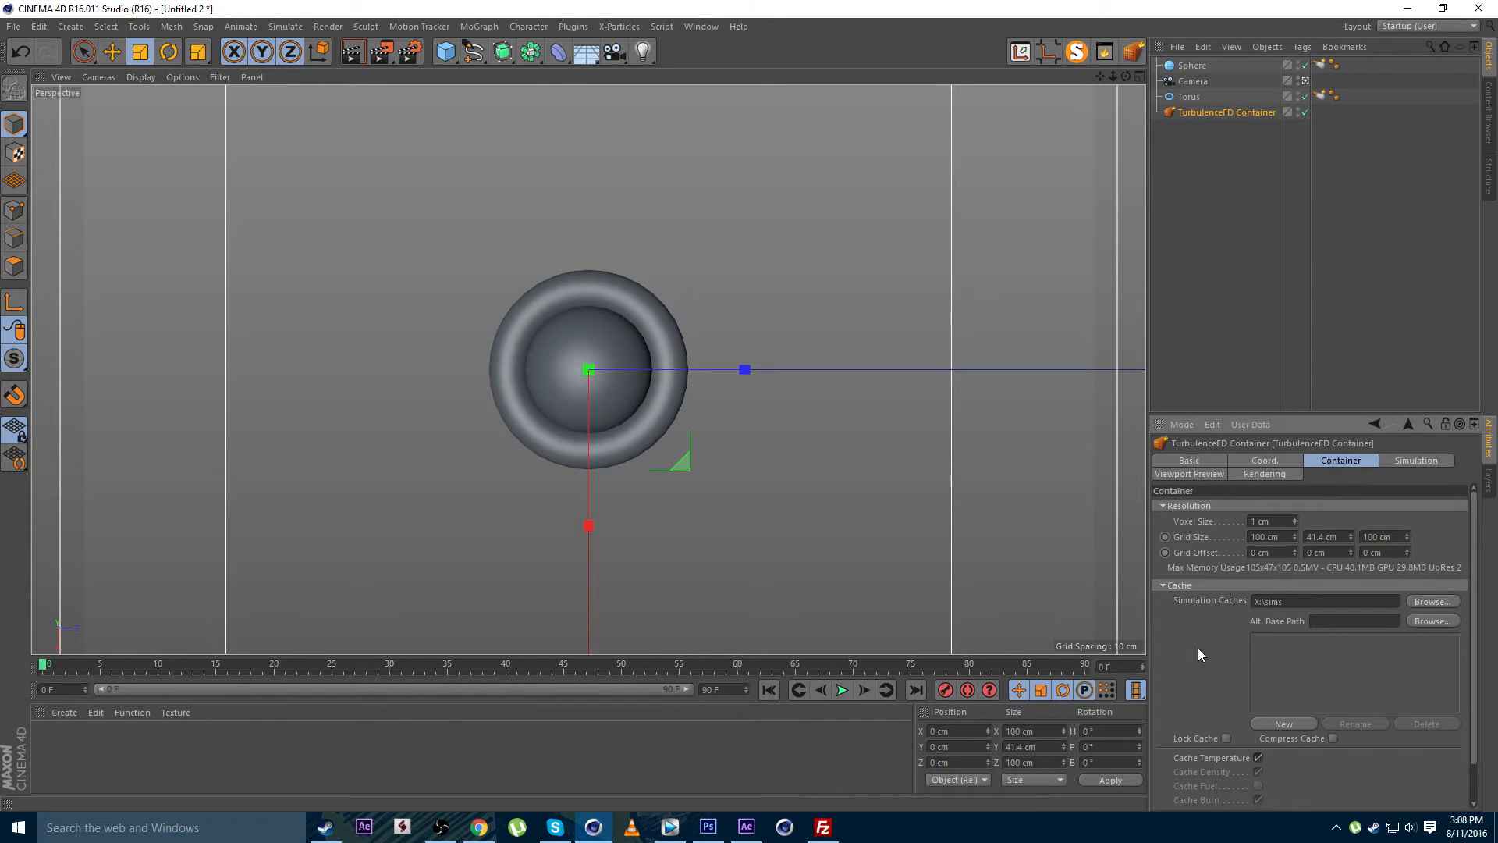
pyautogui.click(1416, 461)
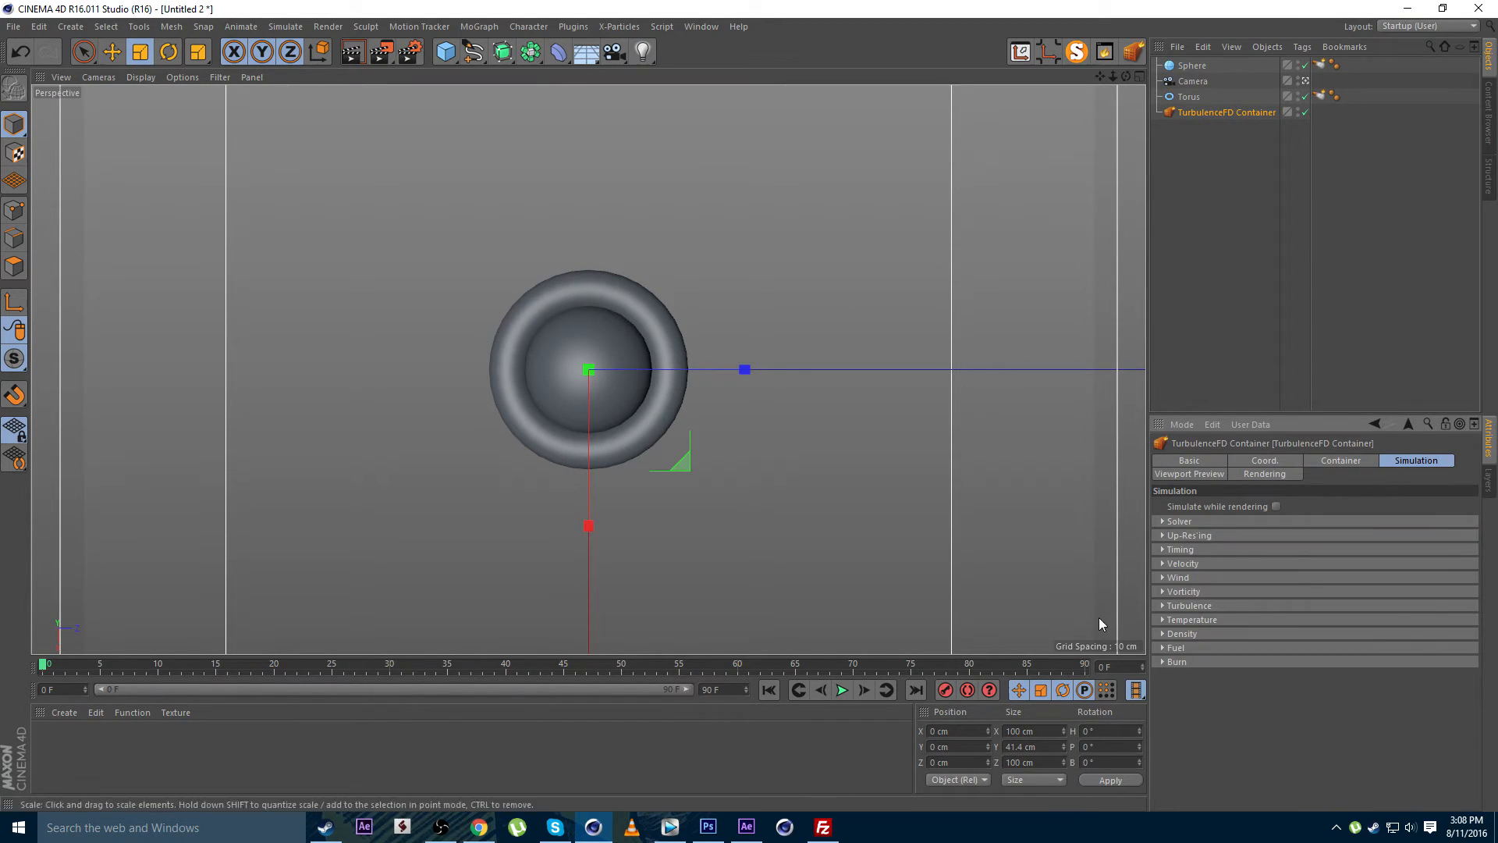
pyautogui.click(1176, 648)
pyautogui.click(1269, 663)
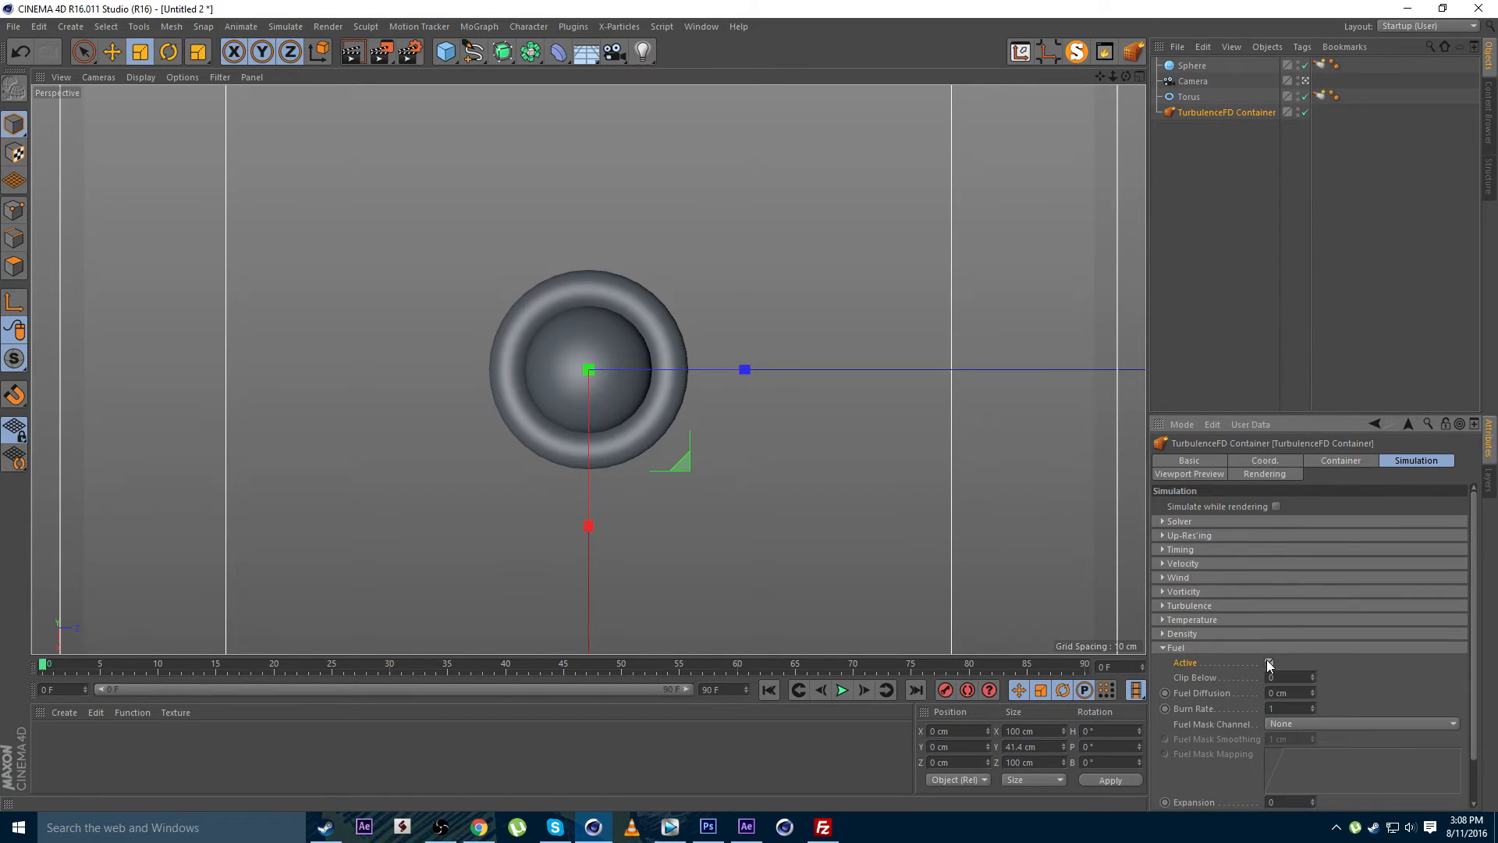
pyautogui.scroll(-1, 1362, 595)
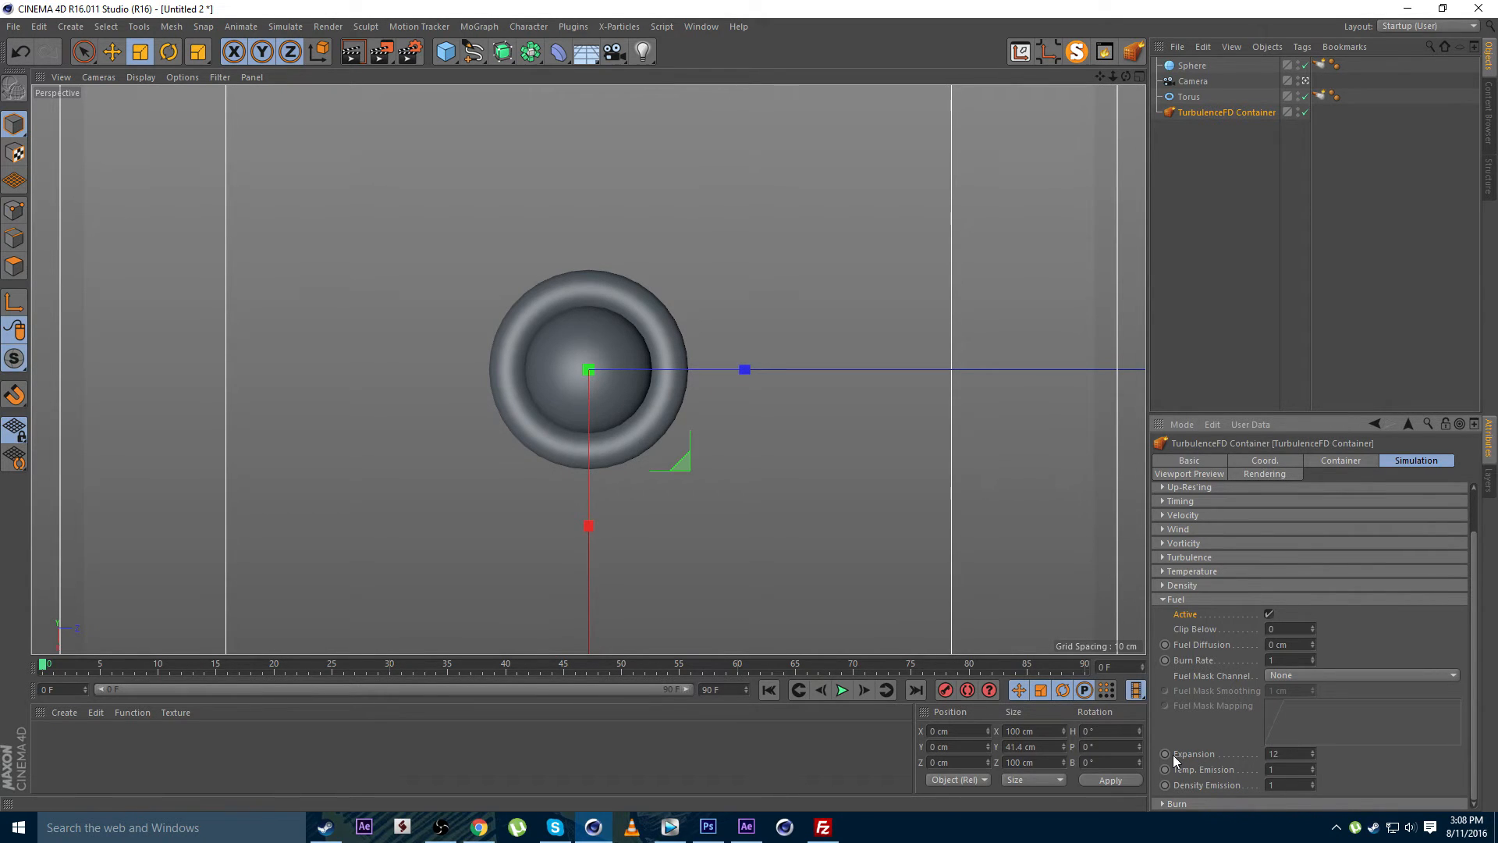
# Animate the fuel expansion with keyframes of 12 at frame 0 and 0 at frame 10
pyautogui.moveTo(177, 670); pyautogui.dragTo(219, 669)
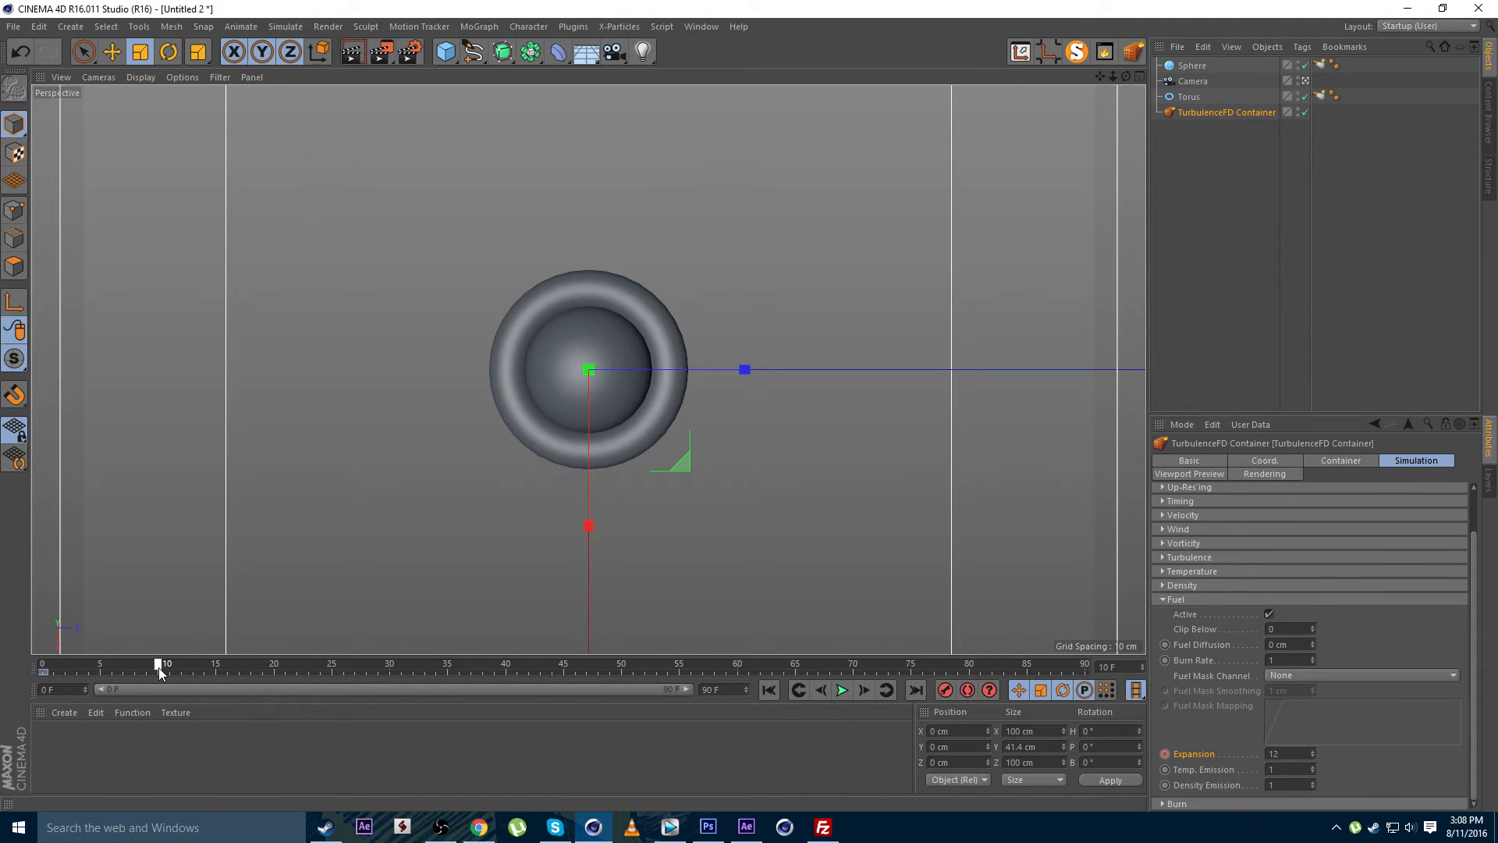
pyautogui.click(1301, 752)
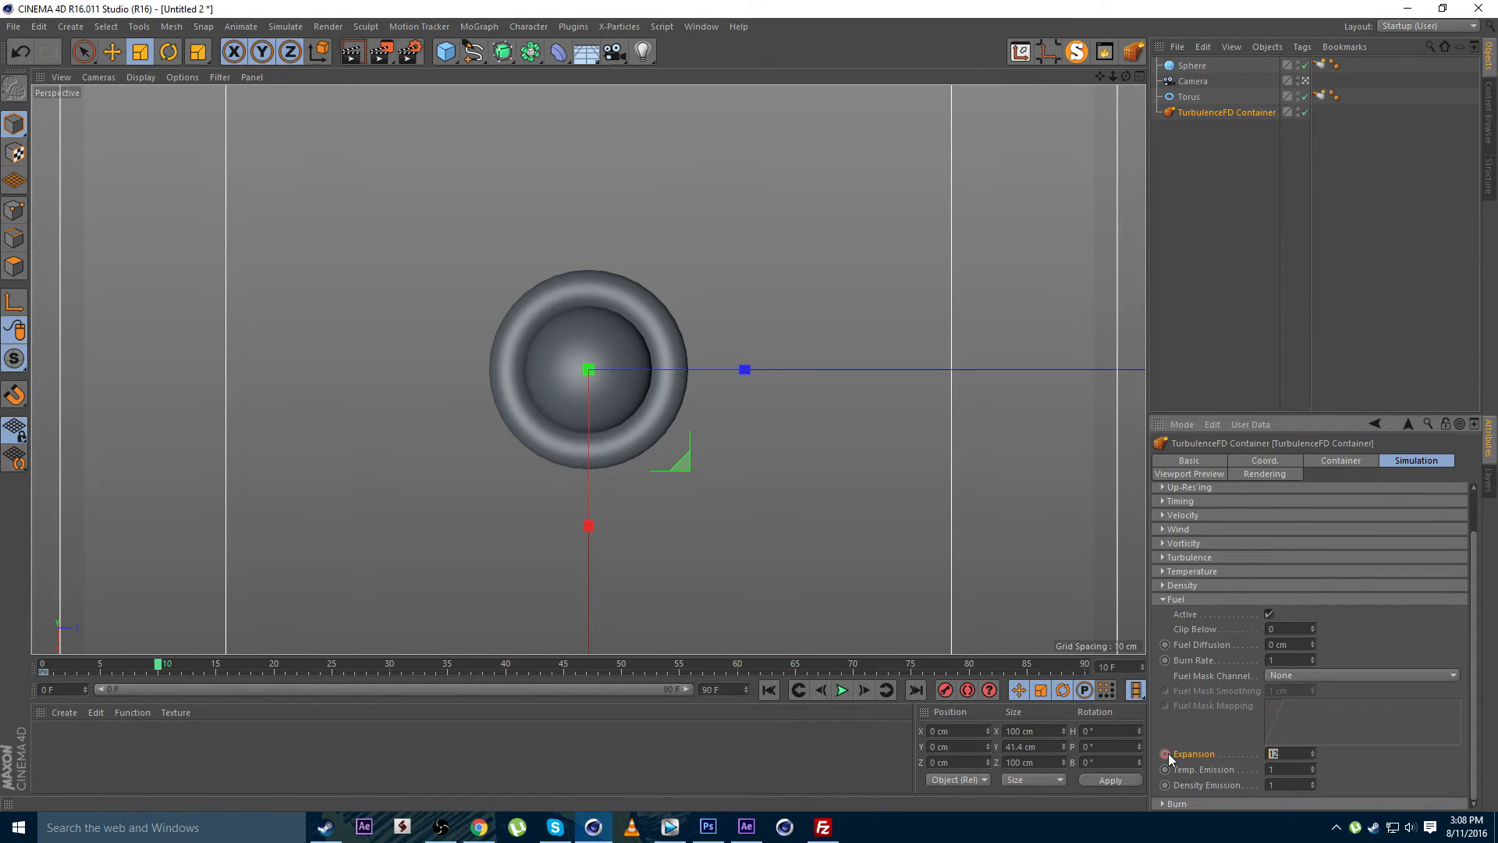
pyautogui.write('0')
pyautogui.press('Return')
pyautogui.moveTo(134, 665); pyautogui.dragTo(43, 663)
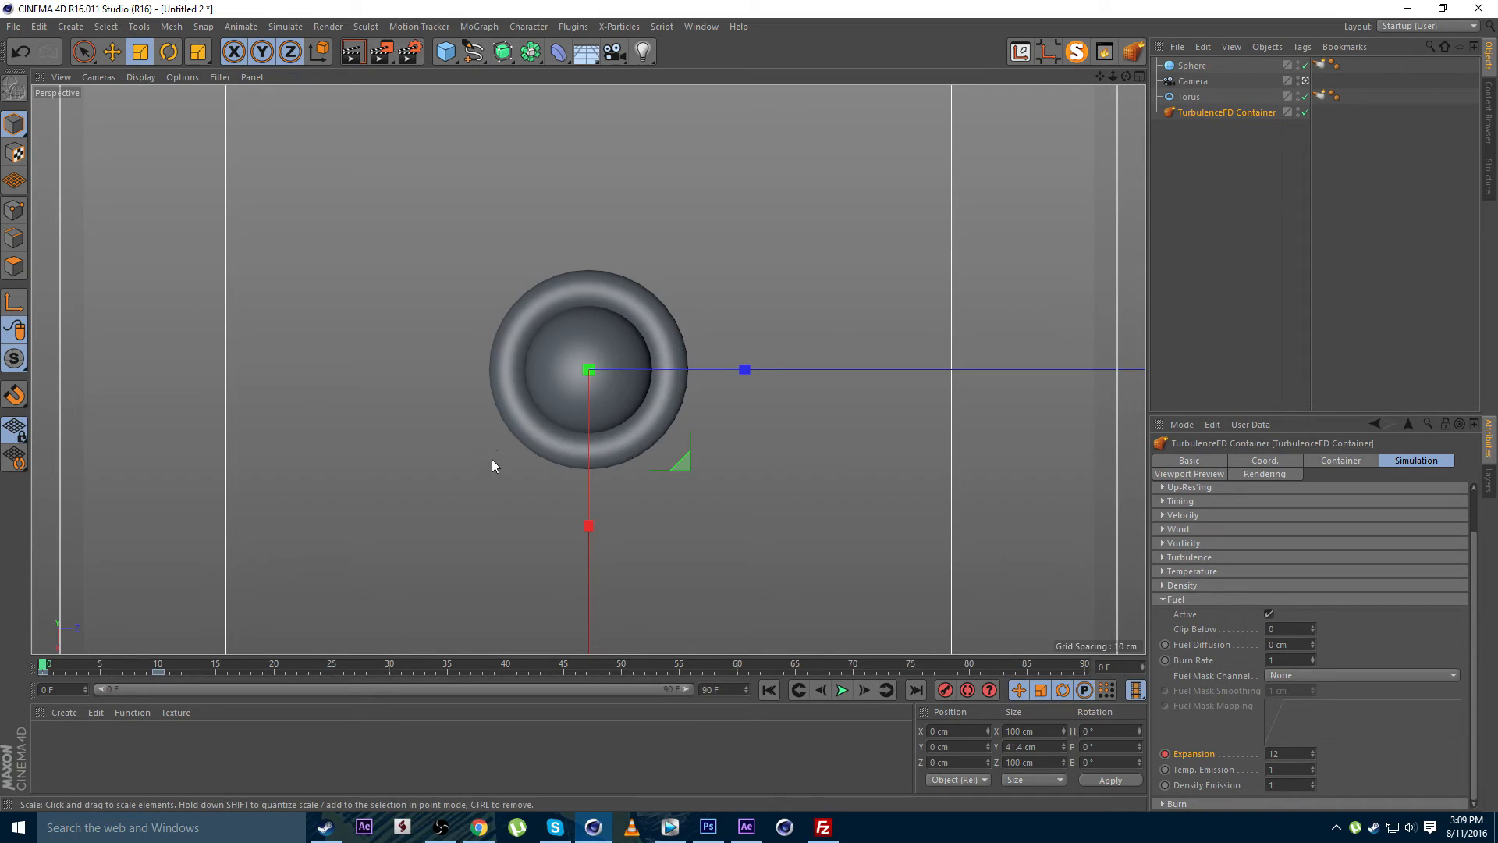
# Set the container's temperature buoyancy to 0 cm
pyautogui.click(1200, 573)
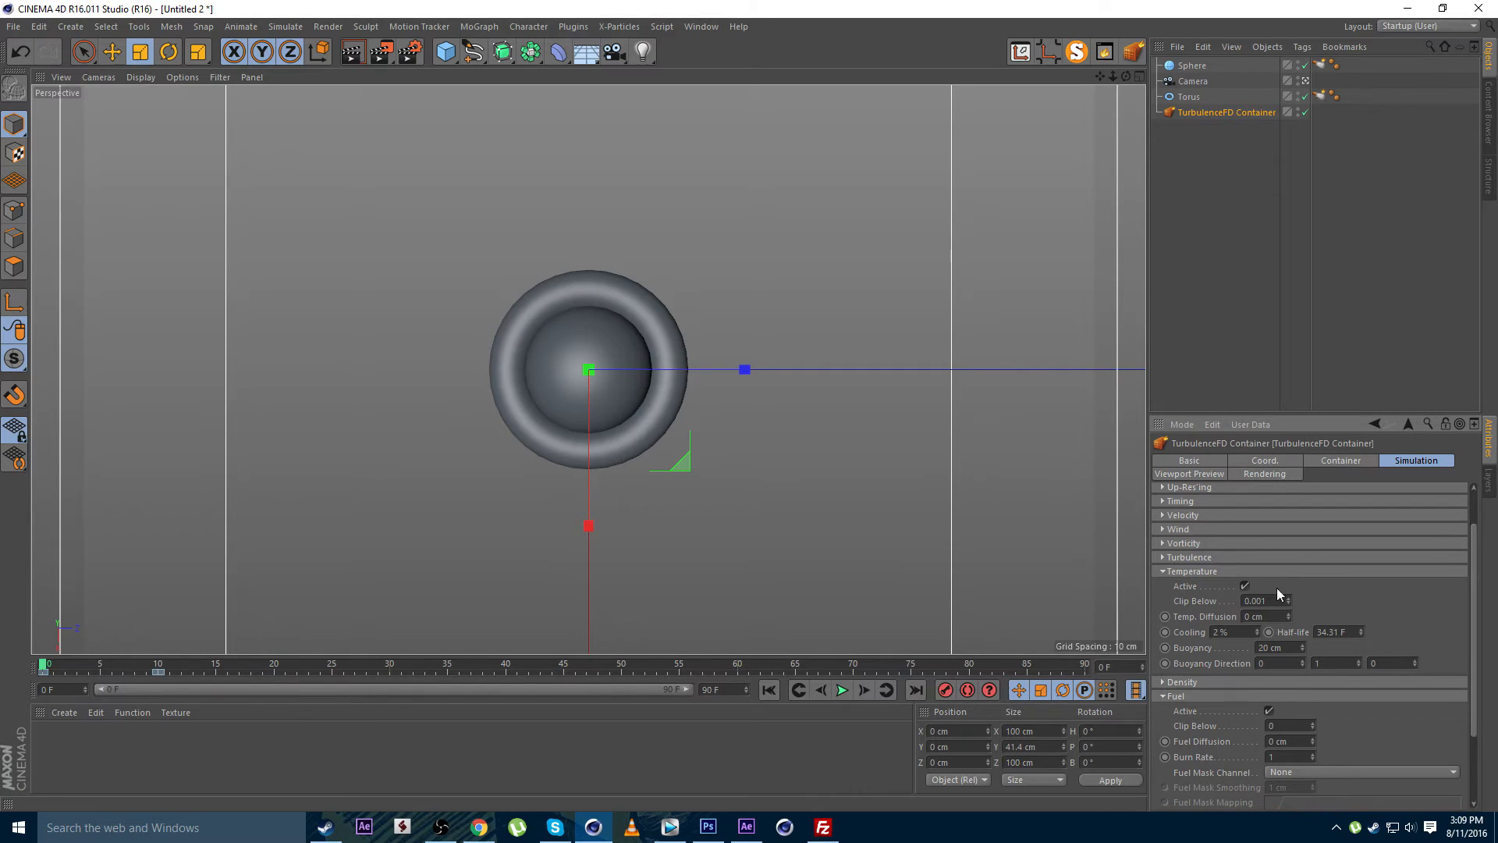
pyautogui.click(1274, 649)
pyautogui.write('0')
pyautogui.press('Return')
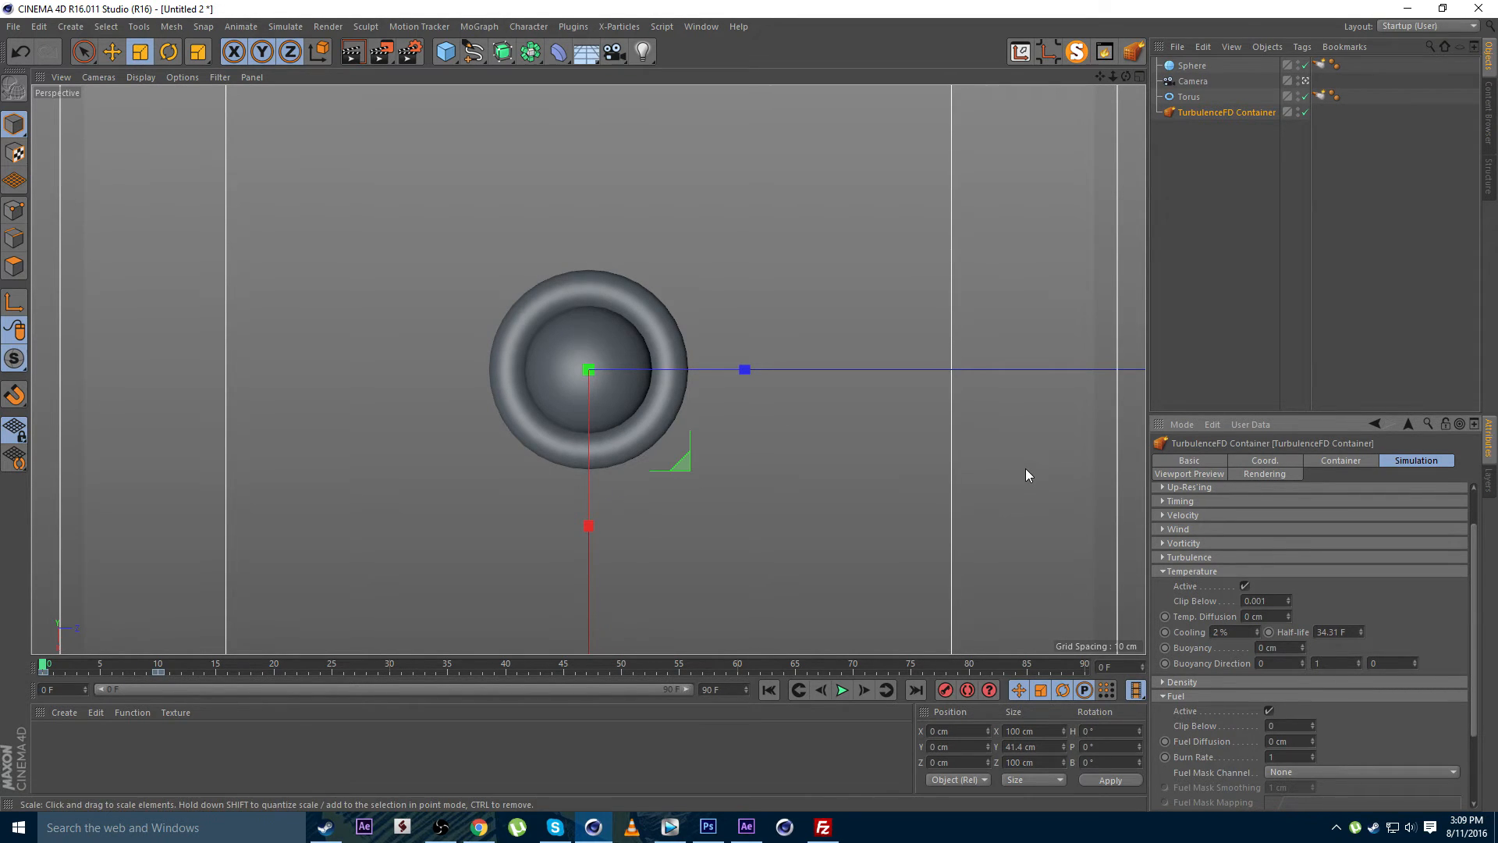
# Set the container's turbulence intensity to 20 cm and its largest size to 12 cm
pyautogui.click(1192, 557)
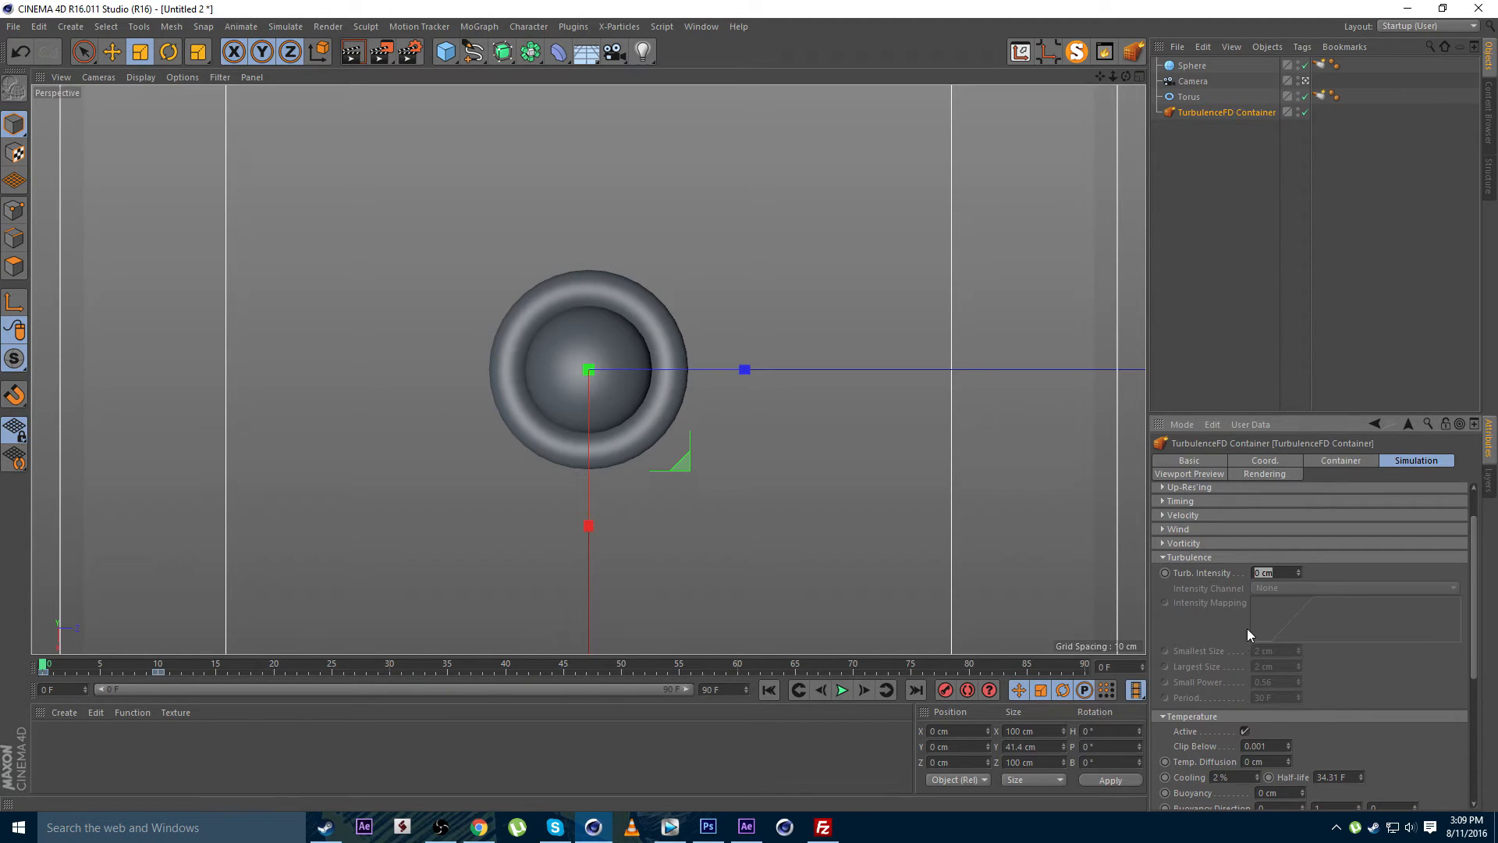
pyautogui.write('20')
pyautogui.press('Return')
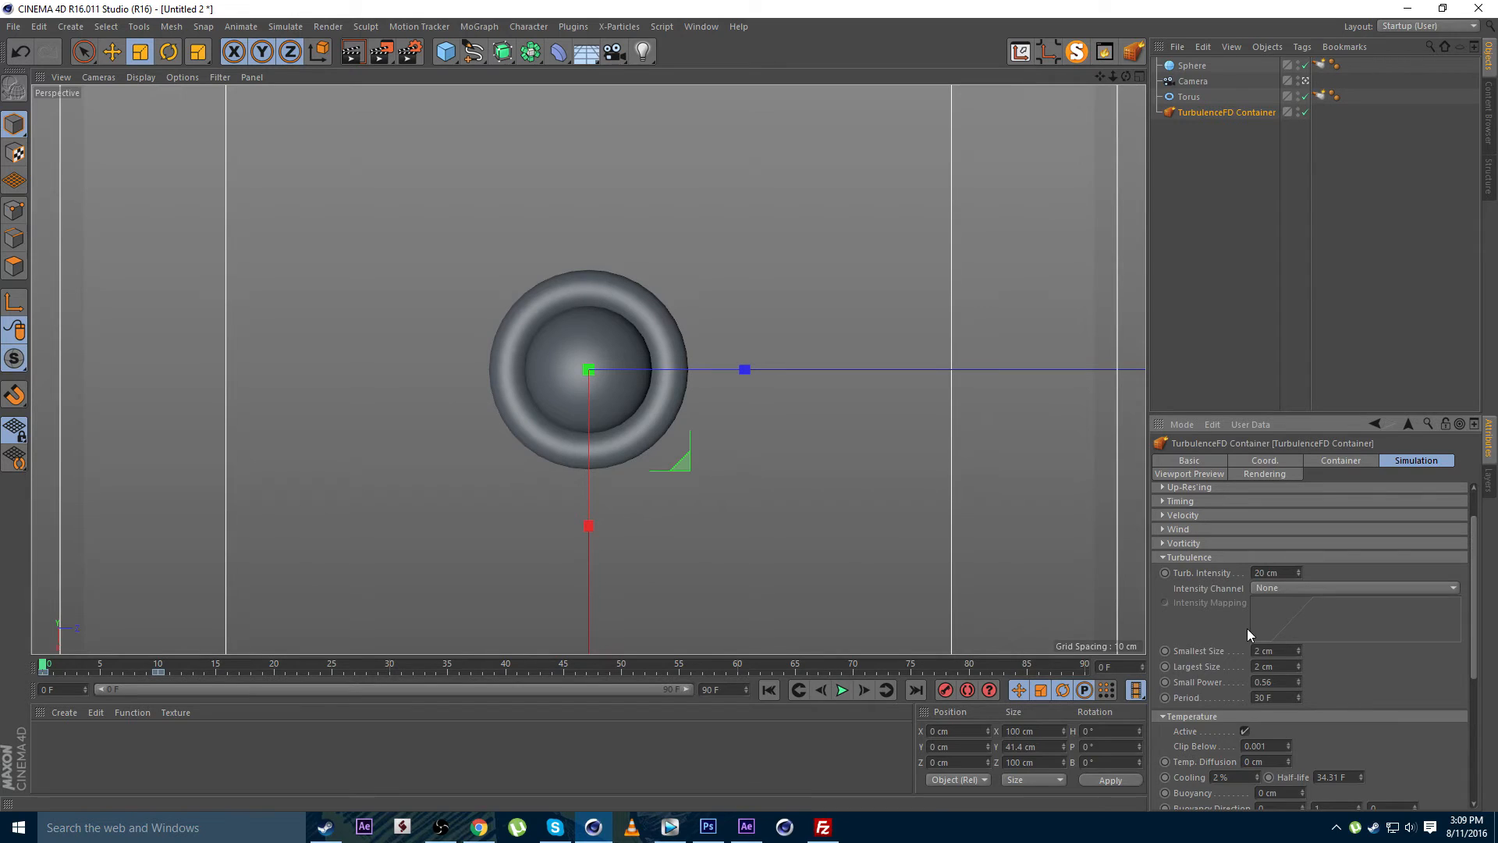
pyautogui.click(1283, 650)
pyautogui.click(1278, 667)
pyautogui.write('12')
pyautogui.press('Return')
# Set the container's vorticity to 3
pyautogui.click(1192, 541)
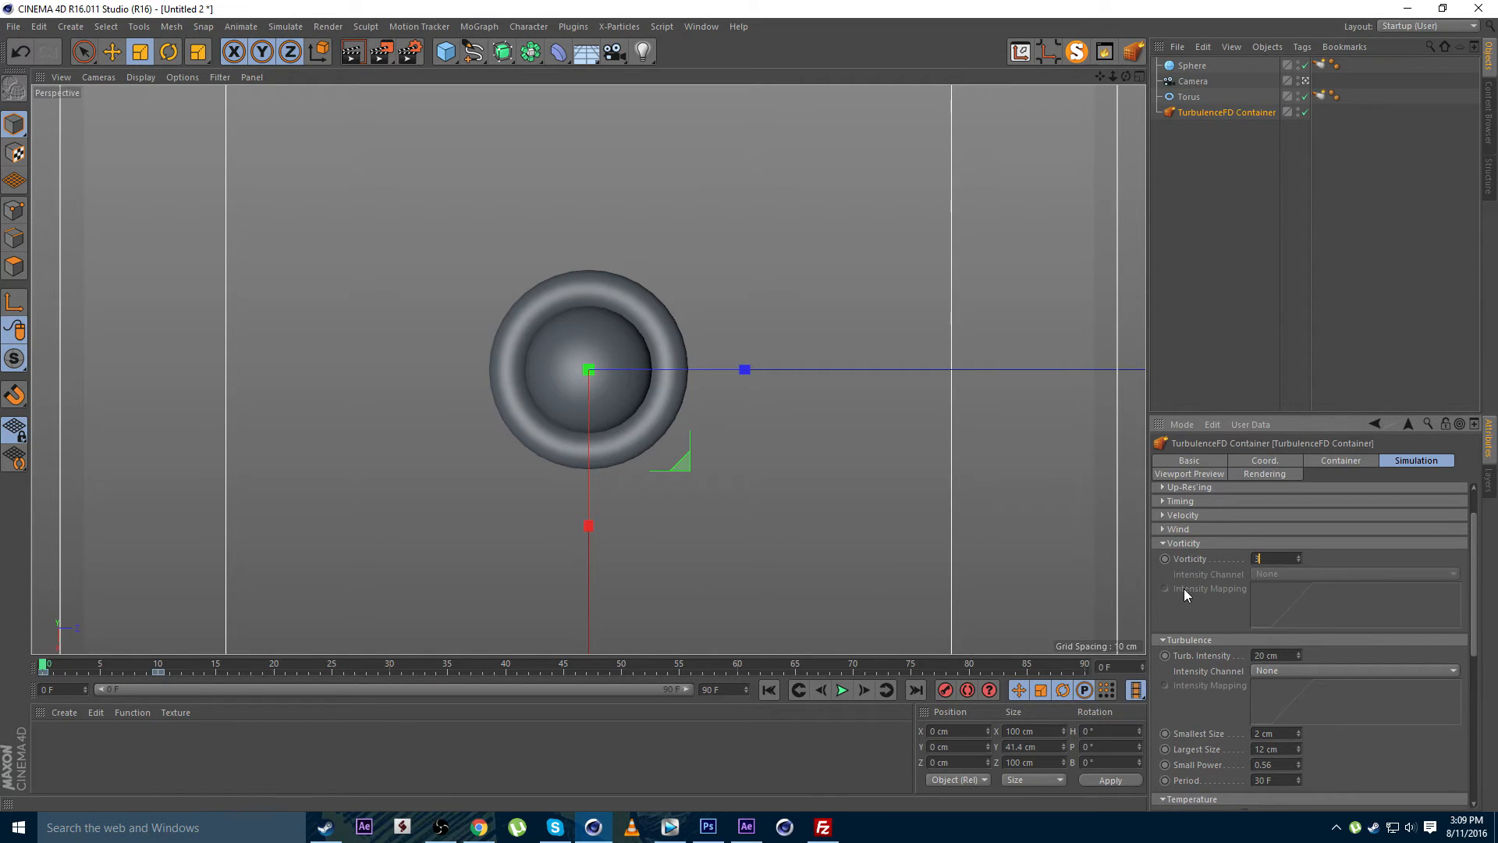
pyautogui.write('3')
pyautogui.press('Return')
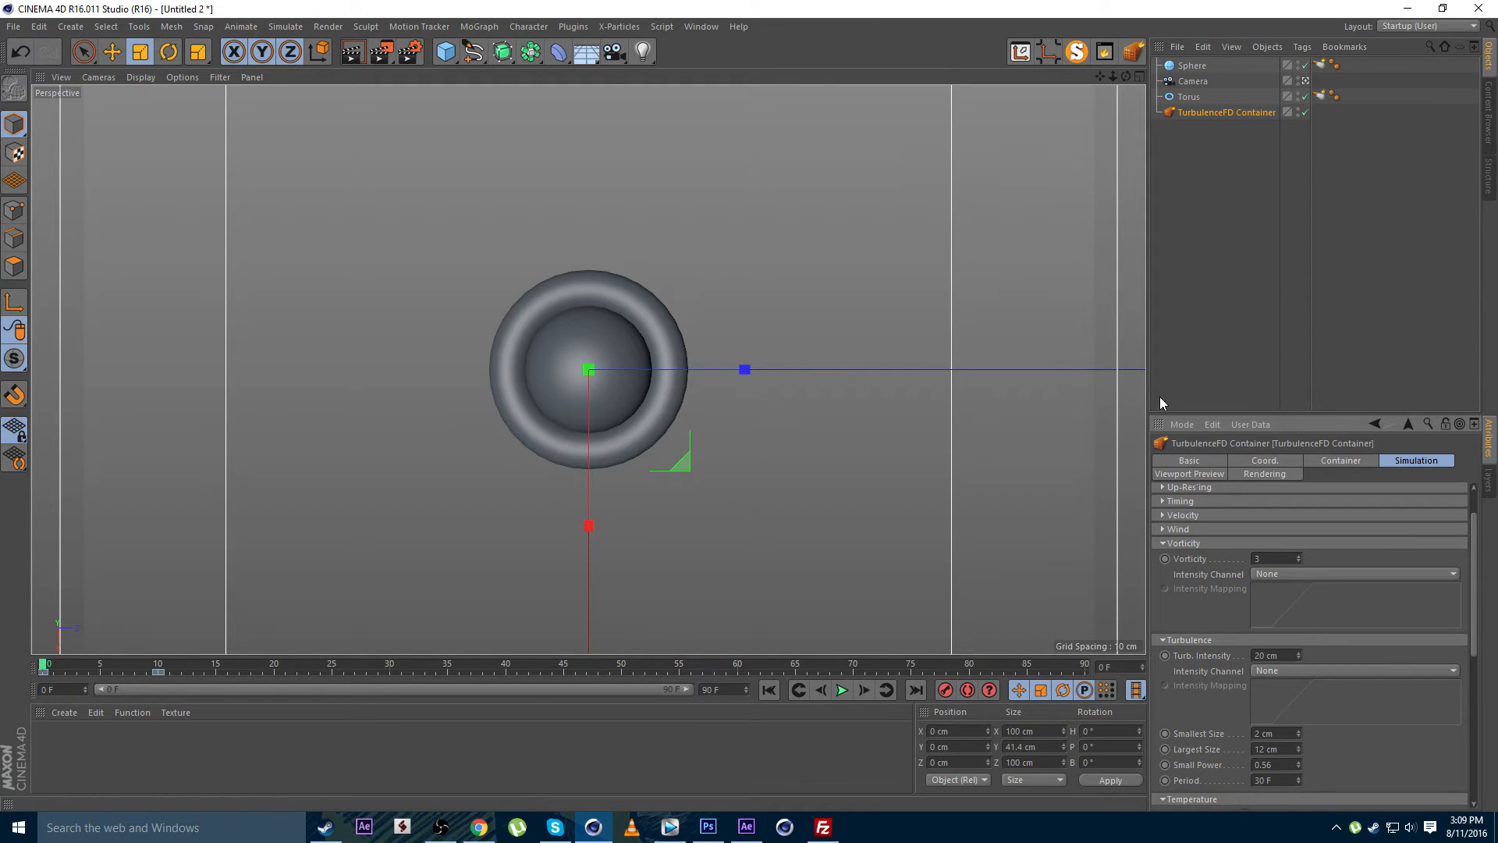
# Run a test simulation of the container on the GPU, stop it partway and return to frame 0
pyautogui.click(1079, 54)
pyautogui.moveTo(1005, 248); pyautogui.dragTo(878, 159)
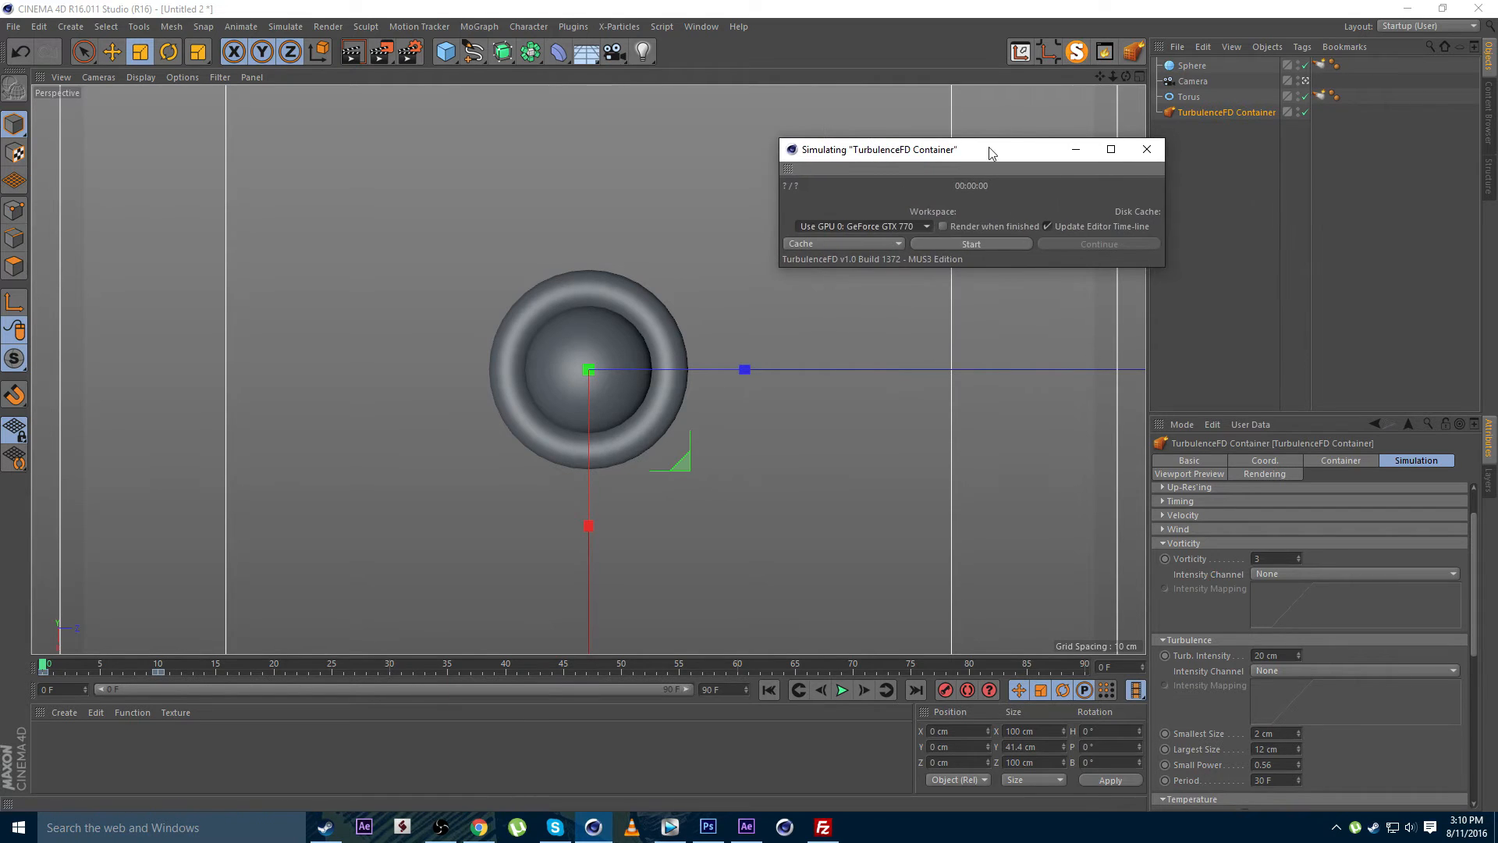
pyautogui.moveTo(990, 153); pyautogui.dragTo(947, 132)
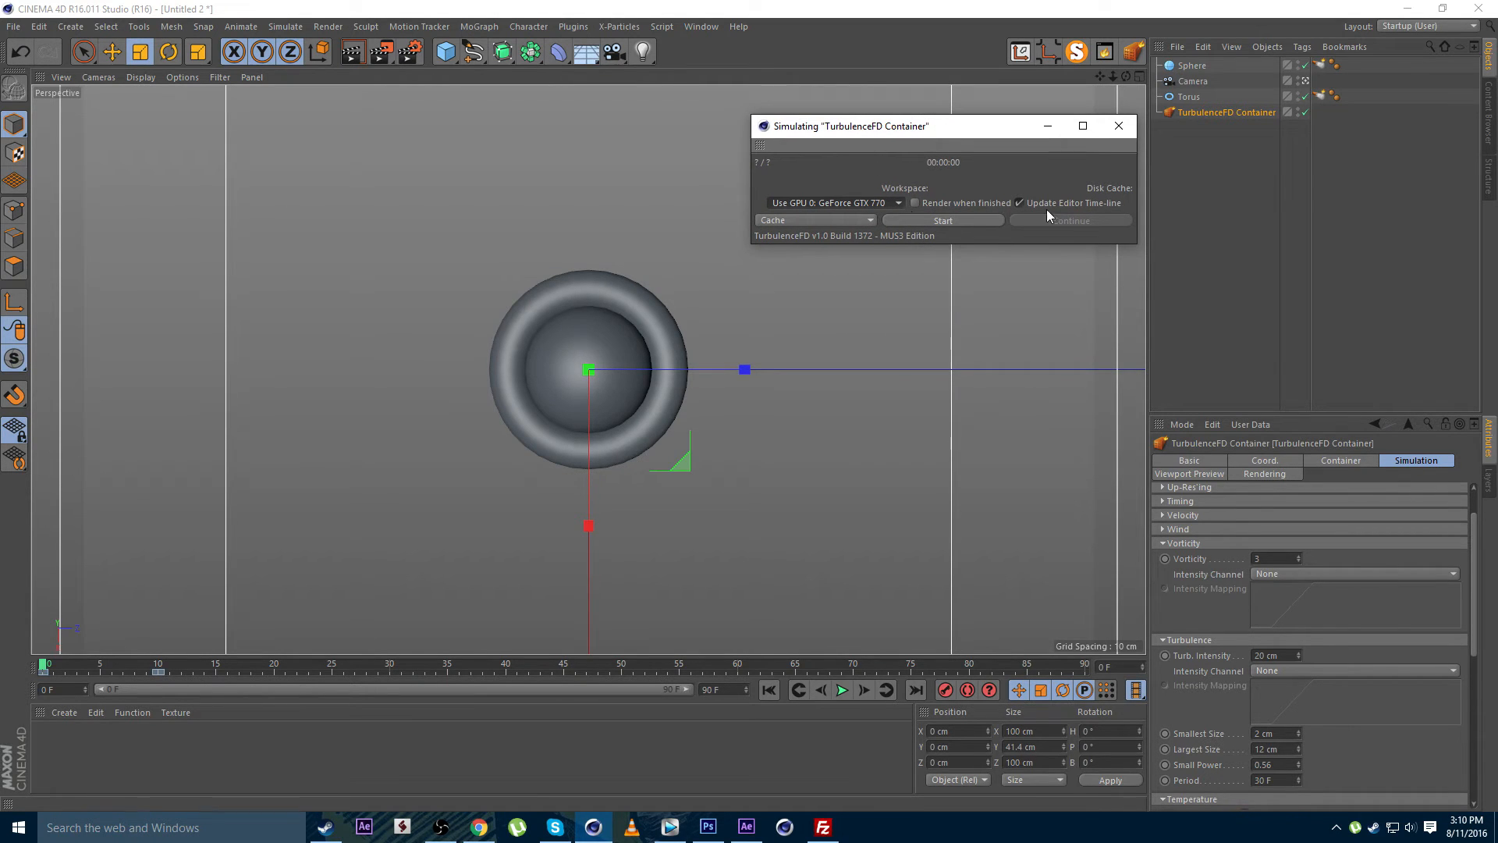
pyautogui.click(928, 220)
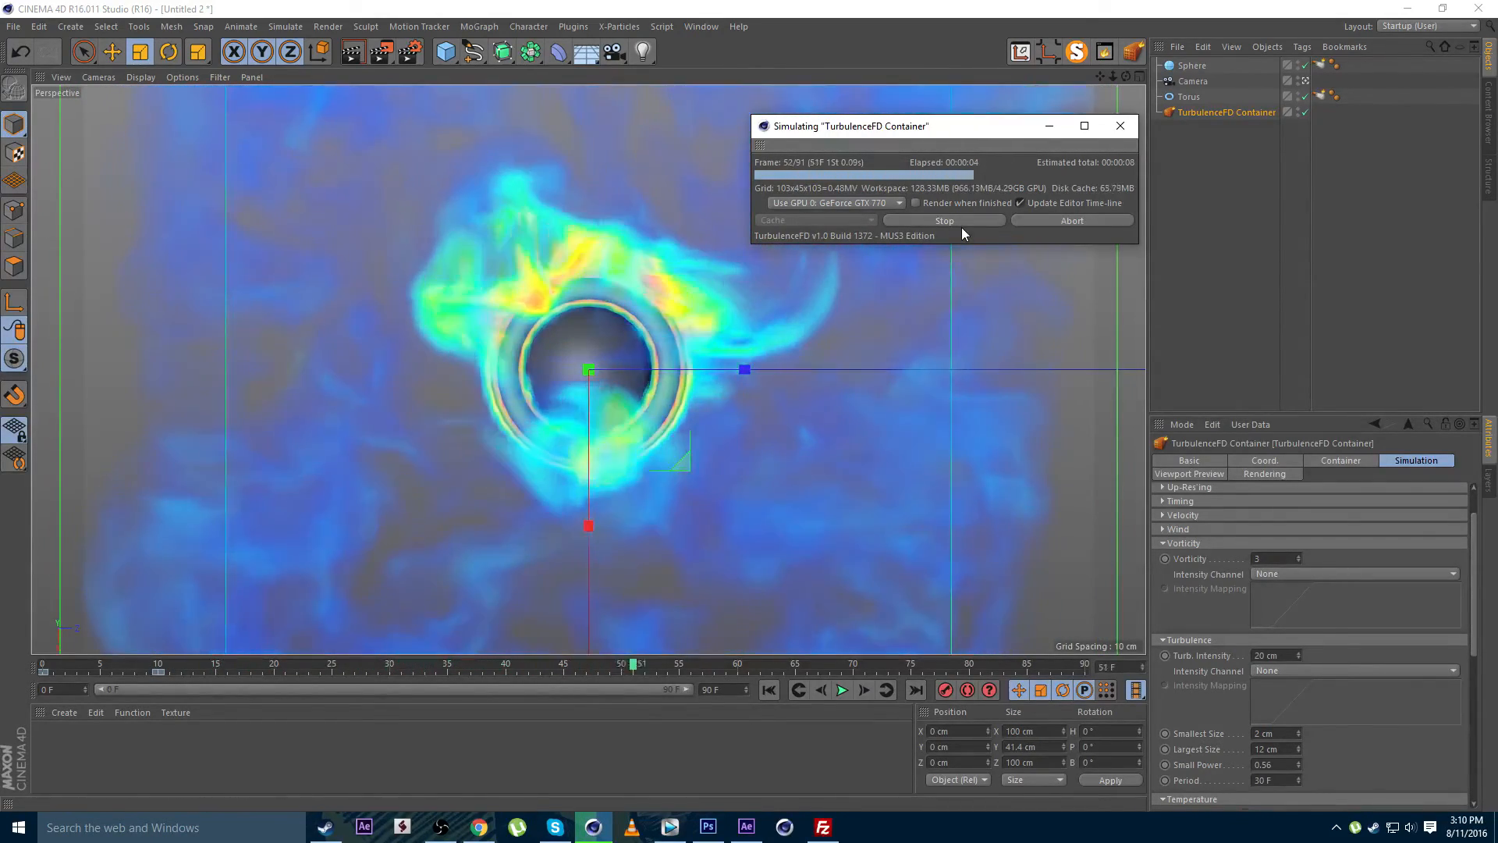
pyautogui.click(962, 224)
pyautogui.moveTo(485, 663)
pyautogui.mouseDown()
pyautogui.moveTo(170, 668)
pyautogui.moveTo(49, 679)
pyautogui.moveTo(419, 681)
pyautogui.moveTo(49, 693)
pyautogui.mouseUp()
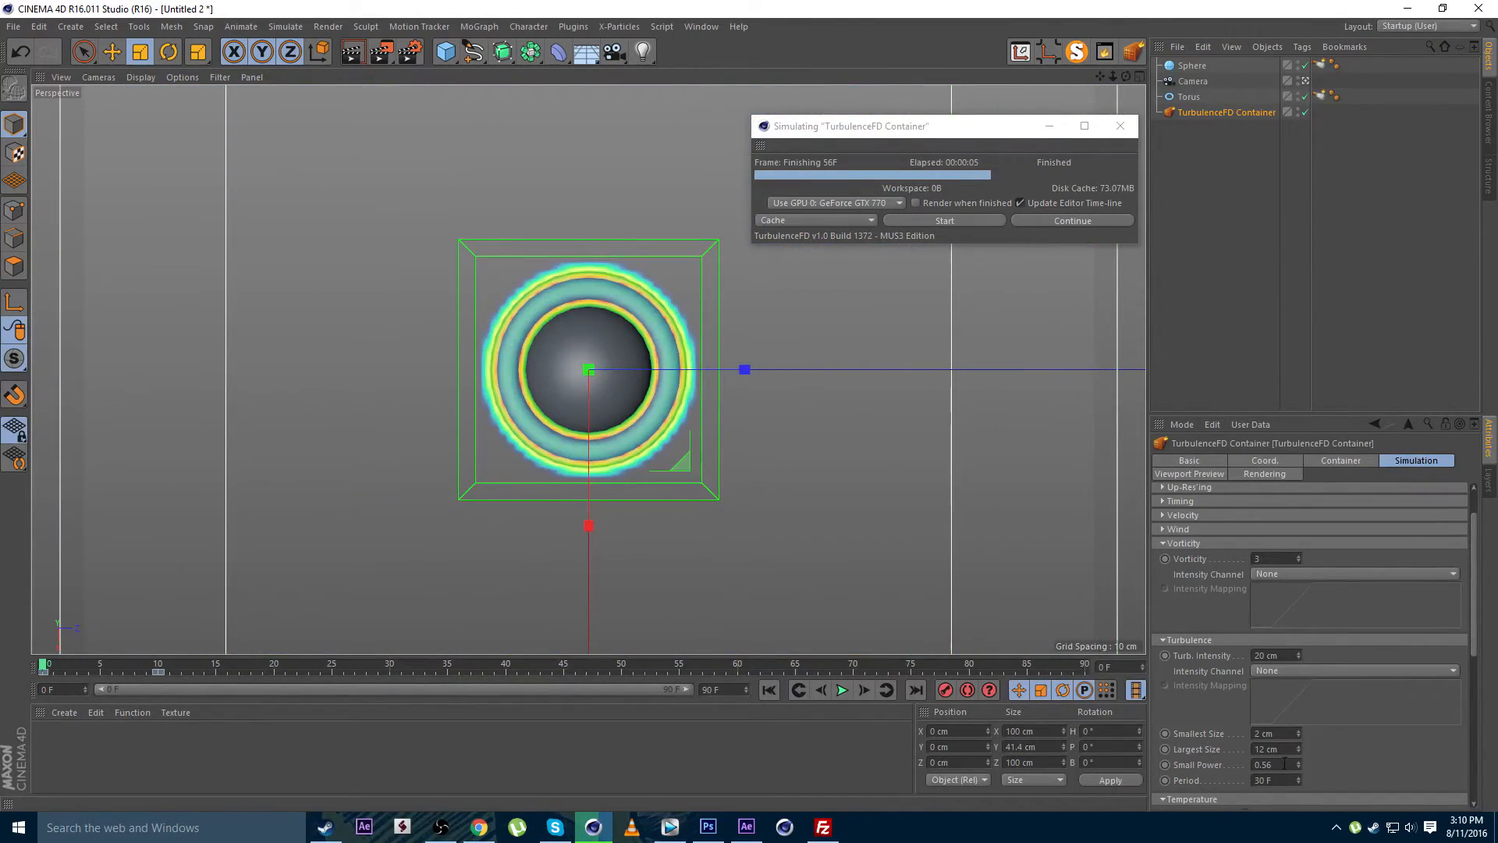
# Lower the container's fuel expansion at frame 0 to 10
pyautogui.scroll(-5, 1286, 764)
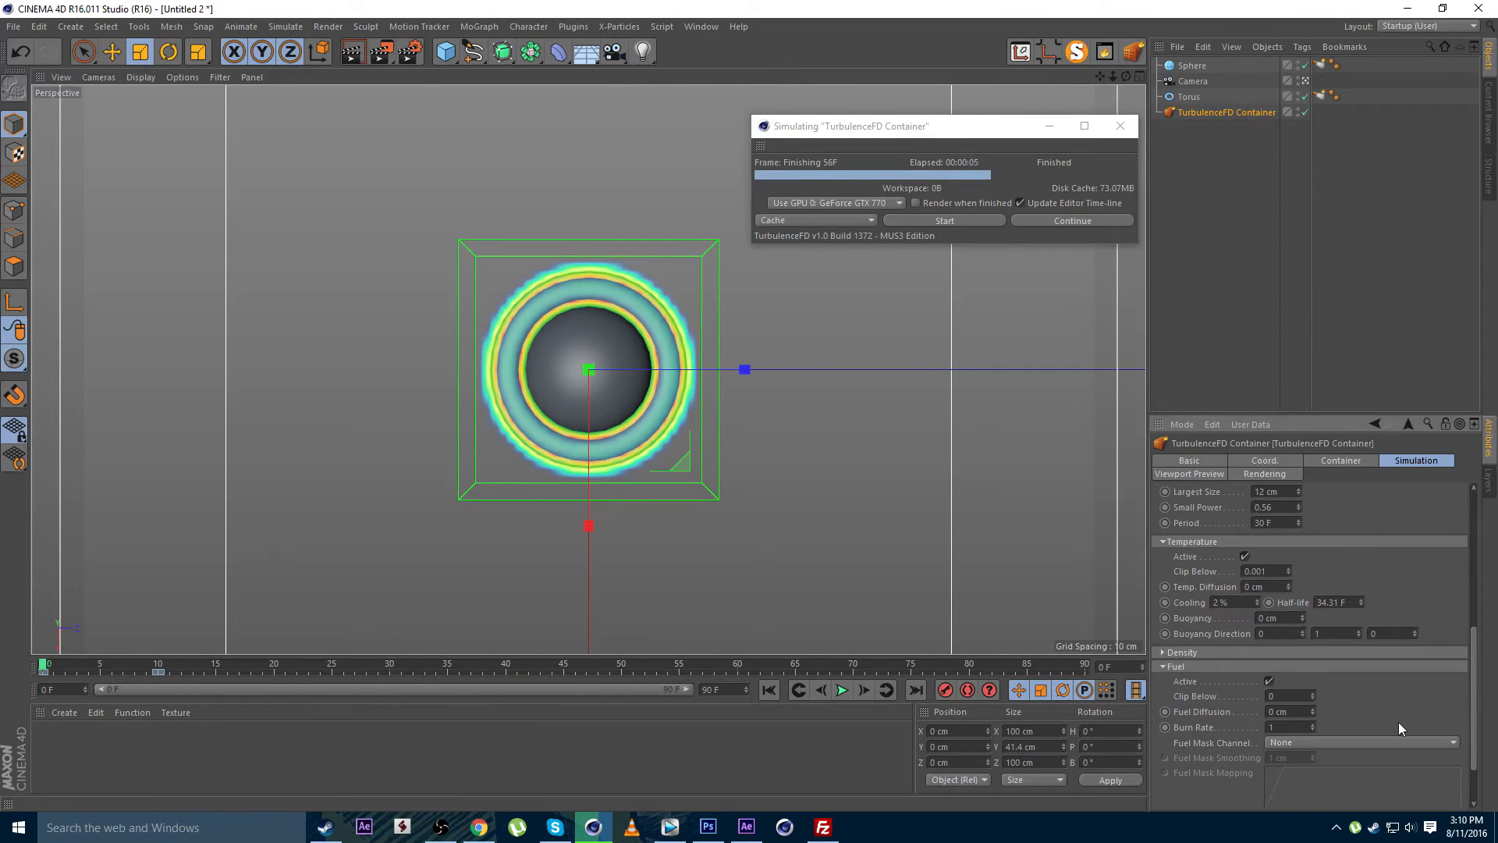
pyautogui.scroll(-2, 1398, 728)
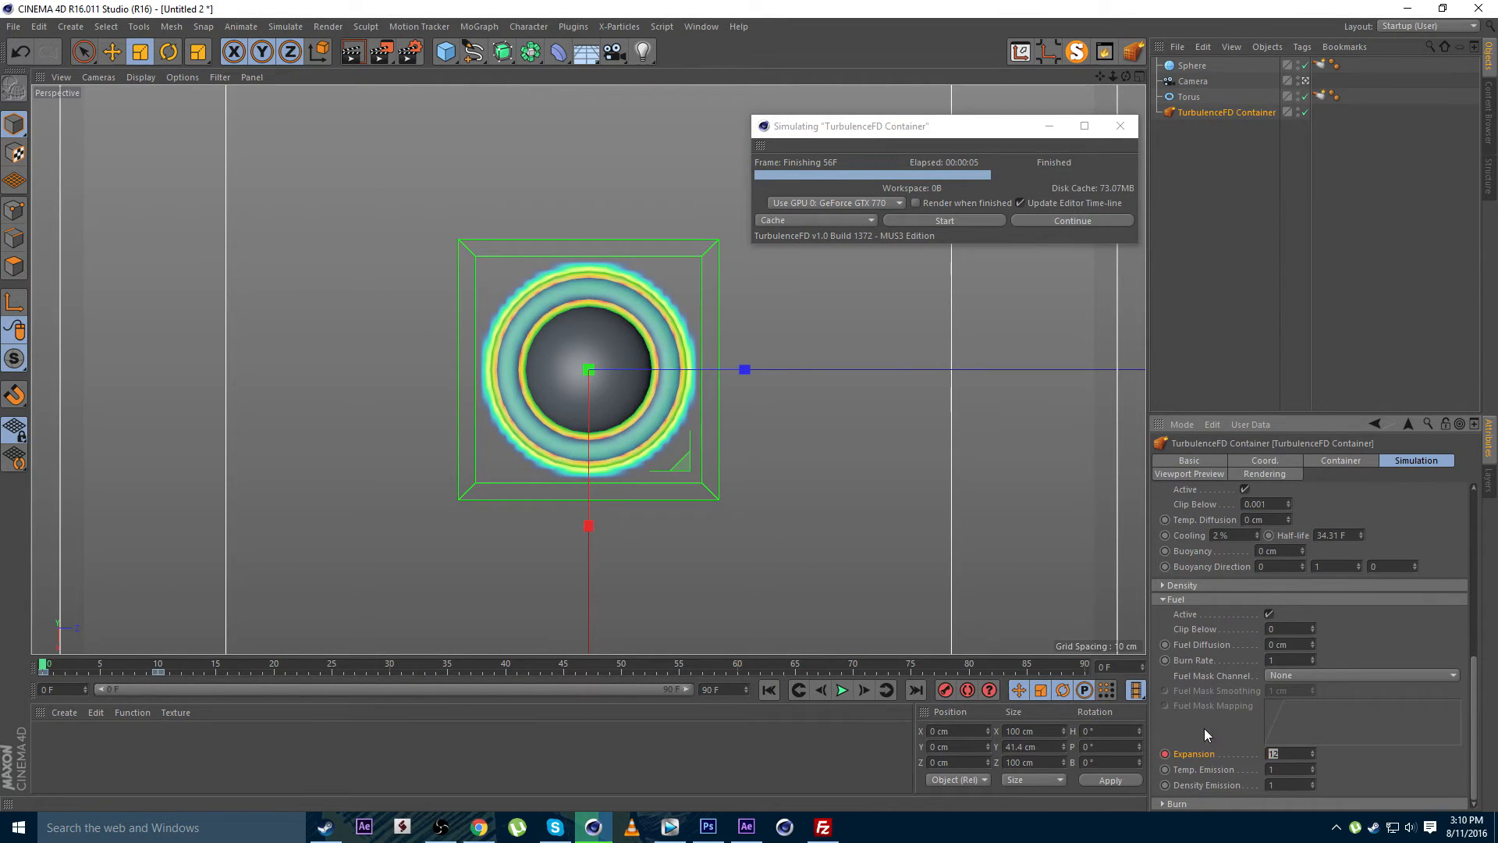
pyautogui.write('10')
pyautogui.scroll(4, 1385, 700)
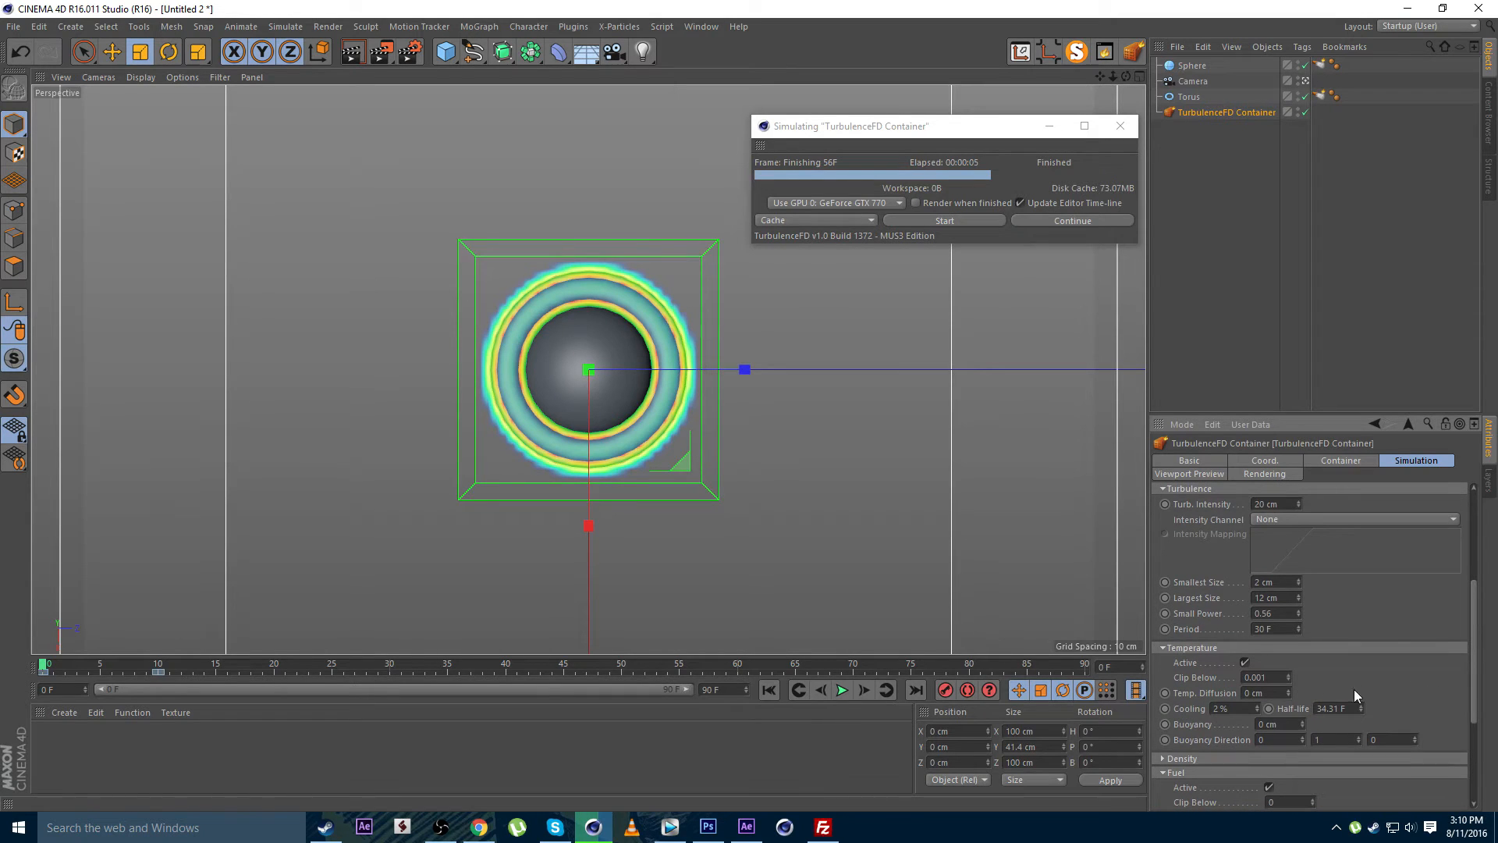
pyautogui.scroll(-4, 1355, 690)
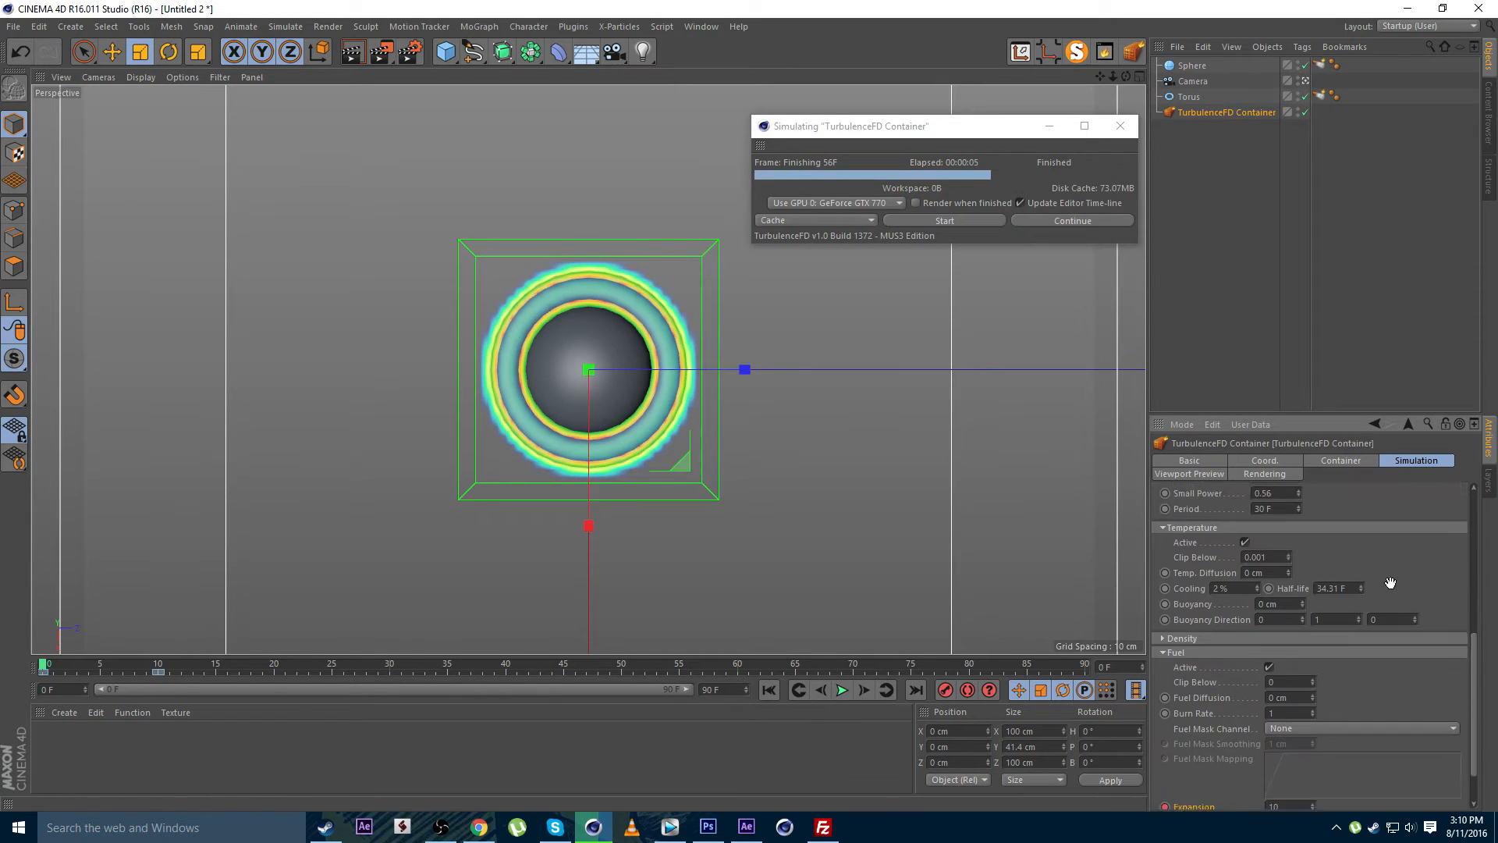
# Keyframe the torus emitter's fuel and temperature values of 1 at frame 0
pyautogui.click(1319, 96)
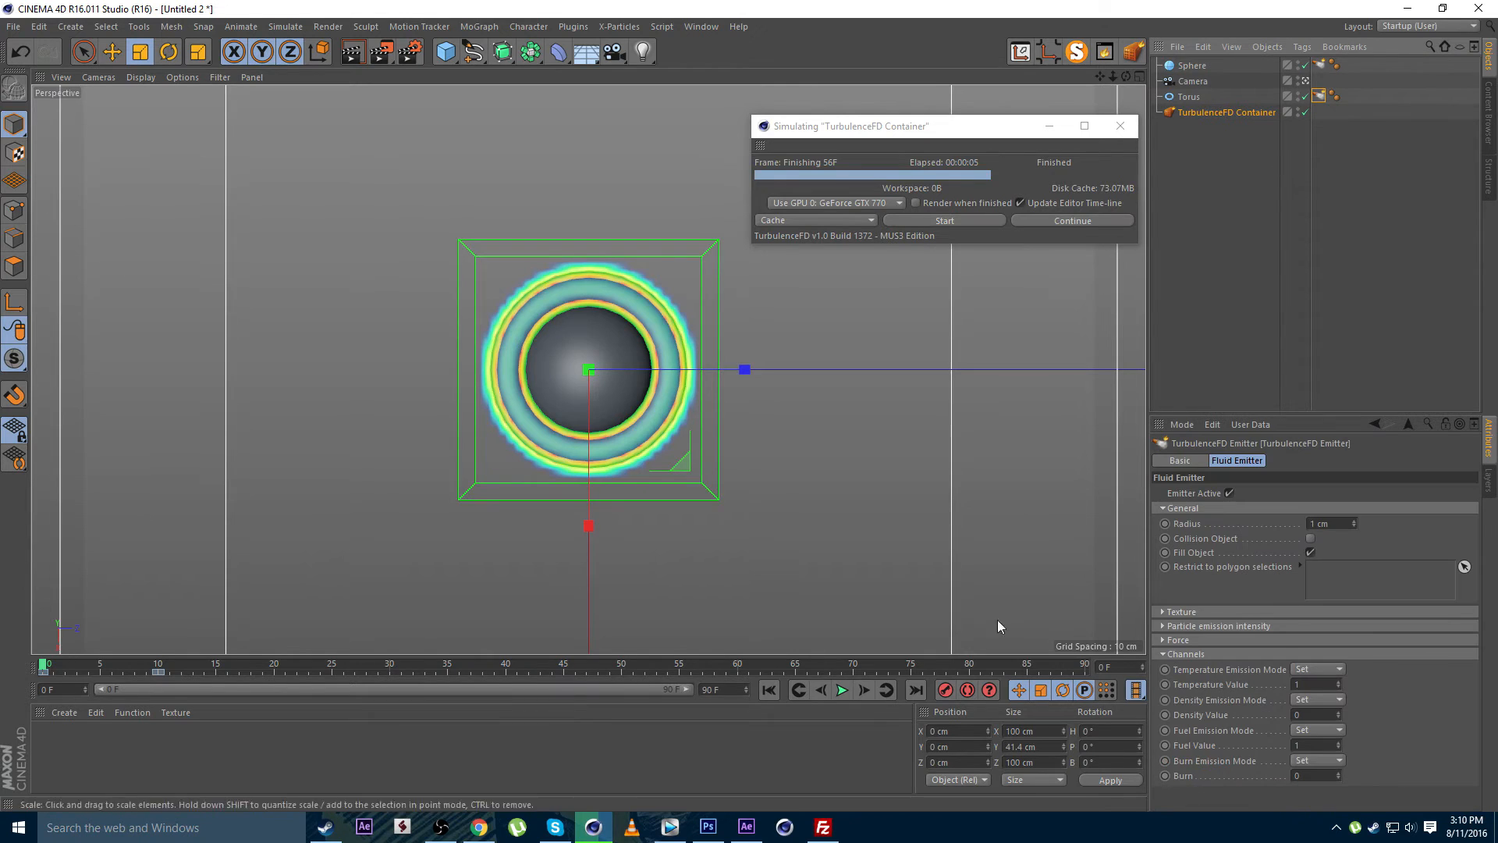
pyautogui.moveTo(45, 666)
pyautogui.mouseDown()
pyautogui.moveTo(78, 665)
pyautogui.moveTo(44, 666)
pyautogui.mouseUp()
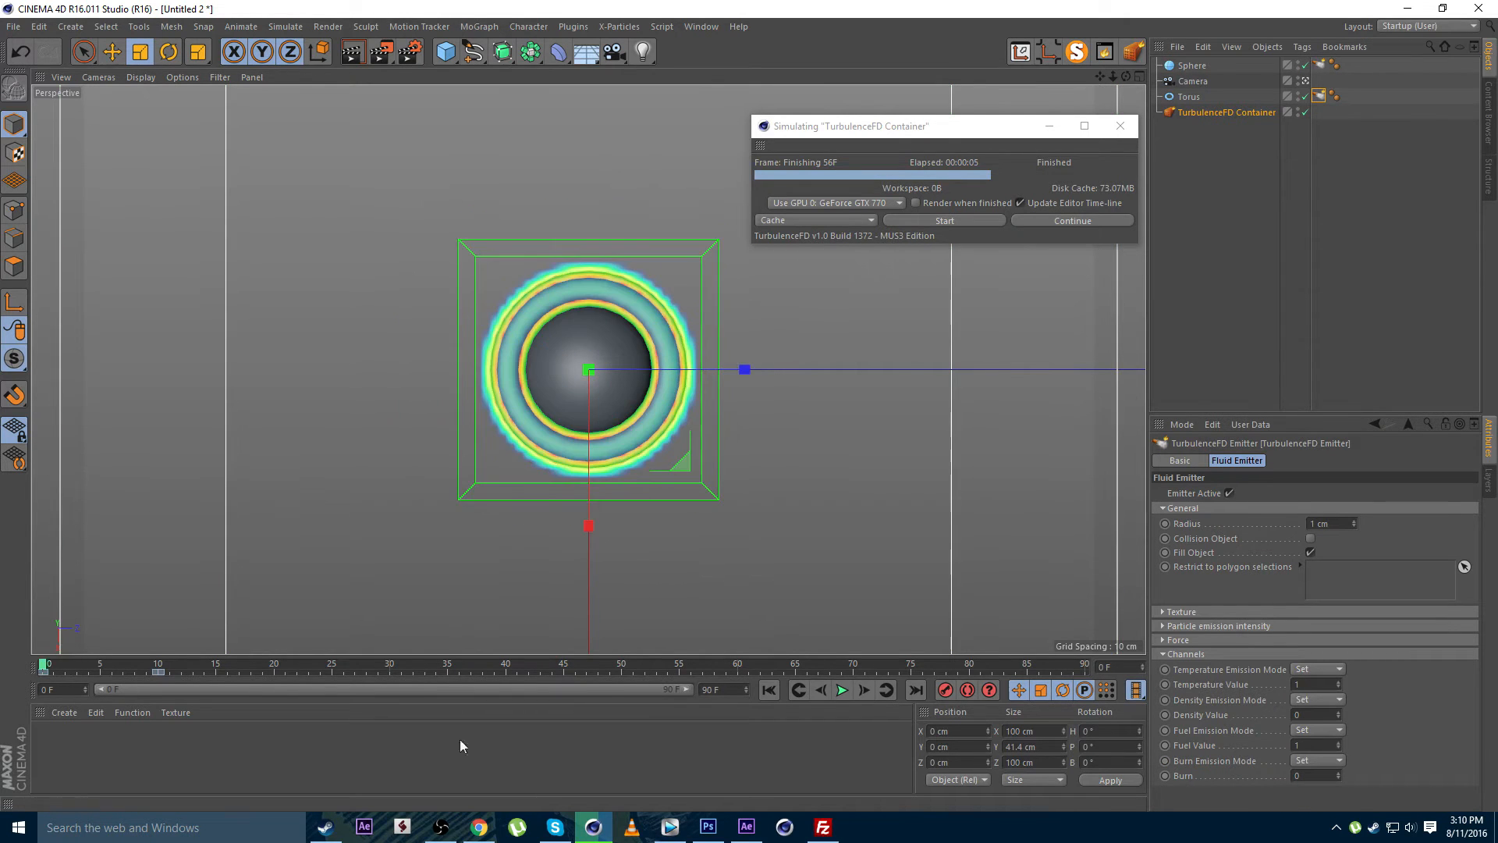
pyautogui.keyDown('ctrl'); pyautogui.click(1165, 745); pyautogui.keyUp('ctrl')
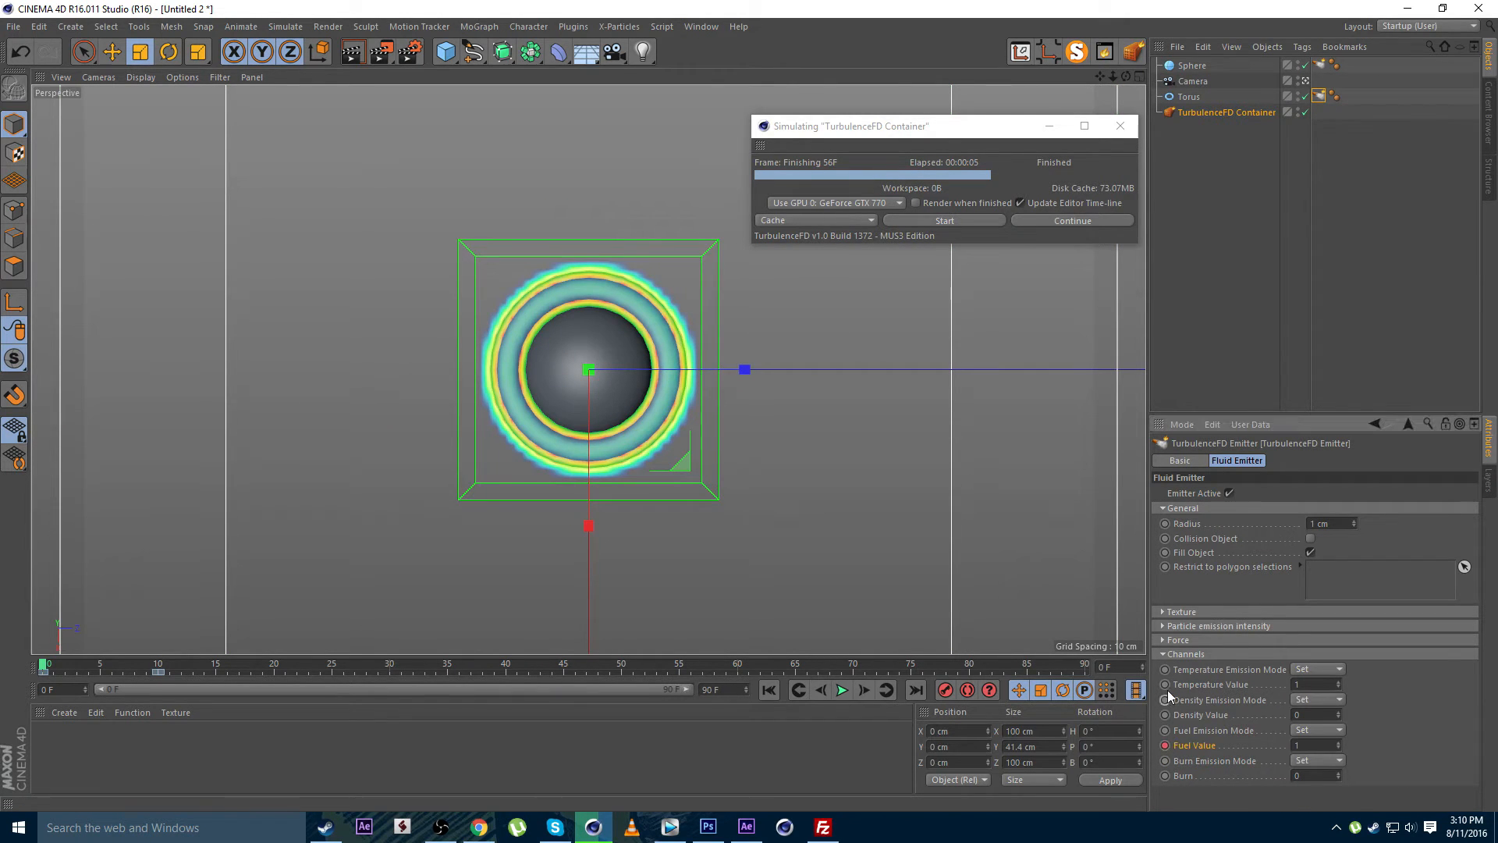
pyautogui.keyDown('ctrl'); pyautogui.click(1165, 684); pyautogui.keyUp('ctrl')
# Clear the torus emitter's temperature and fuel values at frame 10 and keyframe both there
pyautogui.click(156, 668)
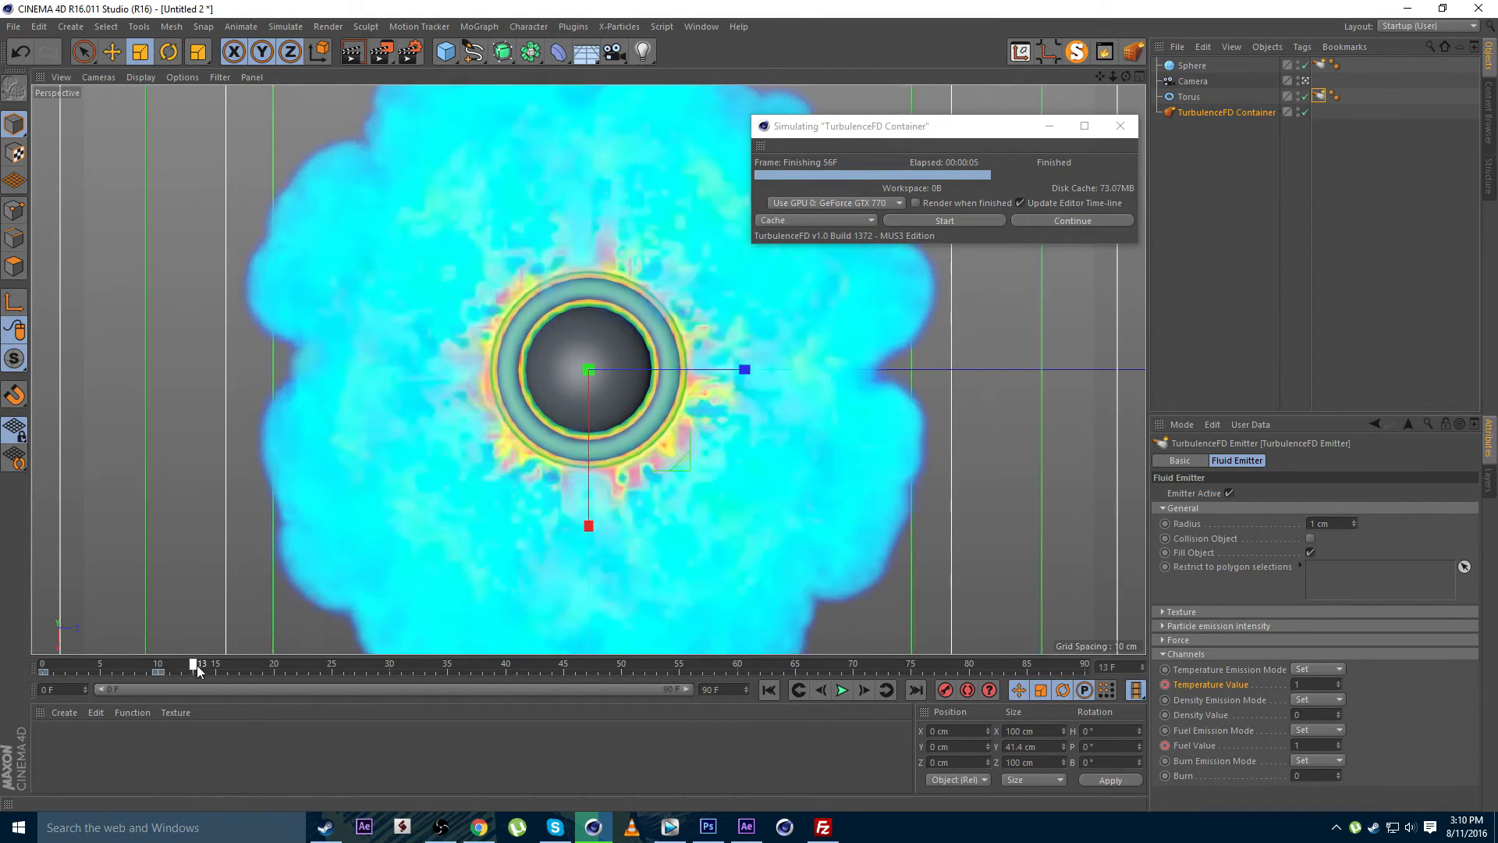
pyautogui.click(1299, 686)
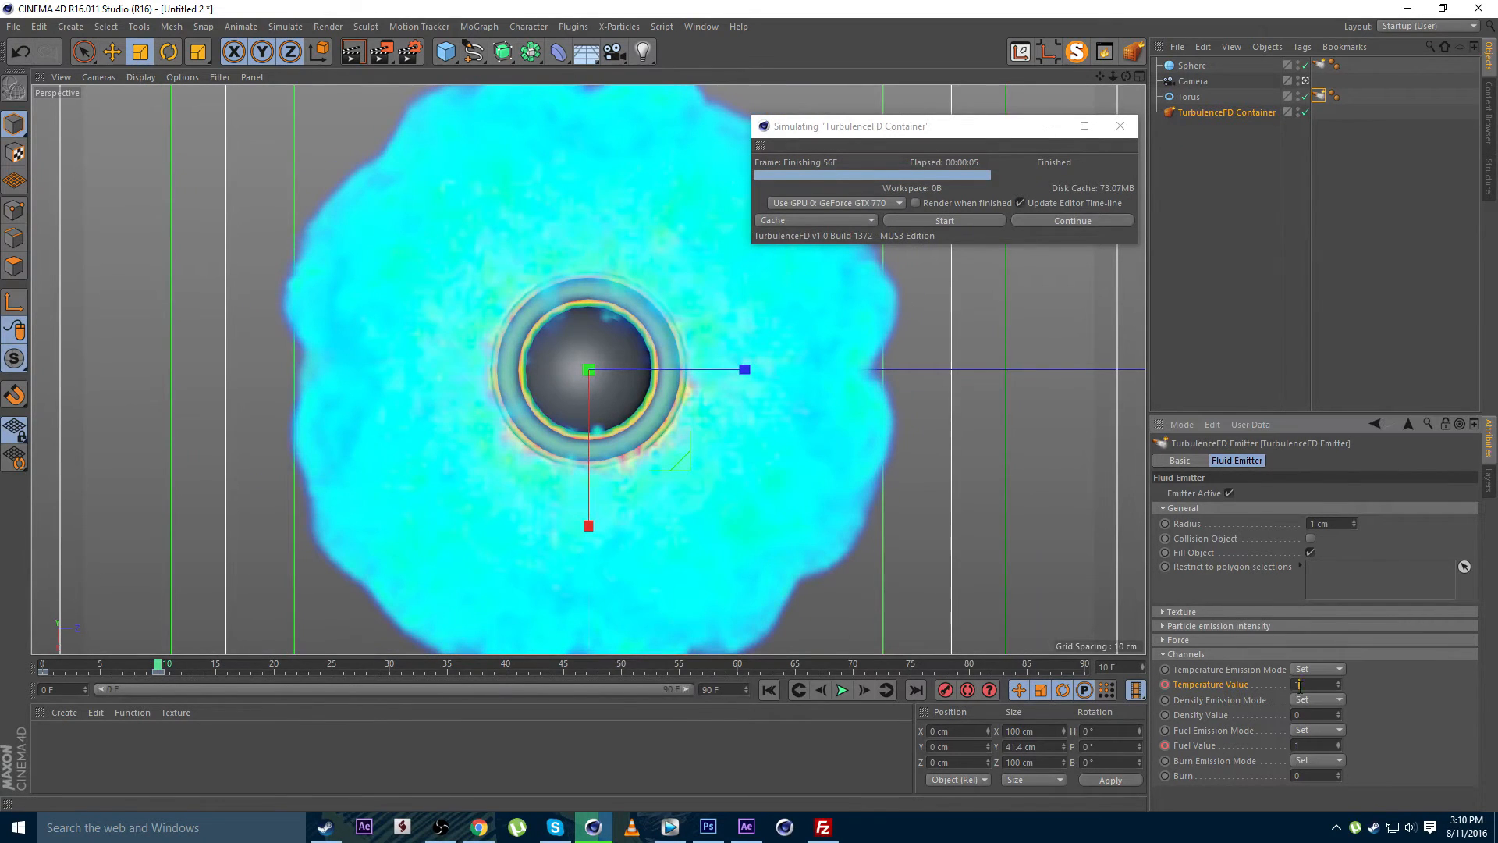
pyautogui.click(1307, 745)
pyautogui.press('BackSpace')
pyautogui.keyDown('ctrl'); pyautogui.click(1165, 746); pyautogui.keyUp('ctrl')
pyautogui.keyDown('ctrl'); pyautogui.click(1165, 684); pyautogui.keyUp('ctrl')
# Refine the TurbulenceFD container's resolution by setting its voxel size to 0.7 cm
pyautogui.click(1227, 112)
pyautogui.click(1342, 461)
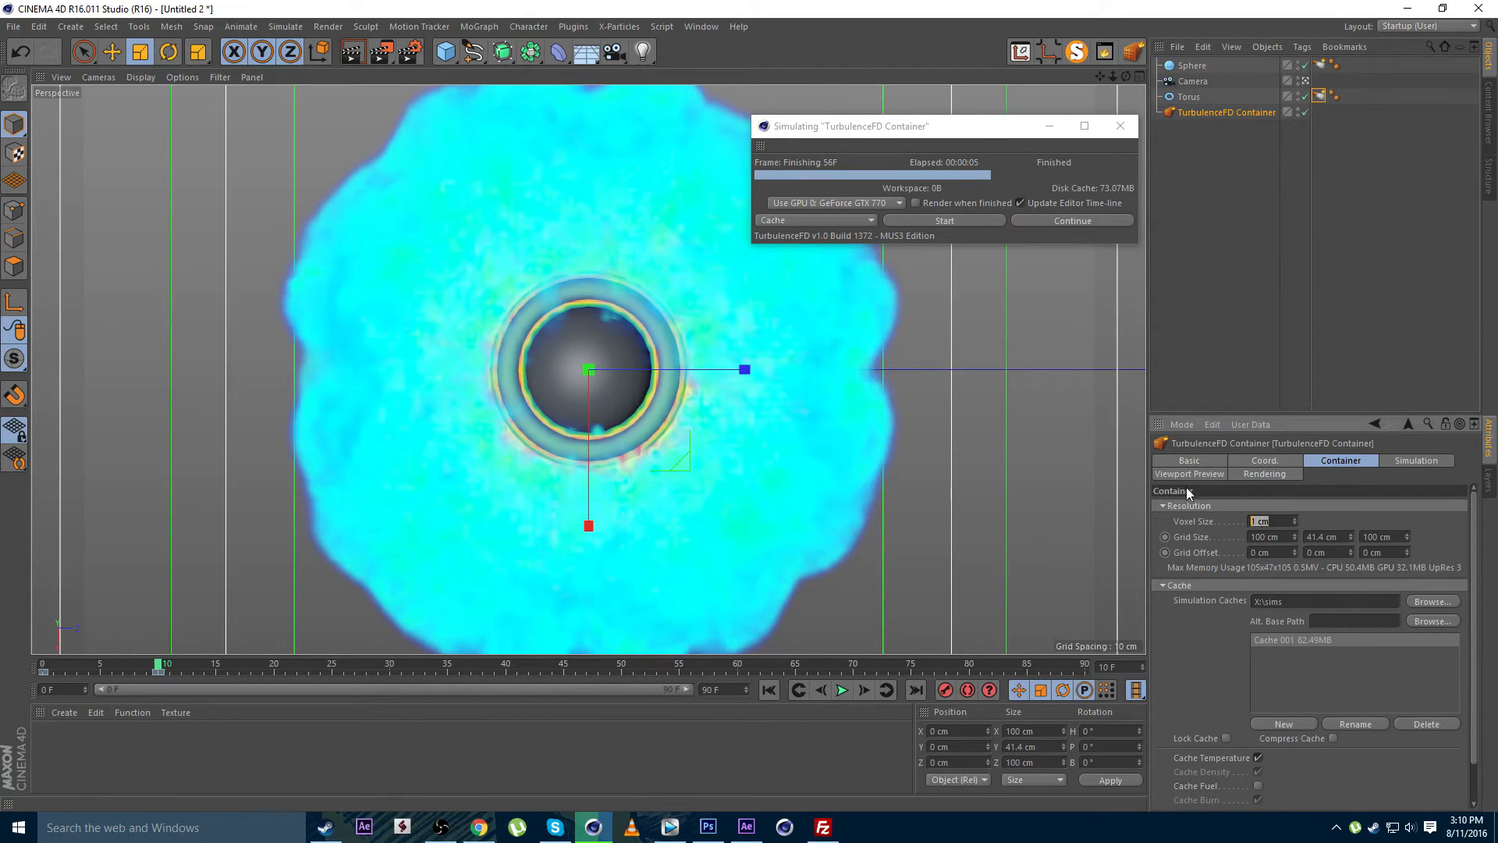
pyautogui.write('.7')
pyautogui.press('Return')
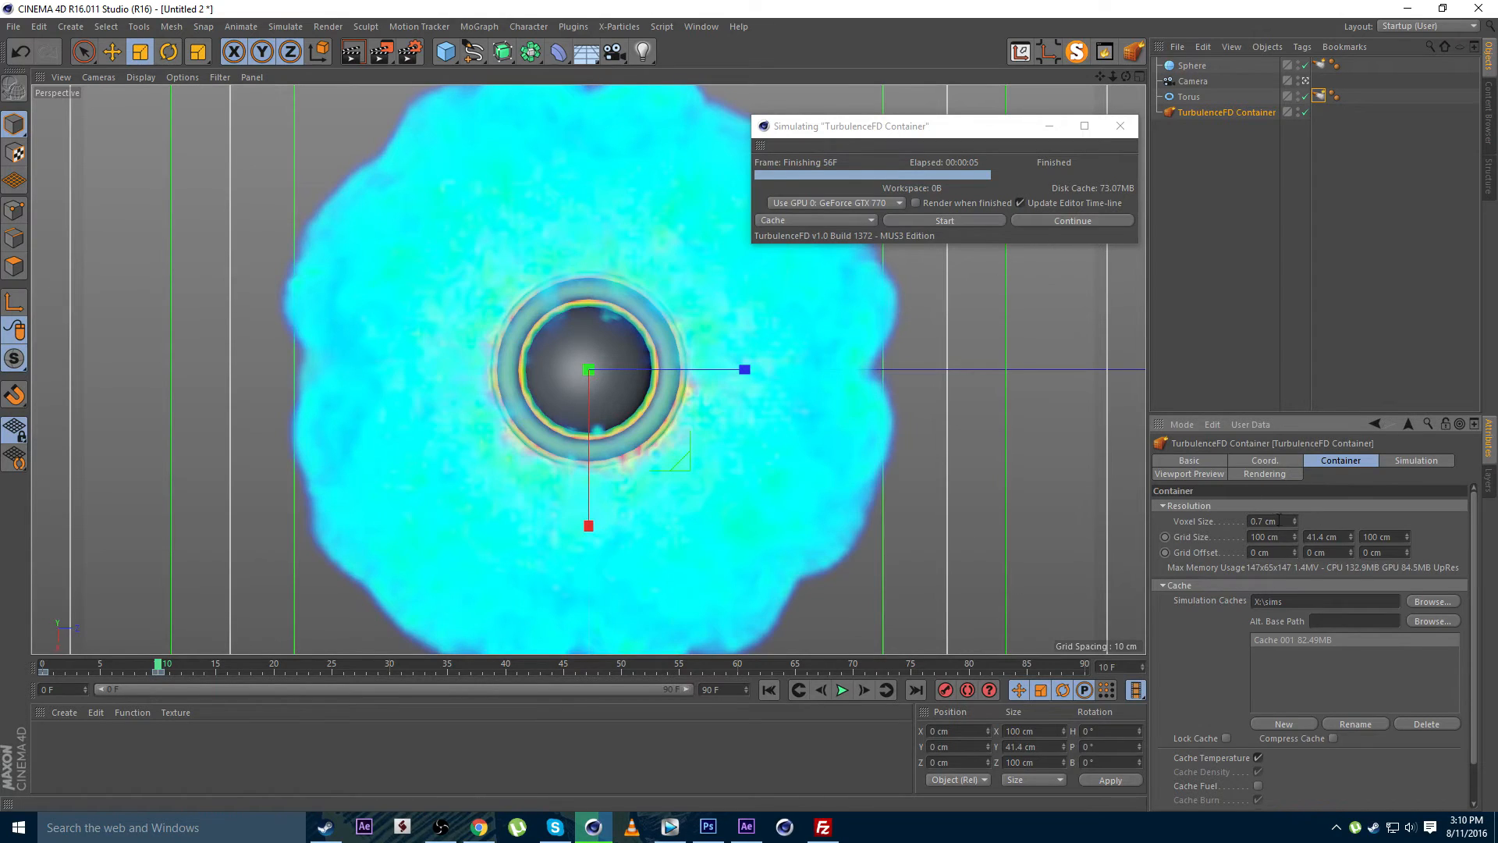
# Simulate the container into a new cache and stop the run at about frame 47
pyautogui.moveTo(1282, 521); pyautogui.dragTo(1210, 526)
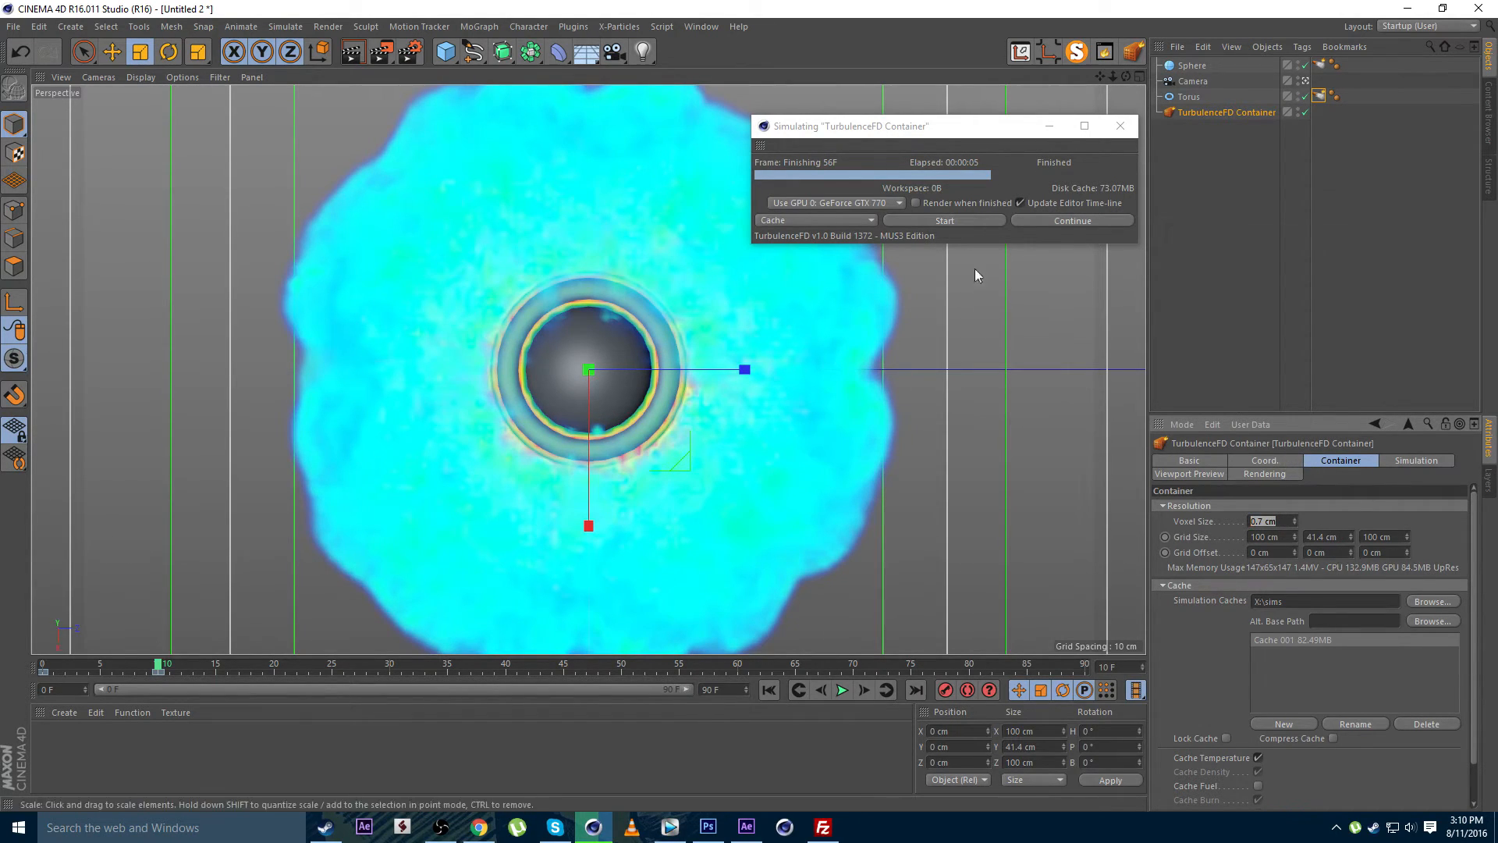
pyautogui.click(932, 221)
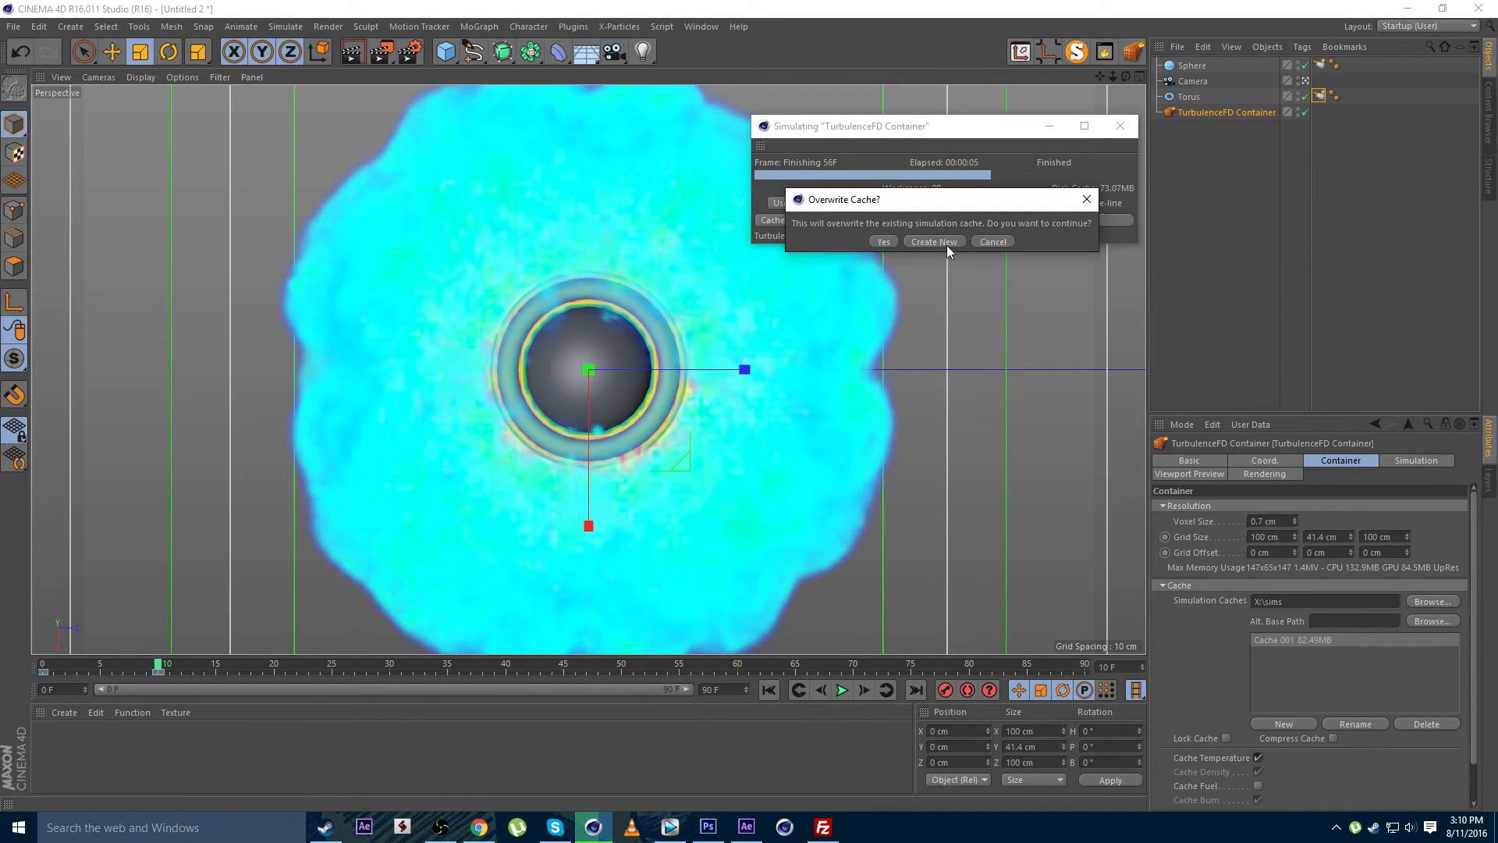
pyautogui.click(935, 242)
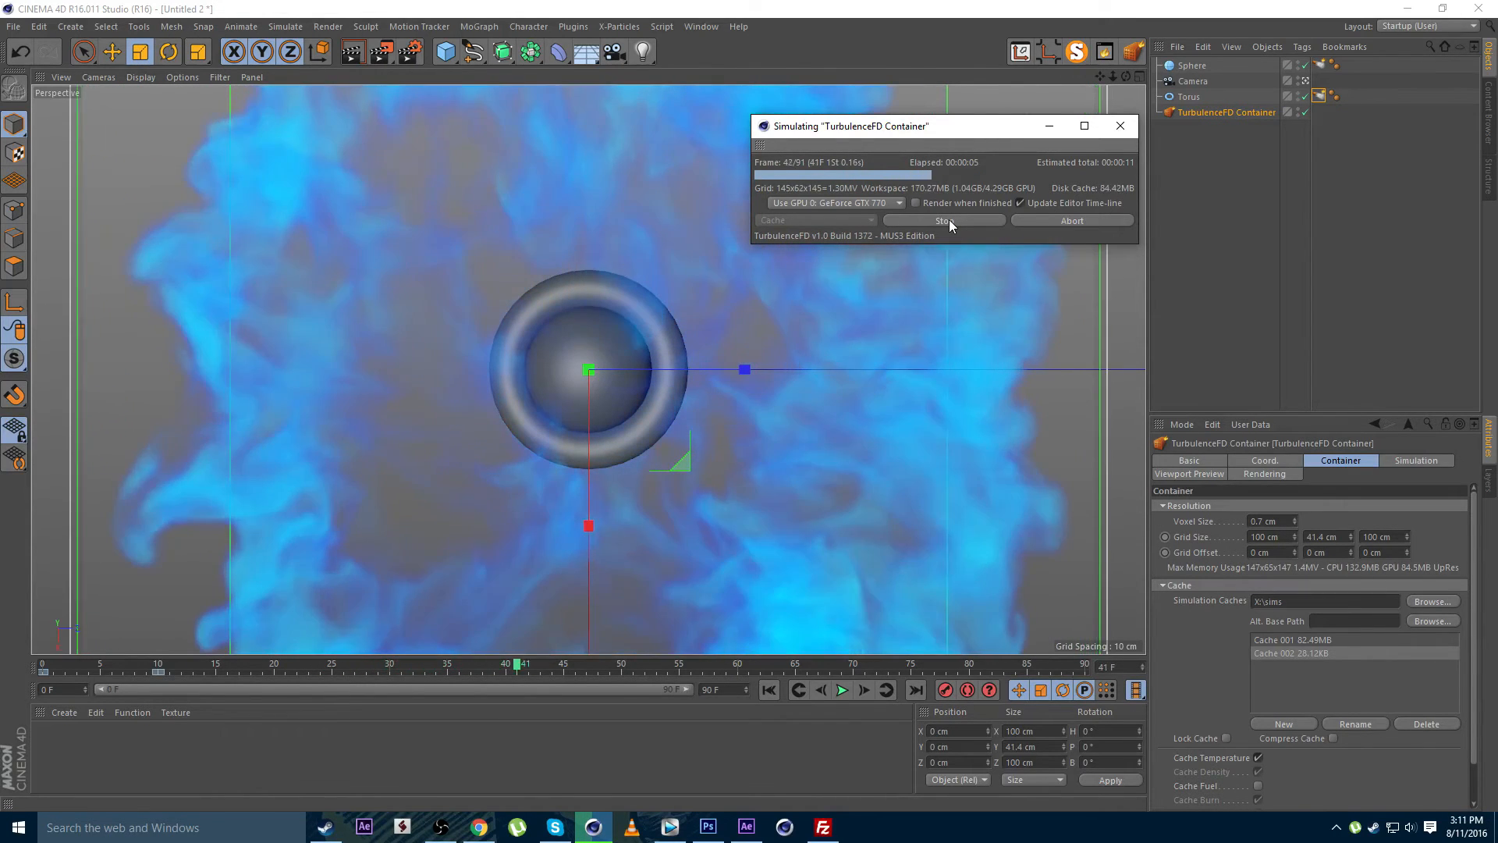
pyautogui.click(949, 222)
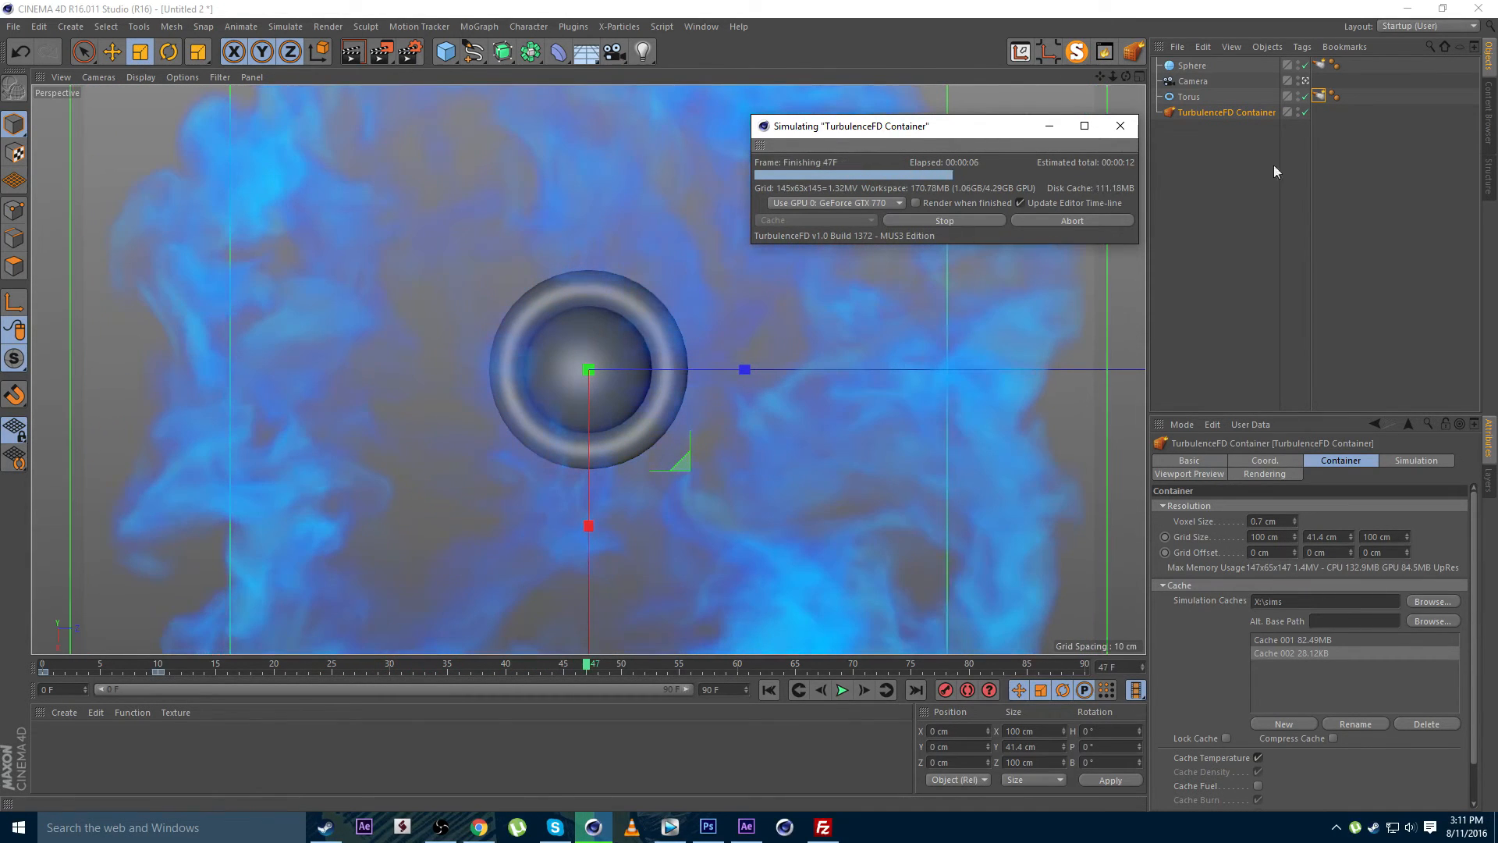
# Hide the torus and the sphere in the viewport and clear the selection
pyautogui.click(1299, 93)
pyautogui.click(1299, 64)
pyautogui.click(1239, 190)
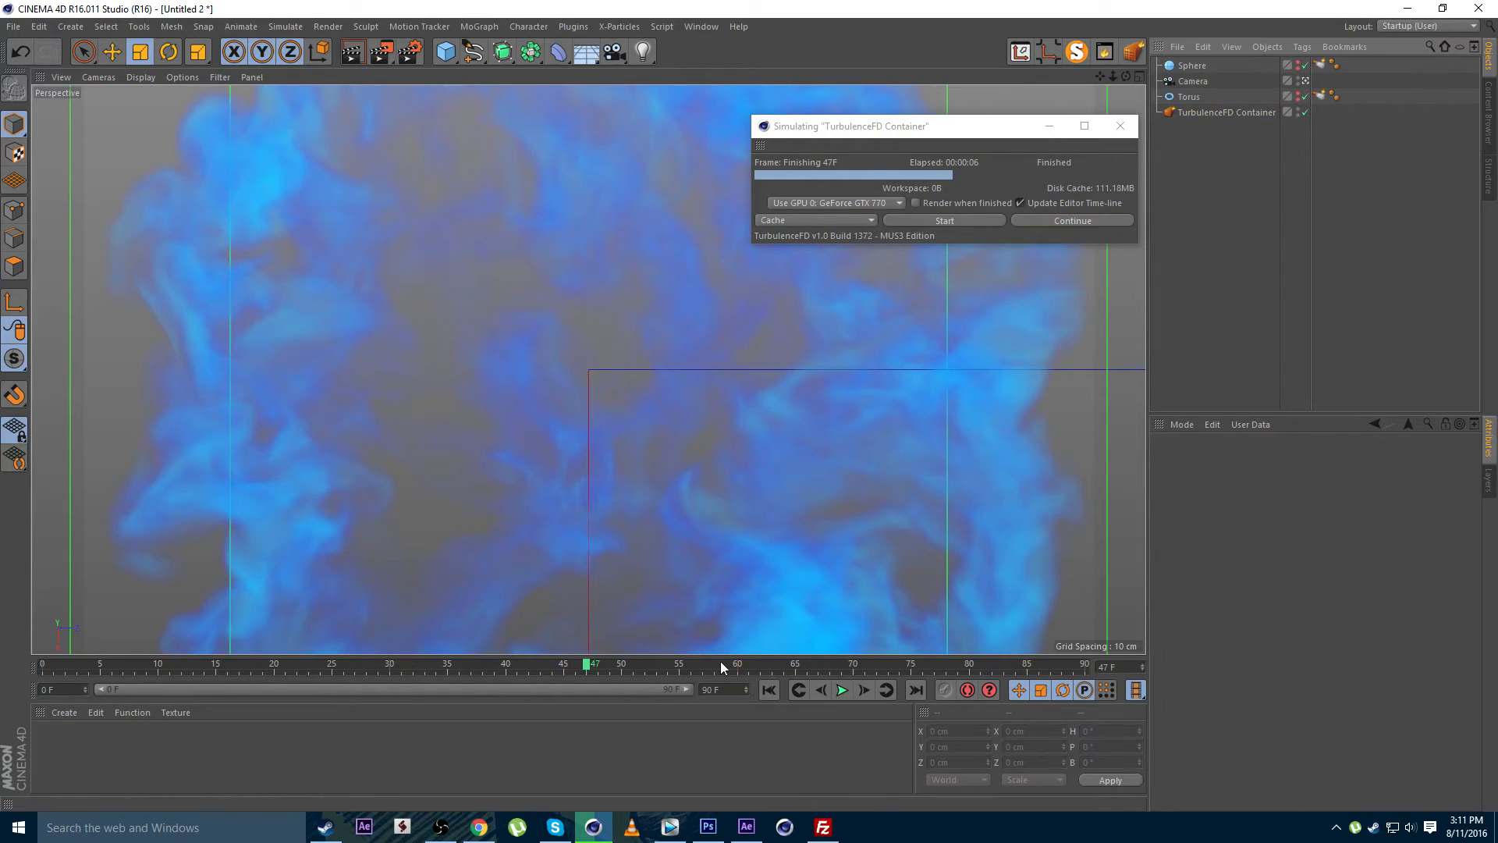
# Play the cached fire ring from frame 0 with the torus and sphere hidden, then stop playback
pyautogui.click(768, 690)
pyautogui.click(842, 690)
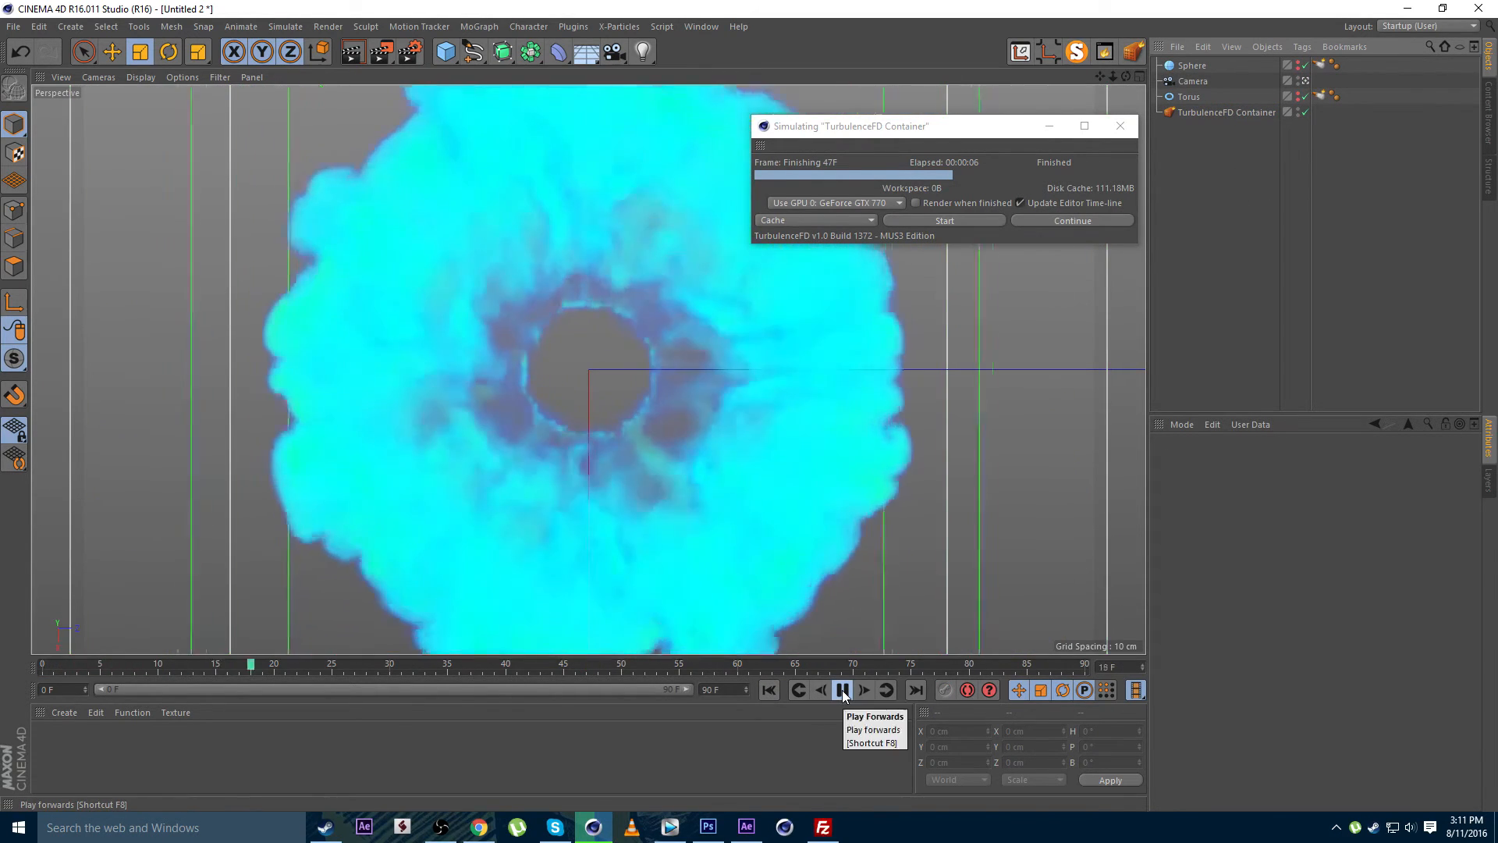
pyautogui.click(765, 690)
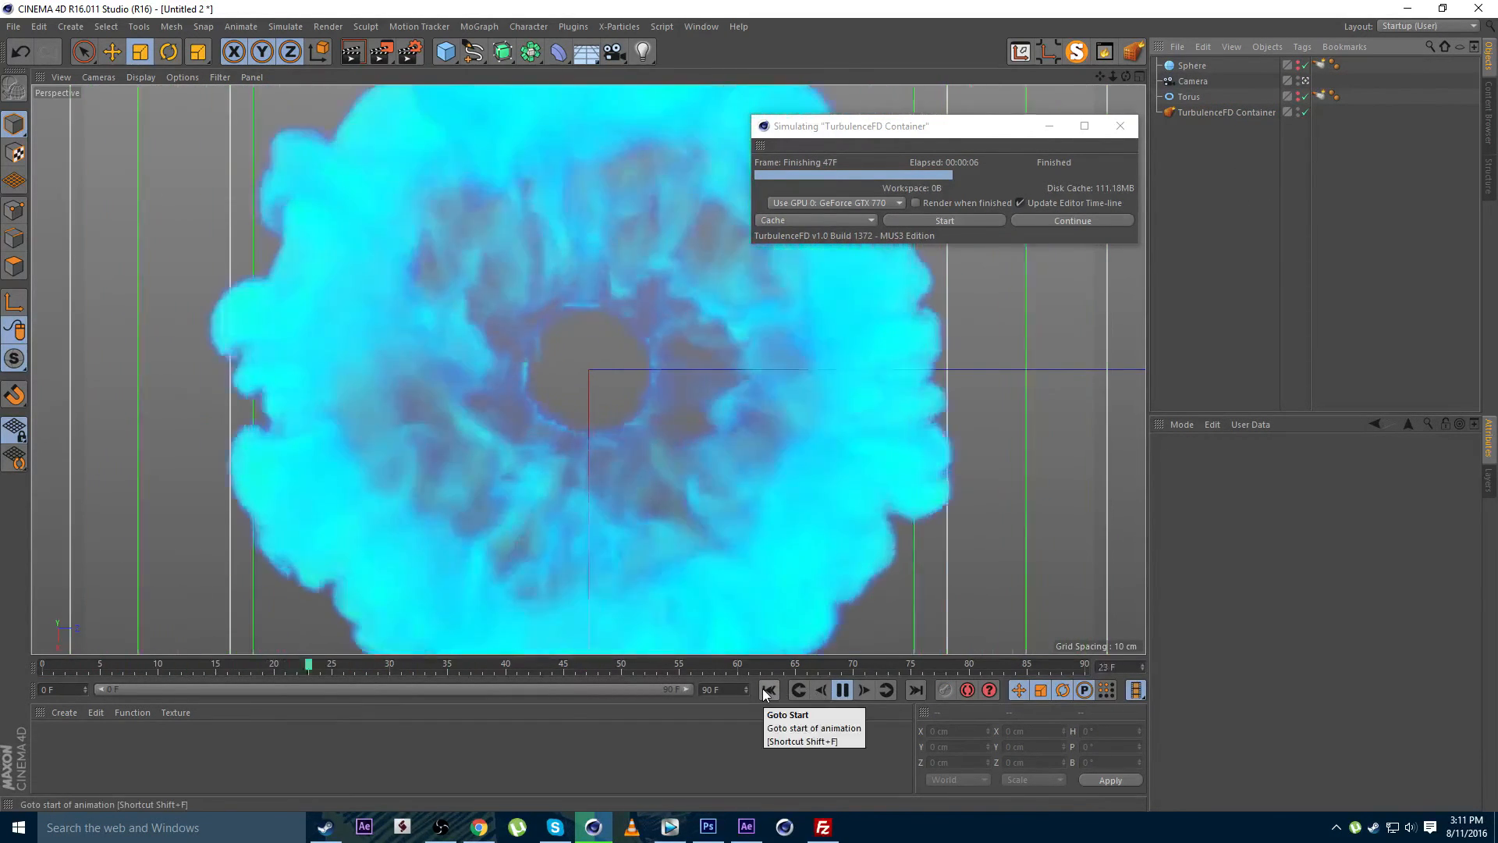
pyautogui.click(842, 690)
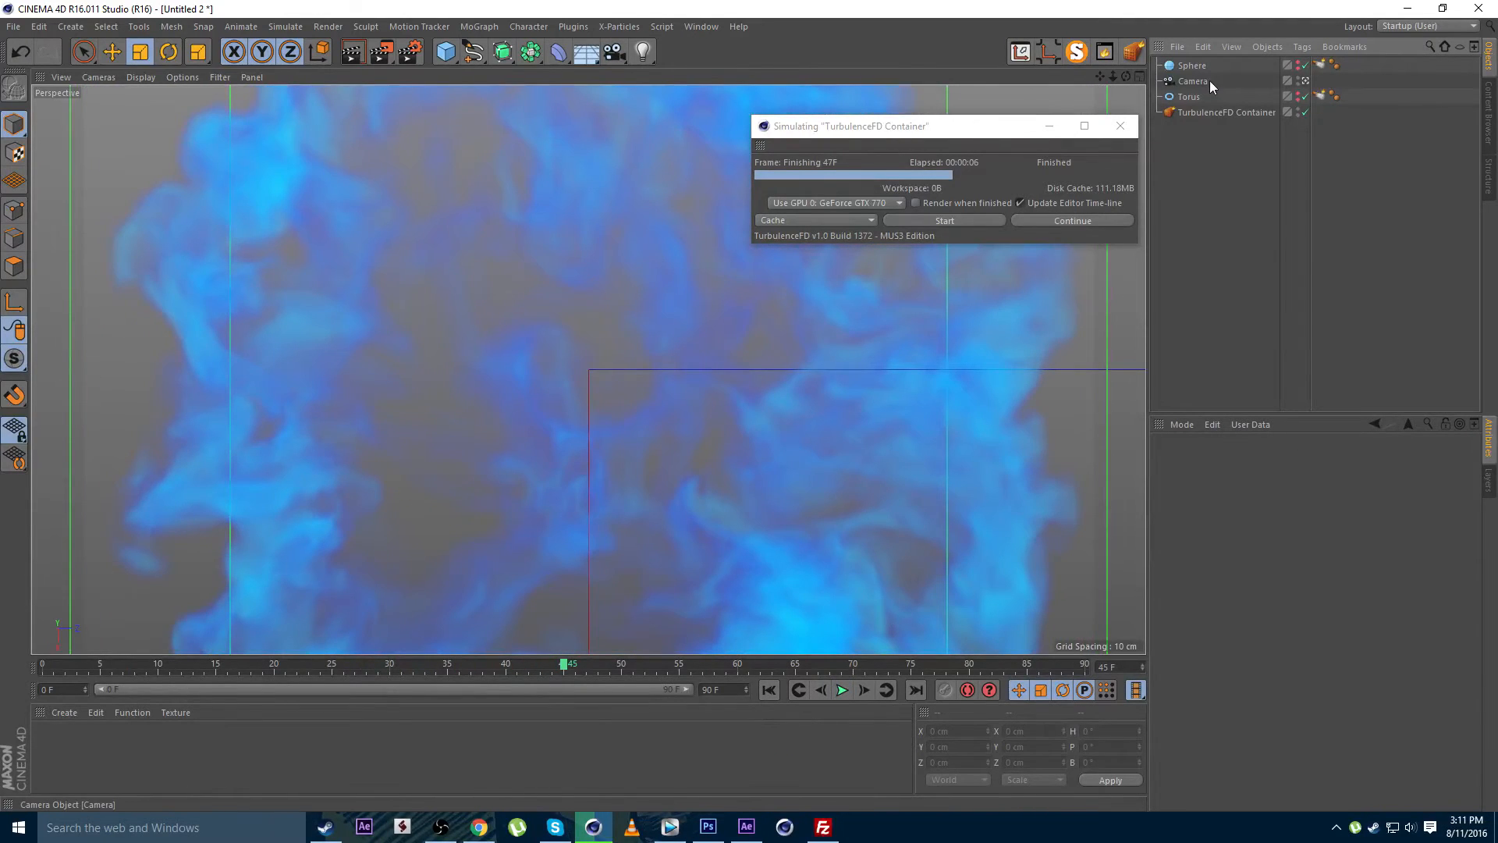
# Set the TurbulenceFD container's fuel expansion to 8 at frame 0 and keyframe it
pyautogui.click(1198, 112)
pyautogui.click(40, 668)
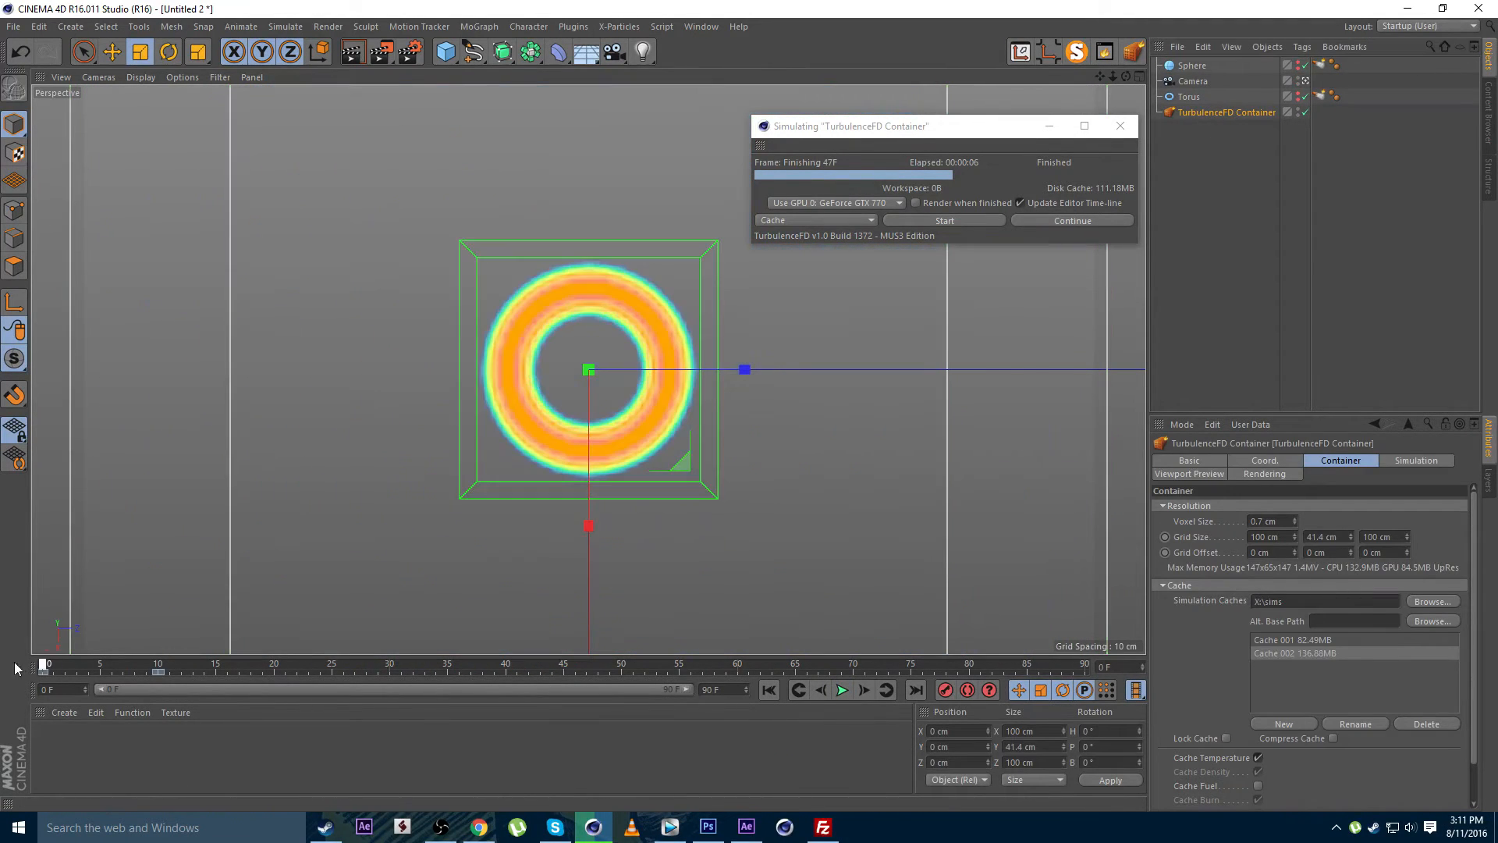
pyautogui.click(1402, 464)
pyautogui.scroll(-10, 1302, 749)
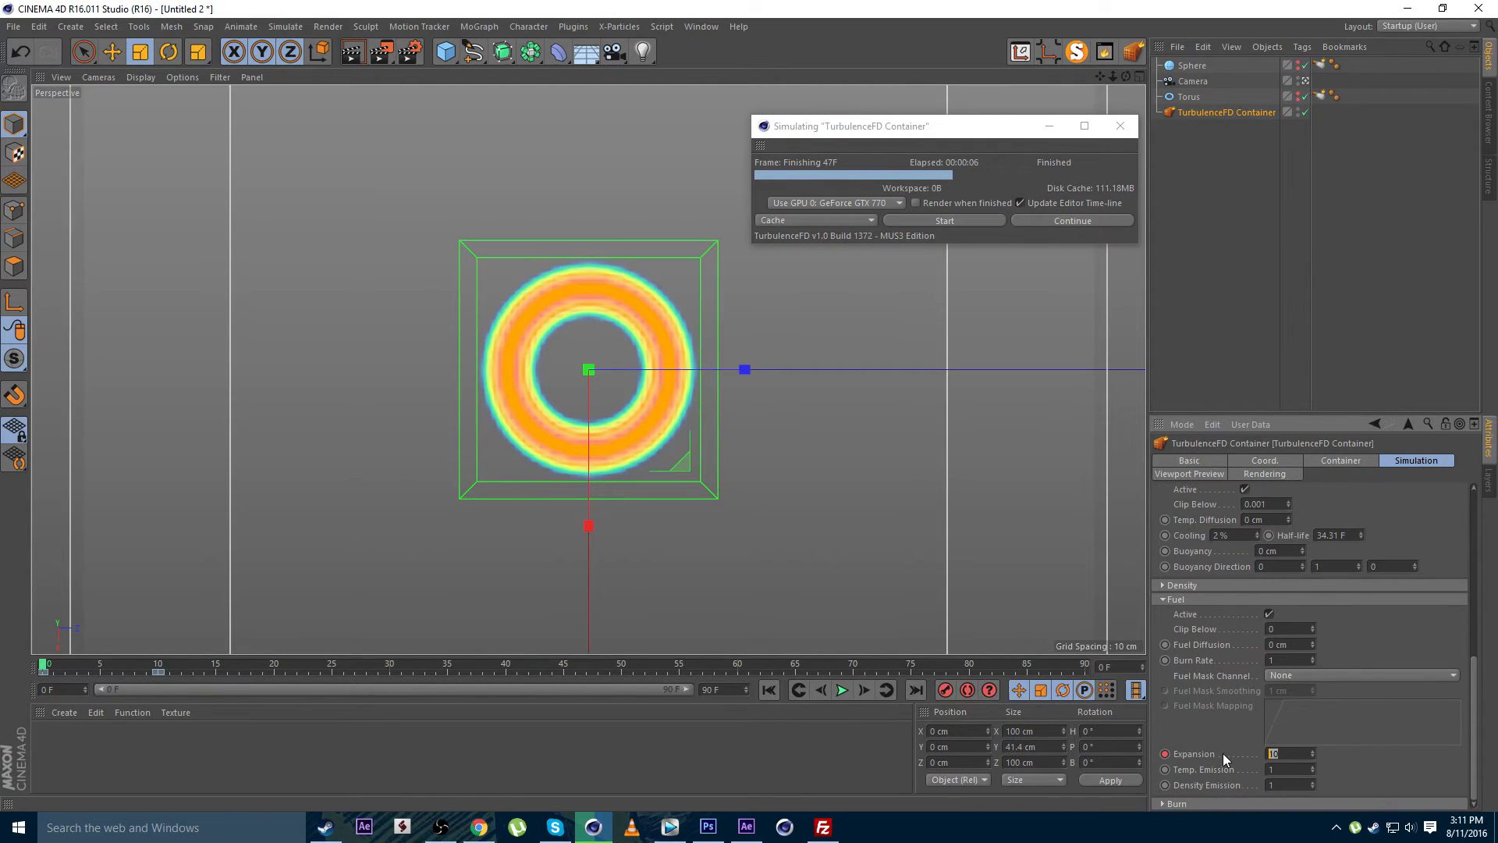
pyautogui.write('8')
# Keyframe the container's simulation time scale at 250% on frame 0 and 100% on frame 15
pyautogui.scroll(6, 1351, 643)
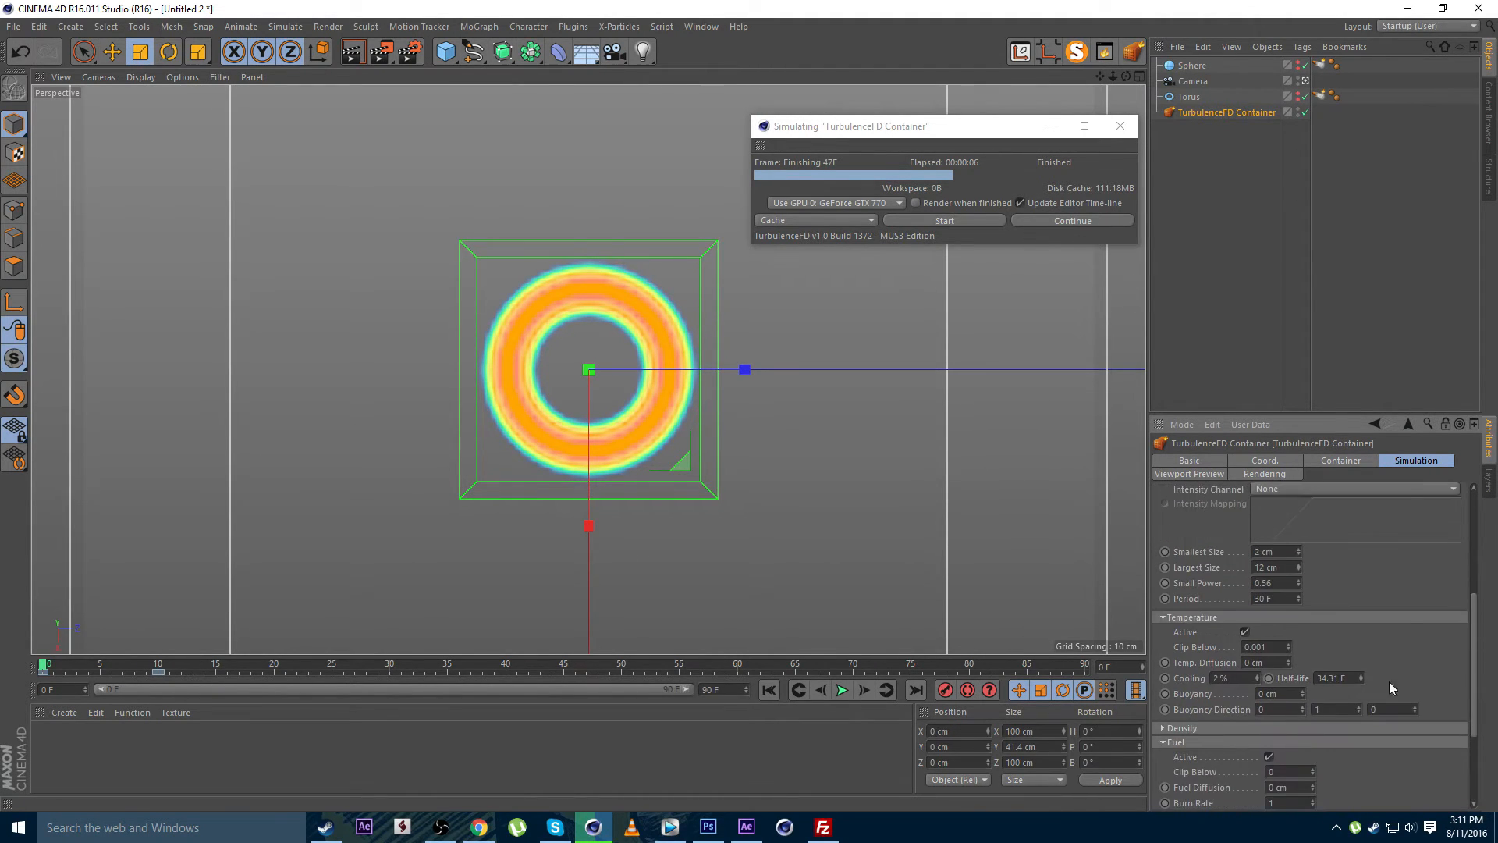
pyautogui.click(1186, 511)
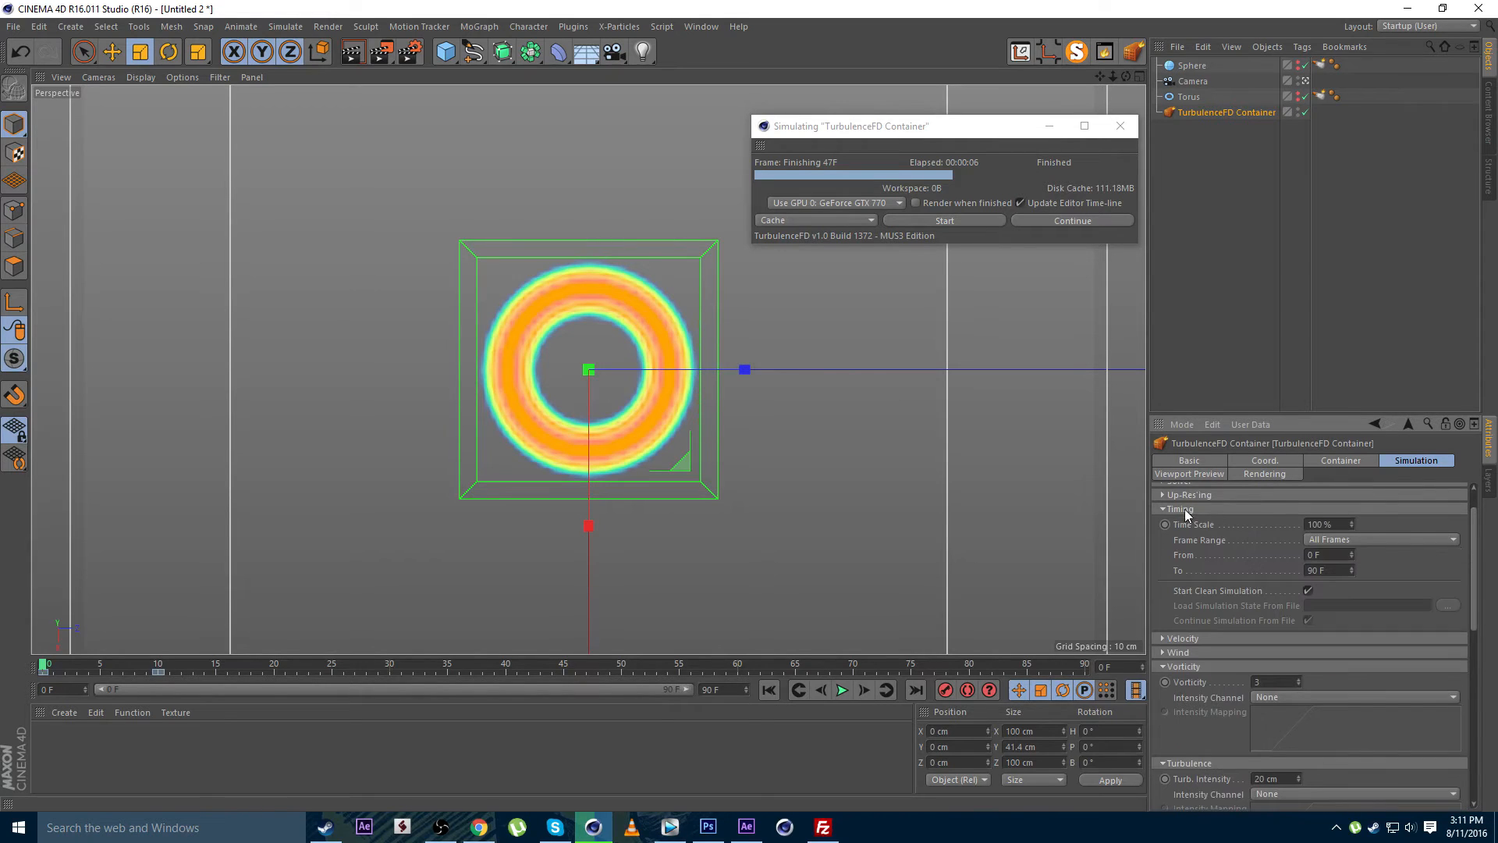
pyautogui.click(1336, 524)
pyautogui.write('250')
pyautogui.click(216, 663)
pyautogui.click(1341, 525)
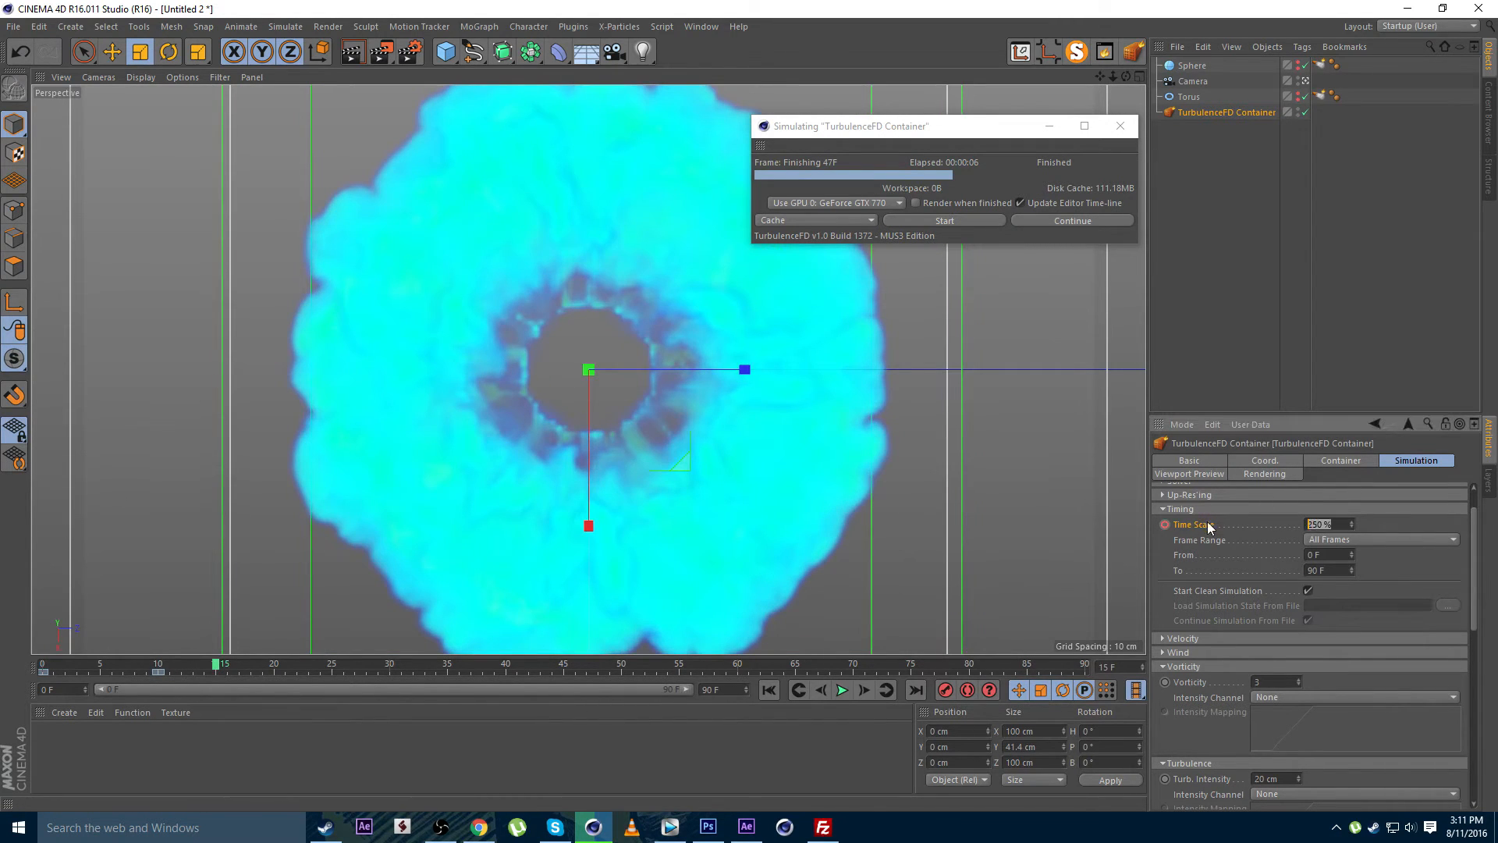
pyautogui.write('100')
pyautogui.press('Return')
# Simulate the container with the animated time scale into a new cache and stop at about frame 40
pyautogui.click(928, 220)
pyautogui.click(927, 237)
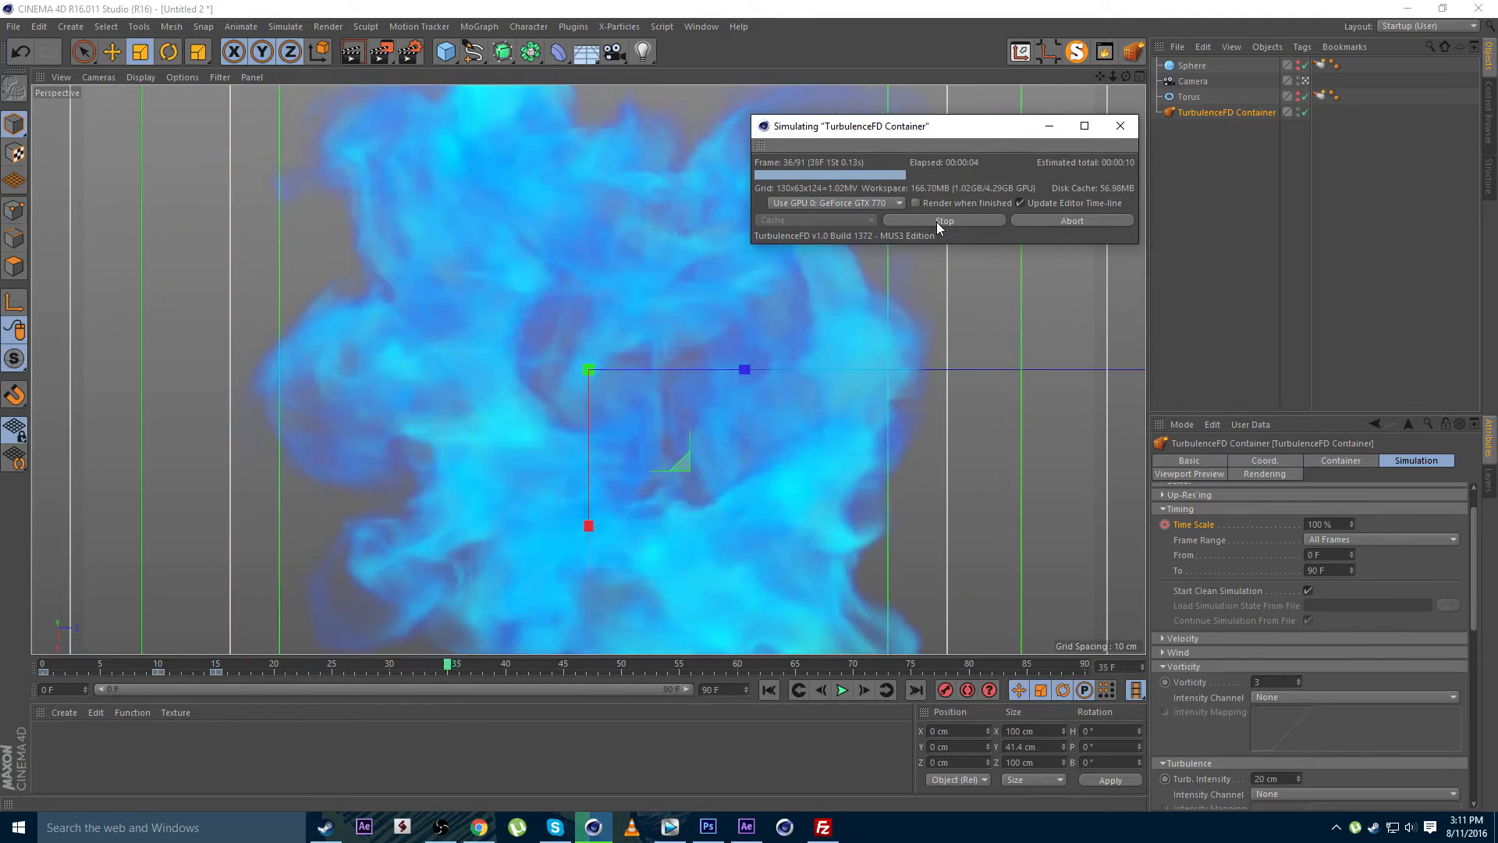
pyautogui.click(939, 222)
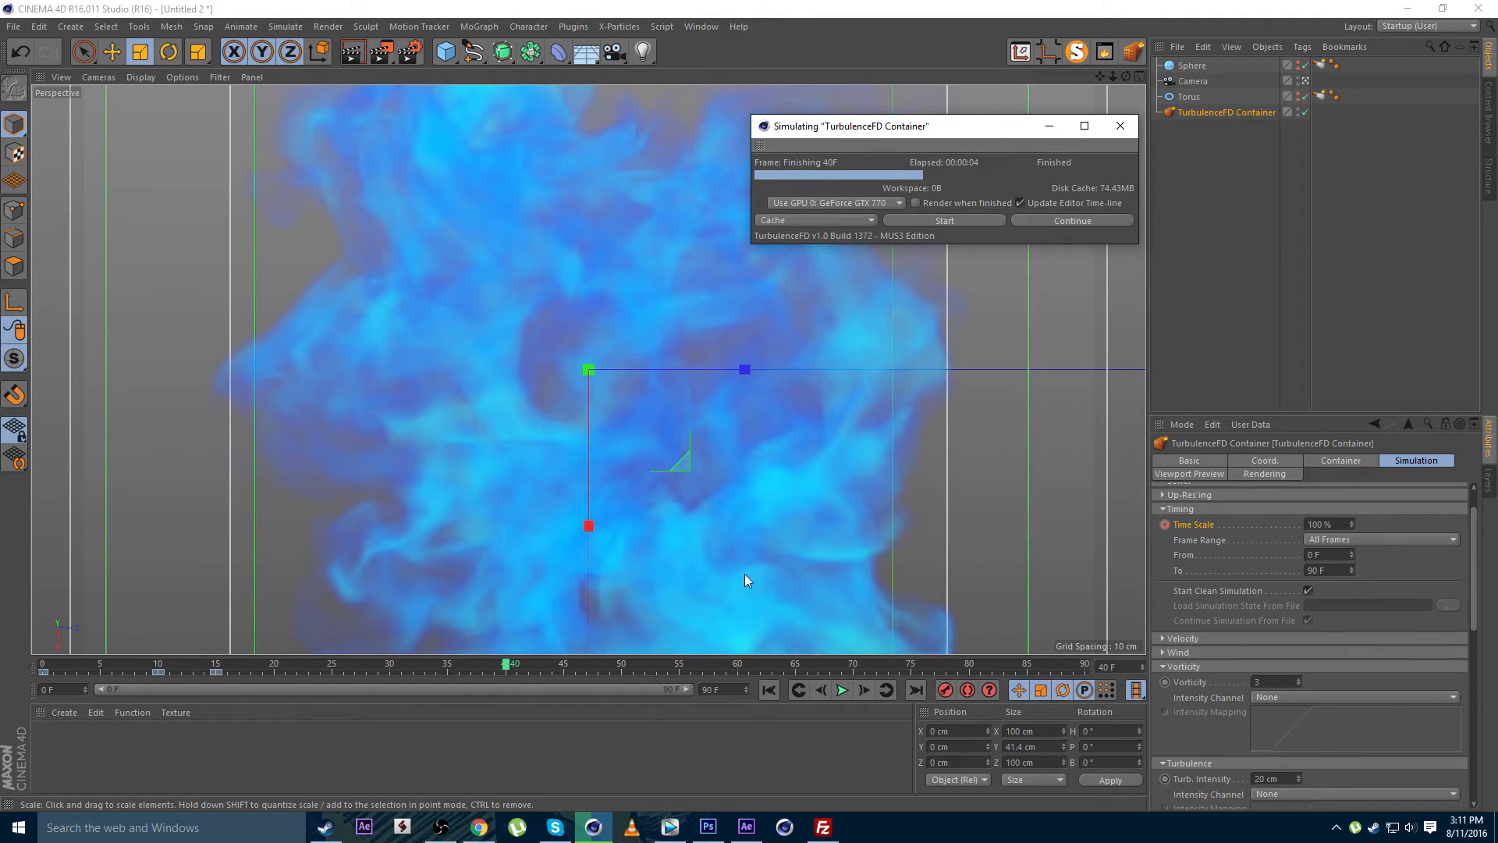
# Raise the container's fuel expansion to 10 at frame 0 and keyframe it
pyautogui.scroll(-4, 1189, 737)
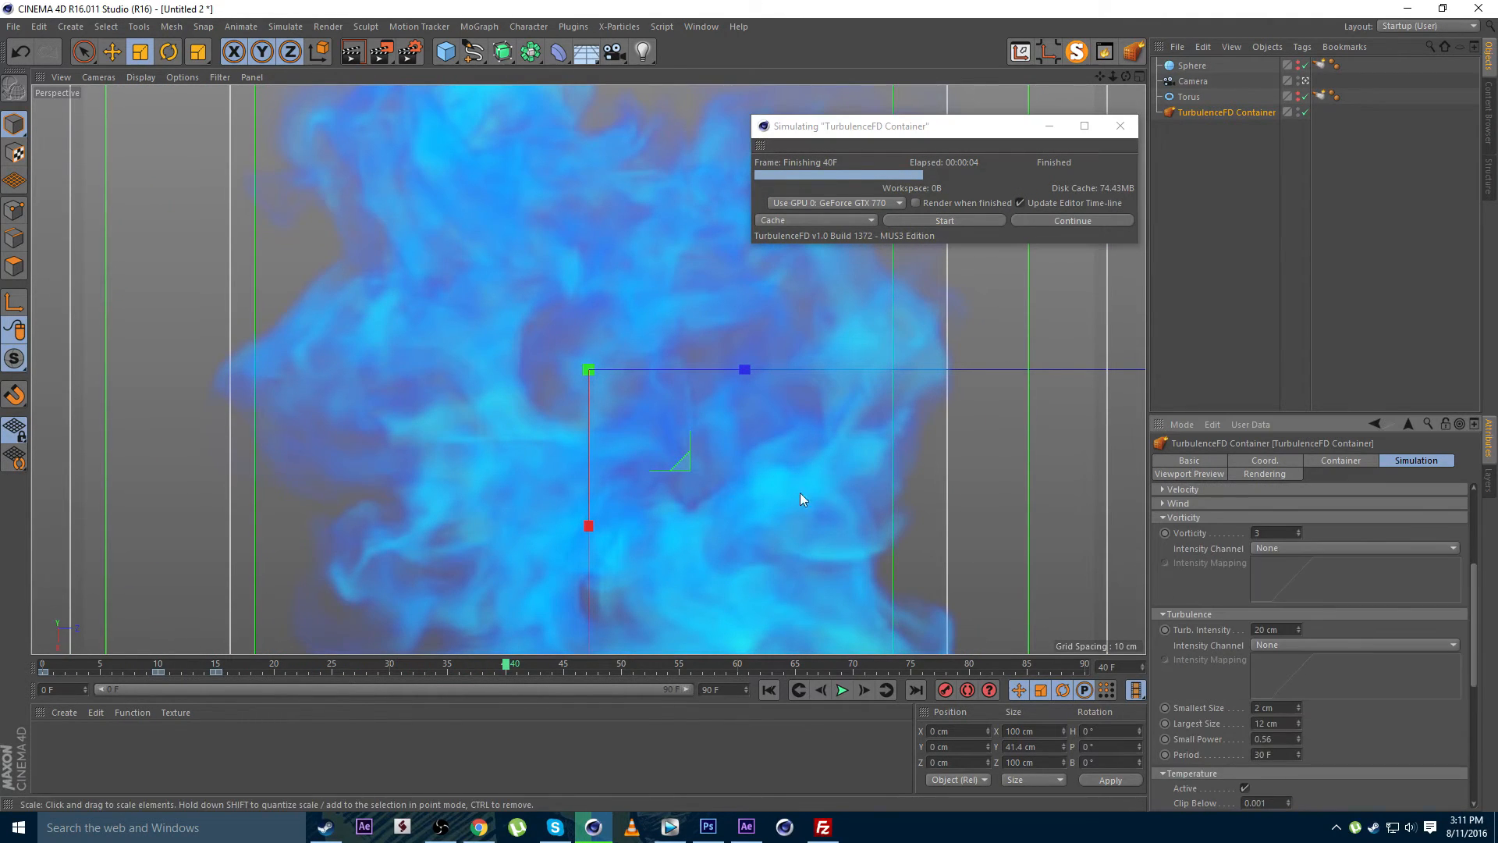
pyautogui.scroll(-8, 1376, 718)
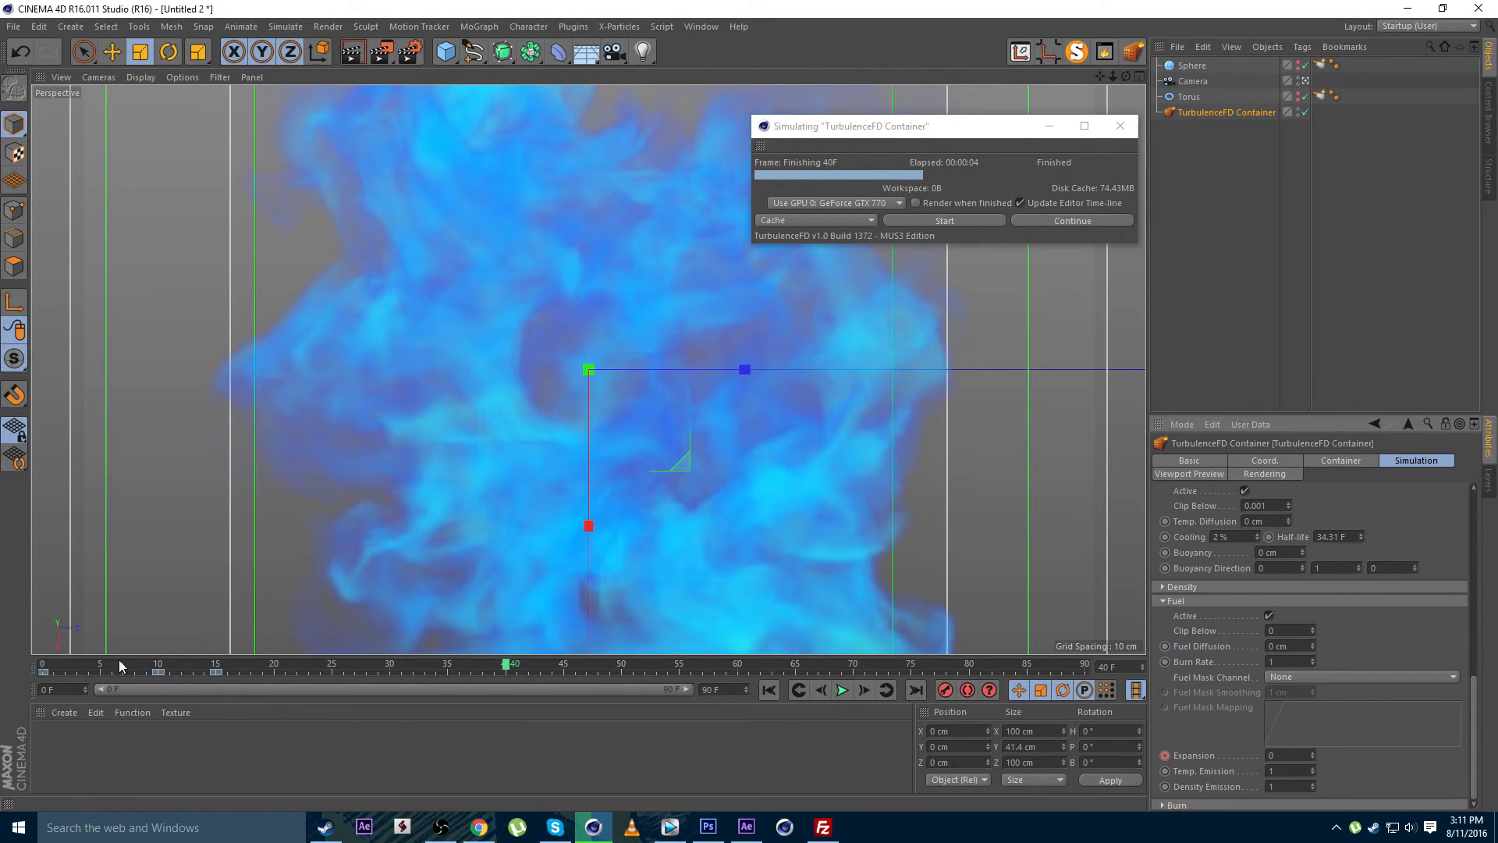
pyautogui.moveTo(64, 660); pyautogui.dragTo(43, 660)
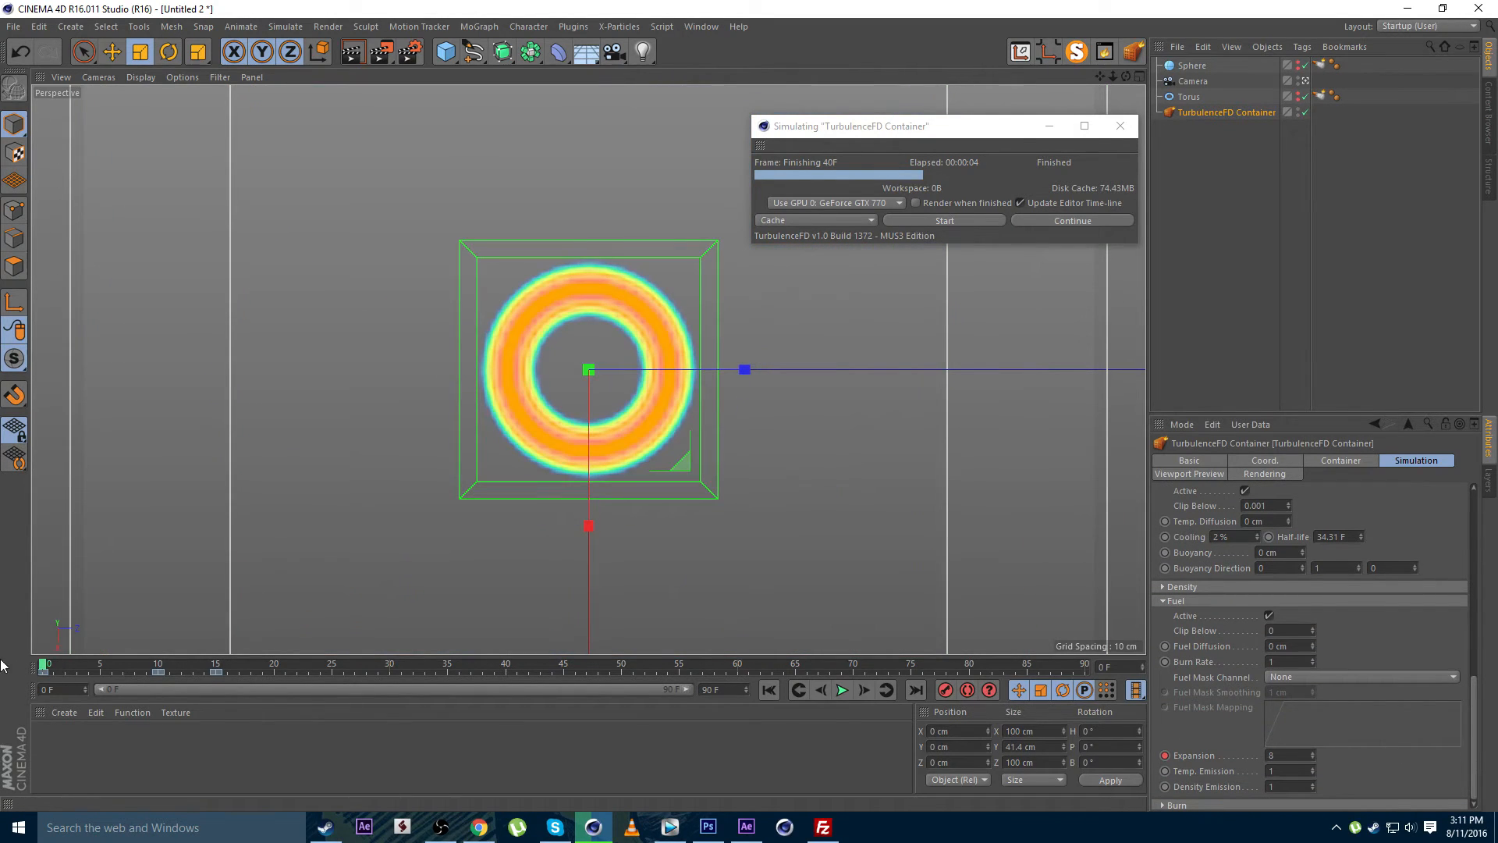
pyautogui.click(1272, 754)
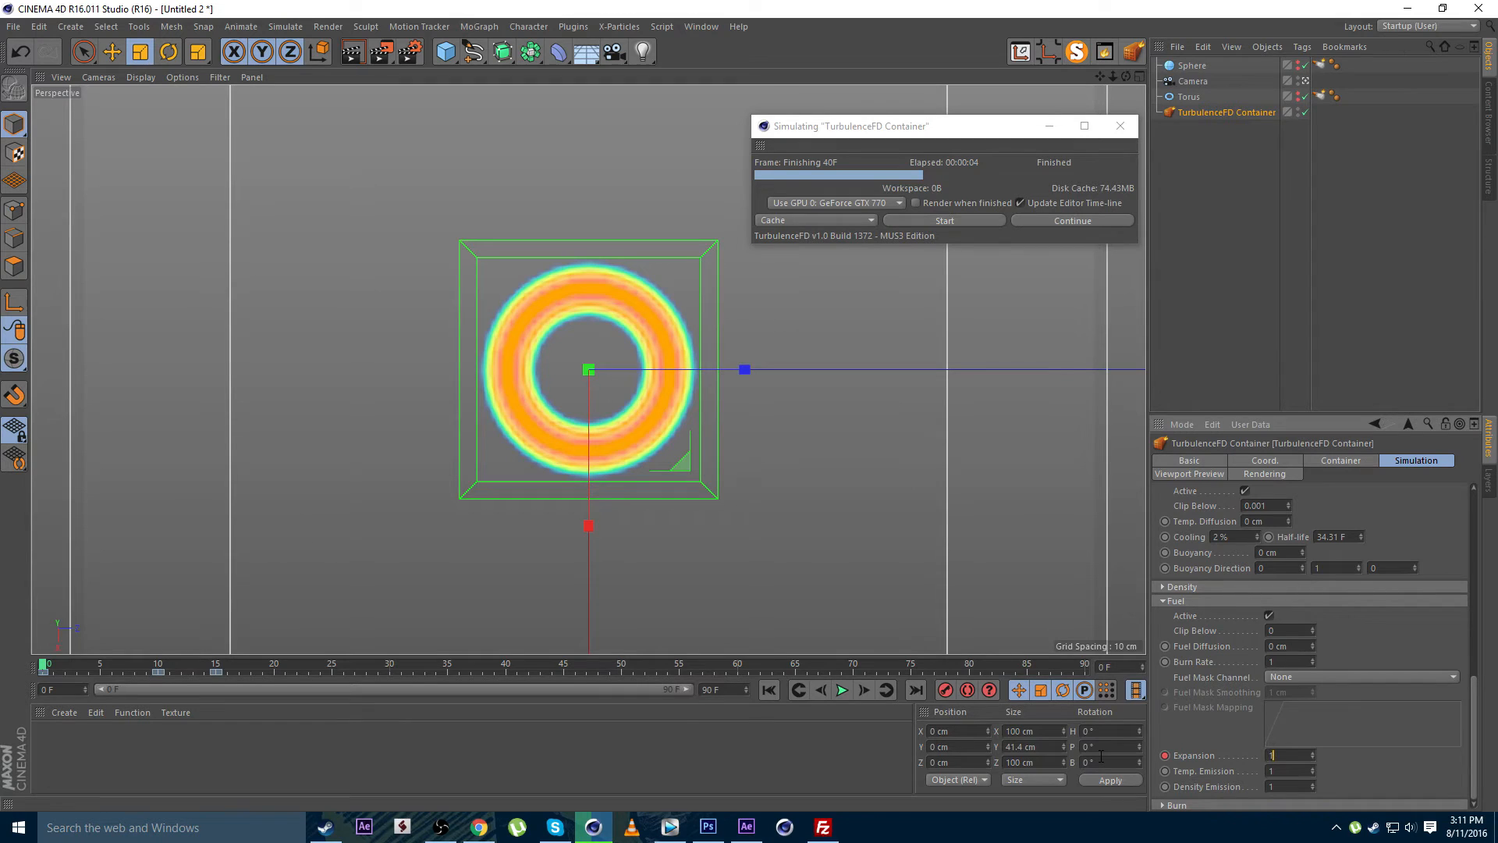
pyautogui.keyDown('ctrl'); pyautogui.click(1164, 758); pyautogui.keyUp('ctrl')
# Simulate the container into another new cache and replay the result from frame 0
pyautogui.click(943, 221)
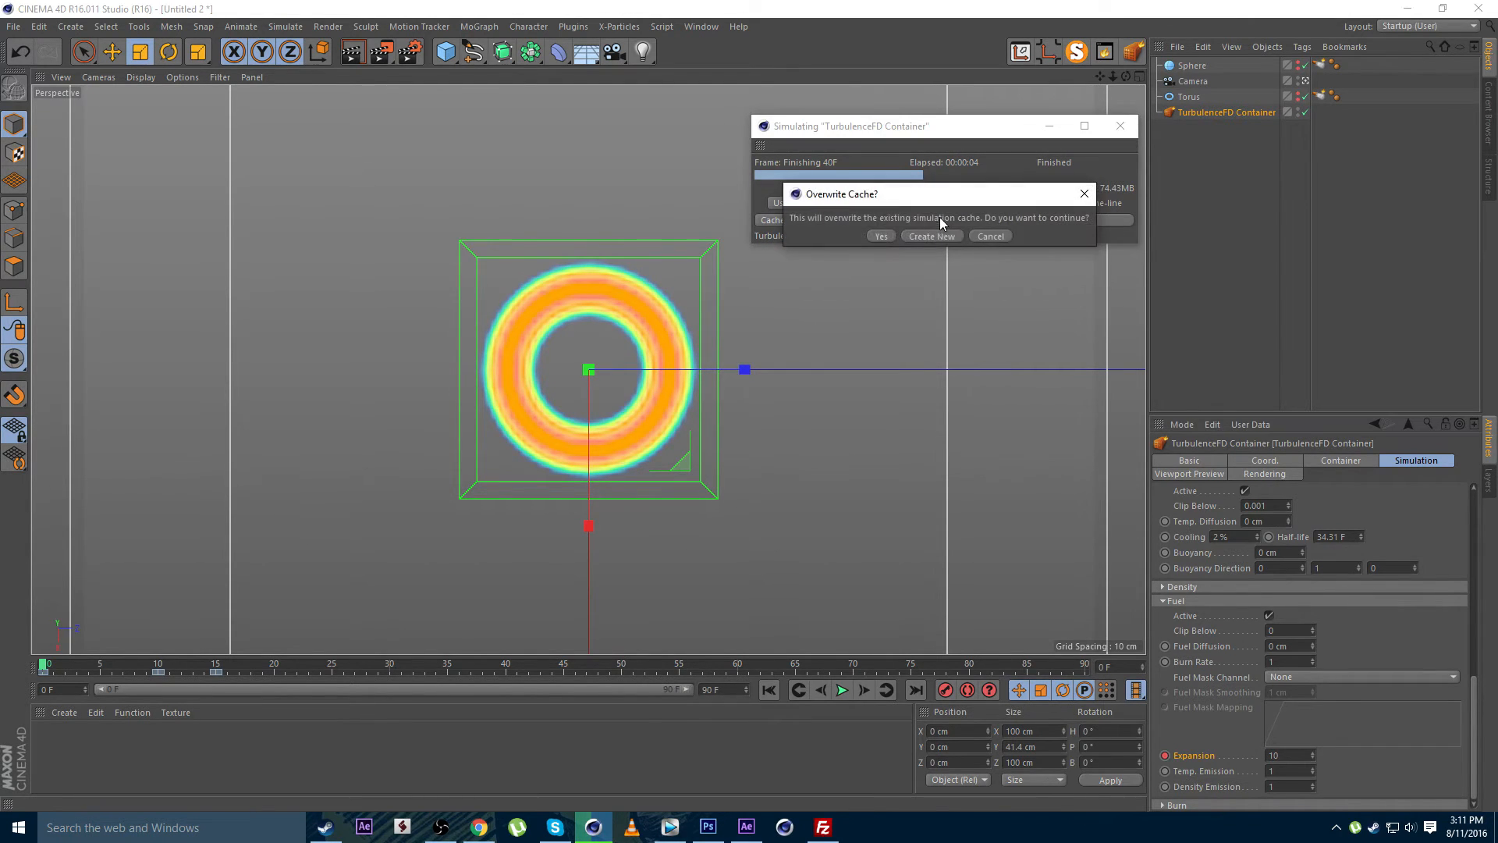
pyautogui.click(940, 238)
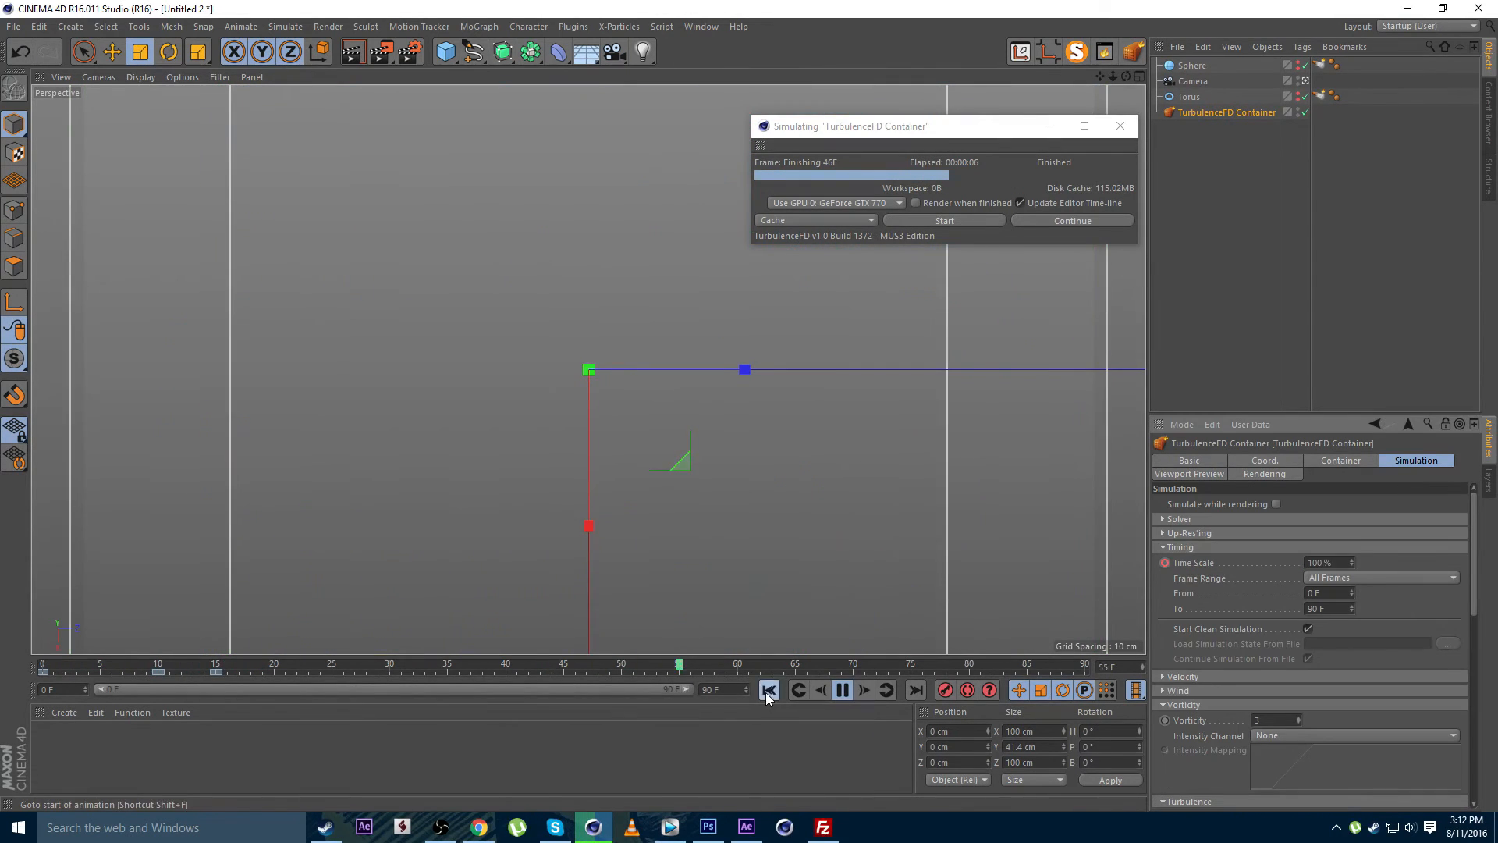
pyautogui.click(768, 690)
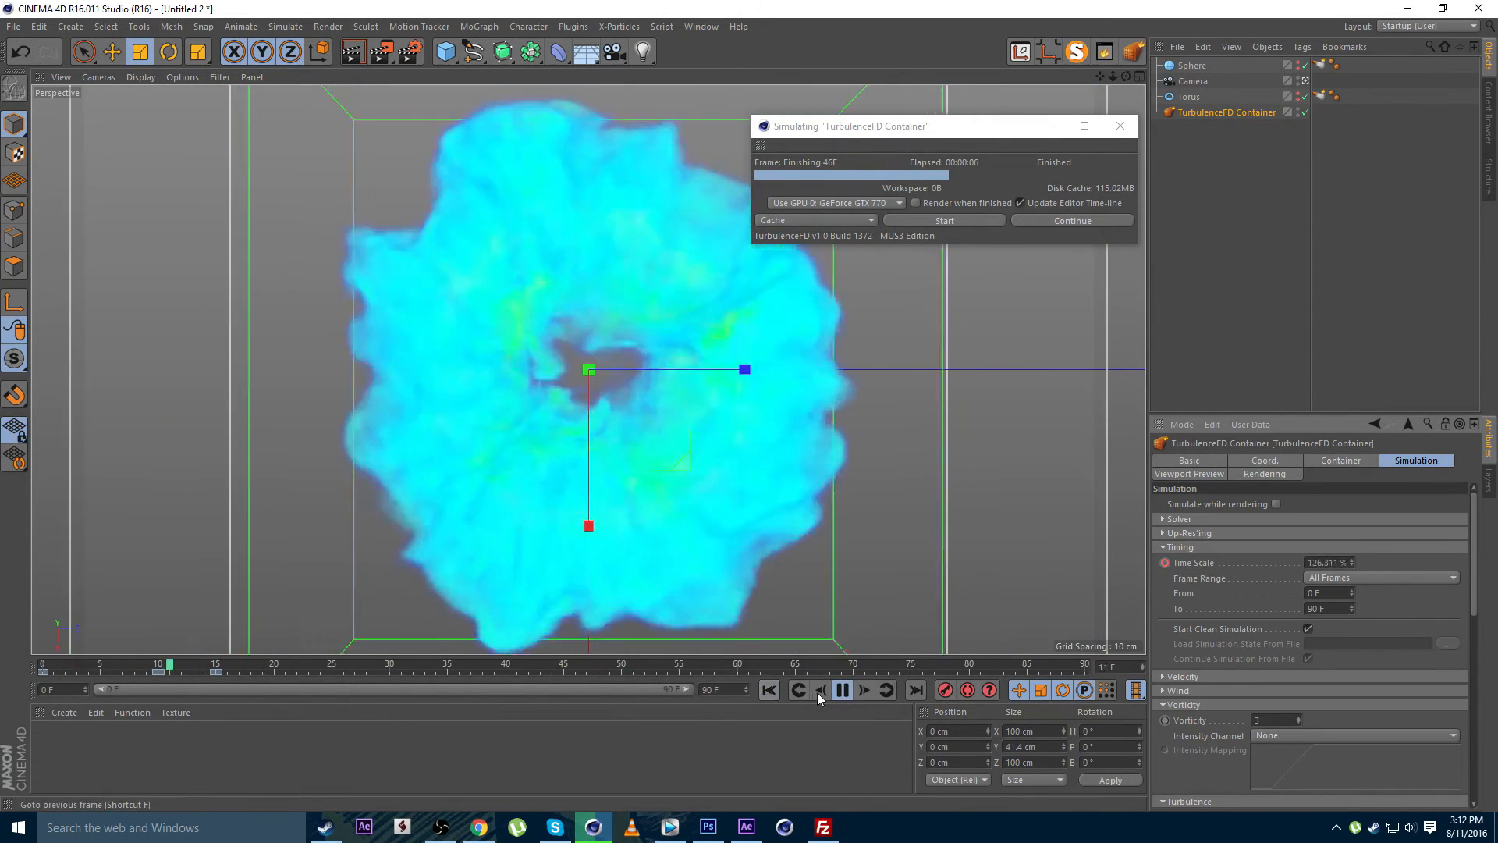
# Try a temperature cooling of 15% on the container and undo the change
pyautogui.scroll(-10, 1210, 570)
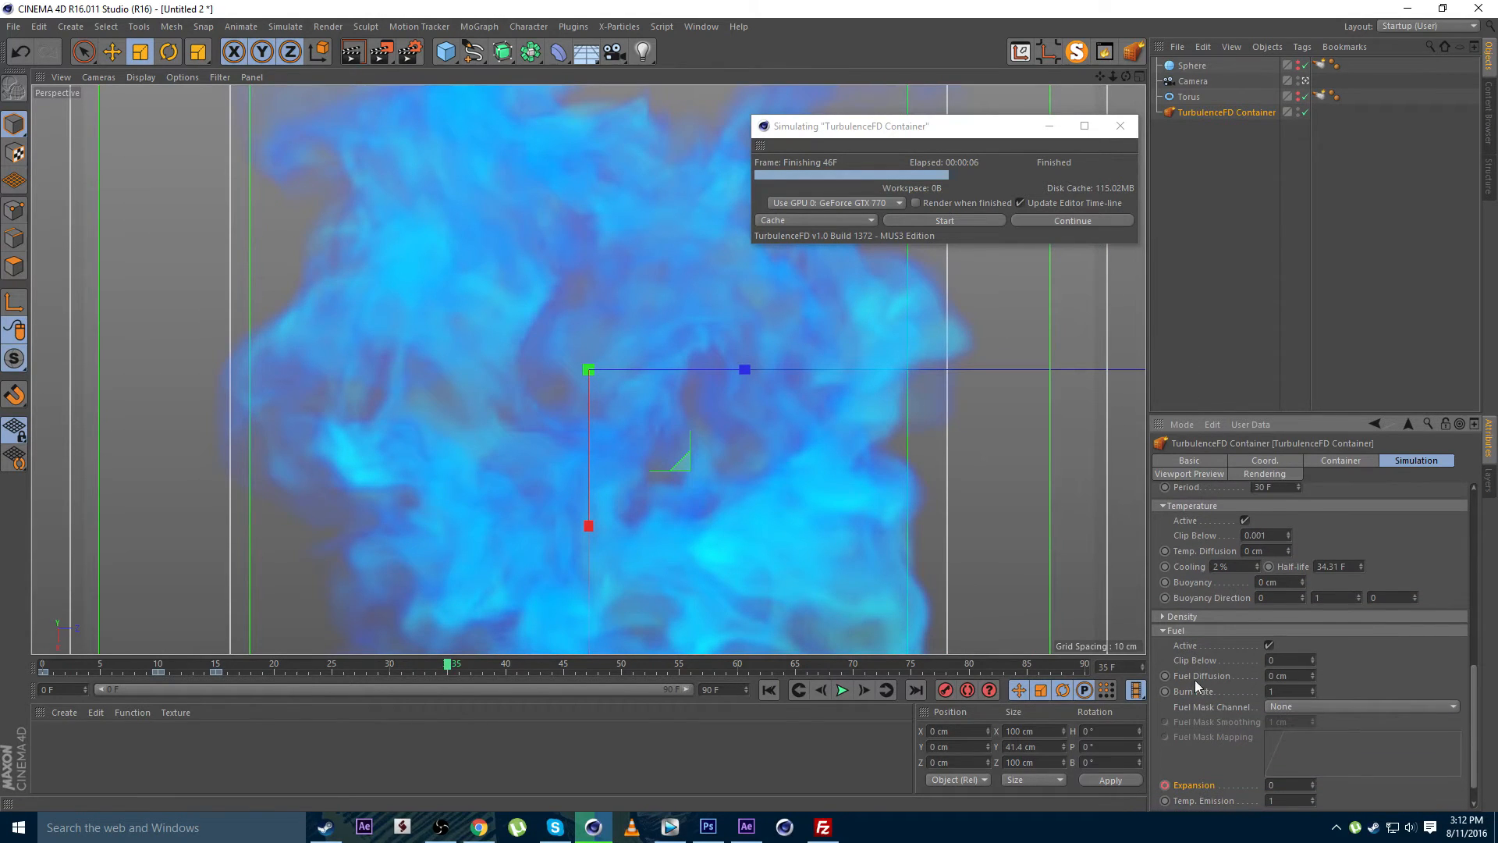
pyautogui.scroll(2, 1404, 577)
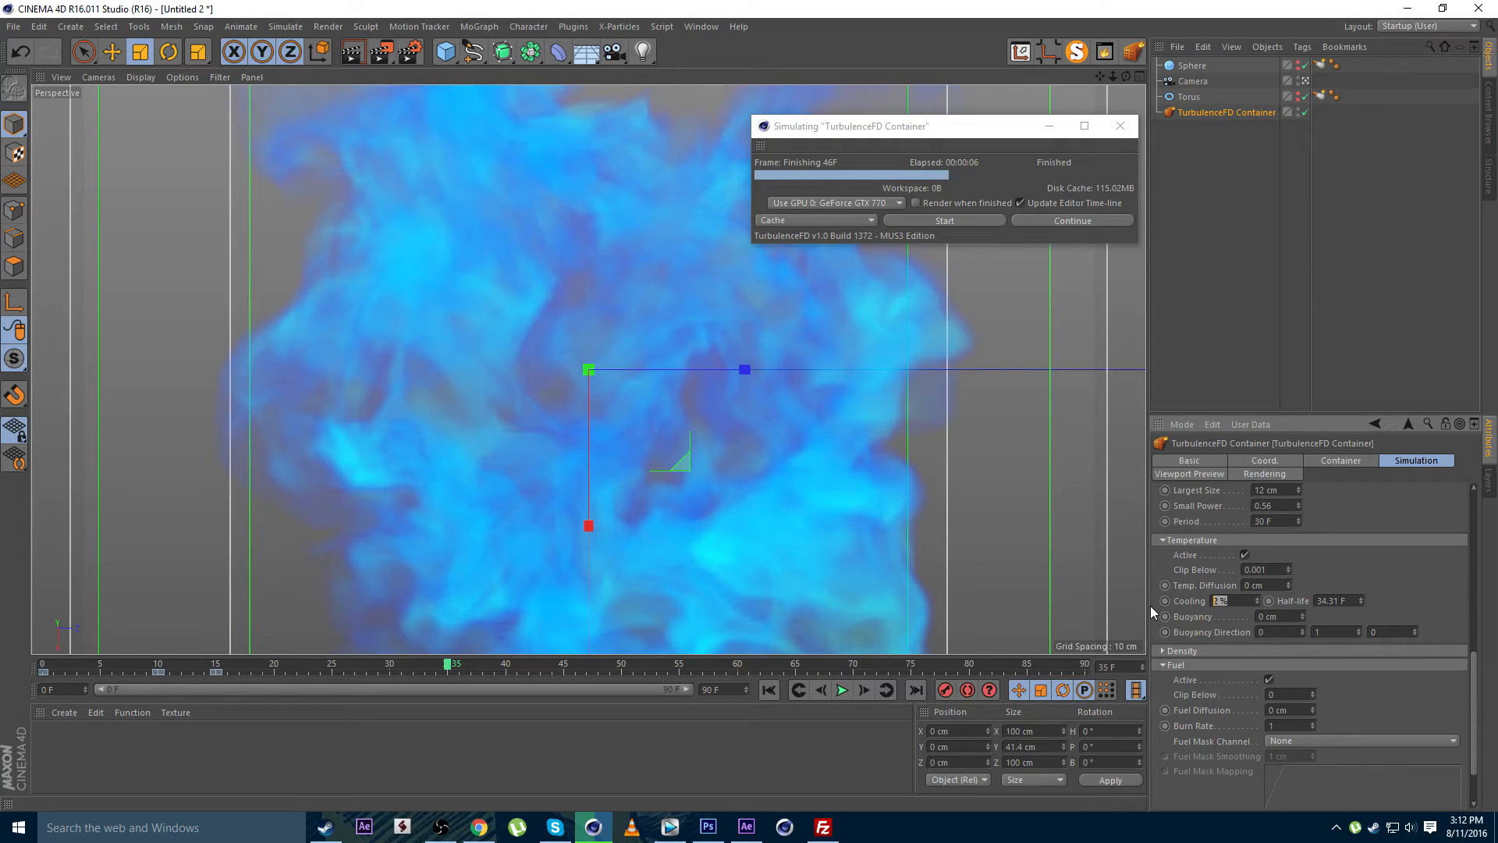
pyautogui.write('15')
pyautogui.press('Return')
pyautogui.hotkey('ctrl', 'z')
# Simulate the container again into a new cache with the original cooling value
pyautogui.click(946, 221)
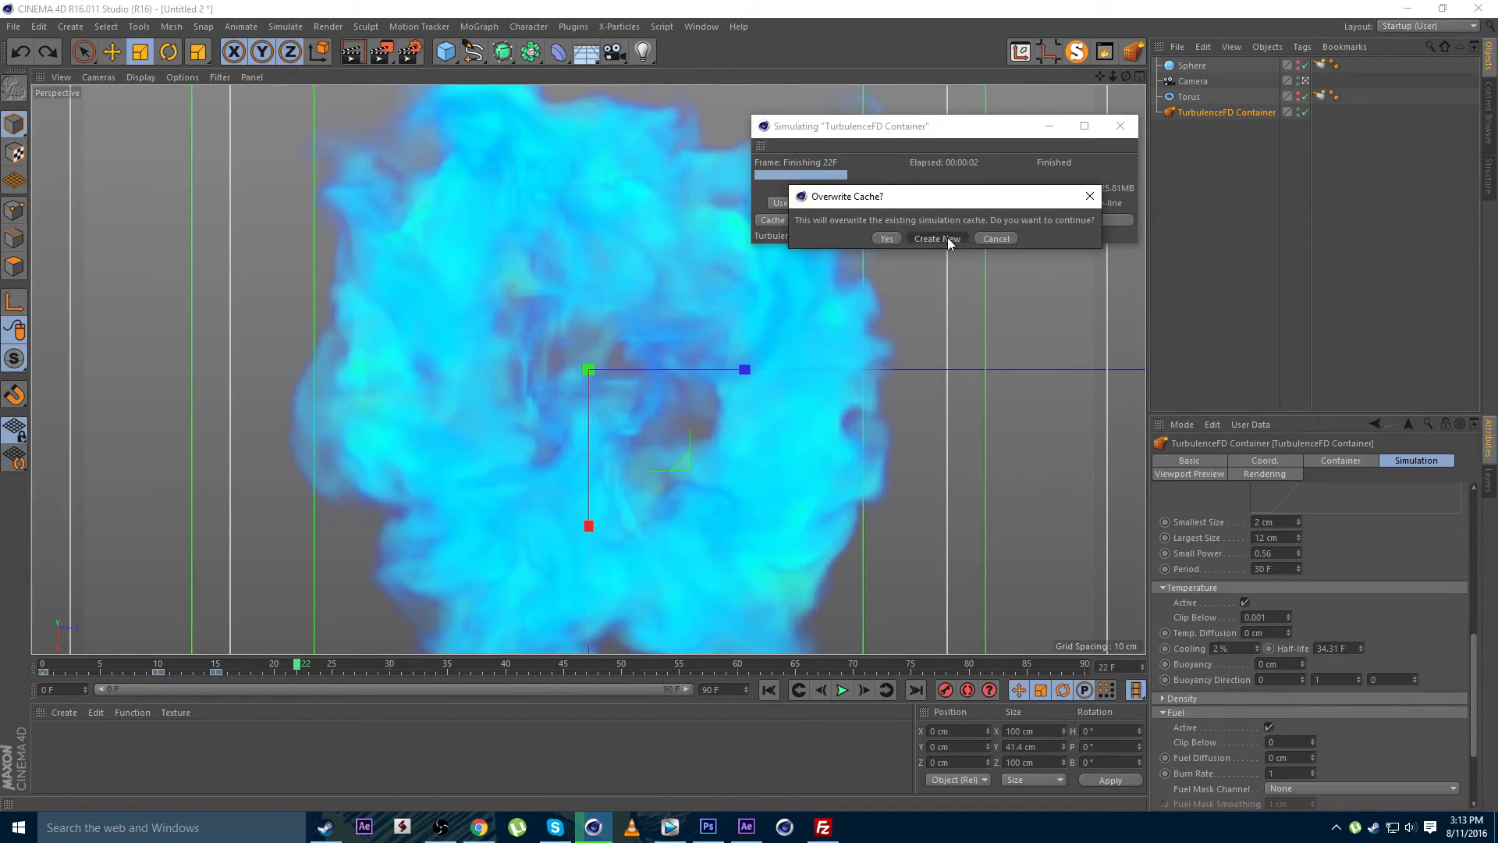
pyautogui.click(947, 237)
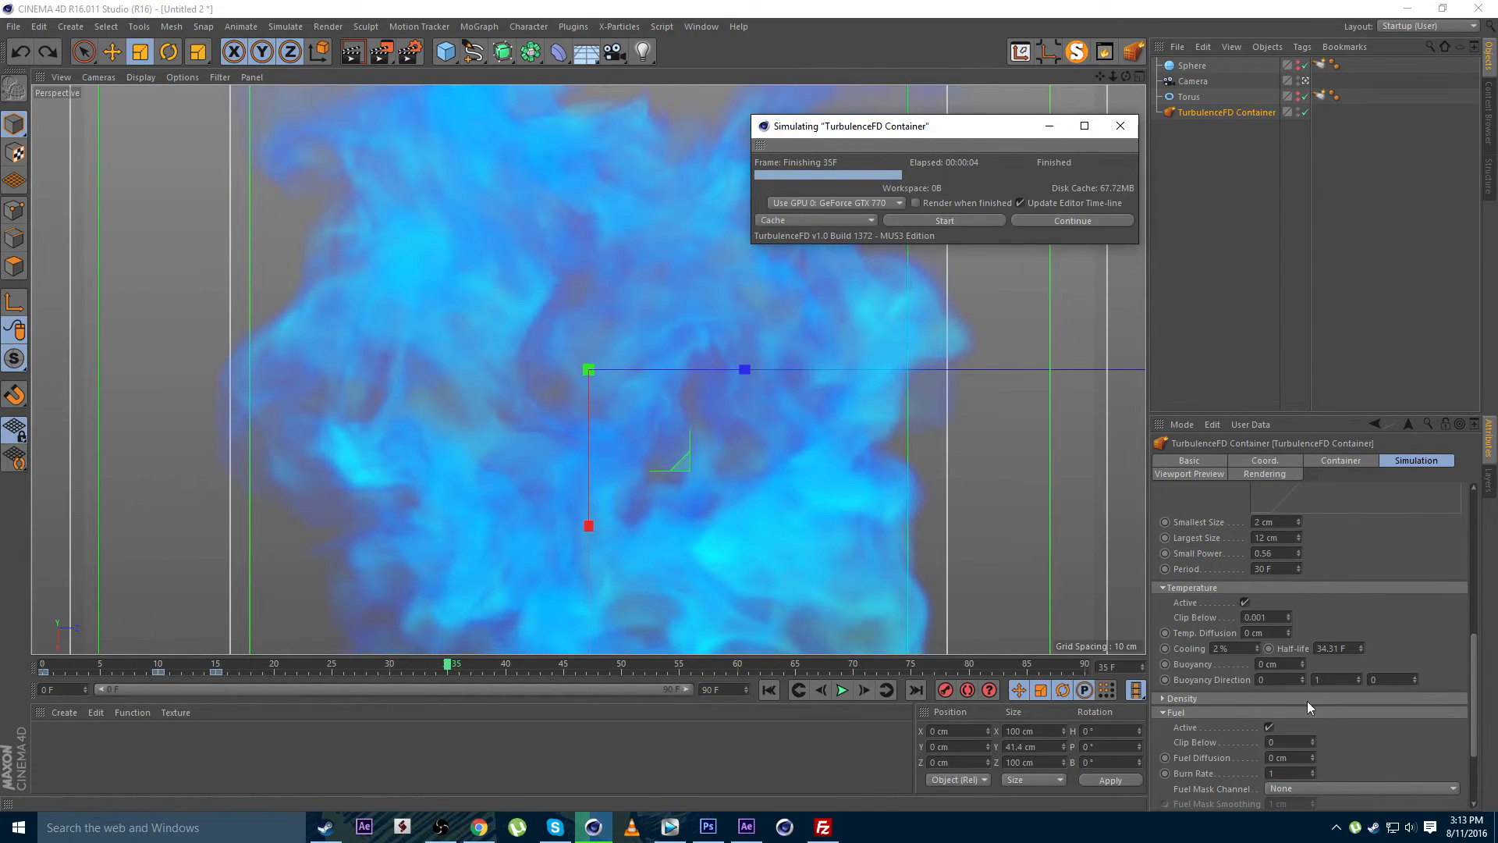
# Keyframe the container's fuel expansion at 15 on frame 0 and simulate into a new cache
pyautogui.scroll(-5, 1311, 706)
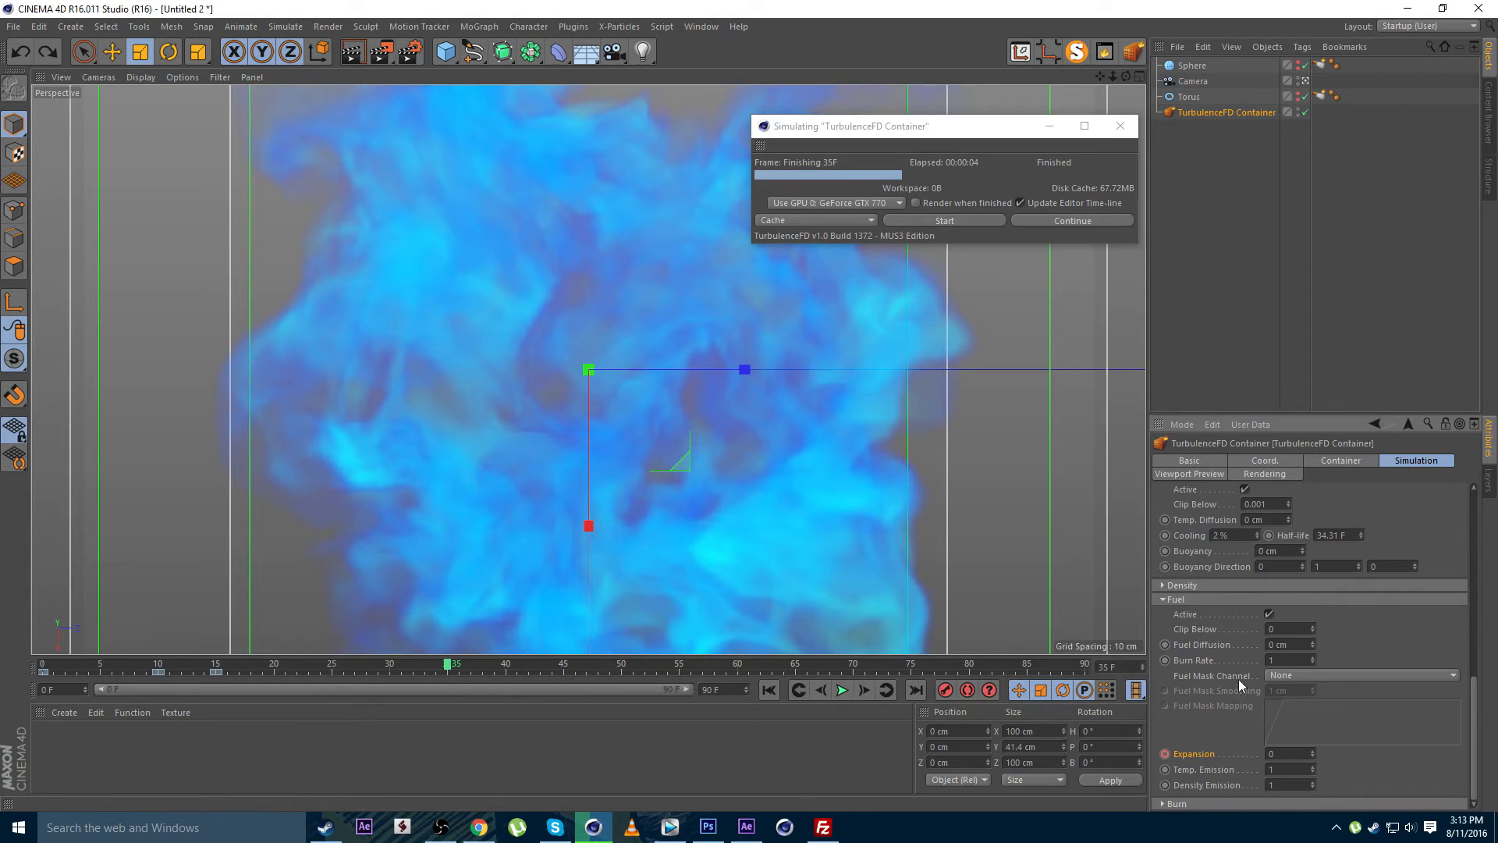
pyautogui.click(44, 665)
pyautogui.click(1286, 753)
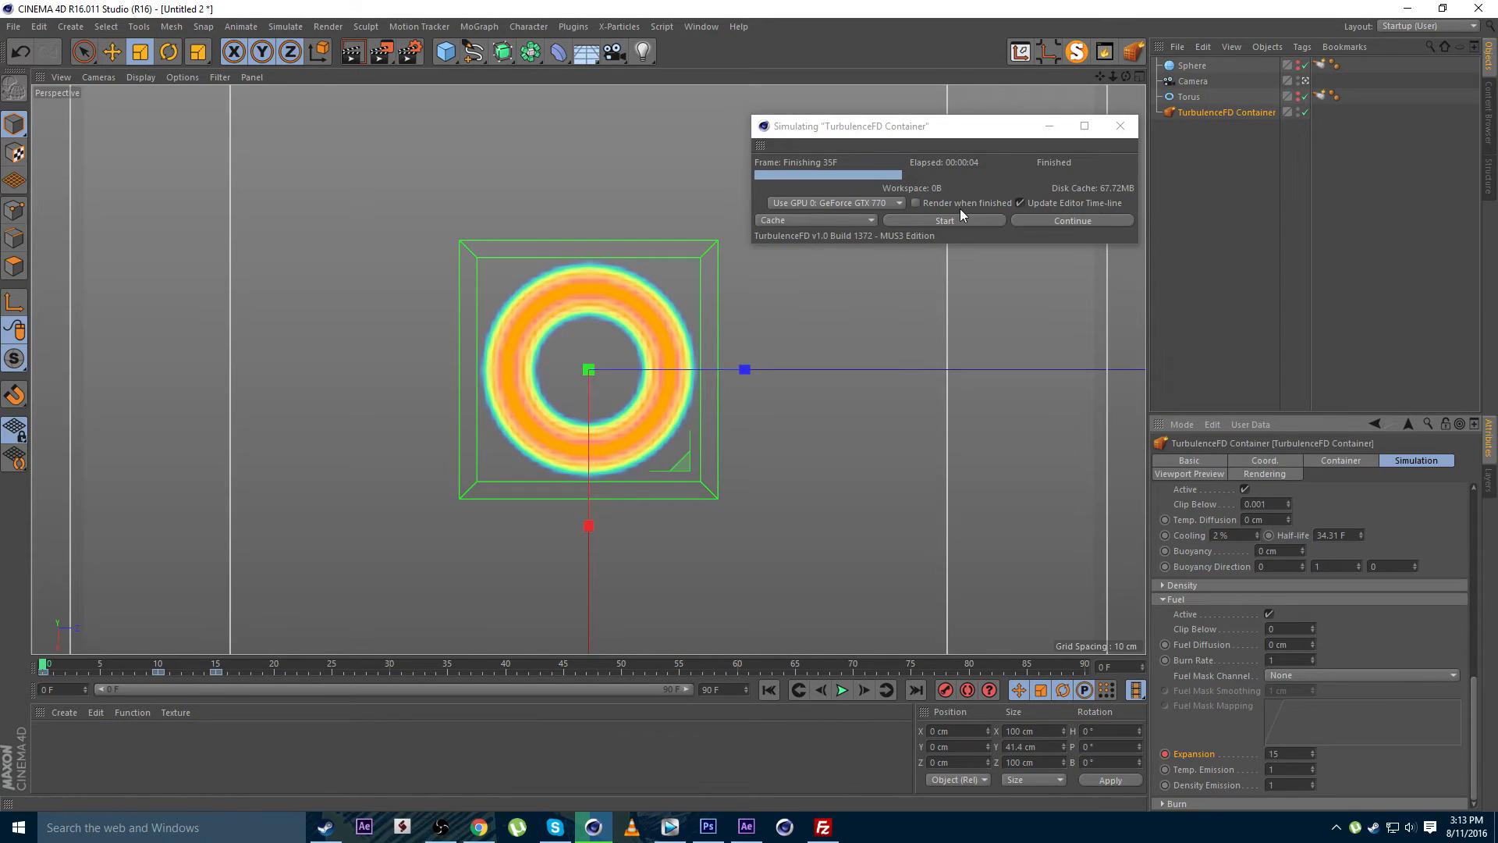
pyautogui.click(940, 222)
pyautogui.click(936, 244)
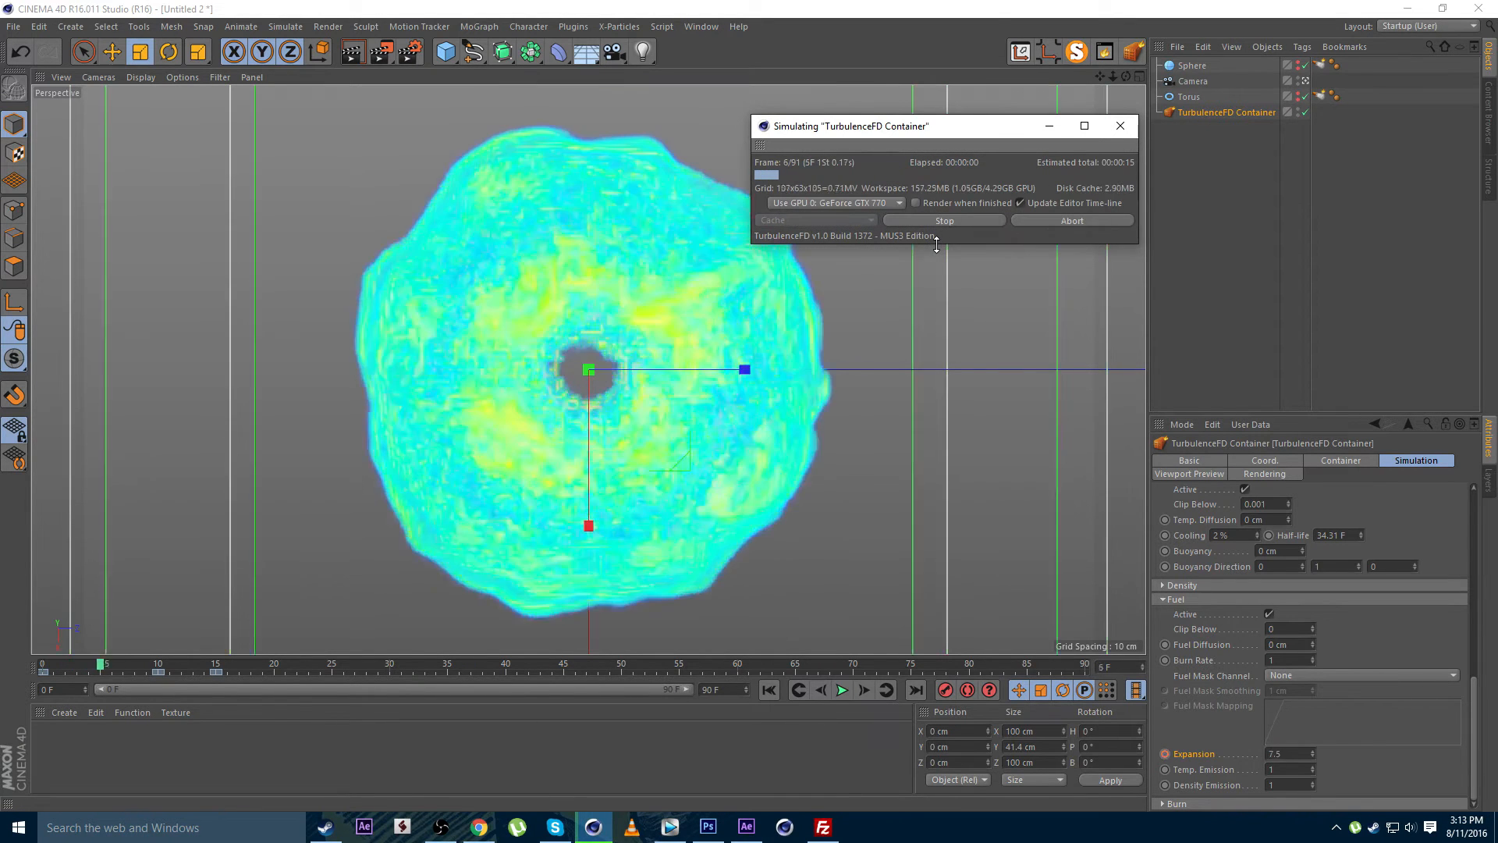
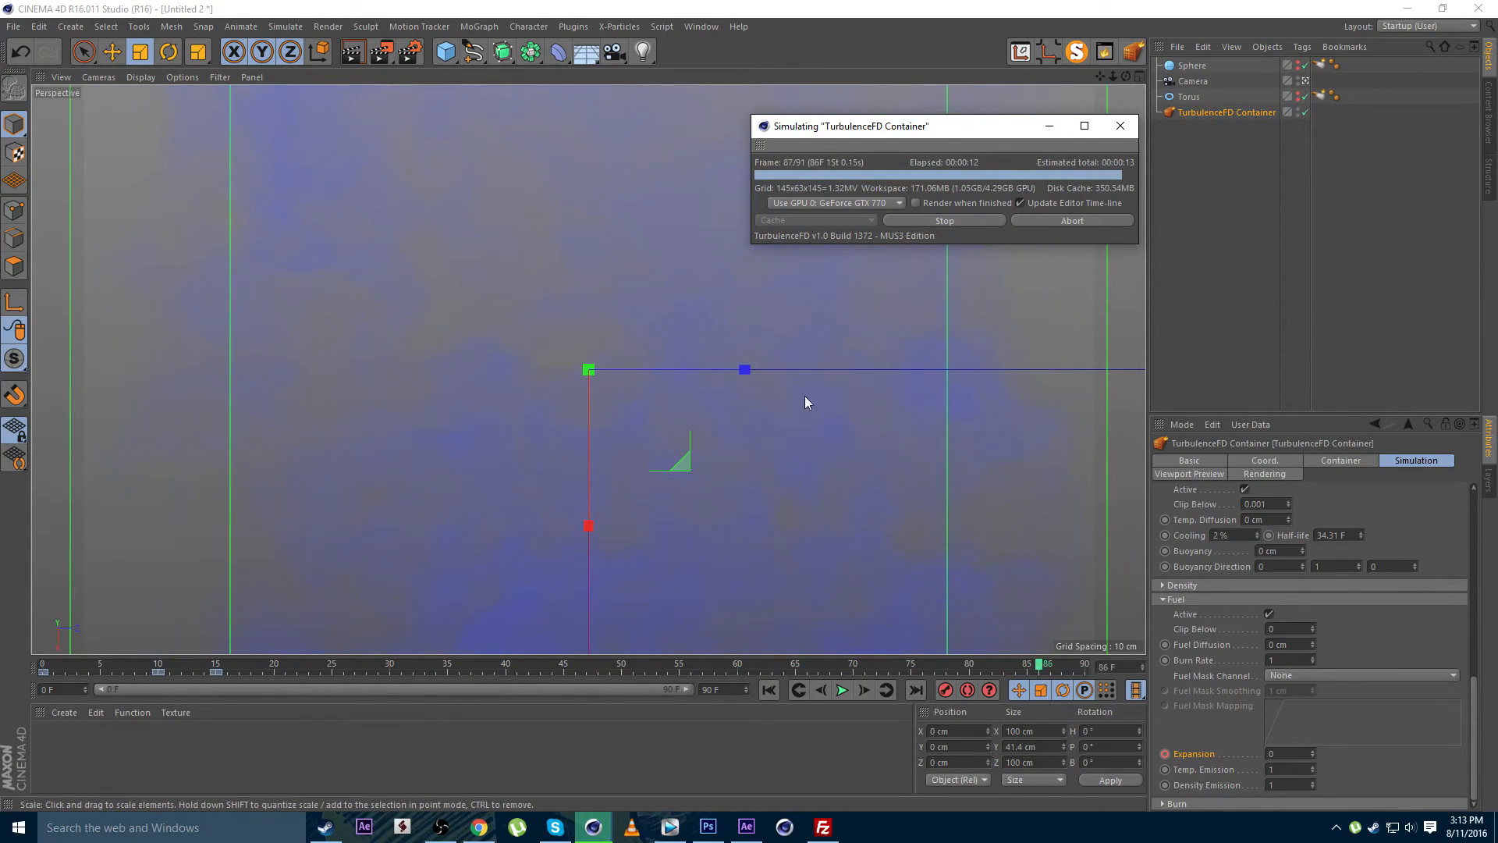
# Move the simulation window off the viewport and render a preview of the fire ring at frame 26
pyautogui.click(204, 663)
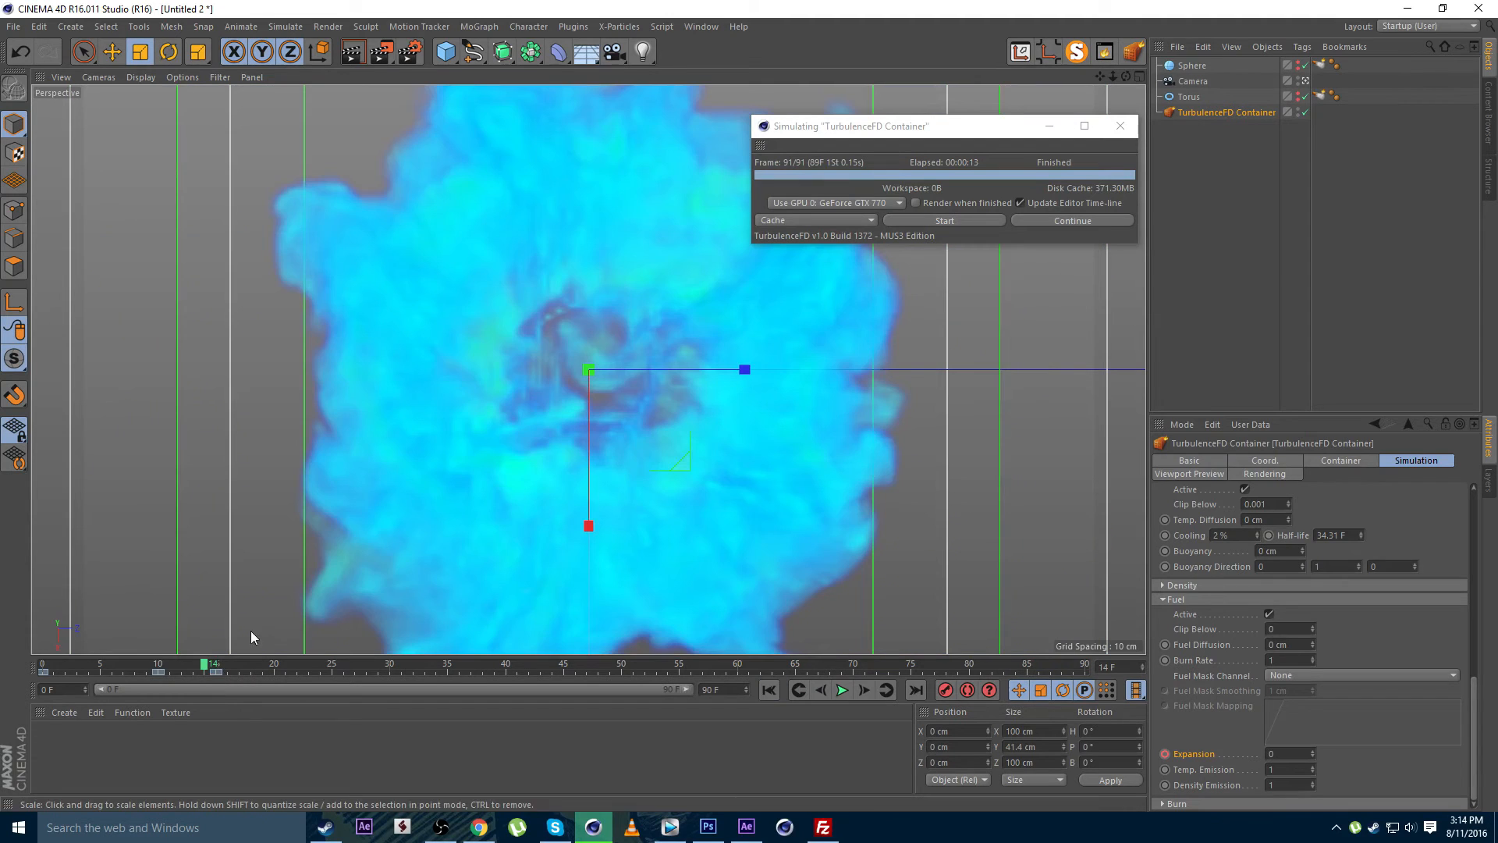
pyautogui.moveTo(205, 663); pyautogui.dragTo(344, 663)
pyautogui.moveTo(804, 127); pyautogui.dragTo(1111, 144)
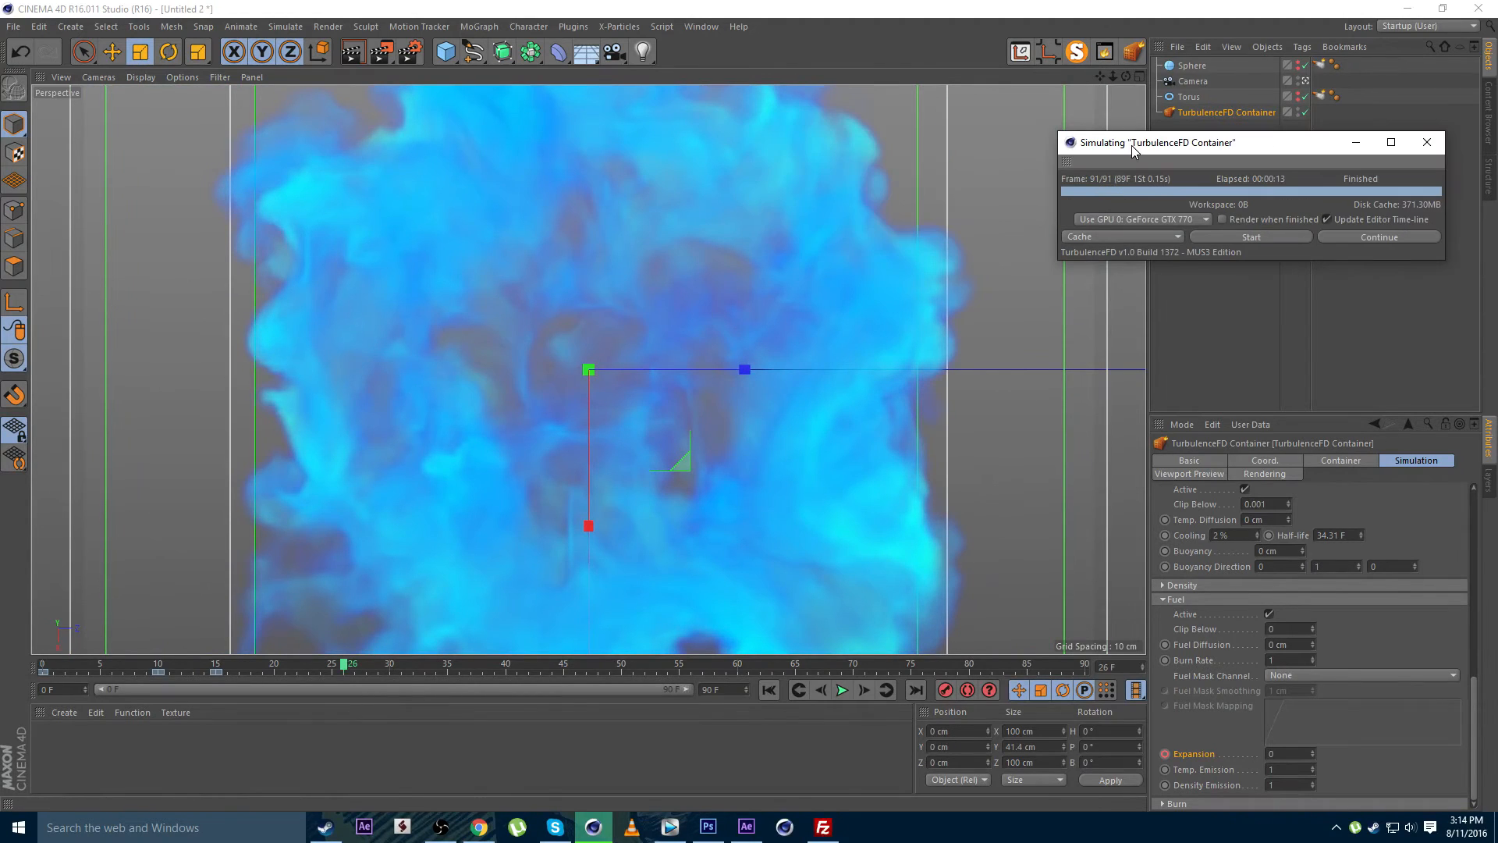
pyautogui.hotkey('ctrl', 'r')
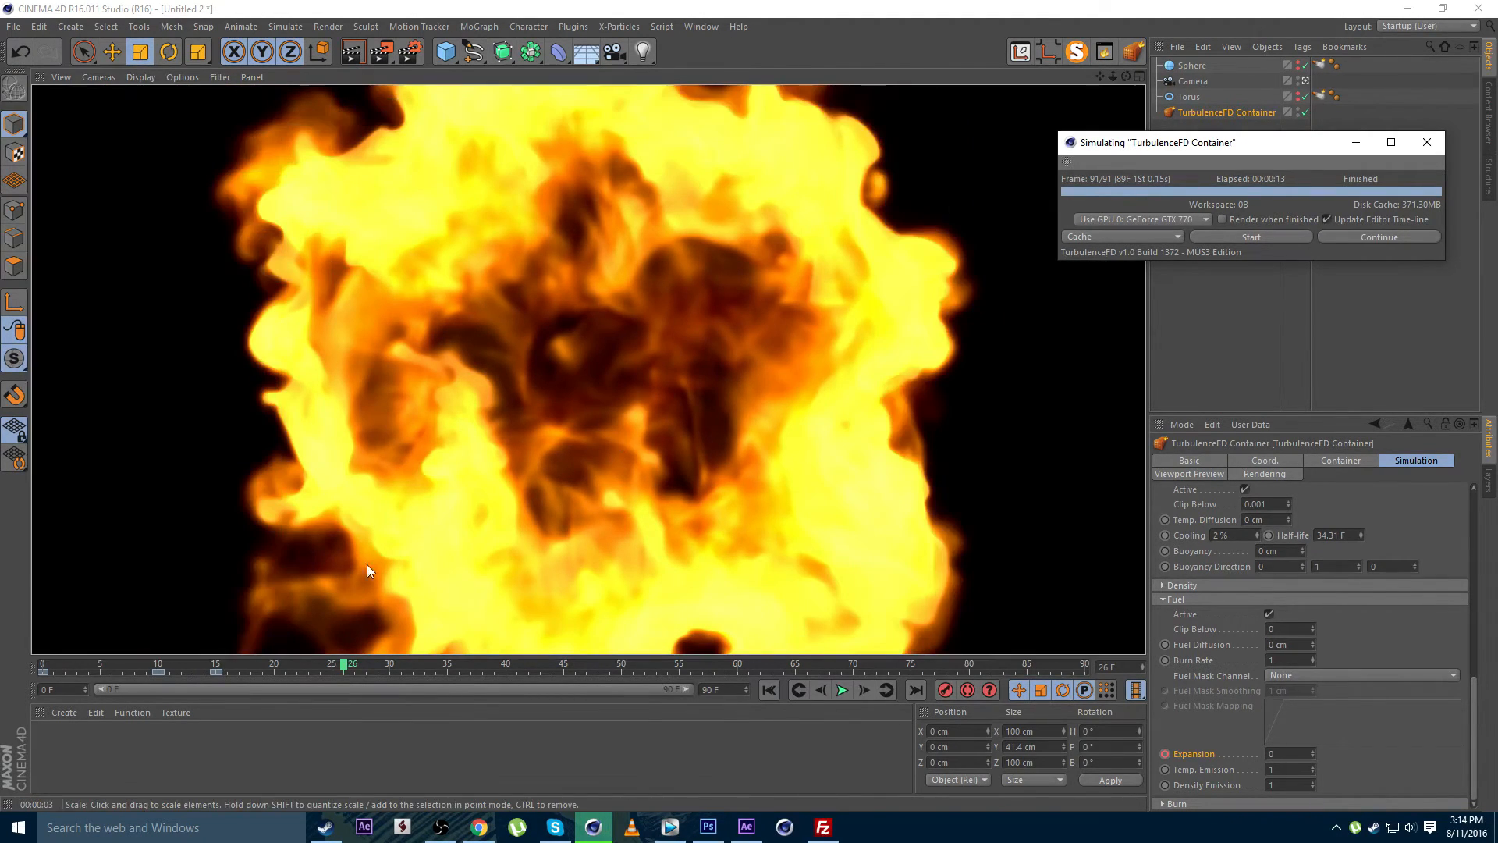
# Scrub the simulation to frame 30, then play the full cached shockwave from the start
pyautogui.moveTo(344, 662)
pyautogui.mouseDown()
pyautogui.moveTo(512, 664)
pyautogui.moveTo(388, 666)
pyautogui.mouseUp()
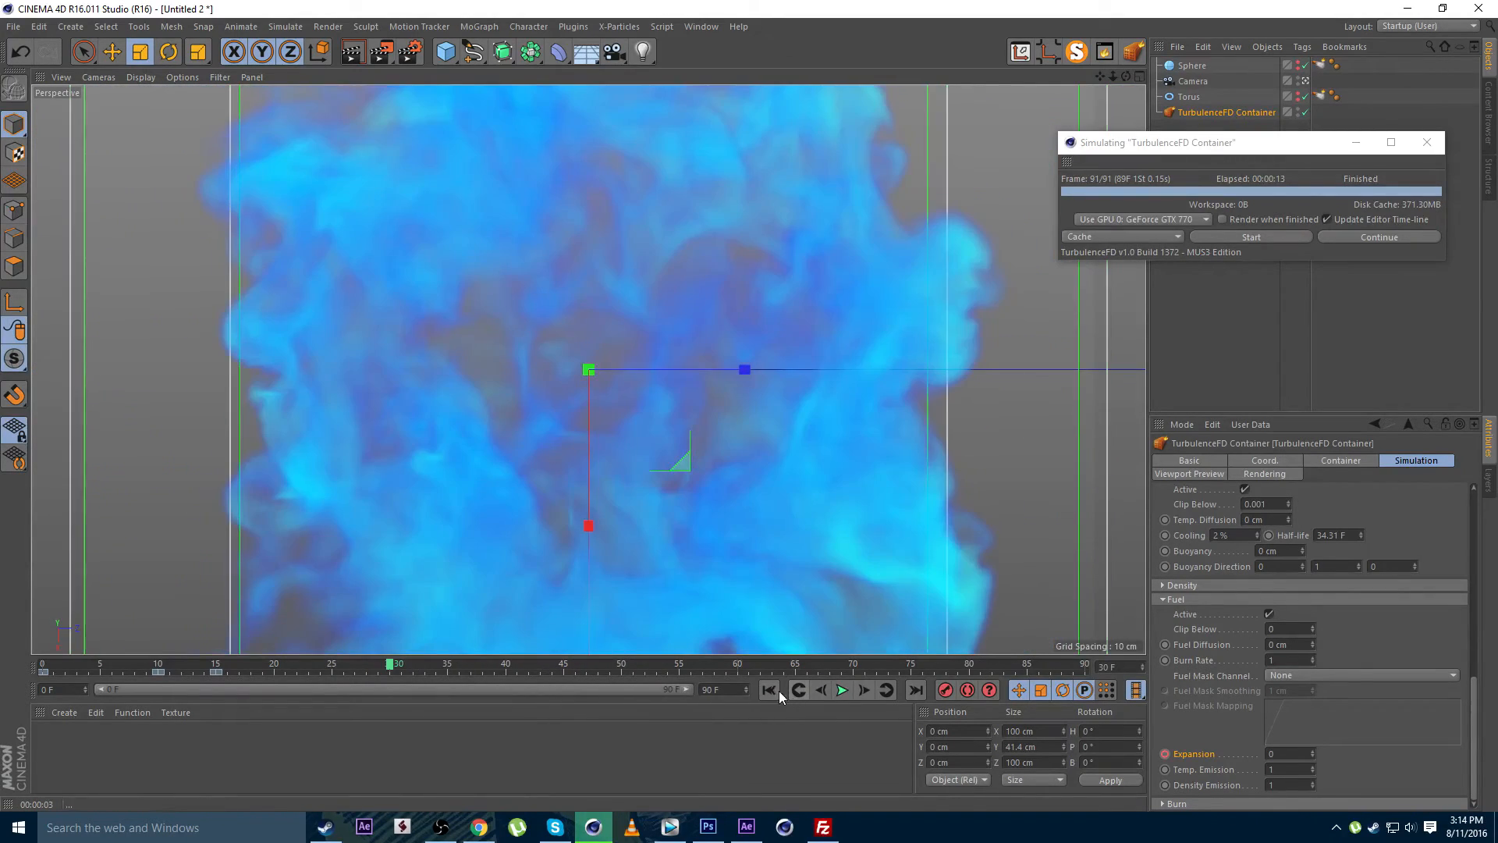
pyautogui.click(779, 690)
pyautogui.click(841, 690)
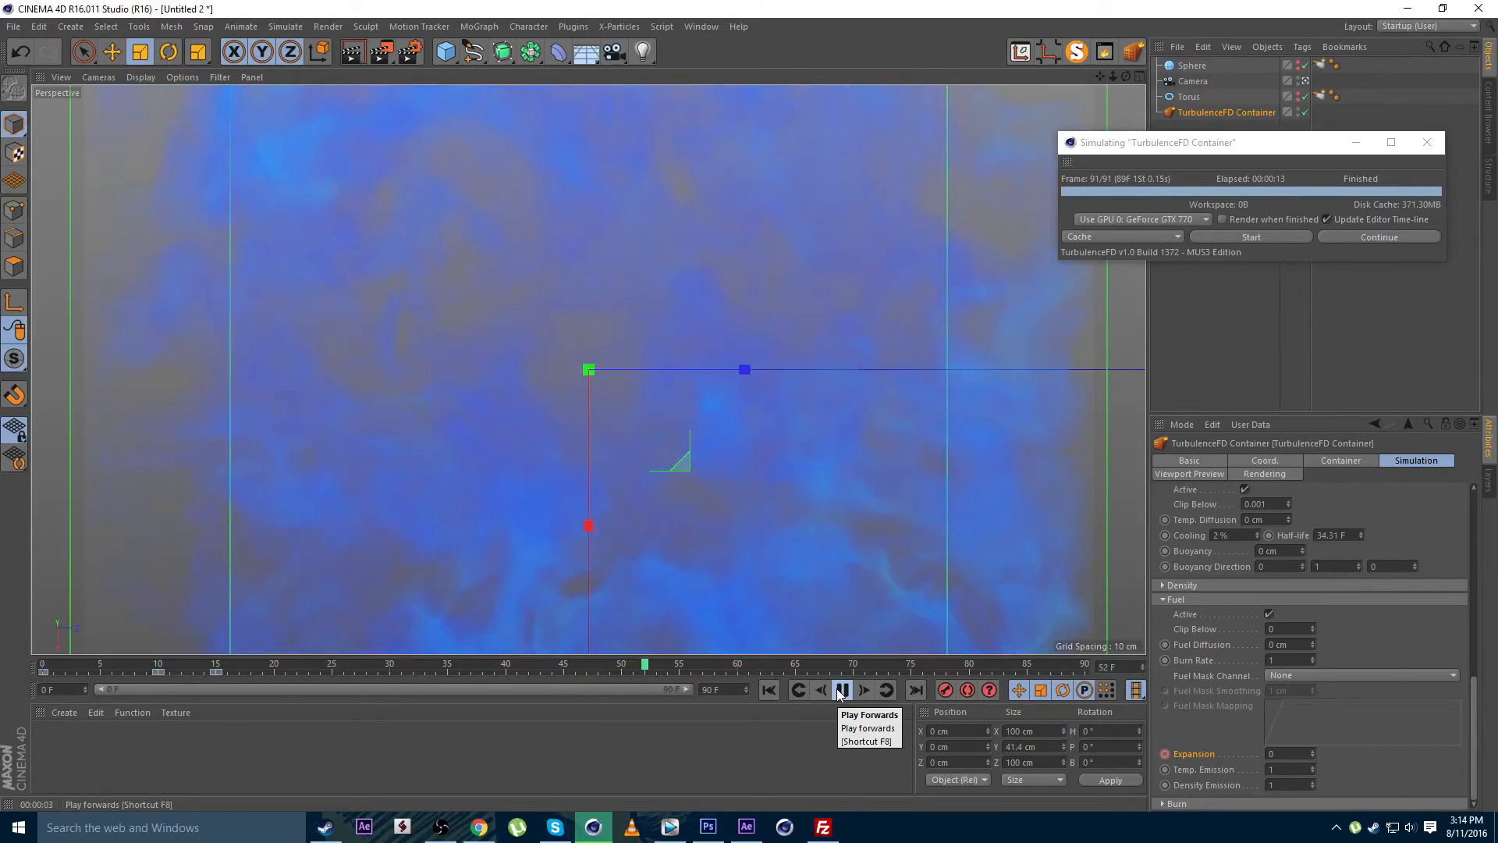
# Stop the shockwave playback and scrub the simulation to frame 10
pyautogui.click(841, 690)
pyautogui.click(63, 667)
pyautogui.moveTo(63, 666)
pyautogui.mouseDown()
pyautogui.moveTo(445, 668)
pyautogui.moveTo(160, 668)
pyautogui.mouseUp()
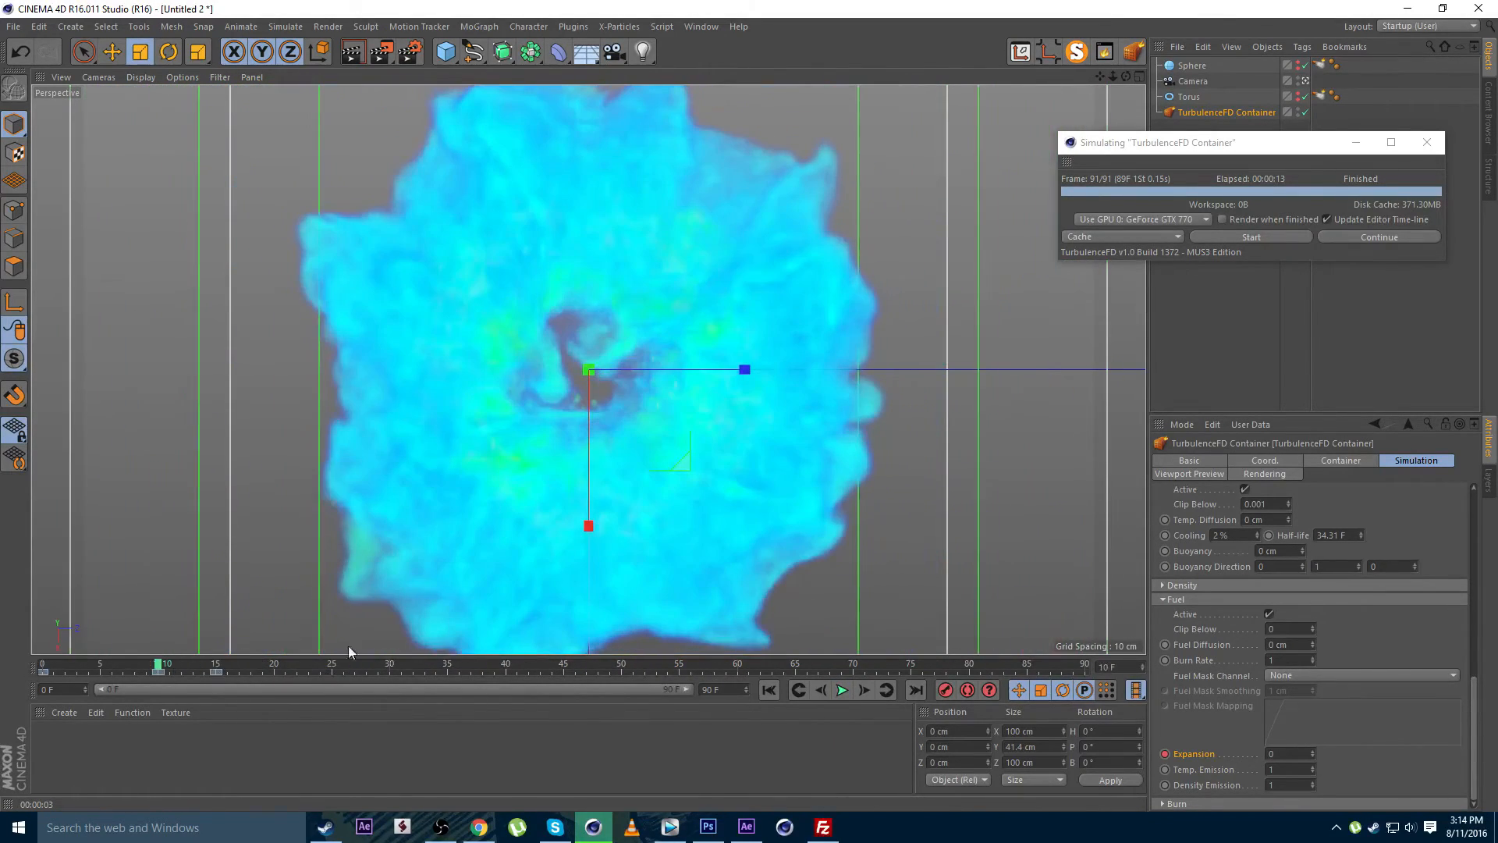
# Set the TurbulenceFD container's voxel size to 0.25 cm
pyautogui.click(1353, 464)
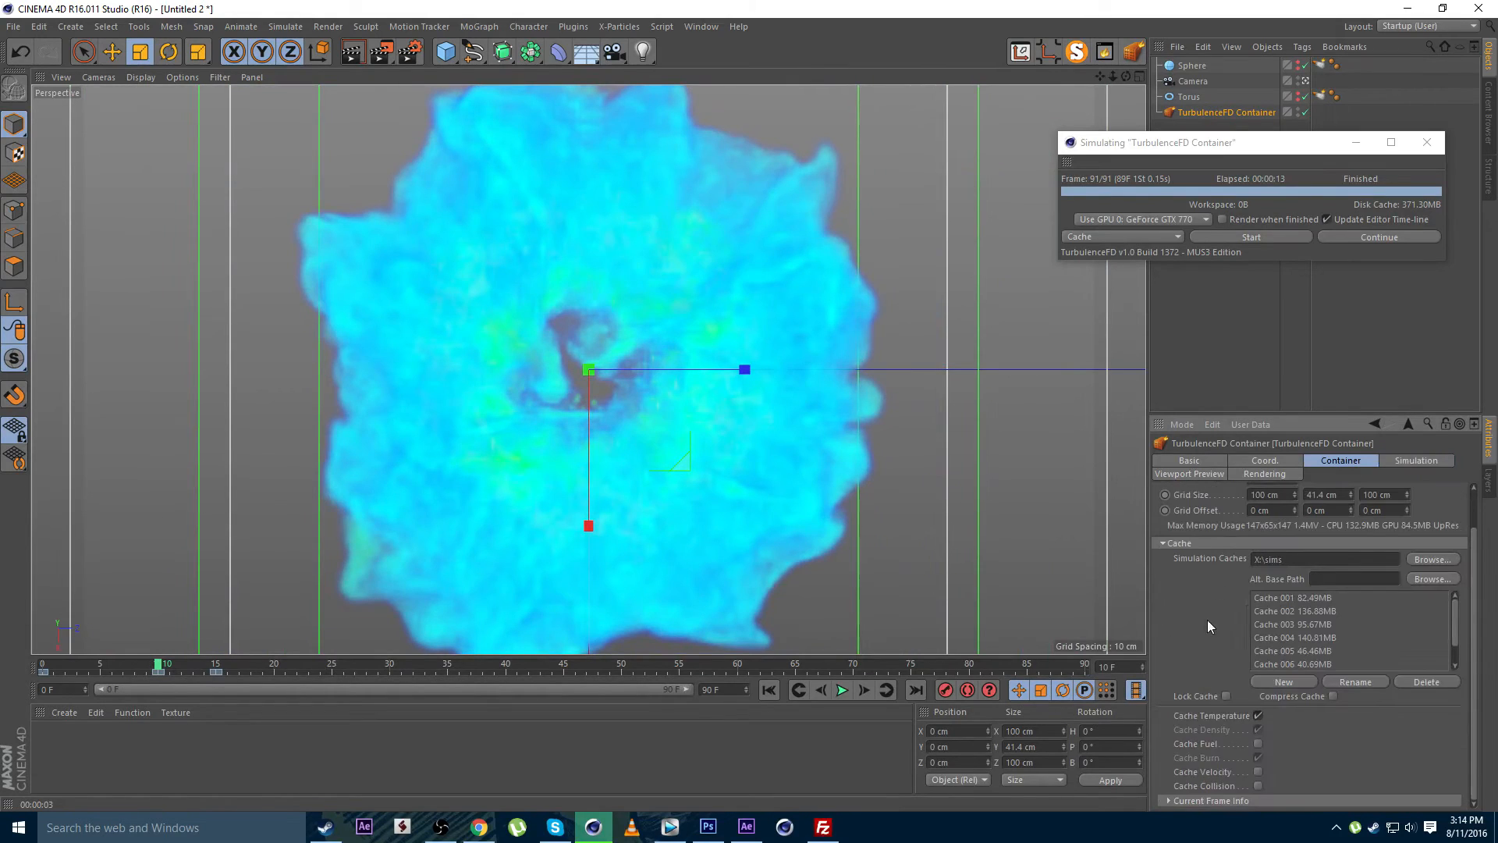
pyautogui.scroll(2, 1208, 627)
pyautogui.click(1283, 516)
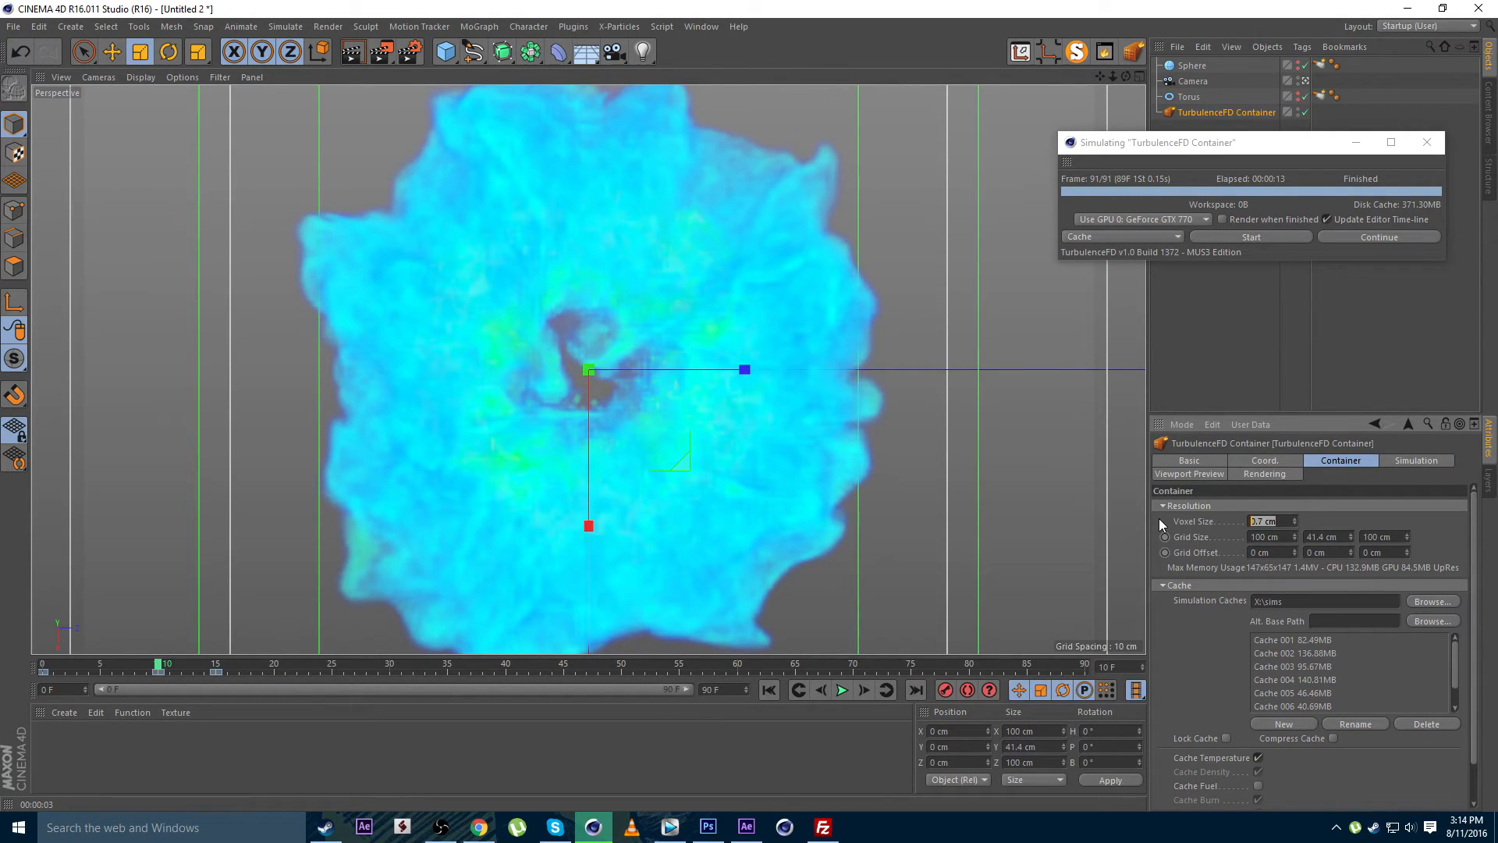
pyautogui.write('0.25')
pyautogui.press('Return')
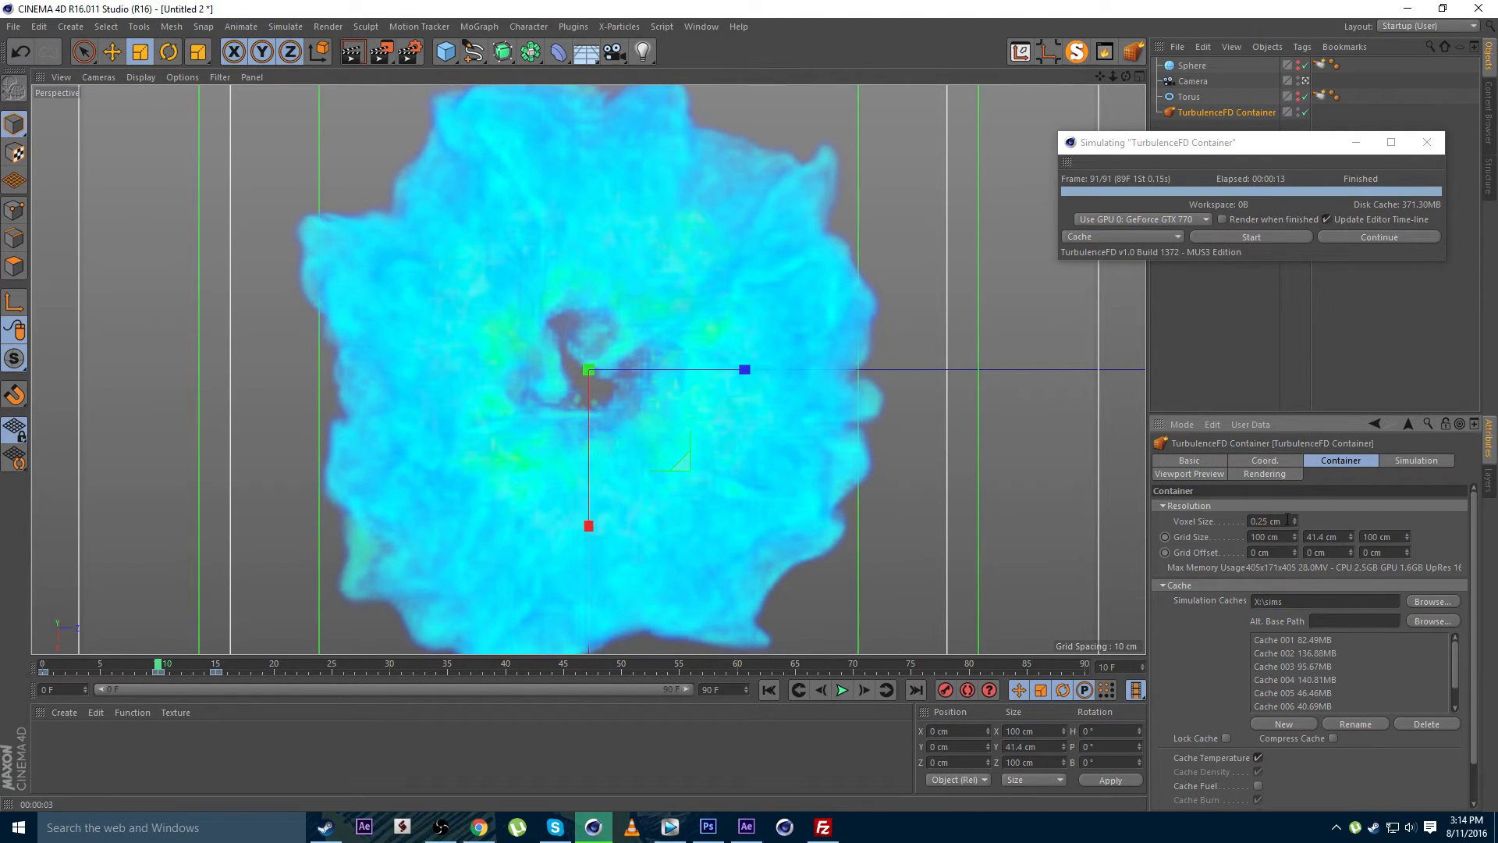
pyautogui.scroll(-2, 1258, 722)
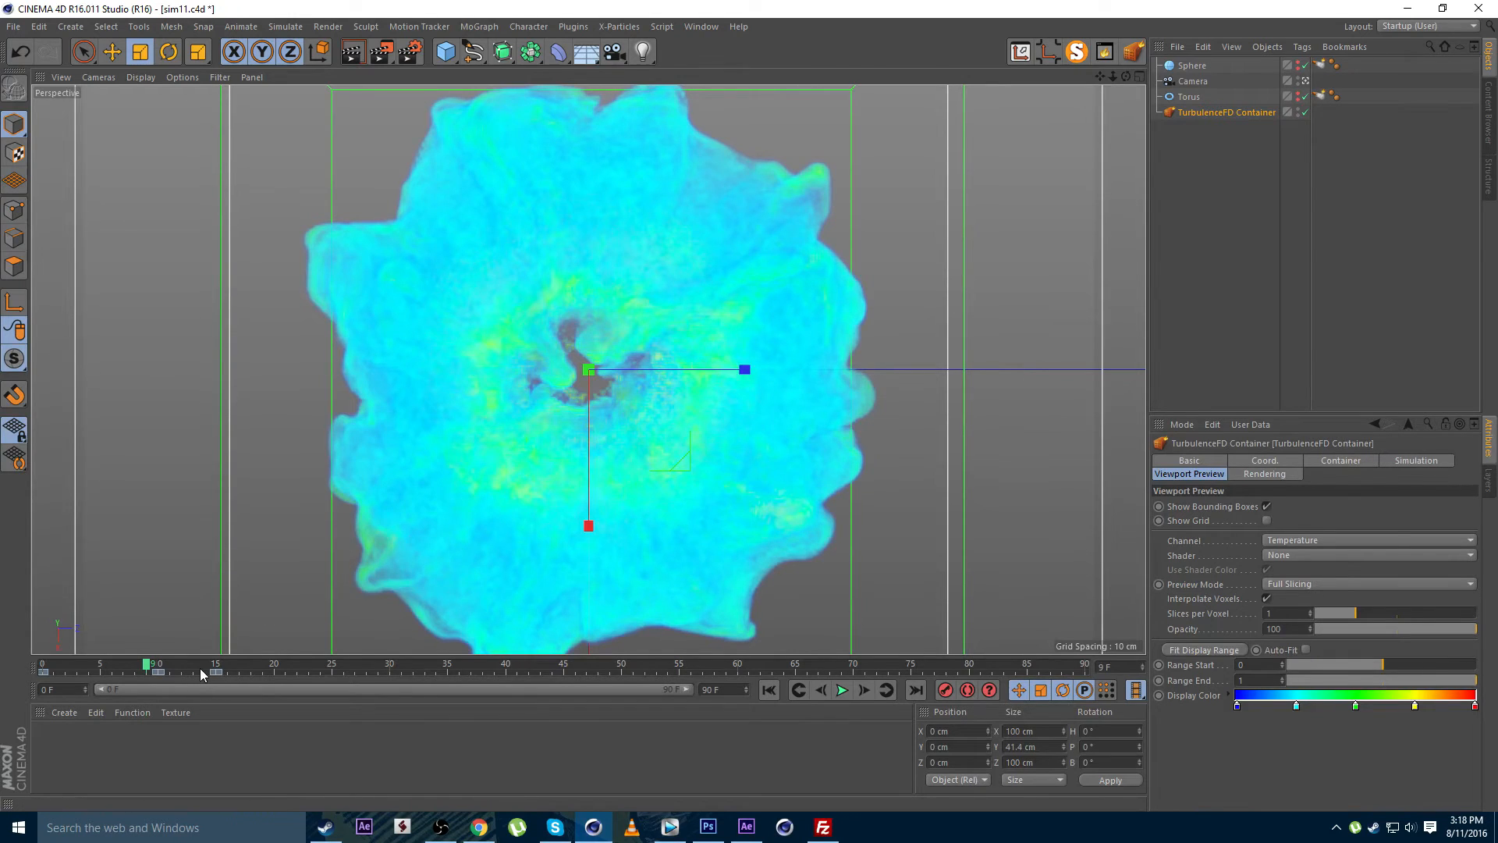
# Scrub through the higher-resolution simulation and render a viewport preview at frame 26
pyautogui.moveTo(200, 668); pyautogui.dragTo(274, 668)
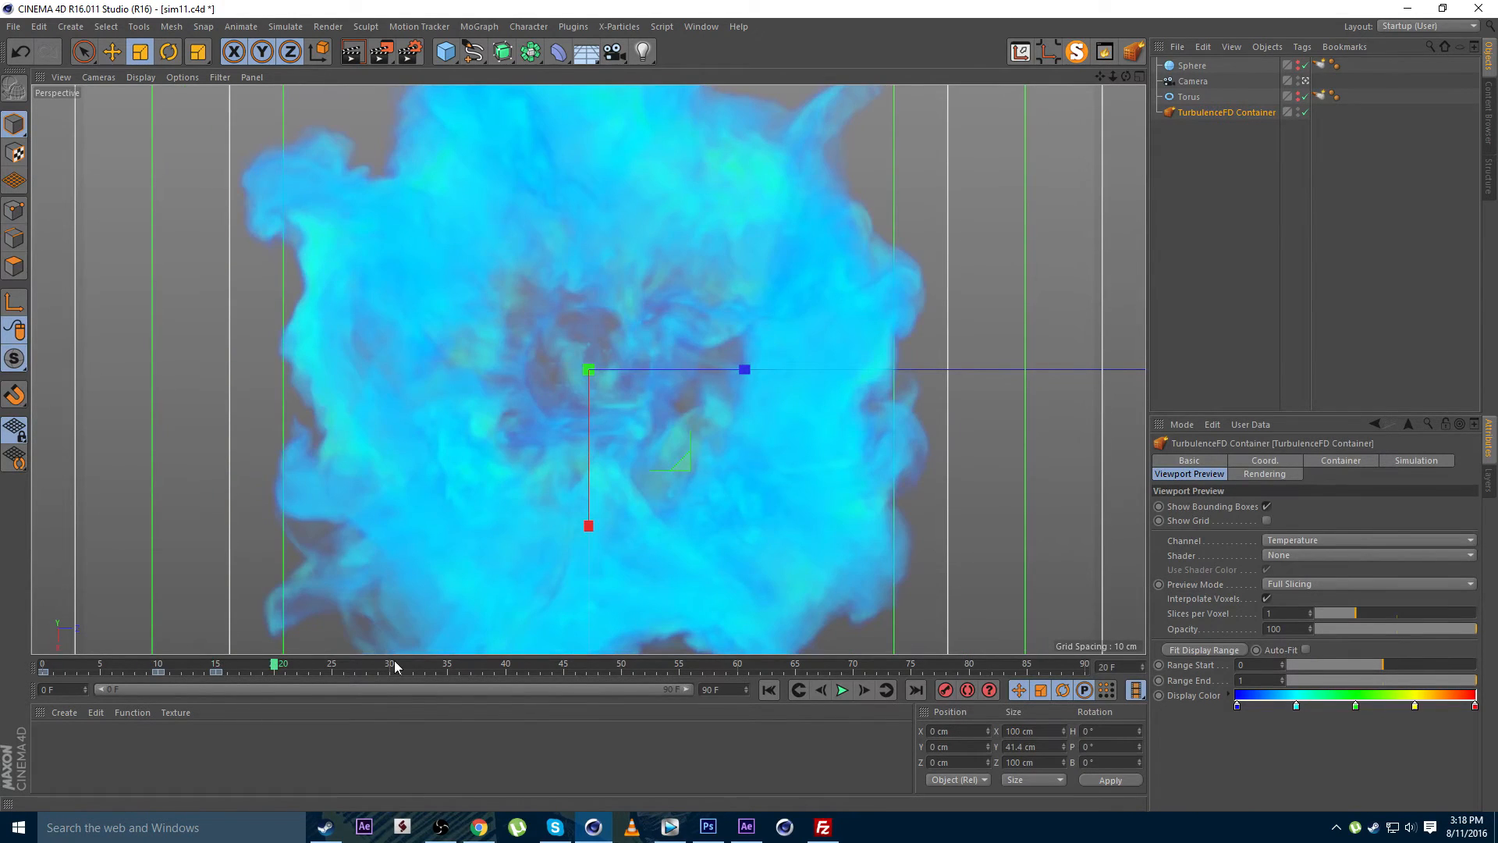
pyautogui.click(395, 665)
pyautogui.click(489, 666)
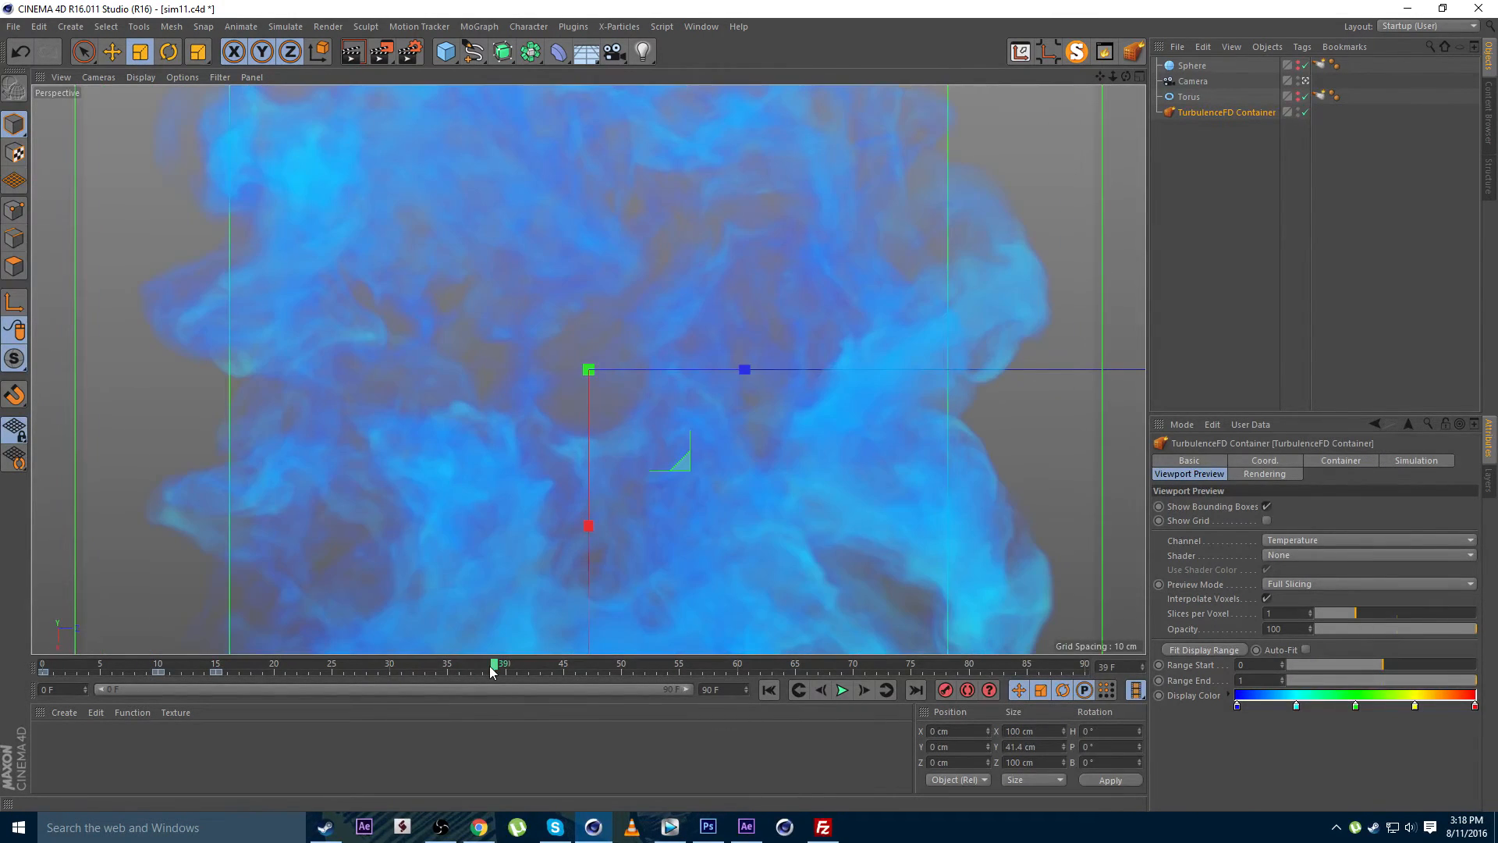
pyautogui.click(550, 667)
pyautogui.click(344, 668)
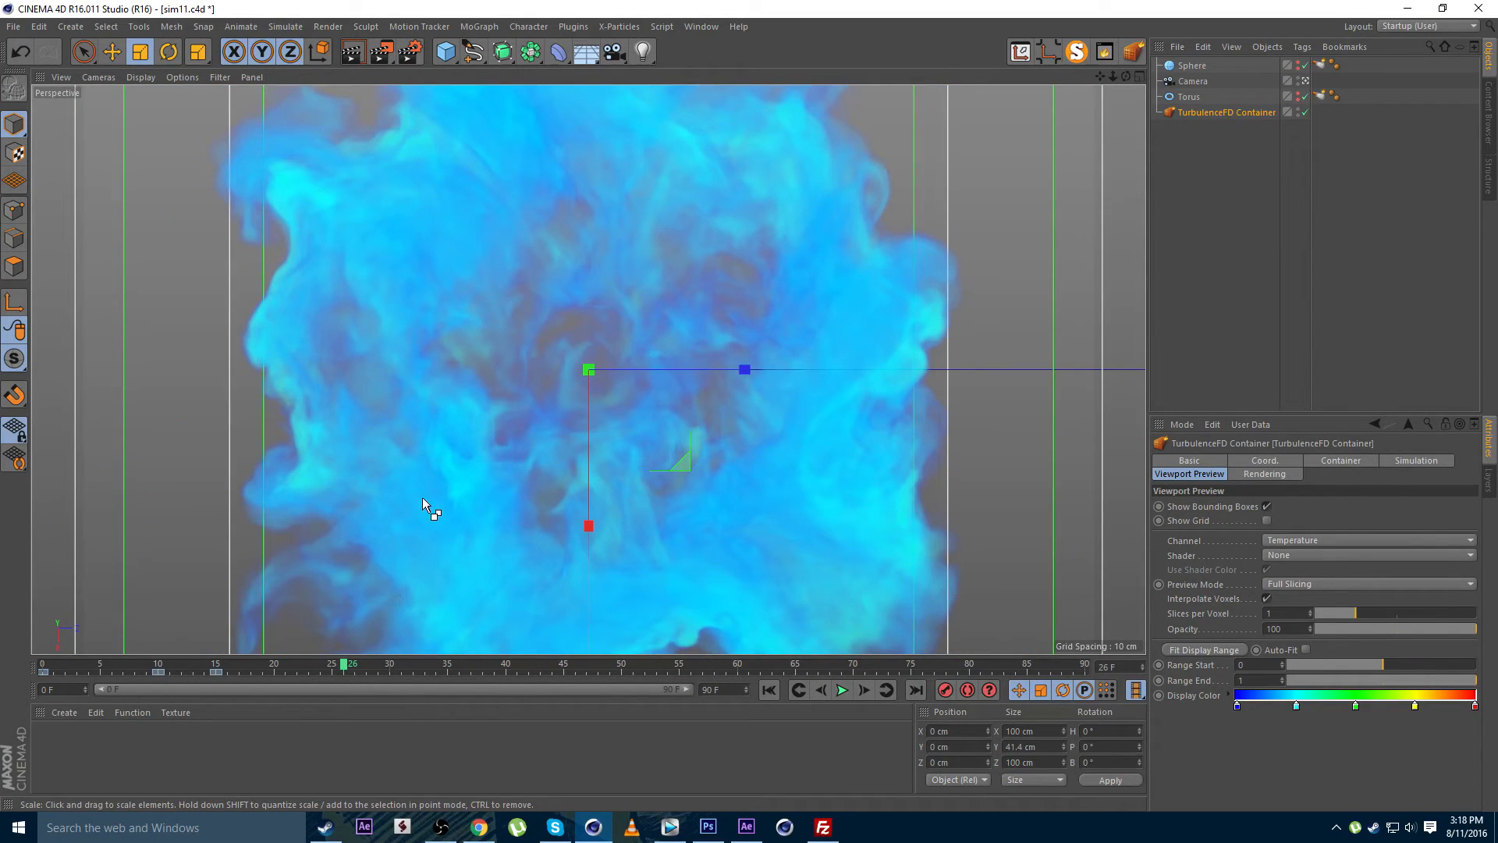
pyautogui.hotkey('ctrl', 'r')
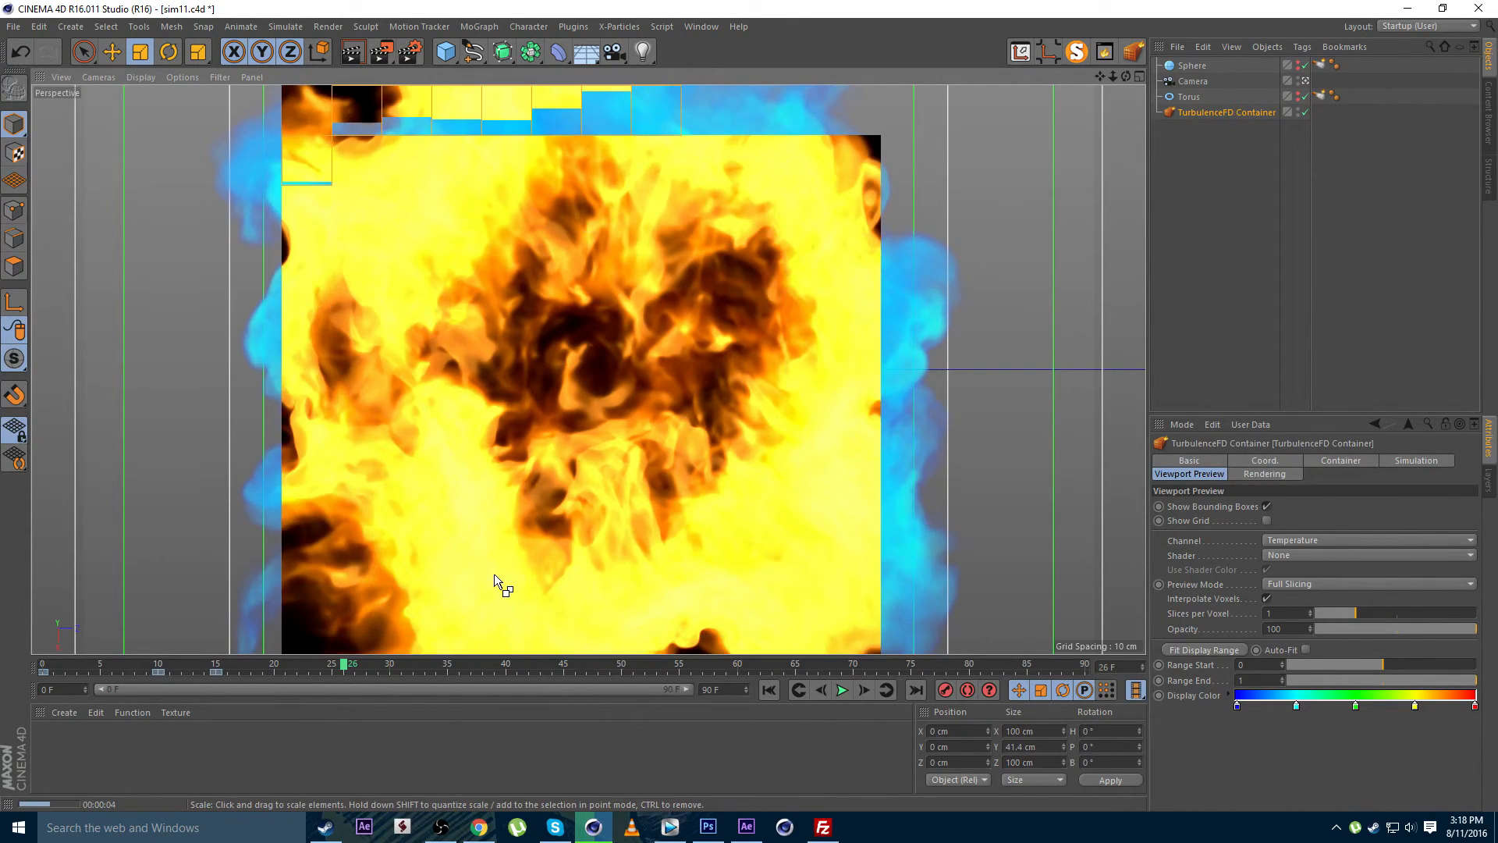
# Switch the container's viewport preview shader from None to Fire Shader
pyautogui.click(1238, 111)
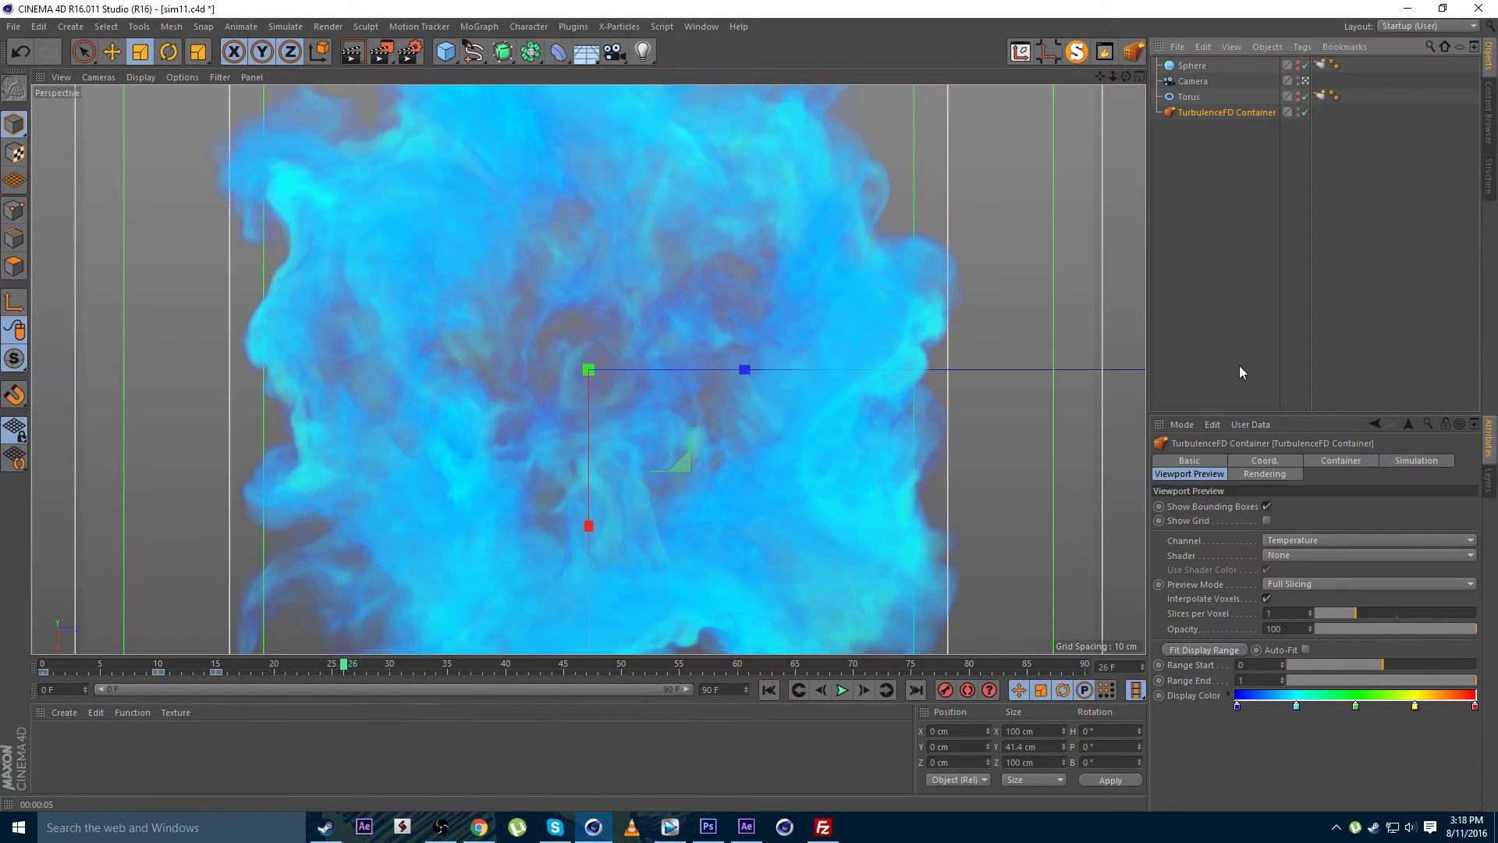
pyautogui.click(1265, 475)
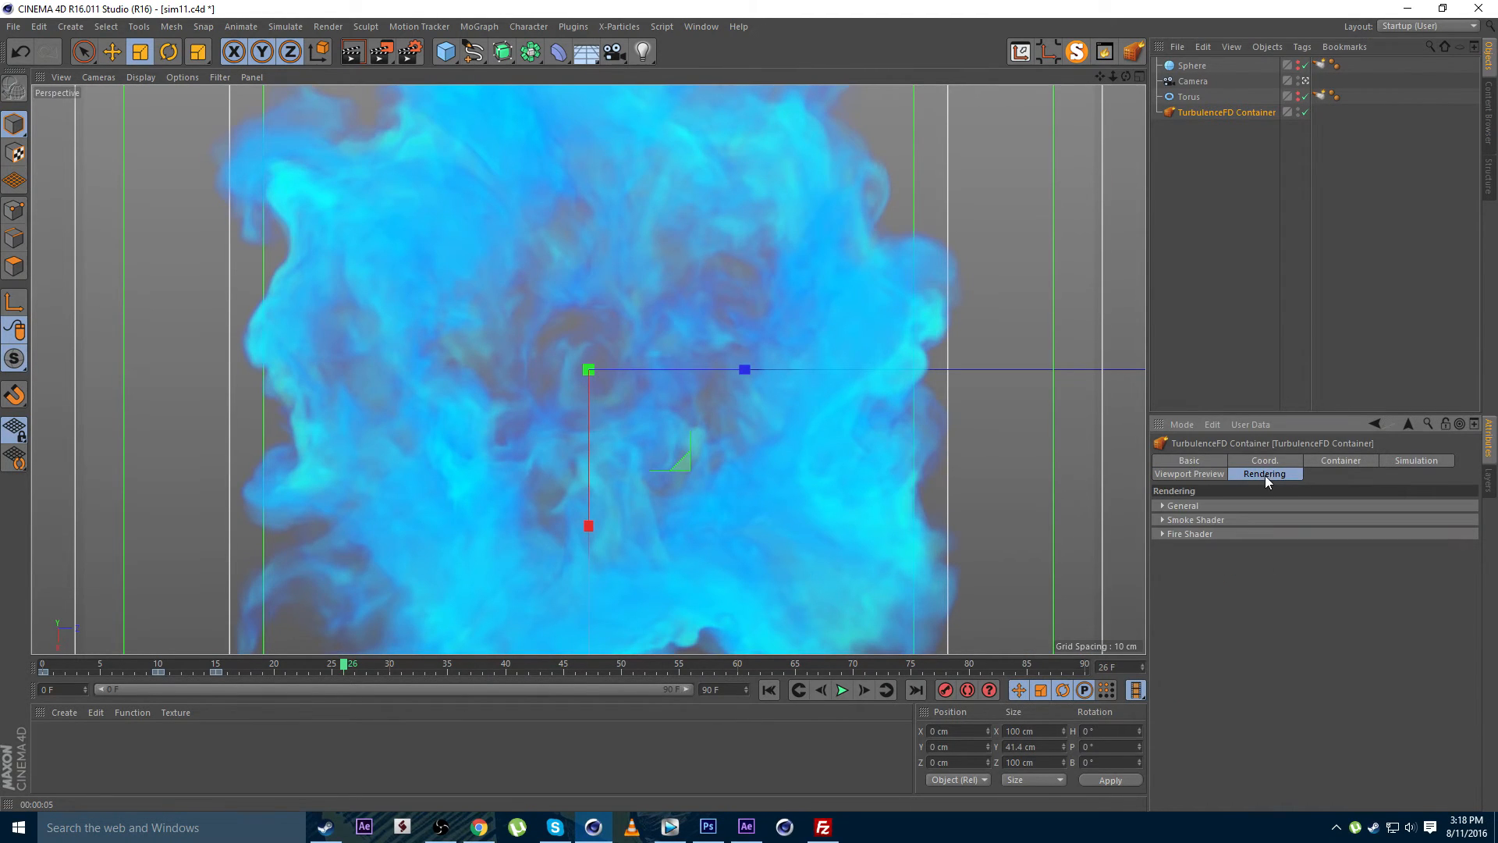
pyautogui.click(1189, 533)
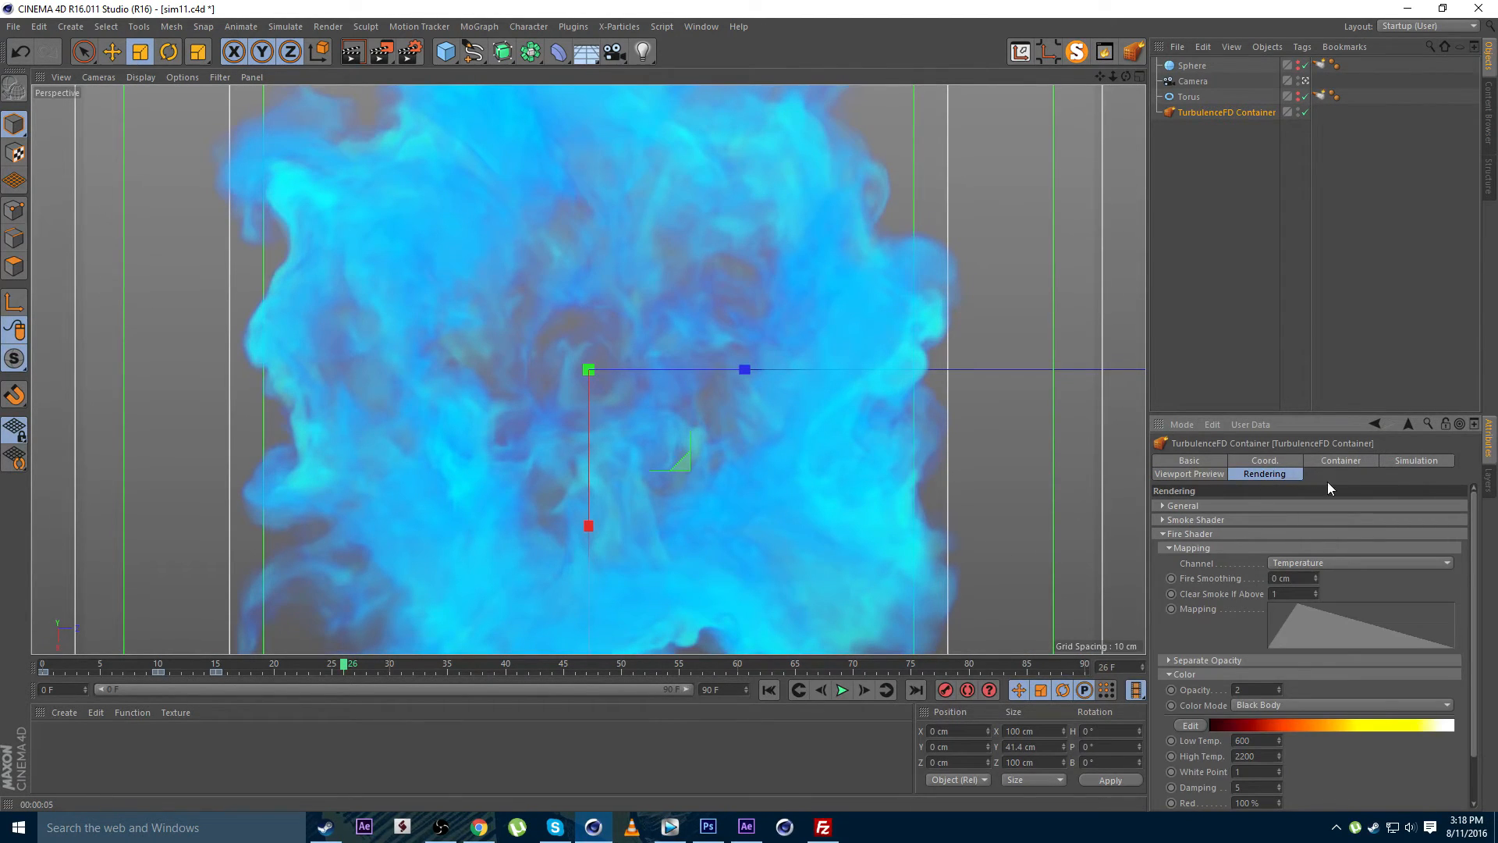
pyautogui.click(1190, 474)
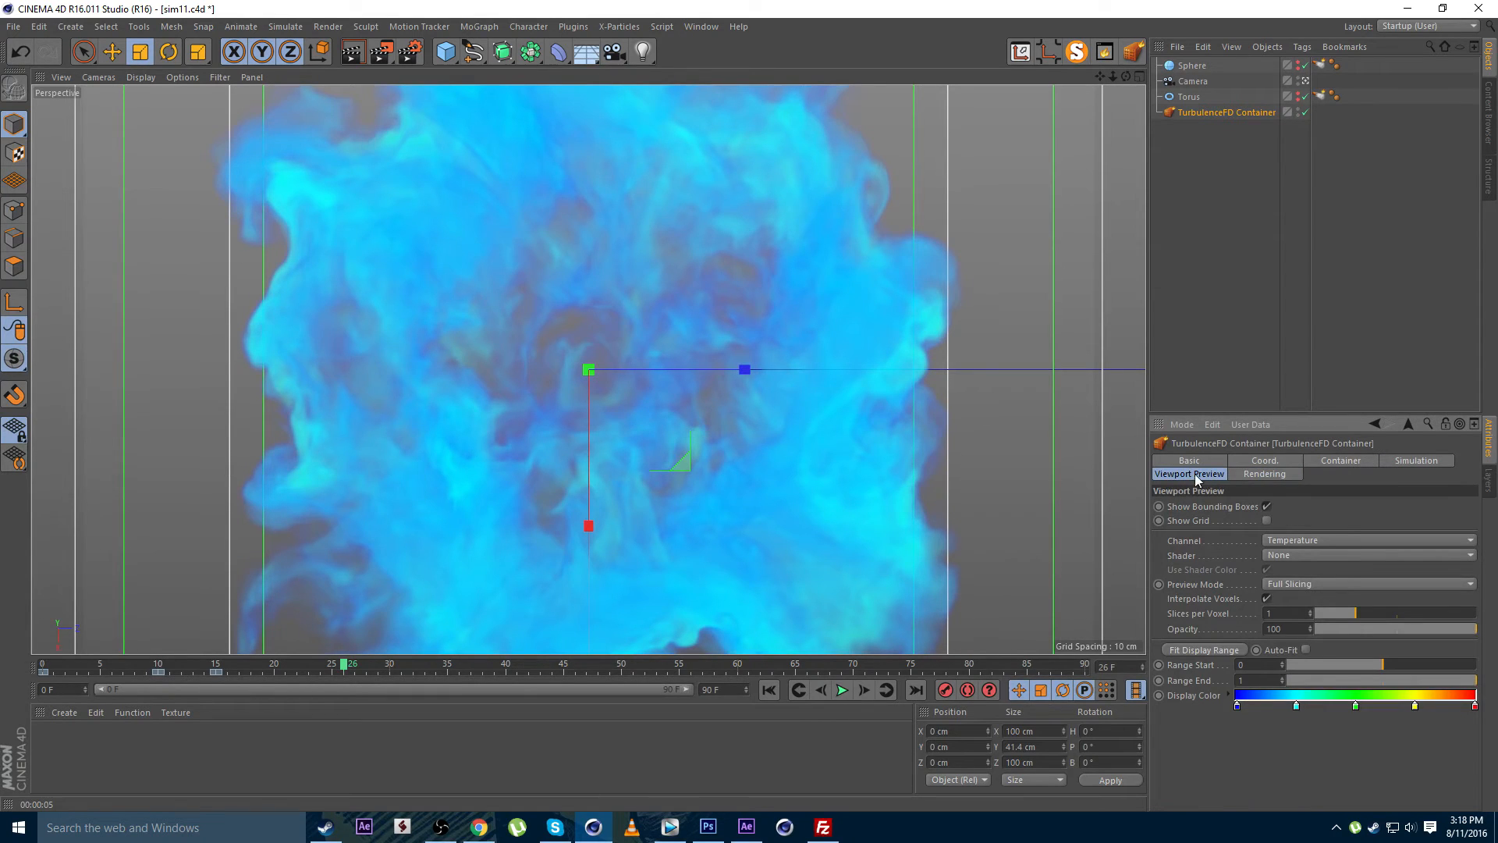
pyautogui.click(1289, 554)
pyautogui.click(1300, 585)
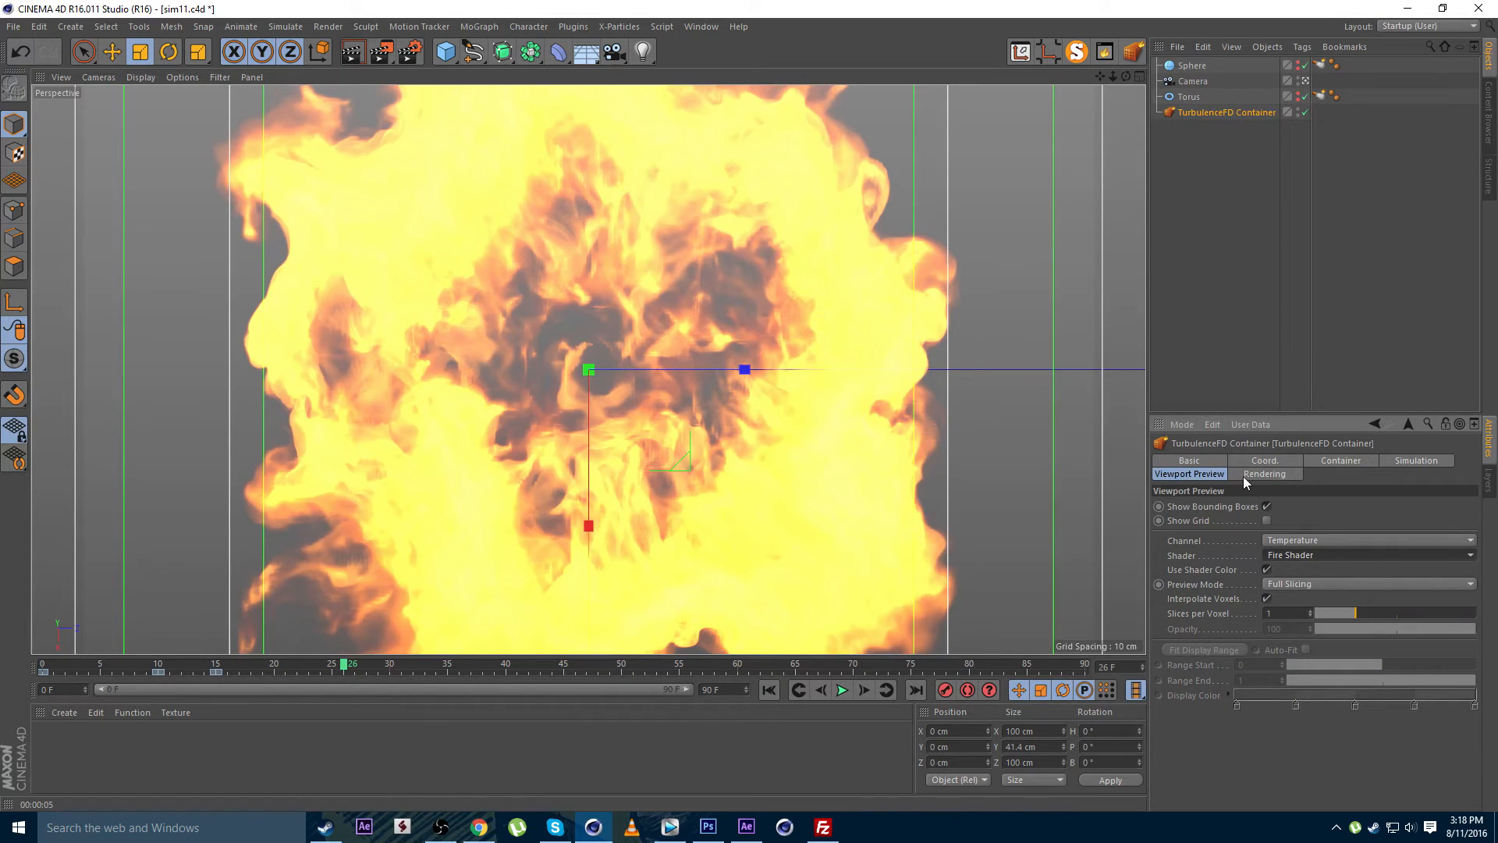
# Open the fire shader's color mapping curve clear of the fire and move its peak to about 0.29
pyautogui.click(1246, 474)
pyautogui.doubleClick(1313, 621)
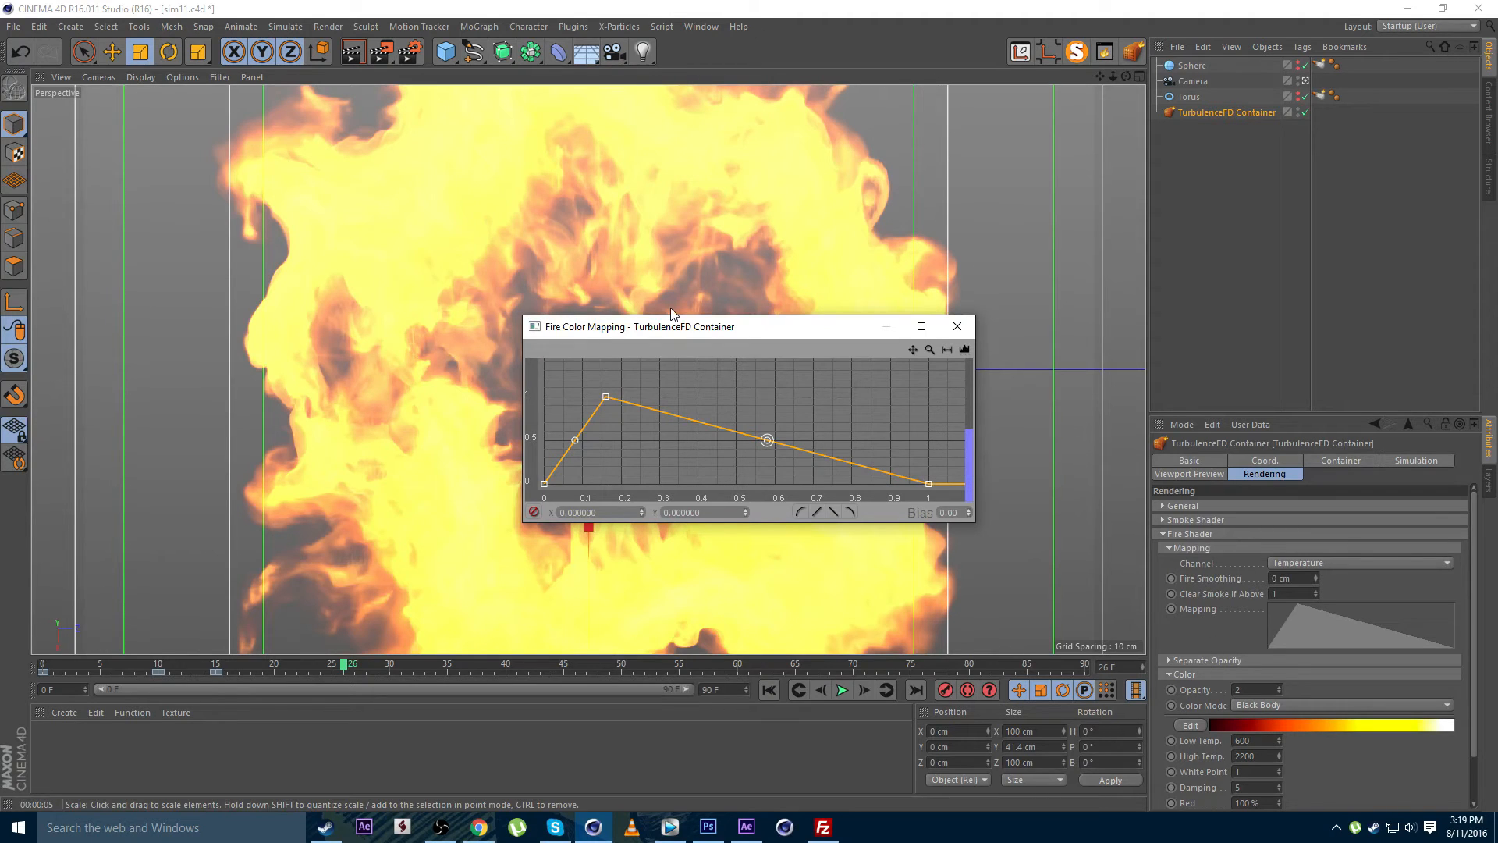
pyautogui.moveTo(695, 326); pyautogui.dragTo(1109, 249)
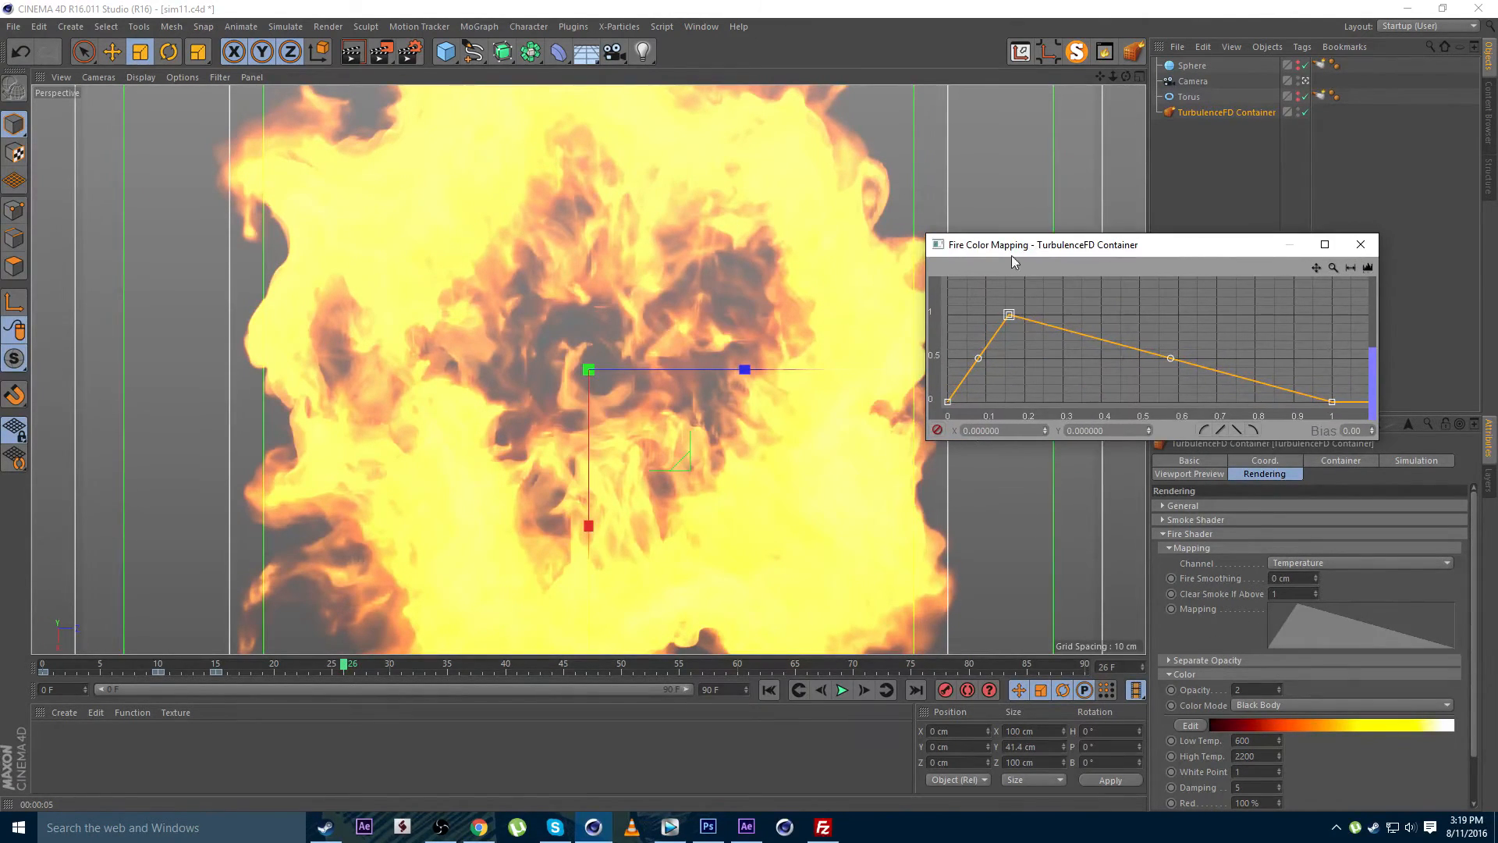
pyautogui.moveTo(1013, 260); pyautogui.dragTo(1043, 255)
pyautogui.moveTo(1040, 310); pyautogui.dragTo(1093, 311)
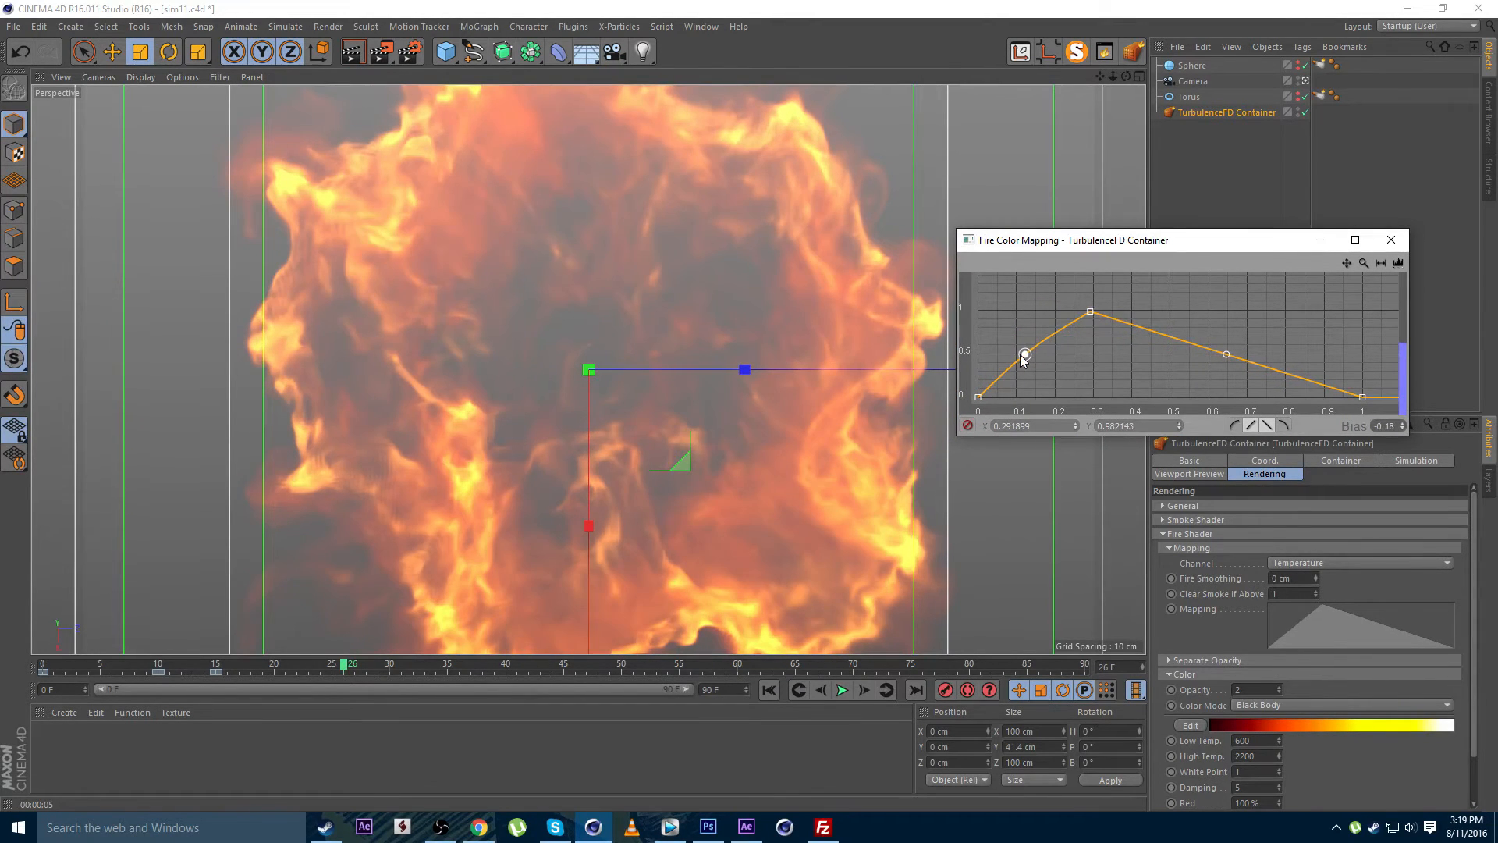
# Bend both segments of the fire mapping curve, set its peak at about 0.27, 1.0, and render a preview
pyautogui.moveTo(1025, 354); pyautogui.dragTo(1041, 354)
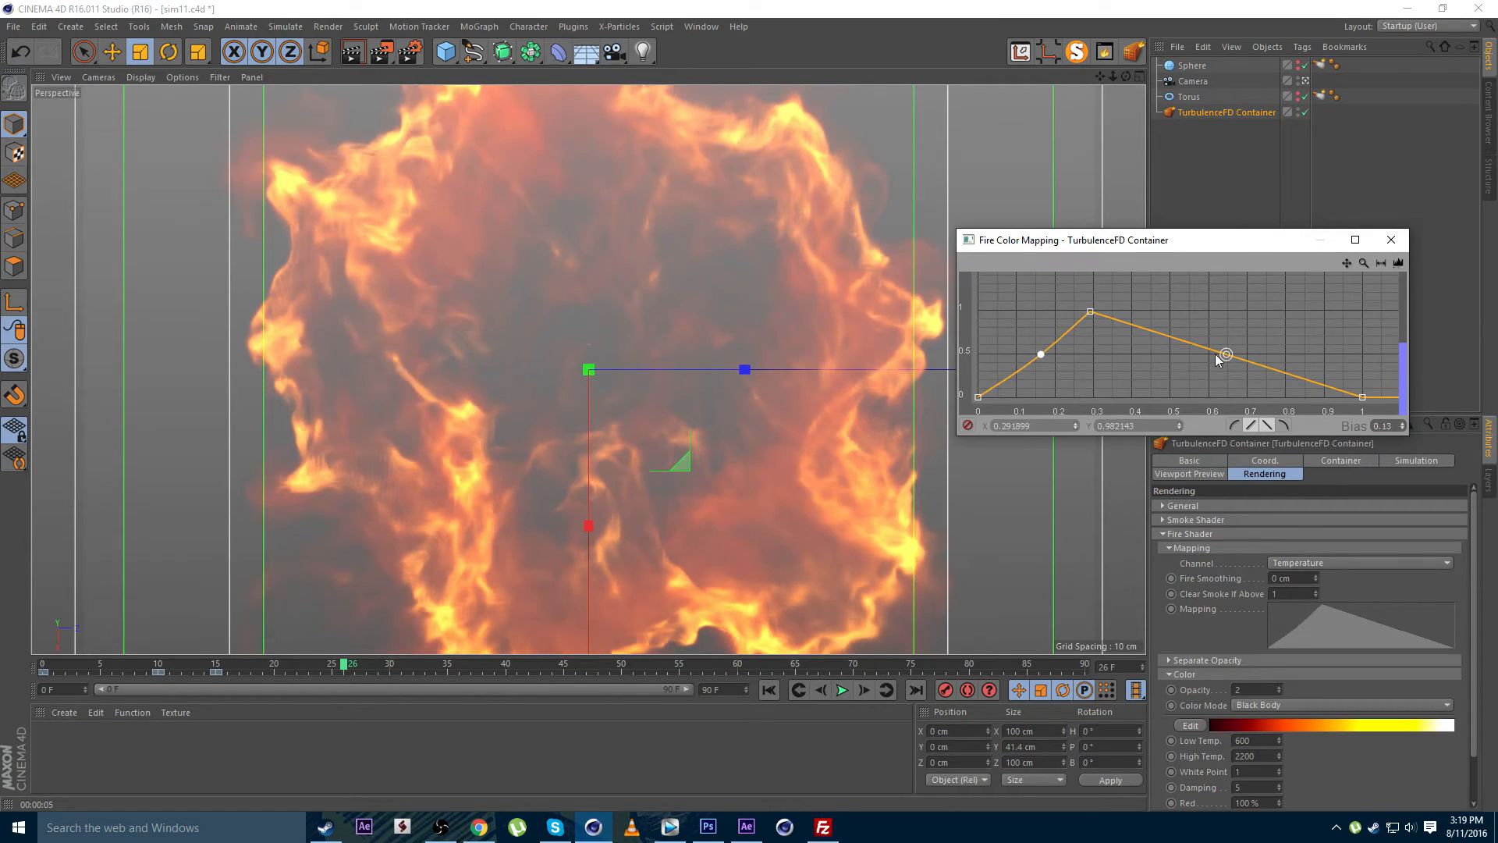
pyautogui.moveTo(1217, 356); pyautogui.dragTo(1173, 354)
pyautogui.moveTo(1091, 312); pyautogui.dragTo(1089, 316)
pyautogui.moveTo(1174, 354); pyautogui.dragTo(1192, 353)
pyautogui.moveTo(1041, 355); pyautogui.dragTo(1080, 315)
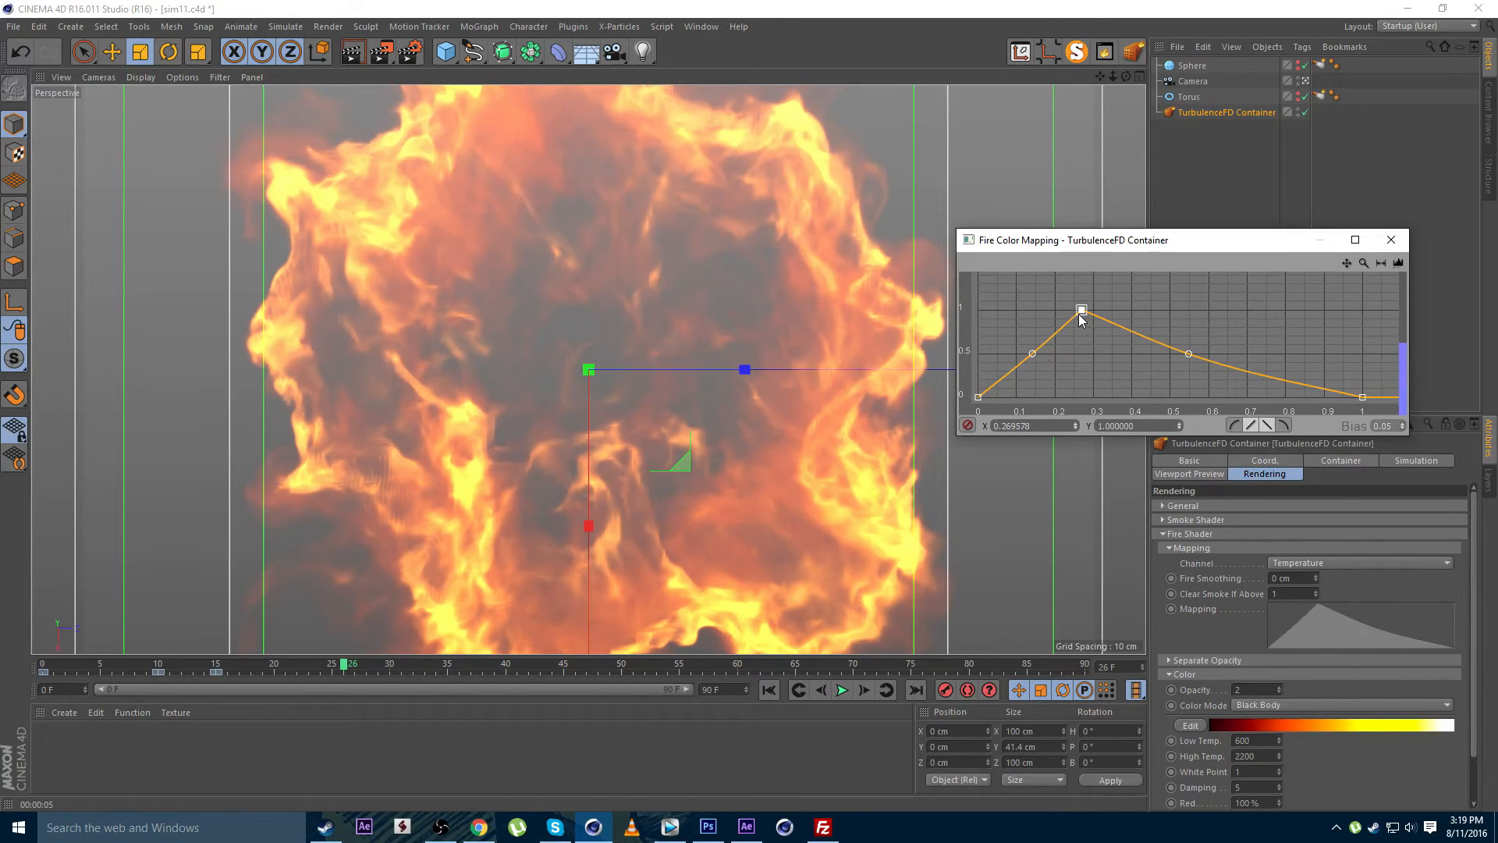
pyautogui.hotkey('ctrl', 'r')
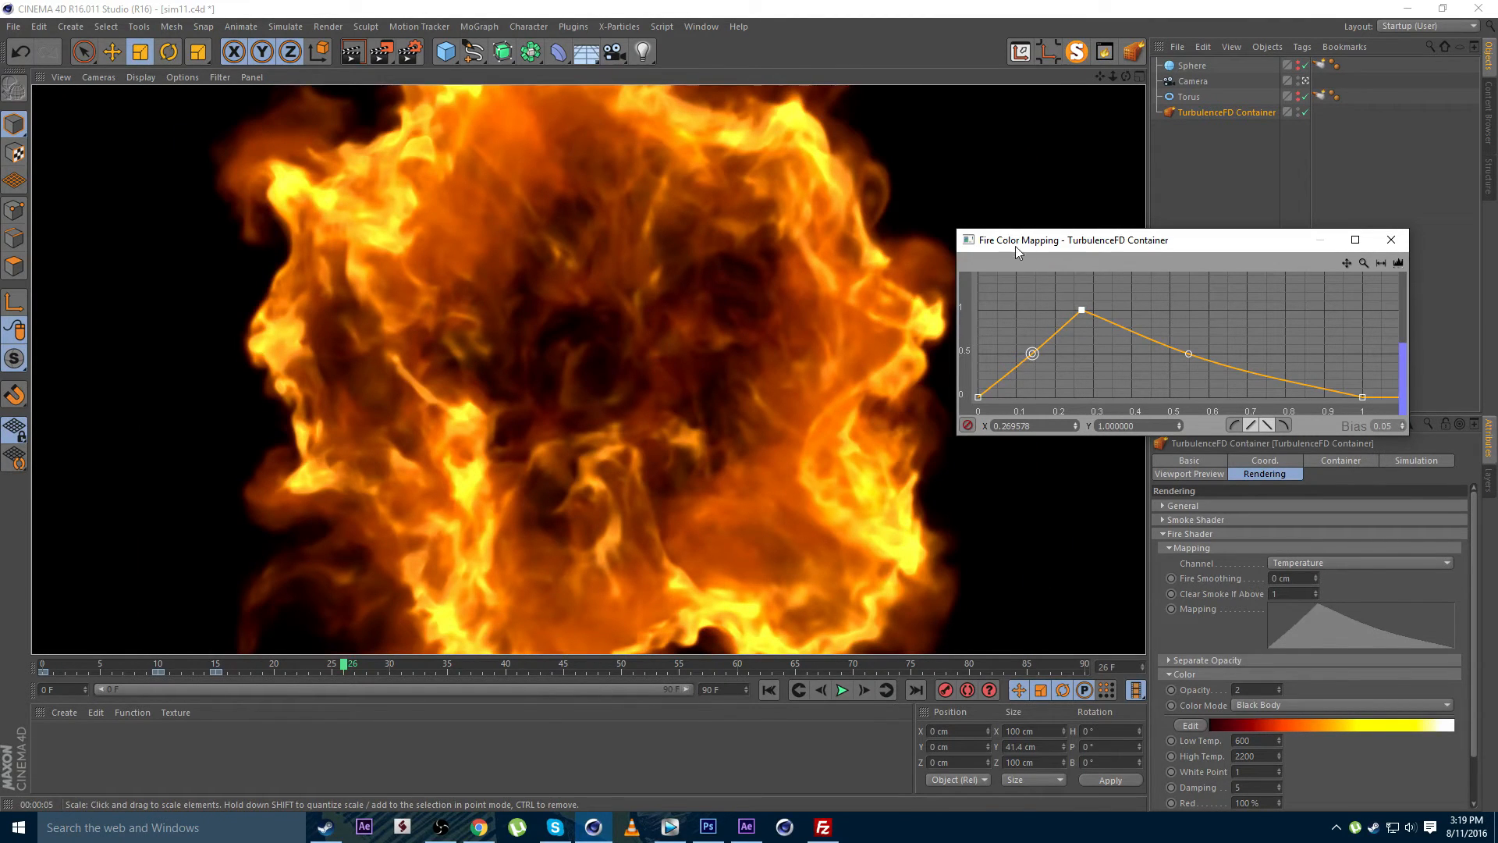
# Move the fire mapping curve's peak to about 0.31, 1.02 and render a preview at frame 12
pyautogui.moveTo(1082, 310); pyautogui.dragTo(1101, 312)
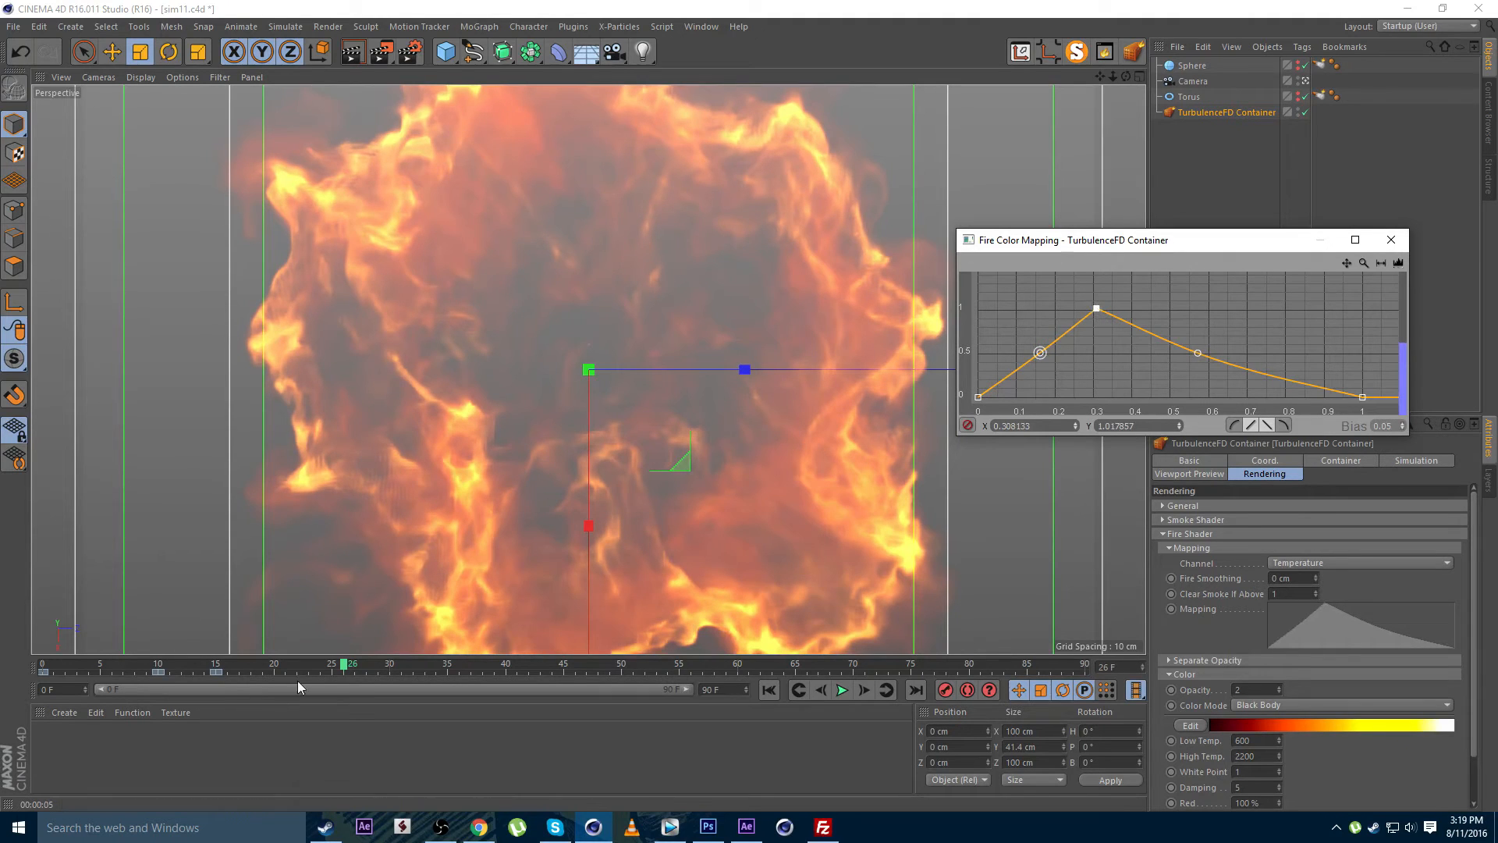
pyautogui.click(207, 658)
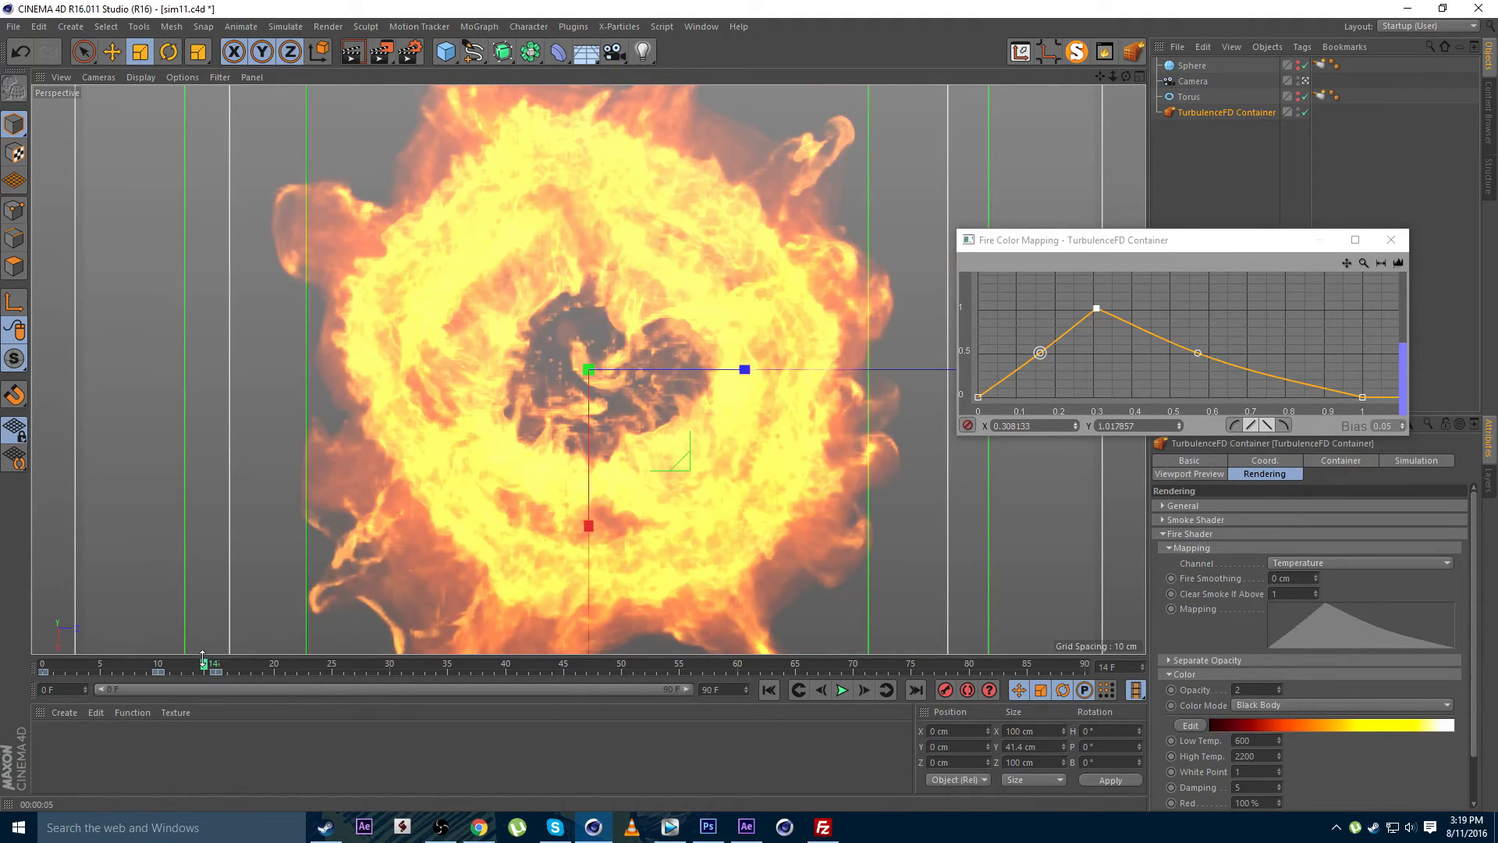
pyautogui.moveTo(190, 666)
pyautogui.mouseDown()
pyautogui.moveTo(53, 672)
pyautogui.moveTo(178, 689)
pyautogui.mouseUp()
pyautogui.hotkey('ctrl', 'r')
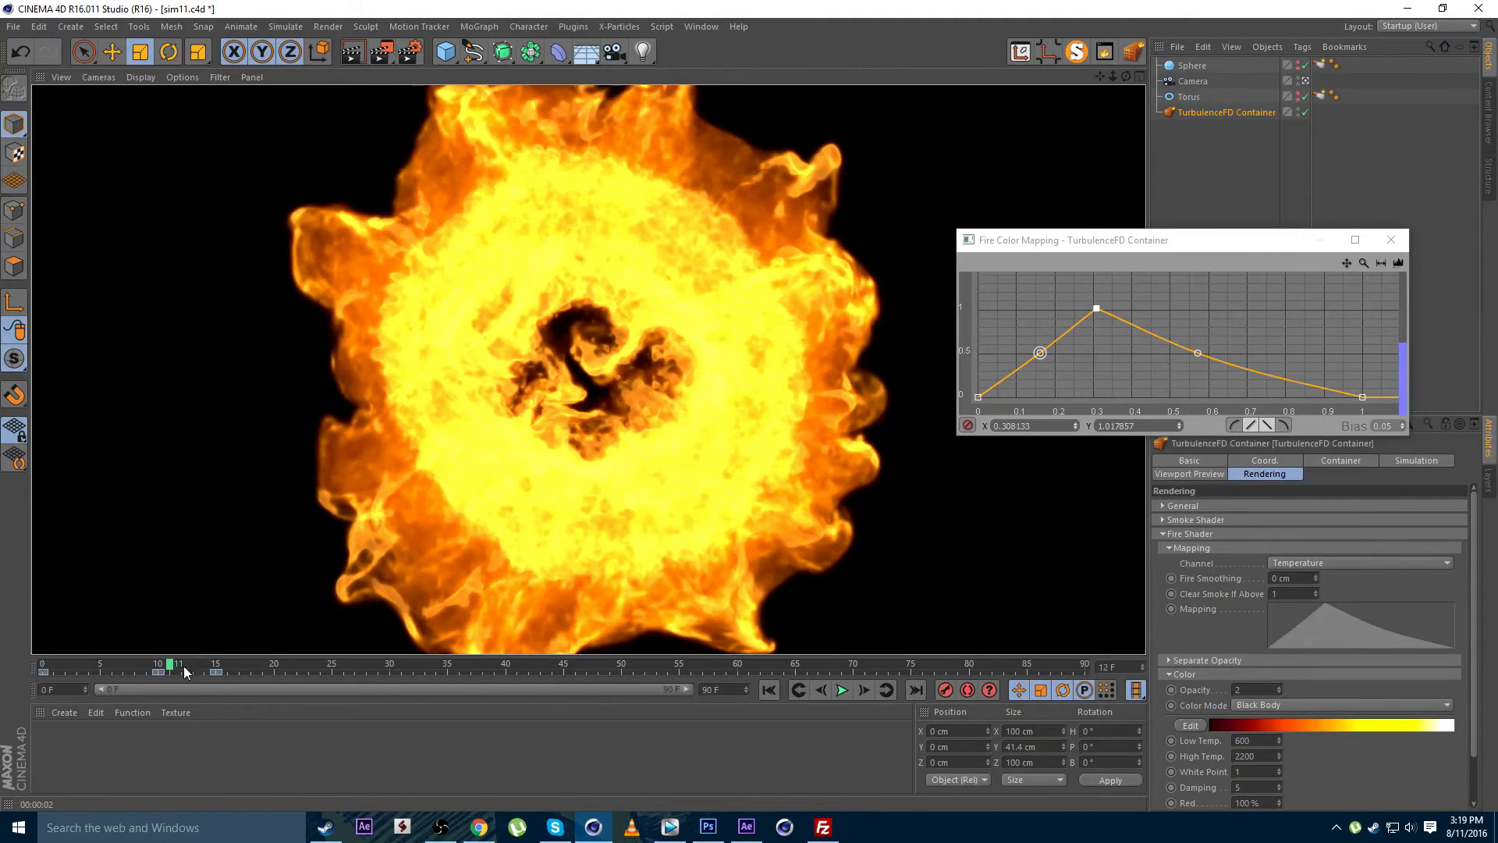
# Render a preview of the fire at frame 25 and close the color mapping curve
pyautogui.moveTo(178, 671); pyautogui.dragTo(334, 672)
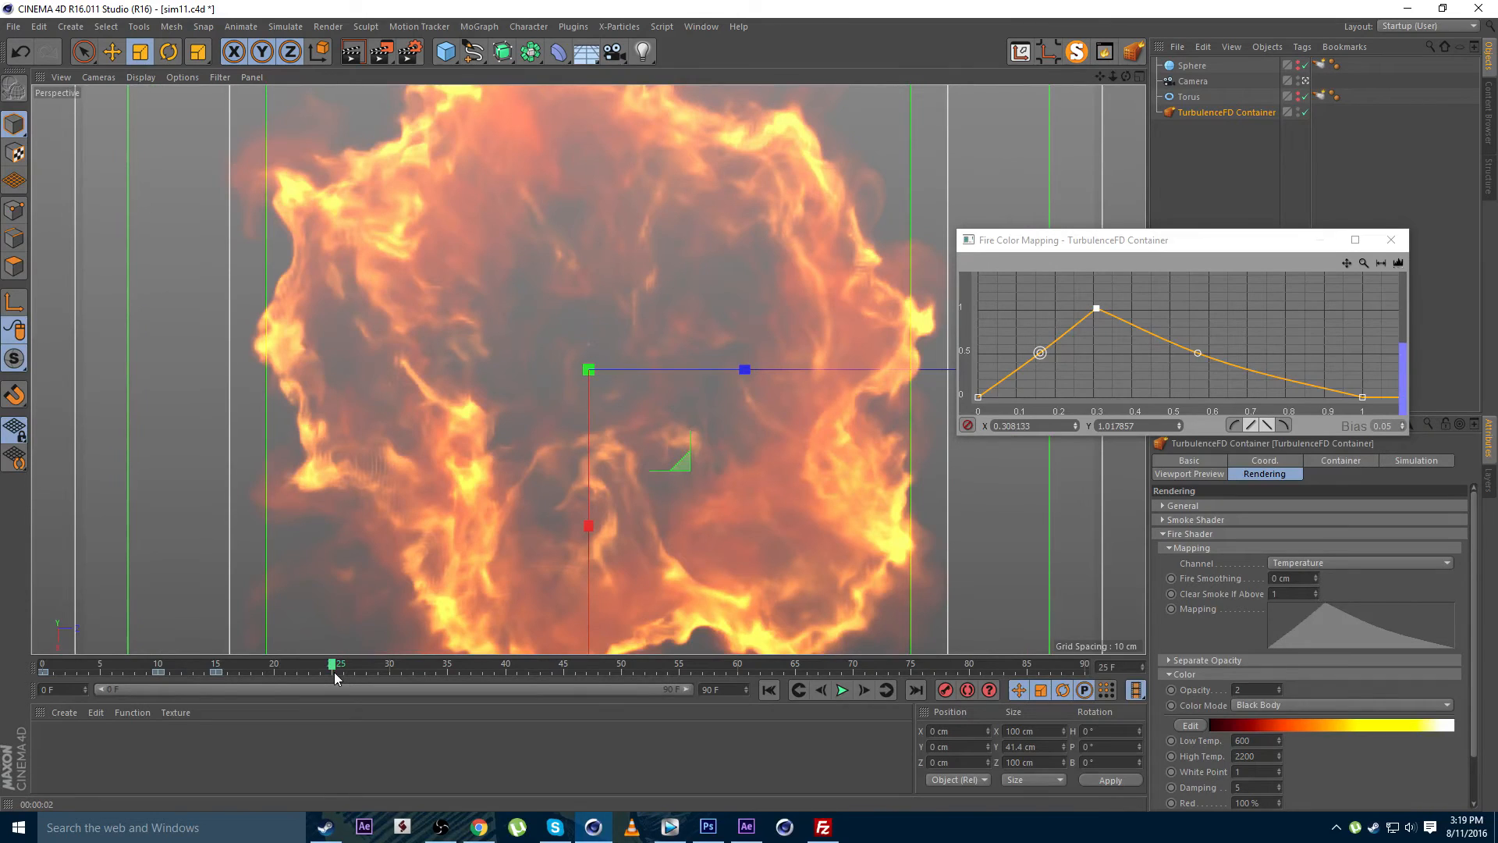
pyautogui.hotkey('ctrl', 'r')
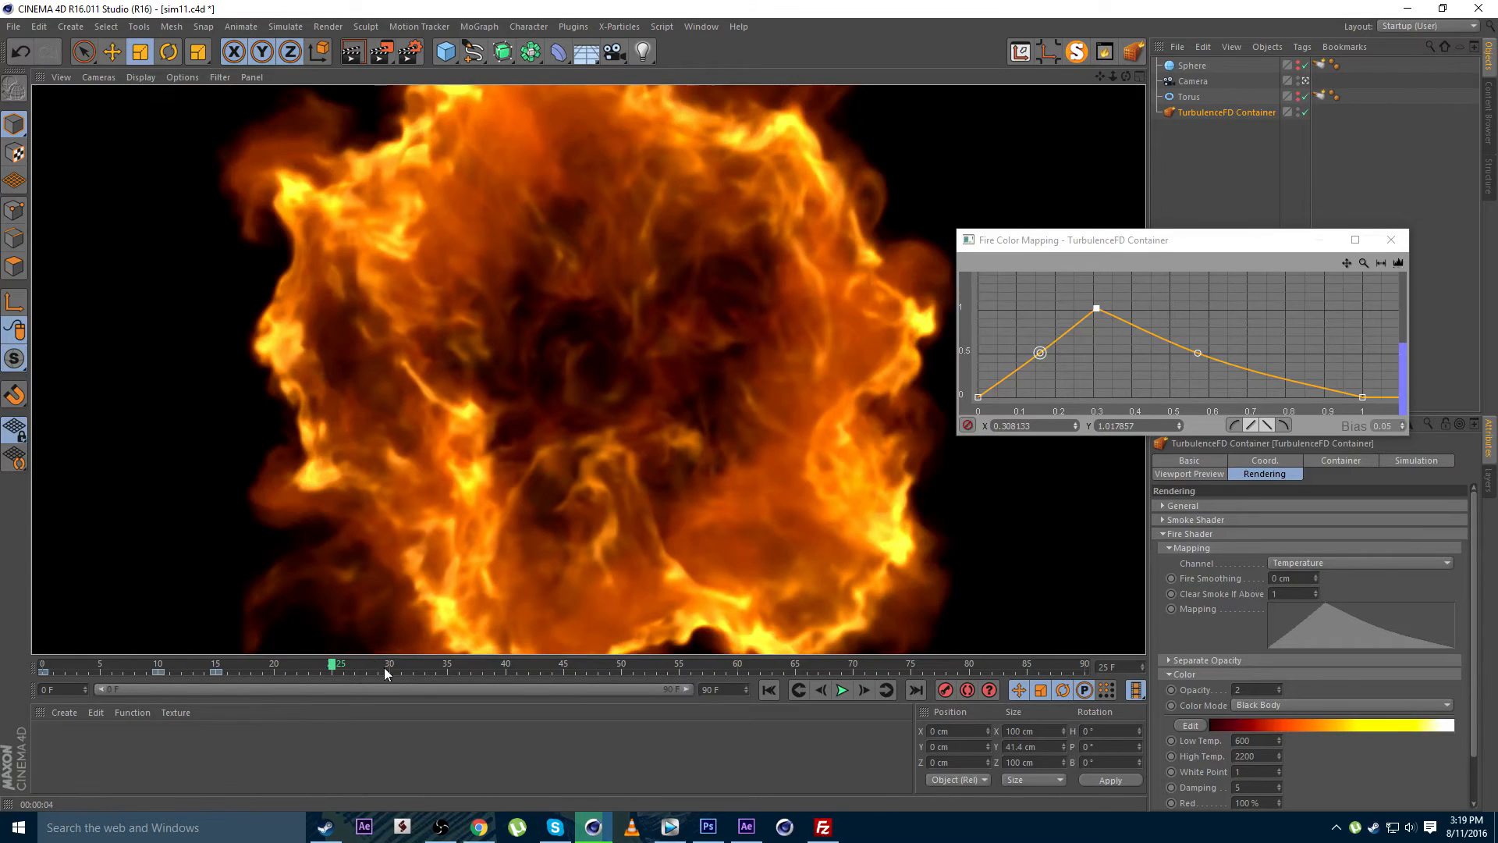
pyautogui.click(1362, 398)
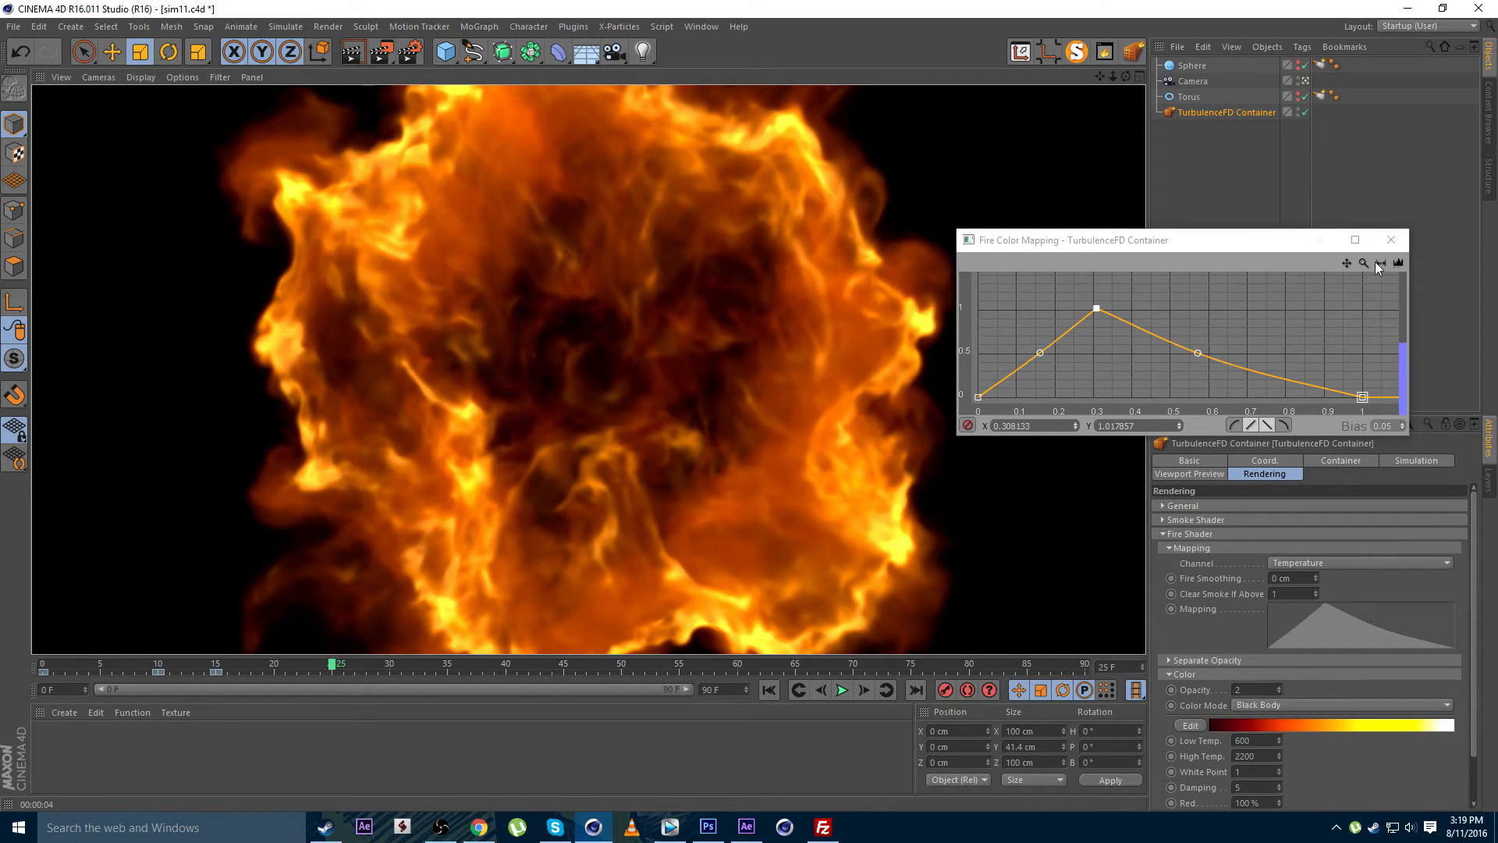
pyautogui.click(1391, 240)
# Expand the fire shader's Sub-Grid Detail settings
pyautogui.scroll(-2, 1304, 789)
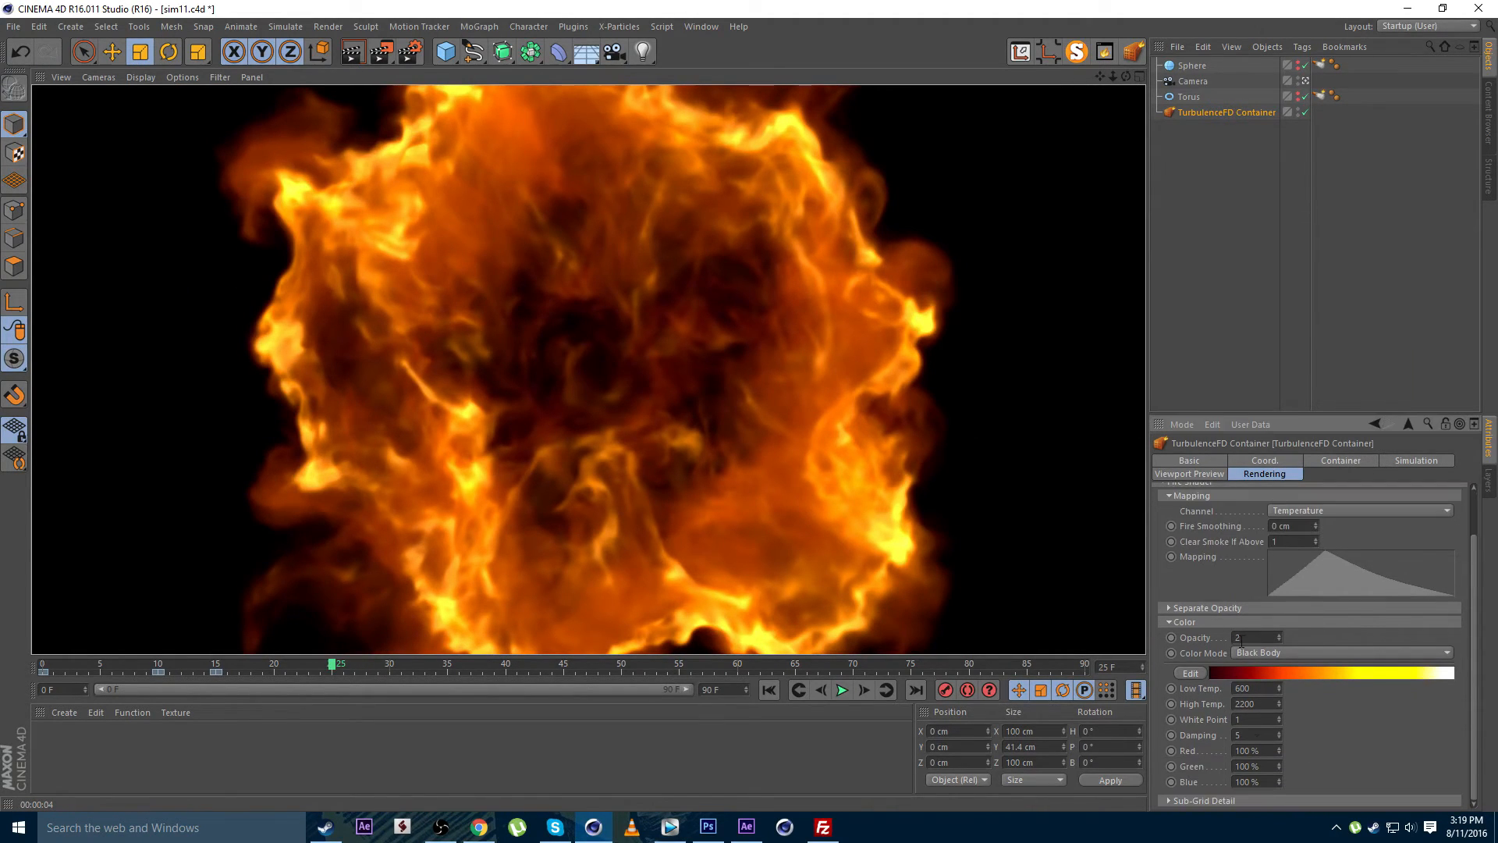
pyautogui.click(1267, 801)
pyautogui.scroll(-4, 1248, 742)
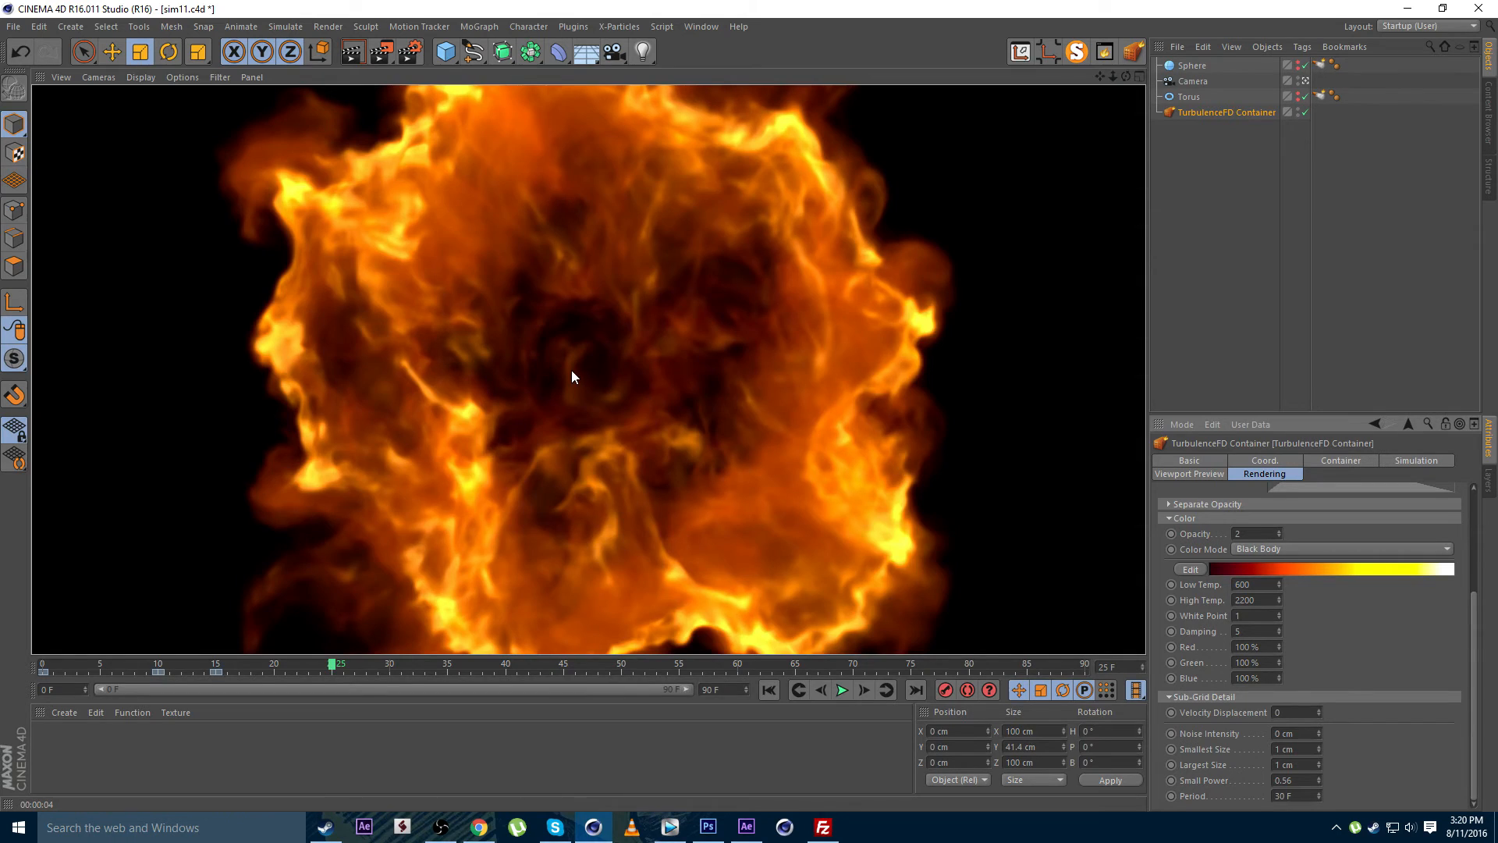
# Render frame 25 to the Picture Viewer, reposition its window and inspect the rendered fire
pyautogui.hotkey('shift', 'r')
pyautogui.scroll(-4, 471, 389)
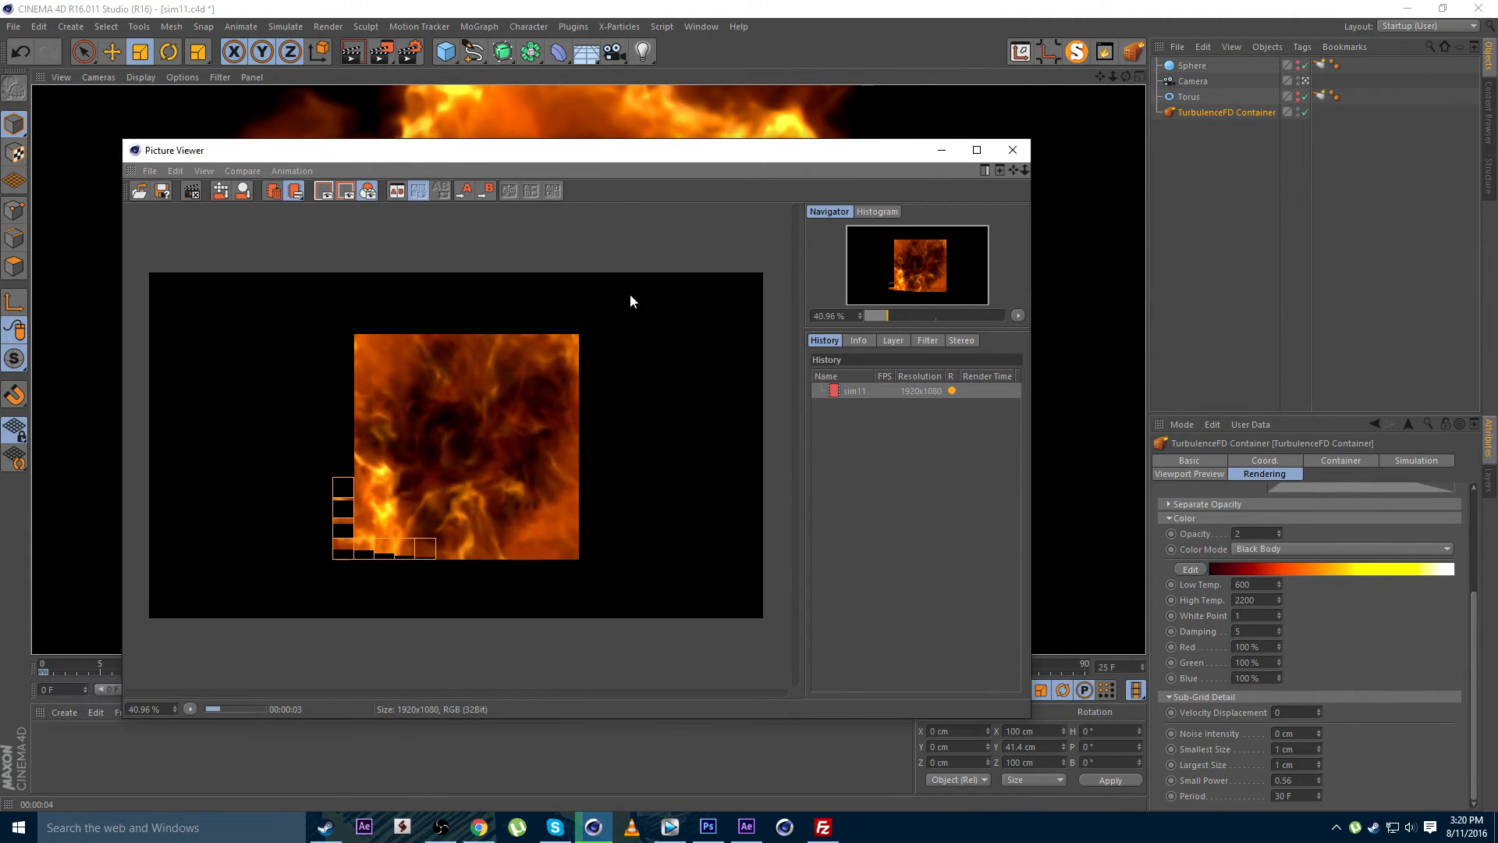
pyautogui.moveTo(377, 162); pyautogui.dragTo(439, 156)
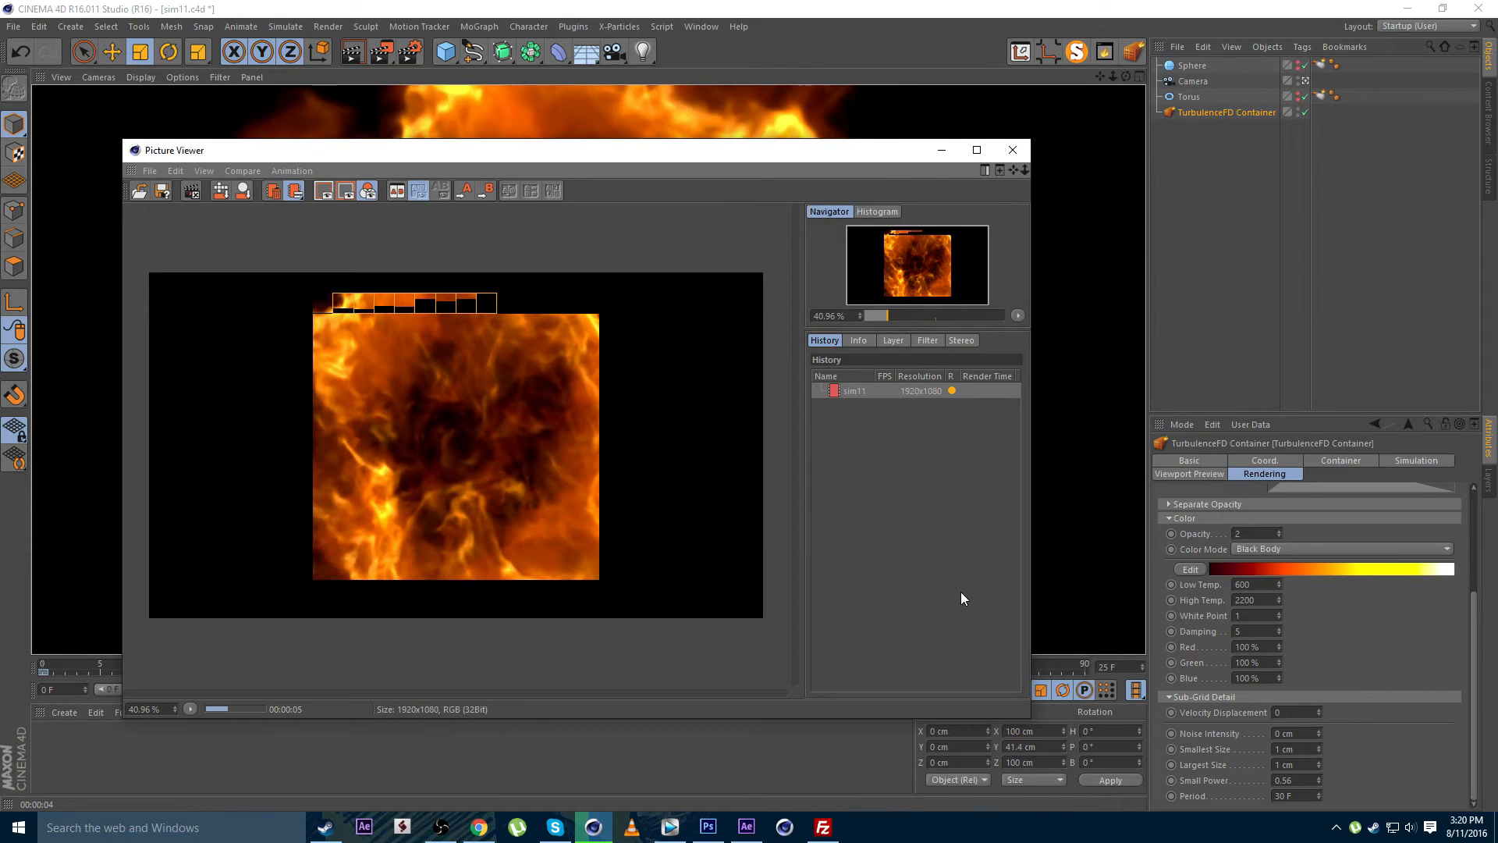
pyautogui.scroll(1, 577, 492)
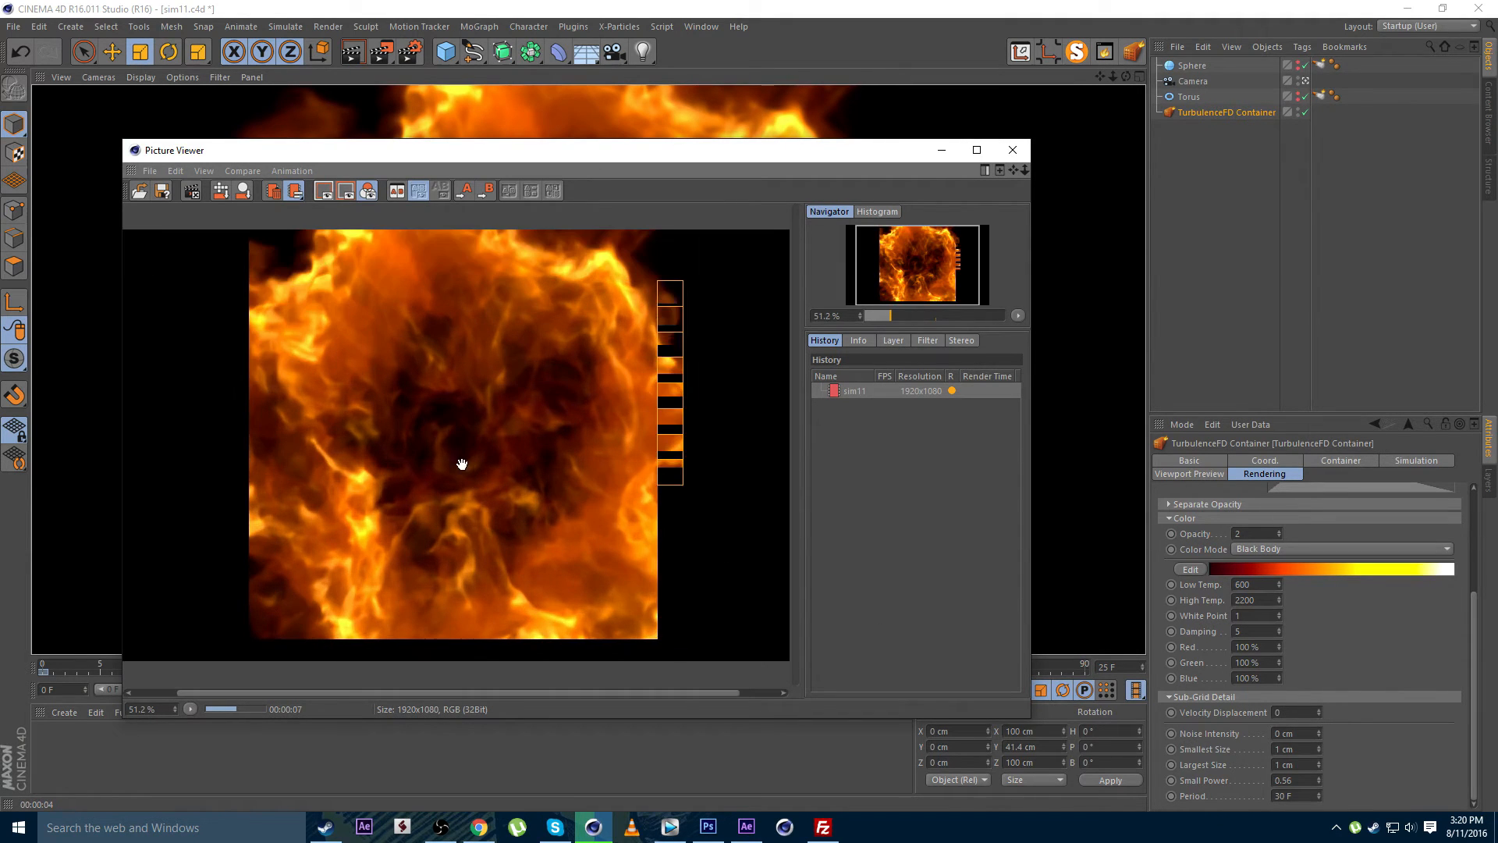
pyautogui.moveTo(449, 151); pyautogui.dragTo(488, 132)
pyautogui.scroll(-1, 513, 302)
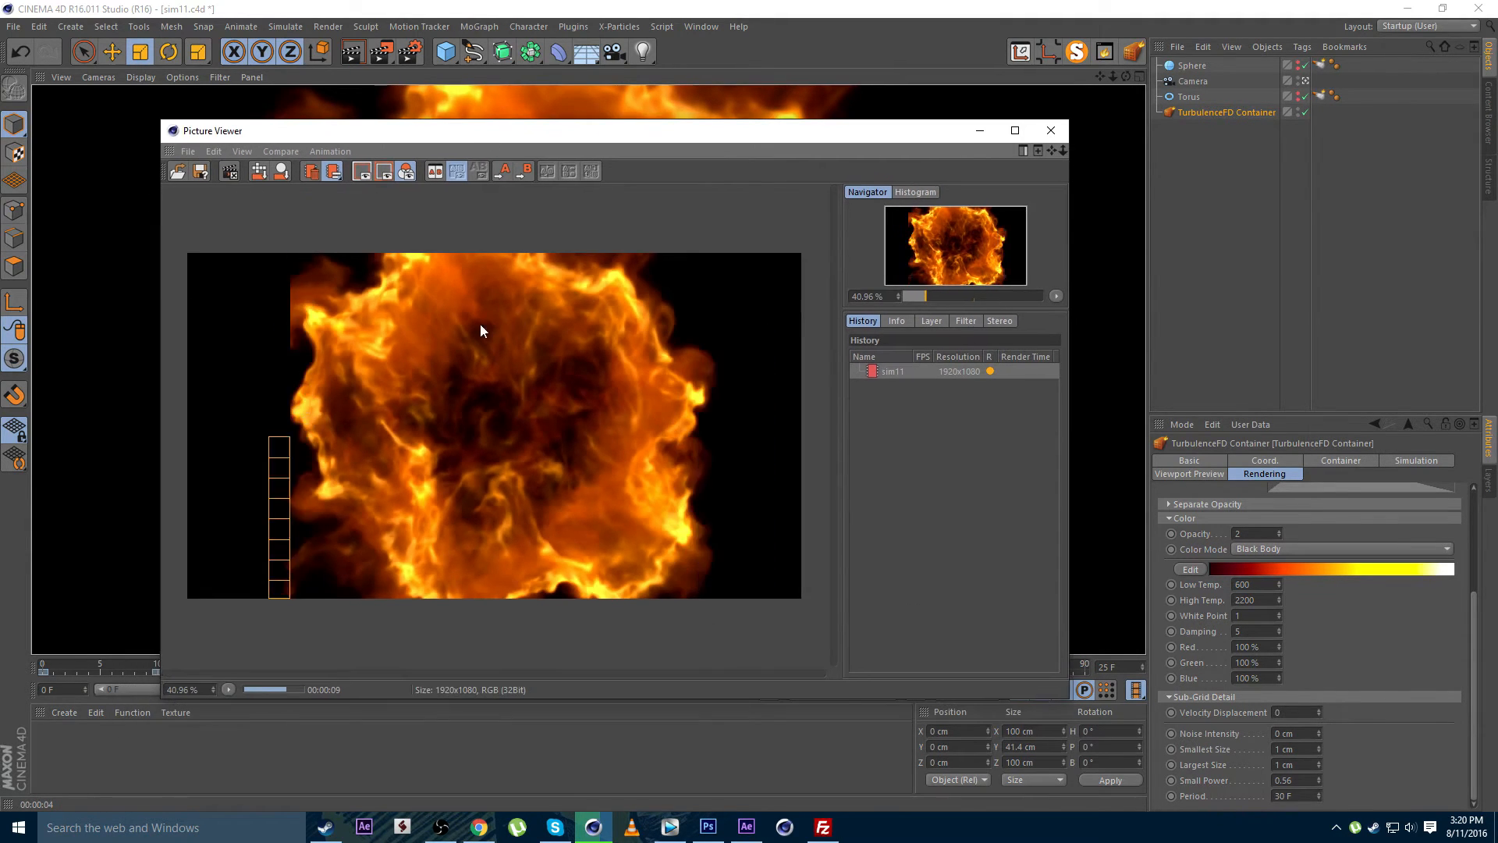
# Set the fire shader's velocity displacement to 5 and render the frame again in the Picture Viewer
pyautogui.click(1302, 712)
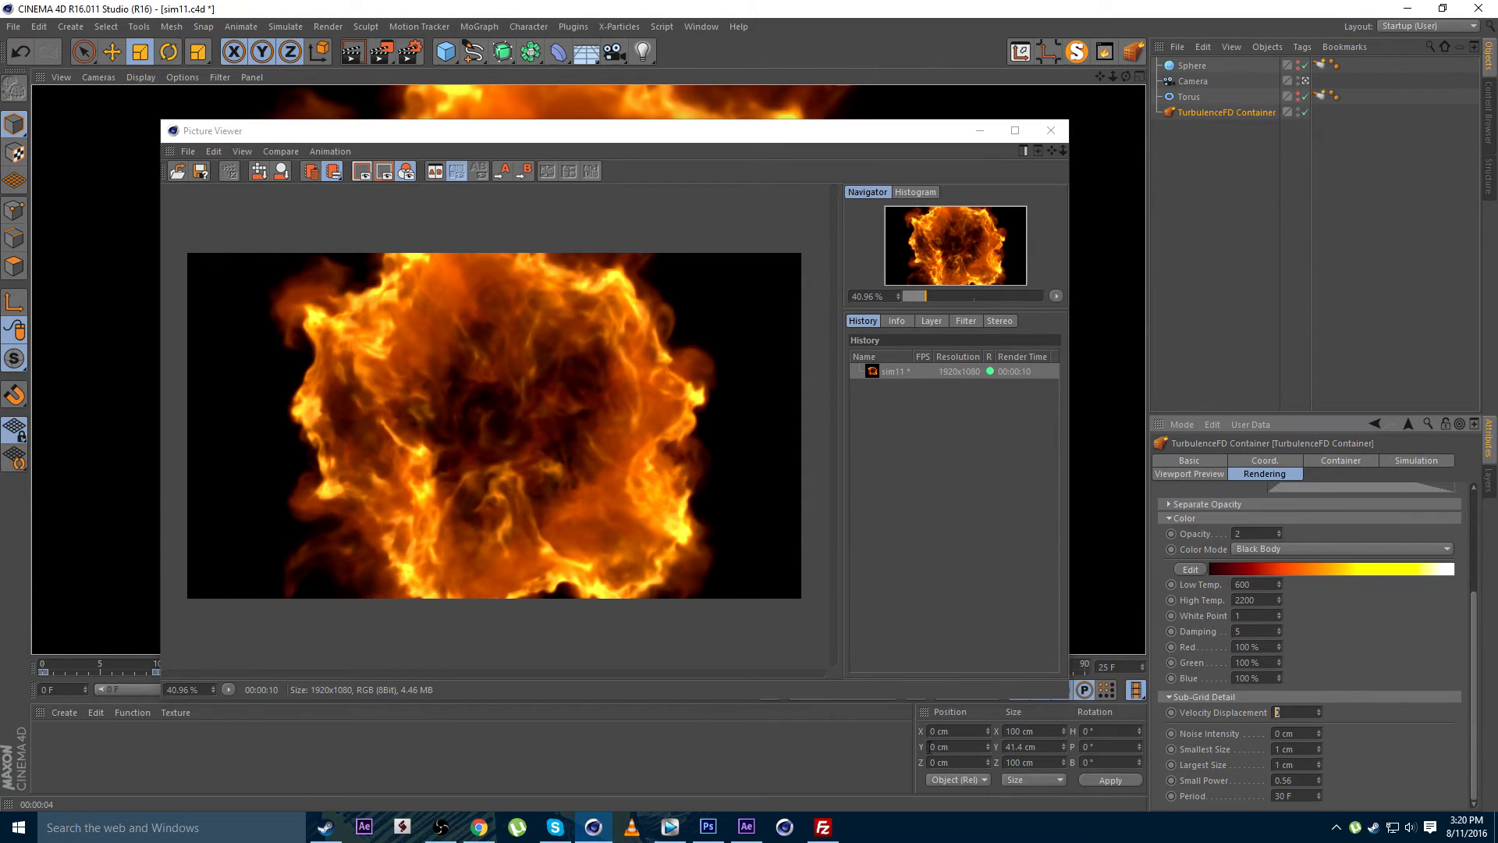
pyautogui.press('Return')
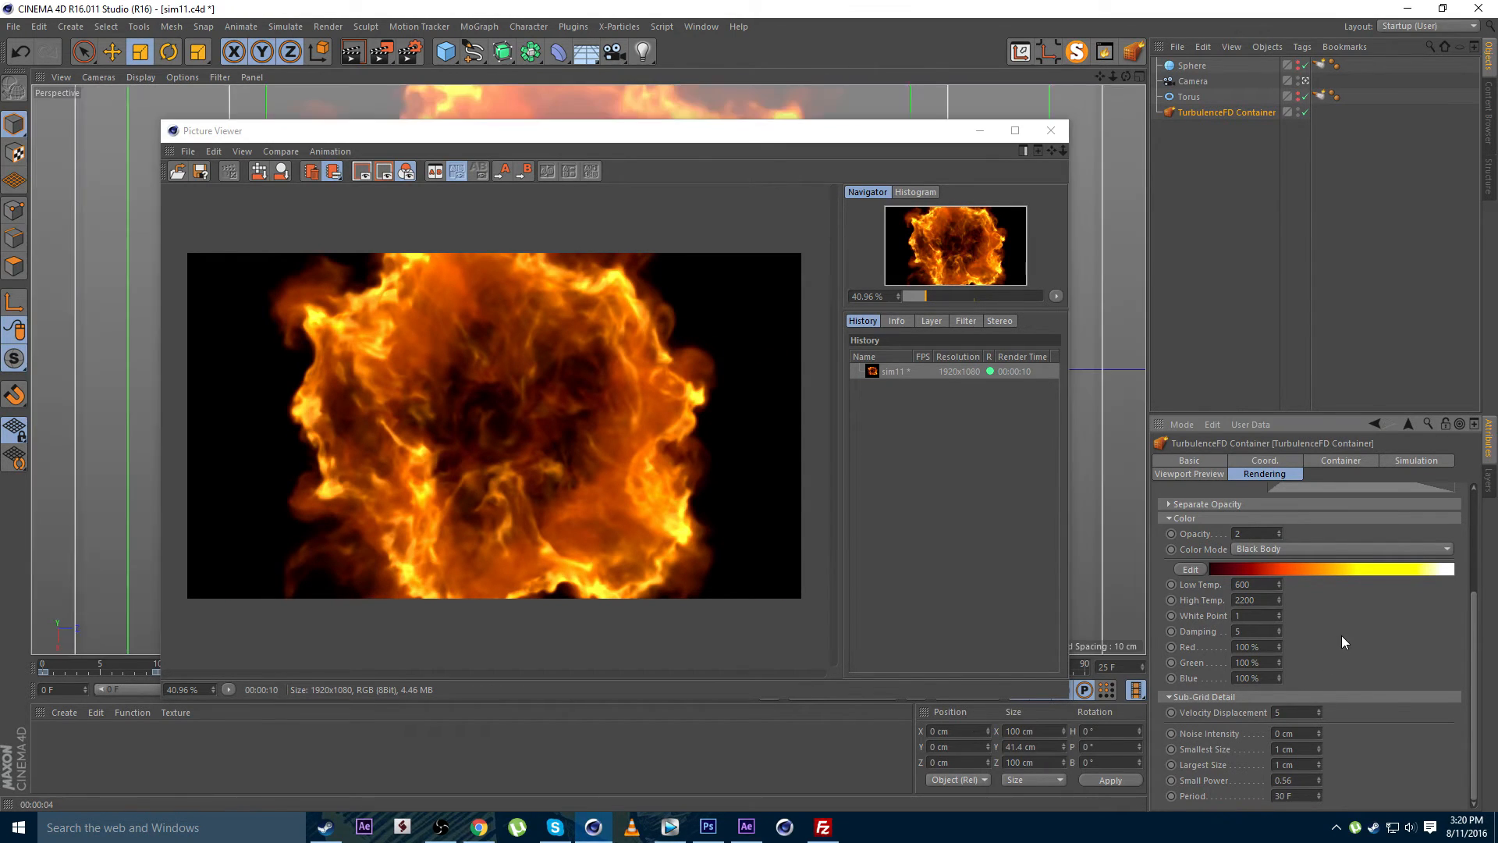
pyautogui.hotkey('shift', 'r')
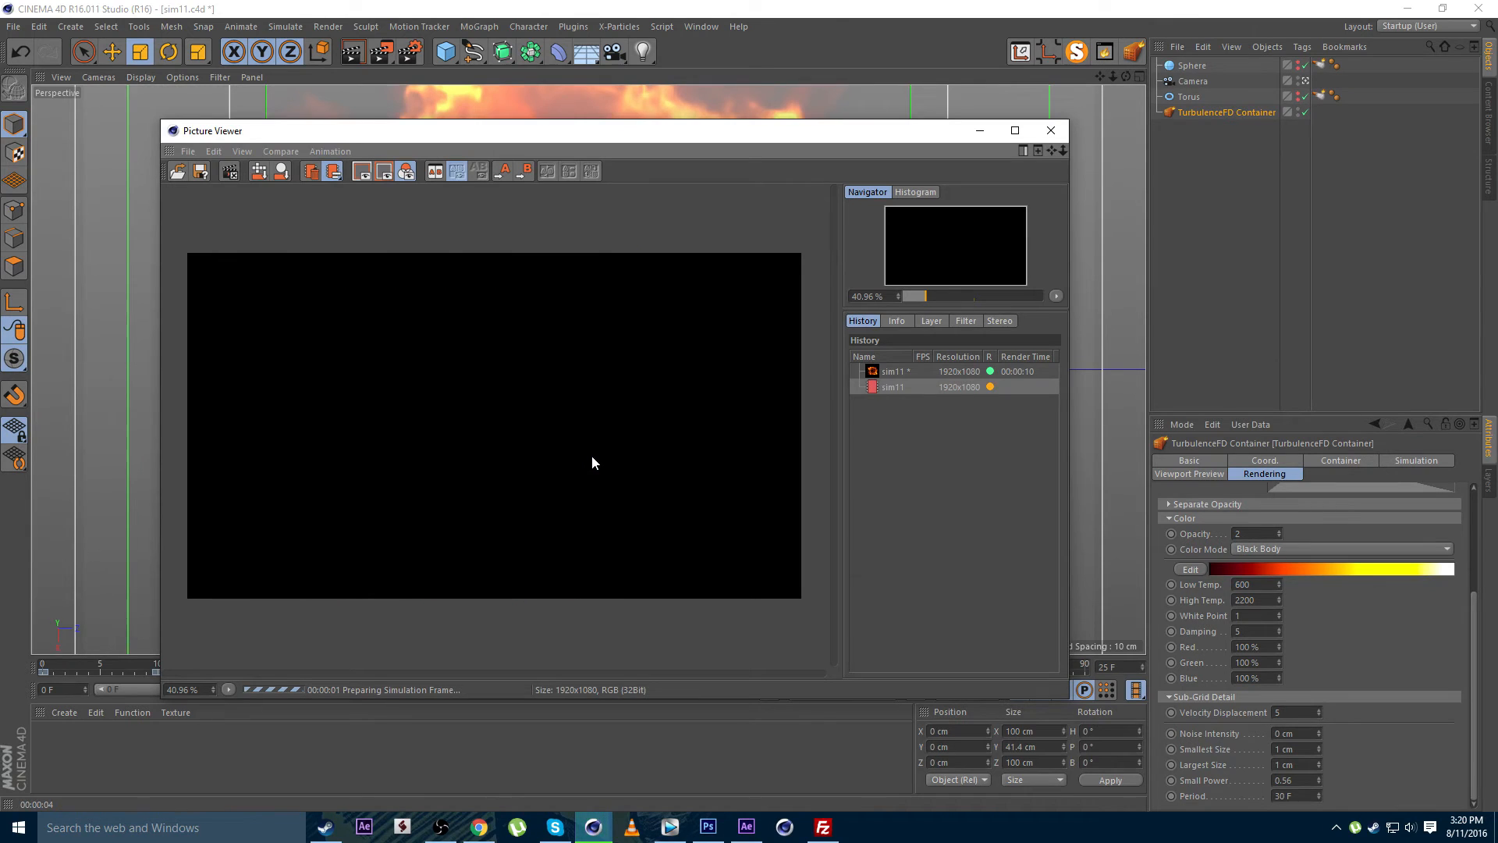
# Maximize the Picture Viewer and inspect the earlier frame 25 render at 100% zoom
pyautogui.scroll(3, 531, 420)
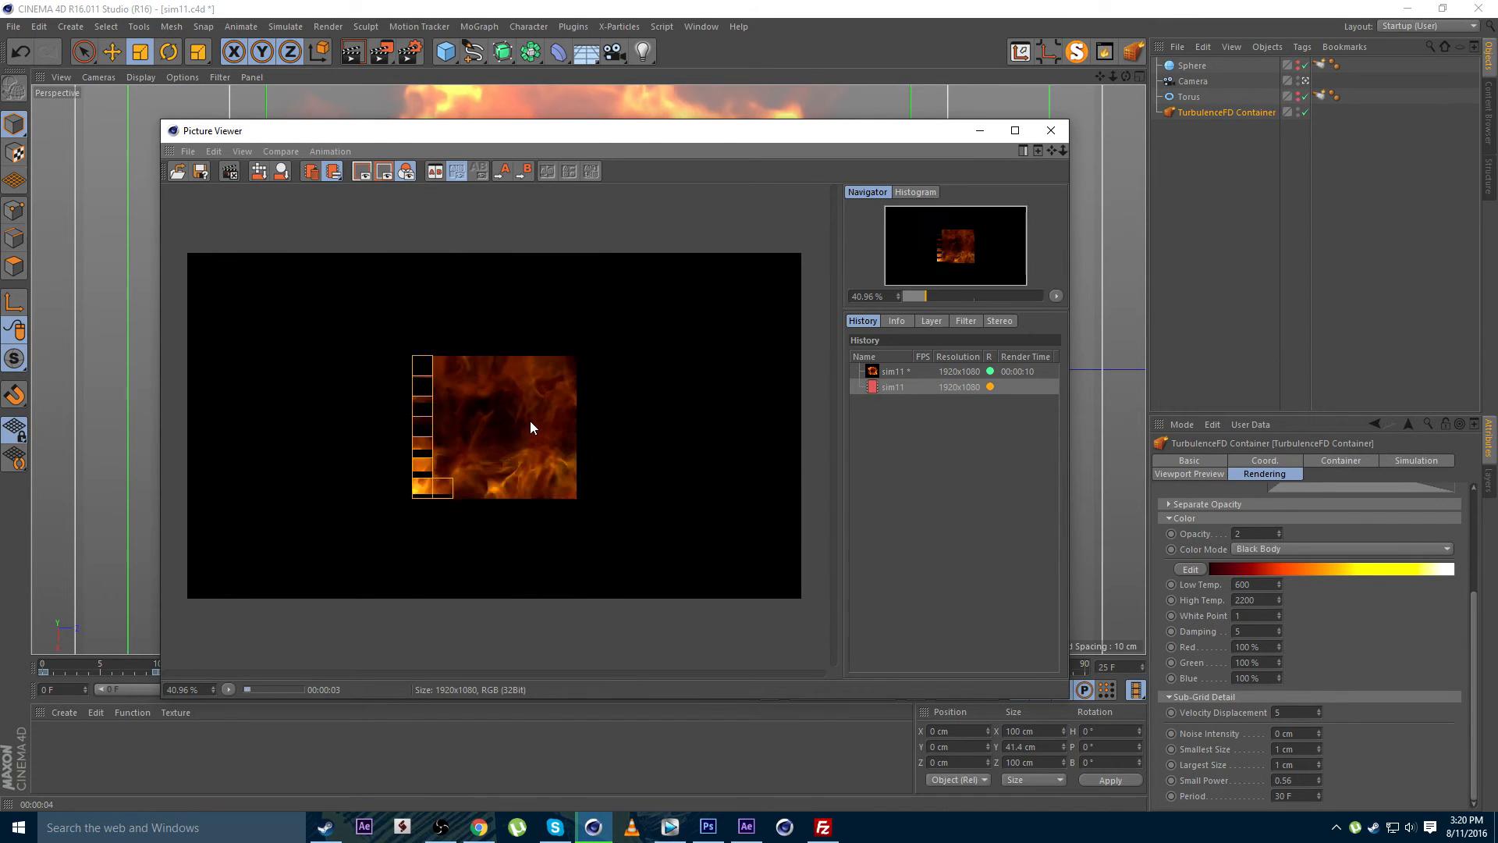
pyautogui.doubleClick(472, 130)
pyautogui.scroll(1, 678, 412)
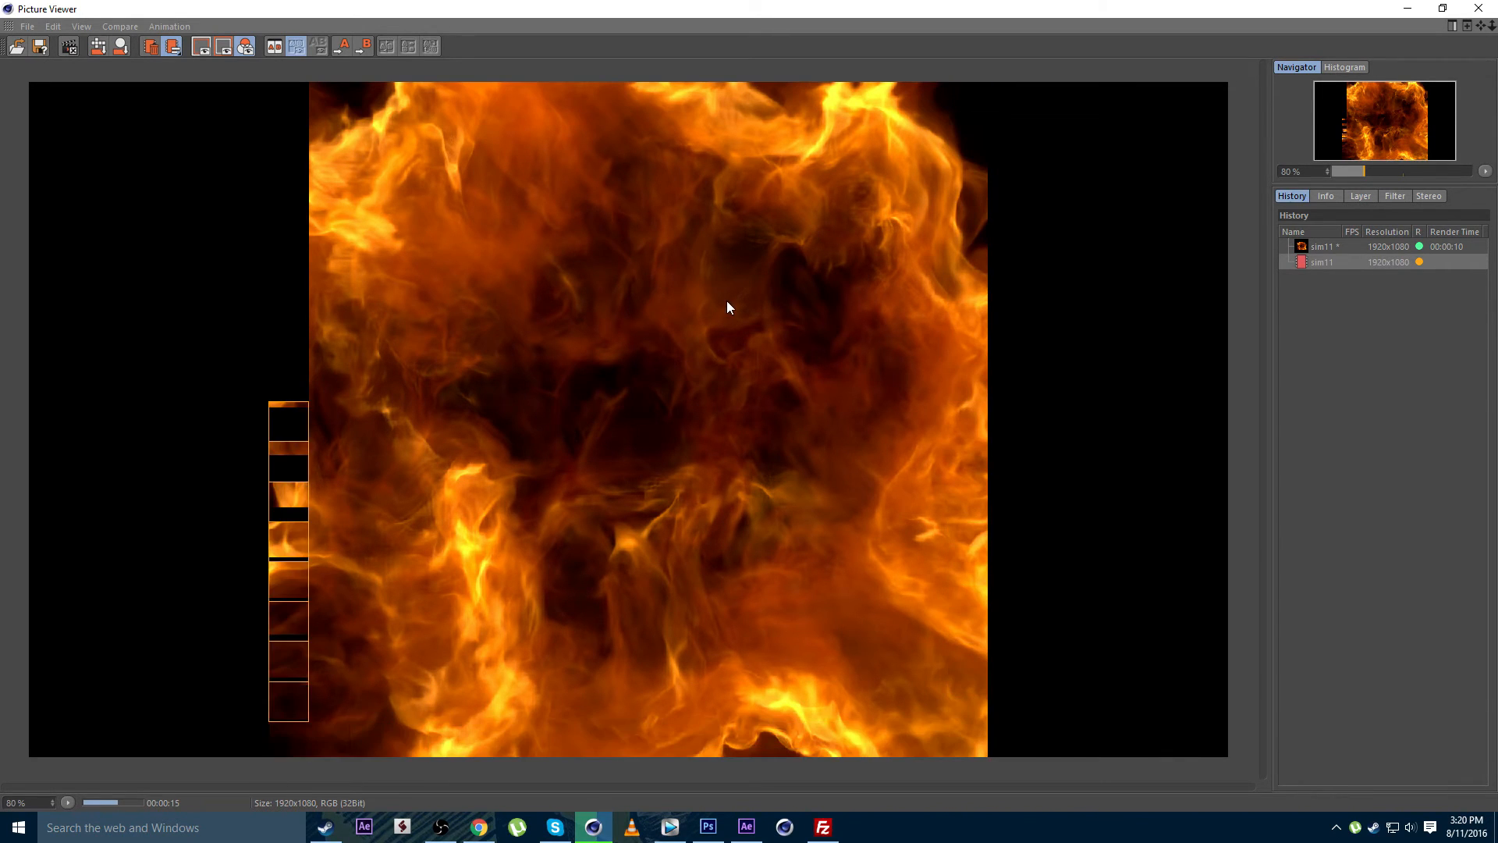
pyautogui.press('Up')
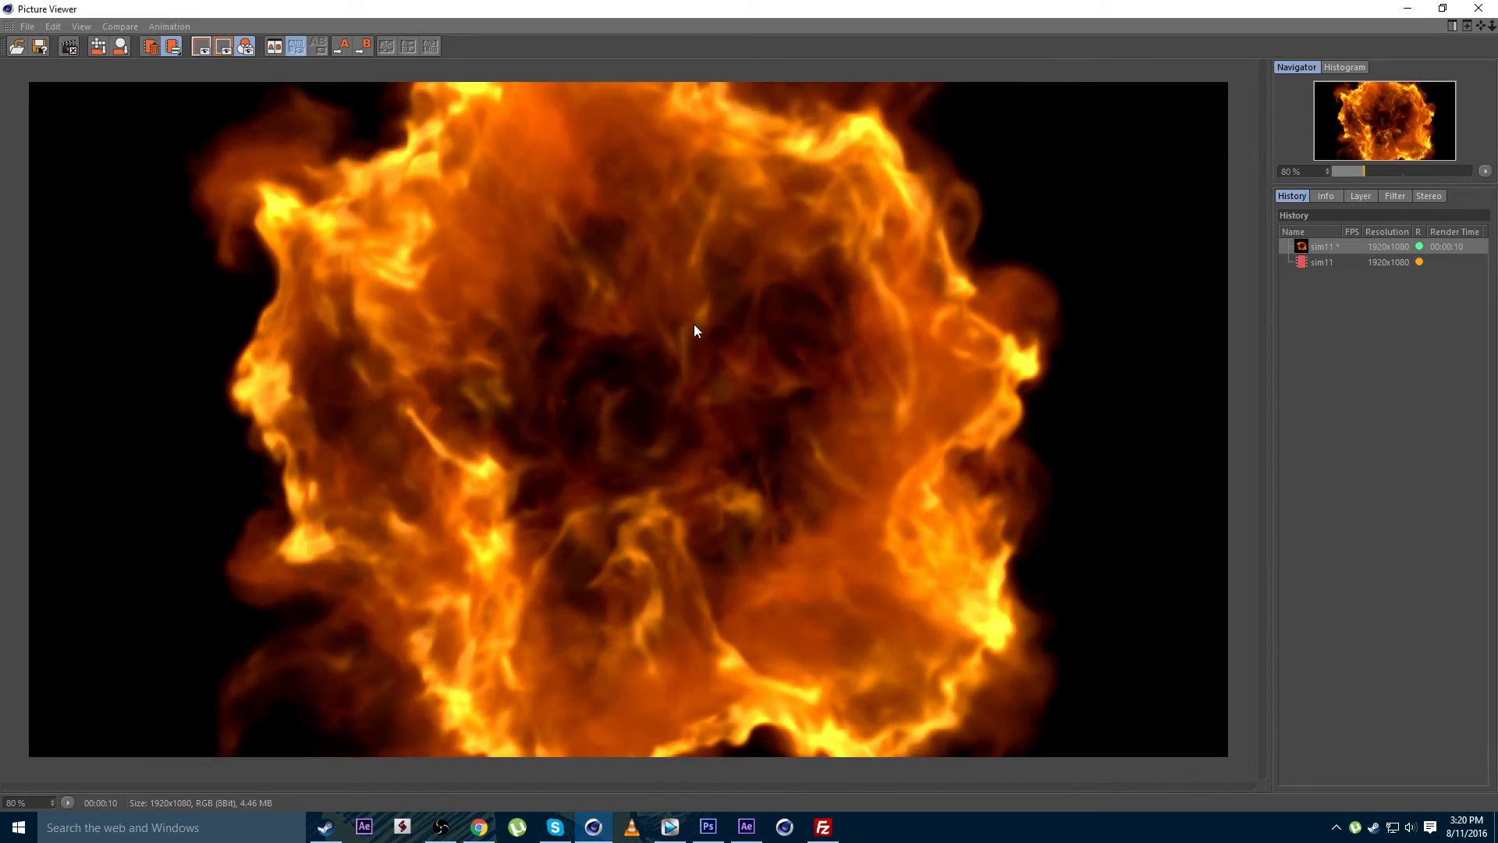
pyautogui.scroll(-1, 679, 354)
pyautogui.scroll(3, 676, 355)
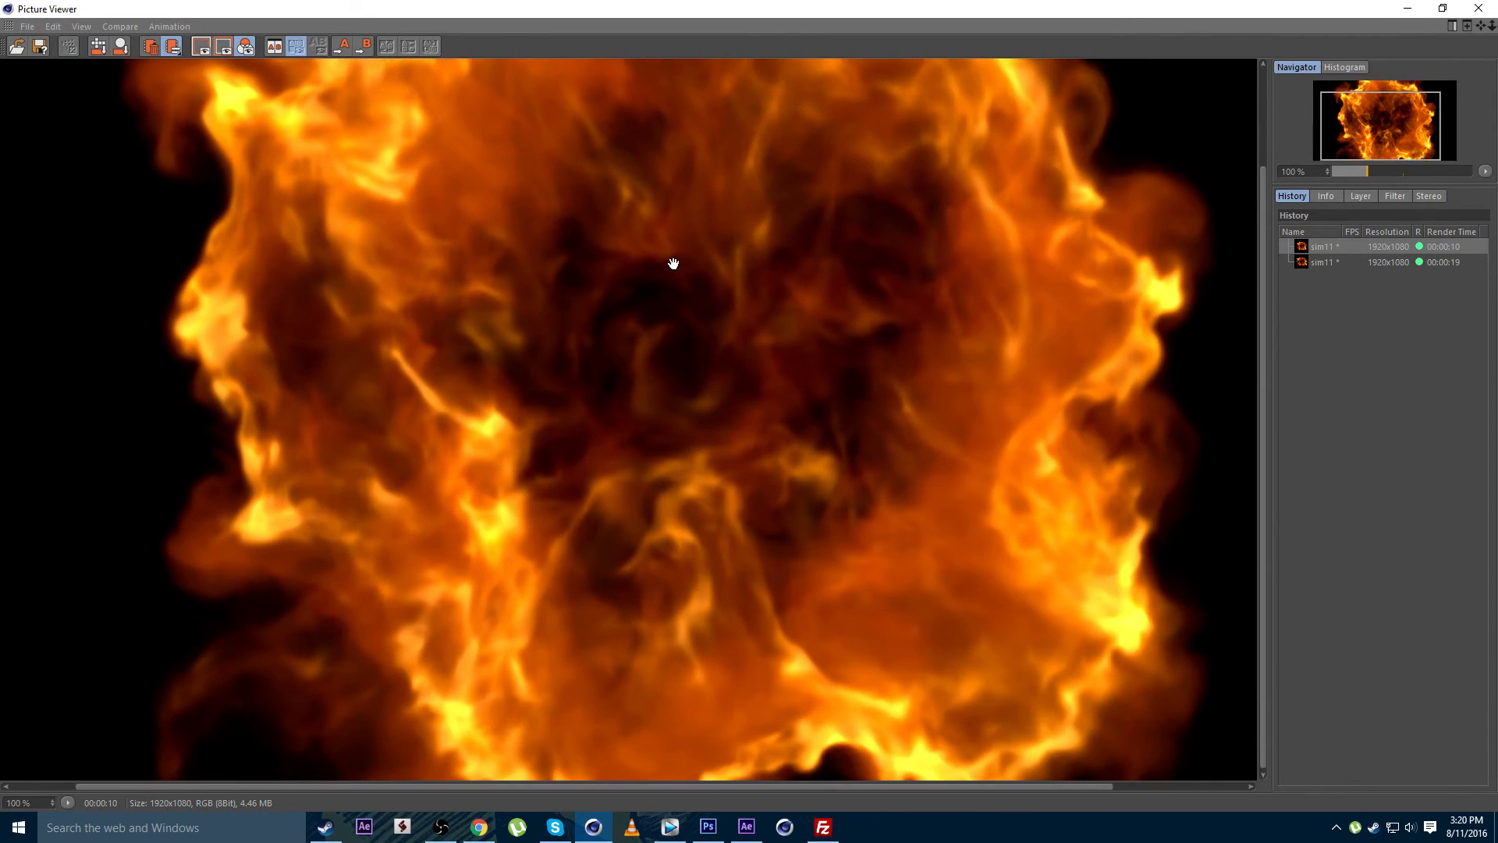
pyautogui.moveTo(673, 264)
pyautogui.mouseDown()
pyautogui.moveTo(625, 247)
pyautogui.moveTo(623, 293)
pyautogui.moveTo(683, 271)
pyautogui.mouseUp()
pyautogui.scroll(-1, 664, 296)
pyautogui.scroll(1, 634, 306)
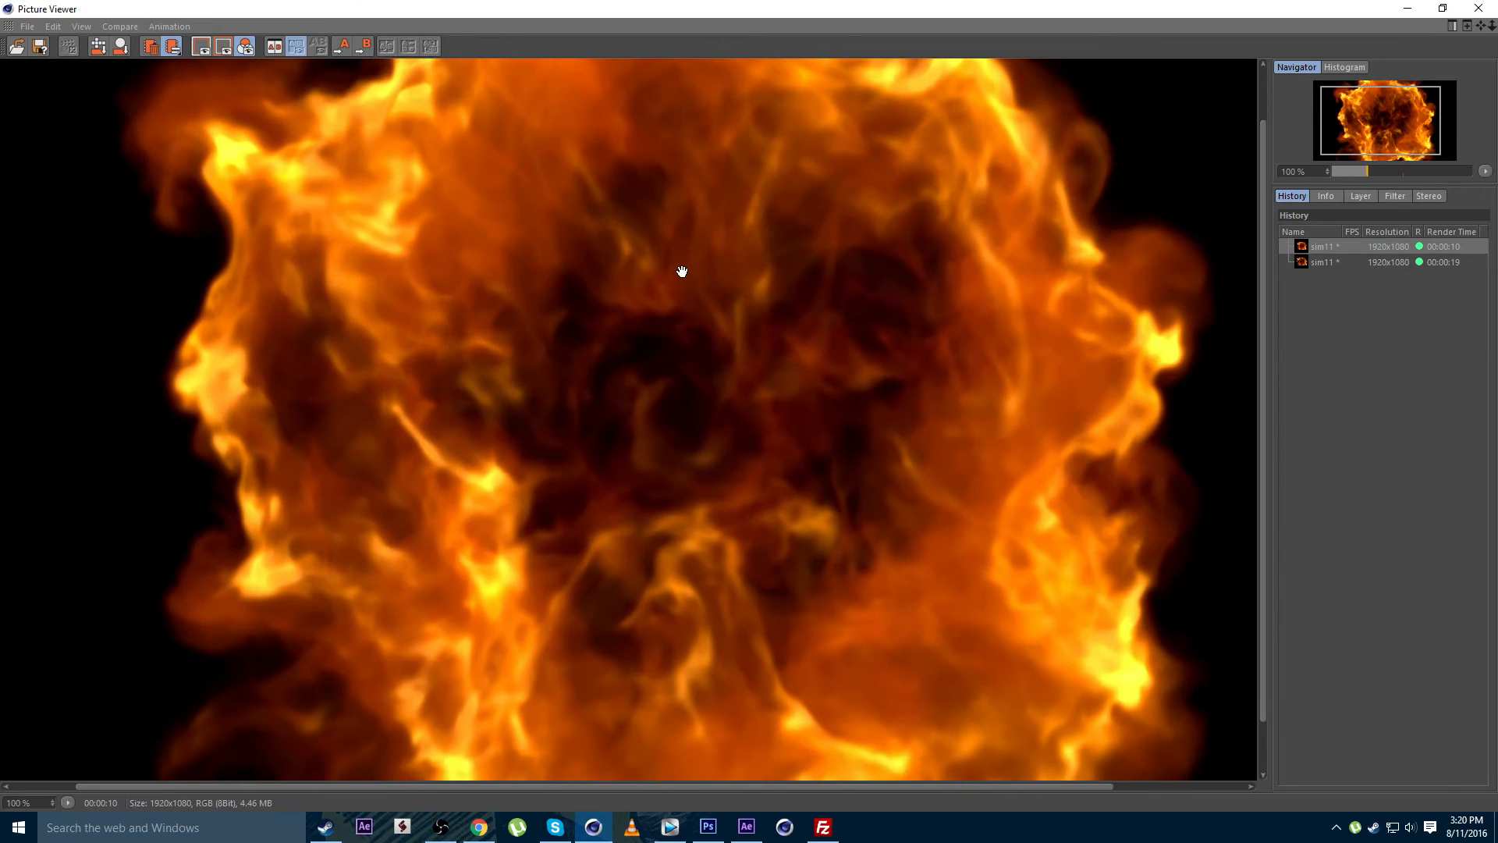
# Compare the two frame 25 renders by switching back and forth between them at full-frame view
pyautogui.scroll(-1, 693, 298)
pyautogui.press('Down')
pyautogui.press('Up')
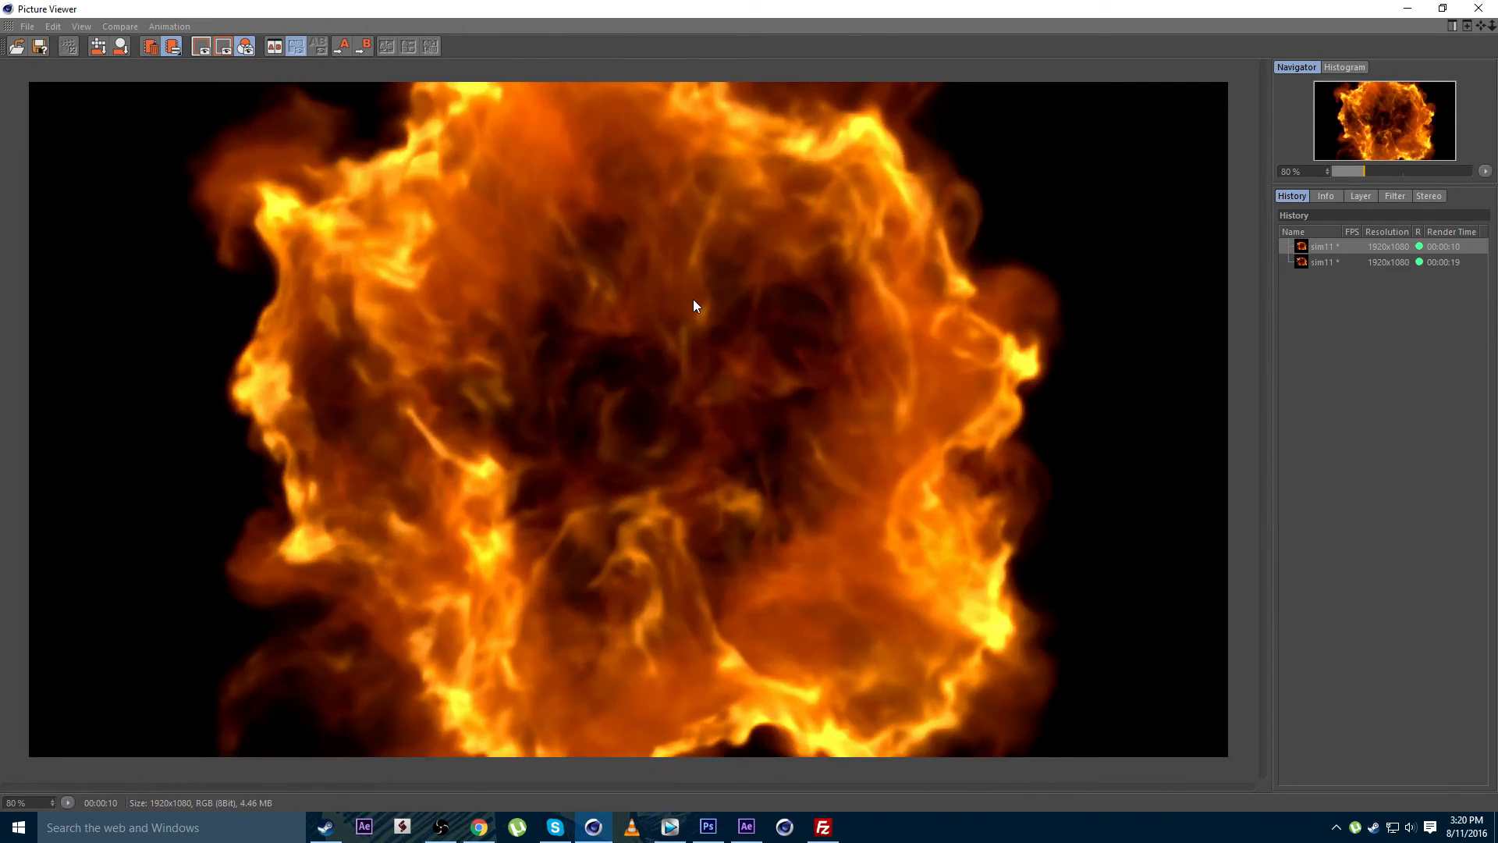
pyautogui.press('Down')
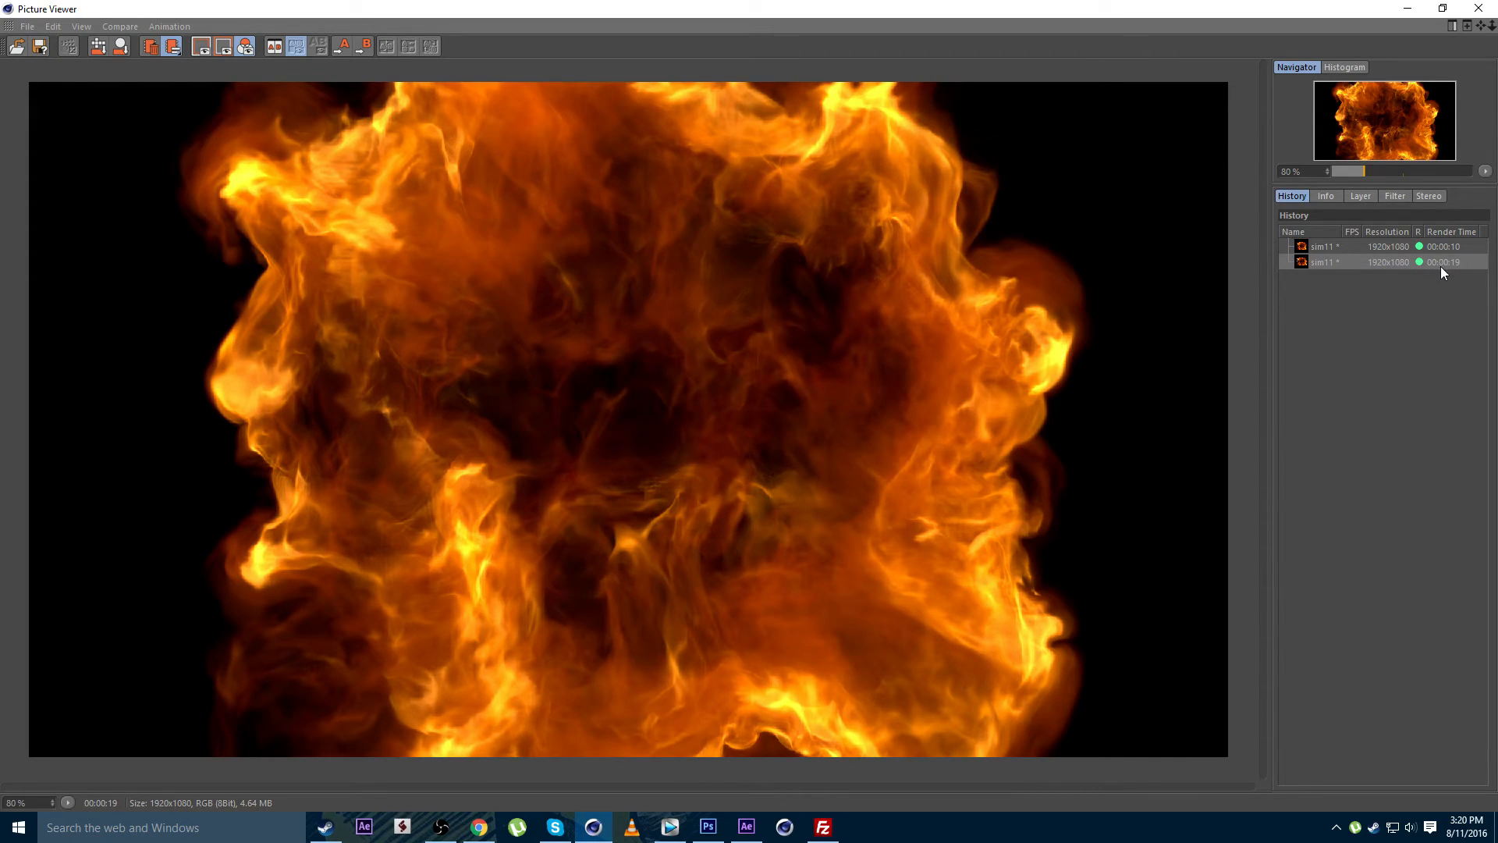
pyautogui.press('Up')
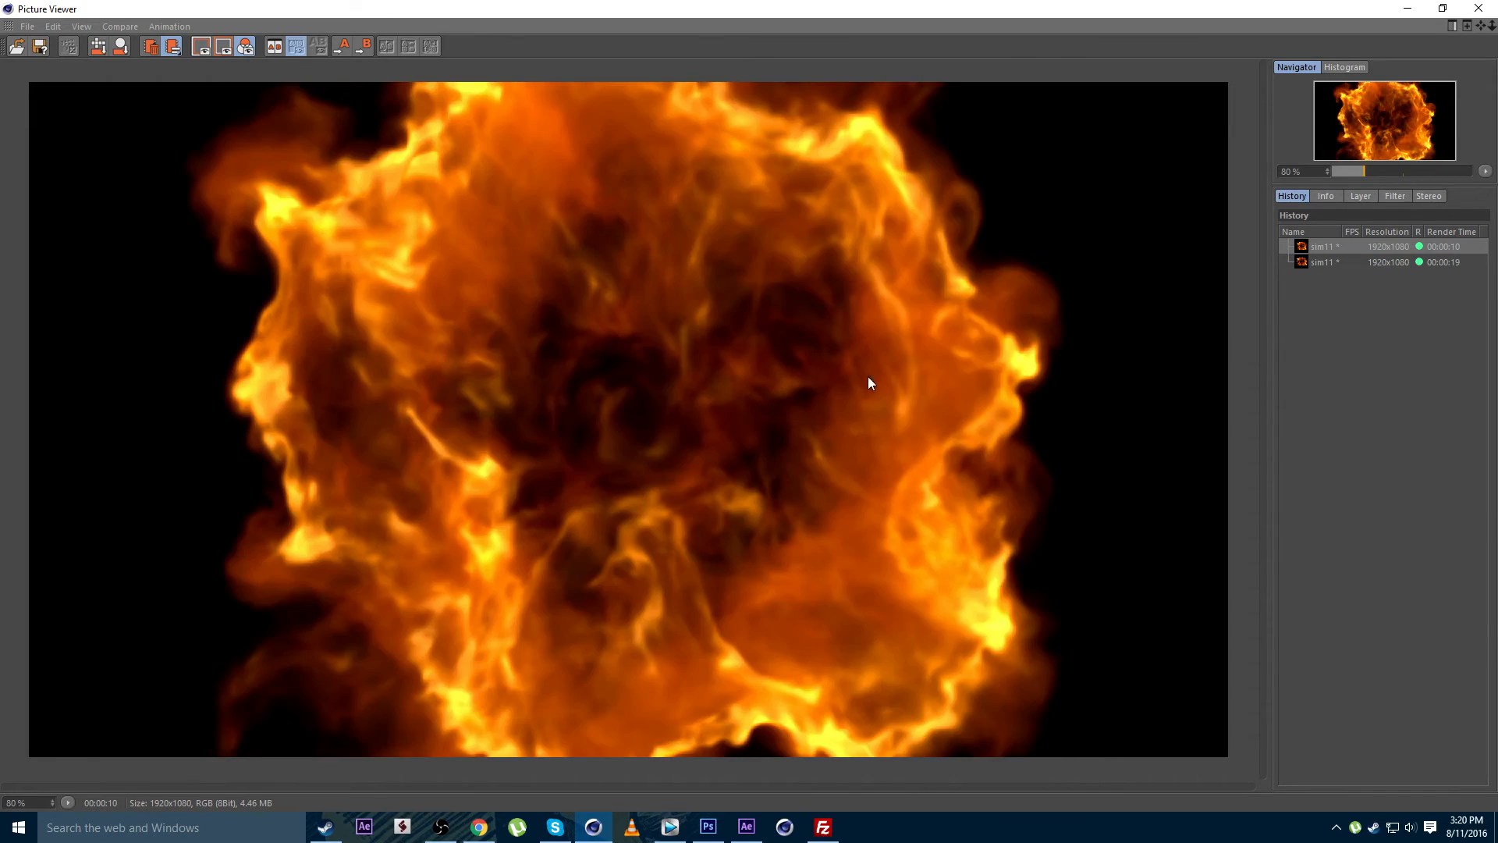
pyautogui.press('Down')
pyautogui.press('Up')
pyautogui.press('Down')
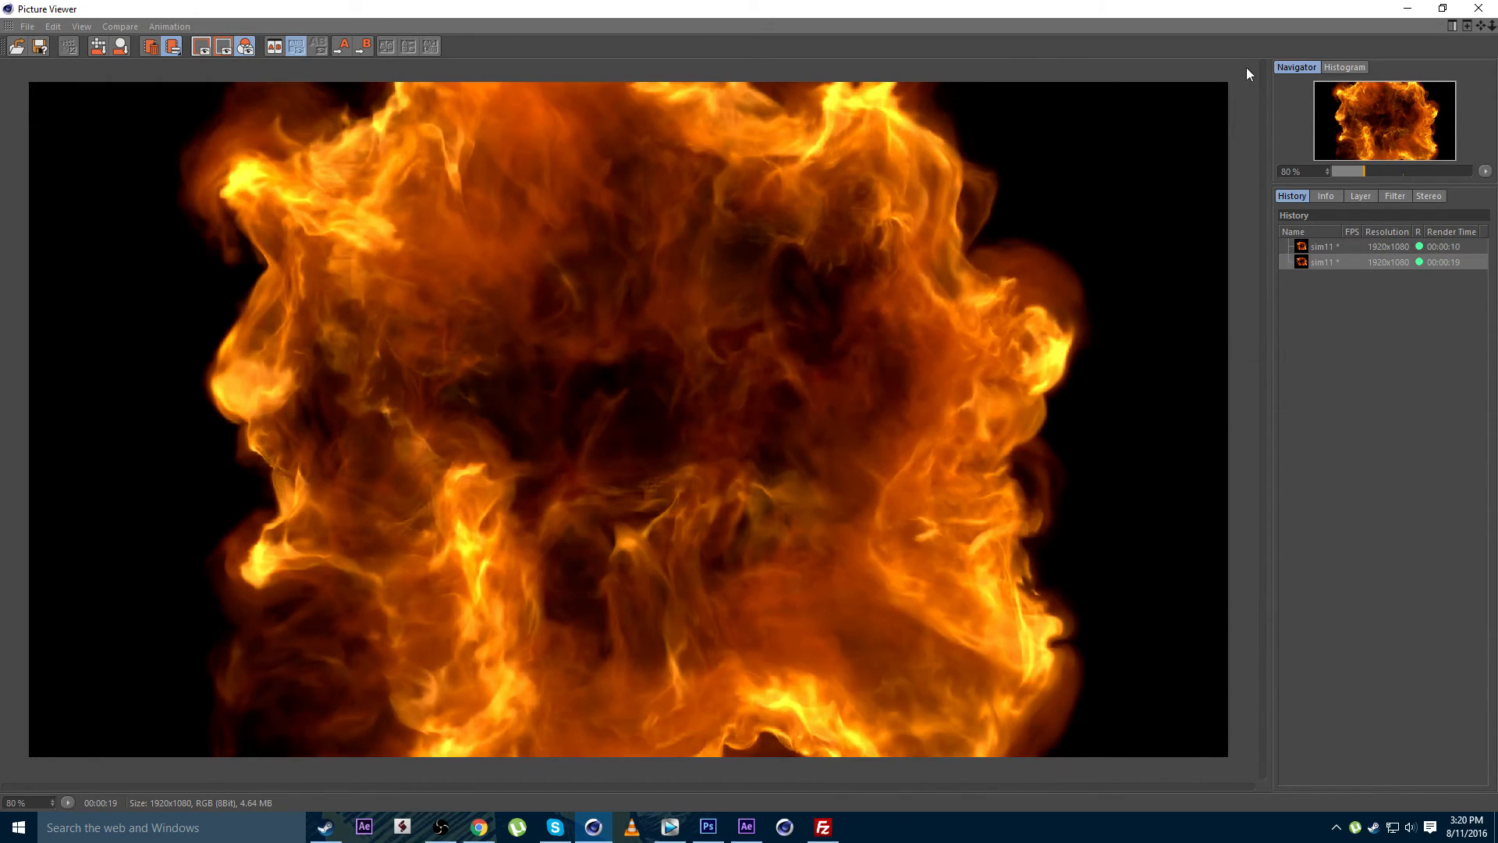
# Close the Picture Viewer, go to frame 14 and render it to the Picture Viewer
pyautogui.click(1478, 9)
pyautogui.click(205, 666)
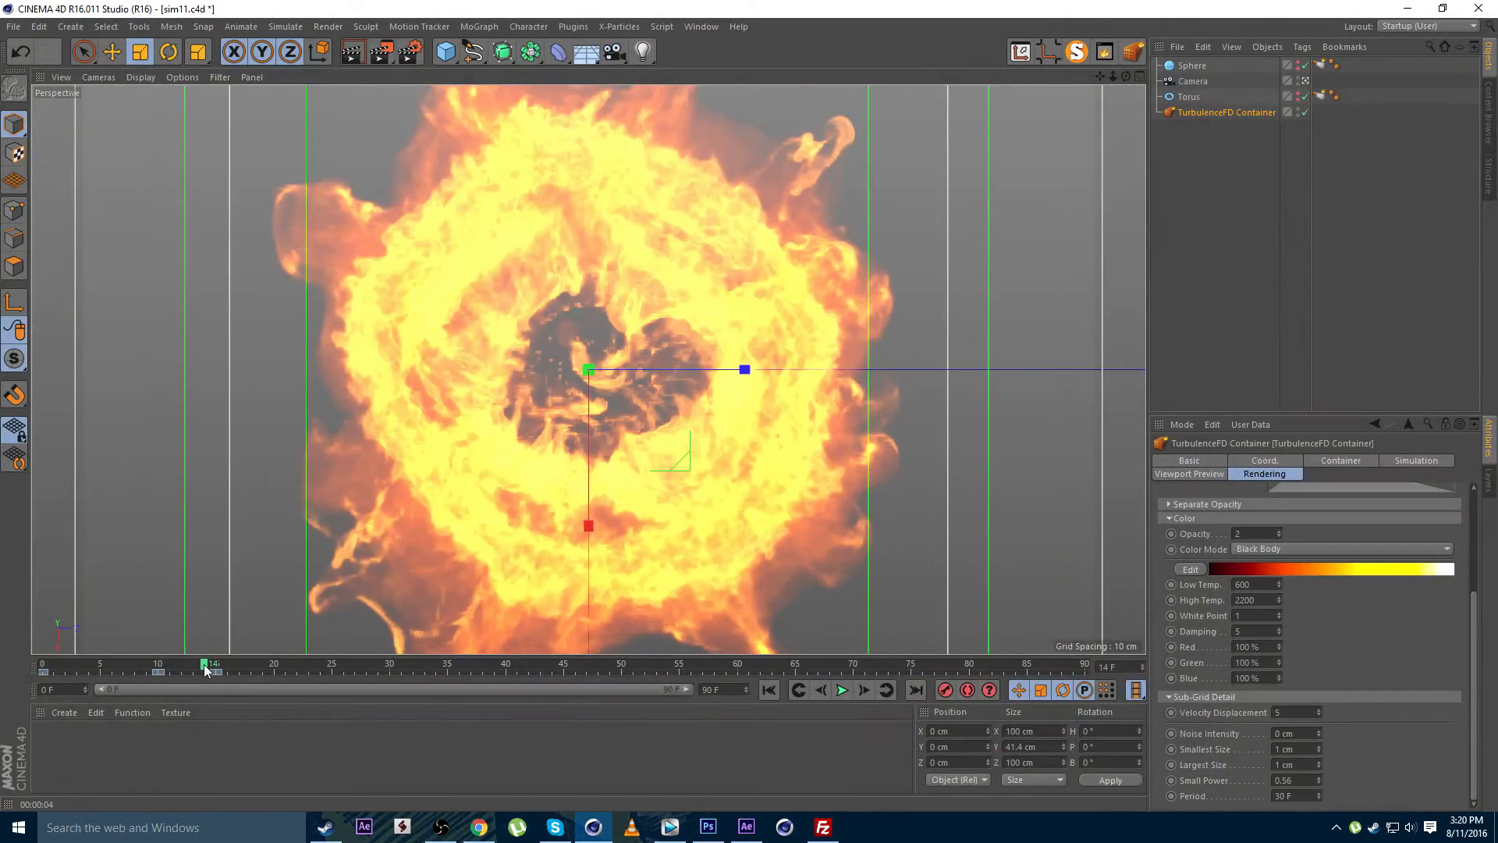
pyautogui.hotkey('shift', 'r')
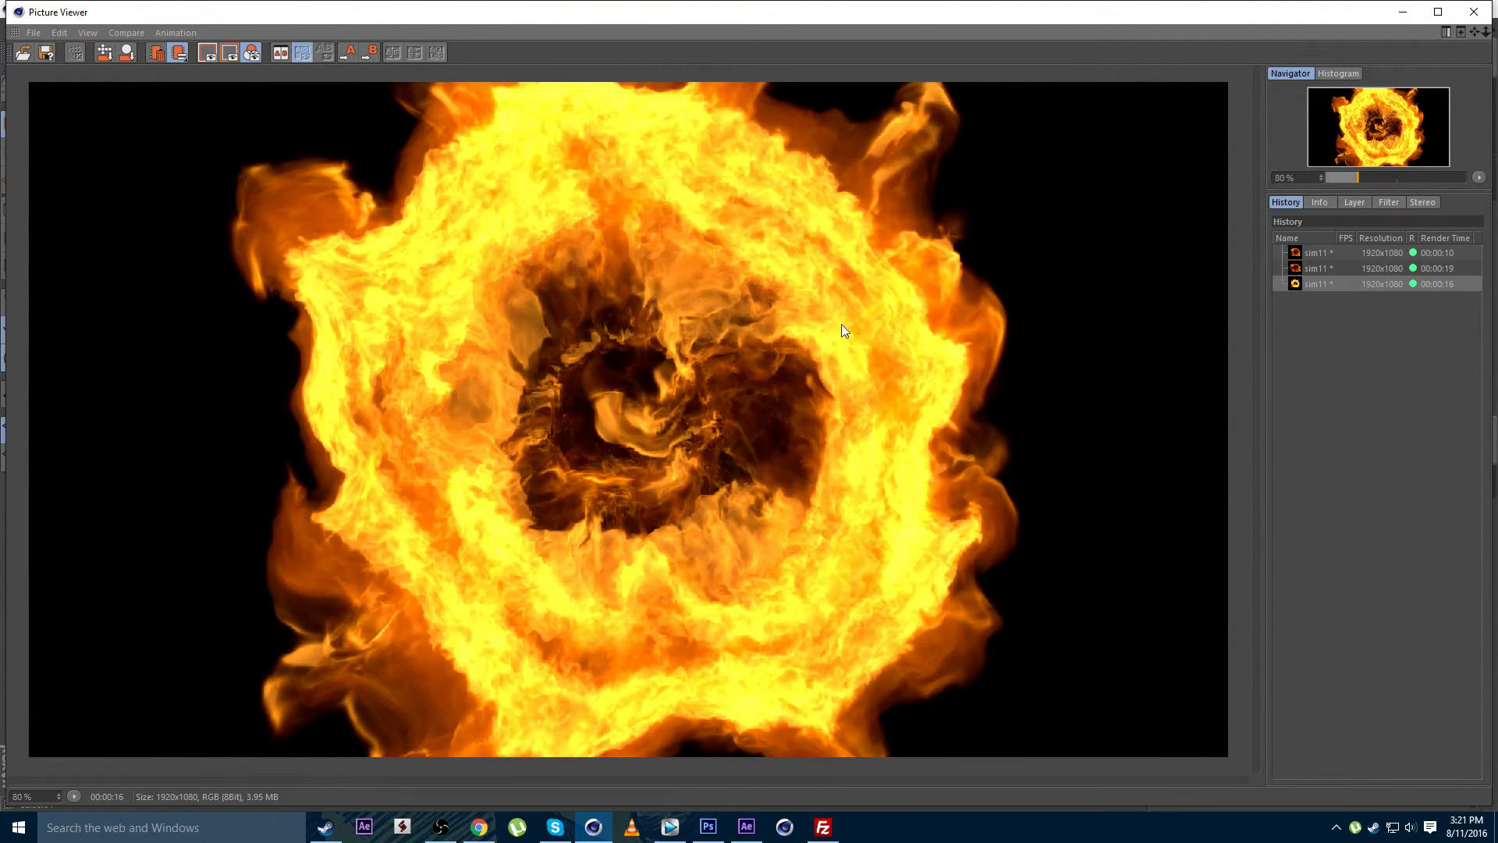
# Set the fire shader's velocity displacement to 0 and render frame 14 again for comparison
pyautogui.click(1473, 11)
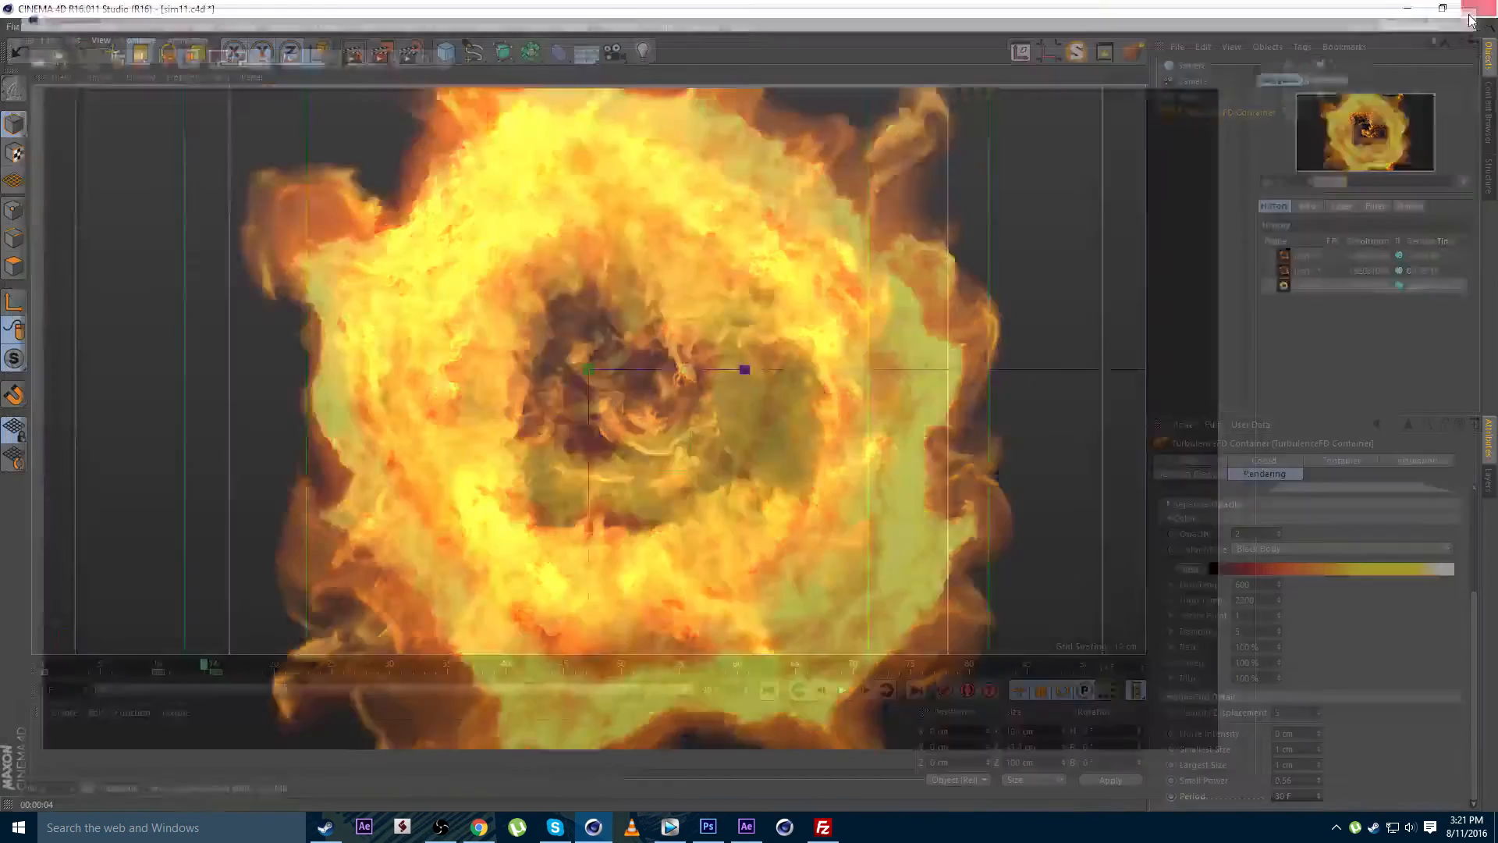
pyautogui.click(1290, 714)
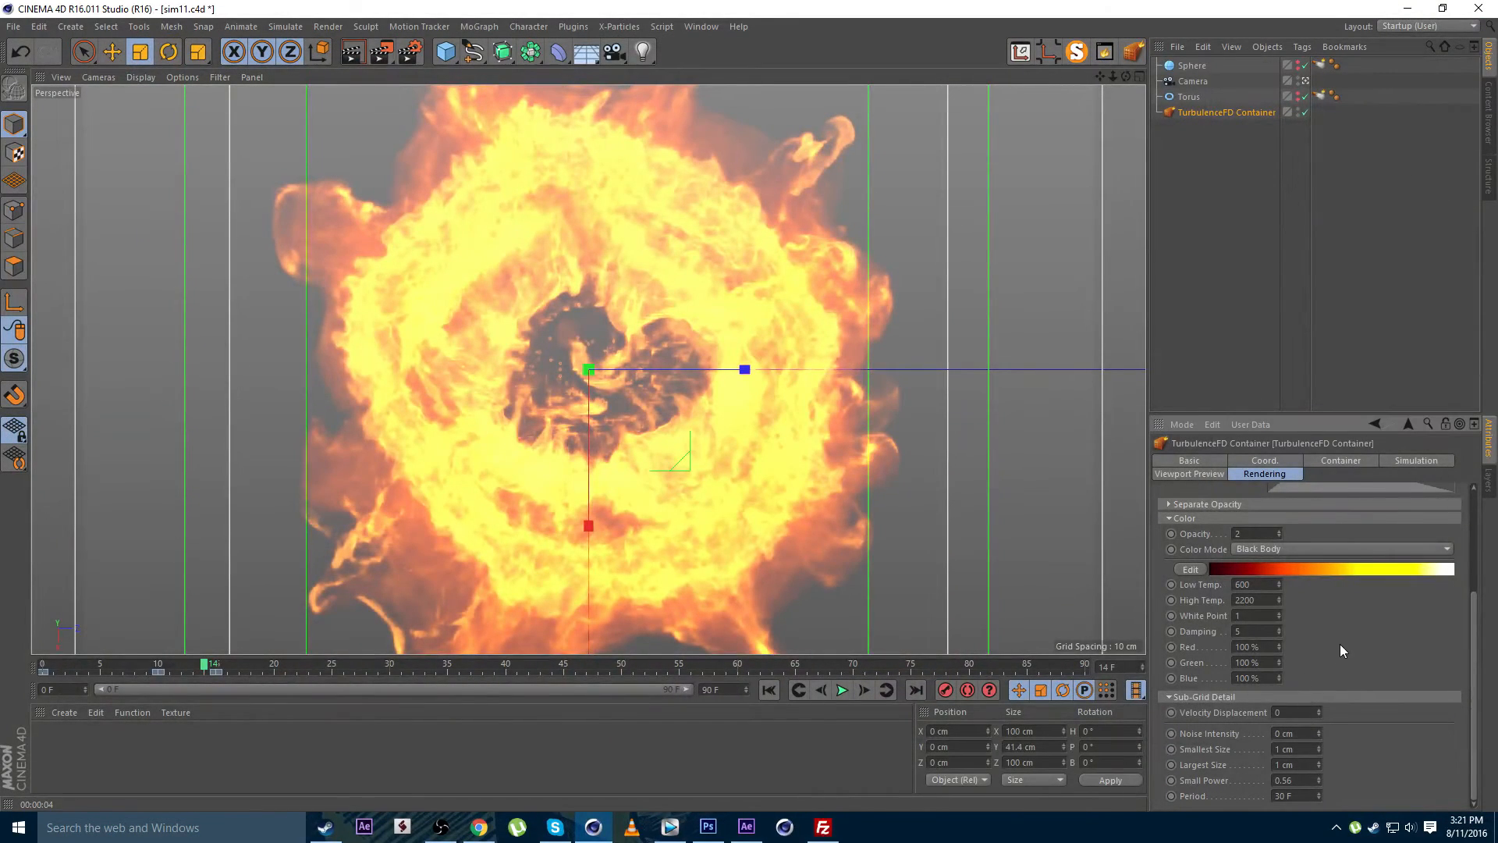
pyautogui.hotkey('shift', 'r')
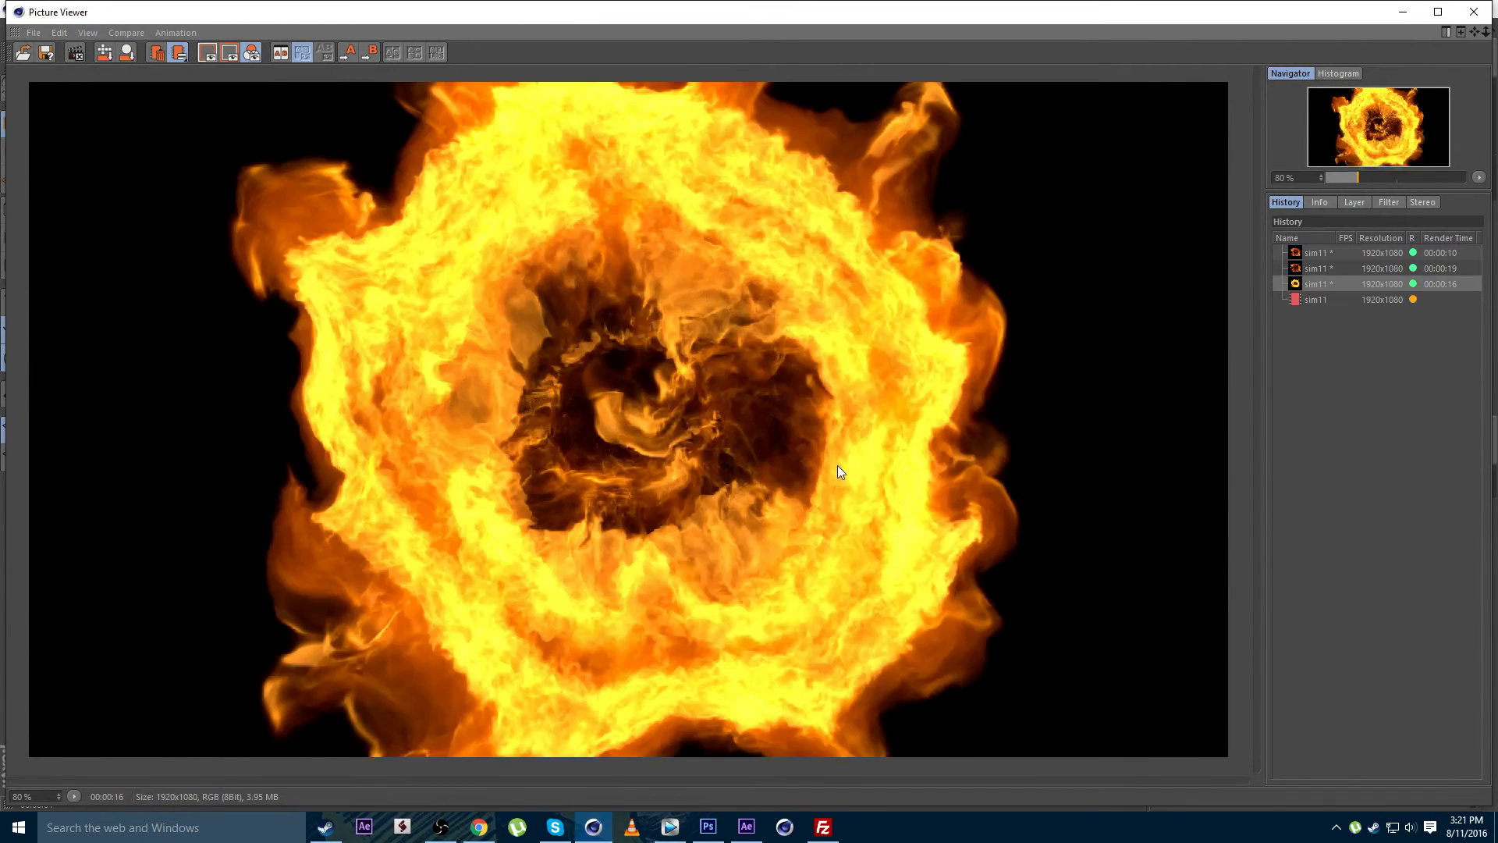
# Compare the frame 14 renders with and without velocity displacement in the render history
pyautogui.press('Up')
pyautogui.press('Down')
pyautogui.press('Up')
pyautogui.press('Down')
pyautogui.press('Up')
pyautogui.press('Down')
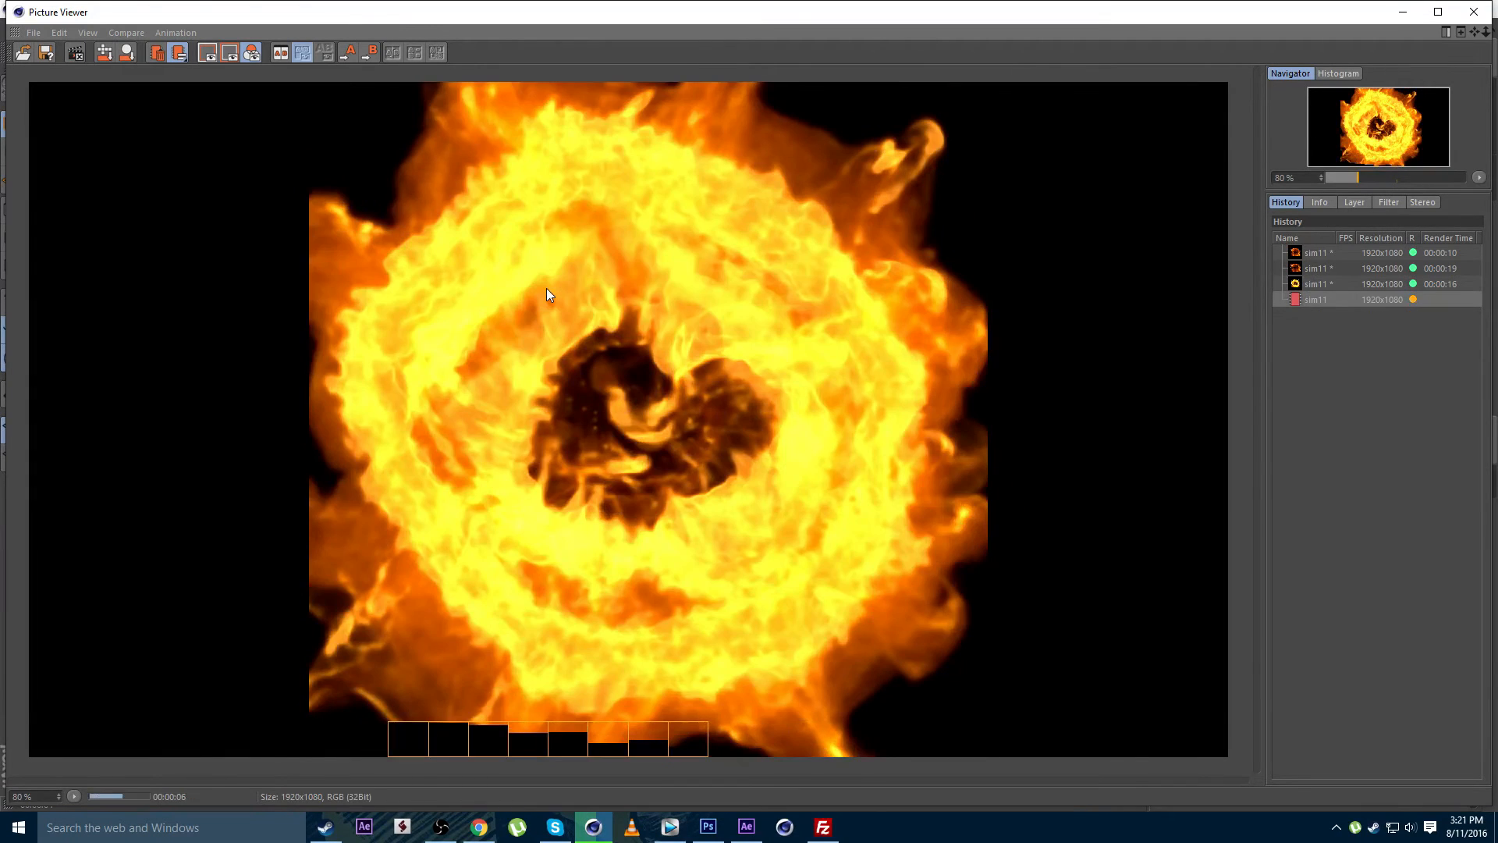
pyautogui.press('Up')
pyautogui.press('Down')
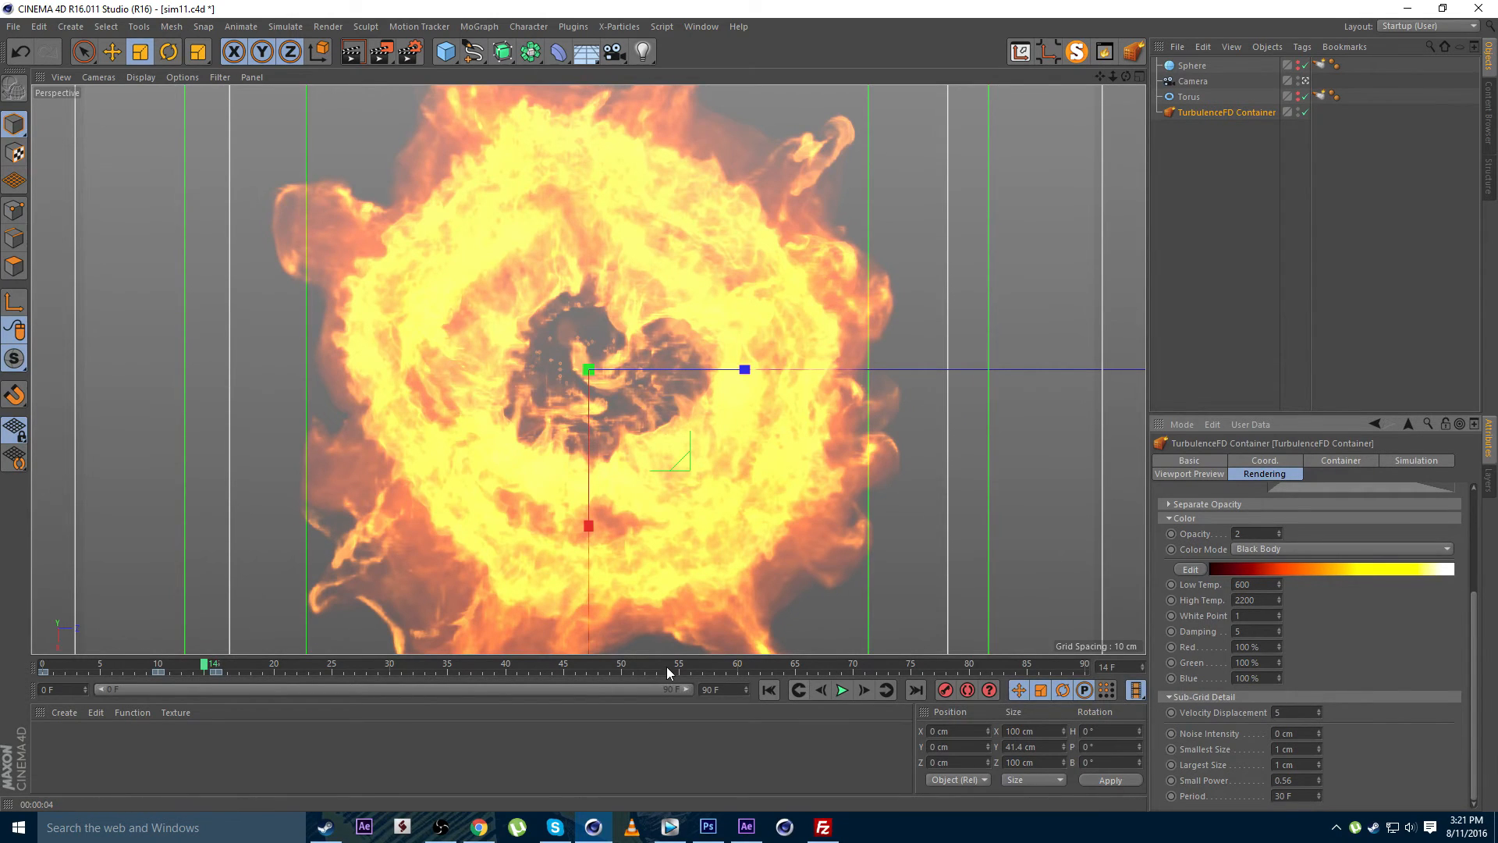
# Check the simulation up to frame 89, then set the render output to All Frames and the save format to PNG
pyautogui.moveTo(667, 666); pyautogui.dragTo(1069, 669)
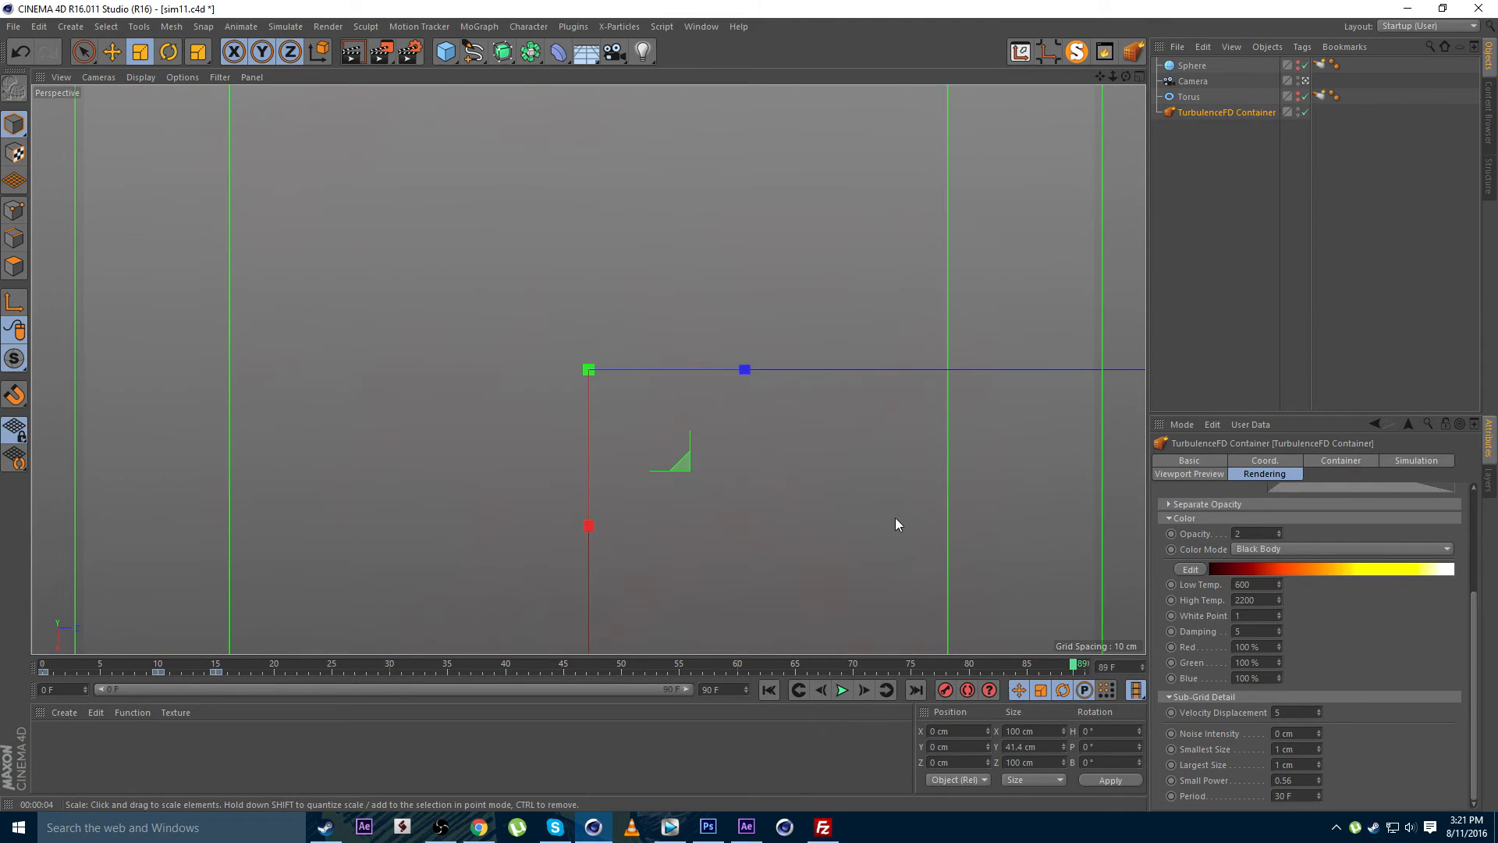
pyautogui.hotkey('ctrl', 'b')
pyautogui.click(800, 396)
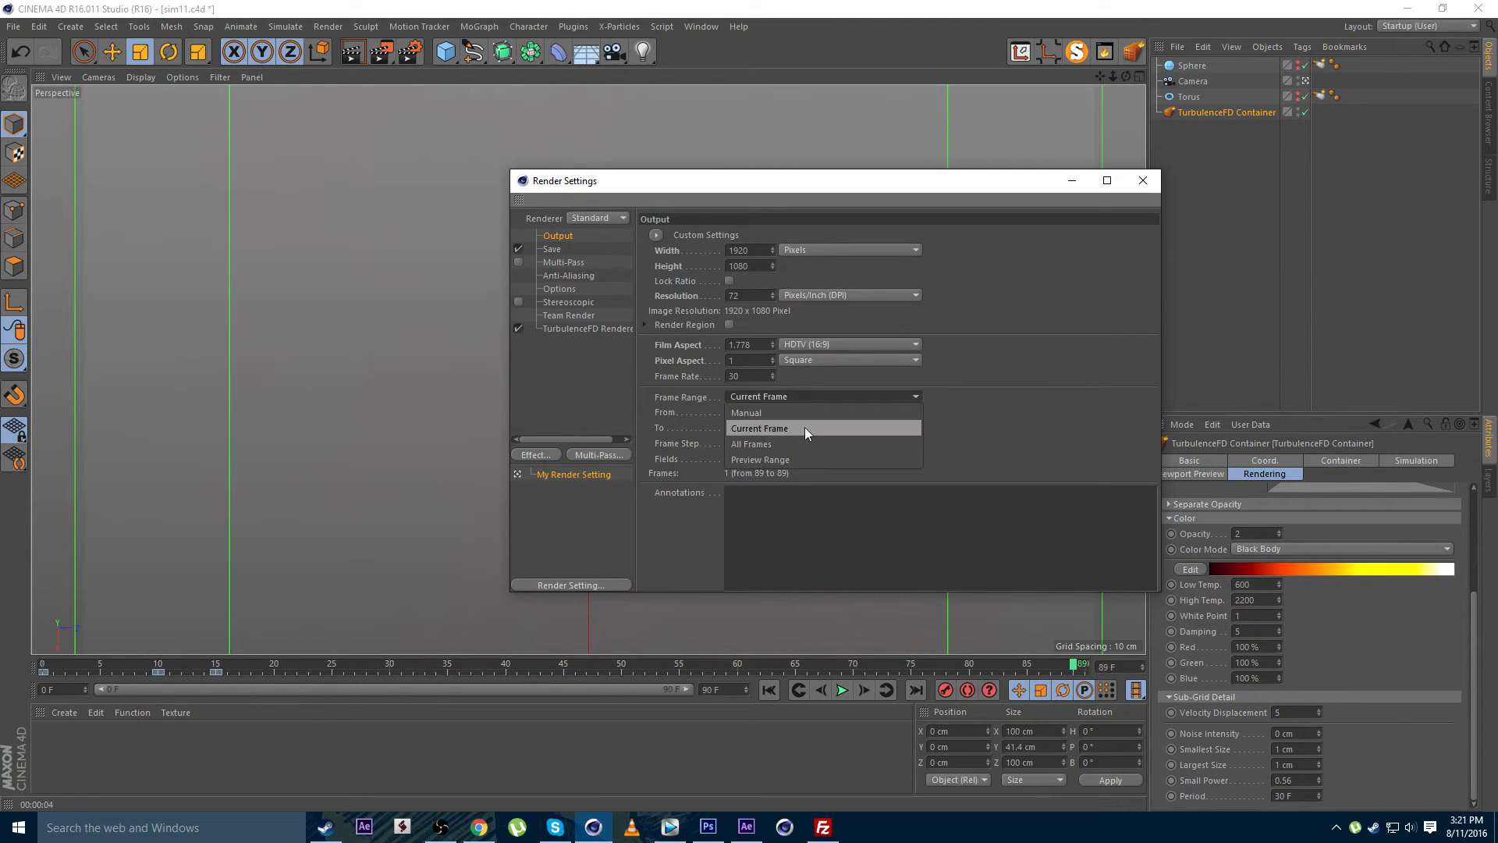
pyautogui.click(803, 437)
pyautogui.click(553, 248)
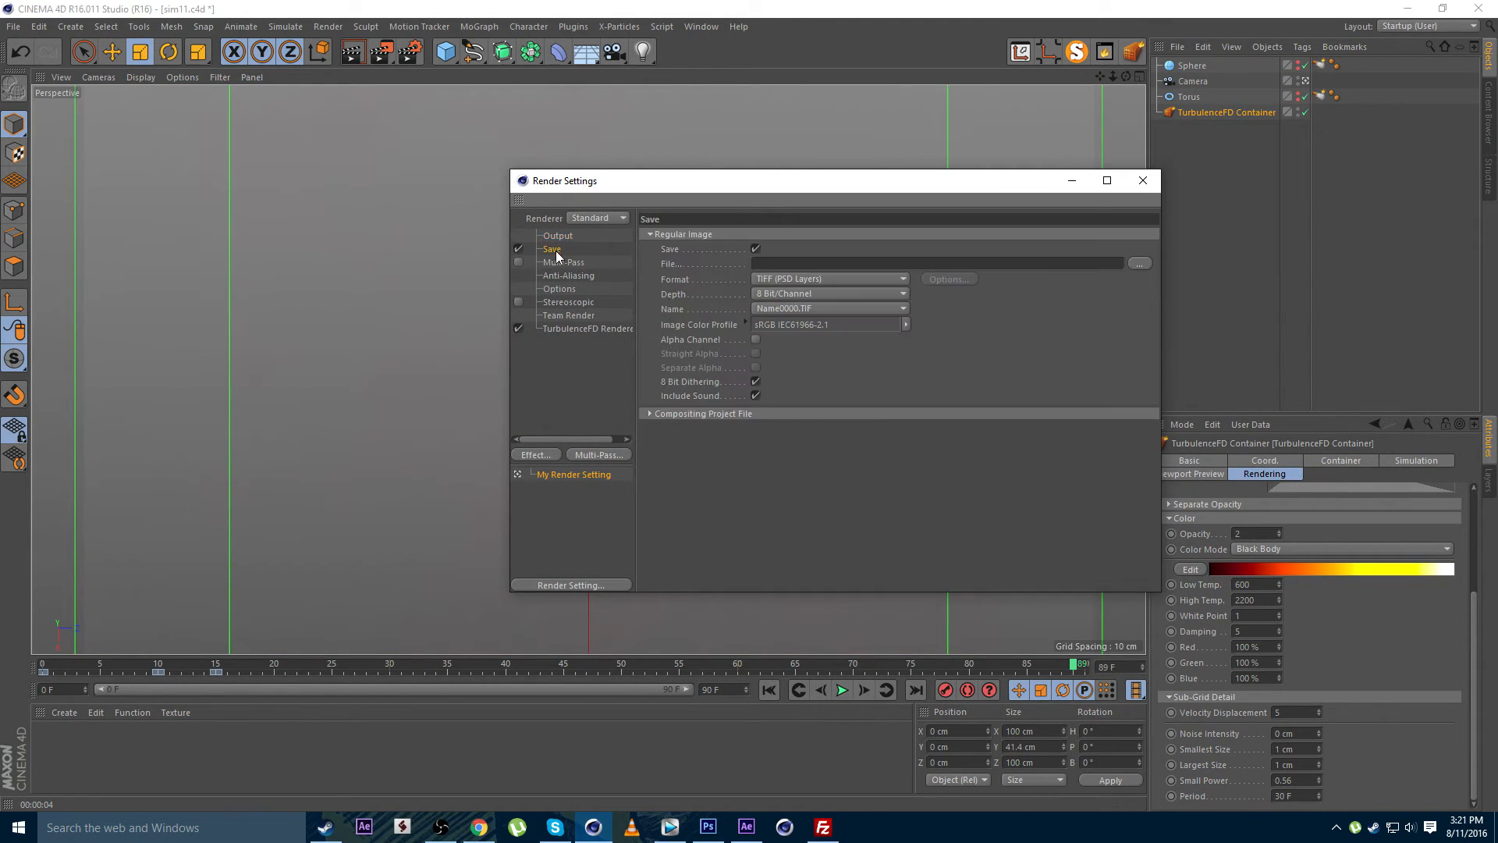
pyautogui.click(781, 278)
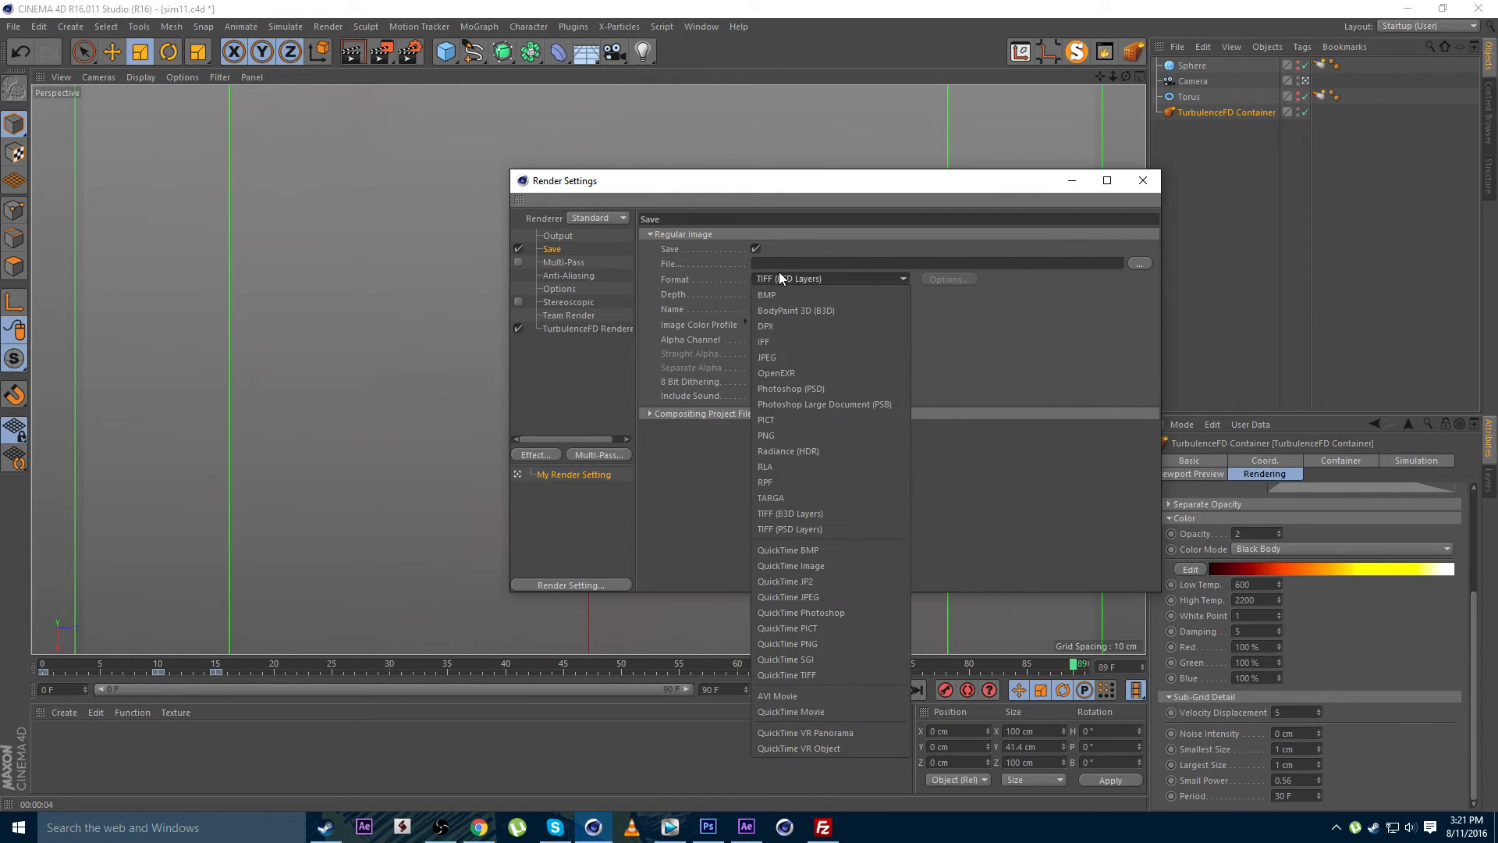
pyautogui.click(788, 430)
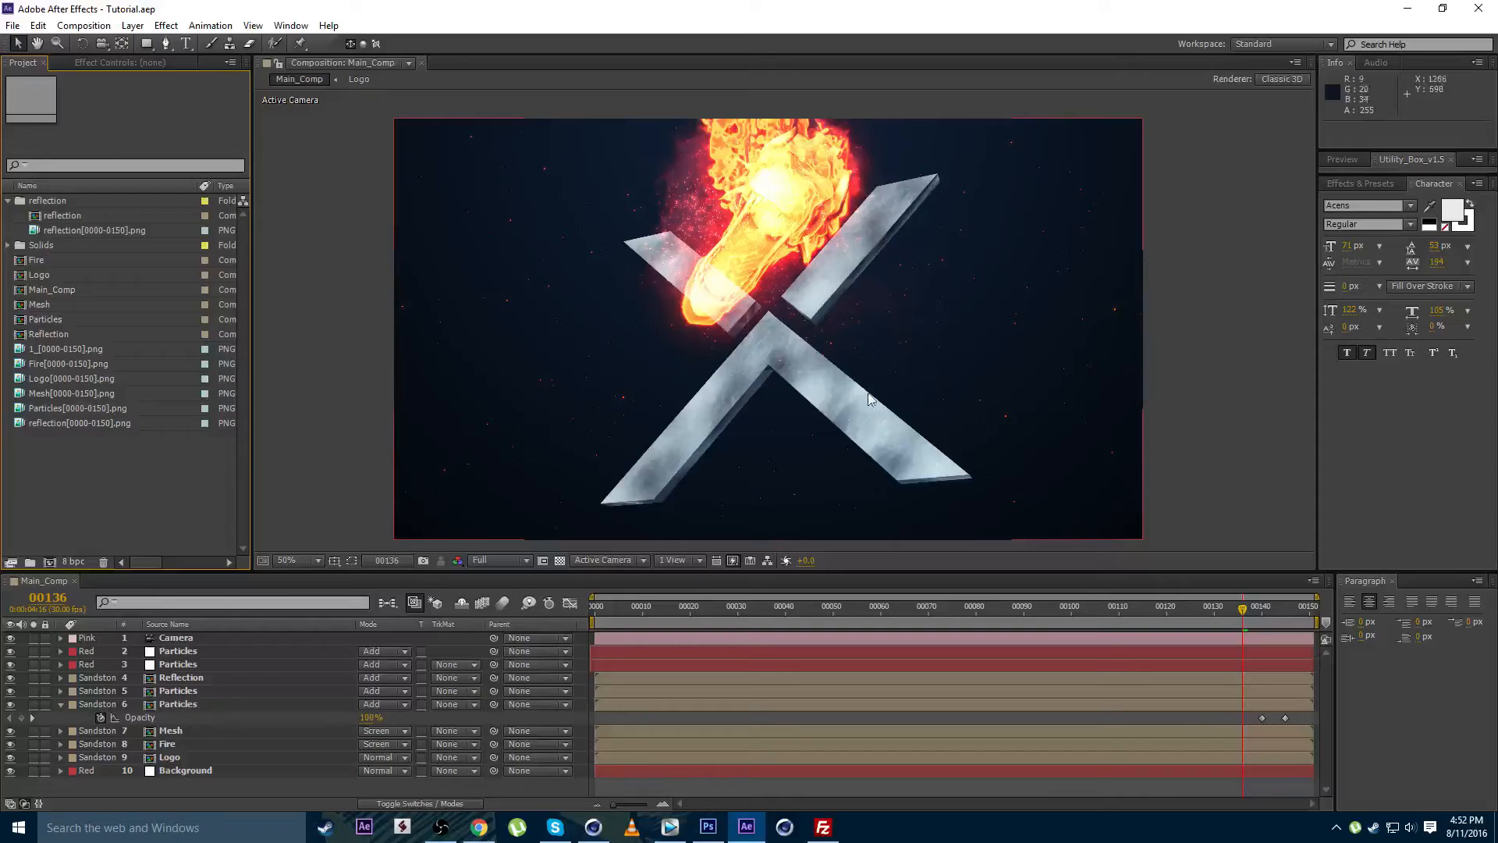
# In After Effects, create a new composition named Second_Comp with a duration of 151 frames
pyautogui.scroll(-1, 1150, 332)
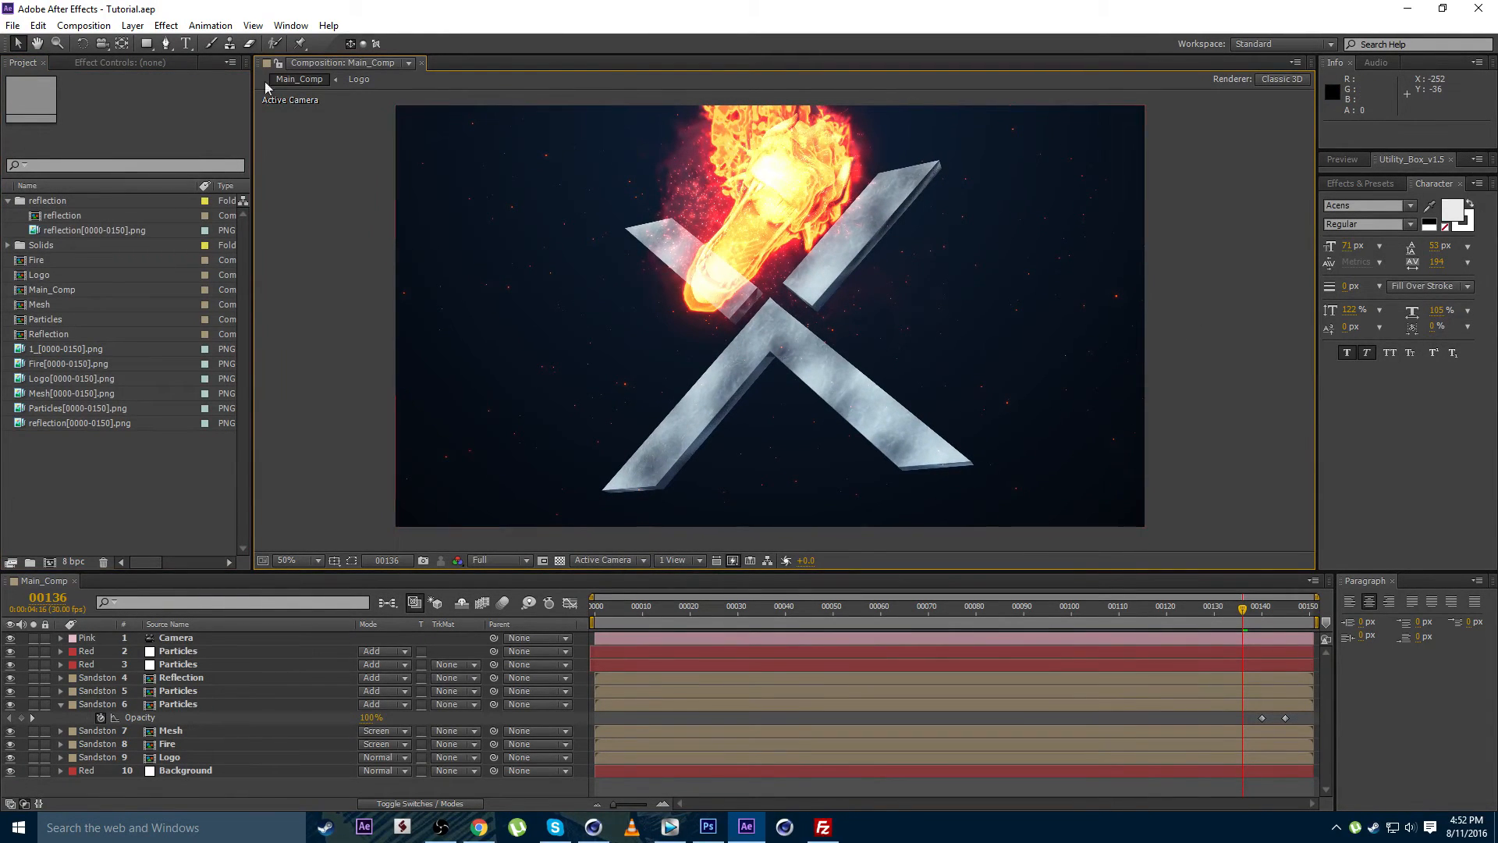
pyautogui.click(84, 24)
pyautogui.click(101, 44)
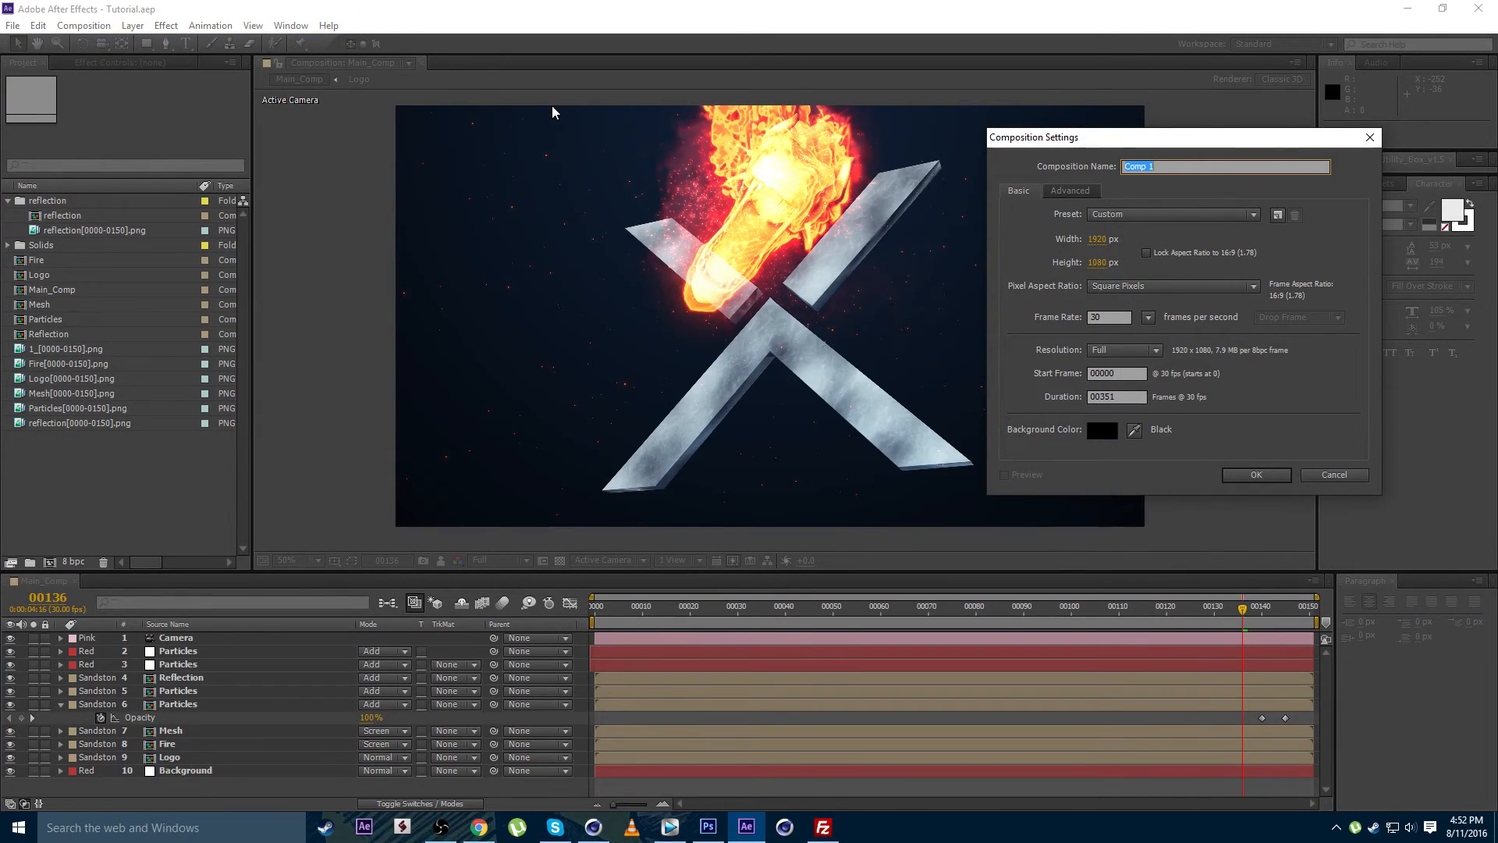
pyautogui.write('Second_Com')
pyautogui.click(1099, 396)
pyautogui.press('Delete')
pyautogui.write('1')
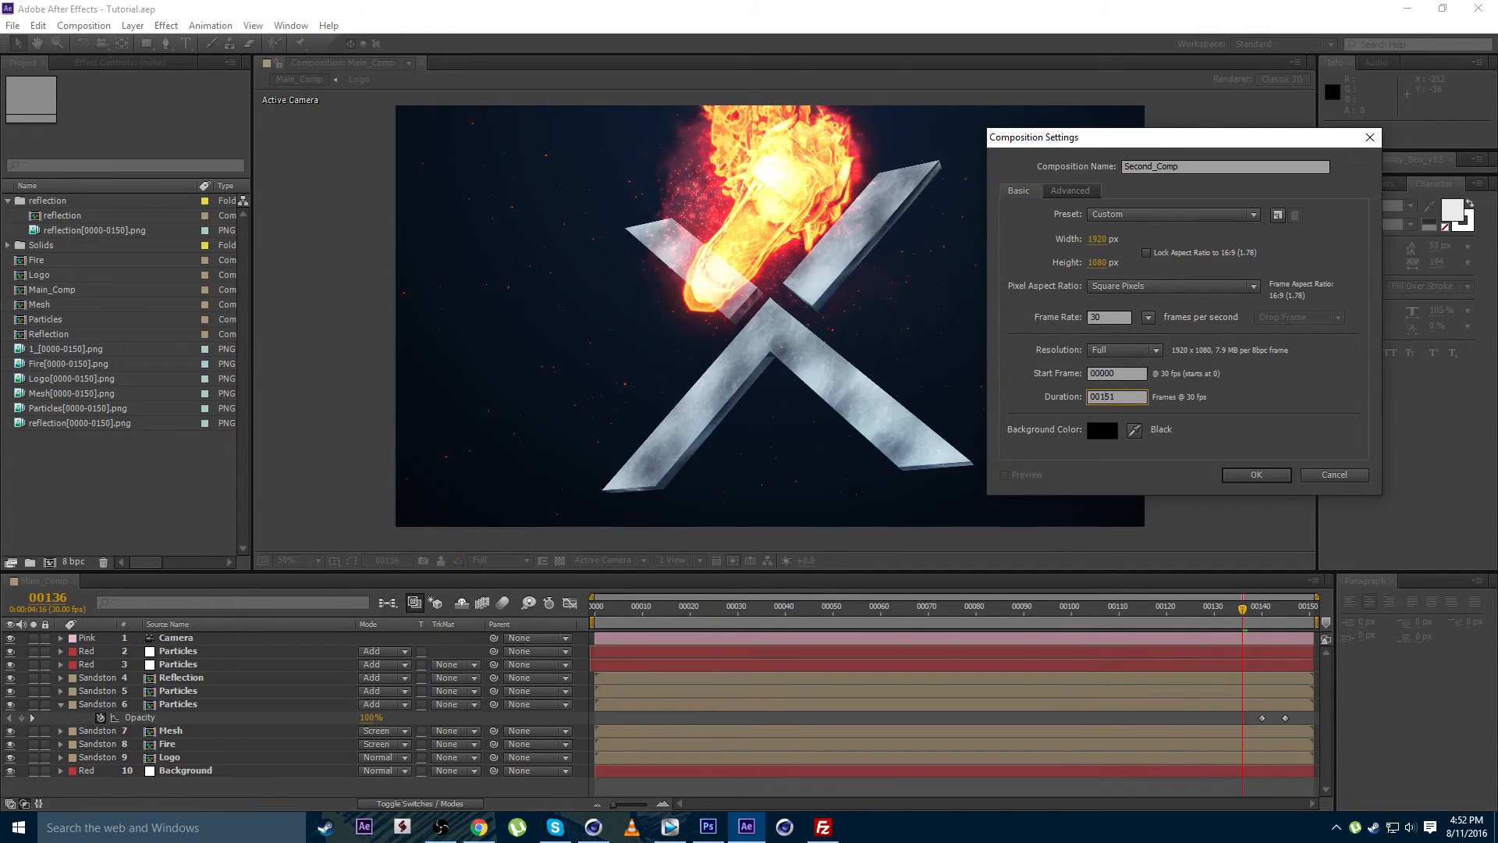
pyautogui.click(1280, 478)
# Import the Wave PNG sequence from the Wave folder in Render_passes, add it to Second_Comp and preview frame 13
pyautogui.doubleClick(116, 471)
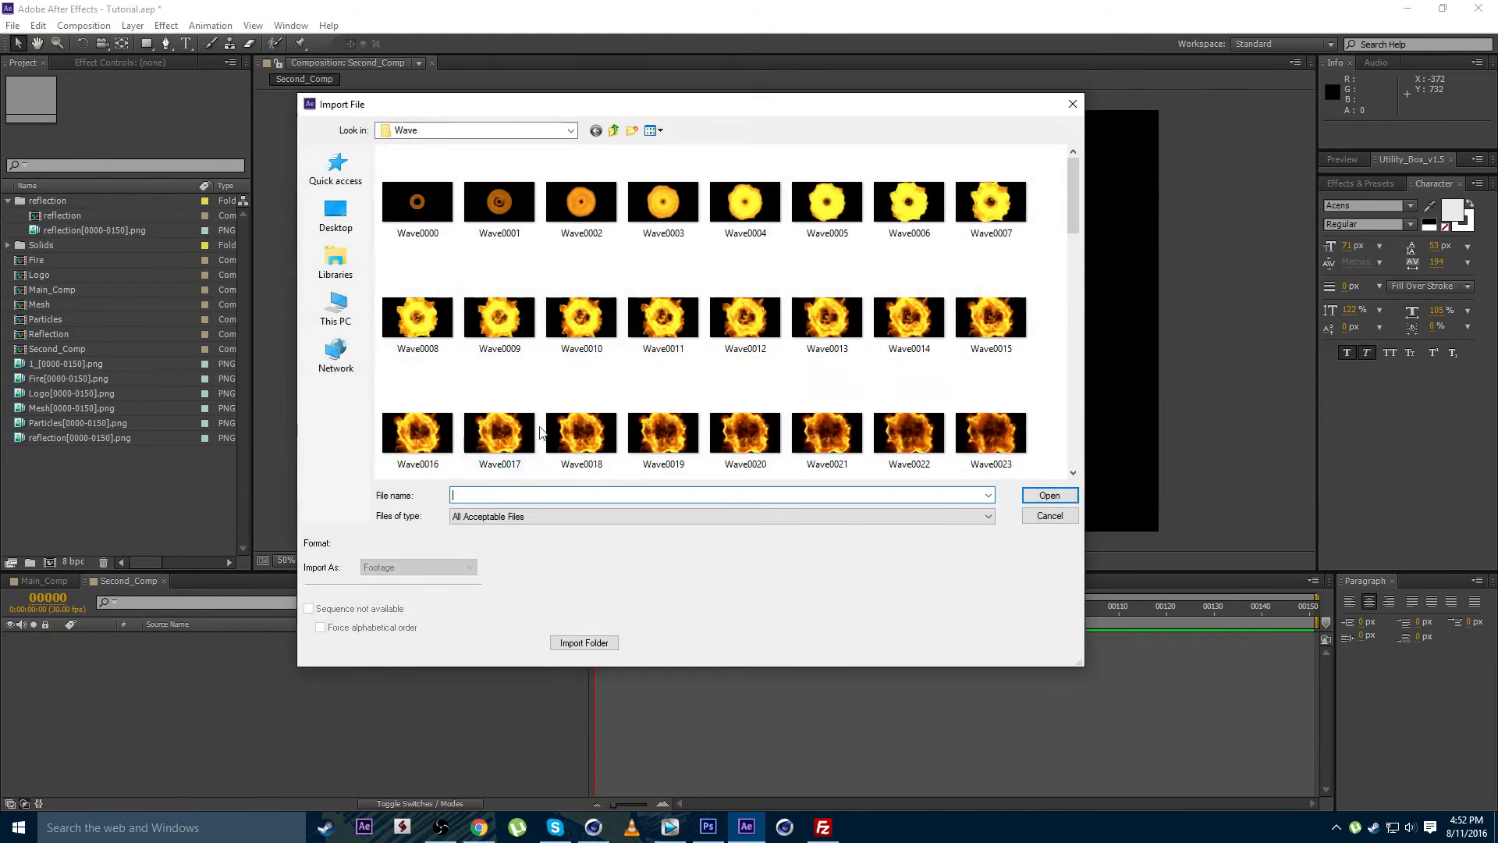
pyautogui.click(503, 274)
pyautogui.press('BackSpace')
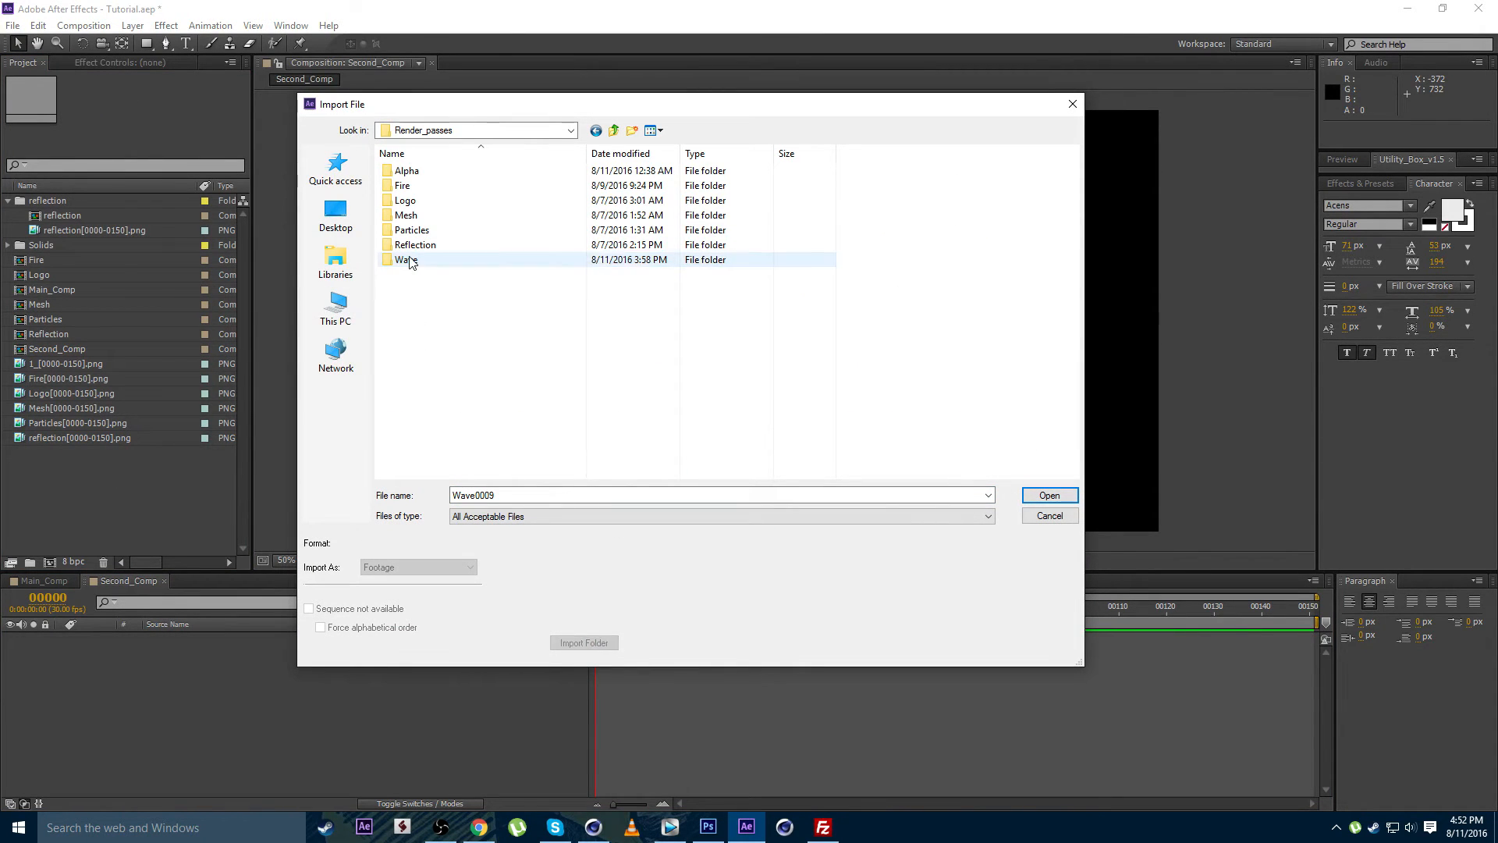
pyautogui.doubleClick(407, 260)
pyautogui.doubleClick(414, 176)
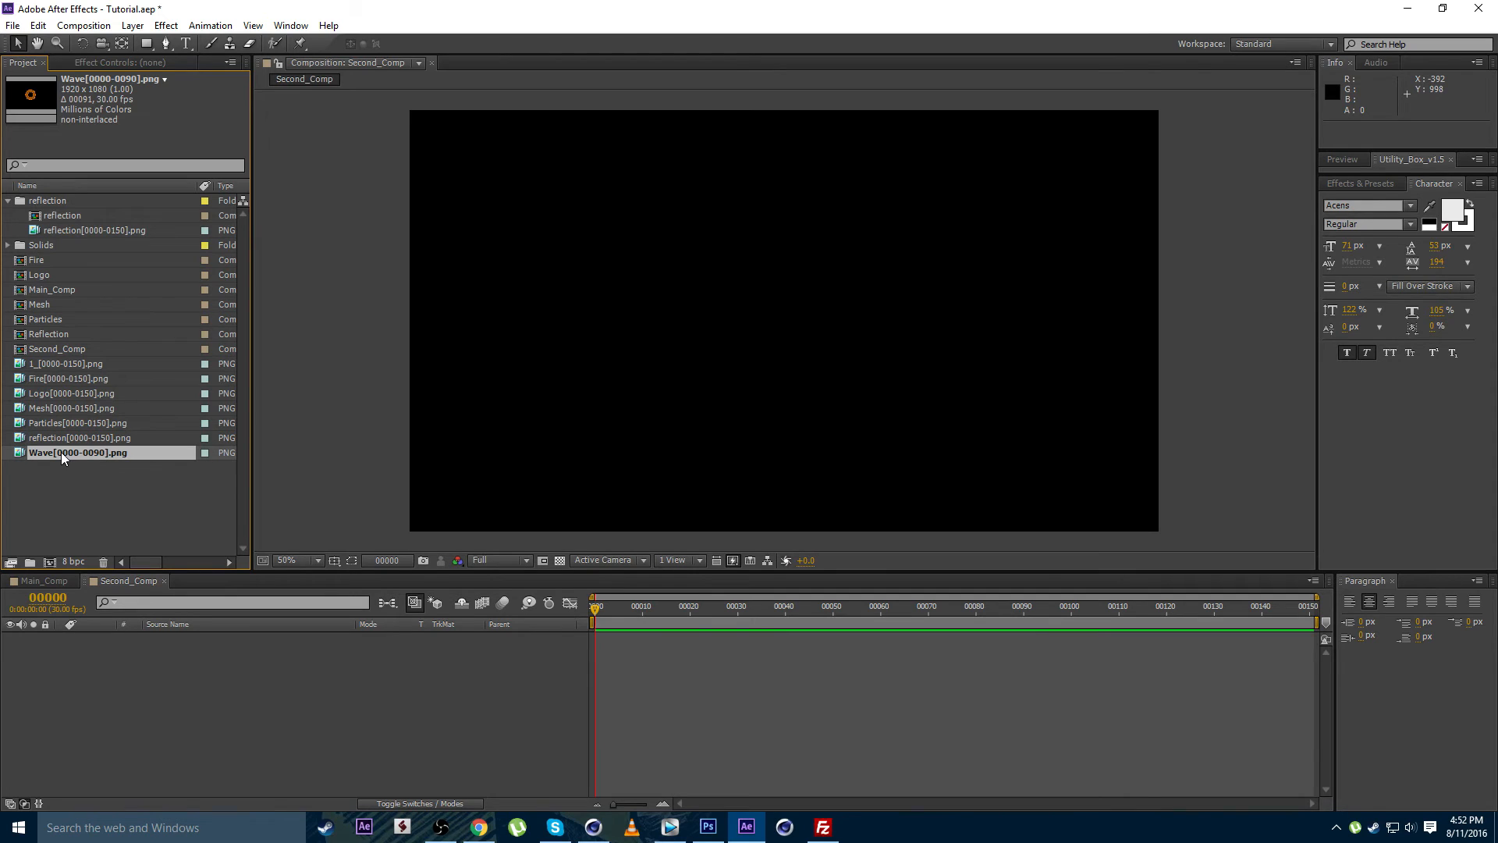
pyautogui.moveTo(61, 452); pyautogui.dragTo(145, 658)
pyautogui.moveTo(599, 610); pyautogui.dragTo(656, 608)
# Copy the Background layer and the two red-labelled Particles layers from Main_Comp into Second_Comp
pyautogui.click(24, 582)
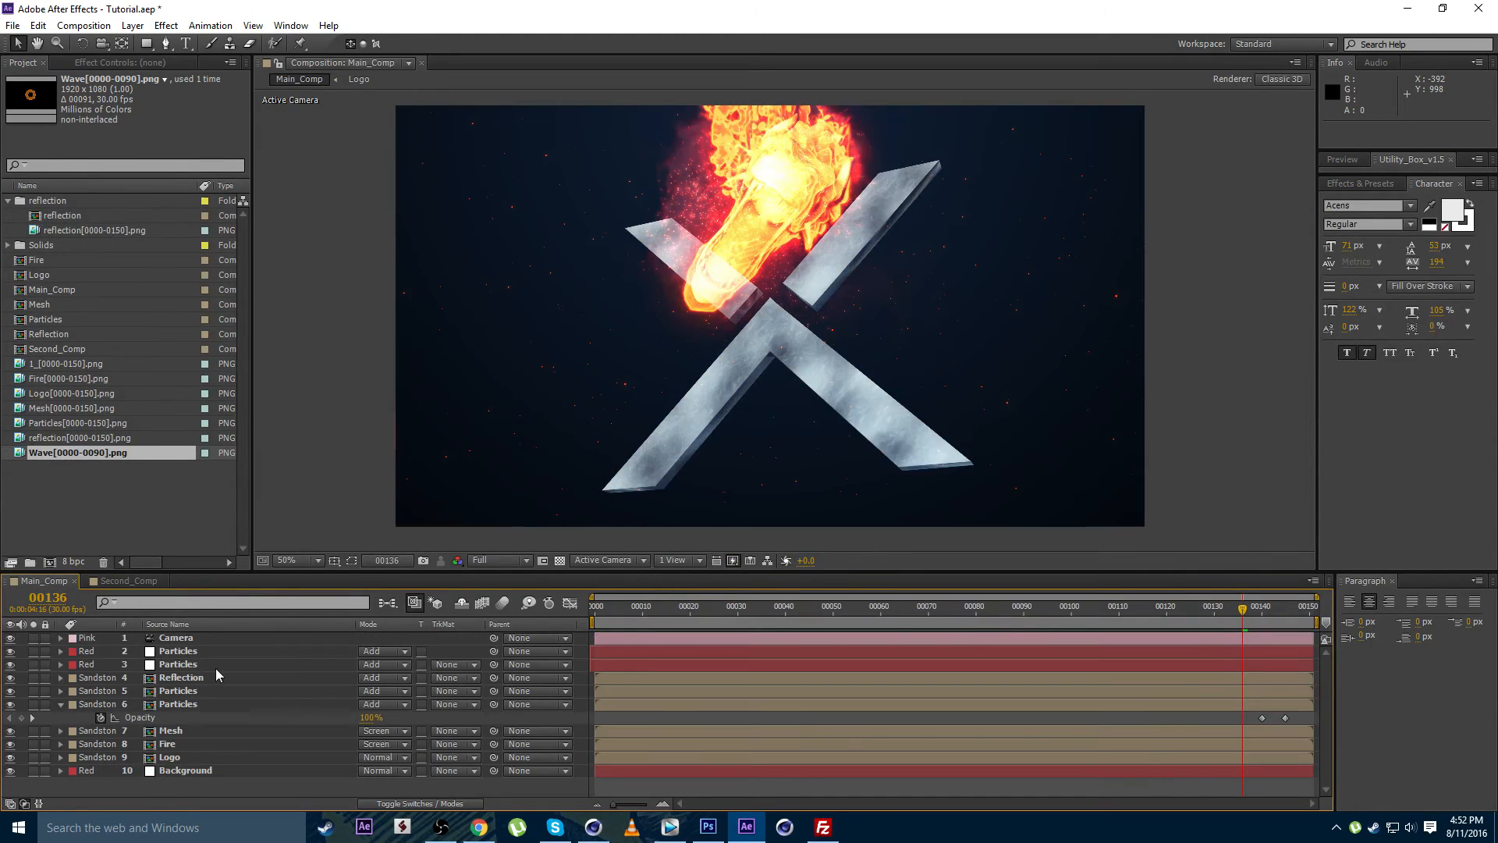
pyautogui.click(183, 769)
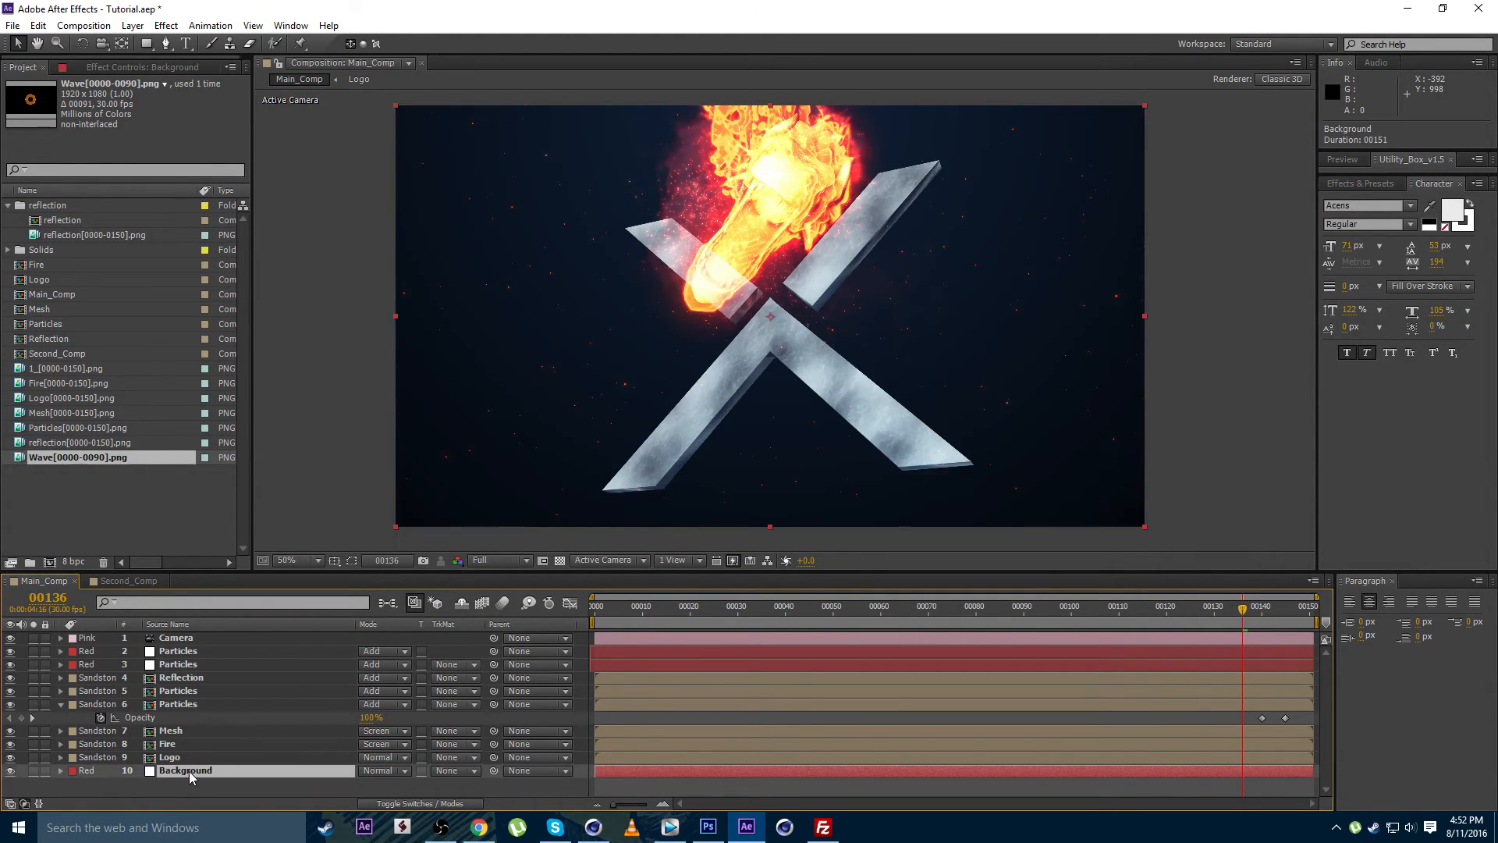
pyautogui.keyDown('ctrl'); pyautogui.click(169, 666); pyautogui.keyUp('ctrl')
pyautogui.keyDown('ctrl'); pyautogui.click(170, 652); pyautogui.keyUp('ctrl')
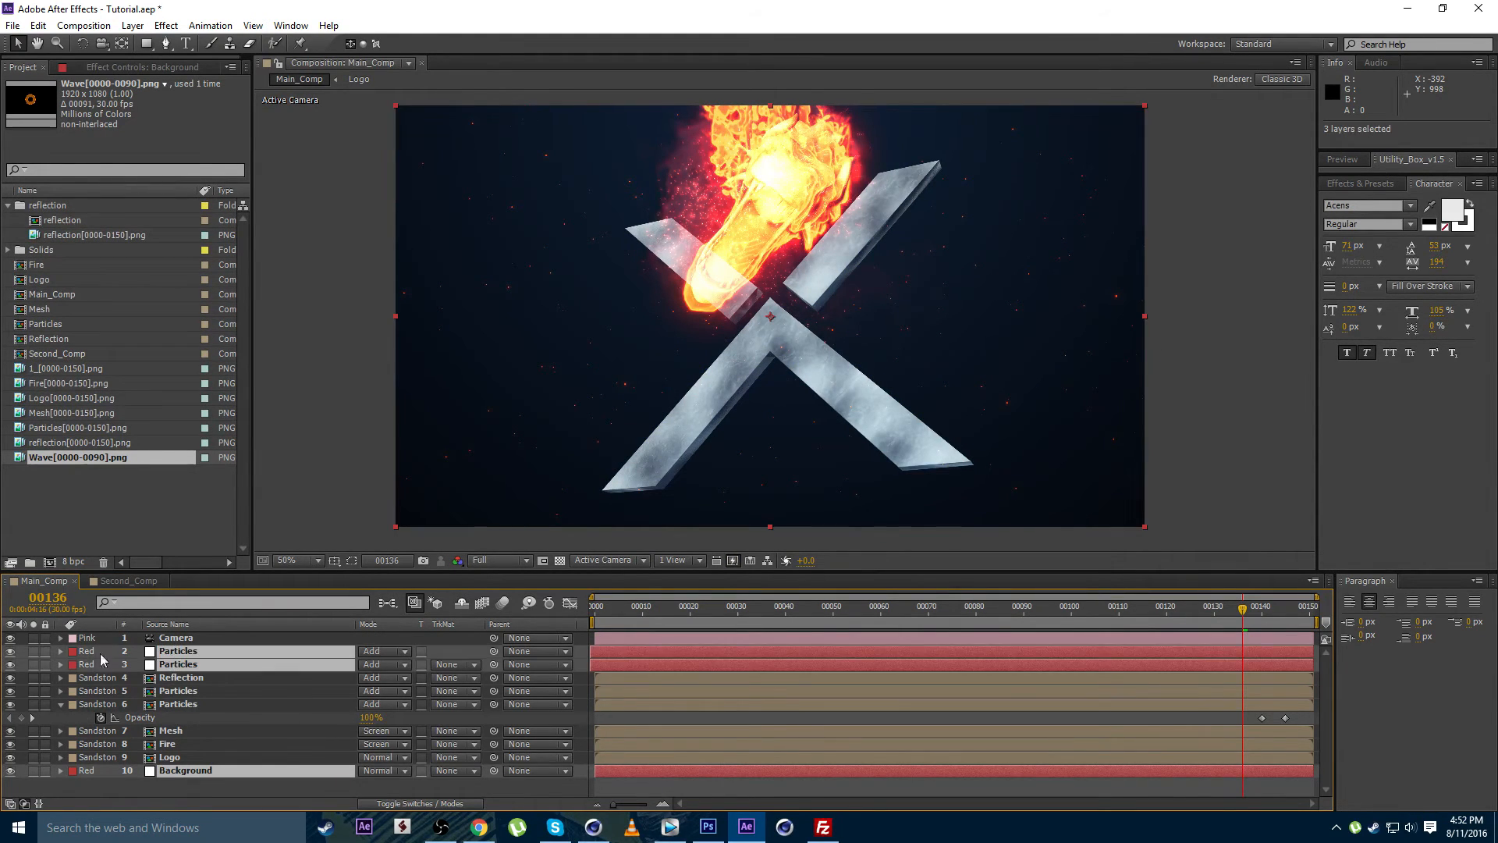
pyautogui.click(106, 588)
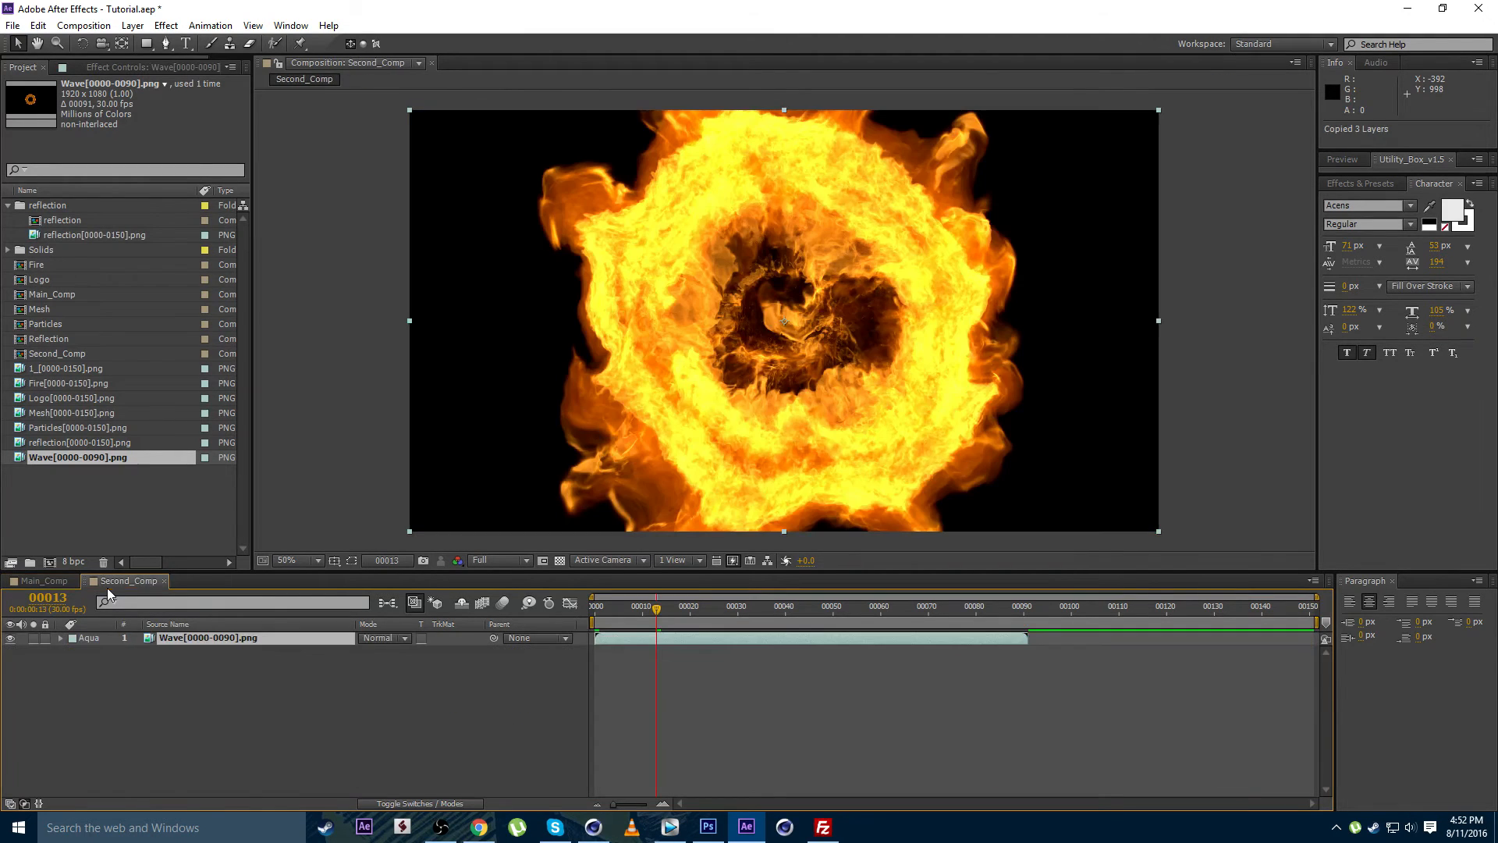
pyautogui.hotkey('ctrl', 'v')
pyautogui.click(209, 742)
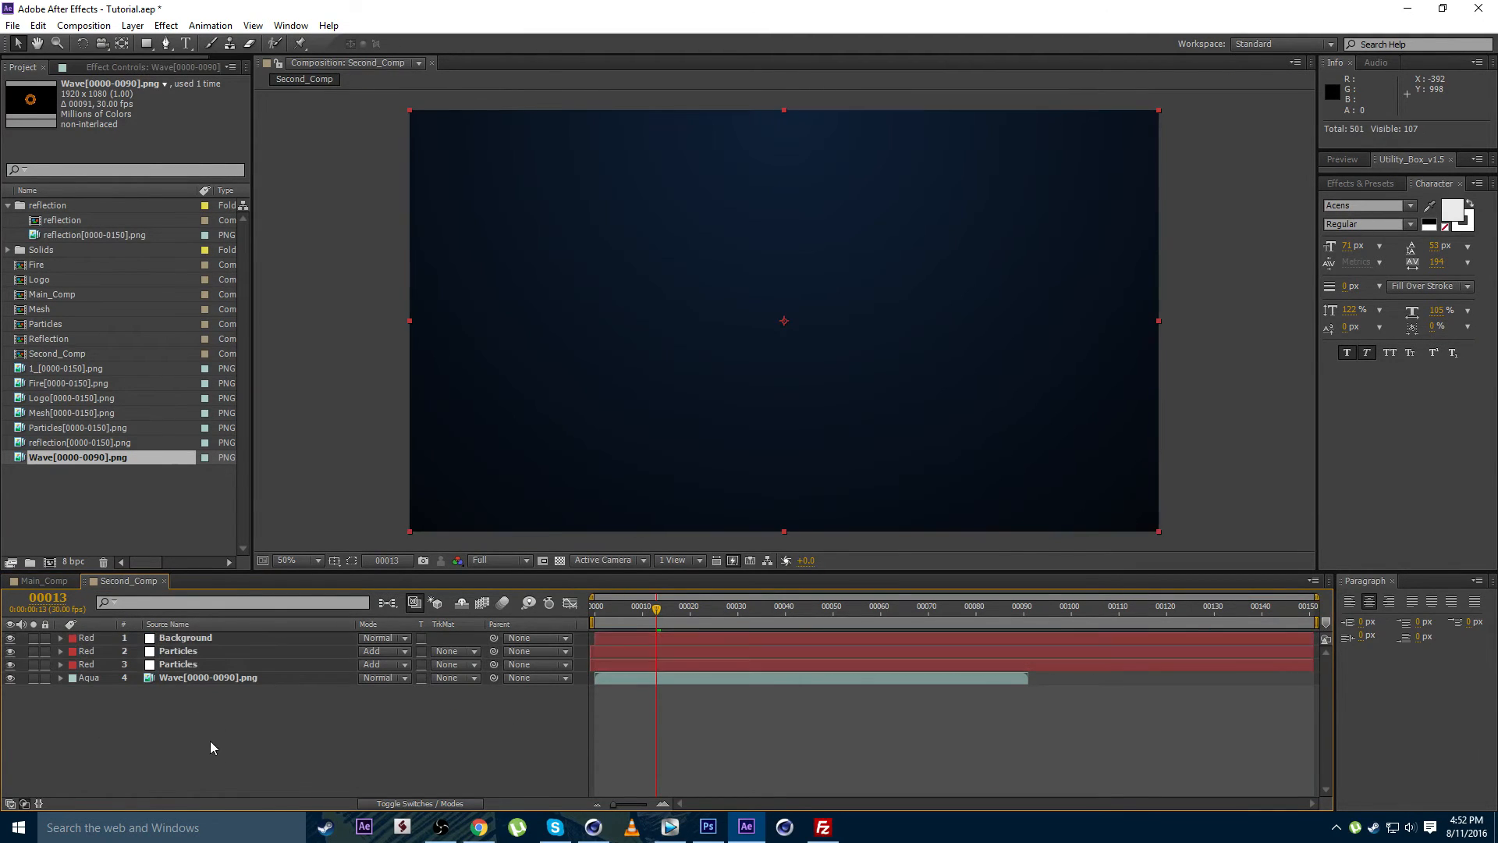
# Move the Background layer below the Wave layer and set the Wave layer's blending mode to Add
pyautogui.moveTo(179, 634); pyautogui.dragTo(191, 703)
pyautogui.click(193, 664)
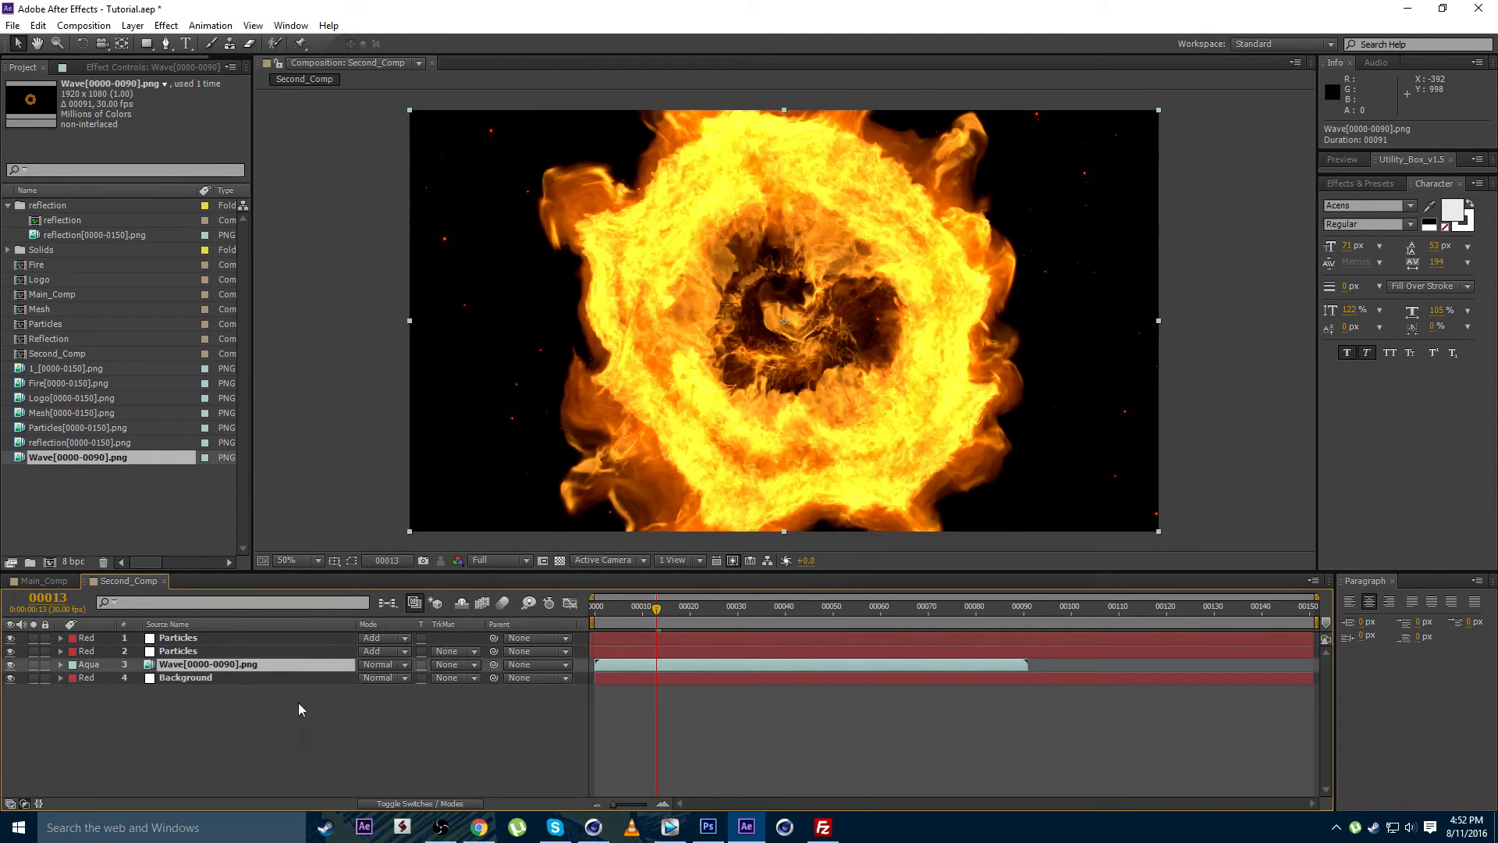
pyautogui.click(377, 665)
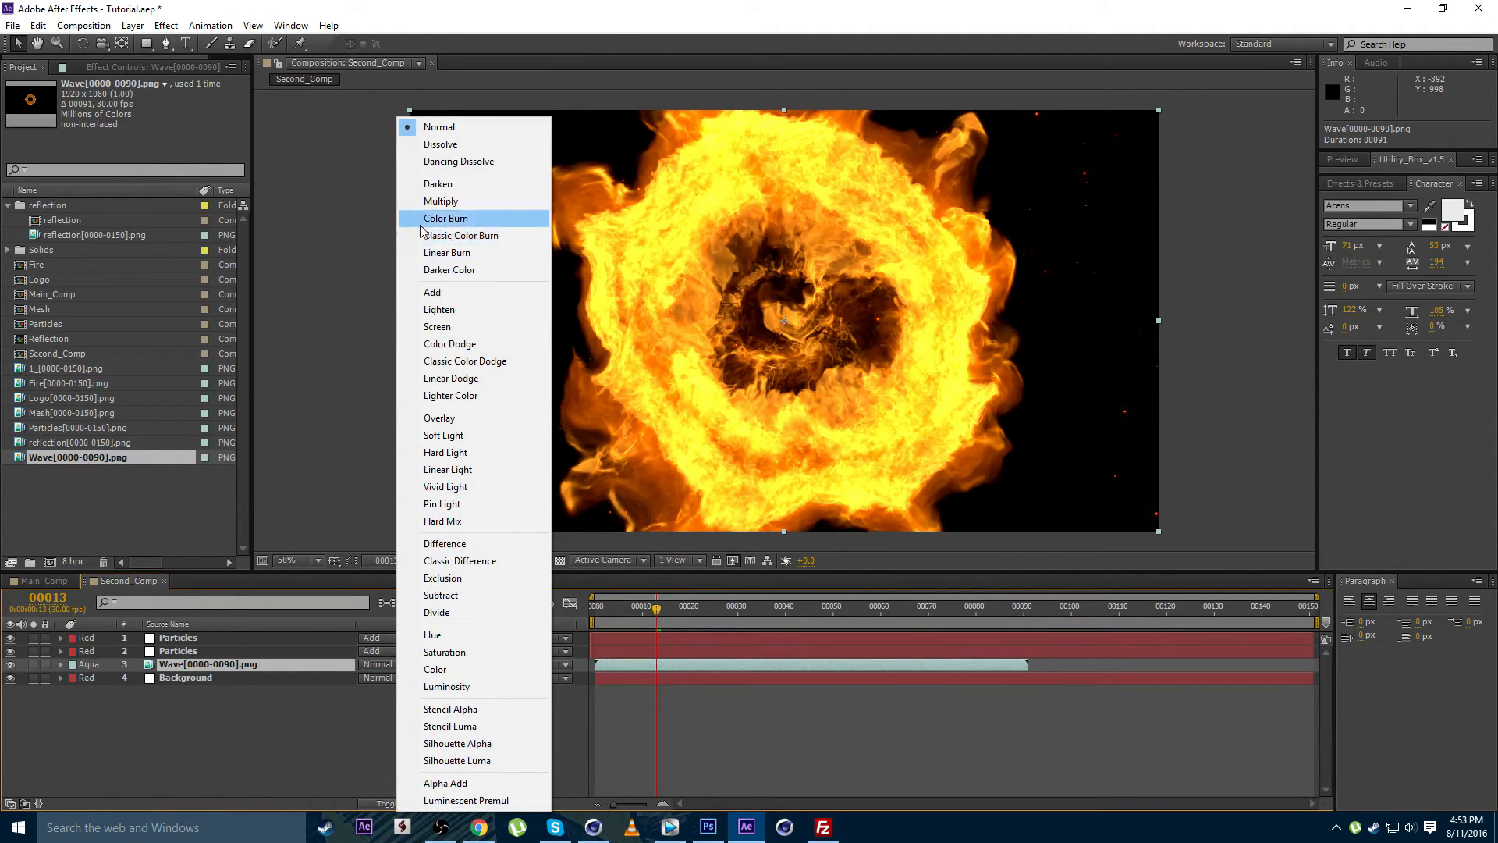
pyautogui.click(433, 293)
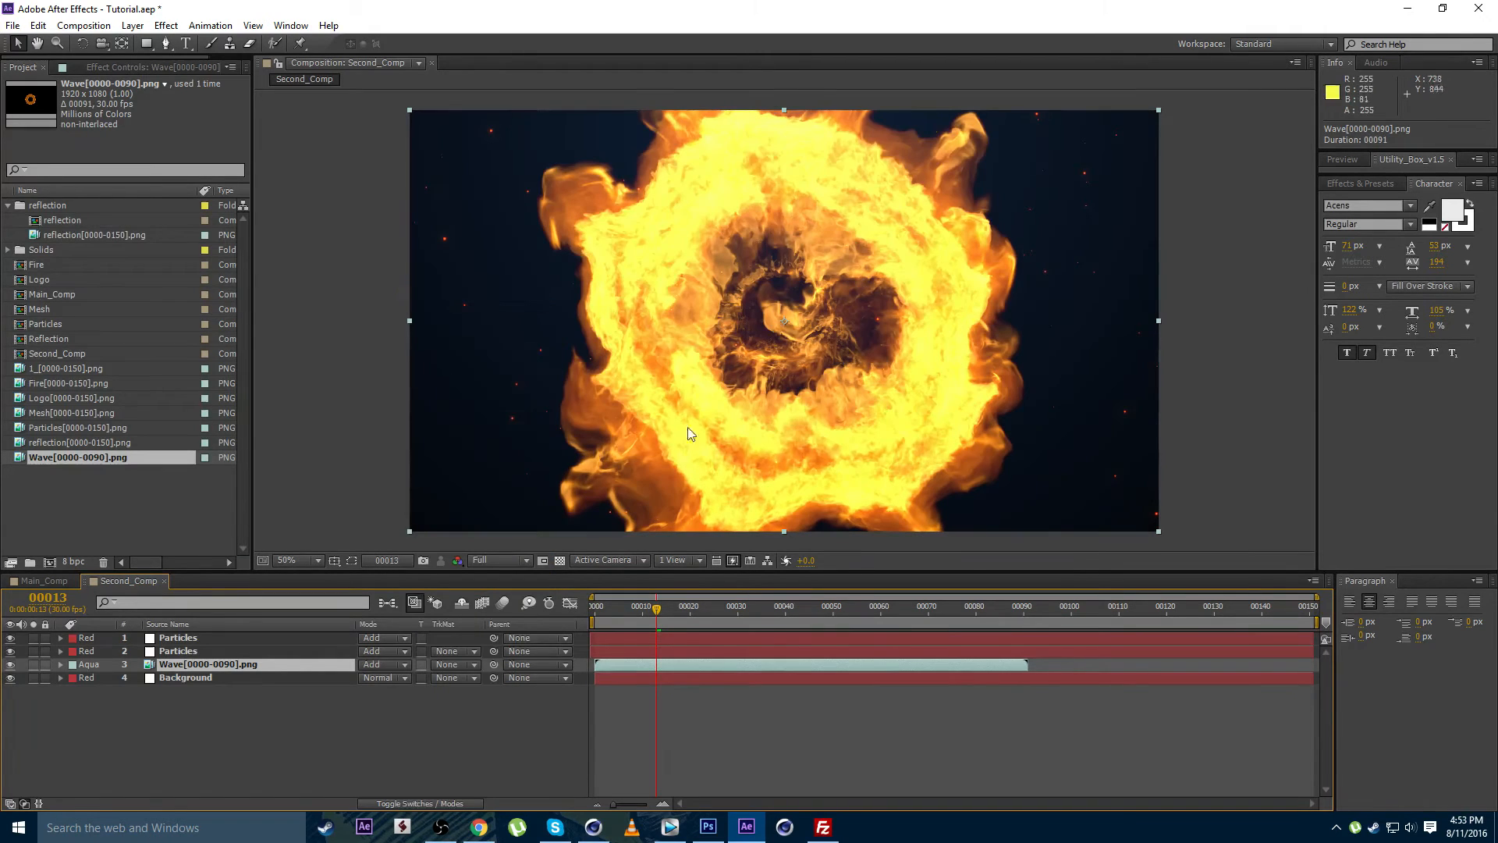
# Shift the Wave layer 10 frames earlier in the timeline so the fire ring already fills frame 0
pyautogui.moveTo(652, 608); pyautogui.dragTo(589, 621)
pyautogui.moveTo(658, 663); pyautogui.dragTo(611, 659)
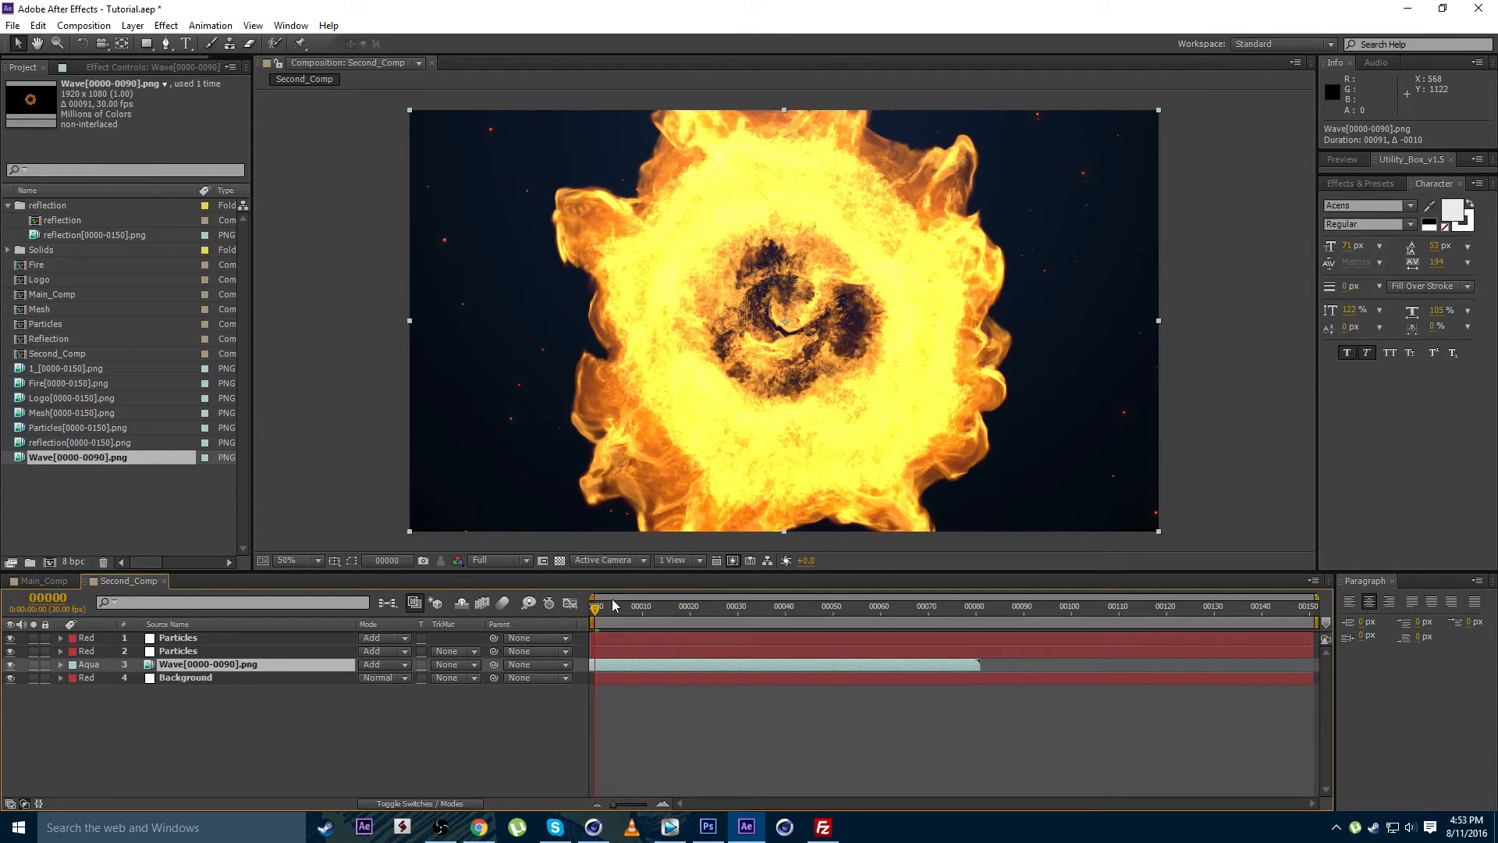
pyautogui.moveTo(608, 611); pyautogui.dragTo(526, 619)
# Apply a Curves effect to the Wave layer and shape its RGB curve into a gentle S for more contrast
pyautogui.click(138, 66)
pyautogui.click(165, 25)
pyautogui.moveTo(239, 179)
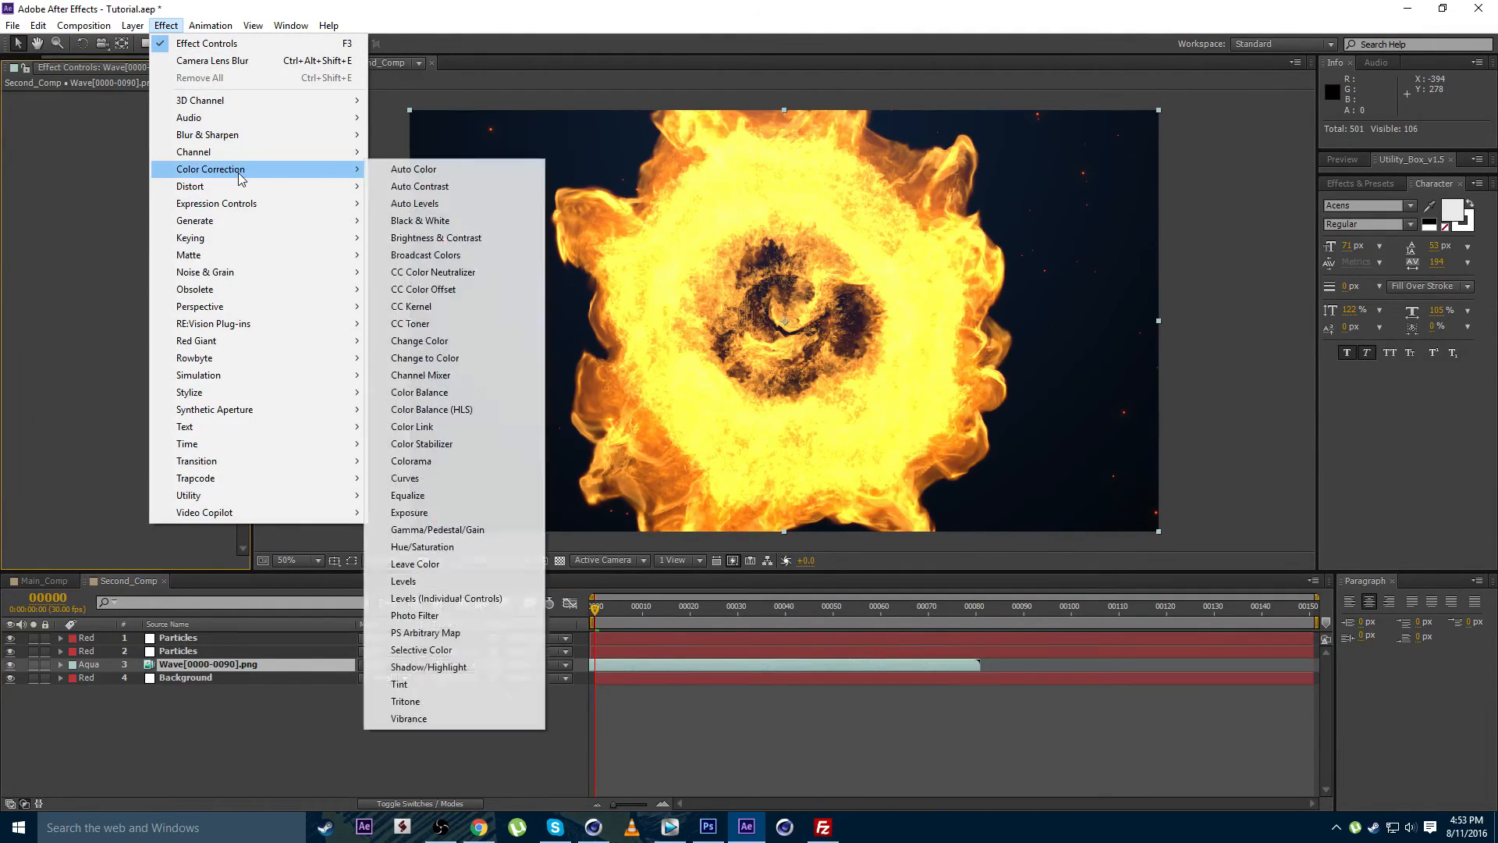
pyautogui.click(442, 480)
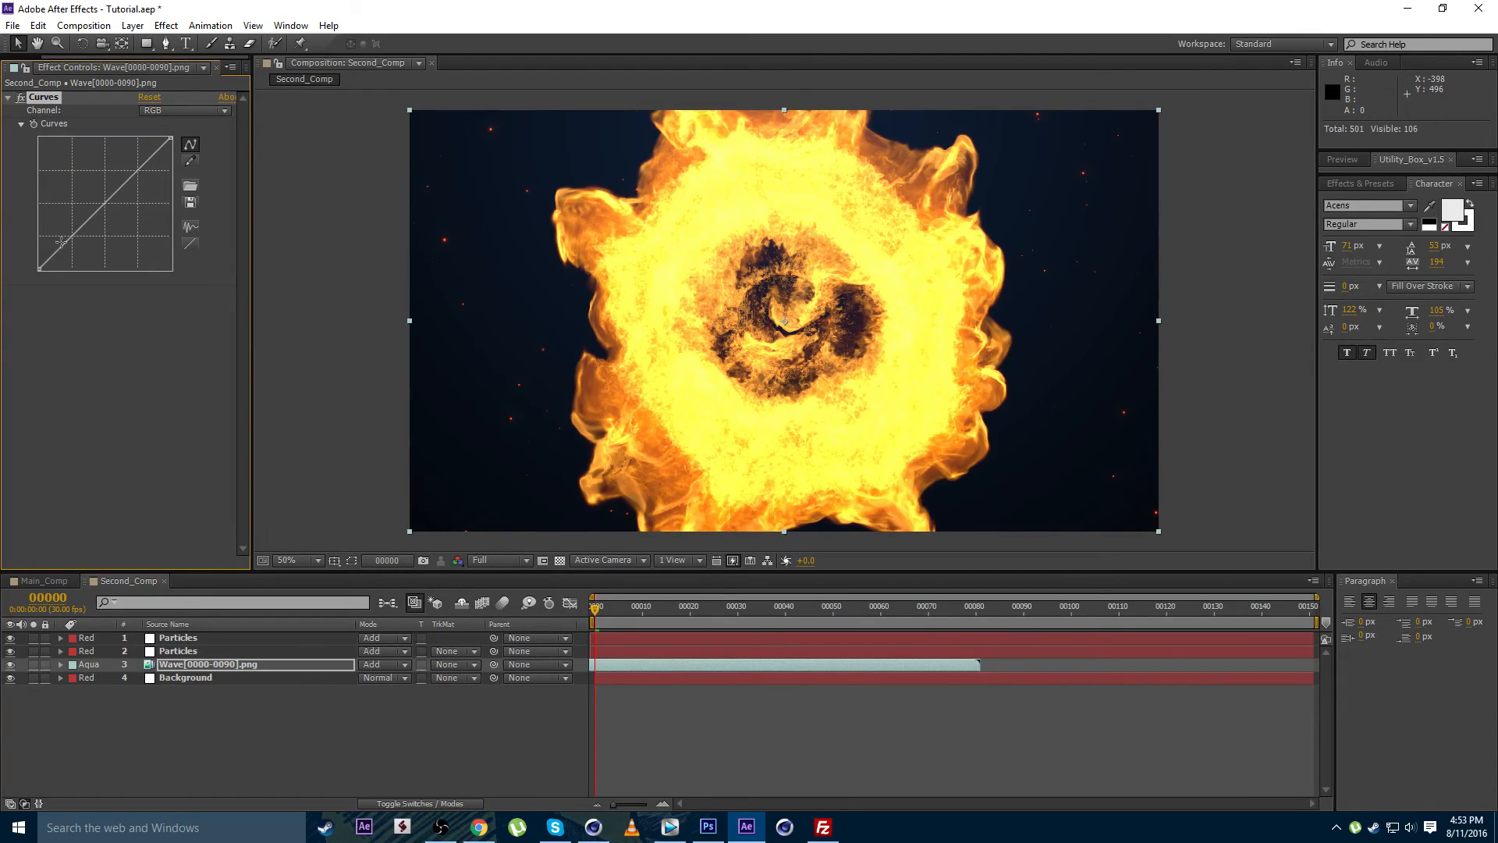
pyautogui.moveTo(61, 241); pyautogui.dragTo(61, 251)
pyautogui.moveTo(131, 167); pyautogui.dragTo(137, 156)
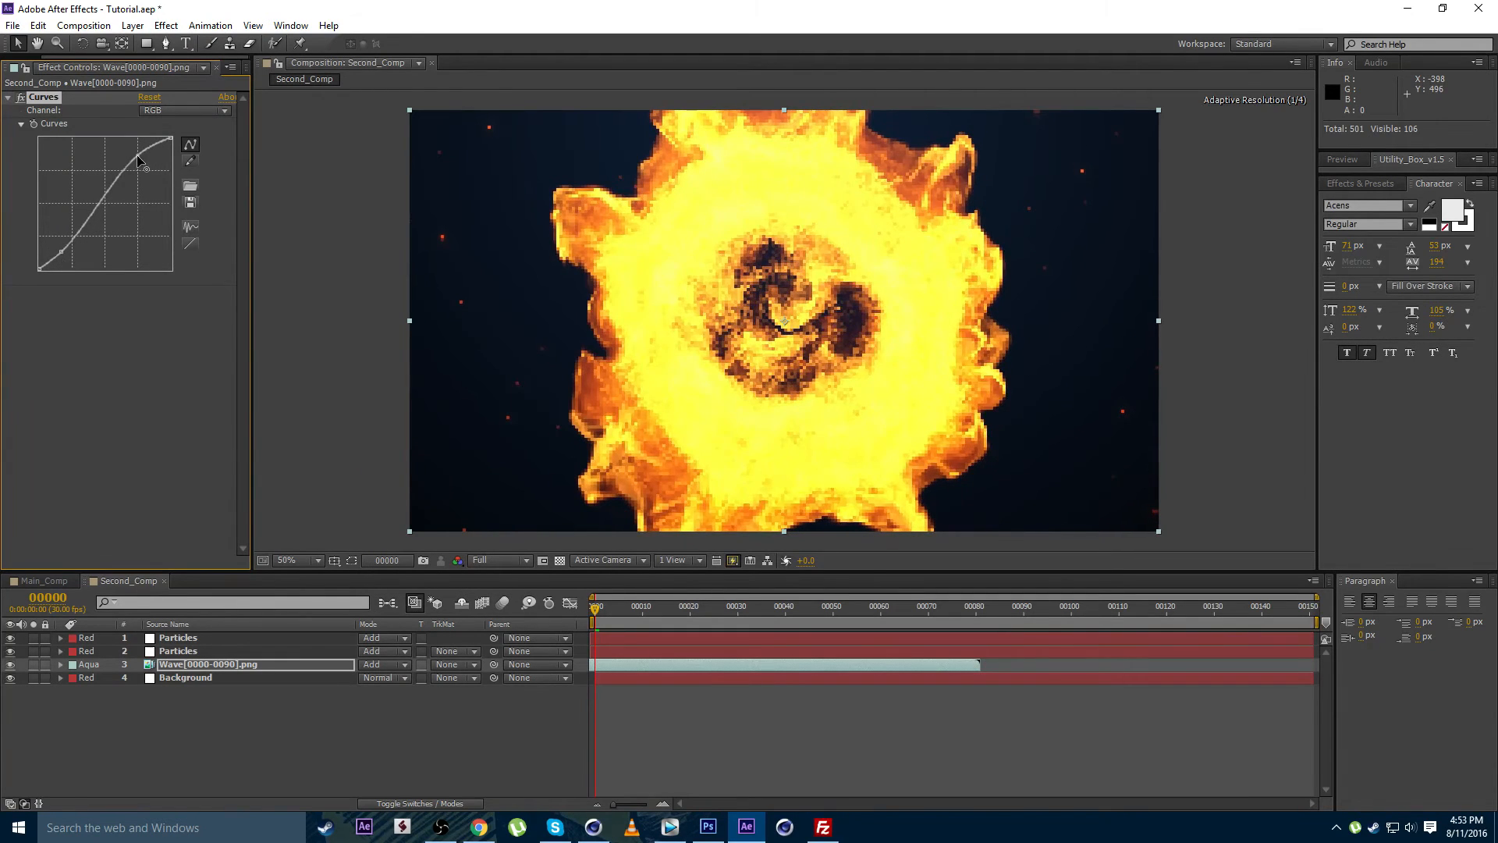
# Adjust the Green channel curve and raise the Red channel's midtones in the Wave layer's Curves effect for a redder fire
pyautogui.click(187, 110)
pyautogui.click(168, 161)
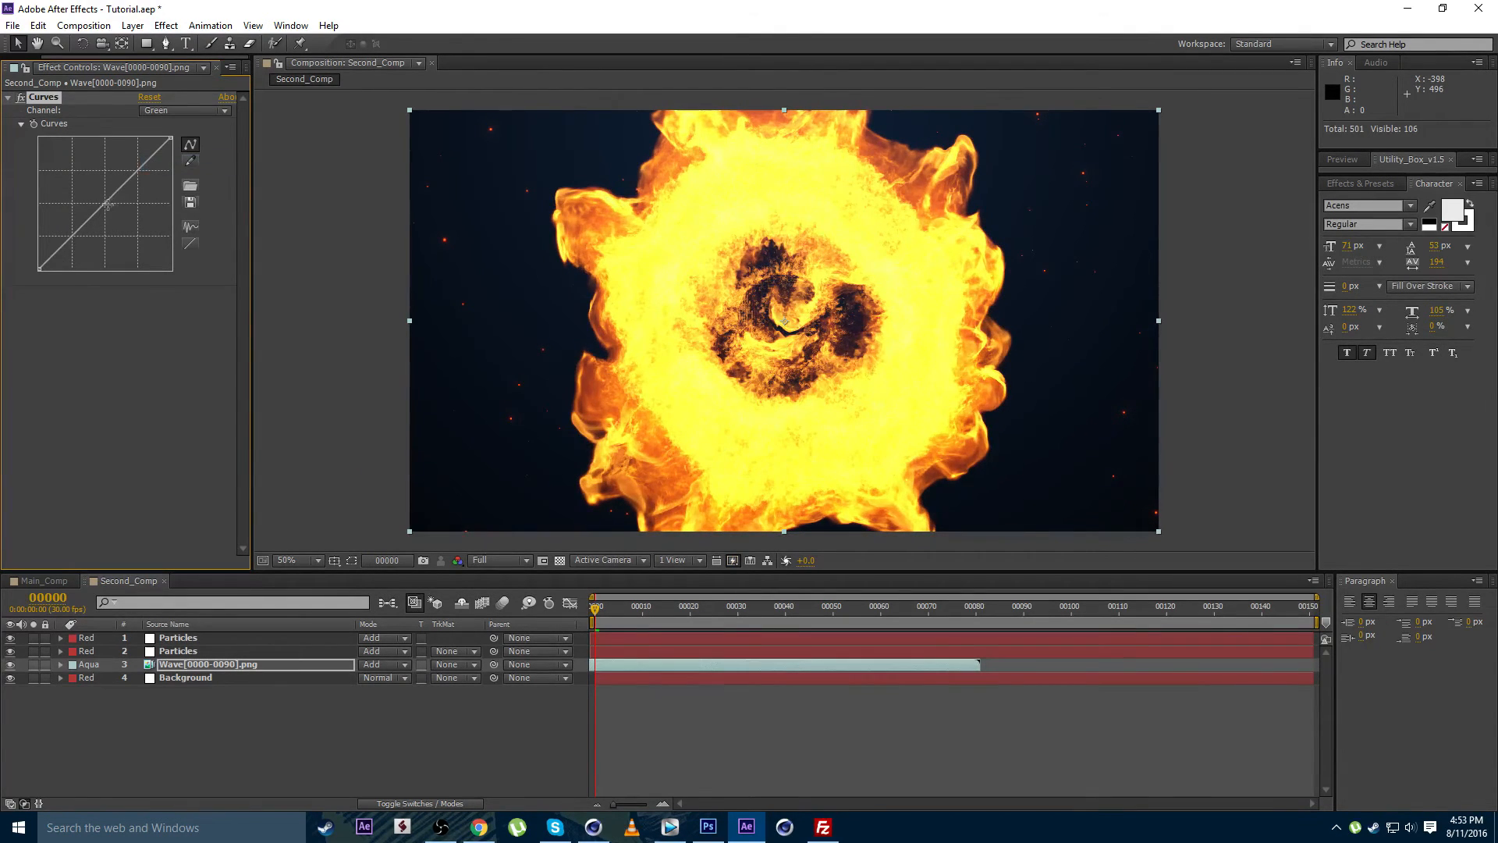
pyautogui.moveTo(107, 204)
pyautogui.mouseDown()
pyautogui.moveTo(94, 240)
pyautogui.moveTo(118, 187)
pyautogui.mouseUp()
pyautogui.click(166, 114)
pyautogui.click(168, 145)
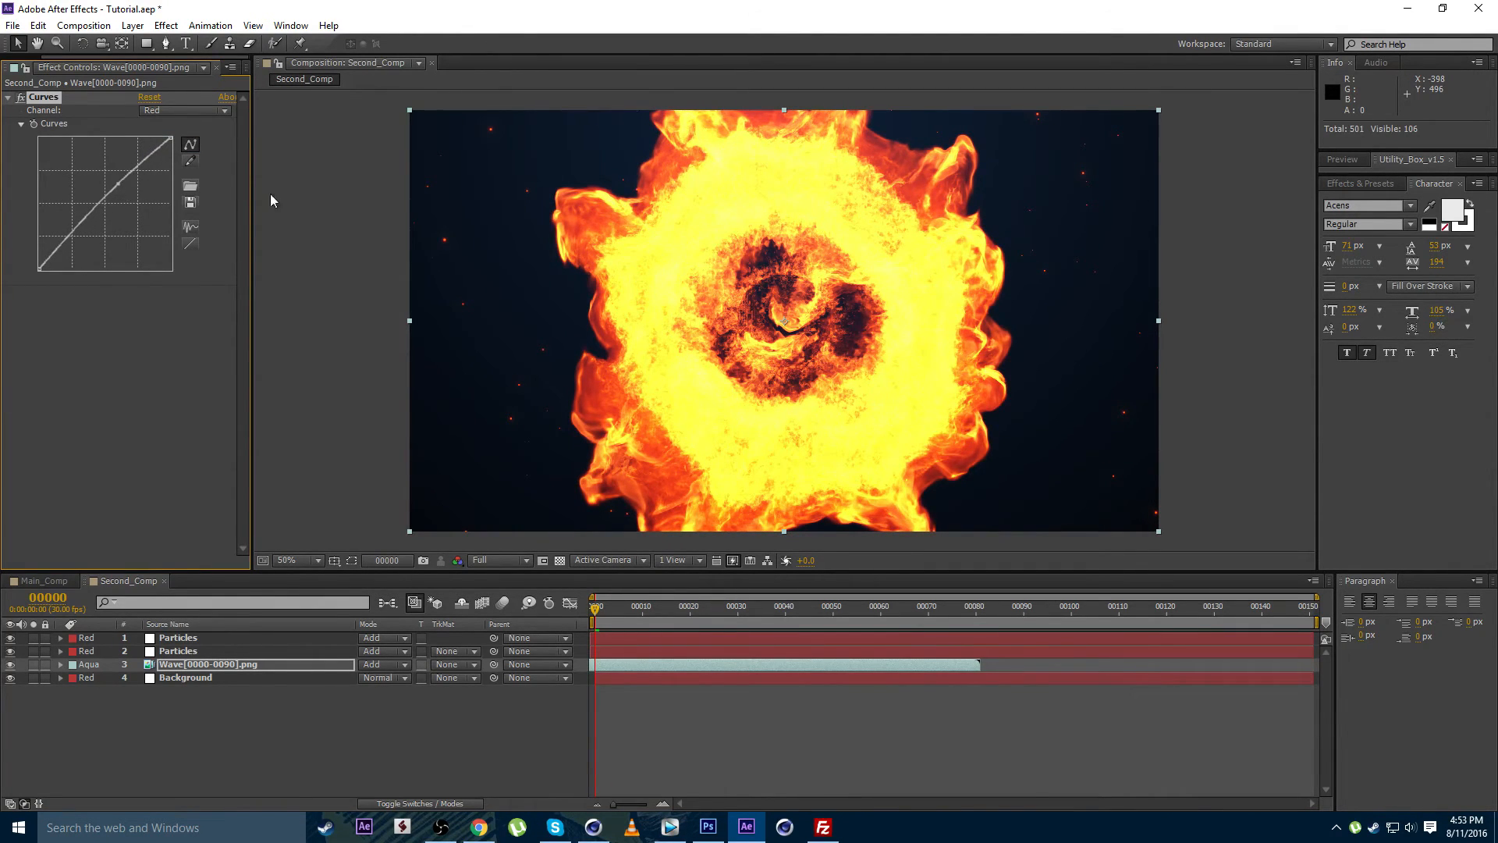
pyautogui.moveTo(618, 607); pyautogui.dragTo(580, 638)
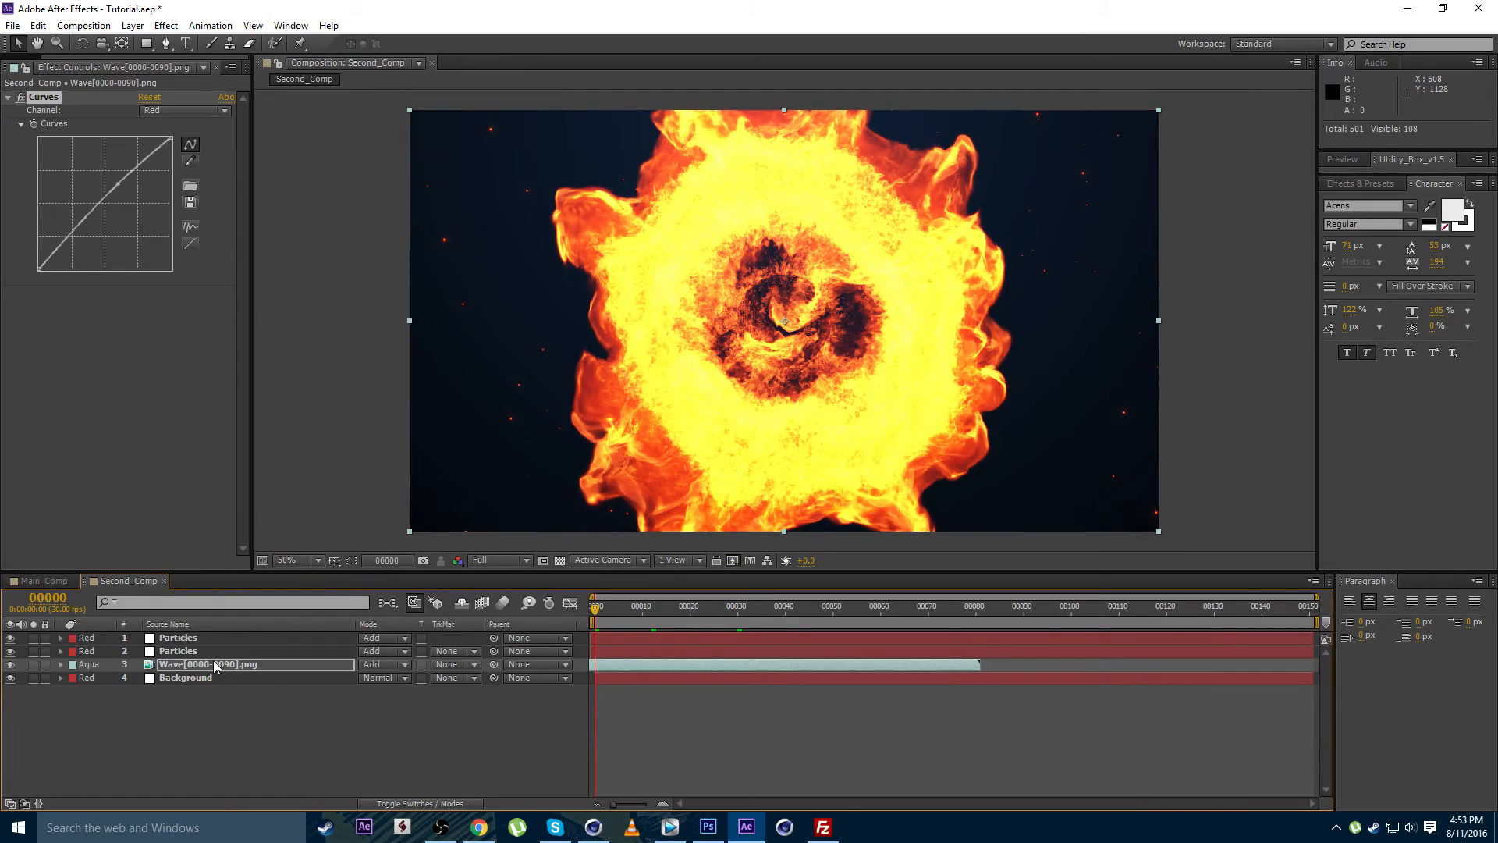
# Keyframe the Wave layer's Scale from 100% at frame 0 to a larger size at frame 75
pyautogui.click(257, 664)
pyautogui.press('s')
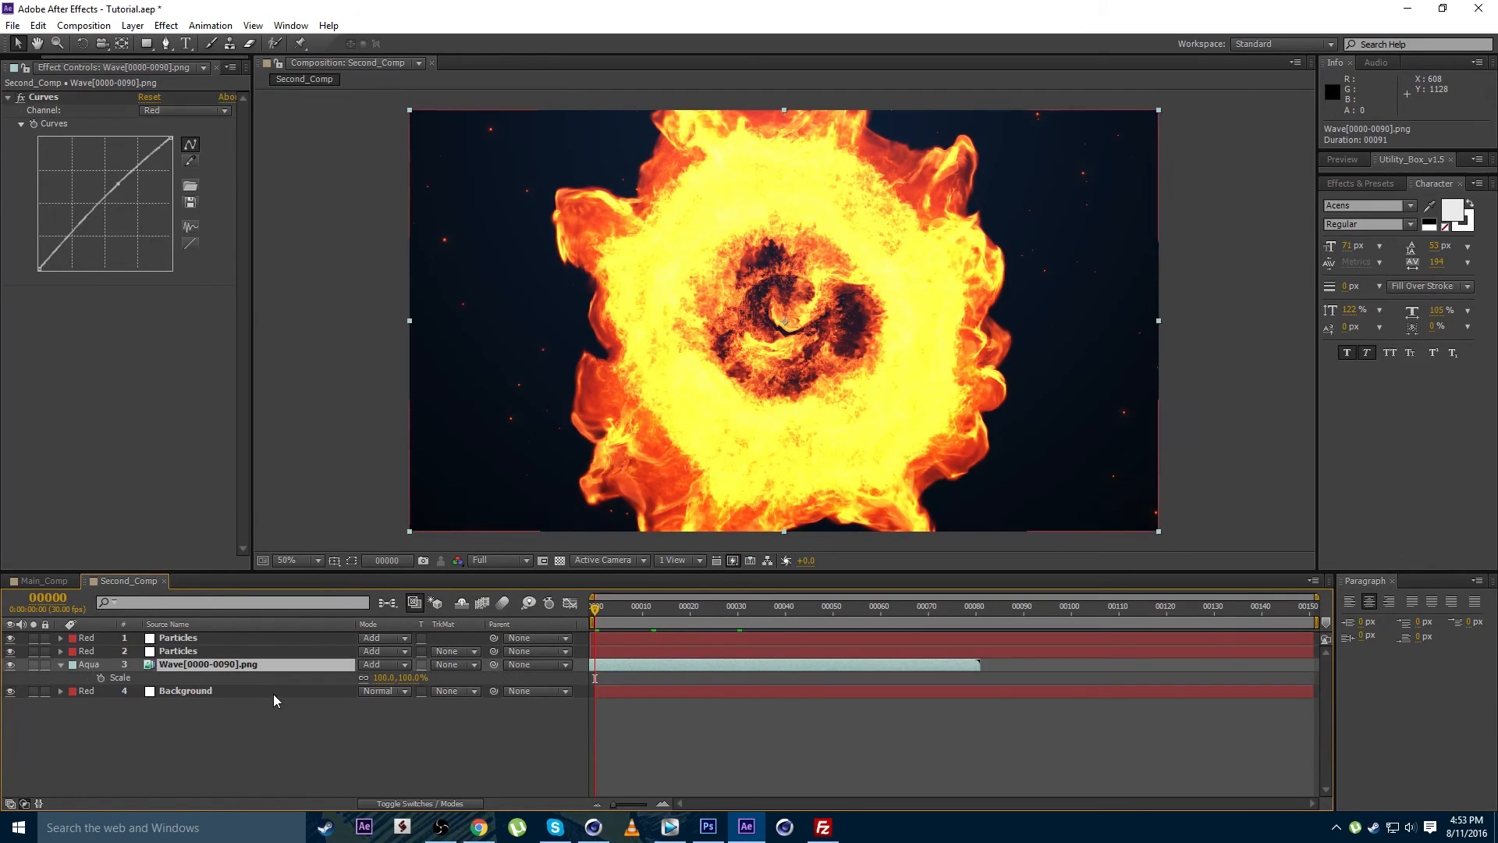
pyautogui.click(100, 678)
pyautogui.moveTo(605, 617); pyautogui.dragTo(905, 631)
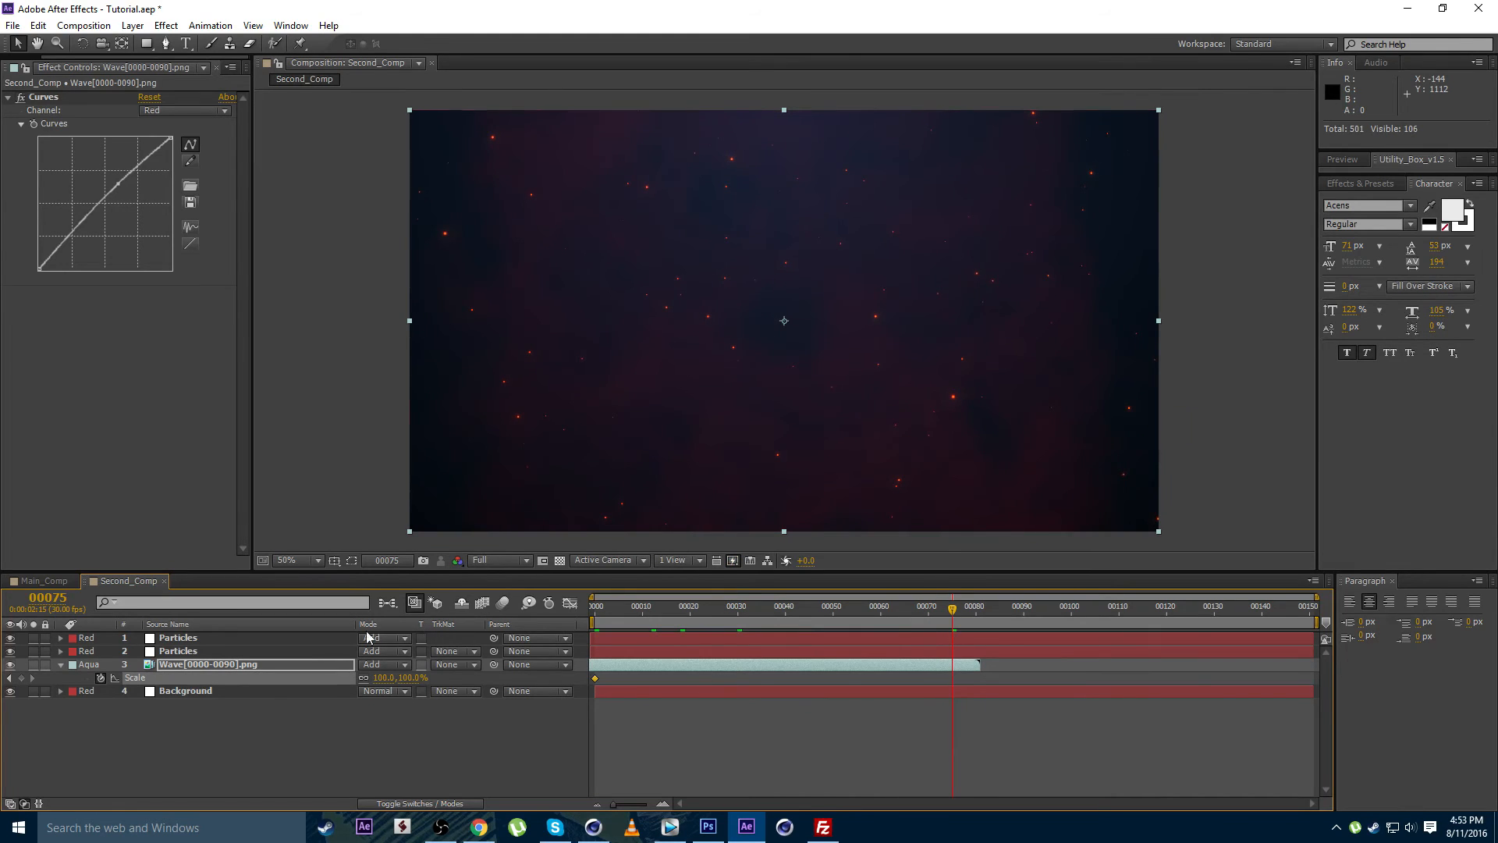
pyautogui.moveTo(377, 677); pyautogui.dragTo(437, 679)
# Keyframe the Wave layer's Opacity from 100% at frame 28 to 0% at about frame 76
pyautogui.moveTo(880, 615); pyautogui.dragTo(727, 607)
pyautogui.click(615, 723)
pyautogui.click(610, 672)
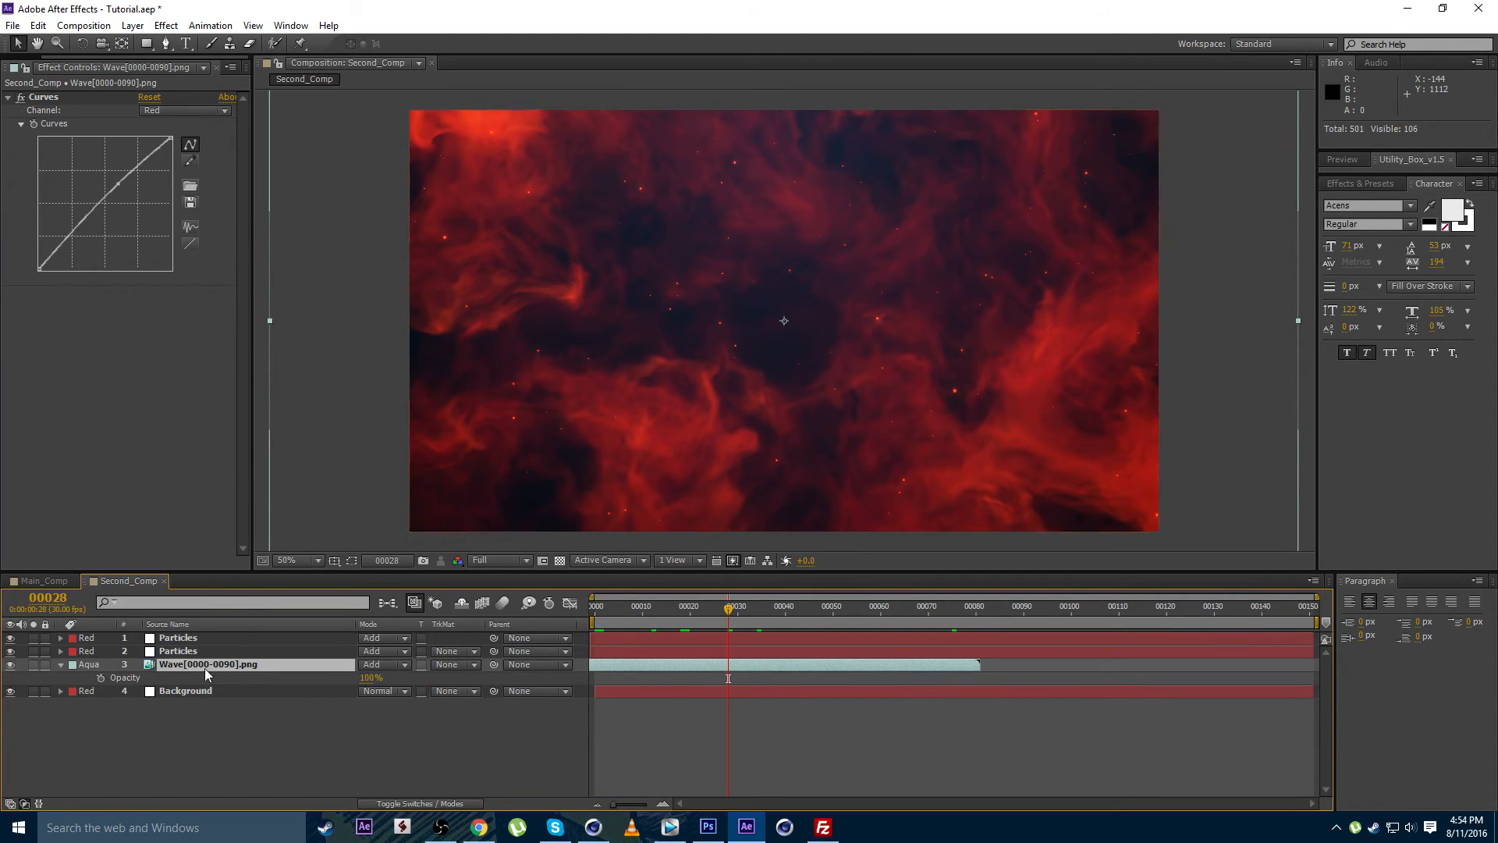
pyautogui.press('t')
pyautogui.click(100, 678)
pyautogui.moveTo(747, 600); pyautogui.dragTo(821, 621)
pyautogui.click(372, 677)
pyautogui.write('0')
pyautogui.press('Return')
# Preview the growing and fading fire wave in Second_Comp together with the particles
pyautogui.click(754, 729)
pyautogui.press('space')
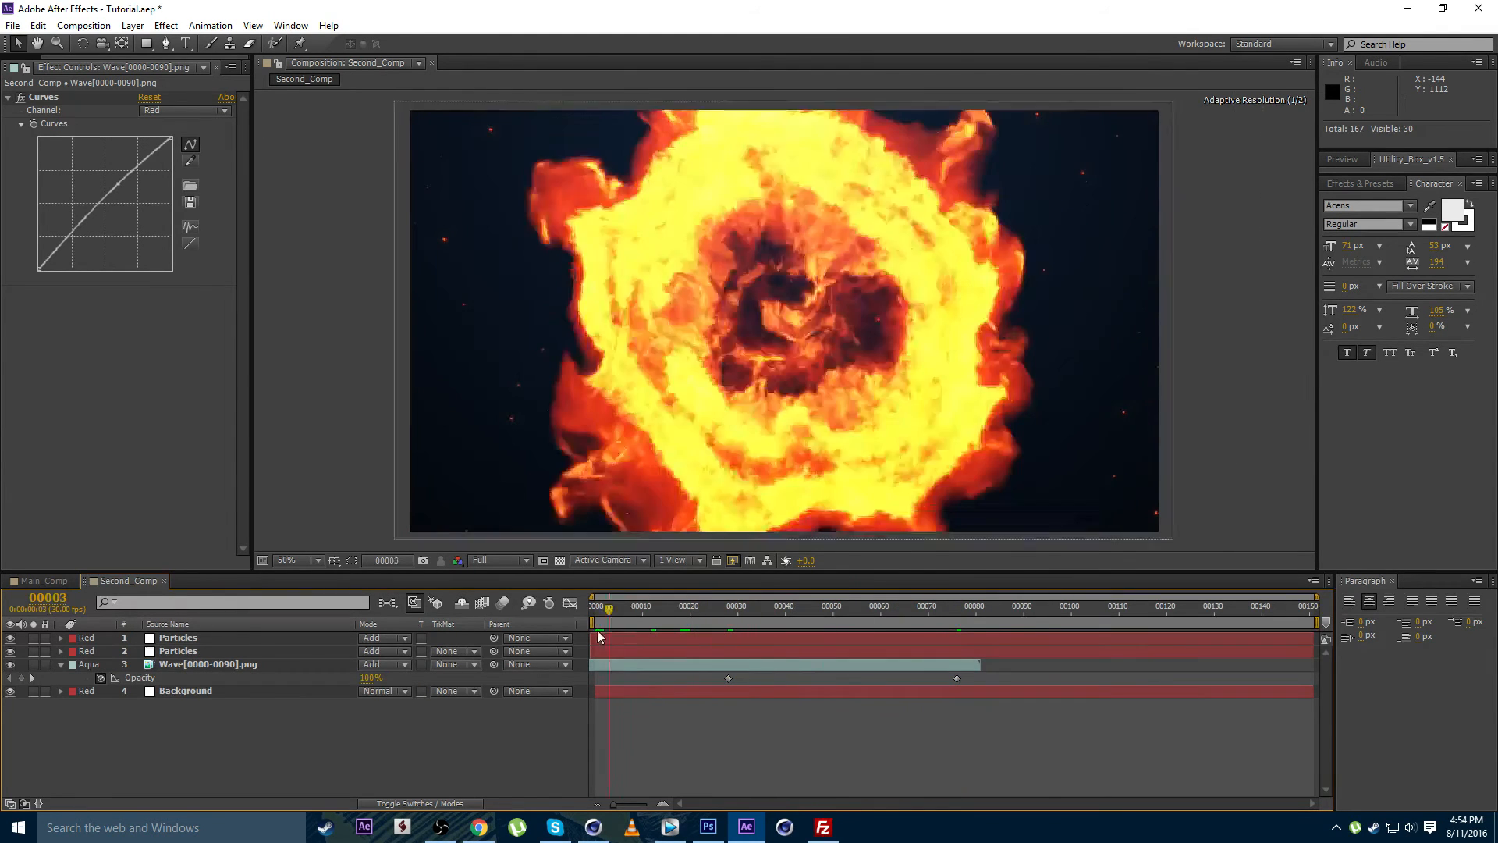
pyautogui.moveTo(910, 658); pyautogui.dragTo(595, 622)
pyautogui.click(189, 664)
pyautogui.click(678, 736)
pyautogui.click(175, 653)
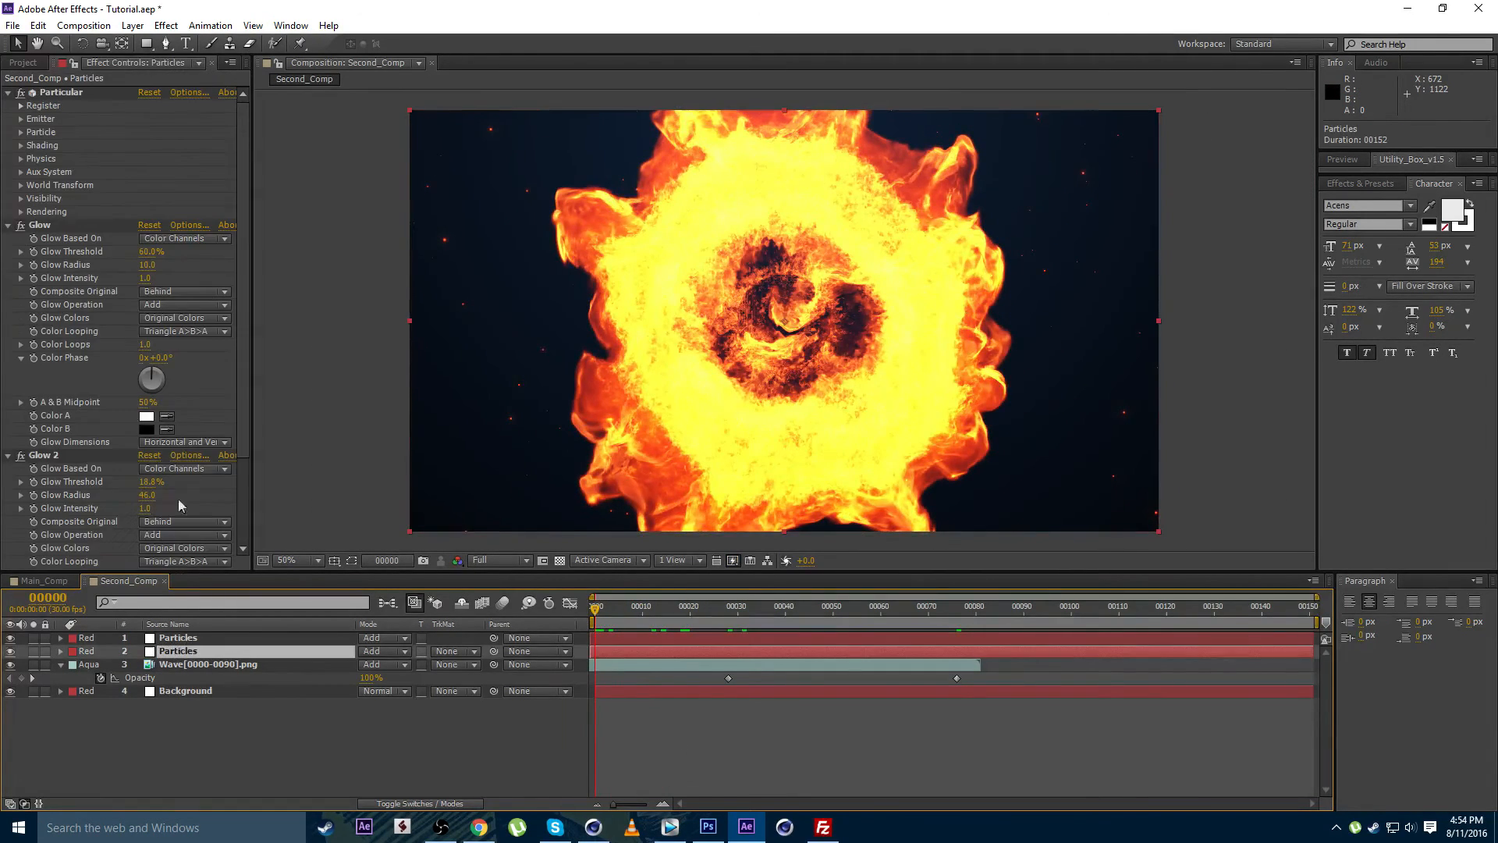
pyautogui.click(710, 732)
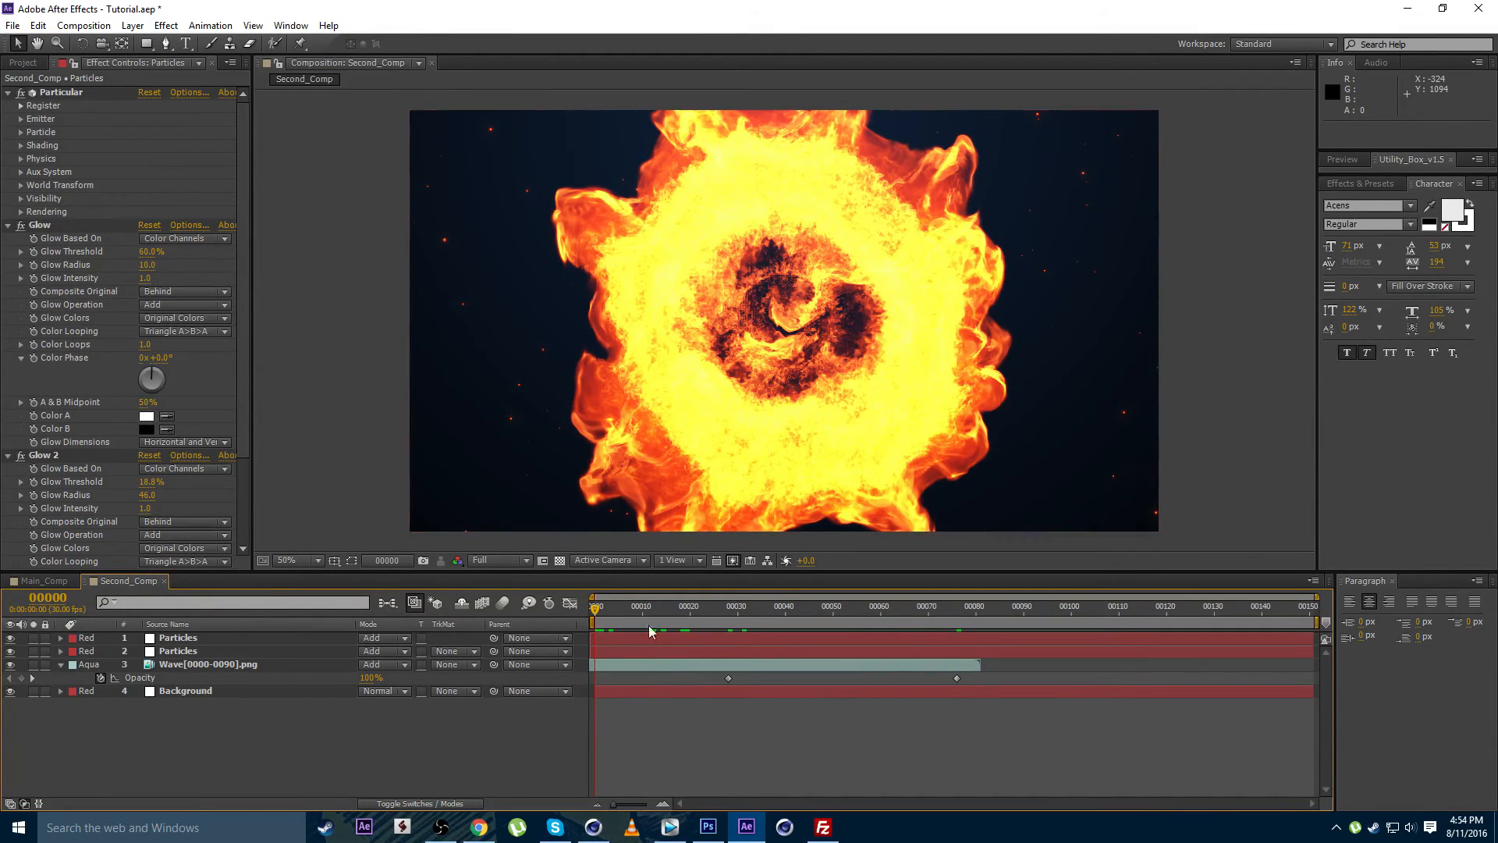
pyautogui.moveTo(611, 618); pyautogui.dragTo(777, 616)
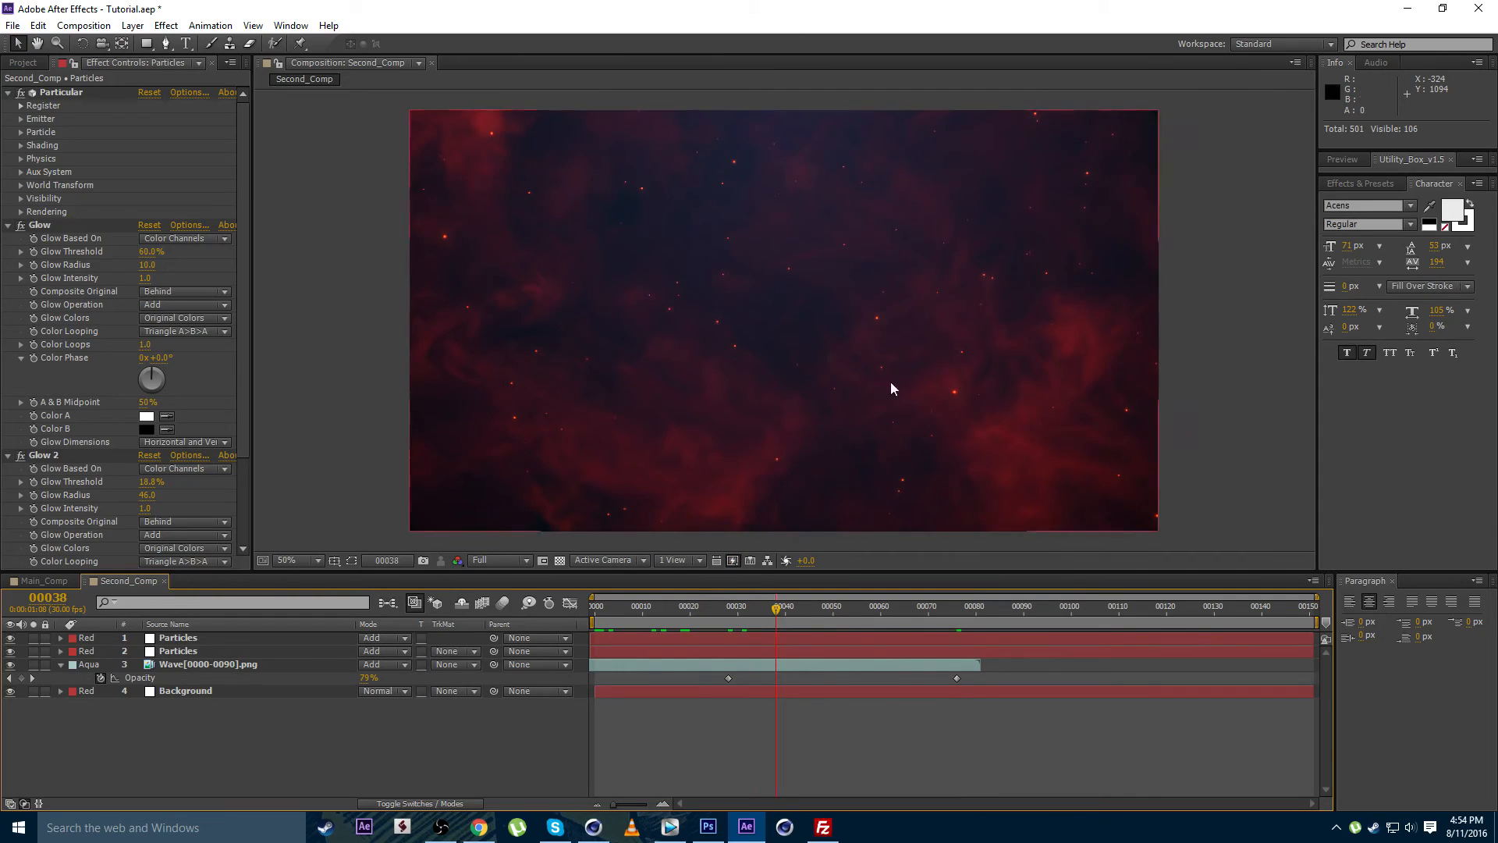
# Keyframe the Opacity of both Particles layers from 100% at frame 62 to 0% at about frame 147
pyautogui.moveTo(866, 612)
pyautogui.mouseDown()
pyautogui.moveTo(1056, 613)
pyautogui.moveTo(890, 613)
pyautogui.mouseUp()
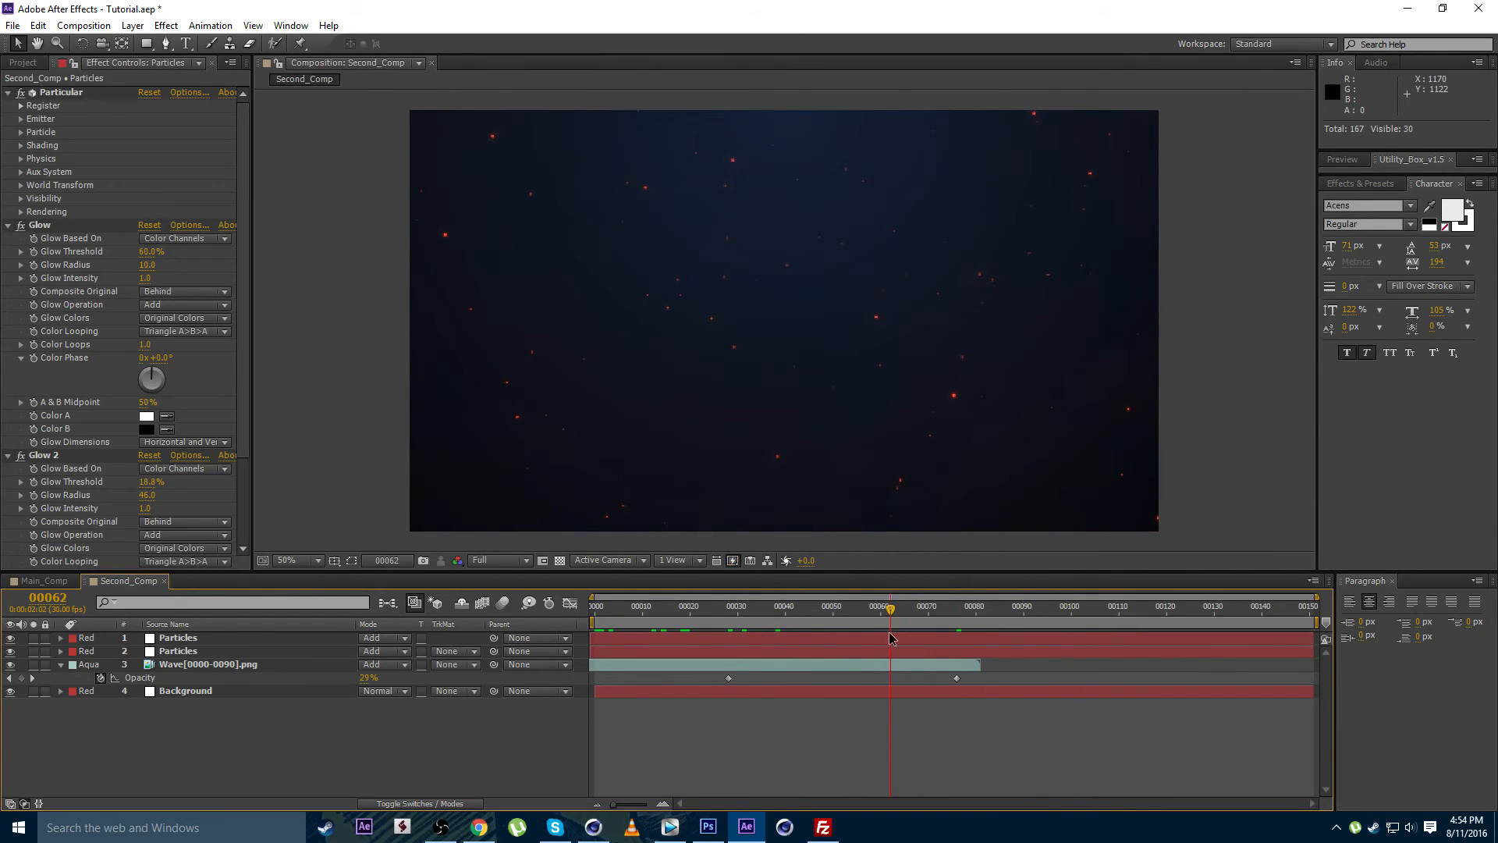
pyautogui.click(343, 638)
pyautogui.keyDown('ctrl'); pyautogui.click(195, 653); pyautogui.keyUp('ctrl')
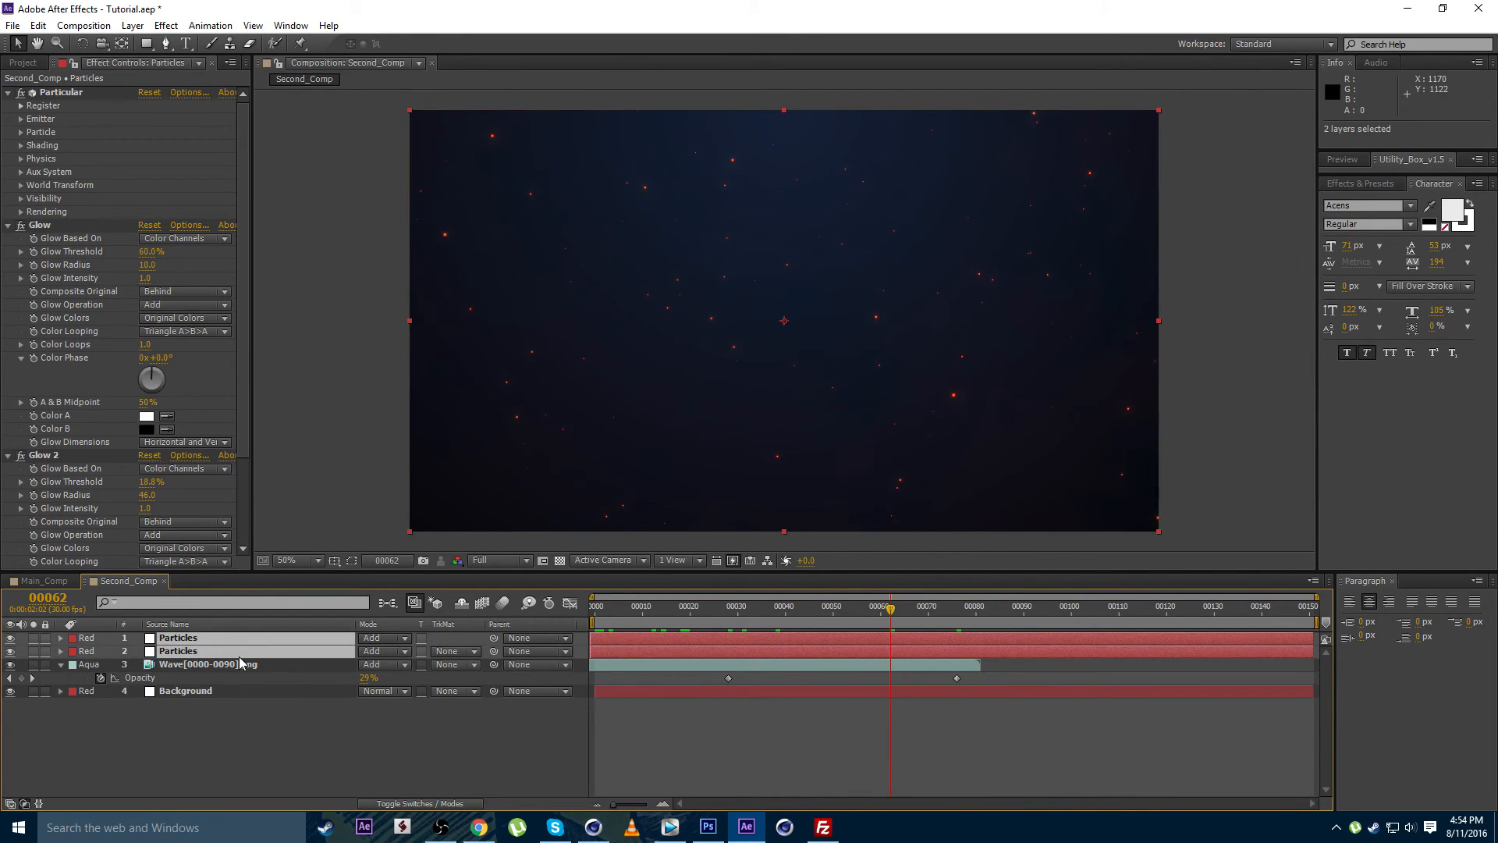
pyautogui.press('t')
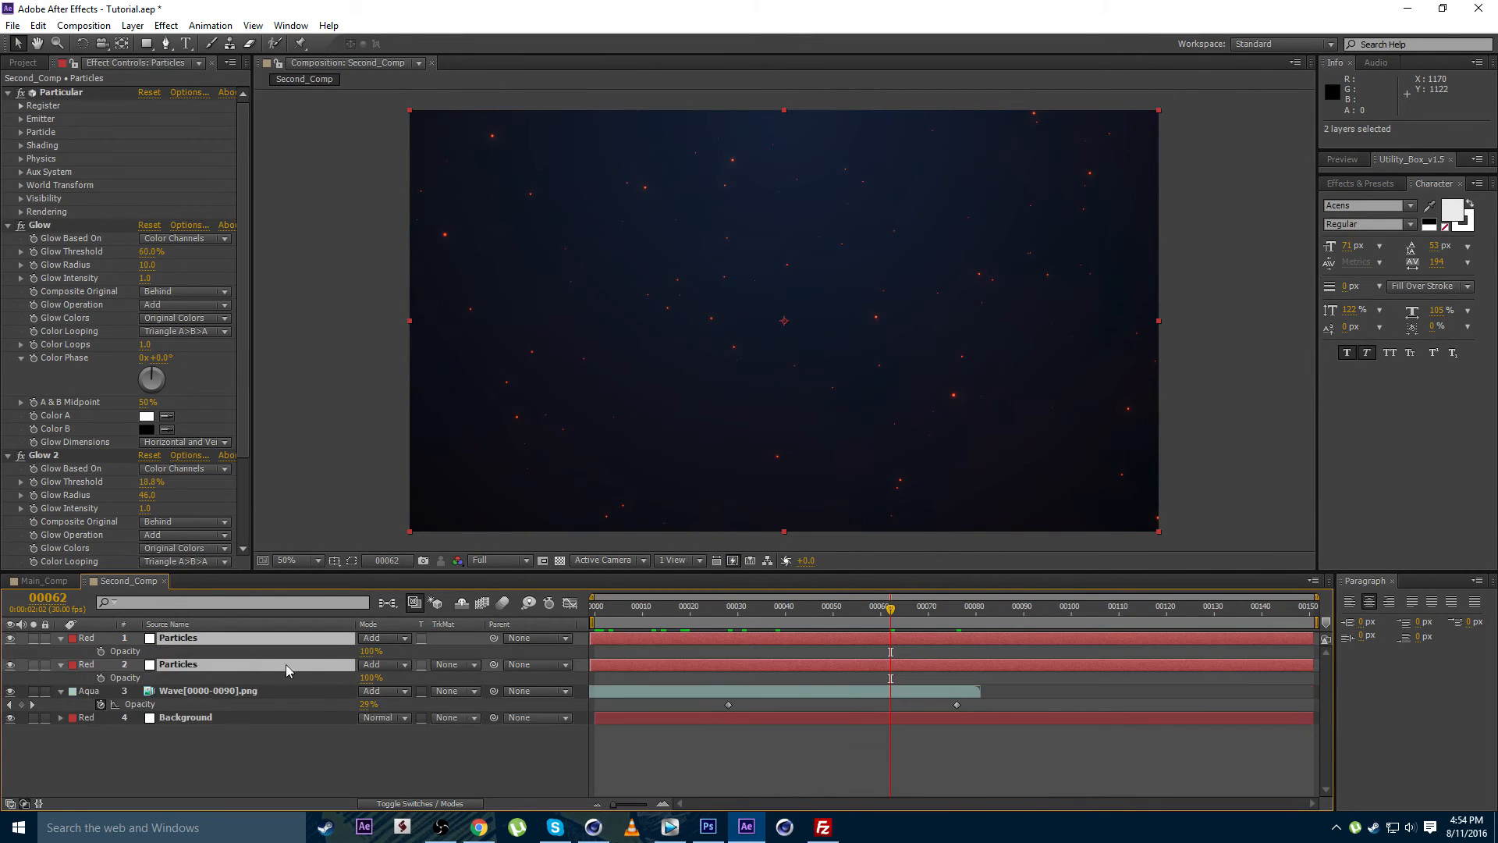
pyautogui.click(101, 652)
pyautogui.moveTo(891, 611)
pyautogui.mouseDown()
pyautogui.moveTo(1295, 617)
pyautogui.moveTo(843, 617)
pyautogui.moveTo(1272, 617)
pyautogui.moveTo(914, 612)
pyautogui.mouseUp()
pyautogui.write('0')
pyautogui.press('Return')
pyautogui.click(790, 729)
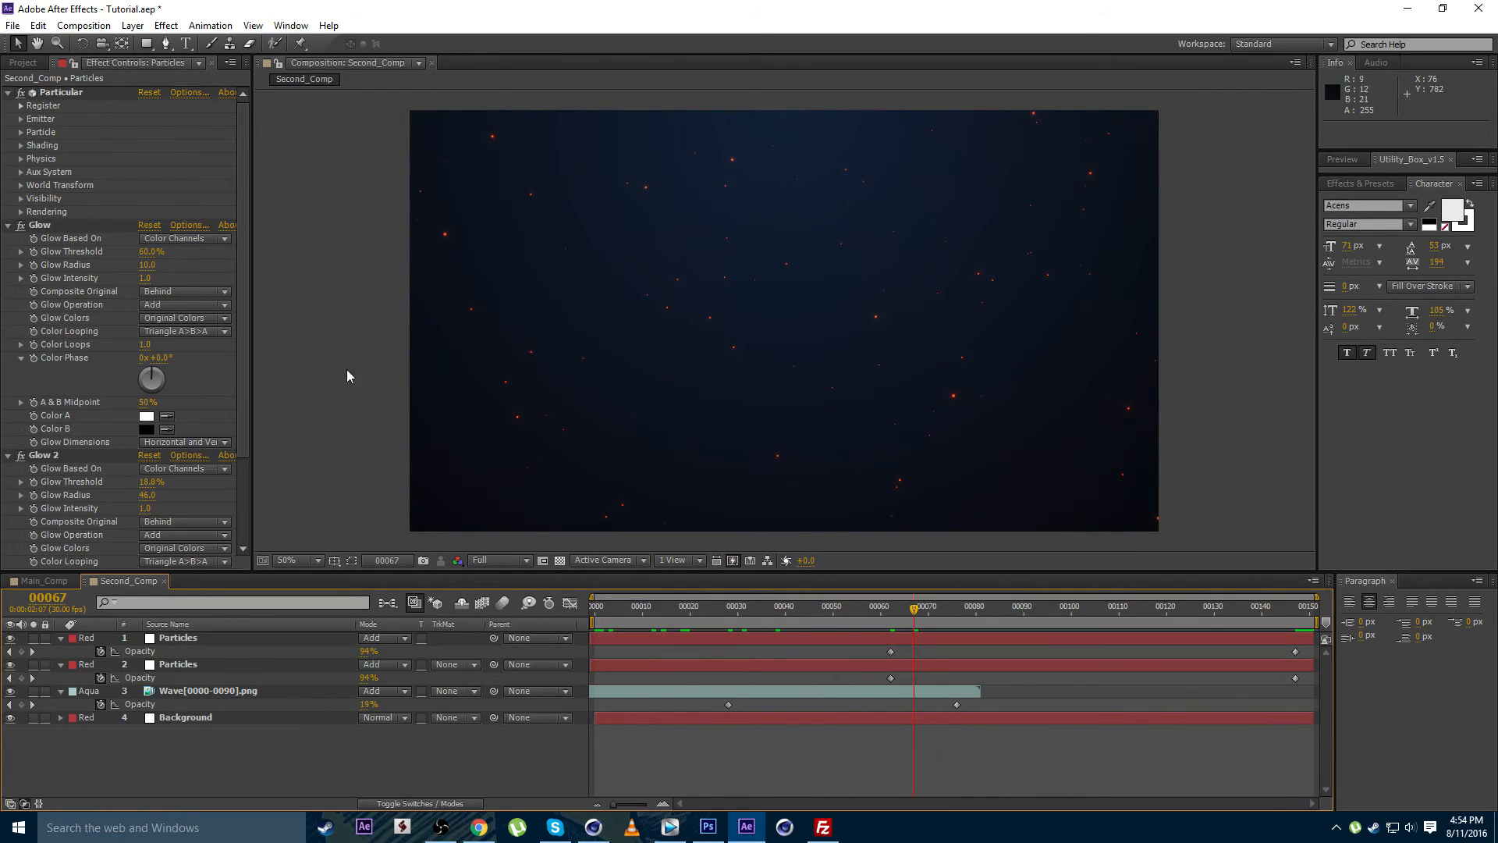
# Add a text layer reading VOXYDE.COM and move it to the centre of the composition
pyautogui.click(185, 45)
pyautogui.click(700, 334)
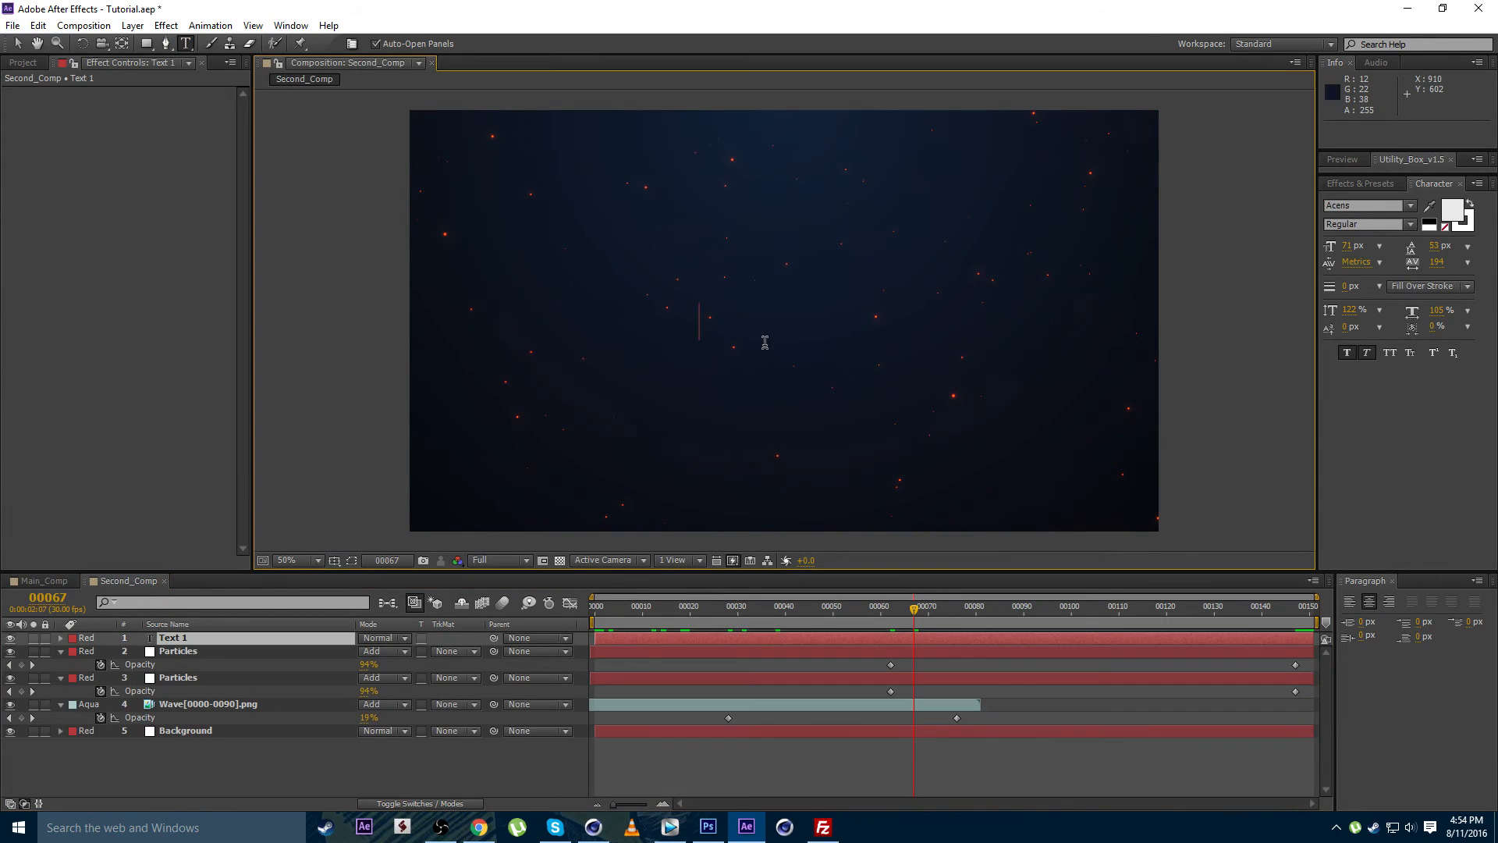
pyautogui.write('VOXYDE.')
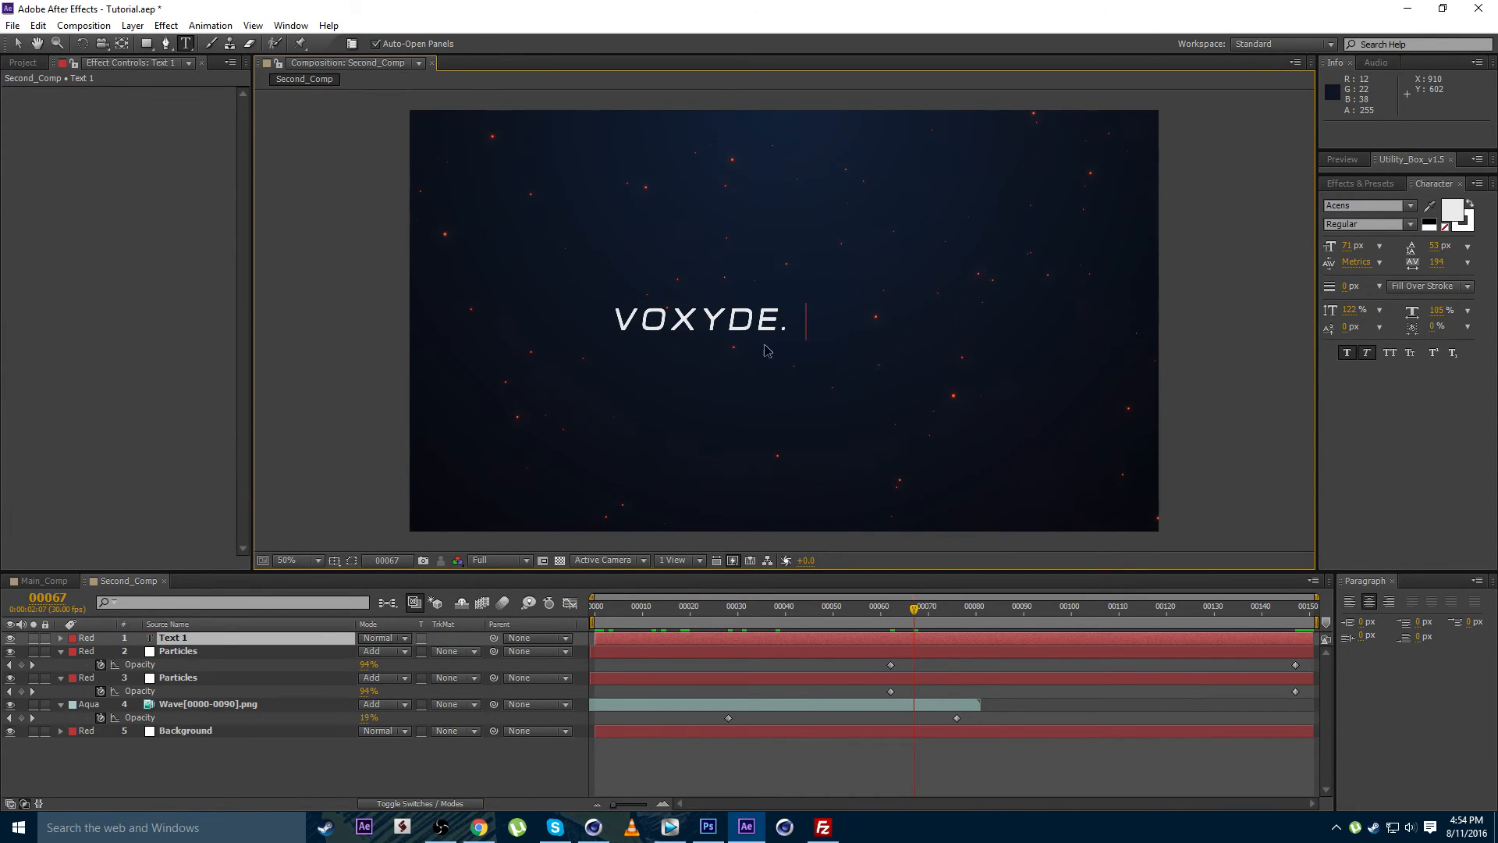
pyautogui.write('COM')
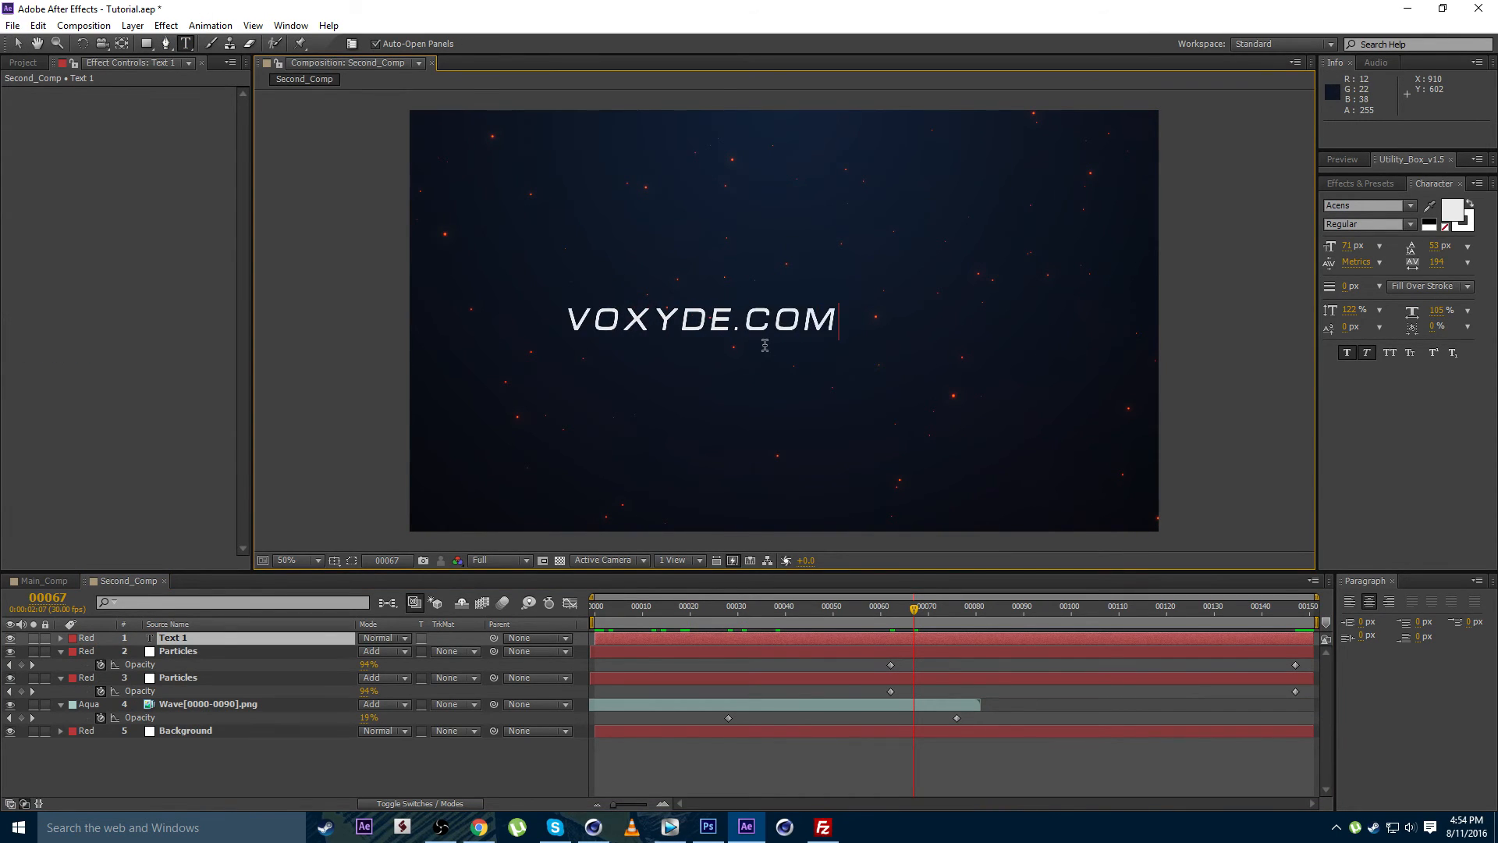
pyautogui.click(174, 640)
pyautogui.press('v')
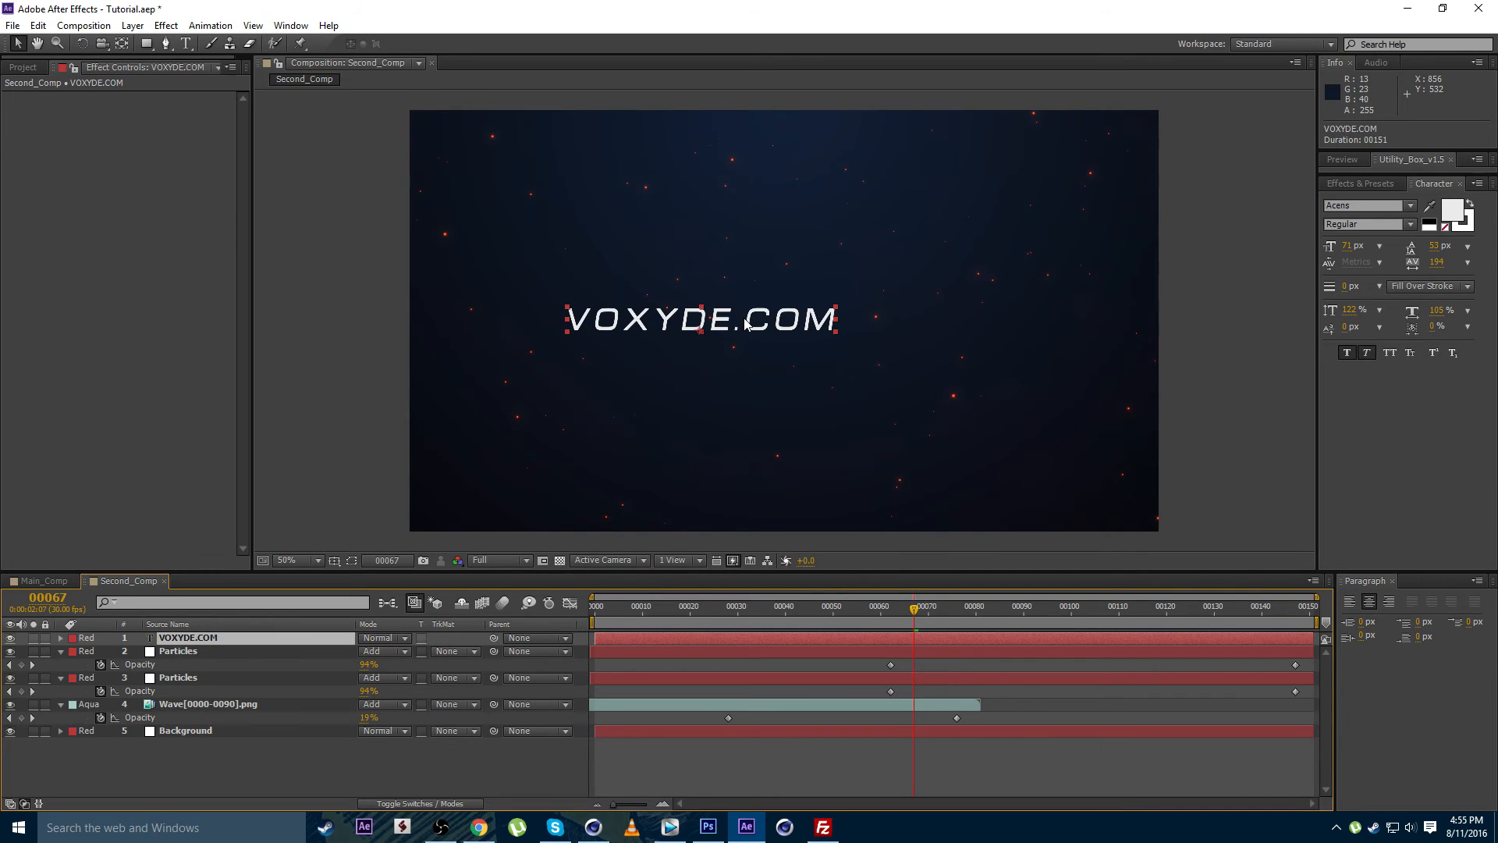
pyautogui.moveTo(746, 325); pyautogui.dragTo(822, 332)
pyautogui.moveTo(818, 326)
pyautogui.mouseDown()
pyautogui.moveTo(769, 333)
pyautogui.moveTo(778, 359)
pyautogui.moveTo(830, 321)
pyautogui.mouseUp()
# Apply a Ramp effect to the VOXYDE.COM text at frame 40, starting at 960, 356 and ending at 960, 624
pyautogui.moveTo(819, 618); pyautogui.dragTo(786, 621)
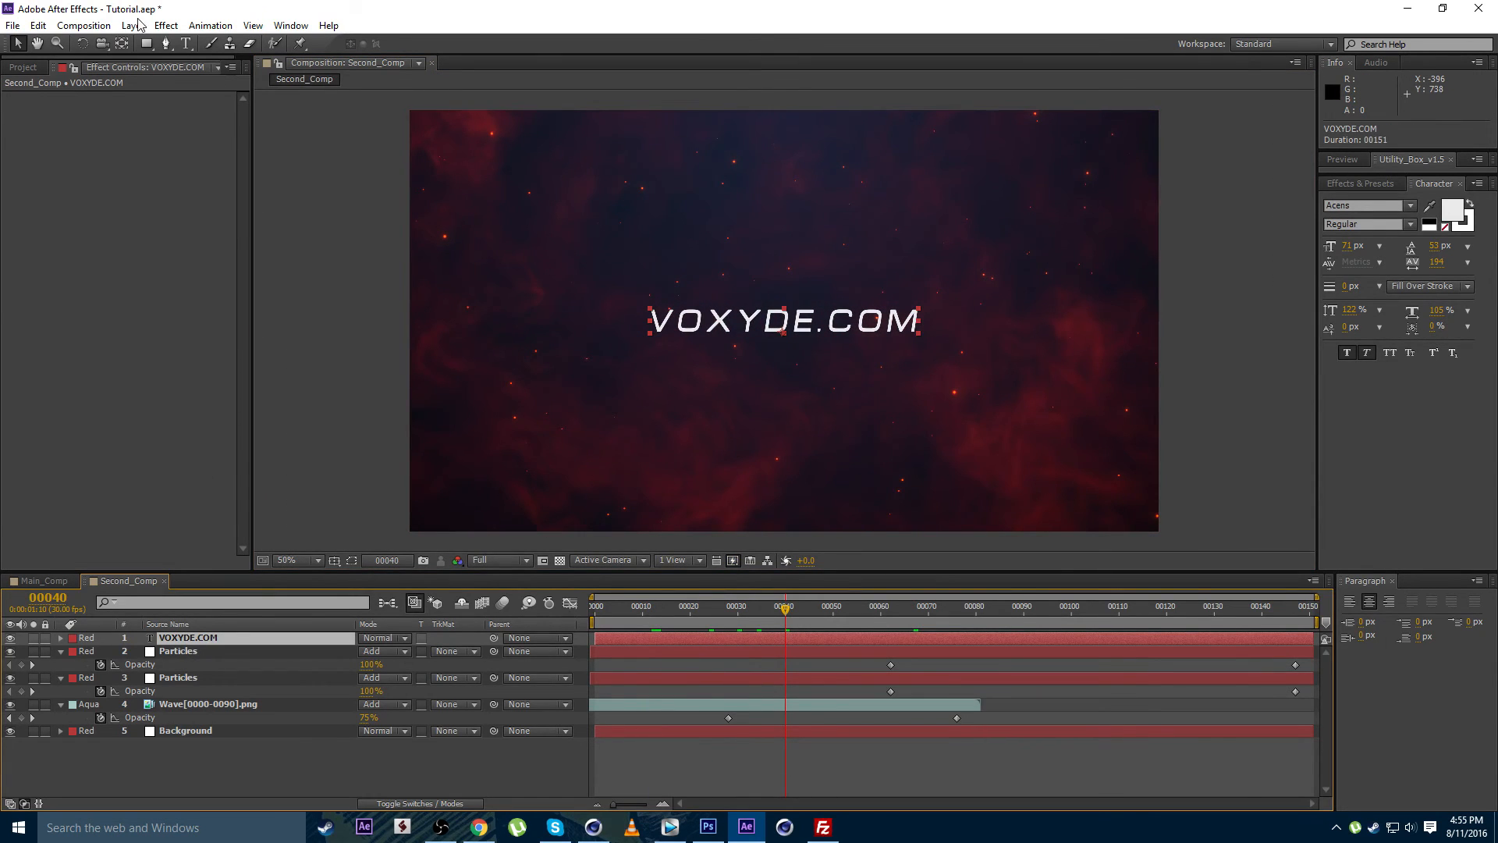
pyautogui.click(166, 25)
pyautogui.moveTo(208, 226)
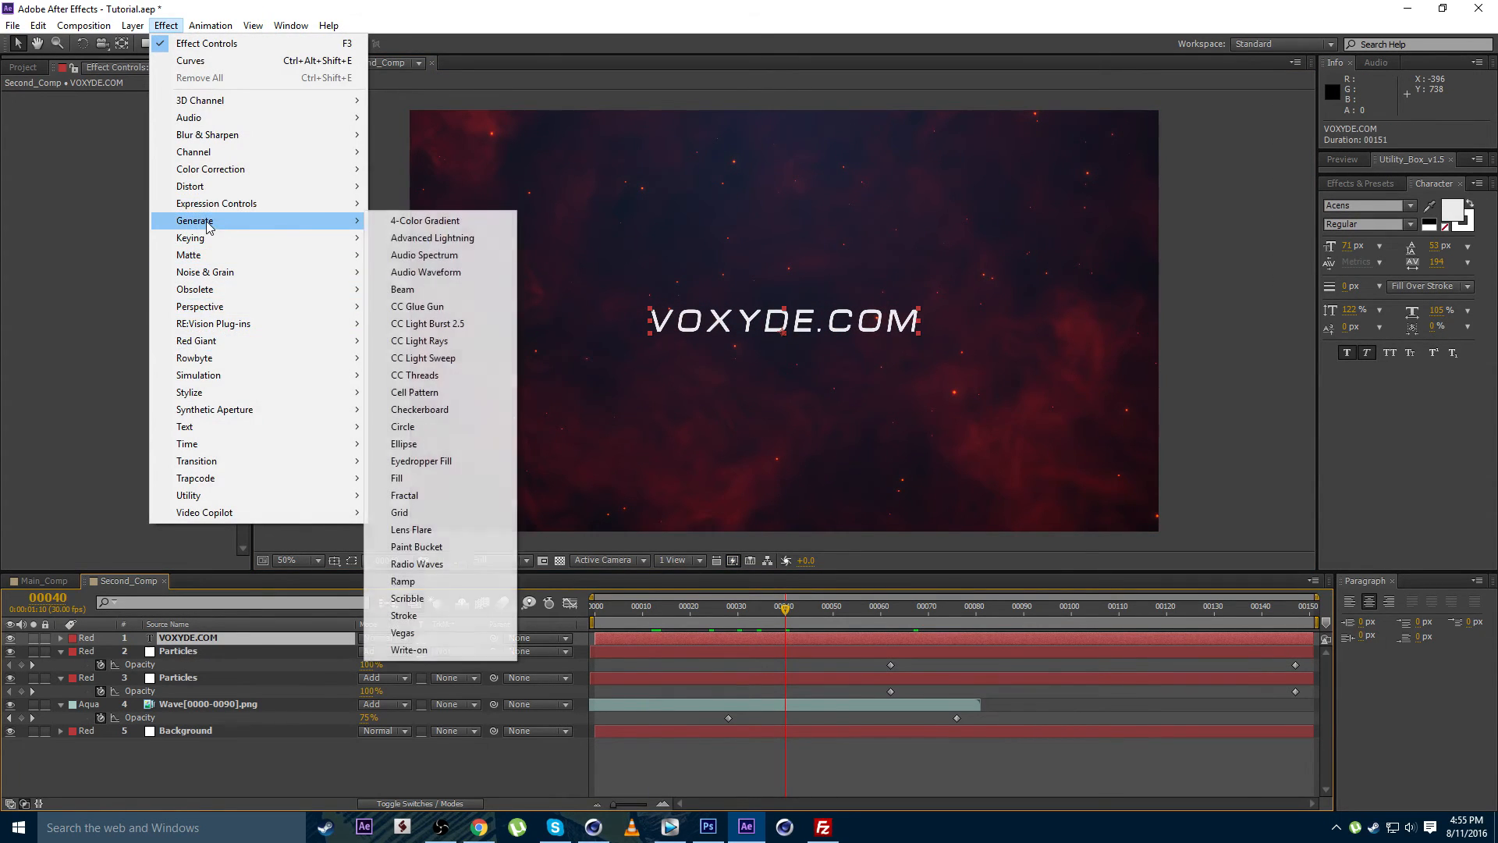
pyautogui.click(406, 582)
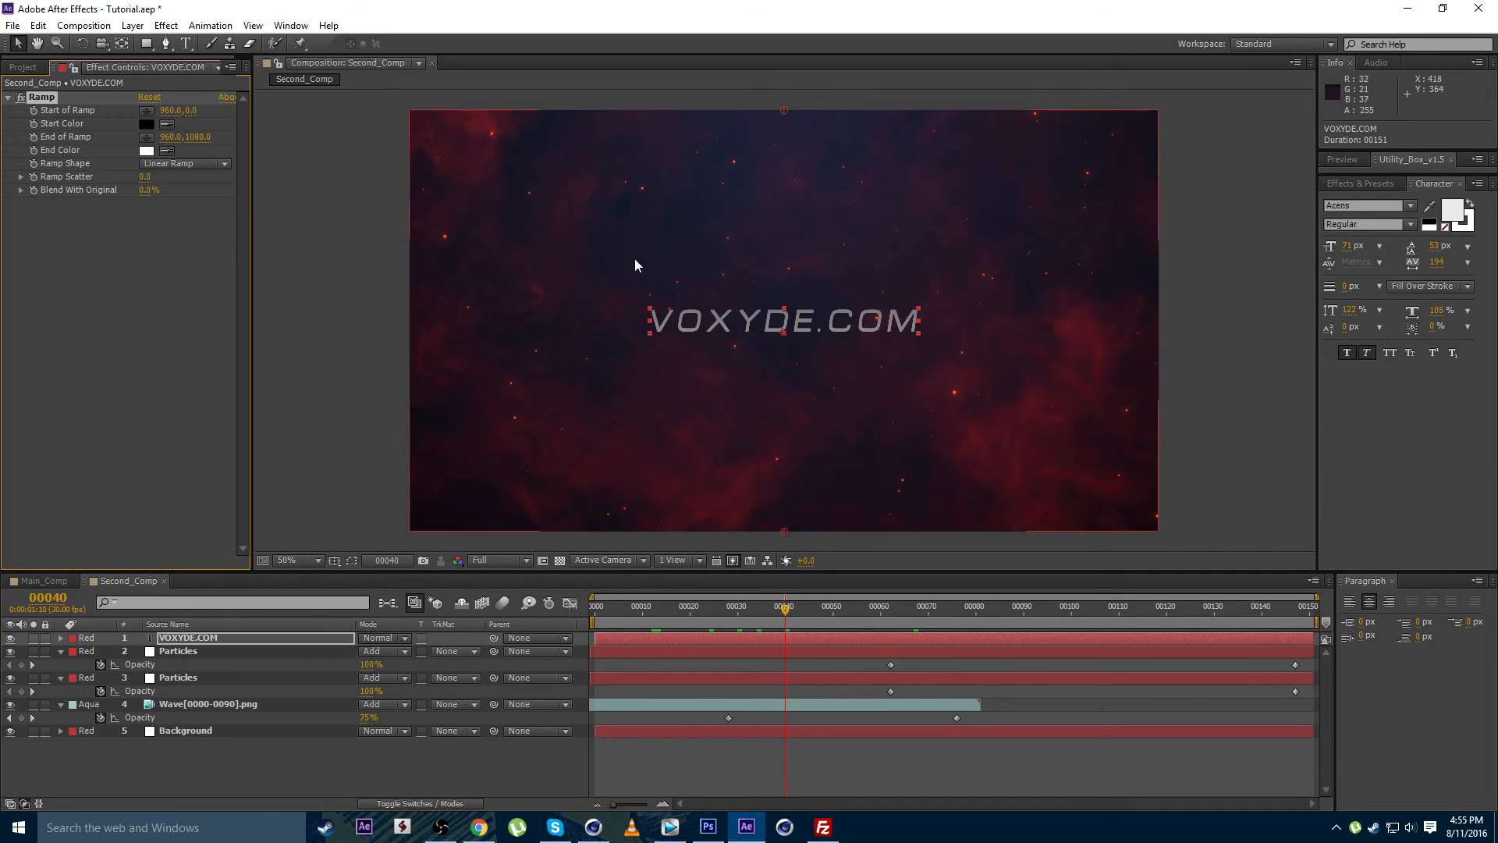
pyautogui.moveTo(788, 530); pyautogui.dragTo(785, 401)
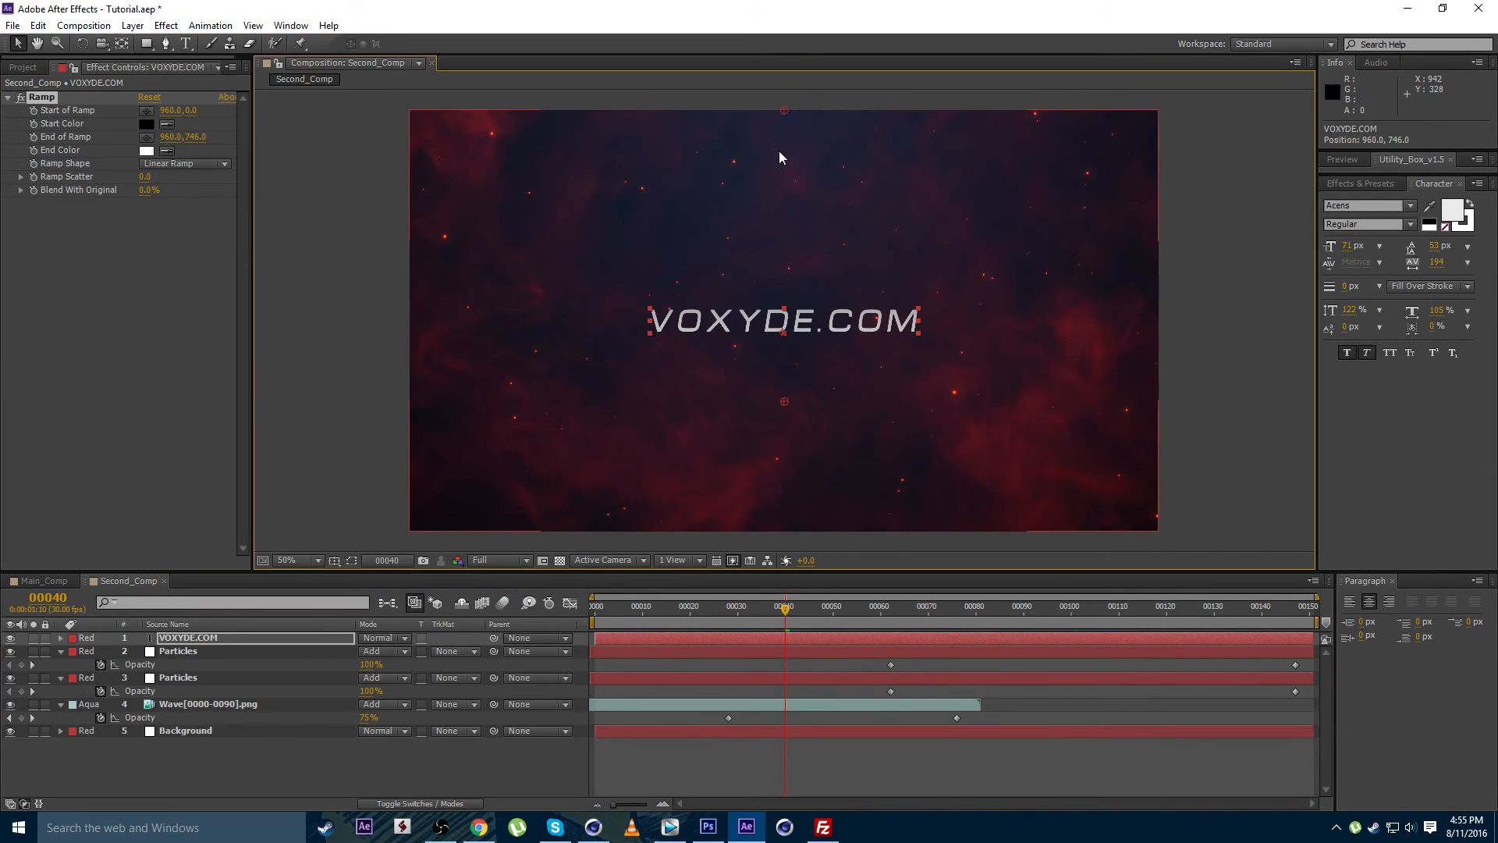
pyautogui.moveTo(784, 110); pyautogui.dragTo(781, 249)
pyautogui.moveTo(785, 401); pyautogui.dragTo(790, 353)
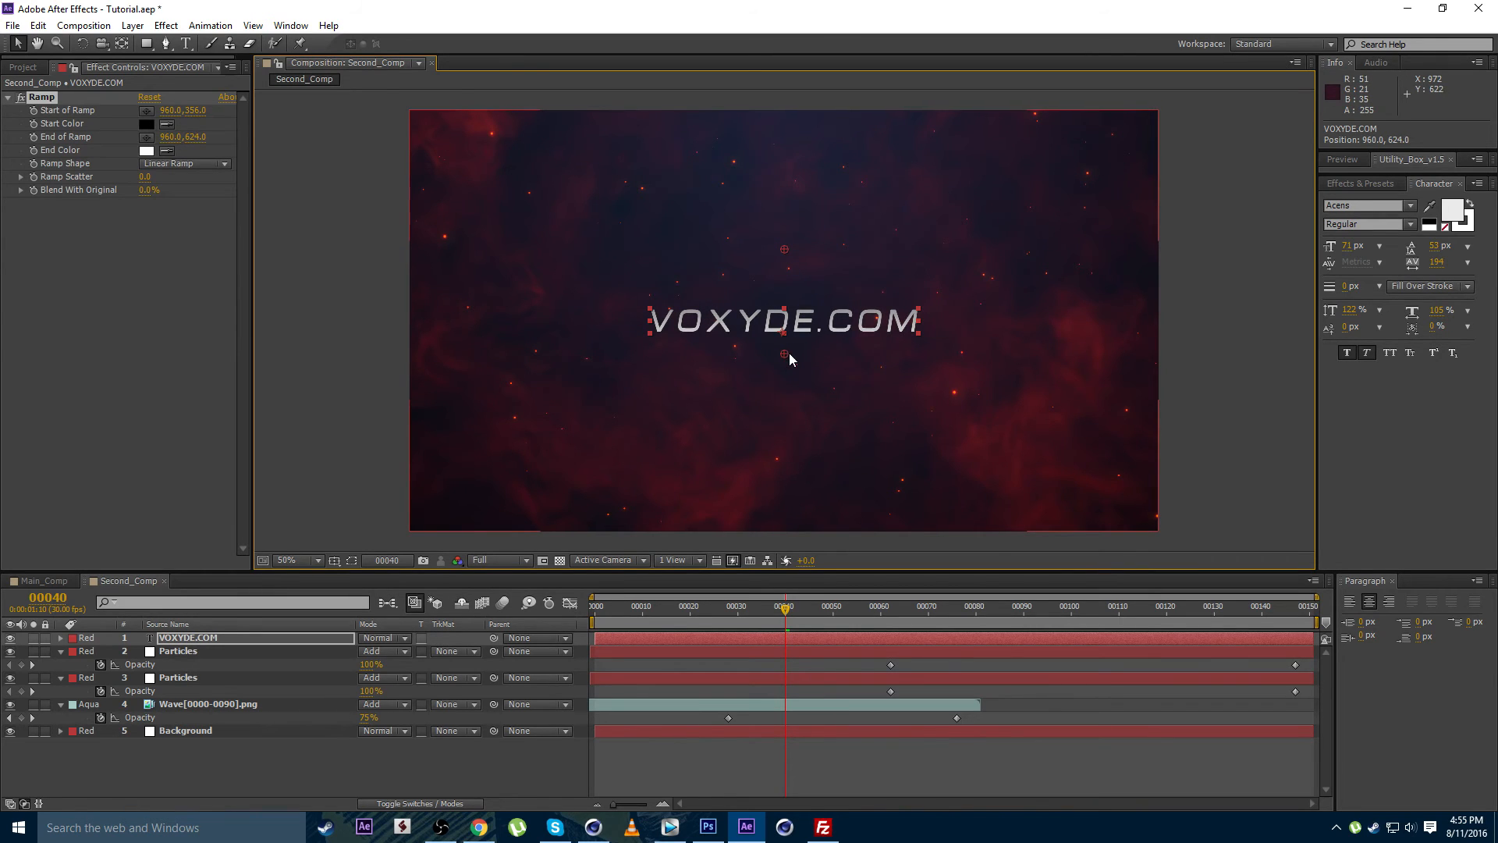
# Apply a Bevel Alpha effect to the VOXYDE.COM text and set its Edge Thickness to 1
pyautogui.click(166, 27)
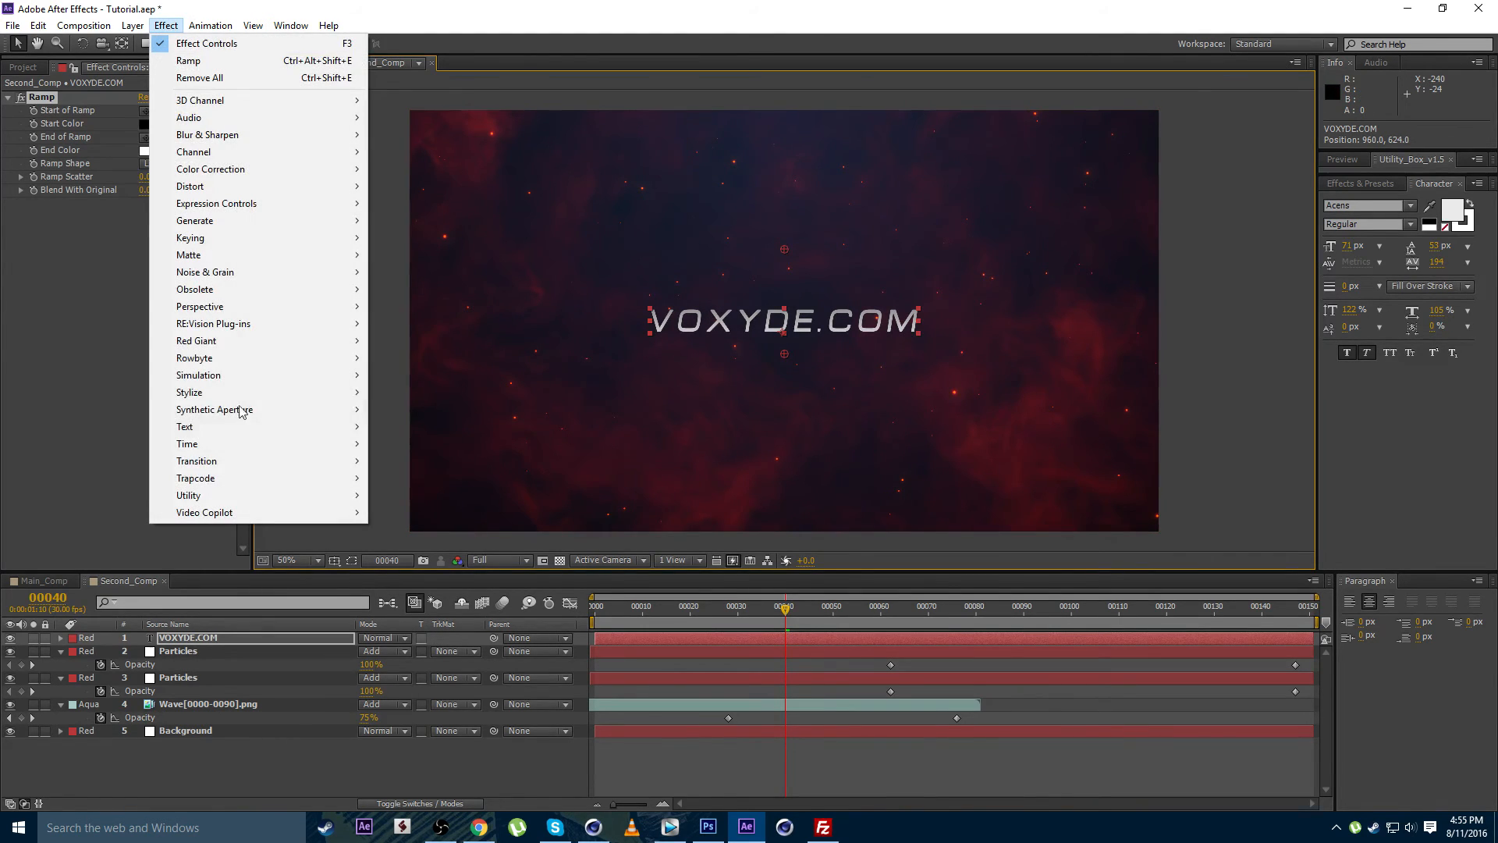
pyautogui.moveTo(231, 314)
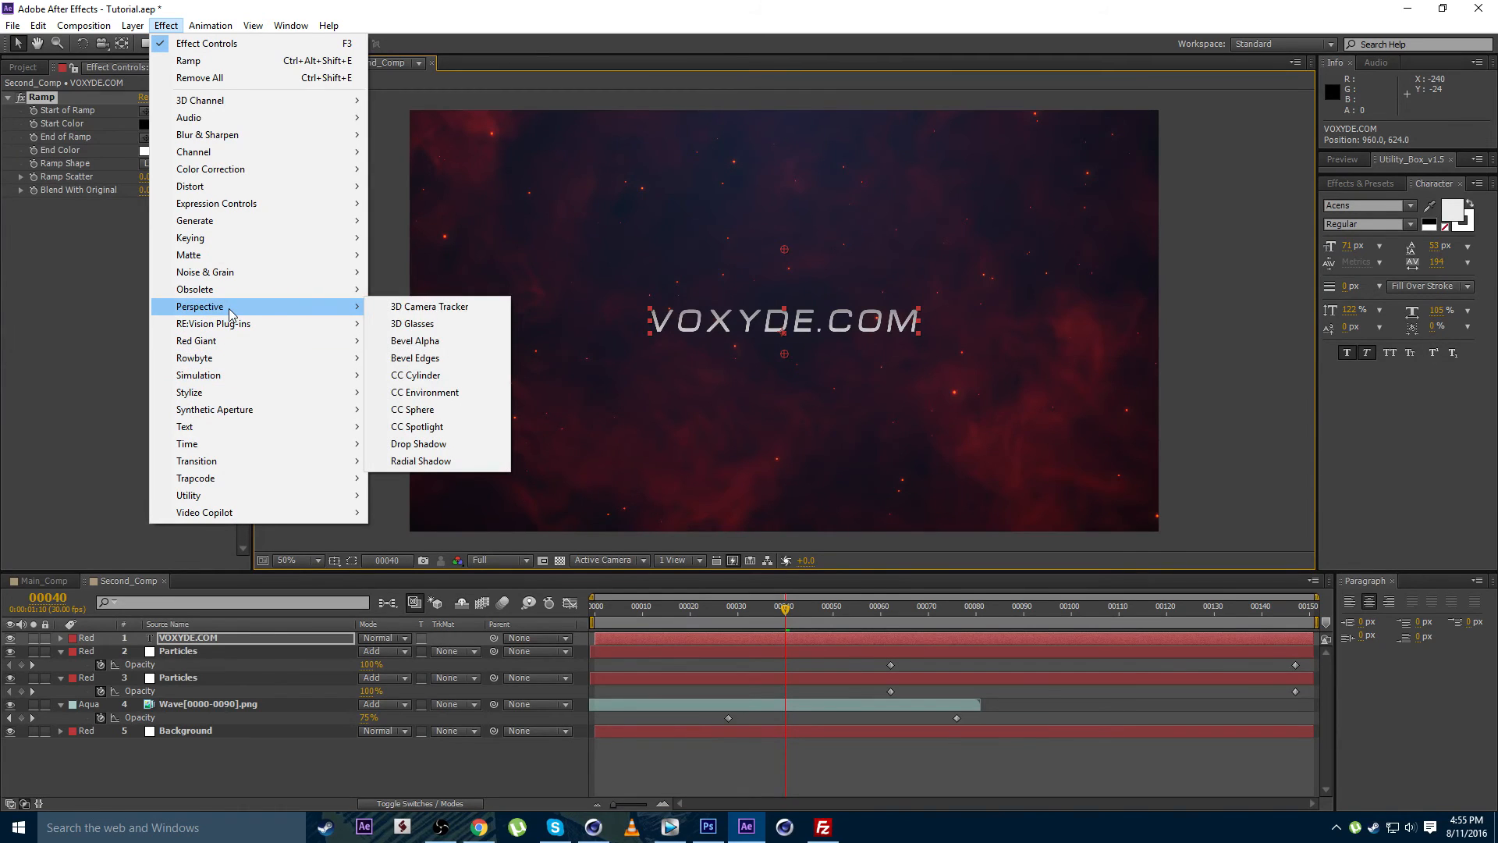
pyautogui.click(415, 341)
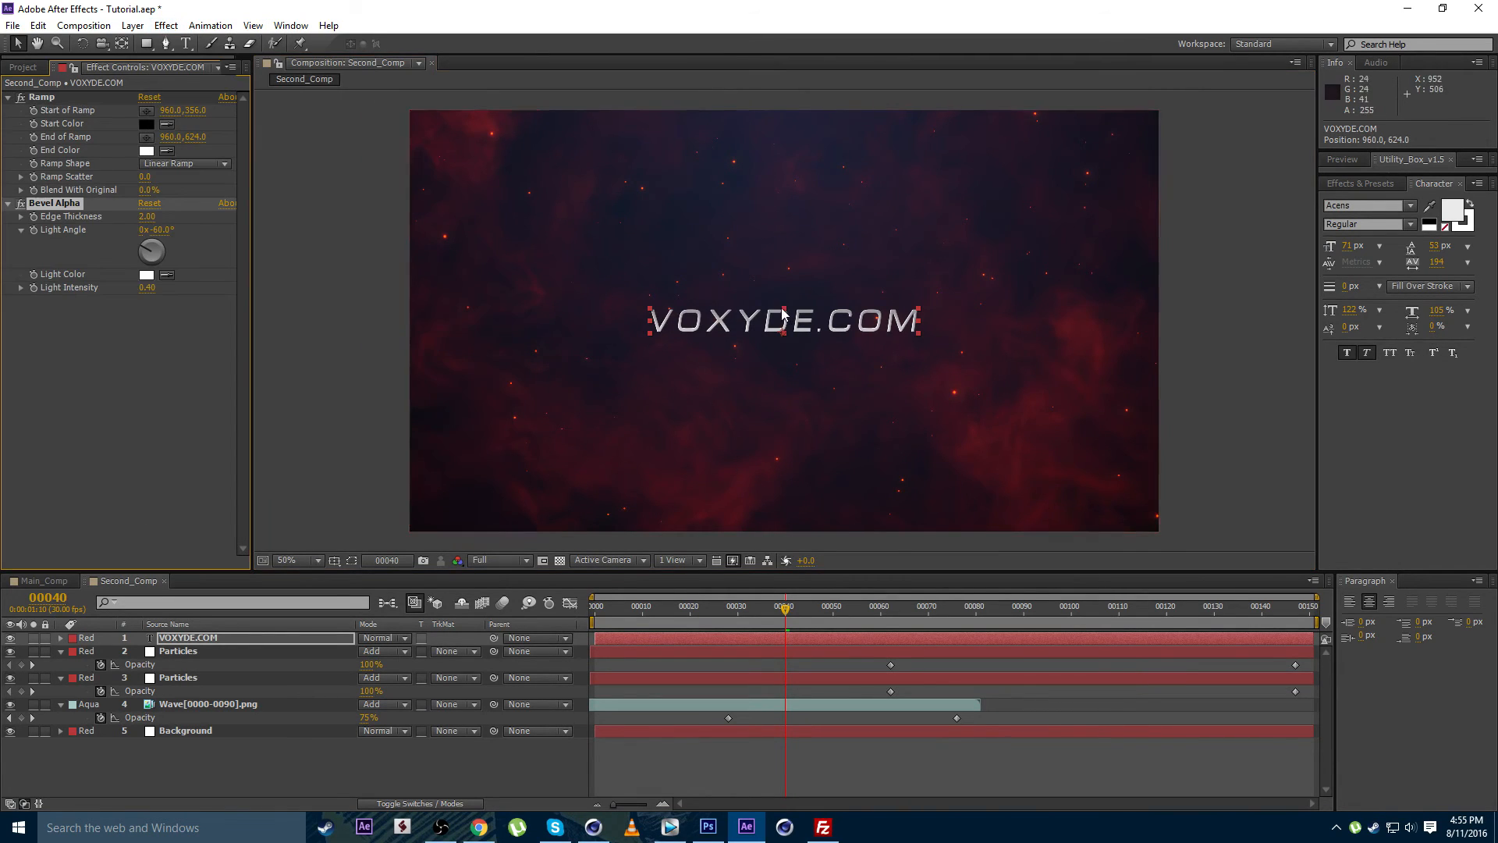
pyautogui.scroll(4, 695, 347)
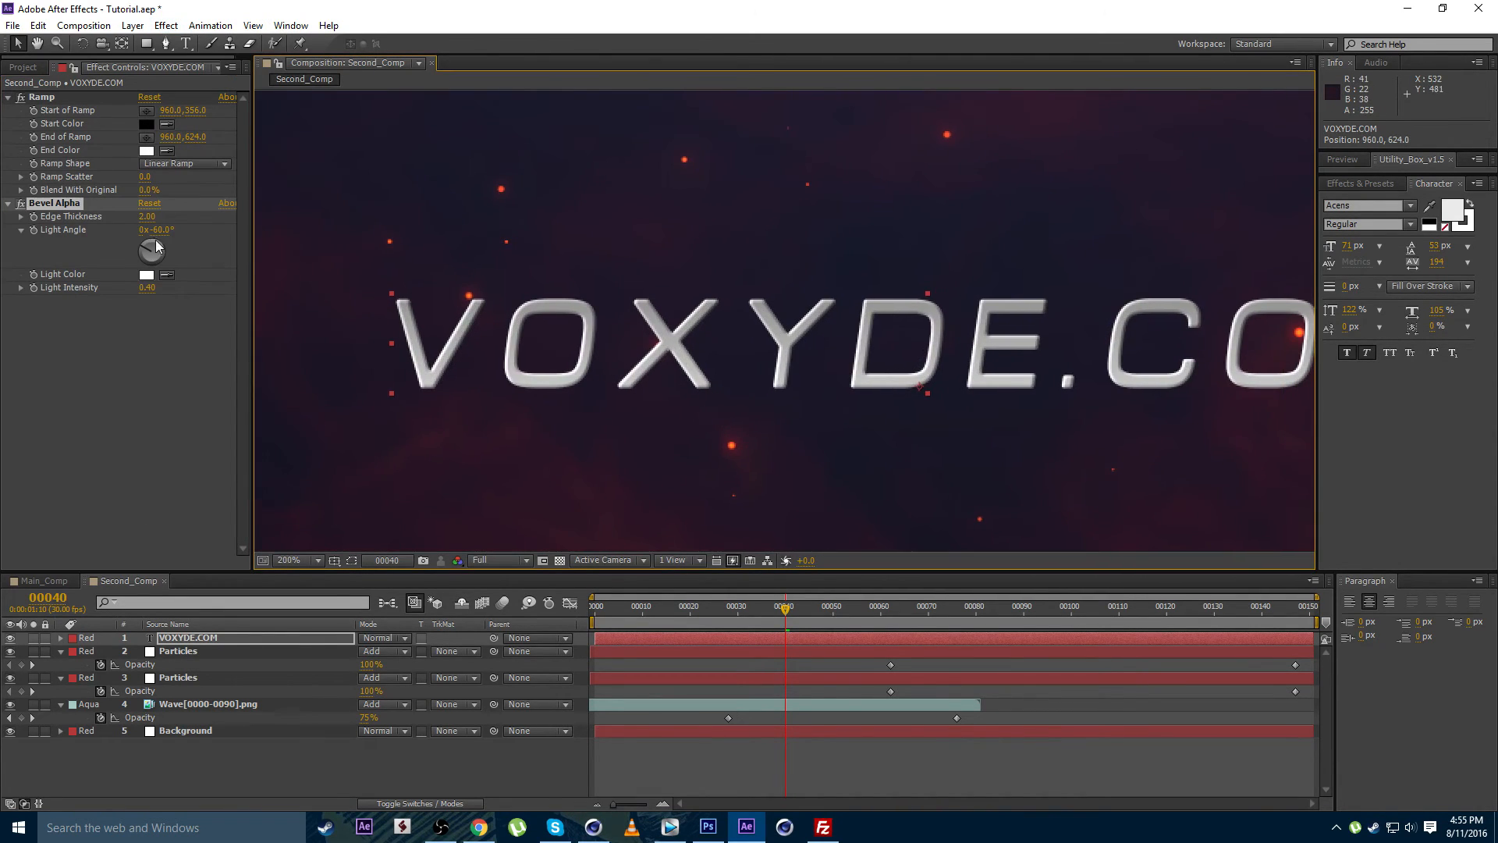
pyautogui.click(147, 217)
pyautogui.write('1')
pyautogui.press('Return')
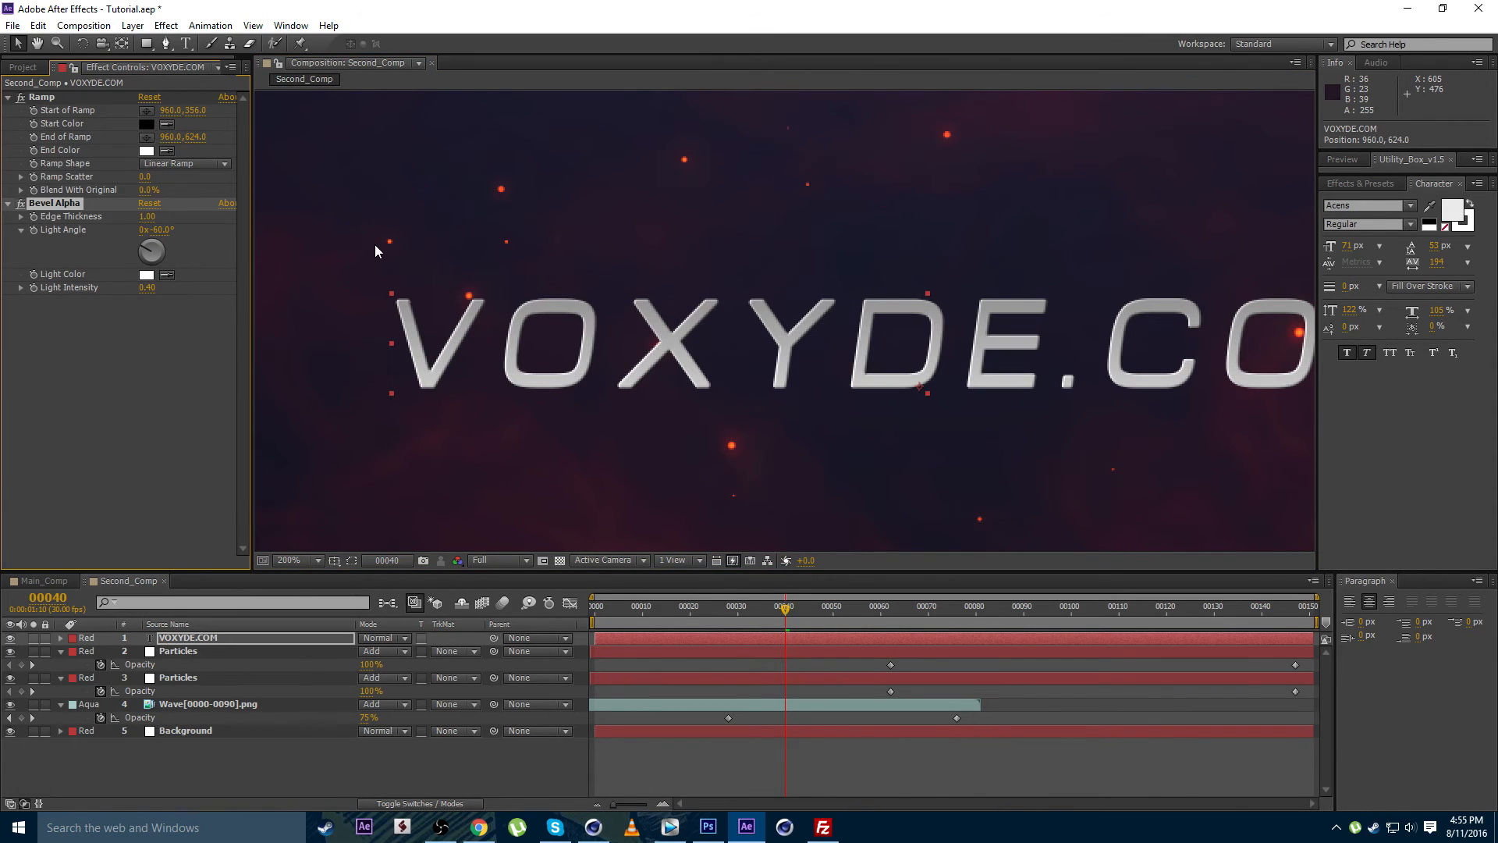
pyautogui.scroll(-4, 822, 325)
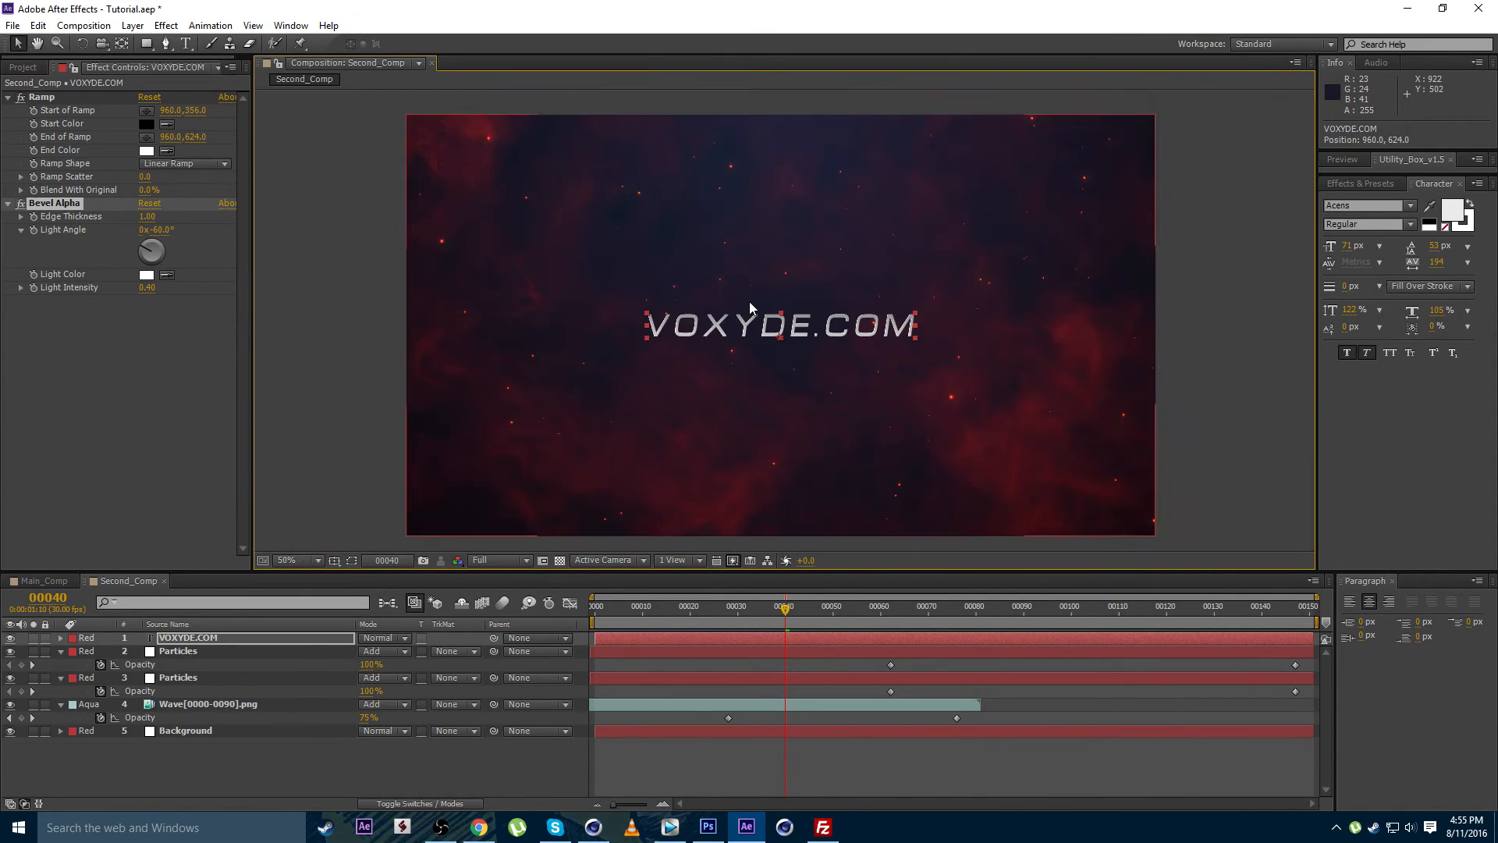
# Move the VOXYDE.COM layer between the Wave and Background layers and preview the wave passing over it up to frame 27
pyautogui.moveTo(780, 609); pyautogui.dragTo(592, 624)
pyautogui.moveTo(187, 637); pyautogui.dragTo(505, 701)
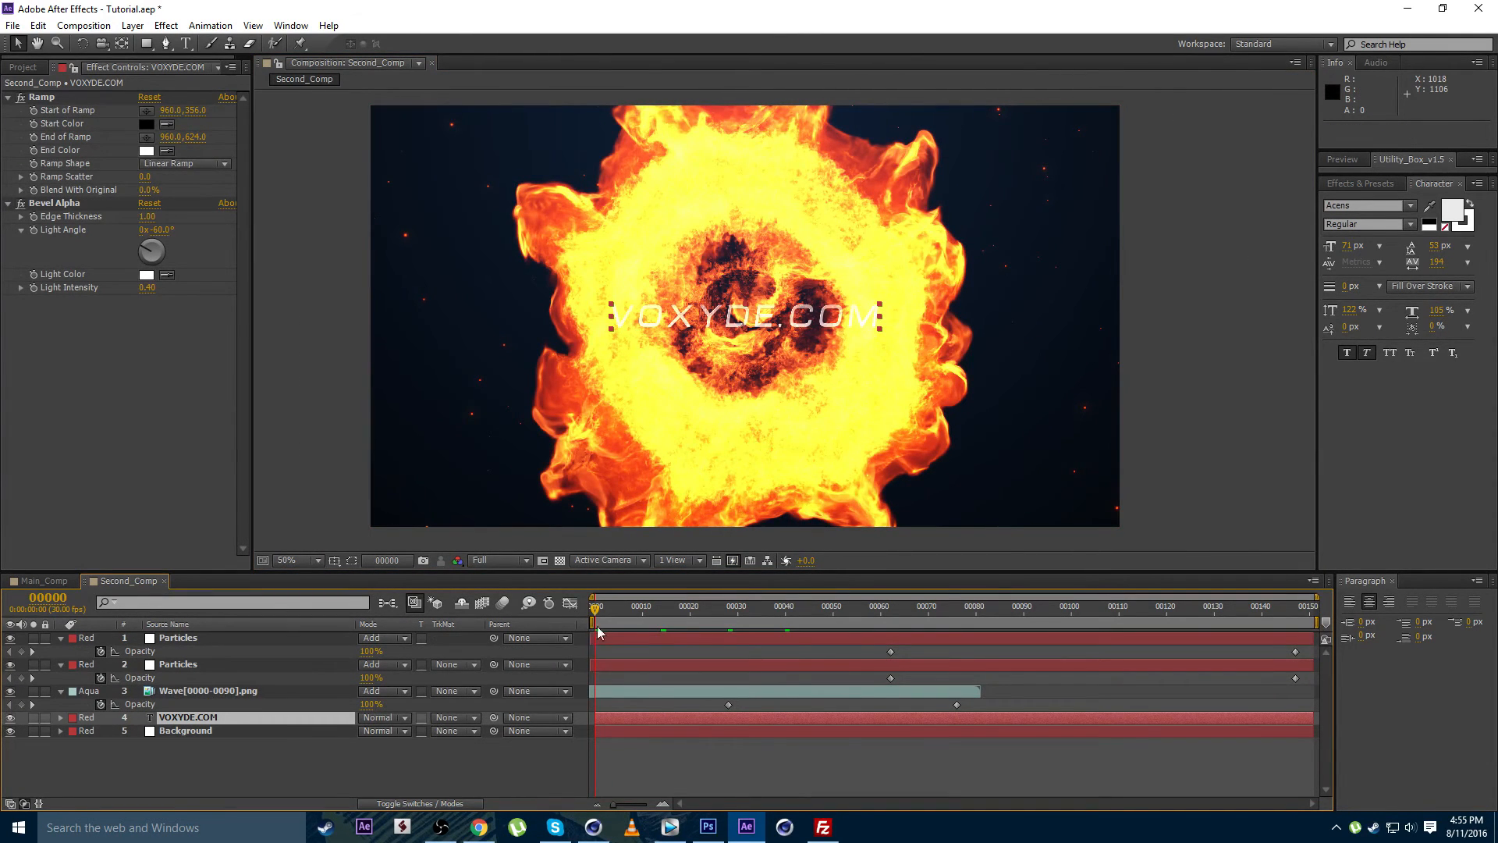
pyautogui.moveTo(597, 611); pyautogui.dragTo(725, 611)
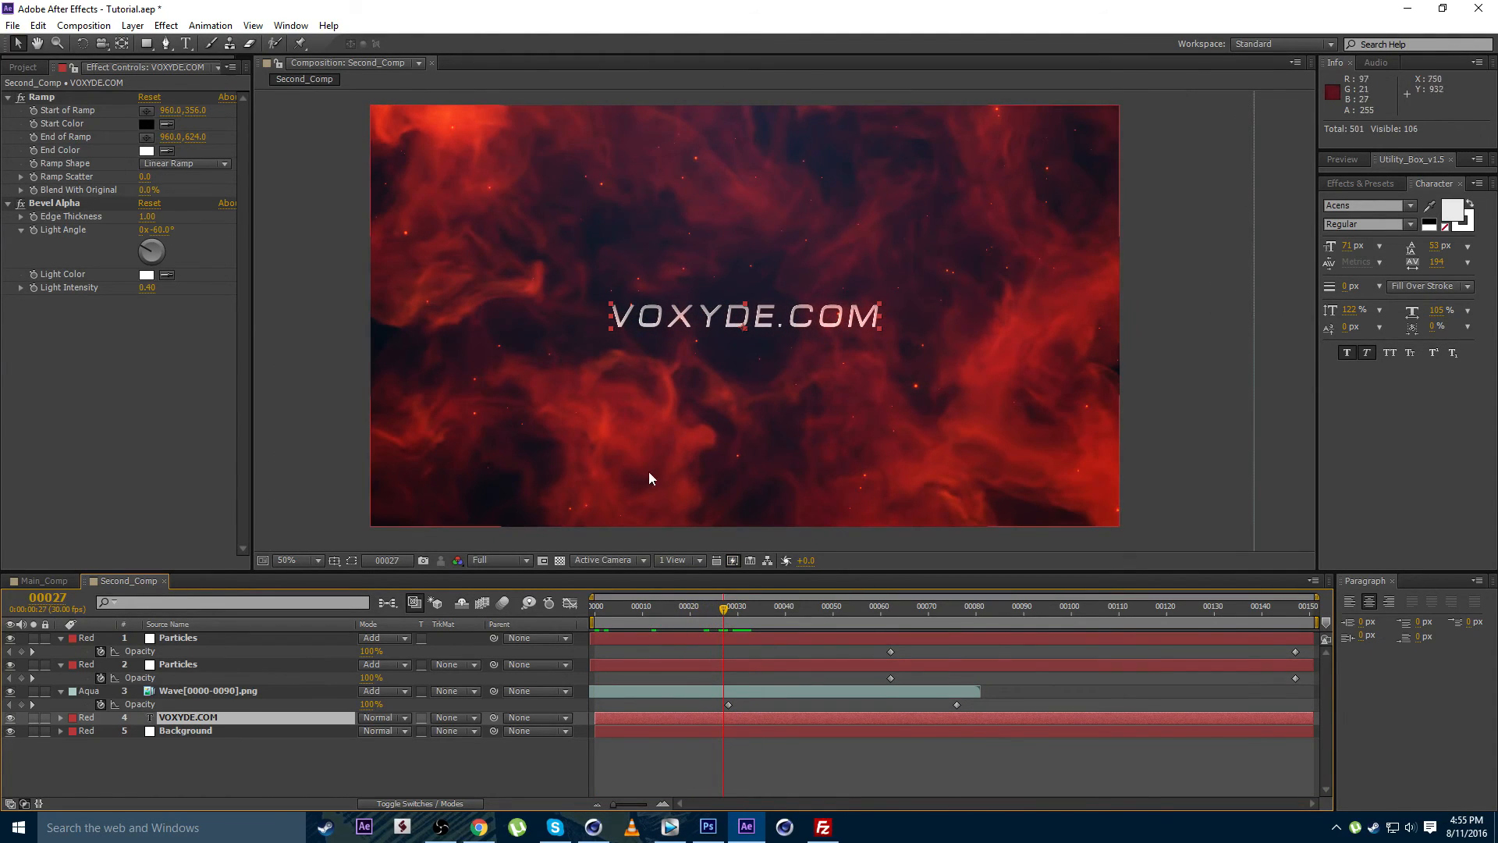
# Keyframe the VOXYDE.COM layer's Opacity at 0% on frame 0 and 100% on frame 27, and preview the fade-in
pyautogui.click(173, 721)
pyautogui.press('t')
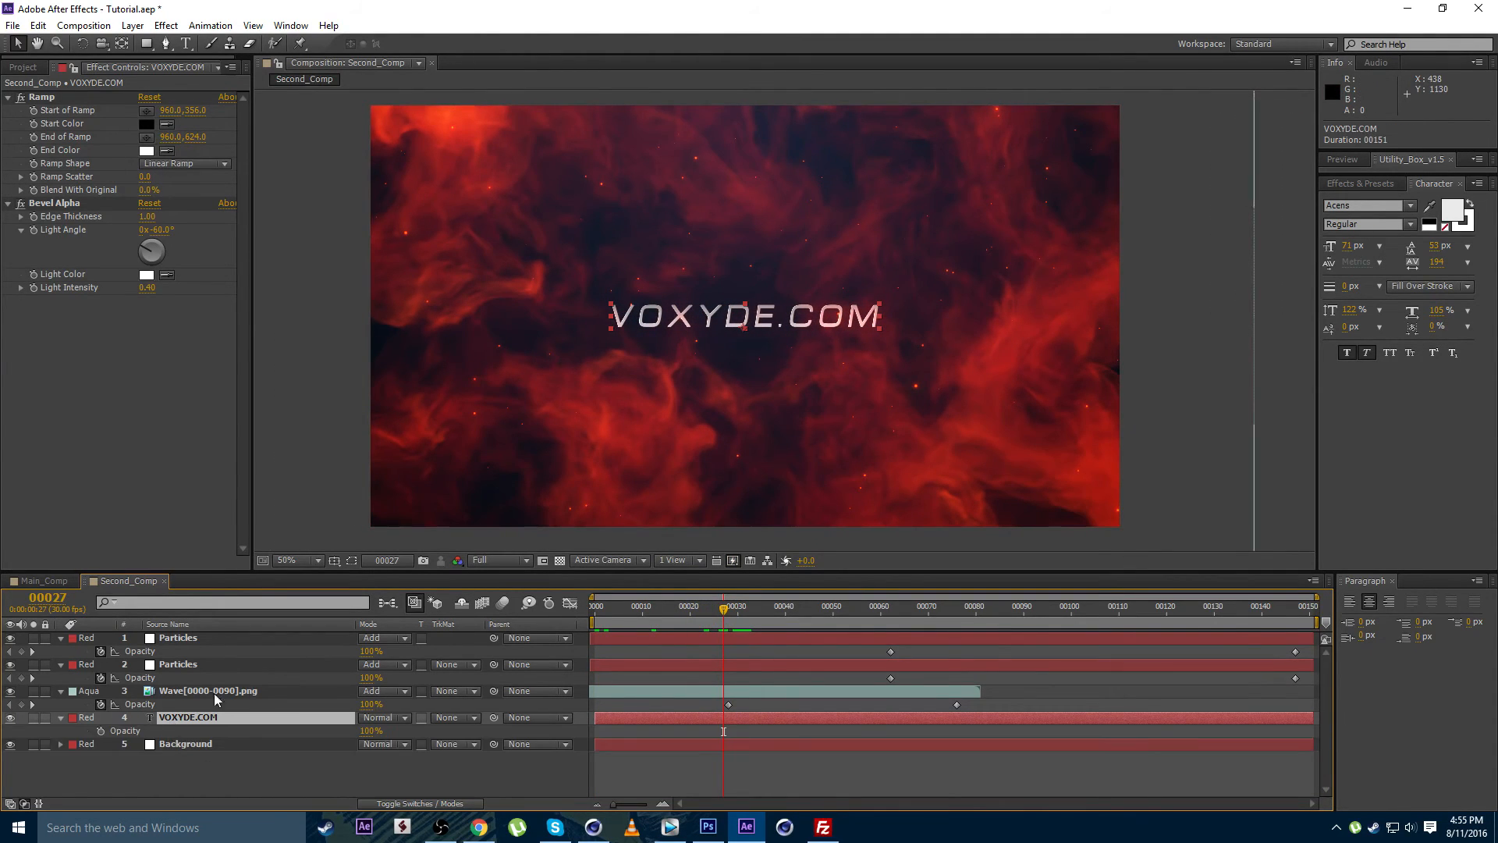
pyautogui.click(101, 730)
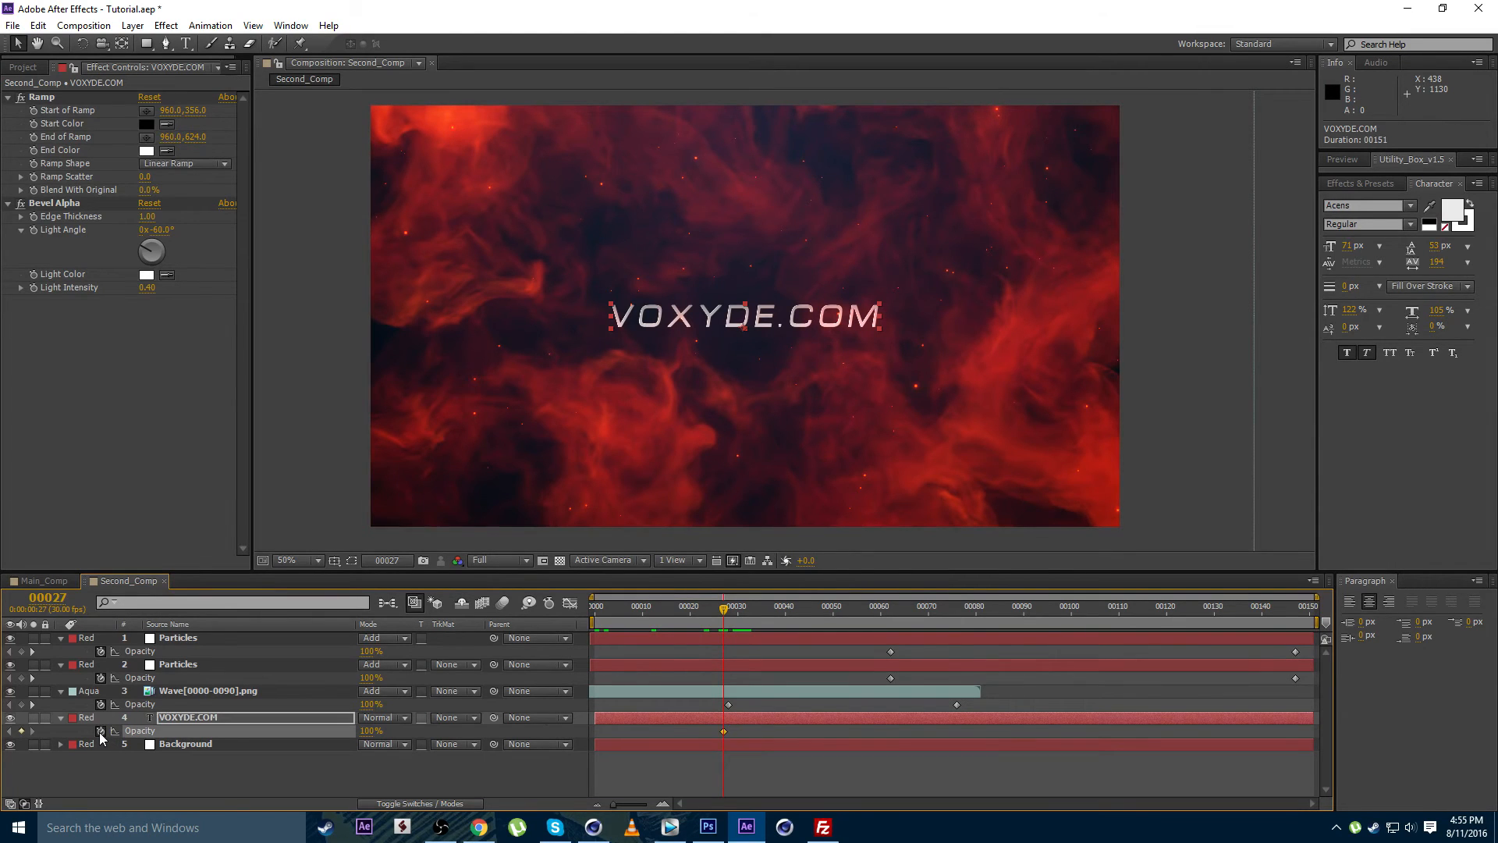
pyautogui.moveTo(722, 617); pyautogui.dragTo(594, 621)
pyautogui.click(371, 731)
pyautogui.write('0')
pyautogui.press('Return')
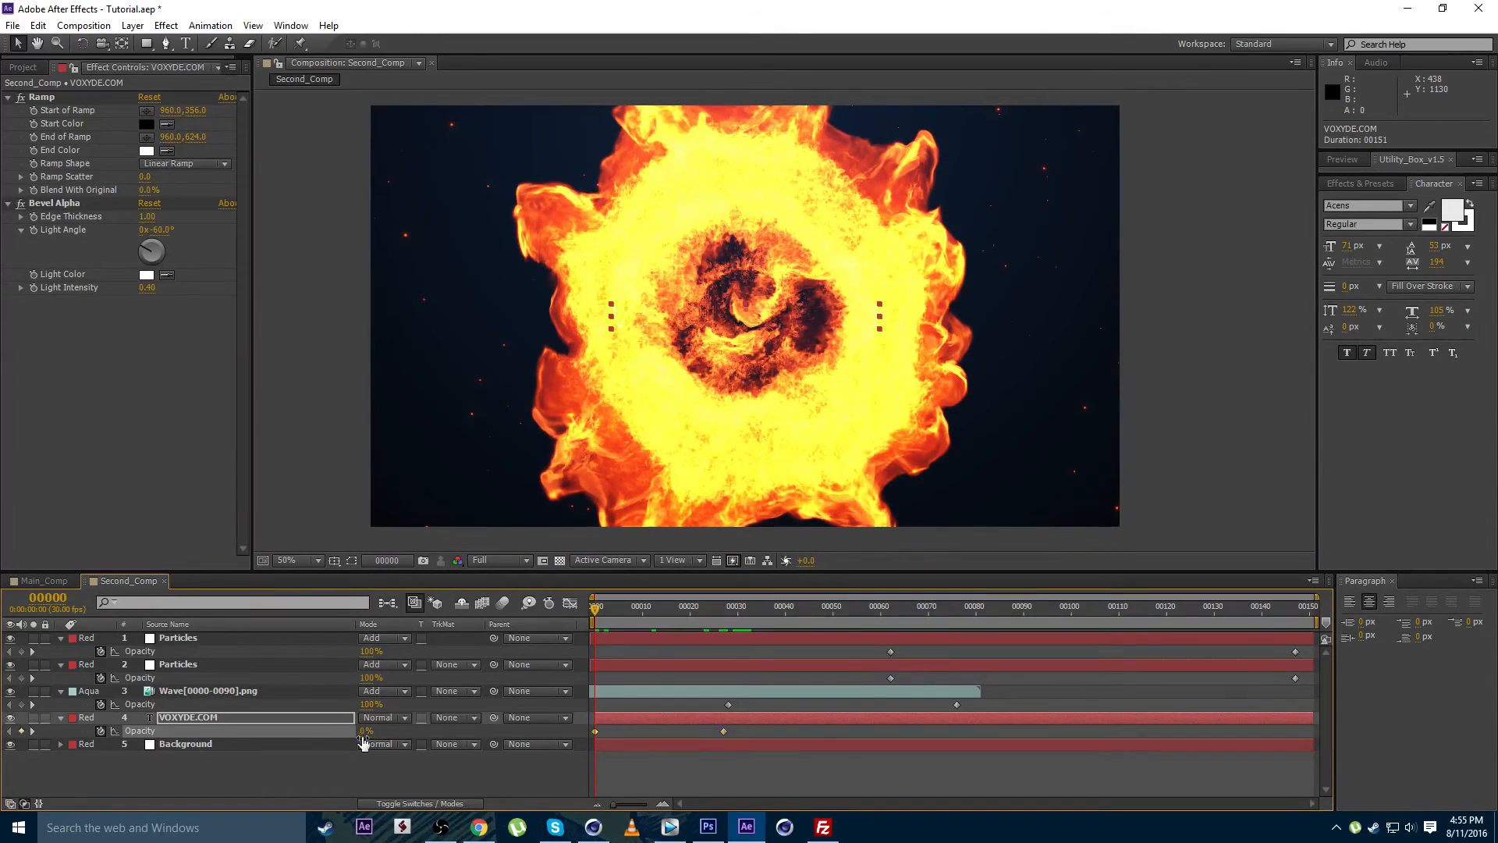
pyautogui.moveTo(598, 619); pyautogui.dragTo(741, 638)
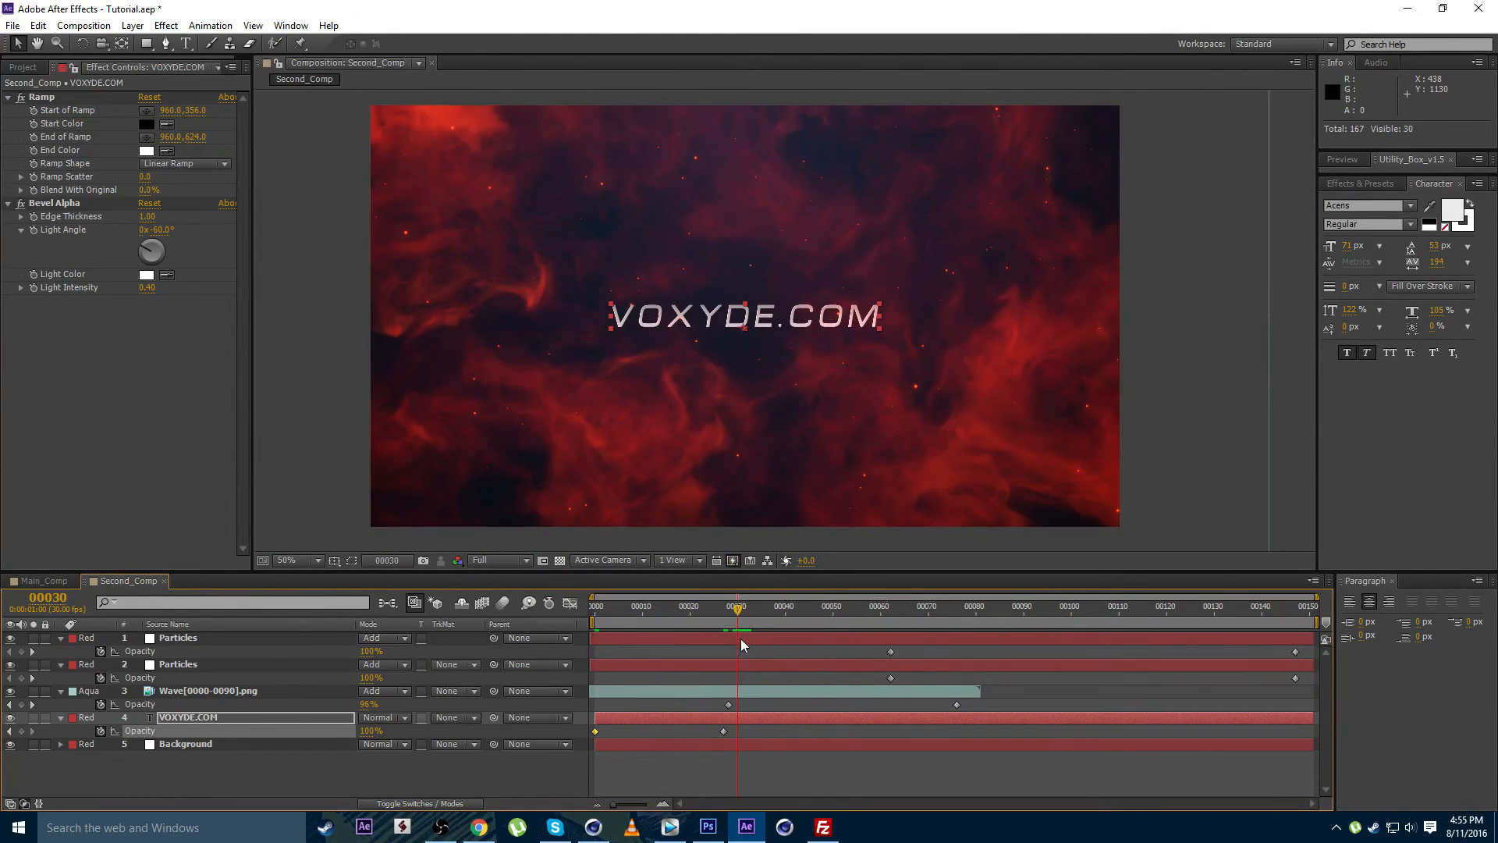
# Apply a Turbulent Displace effect to the VOXYDE.COM layer and set its Size to 8
pyautogui.click(668, 709)
pyautogui.click(674, 720)
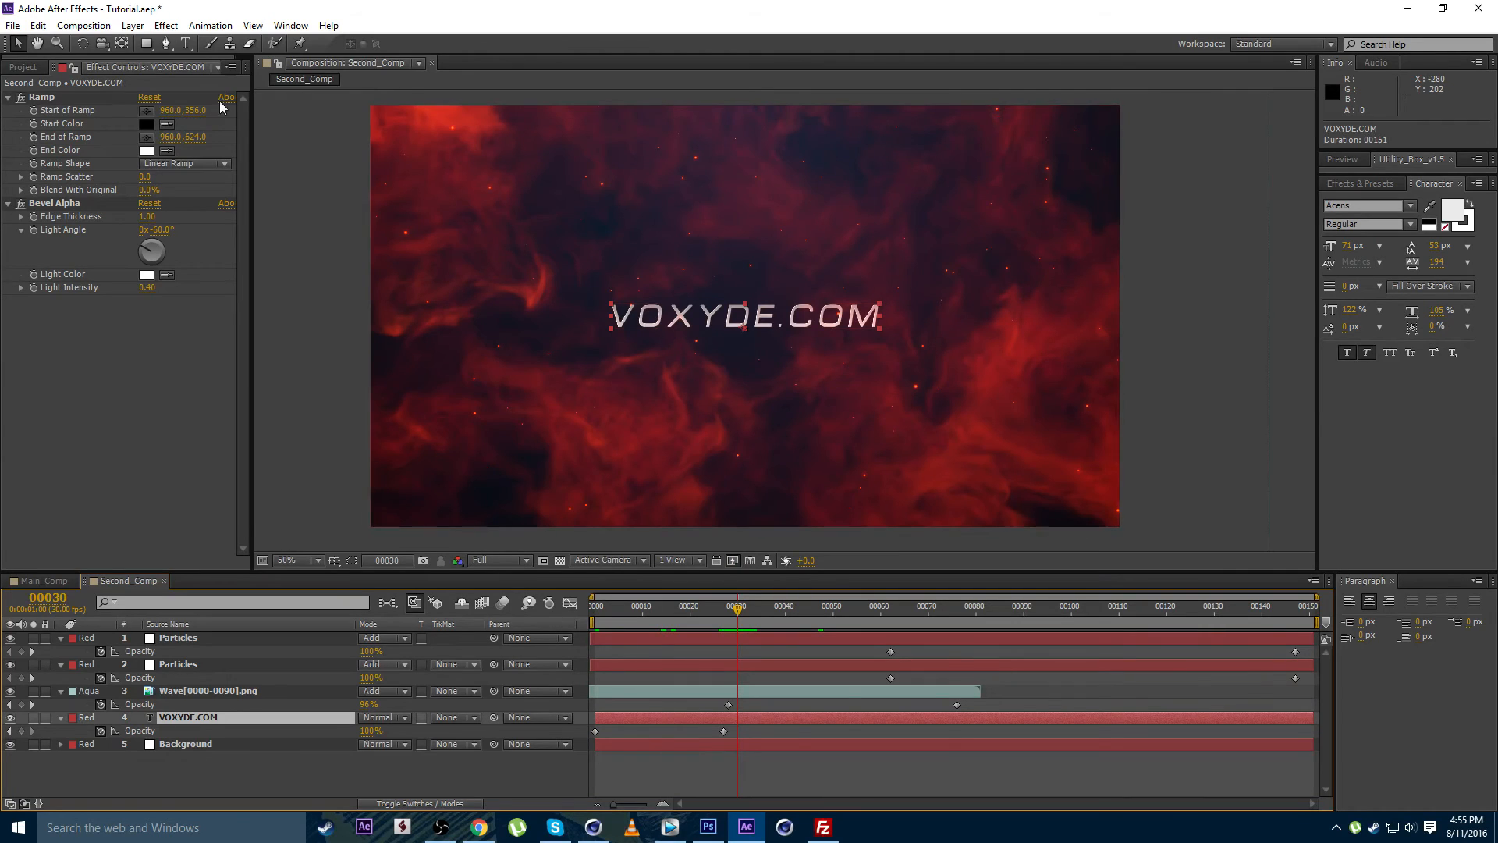
pyautogui.click(167, 27)
pyautogui.moveTo(359, 187)
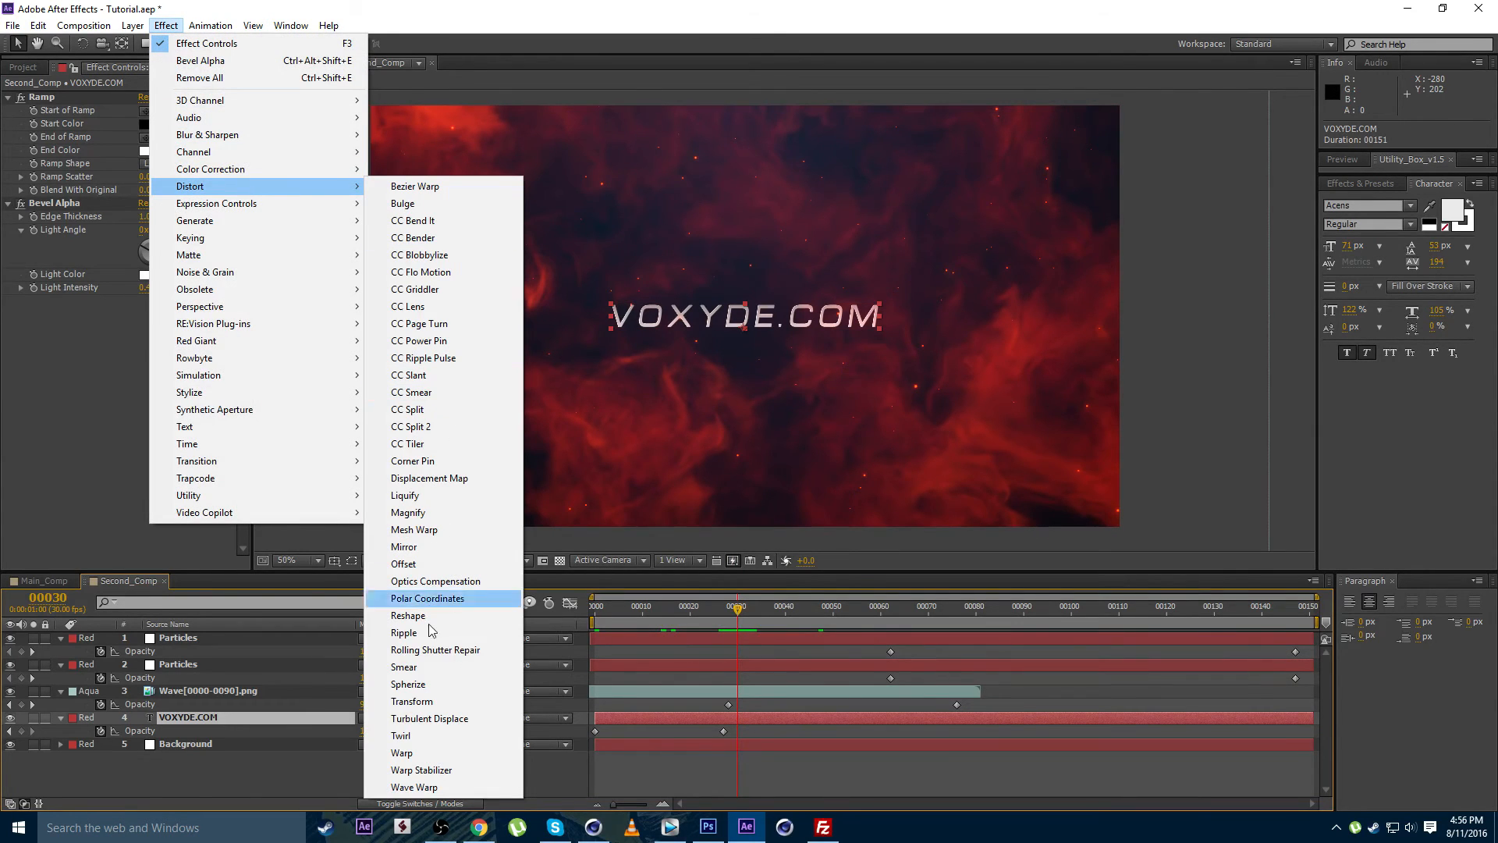
pyautogui.click(441, 718)
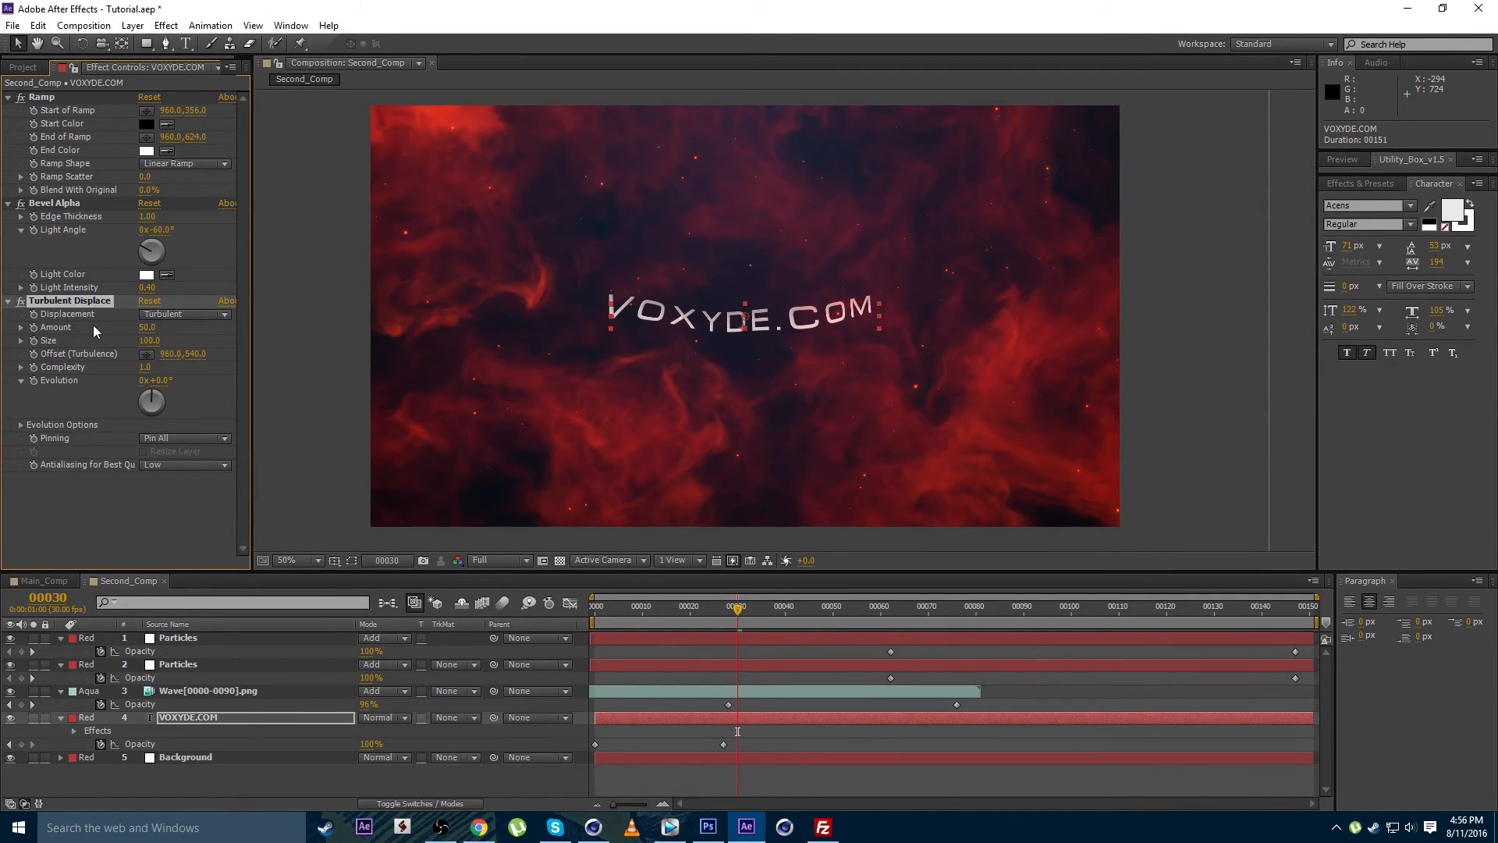
pyautogui.click(149, 341)
pyautogui.write('8')
pyautogui.press('Return')
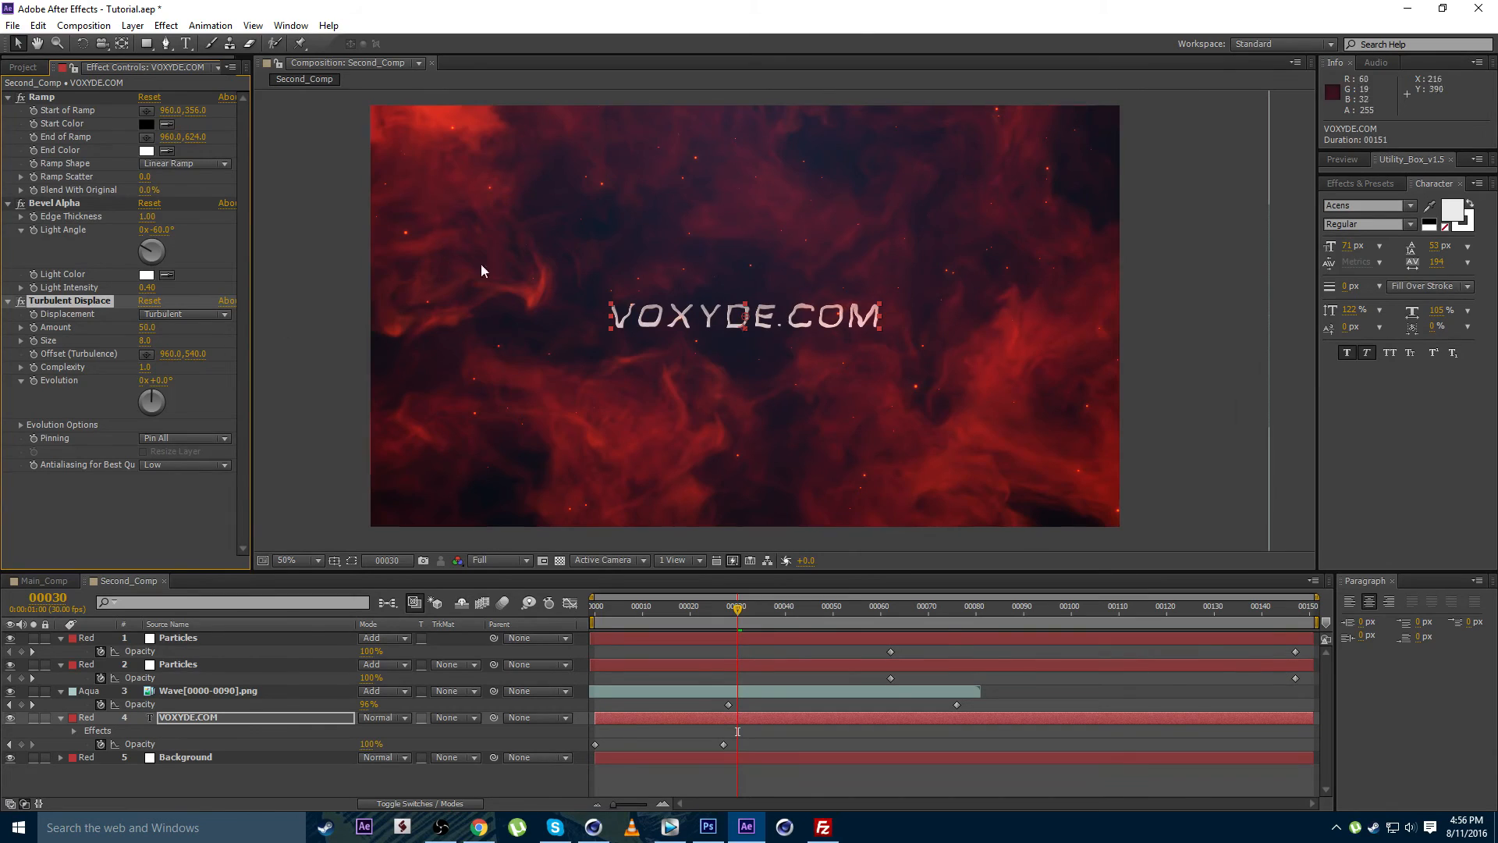
# Try a Turbulent Displace Amount of 64 on the VOXYDE.COM title and inspect the distortion
pyautogui.scroll(1, 499, 296)
pyautogui.moveTo(514, 316); pyautogui.dragTo(661, 320)
pyautogui.moveTo(145, 334); pyautogui.dragTo(155, 334)
pyautogui.scroll(-1, 804, 320)
pyautogui.moveTo(802, 314); pyautogui.dragTo(768, 316)
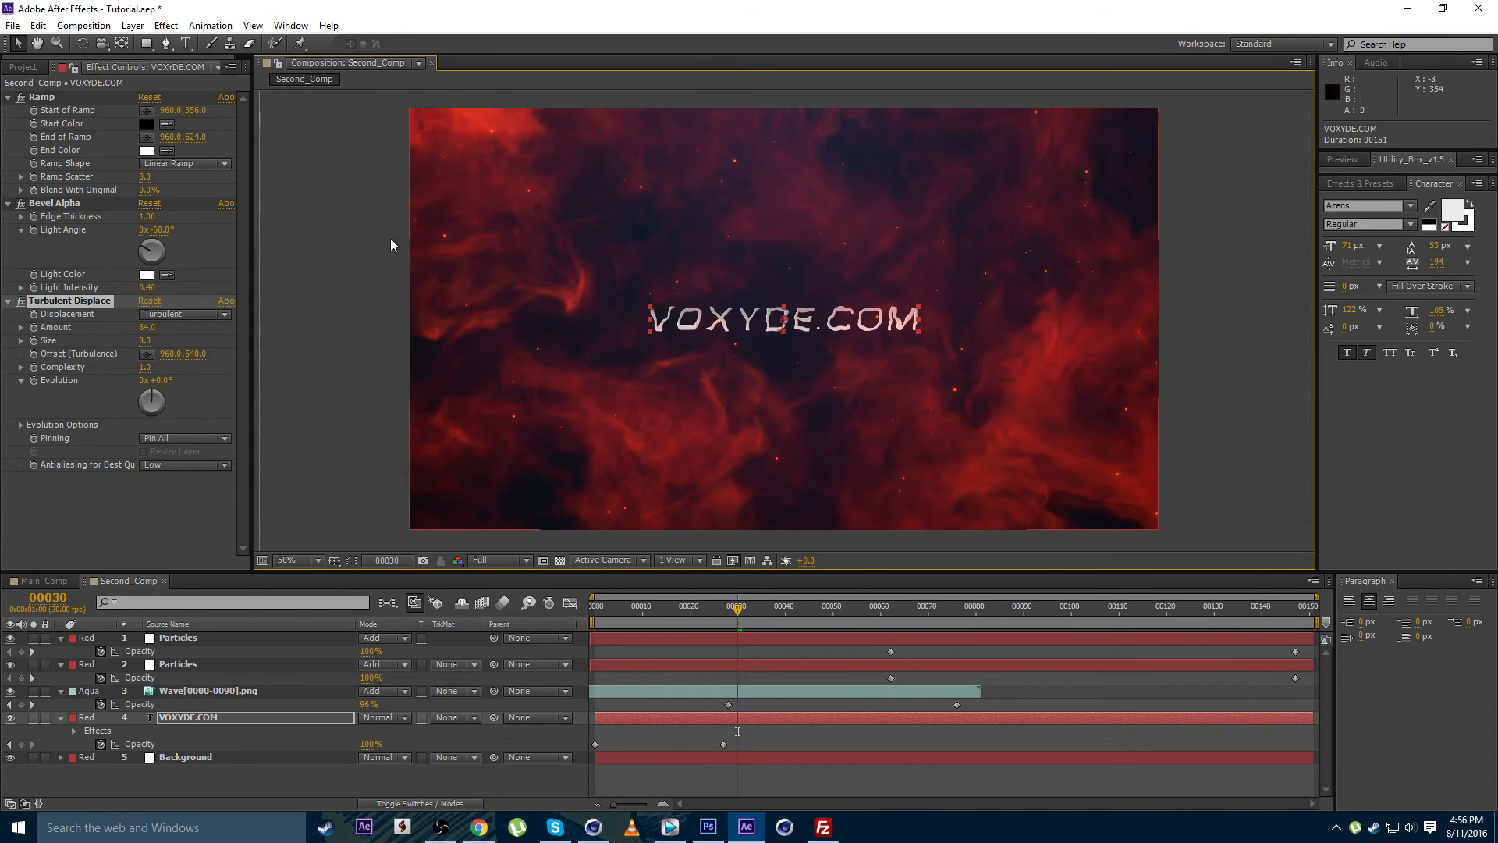
# Keyframe the title's Turbulent Displace Amount at 0 on frame 46 and 123 on frame 11, and preview the change
pyautogui.moveTo(738, 609); pyautogui.dragTo(814, 616)
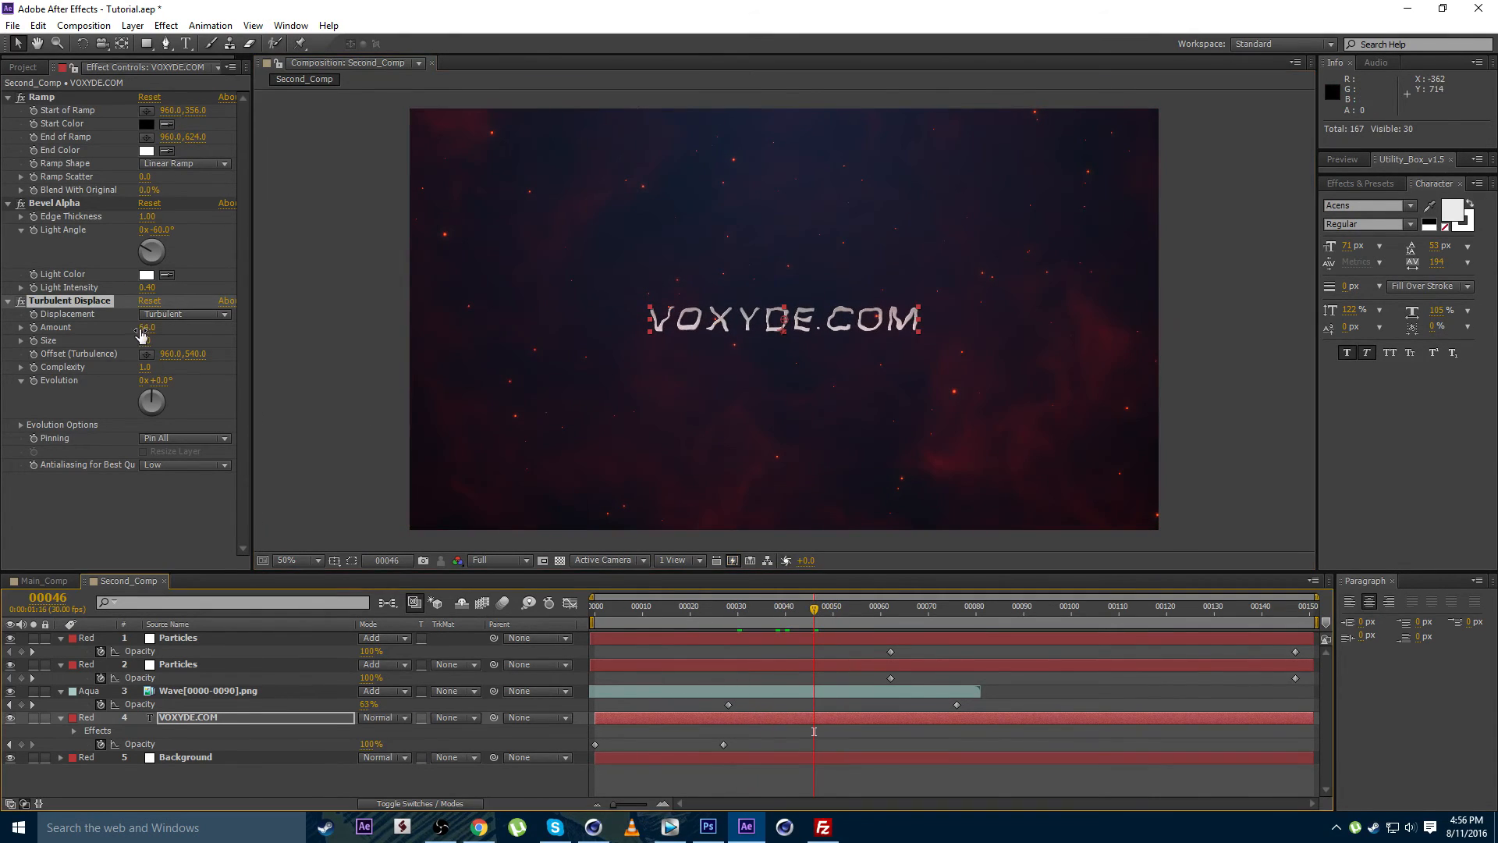
pyautogui.moveTo(140, 334); pyautogui.dragTo(40, 332)
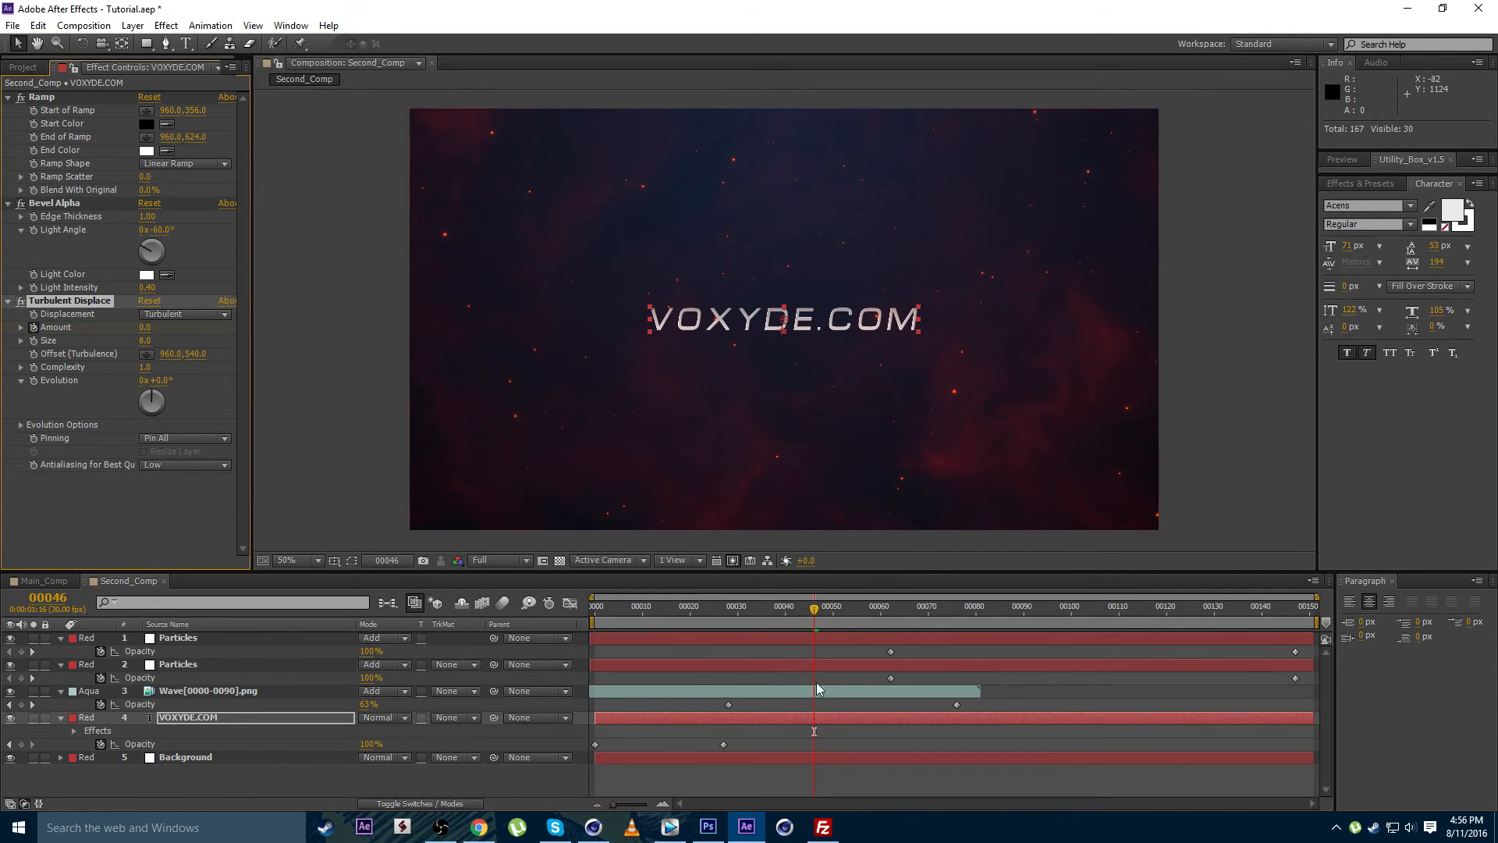
pyautogui.click(178, 719)
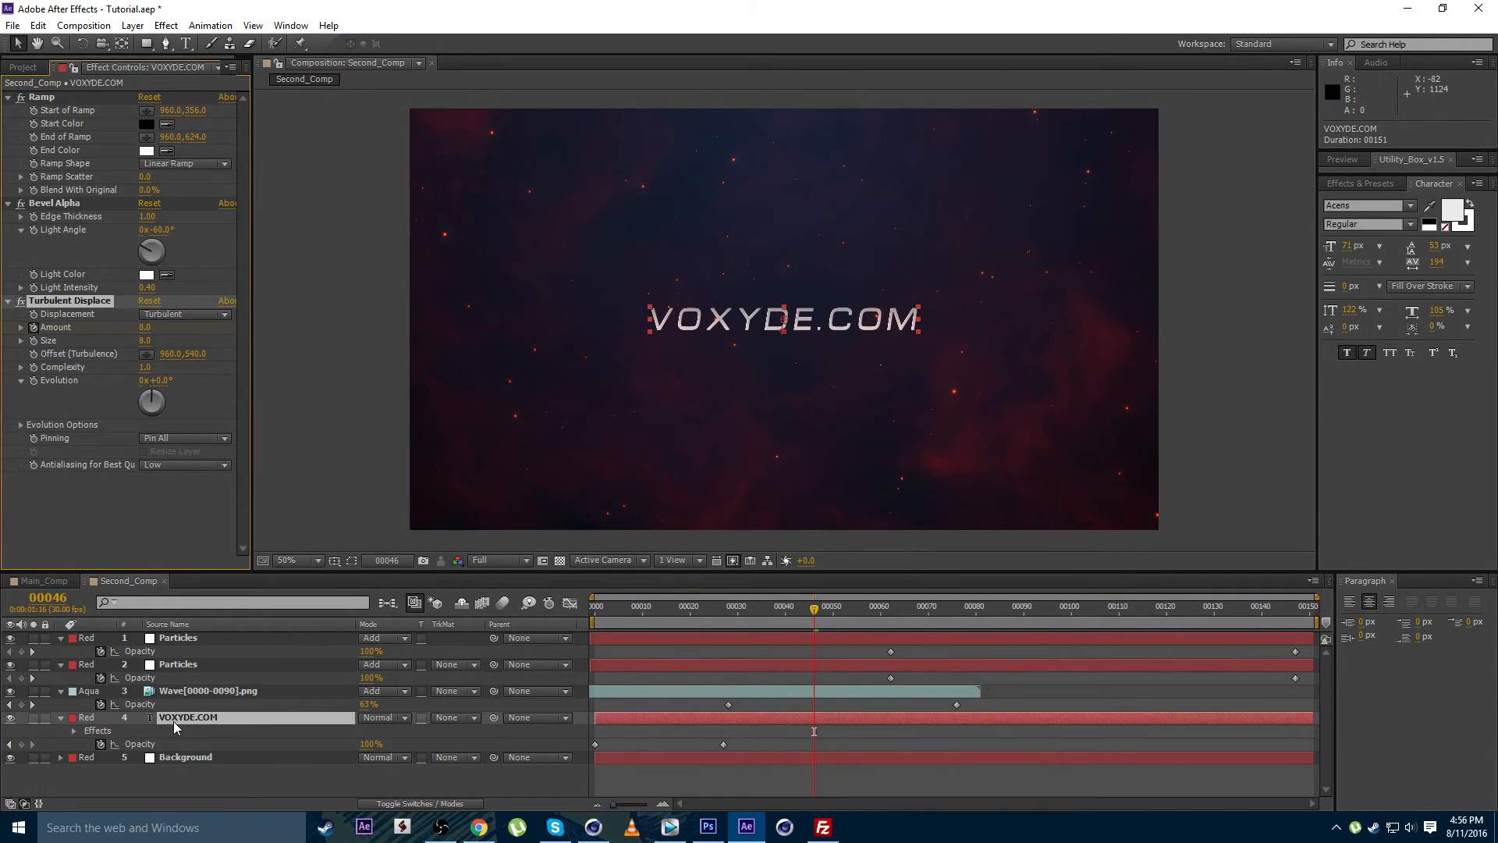
pyautogui.press('u')
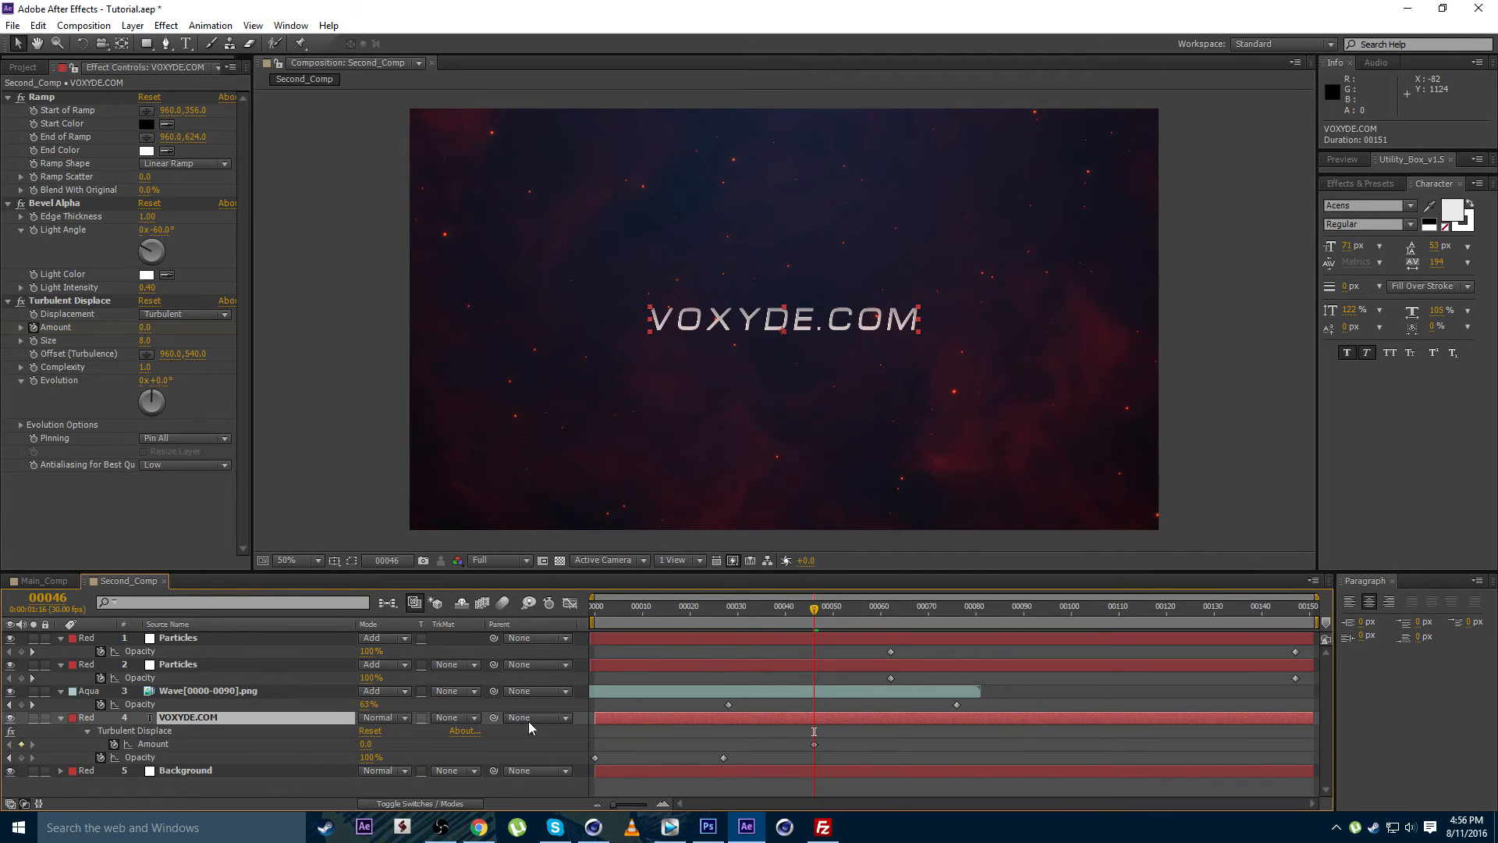
pyautogui.moveTo(811, 616); pyautogui.dragTo(648, 620)
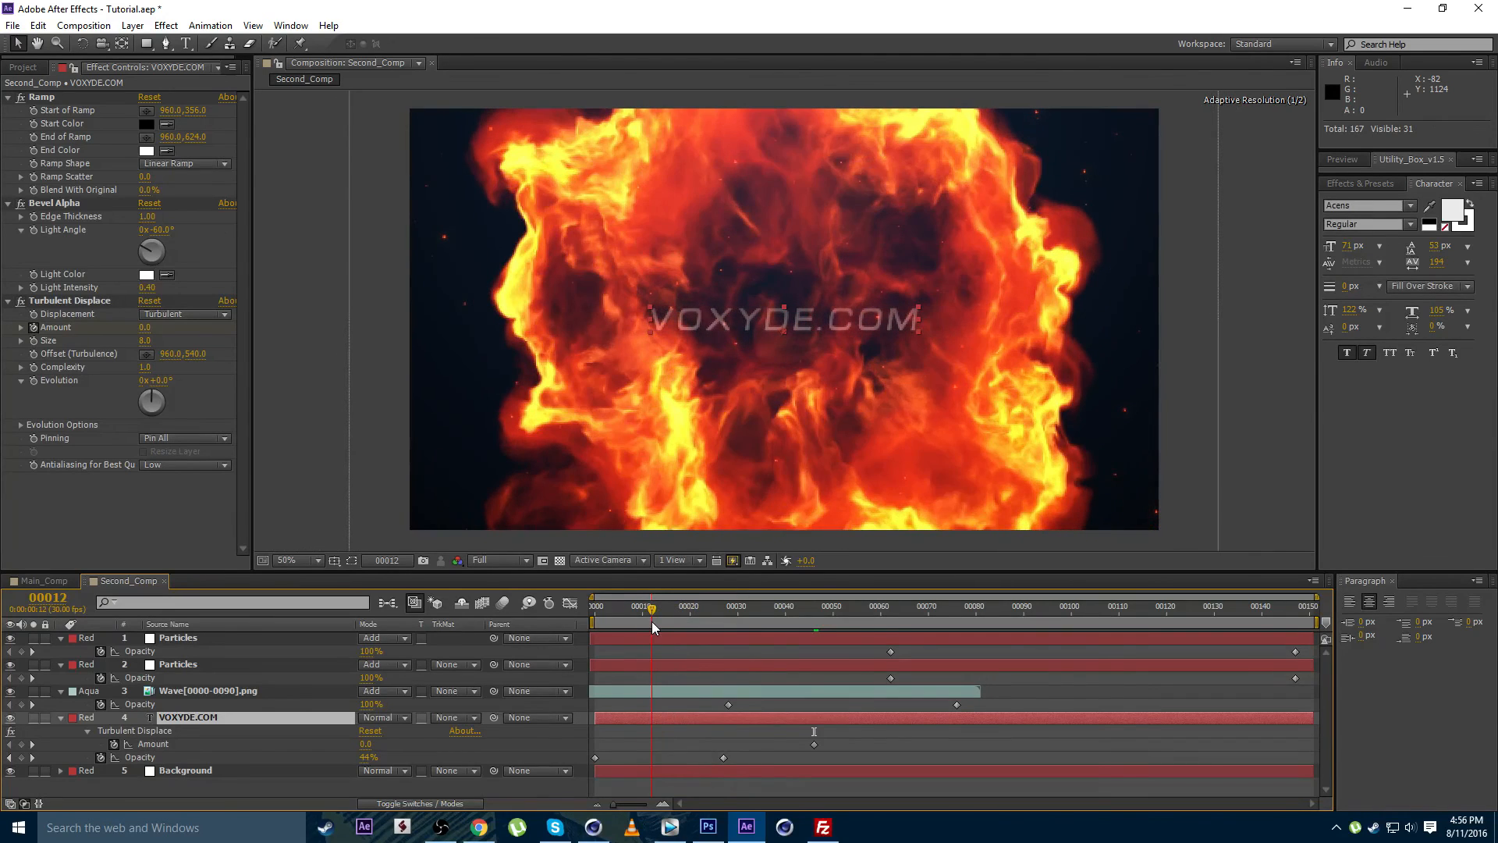
pyautogui.moveTo(144, 327); pyautogui.dragTo(249, 335)
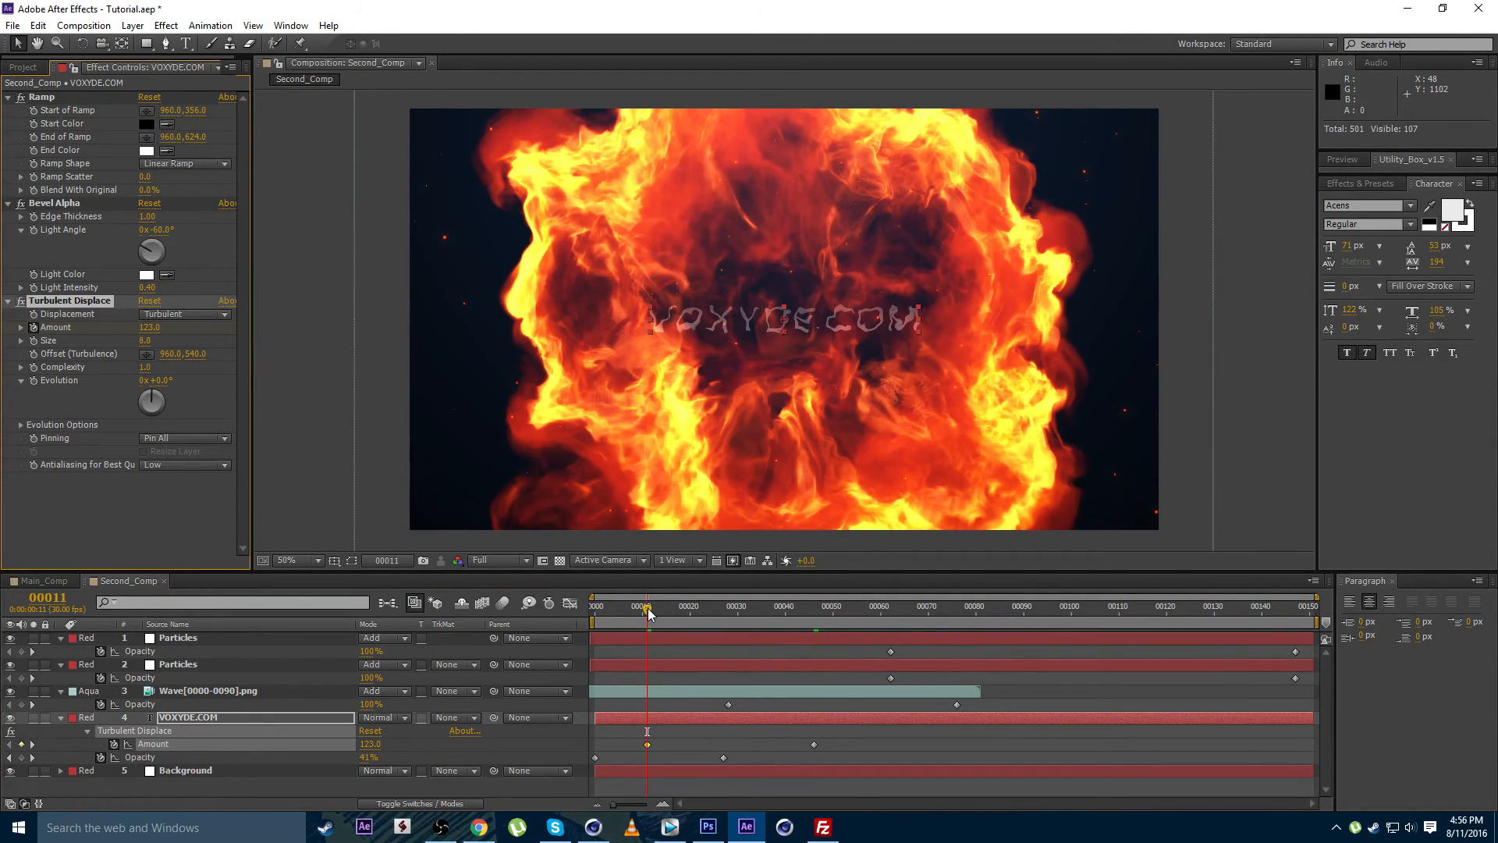
pyautogui.moveTo(648, 614)
pyautogui.mouseDown()
pyautogui.moveTo(840, 626)
pyautogui.moveTo(627, 637)
pyautogui.moveTo(741, 631)
pyautogui.moveTo(653, 634)
pyautogui.mouseUp()
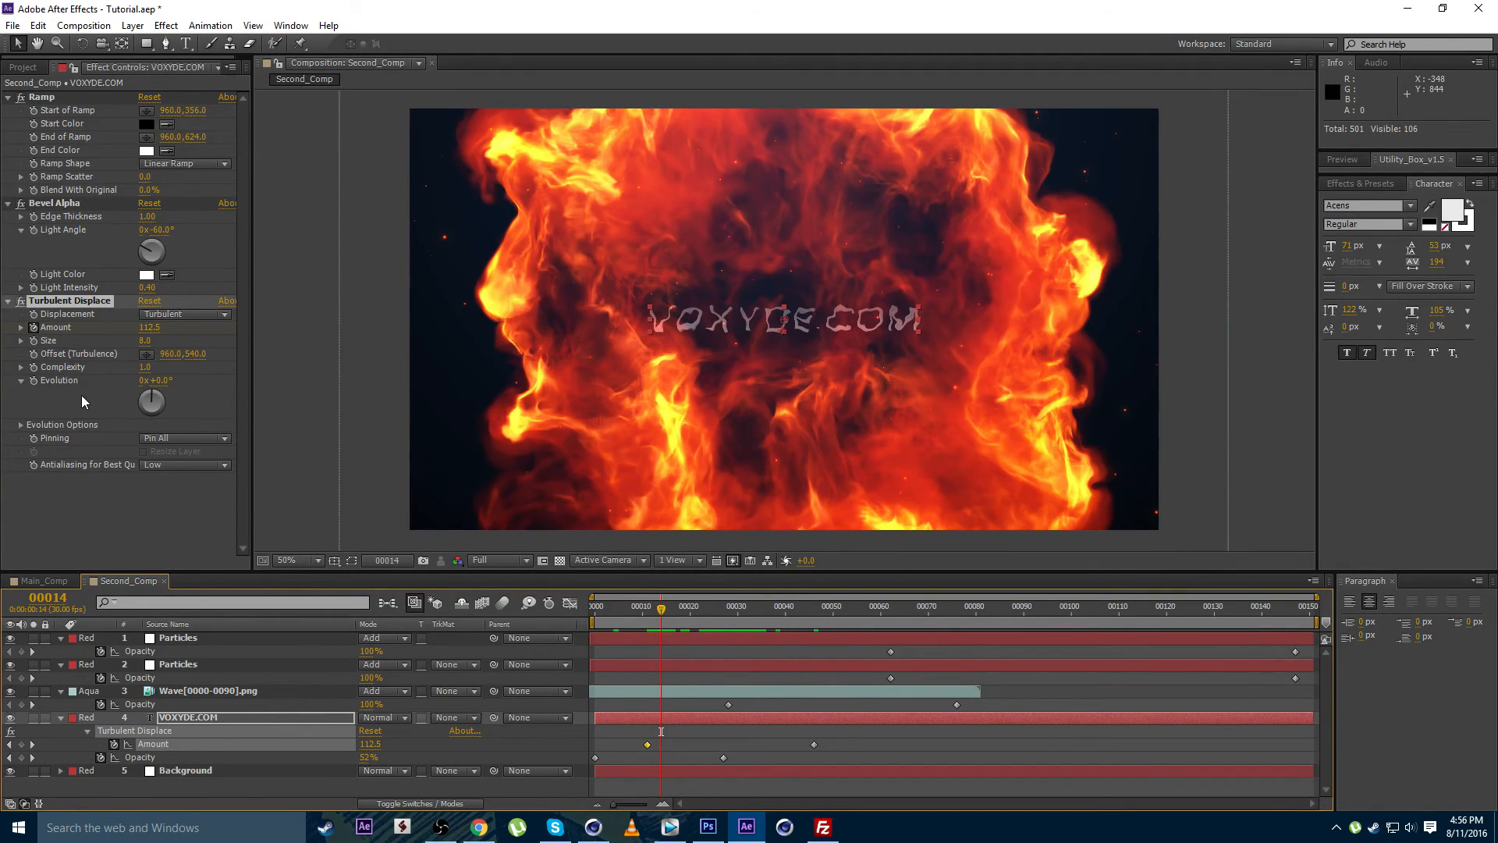
# Animate the Turbulent Displace Evolution with the expression time*150 and preview the title's distortion
pyautogui.keyDown('alt'); pyautogui.click(36, 382); pyautogui.keyUp('alt')
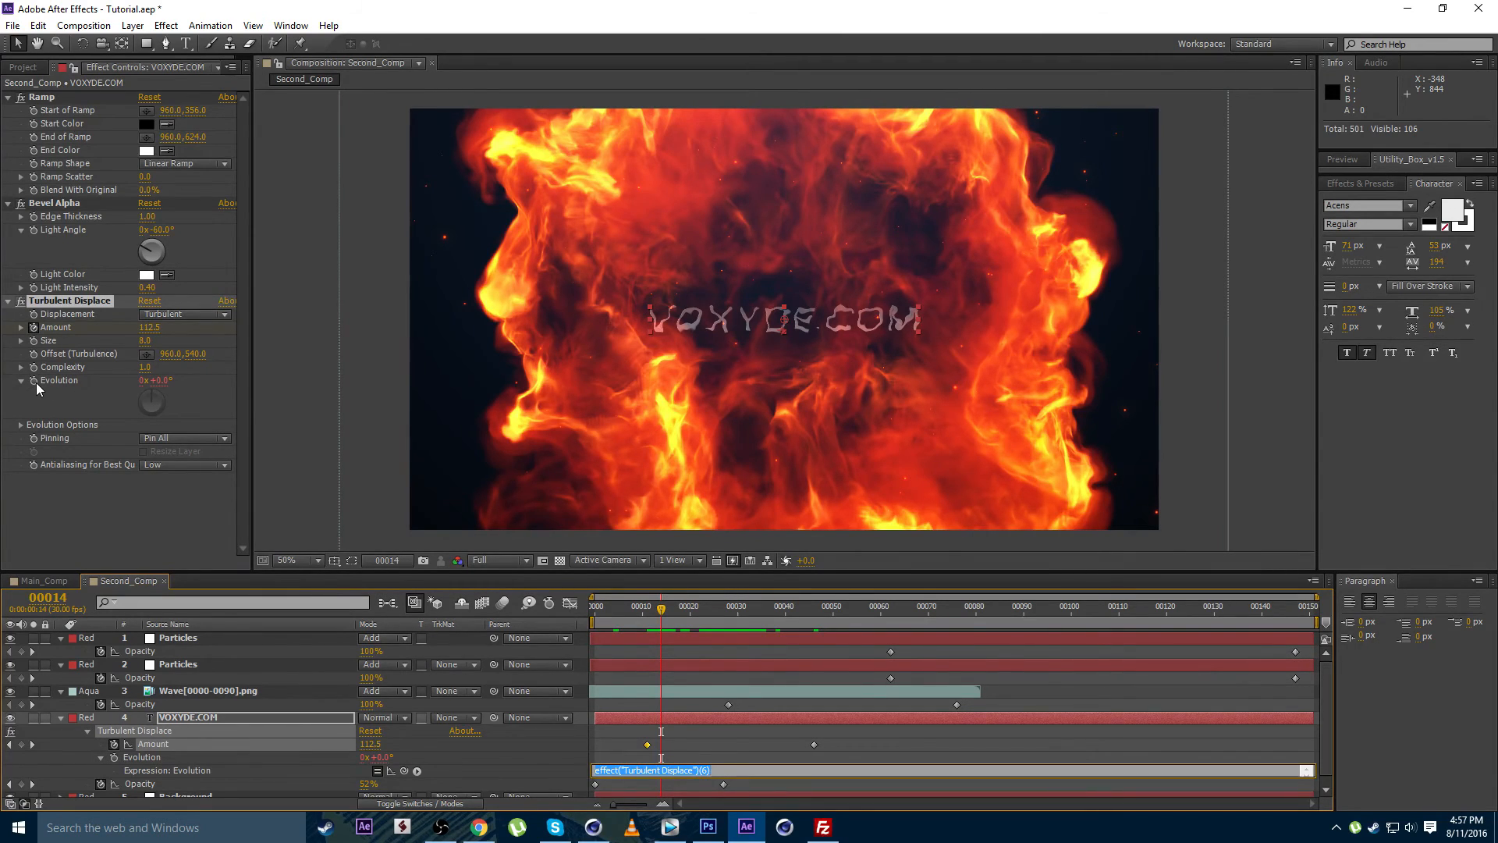
pyautogui.write('time*150')
pyautogui.click(700, 727)
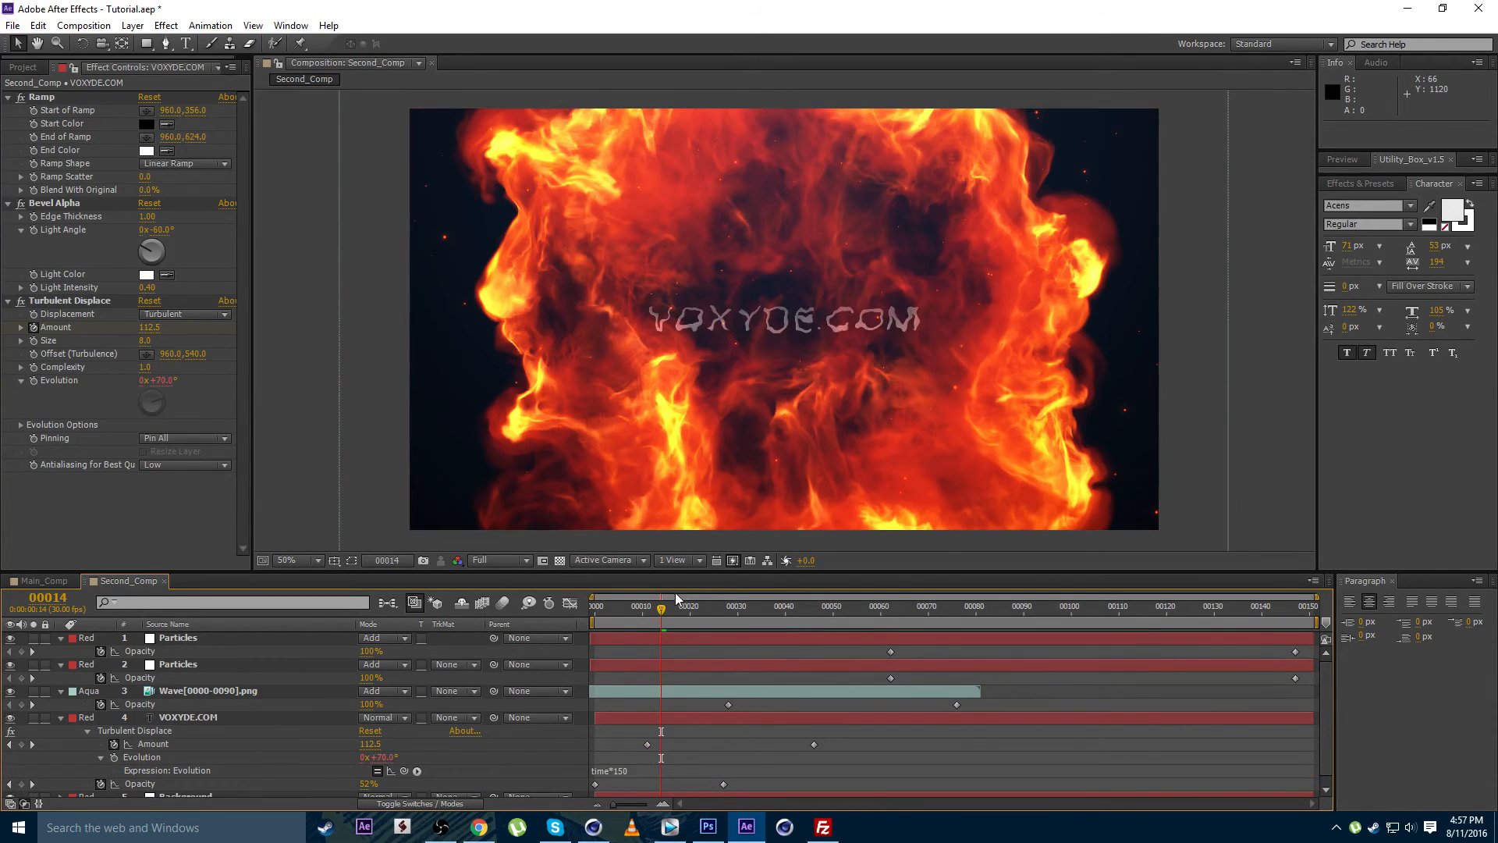
pyautogui.moveTo(668, 609); pyautogui.dragTo(632, 625)
pyautogui.press('space')
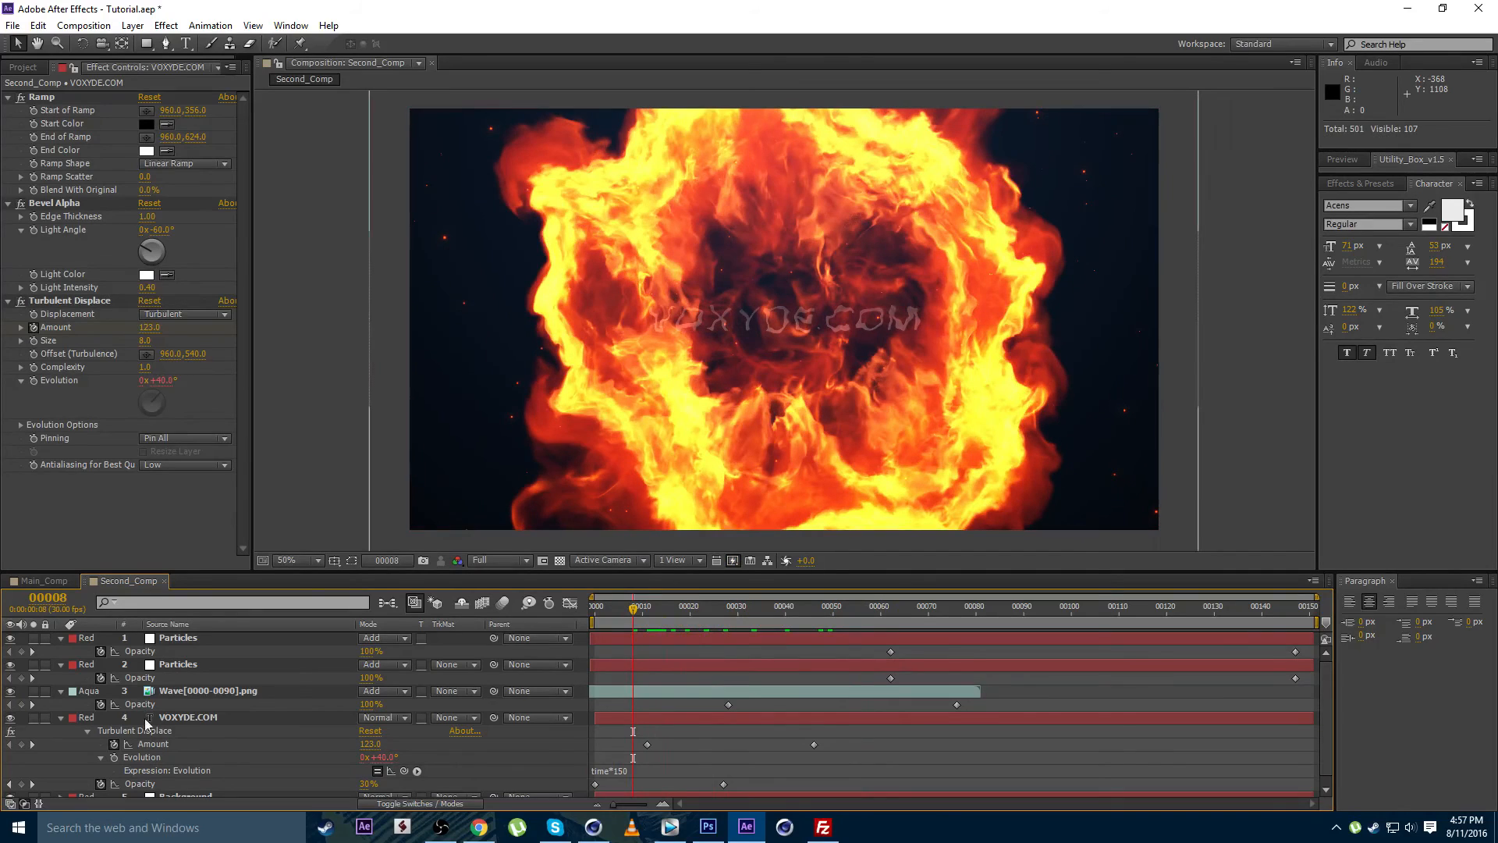
# Apply a Fast Blur effect to the VOXYDE.COM layer and keyframe its Blurriness at 20 on frame 8
pyautogui.click(181, 719)
pyautogui.click(164, 26)
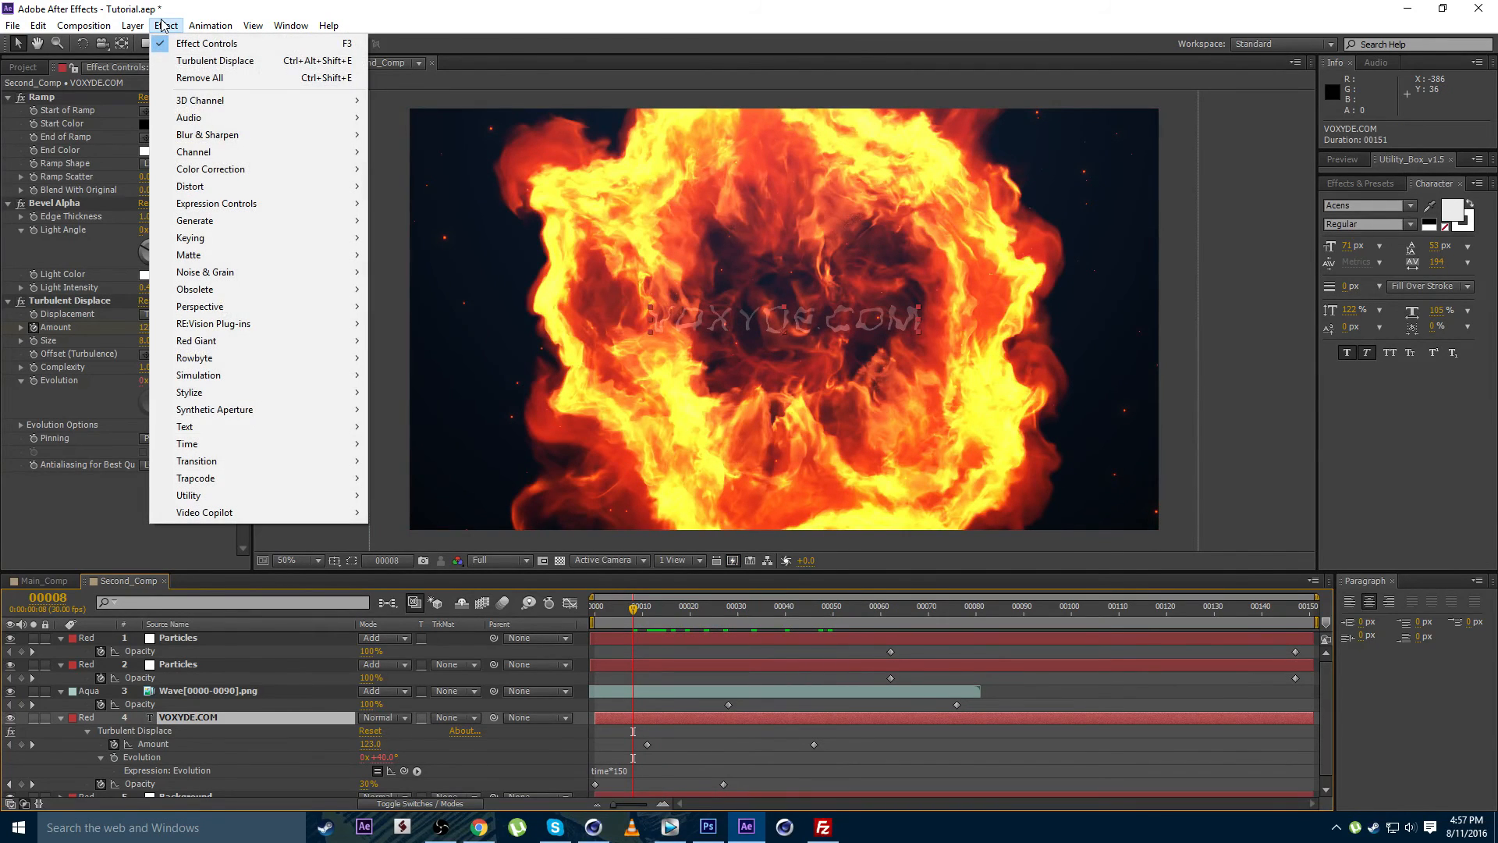
pyautogui.moveTo(221, 135)
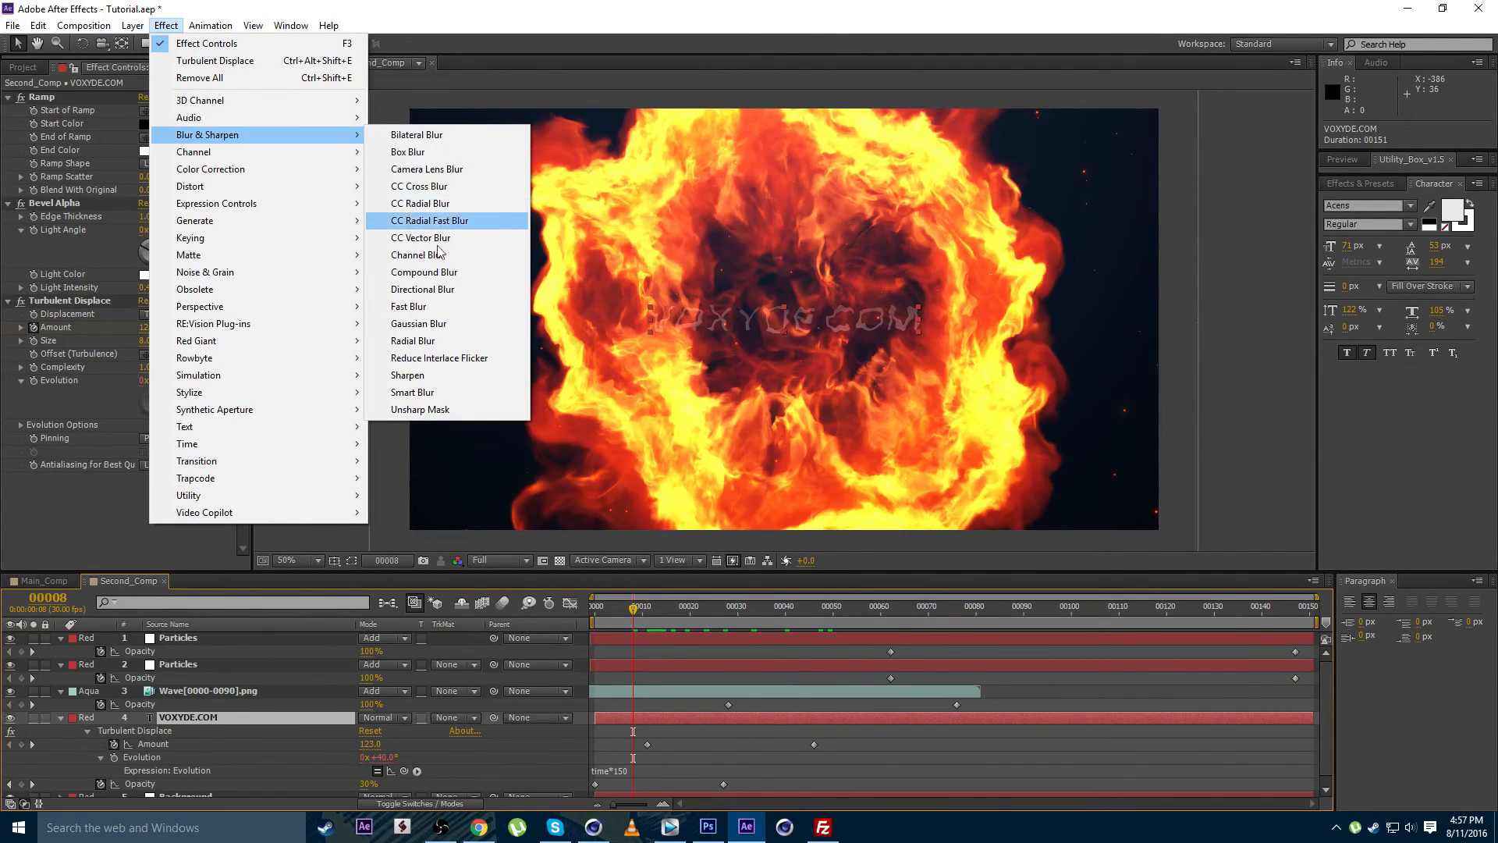
pyautogui.click(410, 306)
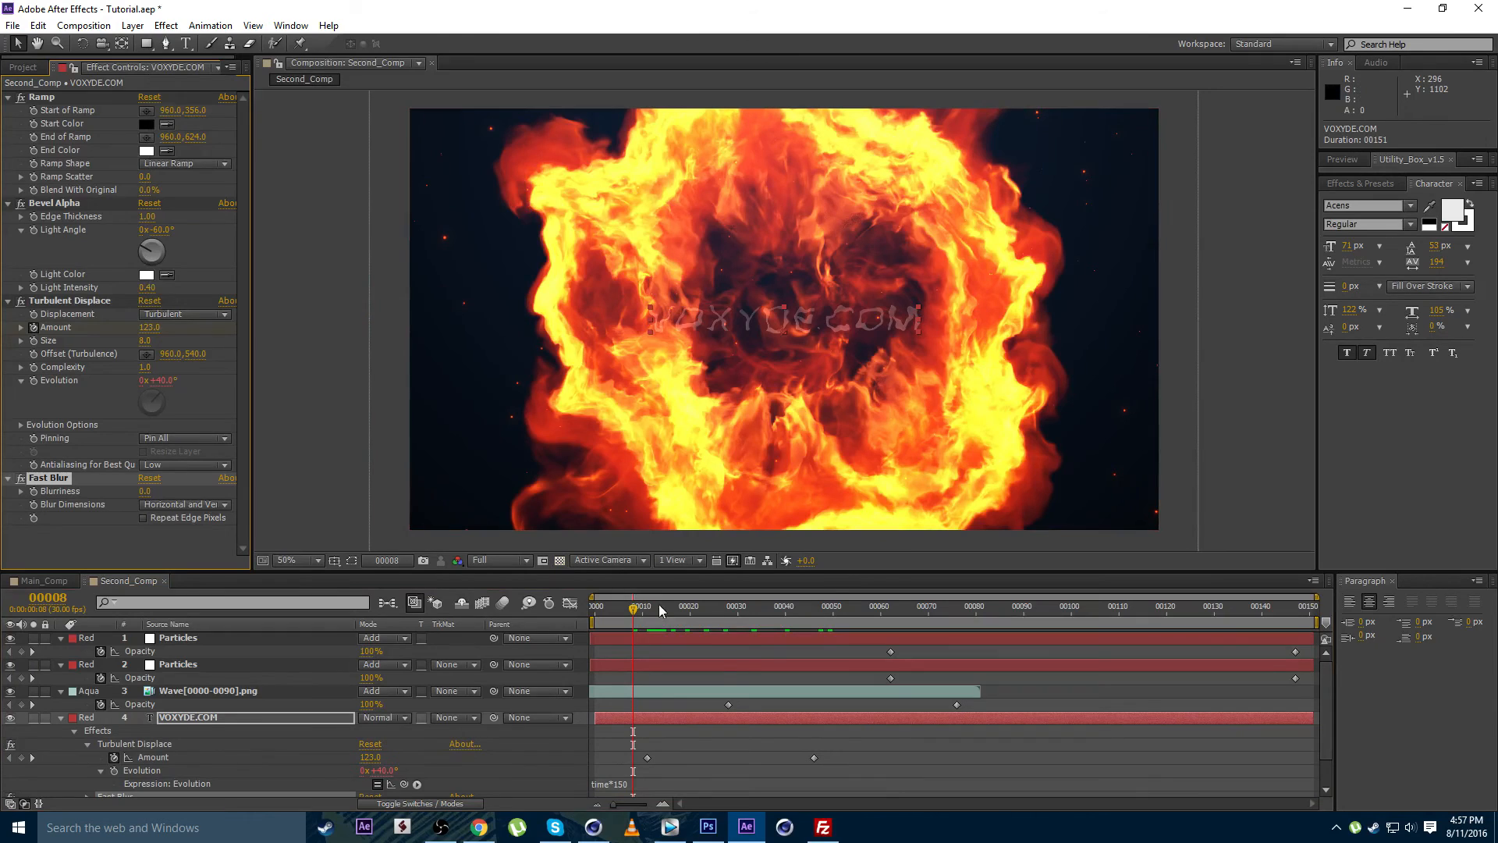
pyautogui.click(144, 492)
pyautogui.press('Return')
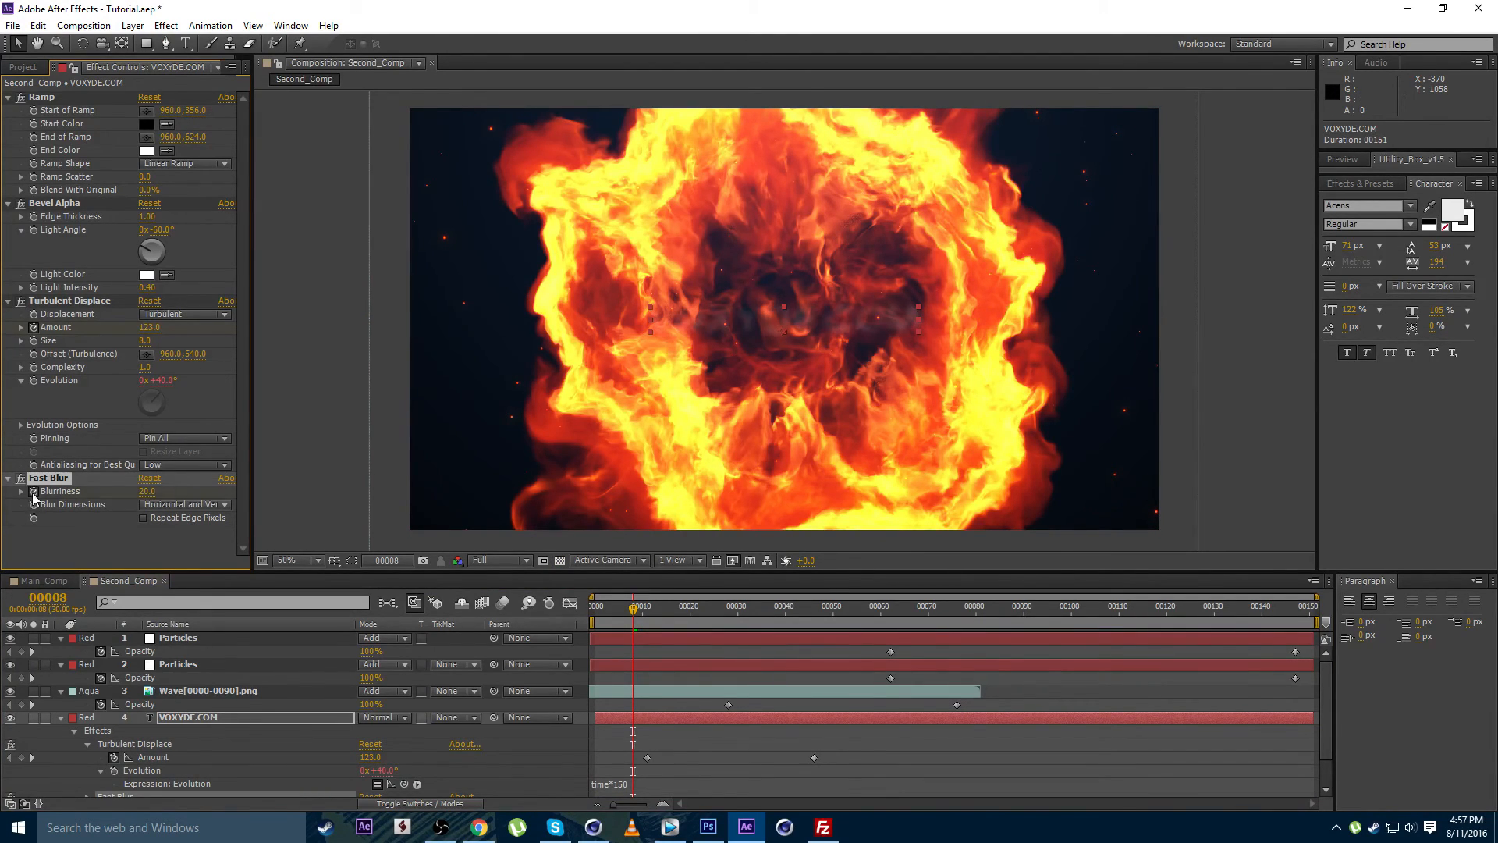
# Keyframe the title's Fast Blur Blurriness at 0 on frame 47
pyautogui.moveTo(674, 597); pyautogui.dragTo(803, 625)
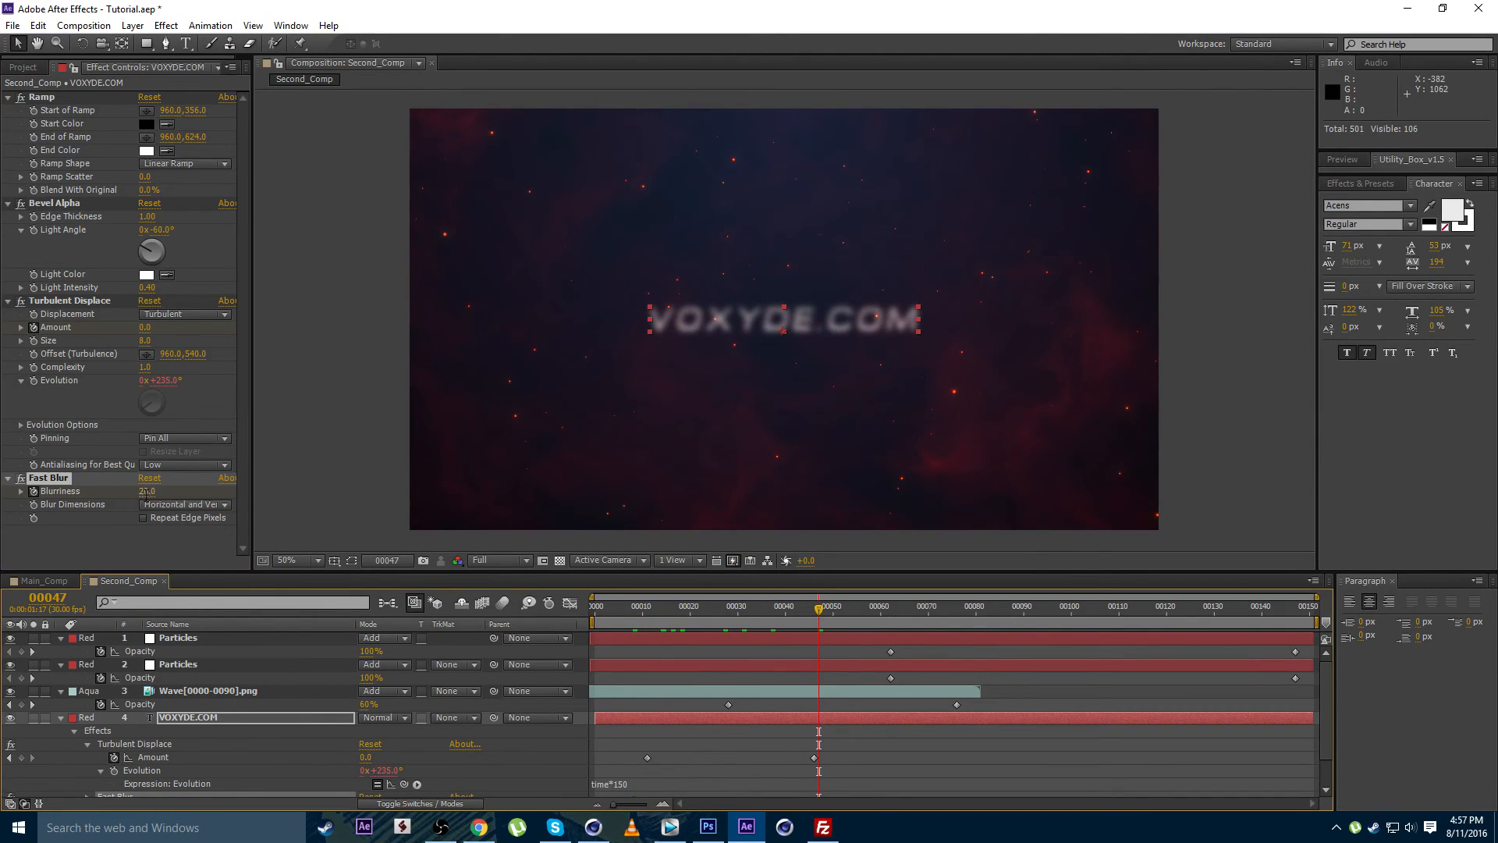
pyautogui.click(145, 493)
pyautogui.write('0')
pyautogui.press('Return')
# Lower the Fast Blur Blurriness keyframe on frame 8 to 14
pyautogui.moveTo(816, 607); pyautogui.dragTo(638, 629)
pyautogui.scroll(-1, 109, 755)
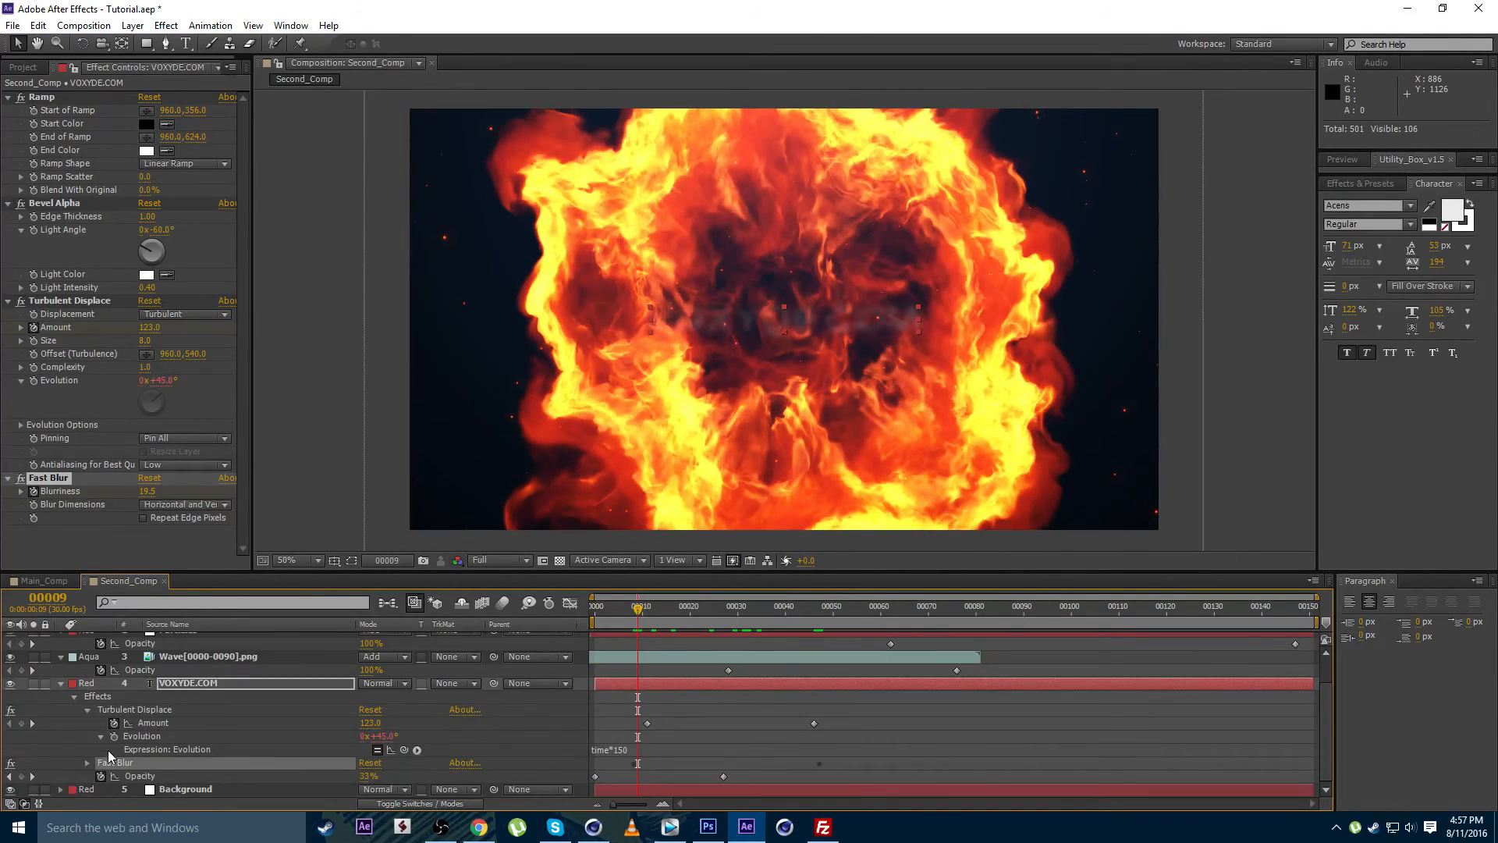
pyautogui.click(88, 762)
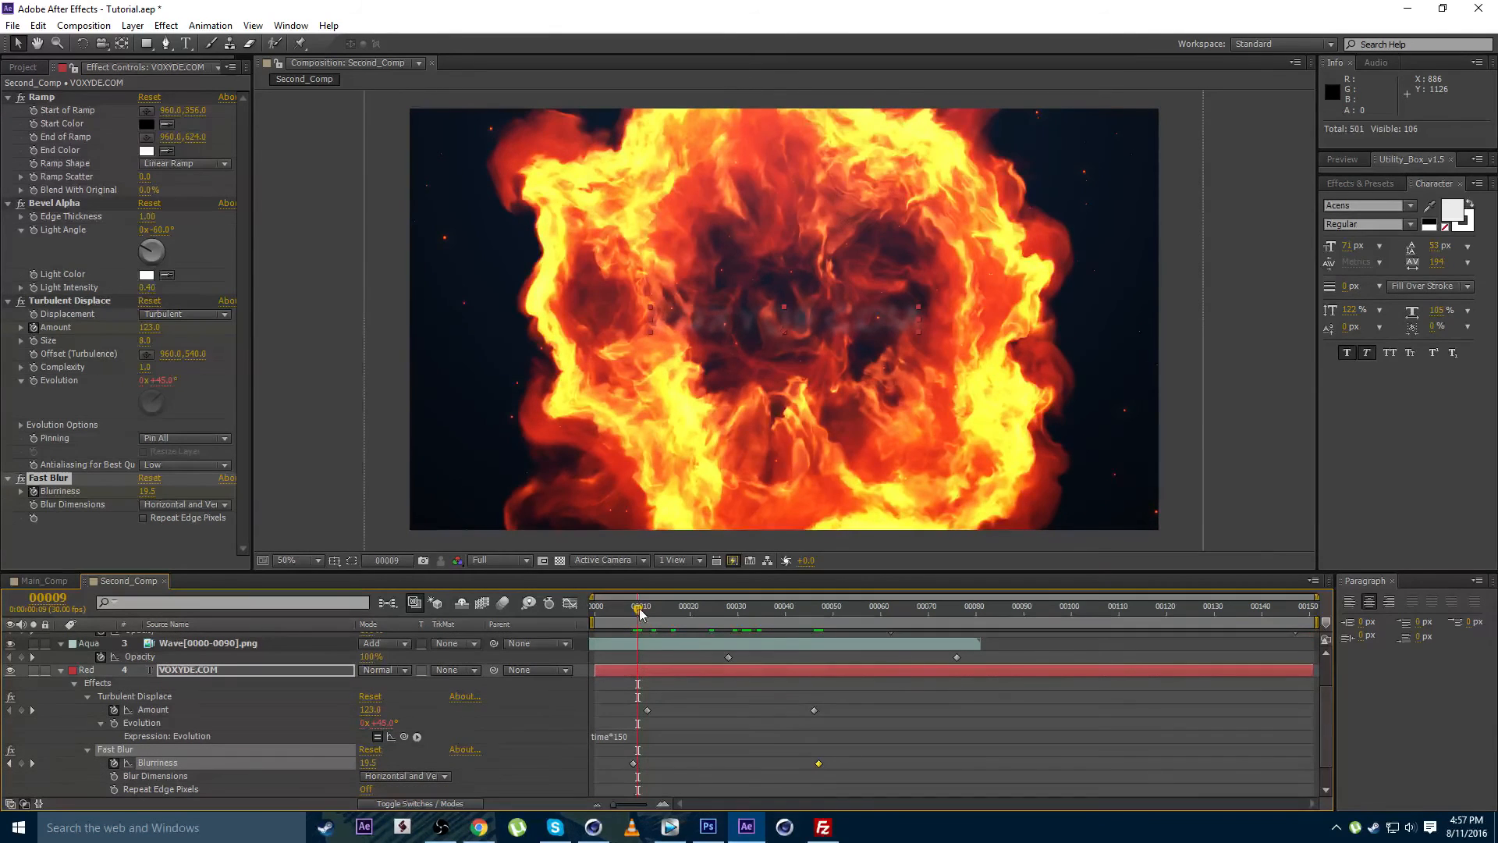
pyautogui.moveTo(639, 609); pyautogui.dragTo(634, 608)
pyautogui.click(680, 747)
pyautogui.click(199, 750)
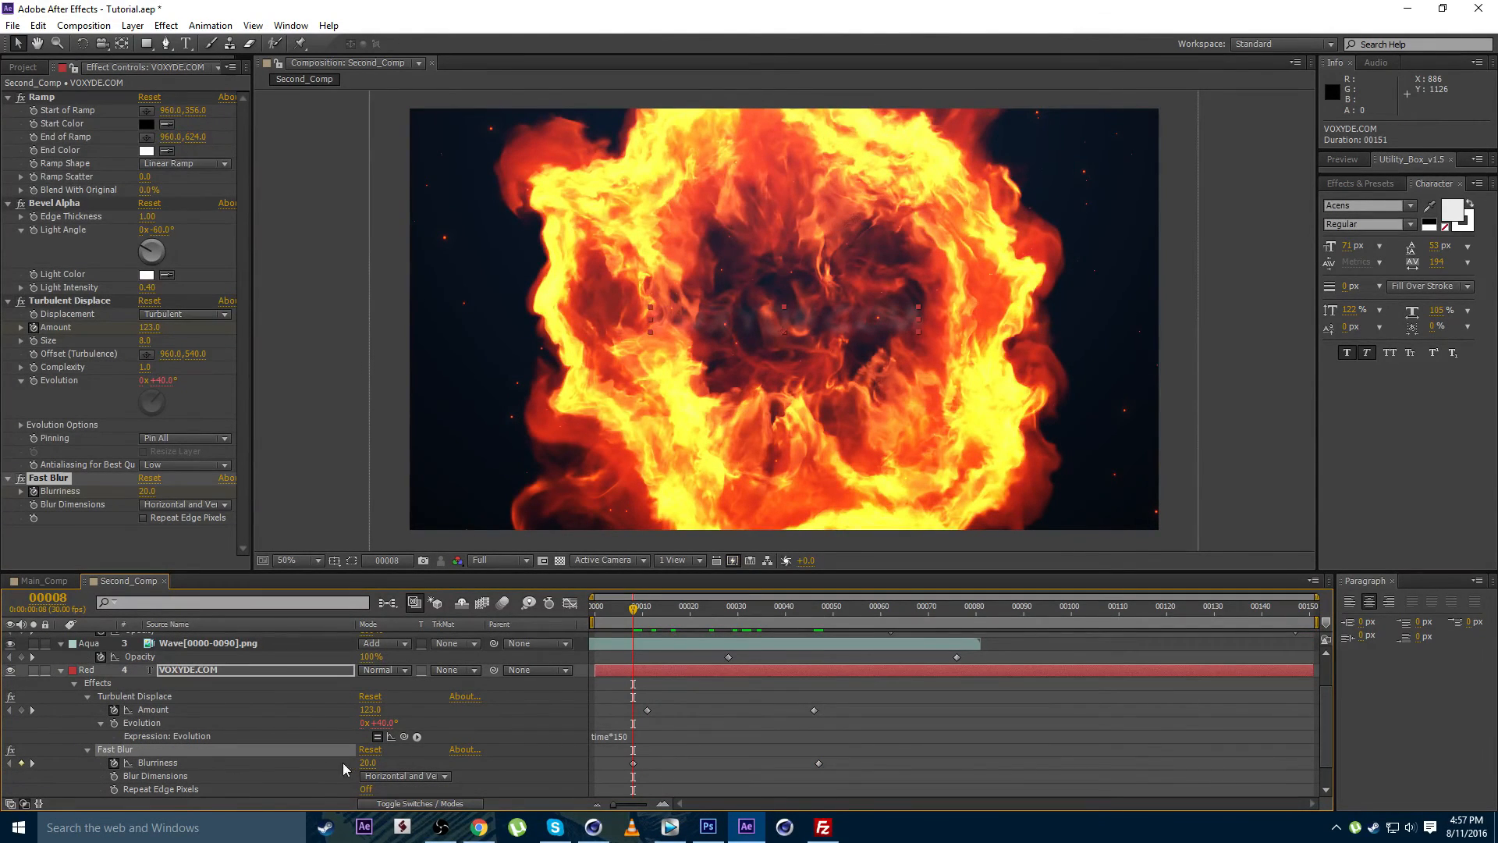
pyautogui.write('15')
pyautogui.press('BackSpace')
pyautogui.write('4')
pyautogui.press('Return')
pyautogui.click(724, 719)
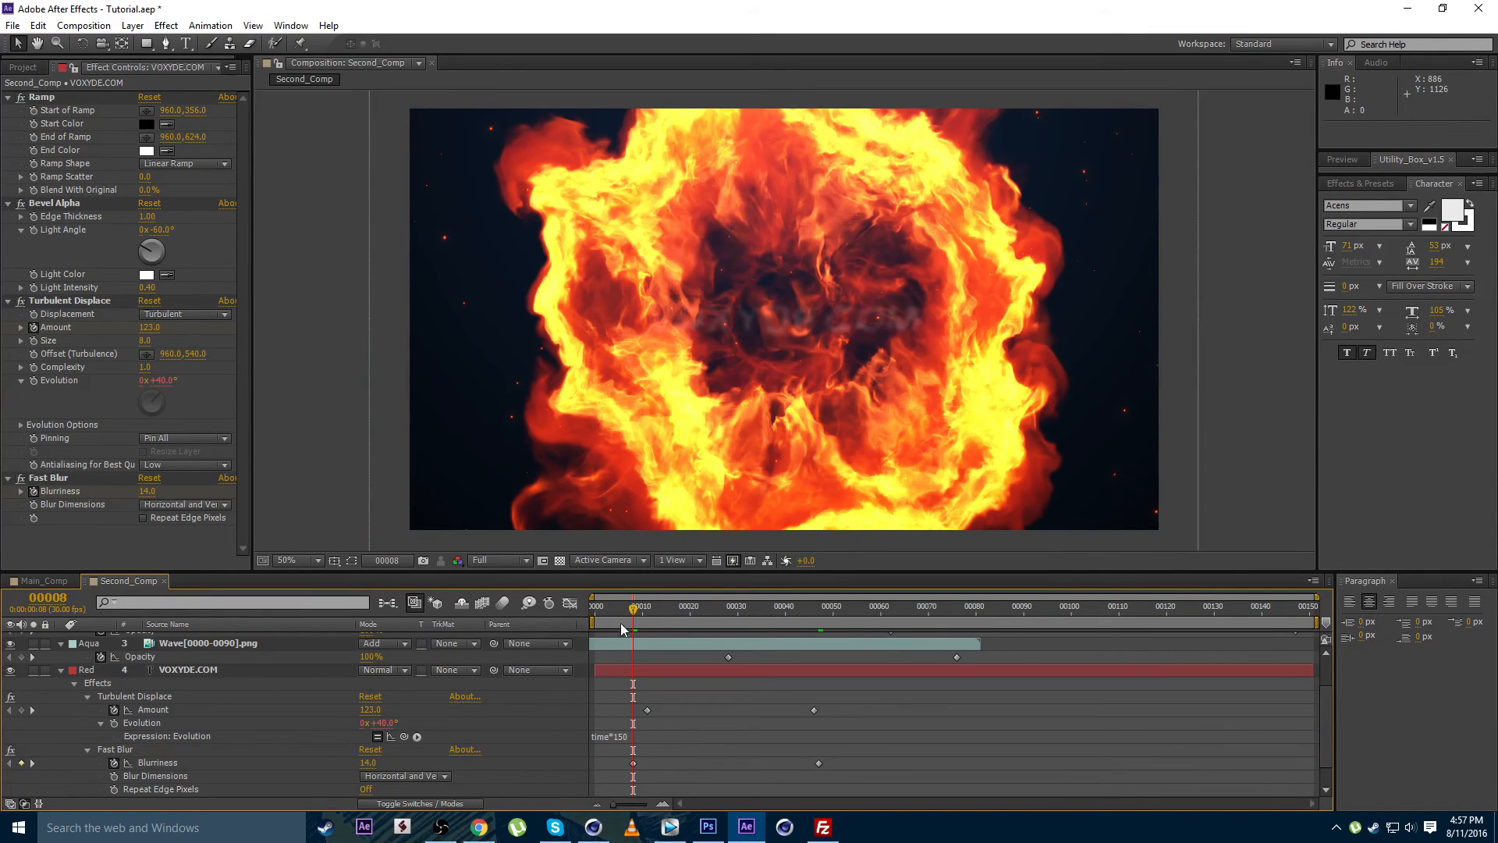
# Preview the blurred and distorted title reveal along the timeline and collapse the VOXYDE.COM layer's properties
pyautogui.moveTo(634, 612); pyautogui.dragTo(621, 672)
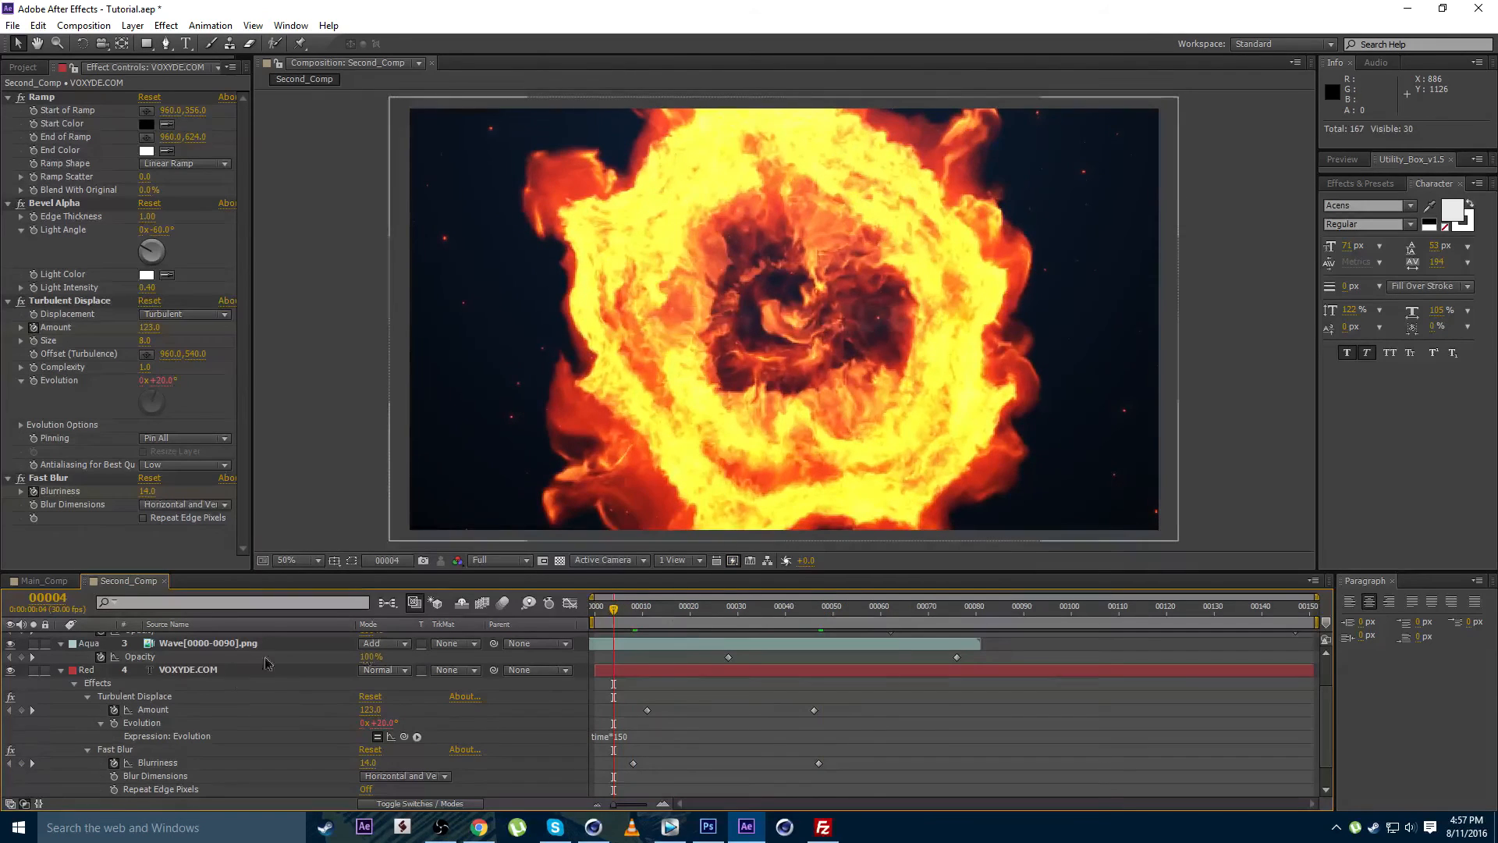
pyautogui.click(757, 608)
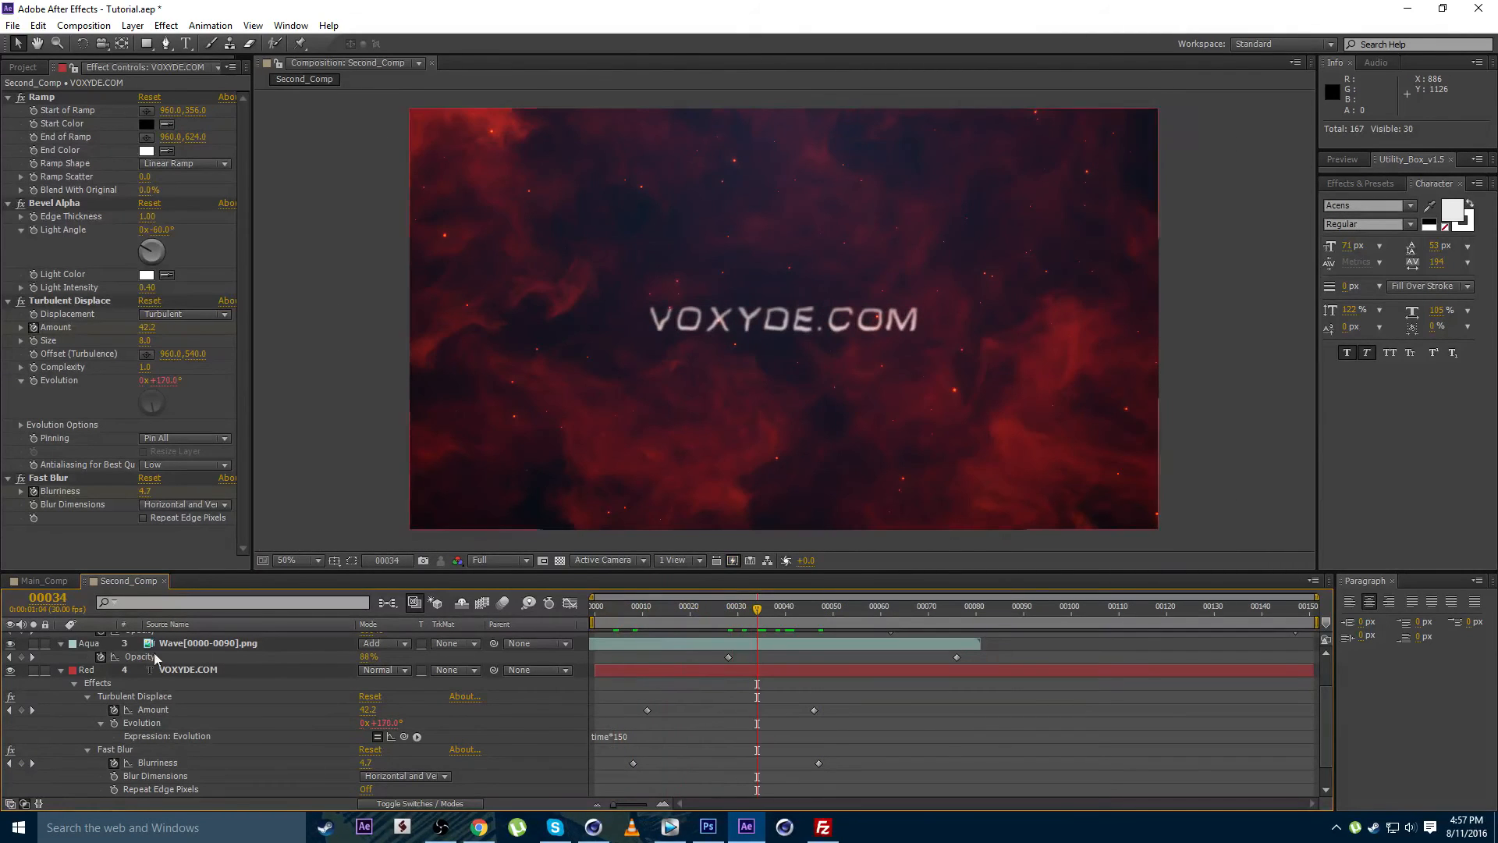
pyautogui.click(61, 670)
pyautogui.click(808, 610)
pyautogui.moveTo(809, 611); pyautogui.dragTo(670, 664)
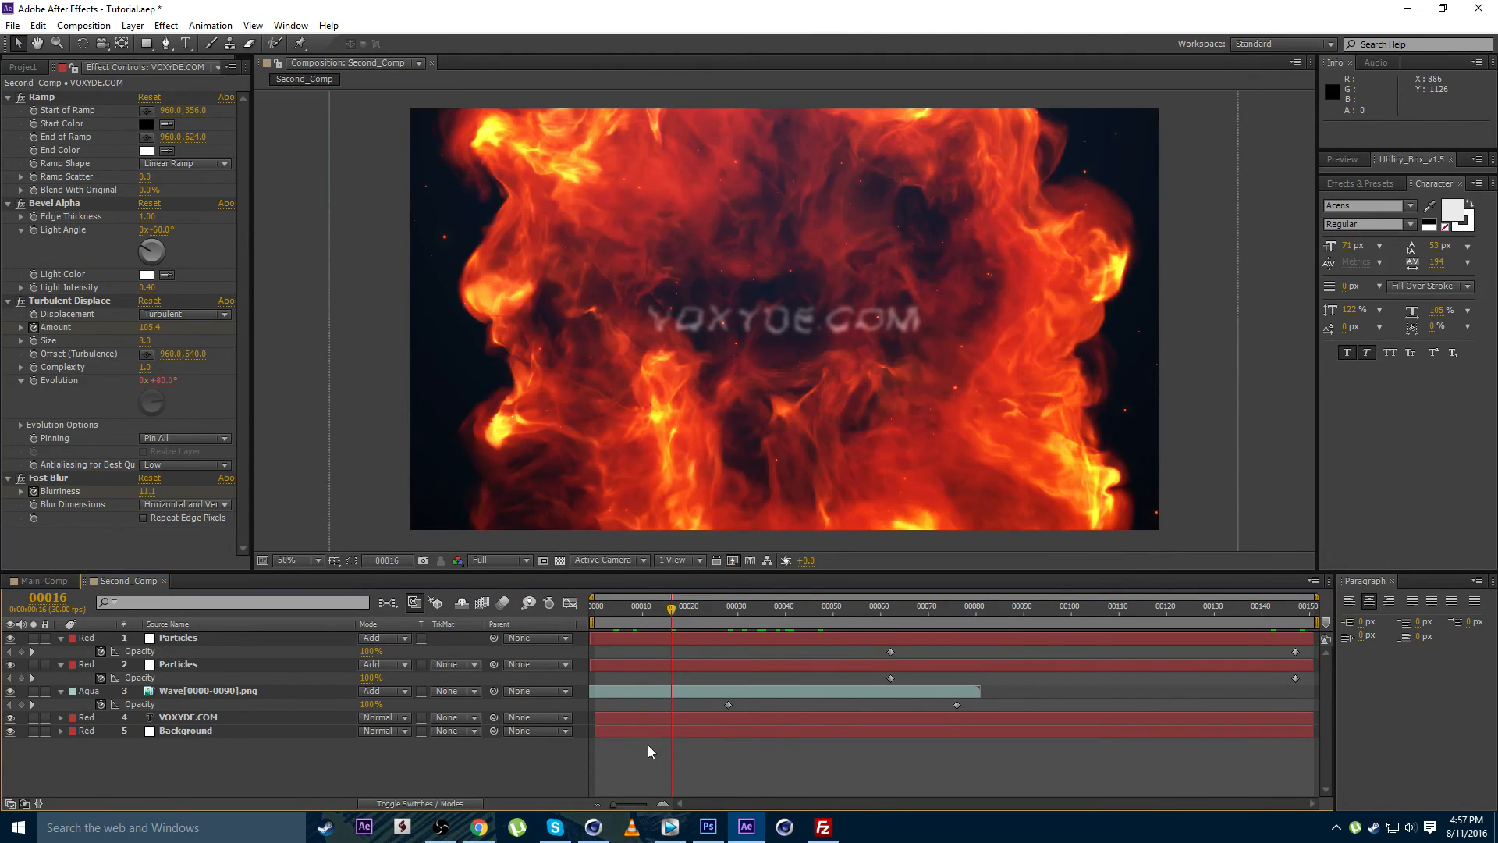
# Add an adjustment layer at the top of Second_Comp and apply a Glow effect to it
pyautogui.click(133, 25)
pyautogui.moveTo(172, 39)
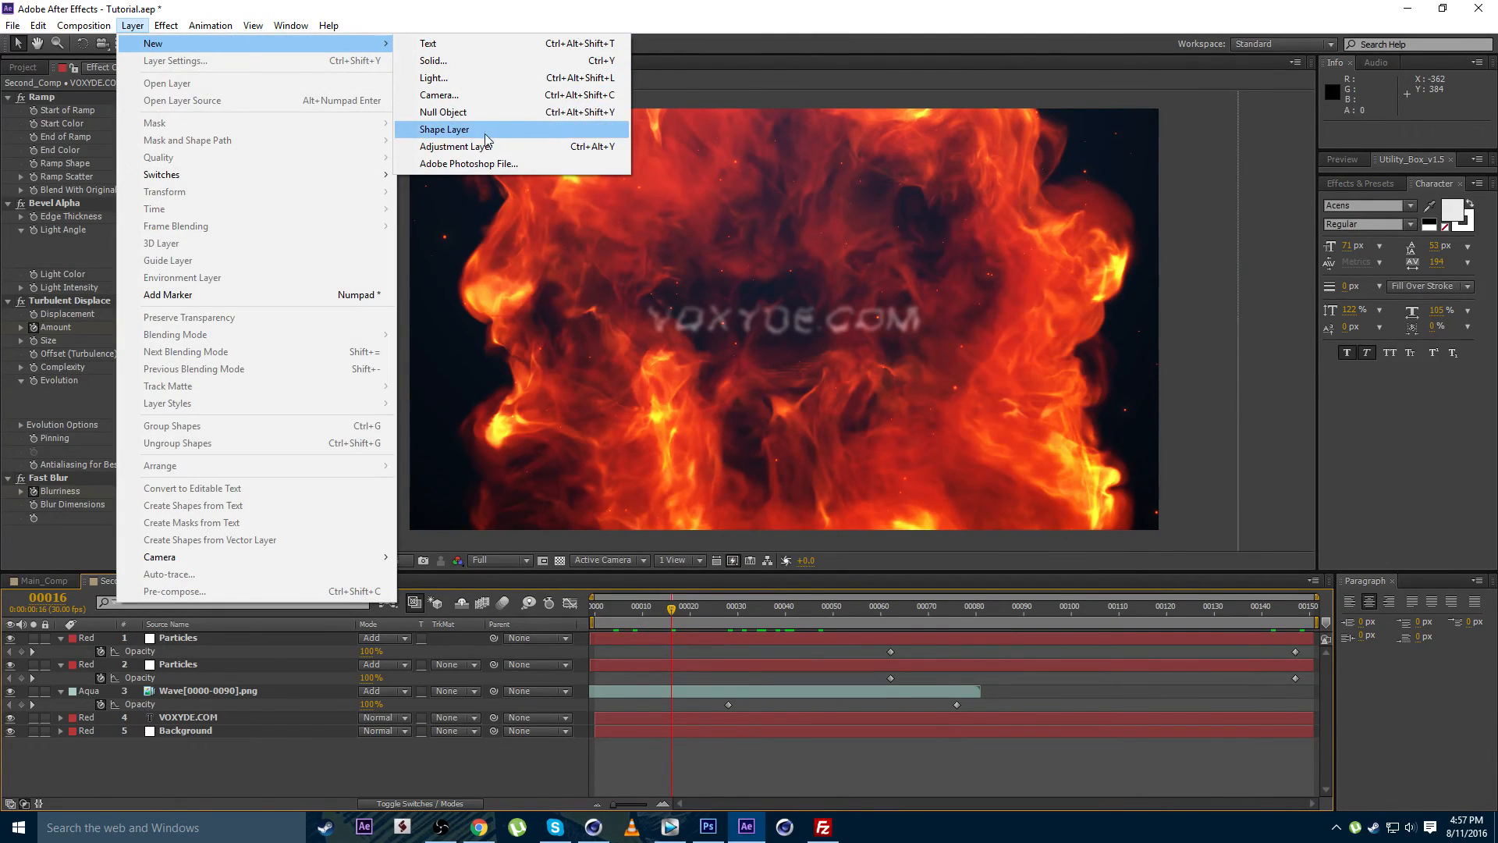
pyautogui.click(460, 146)
pyautogui.click(171, 28)
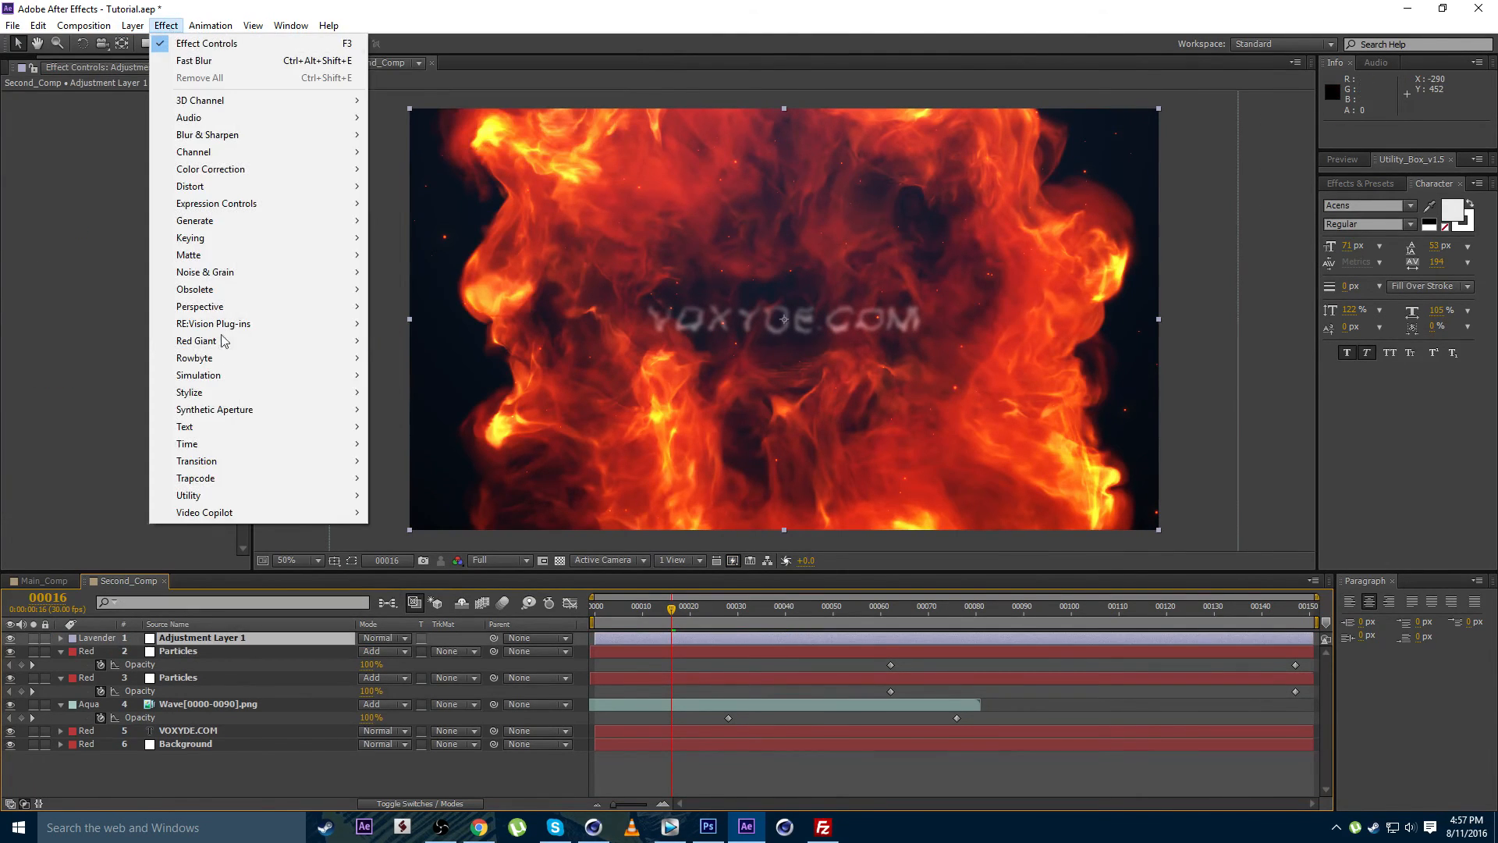
pyautogui.moveTo(228, 392)
pyautogui.click(402, 633)
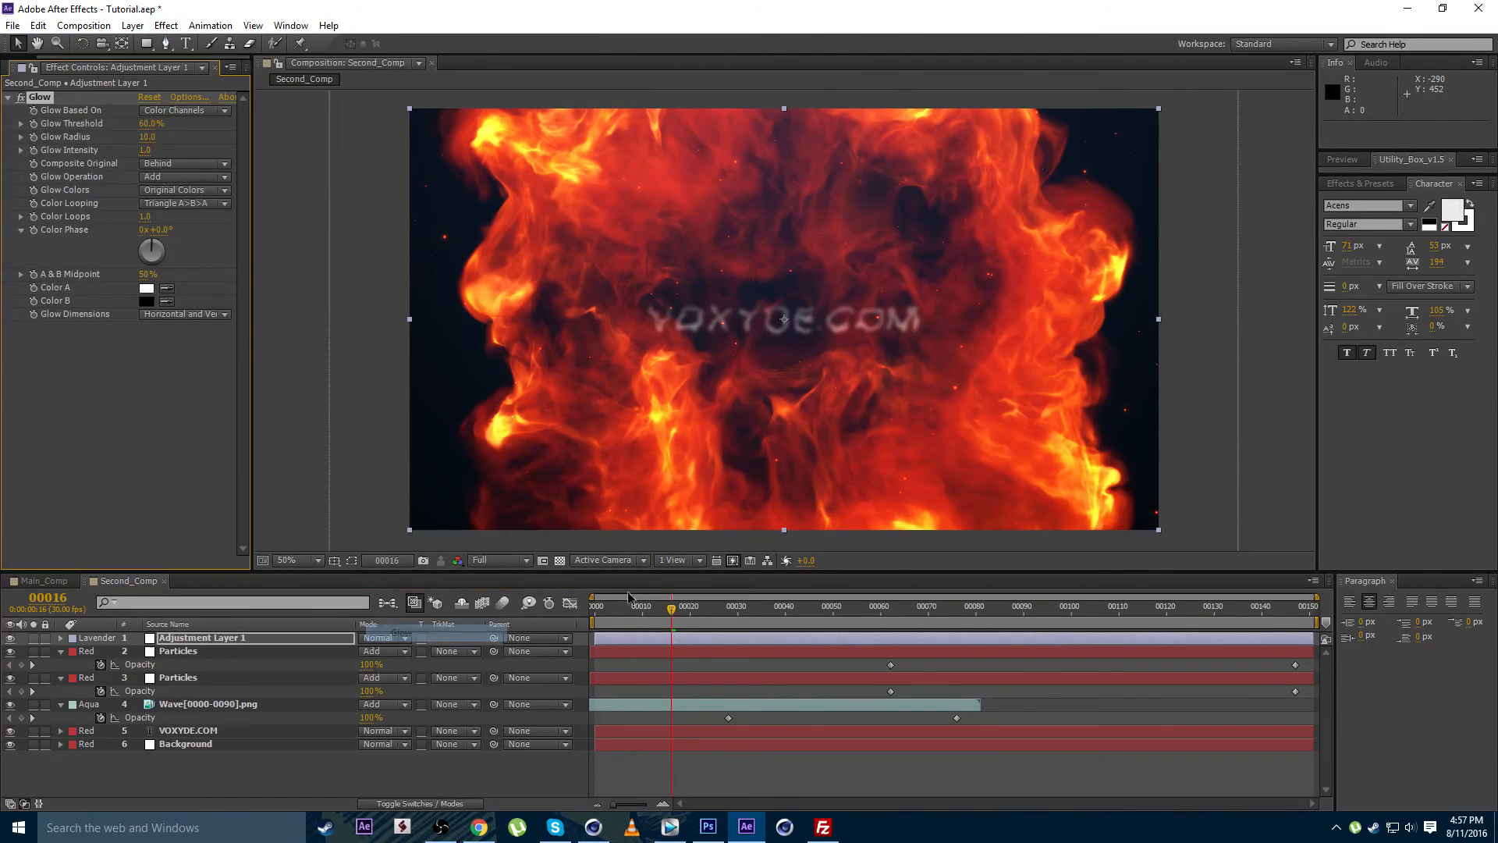
# Set the Glow to radius 264, threshold 92.2% and intensity 0.3, and check the look on frame 32
pyautogui.moveTo(142, 138); pyautogui.dragTo(286, 136)
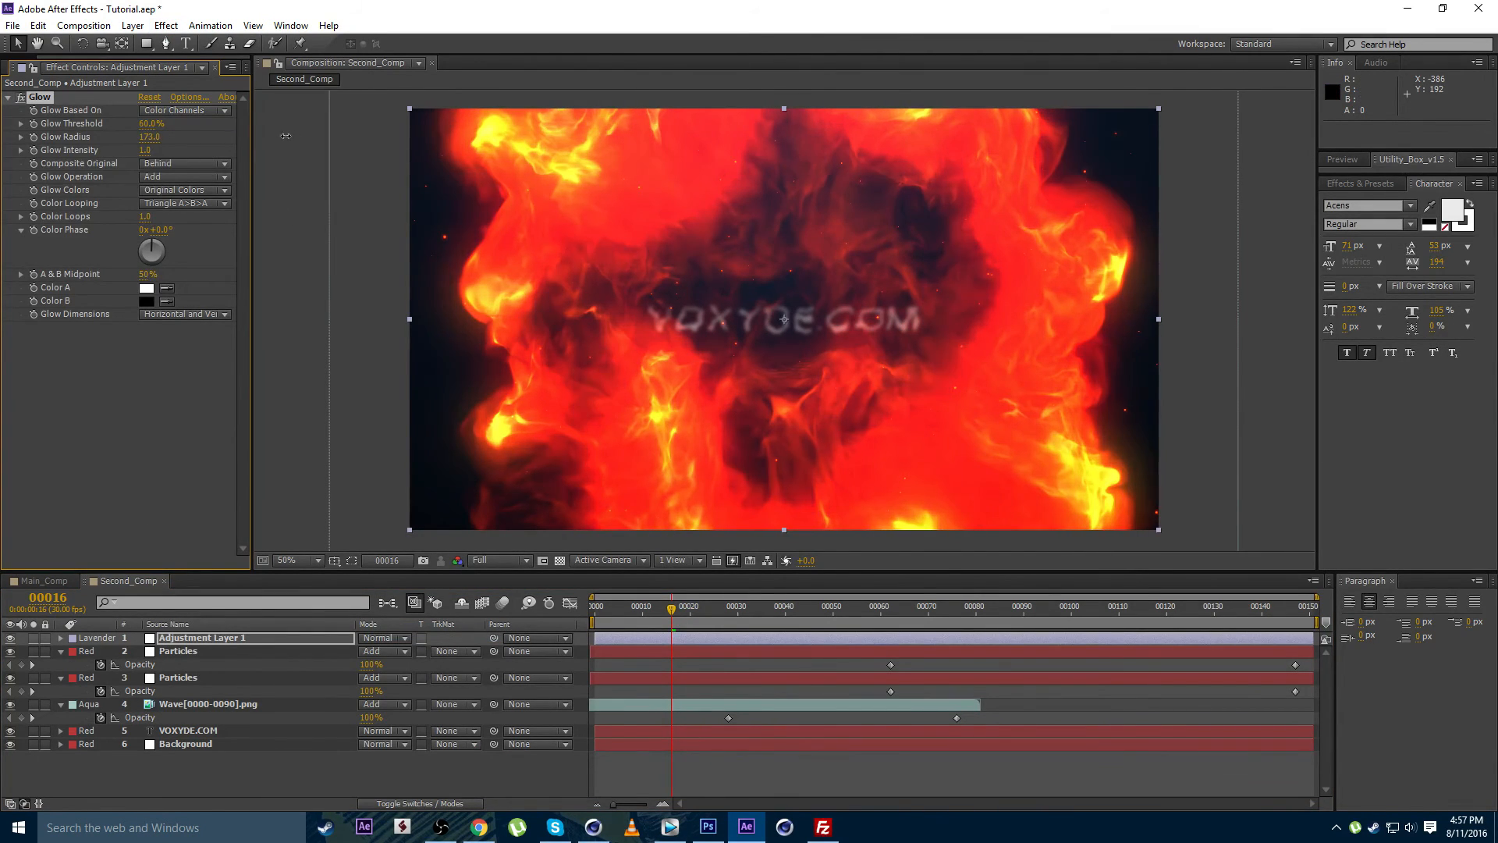
pyautogui.moveTo(160, 125); pyautogui.dragTo(222, 128)
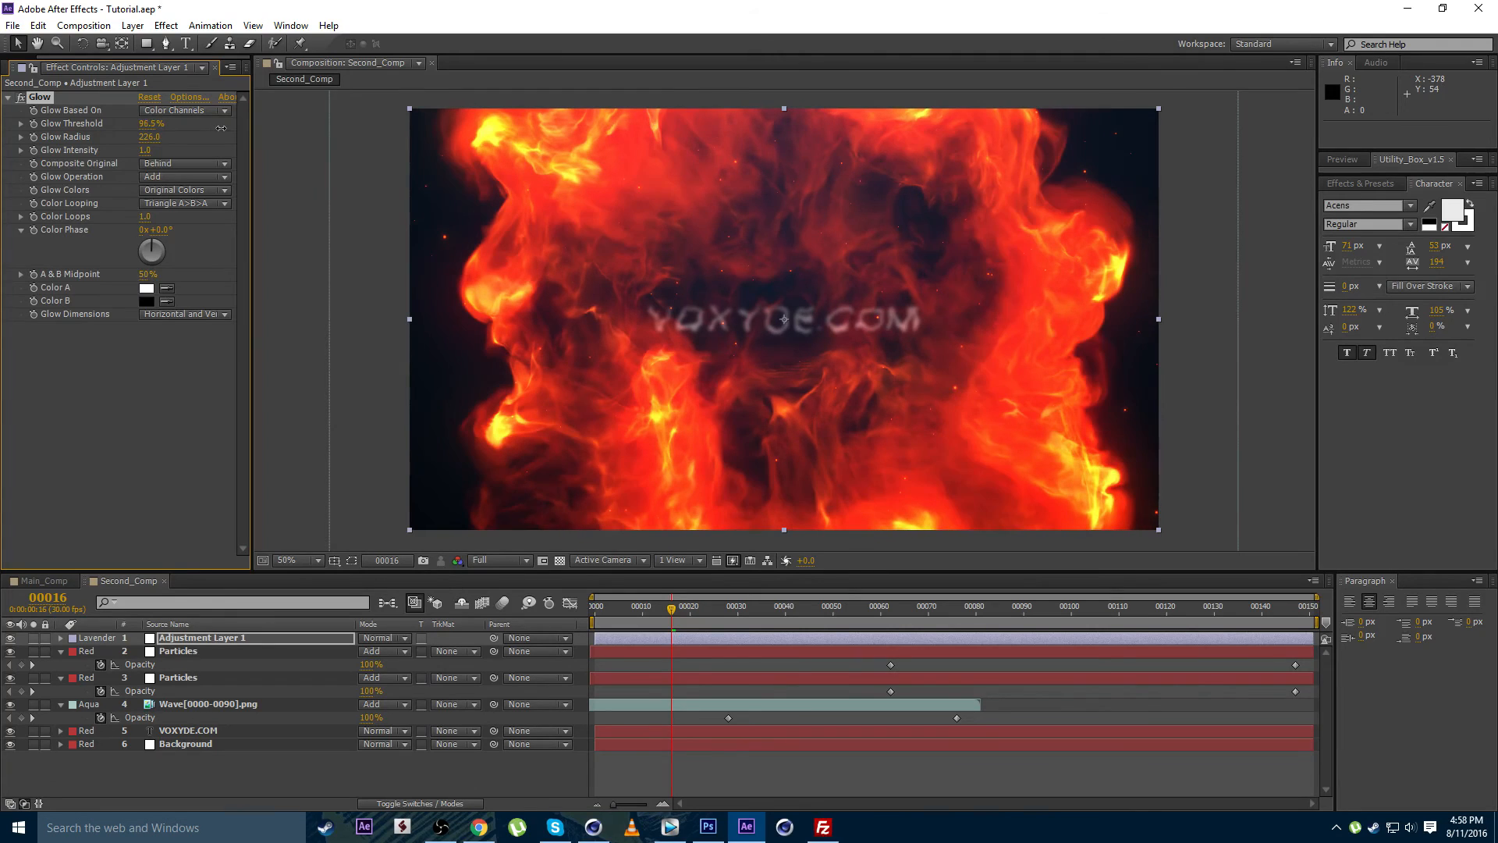
pyautogui.moveTo(106, 162); pyautogui.dragTo(73, 164)
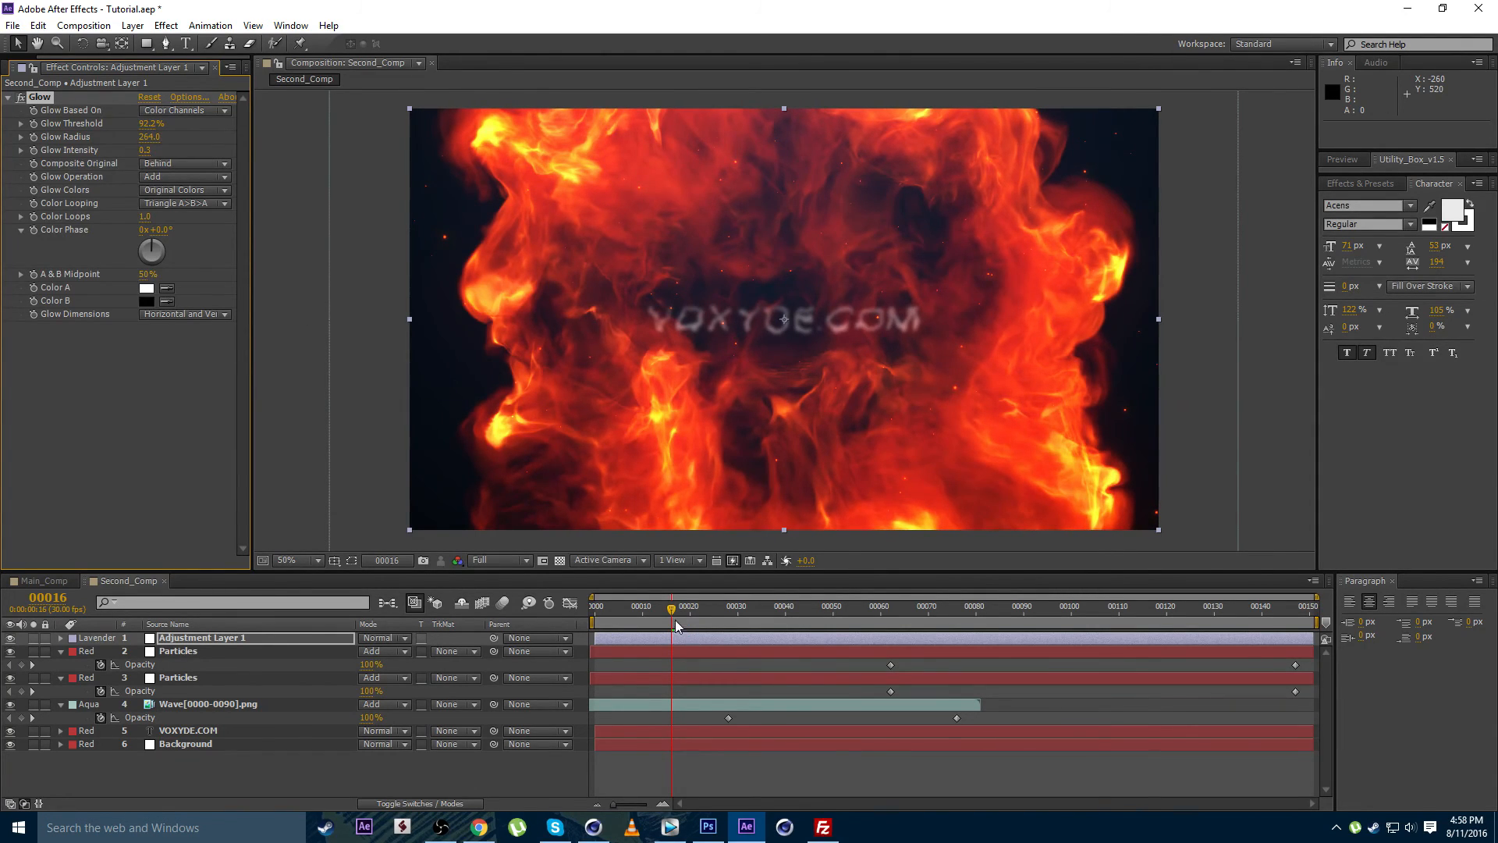
pyautogui.moveTo(676, 624); pyautogui.dragTo(747, 622)
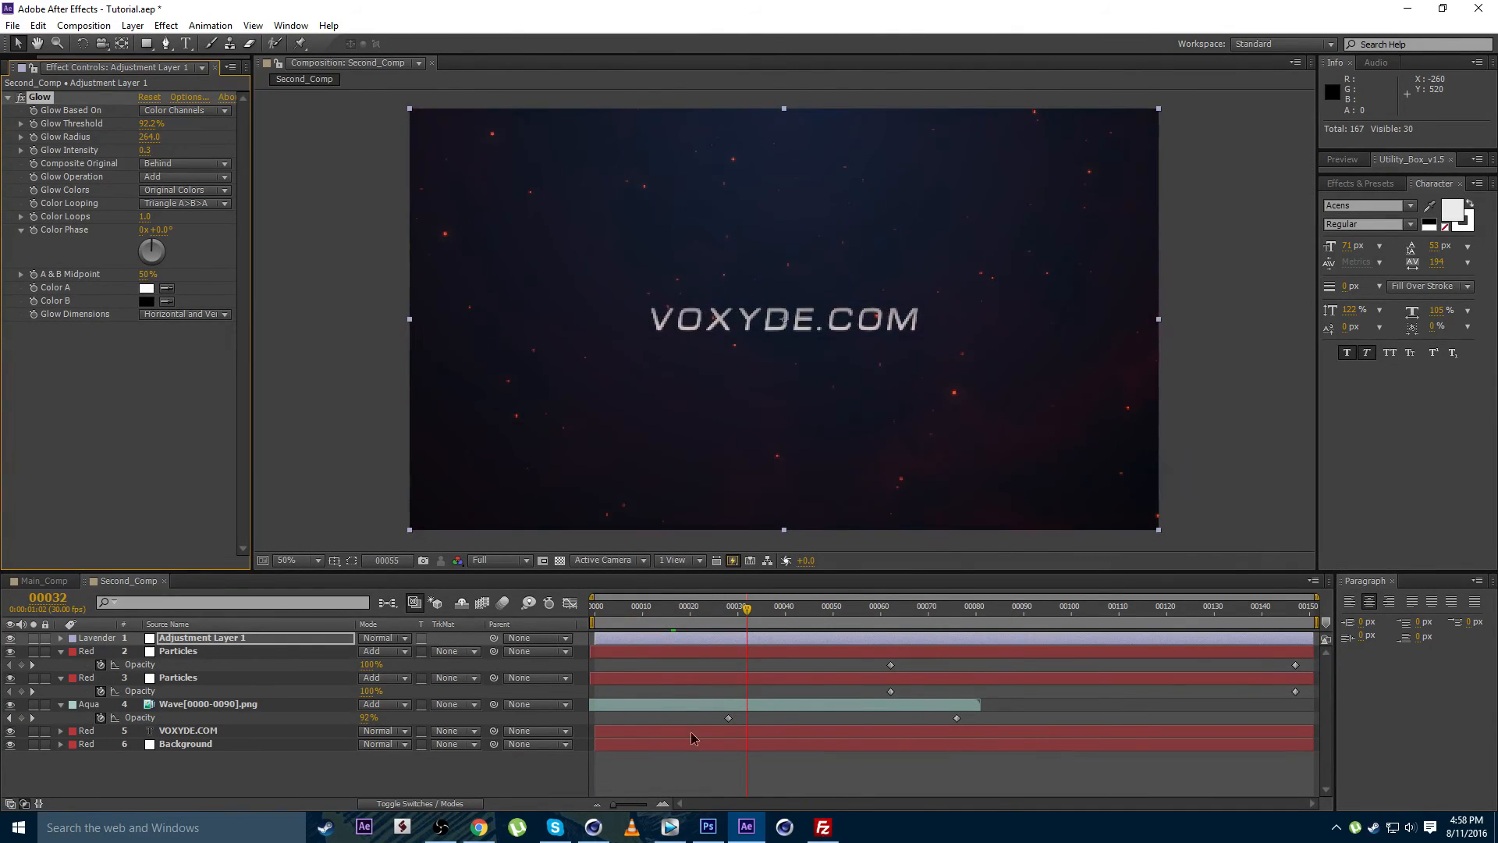
pyautogui.click(671, 762)
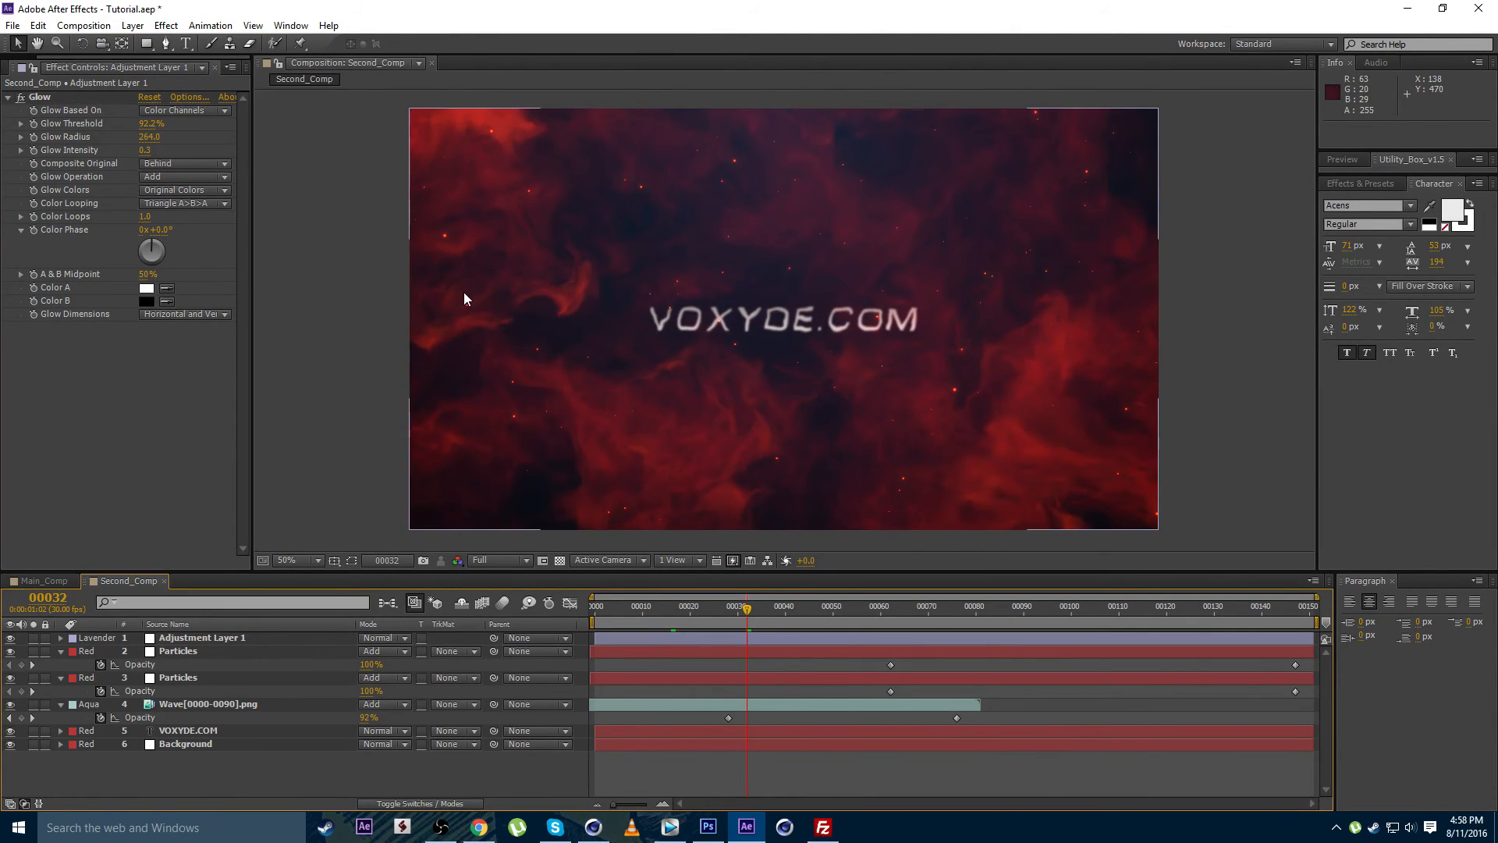
# Create a new 1920 x 1080, 30 fps composition named Final with a duration of 300 frames
pyautogui.click(82, 28)
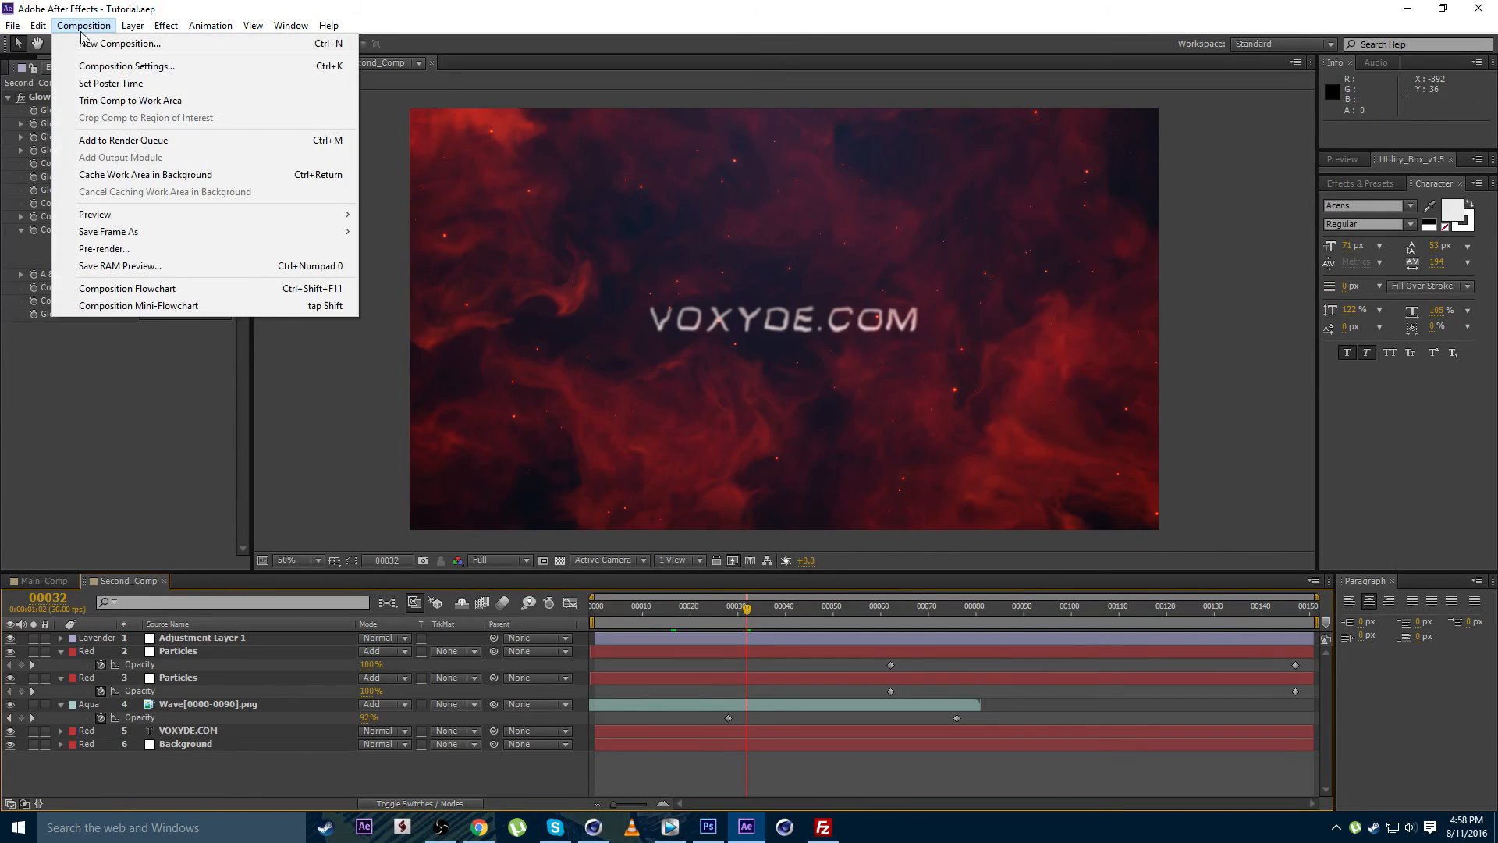
pyautogui.click(79, 40)
pyautogui.write('F')
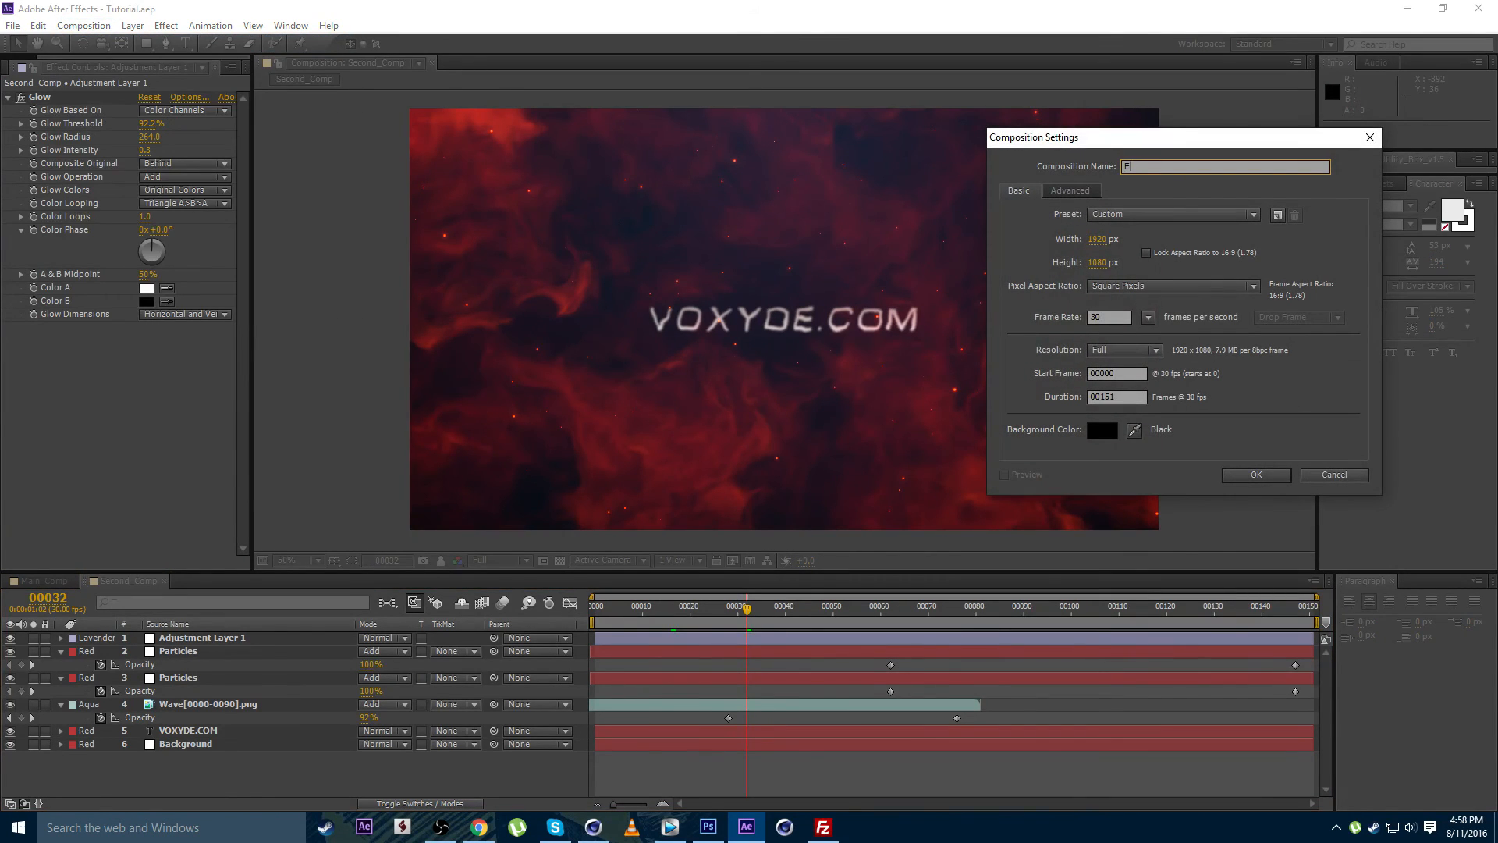
pyautogui.write('inal')
pyautogui.click(1107, 396)
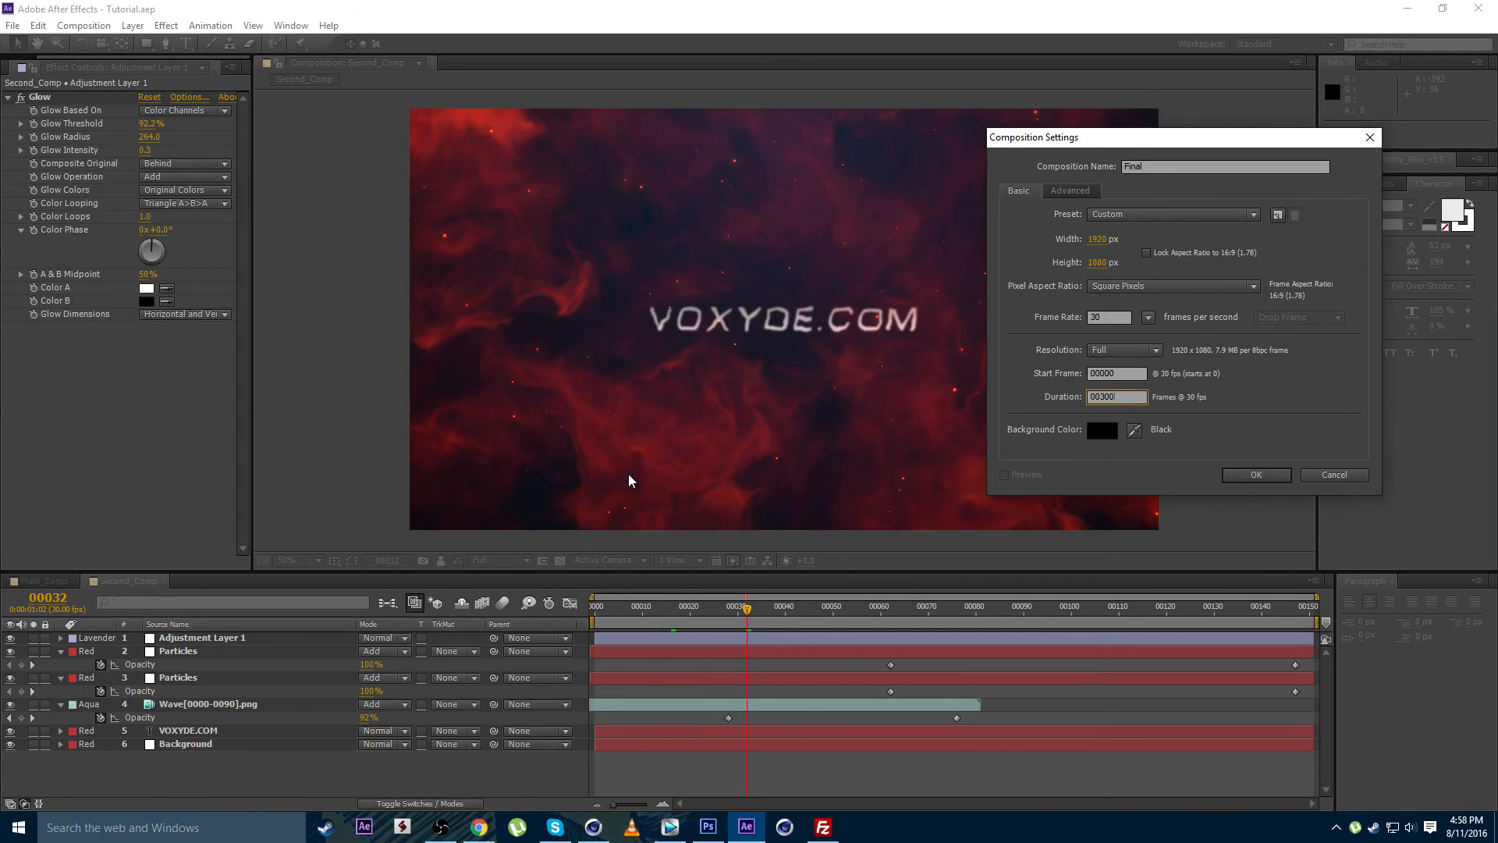
pyautogui.press('Return')
# Add Main_Comp and Second_Comp to the Final composition, with Second_Comp on top and starting where Main_Comp ends
pyautogui.click(22, 62)
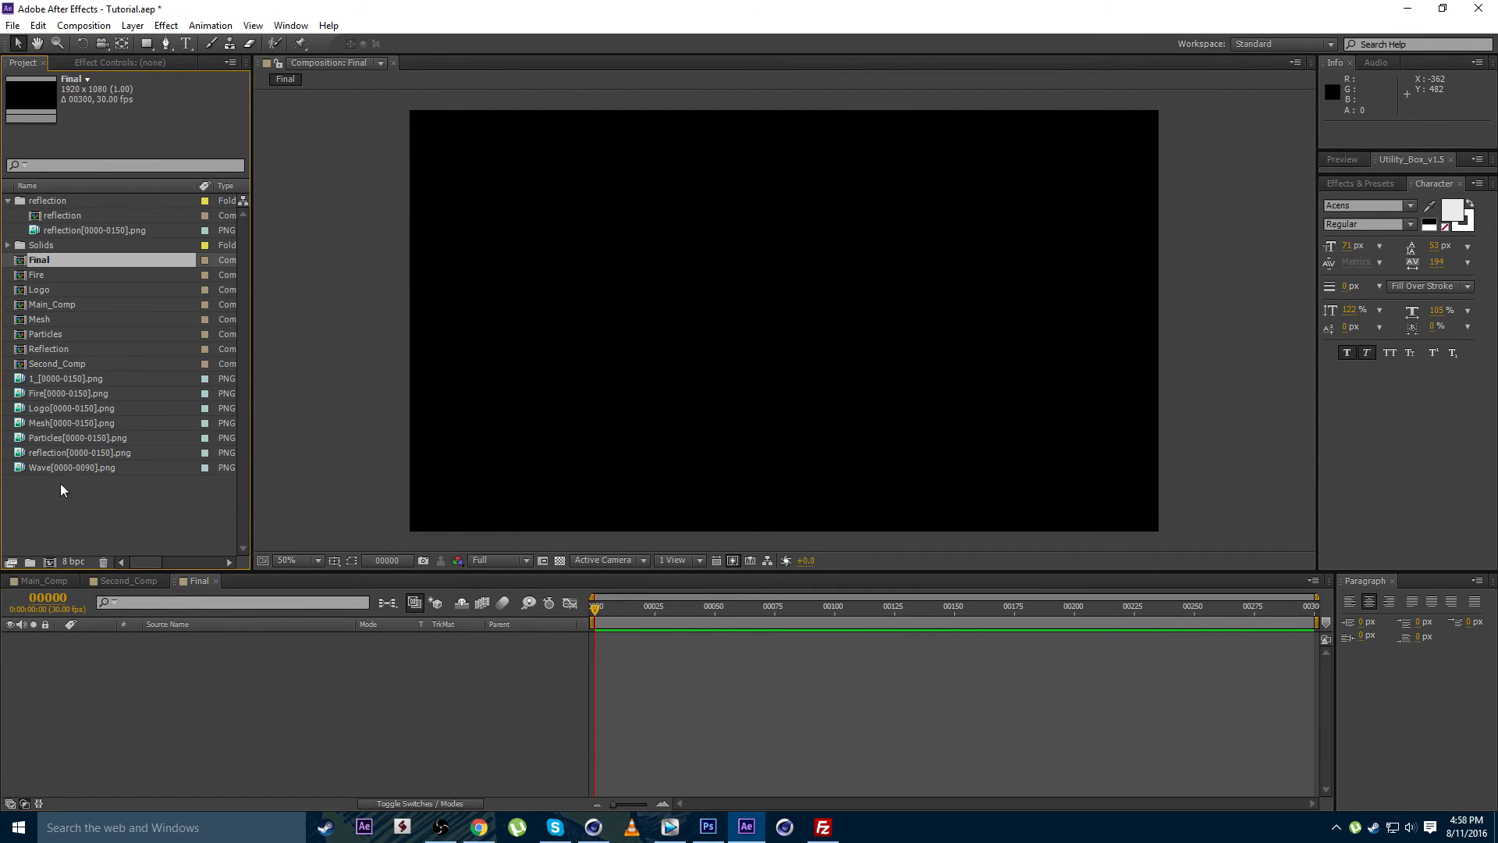
pyautogui.moveTo(52, 304); pyautogui.dragTo(114, 661)
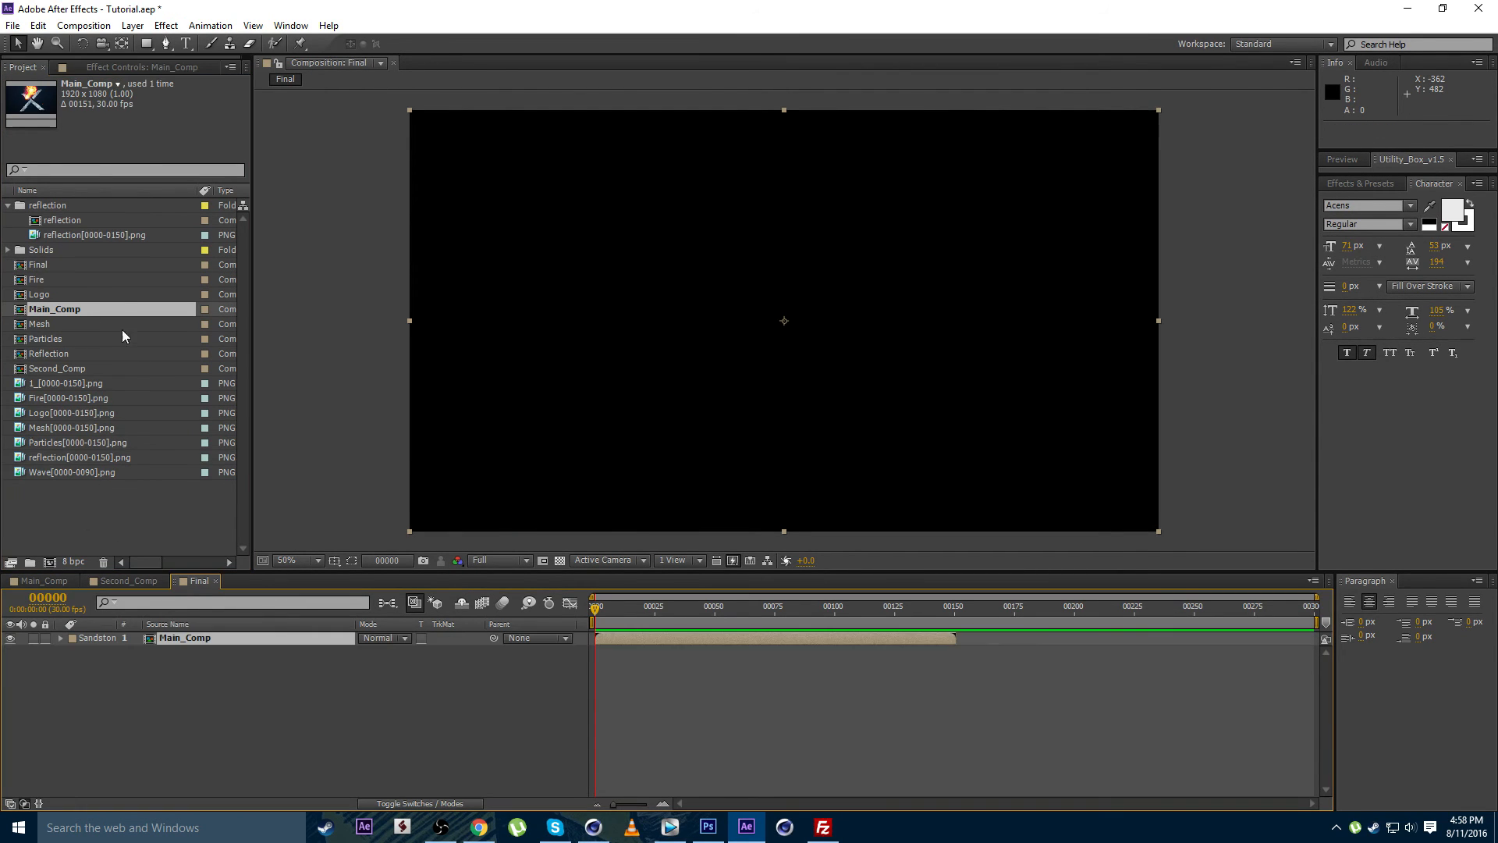
pyautogui.moveTo(57, 368); pyautogui.dragTo(851, 640)
pyautogui.moveTo(187, 651); pyautogui.dragTo(185, 639)
pyautogui.moveTo(902, 644); pyautogui.dragTo(981, 644)
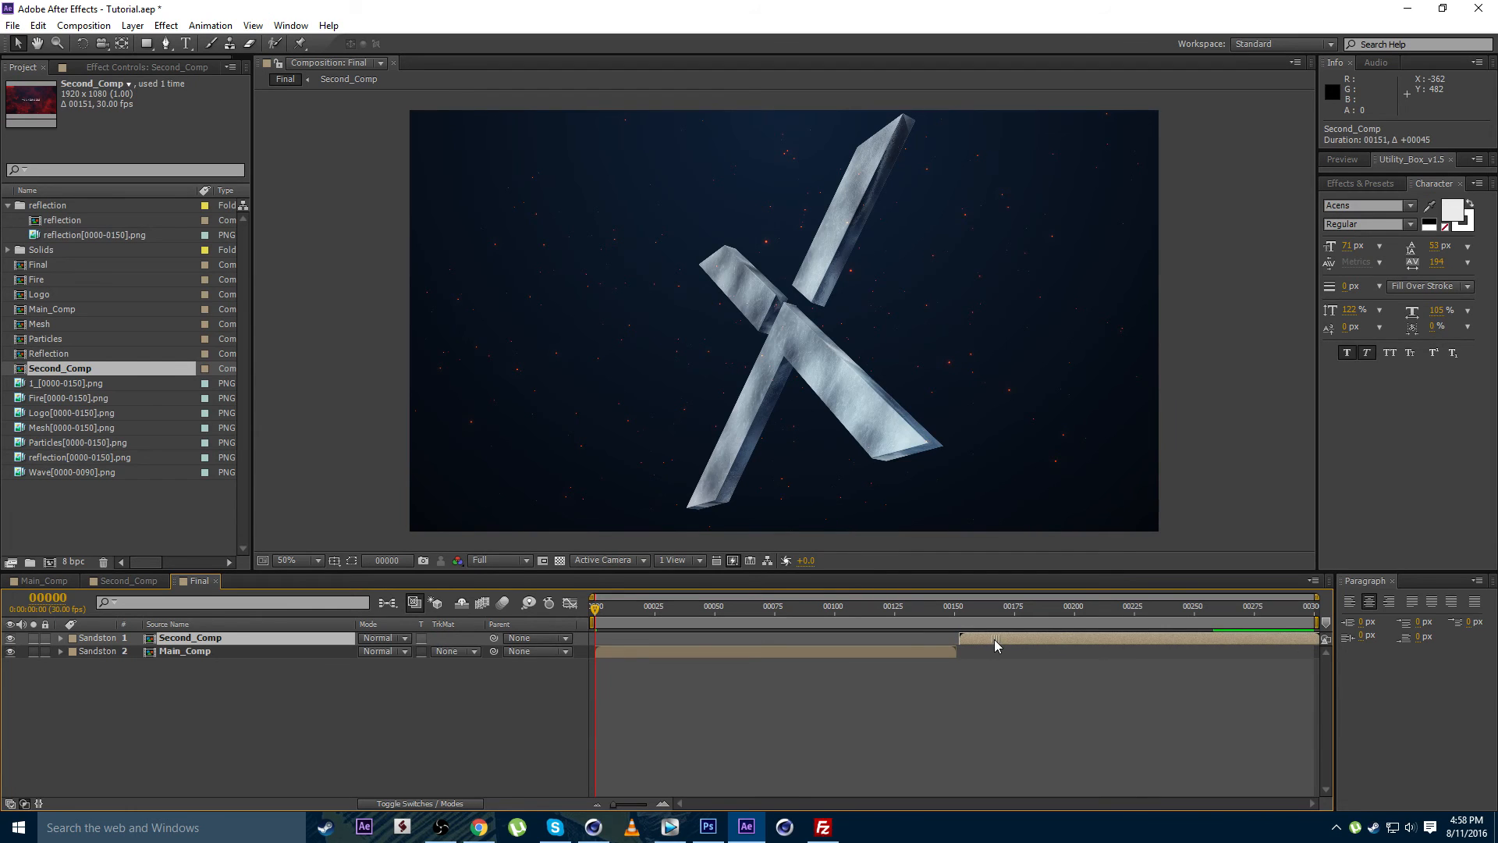
pyautogui.moveTo(992, 638); pyautogui.dragTo(993, 638)
# Limit the work area to frames 129–171 around the cut between the two comps and preview the transition
pyautogui.click(950, 613)
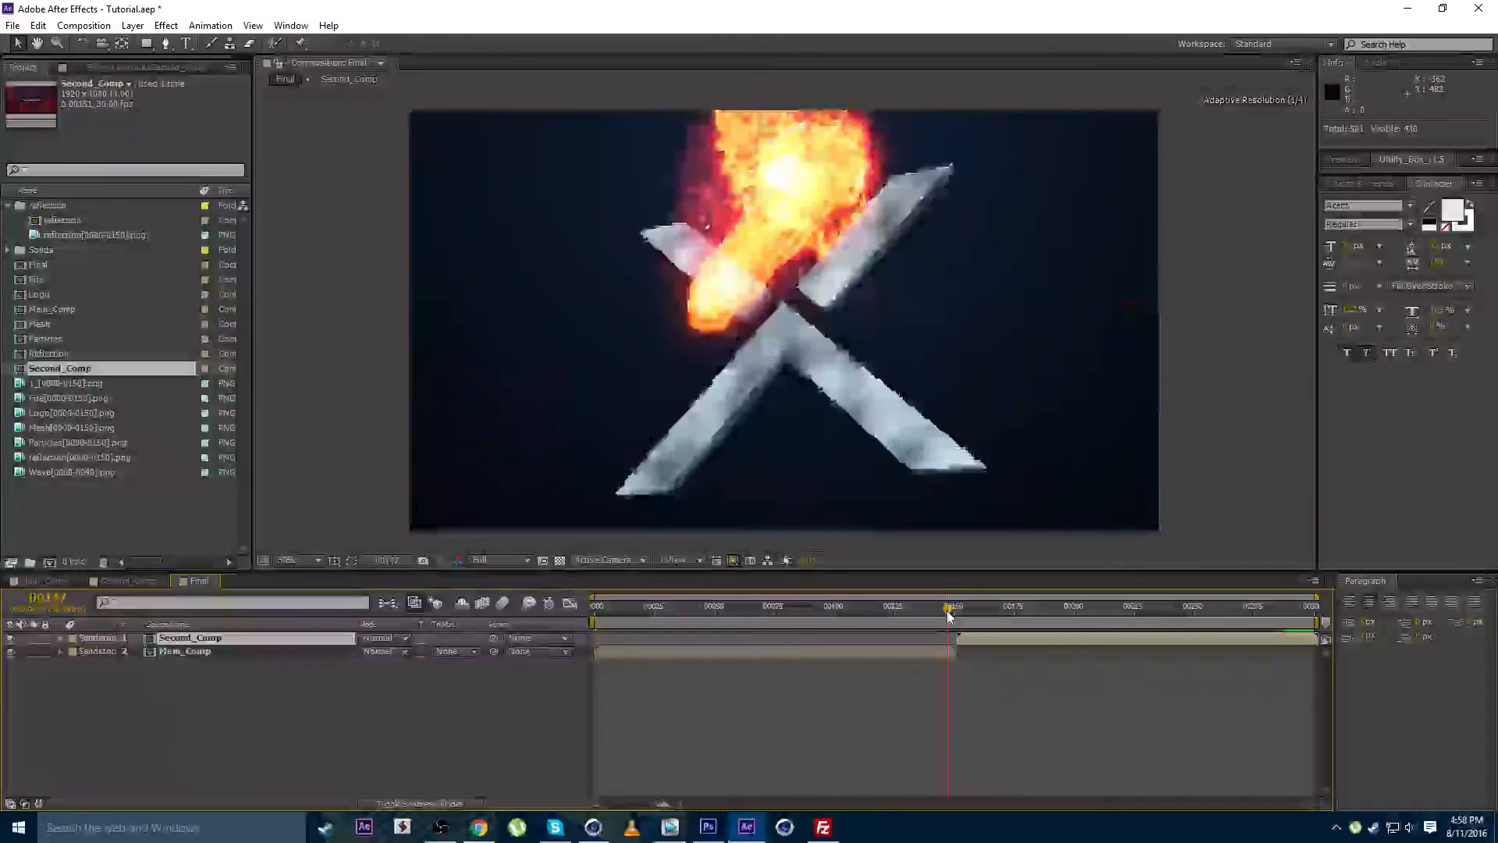
pyautogui.moveTo(953, 616)
pyautogui.mouseDown()
pyautogui.moveTo(967, 616)
pyautogui.moveTo(925, 620)
pyautogui.mouseUp()
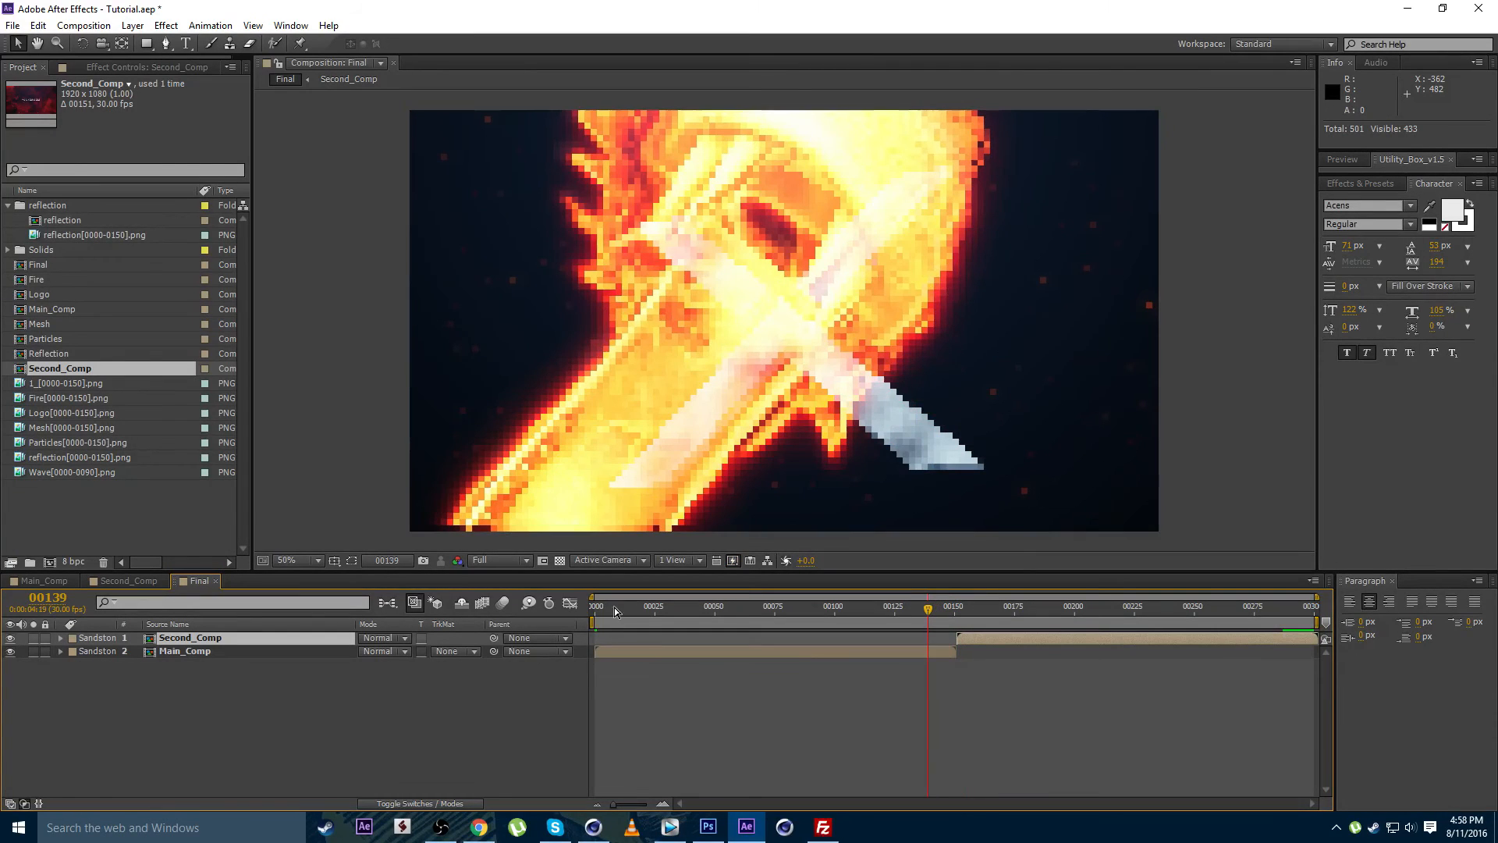
pyautogui.moveTo(594, 622); pyautogui.dragTo(913, 623)
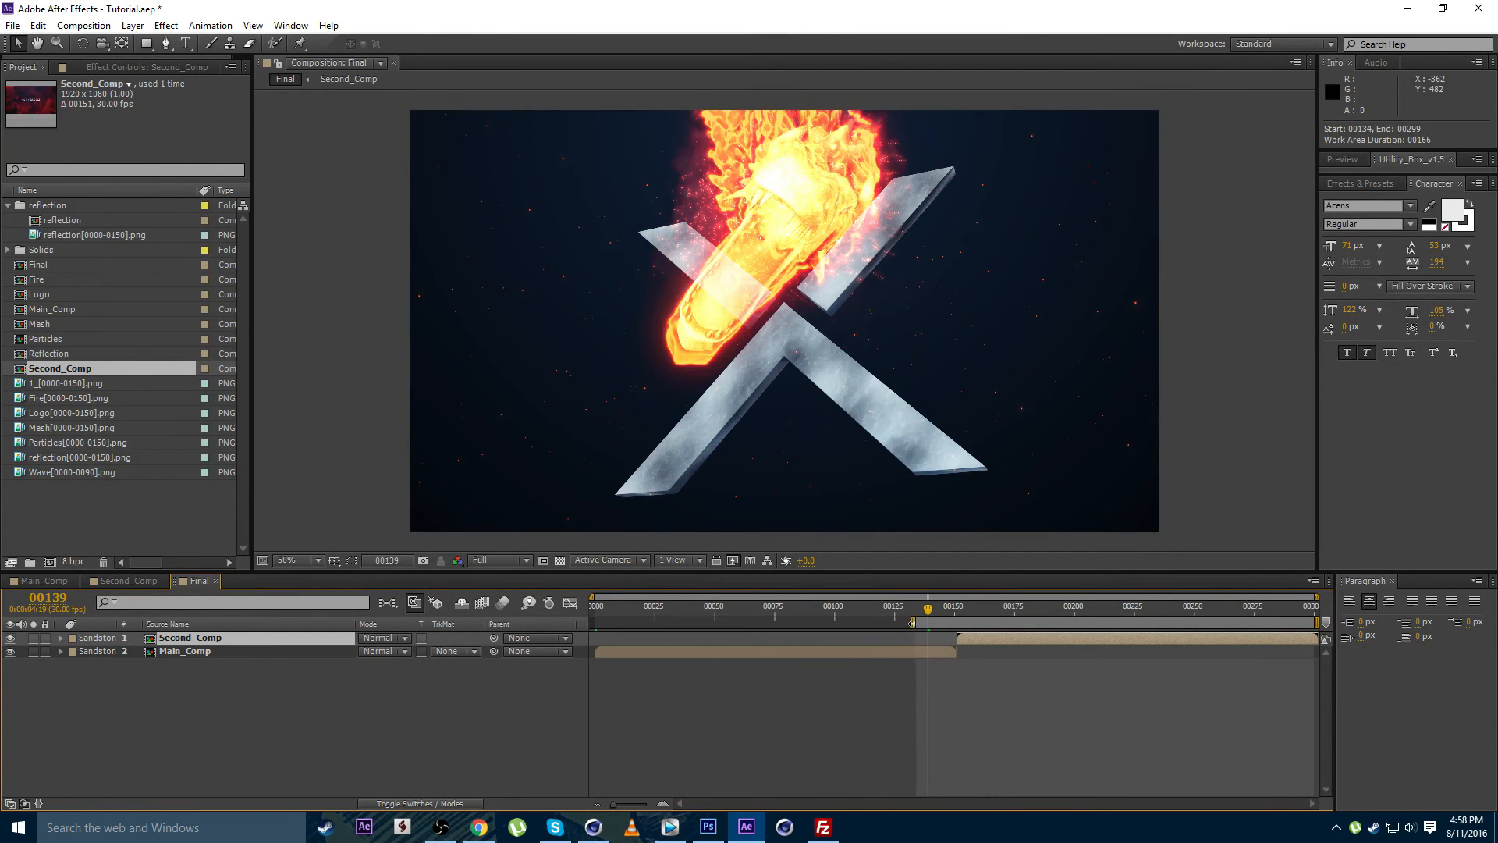
pyautogui.moveTo(1319, 622); pyautogui.dragTo(902, 624)
pyautogui.moveTo(1007, 623); pyautogui.dragTo(1010, 623)
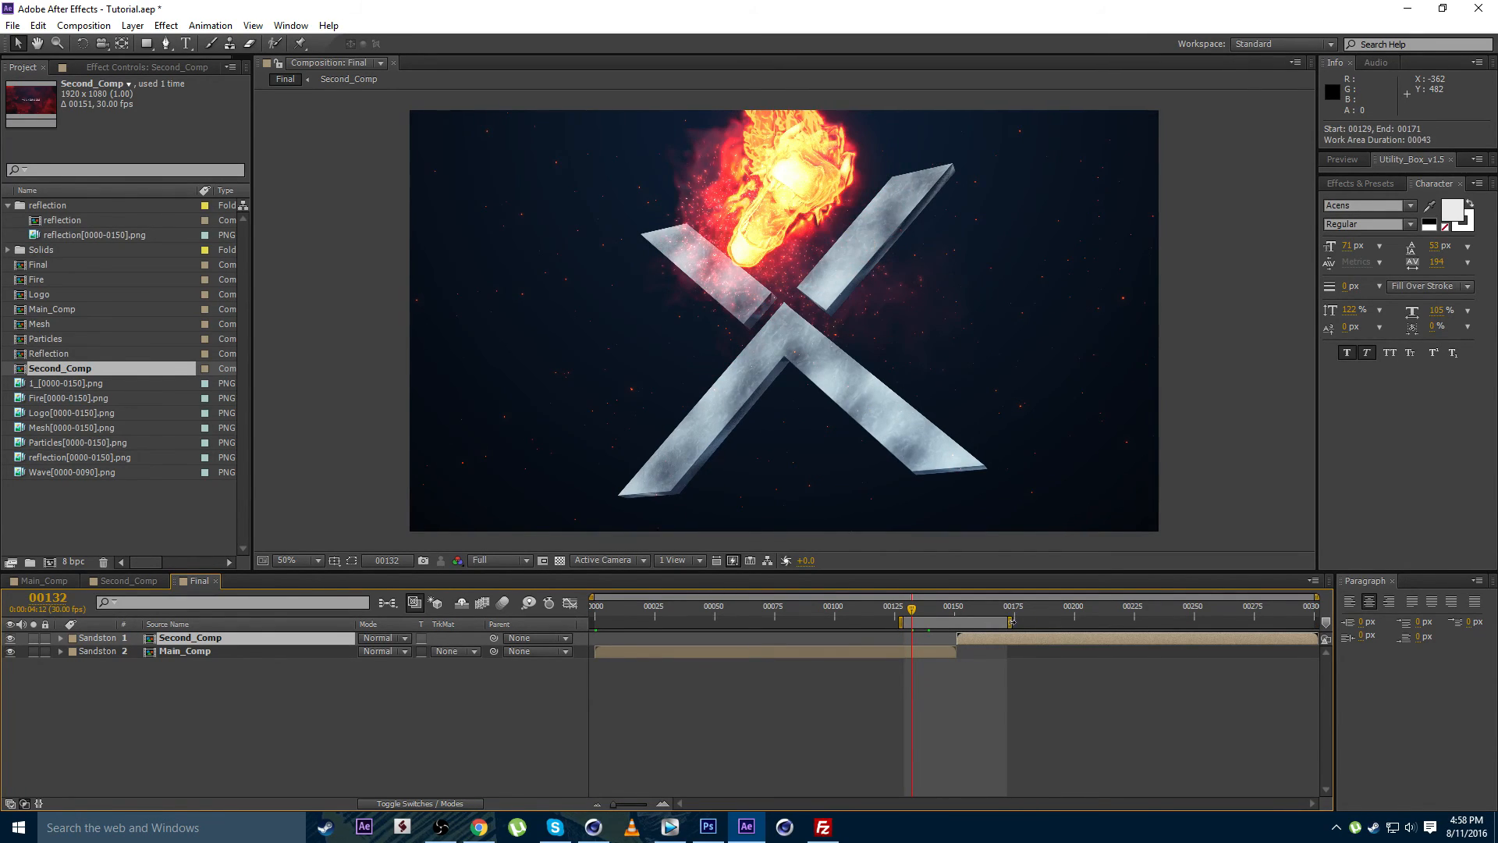
pyautogui.click(968, 717)
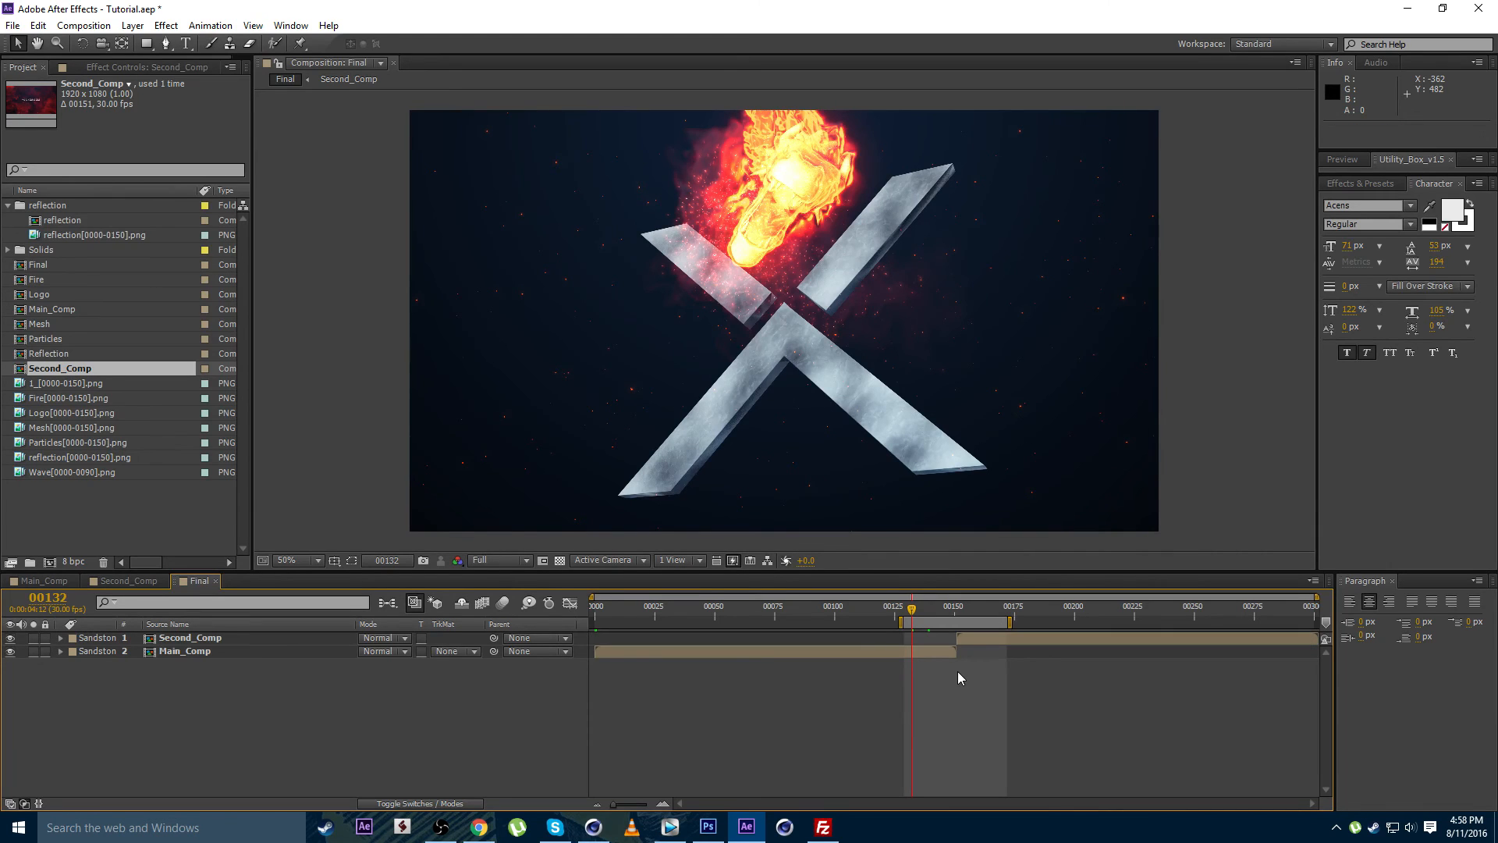
pyautogui.press('KP_0')
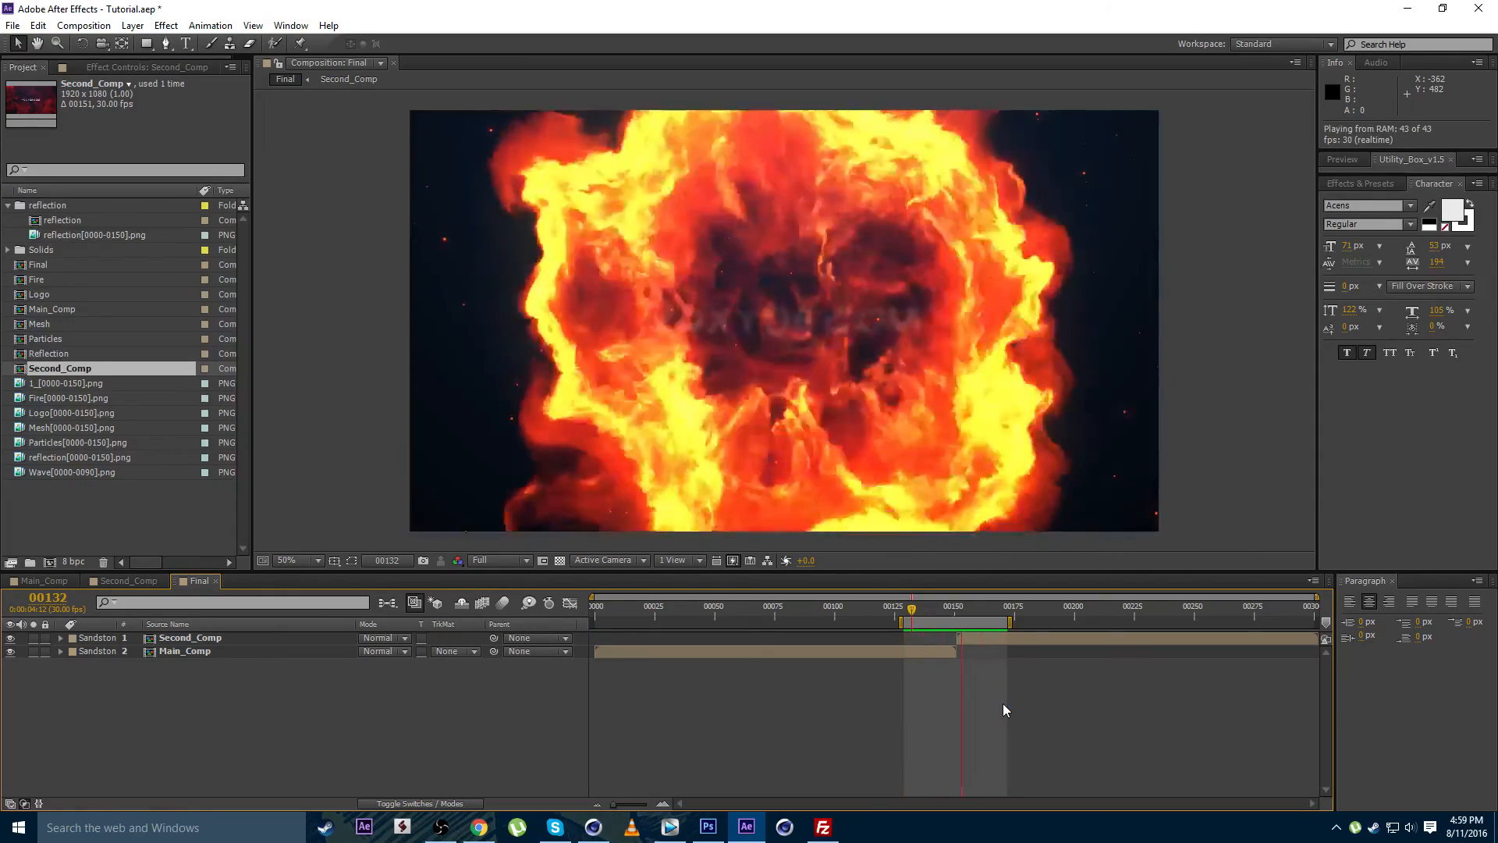
# Extend the end of the work area further past the cut and add an adjustment layer above both comps
pyautogui.moveTo(1010, 622); pyautogui.dragTo(1043, 622)
pyautogui.click(938, 608)
pyautogui.moveTo(939, 611)
pyautogui.mouseDown()
pyautogui.moveTo(982, 626)
pyautogui.moveTo(951, 614)
pyautogui.mouseUp()
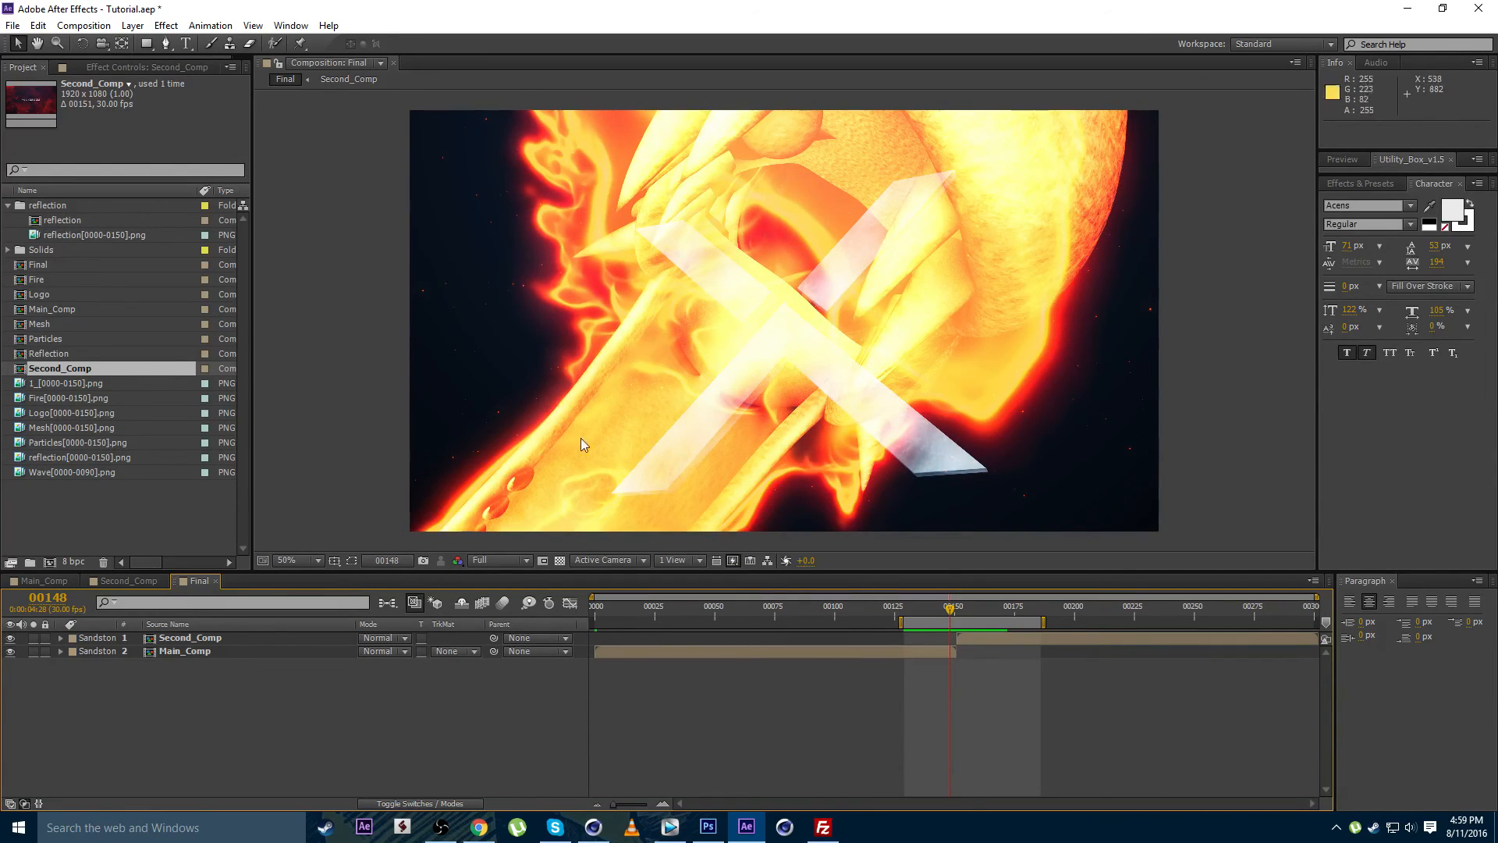
pyautogui.click(133, 26)
pyautogui.moveTo(155, 41)
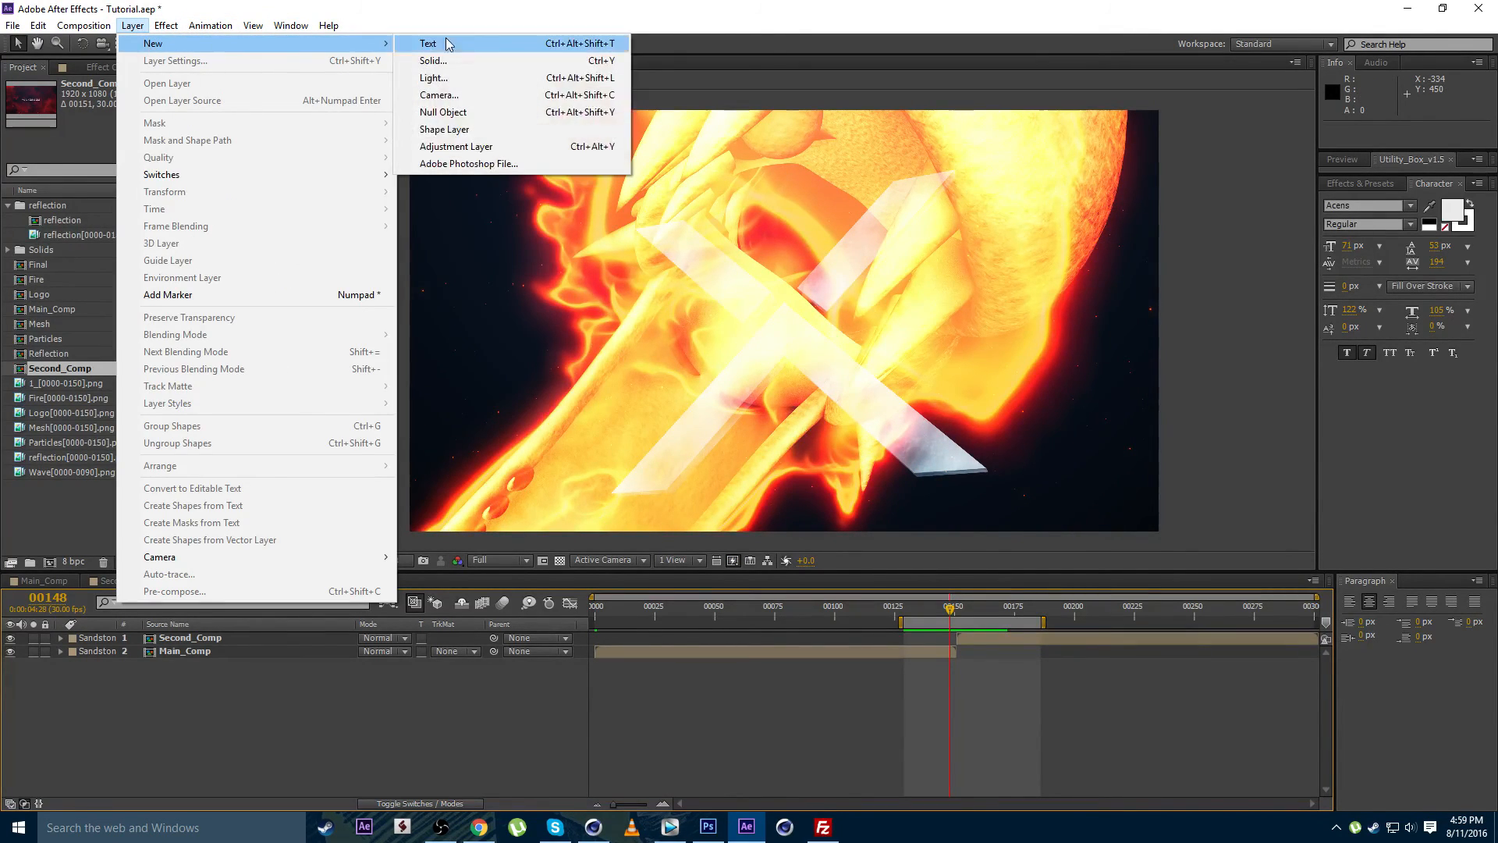
pyautogui.click(457, 147)
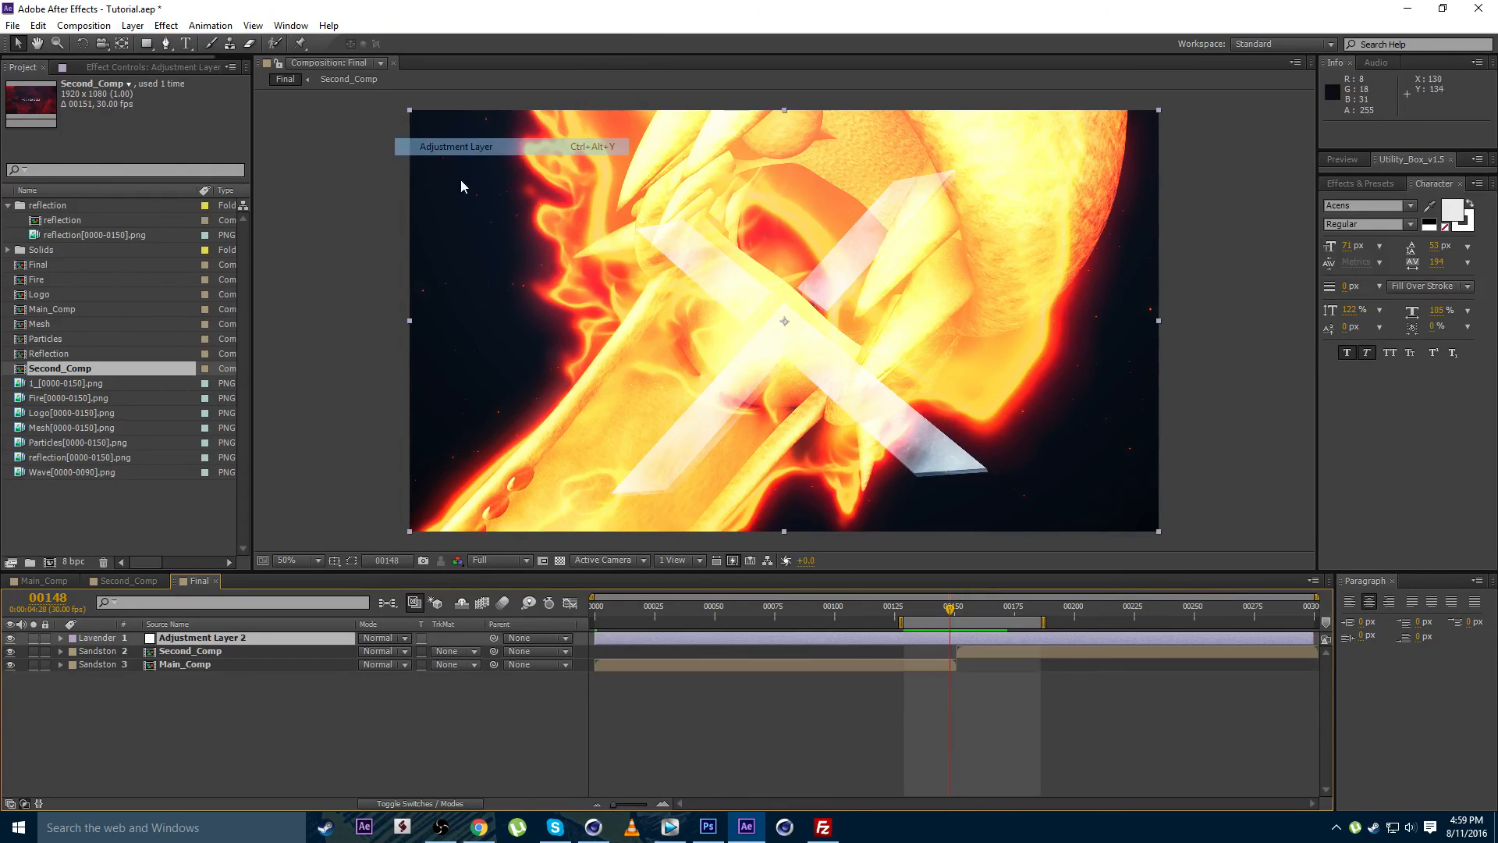
# Apply Curves to the adjustment layer and keyframe a strongly raised, brightening RGB curve on frame 151
pyautogui.click(663, 804)
pyautogui.moveTo(959, 611); pyautogui.dragTo(964, 611)
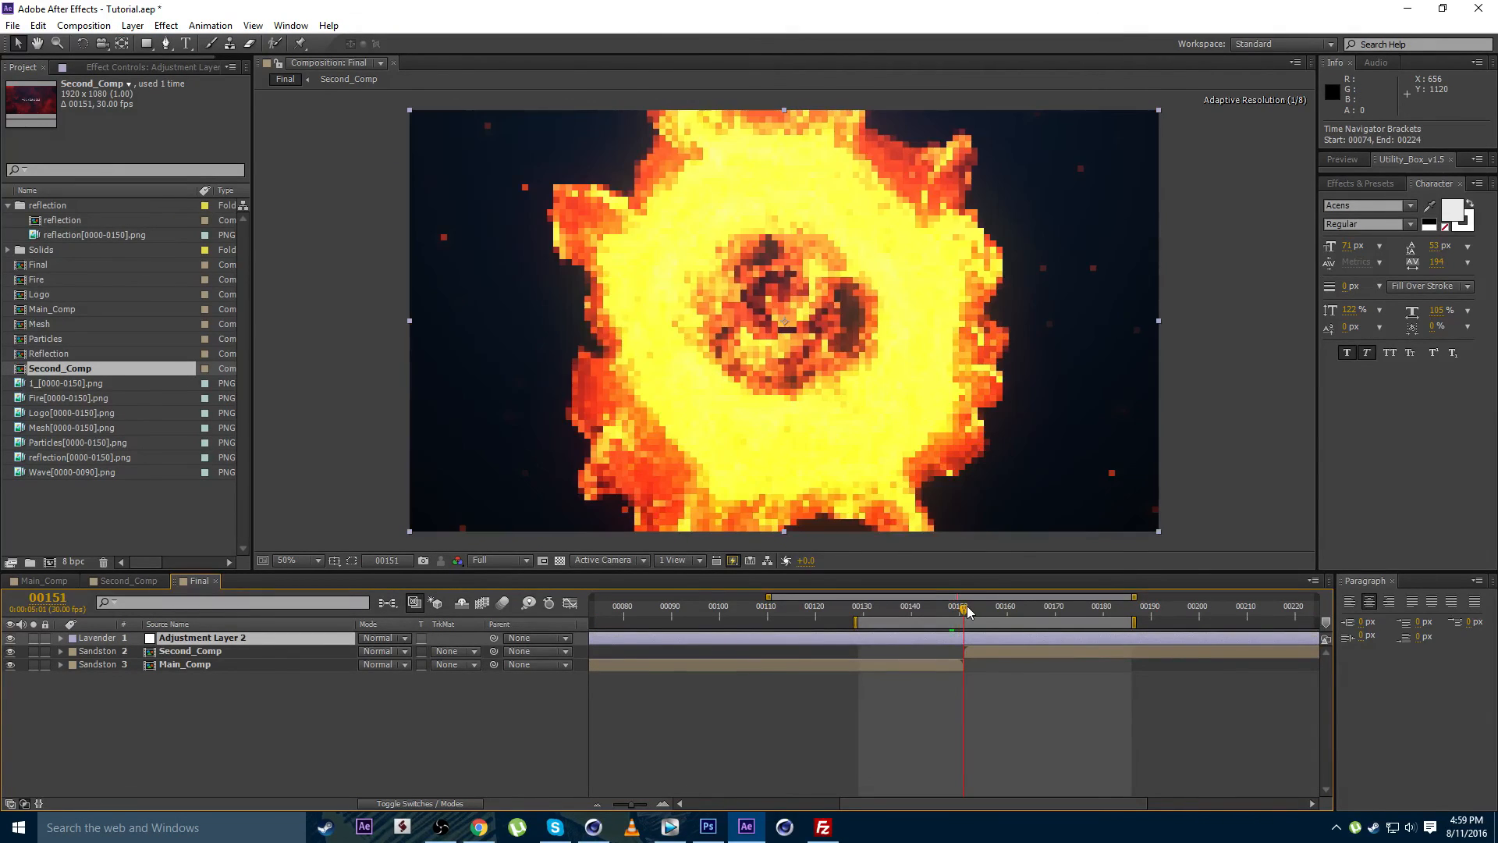
pyautogui.click(166, 25)
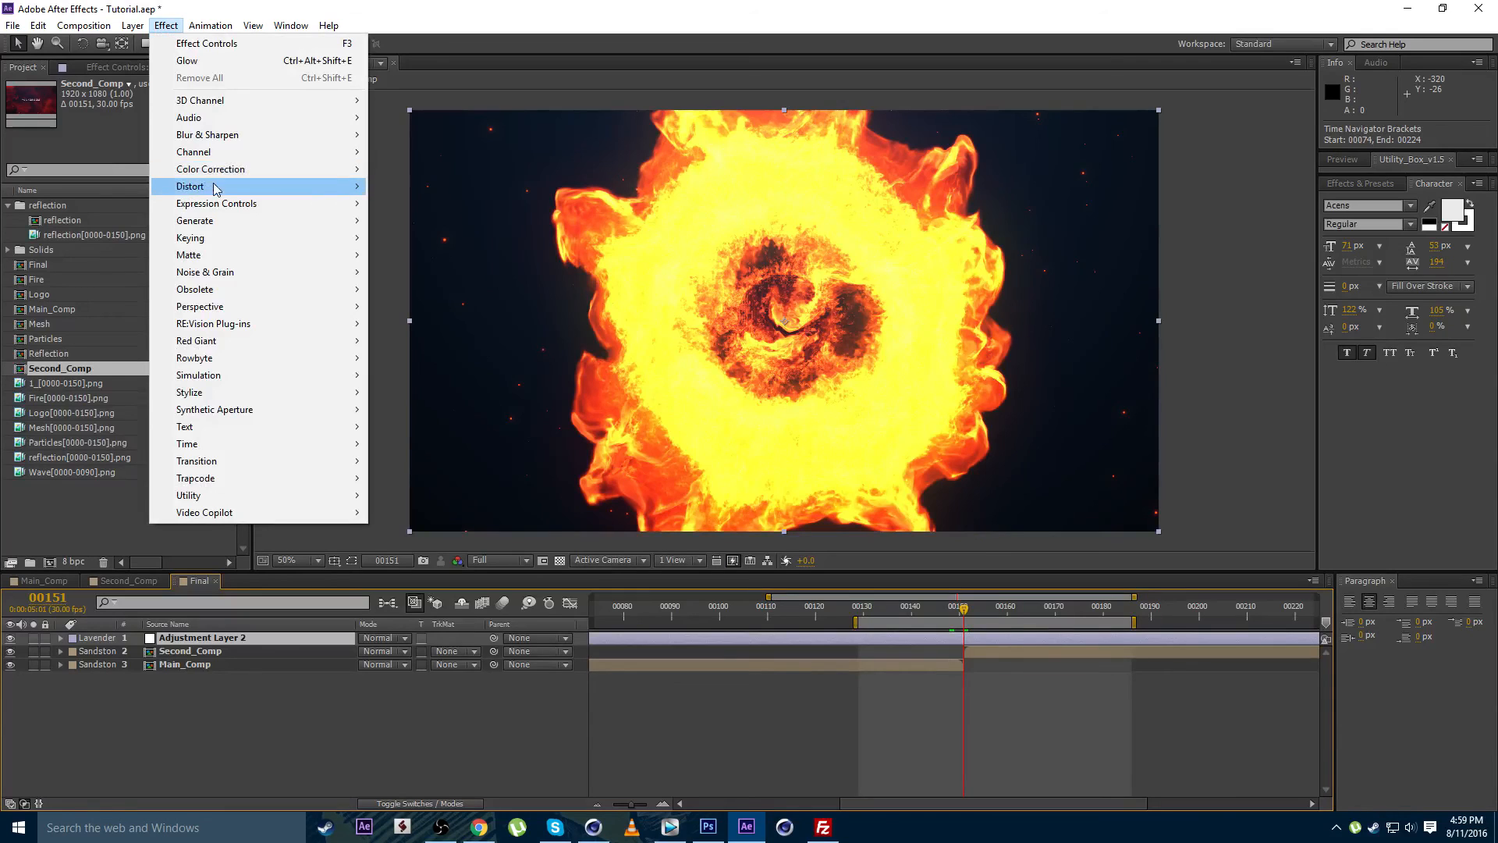
pyautogui.moveTo(217, 170)
pyautogui.click(412, 479)
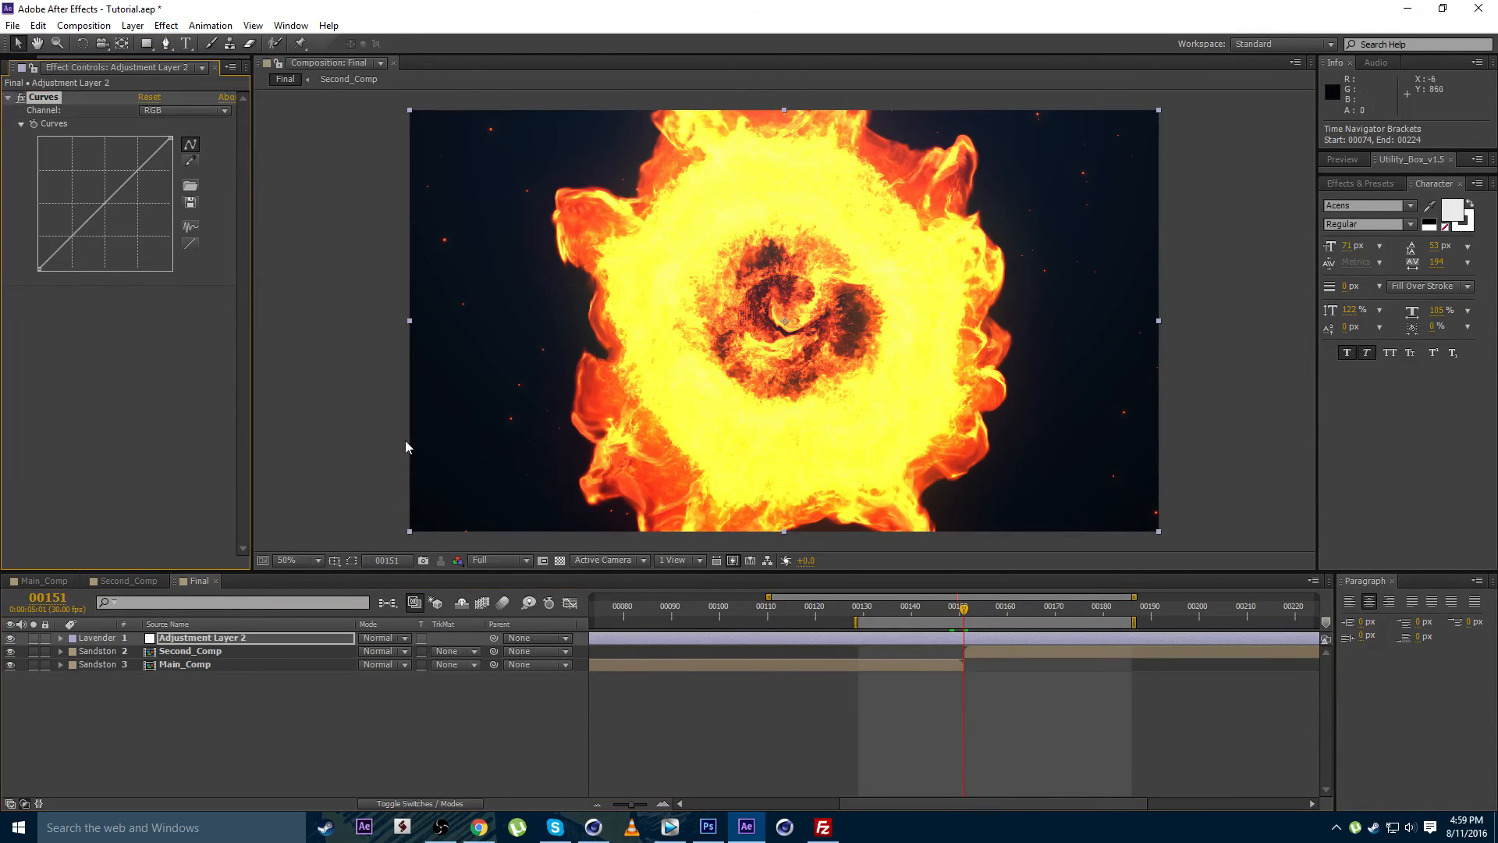
pyautogui.moveTo(102, 198); pyautogui.dragTo(92, 172)
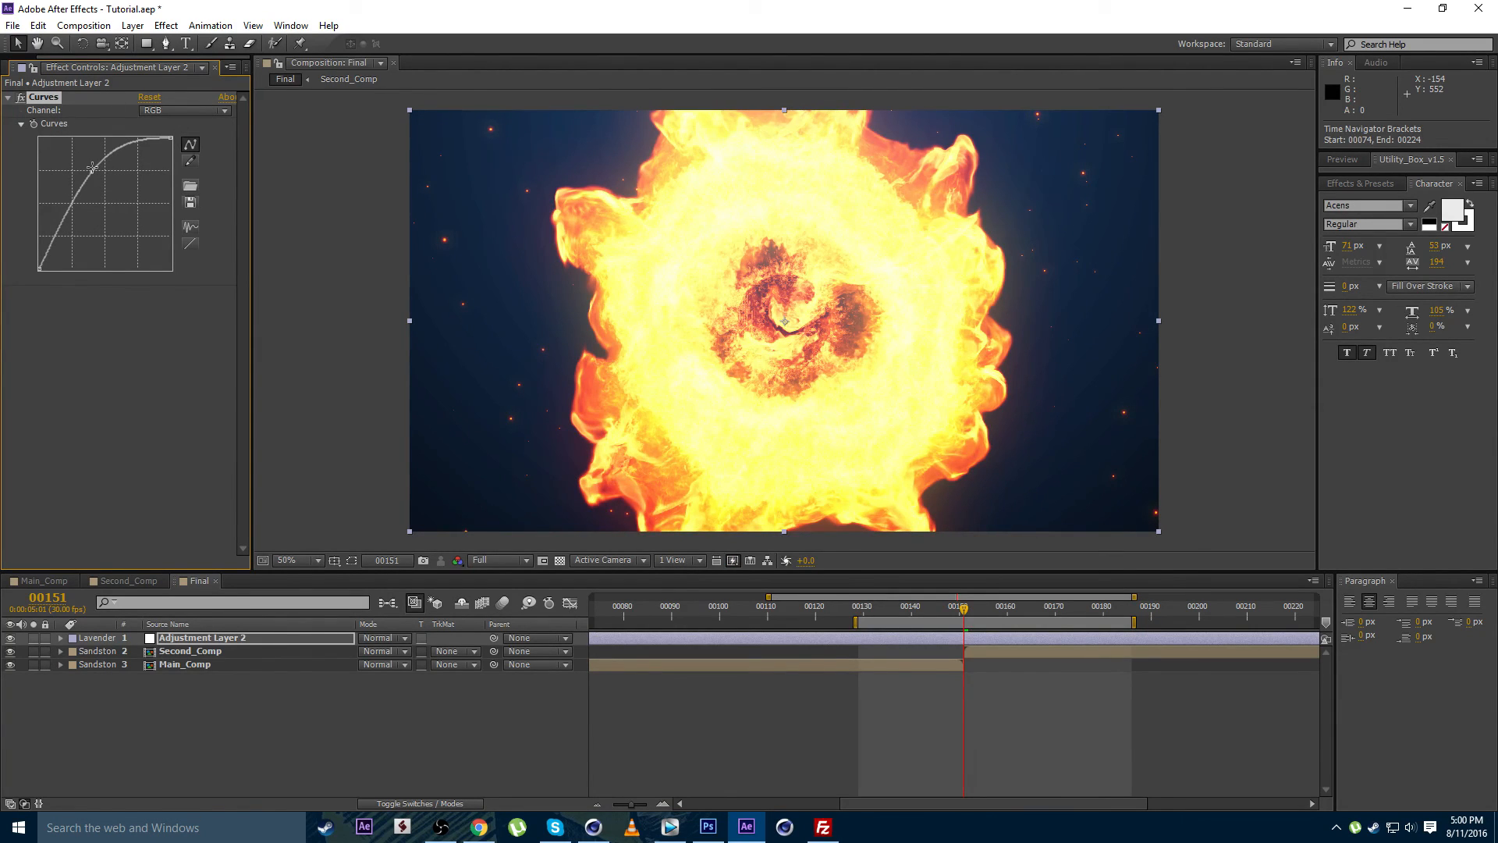
pyautogui.moveTo(91, 168); pyautogui.dragTo(89, 174)
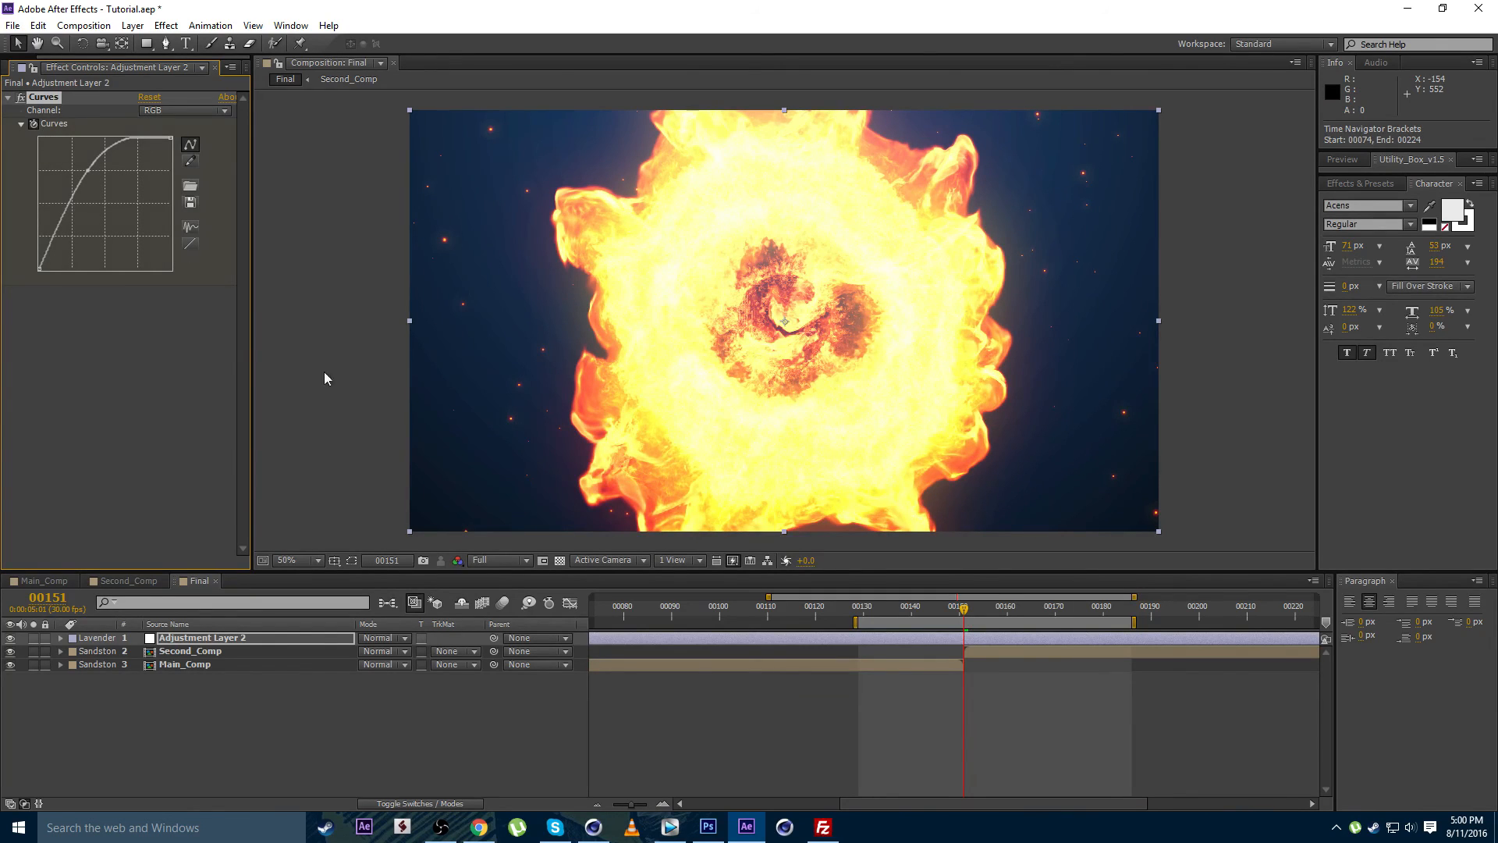
# Reveal the adjustment layer's keyframes and reset Curves on frame 137 to keyframe a neutral curve before the flash
pyautogui.click(894, 637)
pyautogui.press('u')
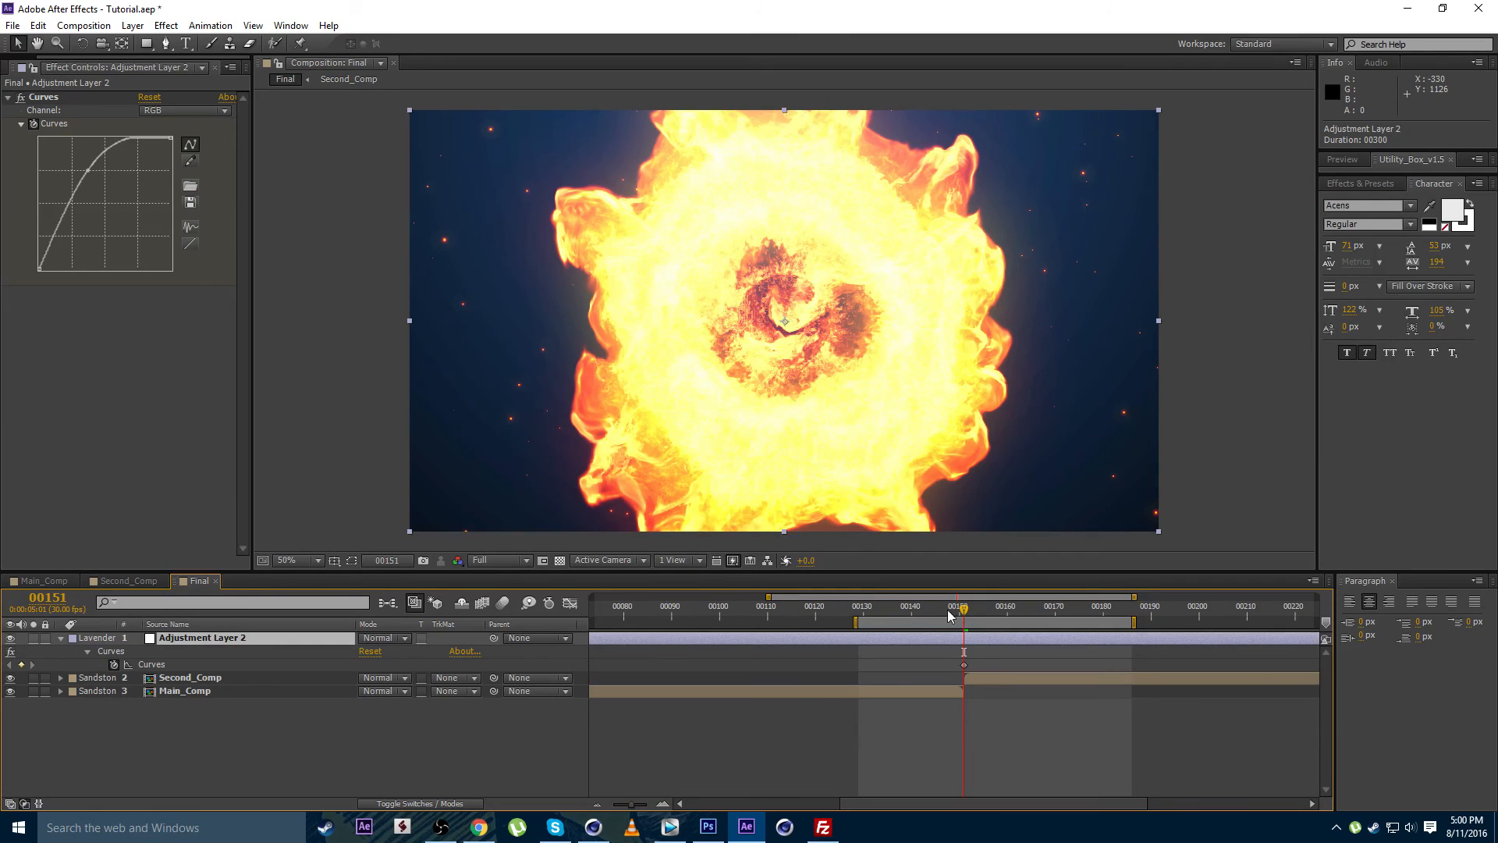
pyautogui.moveTo(958, 612); pyautogui.dragTo(897, 608)
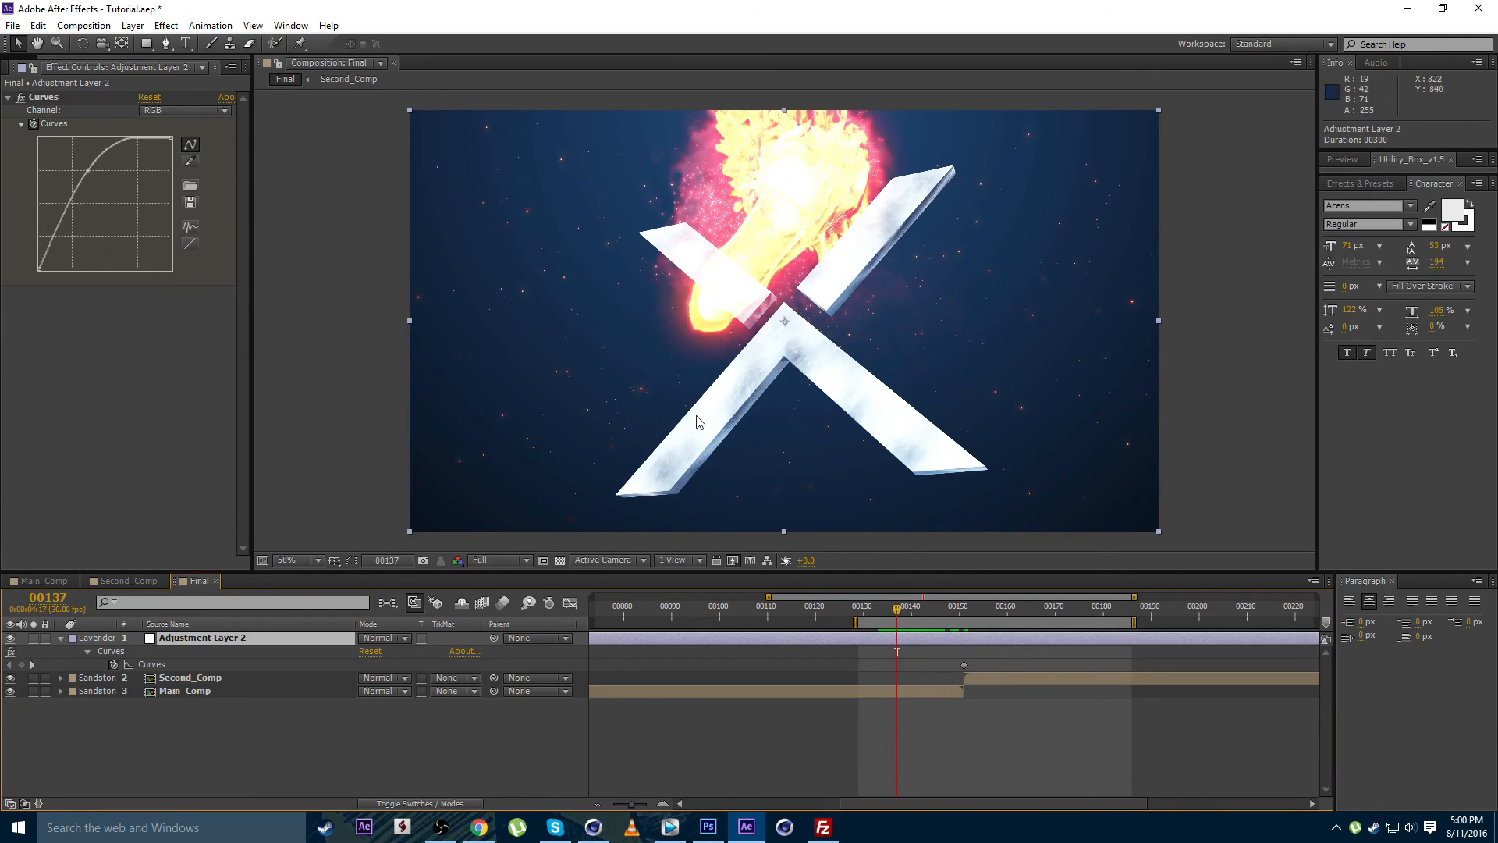
pyautogui.click(149, 97)
pyautogui.click(870, 669)
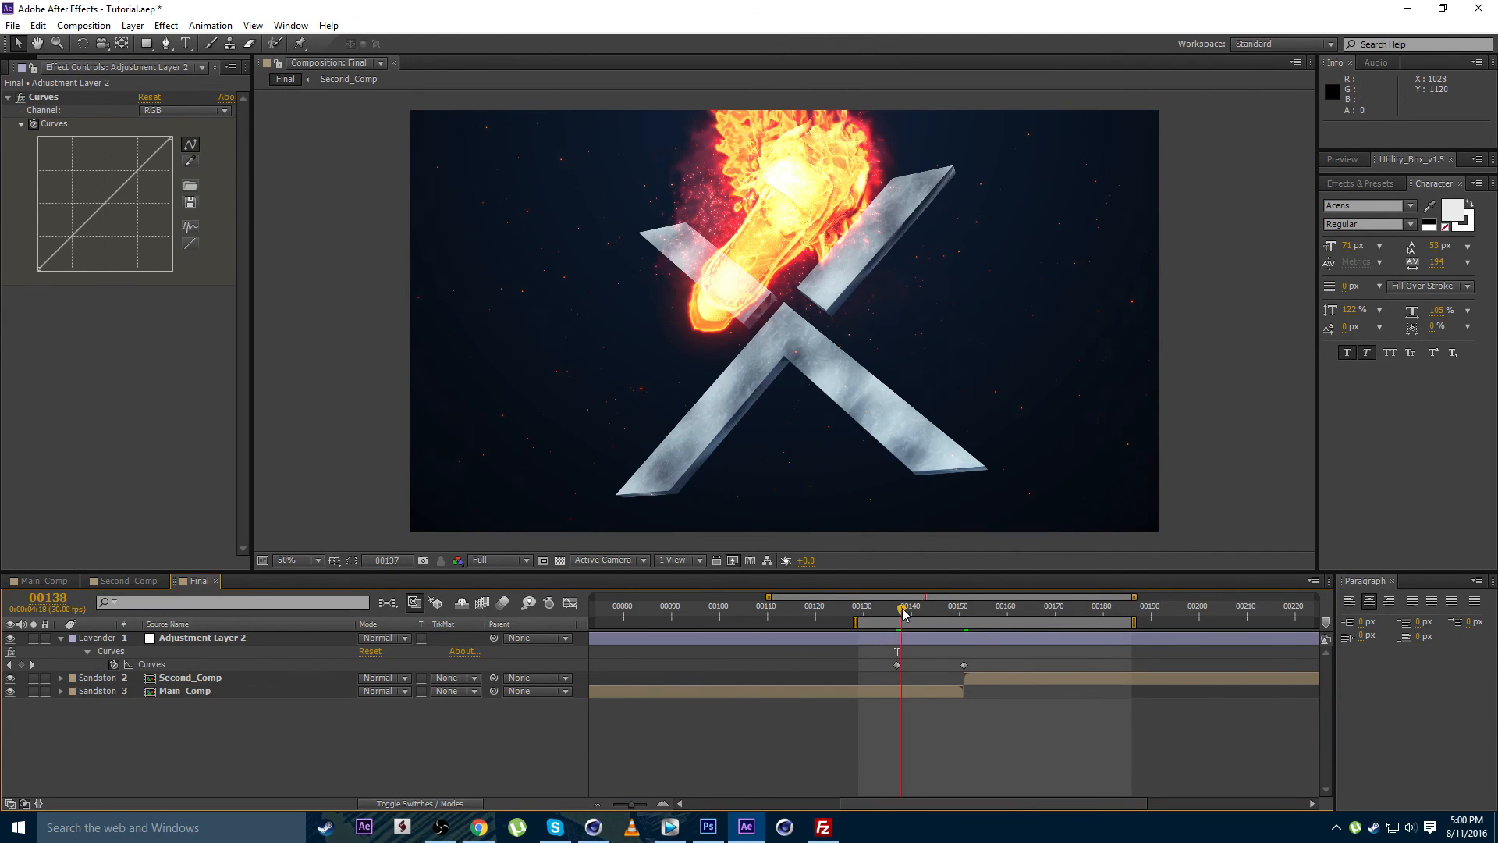
# Reset Curves on frame 169 to keyframe a neutral curve after the flash
pyautogui.moveTo(903, 614); pyautogui.dragTo(1051, 629)
pyautogui.click(226, 642)
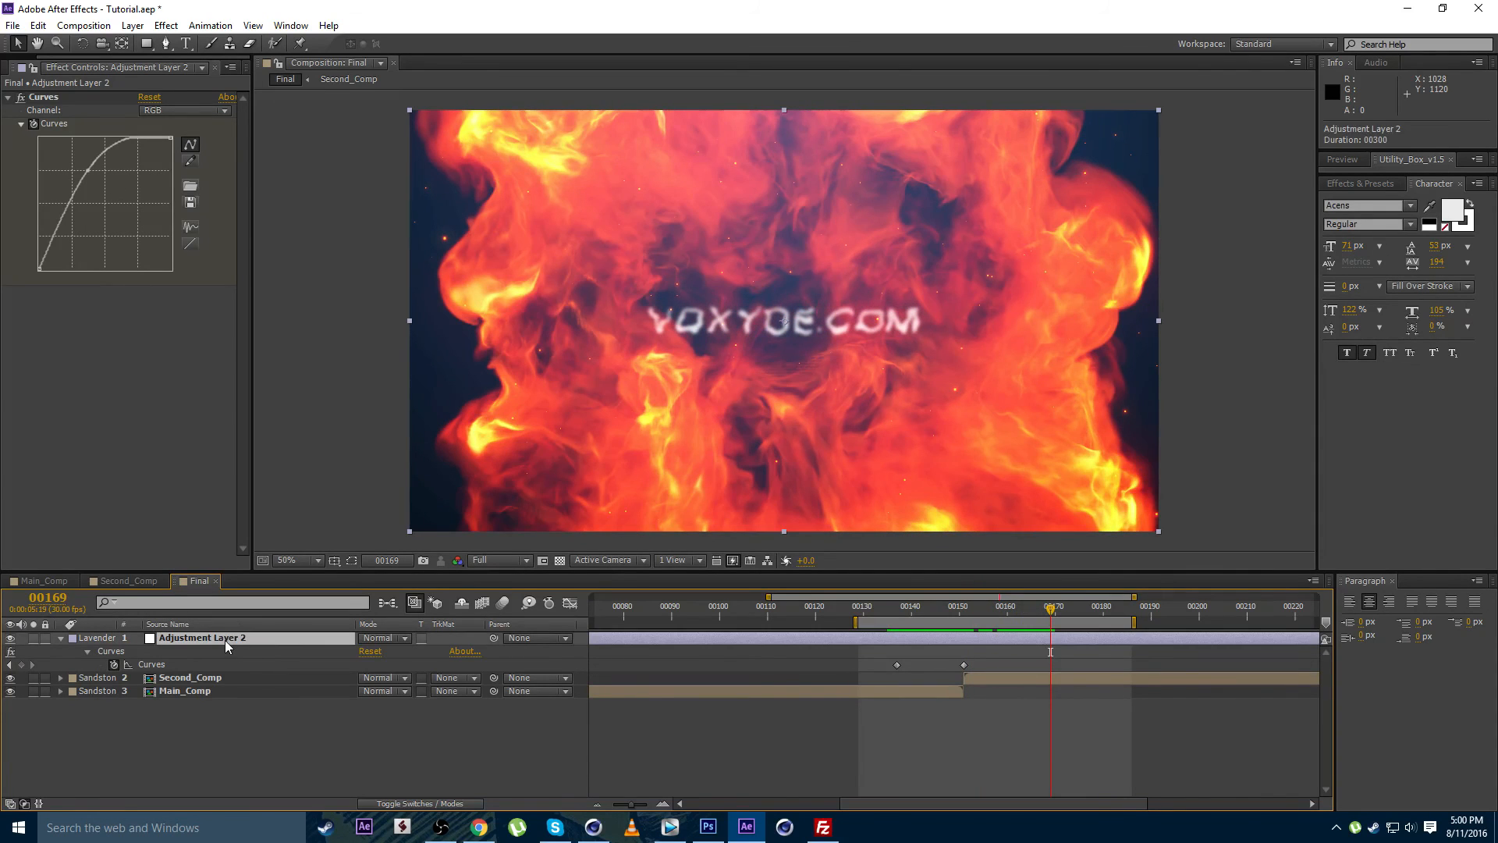
pyautogui.click(155, 98)
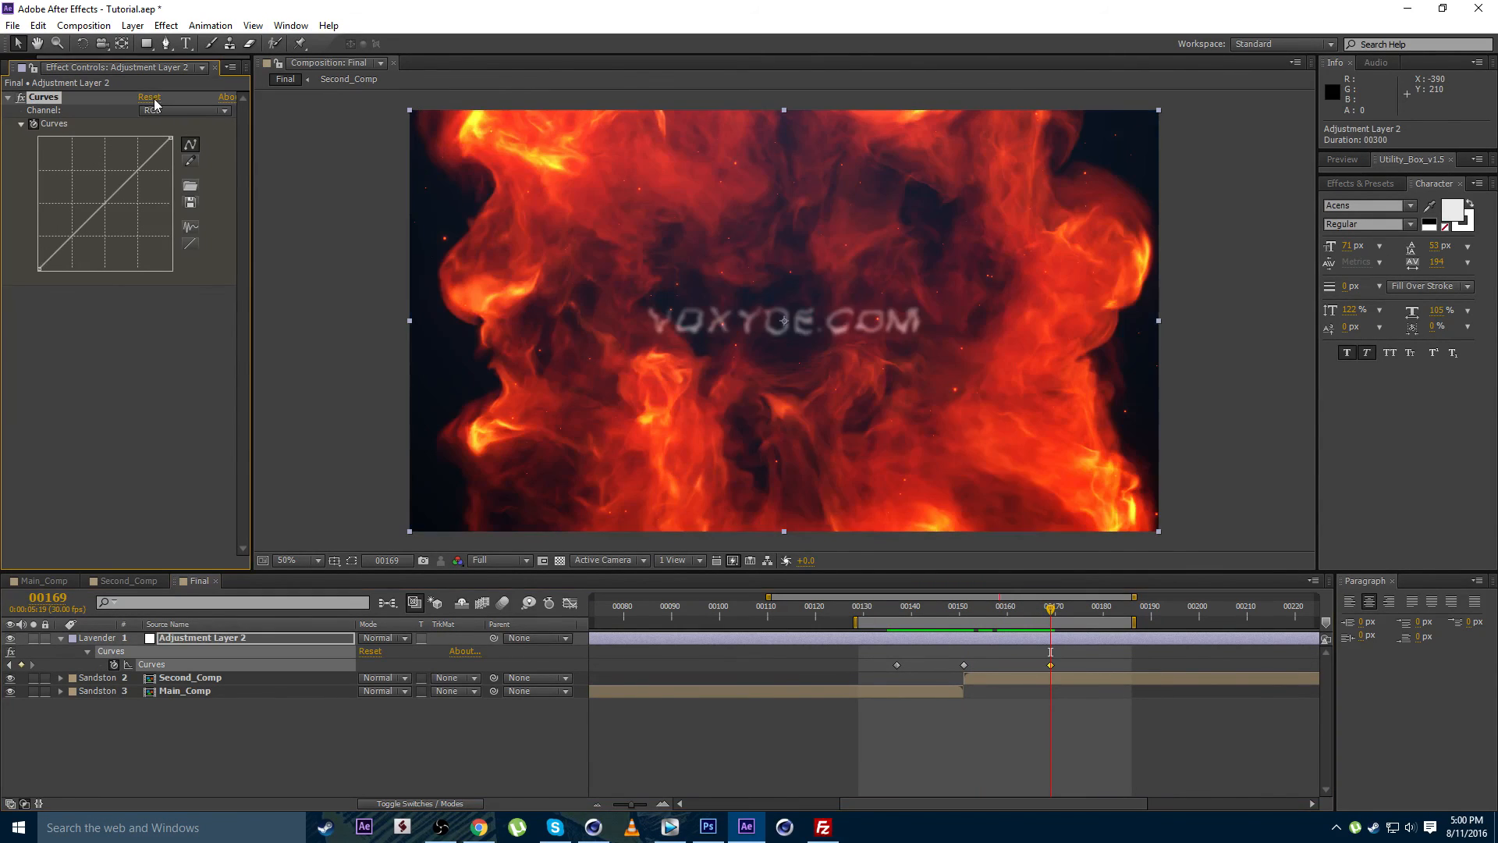
# Add Camera Lens Blur to the flash adjustment layer, keyframe Blur Radius at 35 on frame 151, and enable Repeat Edge Pixels
pyautogui.moveTo(1040, 621); pyautogui.dragTo(965, 654)
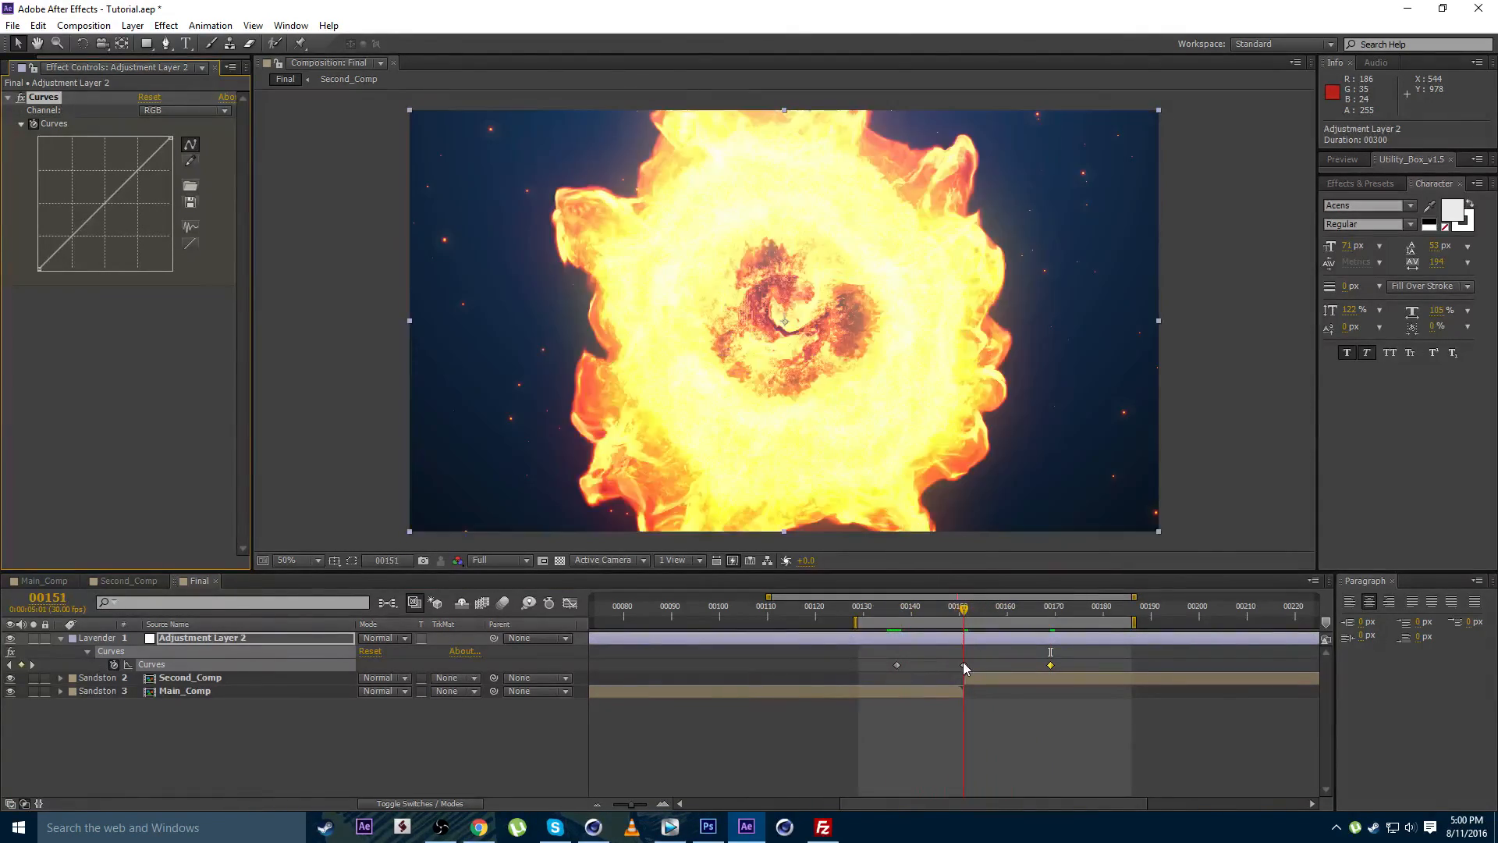
pyautogui.click(166, 25)
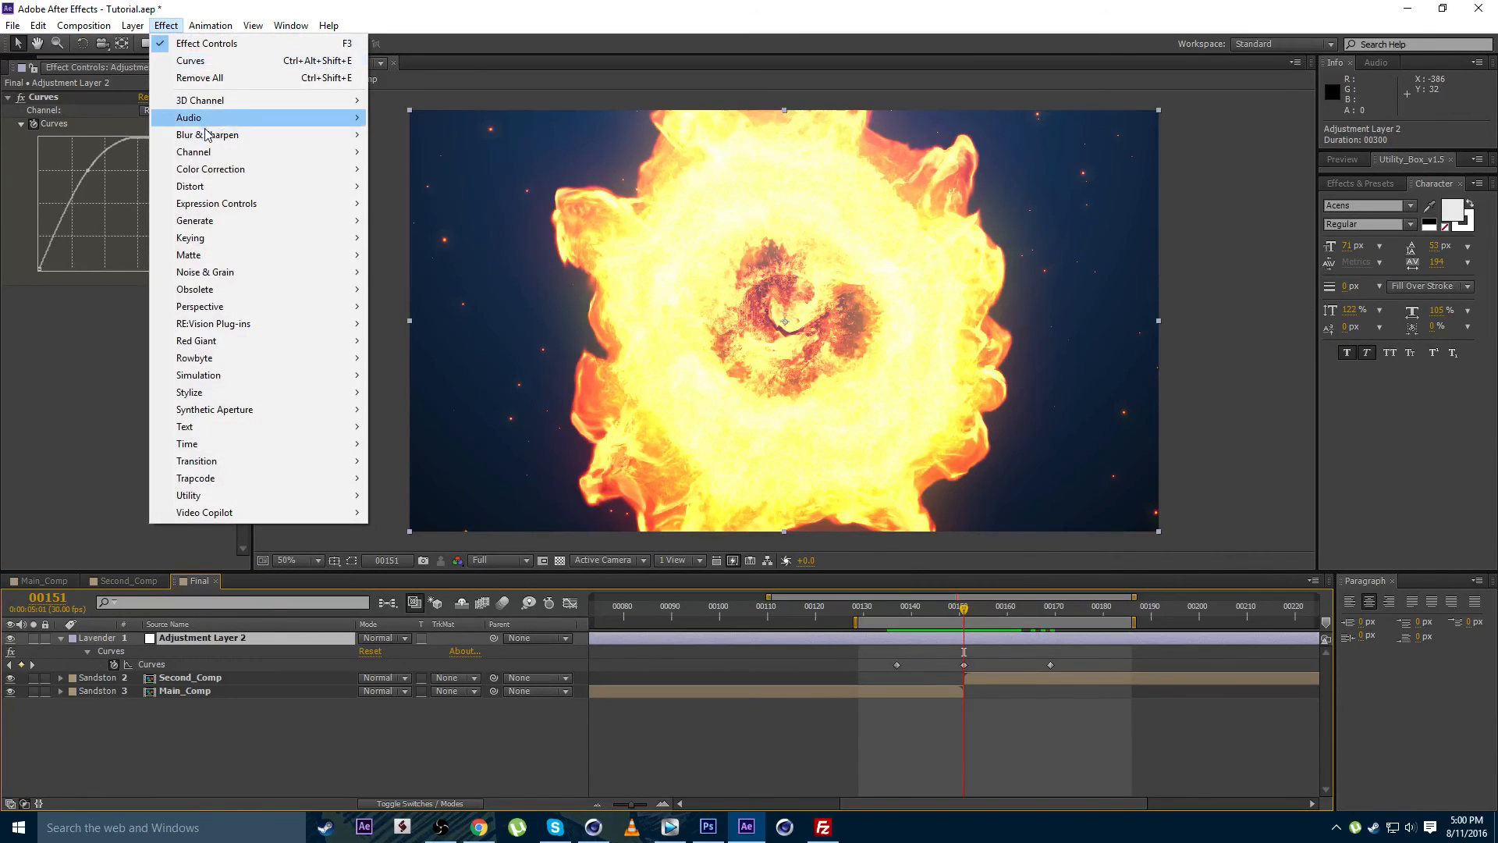
pyautogui.moveTo(295, 135)
pyautogui.click(446, 169)
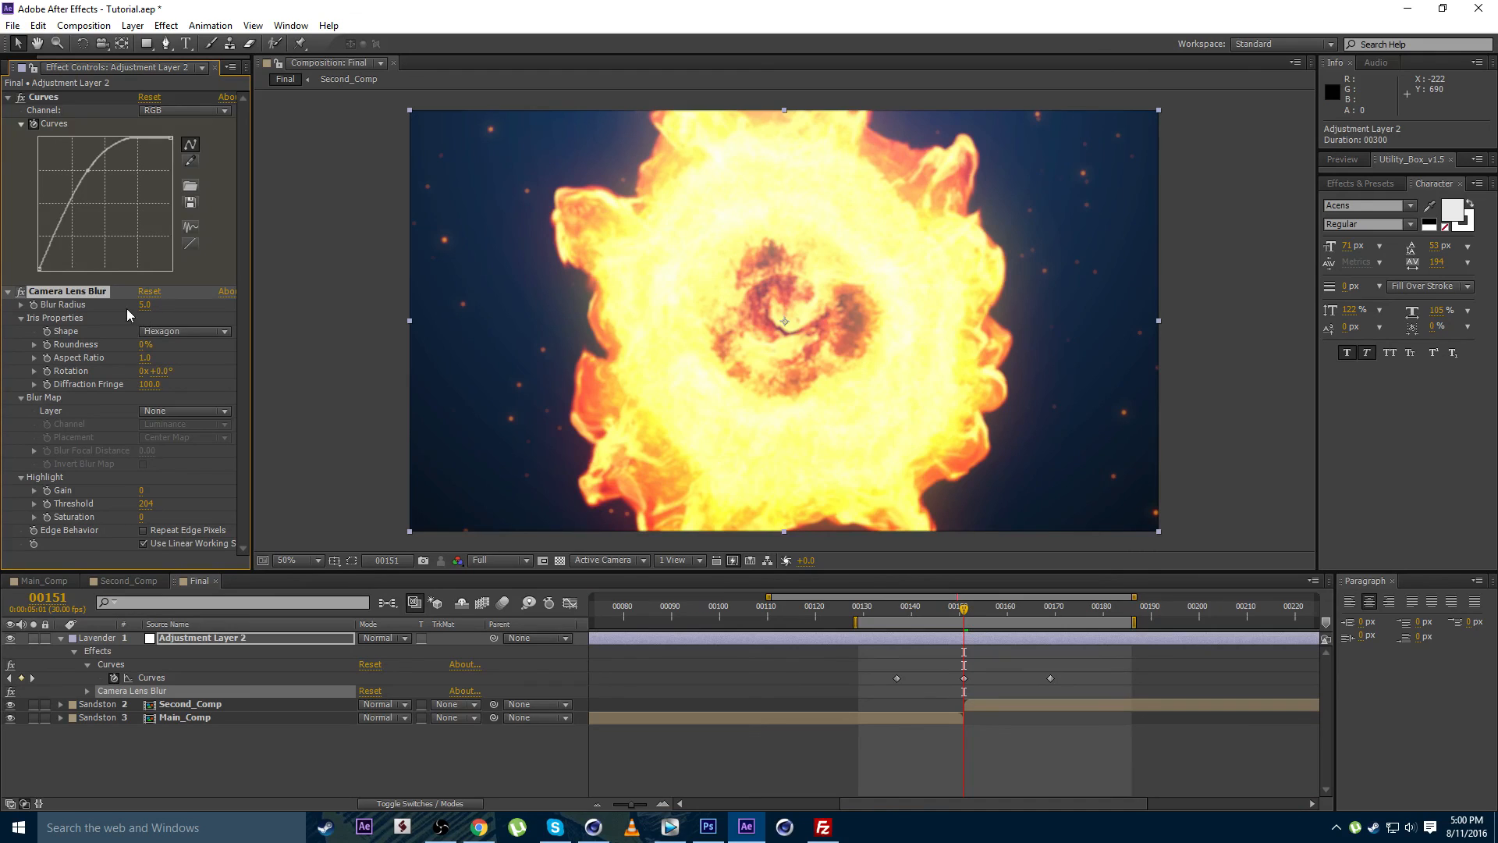
pyautogui.write('35')
pyautogui.press('Return')
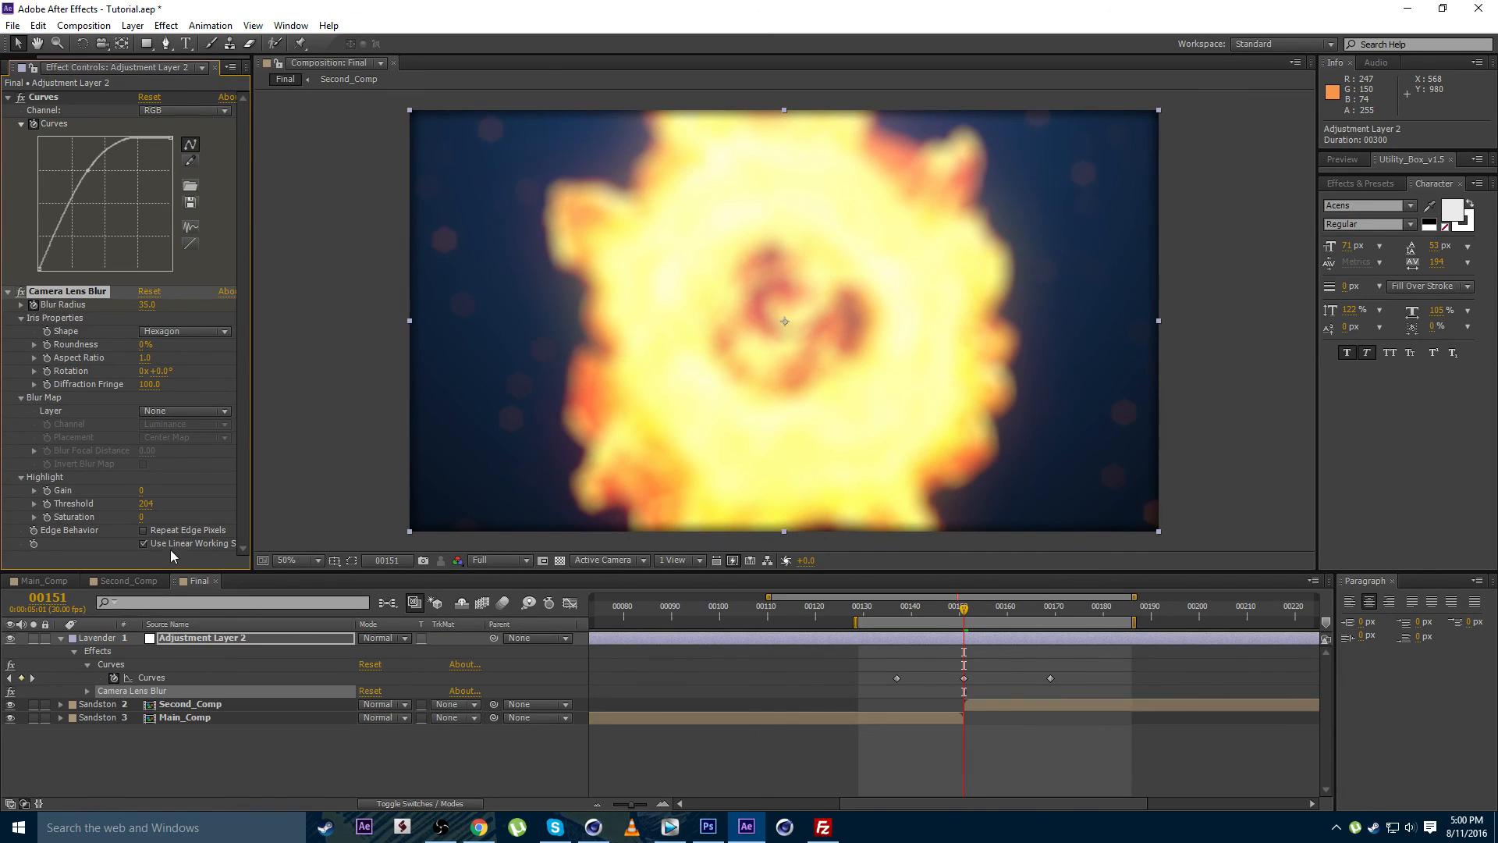
pyautogui.click(143, 530)
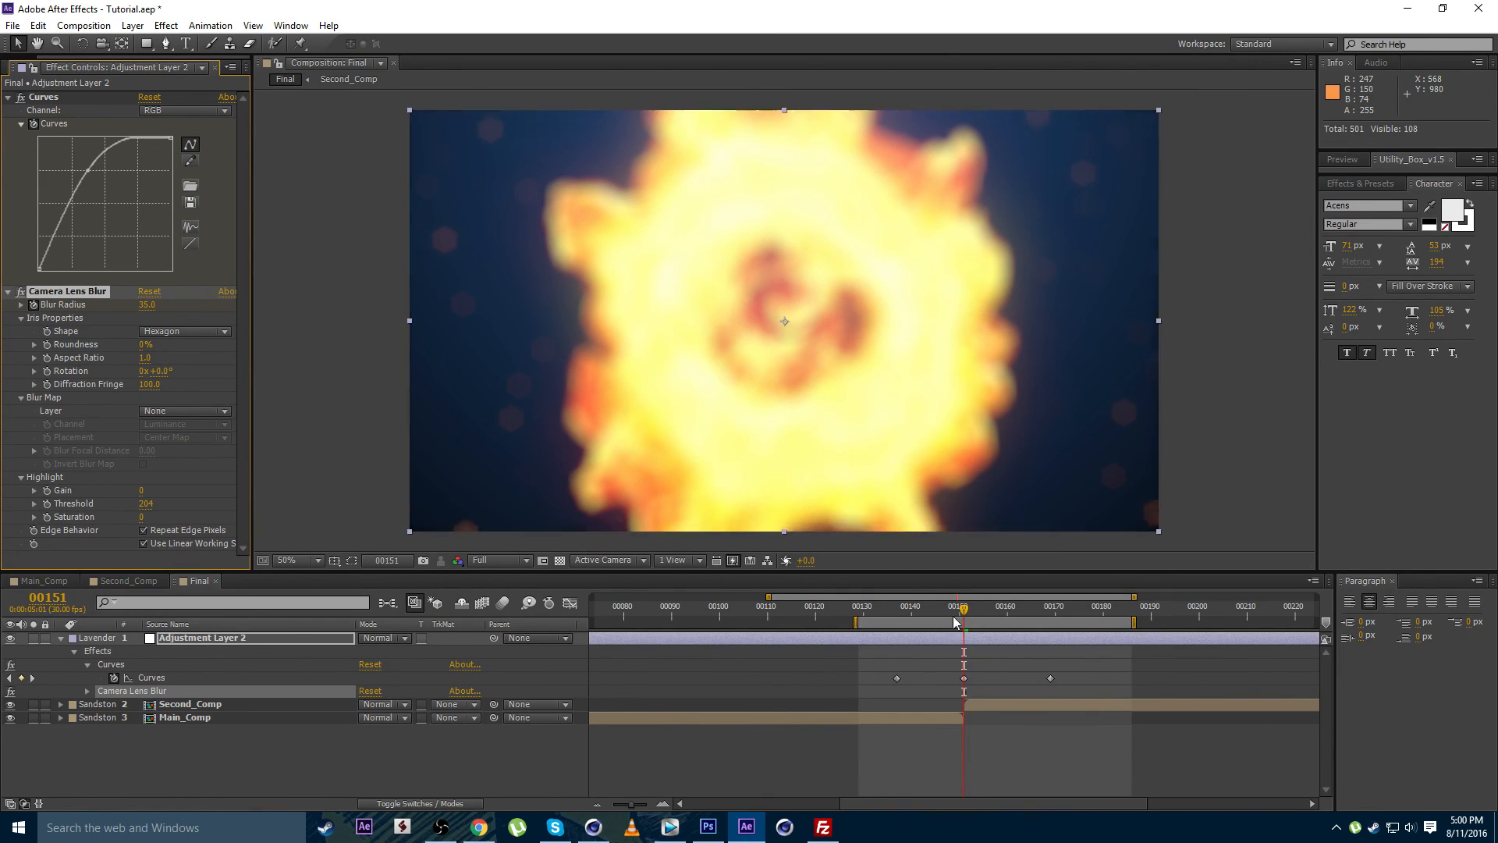
# Keyframe the Camera Lens Blur radius at 0 on frames 137 and 169, matching the outer Curves keyframes
pyautogui.click(959, 640)
pyautogui.moveTo(960, 623); pyautogui.dragTo(932, 607)
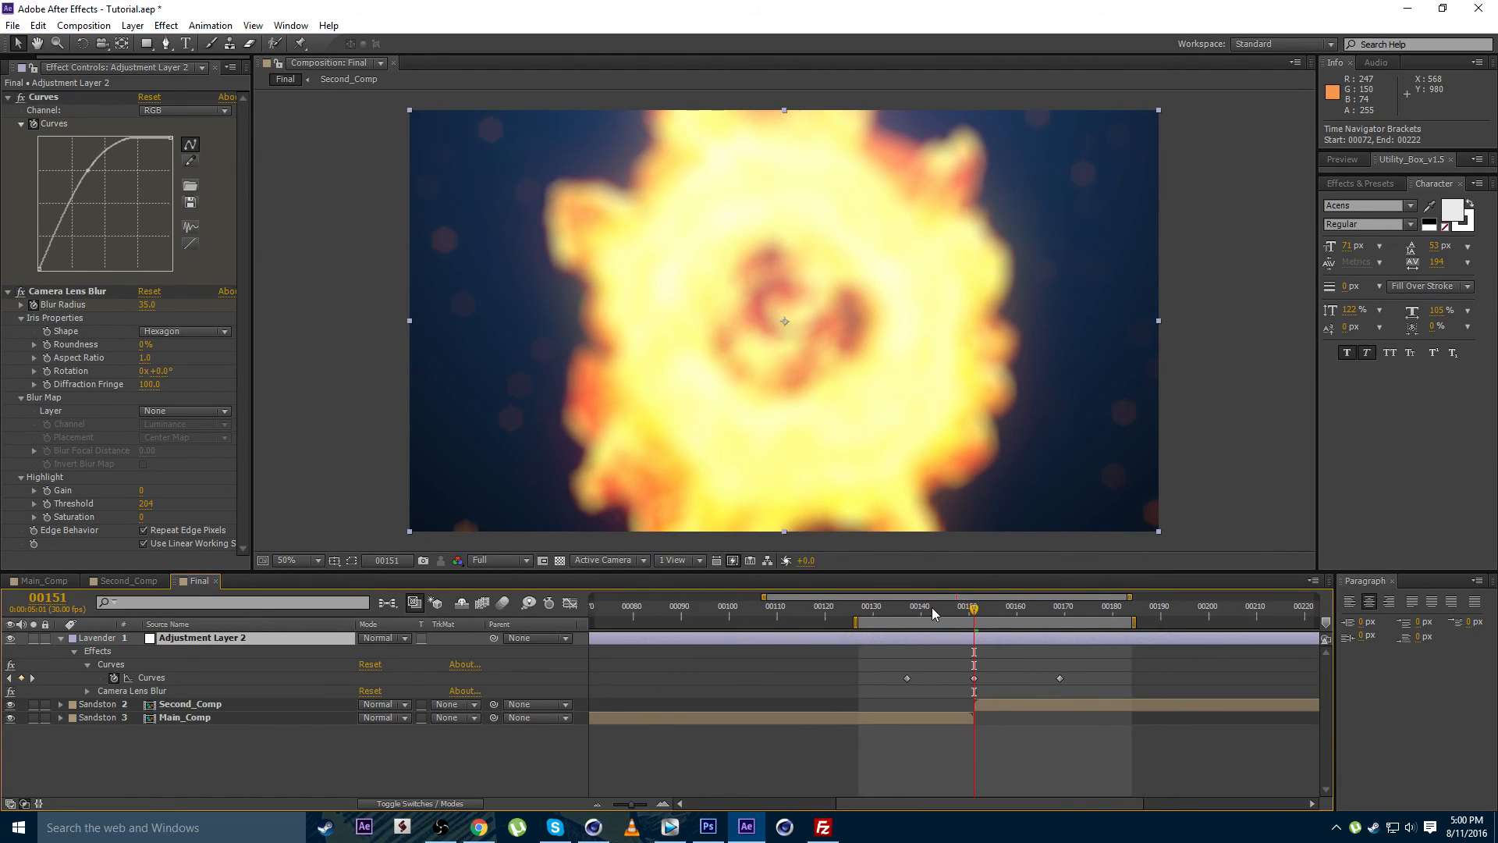
pyautogui.click(902, 608)
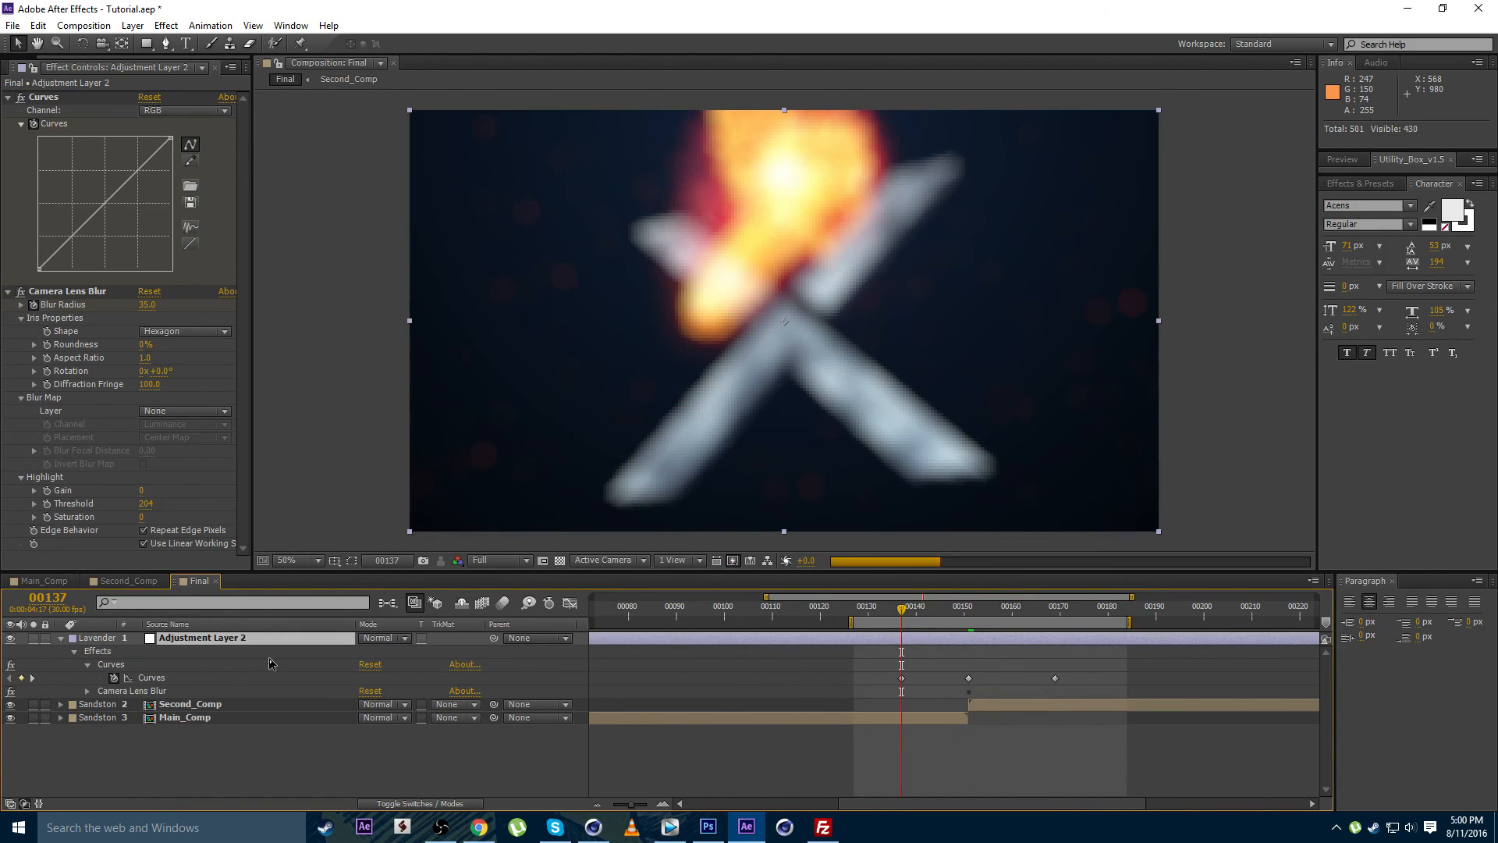
pyautogui.click(146, 305)
pyautogui.write('0')
pyautogui.press('Return')
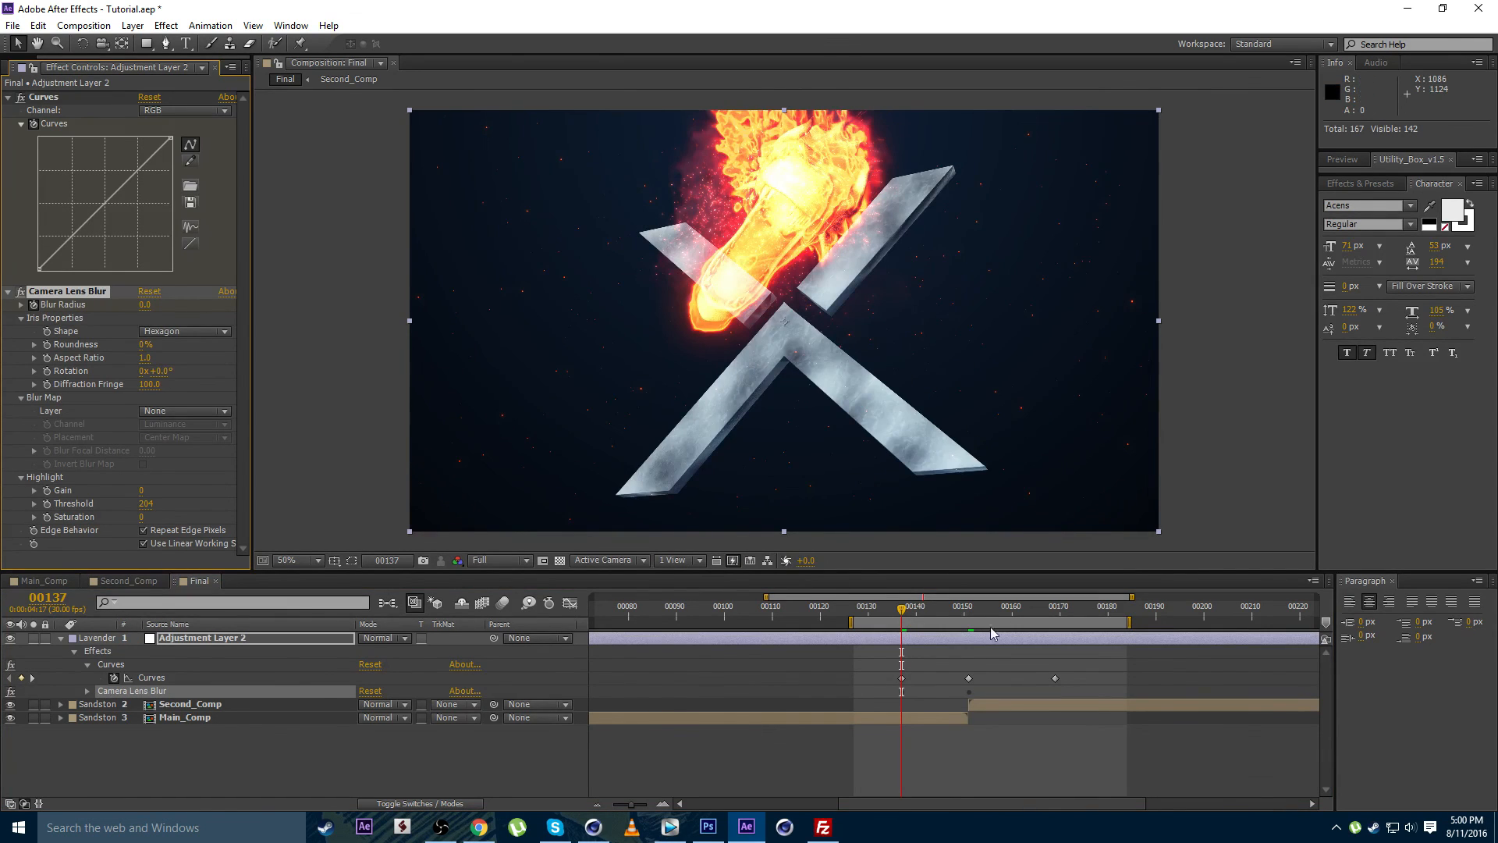
pyautogui.click(1060, 619)
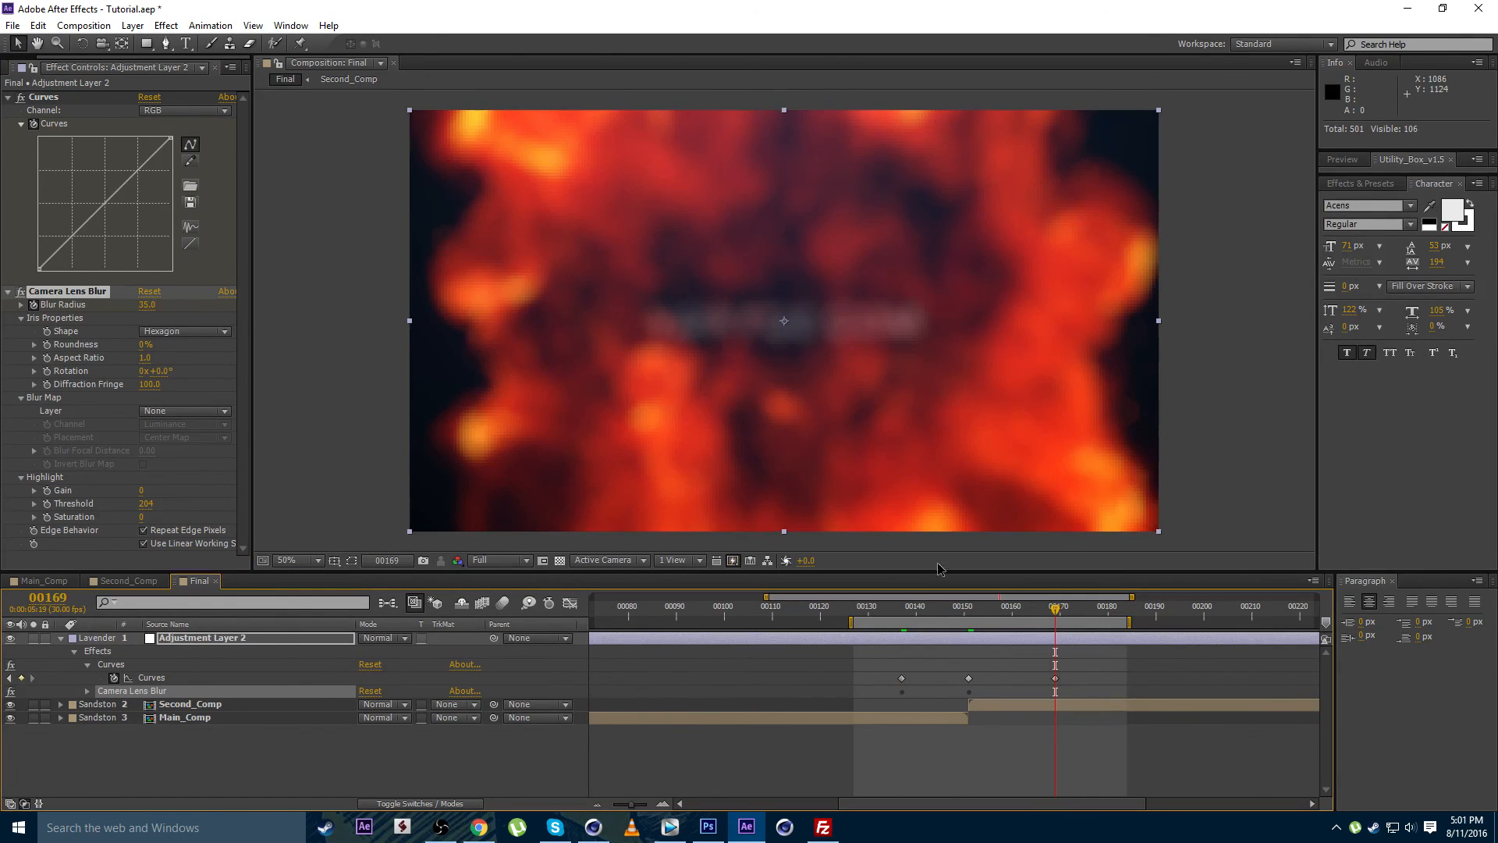
pyautogui.click(147, 306)
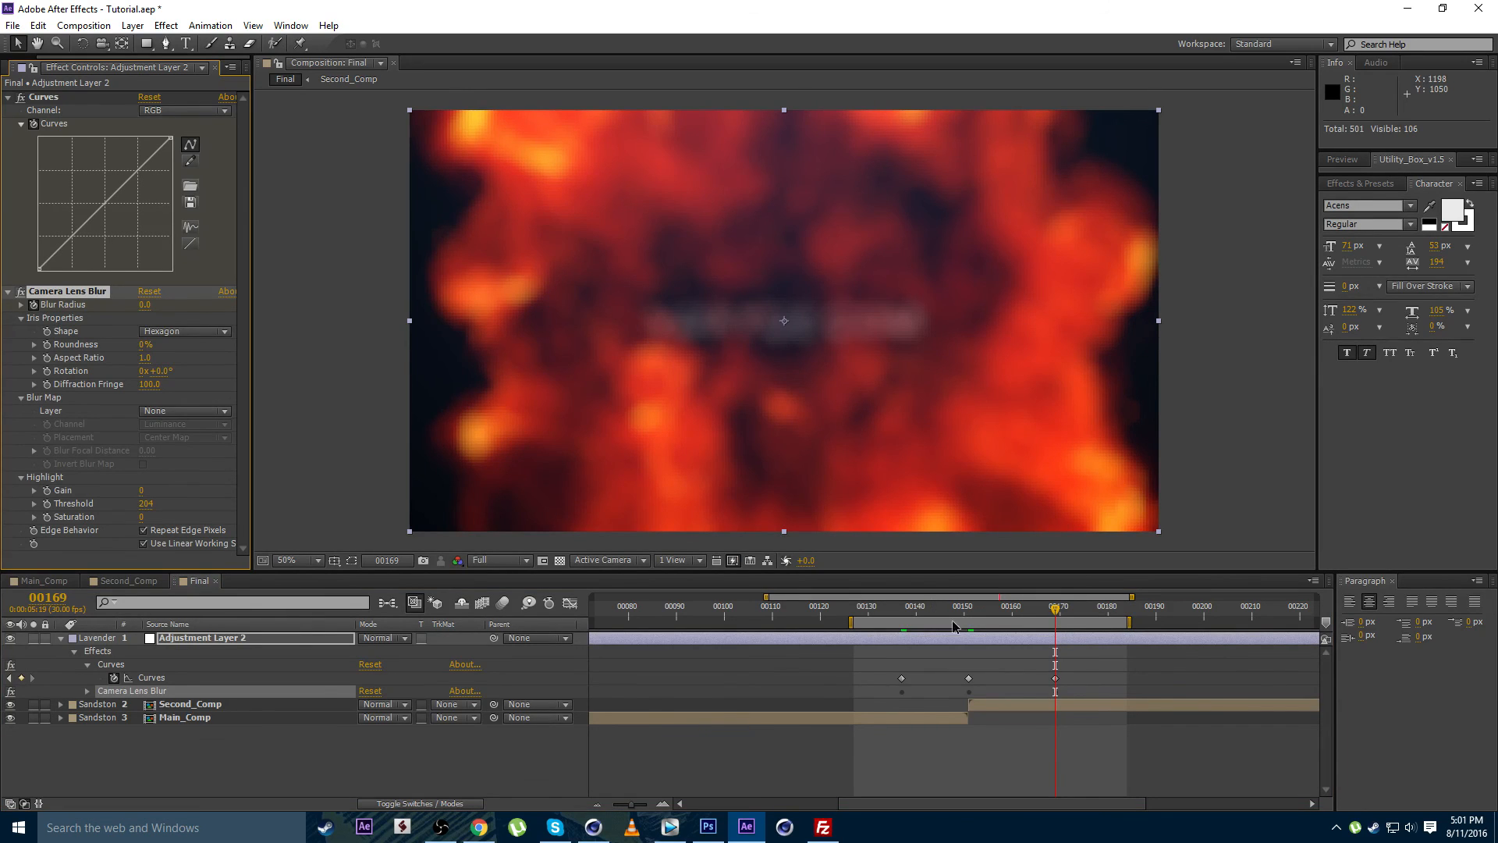
# Preview the blurred flash transition around the cut between Main_Comp and Second_Comp
pyautogui.moveTo(968, 617); pyautogui.dragTo(1013, 622)
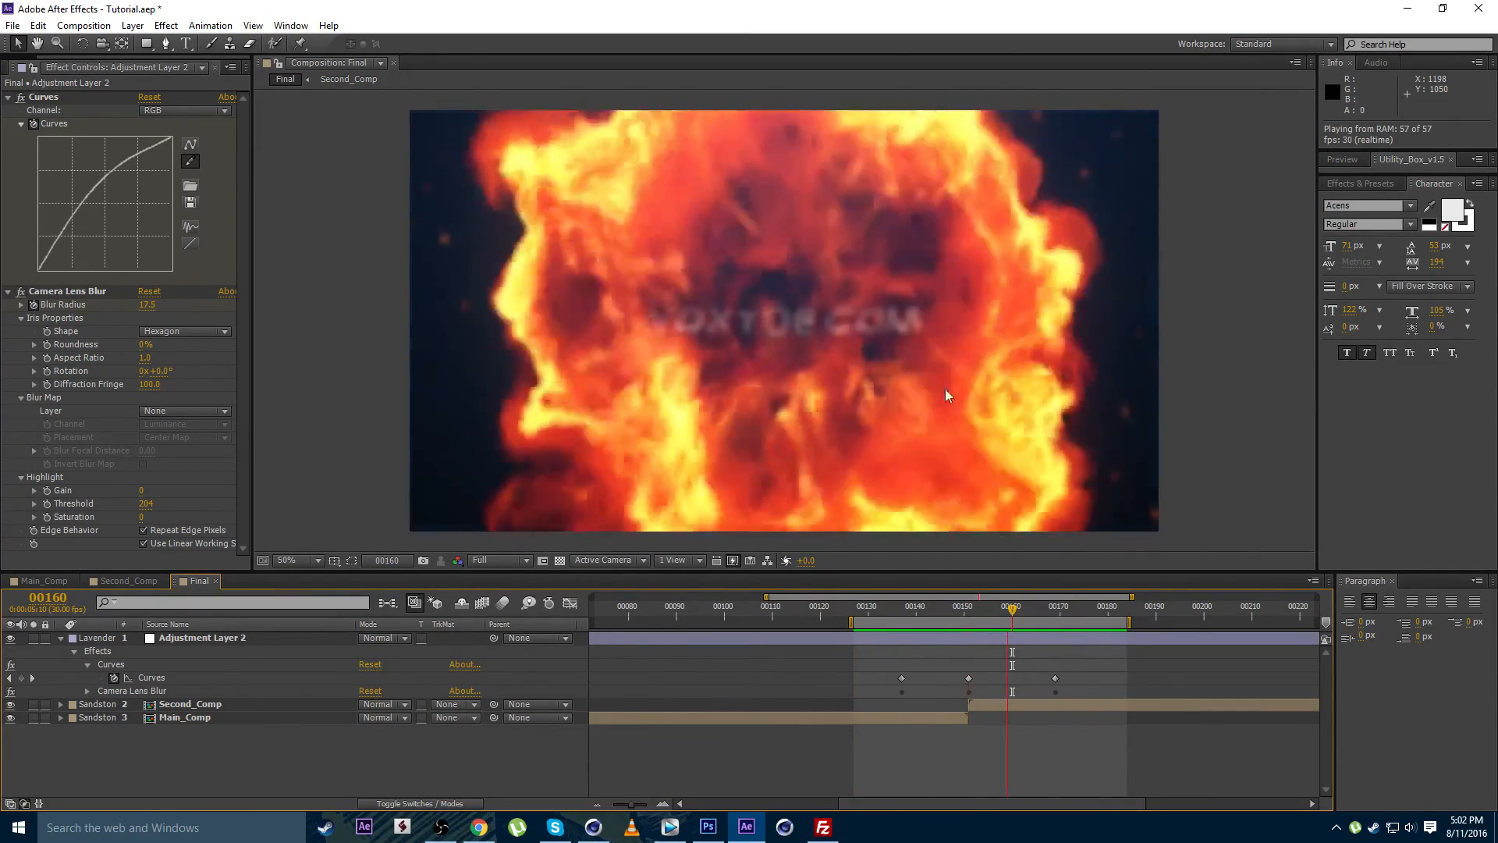
pyautogui.press('space')
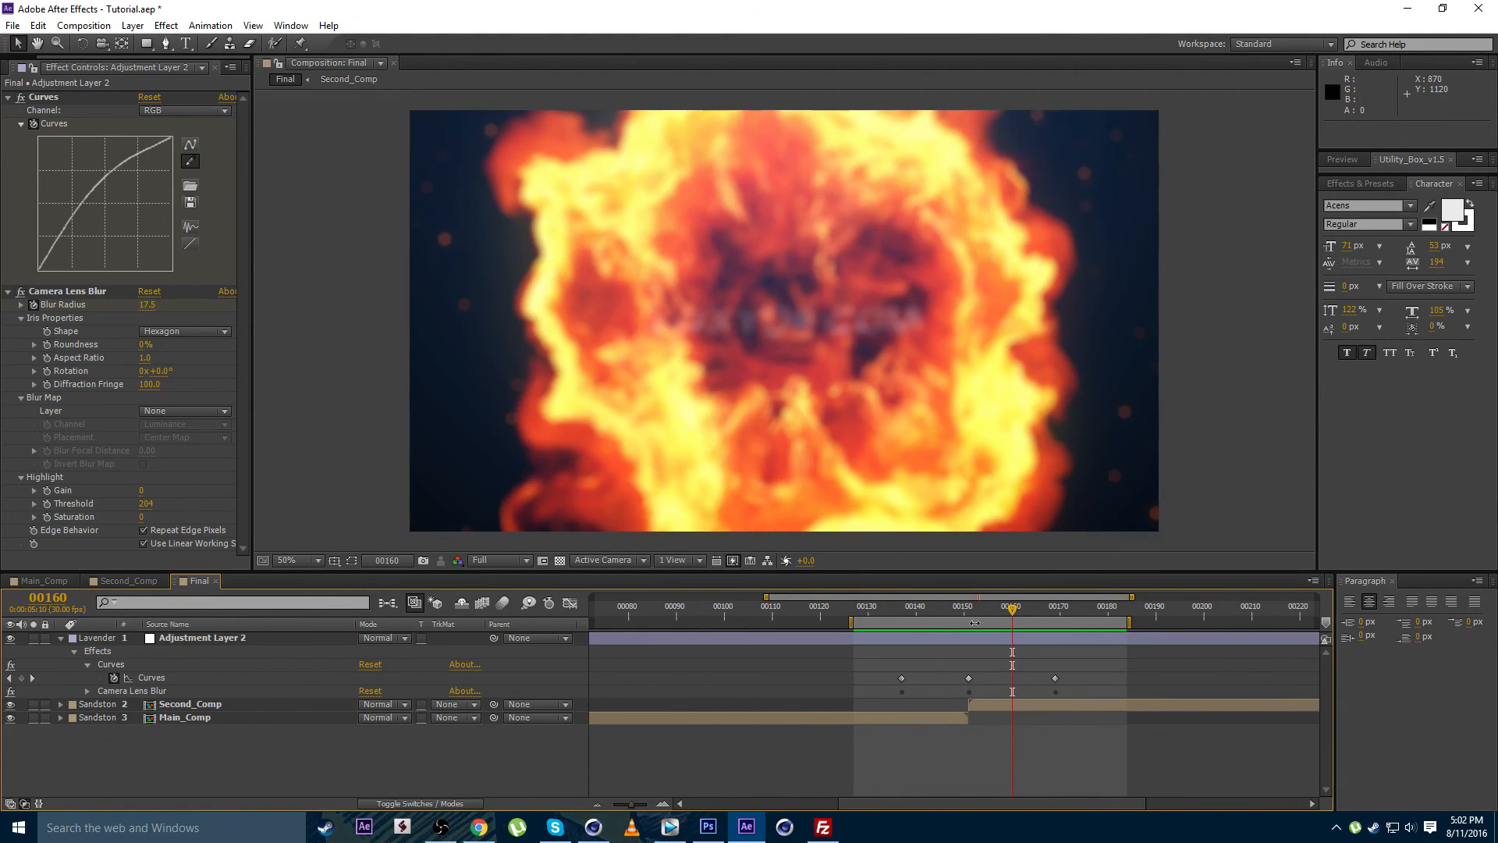
pyautogui.moveTo(1012, 615); pyautogui.dragTo(962, 605)
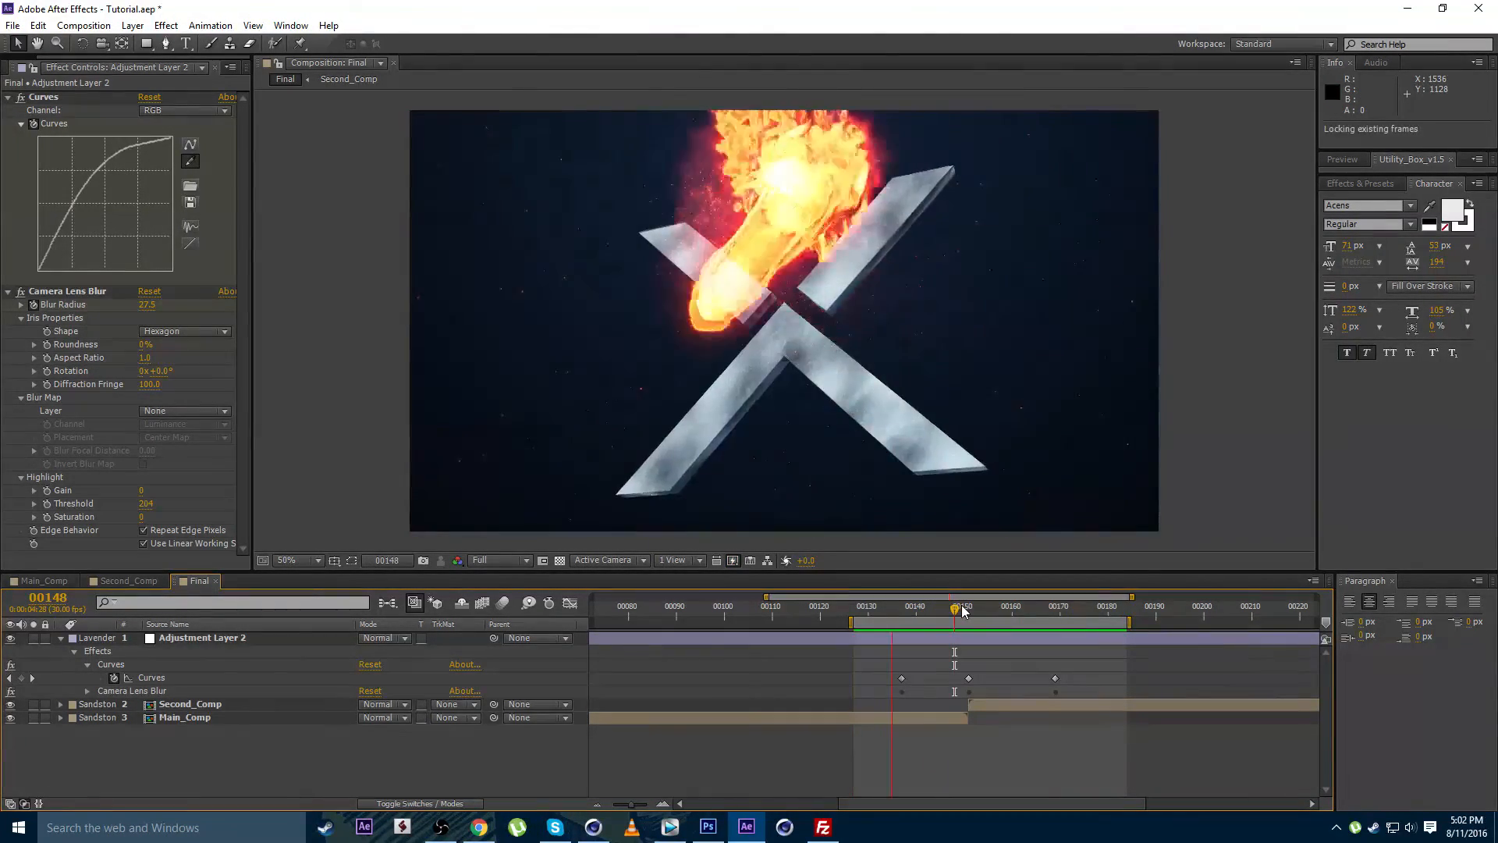
pyautogui.press('space')
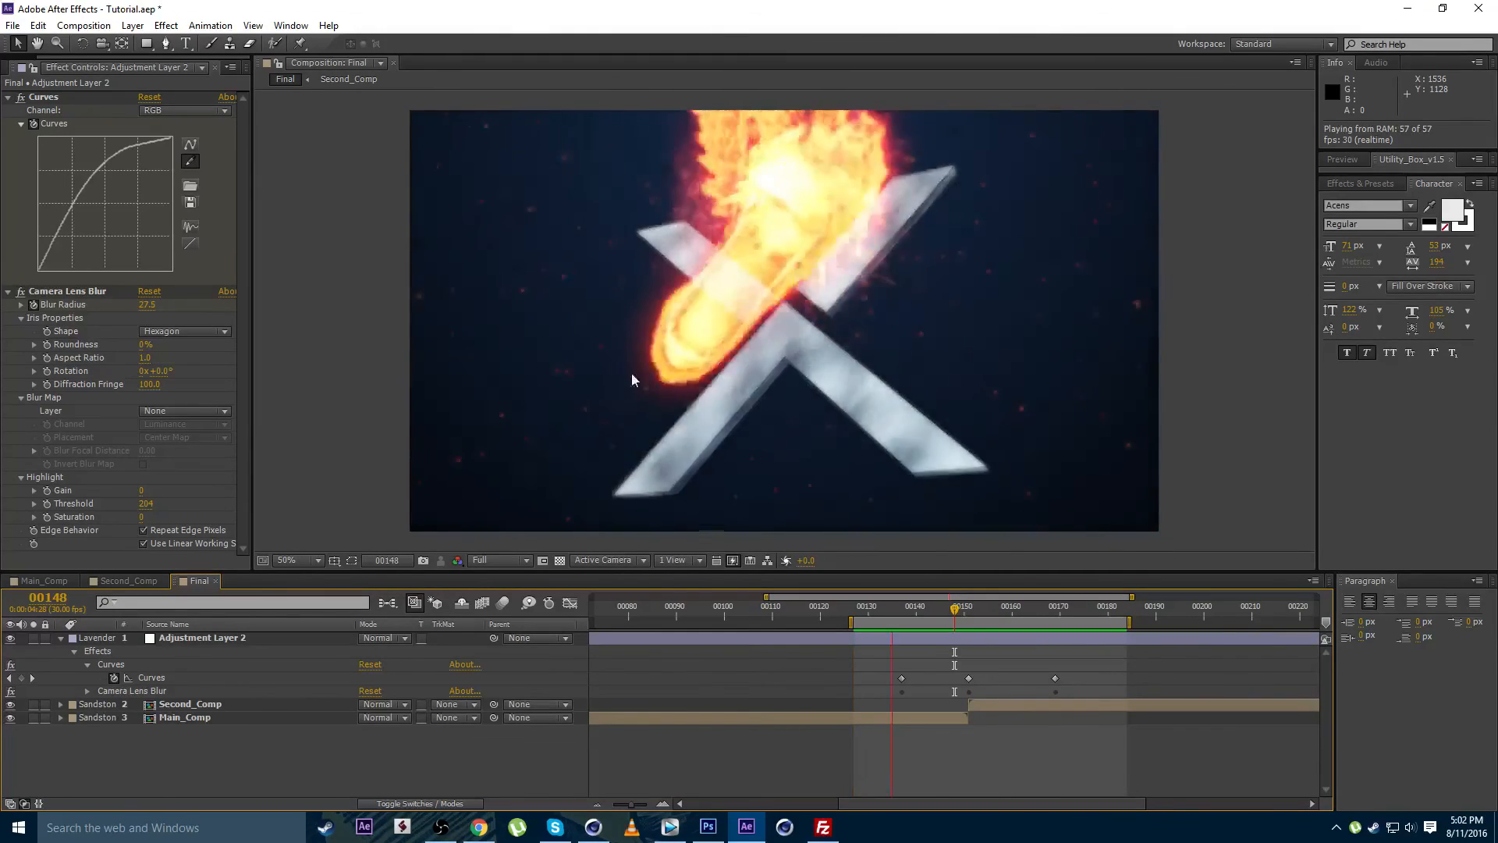
# Add a new adjustment layer on top of the Final comp at frame 57 and apply the RSMB motion blur effect
pyautogui.moveTo(631, 804); pyautogui.dragTo(612, 802)
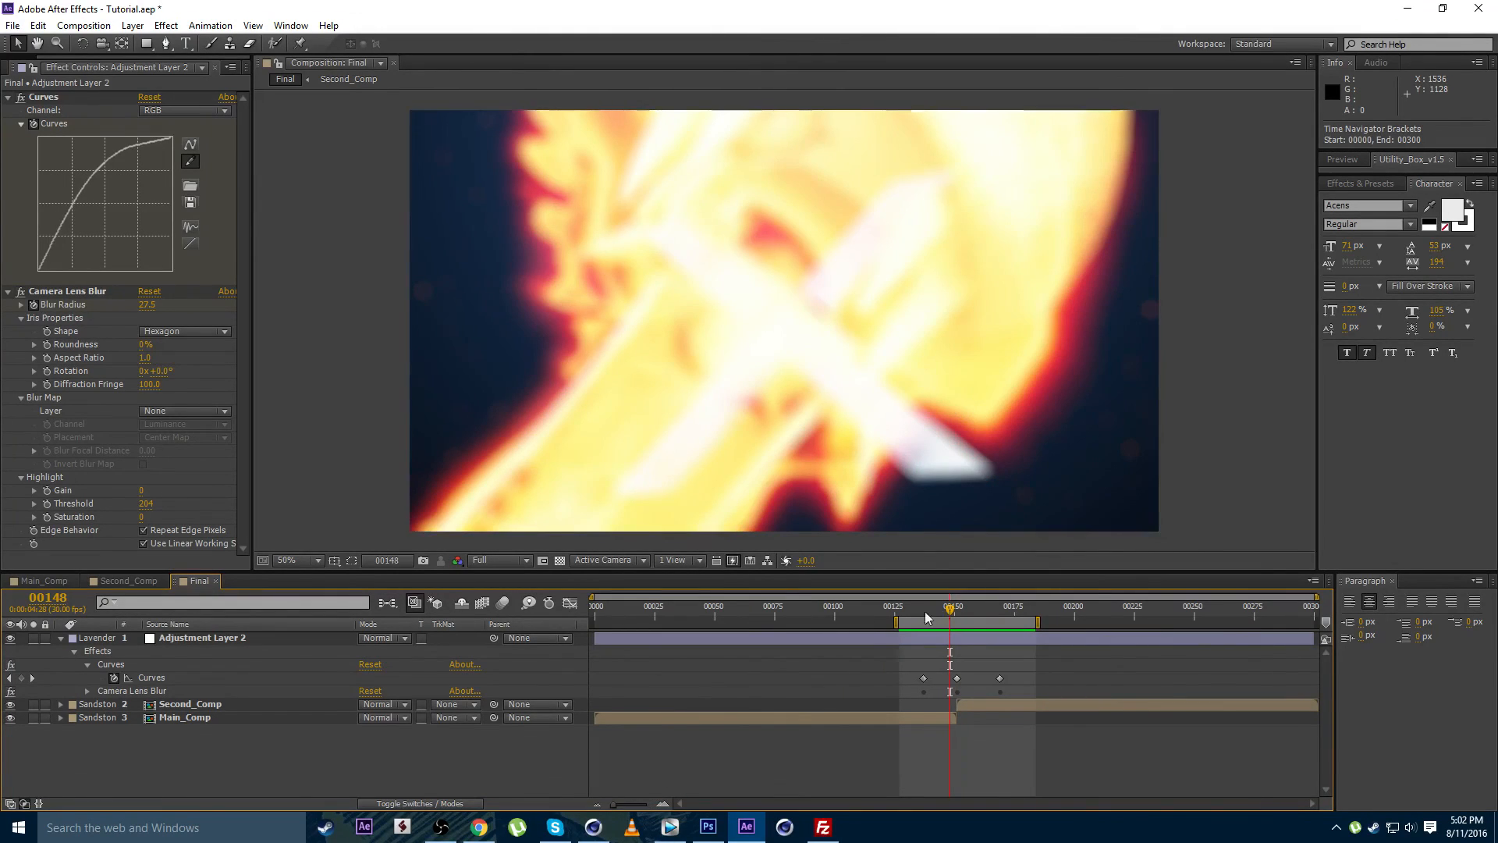
pyautogui.click(732, 619)
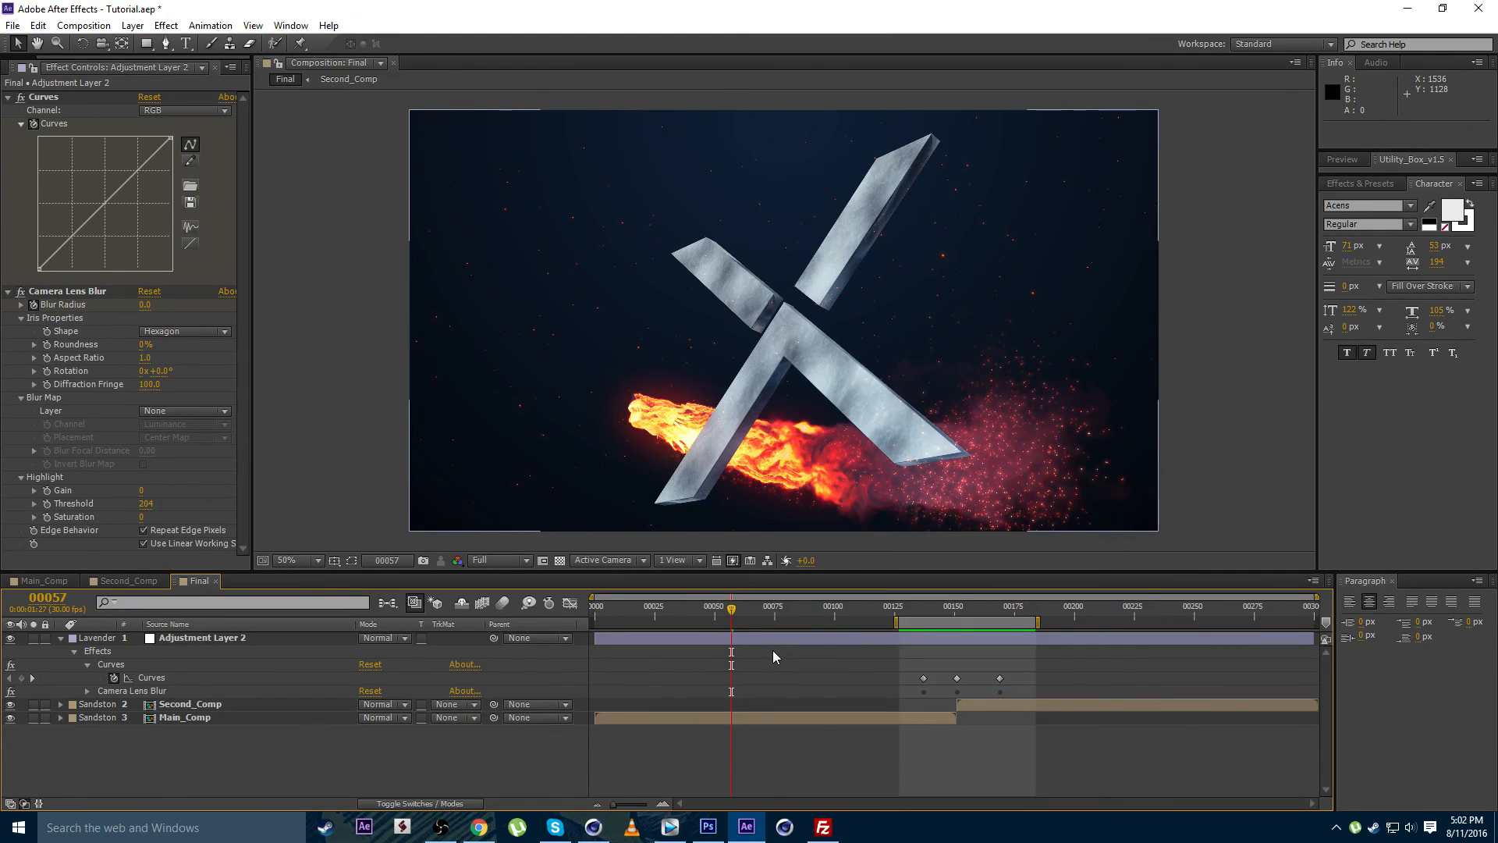
pyautogui.click(129, 26)
pyautogui.moveTo(180, 40)
pyautogui.click(515, 147)
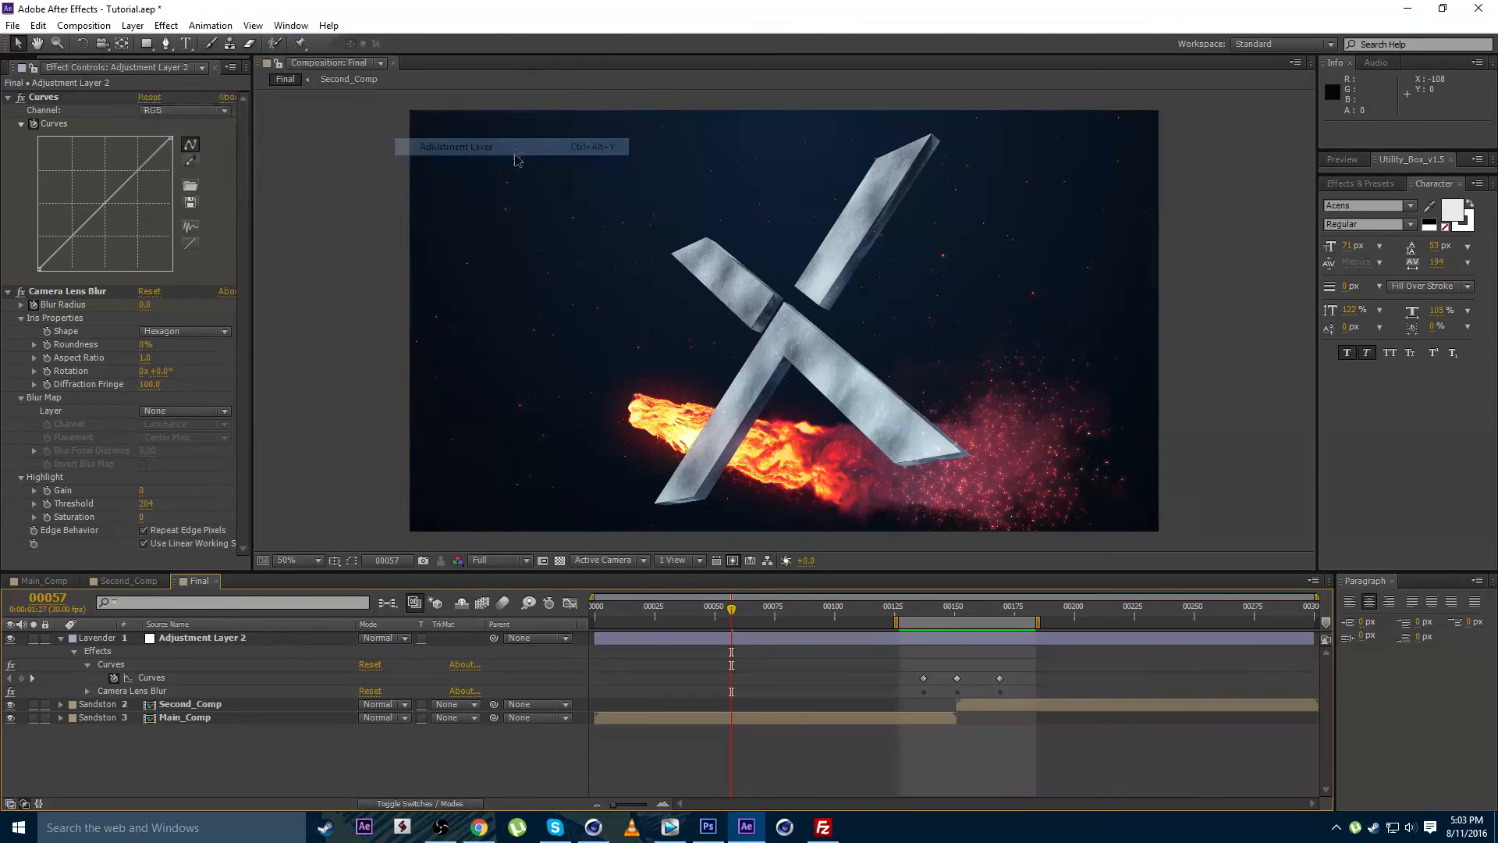
pyautogui.click(165, 27)
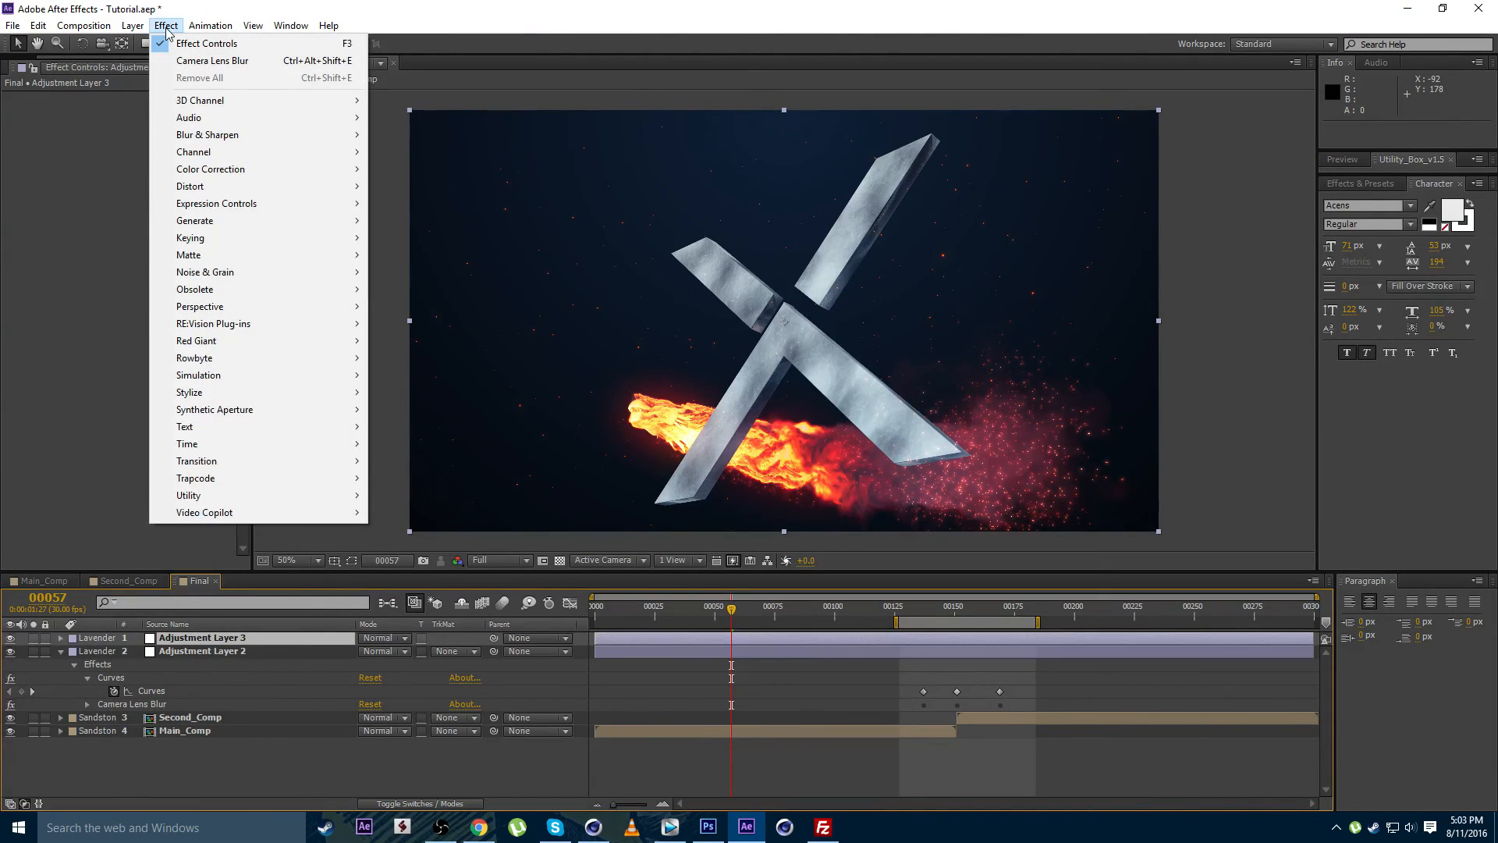
pyautogui.moveTo(220, 323)
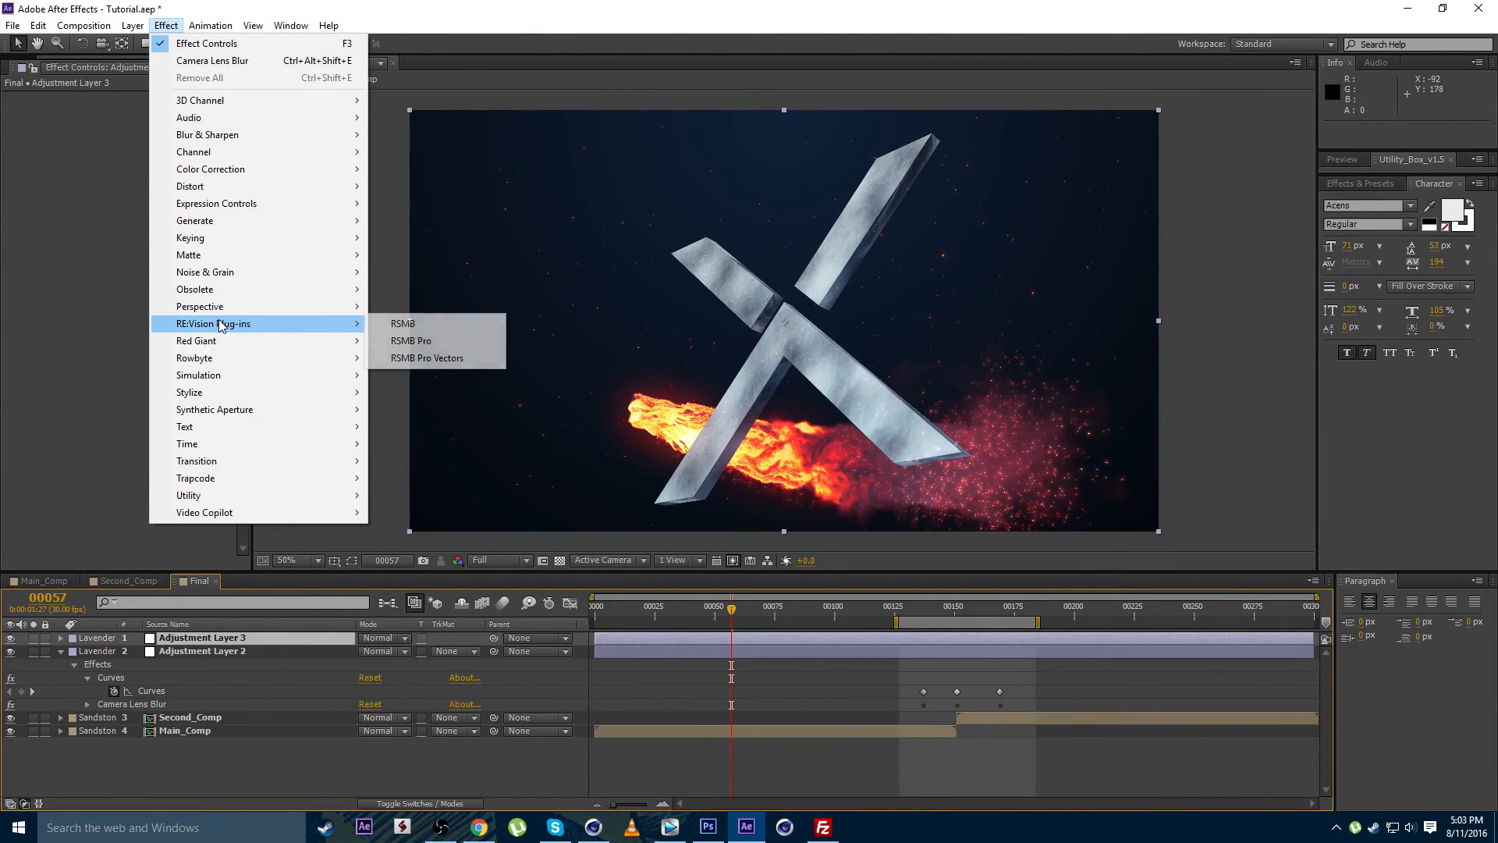
pyautogui.click(428, 332)
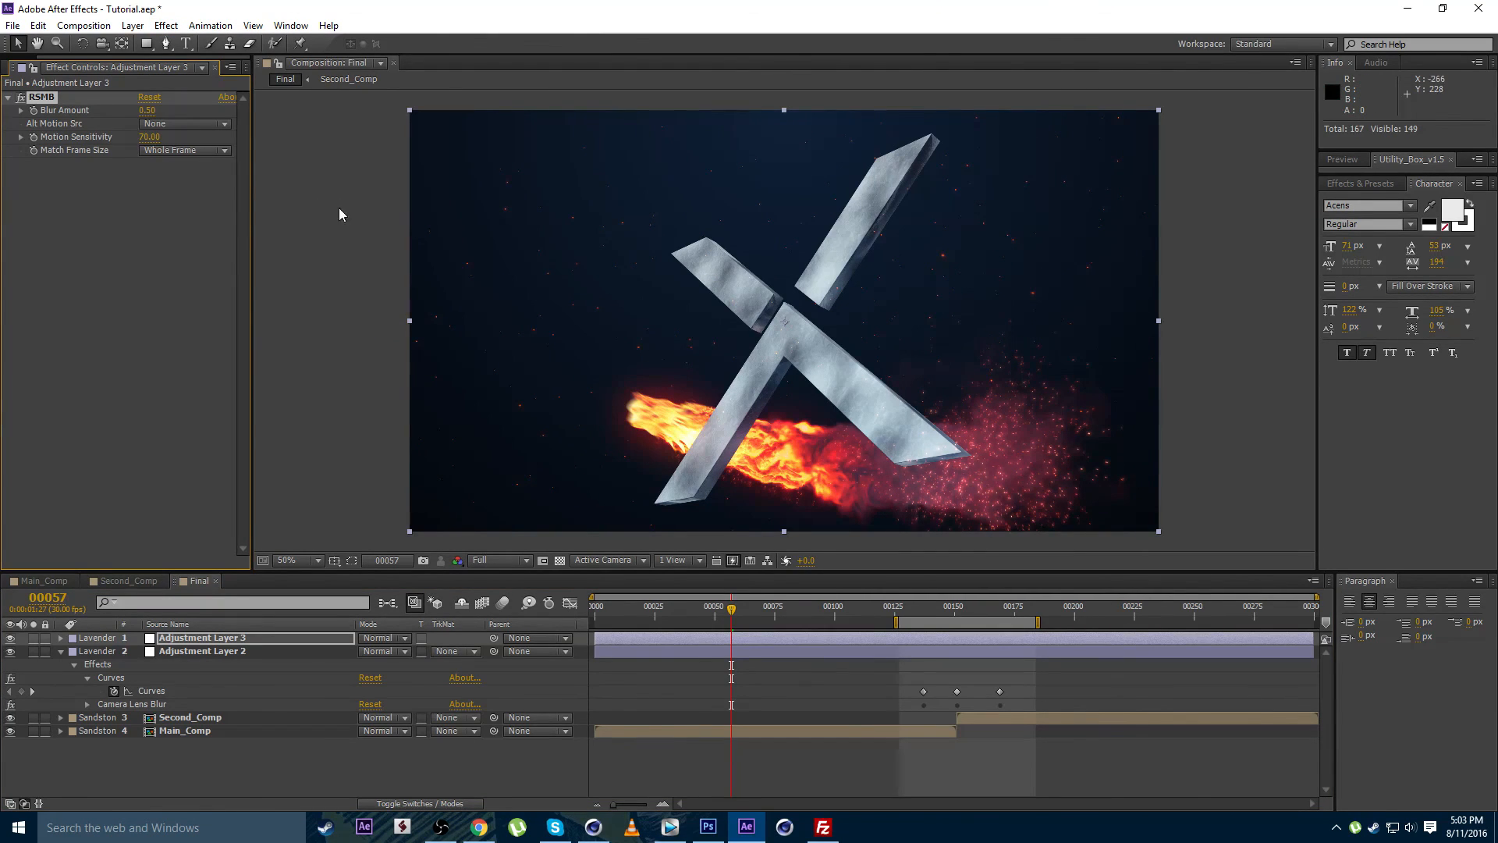
# Compare the flying fire at frame 57 with the RSMB effect turned off and on
pyautogui.scroll(2, 653, 353)
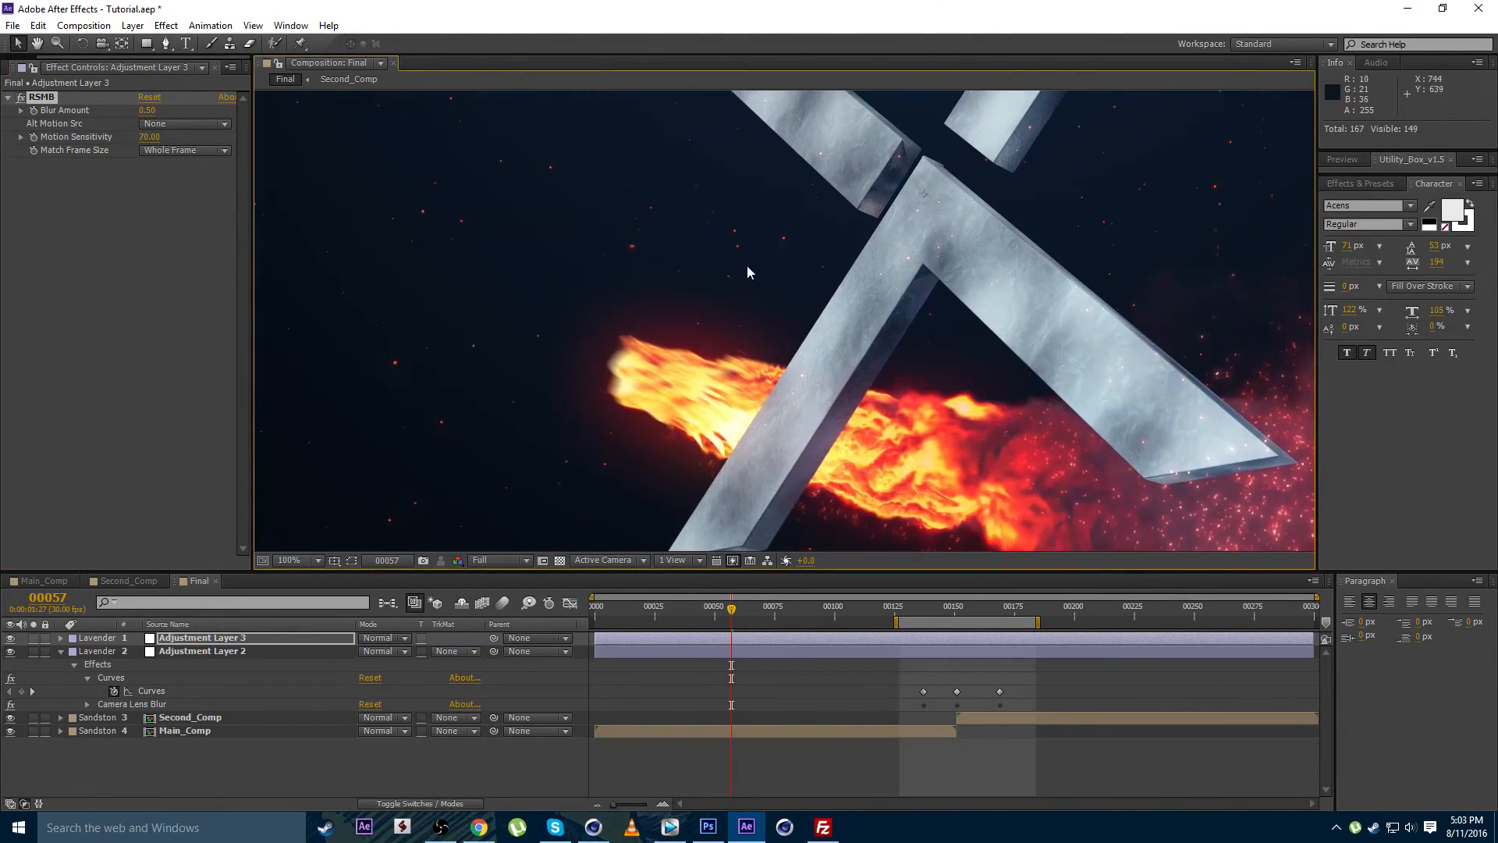
pyautogui.click(245, 639)
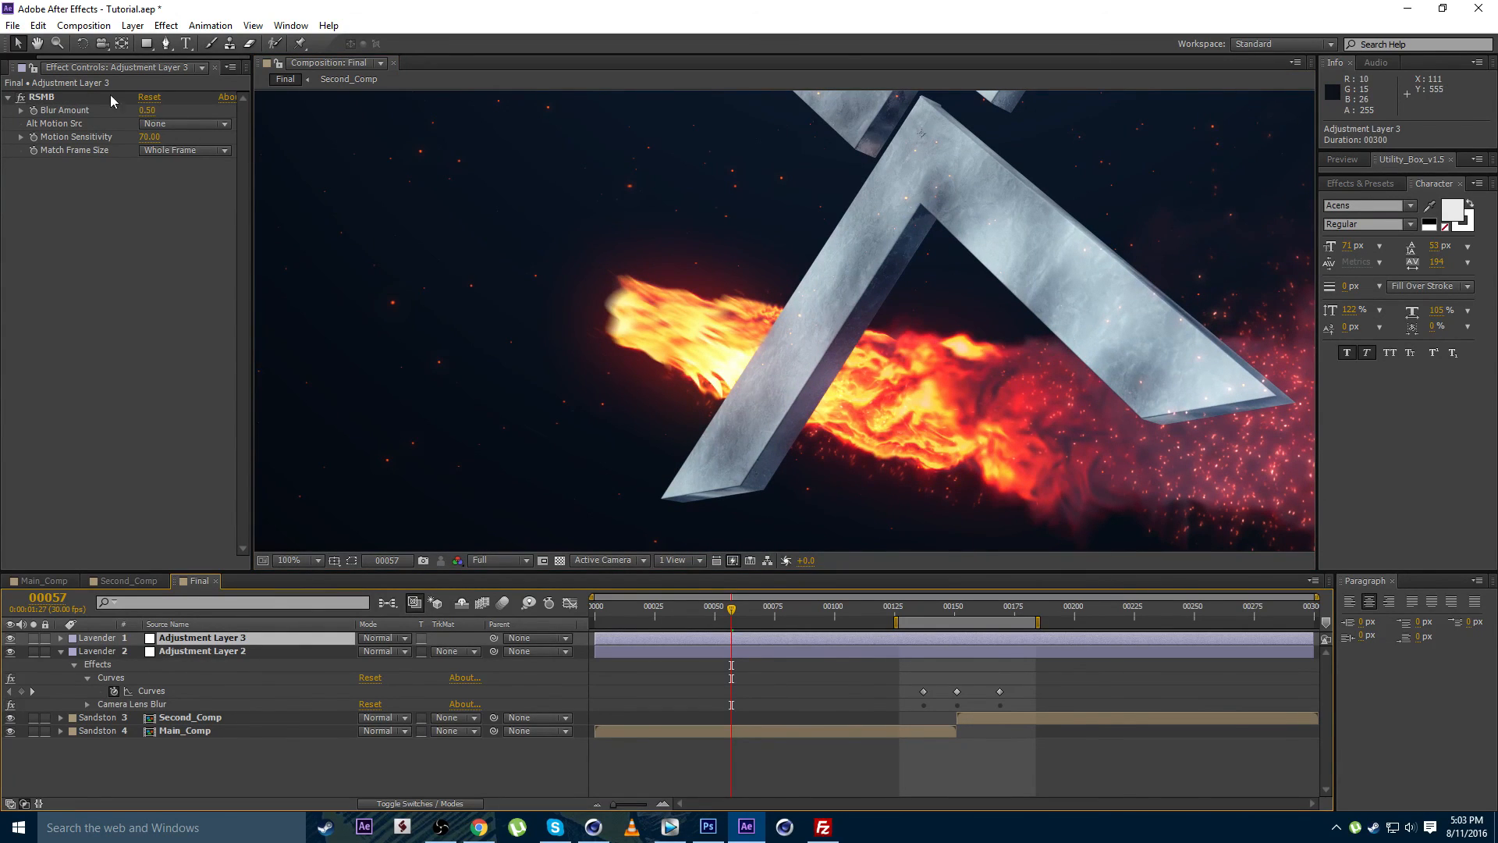
pyautogui.click(20, 98)
pyautogui.moveTo(711, 336); pyautogui.dragTo(689, 387)
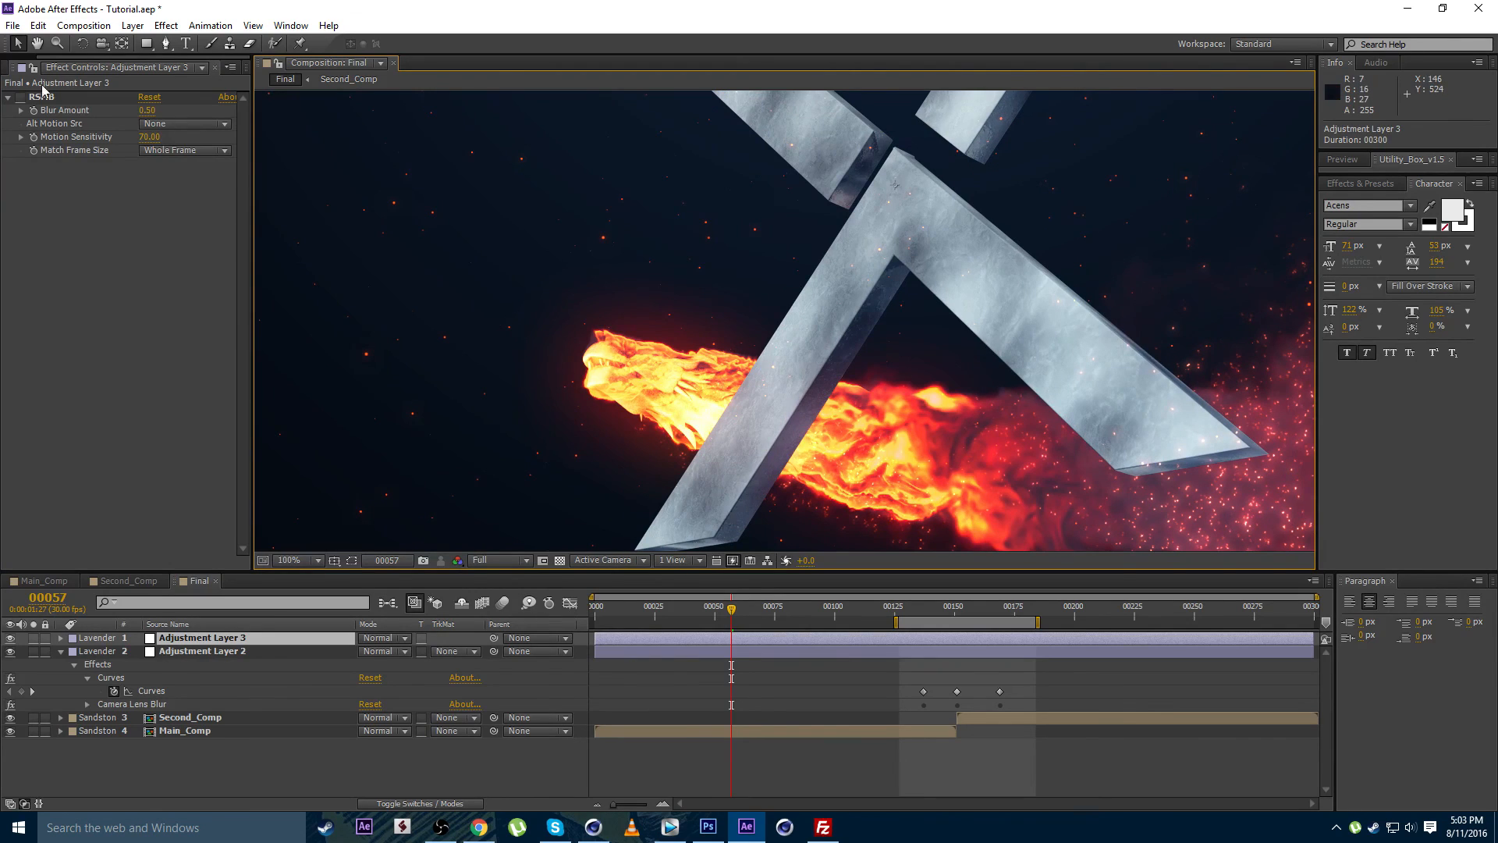
pyautogui.click(20, 97)
pyautogui.scroll(-4, 694, 296)
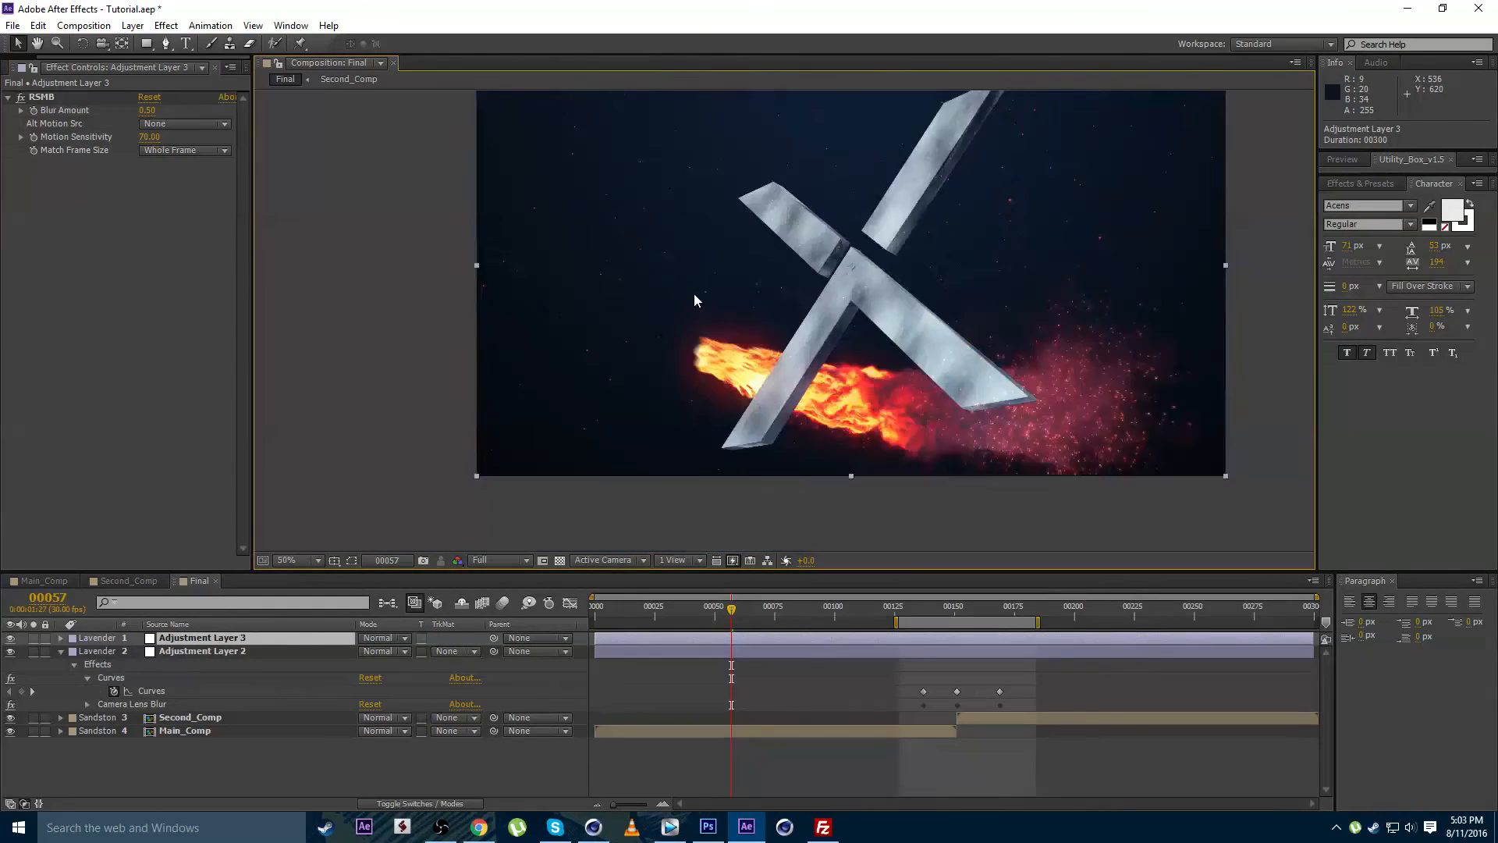
pyautogui.scroll(2, 651, 337)
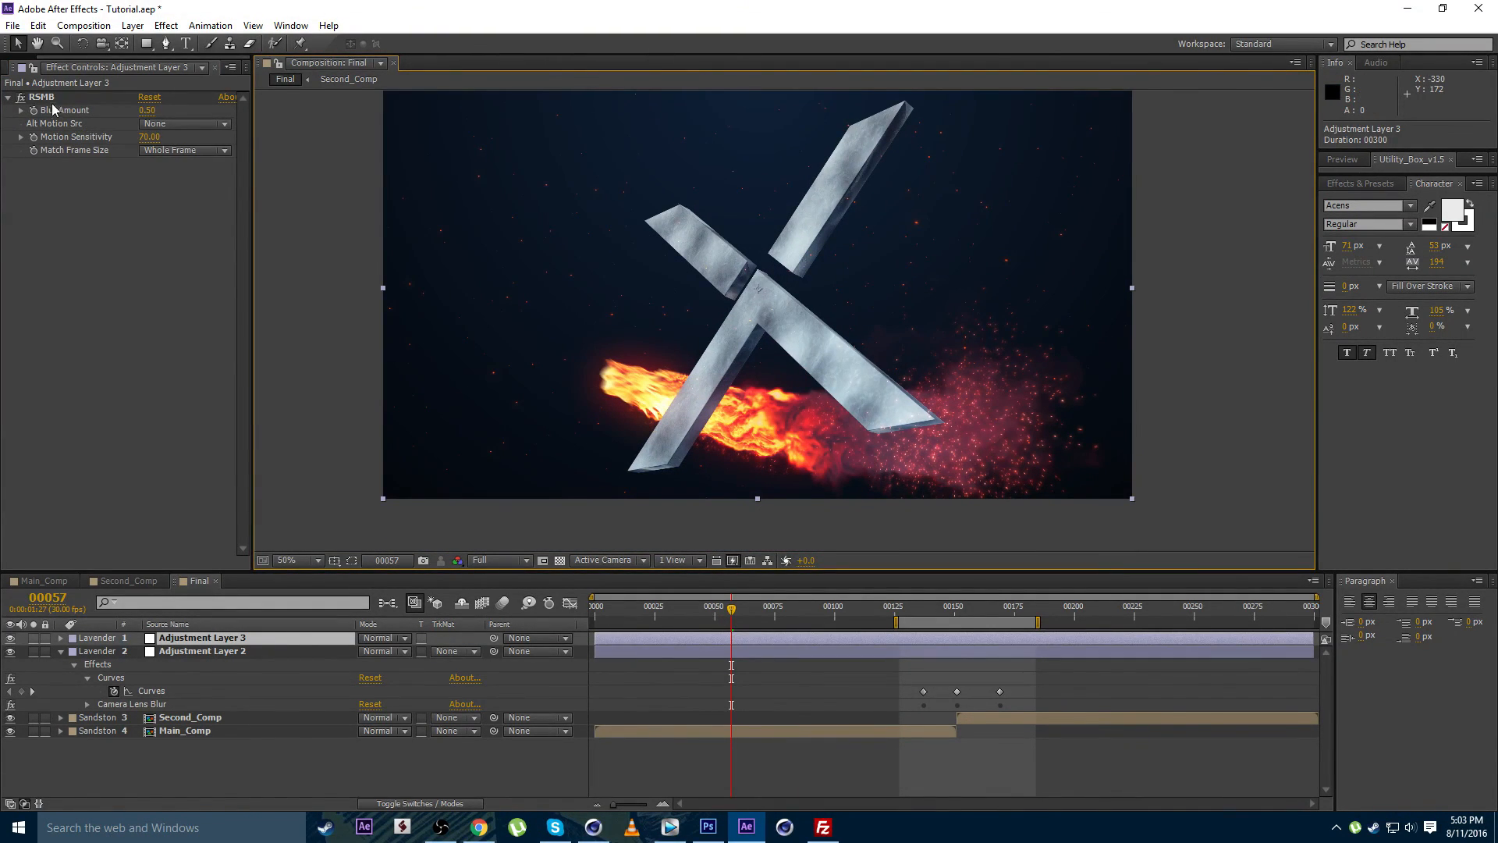
pyautogui.click(48, 100)
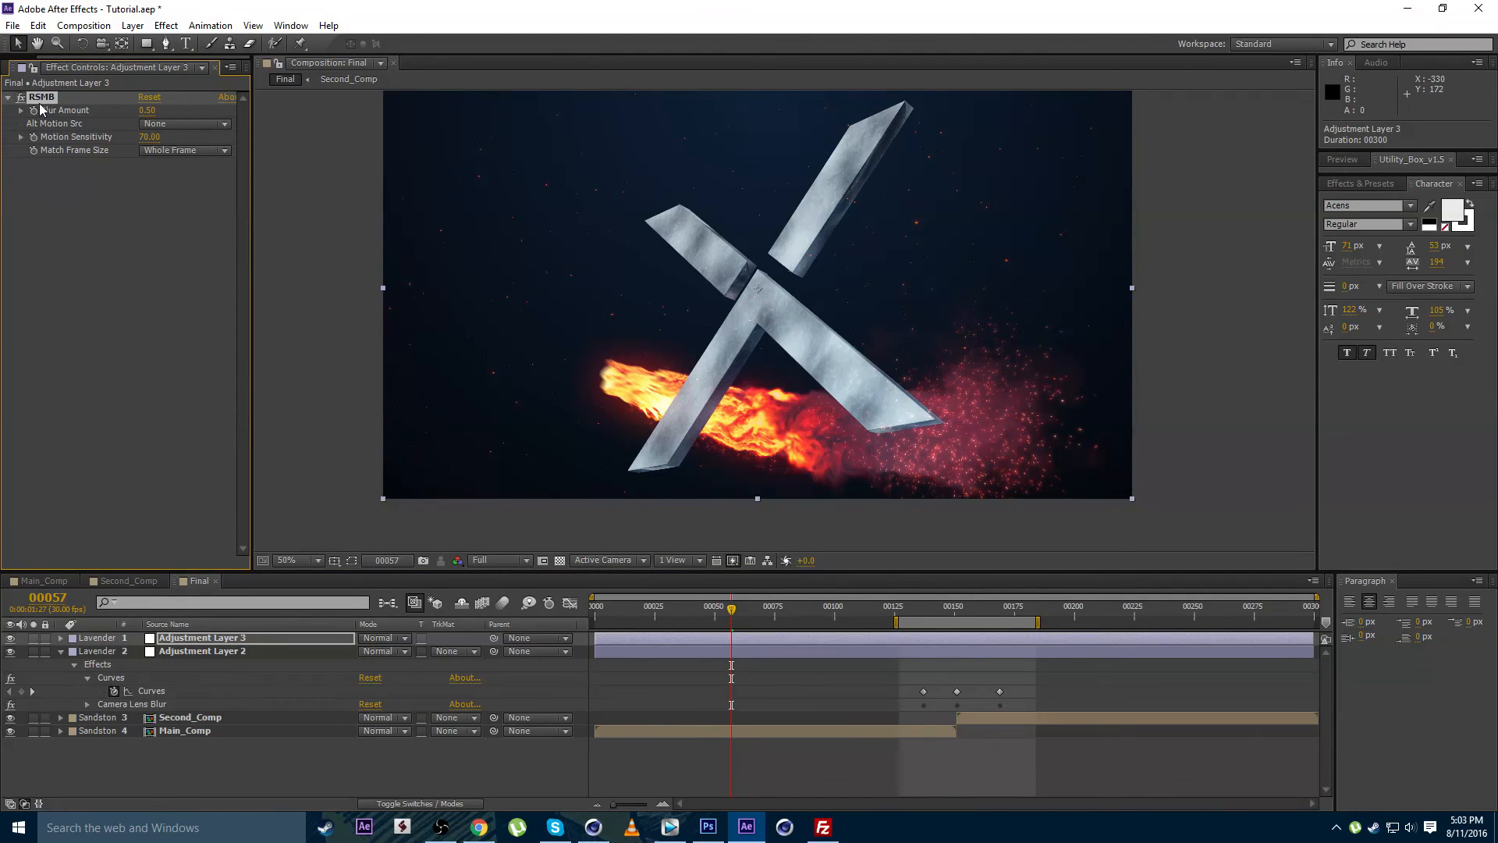
pyautogui.scroll(3, 700, 363)
pyautogui.scroll(-3, 696, 264)
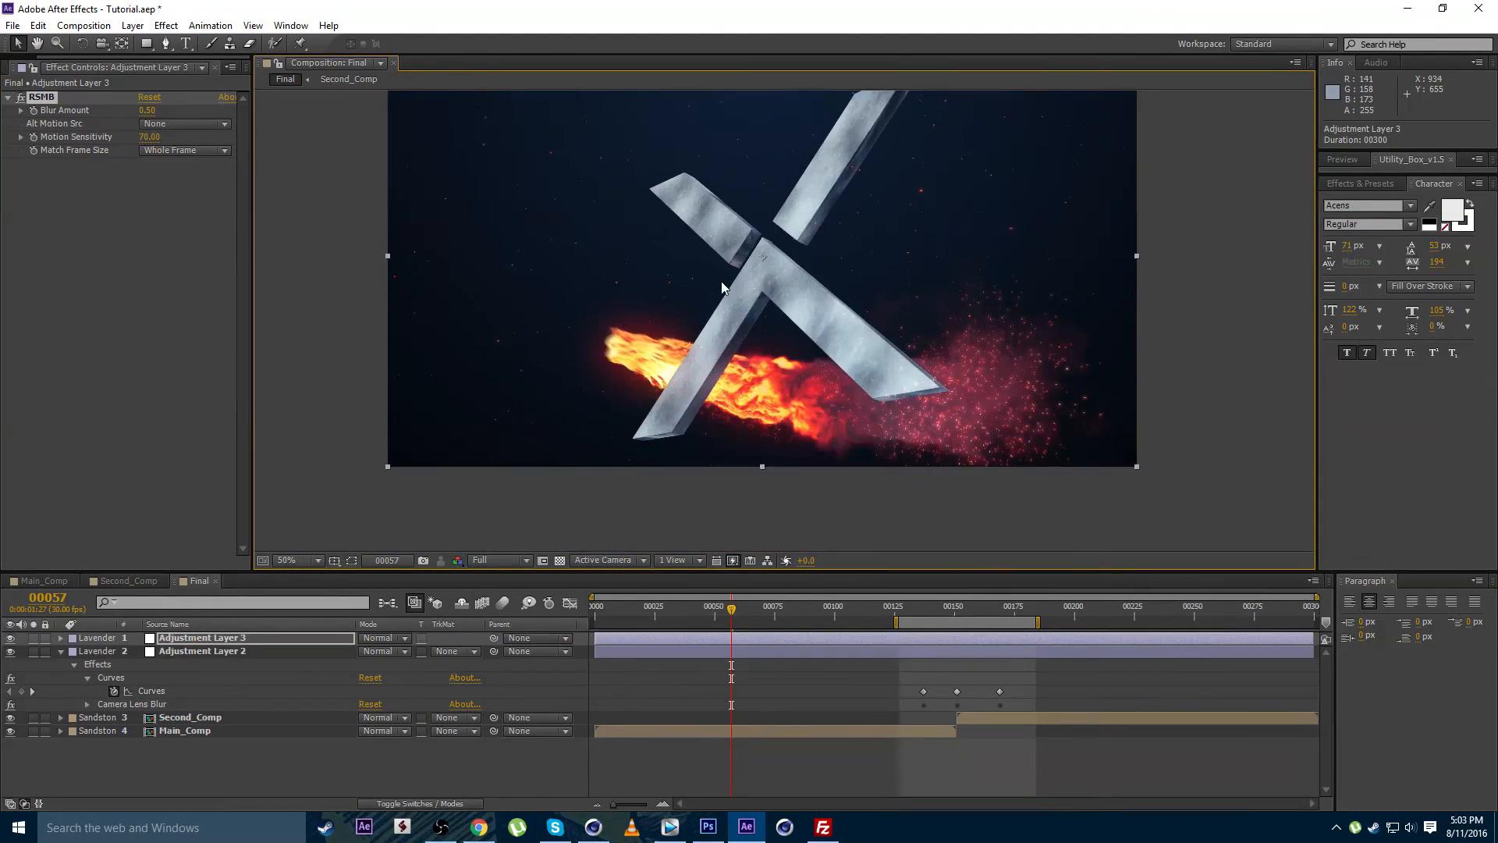
pyautogui.moveTo(689, 296); pyautogui.dragTo(683, 317)
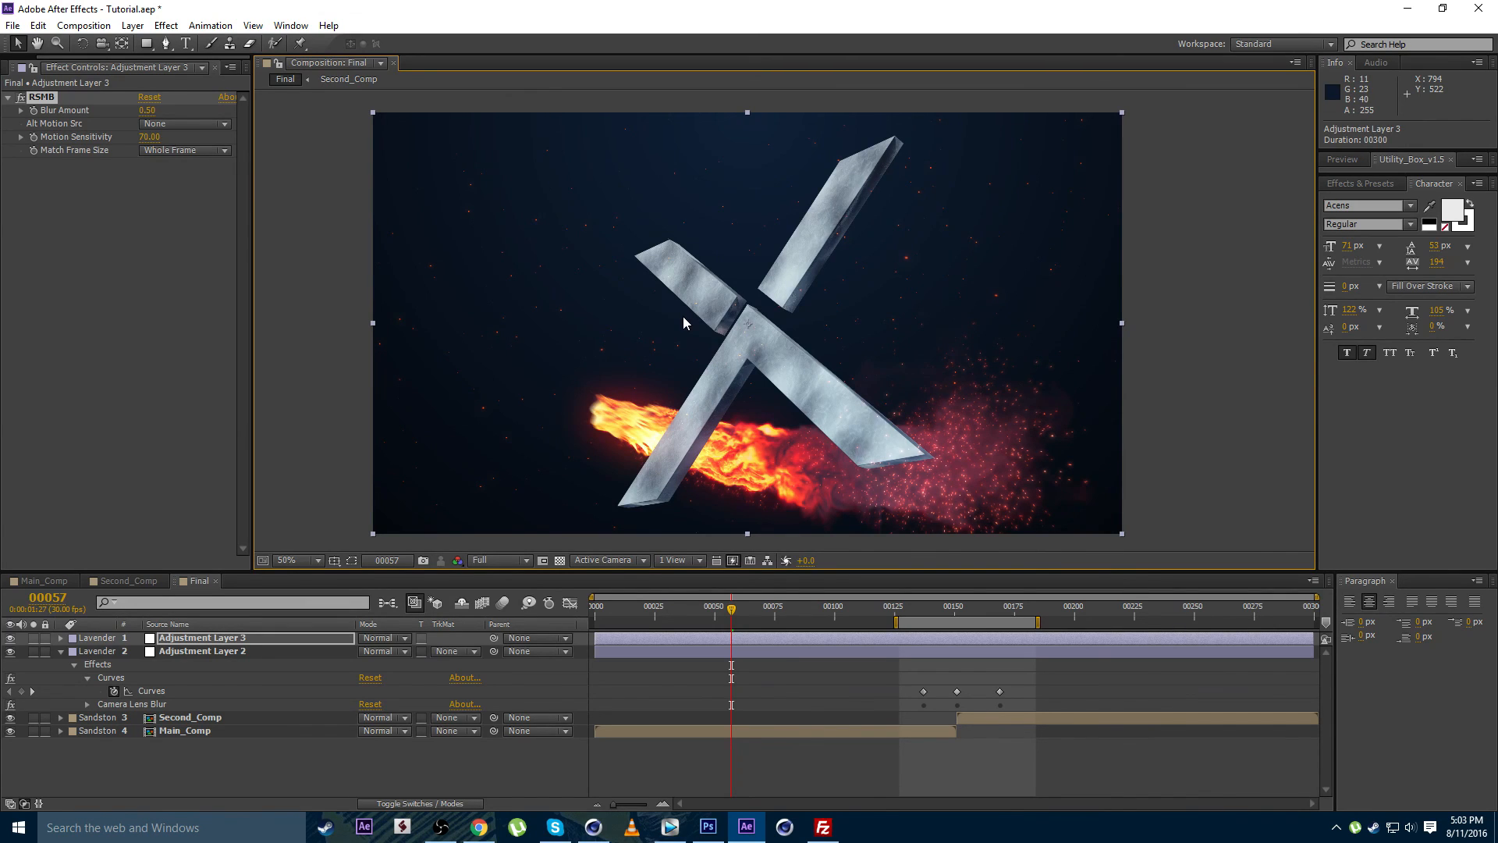
# Reset the work area to the full composition and compare the fire at frame 82 with RSMB off and on
pyautogui.doubleClick(947, 623)
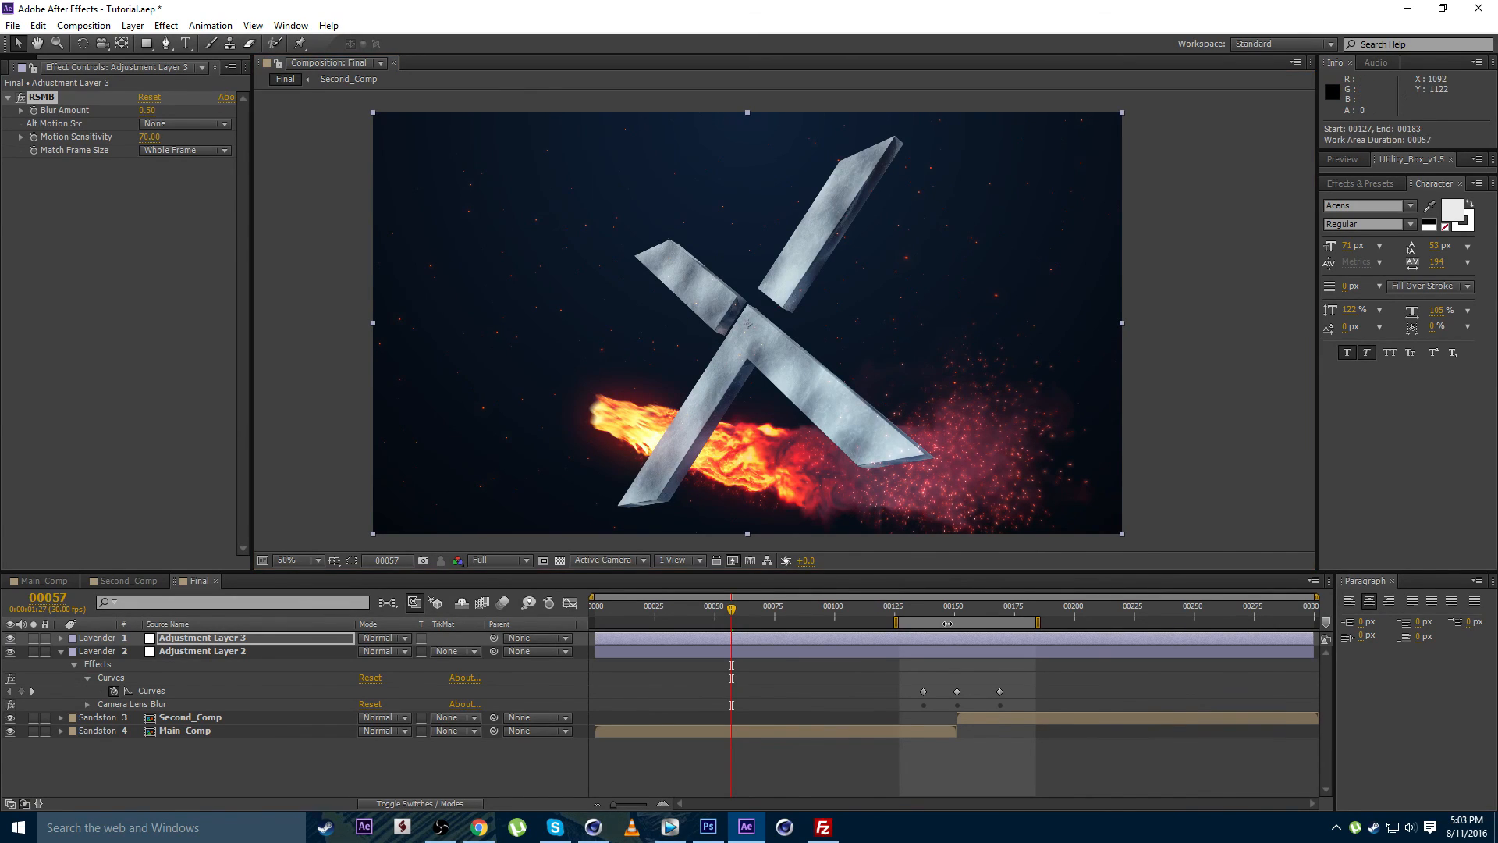
pyautogui.click(789, 616)
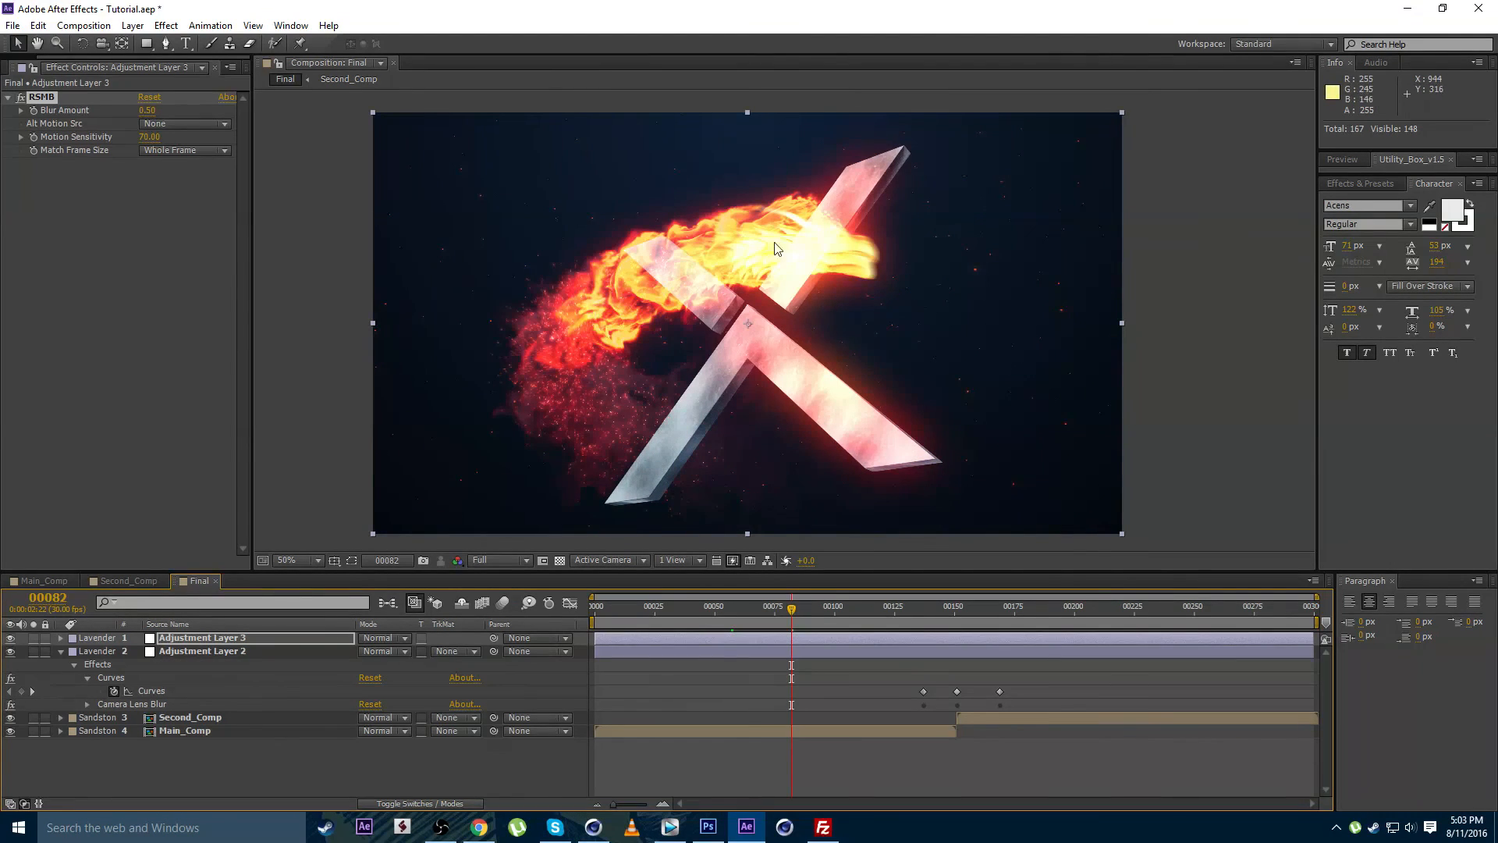
pyautogui.scroll(2, 775, 249)
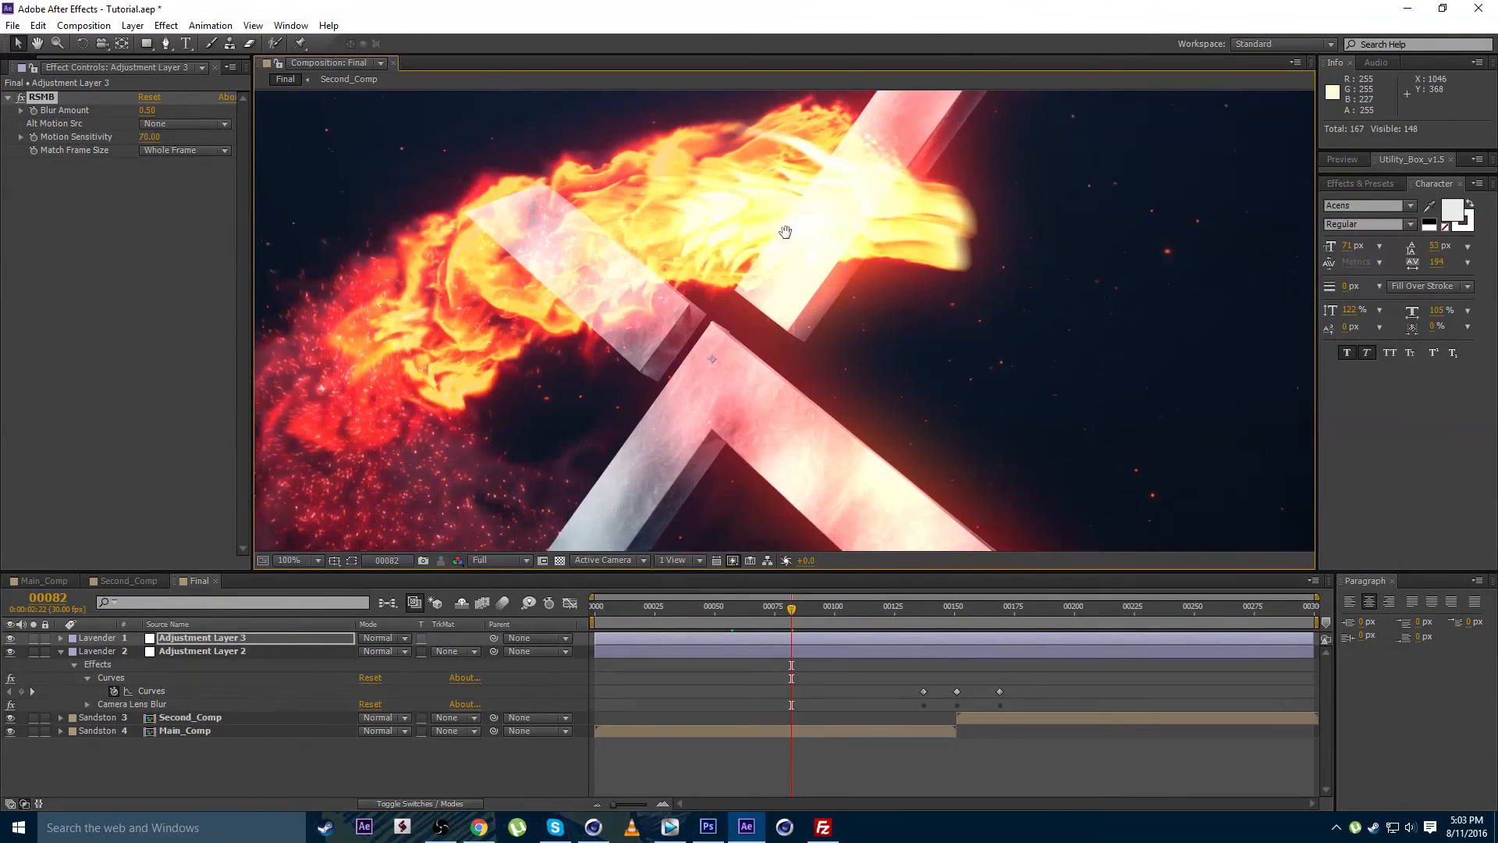
pyautogui.moveTo(785, 232); pyautogui.dragTo(743, 265)
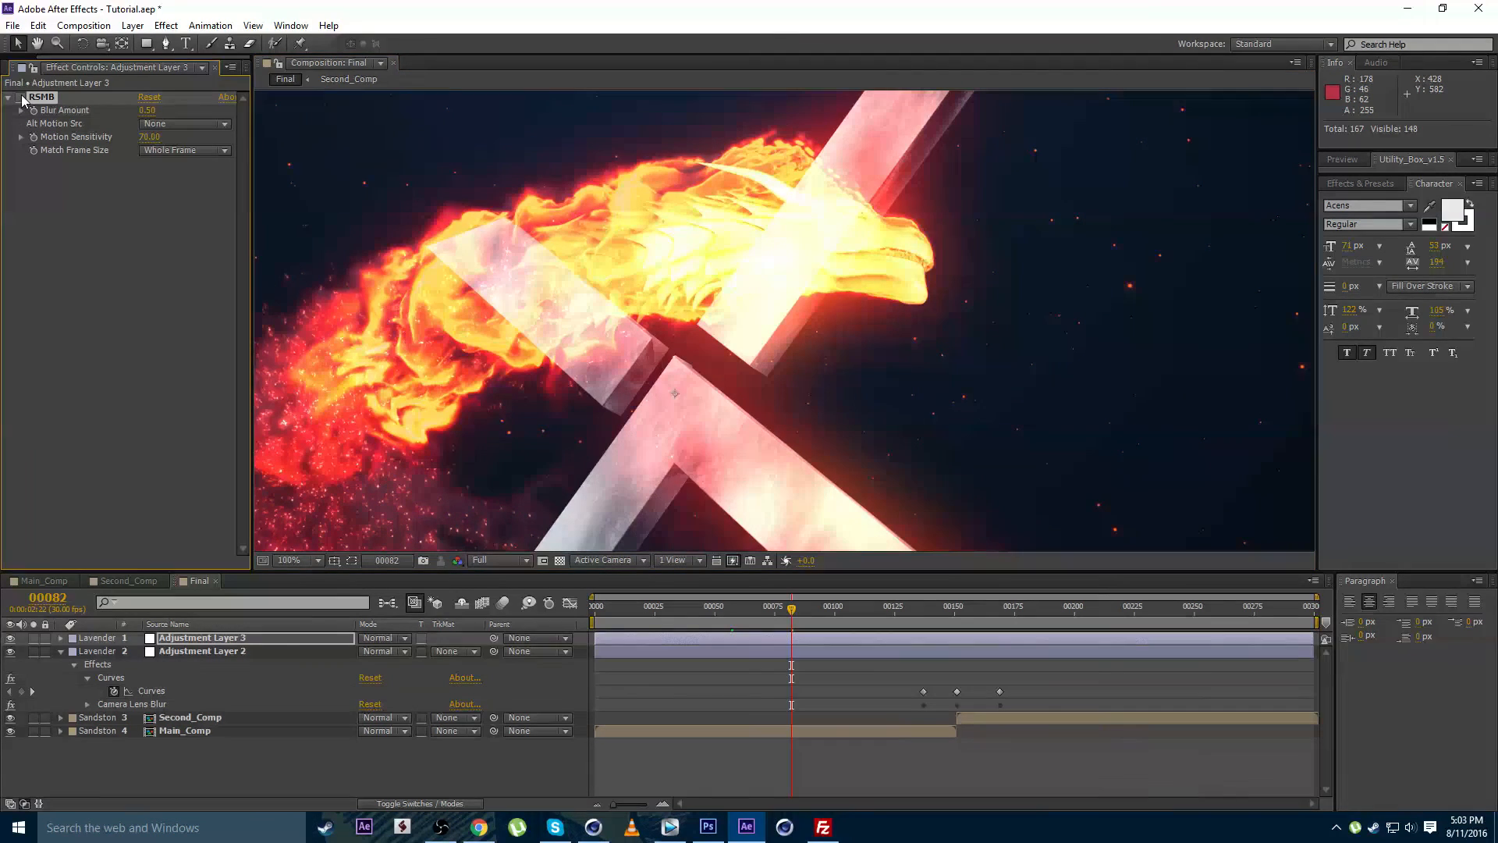
pyautogui.scroll(-2, 516, 287)
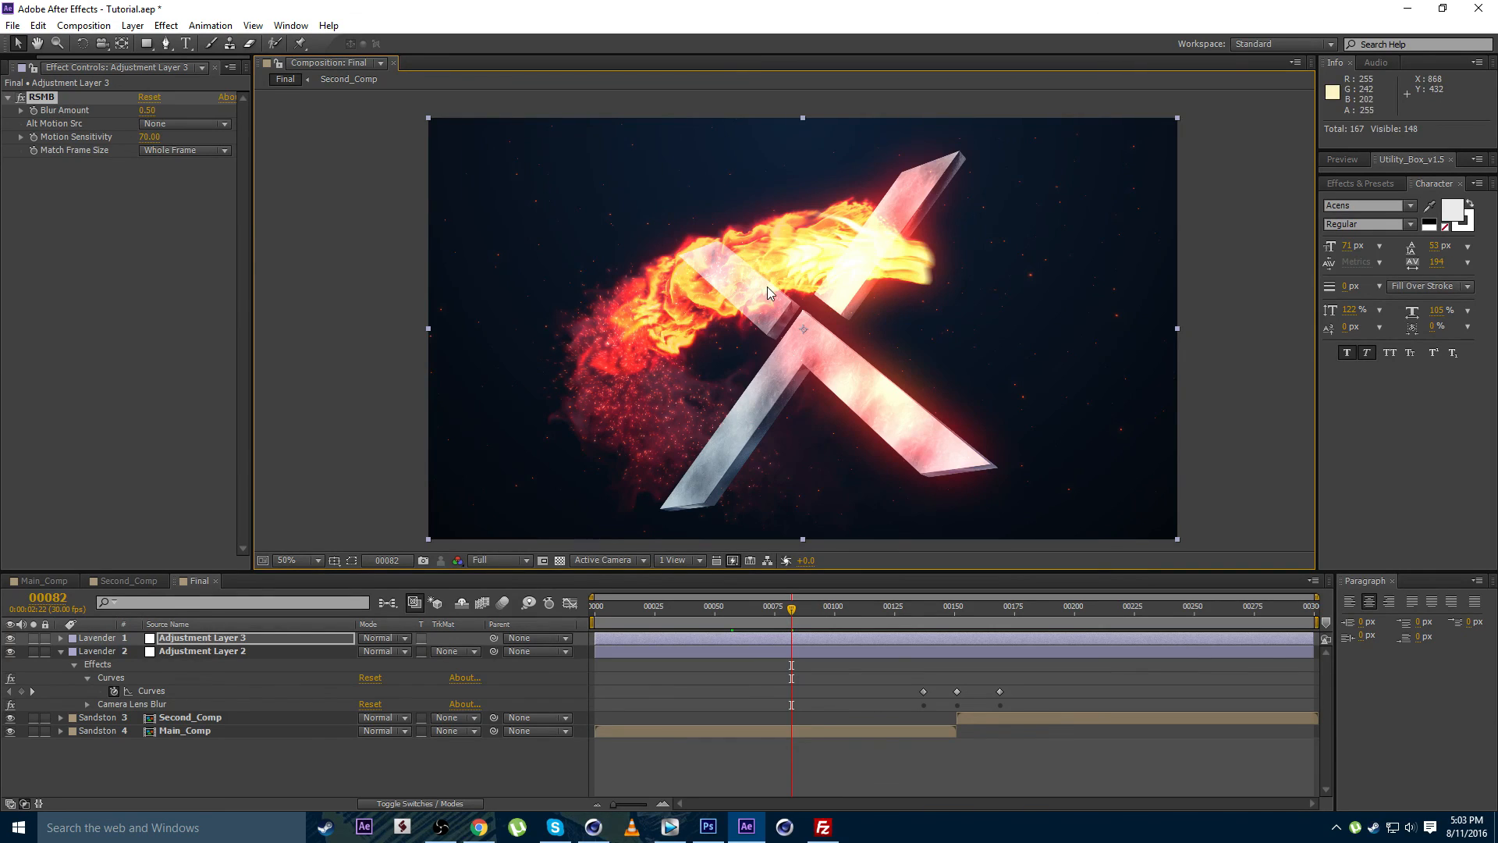
pyautogui.moveTo(693, 312); pyautogui.dragTo(656, 296)
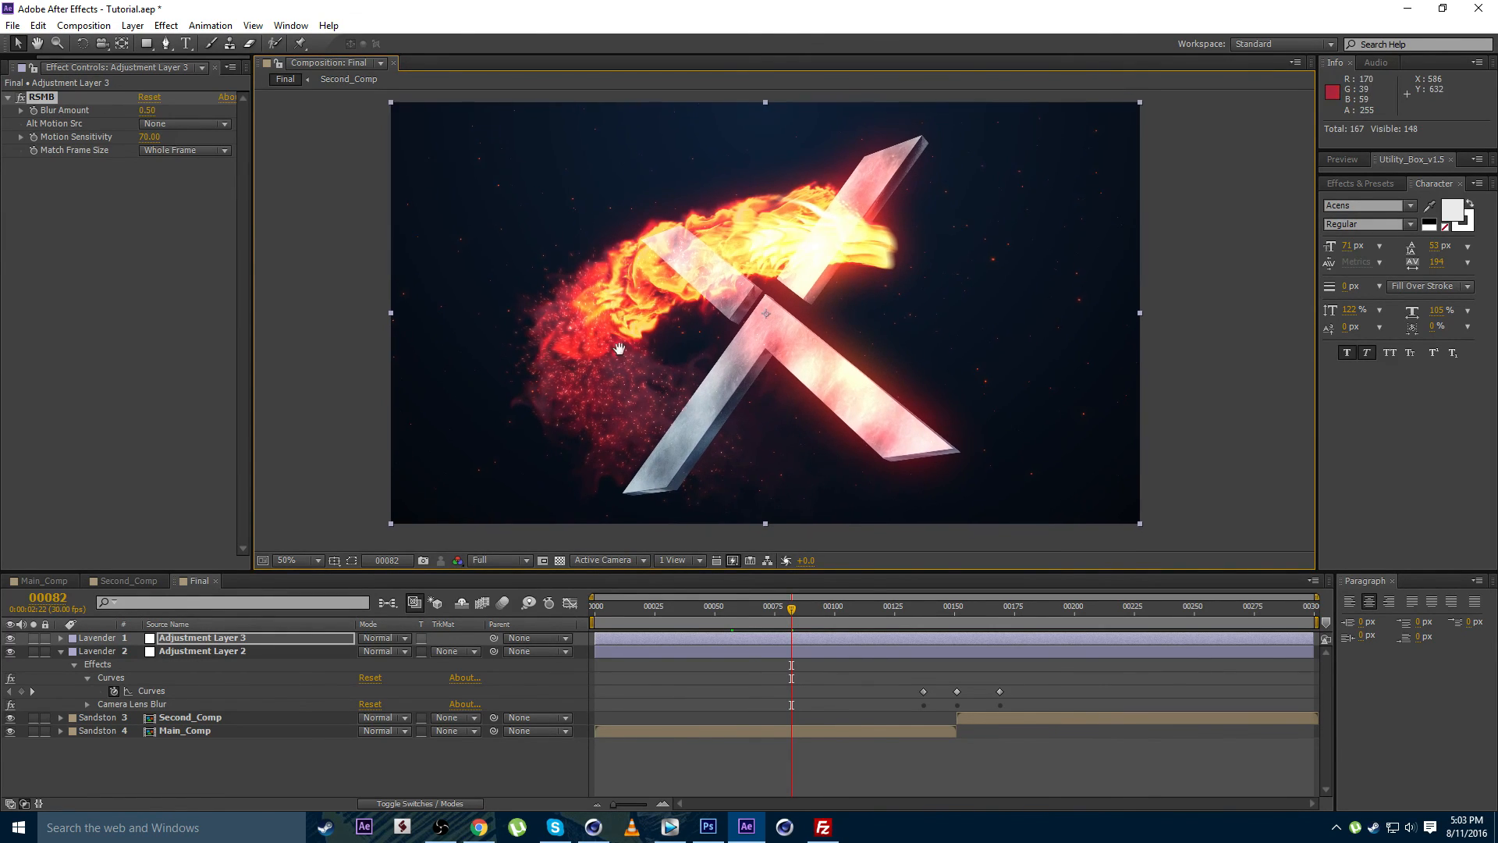
pyautogui.moveTo(801, 401); pyautogui.dragTo(814, 405)
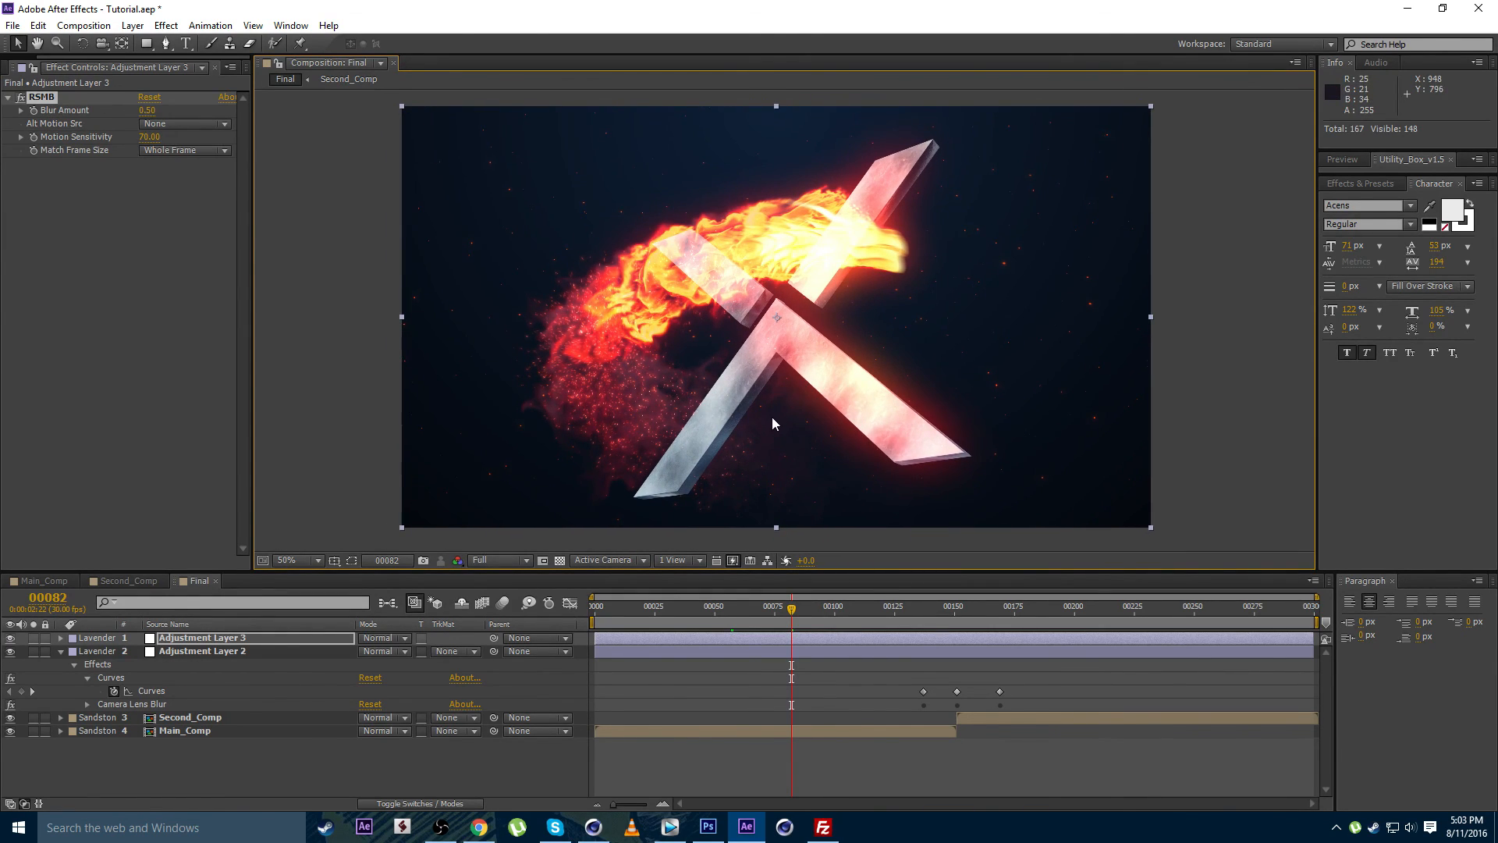